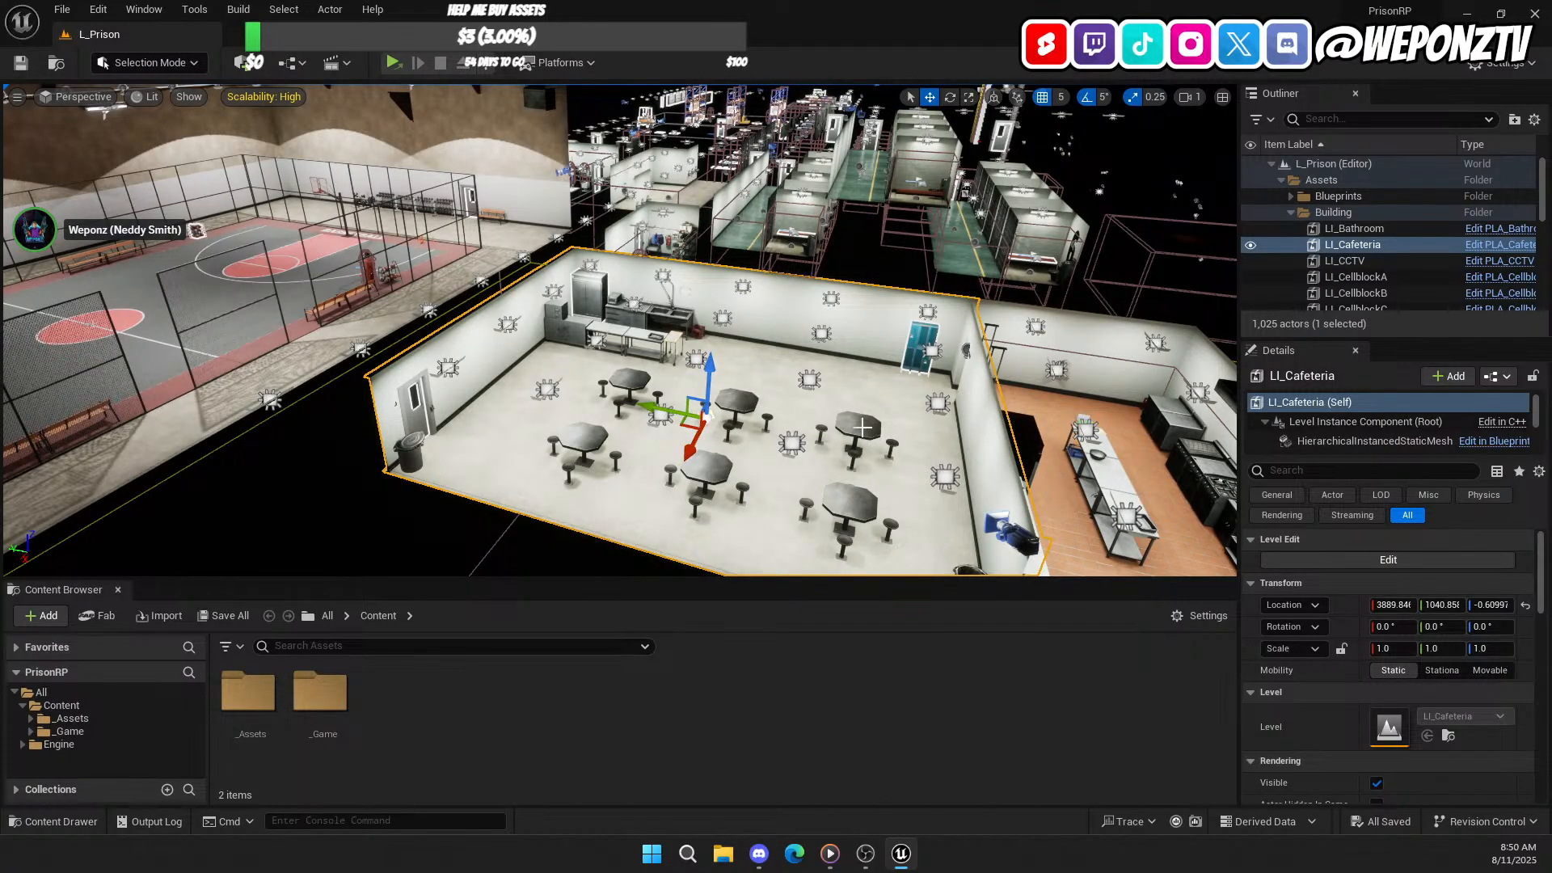
# Step: Hide and re-show the LI_Cafeteria level instance, and collapse the Building folder in the scene hierarchy
pyautogui.click(1251, 245)
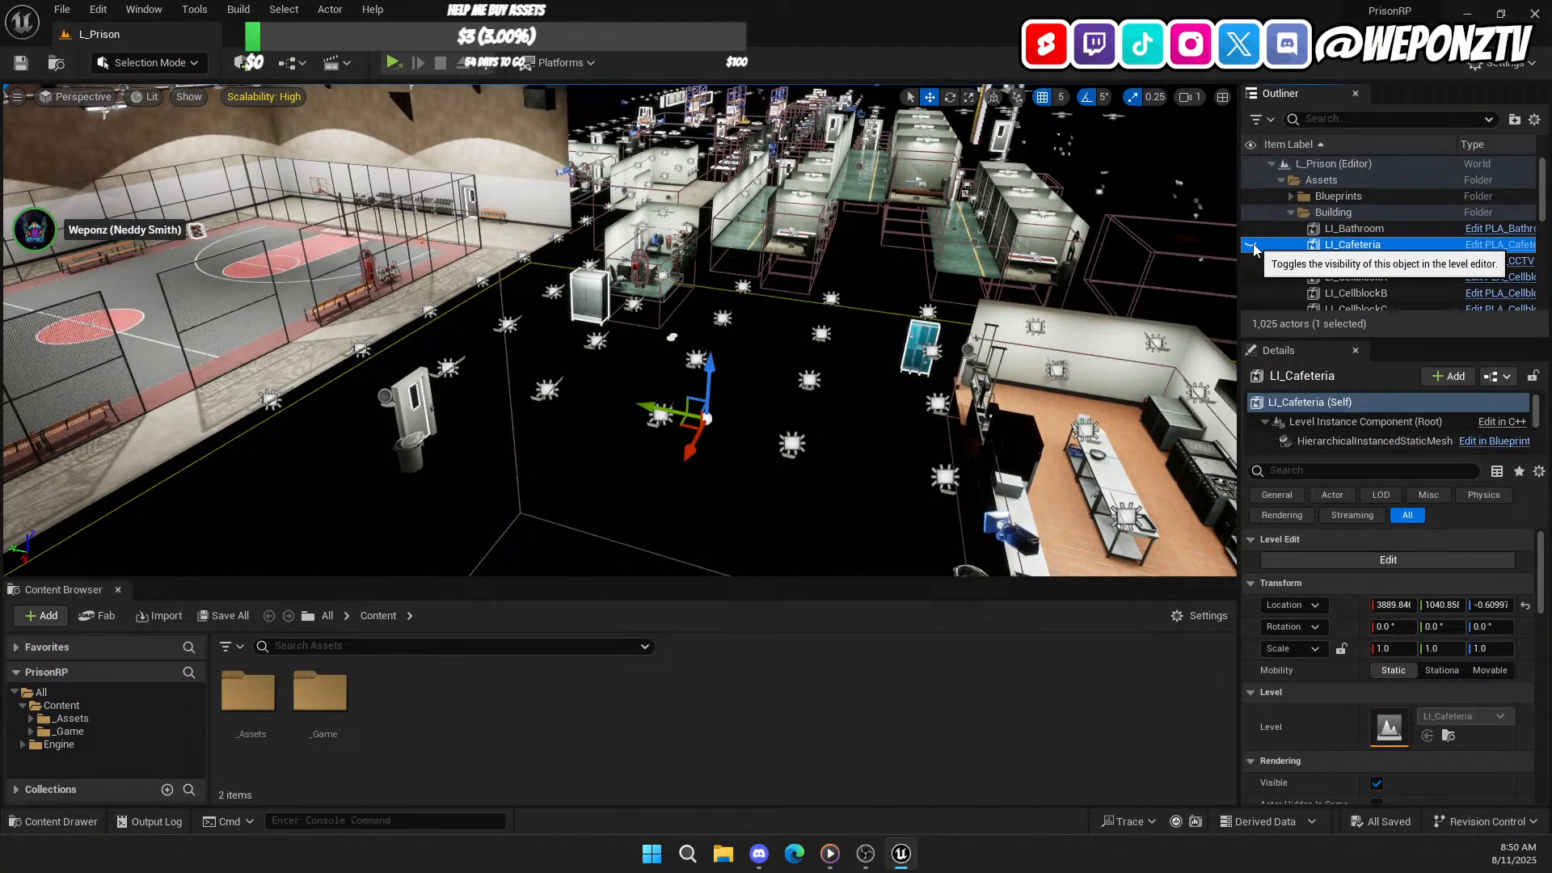
pyautogui.click(1251, 245)
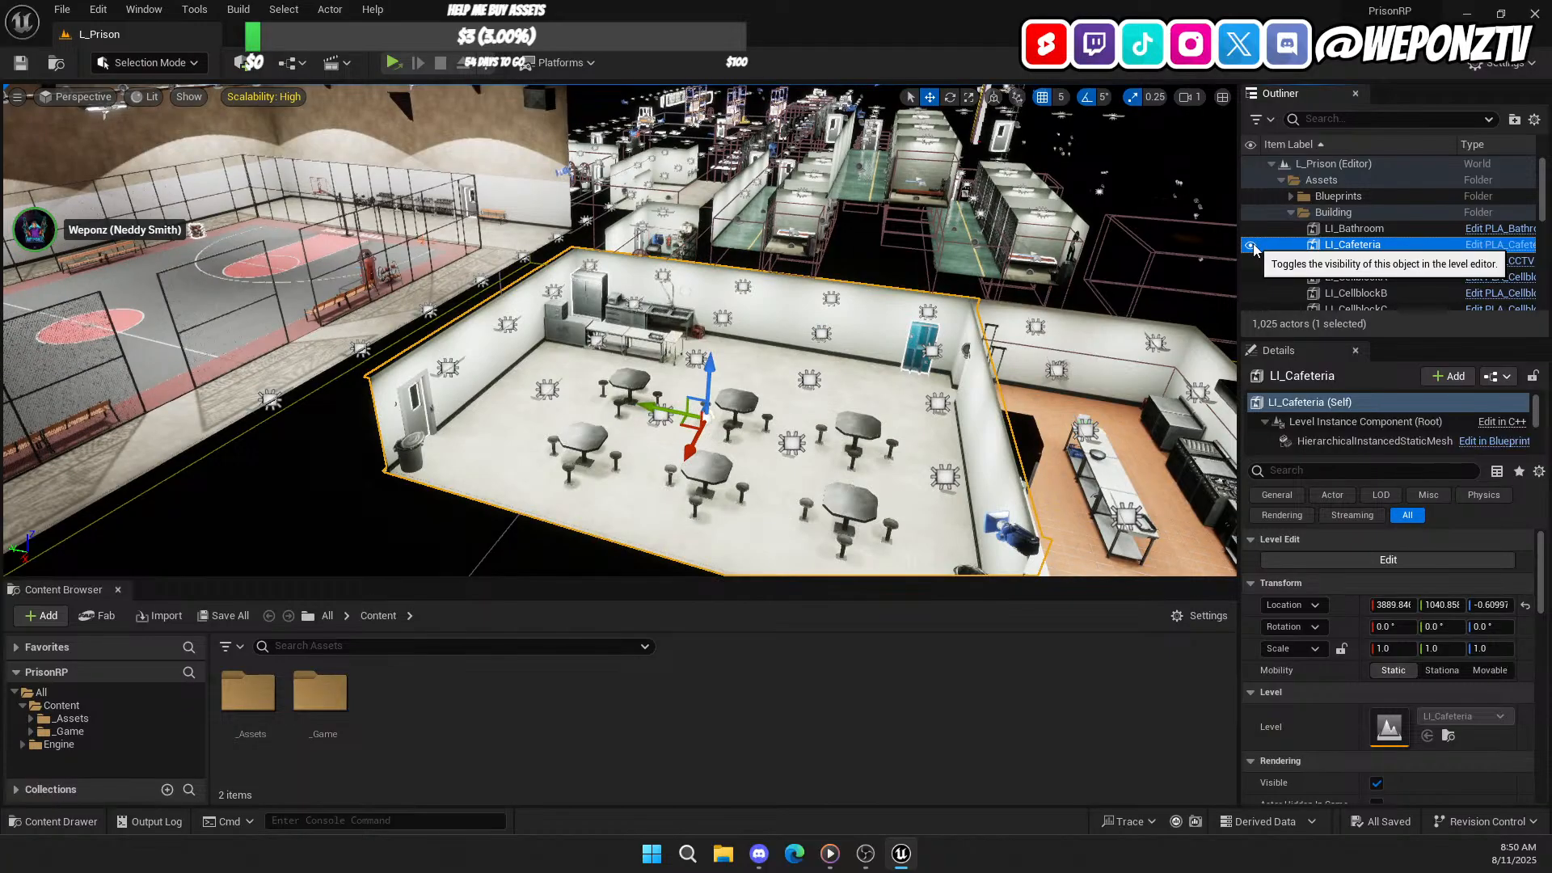
pyautogui.click(1291, 212)
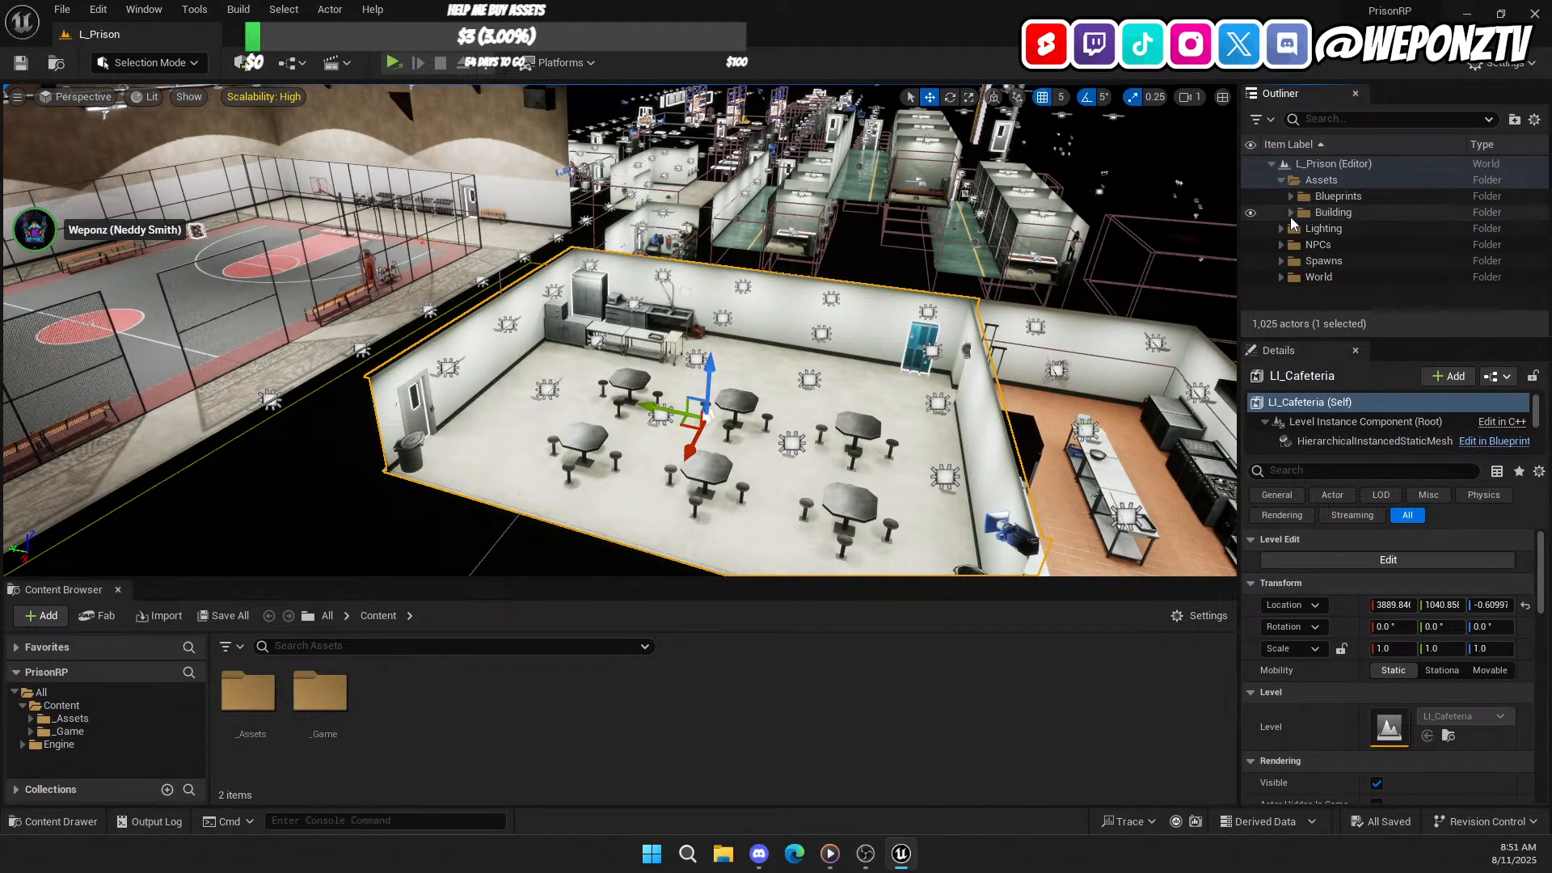
pyautogui.click(1291, 212)
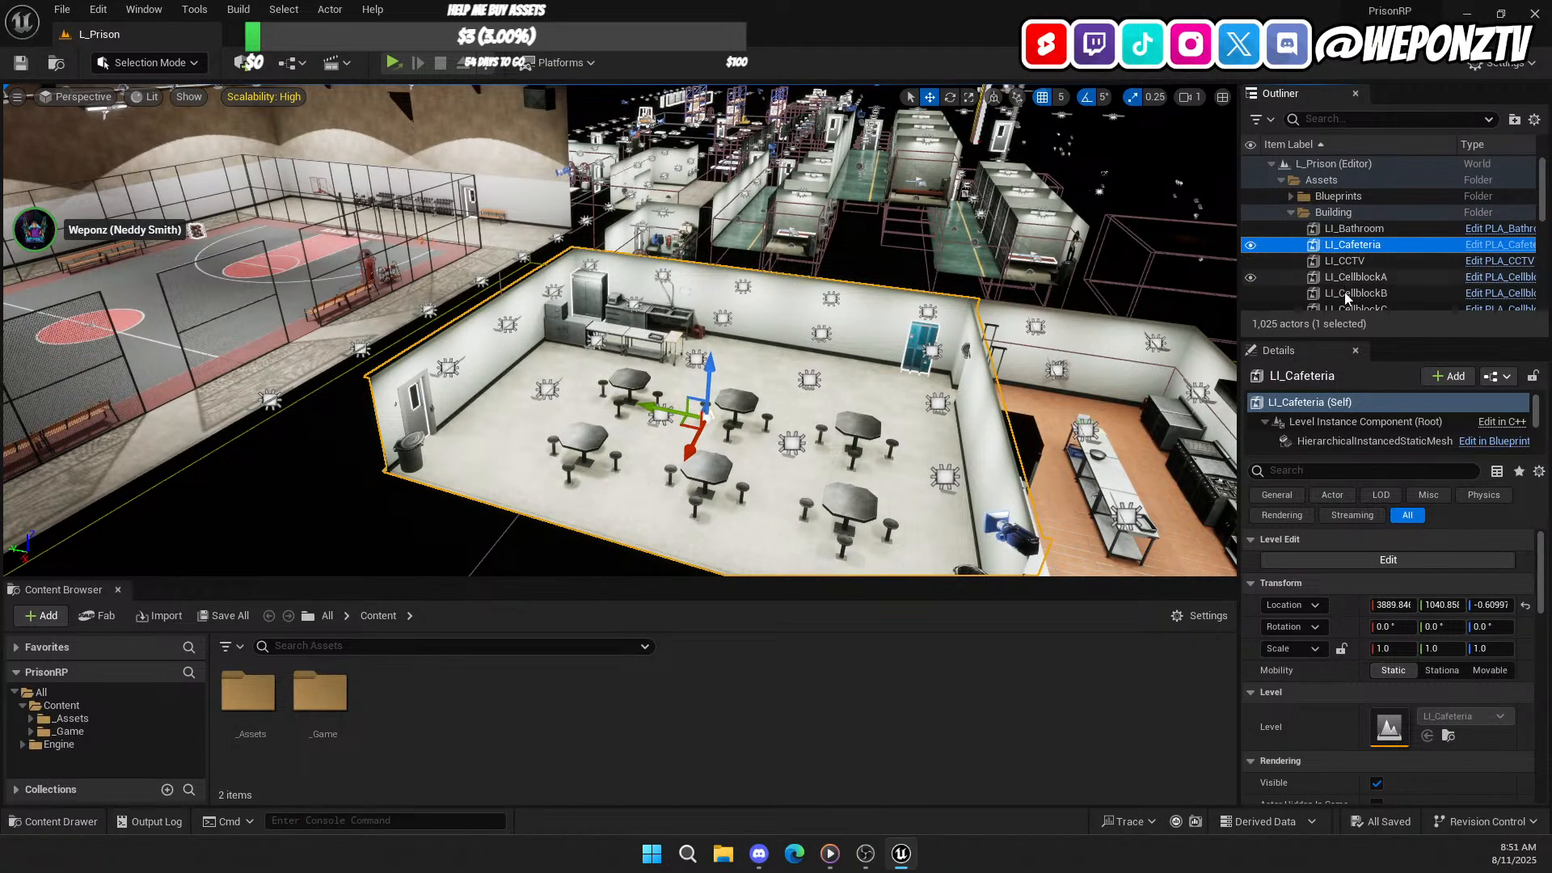
pyautogui.click(1290, 213)
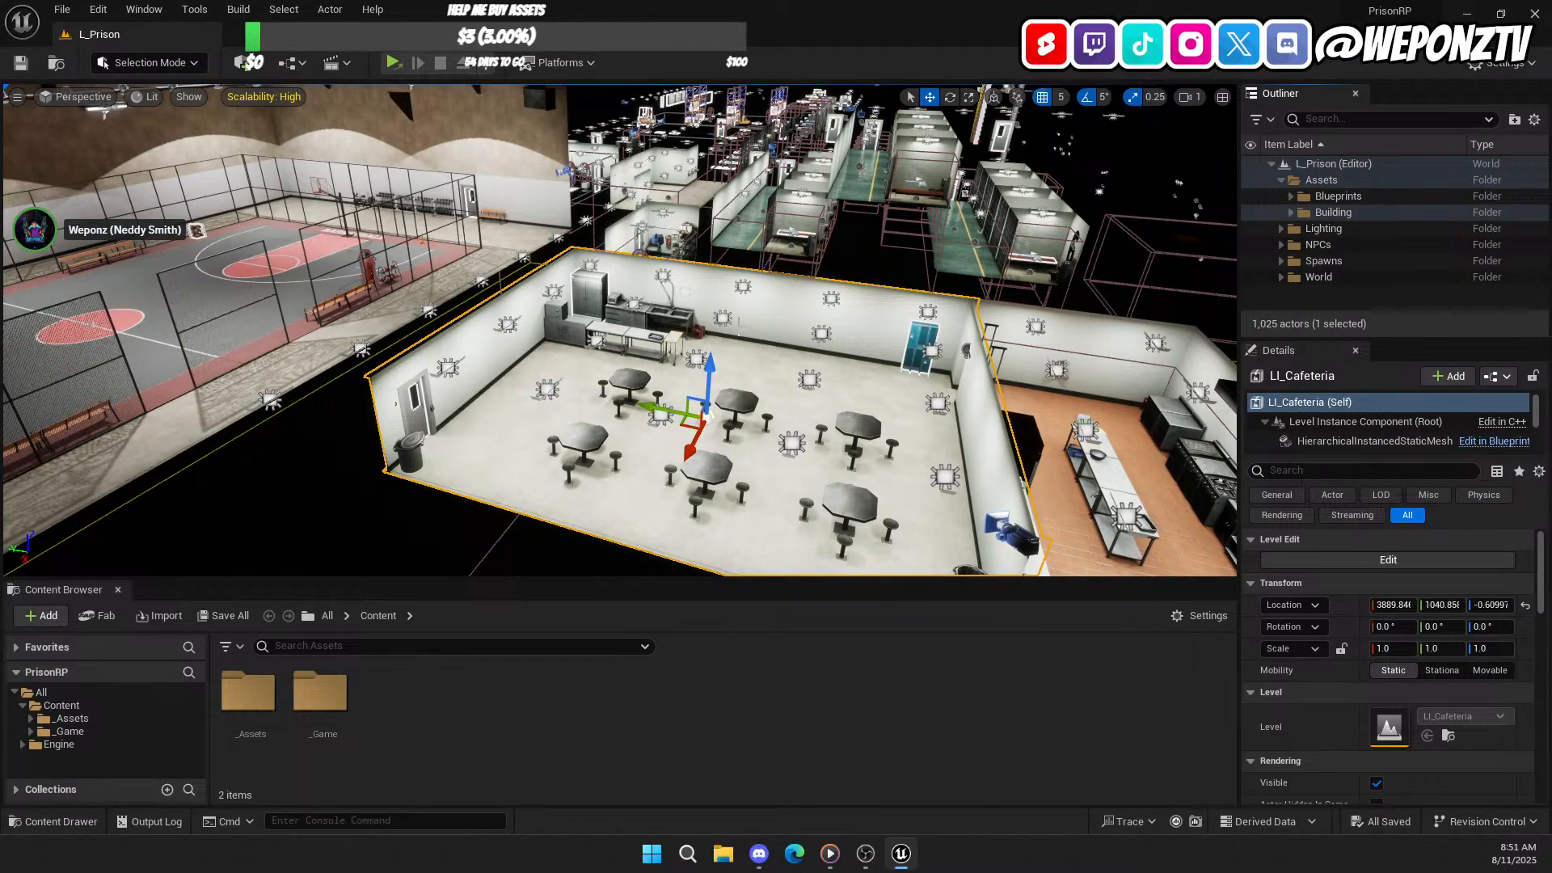
# Step: Select the ceiling lamp beside the cafeteria door and open its BP_CeilingLampPrisonA blueprint for editing
pyautogui.press('f')
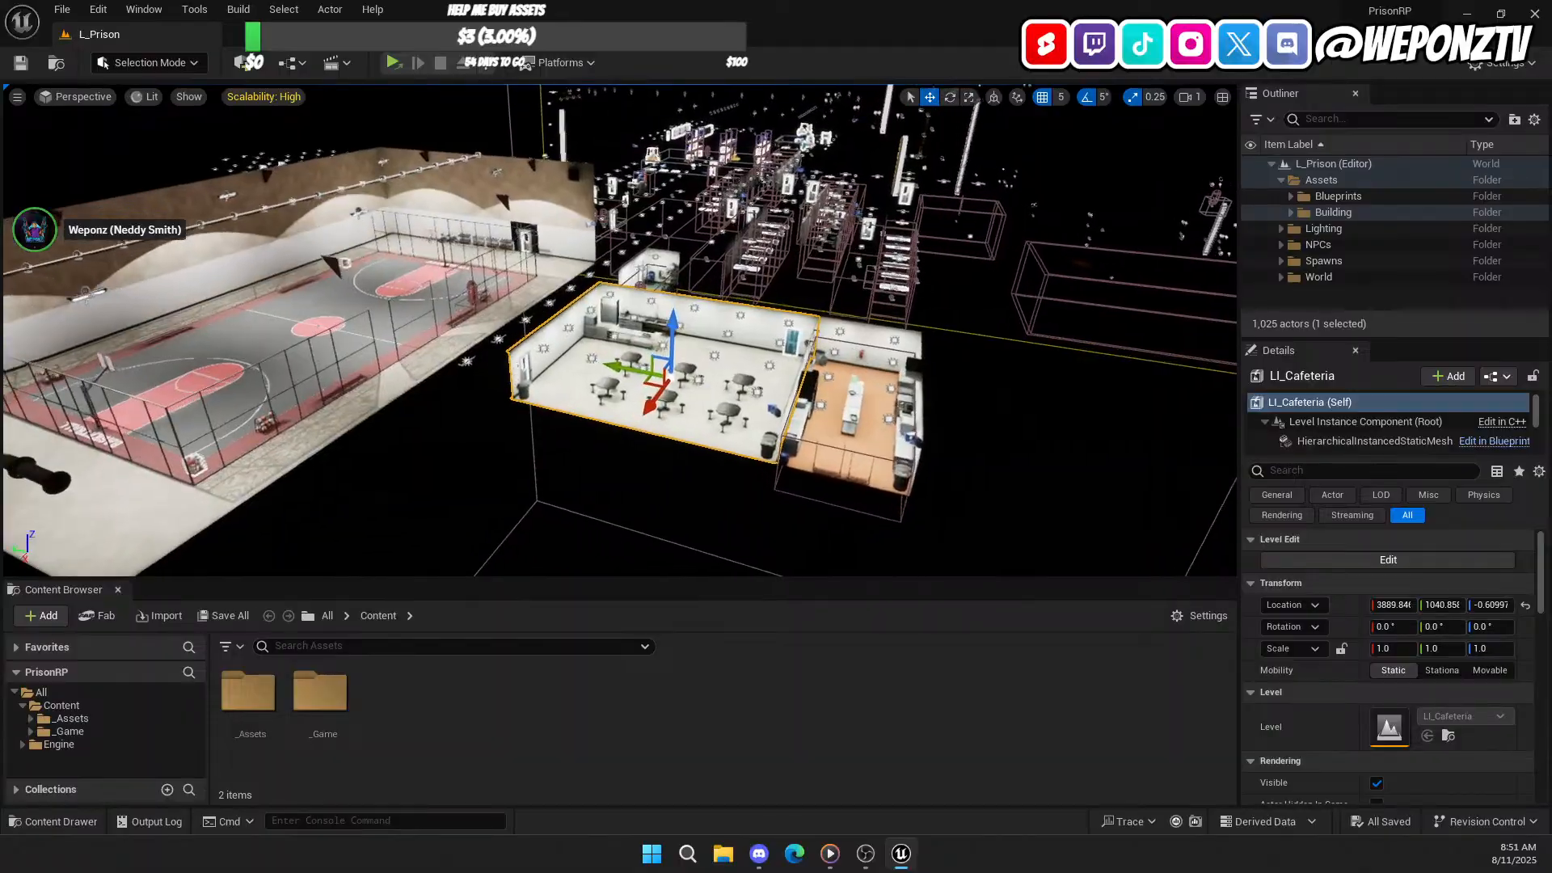
pyautogui.press('w')
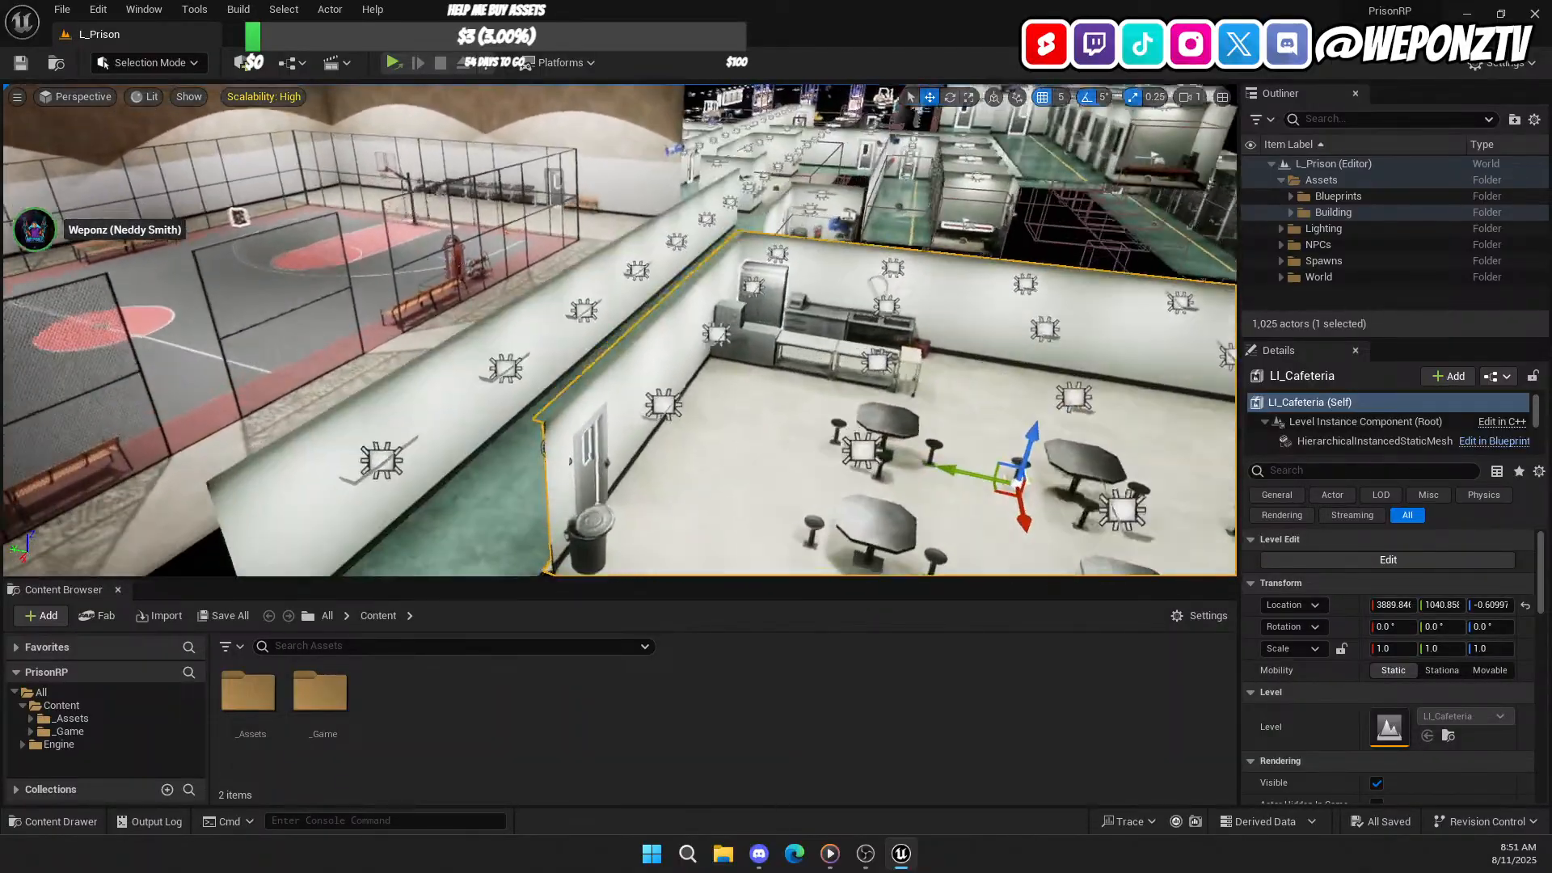
pyautogui.press('s')
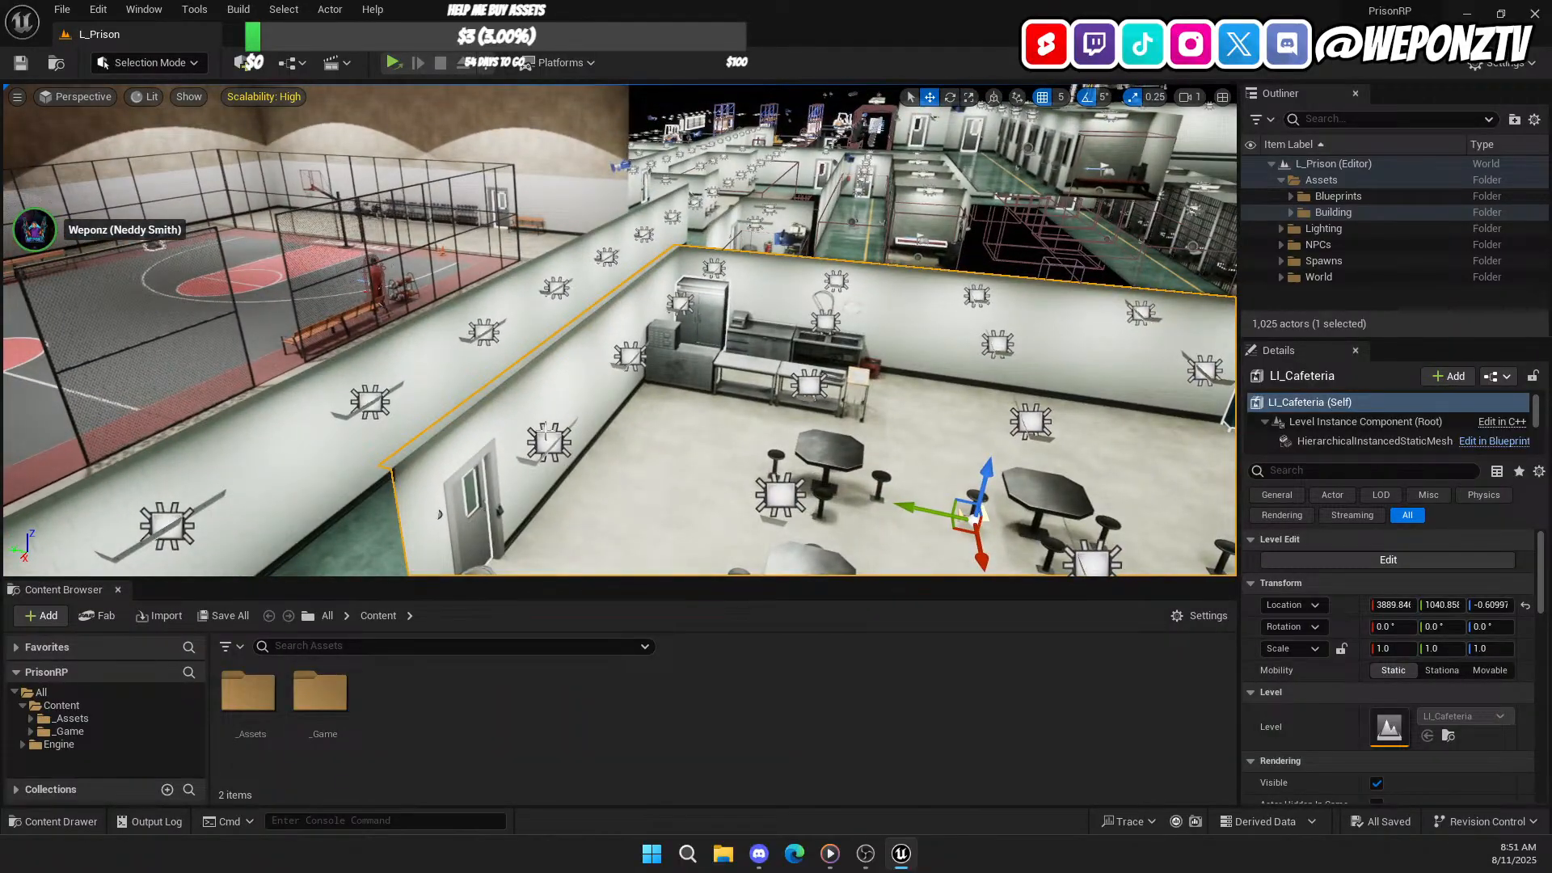
pyautogui.click(547, 440)
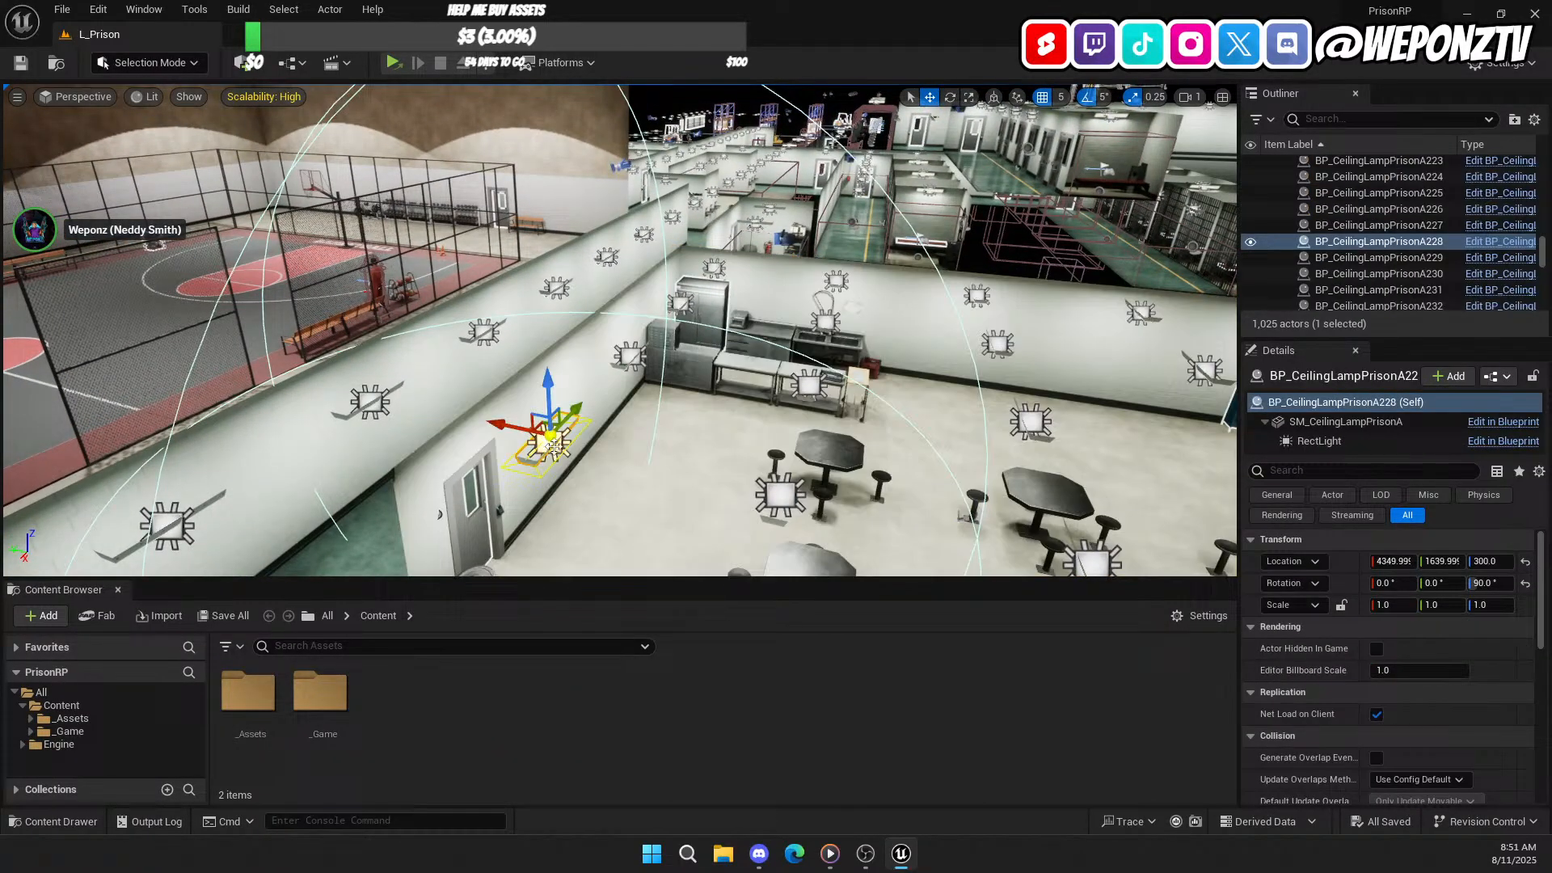
pyautogui.click(1475, 247)
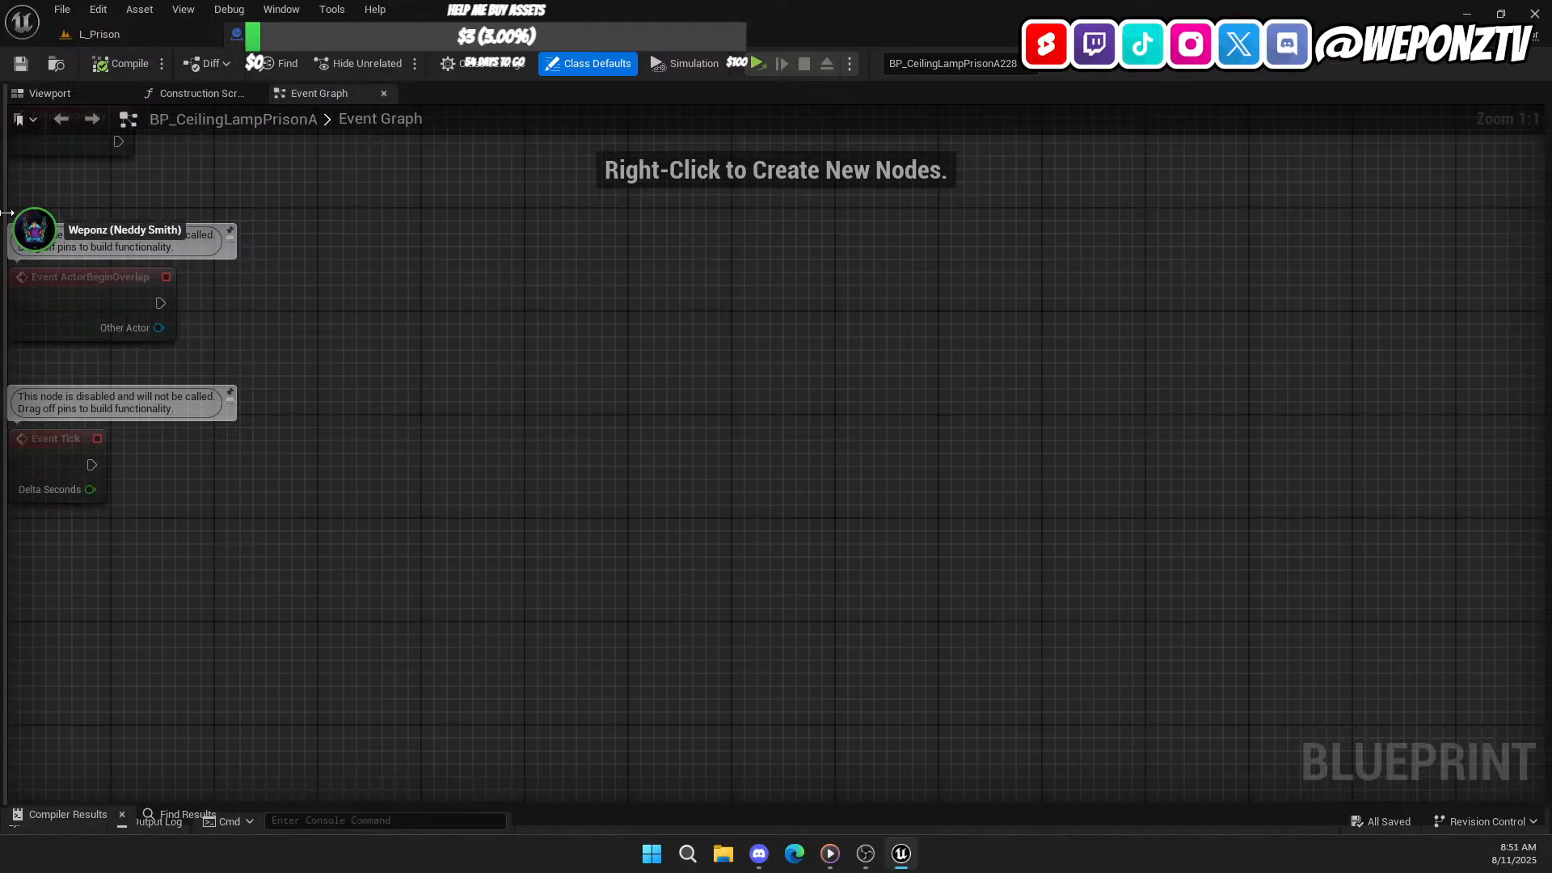
# Step: Resize the blueprint editor's layout to reveal the component list, compiler results and property details
pyautogui.moveTo(6, 213); pyautogui.dragTo(230, 211)
pyautogui.moveTo(543, 803); pyautogui.dragTo(557, 711)
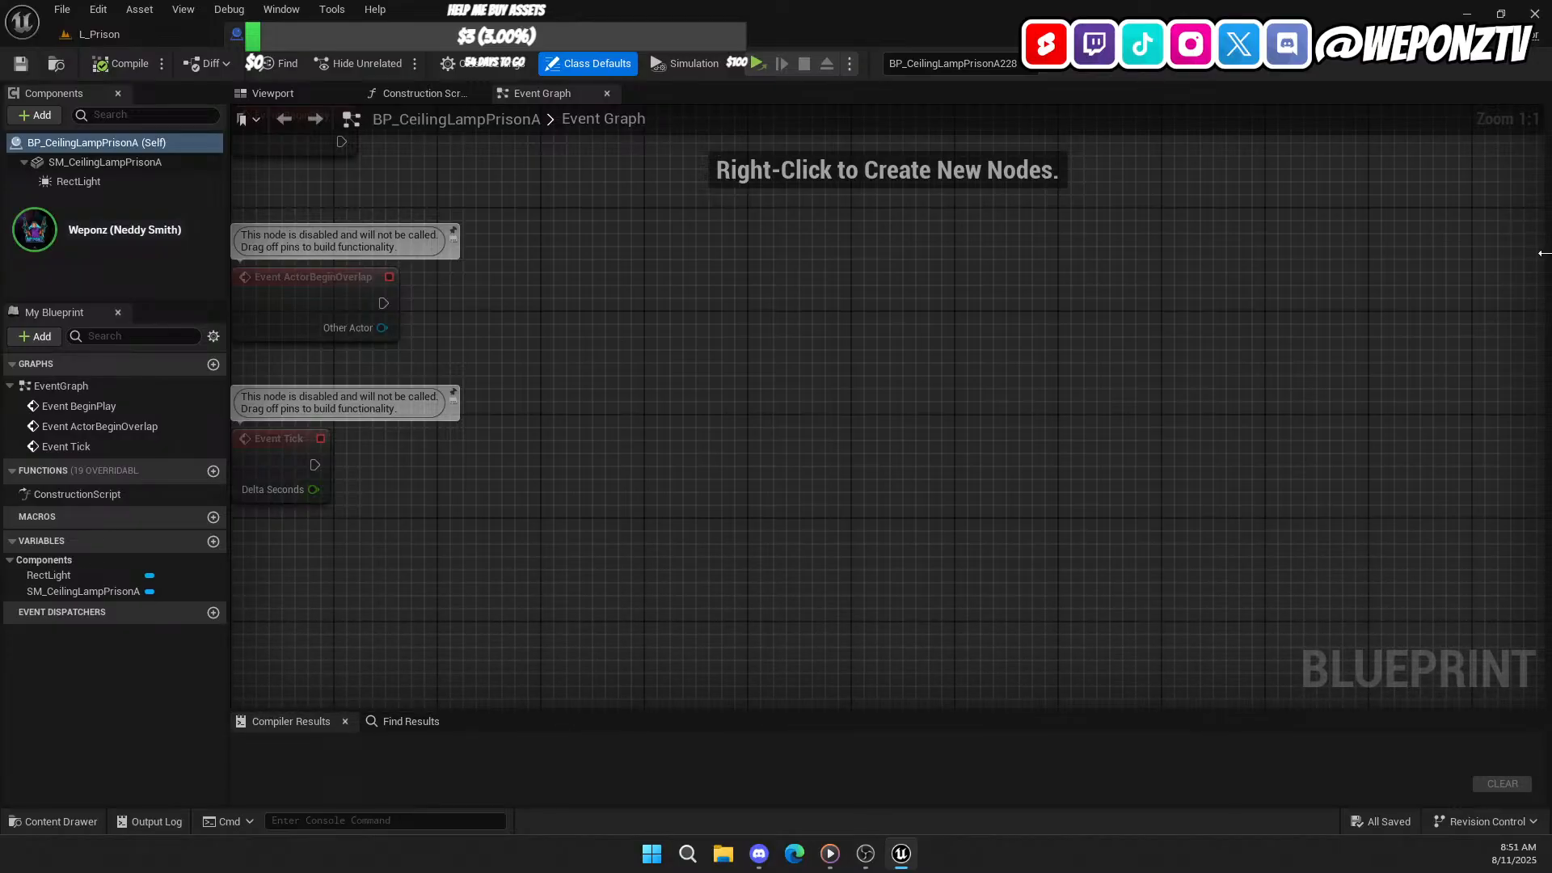
pyautogui.moveTo(1547, 259); pyautogui.dragTo(1208, 257)
# Step: Examine the RectLight component's intensity, attenuation radius, mobility and max draw distance settings
pyautogui.click(79, 181)
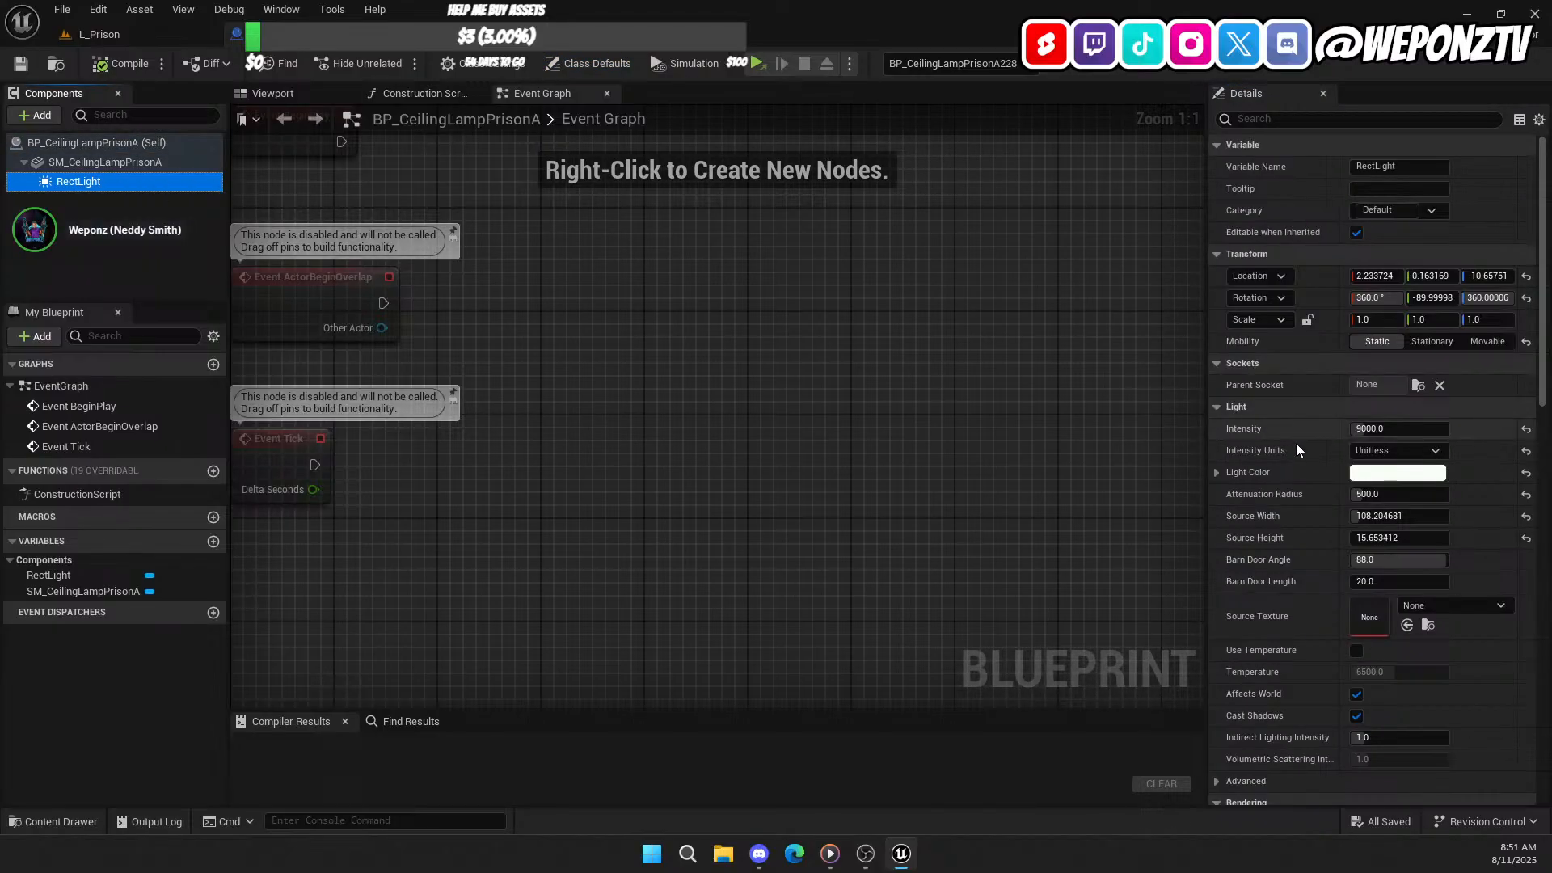
pyautogui.scroll(-5, 1297, 485)
pyautogui.scroll(-6, 1287, 477)
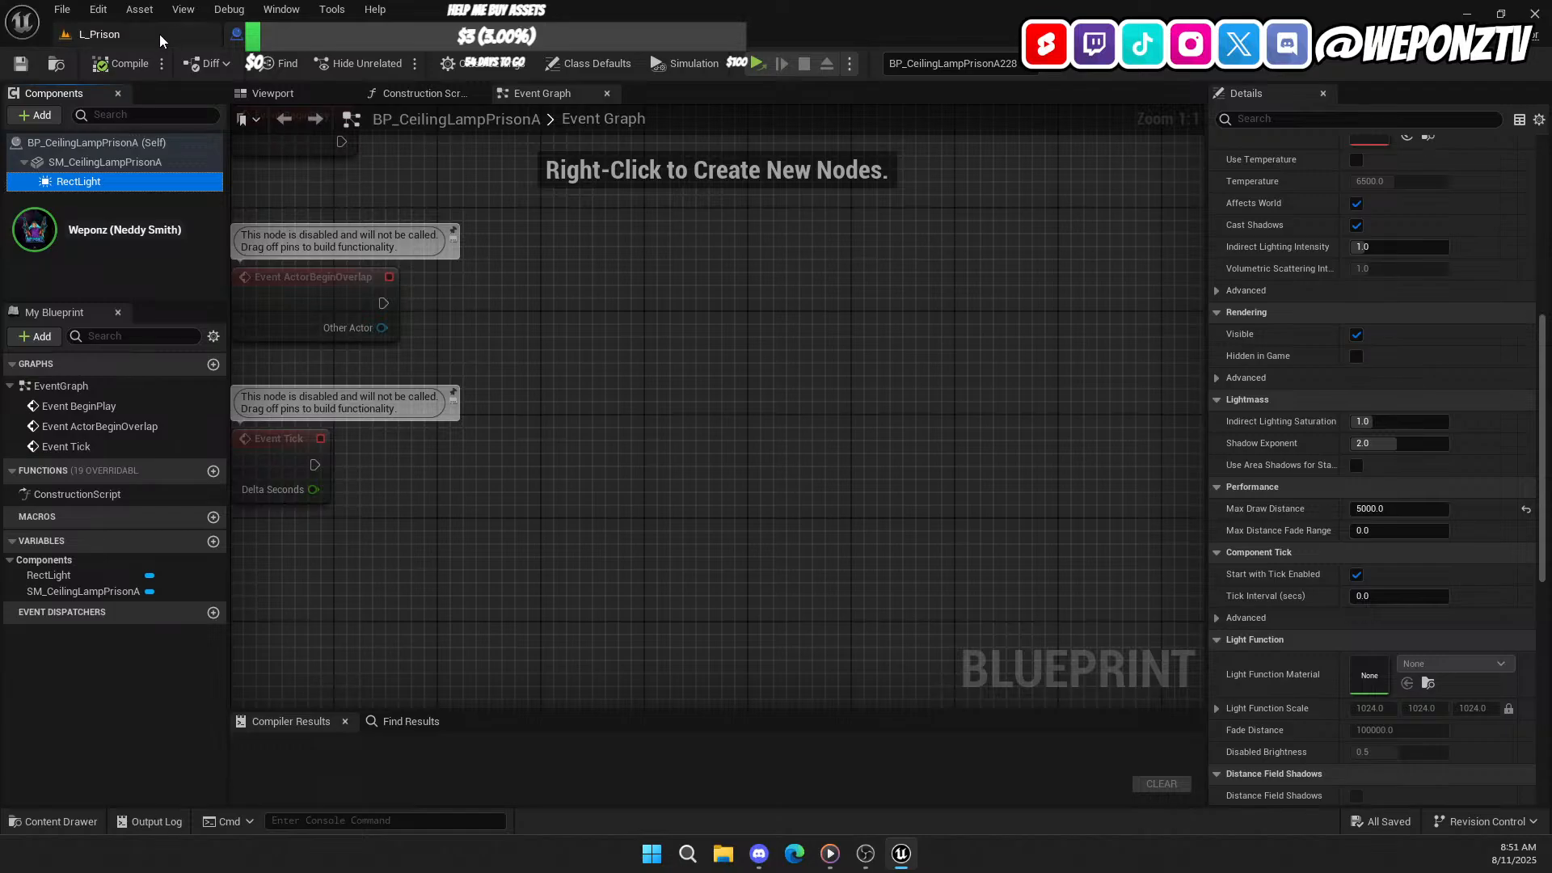
# Step: Return to the L_Prison level and examine the ceiling lights across the prison from above and inside a corridor
pyautogui.click(179, 32)
pyautogui.press('w')
pyautogui.moveTo(619, 329); pyautogui.dragTo(549, 404, button='right')
pyautogui.press('s')
pyautogui.moveTo(817, 348); pyautogui.dragTo(947, 257, button='right')
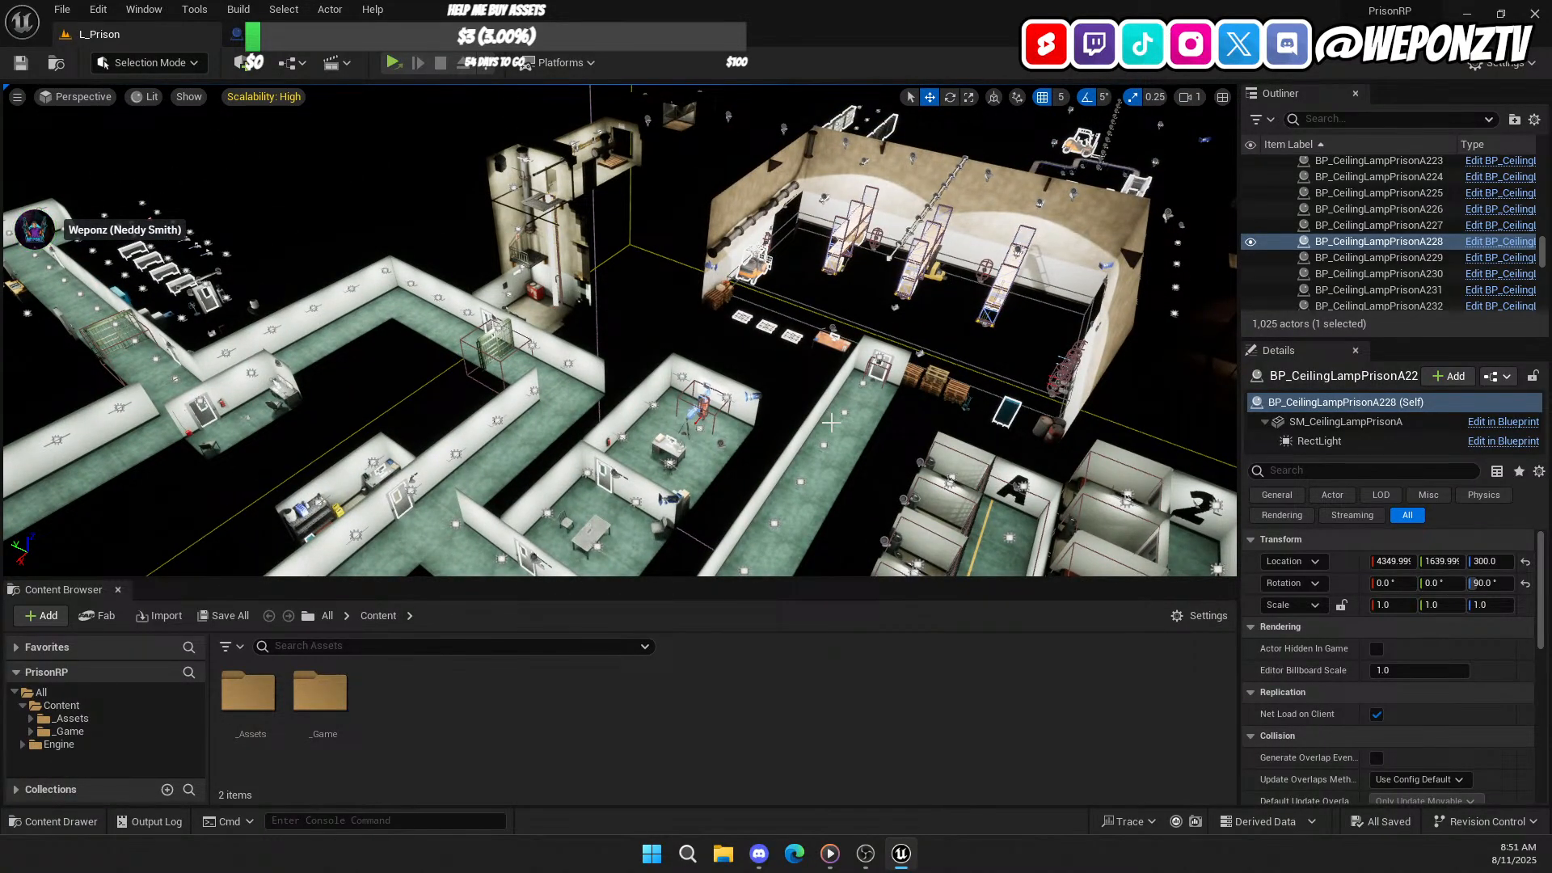
pyautogui.moveTo(832, 423); pyautogui.dragTo(663, 534, button='right')
pyautogui.moveTo(643, 388); pyautogui.dragTo(628, 394, button='right')
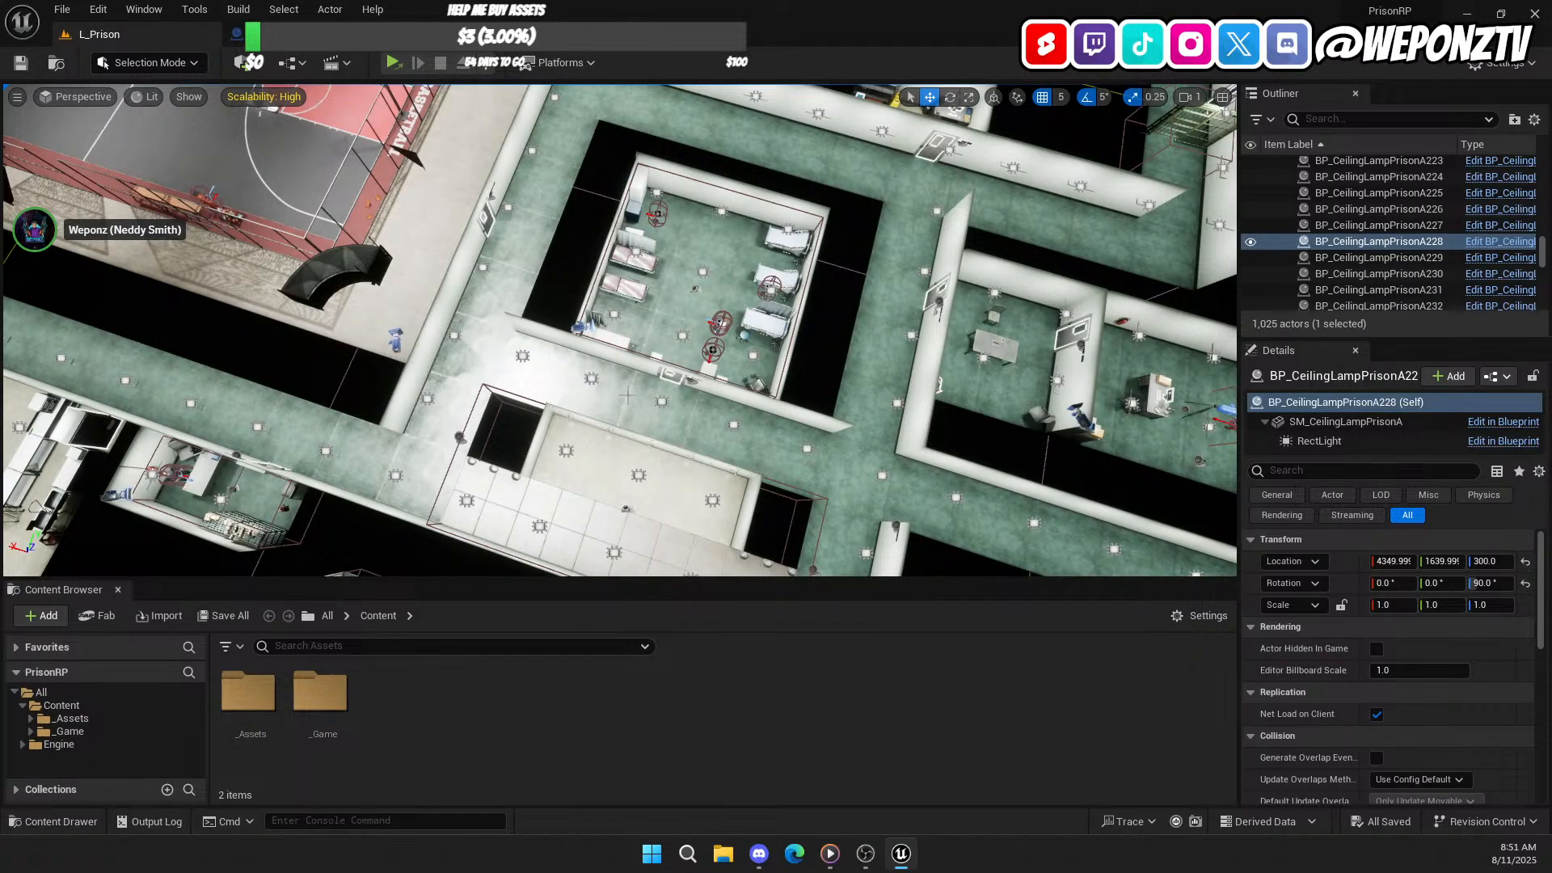
pyautogui.moveTo(549, 357); pyautogui.dragTo(575, 327, button='right')
pyautogui.press('w')
pyautogui.press('a')
pyautogui.press('d')
# Step: Select a corridor ceiling lamp and inspect the row of corridor lights from varying distances
pyautogui.click(675, 160)
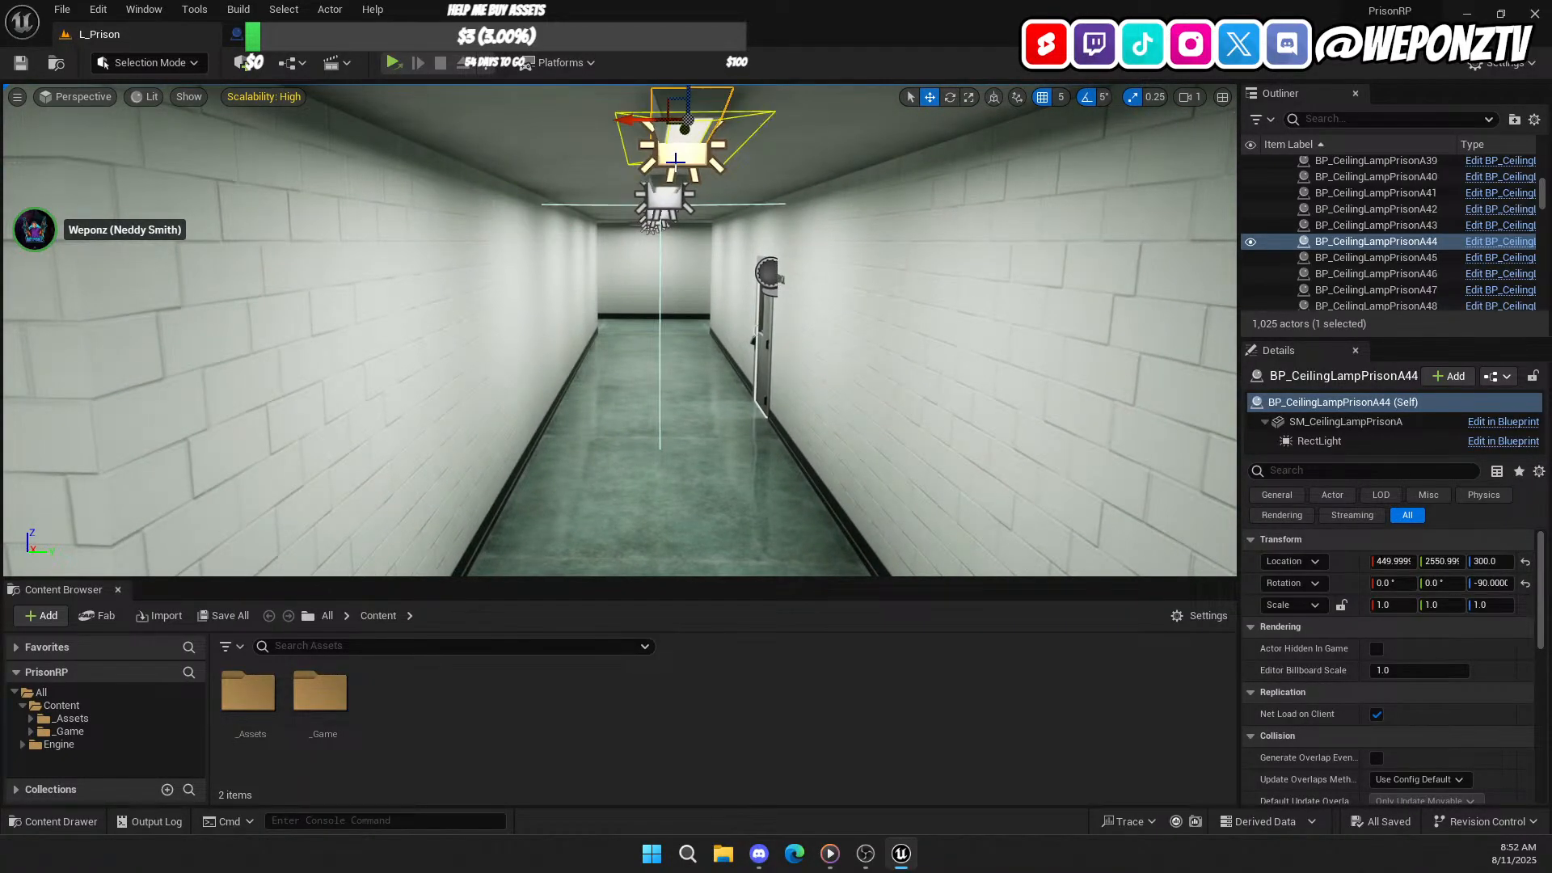
pyautogui.press('s')
pyautogui.moveTo(800, 275); pyautogui.dragTo(759, 348, button='right')
pyautogui.press('w')
pyautogui.press('s')
pyautogui.press('s')
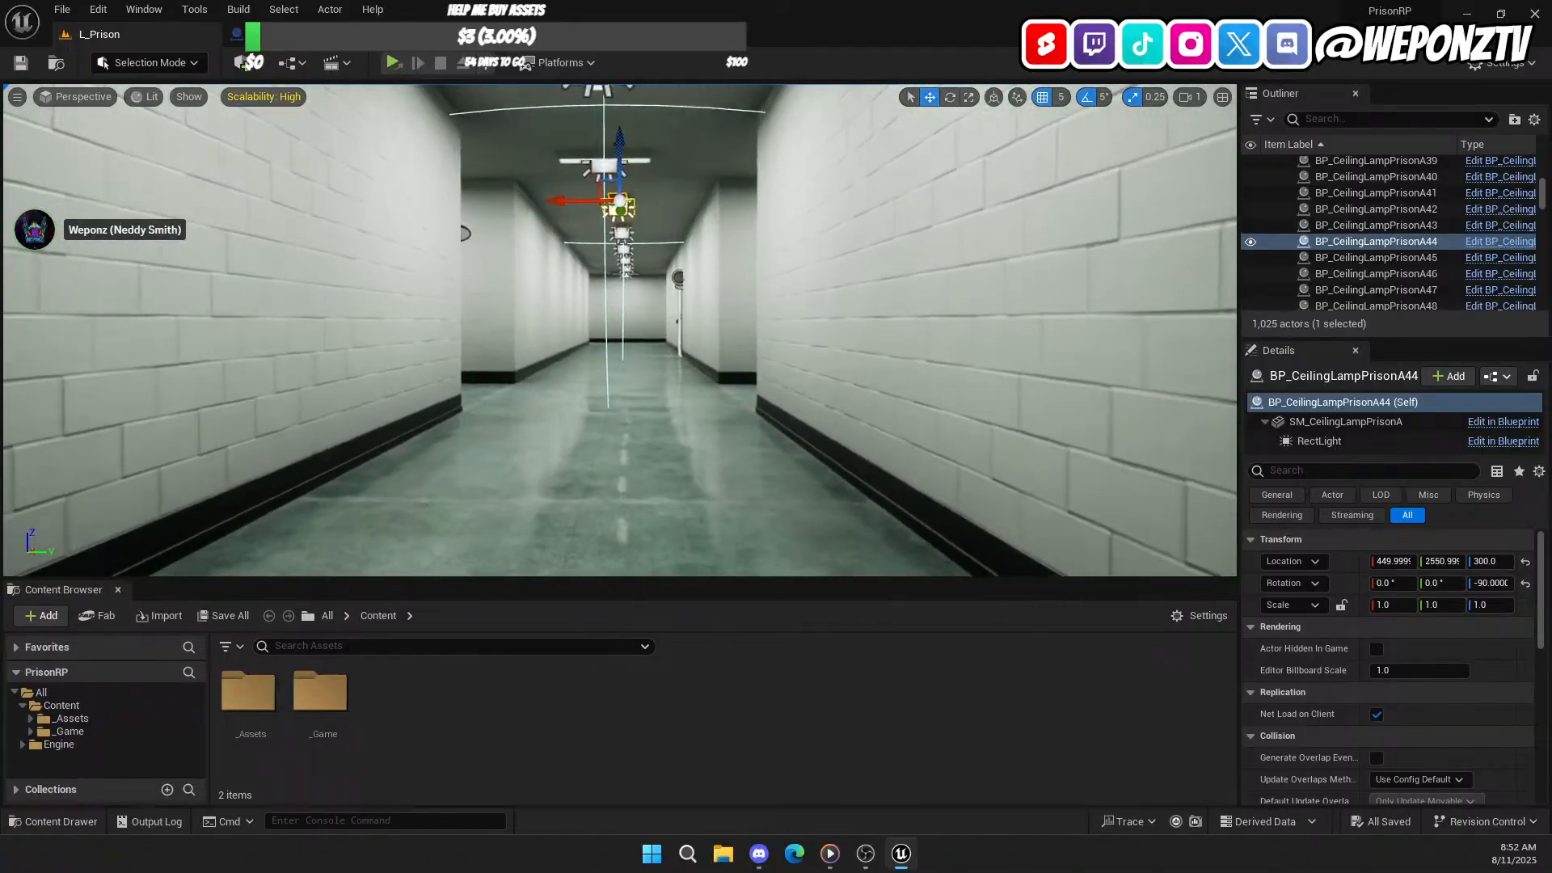
pyautogui.press('w')
pyautogui.moveTo(784, 246); pyautogui.dragTo(804, 244, button='right')
# Step: Fly out of the corridor and view the warehouse and neighbouring office lighting from outside
pyautogui.moveTo(619, 331); pyautogui.dragTo(647, 287, button='right')
pyautogui.press('w')
pyautogui.press('w')
pyautogui.press('w')
pyautogui.press('w')
pyautogui.press('w')
pyautogui.press('w')
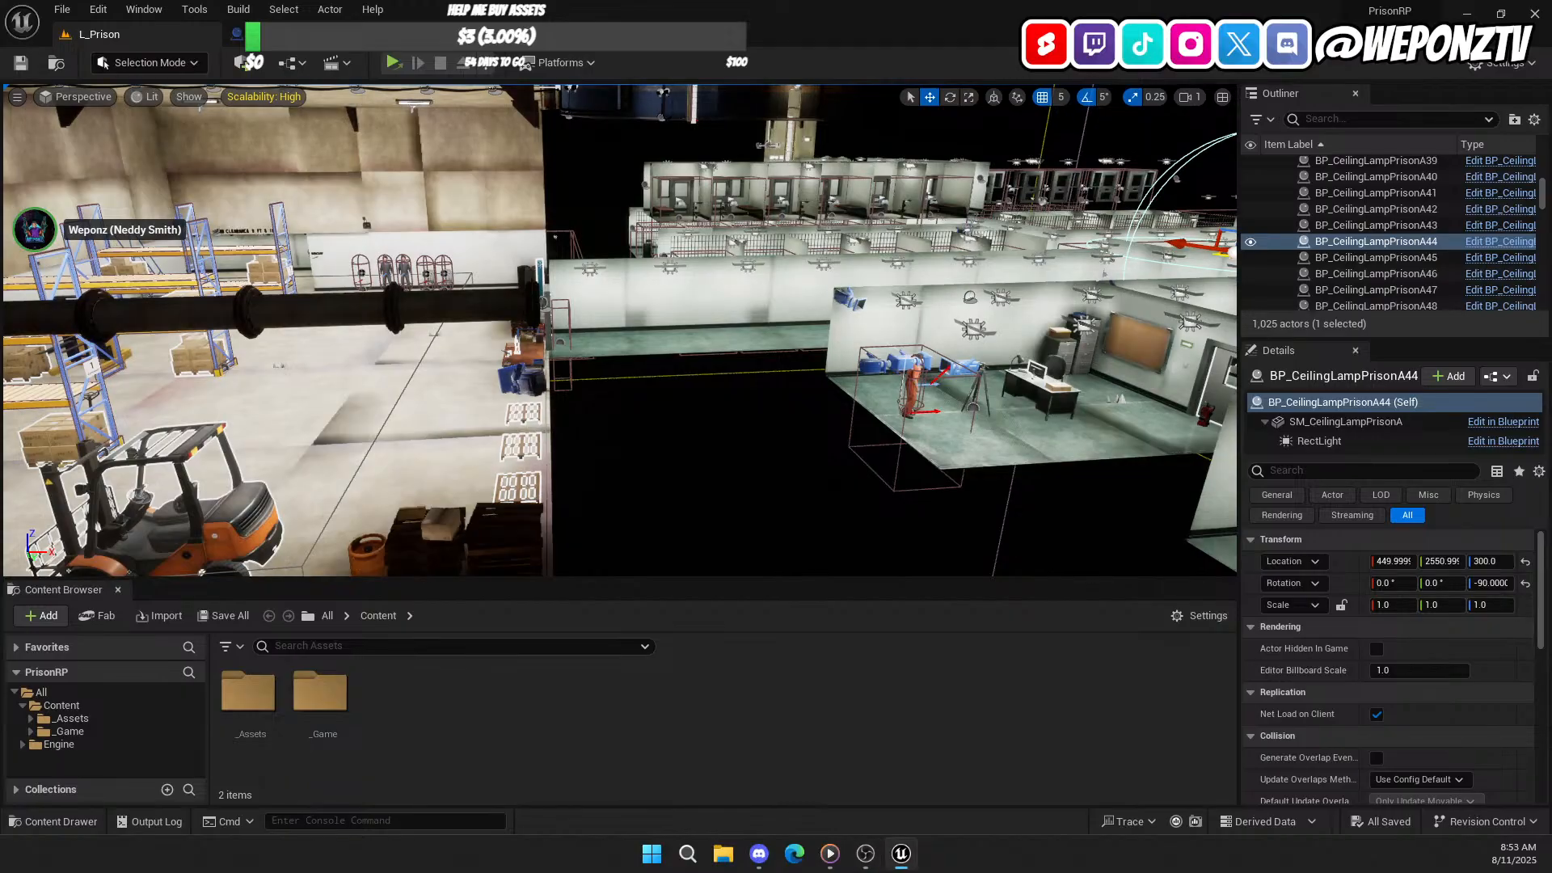
pyautogui.press('super+d')
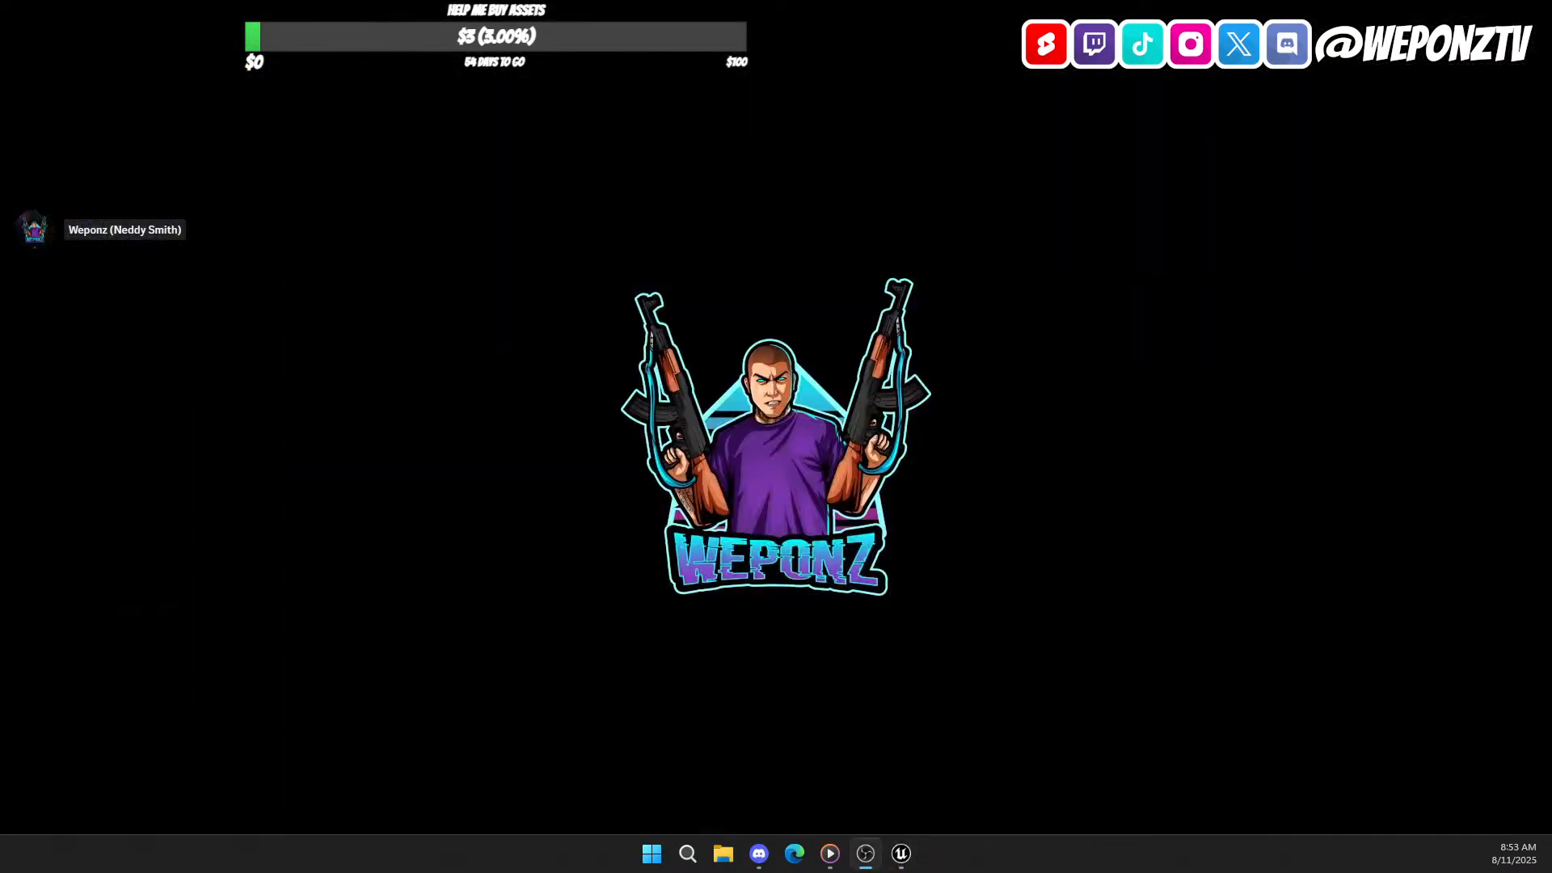
pyautogui.press('super+d')
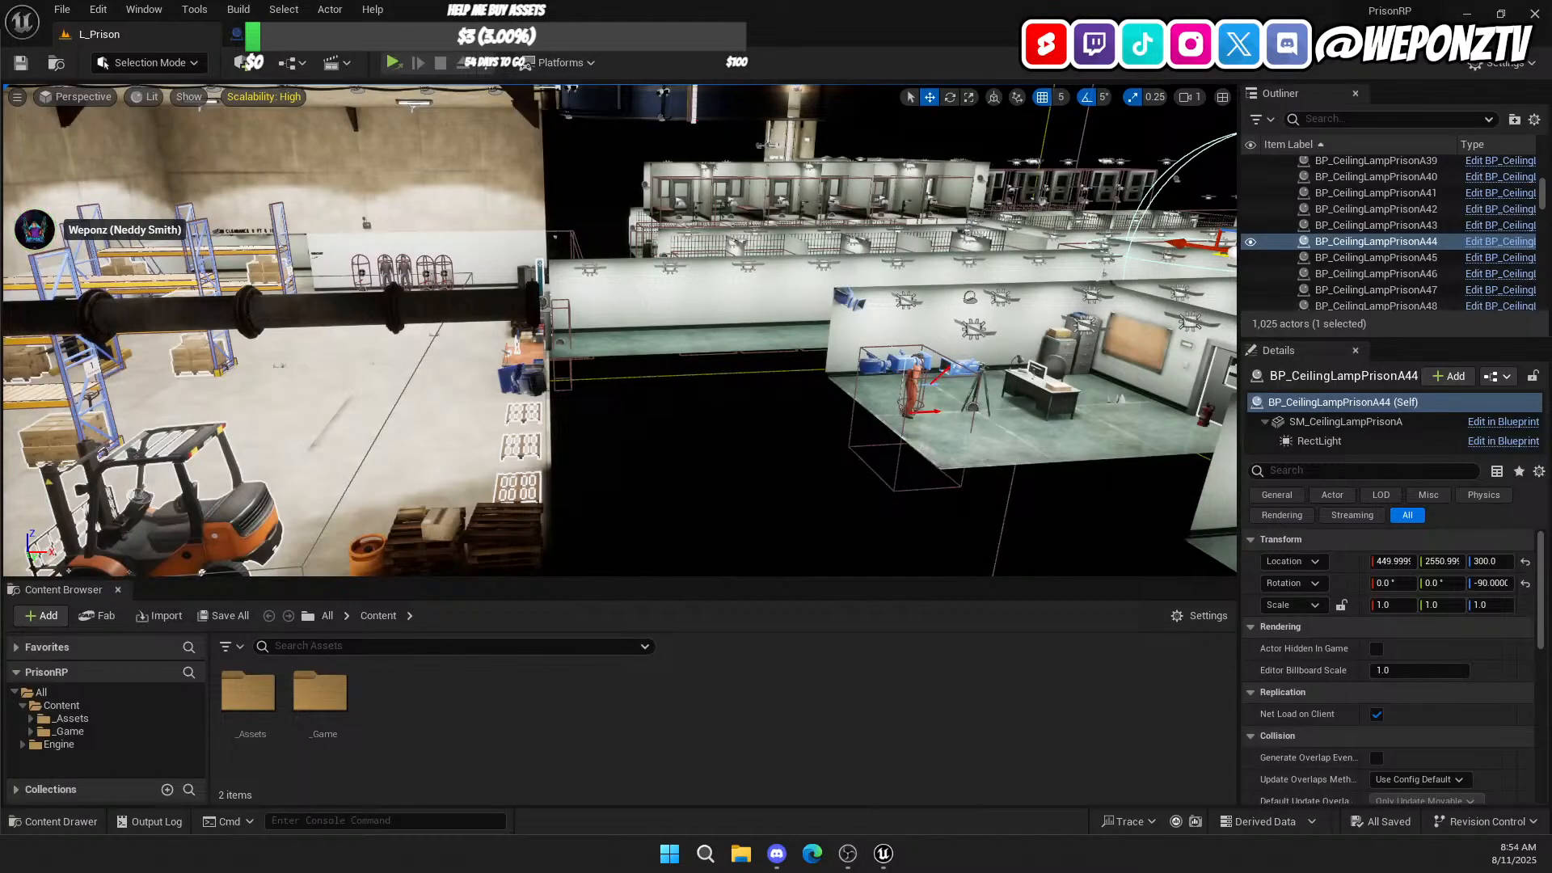
pyautogui.press('super+d')
pyautogui.press('super+d')
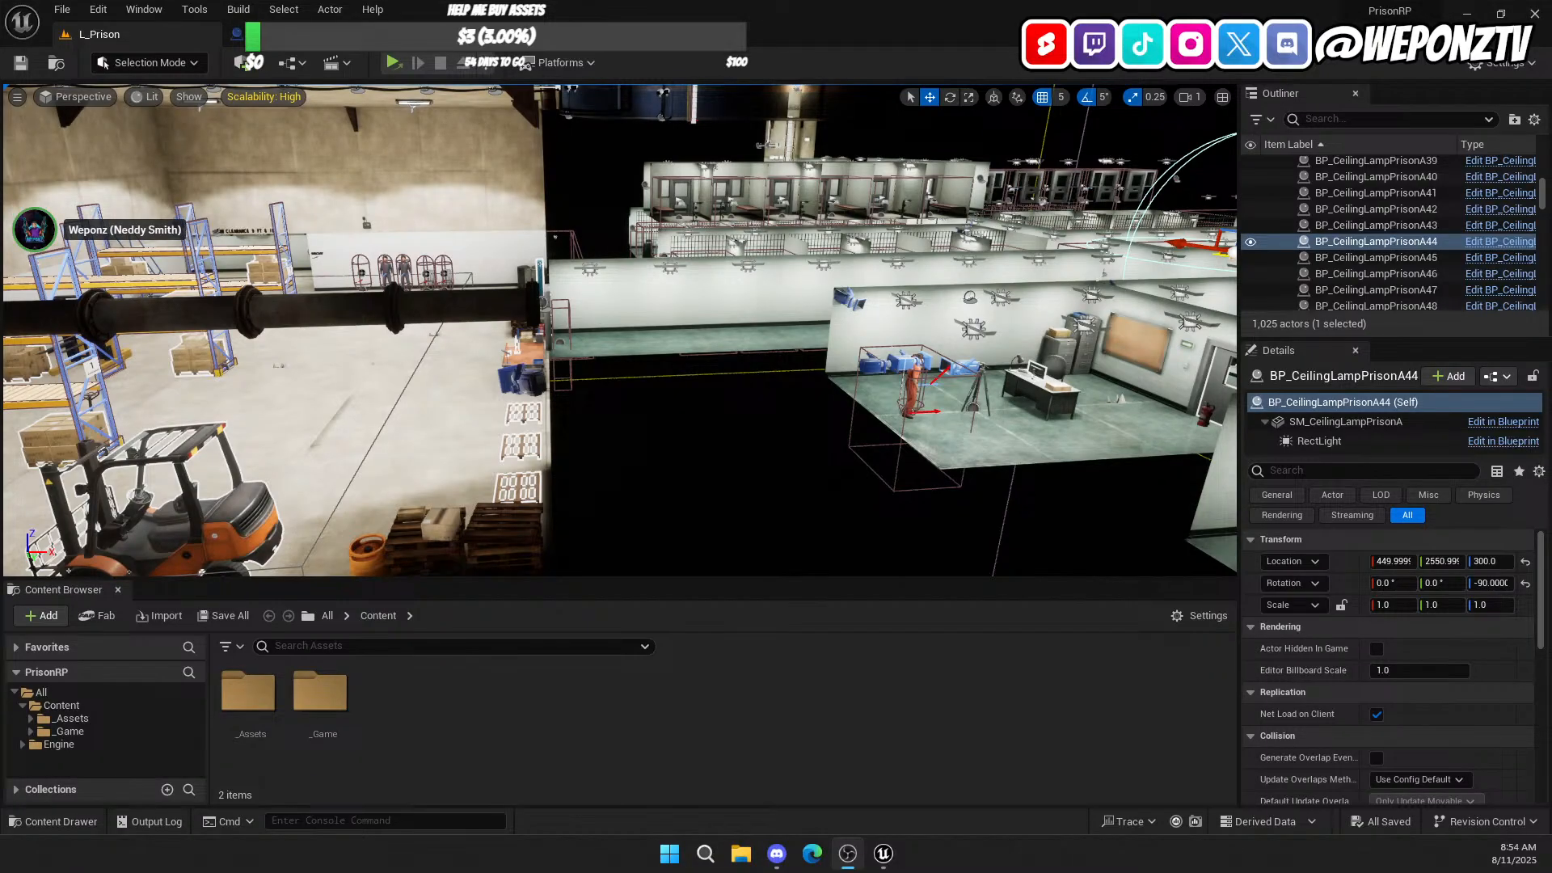
pyautogui.hotkey('alt', 'Tab')
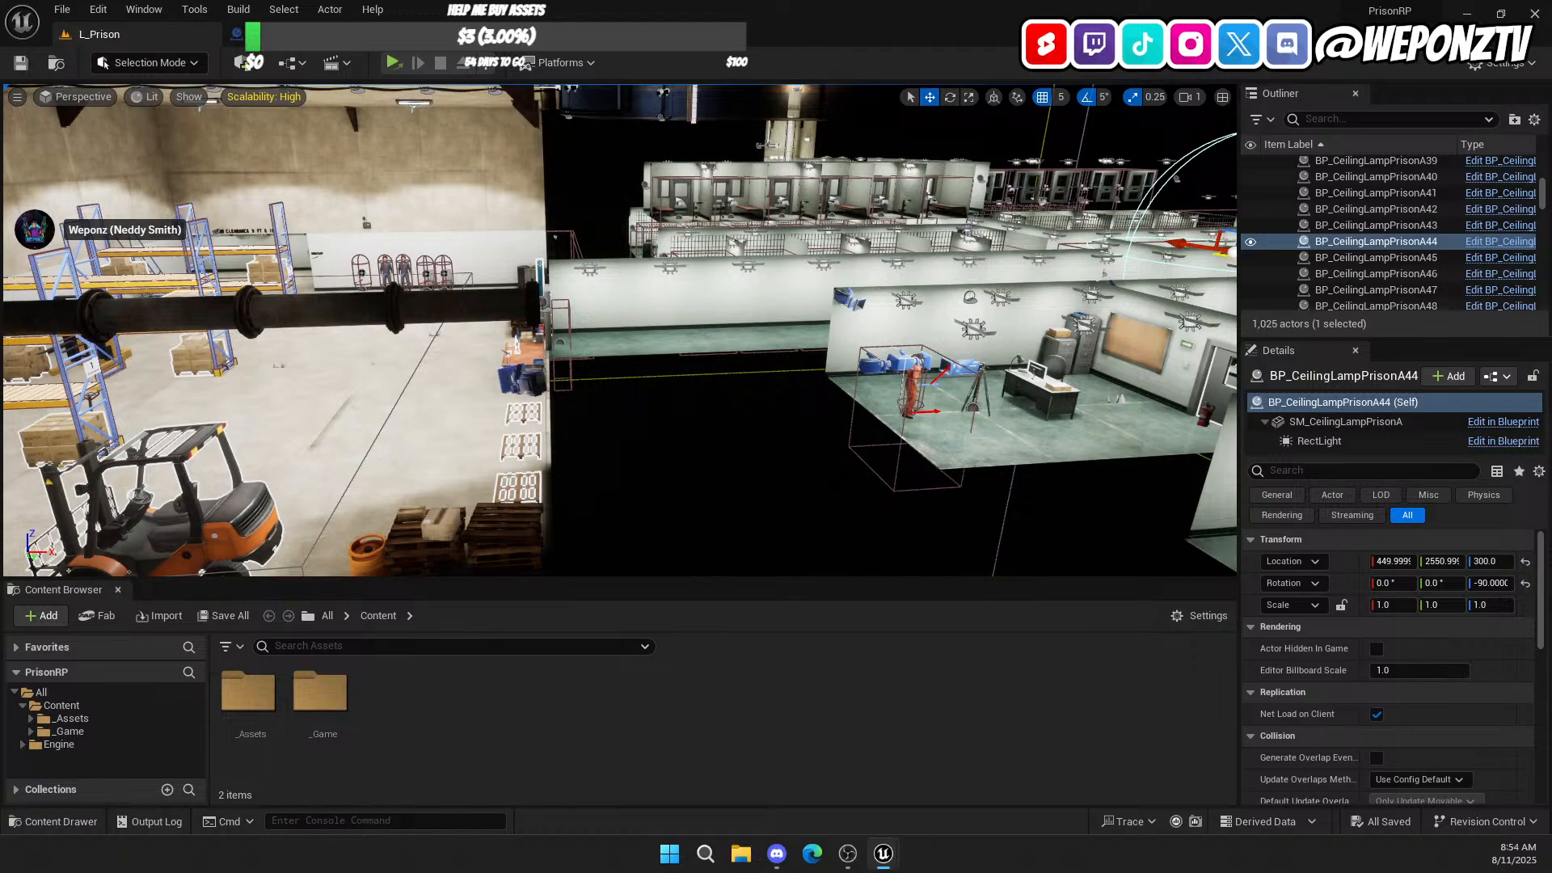
# Step: Start playing the prison level inside the editor viewport
pyautogui.click(487, 73)
pyautogui.click(536, 107)
pyautogui.press('w')
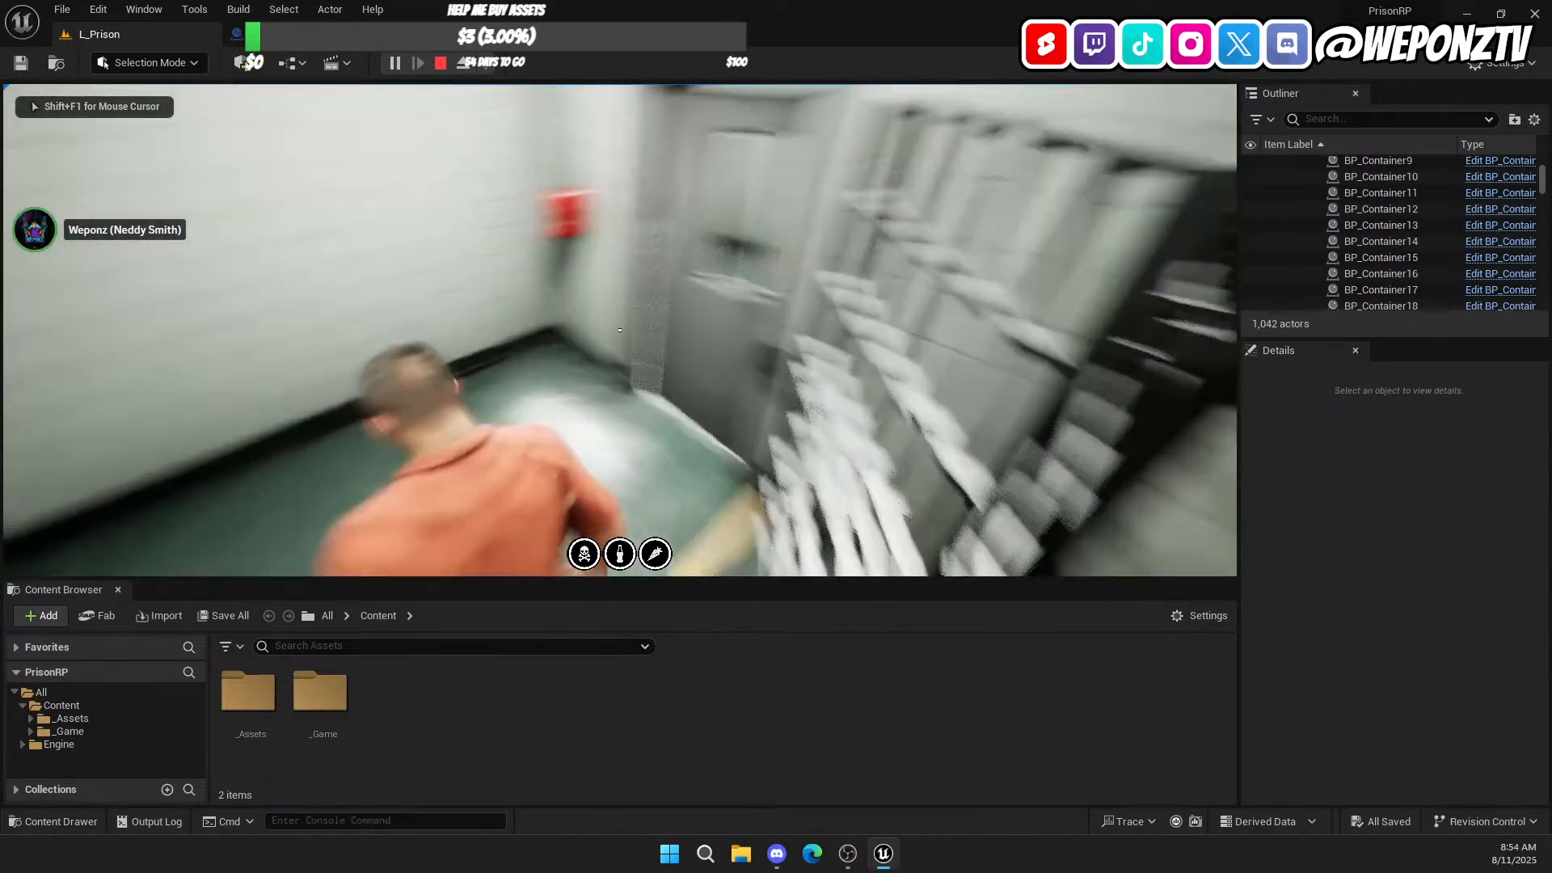
# Step: Turn on the frame-rate display with the console command stat fps
pyautogui.press('`')
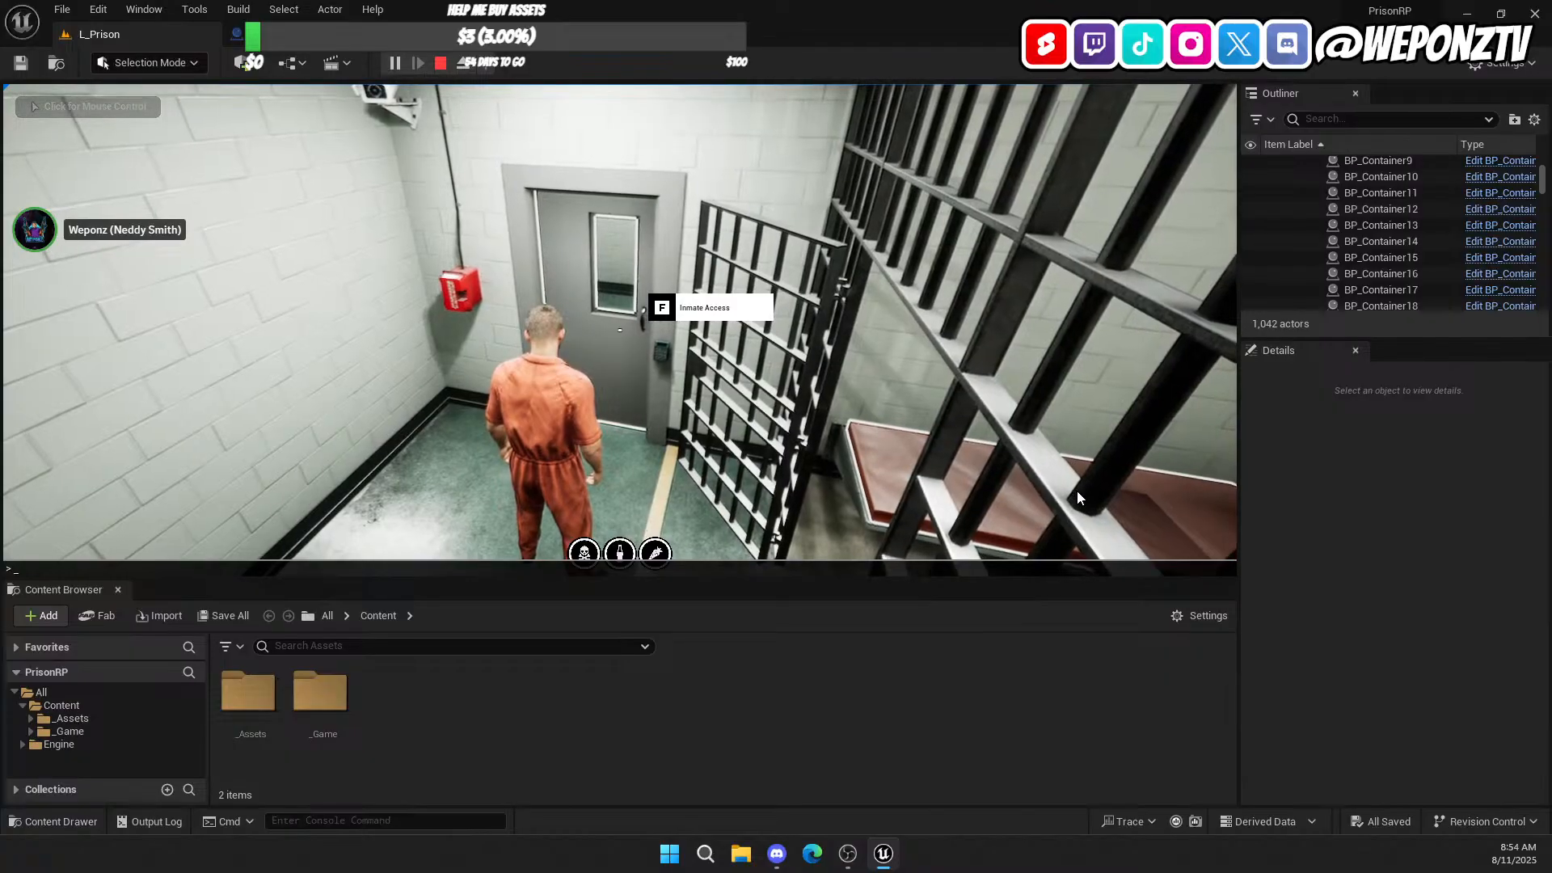
pyautogui.write('stat fp')
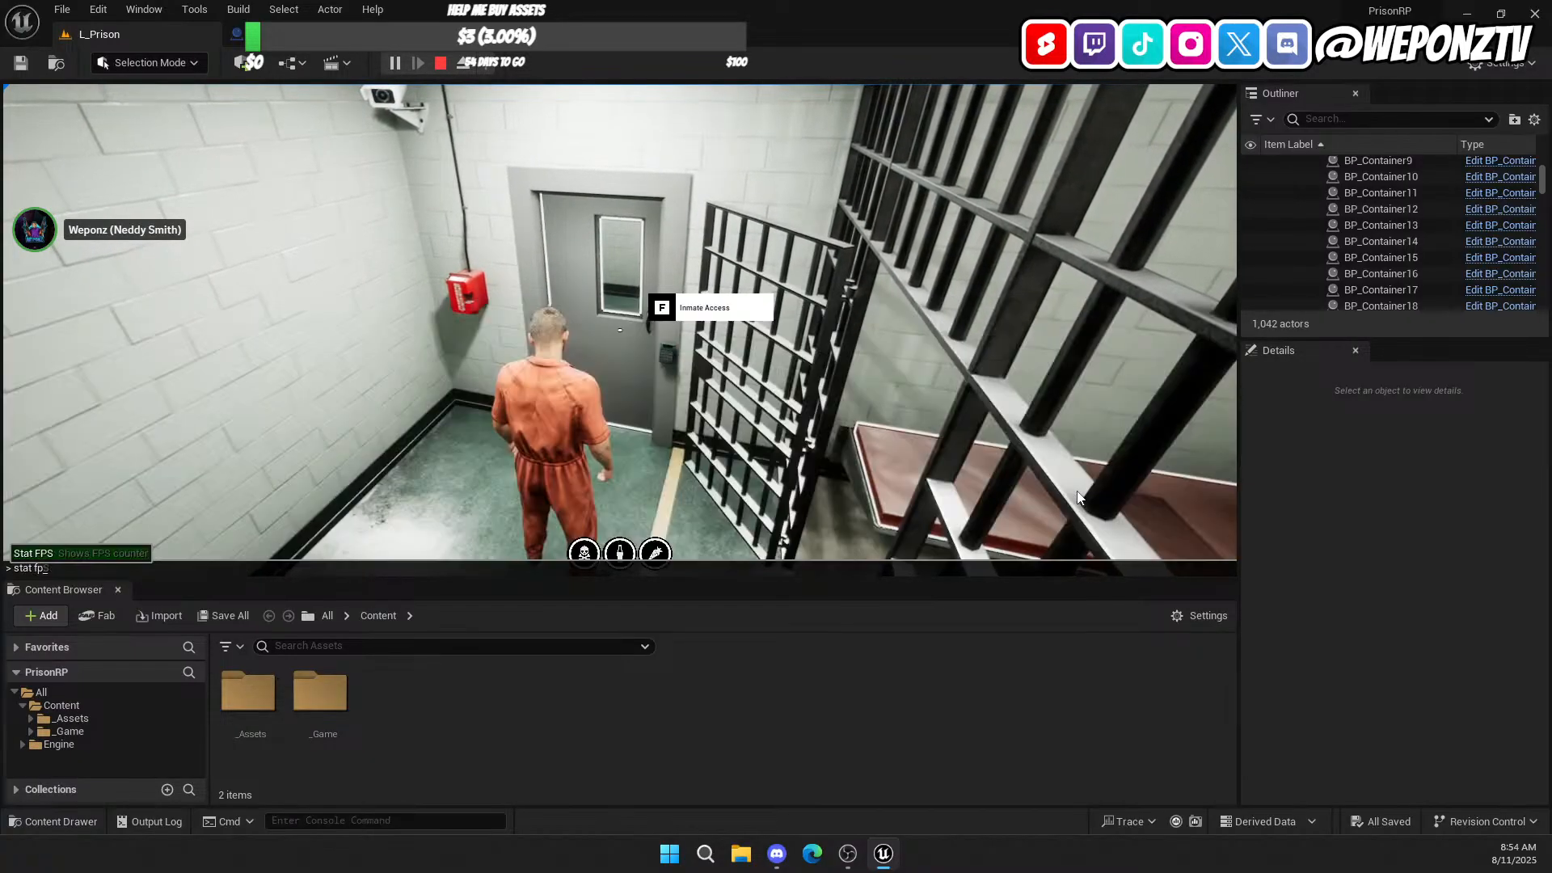
pyautogui.write('s')
pyautogui.press('Return')
# Step: Open the inmate access door and run through the prison corridors to check the frame rate
pyautogui.press('w')
pyautogui.press('f')
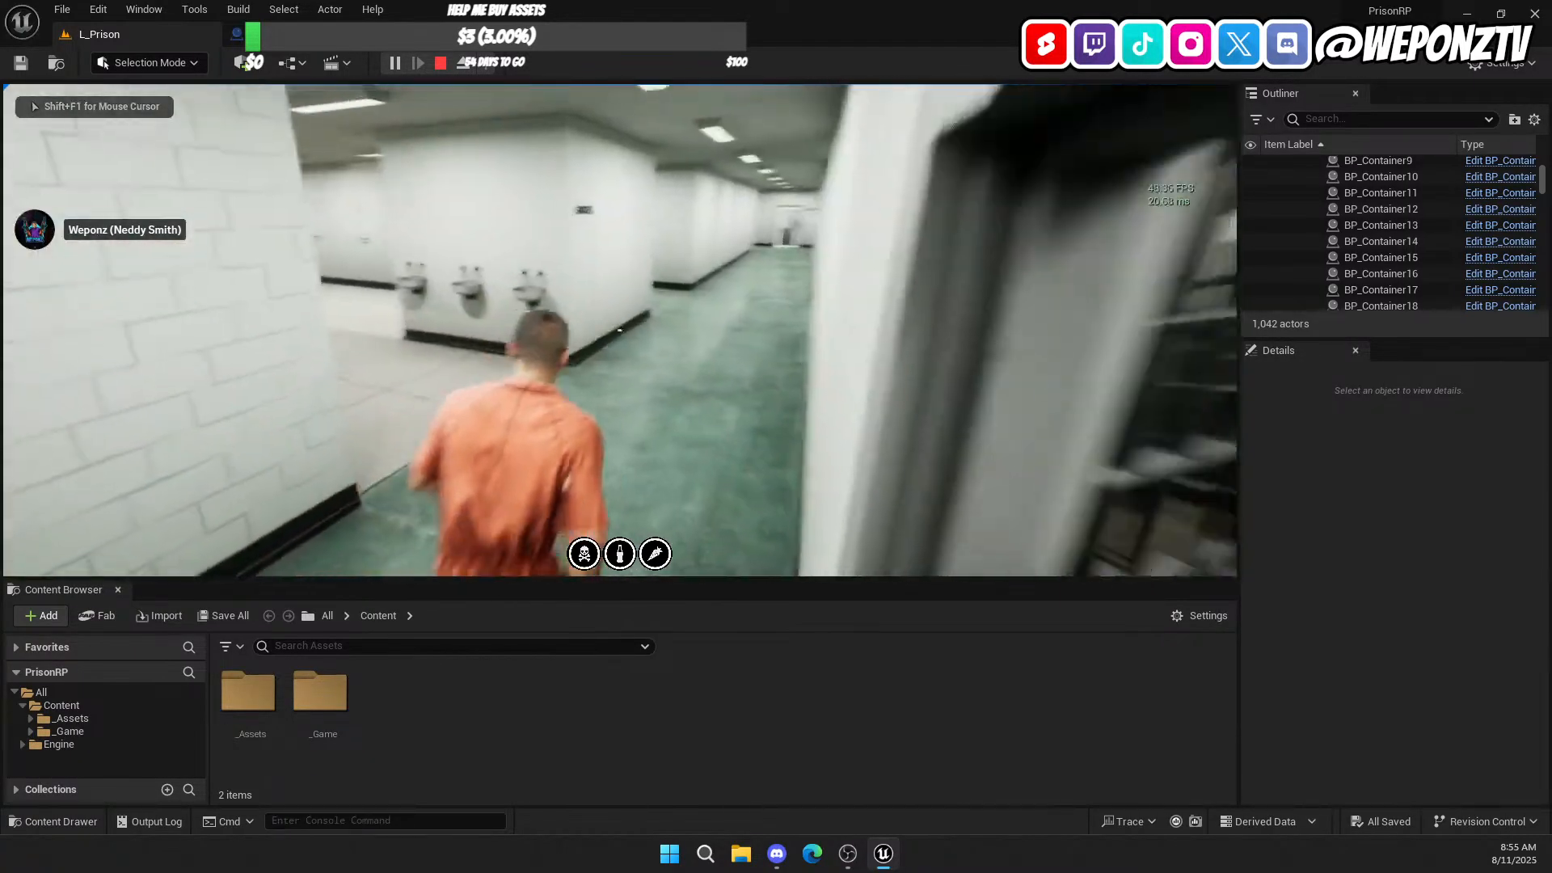
pyautogui.press('w')
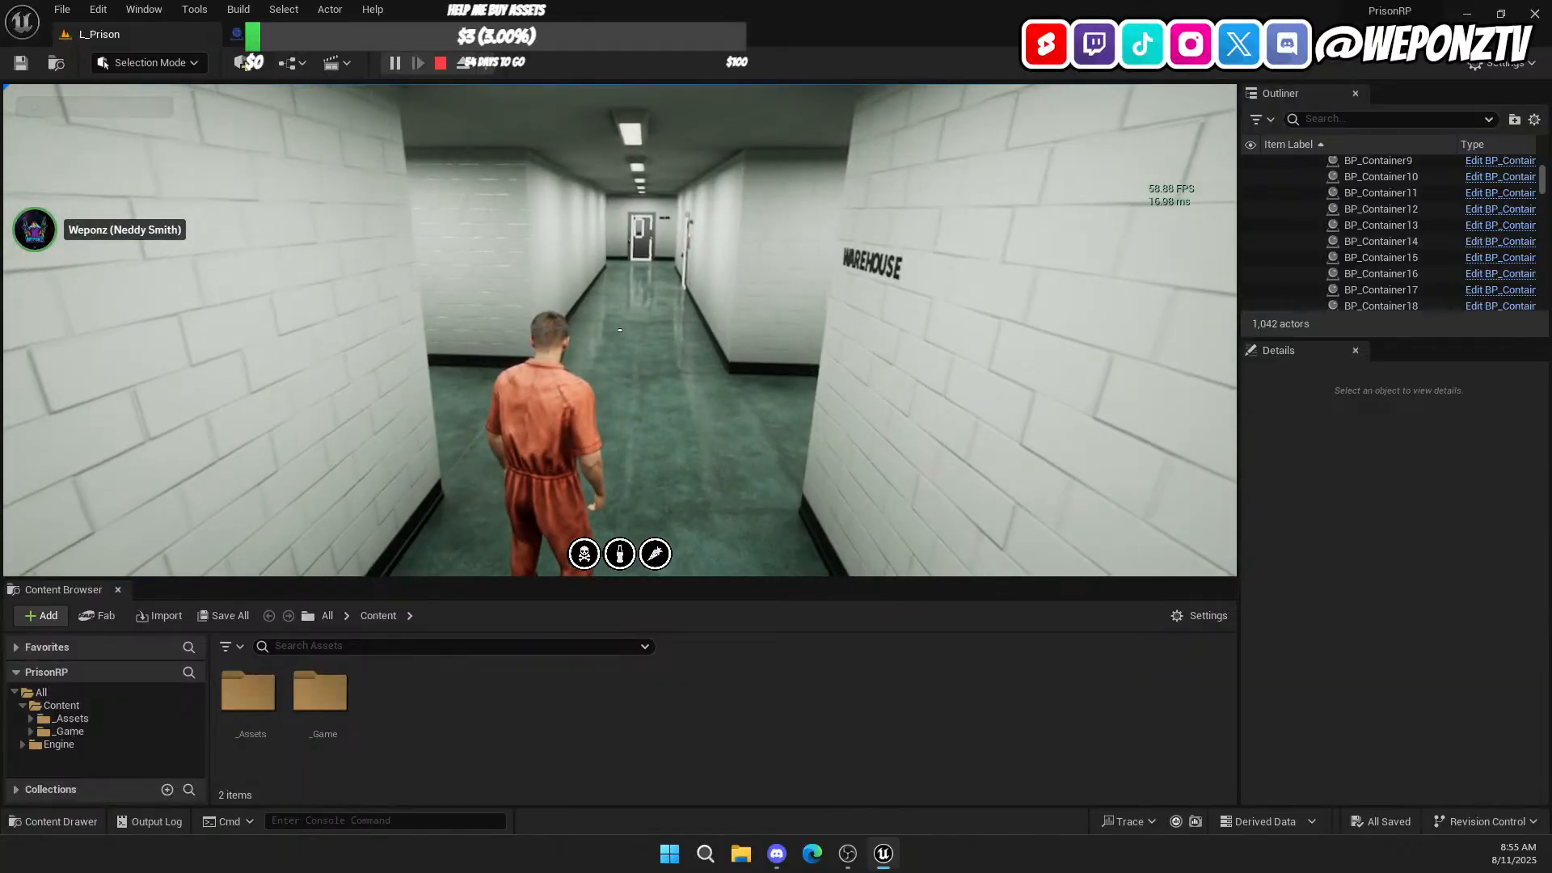
pyautogui.press('w')
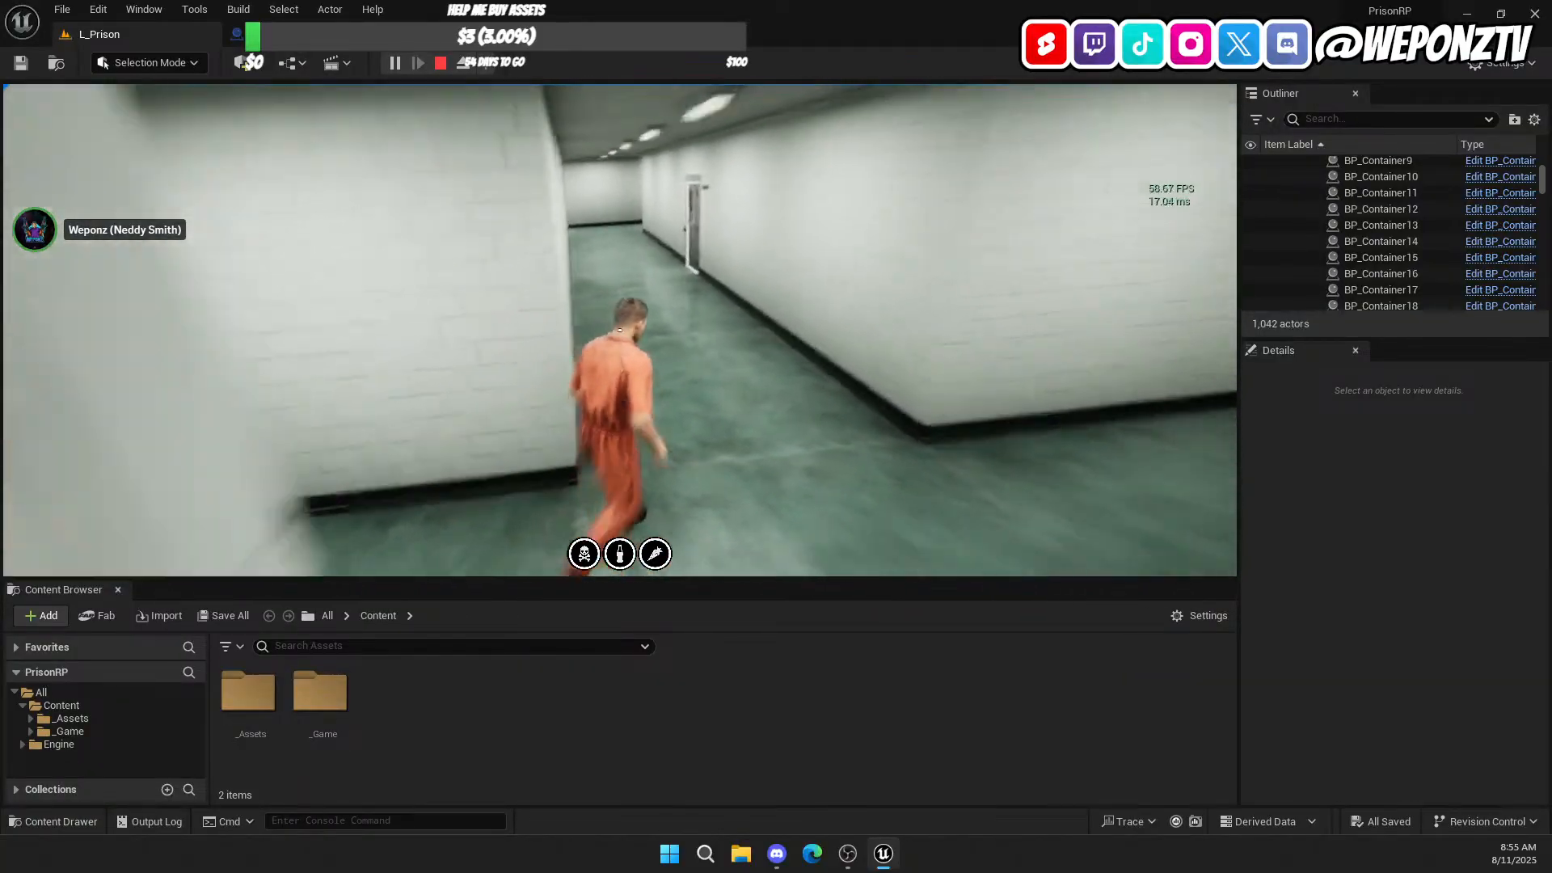
pyautogui.press('w')
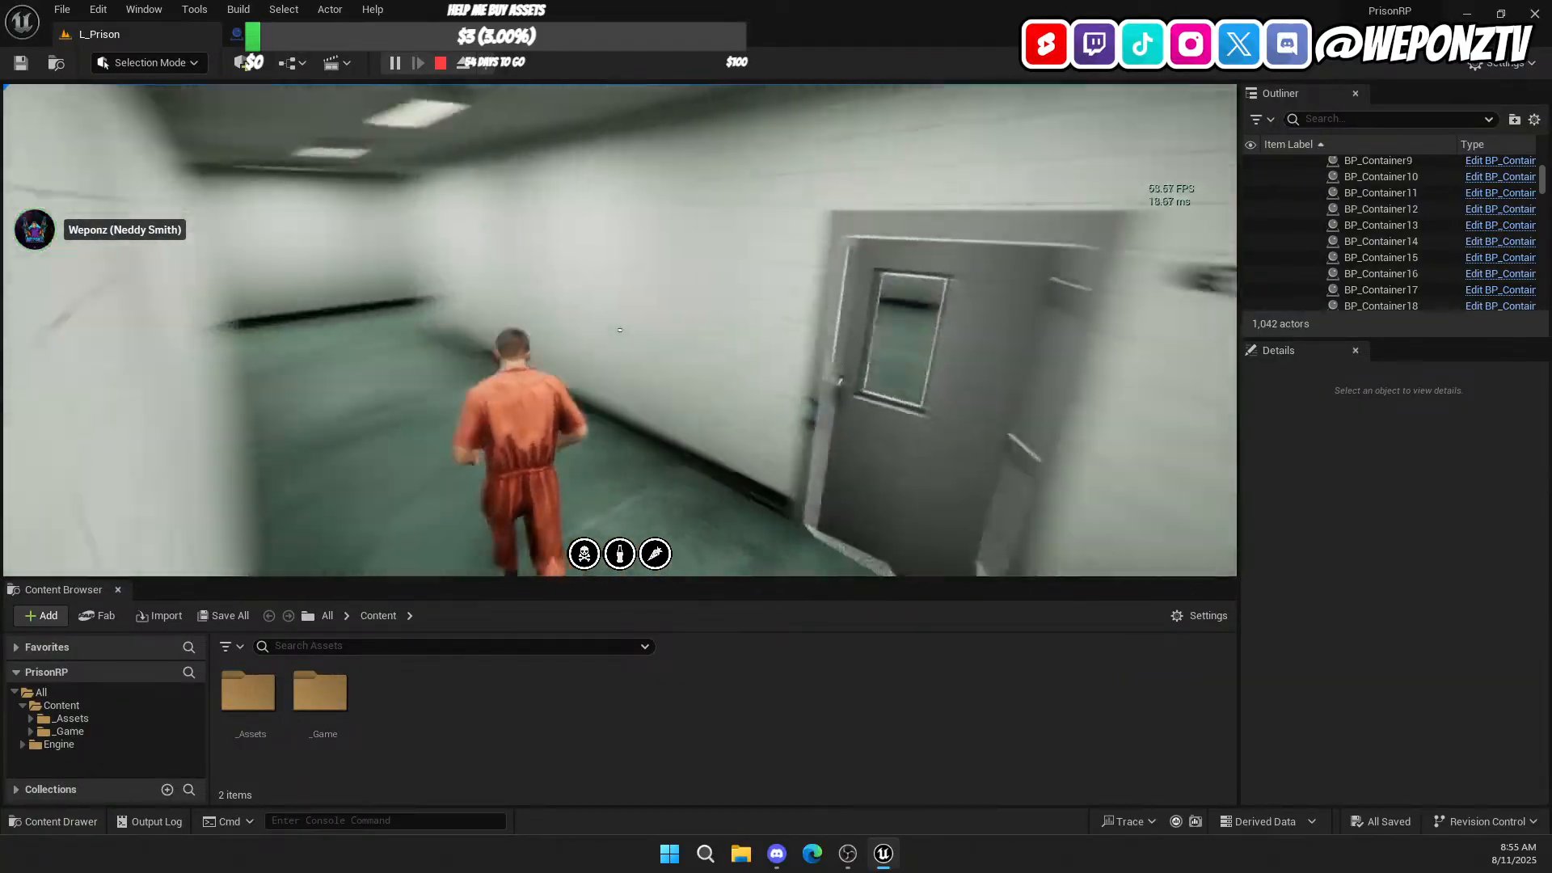
pyautogui.press('w')
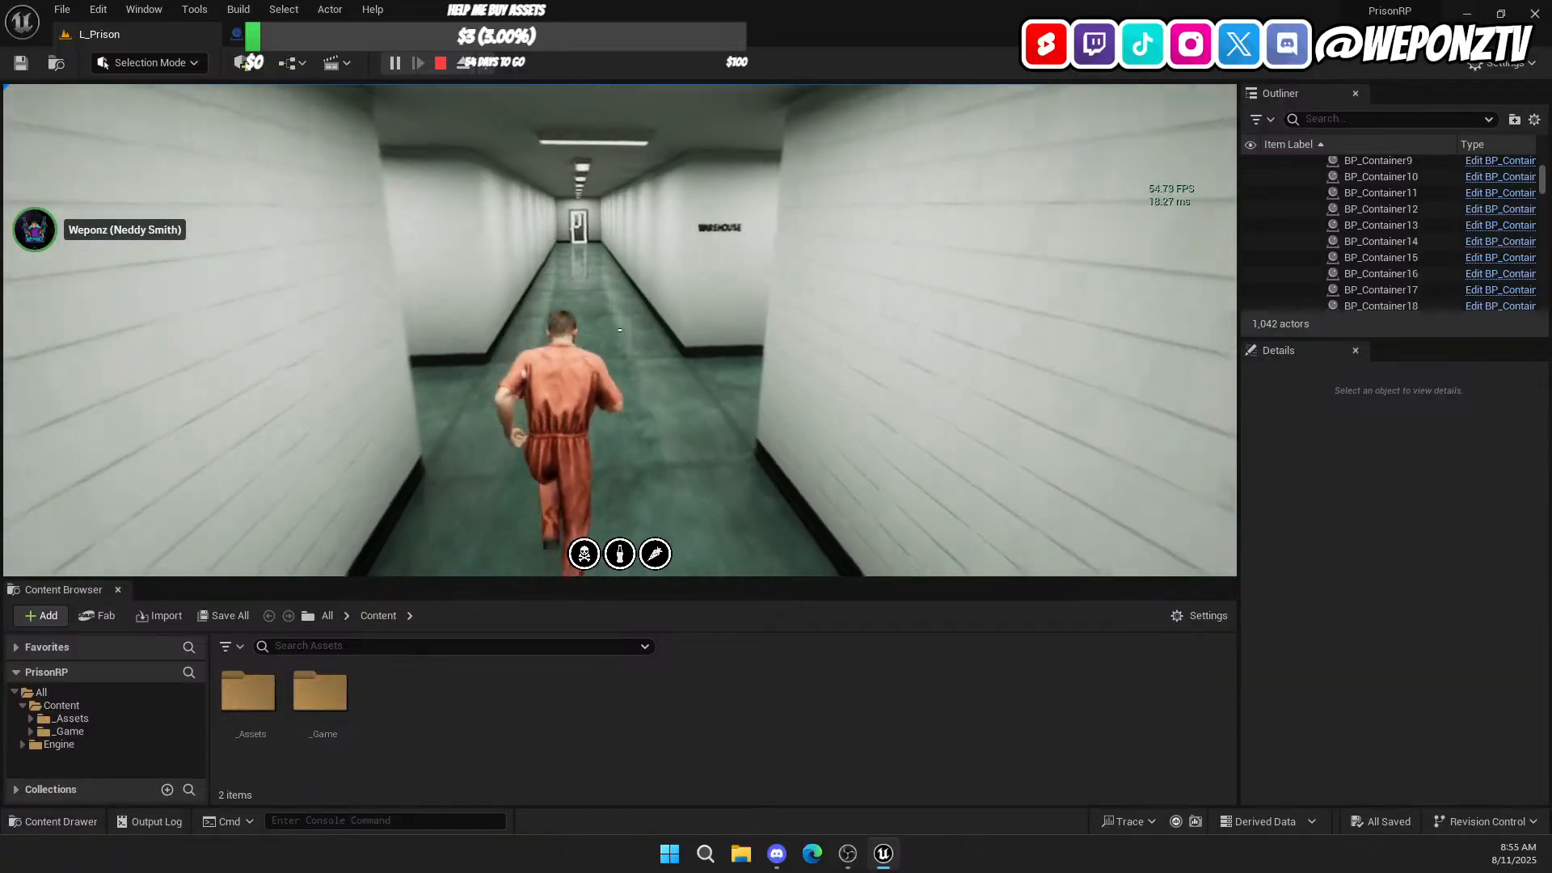
pyautogui.press('w')
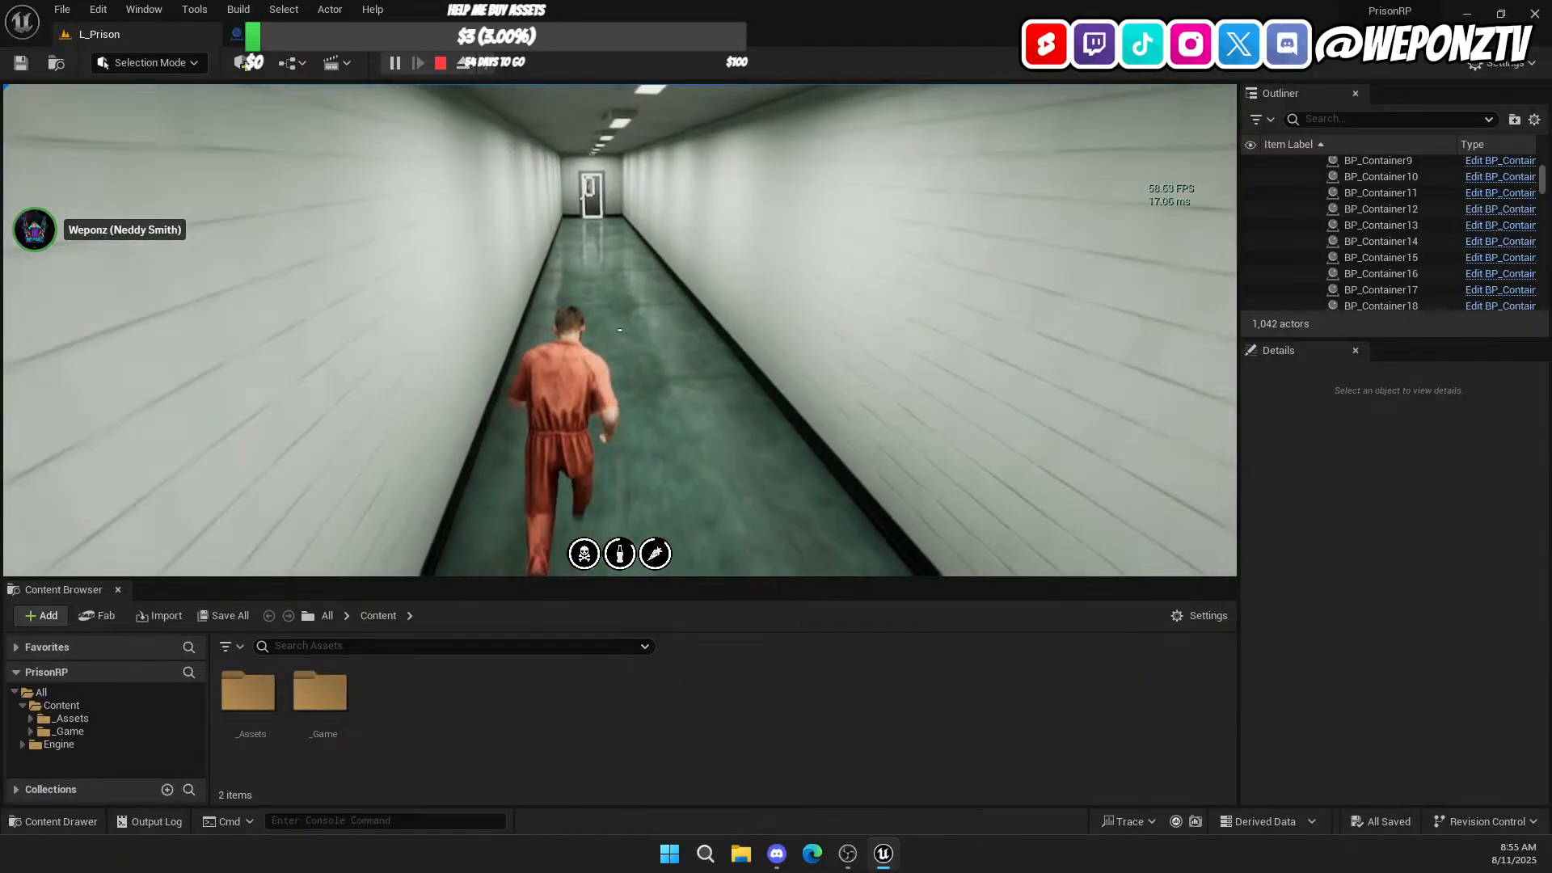
pyautogui.press('w')
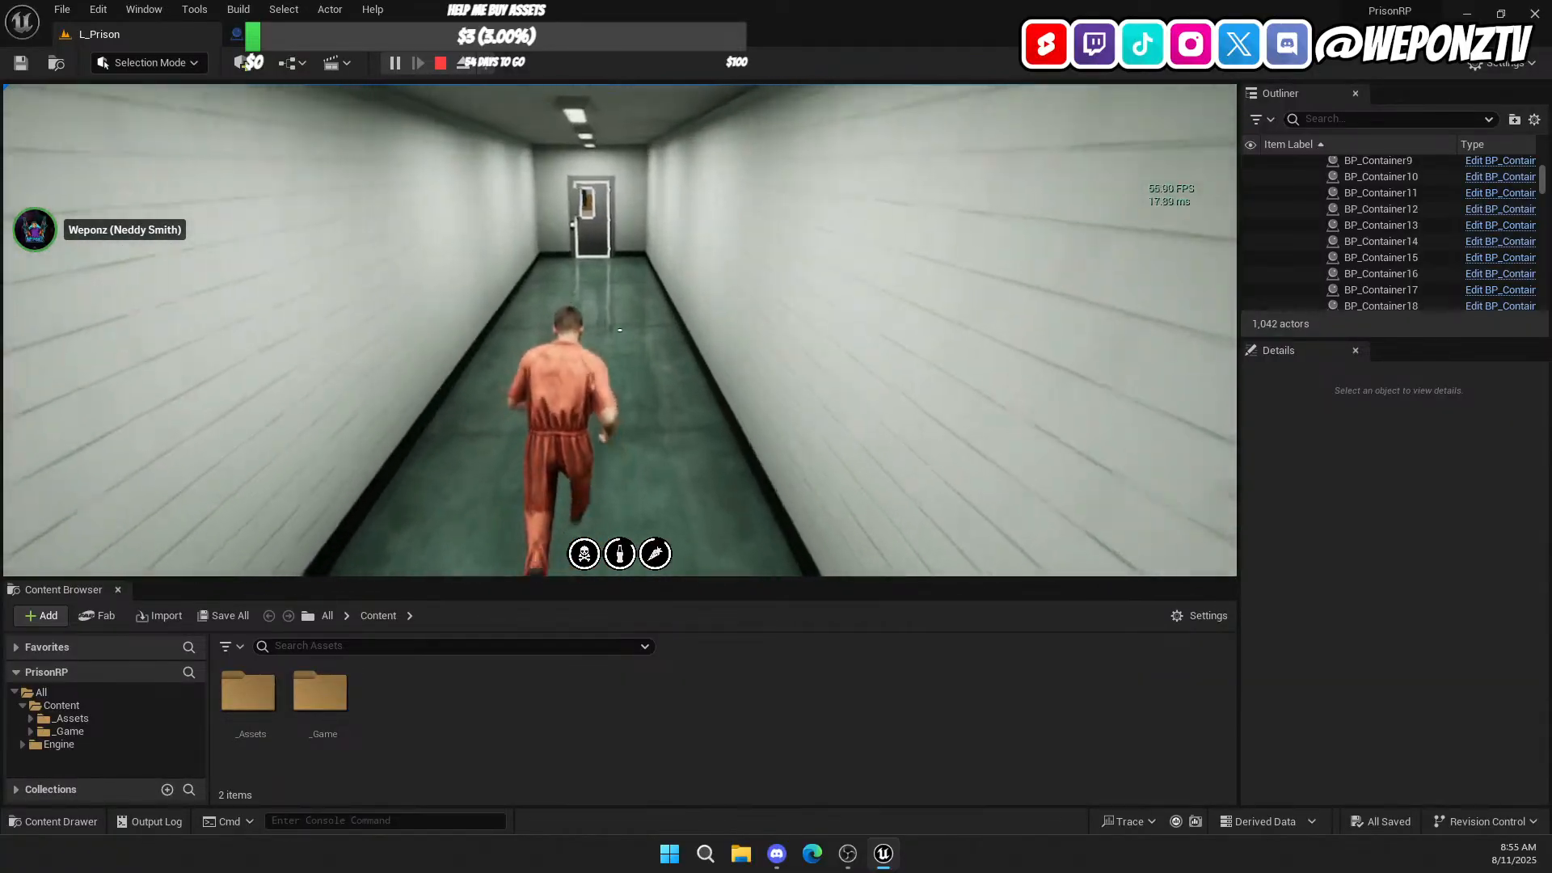
# Step: Run through the warehouse and into its adjoining tunnel to check the frame rate there
pyautogui.press('w')
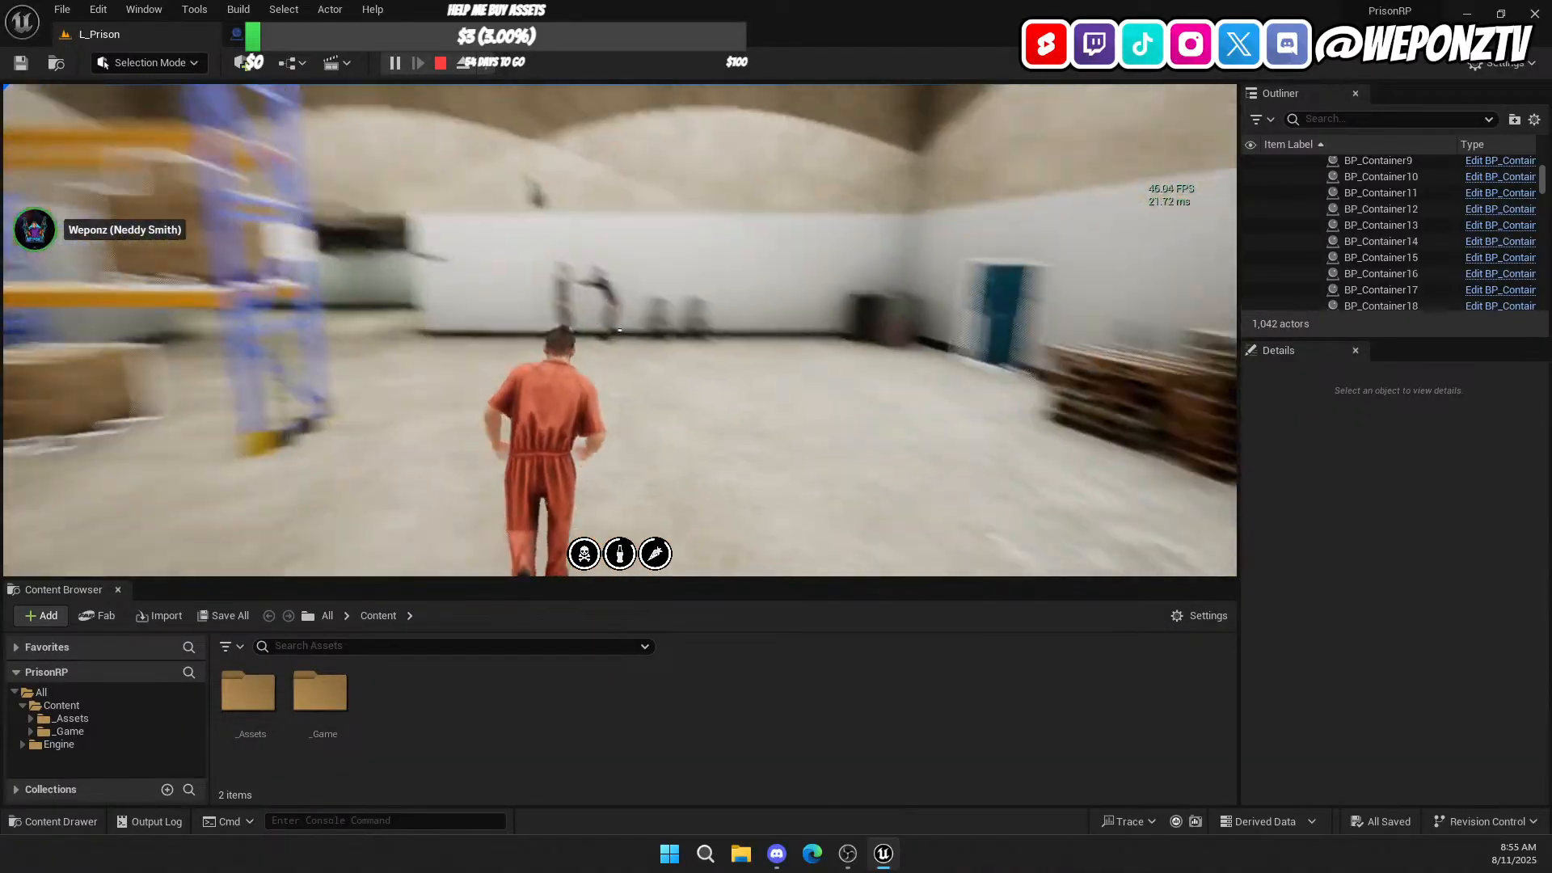
pyautogui.press('w')
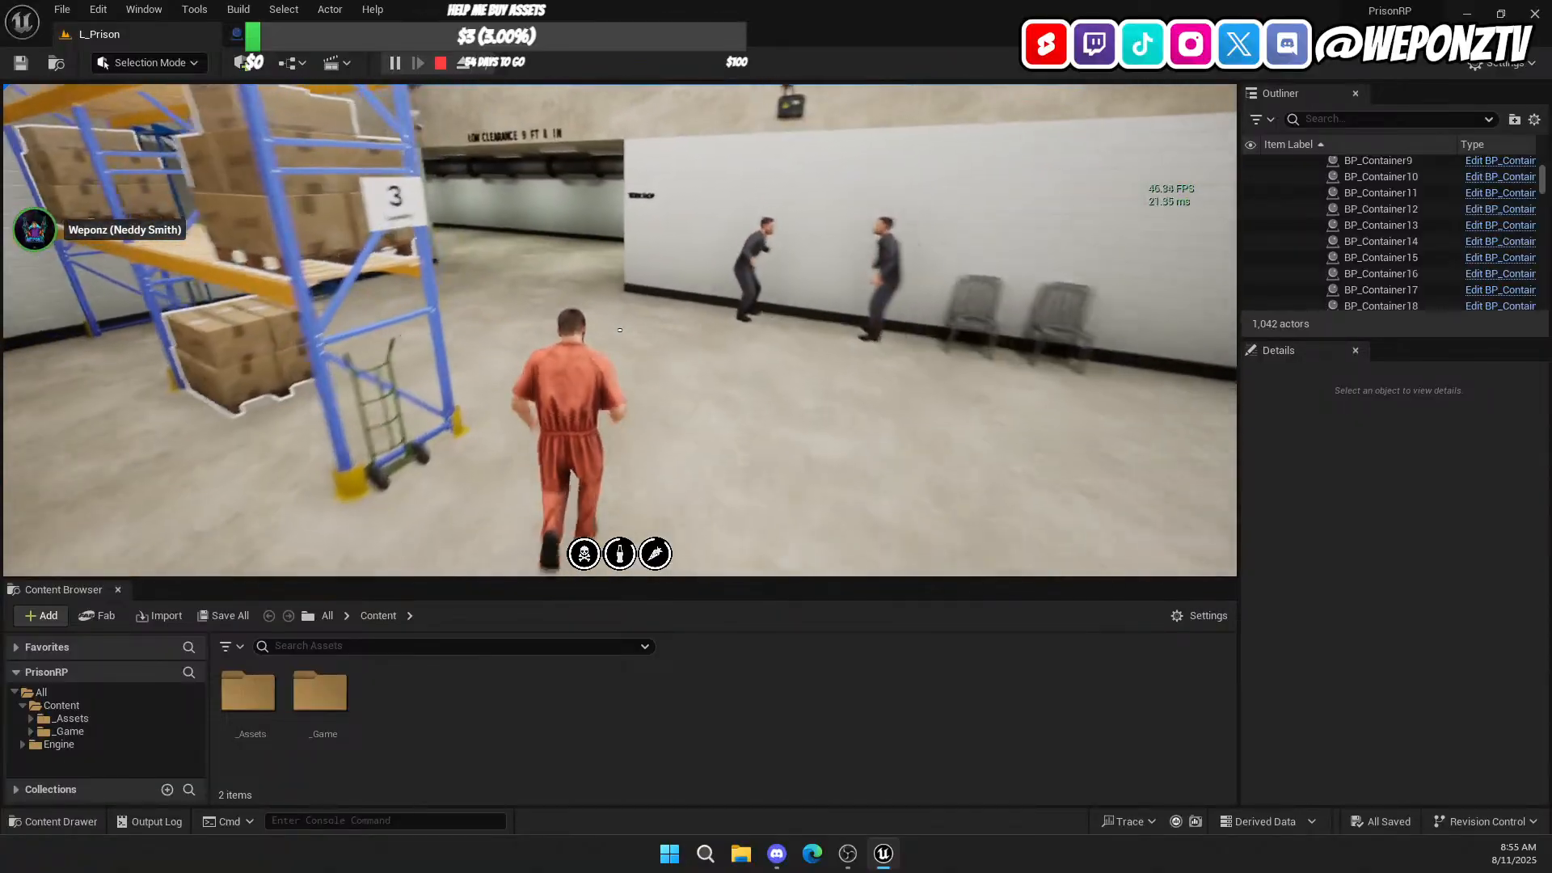
pyautogui.press('w')
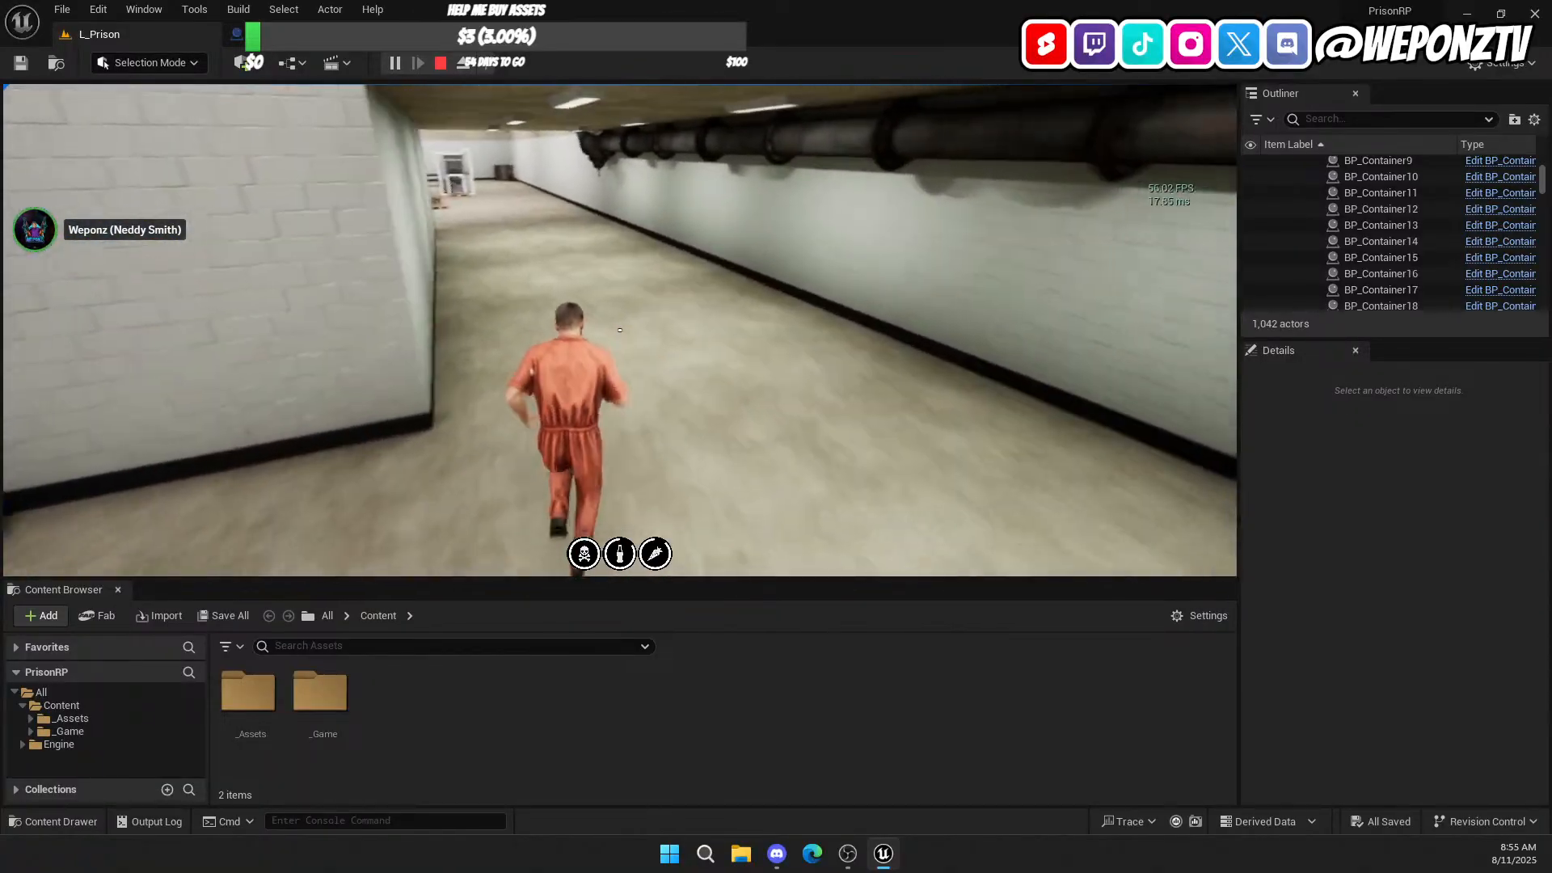
# Step: Run through the tunnel, the conveyor workshop and the laundry room to check the frame rate in each area
pyautogui.press('w')
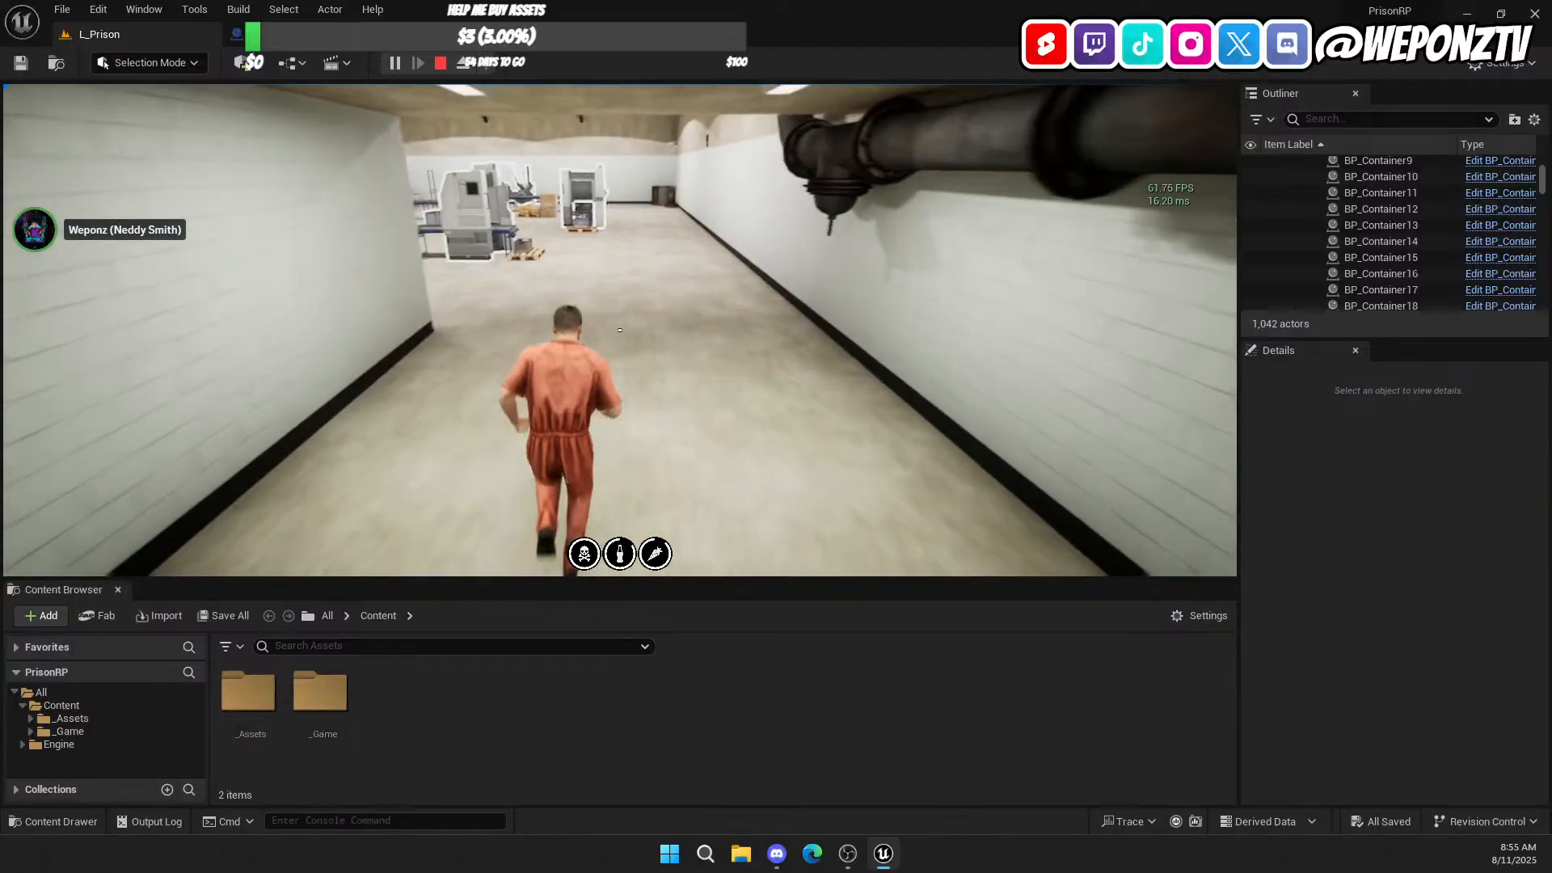
pyautogui.press('w')
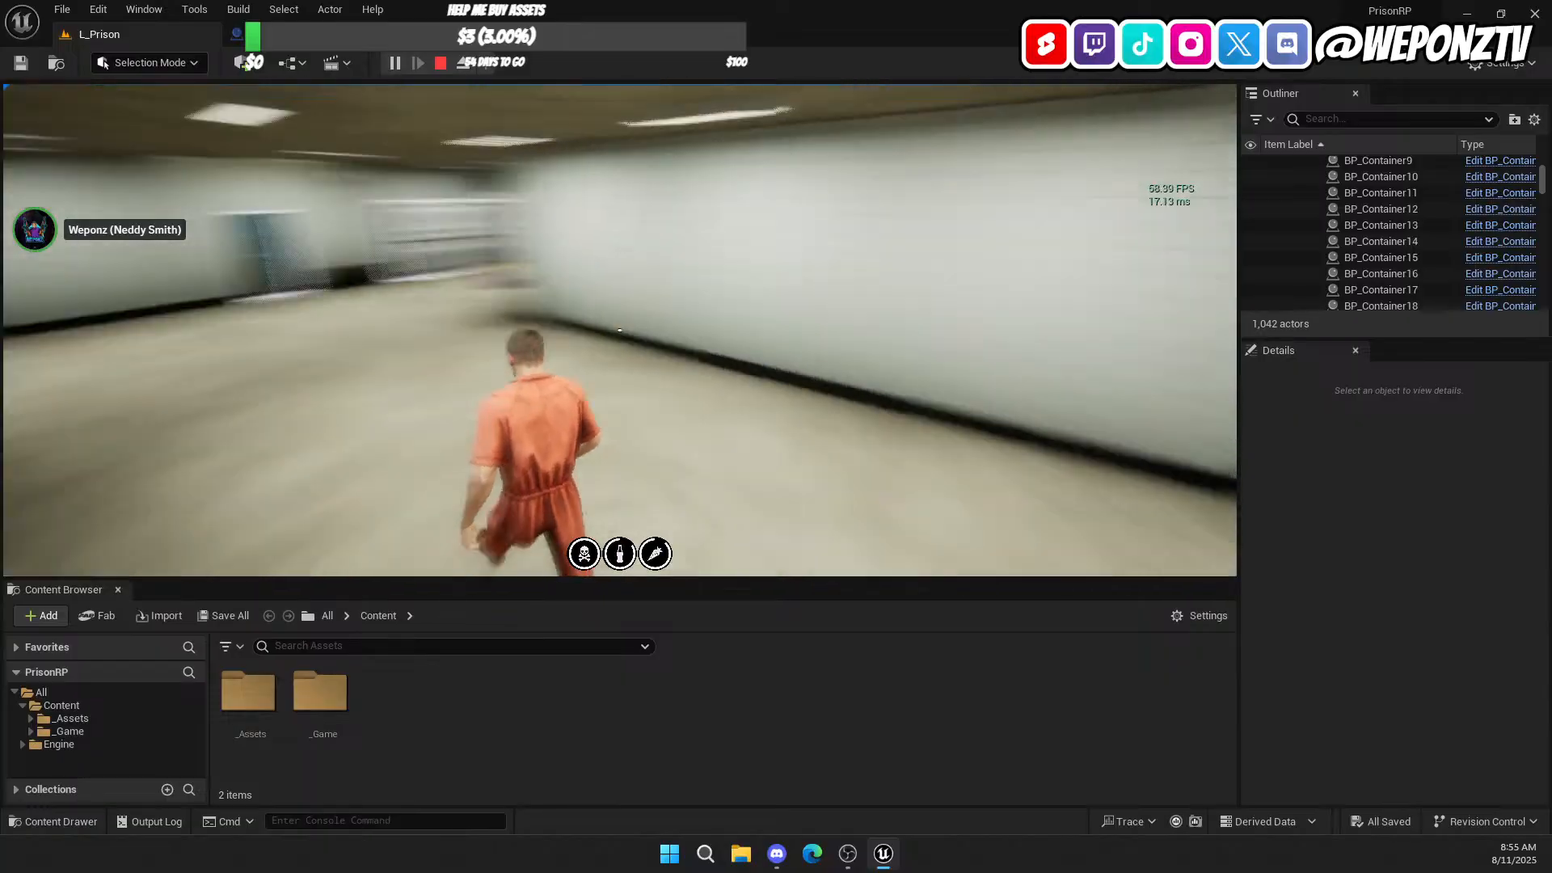
pyautogui.press('w')
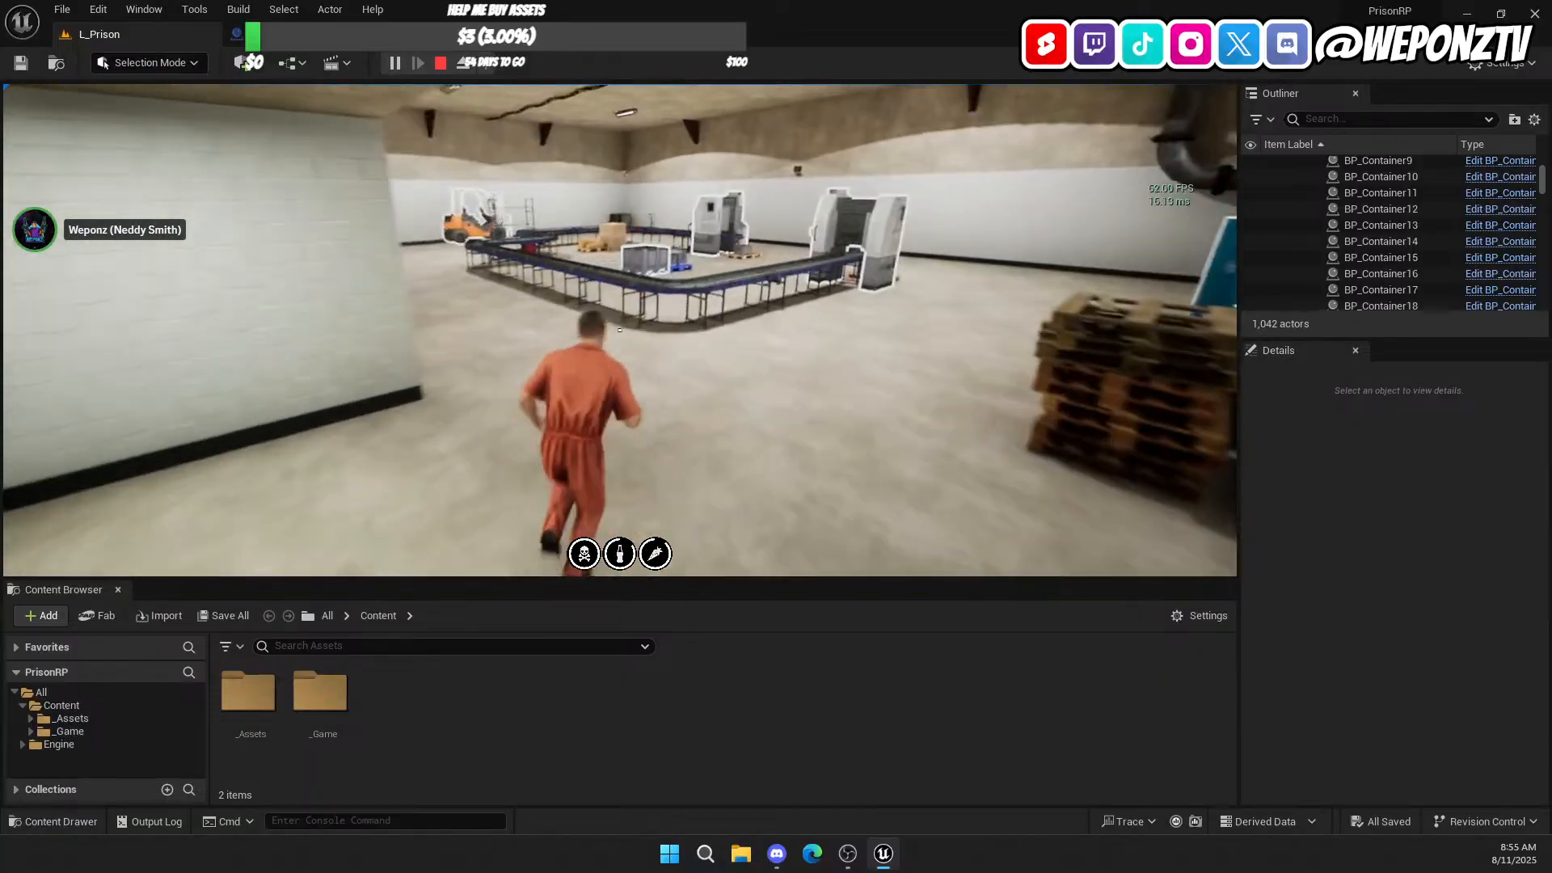
pyautogui.press('w')
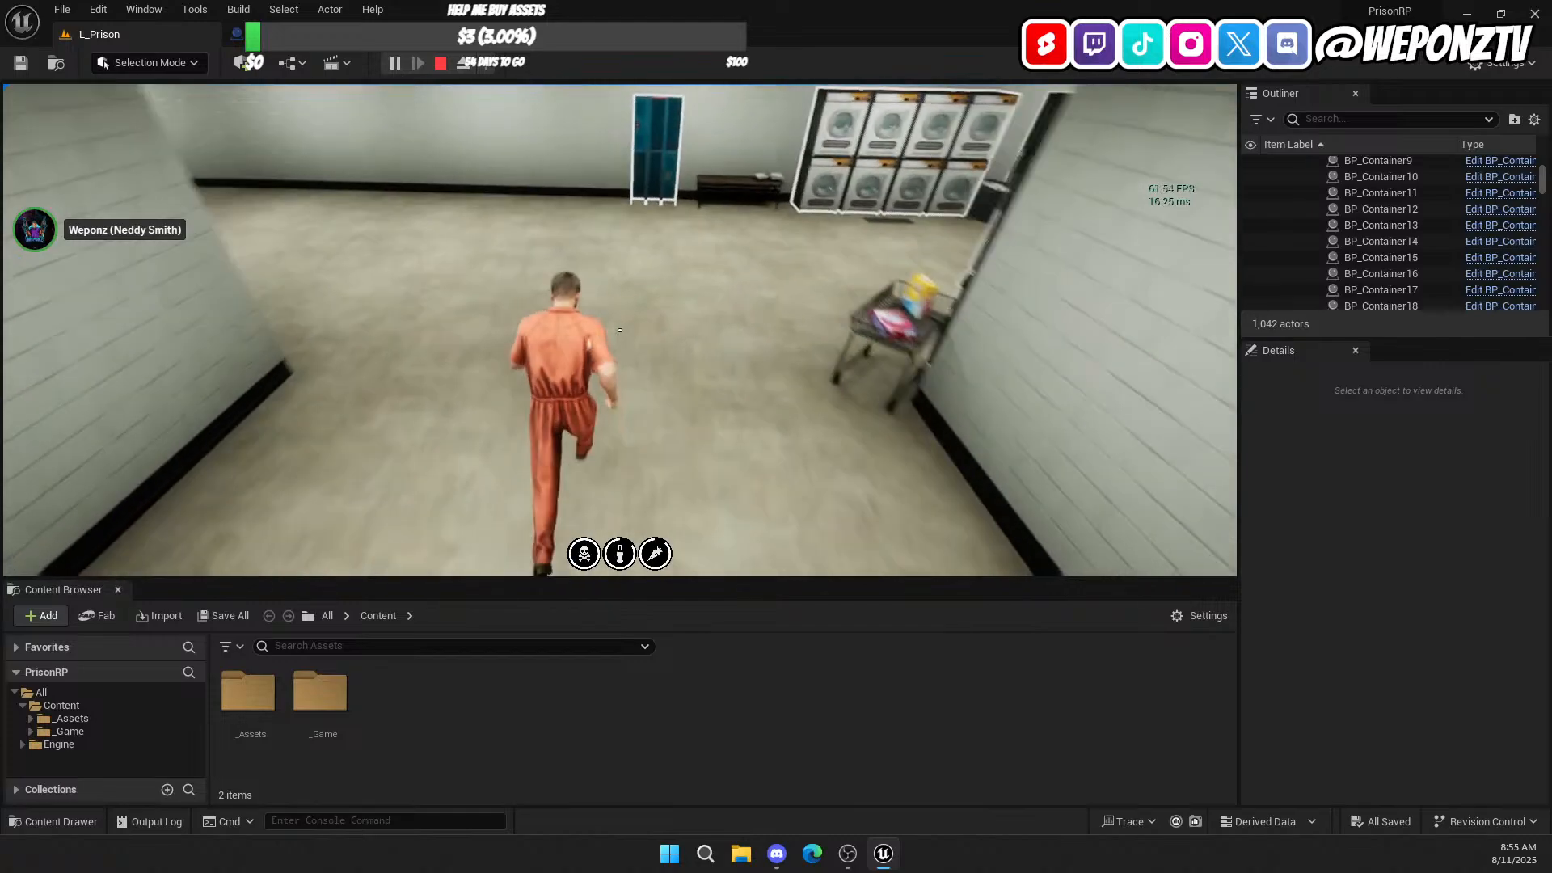
pyautogui.press('w')
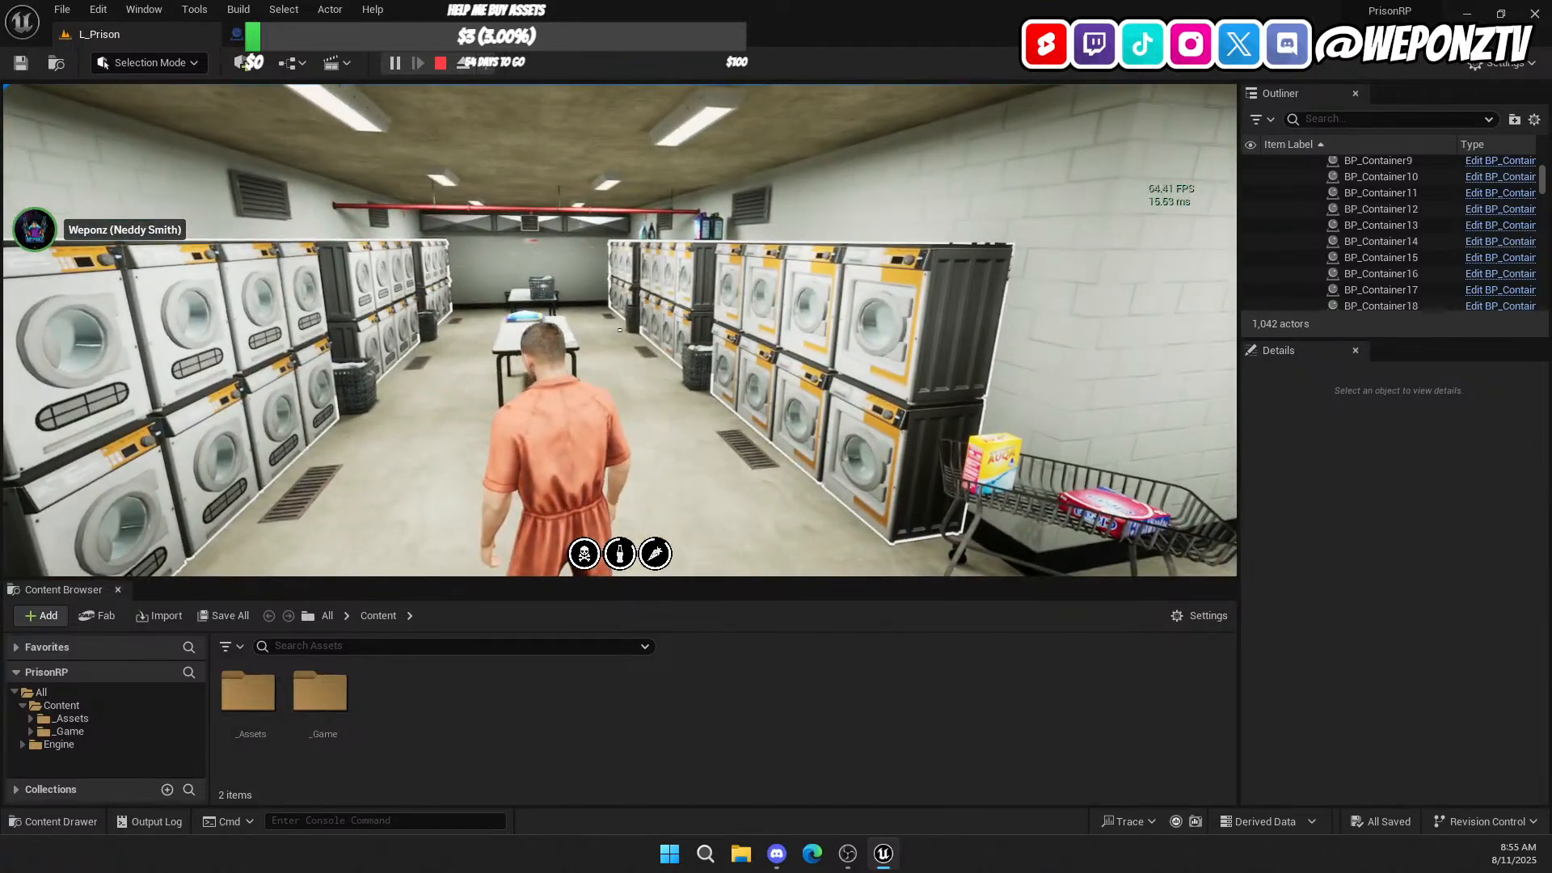
pyautogui.press('w')
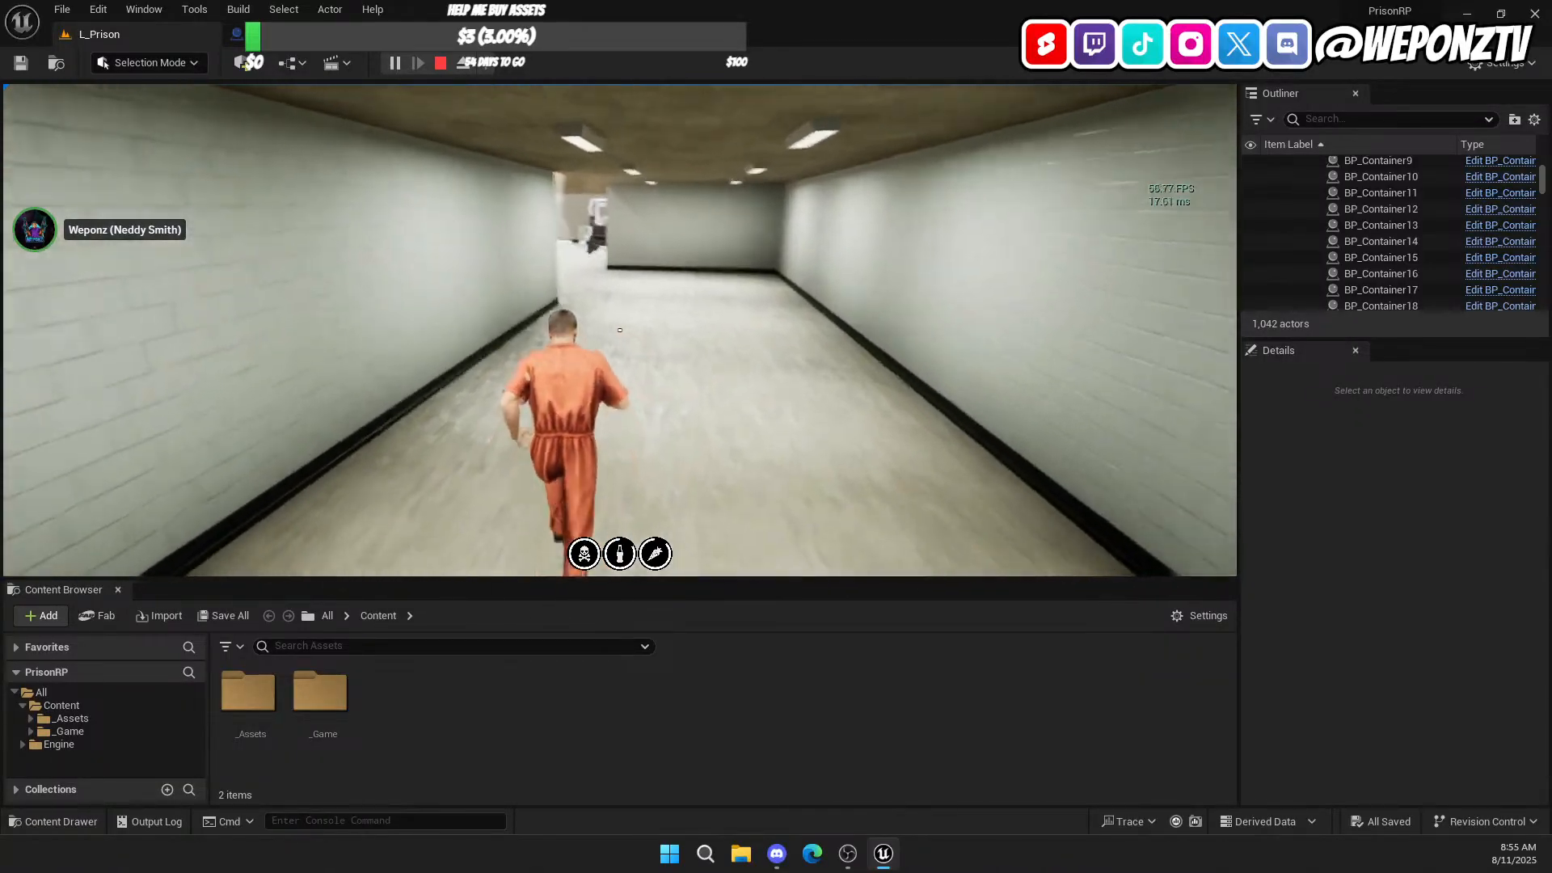
pyautogui.press('w')
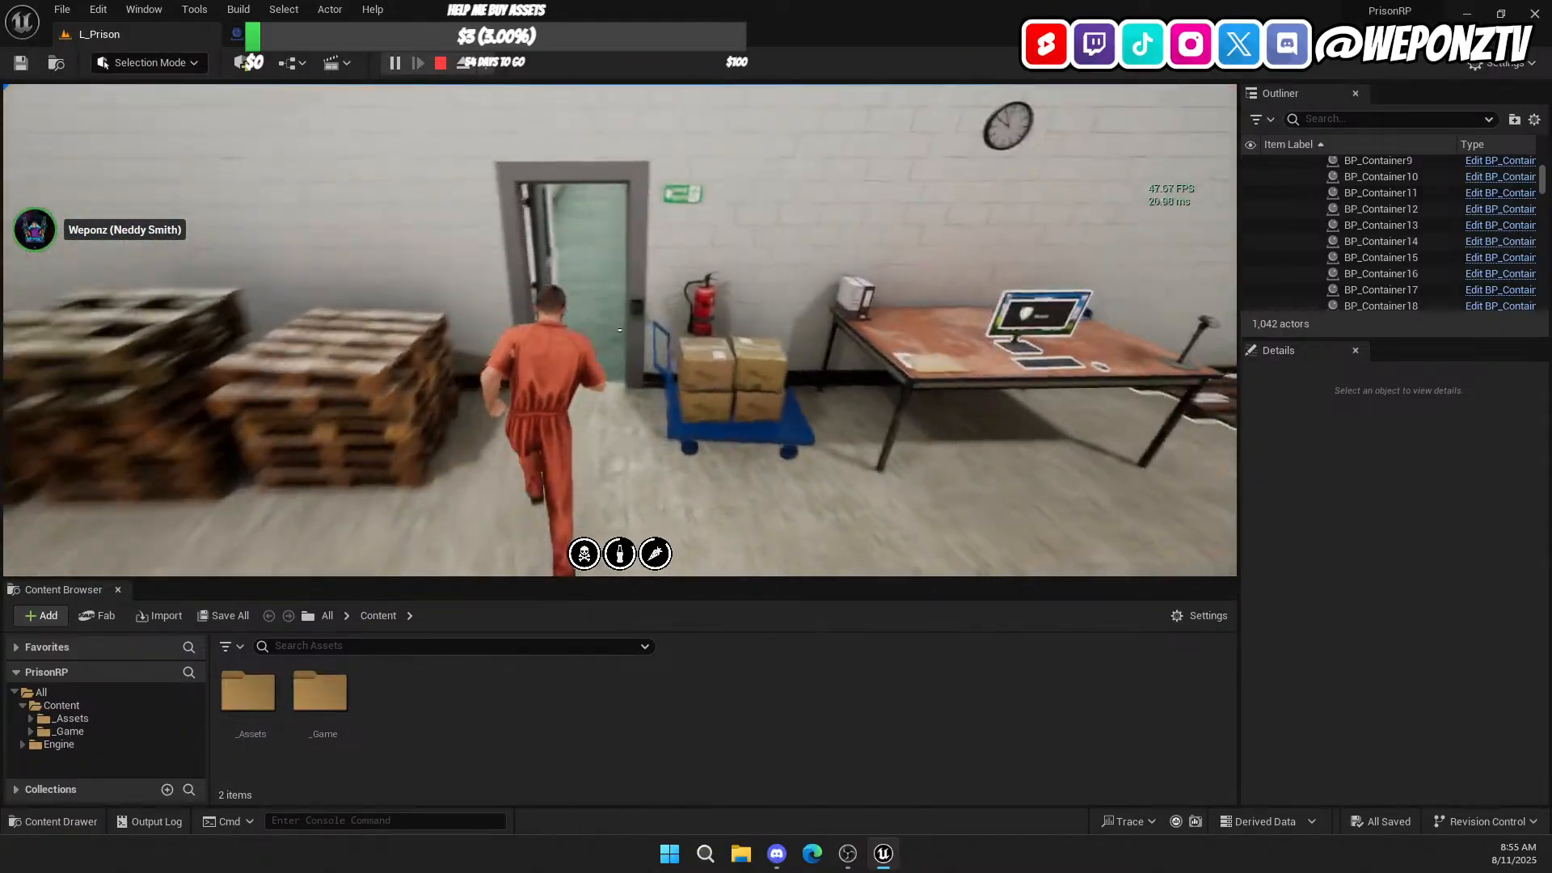
# Step: Walk around the fenced basketball court and the dumbbell racks to check the frame rate there
pyautogui.press('w')
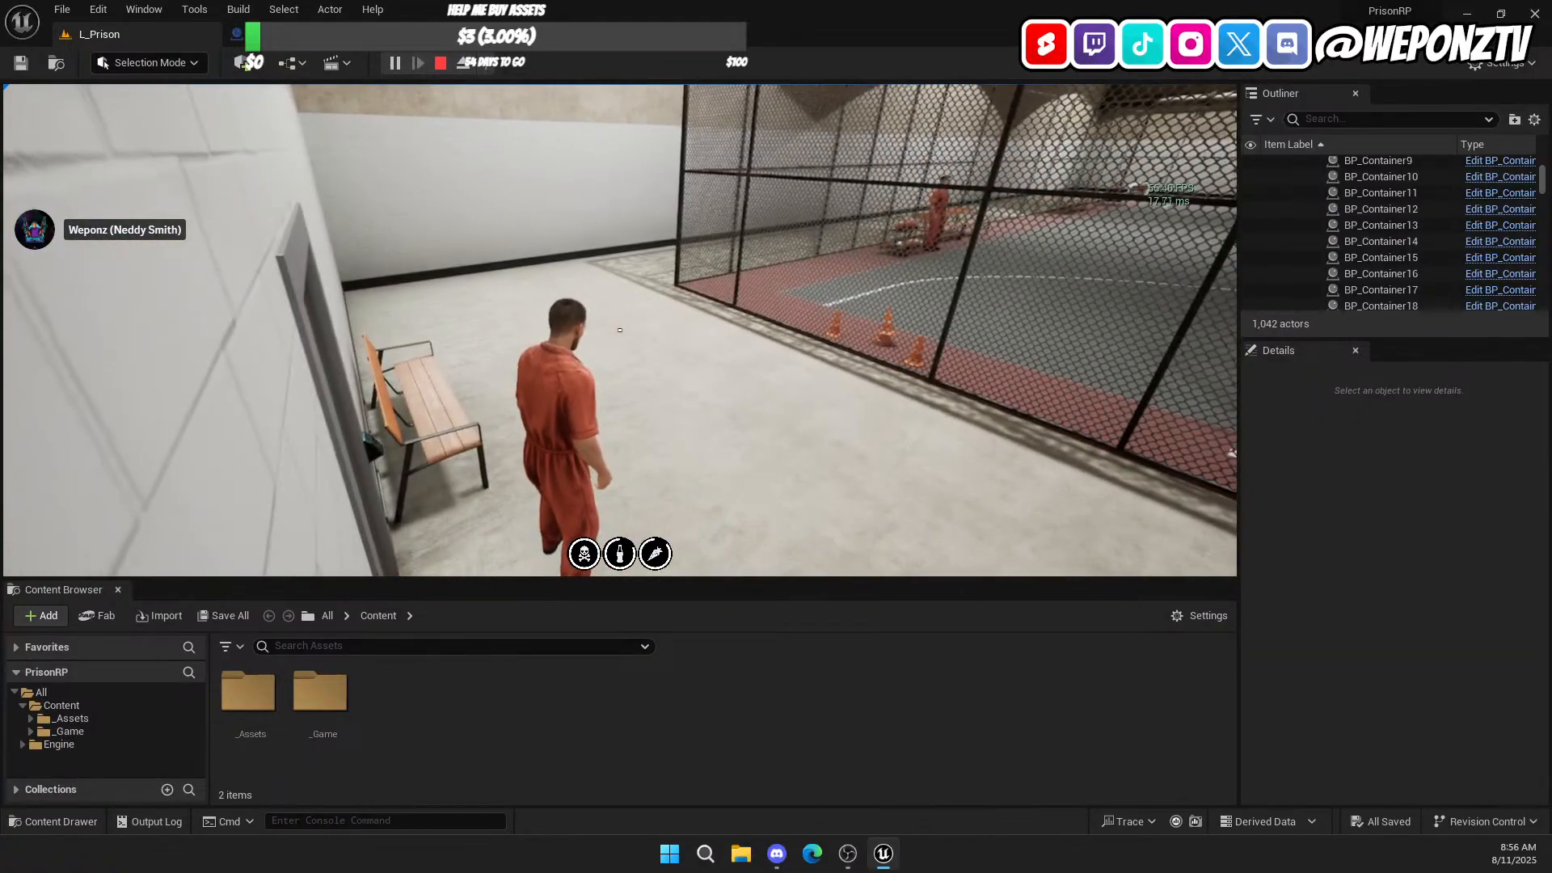
pyautogui.press('w')
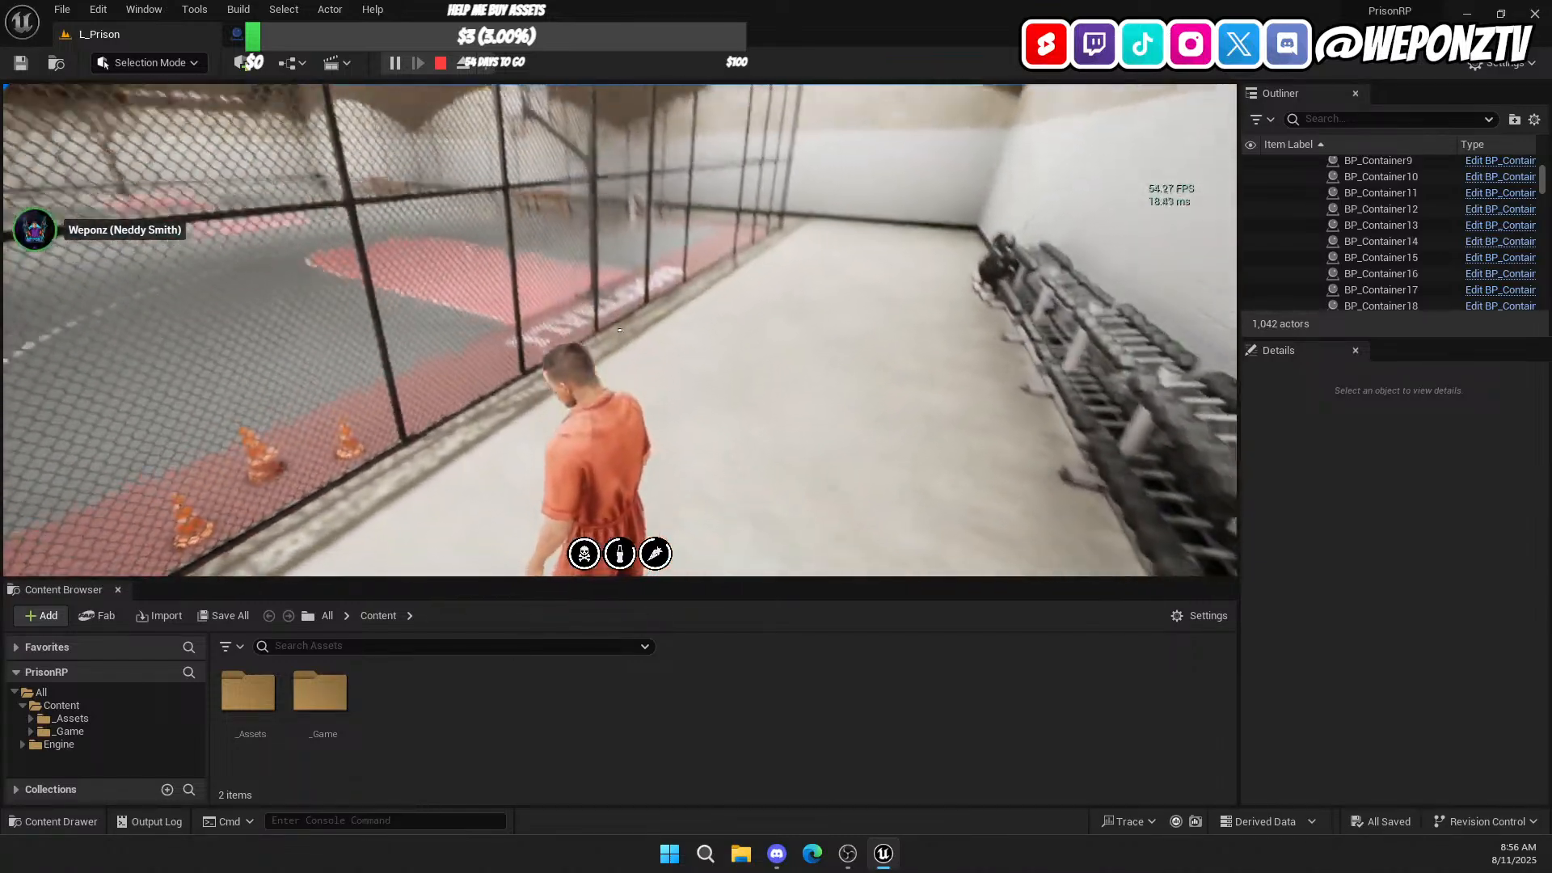
pyautogui.press('w')
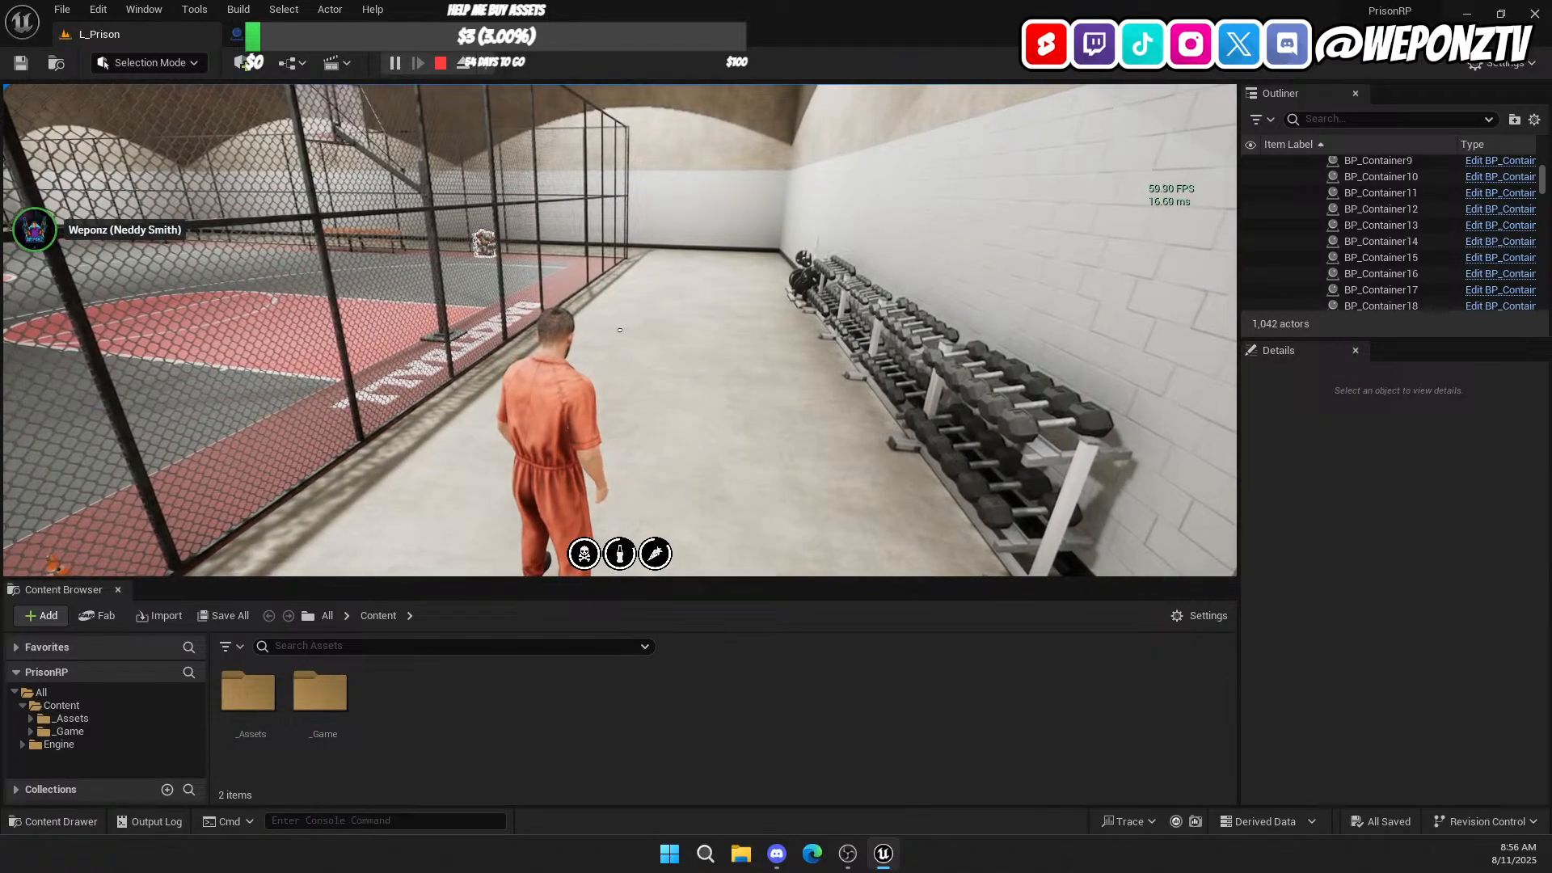
# Step: Run down the corridor into the kitchen and lunch room to inspect the lighting and frame rate
pyautogui.press('w')
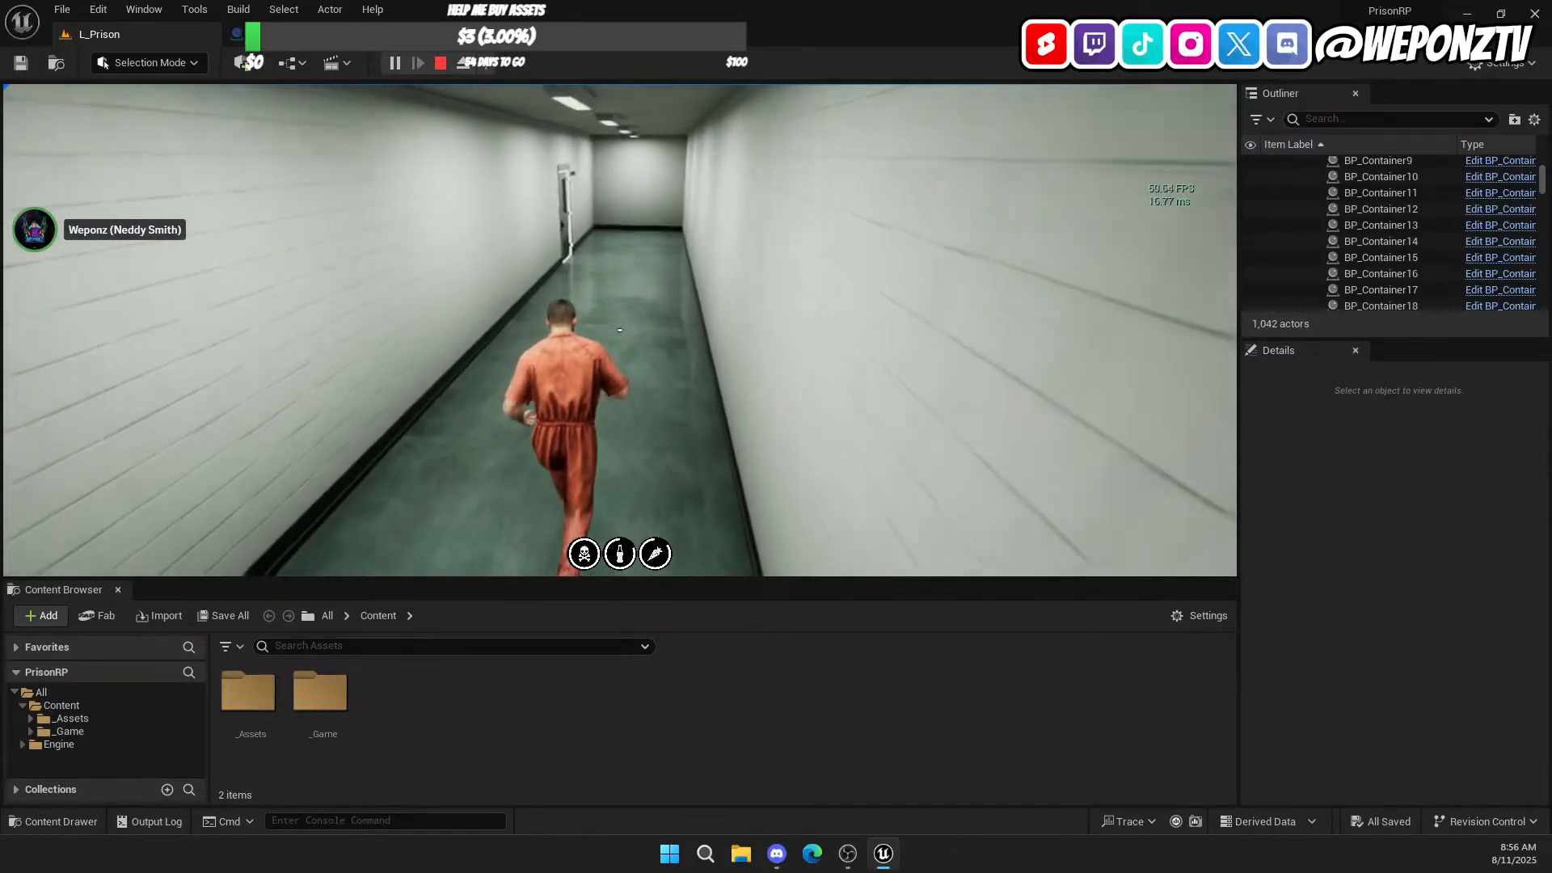
pyautogui.press('w')
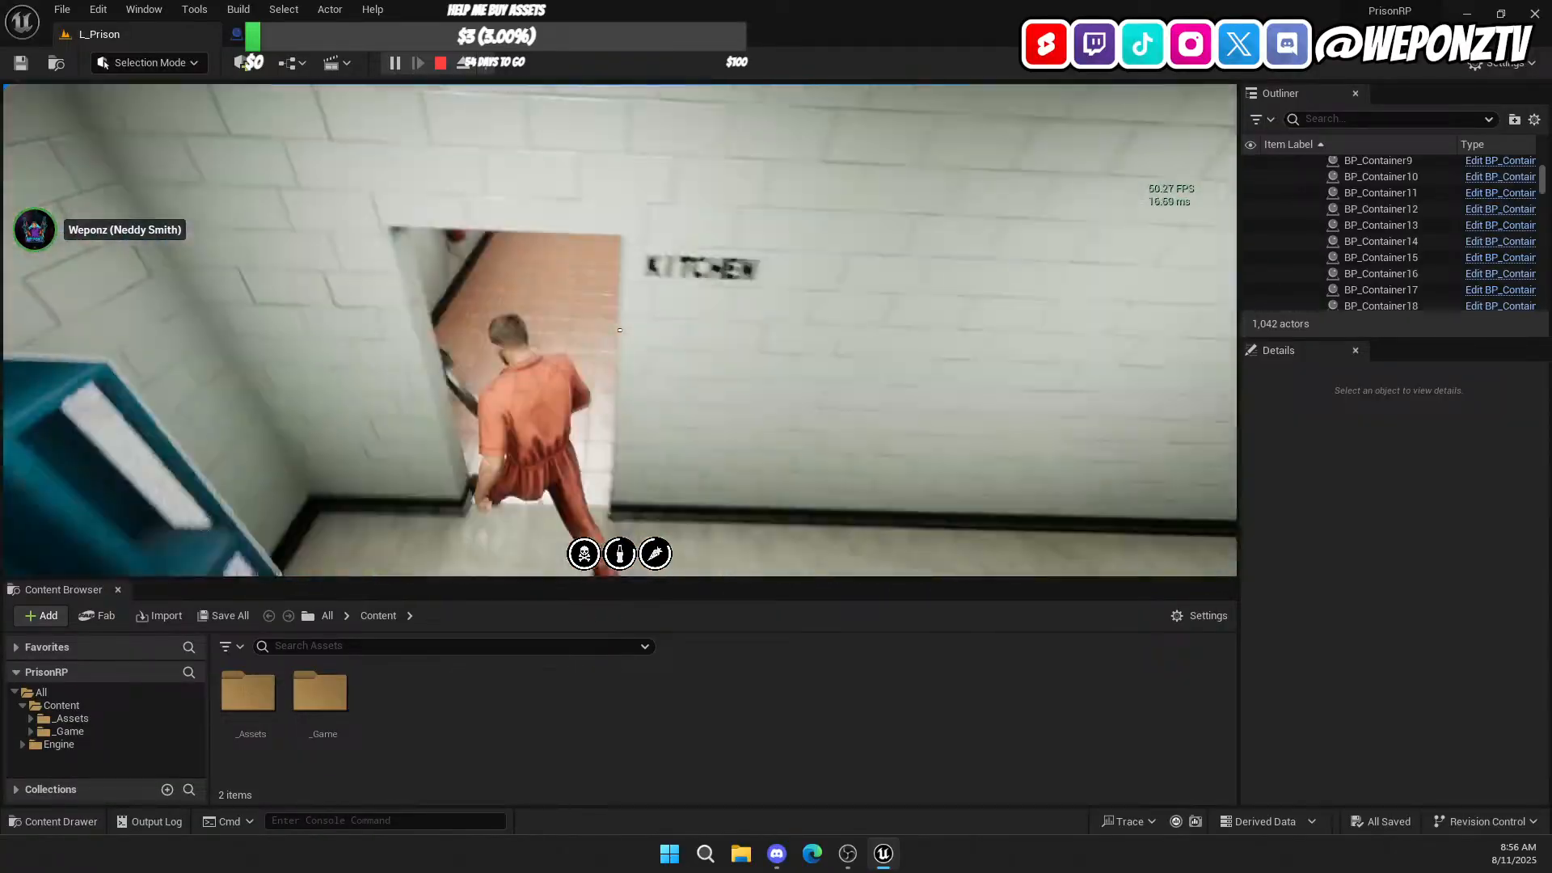
pyautogui.press('w')
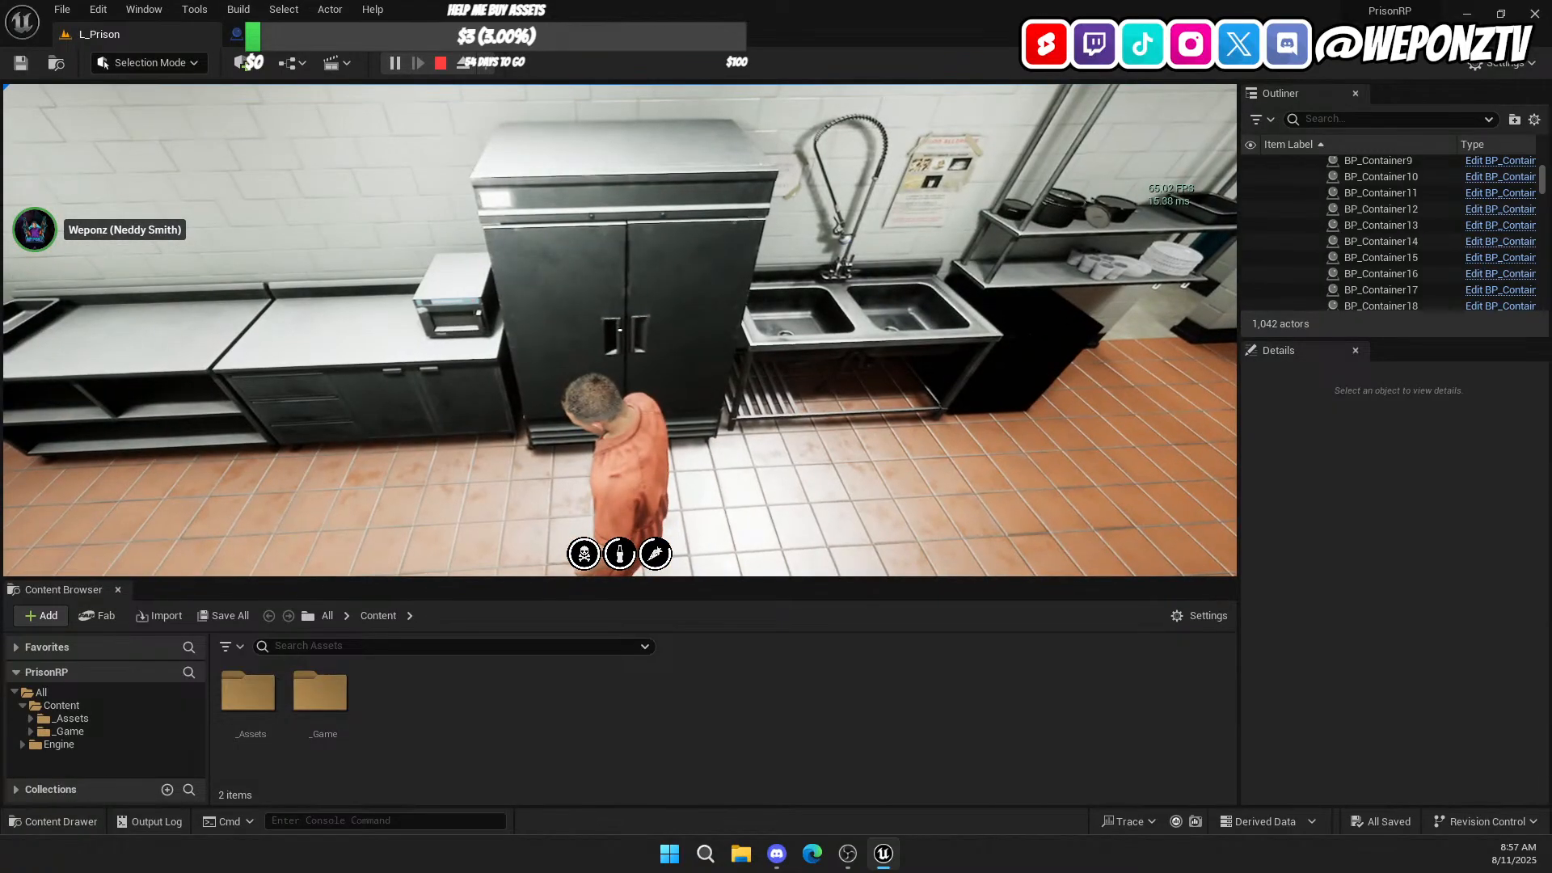
pyautogui.press('w')
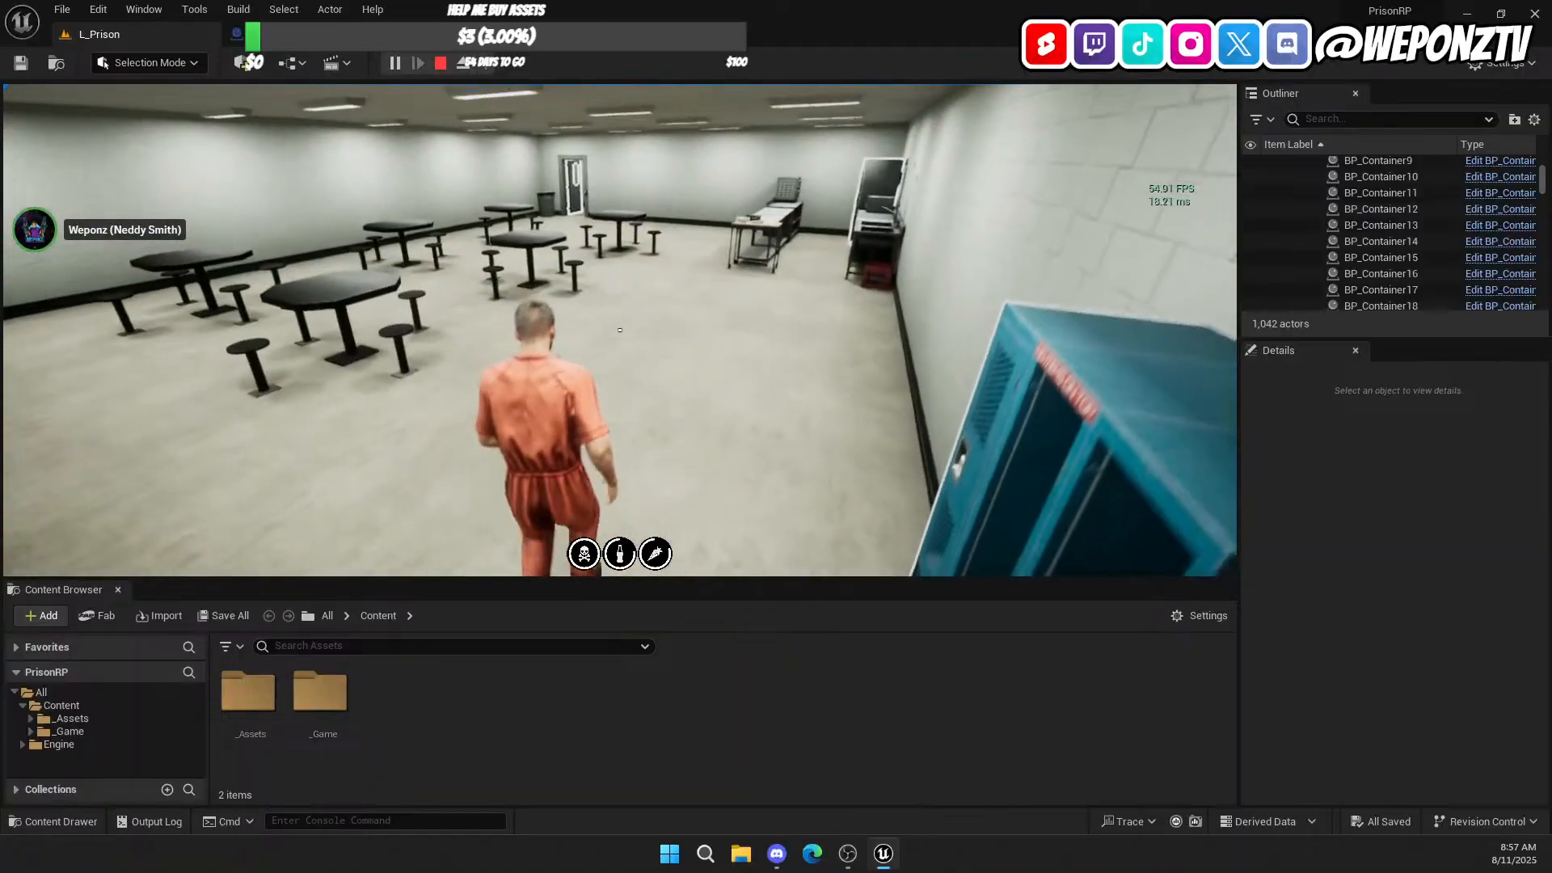
# Step: Stop the play session and select the LI_Kitchen level instance, viewing the fridge up close
pyautogui.press('Escape')
pyautogui.press('w')
pyautogui.moveTo(682, 227); pyautogui.dragTo(683, 227, button='right')
pyautogui.click(691, 262)
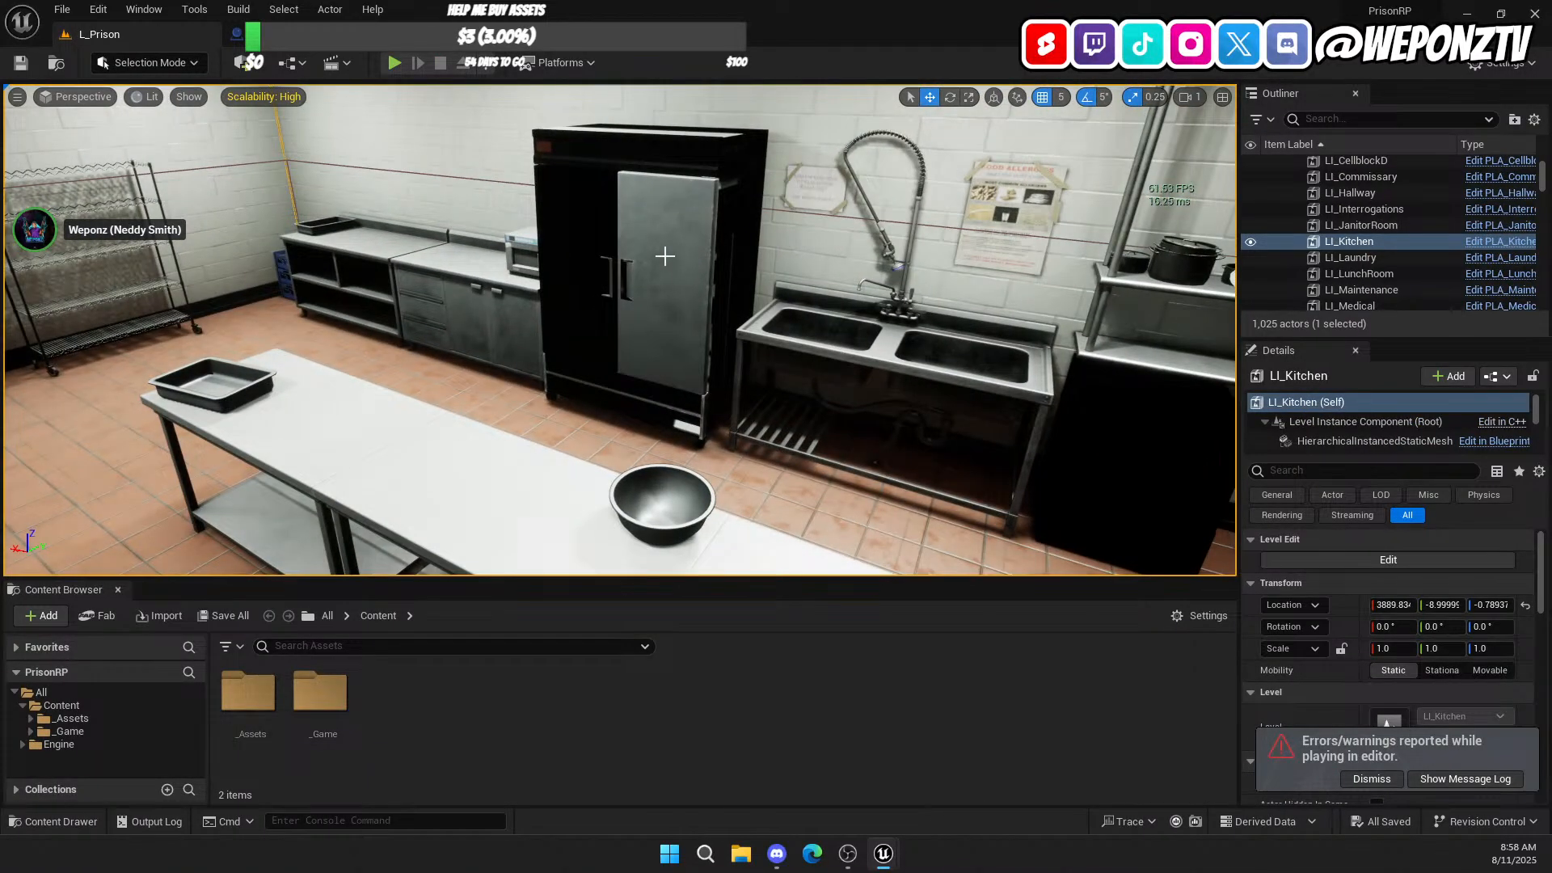
pyautogui.press('w')
pyautogui.moveTo(736, 291); pyautogui.dragTo(779, 275, button='right')
pyautogui.press('a')
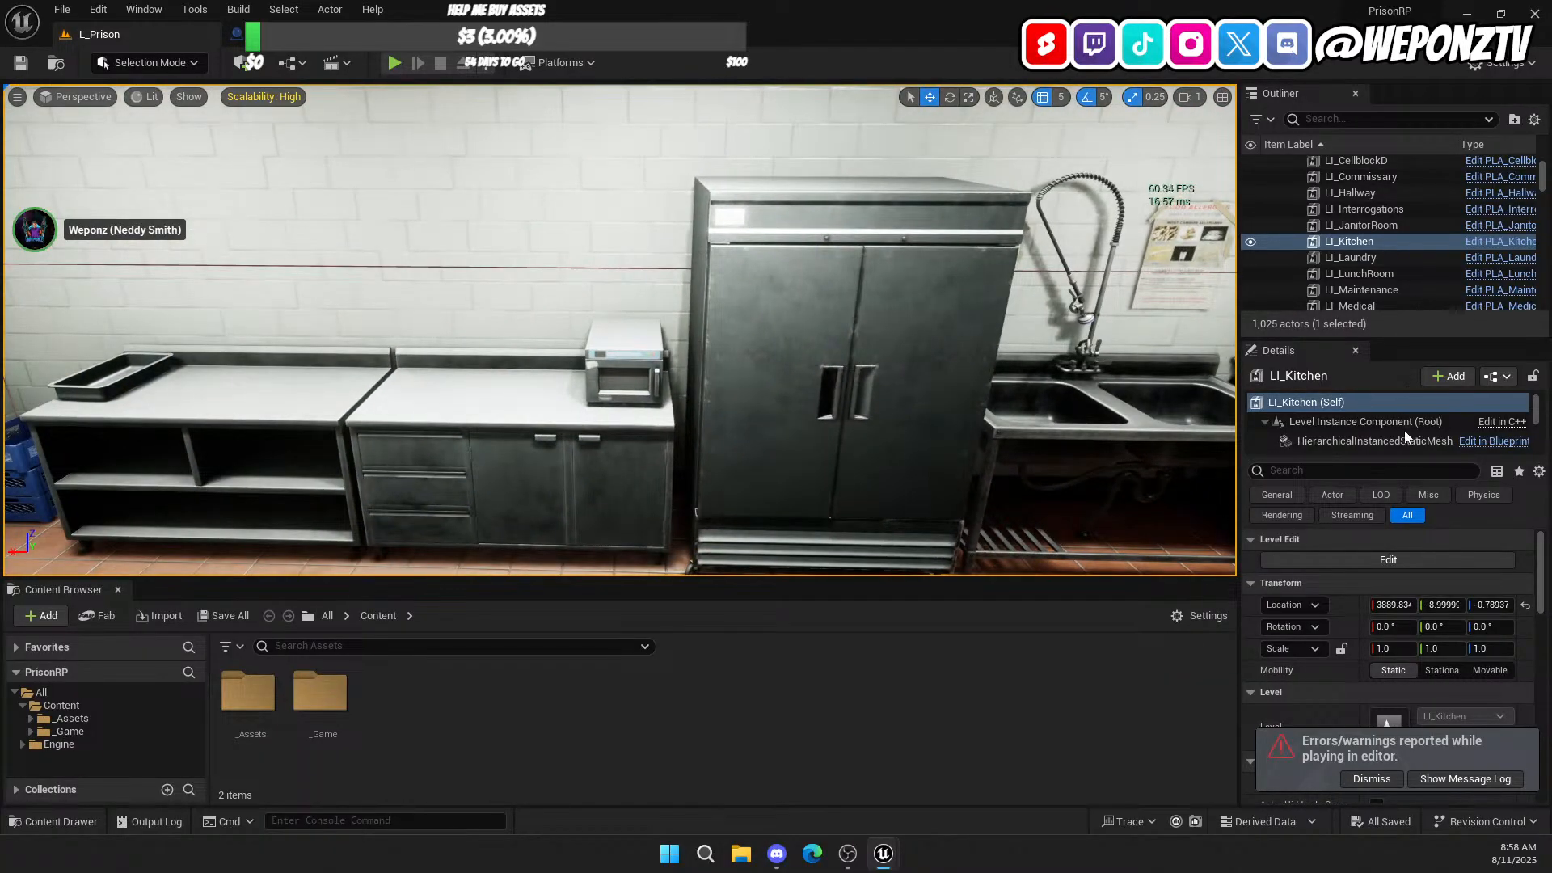
# Step: Start editing the LI_Kitchen level instance and open the fridge's SM_Fridge static mesh
pyautogui.click(1388, 560)
pyautogui.click(825, 347)
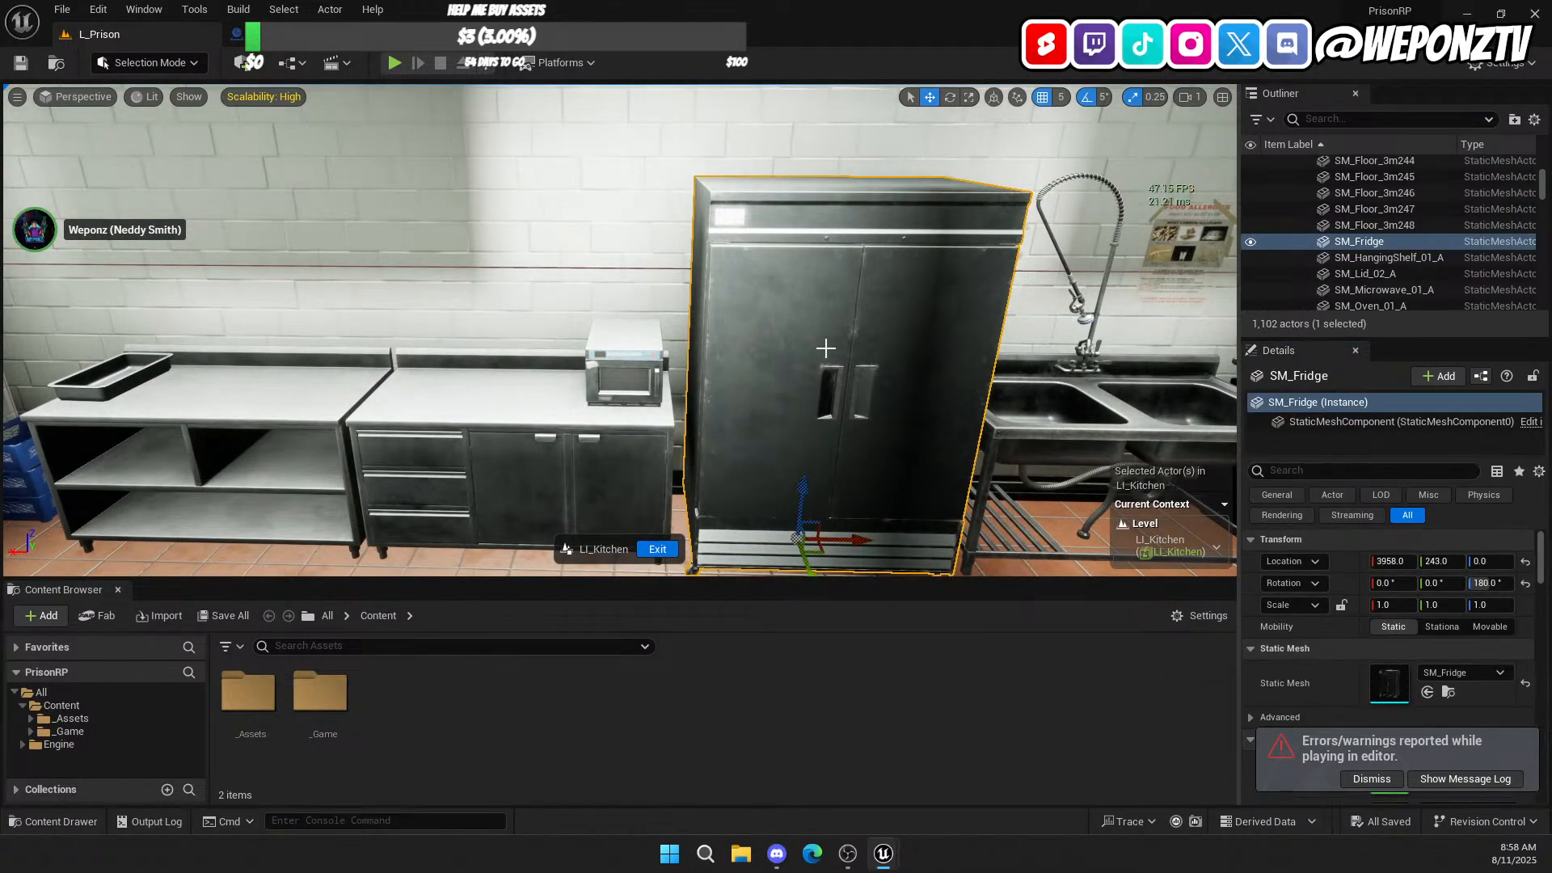
pyautogui.click(1448, 692)
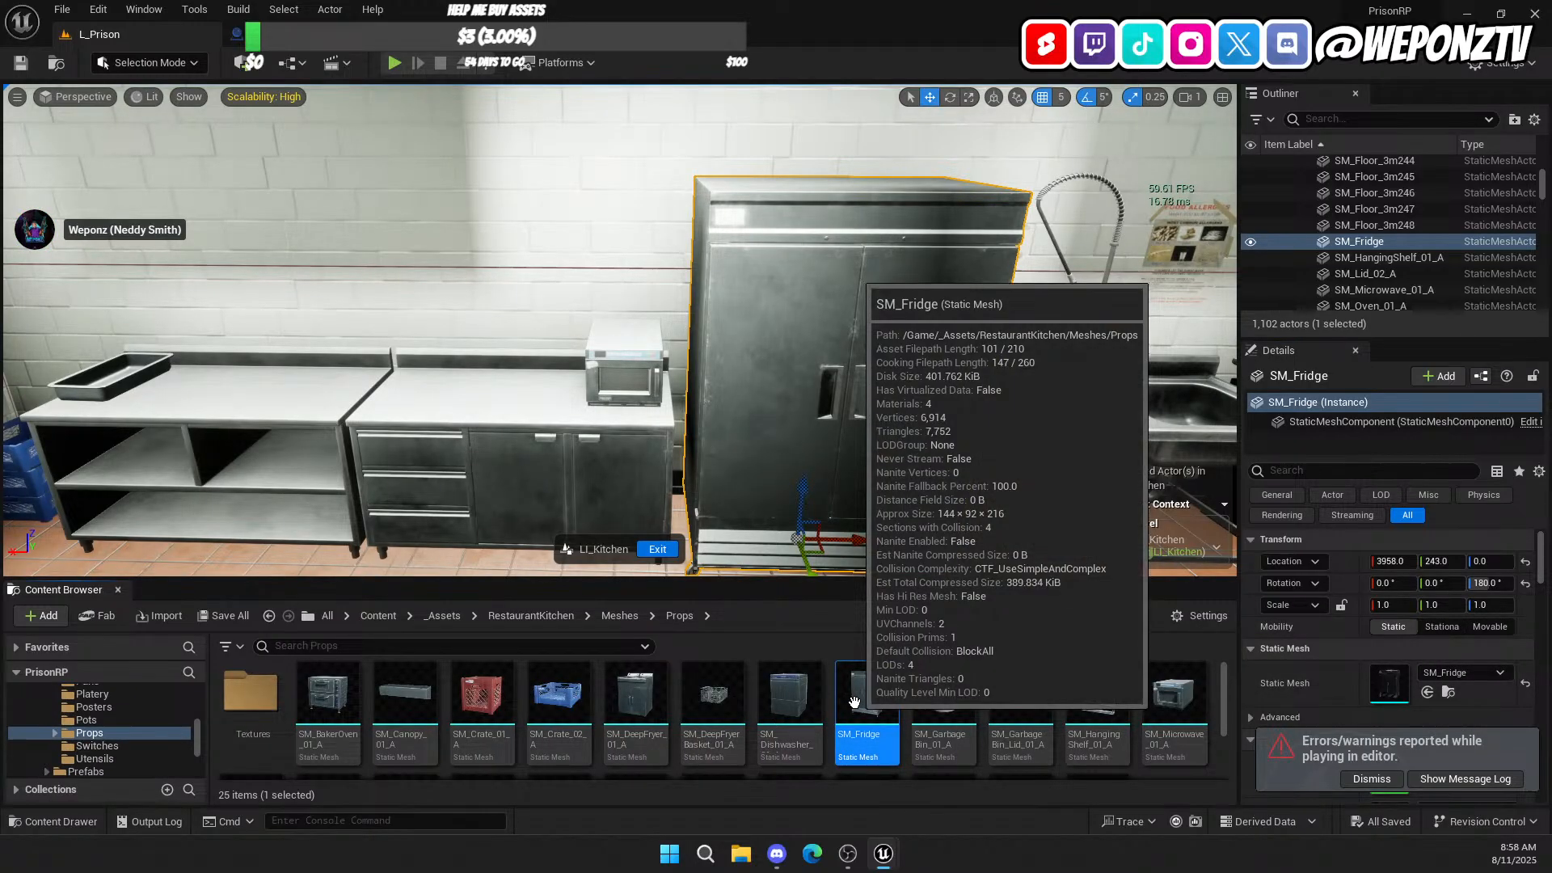
pyautogui.doubleClick(855, 702)
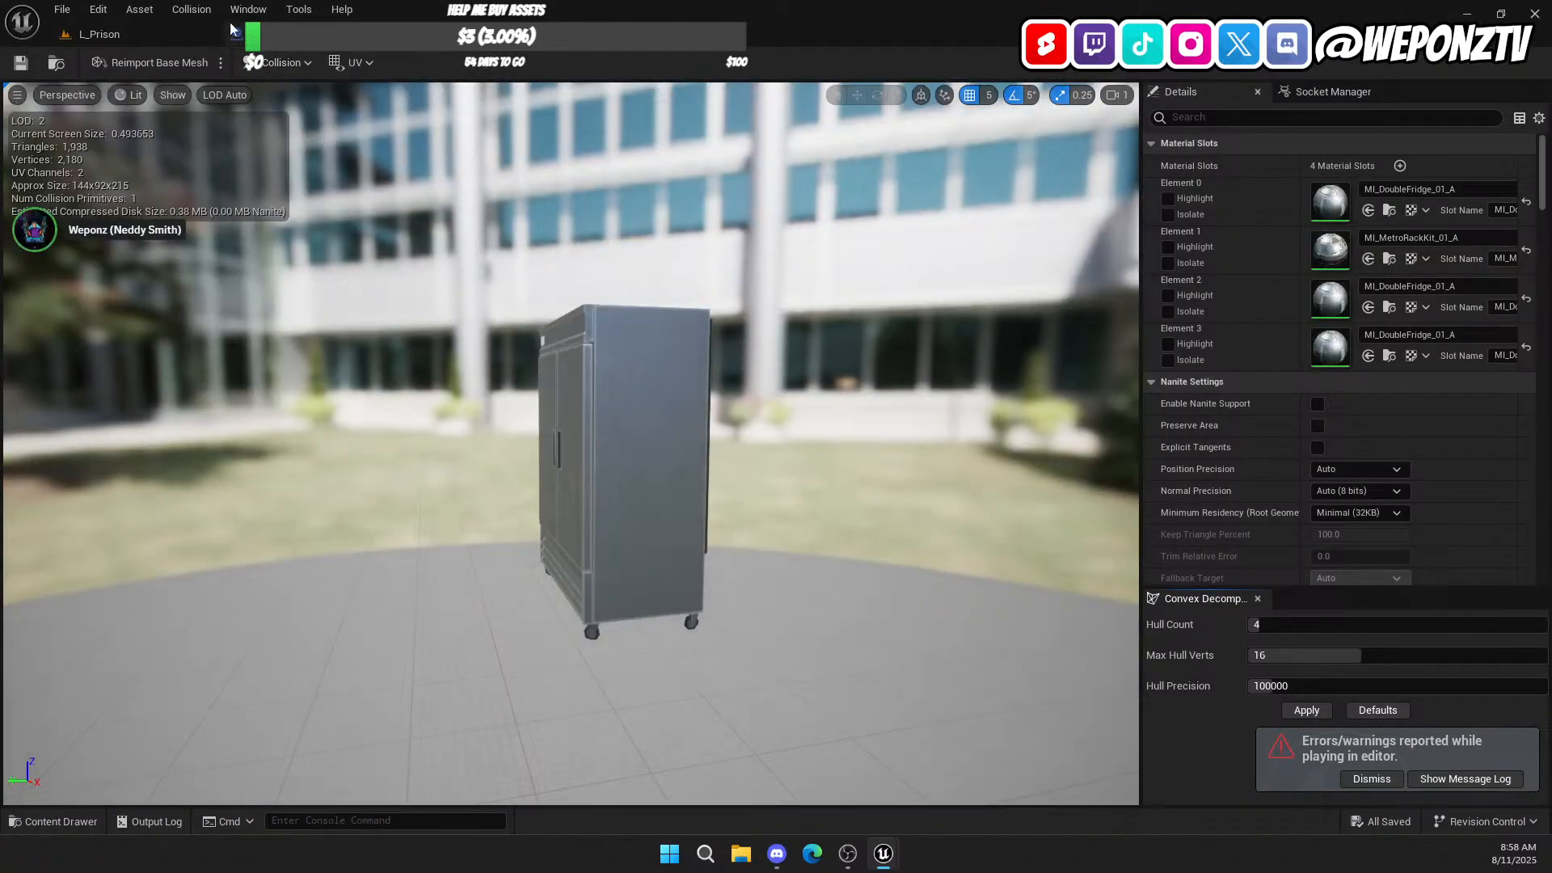
# Step: Filter the SM_Fridge mesh's details for "ightma" to review its lightmap settings, and check its available UV channels
pyautogui.click(161, 26)
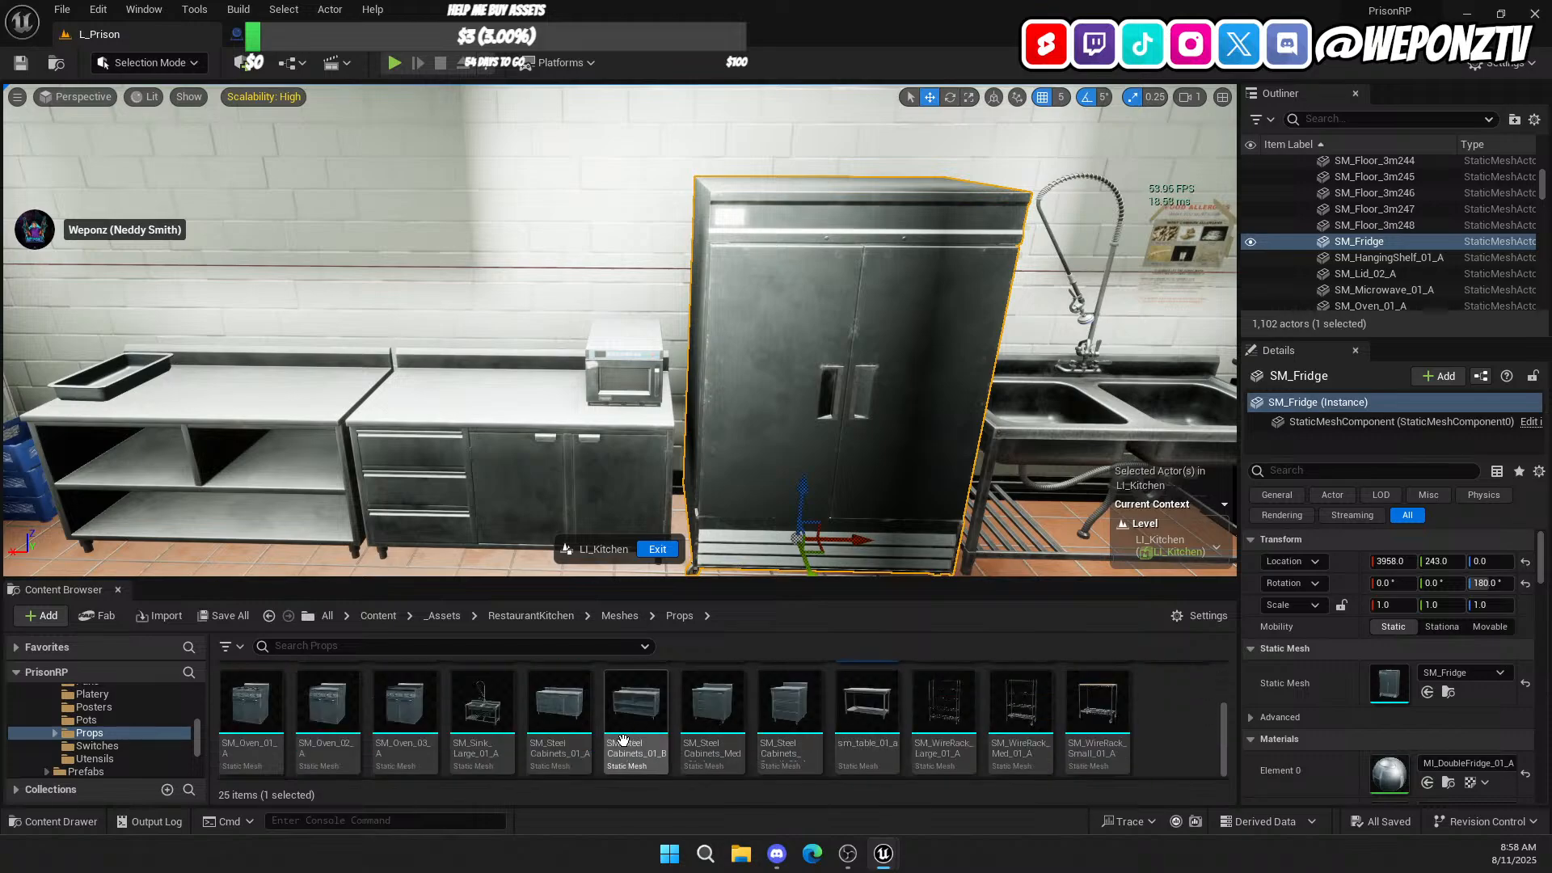
pyautogui.scroll(2, 622, 740)
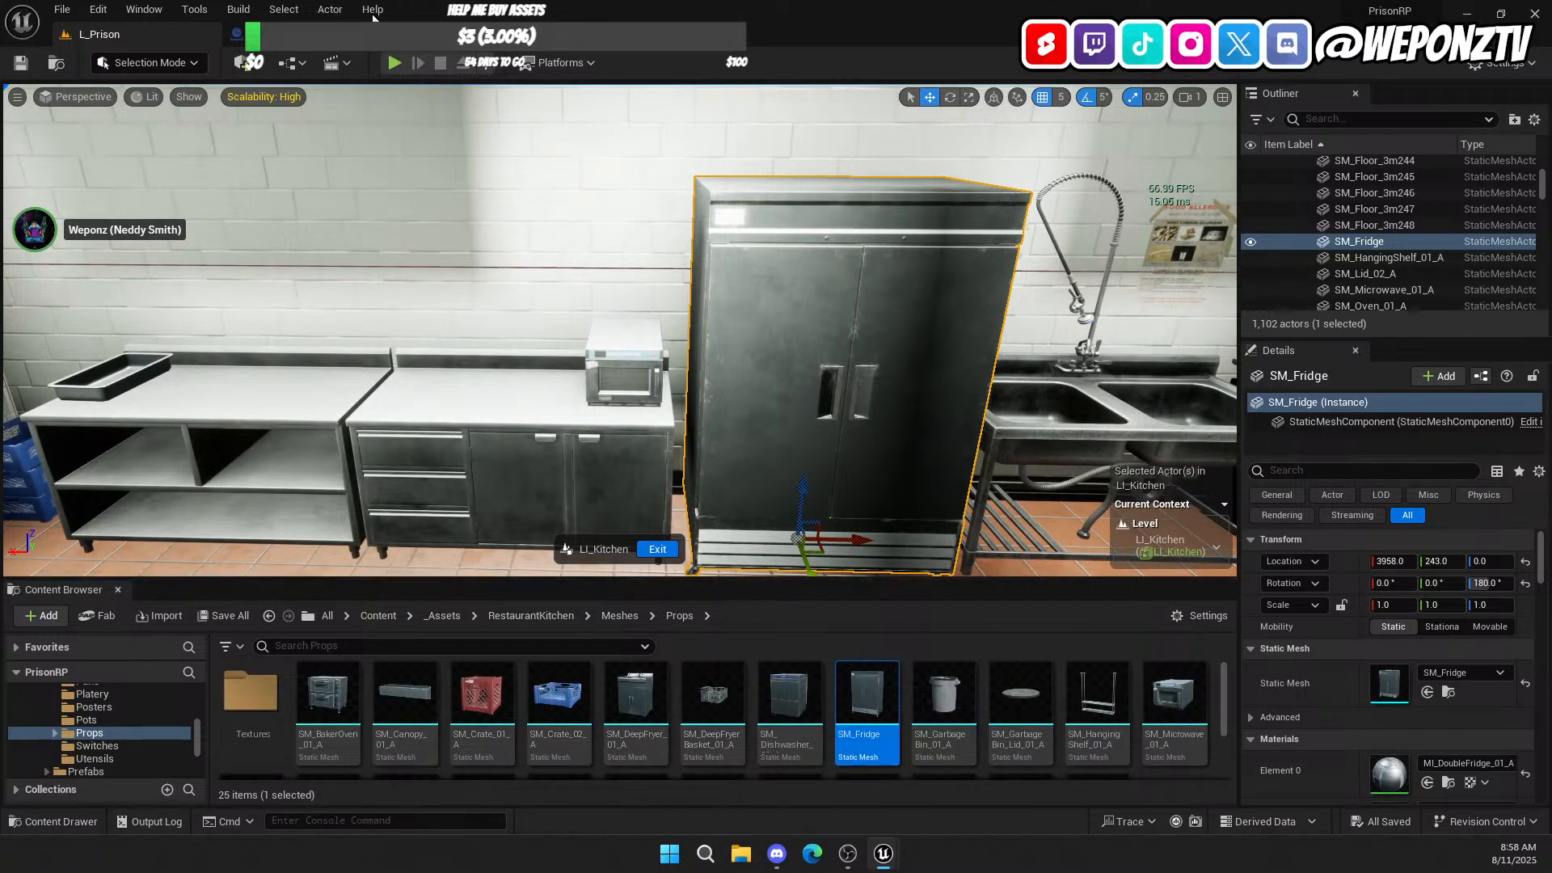
pyautogui.click(464, 40)
pyautogui.press('w')
pyautogui.moveTo(656, 522); pyautogui.dragTo(776, 501, button='right')
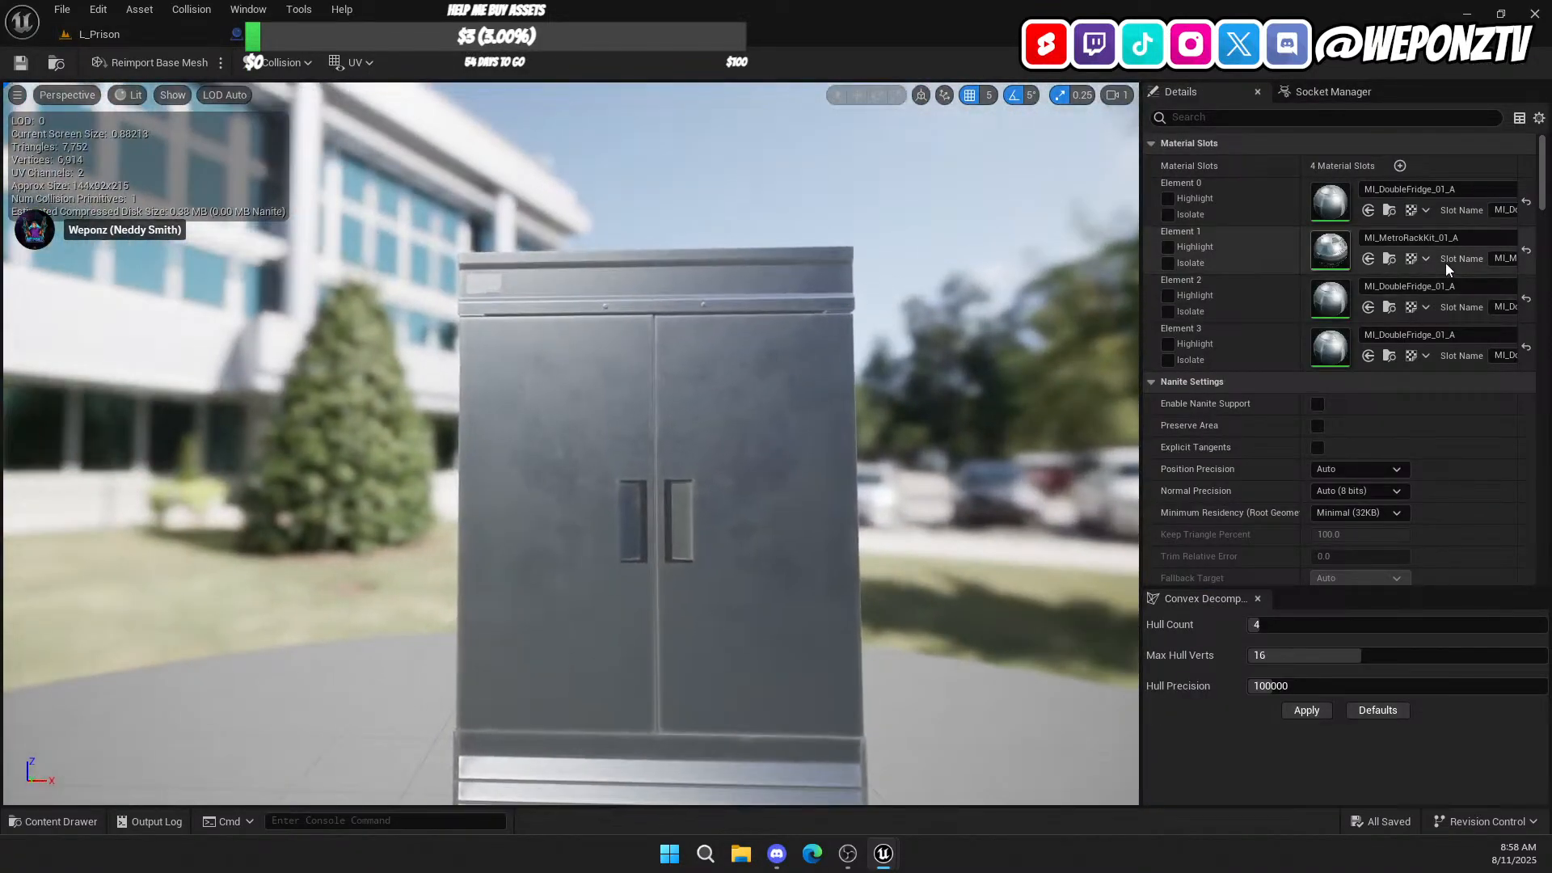
pyautogui.click(1315, 115)
pyautogui.write('ightma')
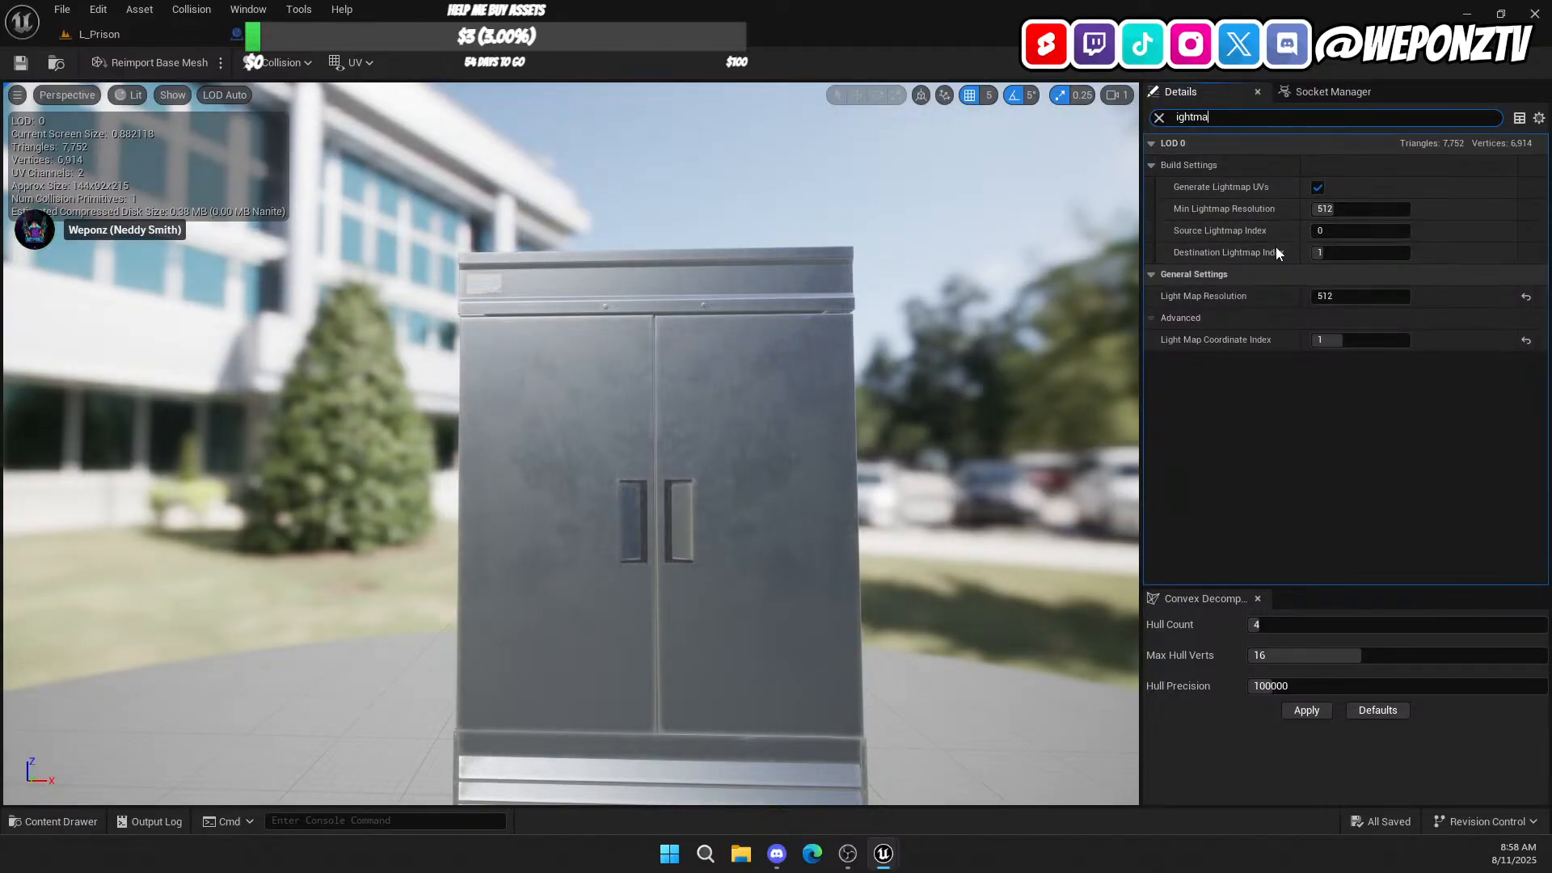
pyautogui.click(359, 64)
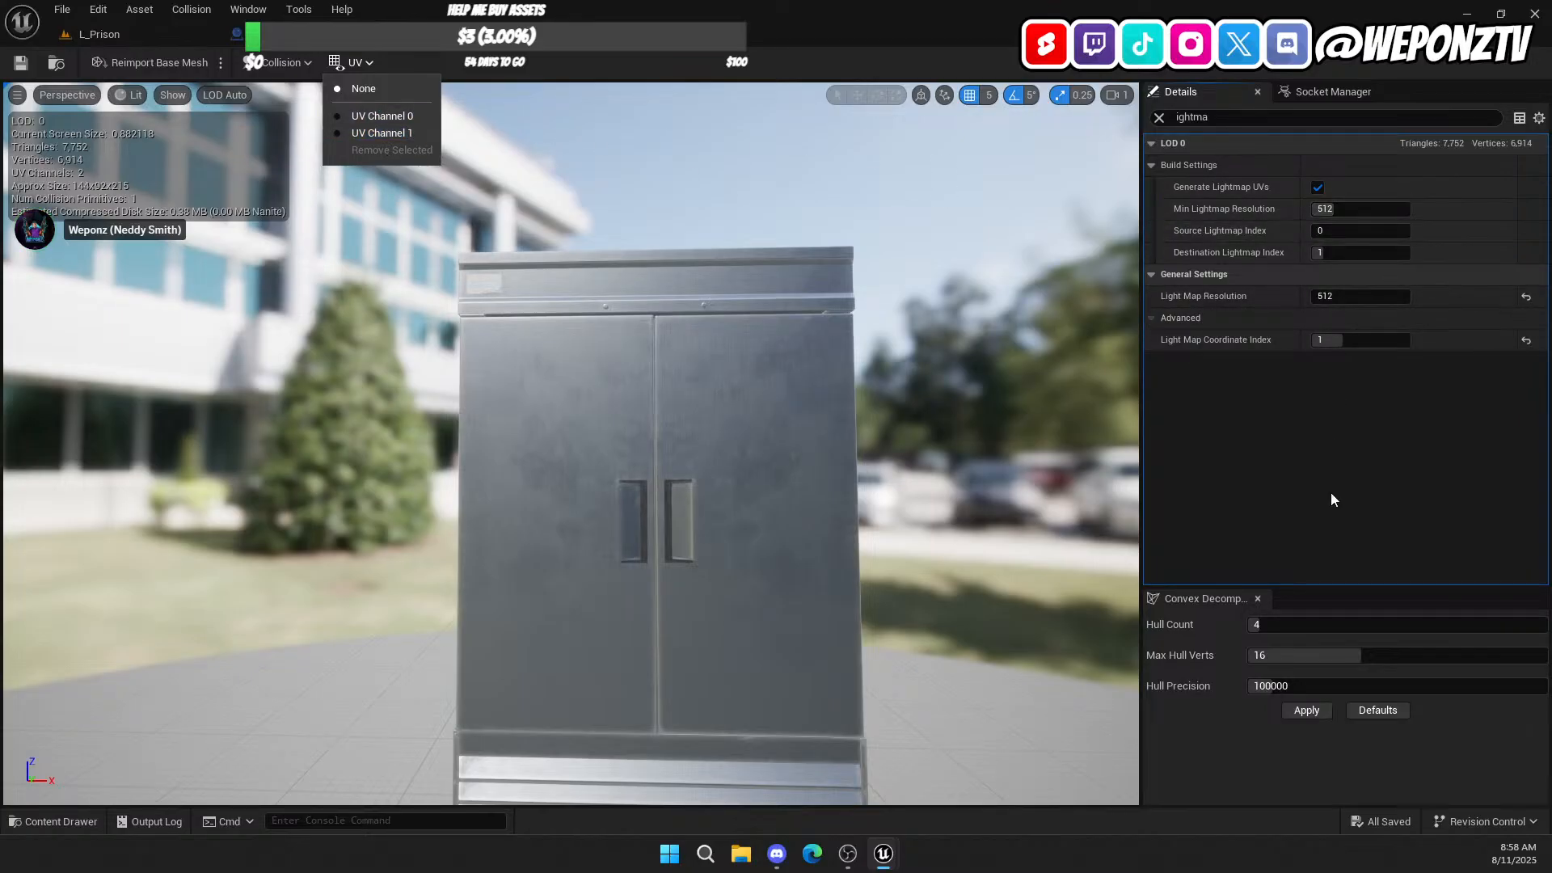
pyautogui.click(1319, 434)
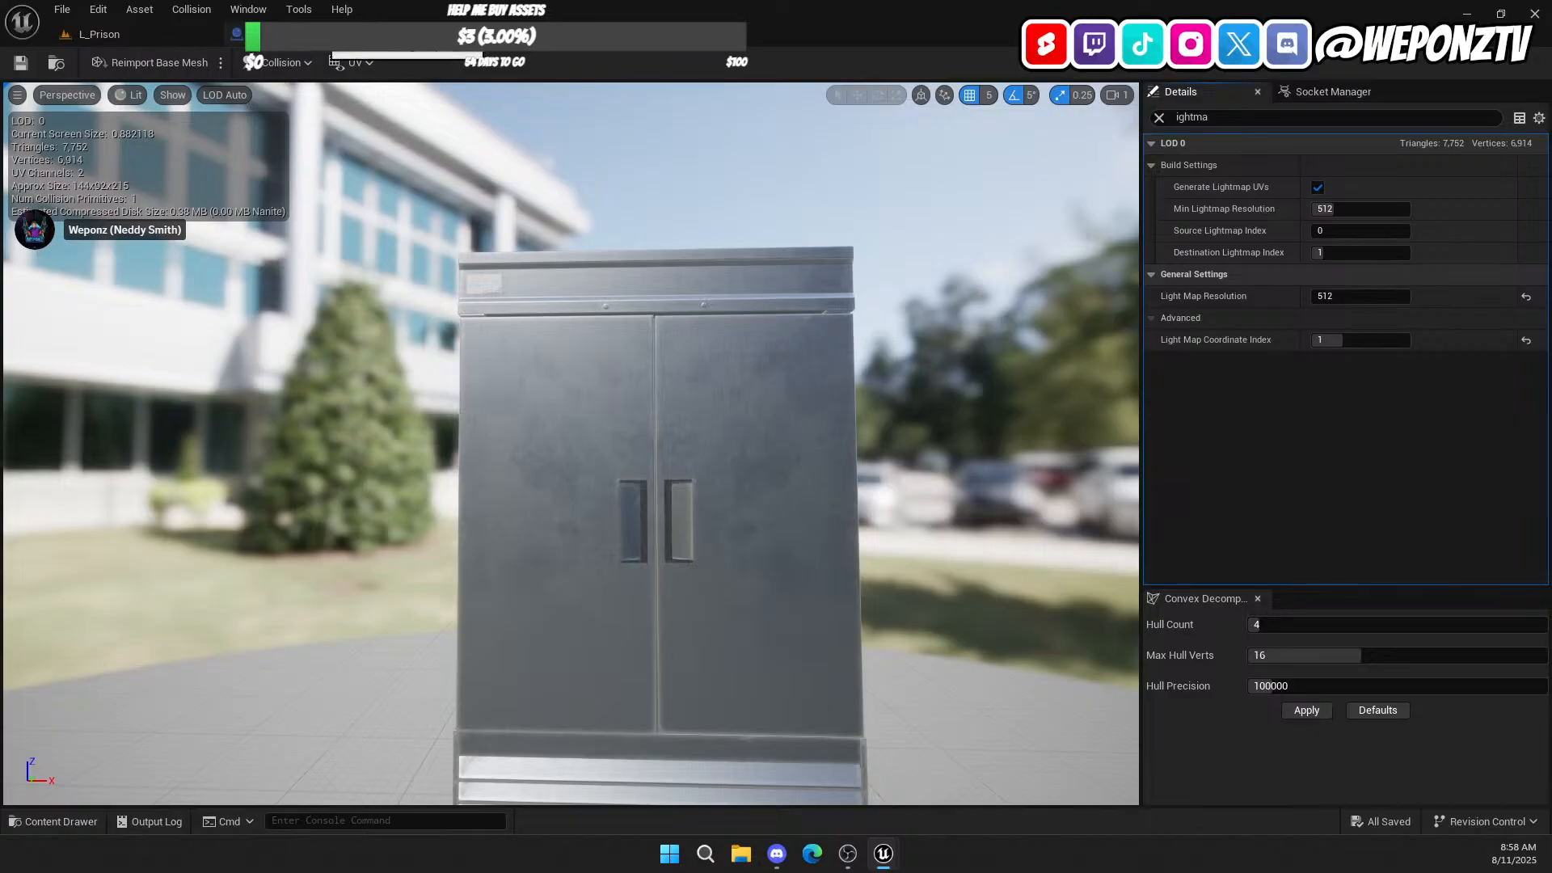
# Step: Open the static mesh of the black dishwasher beside the sink and filter its details for "light"
pyautogui.click(164, 31)
pyautogui.moveTo(957, 459); pyautogui.dragTo(1052, 368, button='right')
pyautogui.click(1048, 360)
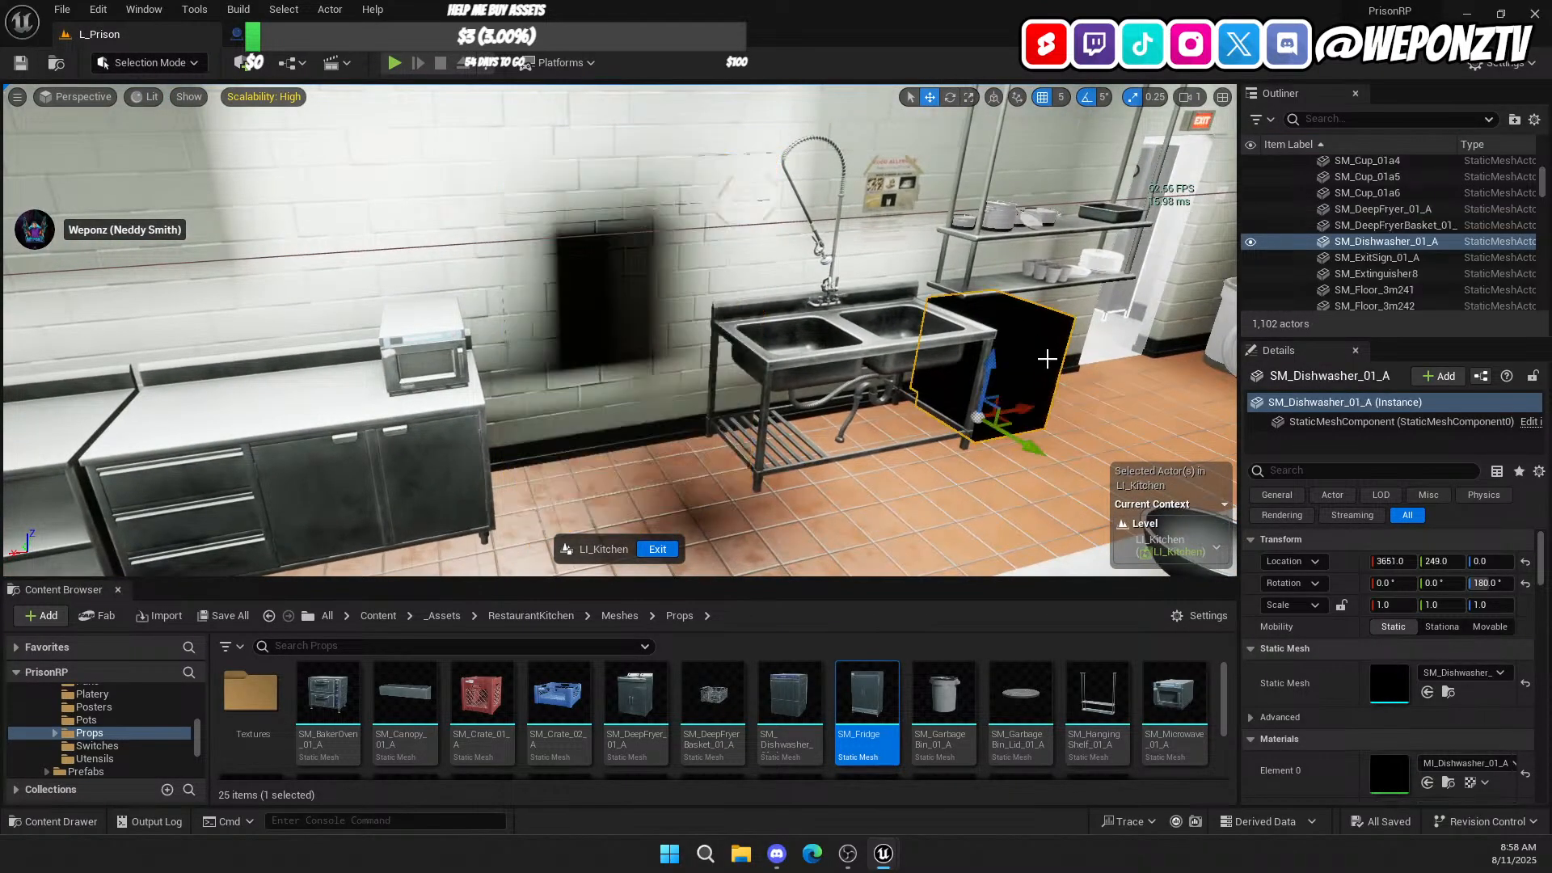
pyautogui.click(1448, 691)
pyautogui.doubleClick(802, 688)
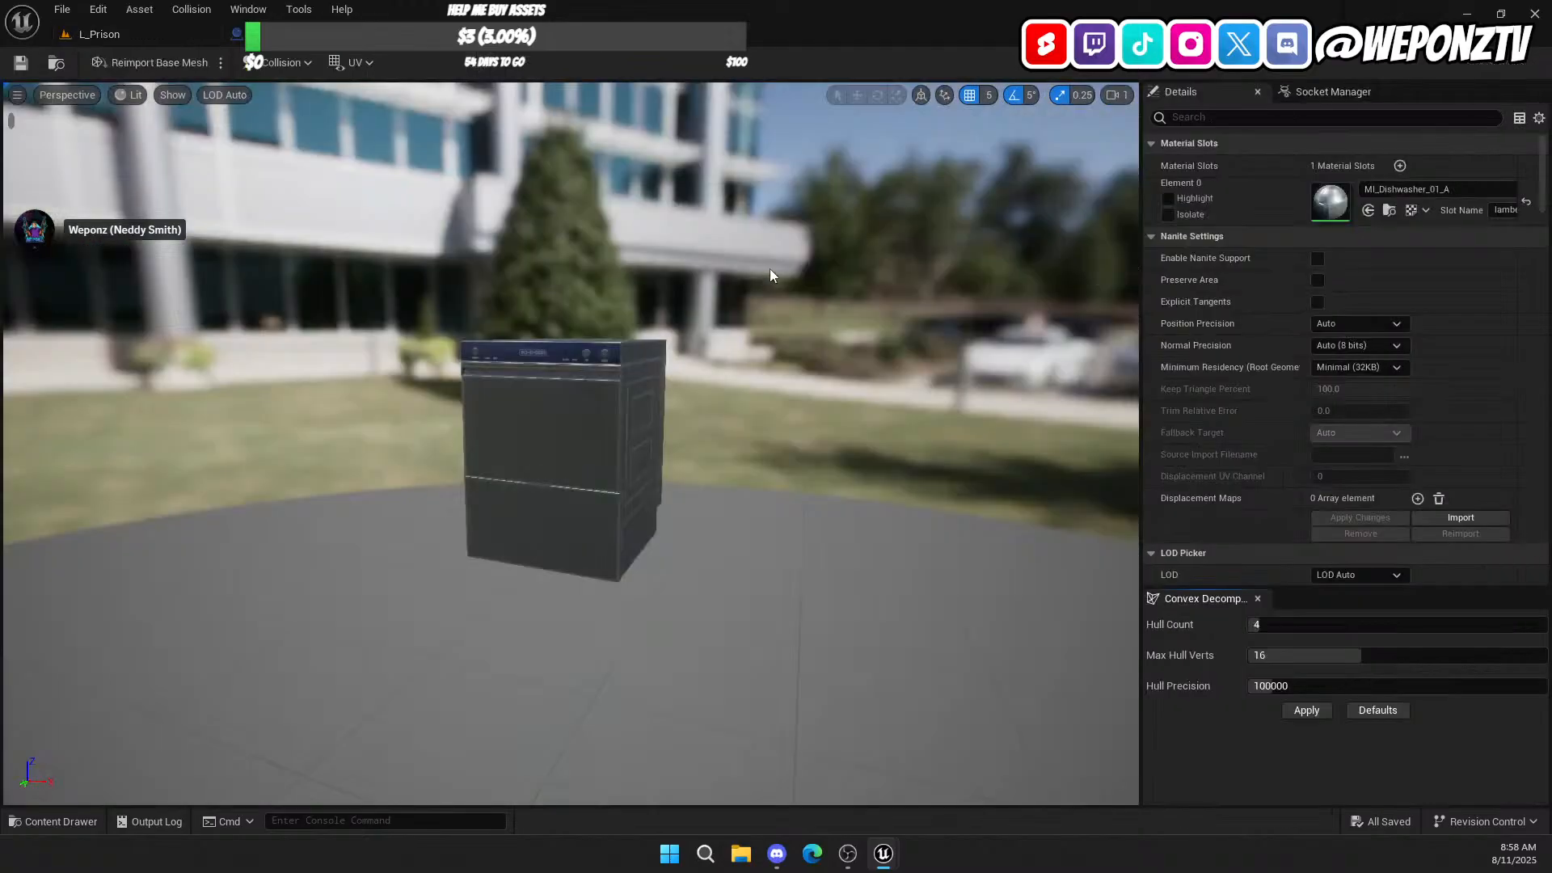
pyautogui.click(1216, 114)
pyautogui.write('light')
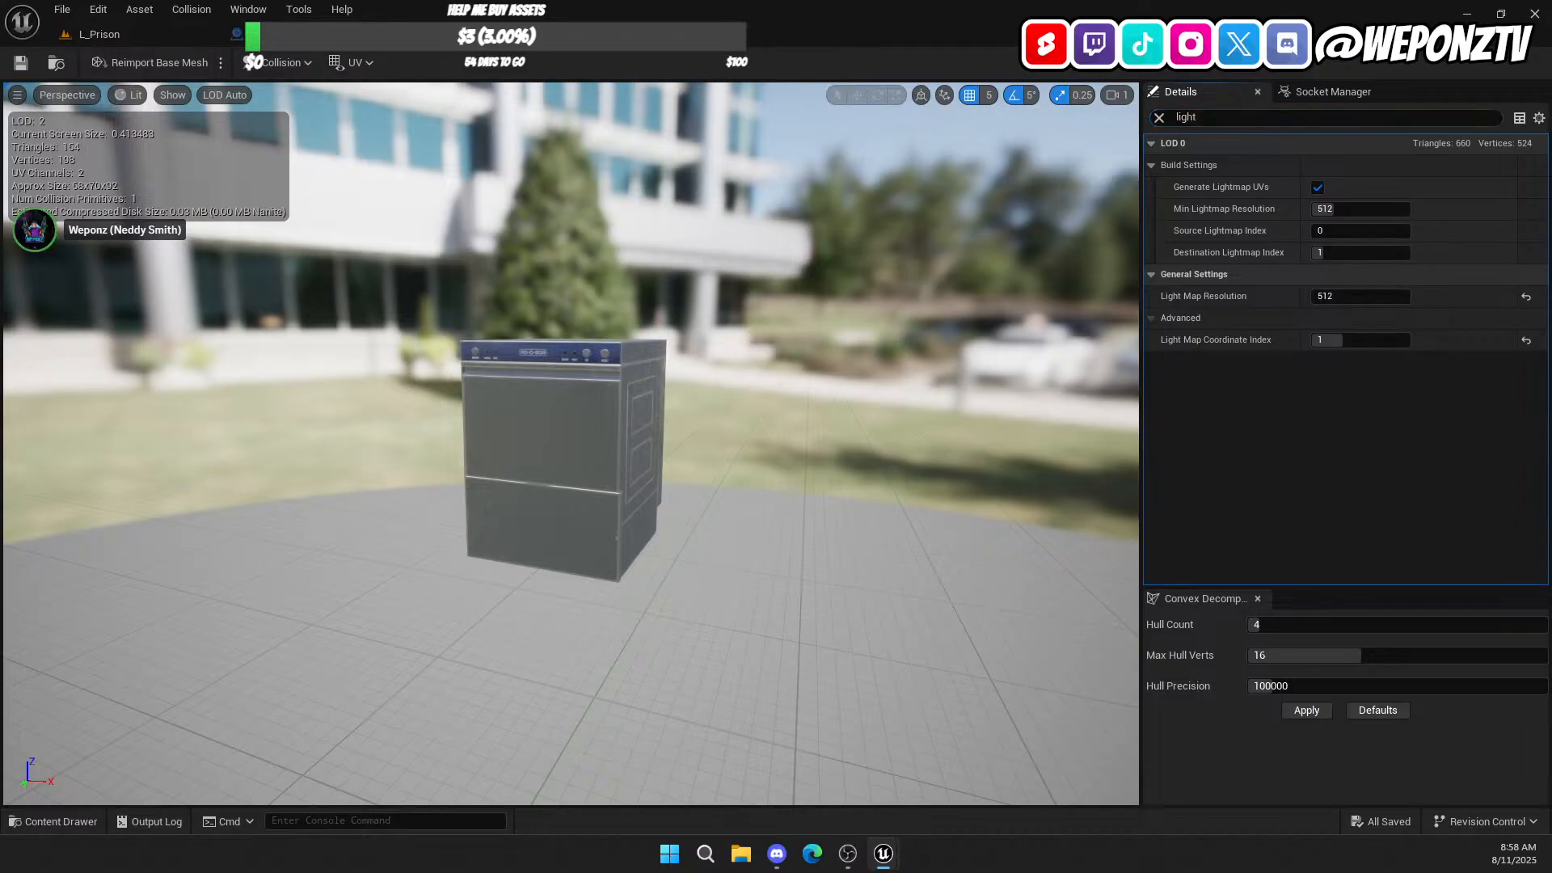
# Step: Return to the prison level and delete the black dishwasher from the kitchen
pyautogui.click(546, 34)
pyautogui.click(154, 42)
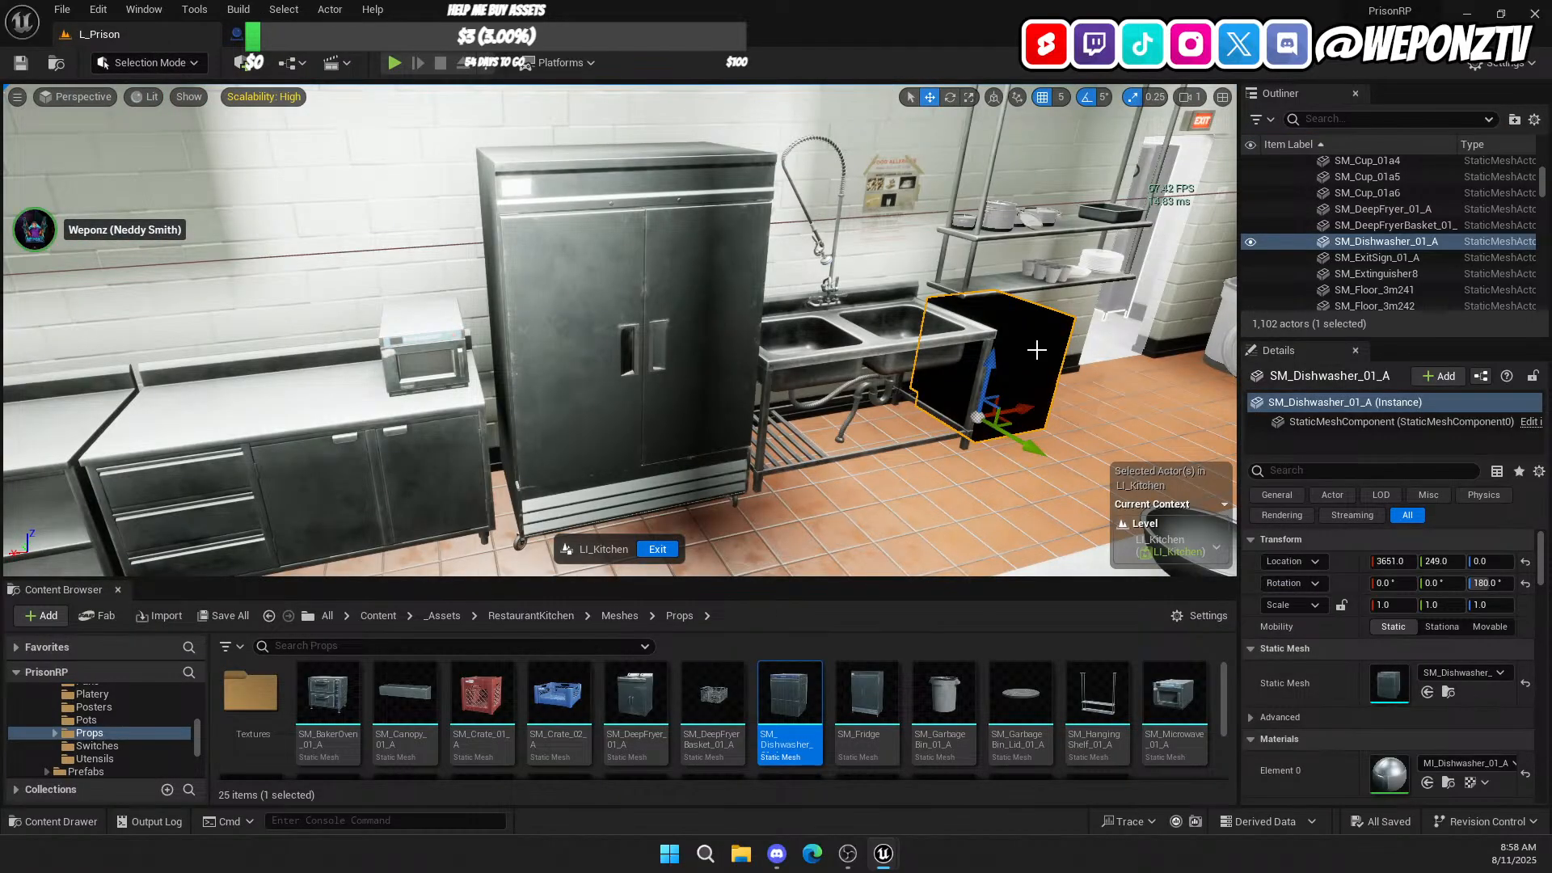
pyautogui.press('Delete')
# Step: Select the kitchen fridge, SM_Fridge, and copy its location
pyautogui.click(635, 375)
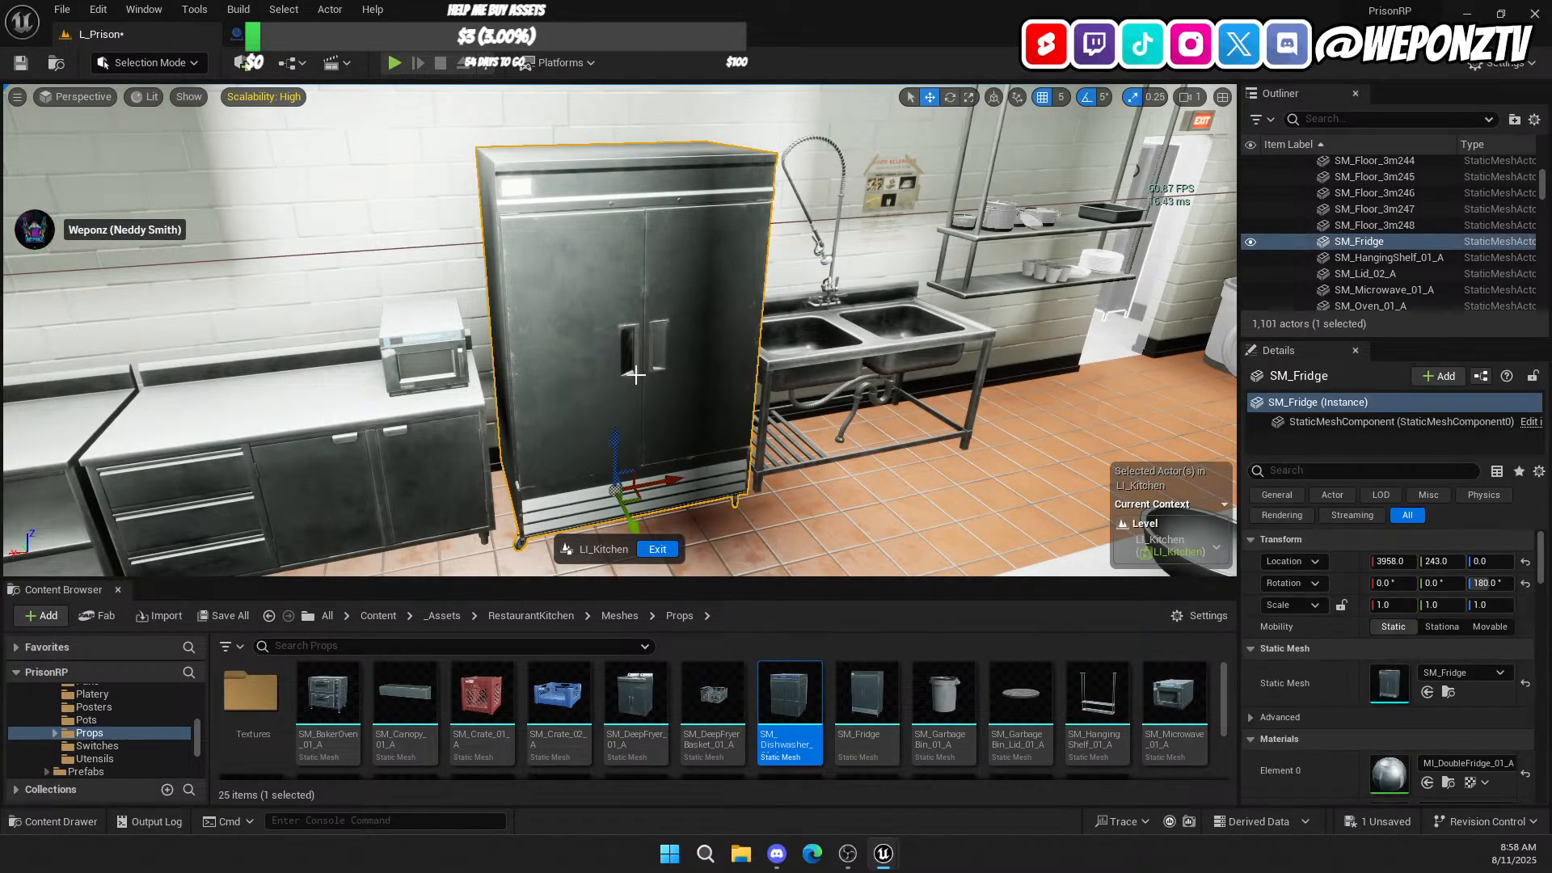
pyautogui.rightClick(1345, 556)
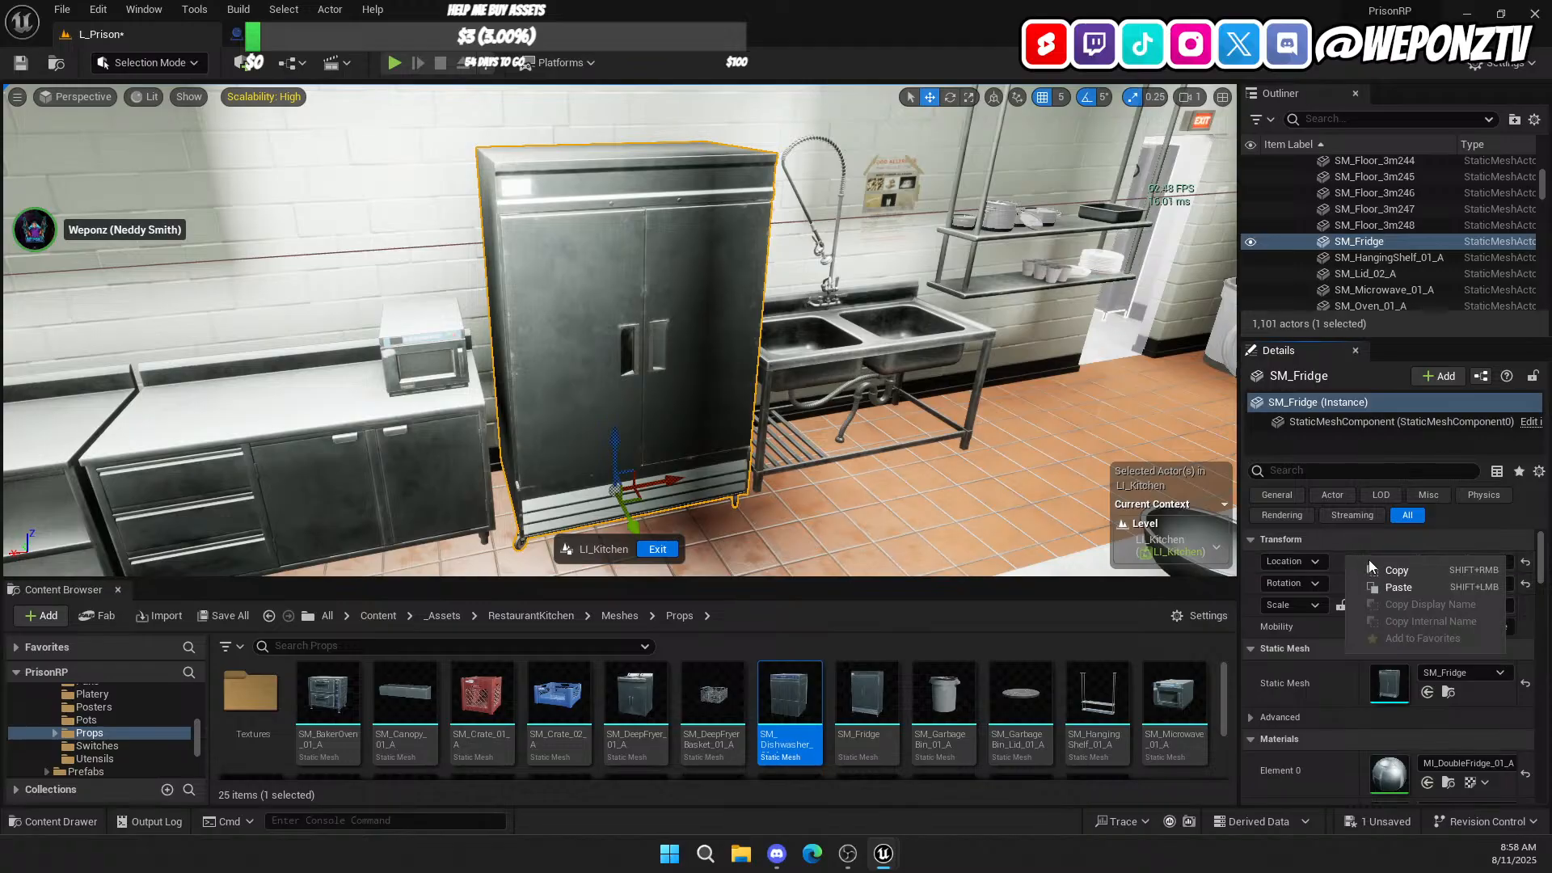
pyautogui.click(1411, 568)
pyautogui.press('d')
pyautogui.moveTo(889, 364); pyautogui.dragTo(1011, 371, button='right')
pyautogui.press('a')
pyautogui.moveTo(745, 522); pyautogui.dragTo(629, 513, button='right')
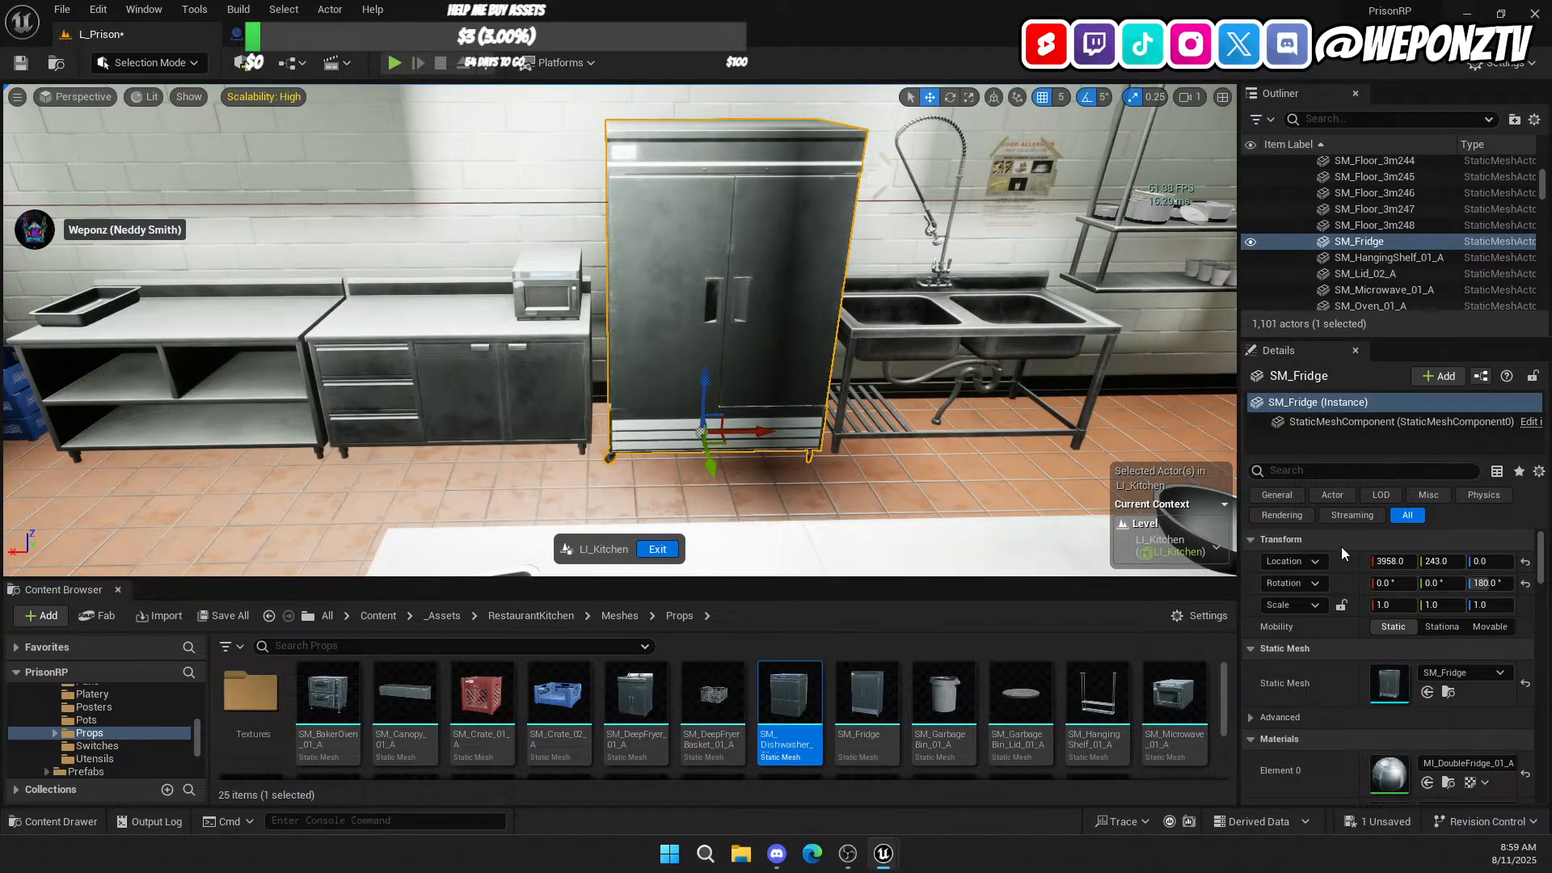
# Step: Copy the location of SM_Fridge, delete that fridge from the kitchen, and exit the LI_Kitchen level instance with the change saved
pyautogui.rightClick(1343, 561)
pyautogui.click(1375, 578)
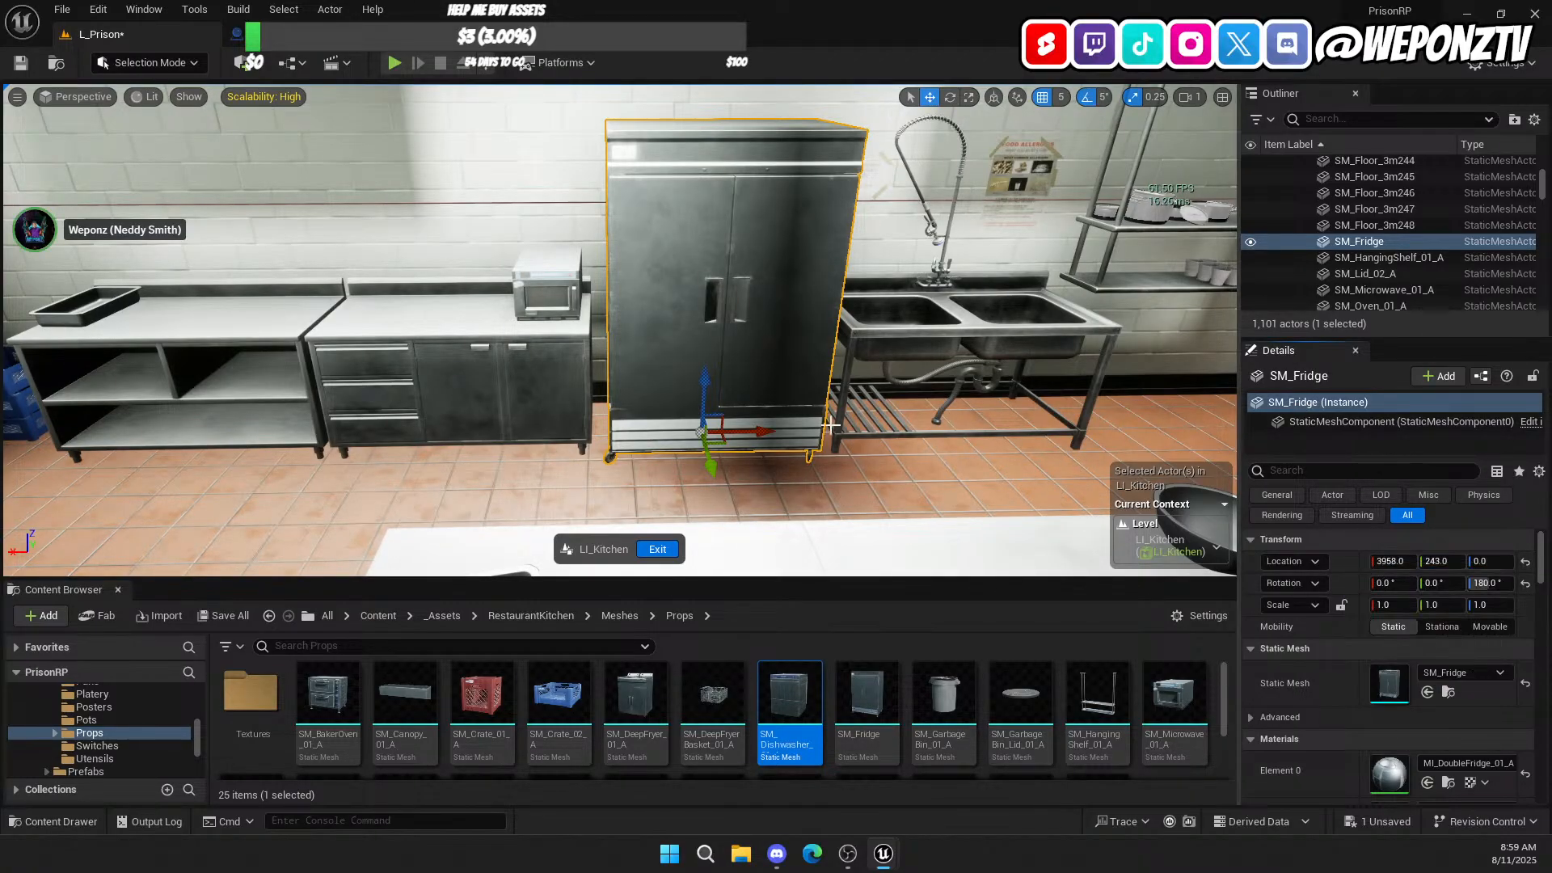
pyautogui.press('Delete')
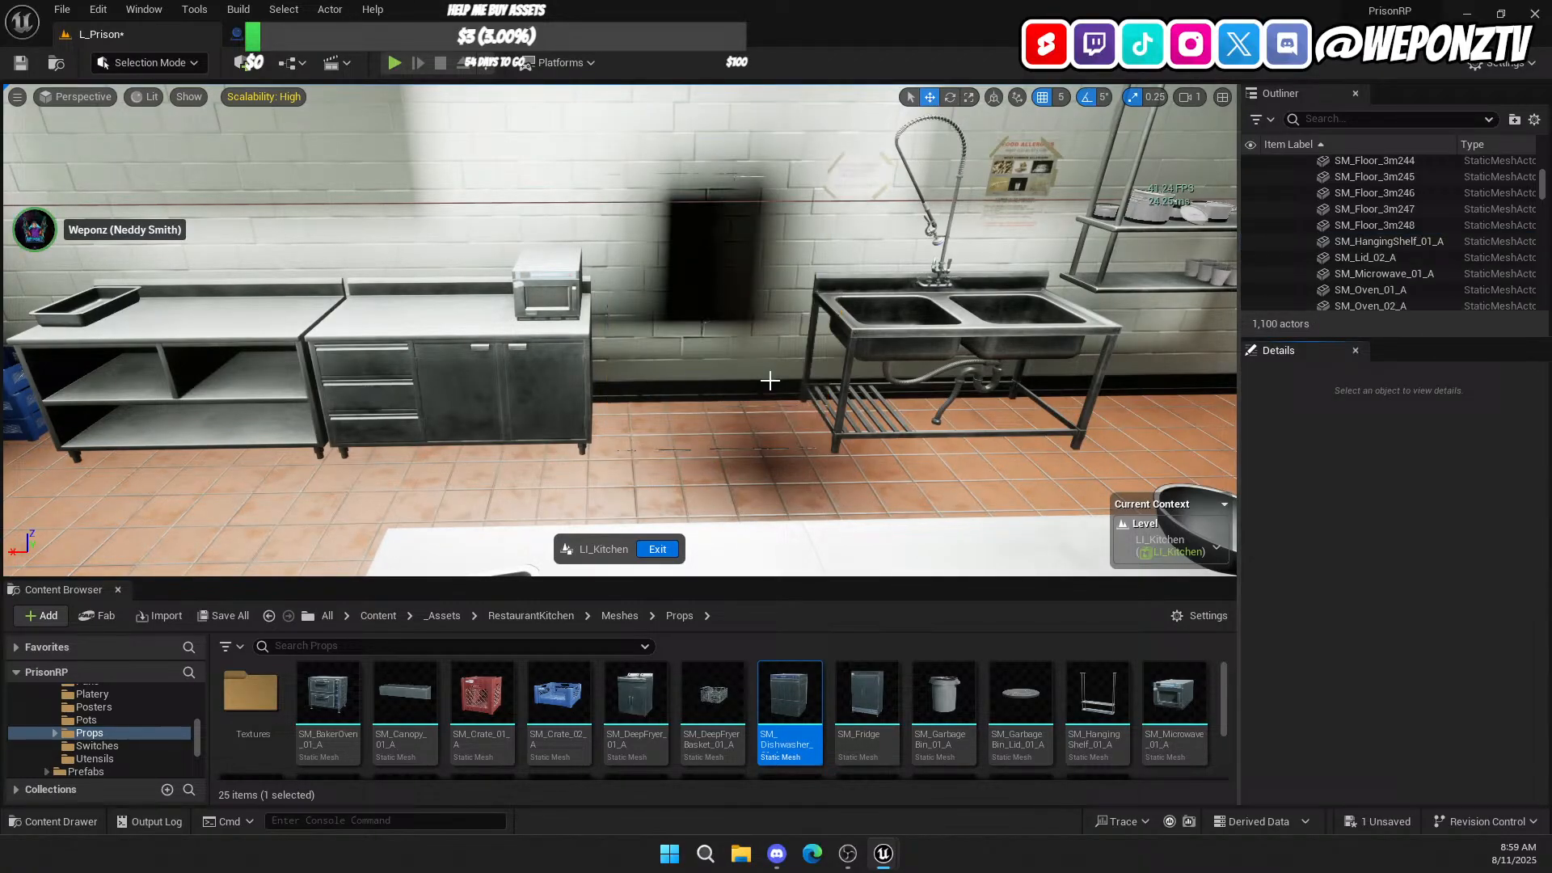
pyautogui.click(665, 549)
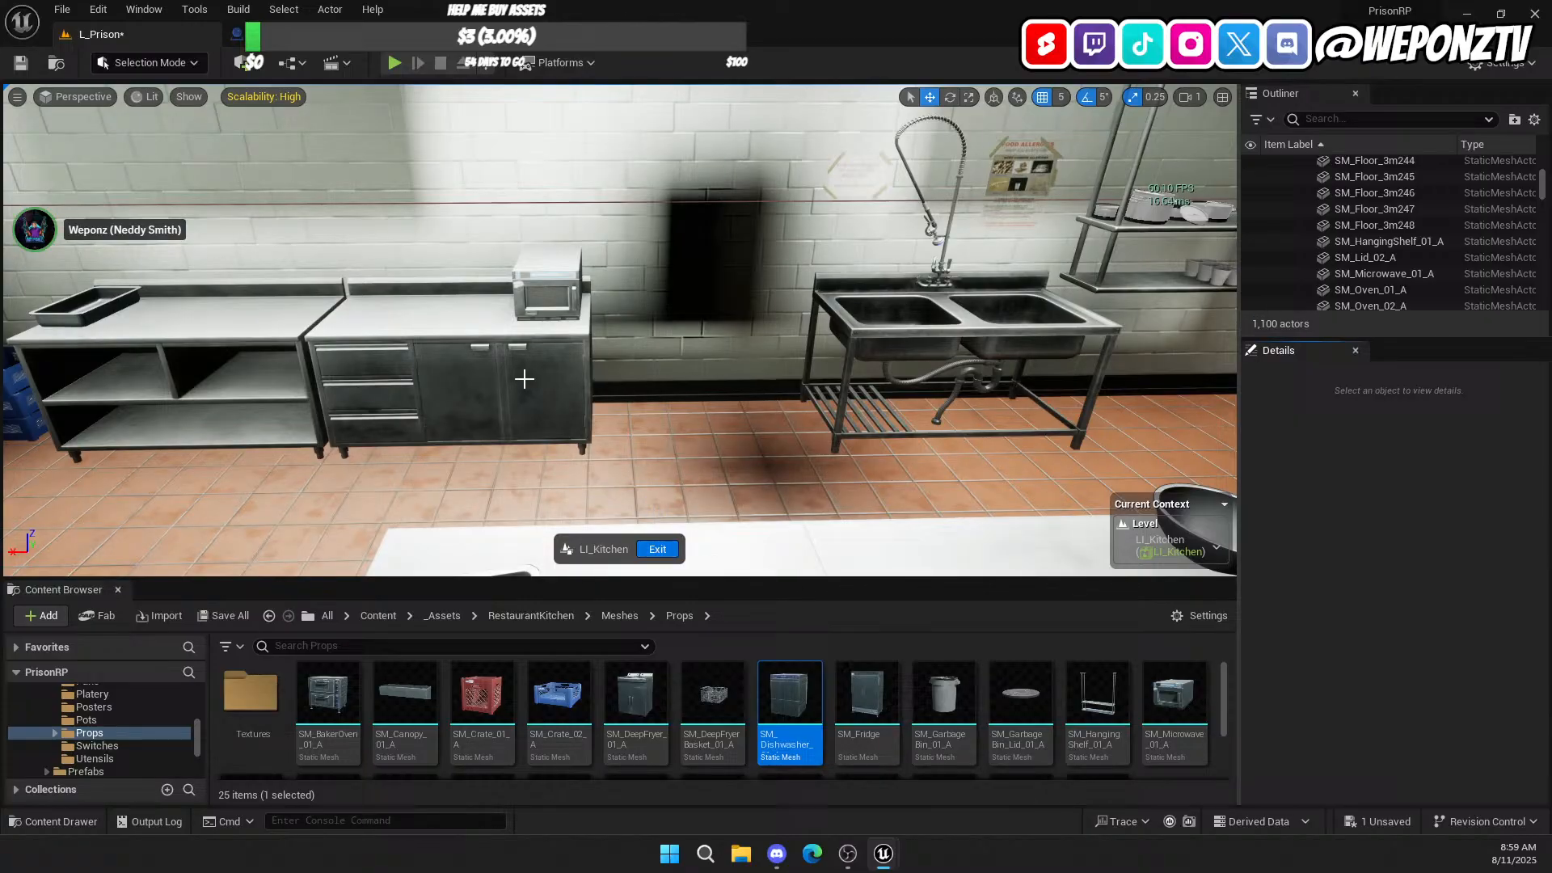
pyautogui.click(667, 556)
# Step: Select and frame the double-door fridge in the other kitchen area to check which actor and mesh it uses
pyautogui.moveTo(984, 444); pyautogui.dragTo(1497, 392, button='right')
pyautogui.press('w')
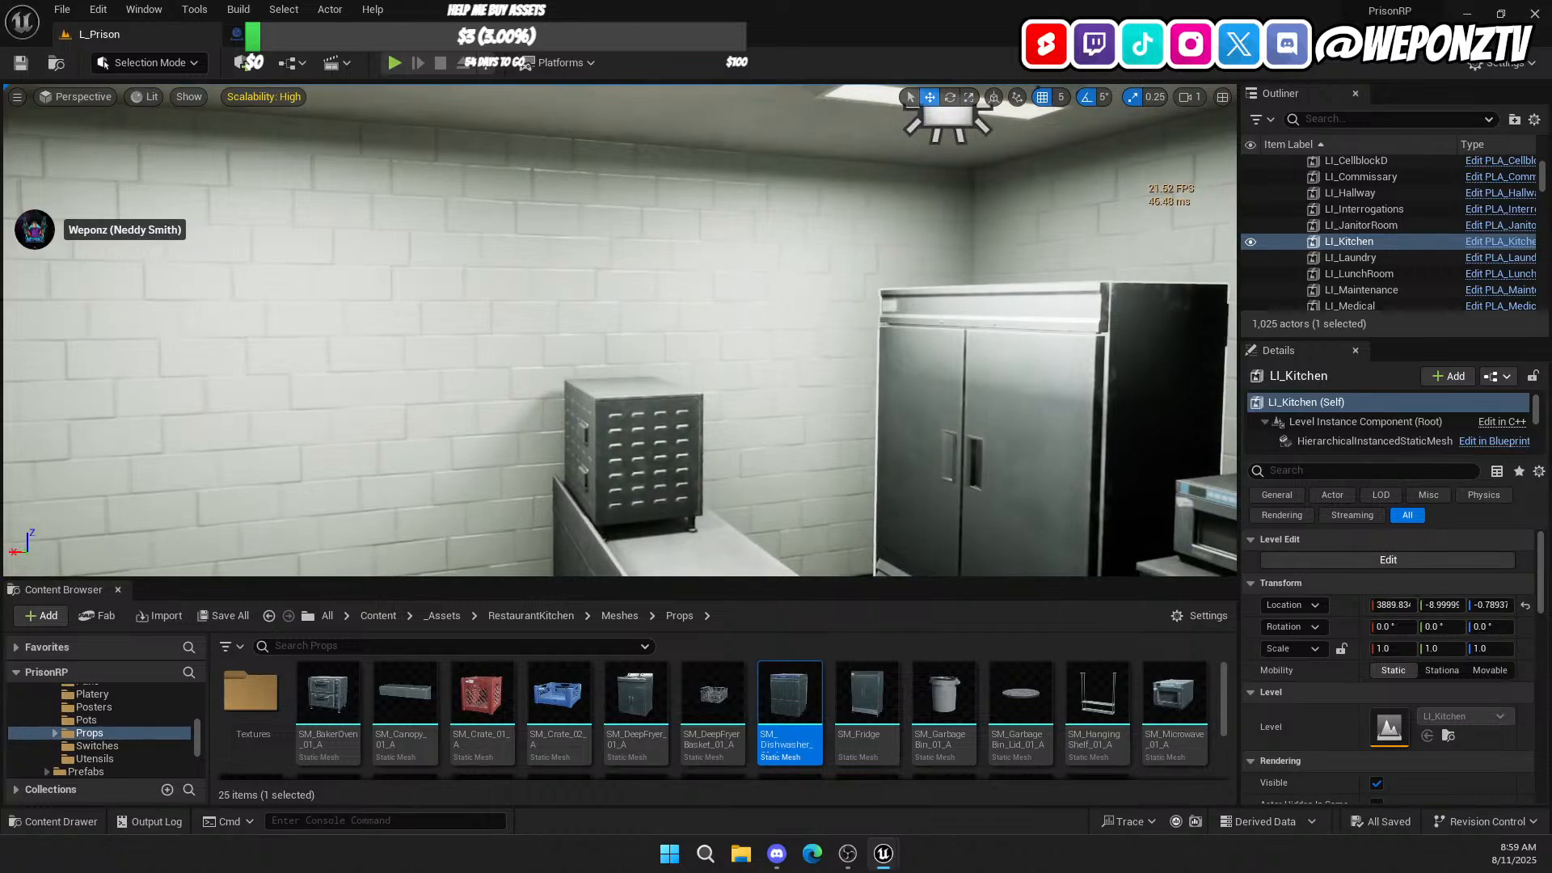
pyautogui.click(1020, 351)
pyautogui.press('f')
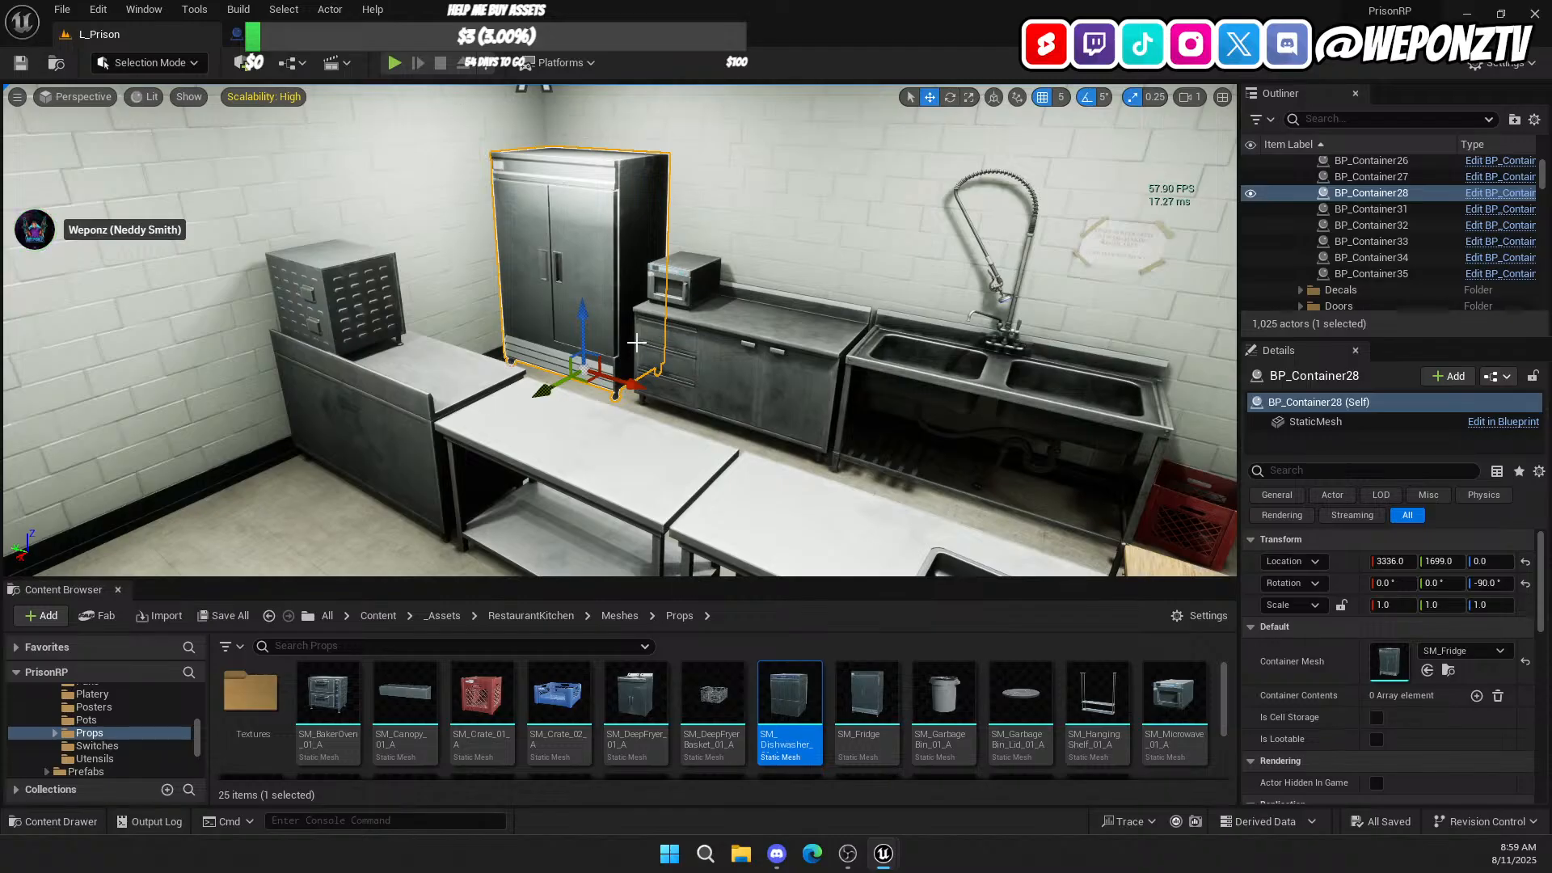
# Step: Return to the empty spot beside the double sink and open the LI_Kitchen level instance for editing
pyautogui.moveTo(629, 343); pyautogui.dragTo(789, 433, button='right')
pyautogui.press('w')
pyautogui.click(696, 503)
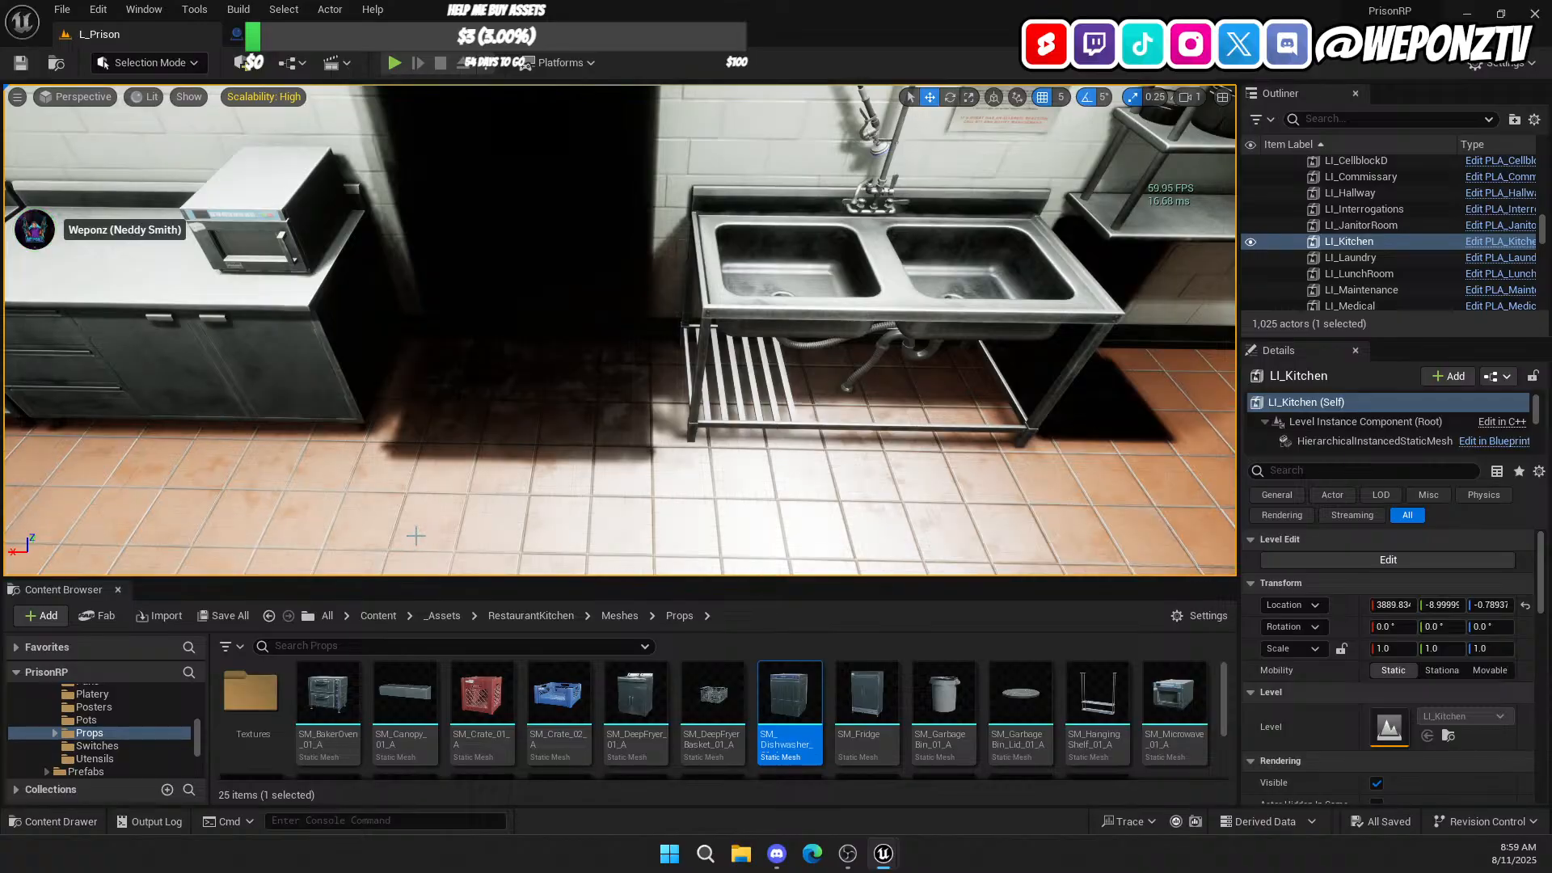
pyautogui.click(1387, 559)
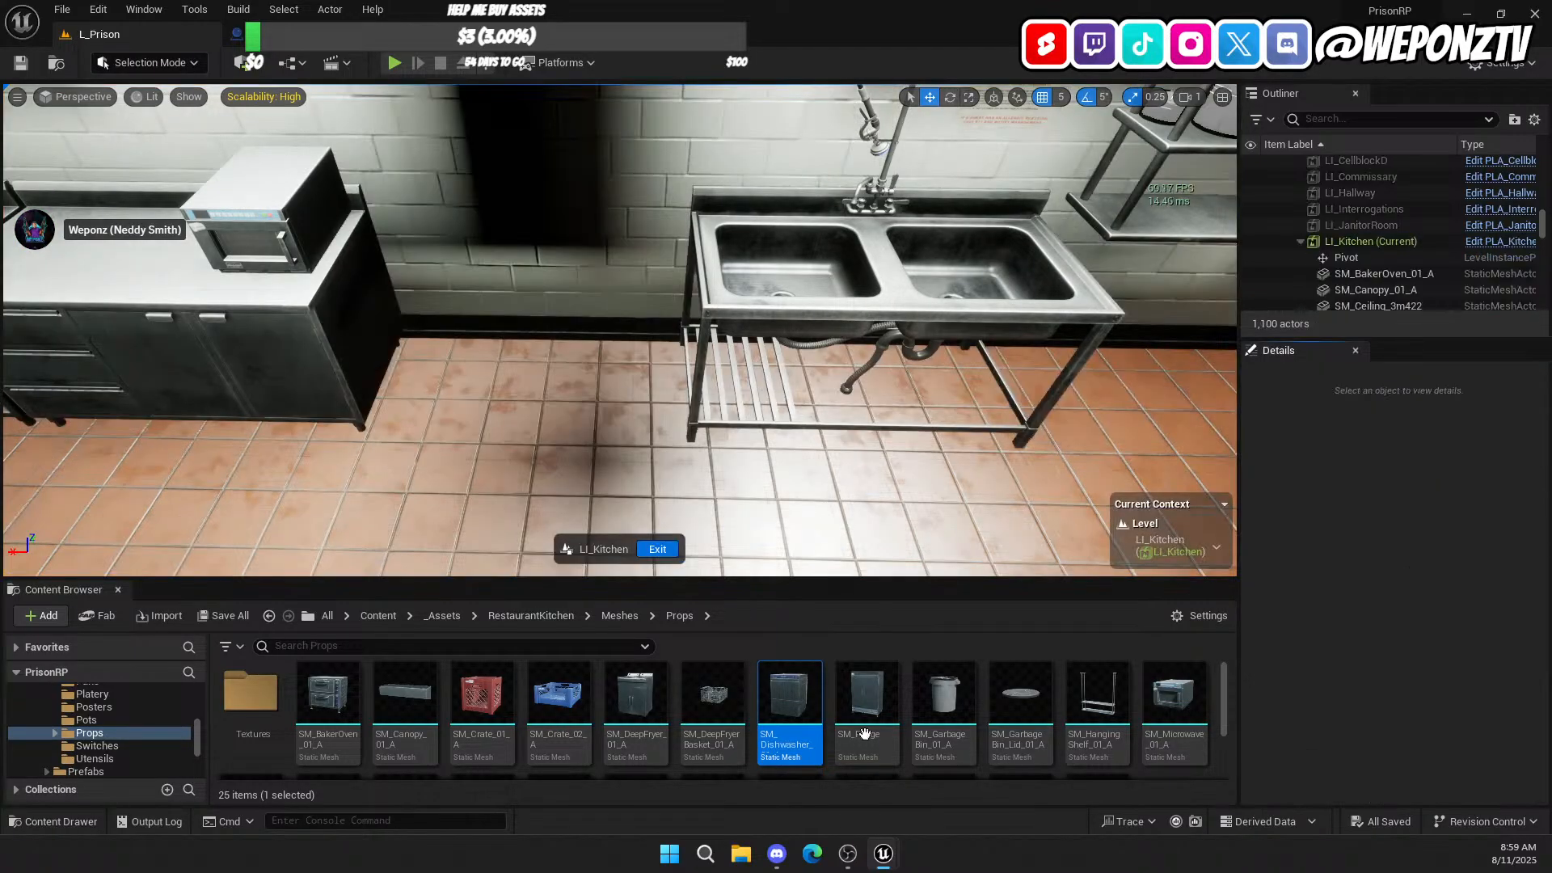
# Step: Browse the project content to the _Game/Blueprints/Interactable folder
pyautogui.click(380, 617)
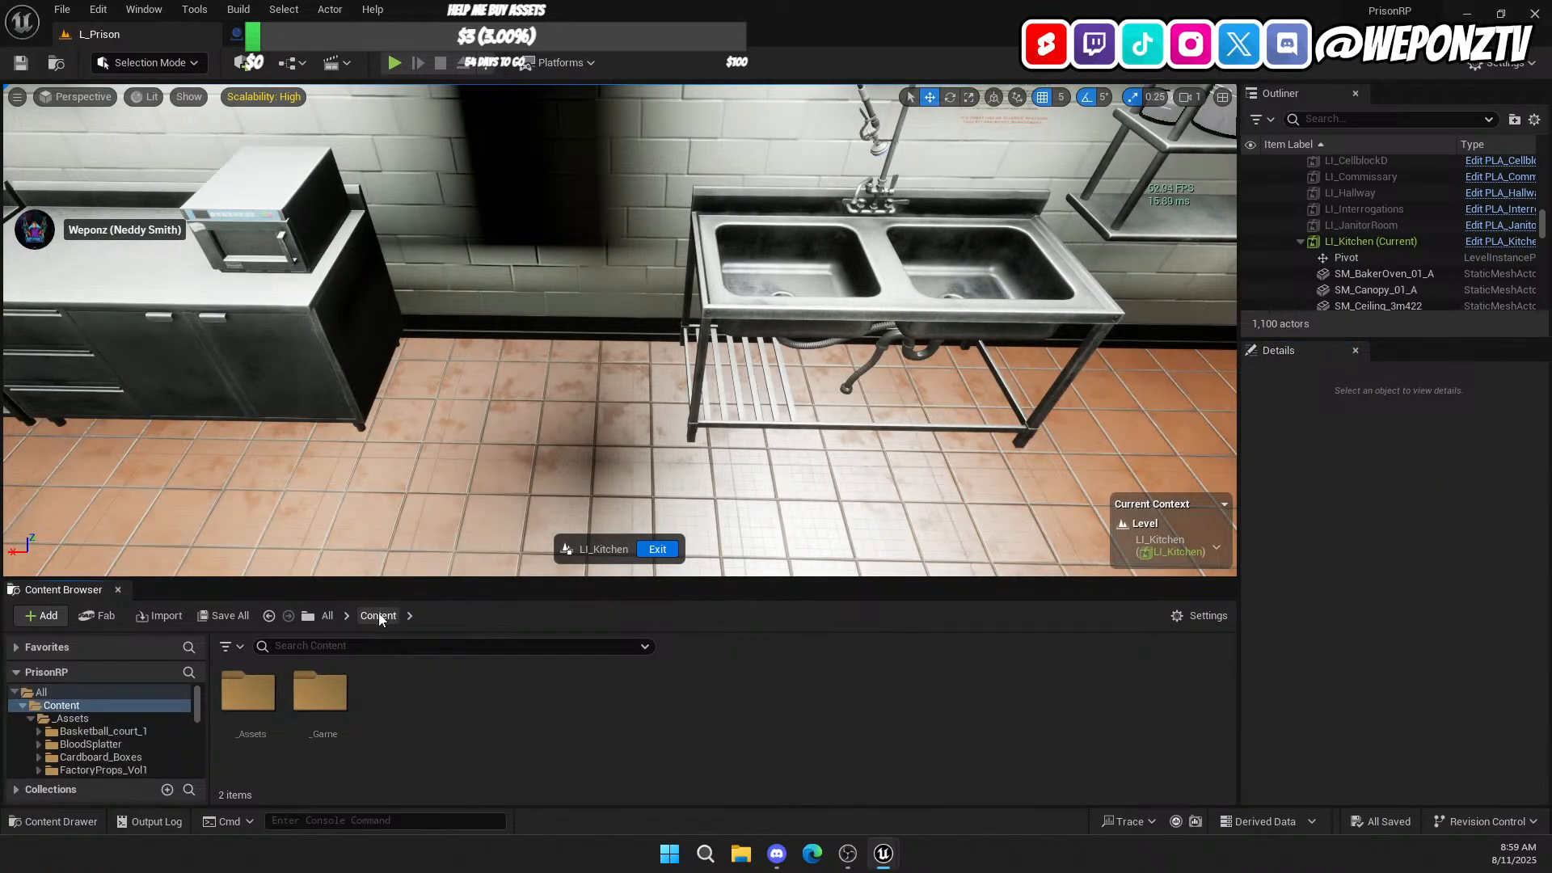
pyautogui.doubleClick(328, 697)
pyautogui.doubleClick(530, 697)
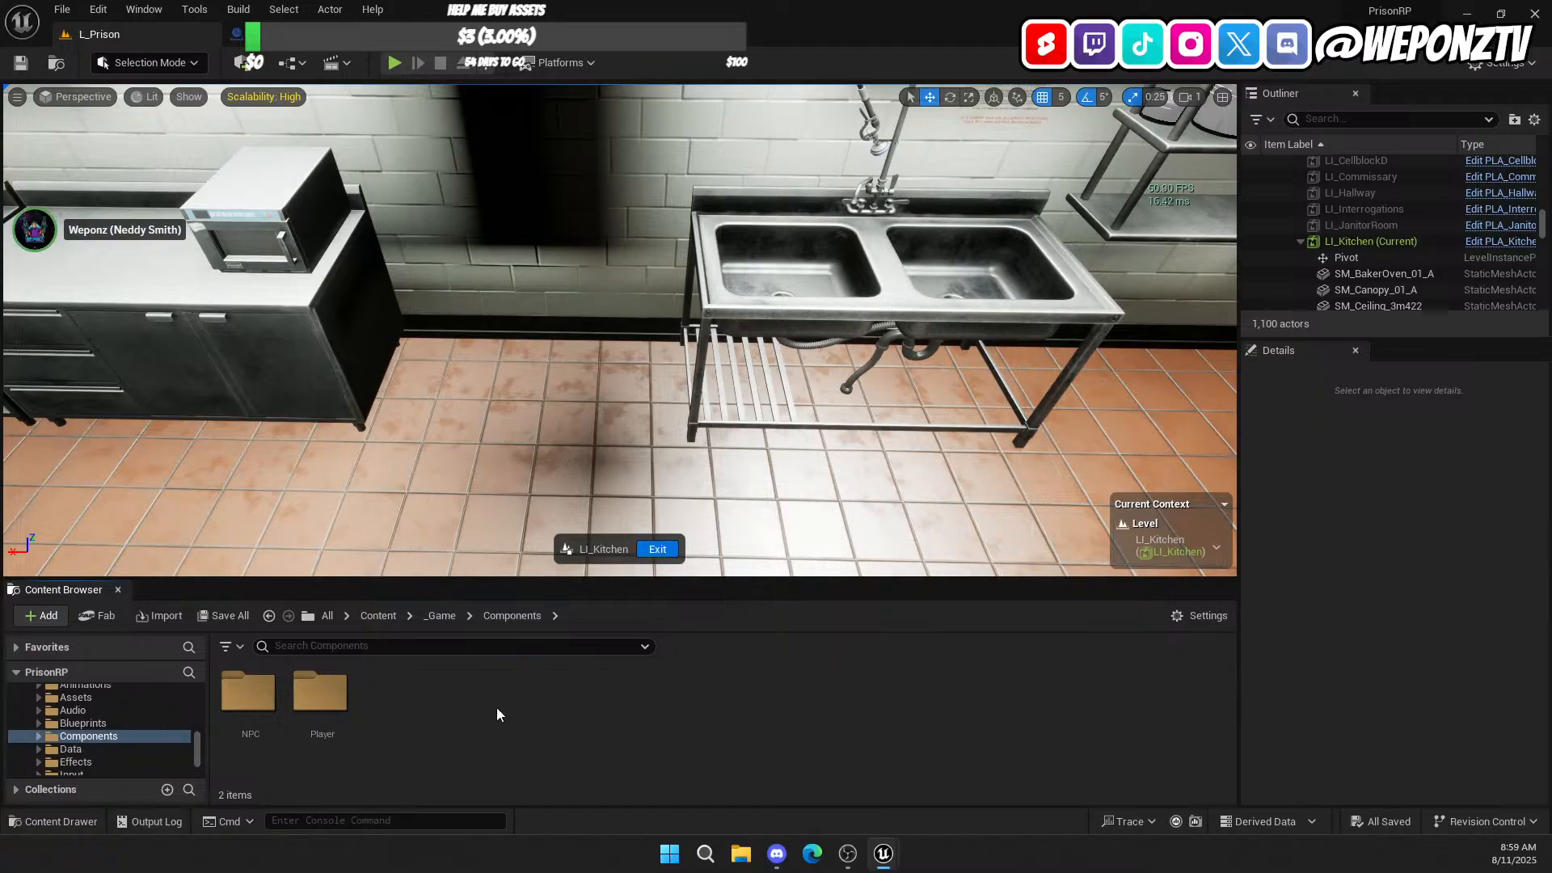
pyautogui.click(441, 616)
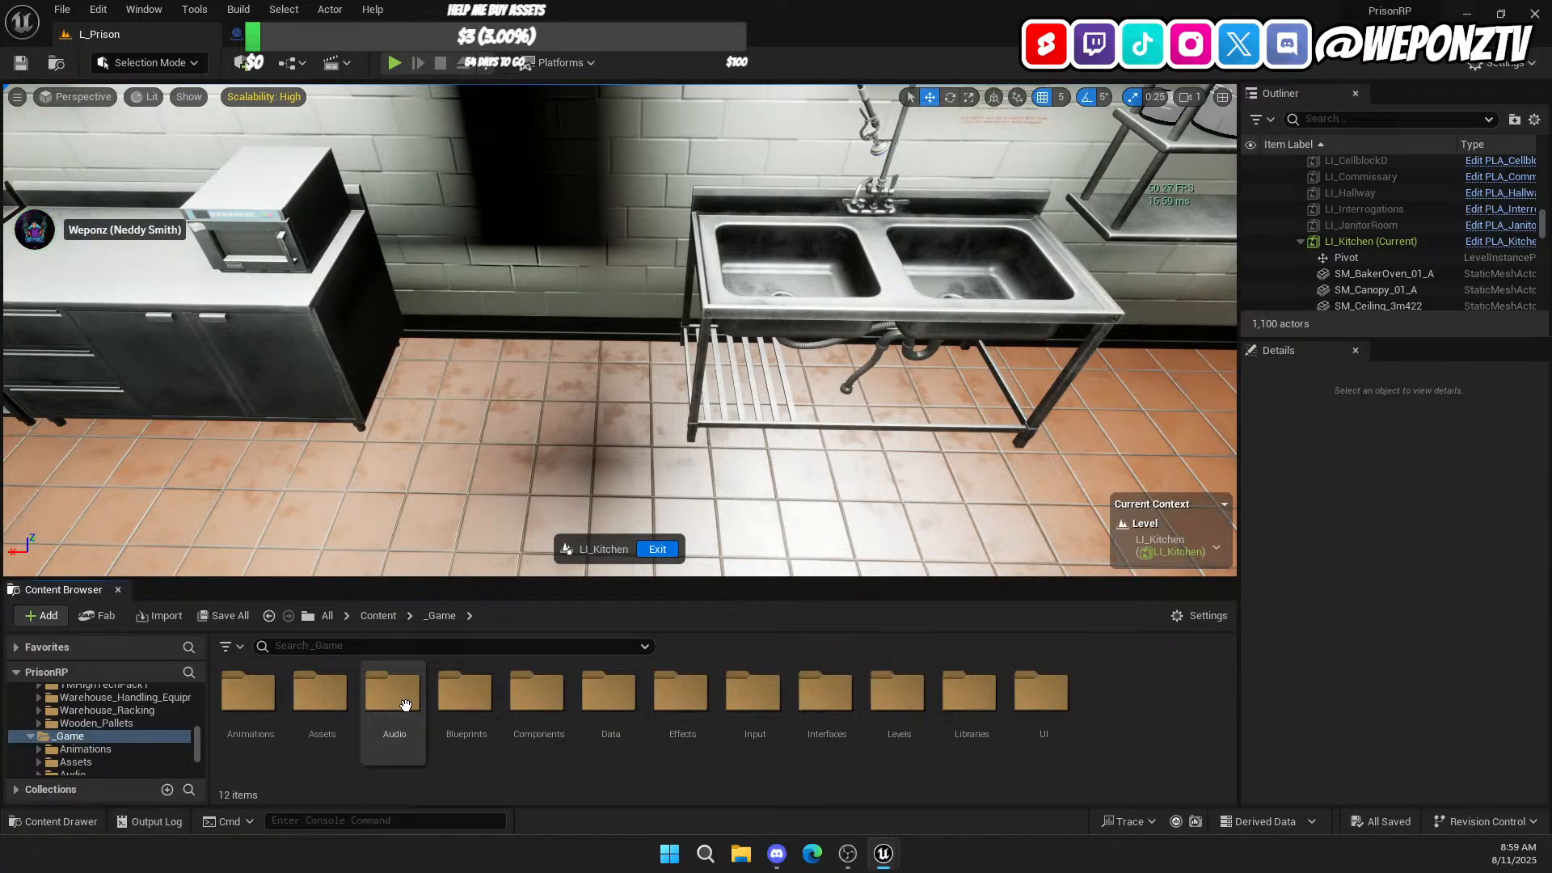
pyautogui.doubleClick(476, 702)
pyautogui.doubleClick(830, 703)
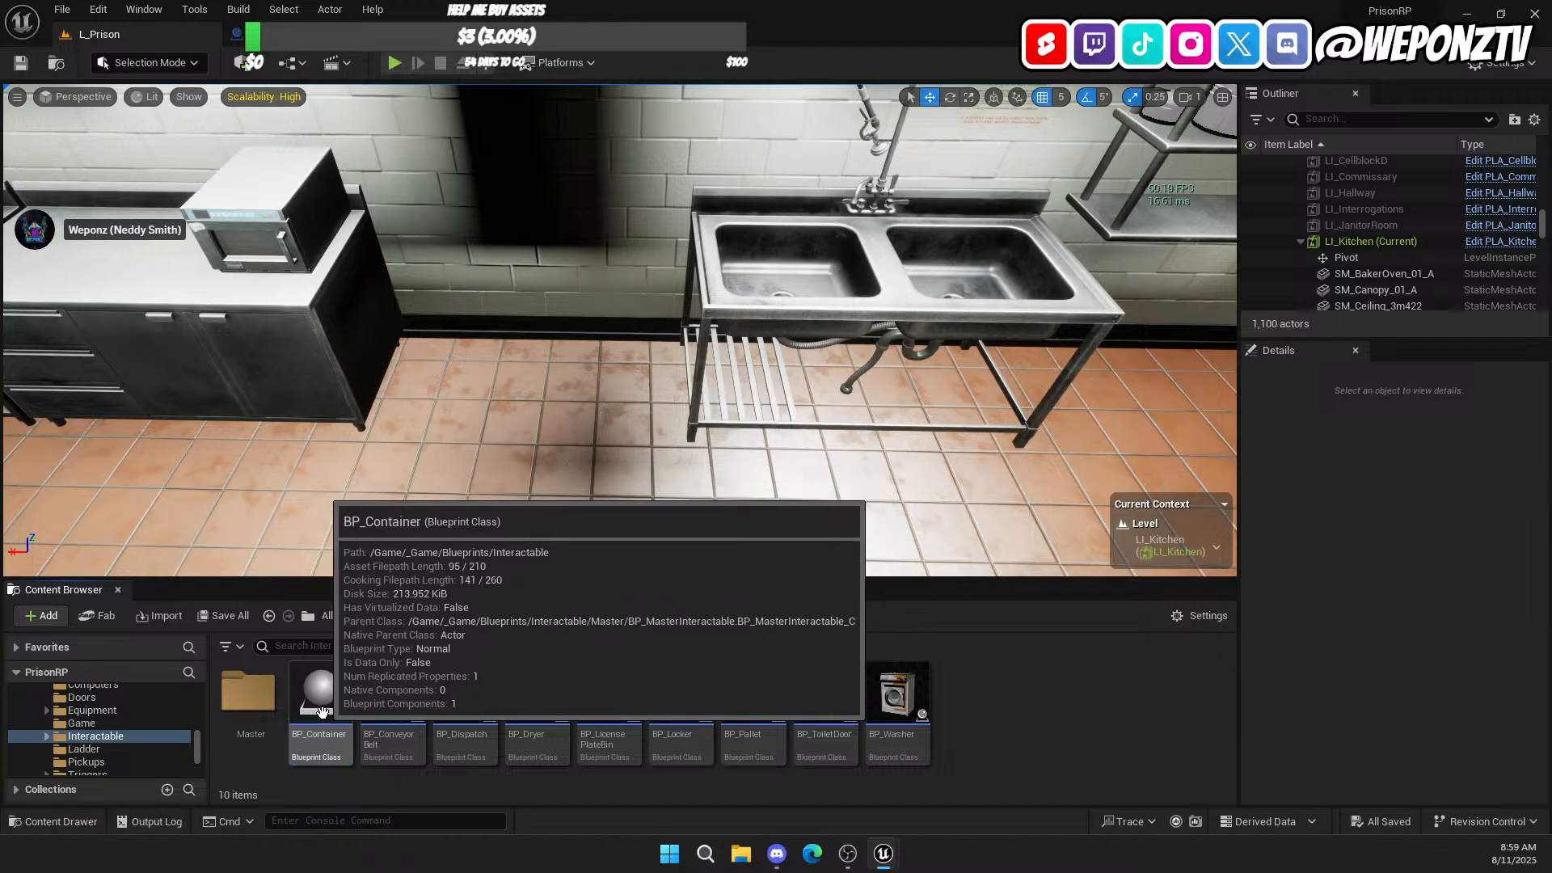
# Step: Place a BP_Container actor in the gap beside the sink and set its Container Mesh to SM_Fridge
pyautogui.moveTo(350, 680); pyautogui.dragTo(523, 413)
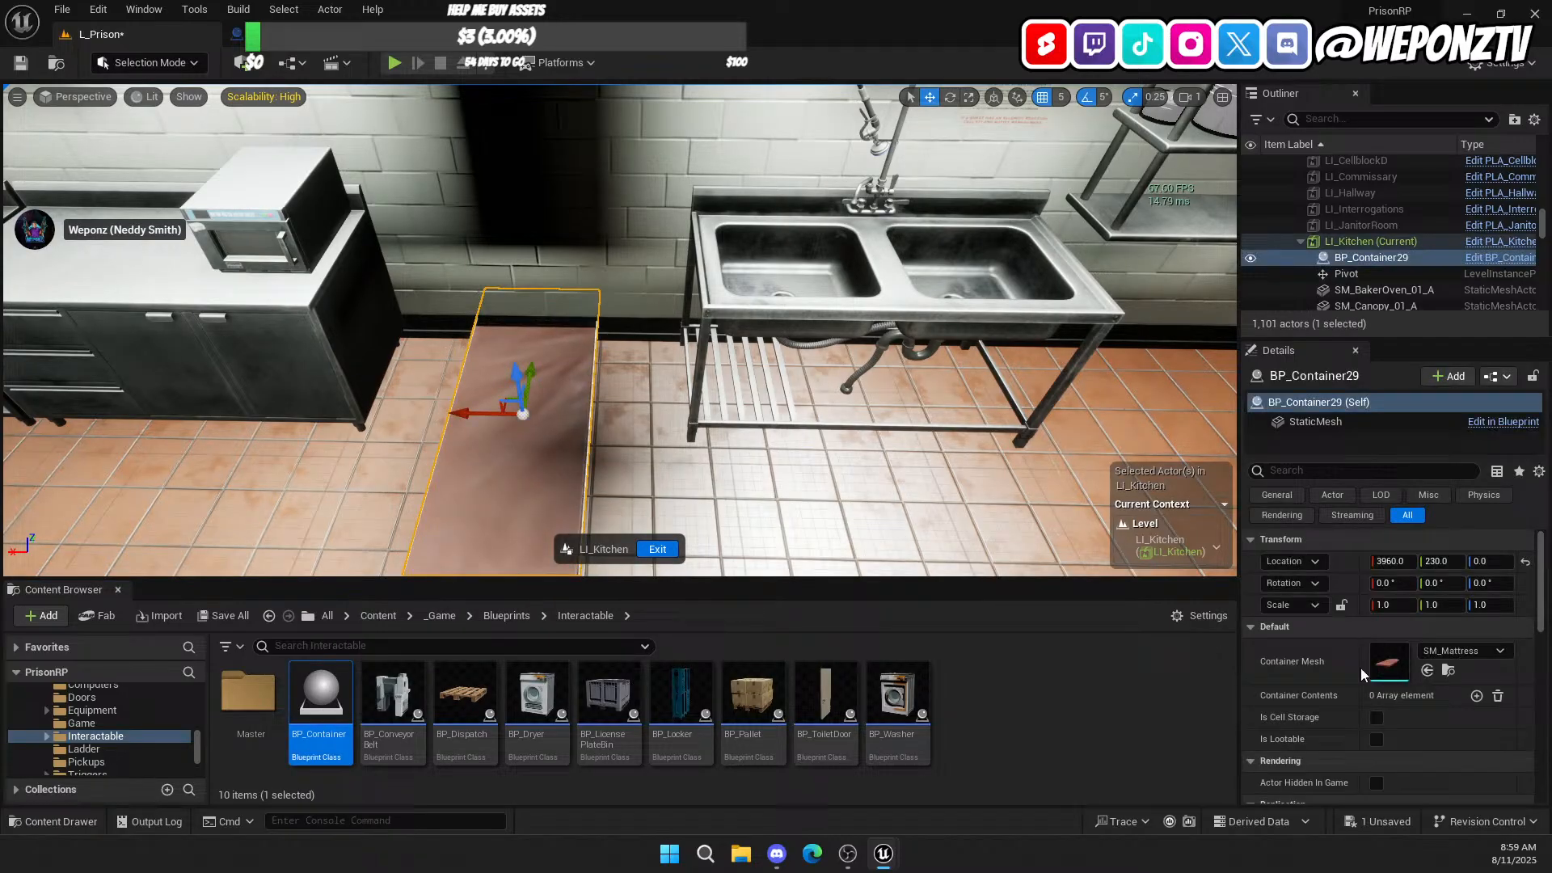
pyautogui.click(1430, 652)
pyautogui.write('fridg')
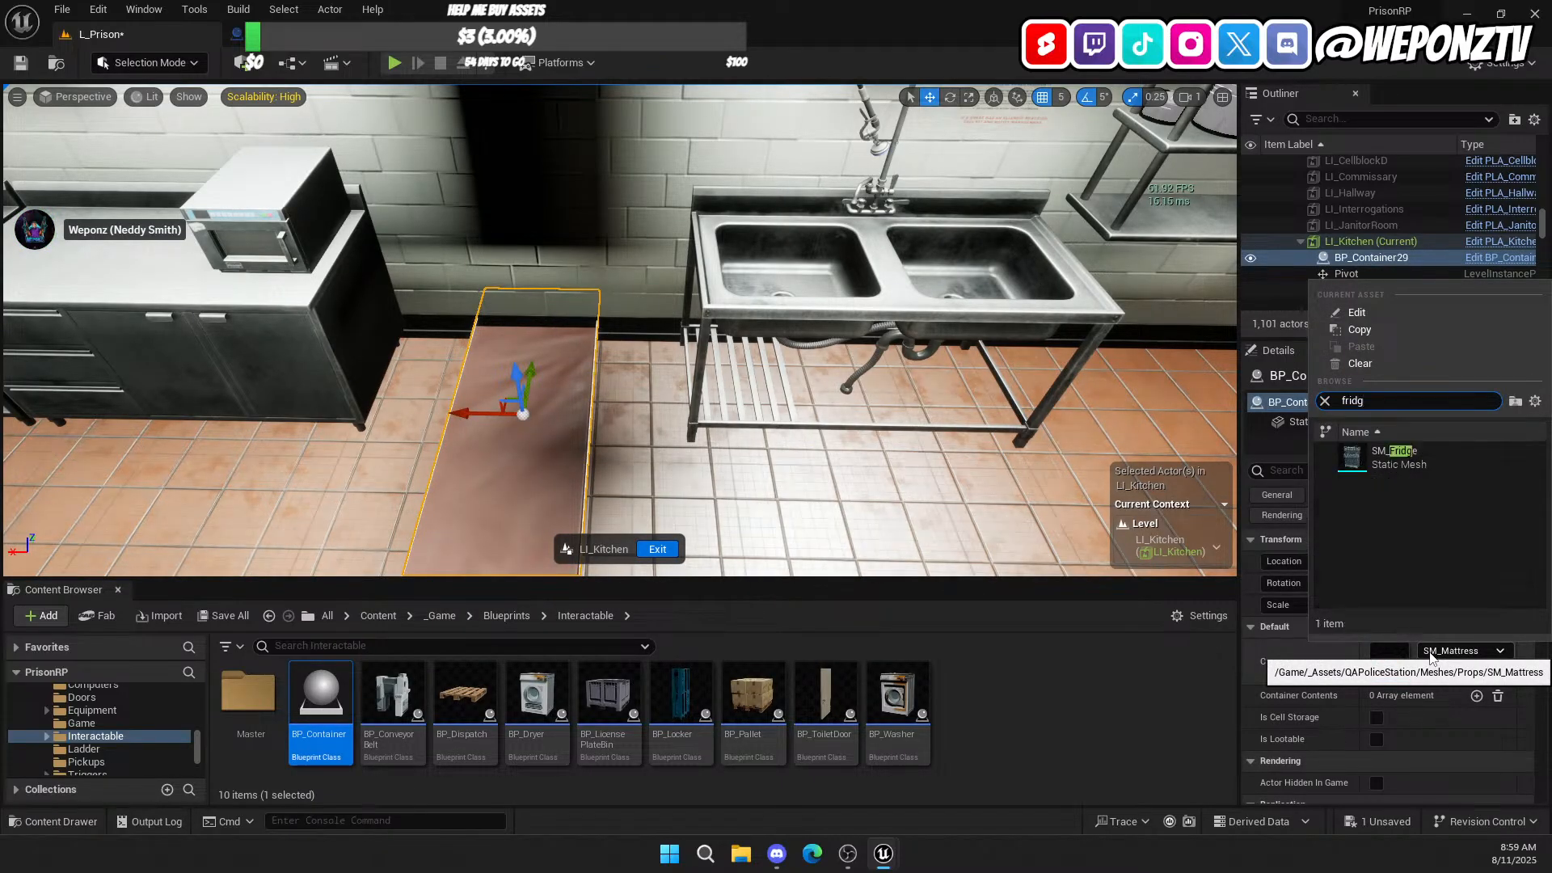
pyautogui.click(1406, 457)
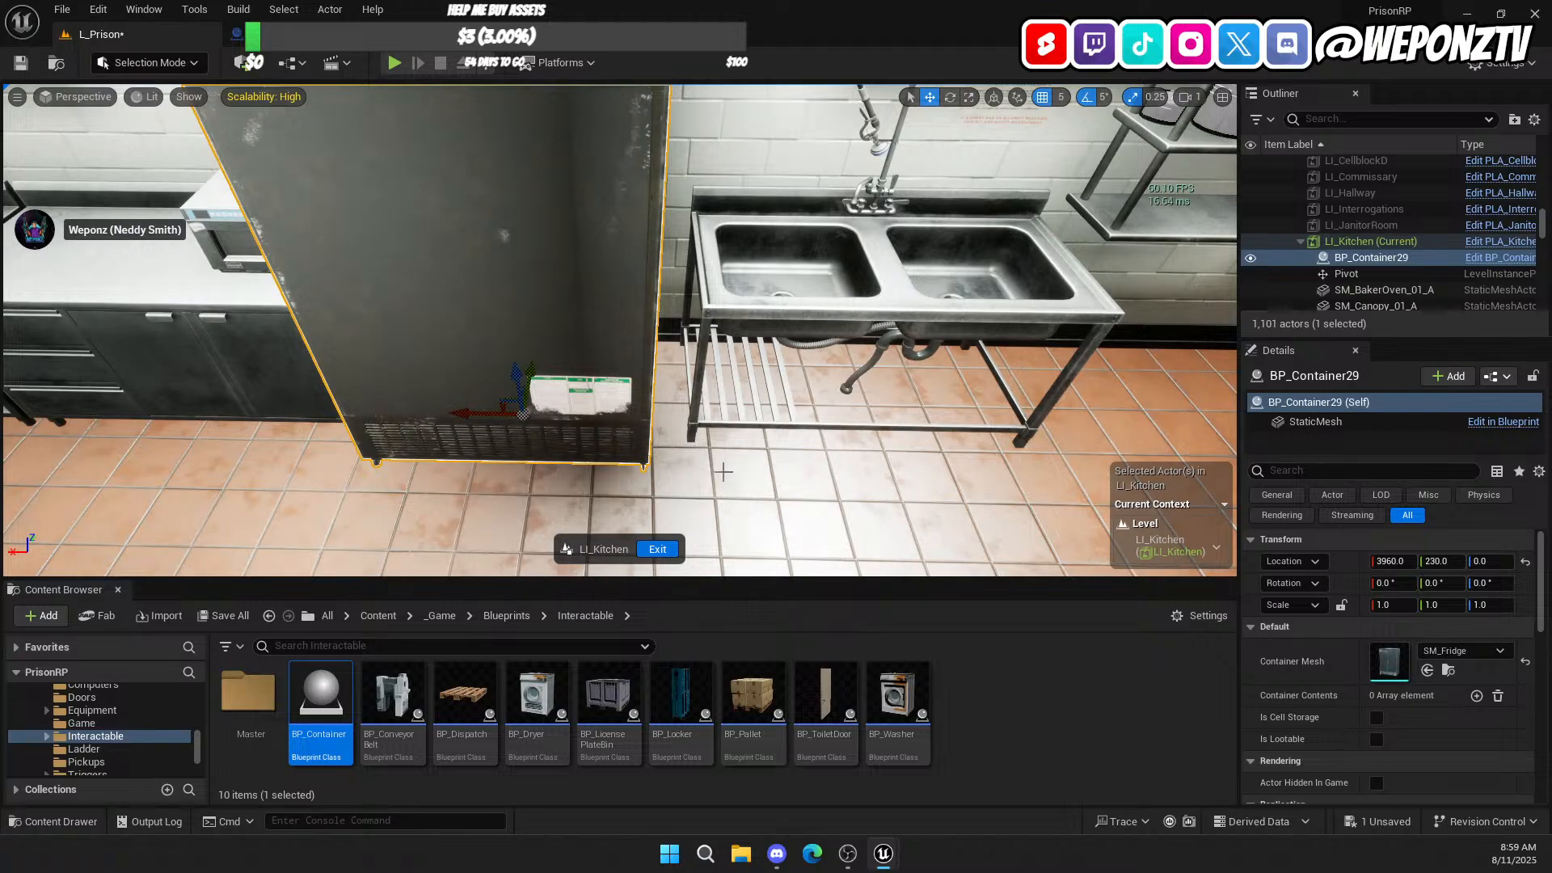
# Step: Set the new fridge container's Z rotation to 180° and its location to 3958, 243, 0
pyautogui.click(1483, 582)
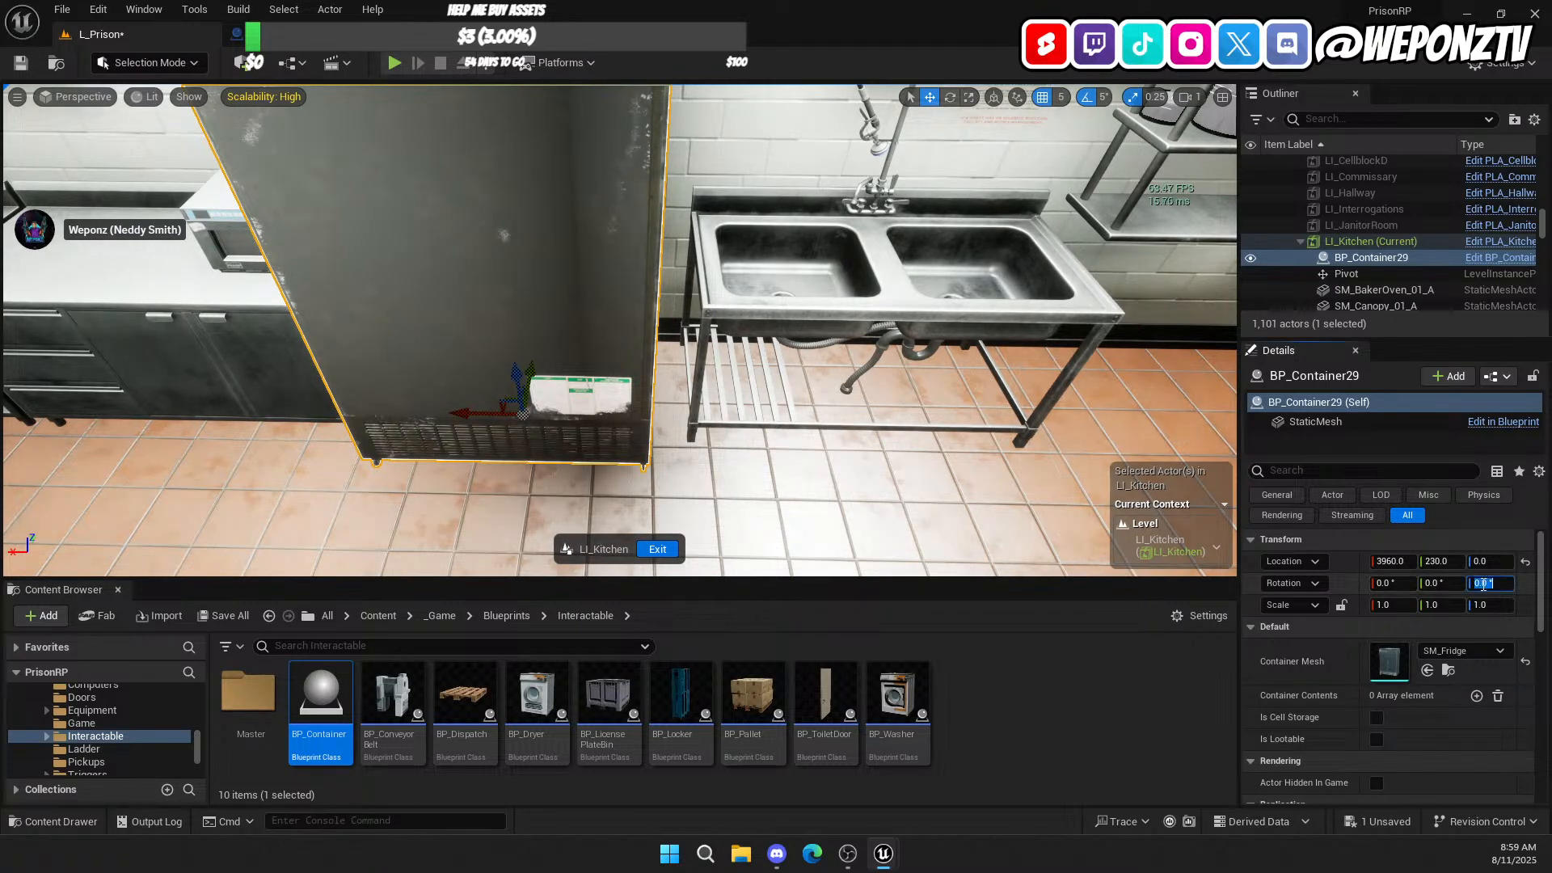
pyautogui.write('180')
pyautogui.press('Return')
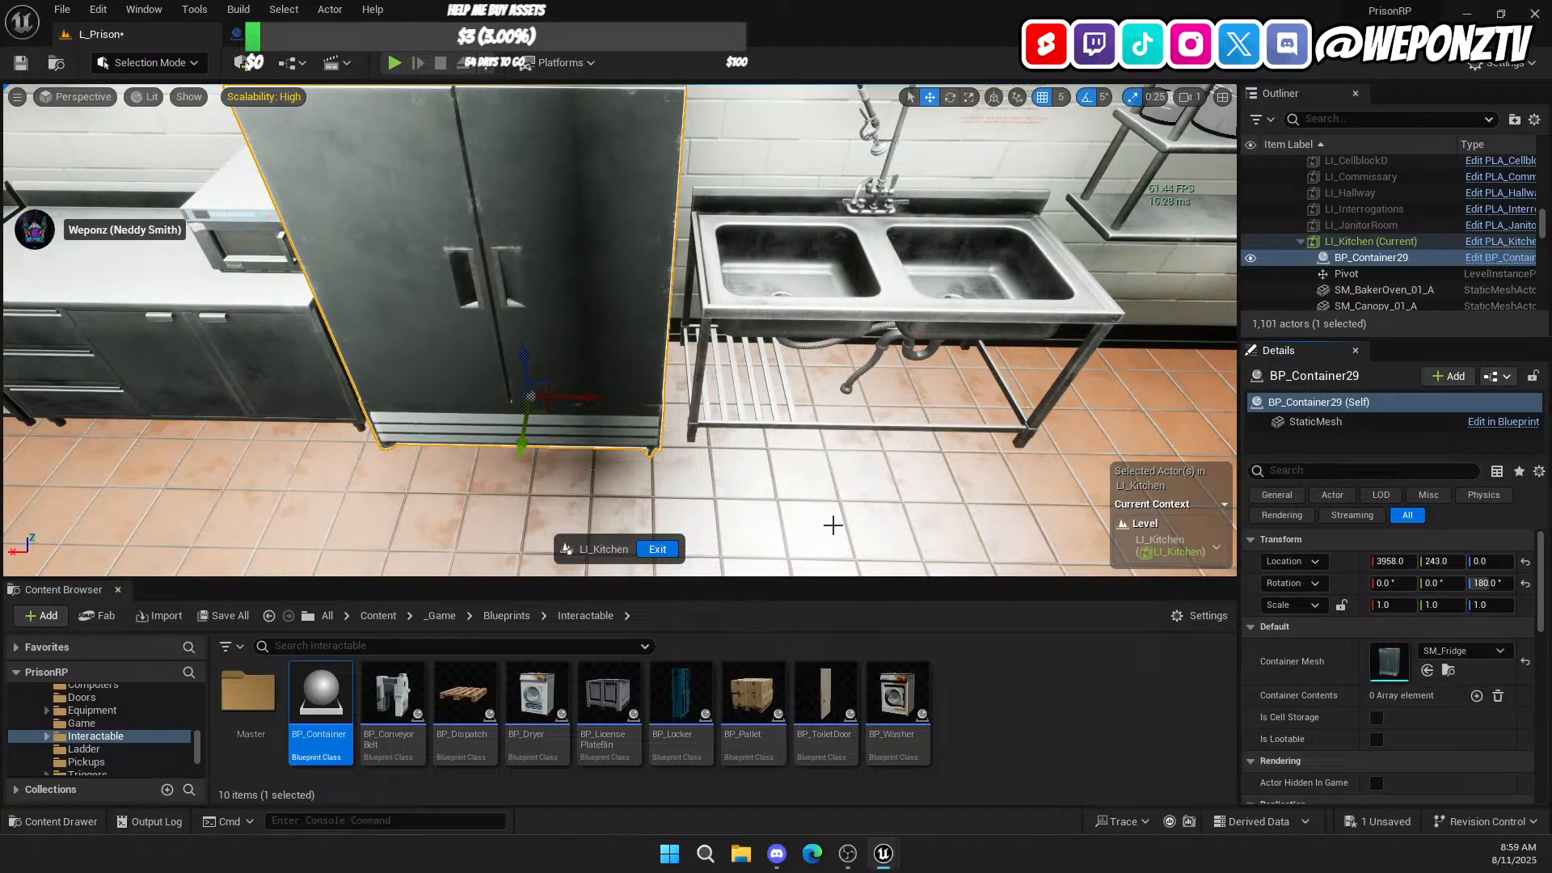
# Step: Save the kitchen changes and exit the LI_Kitchen level instance
pyautogui.moveTo(831, 523); pyautogui.dragTo(571, 449, button='right')
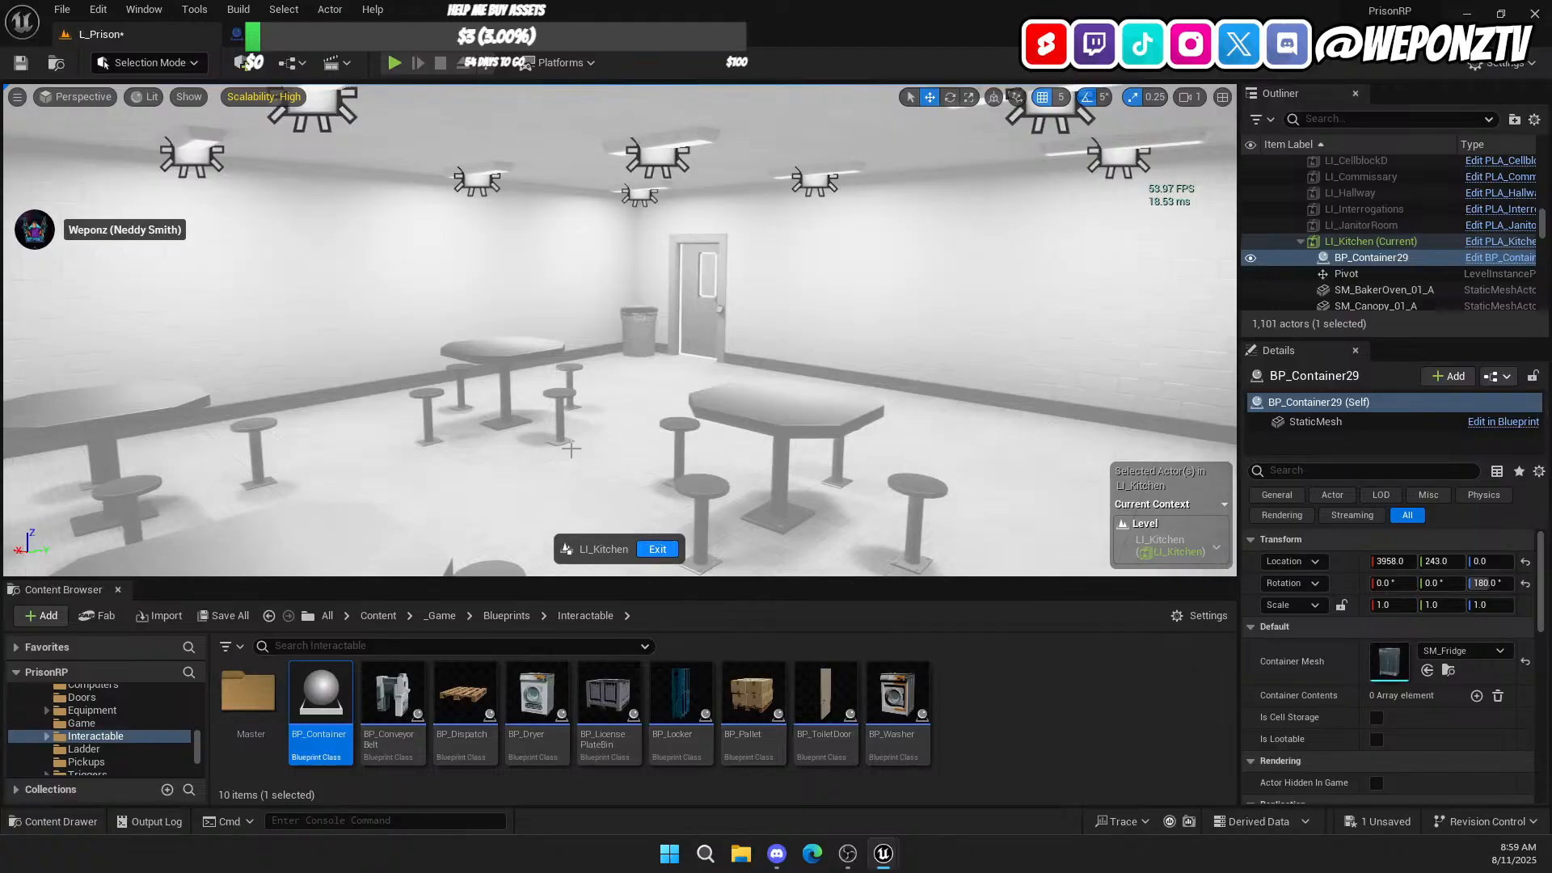
pyautogui.hotkey('ctrl', 's')
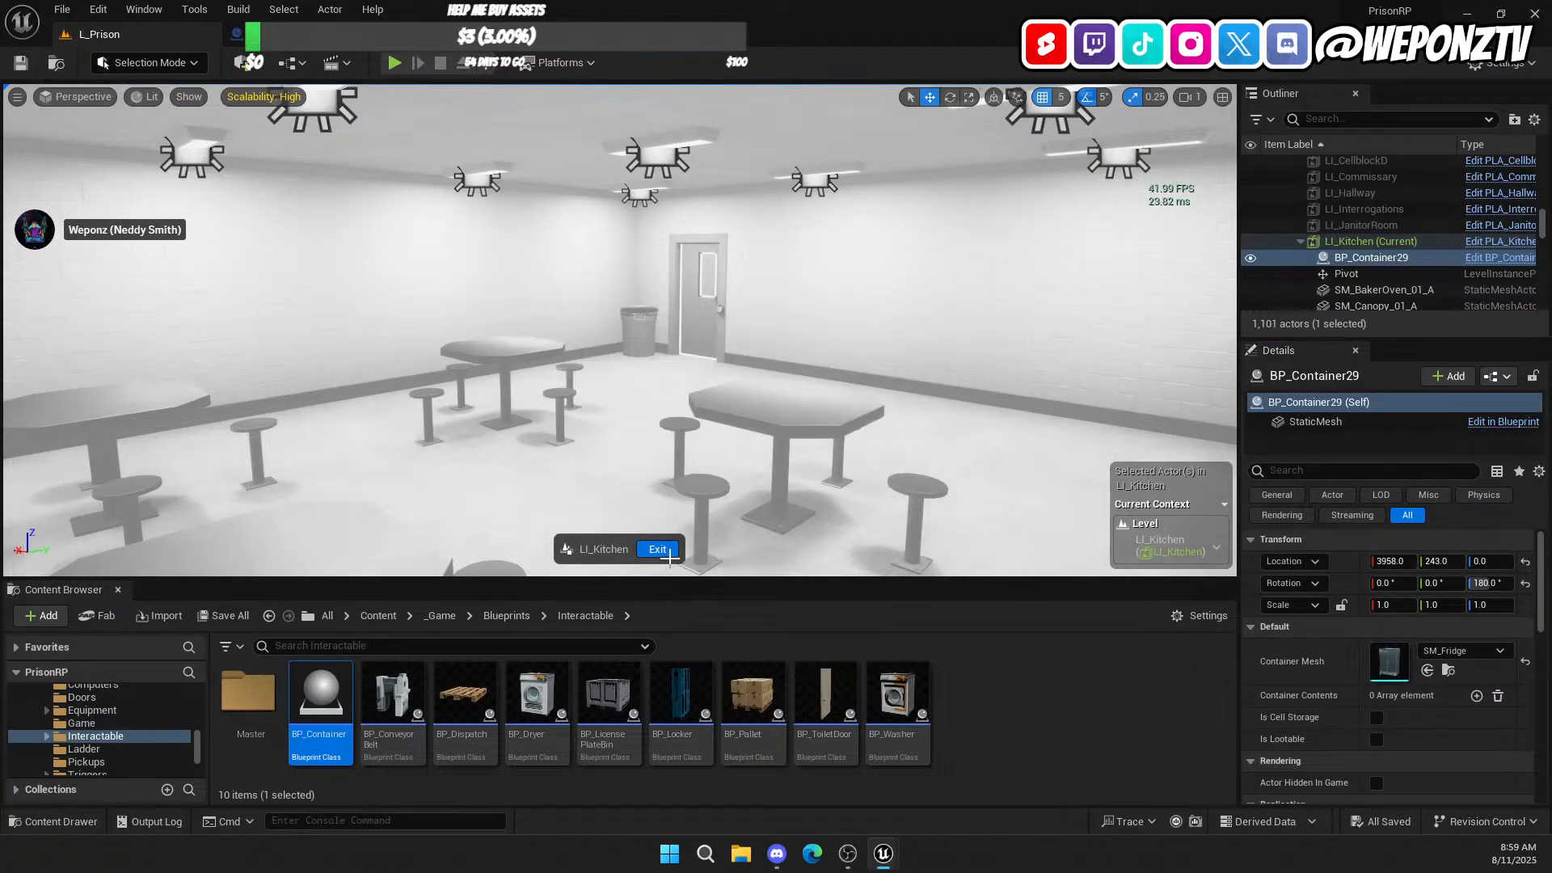
pyautogui.click(657, 550)
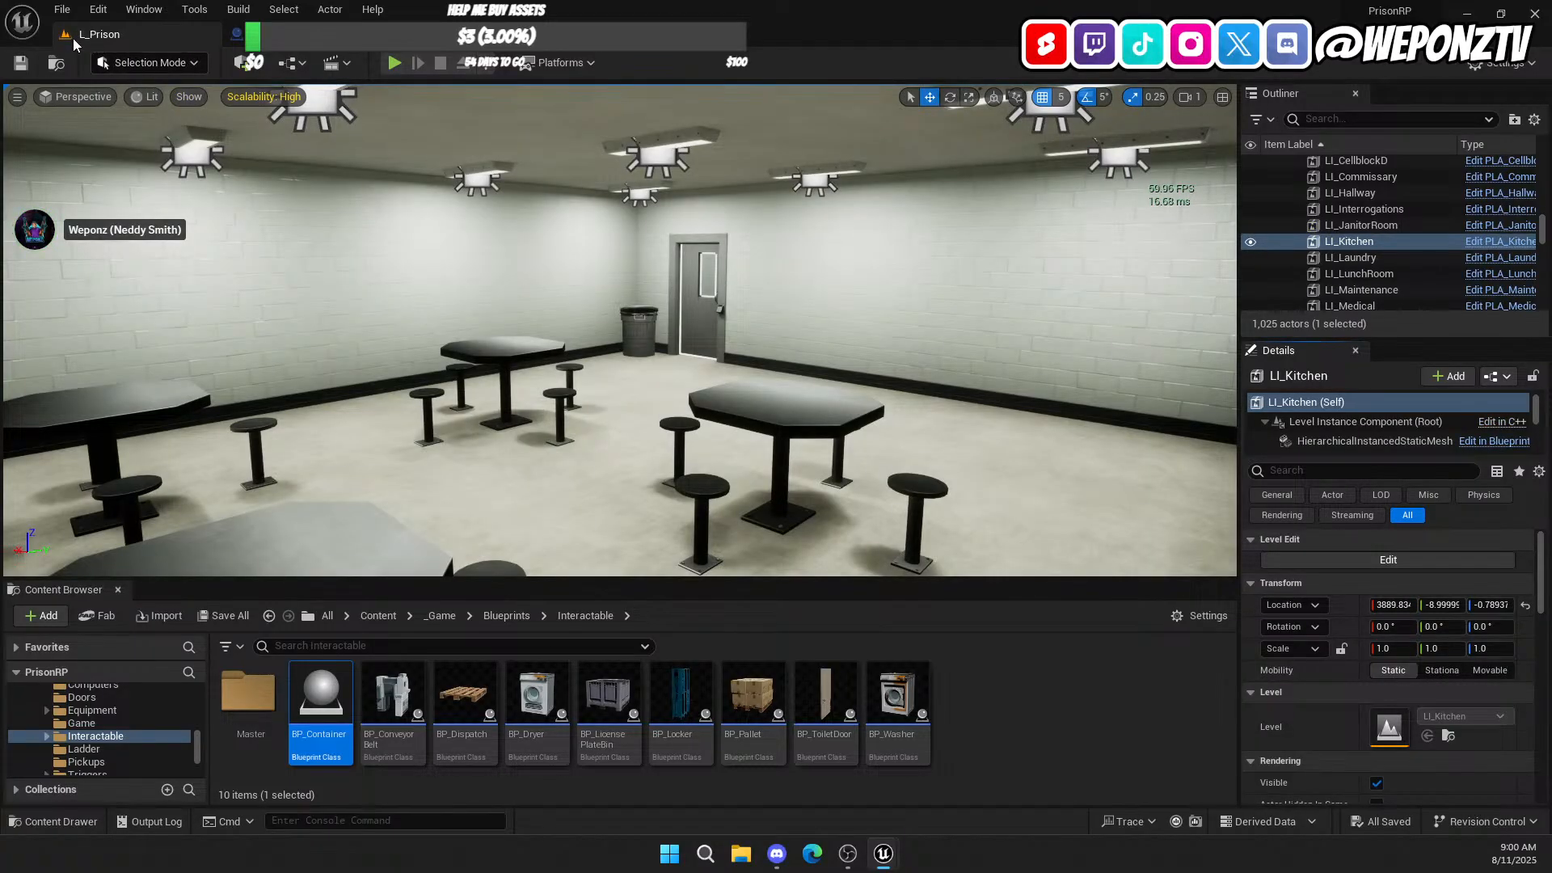
# Step: Close the open asset editors, including the SM_Fridge mesh, and return to the prison level
pyautogui.click(62, 10)
pyautogui.click(121, 222)
pyautogui.click(331, 35)
pyautogui.click(462, 37)
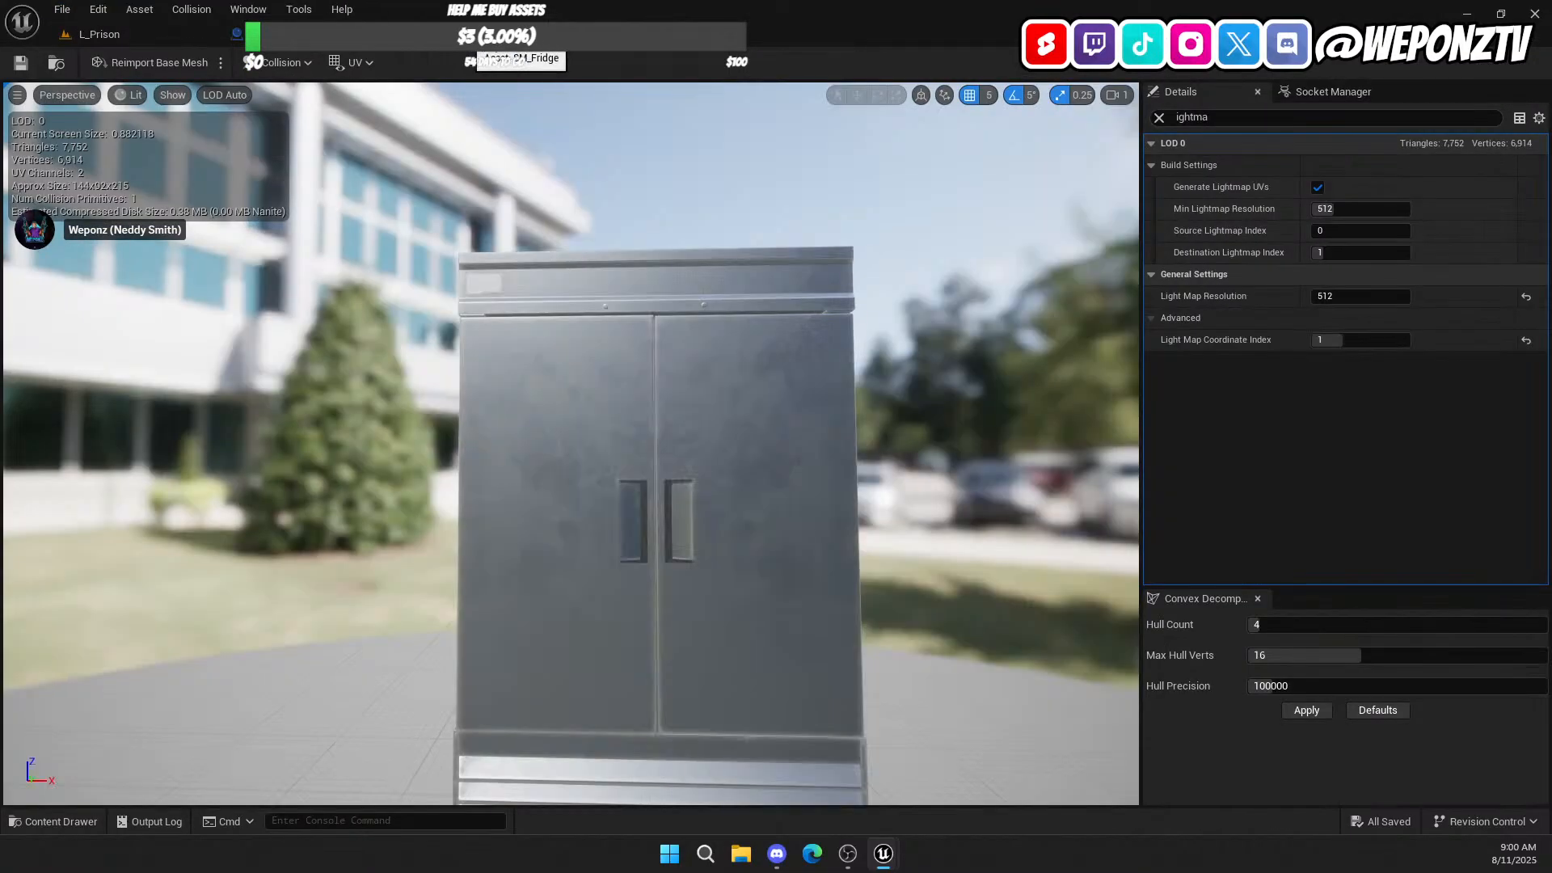
pyautogui.click(544, 37)
pyautogui.click(384, 42)
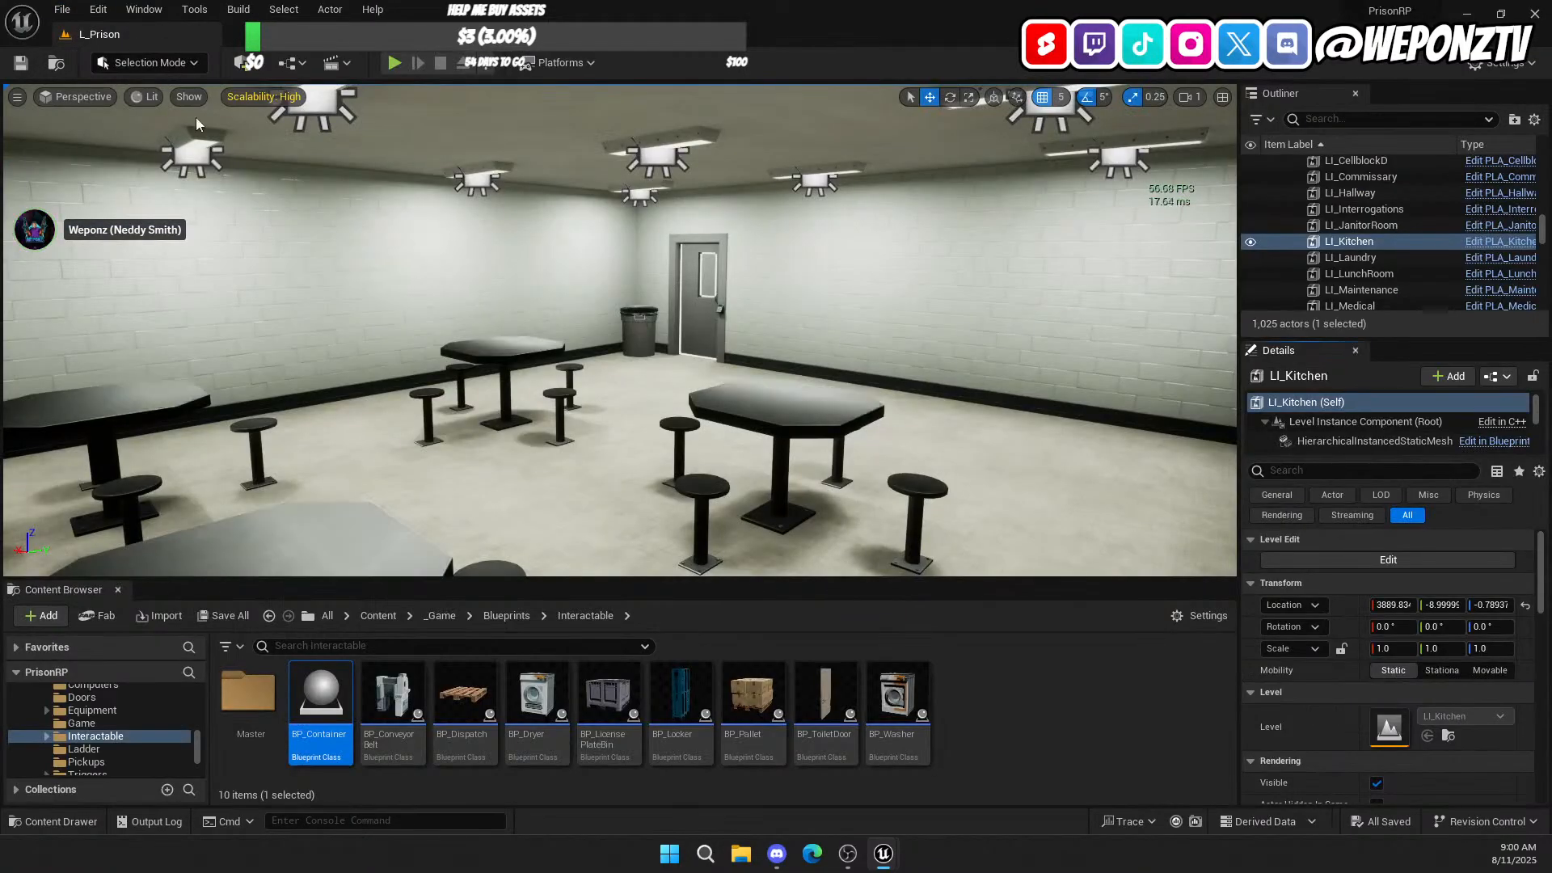
# Step: Play-test the prison level briefly and stop the session
pyautogui.moveTo(559, 409); pyautogui.dragTo(630, 409, button='right')
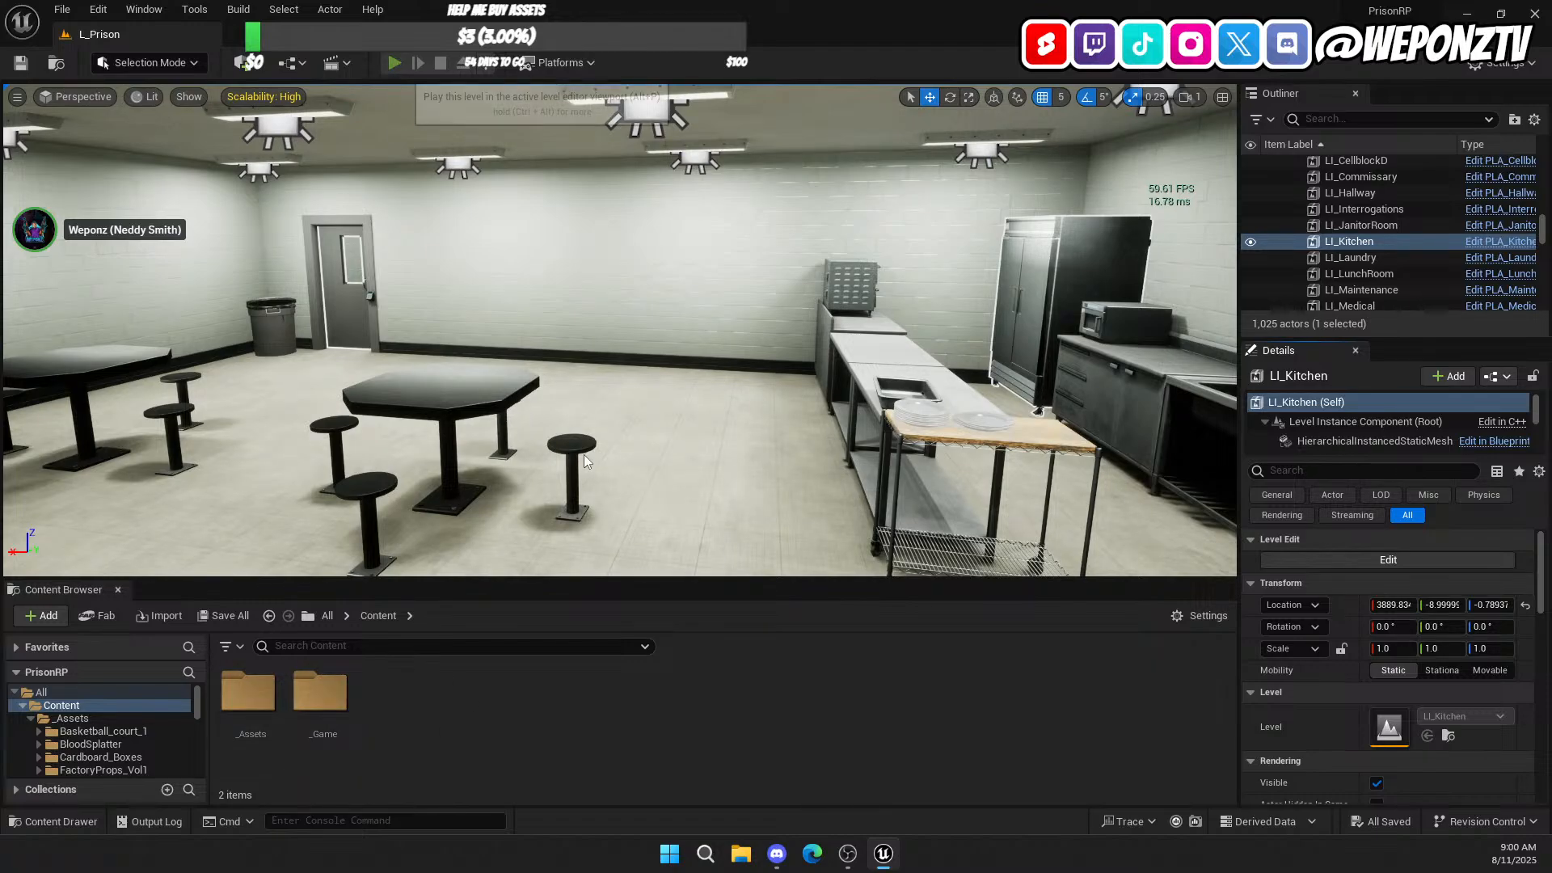
pyautogui.hotkey('alt', 'p')
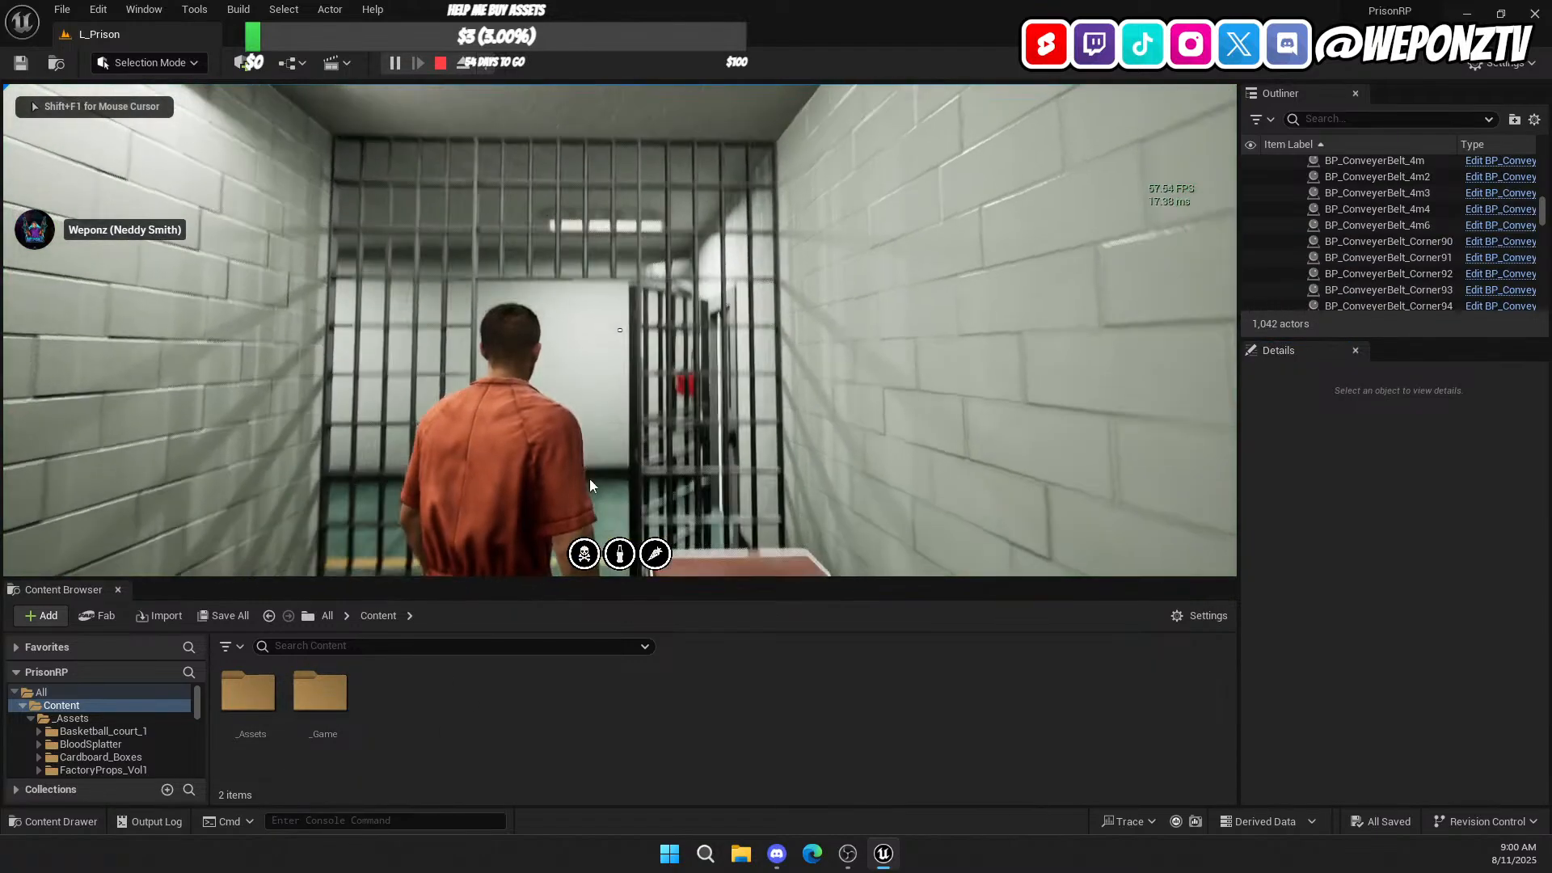
pyautogui.press('Escape')
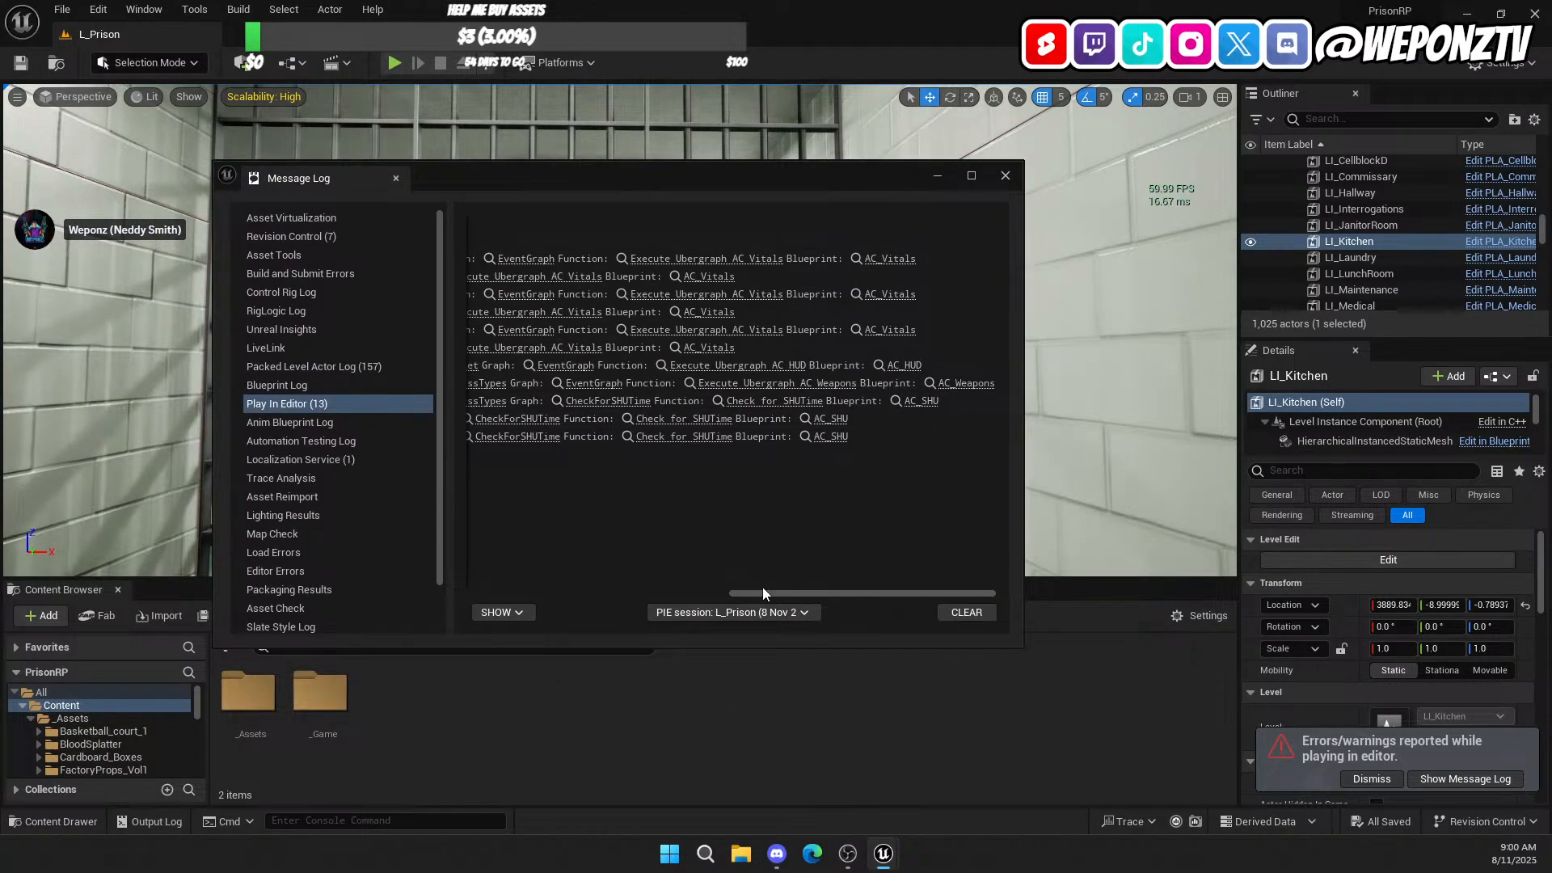
# Step: Open the AC_Vitals blueprint from the Play In Editor errors and close the message log
pyautogui.moveTo(763, 589); pyautogui.dragTo(884, 342)
pyautogui.click(887, 259)
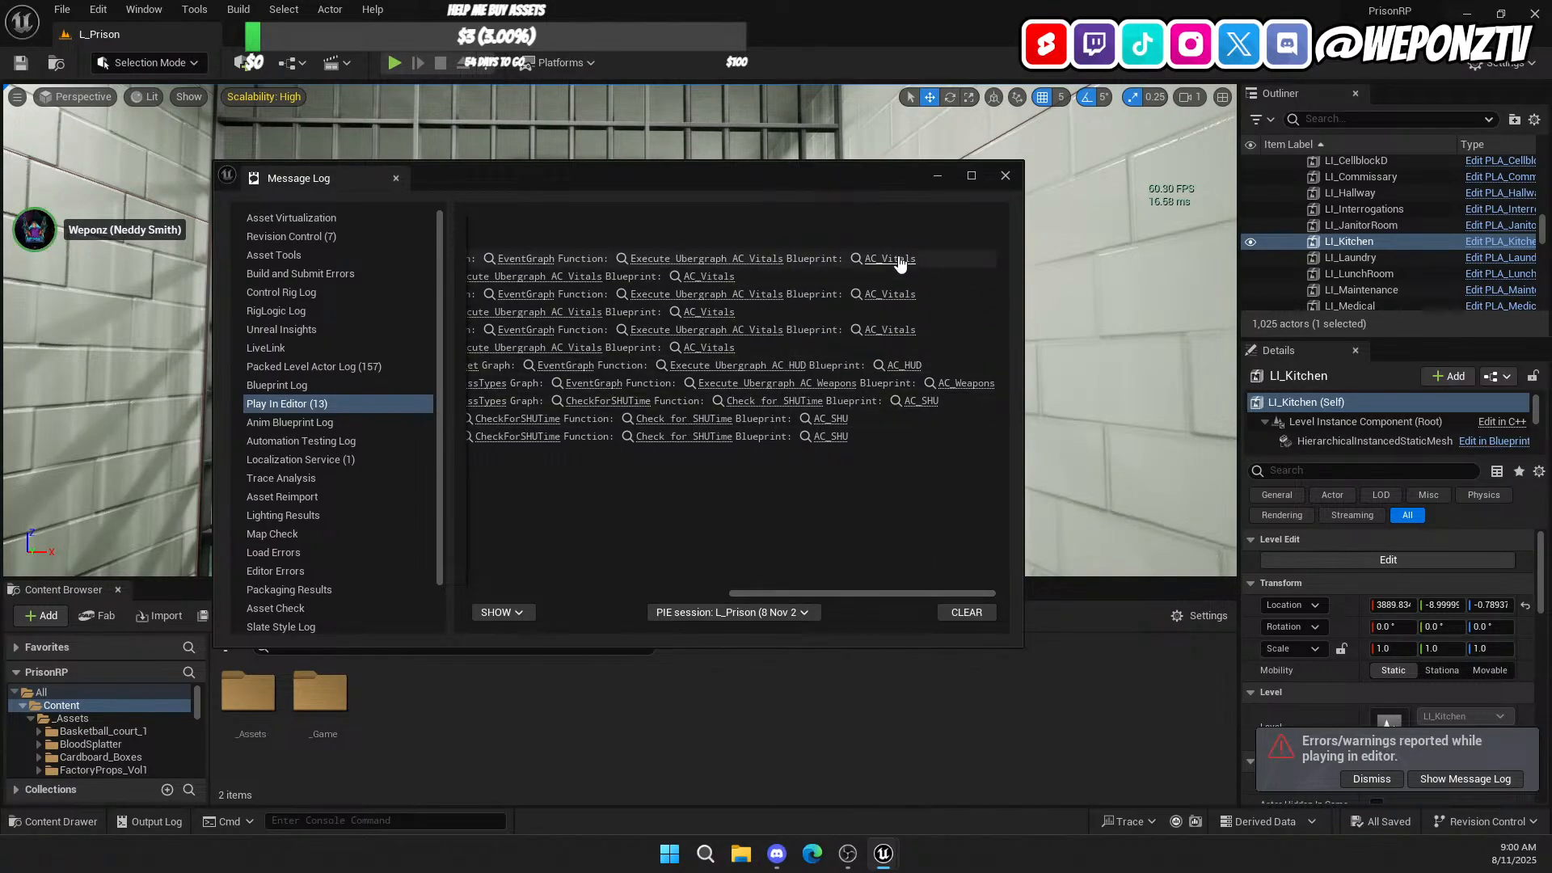
pyautogui.click(1004, 176)
# Step: Examine the AC_Vitals event graph from Event Begin Play to the SRV_DecreasePlayerVitals event, and return to the prison level
pyautogui.moveTo(740, 404); pyautogui.dragTo(537, 494, button='right')
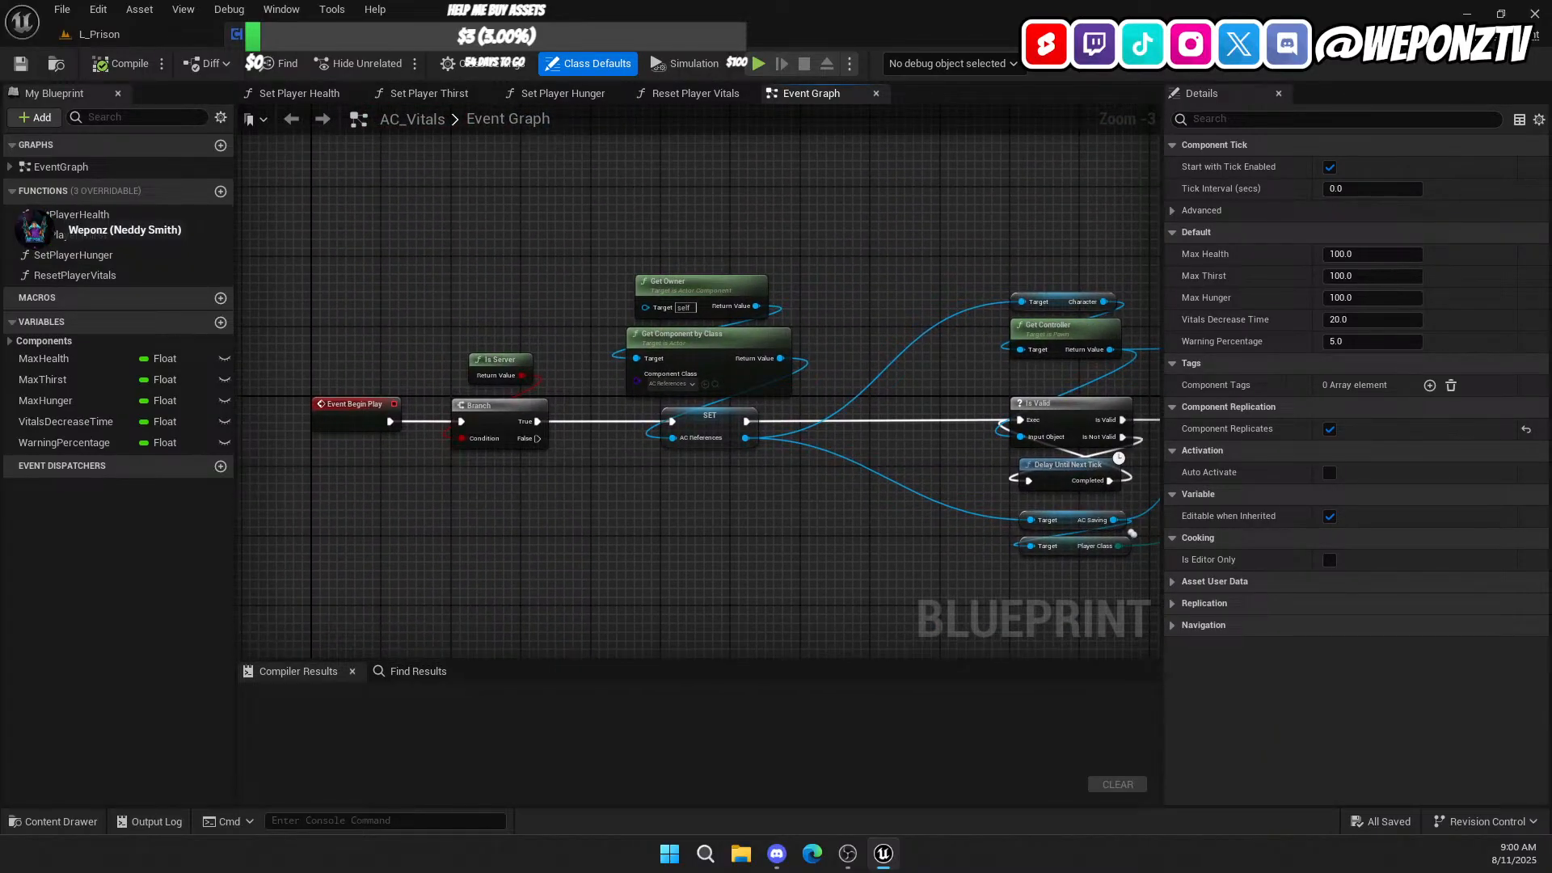
pyautogui.moveTo(1131, 392); pyautogui.dragTo(641, 246, button='right')
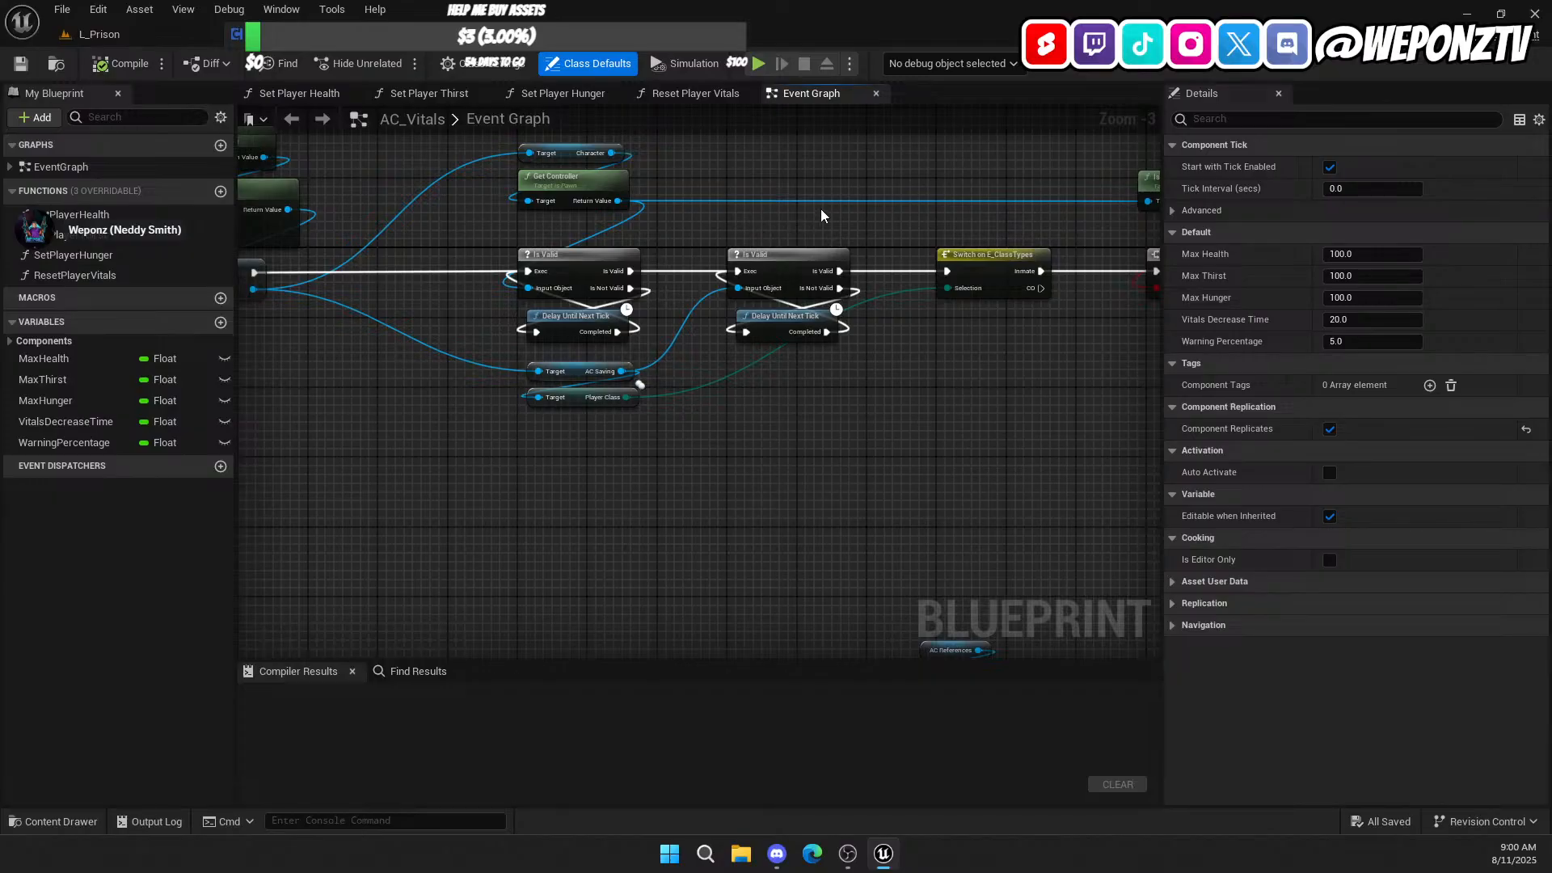
pyautogui.moveTo(822, 212); pyautogui.dragTo(1137, 0, button='right')
pyautogui.moveTo(867, 114); pyautogui.dragTo(1161, 106, button='right')
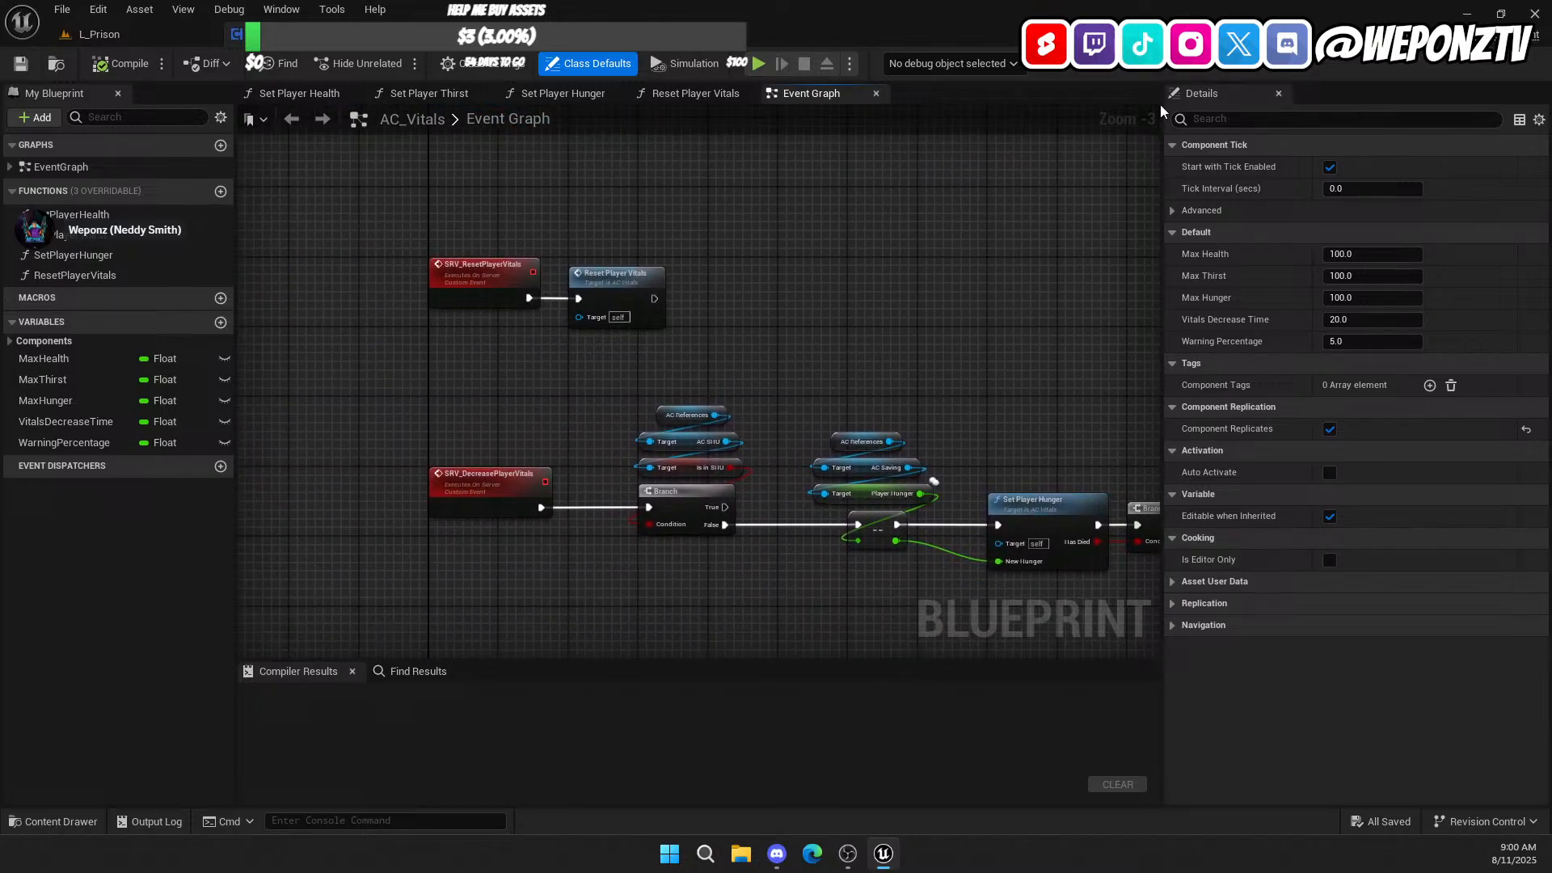
pyautogui.click(889, 843)
pyautogui.hotkey('alt', 'Tab')
pyautogui.click(378, 34)
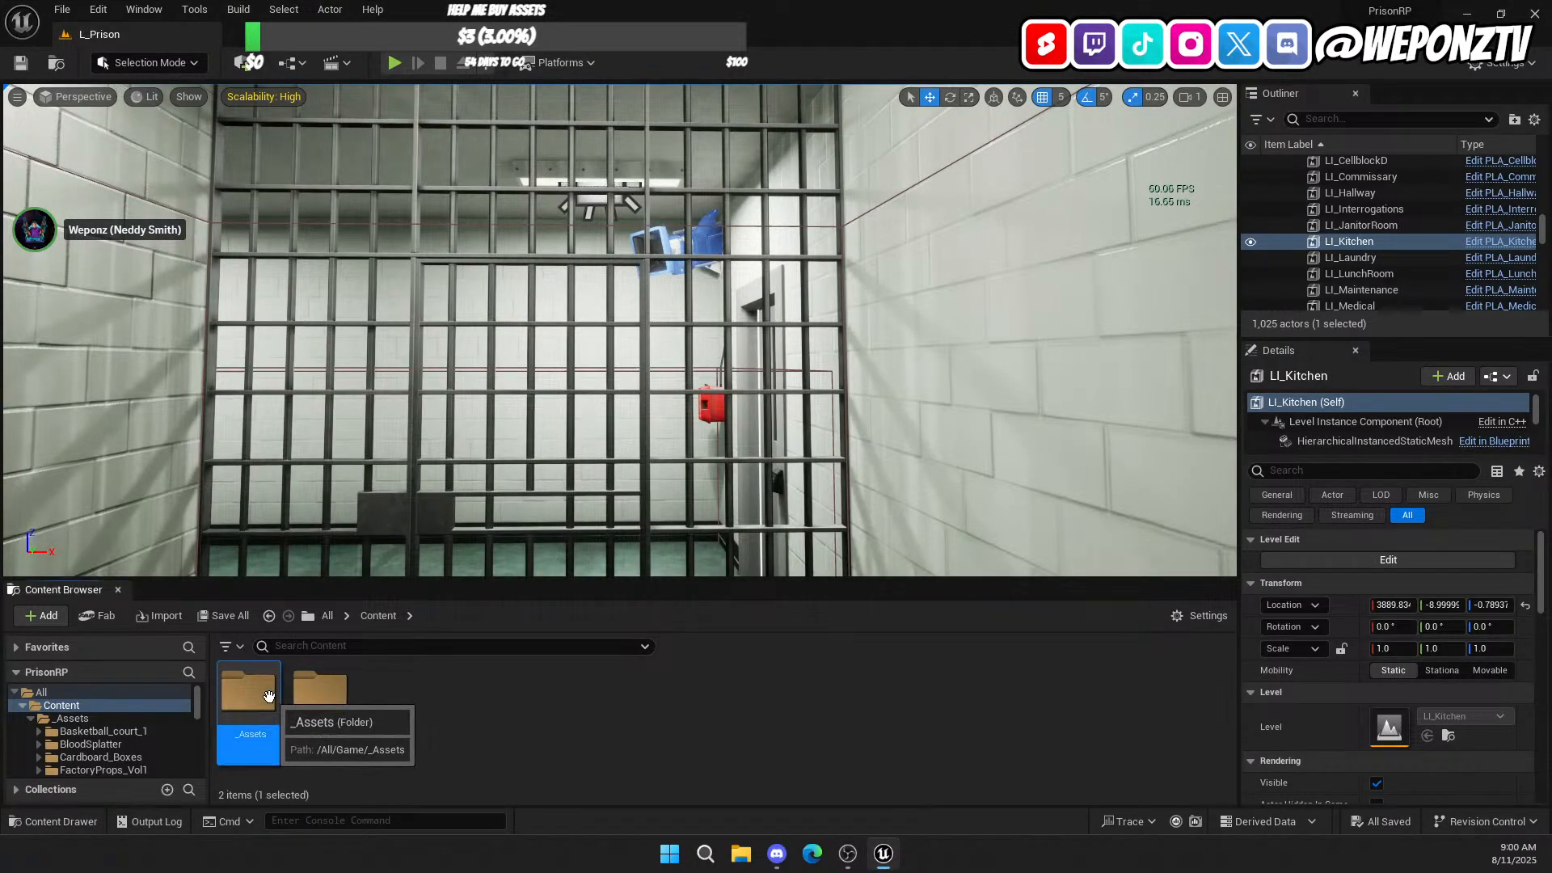
# Step: Browse the project content to the _Game/Animations/_NEW folder
pyautogui.doubleClick(320, 691)
pyautogui.doubleClick(248, 695)
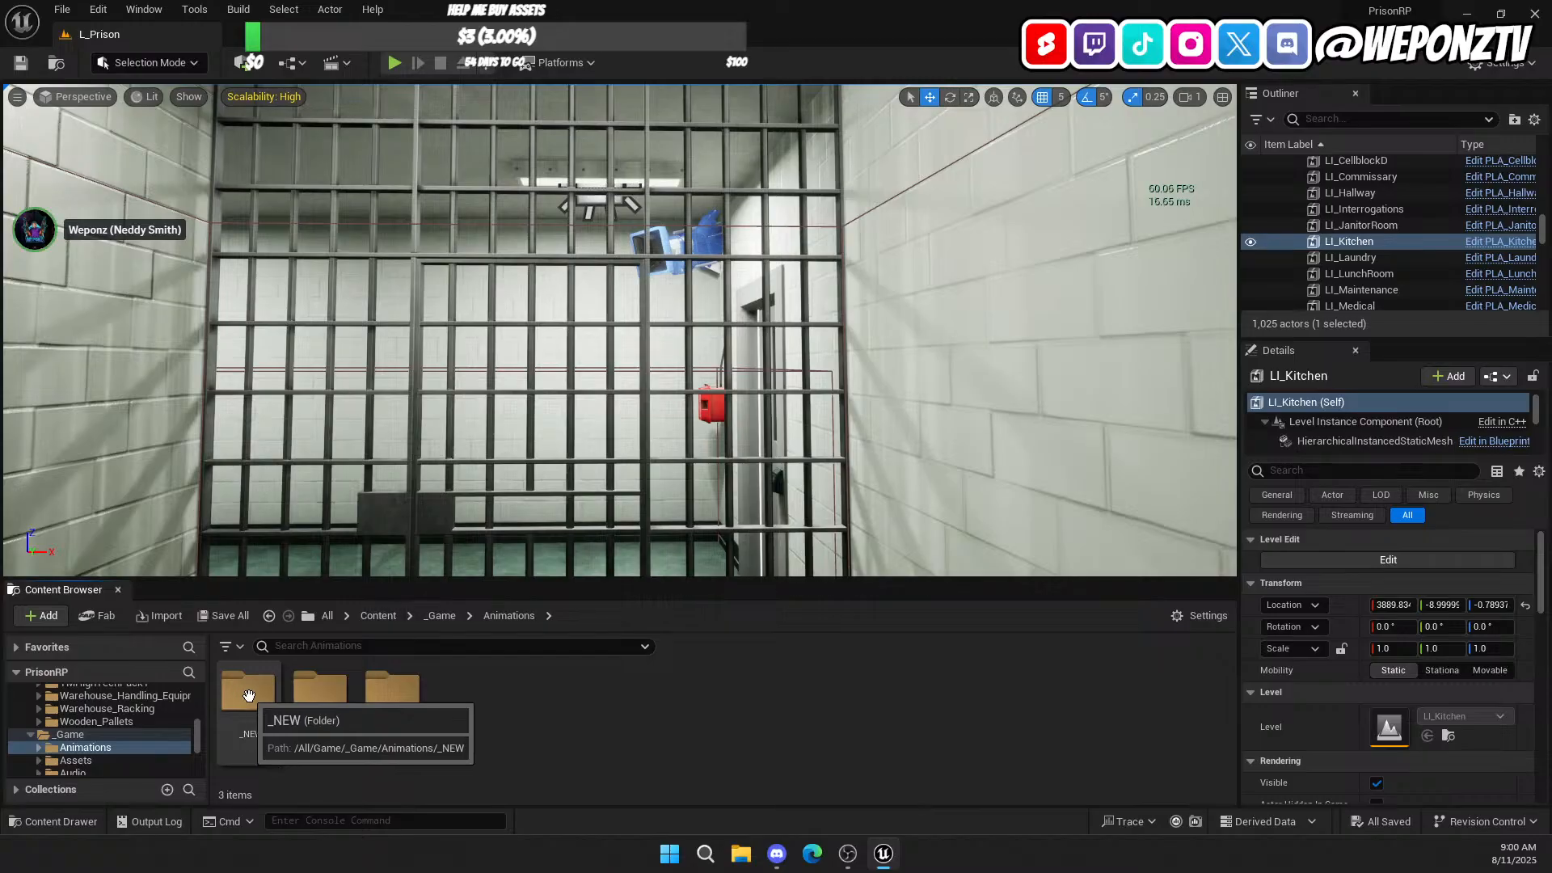
pyautogui.doubleClick(393, 694)
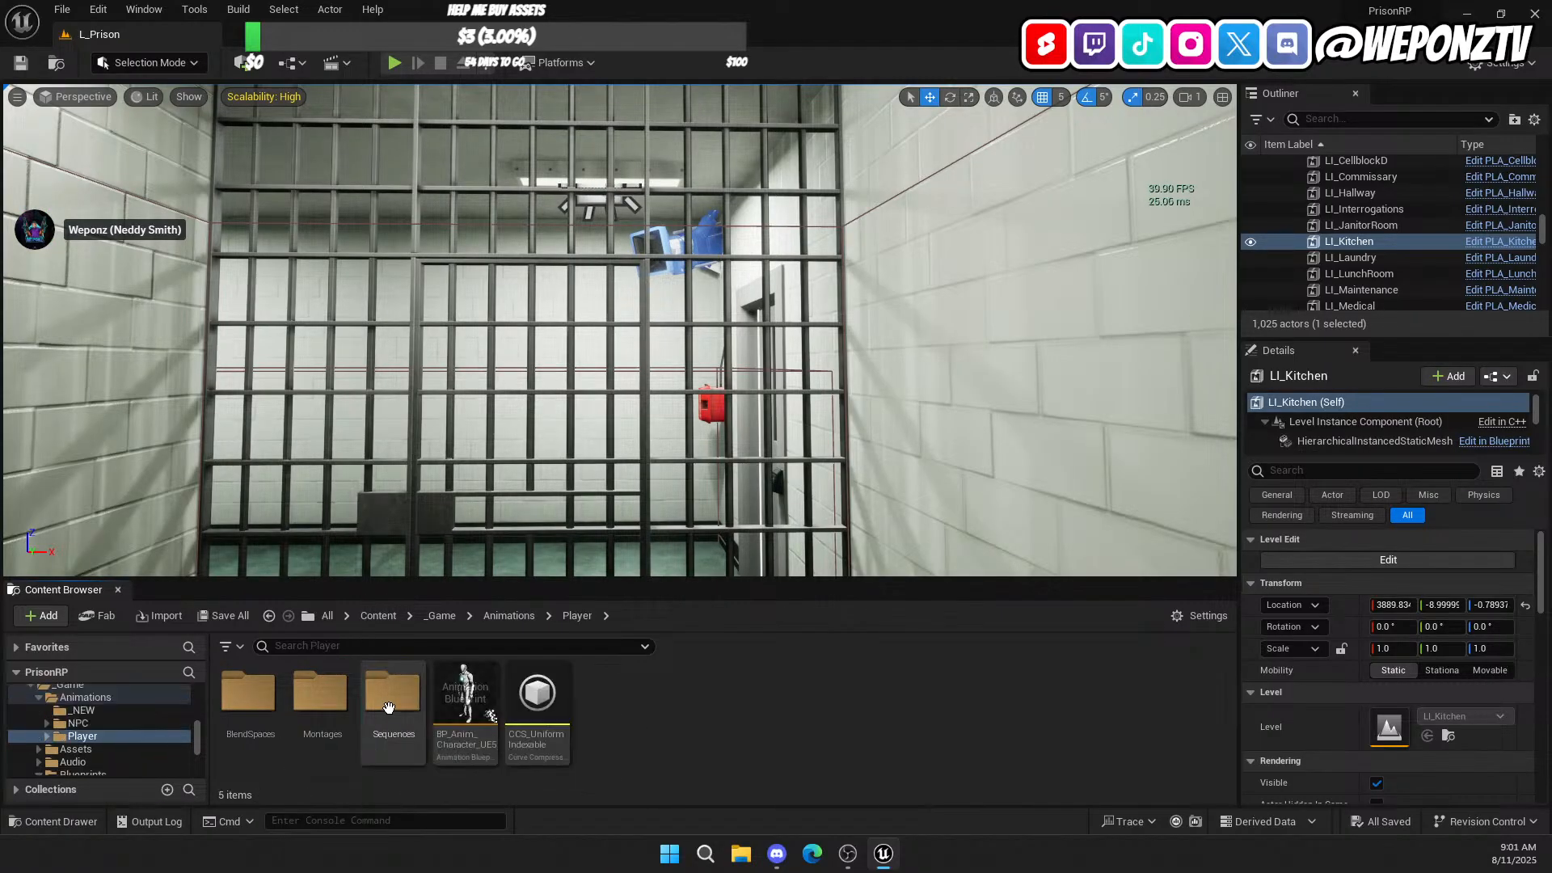
pyautogui.click(508, 616)
pyautogui.doubleClick(248, 693)
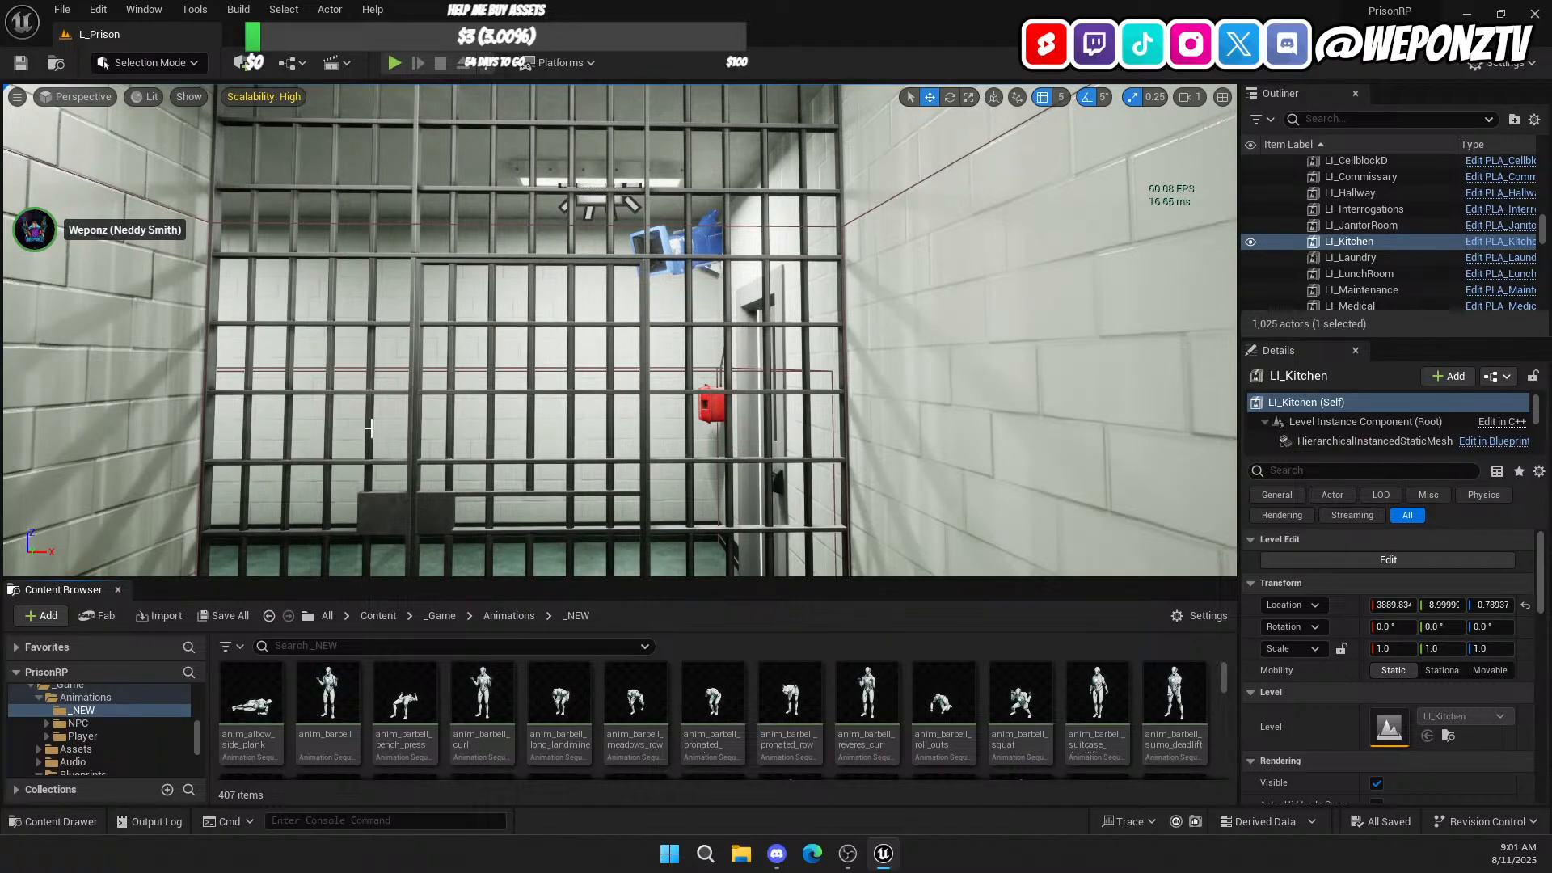
# Step: Enlarge the Content Browser to cover the viewport and filter the _NEW animations folder by "anim_"
pyautogui.moveTo(587, 570); pyautogui.dragTo(624, 222)
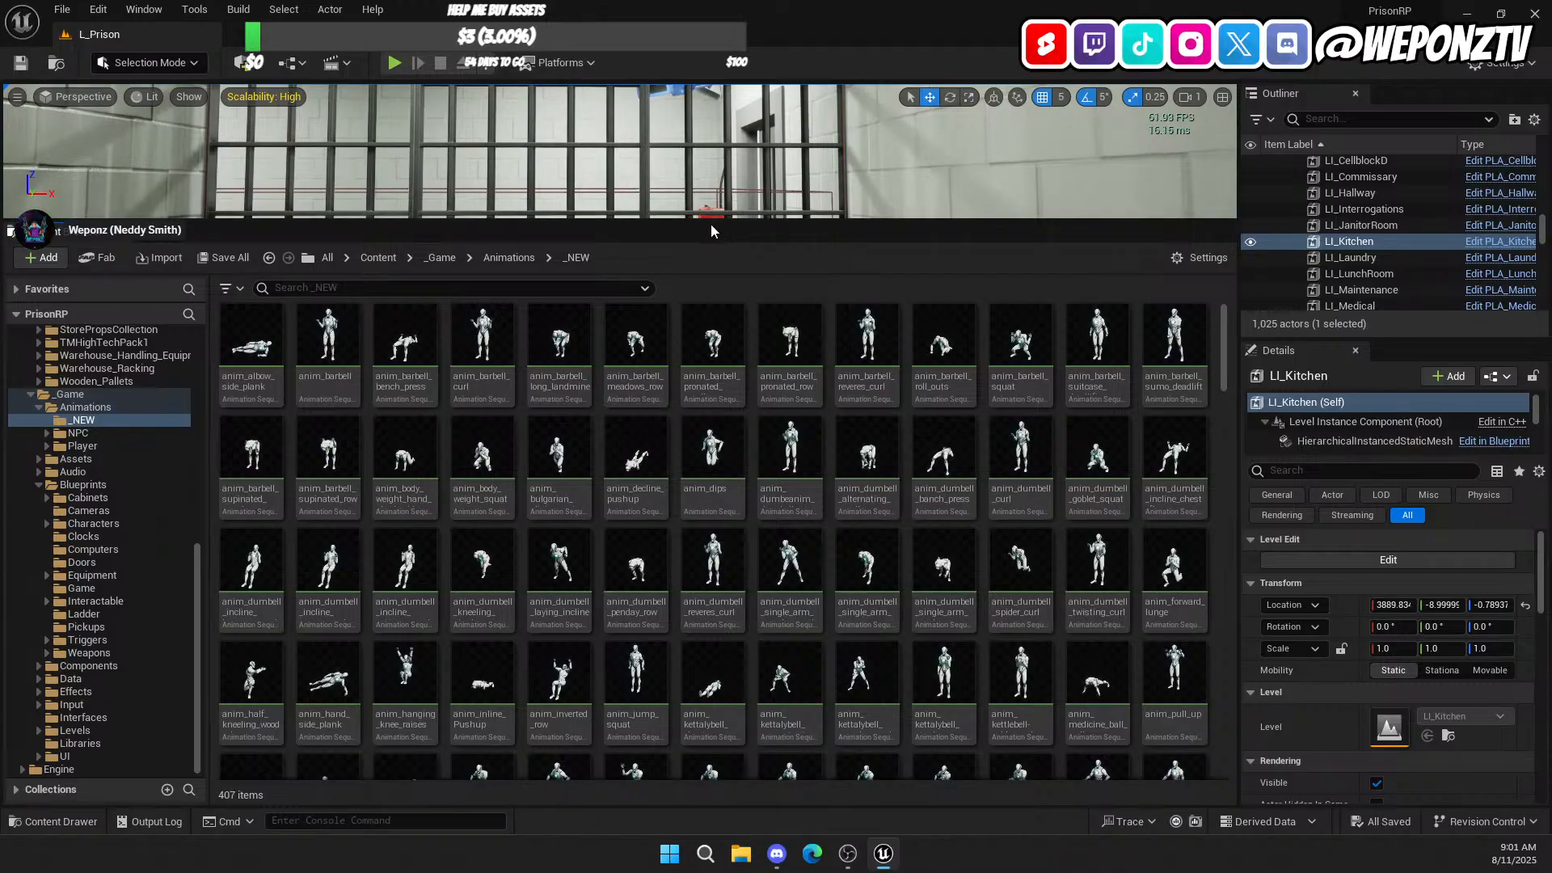
pyautogui.moveTo(712, 220); pyautogui.dragTo(725, 73)
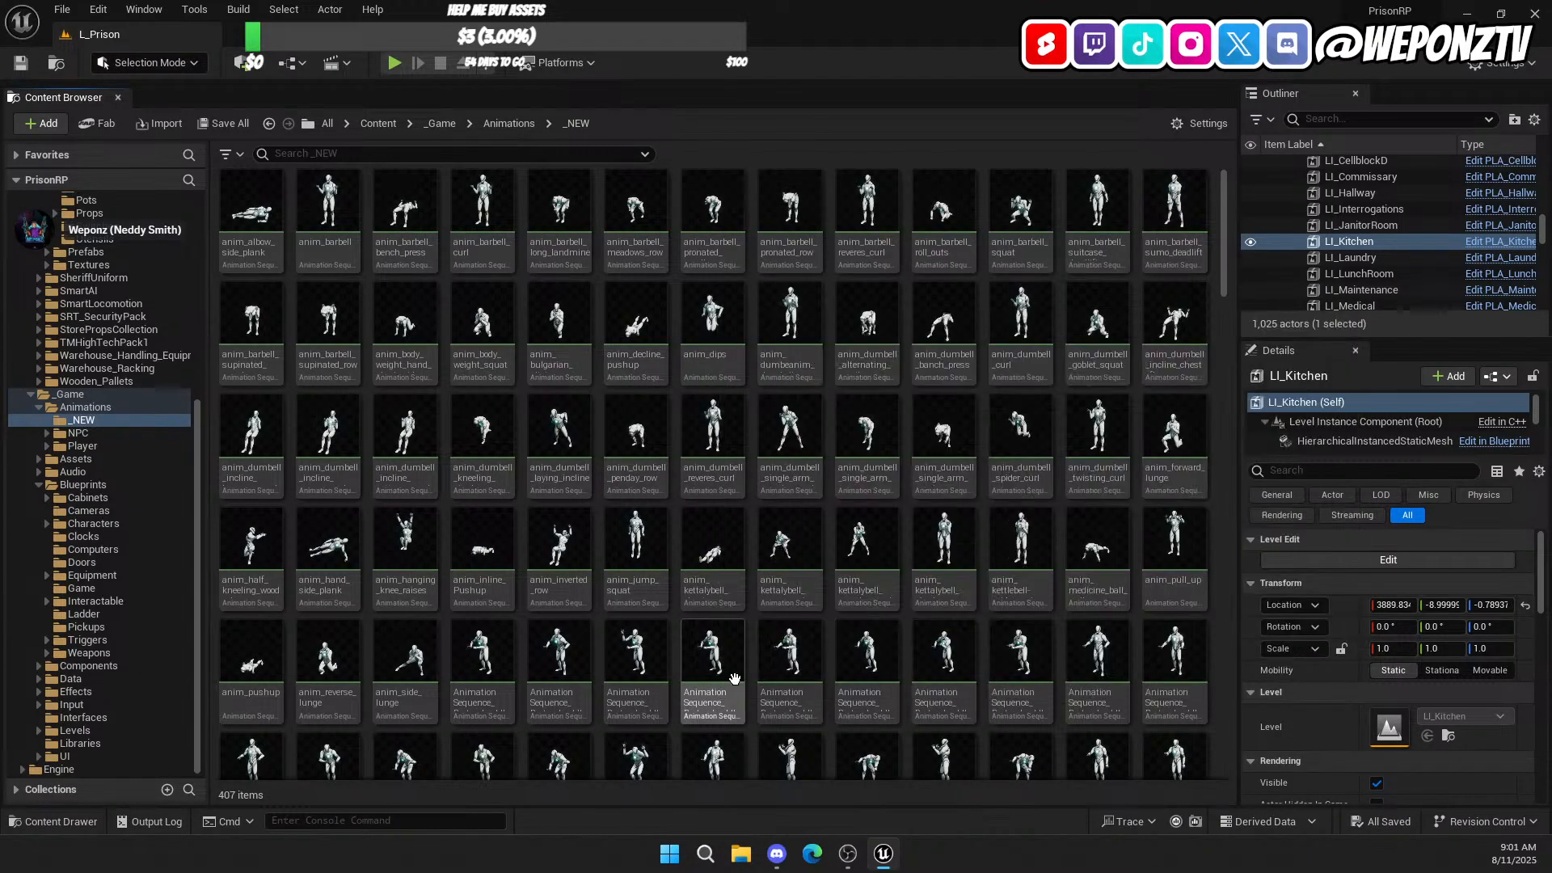
pyautogui.click(355, 156)
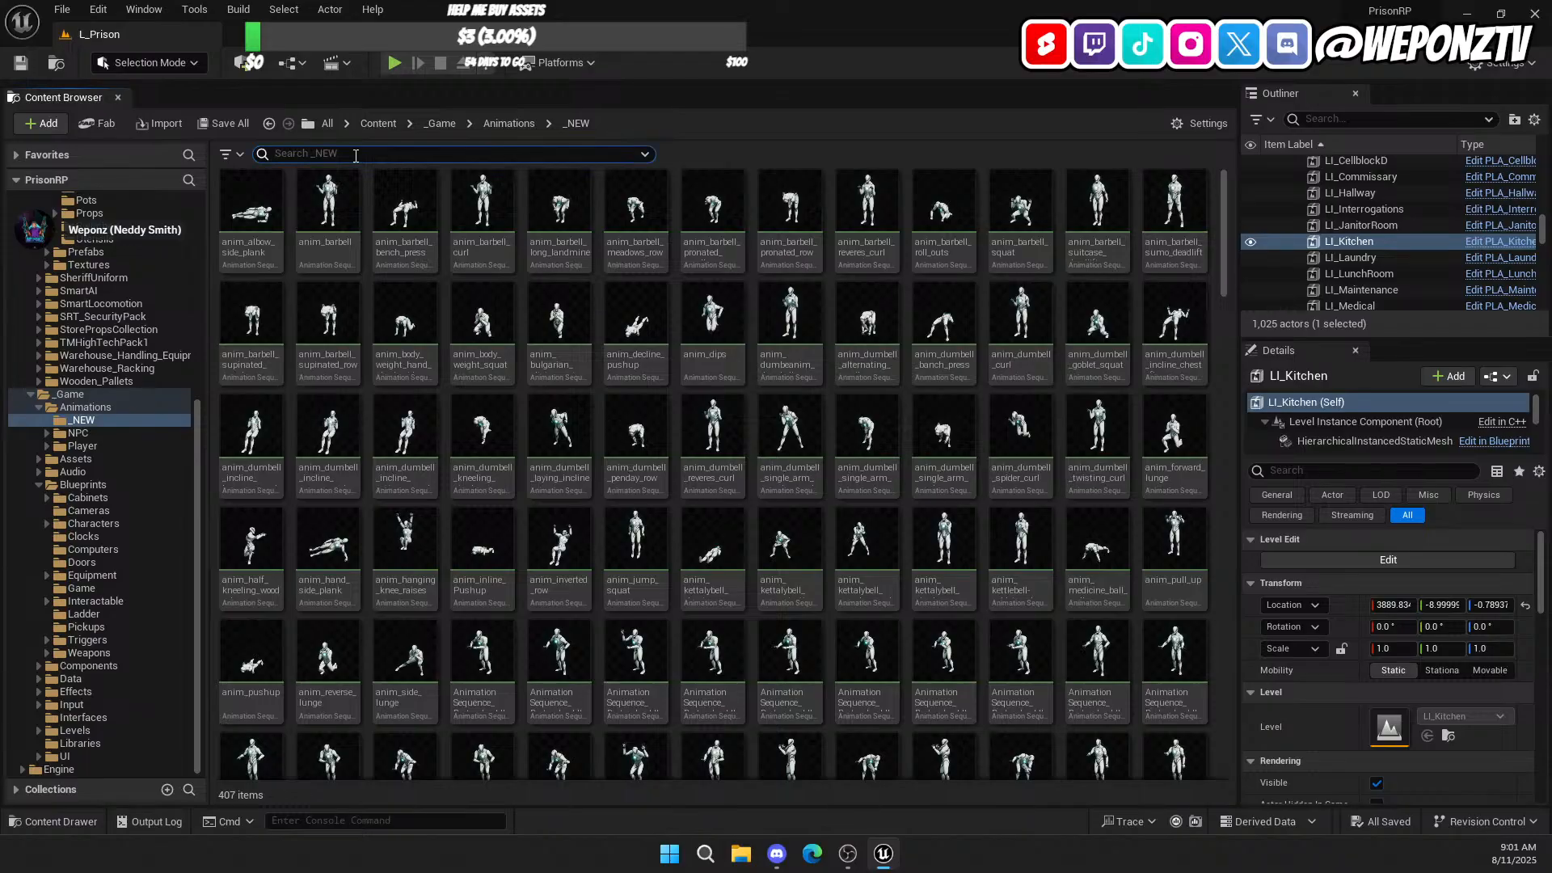
pyautogui.write('anim_')
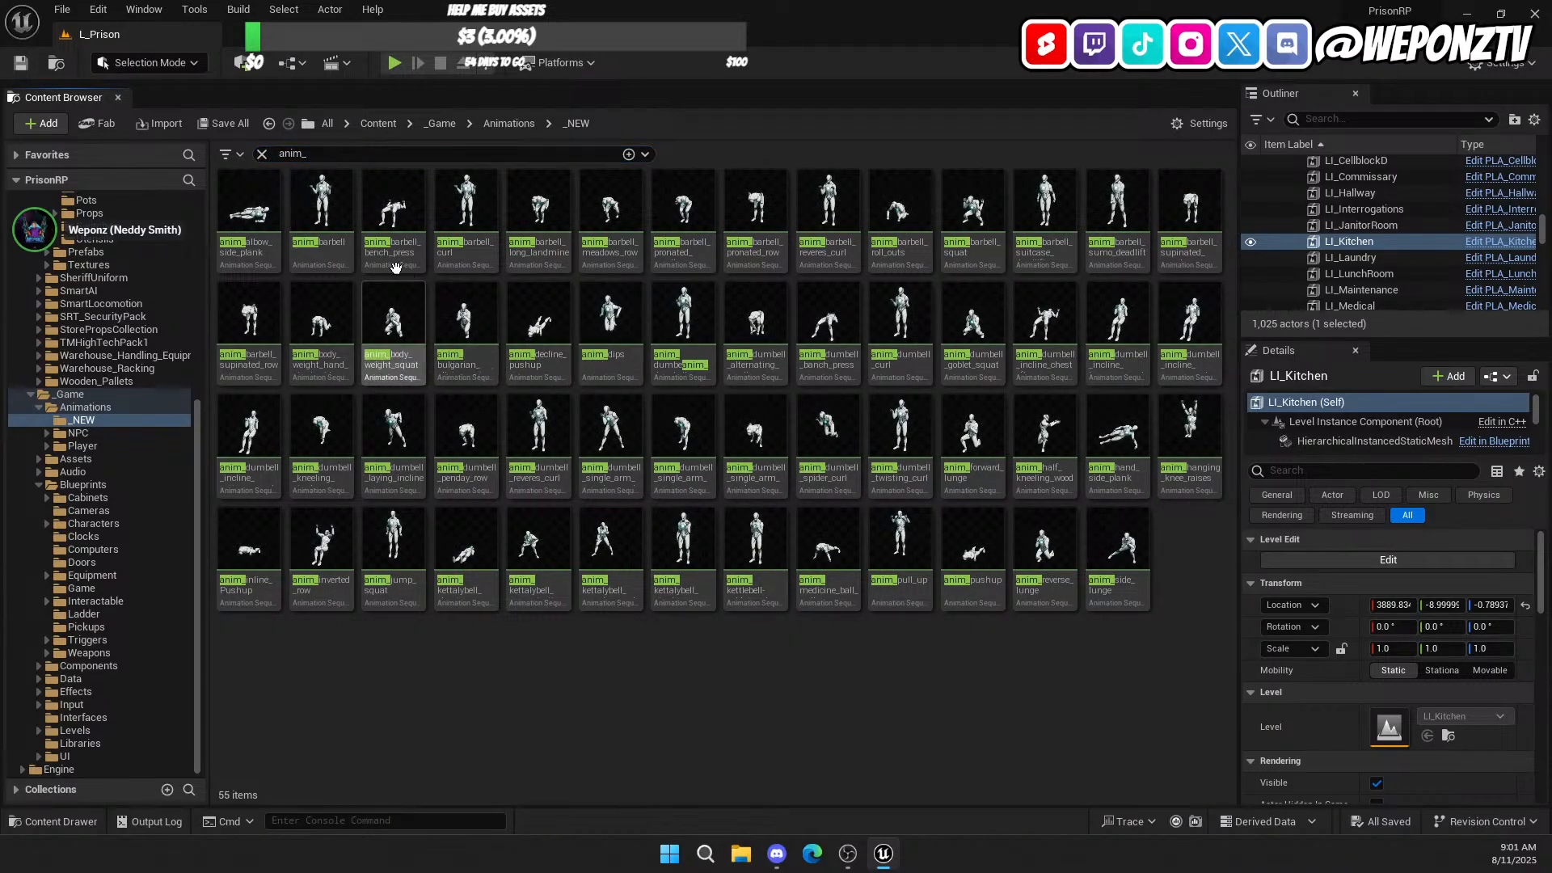
# Step: Preview the anim_albow_side_plank and anim_barbell animations, returning to the filtered asset list after each
pyautogui.click(250, 214)
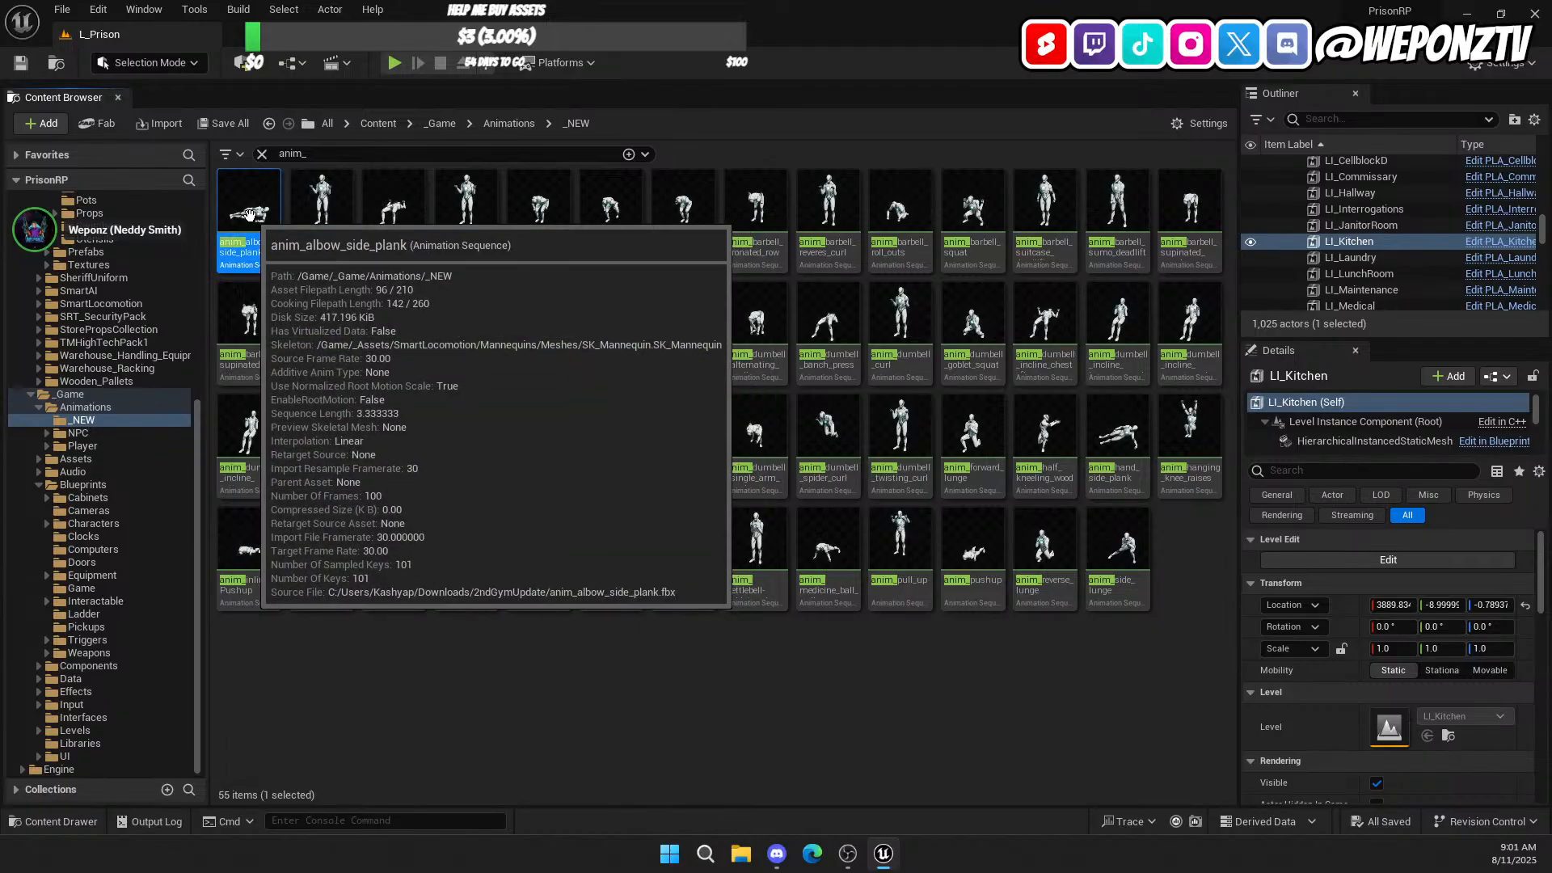
pyautogui.press('Return')
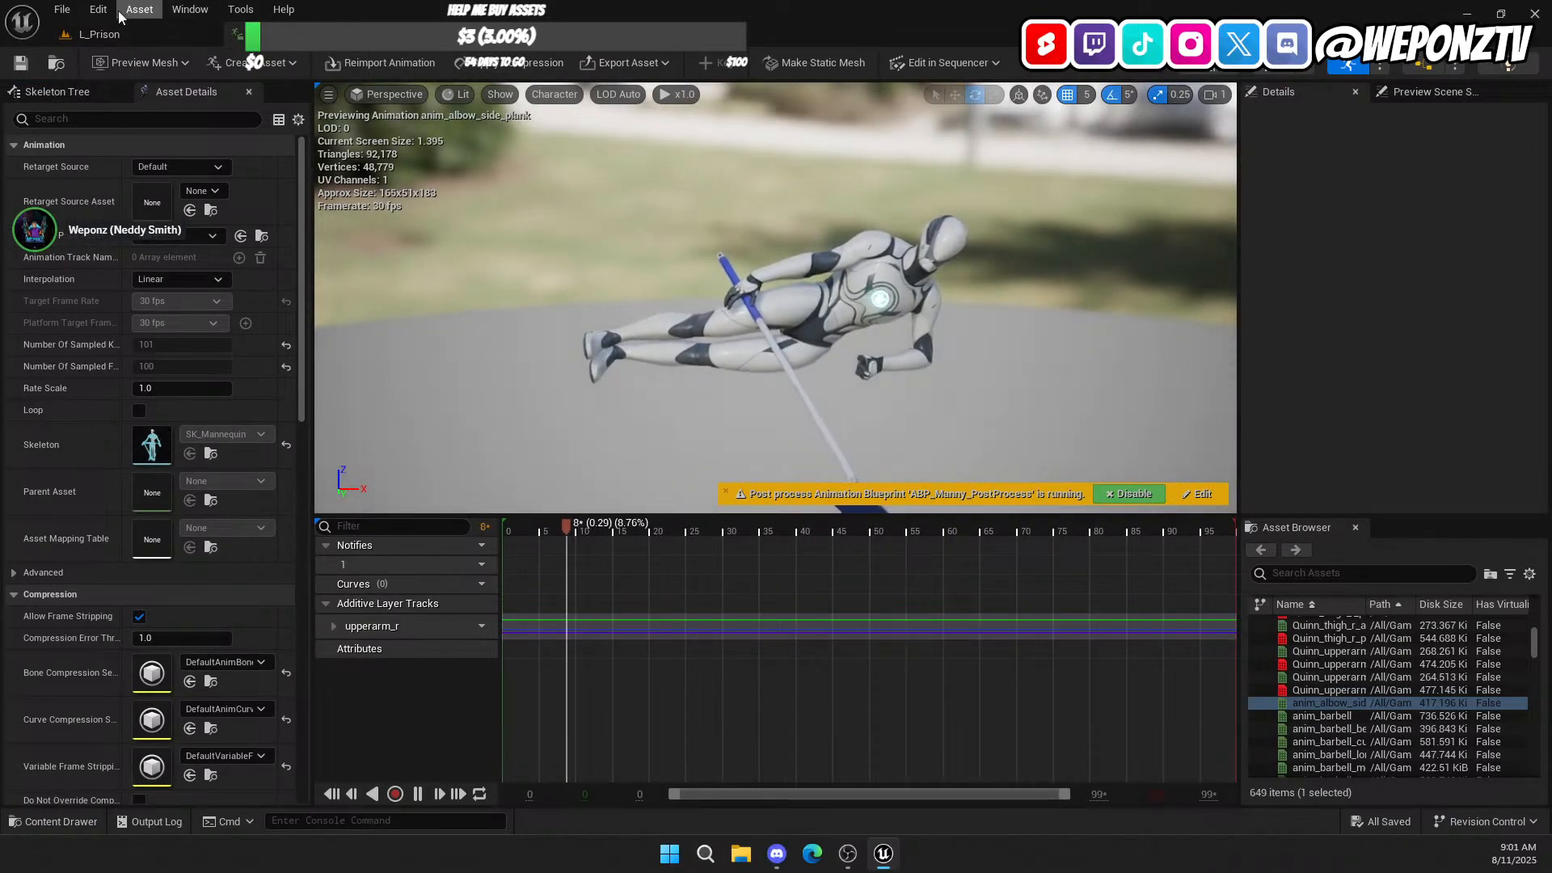
pyautogui.click(104, 35)
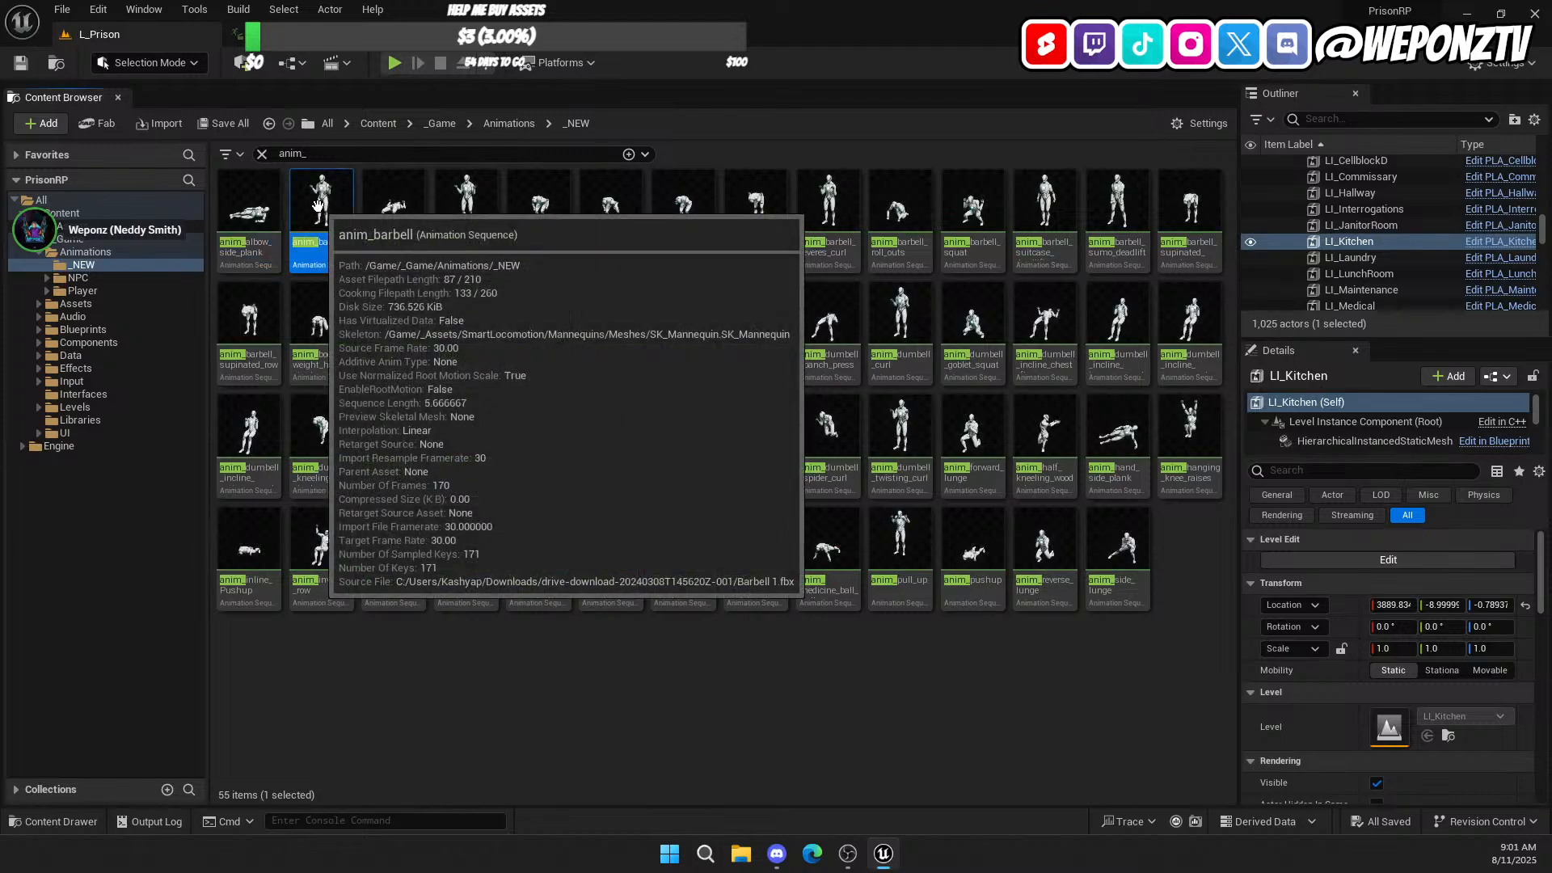
pyautogui.doubleClick(333, 281)
pyautogui.moveTo(594, 297); pyautogui.dragTo(593, 298, button='right')
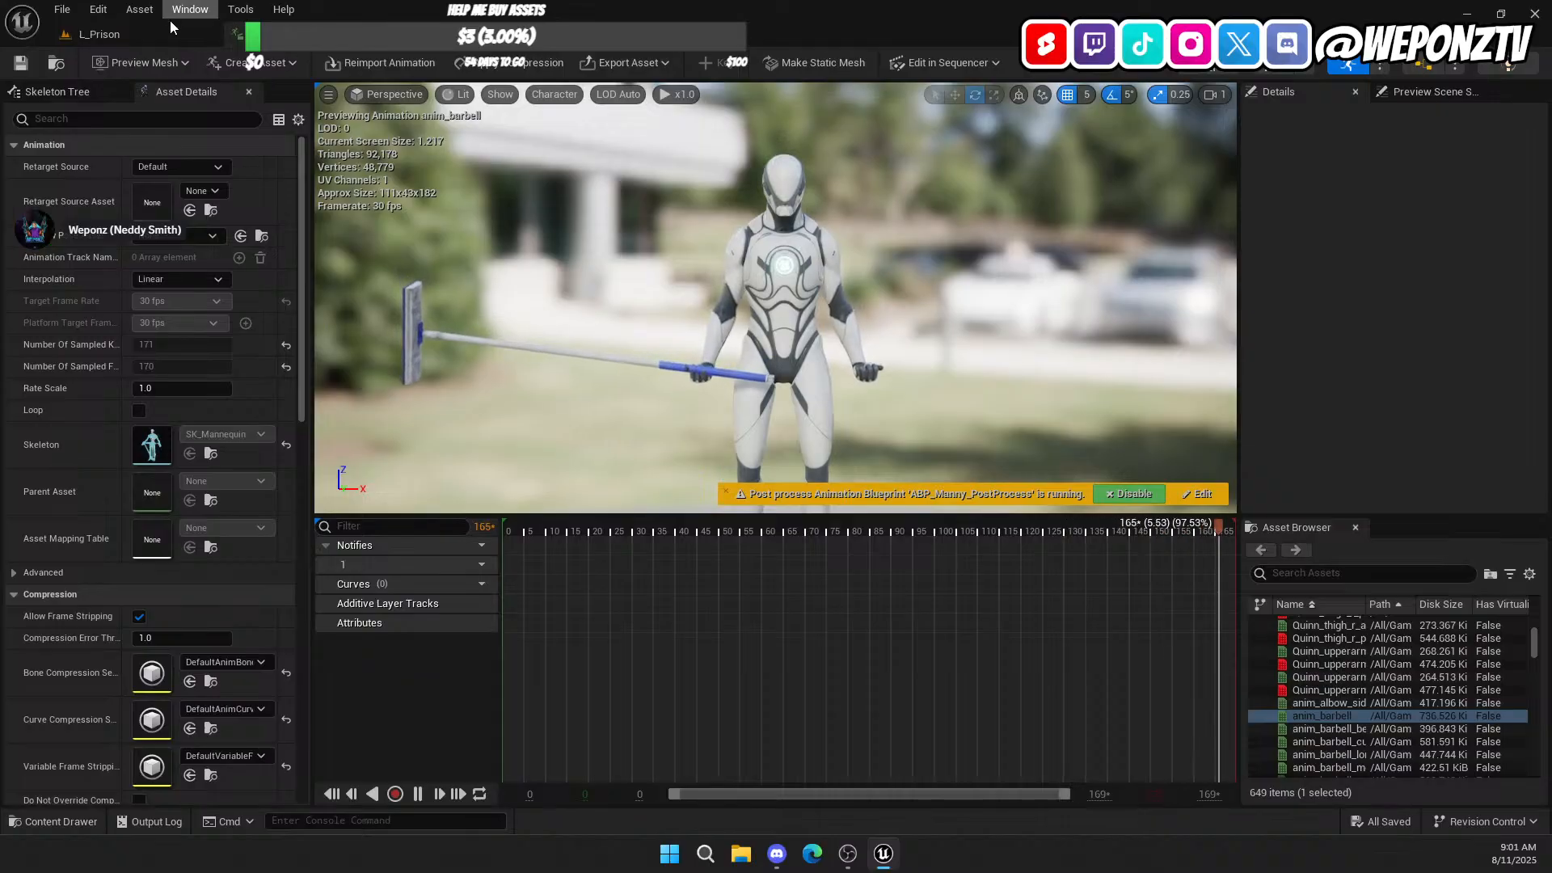
pyautogui.click(145, 32)
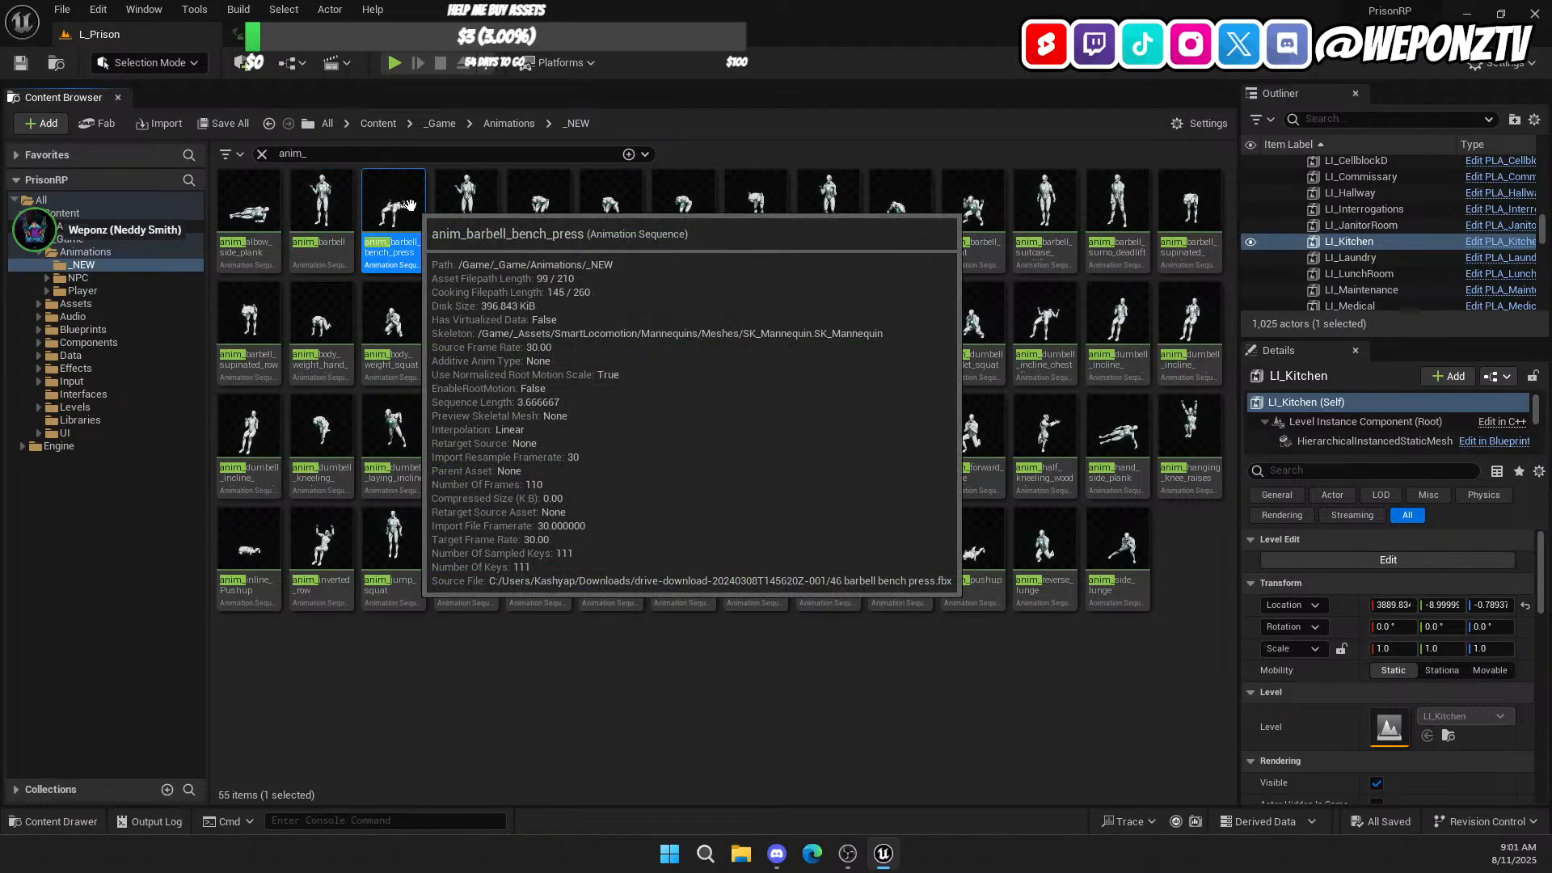
# Step: Preview the anim_barbell_bench_press and anim_barbell_curl animations from several angles, returning to the asset list after each
pyautogui.doubleClick(393, 226)
pyautogui.moveTo(743, 343); pyautogui.dragTo(743, 343, button='right')
pyautogui.moveTo(597, 324); pyautogui.dragTo(597, 324, button='right')
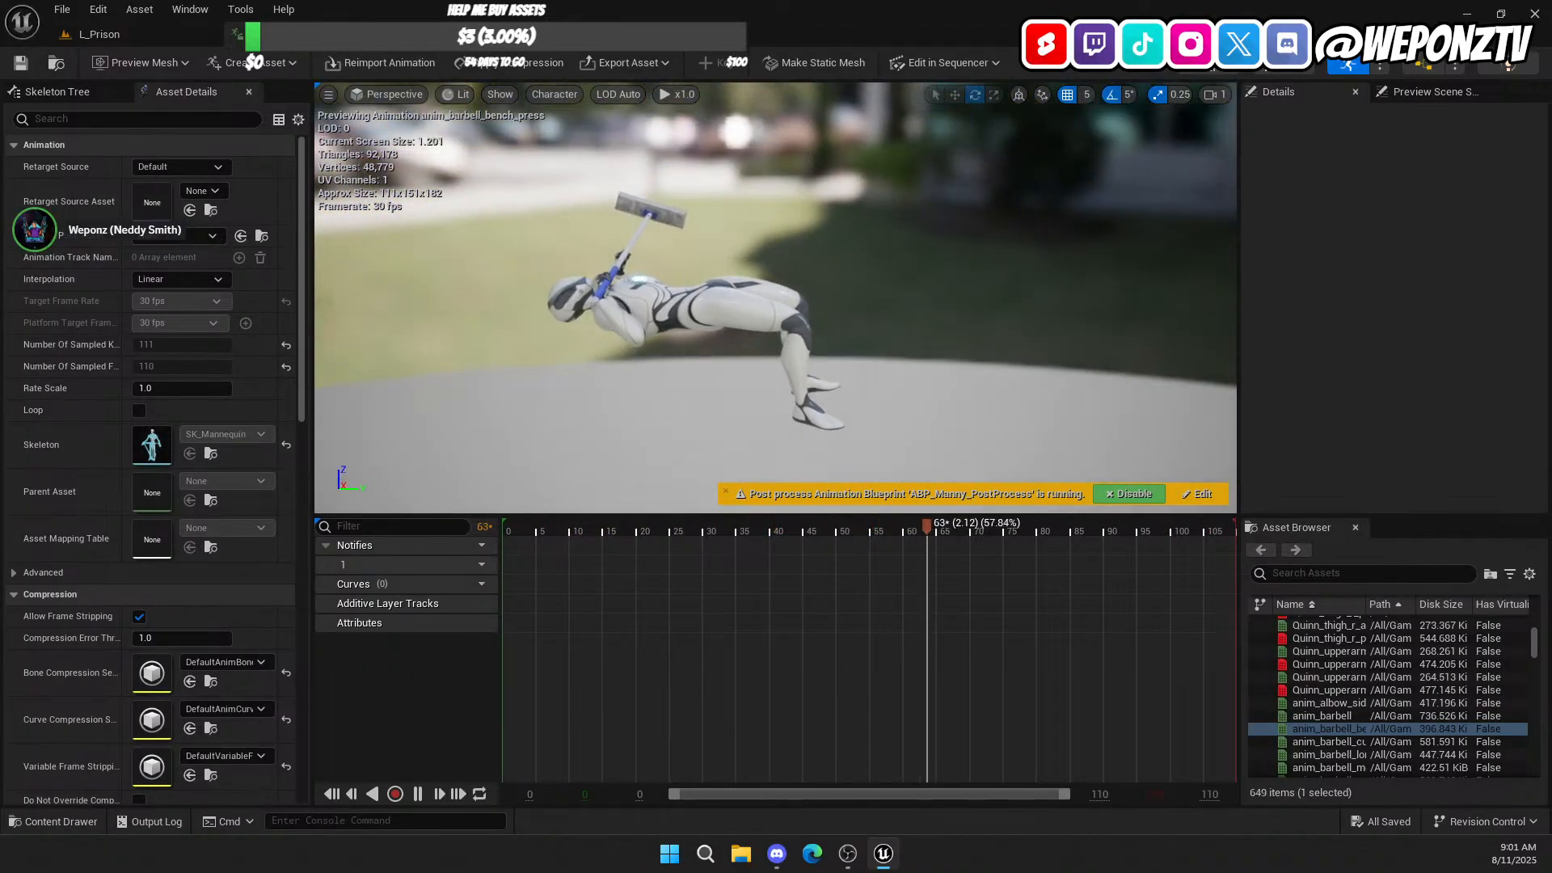
pyautogui.click(167, 38)
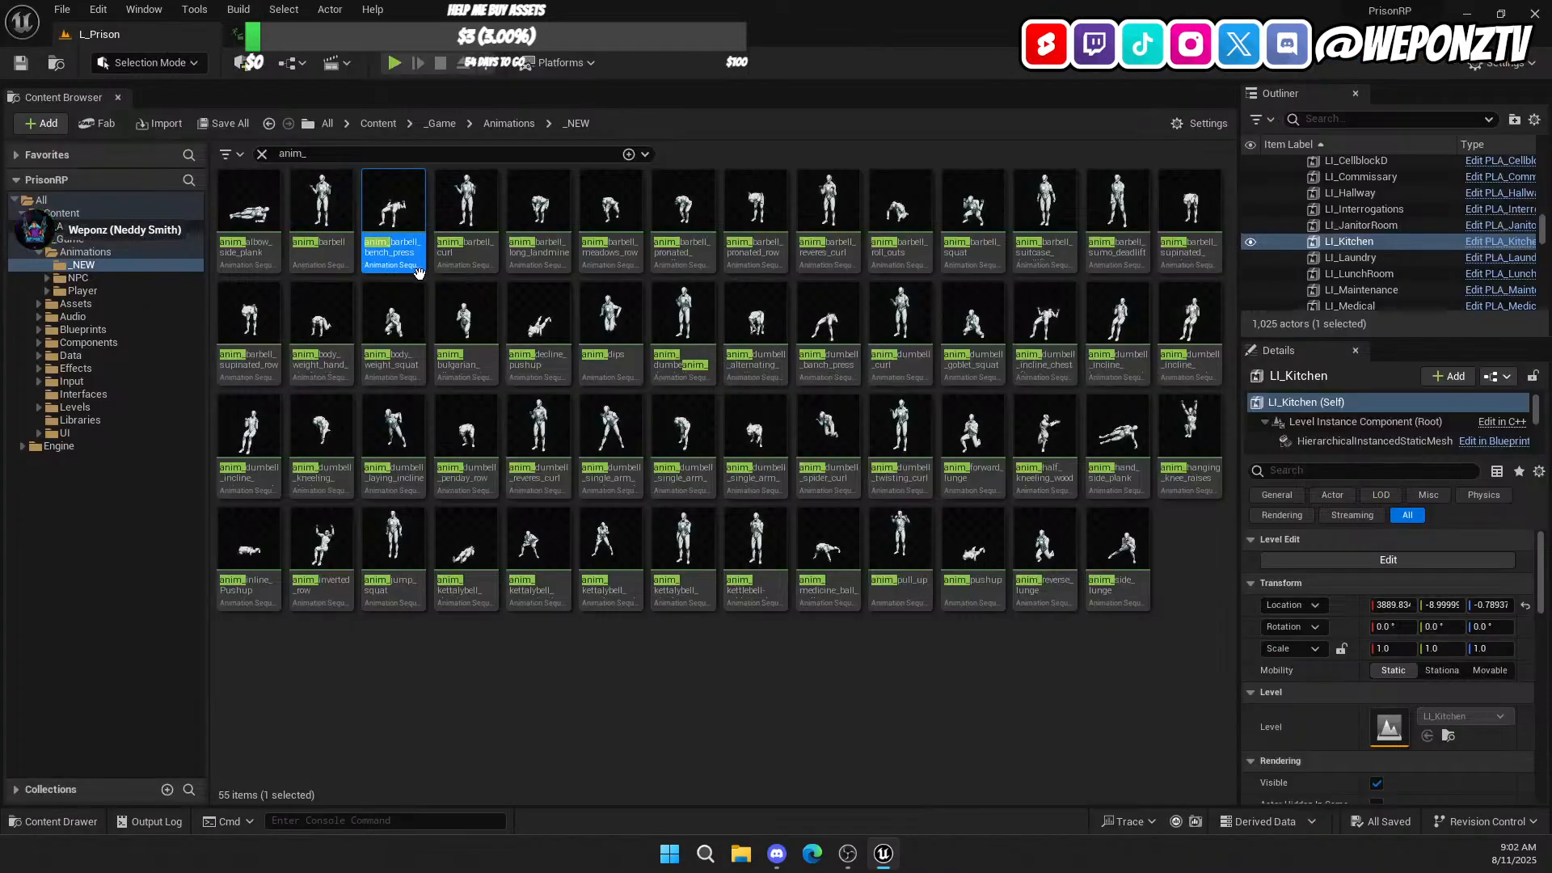
pyautogui.doubleClick(468, 197)
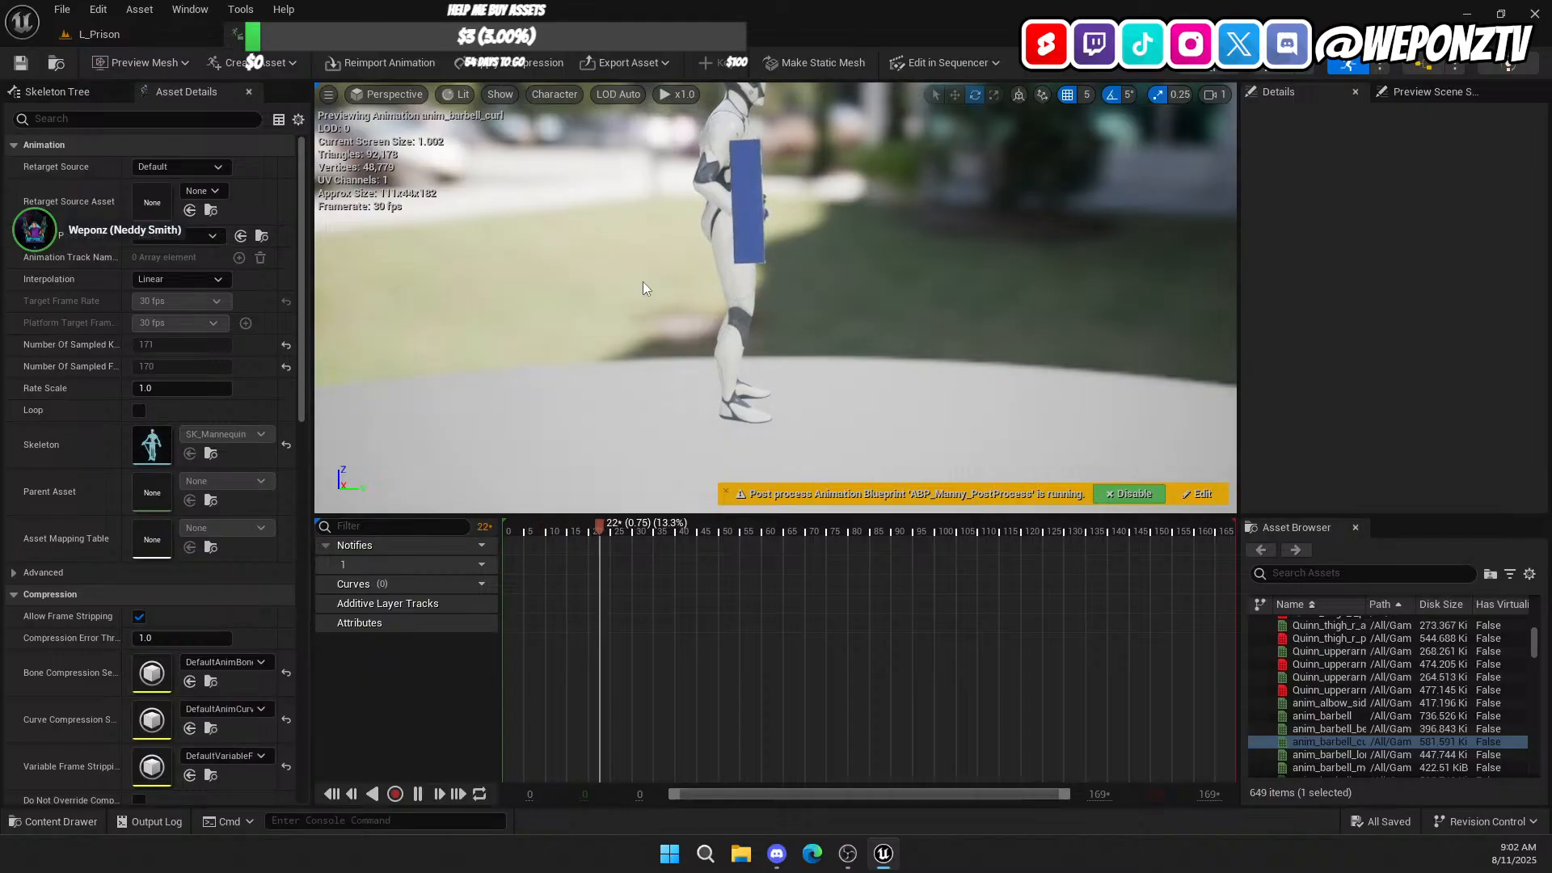
pyautogui.moveTo(643, 282); pyautogui.dragTo(644, 282, button='right')
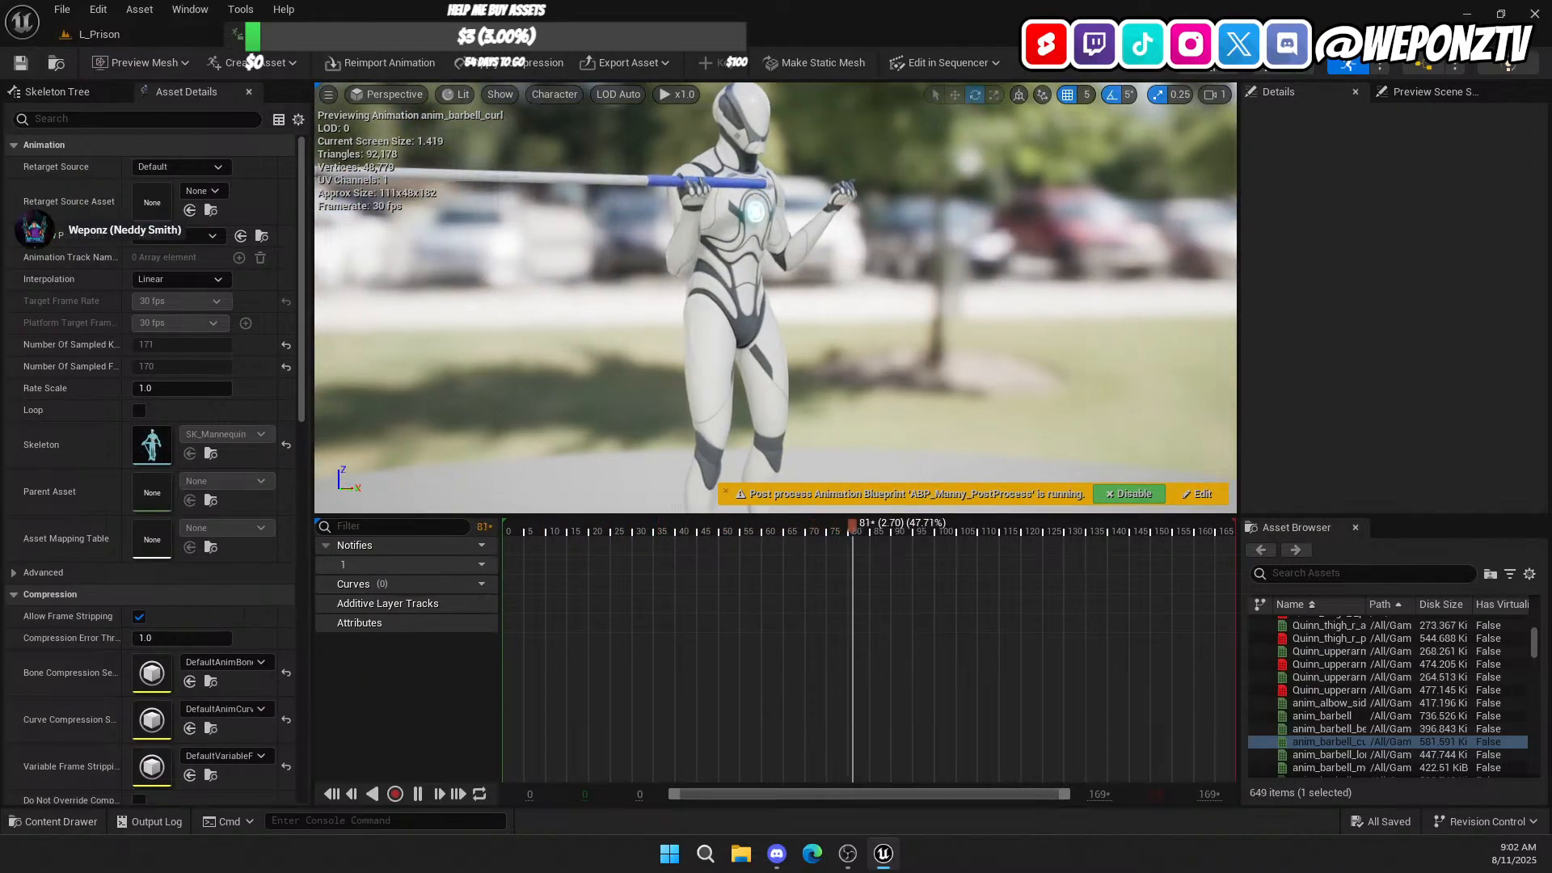
pyautogui.click(145, 33)
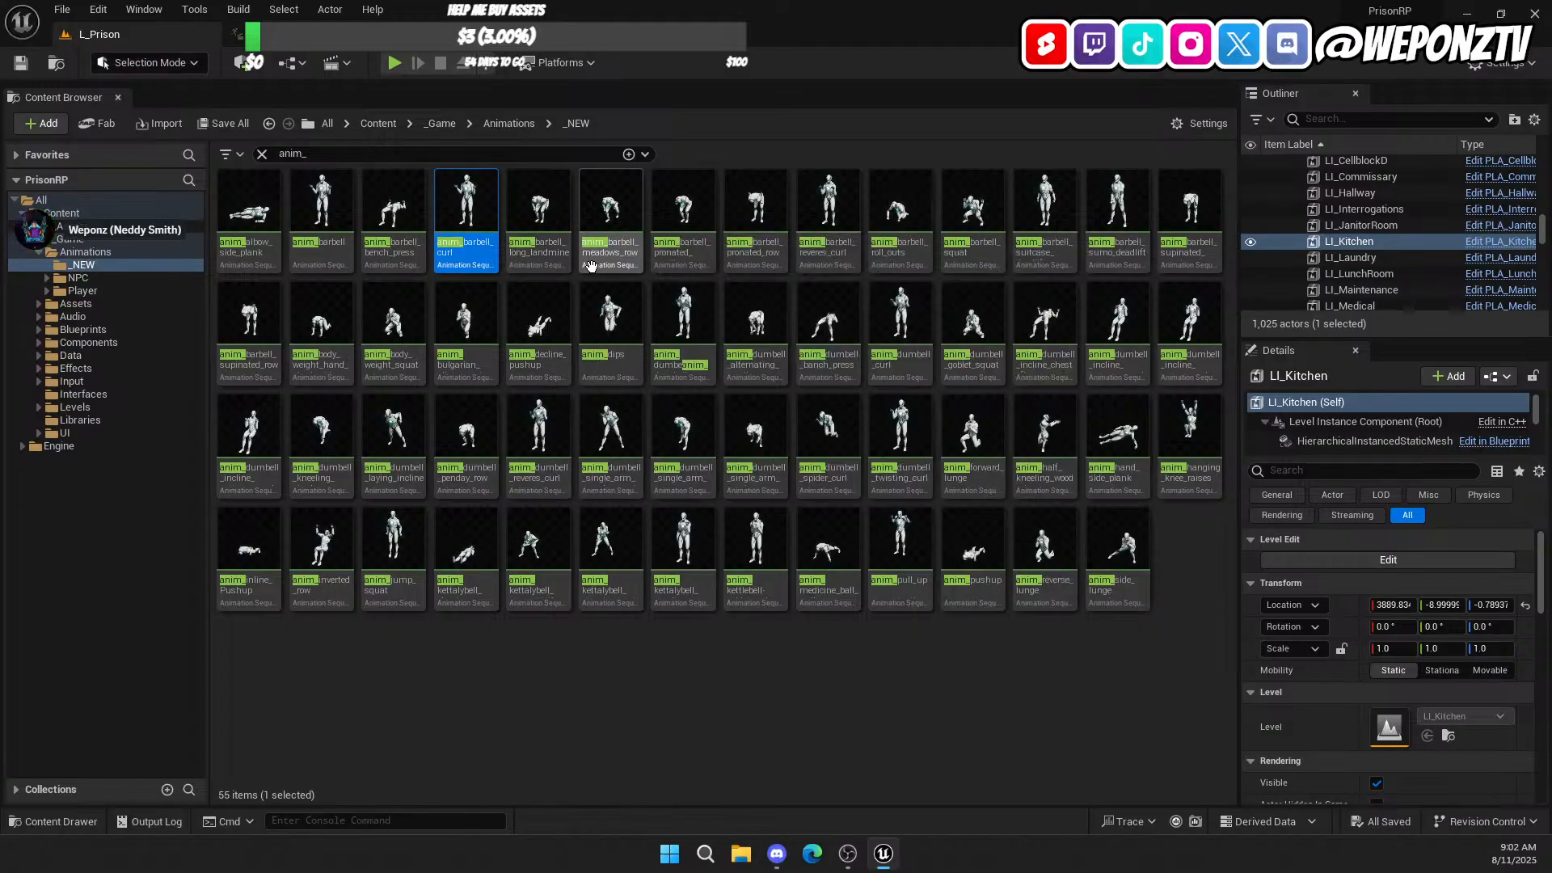
# Step: Preview the anim_barbell_long_landmine_raw and anim_barbell_meadows_row animations, returning to the L_Prison asset list after each
pyautogui.doubleClick(544, 254)
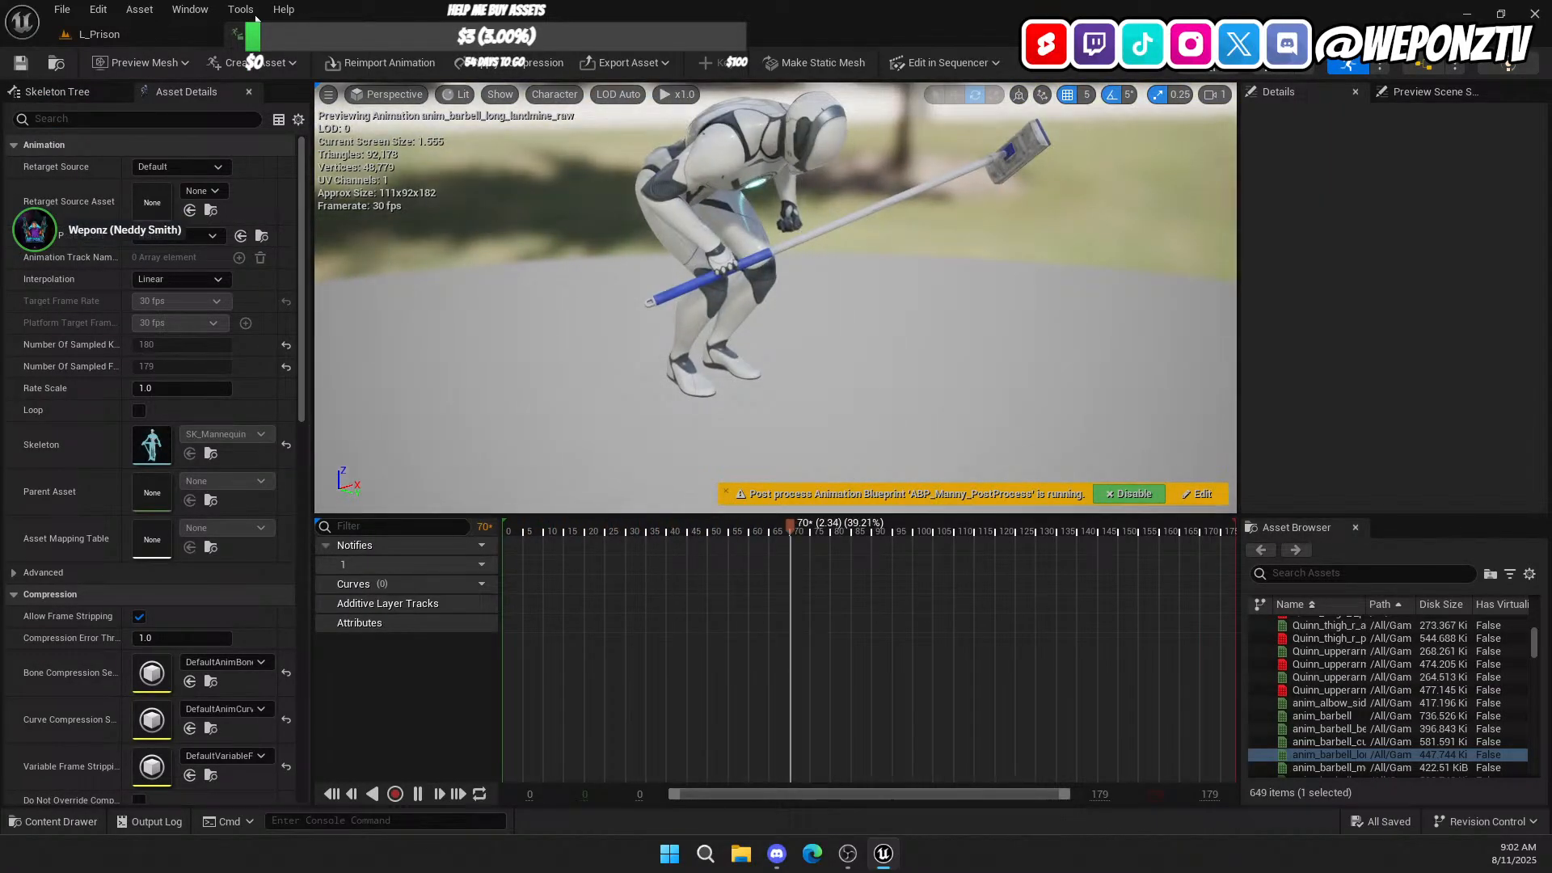
pyautogui.click(138, 36)
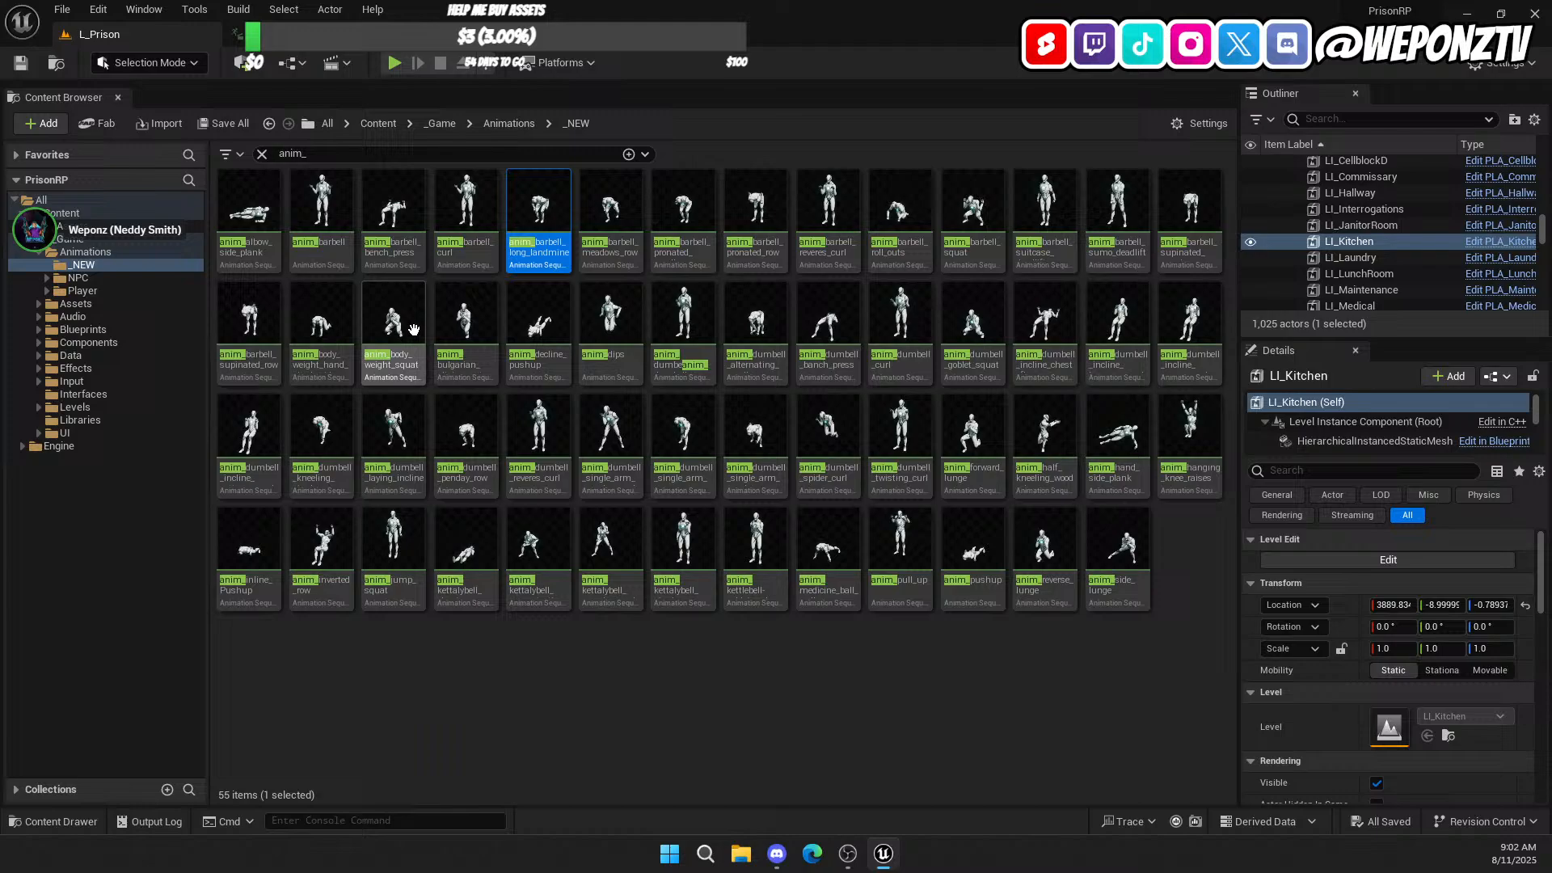
pyautogui.doubleClick(614, 230)
pyautogui.moveTo(666, 351); pyautogui.dragTo(404, 347, button='right')
pyautogui.moveTo(714, 374)
pyautogui.mouseDown(button='right')
pyautogui.moveTo(678, 453)
pyautogui.moveTo(638, 444)
pyautogui.moveTo(714, 374)
pyautogui.mouseUp(button='right')
pyautogui.click(175, 37)
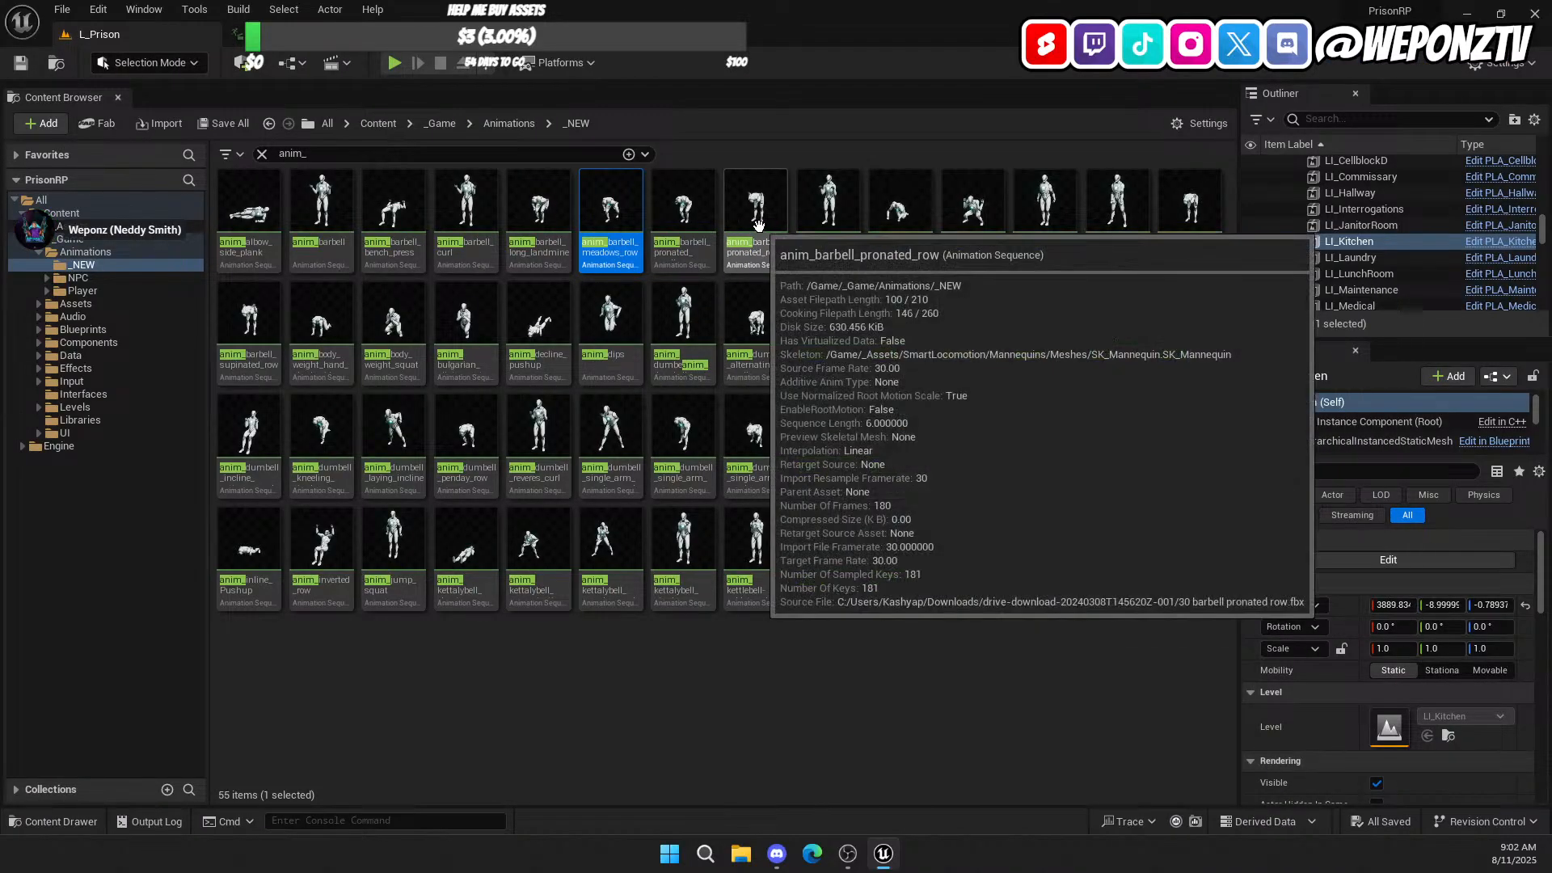
# Step: Preview the barbell suitcase deadlift, barbell sumo deadlift and single-arm dumbbell preacher curl animations, returning to the asset list after each
pyautogui.doubleClick(1065, 219)
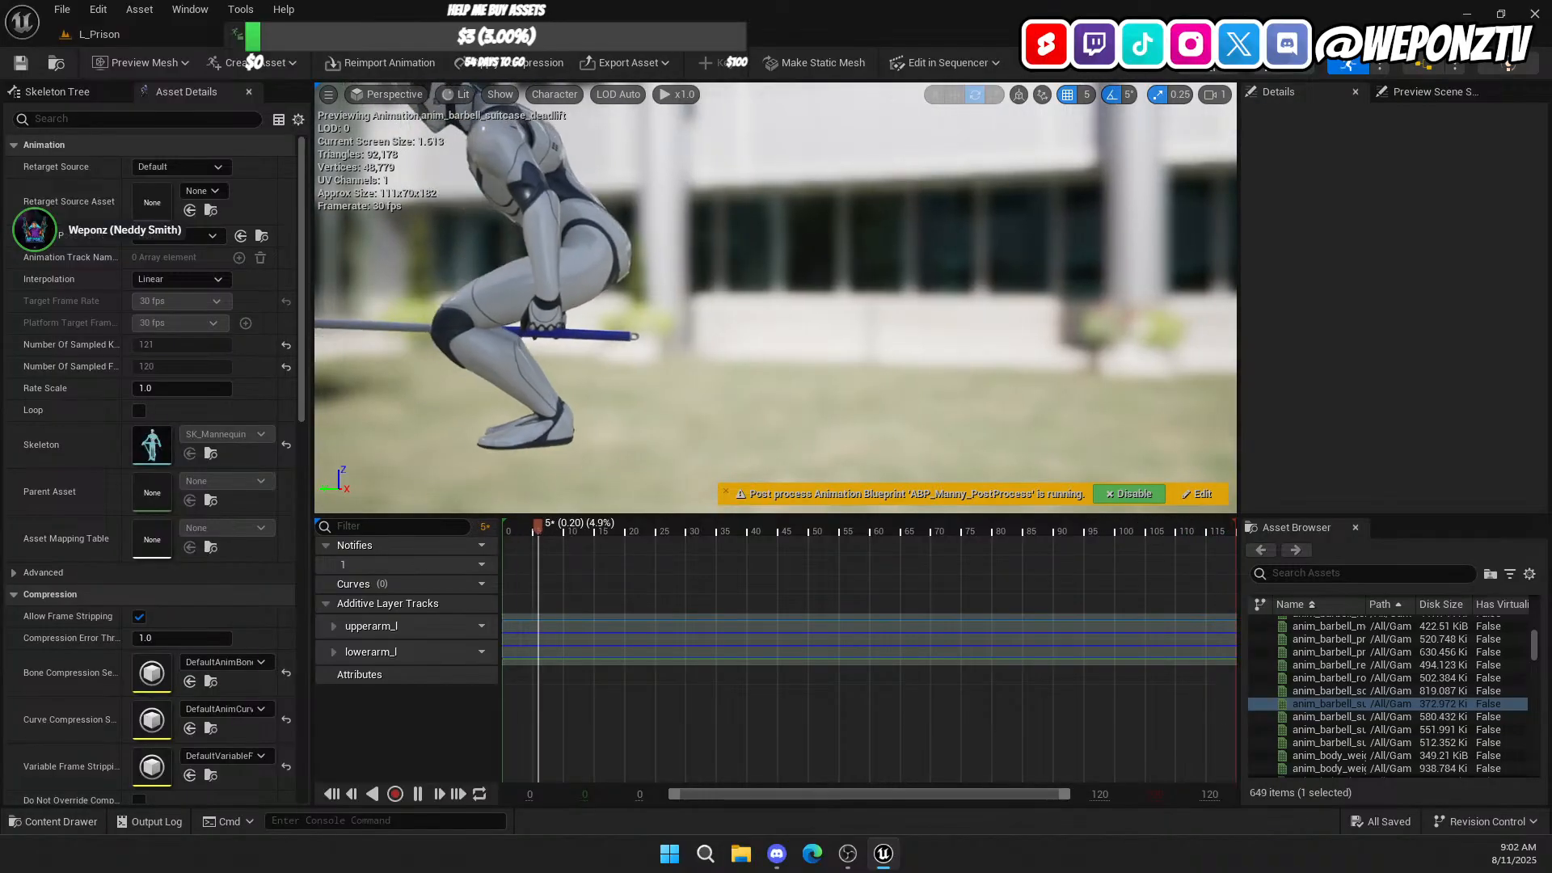
pyautogui.click(187, 34)
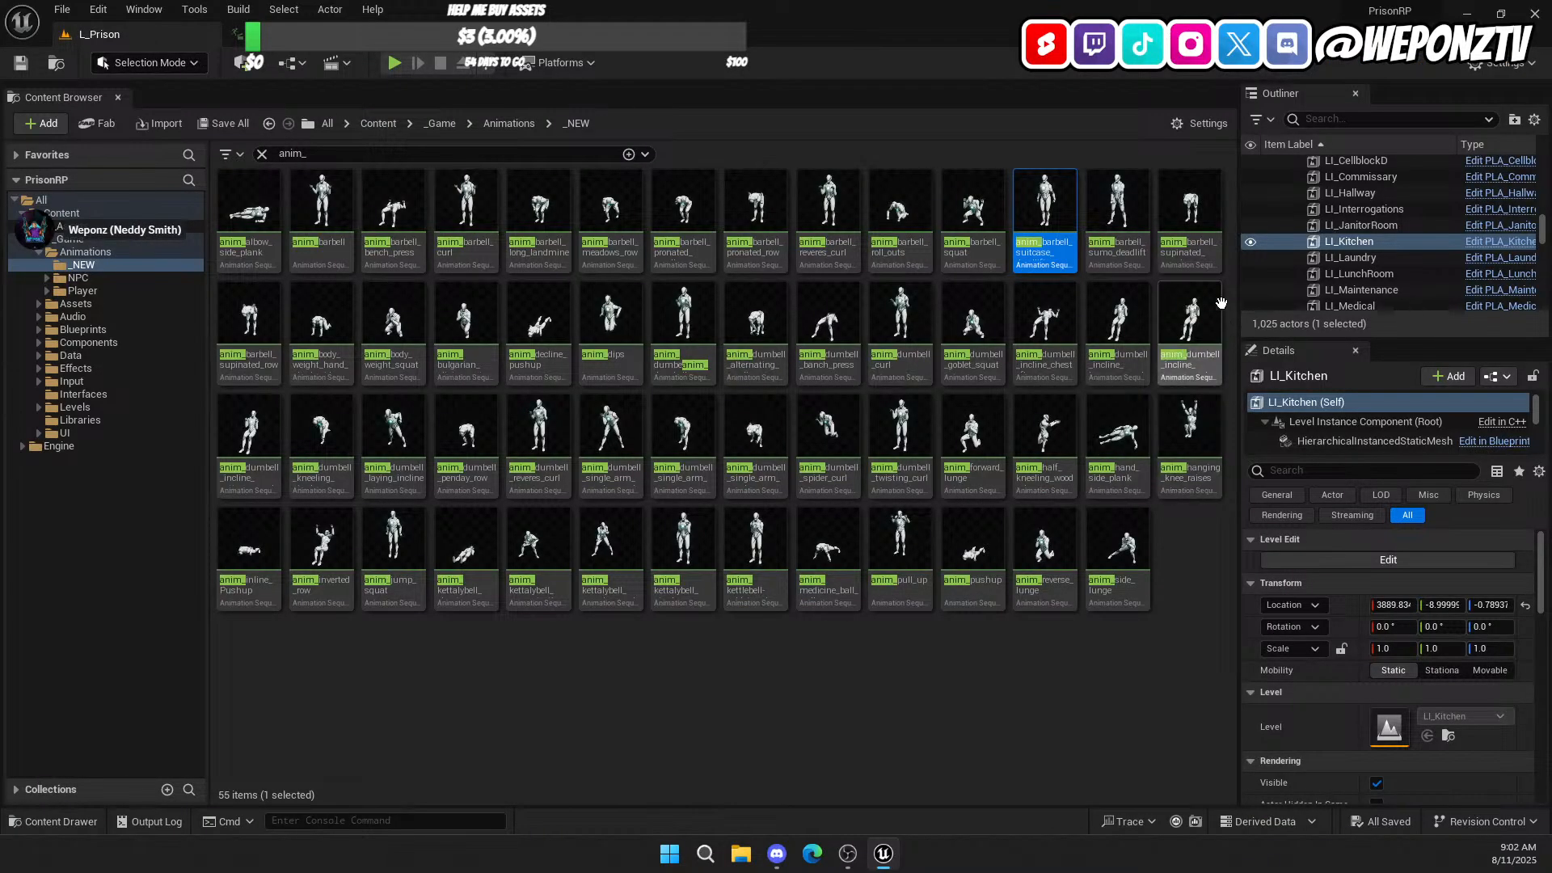
pyautogui.doubleClick(1122, 234)
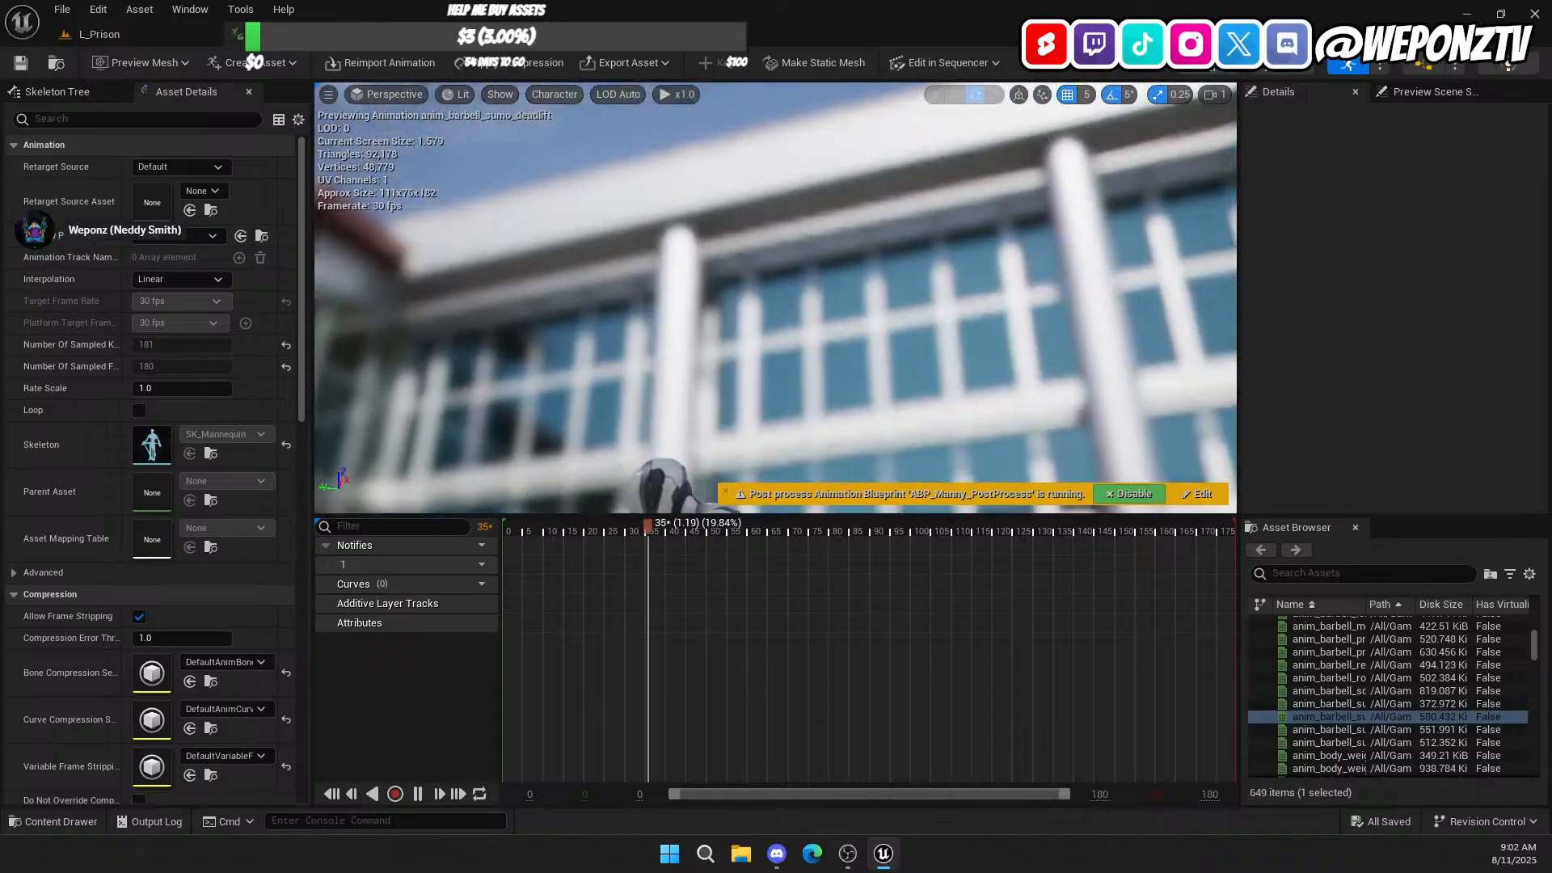
pyautogui.click(134, 35)
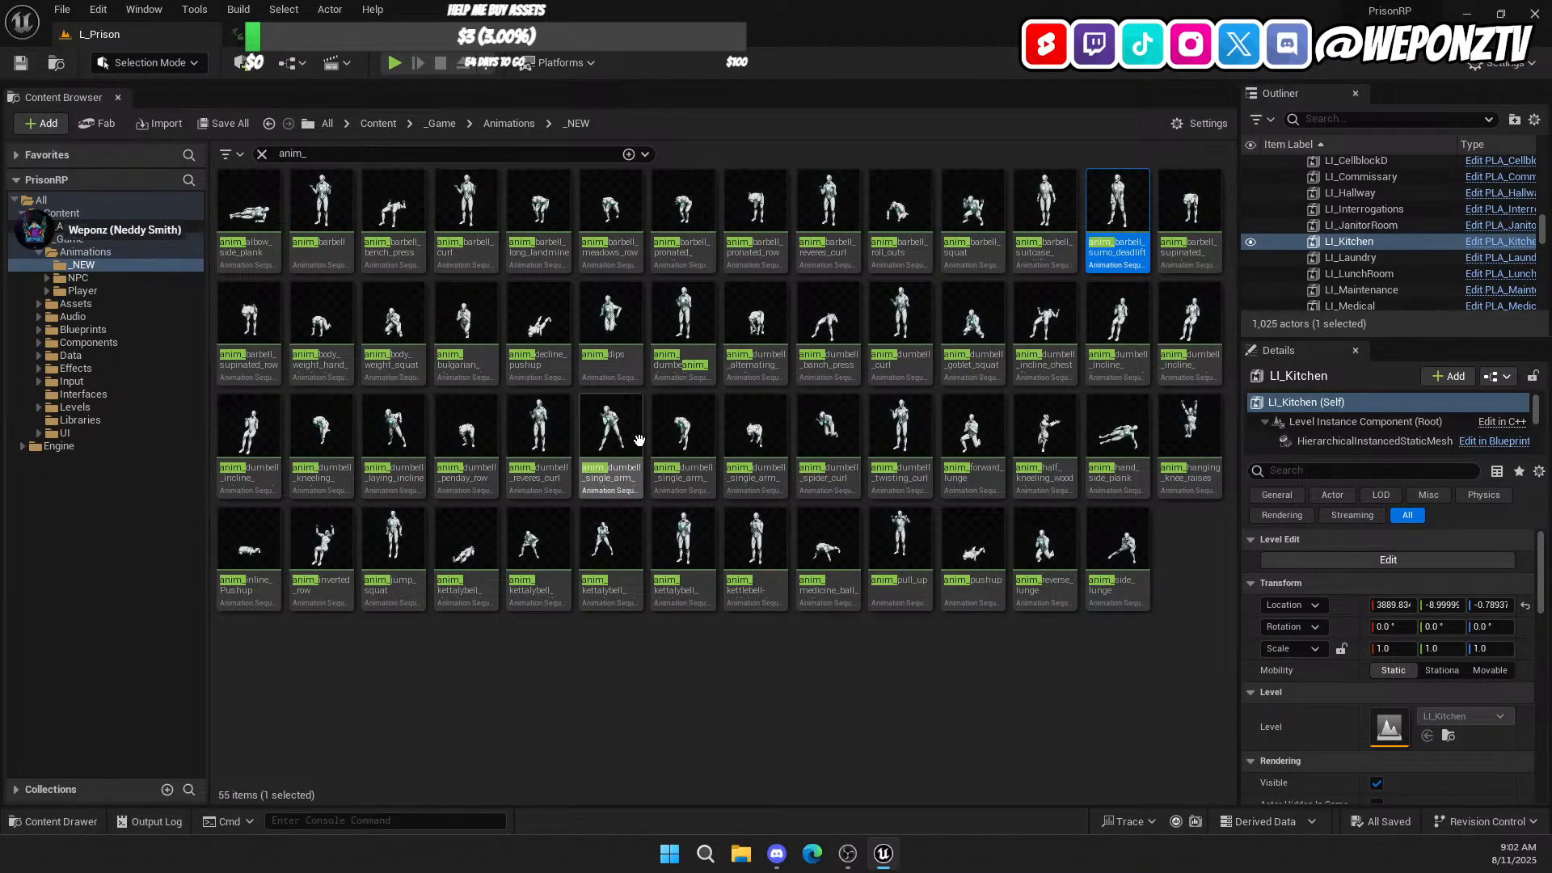
pyautogui.doubleClick(612, 436)
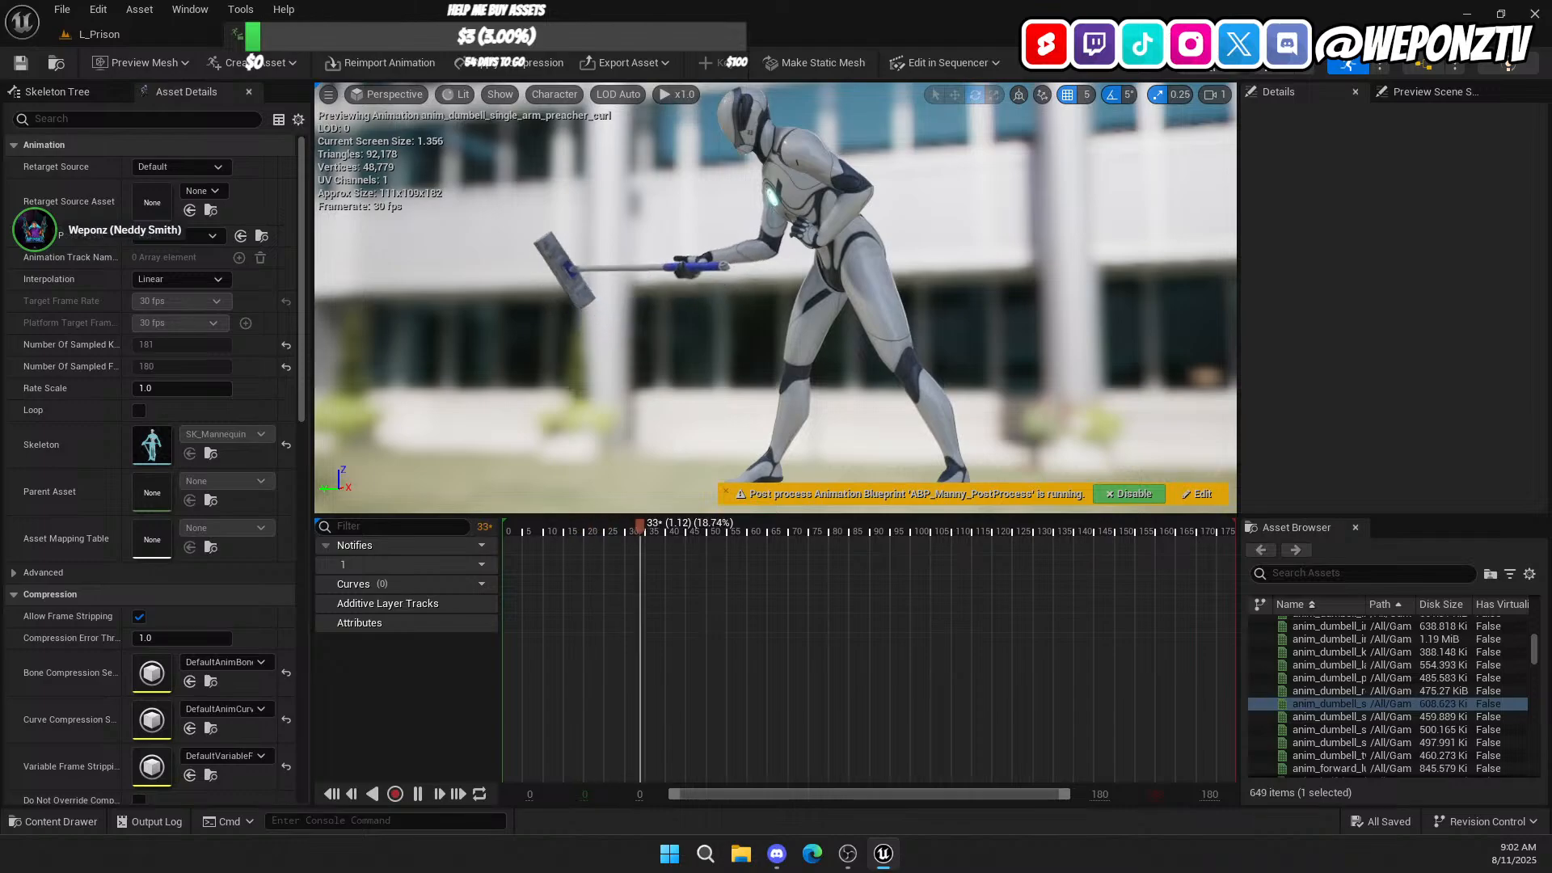
pyautogui.click(391, 37)
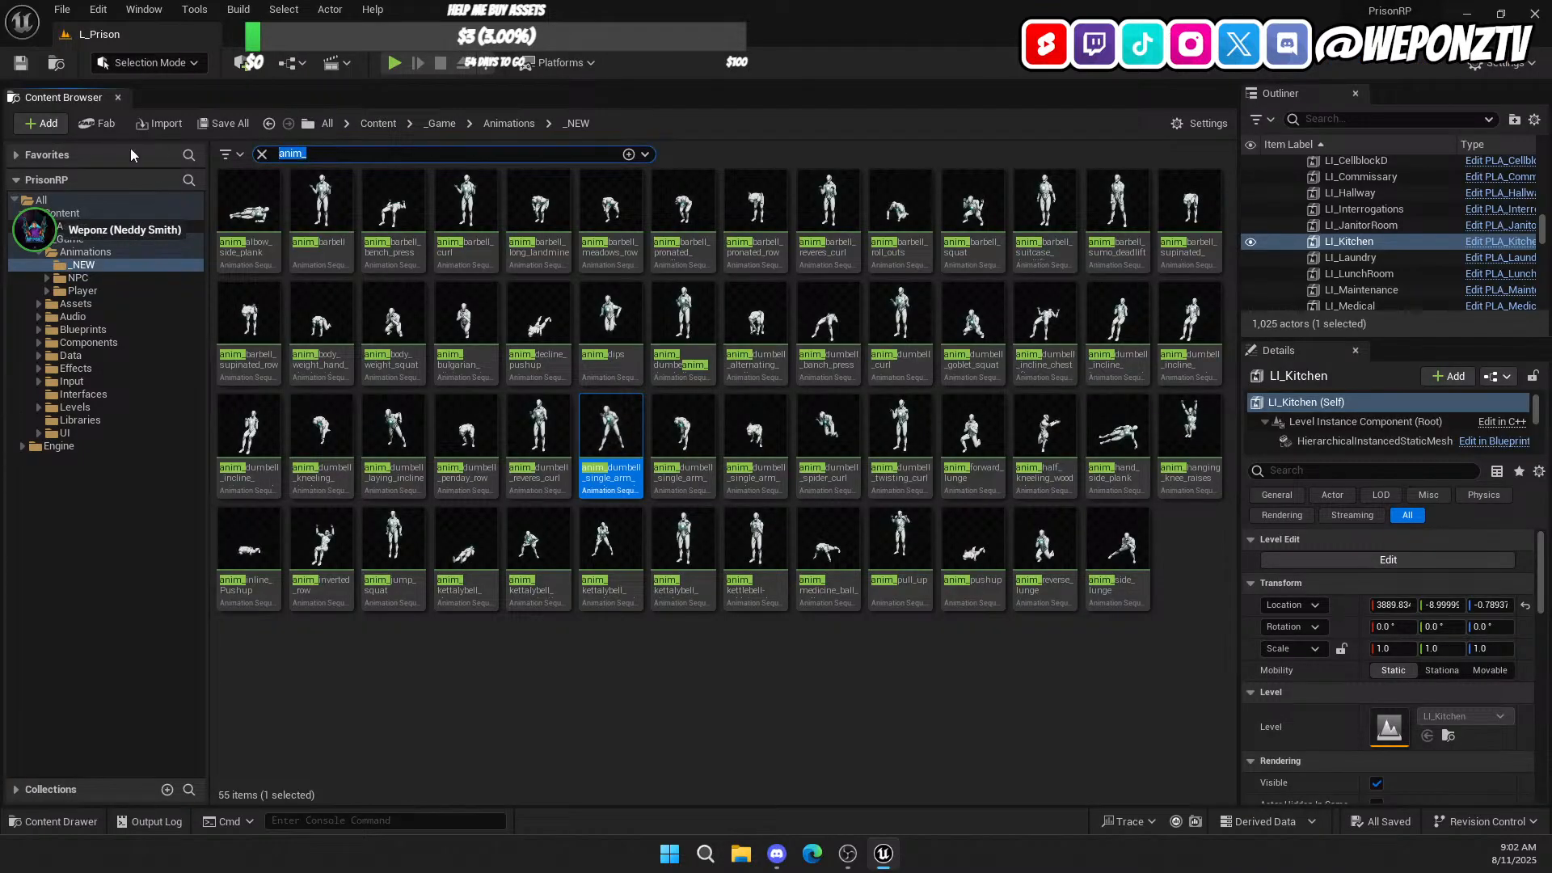
# Step: Clear the asset filter and preview the AnimationSequence_Bartender_Idle_Standing_HandsOnTable_ElbowLean animation, returning to the asset list
pyautogui.press('BackSpace')
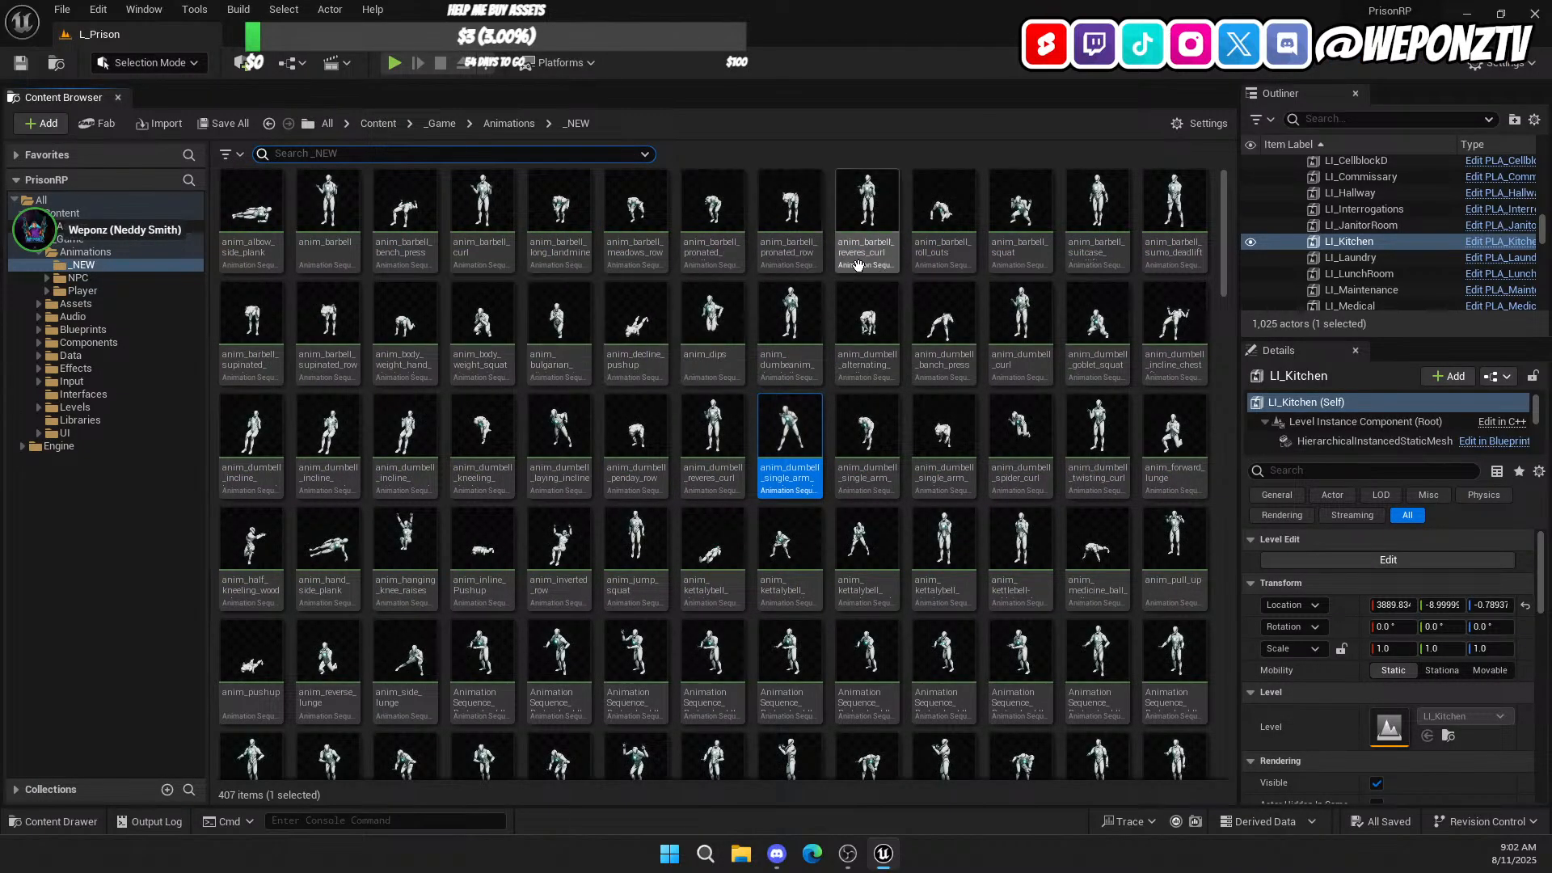
pyautogui.scroll(-2, 853, 600)
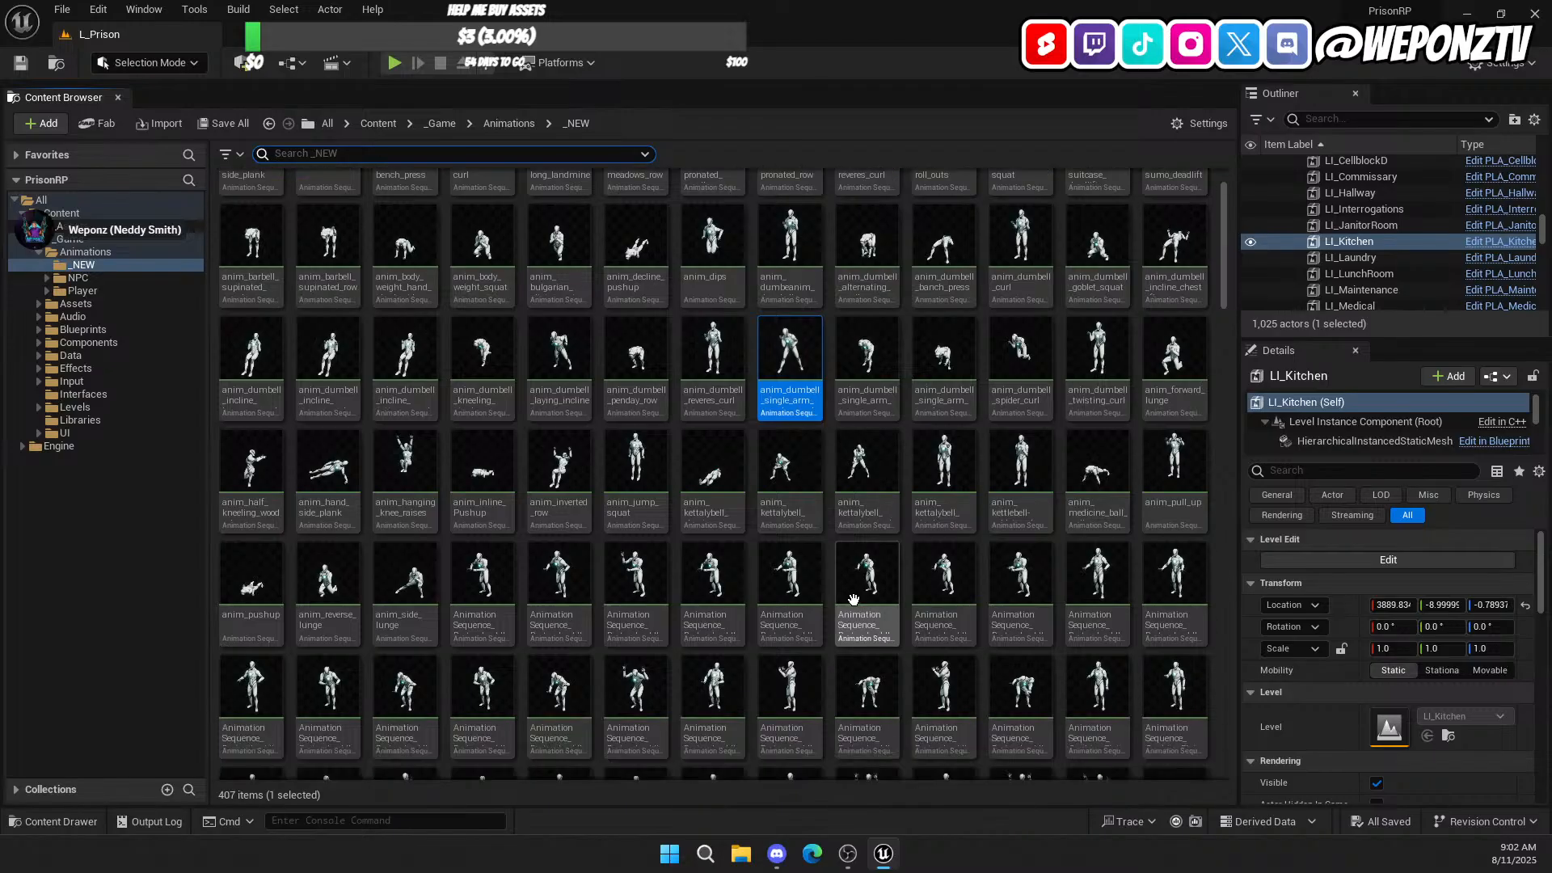
pyautogui.moveTo(496, 633)
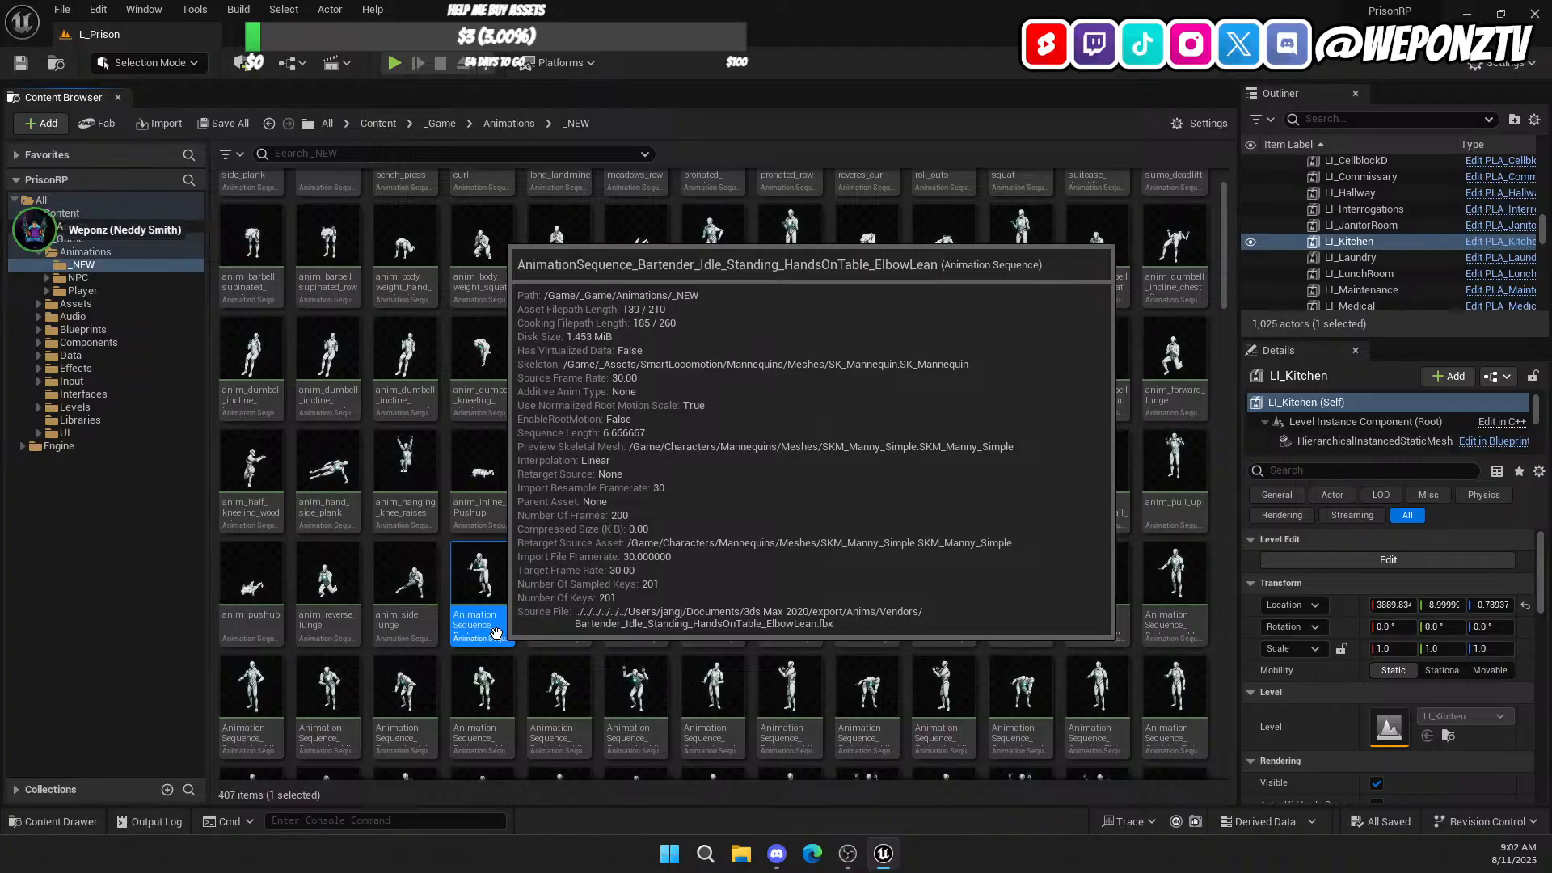
pyautogui.doubleClick(495, 633)
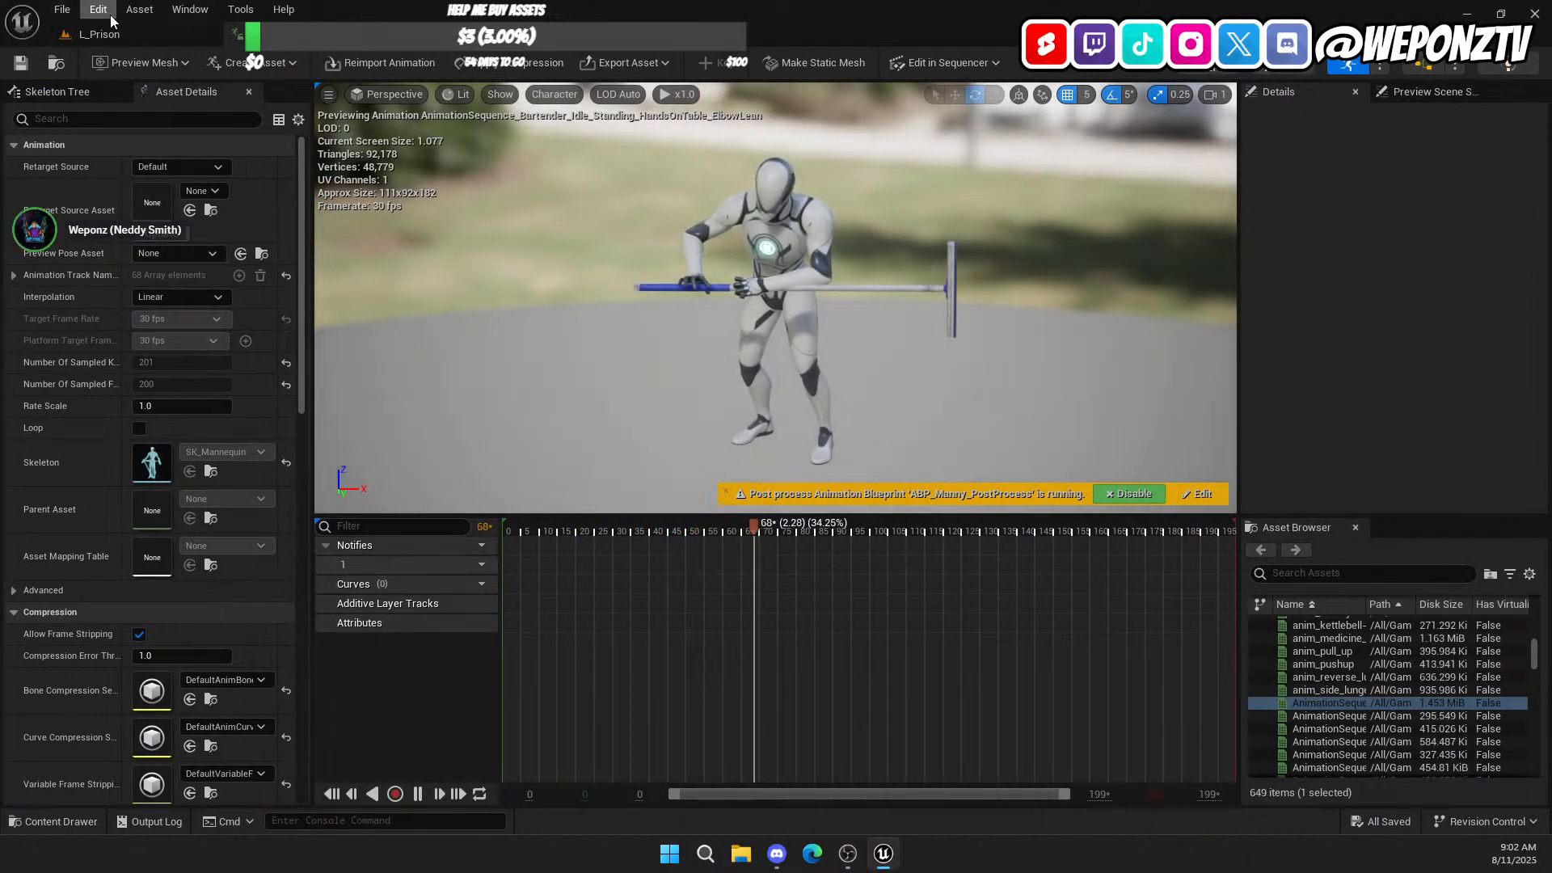
pyautogui.click(154, 35)
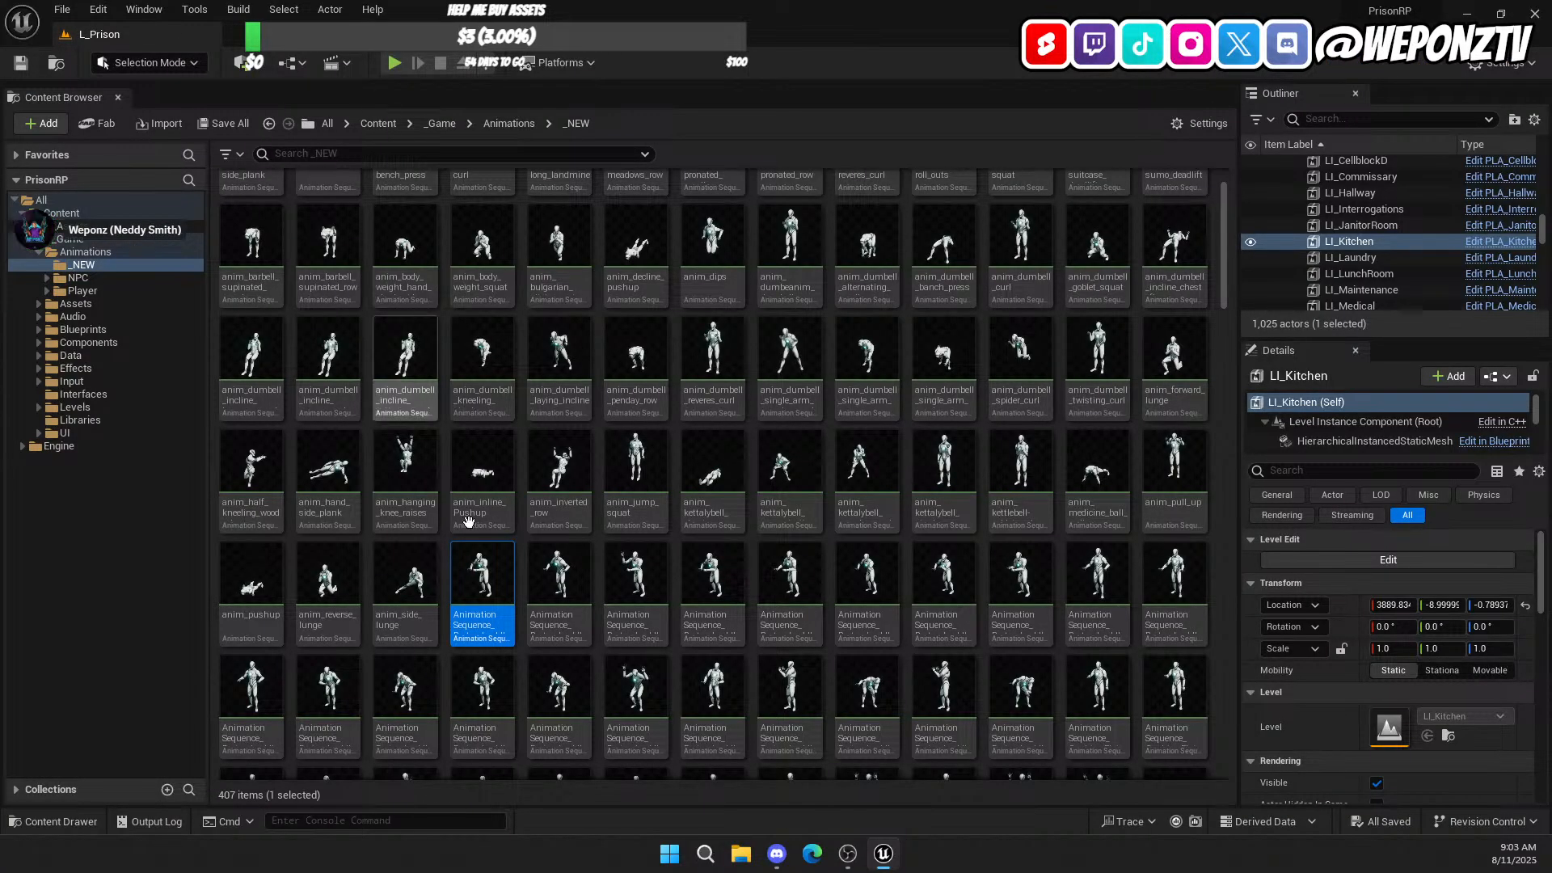
# Step: Filter the _NEW folder by "animationsequence_" and inspect the asset details of the ElbowLean and HandsOnTable_Start bartender idle animations
pyautogui.moveTo(481, 574)
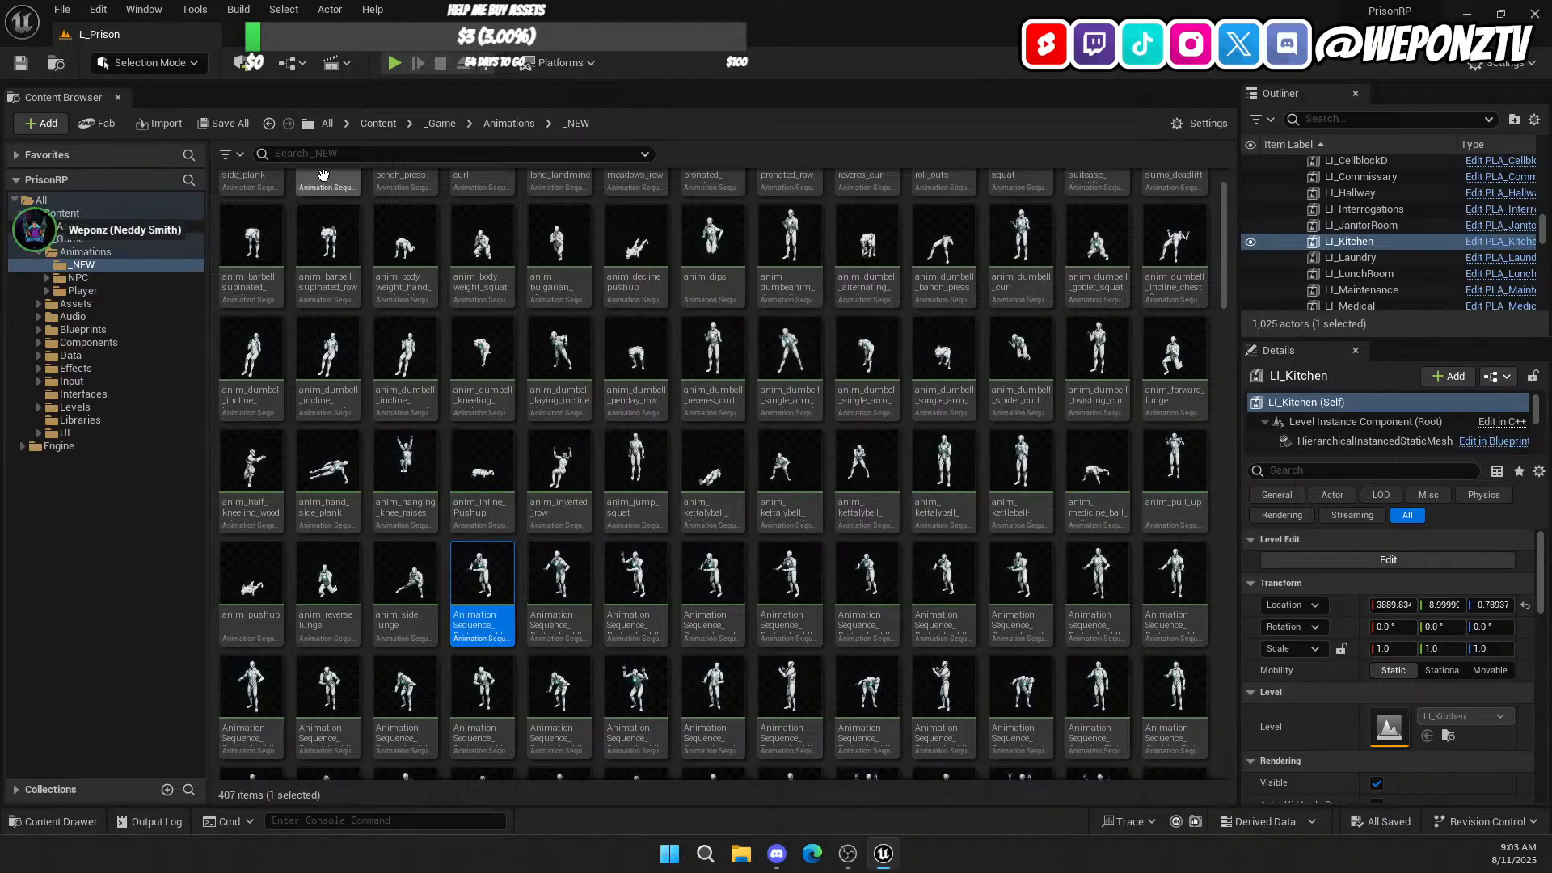
pyautogui.write('an')
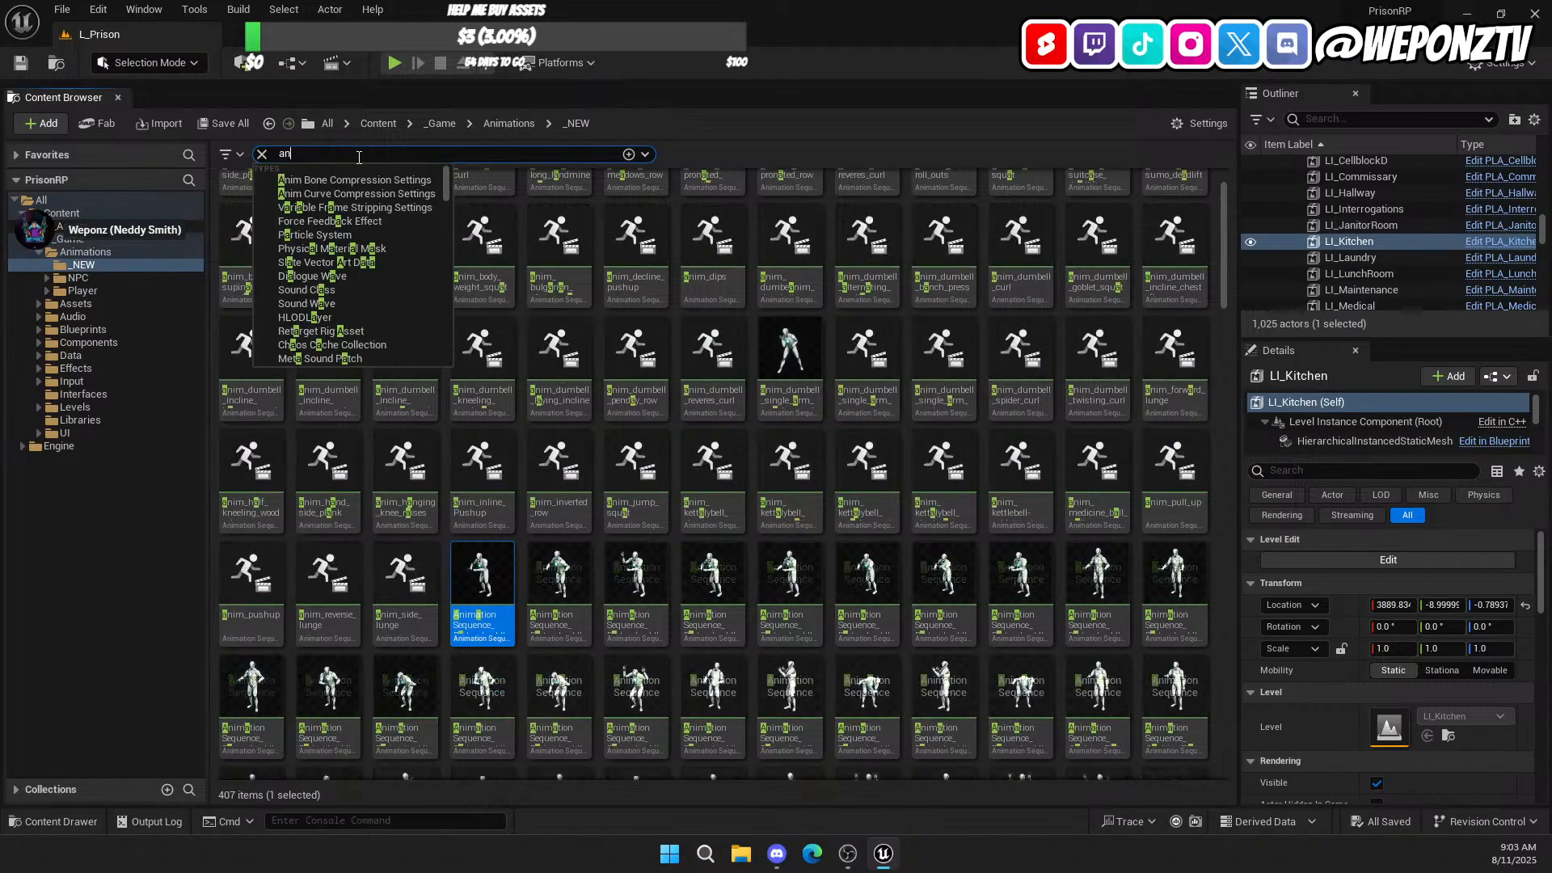
pyautogui.write('imation seq')
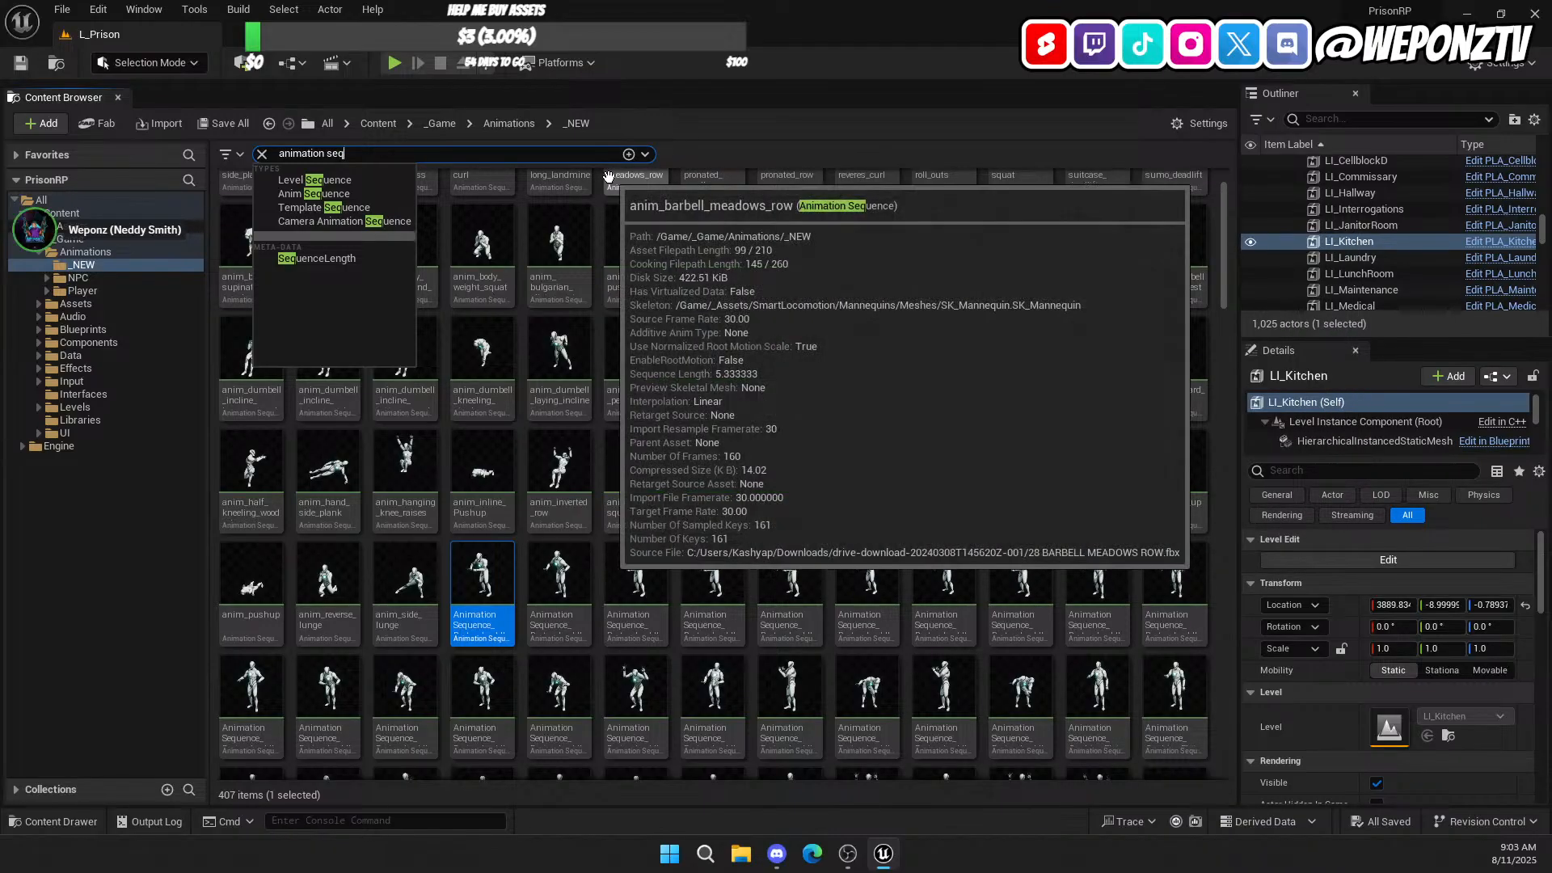
pyautogui.write('ce')
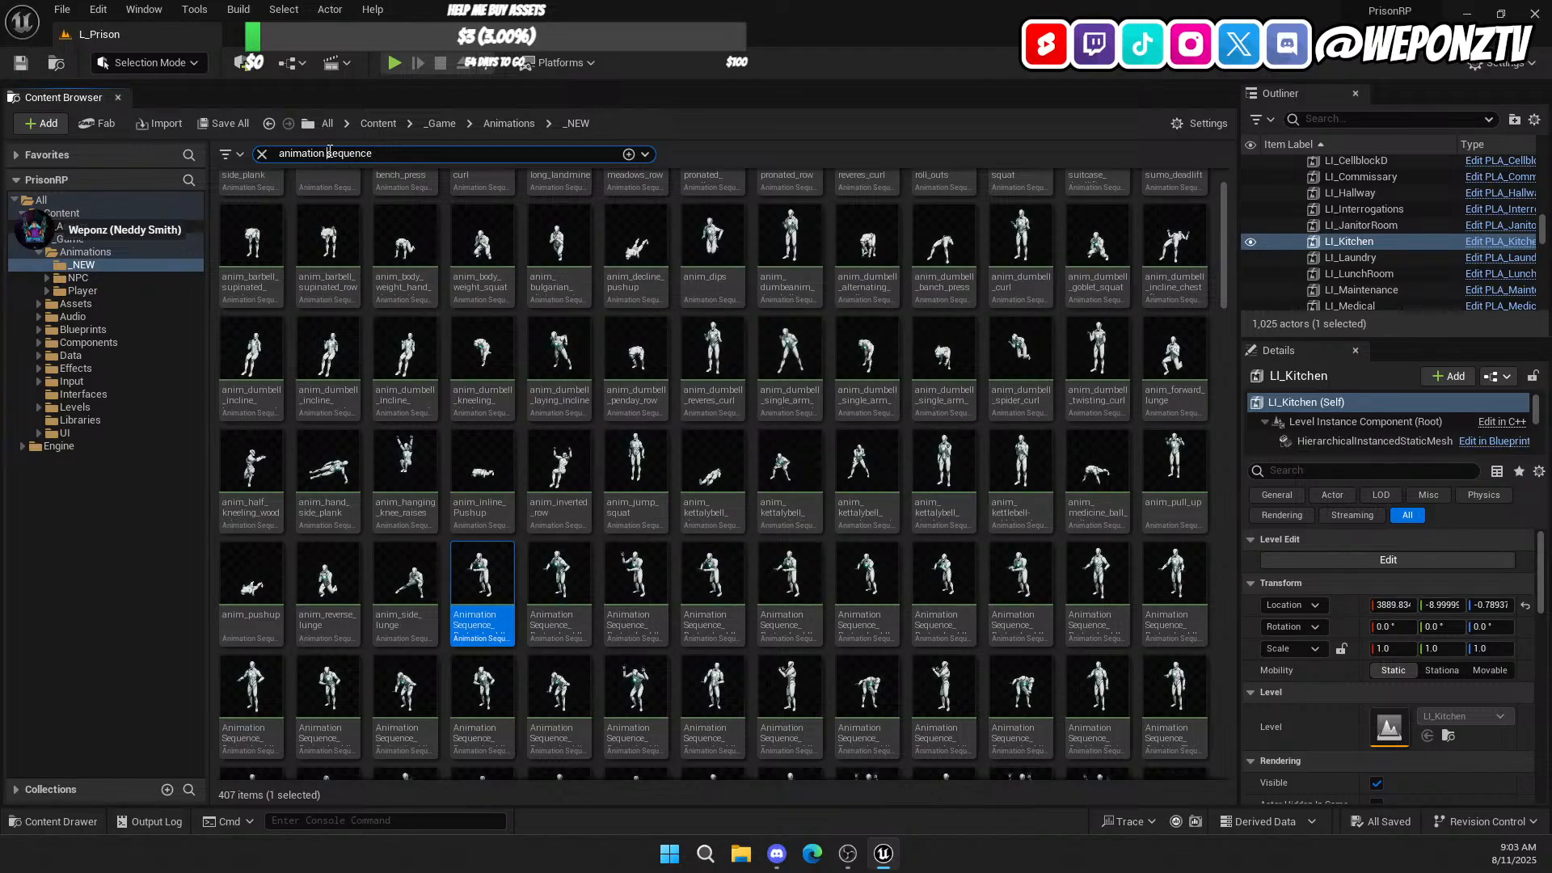
pyautogui.press('BackSpace')
pyautogui.click(391, 152)
pyautogui.write('_')
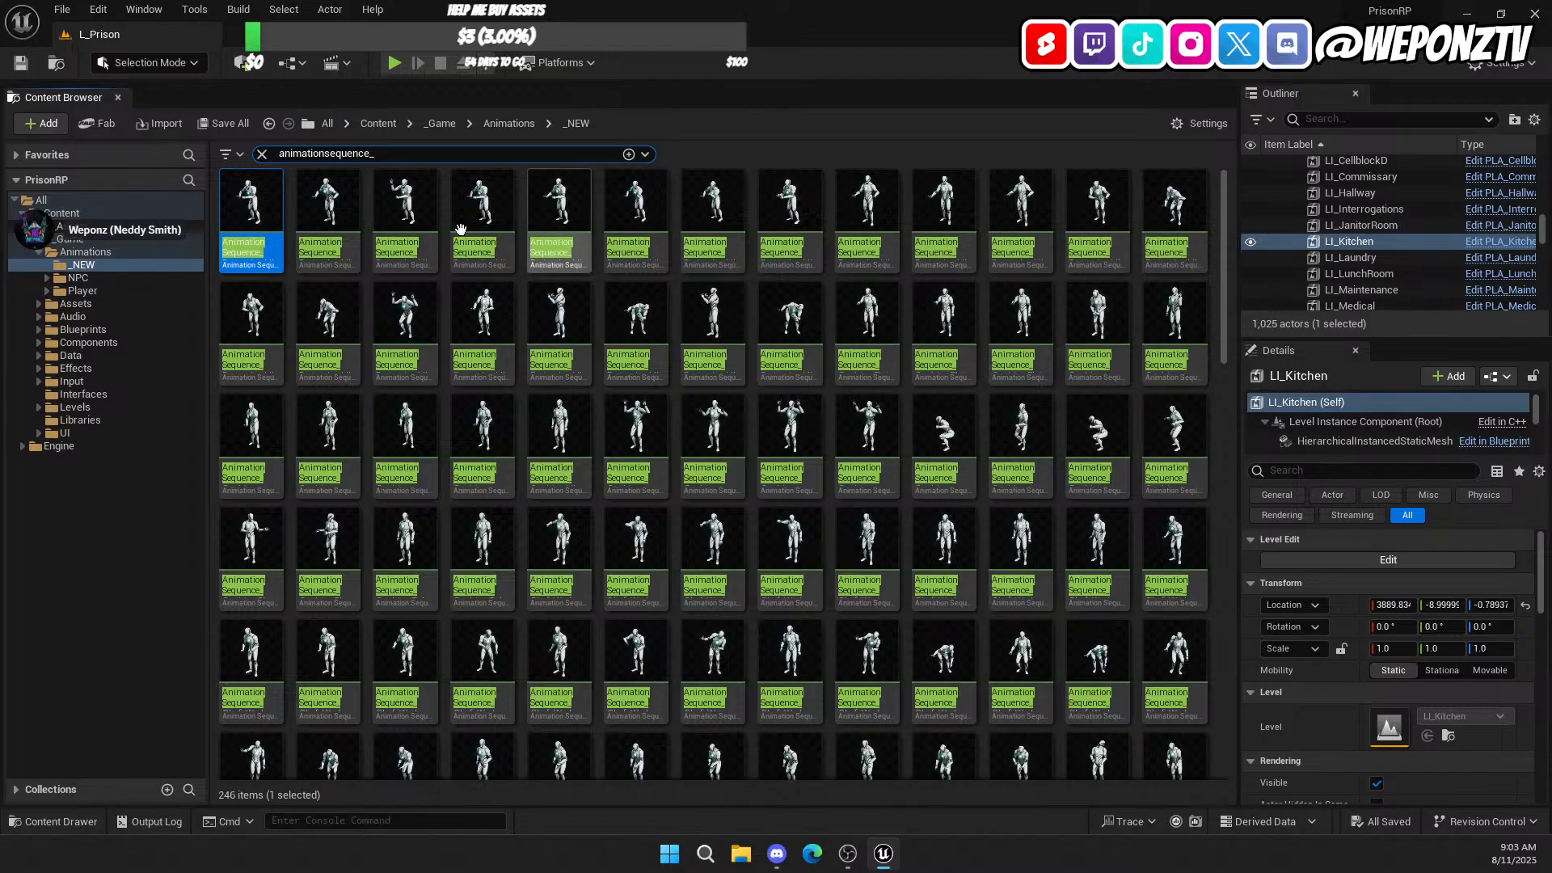
pyautogui.moveTo(250, 198)
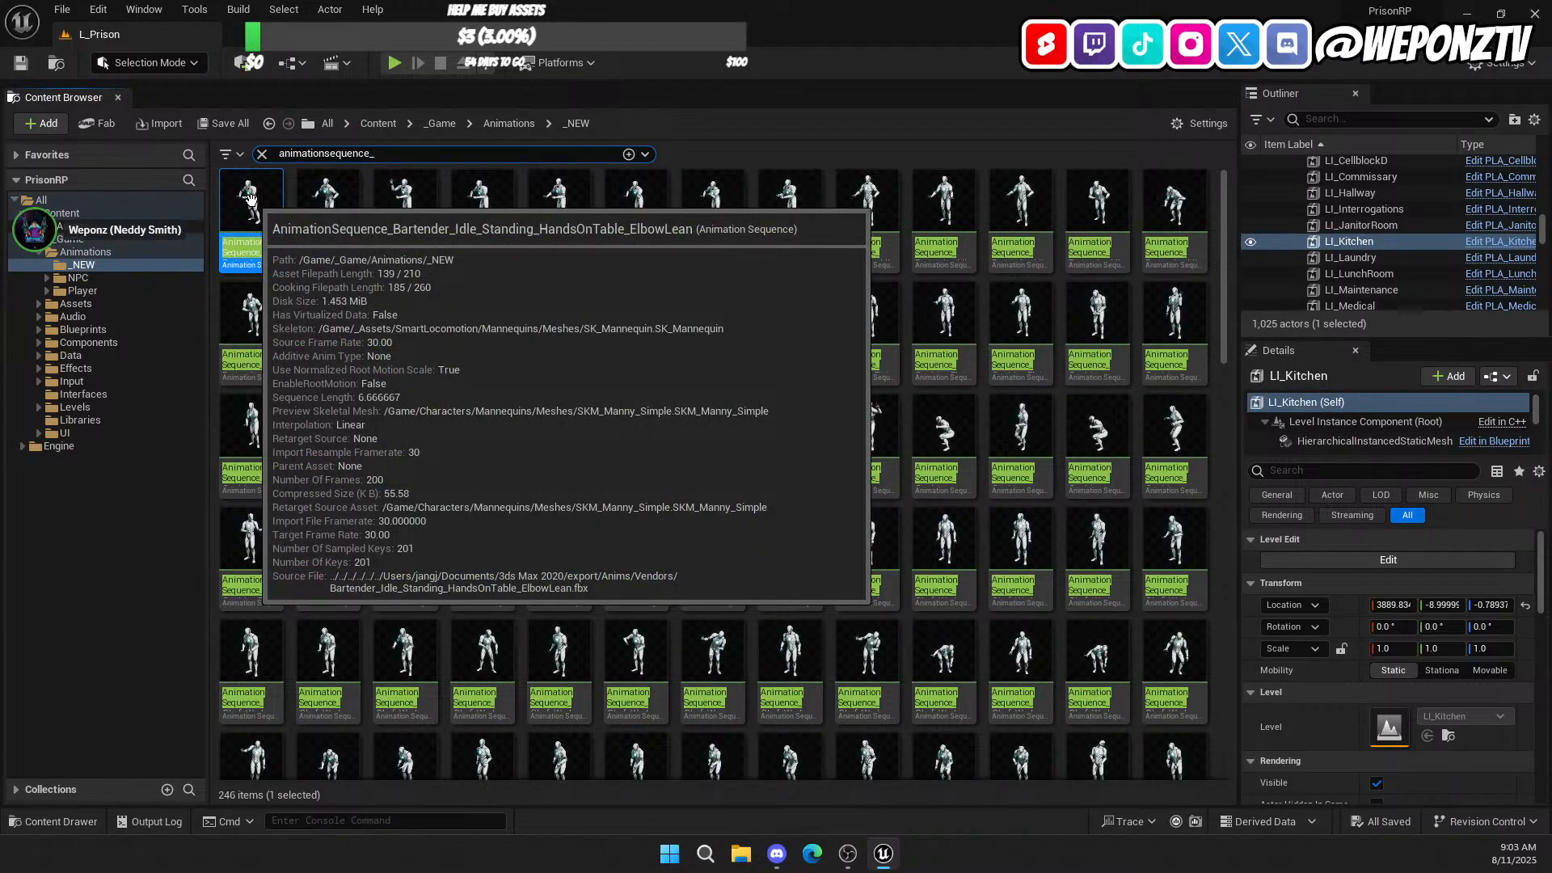
pyautogui.moveTo(1024, 207)
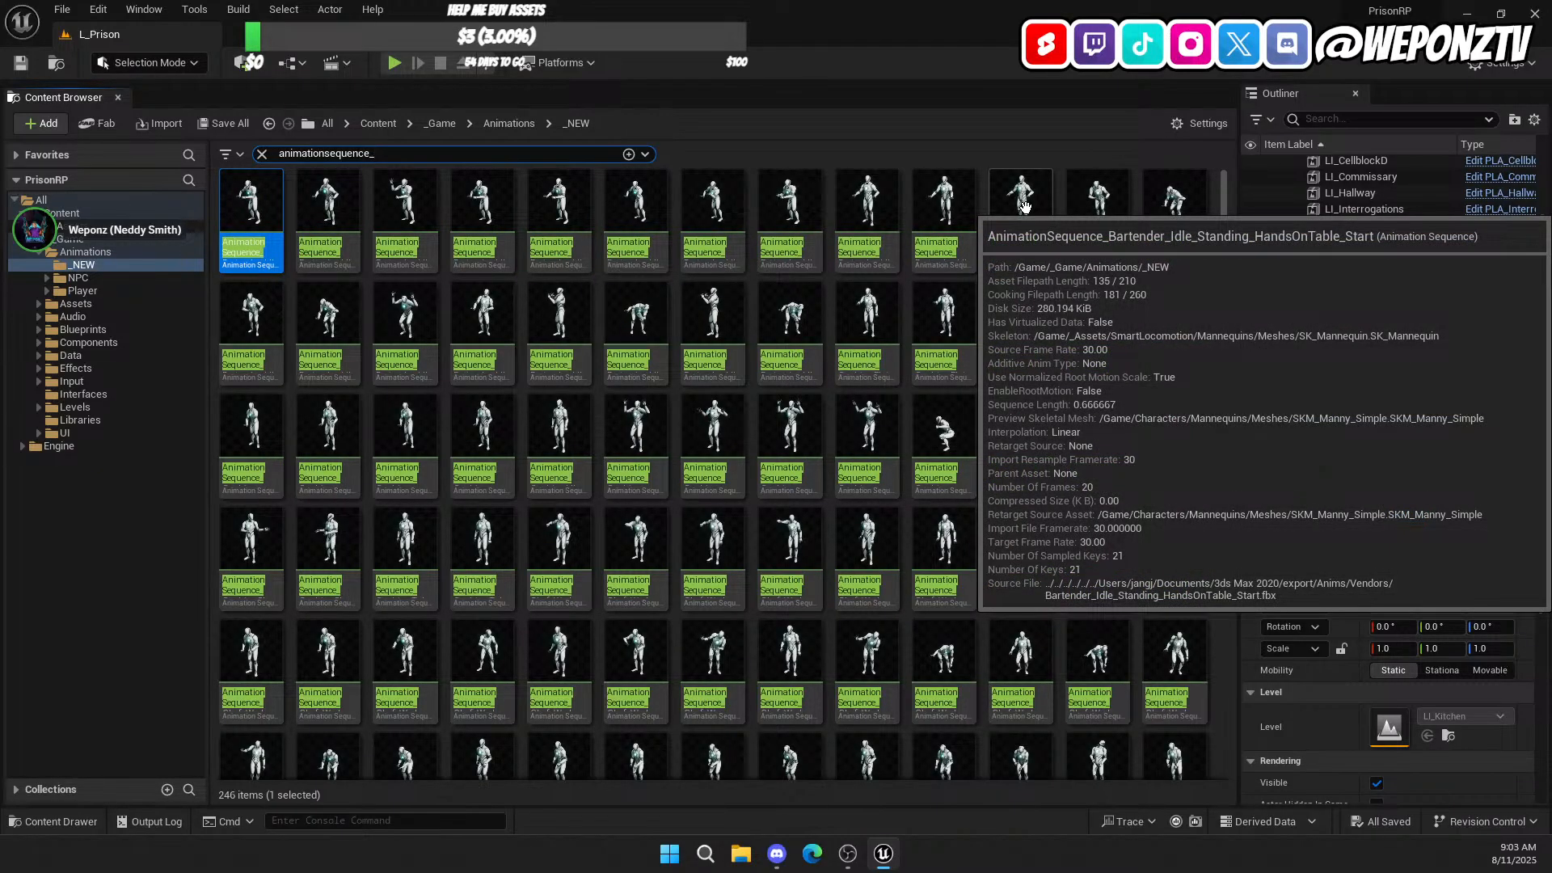
# Step: Preview the AnimationSequence_Bartender_Idle_Standing_Scared_HandsUp animation, returning to the L_Prison asset list
pyautogui.moveTo(702, 315)
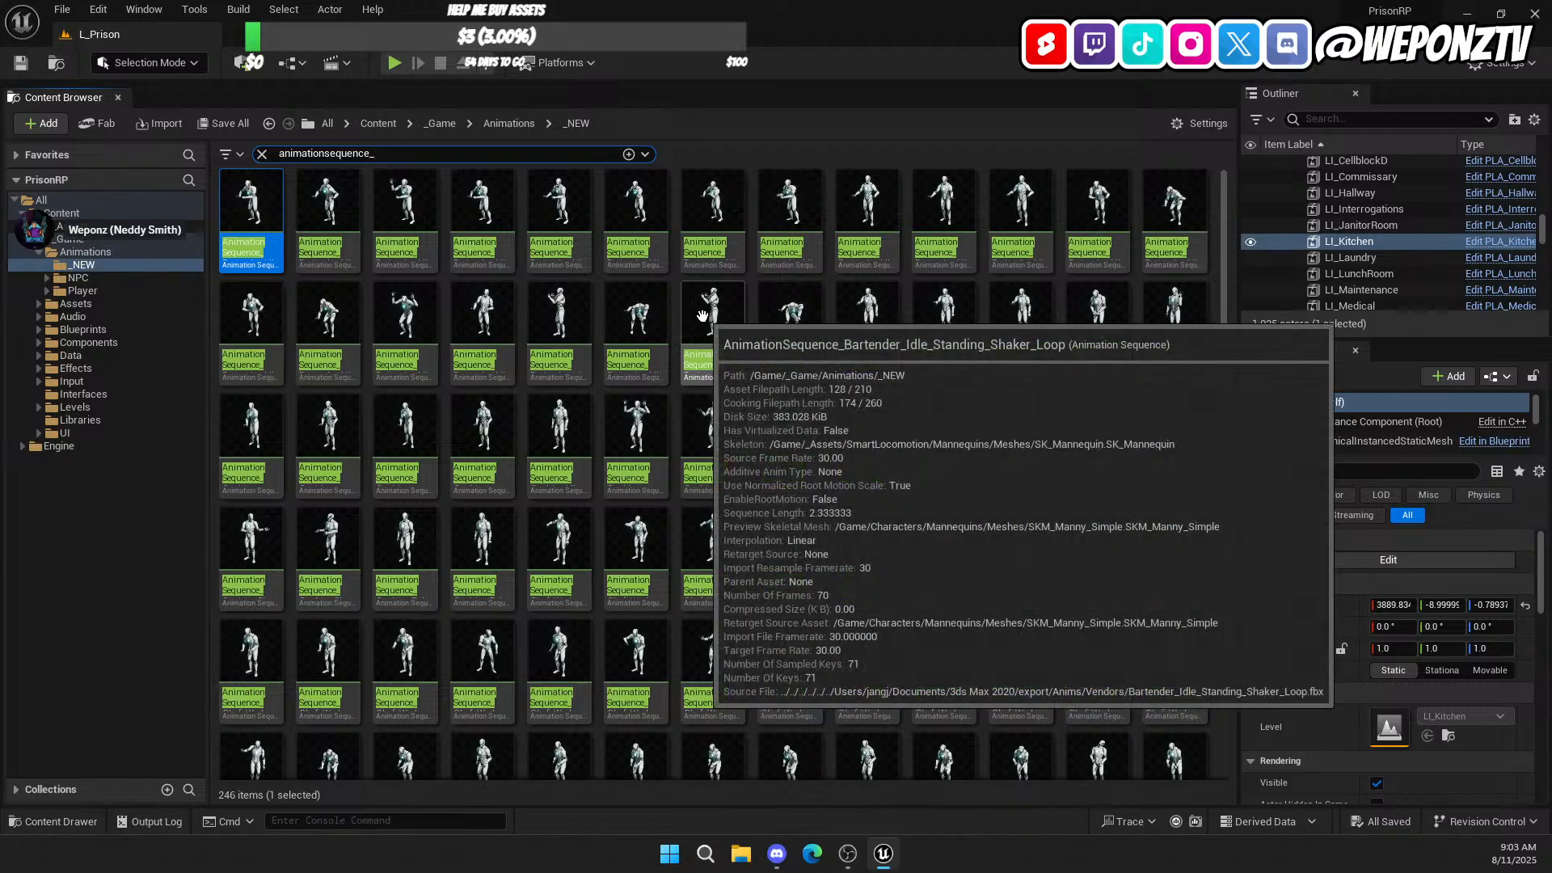
pyautogui.moveTo(259, 304)
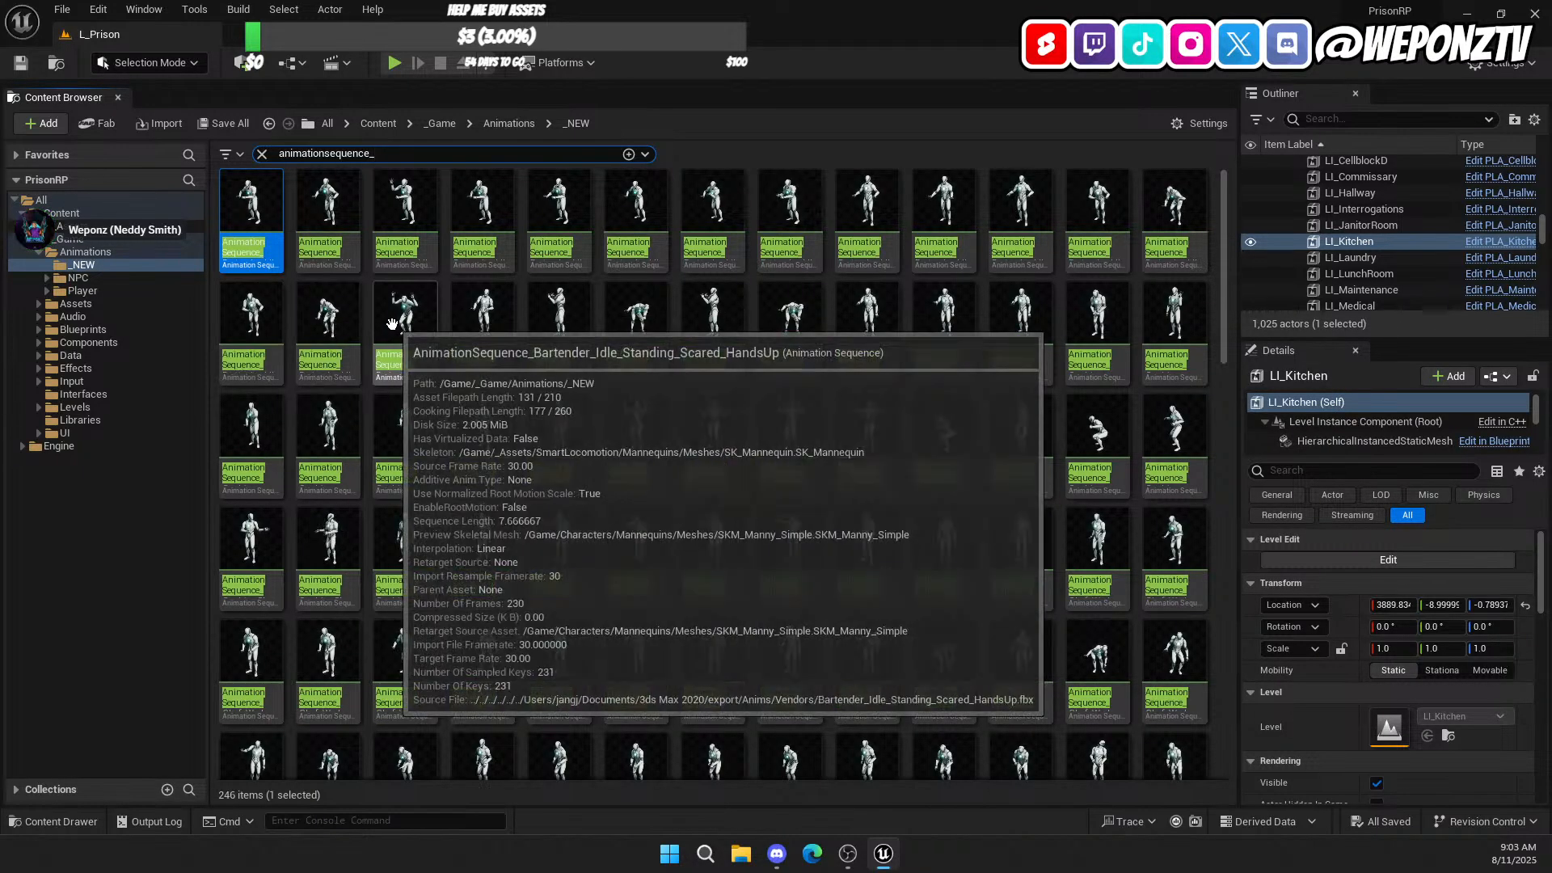
pyautogui.moveTo(401, 323)
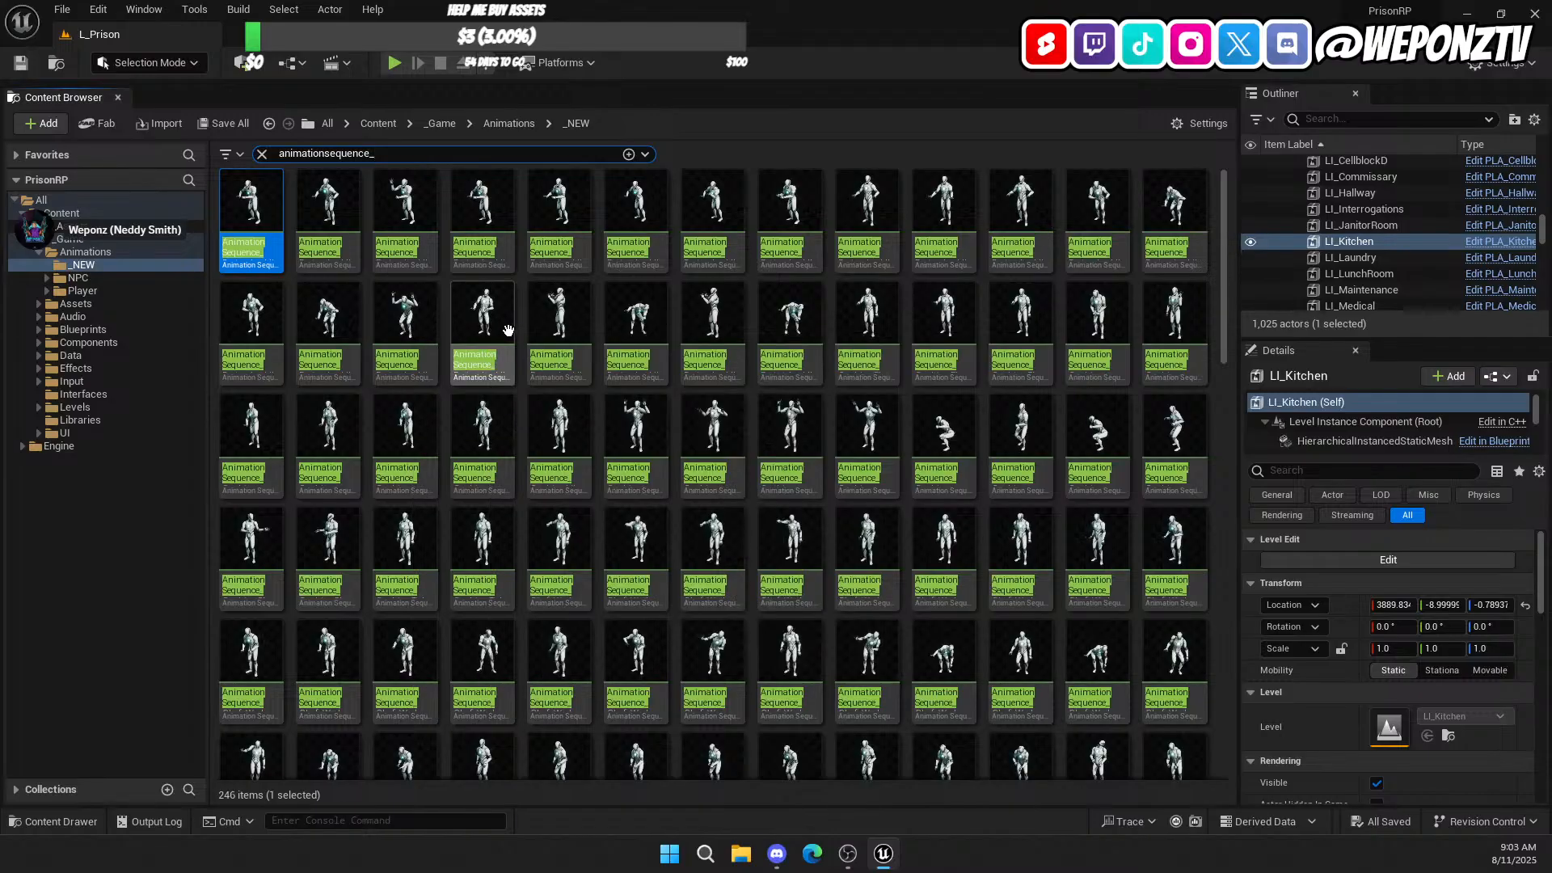
pyautogui.click(402, 323)
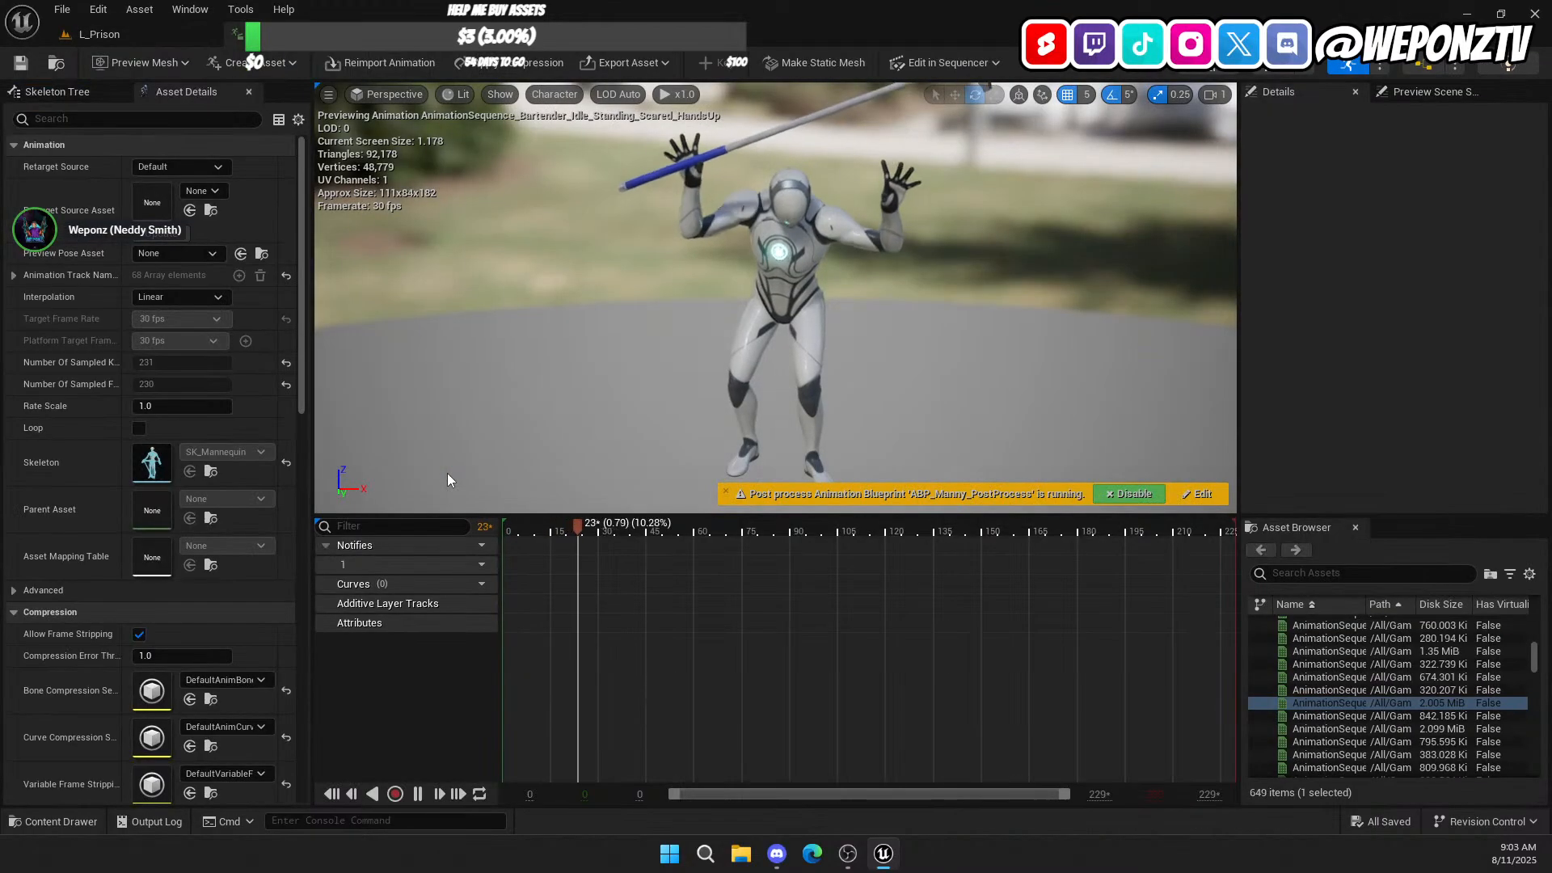
pyautogui.click(160, 30)
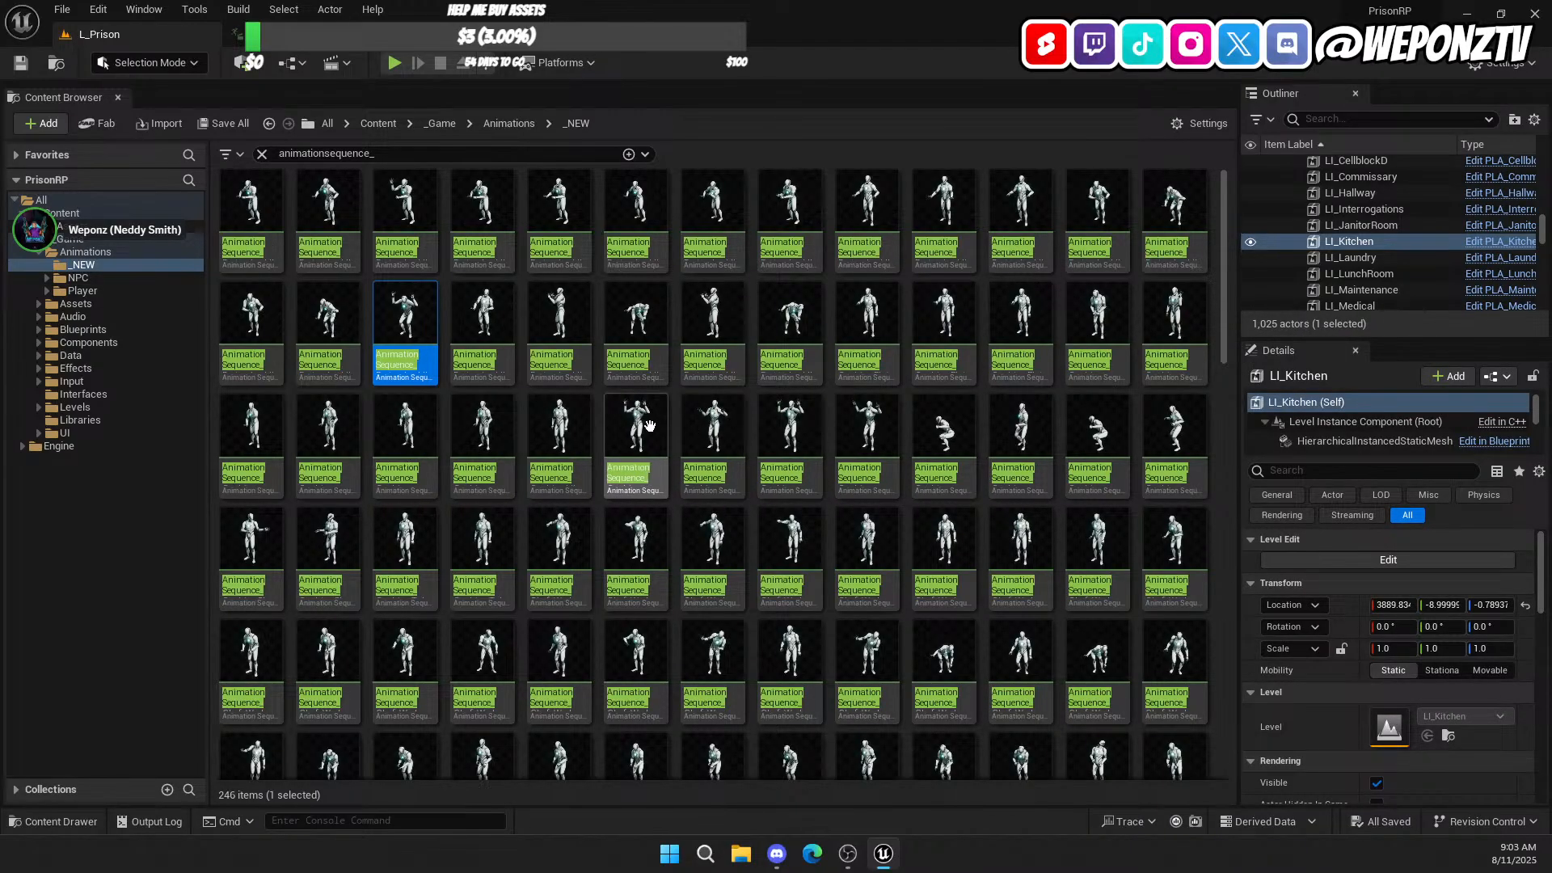
# Step: Preview the AnimationSequence_Chef_WorkStation_Inspect_End animation and return to the asset list
pyautogui.moveTo(645, 425)
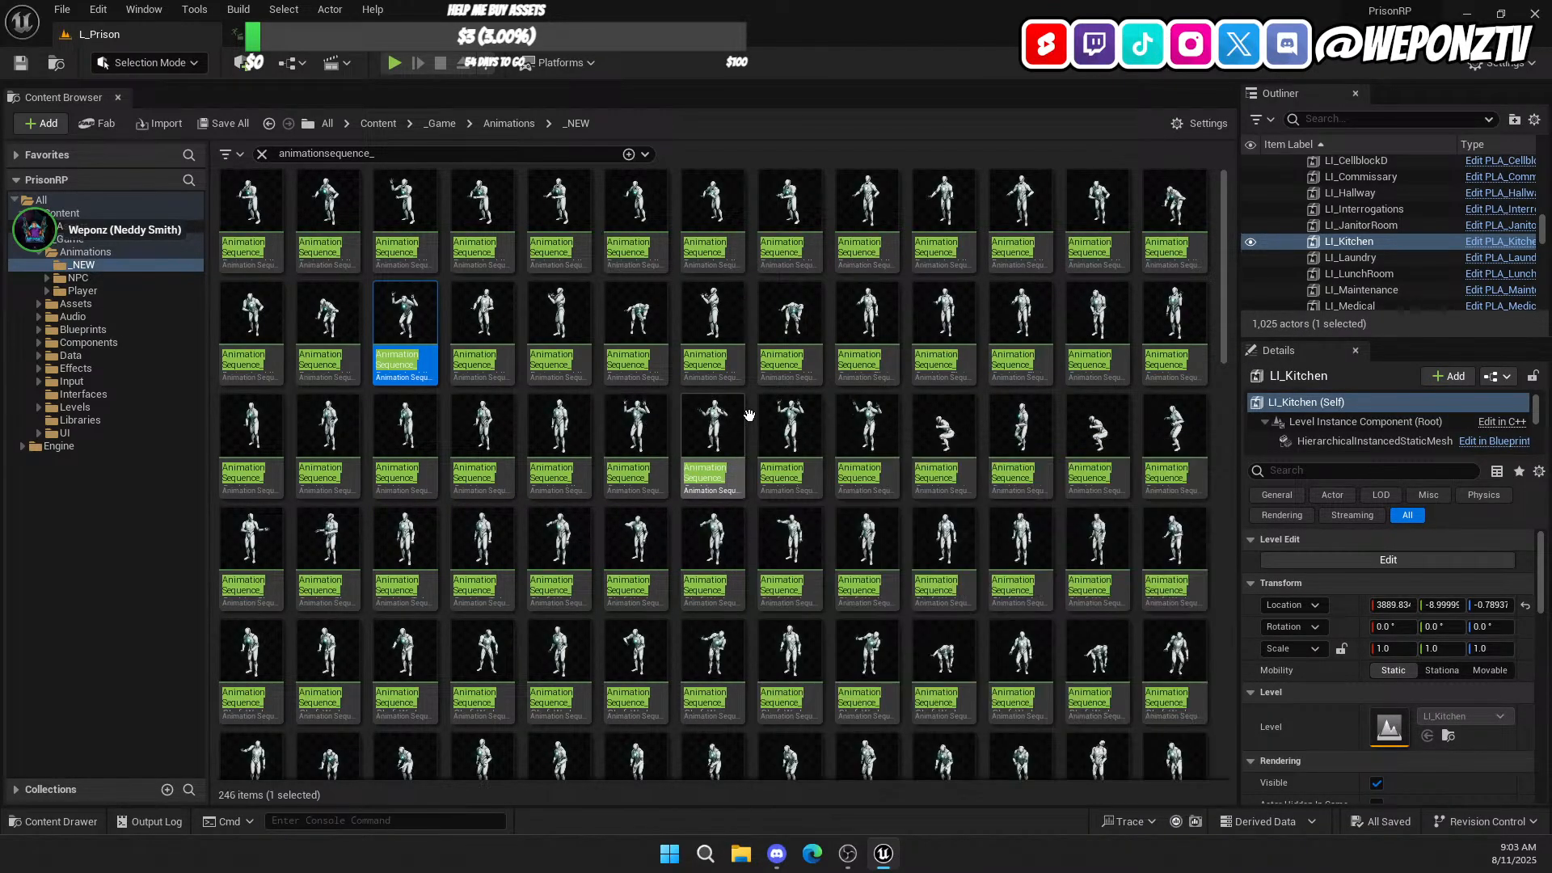
pyautogui.moveTo(801, 420)
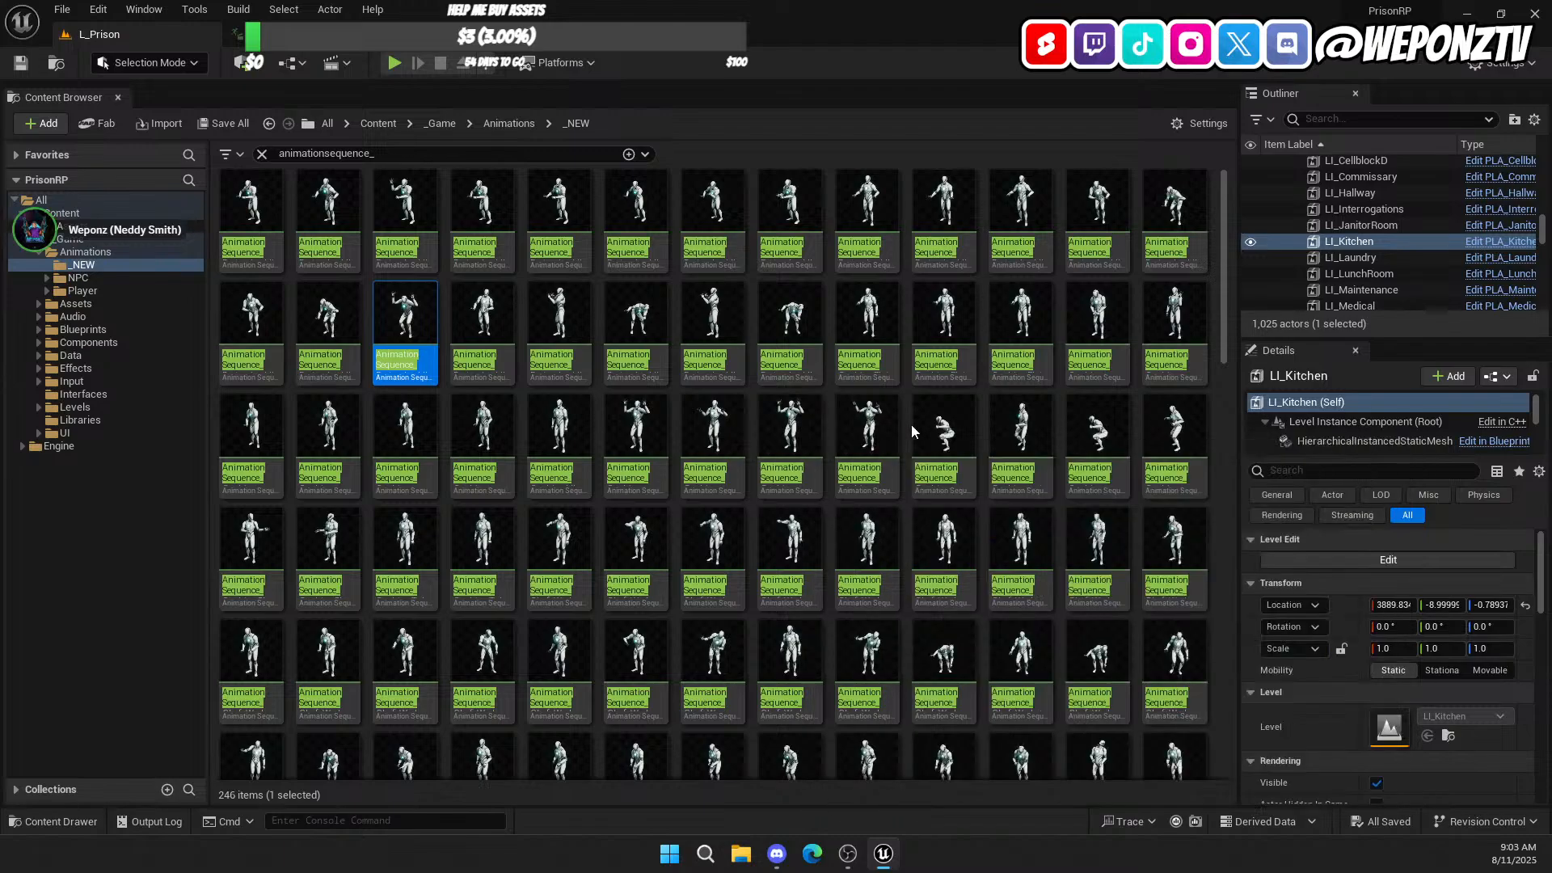
pyautogui.moveTo(967, 427)
pyautogui.scroll(-1, 826, 556)
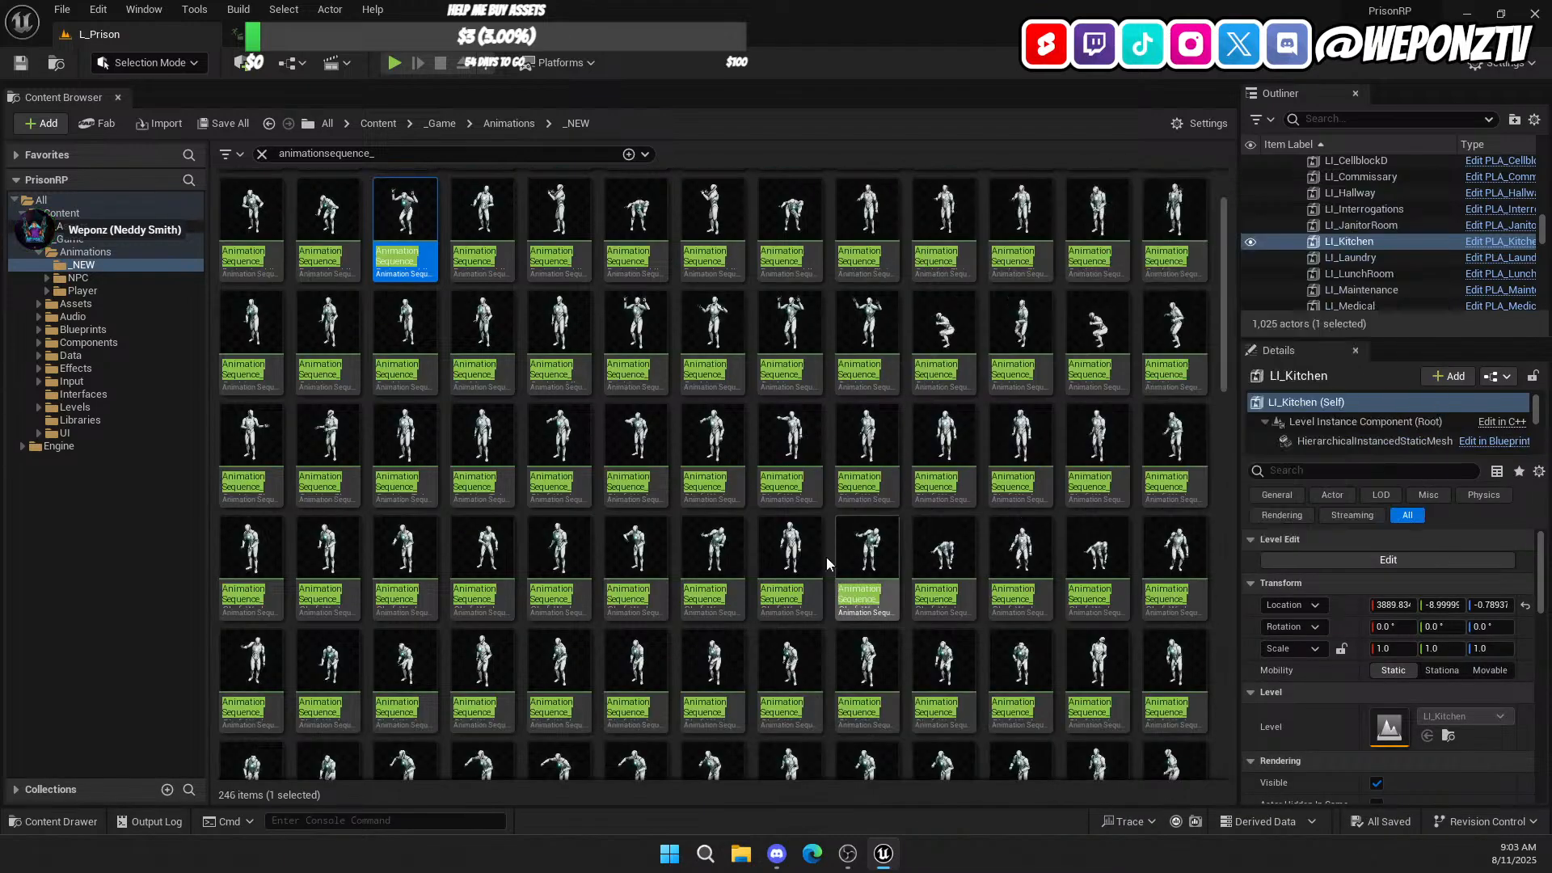
pyautogui.moveTo(776, 572)
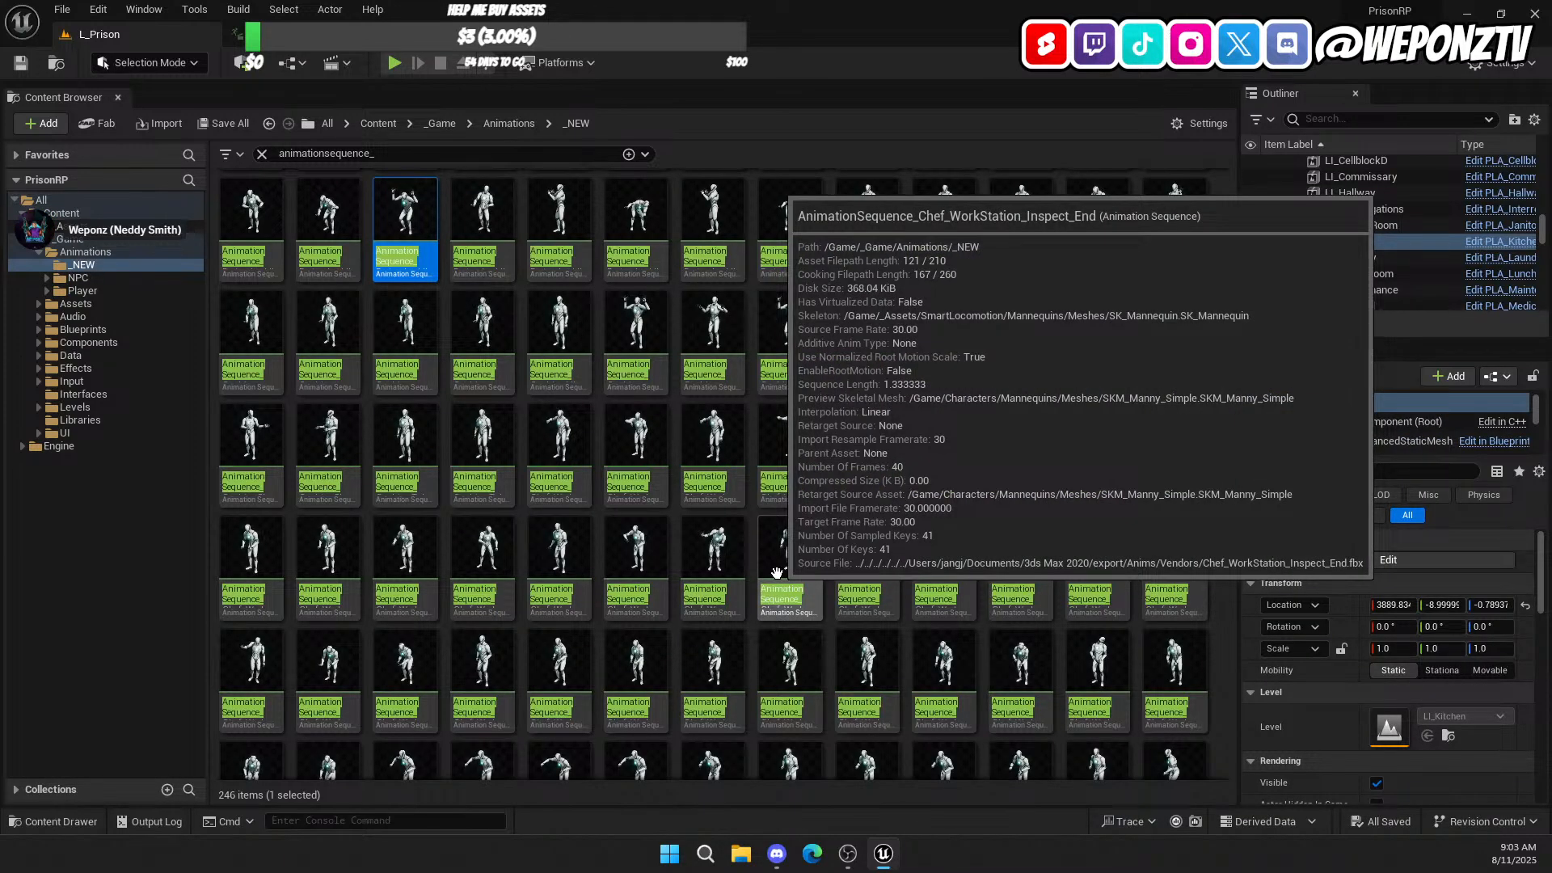
pyautogui.doubleClick(776, 572)
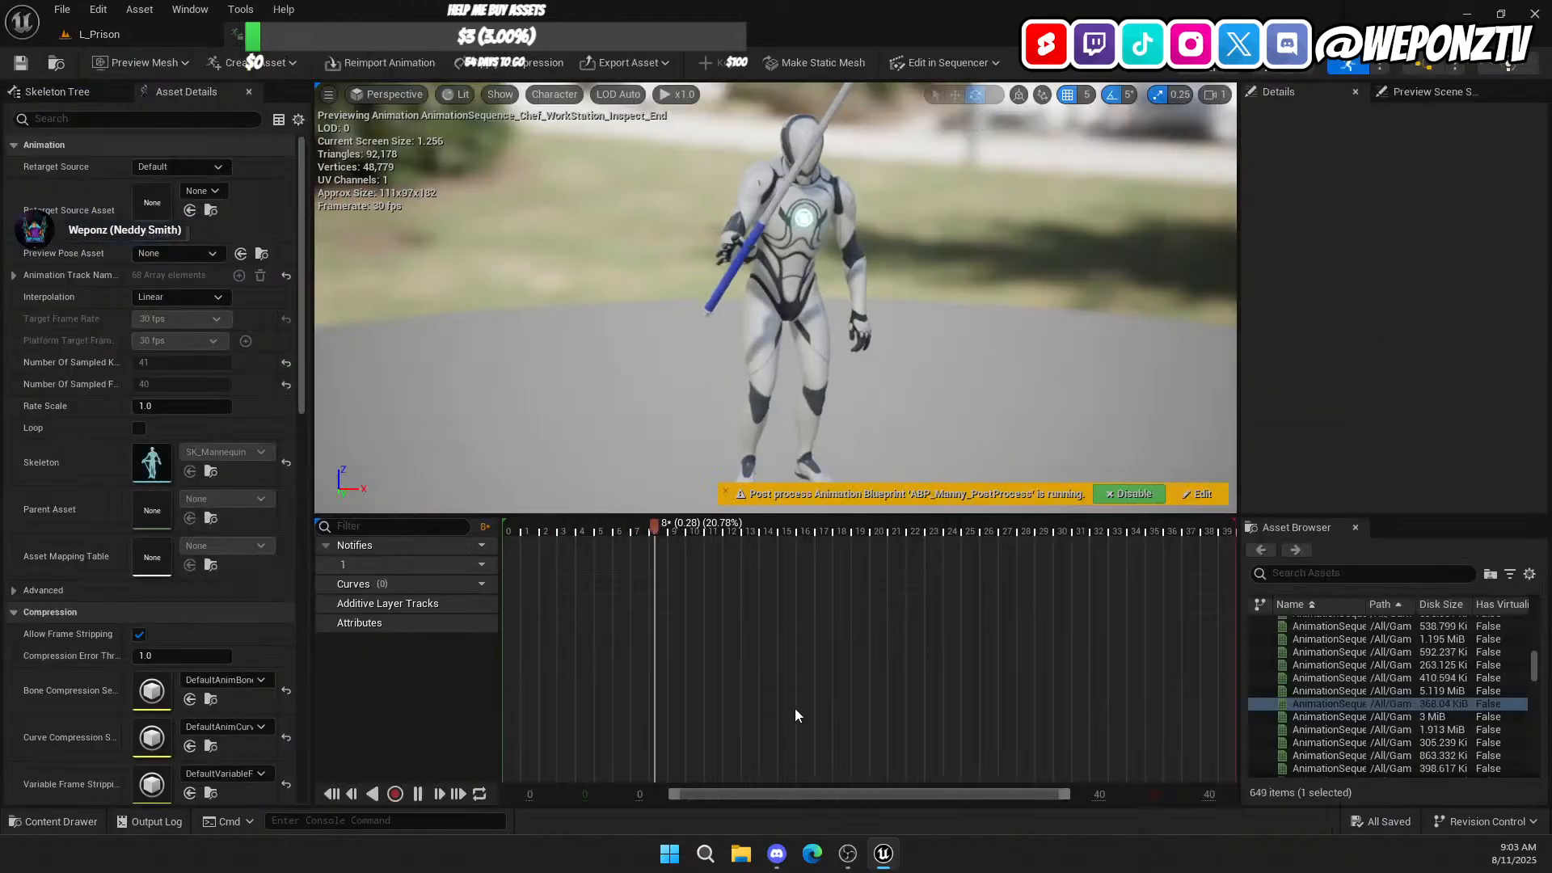
pyautogui.click(109, 36)
# Step: Find and preview the AnimationSequence_Chef_WorkStation_WokStirFry_Idle animation, returning to the asset list
pyautogui.scroll(-3, 474, 641)
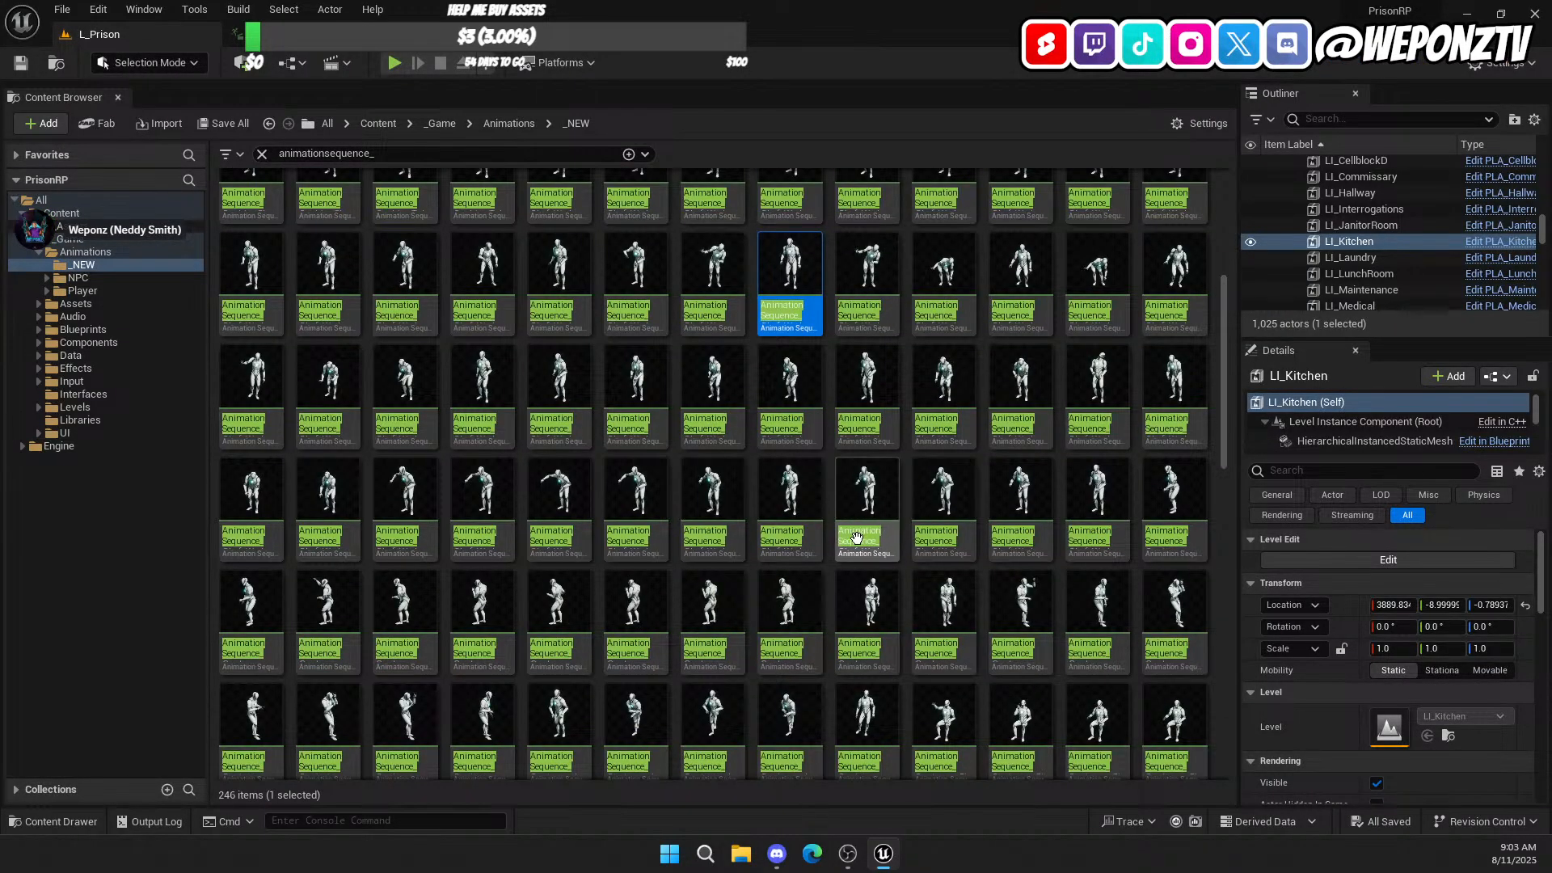
pyautogui.moveTo(856, 537)
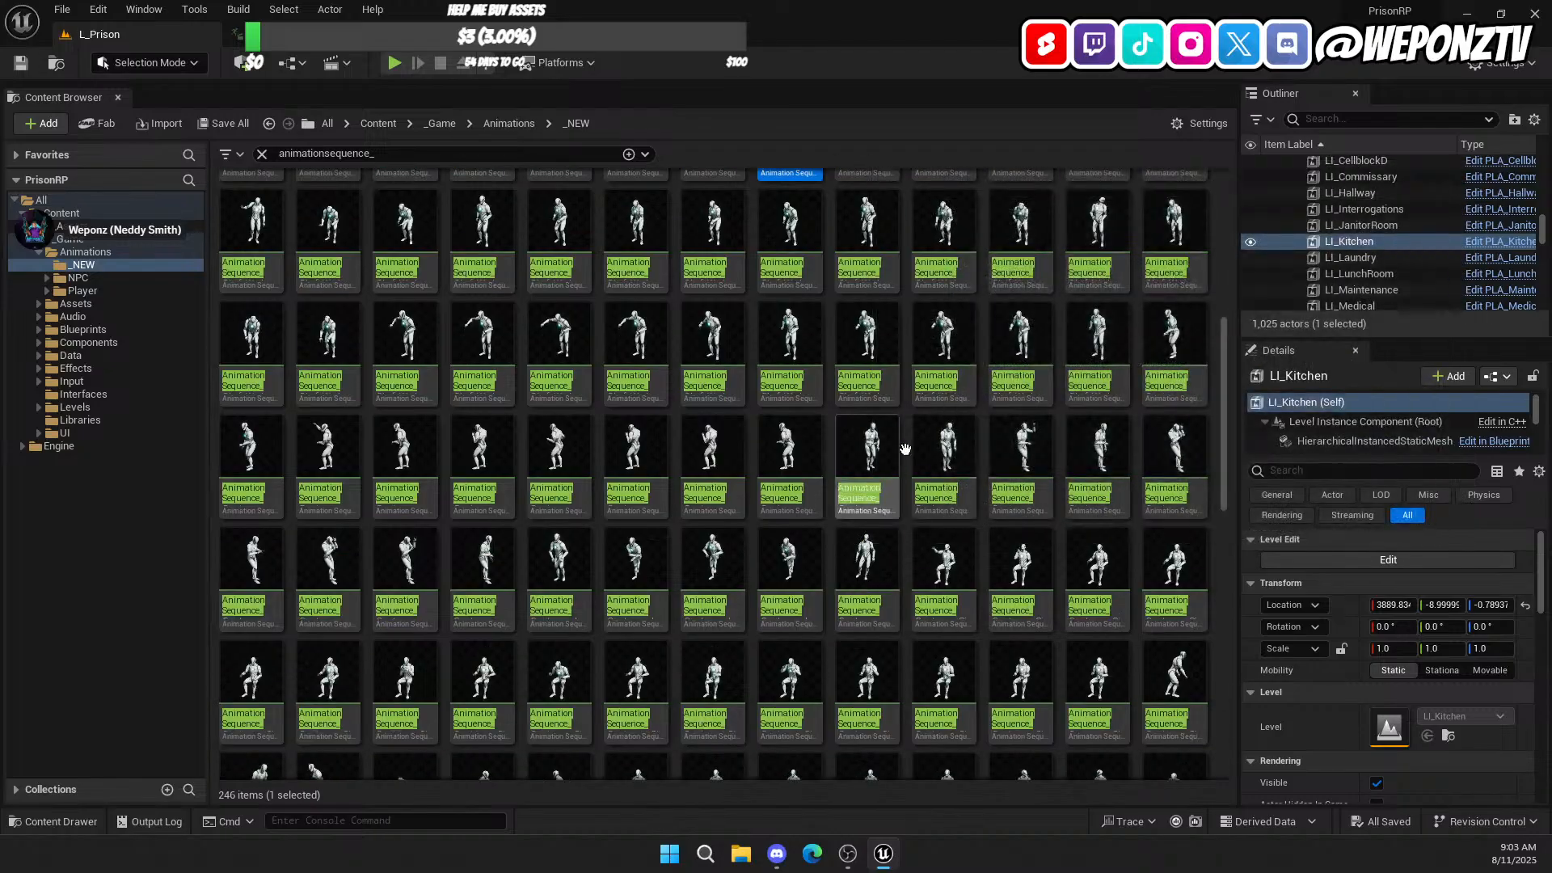
pyautogui.scroll(-1, 861, 485)
pyautogui.click(871, 404)
pyautogui.doubleClick(871, 404)
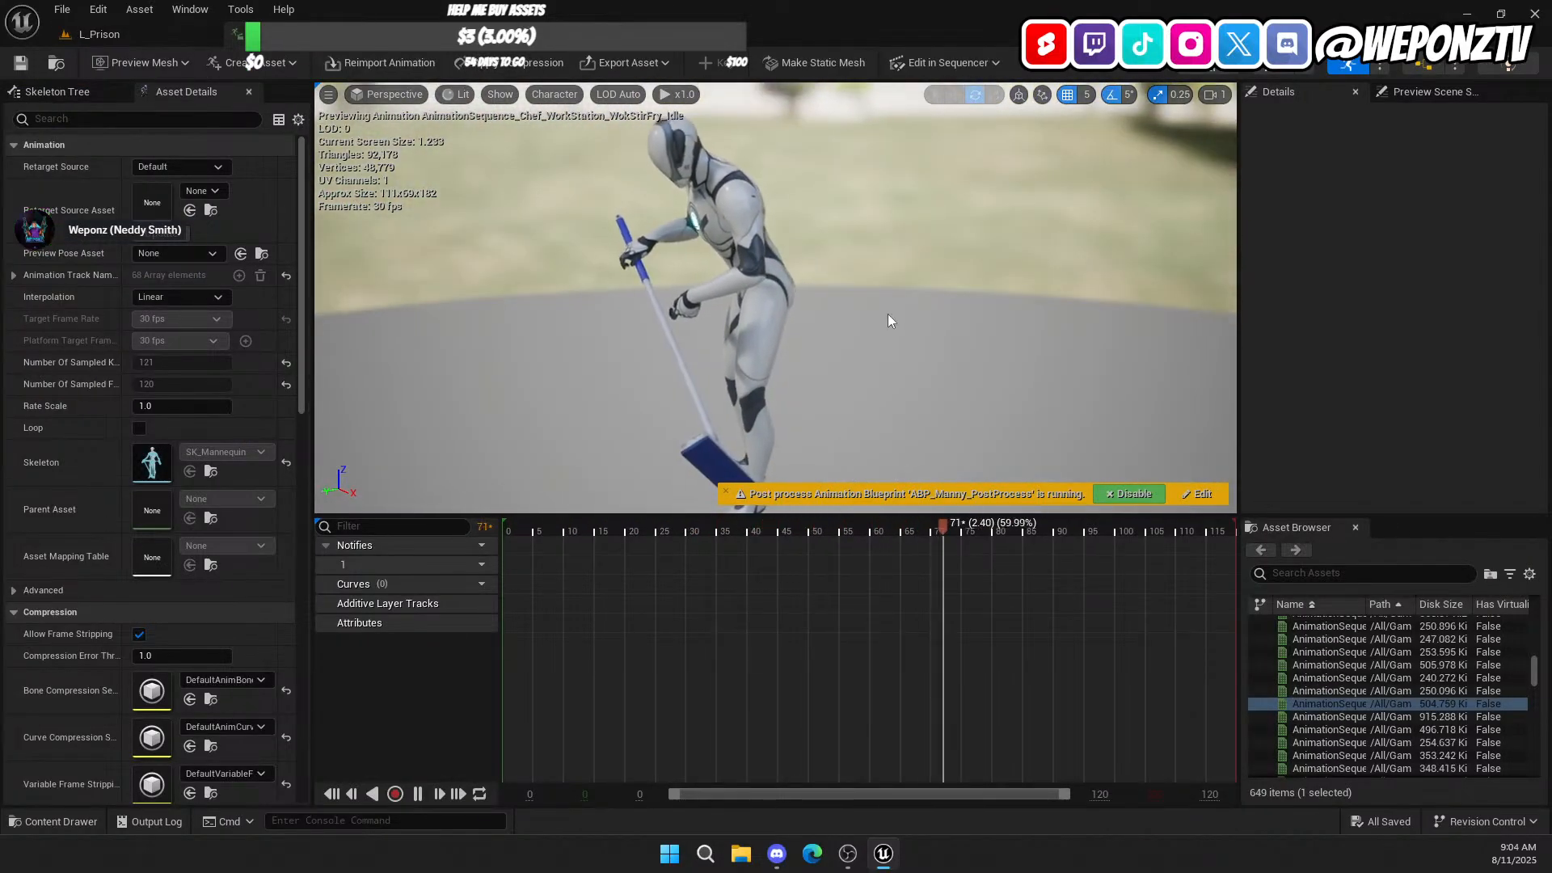
pyautogui.click(173, 37)
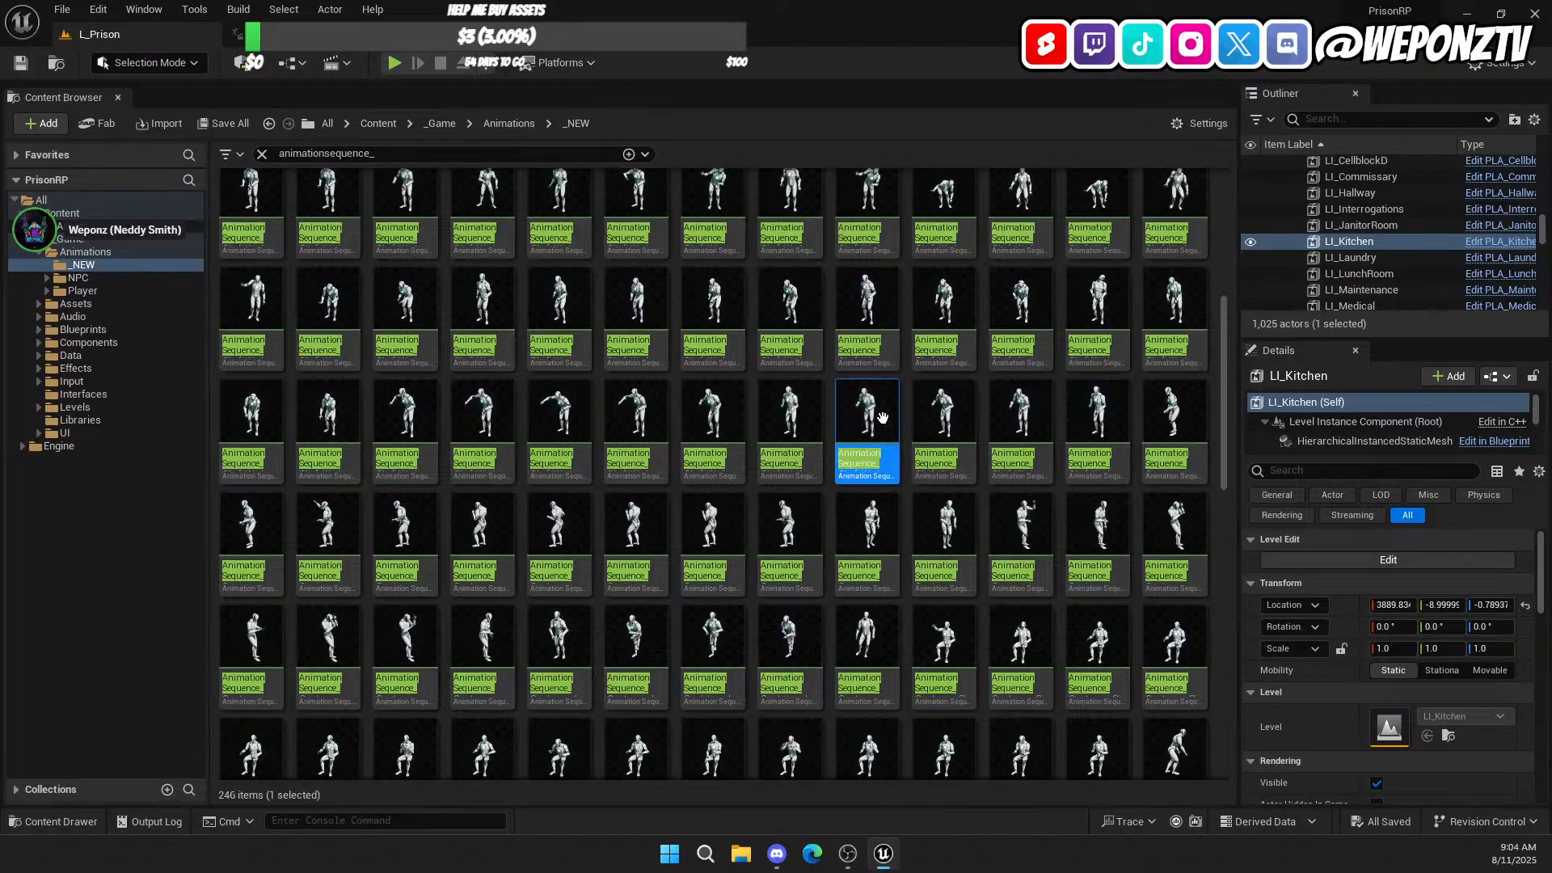
# Step: Look through the chef workstation animations, preview AnimationSequence_Chef_WorkStation_WashDishes_Loop01 and return to the asset list
pyautogui.moveTo(872, 418)
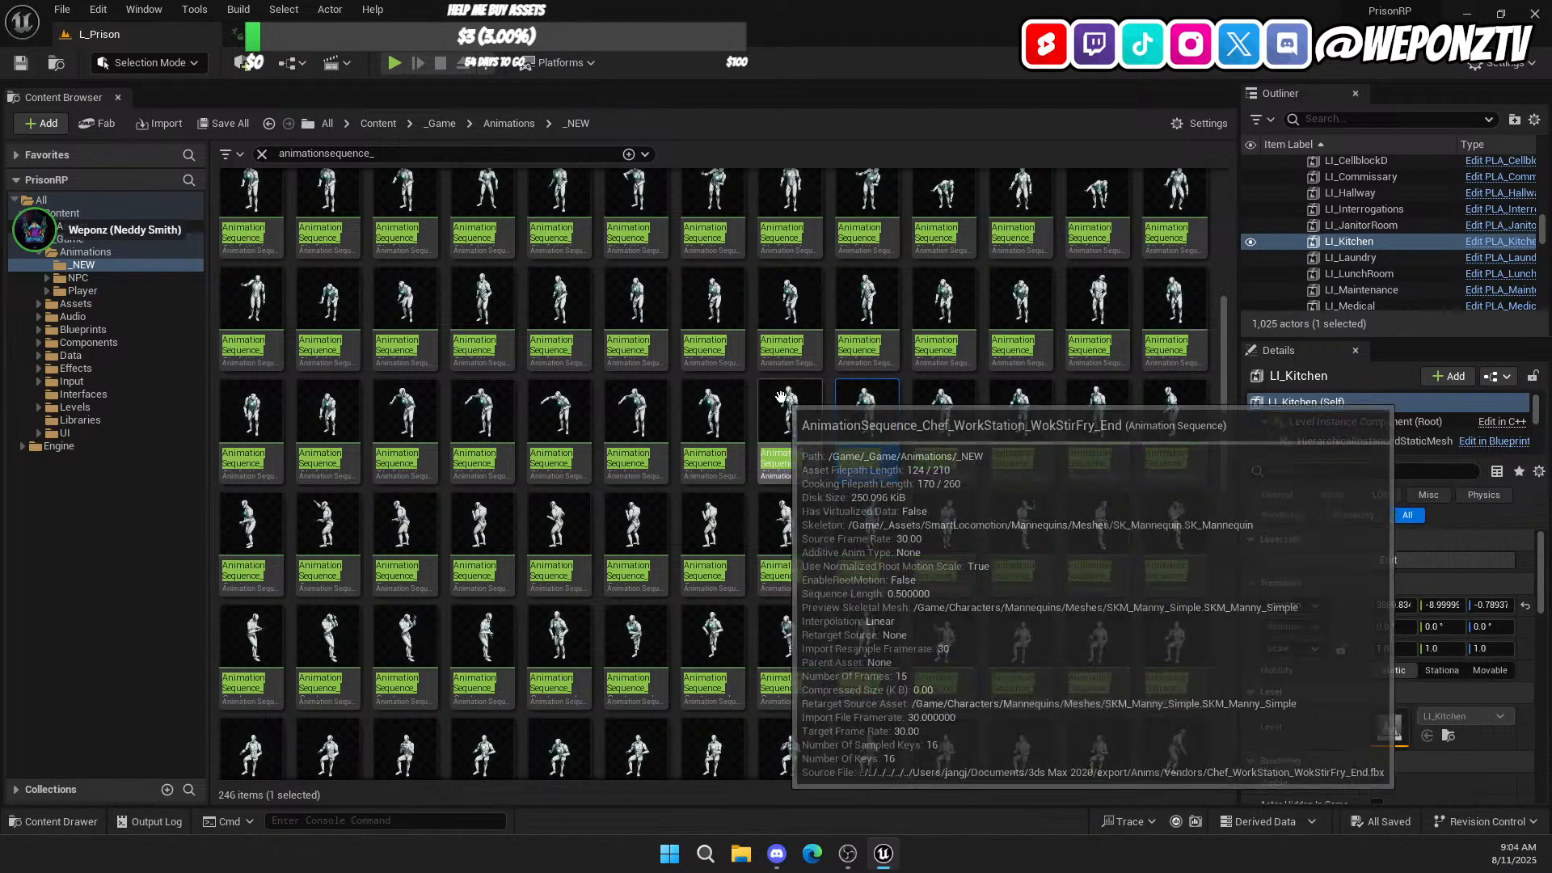
pyautogui.moveTo(1067, 315)
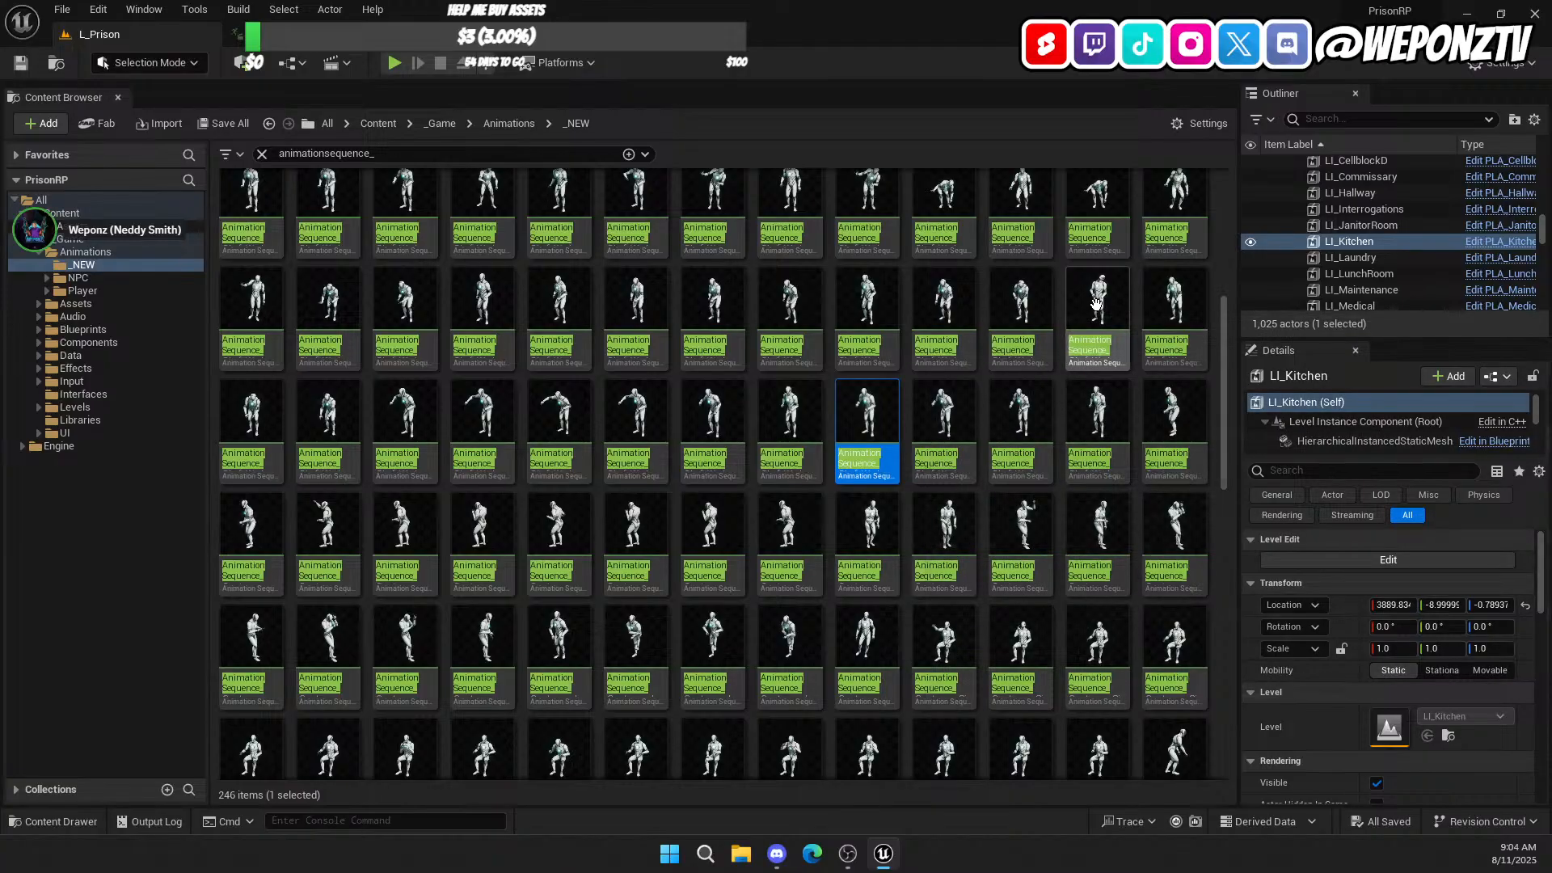
pyautogui.moveTo(1021, 296)
pyautogui.moveTo(928, 296)
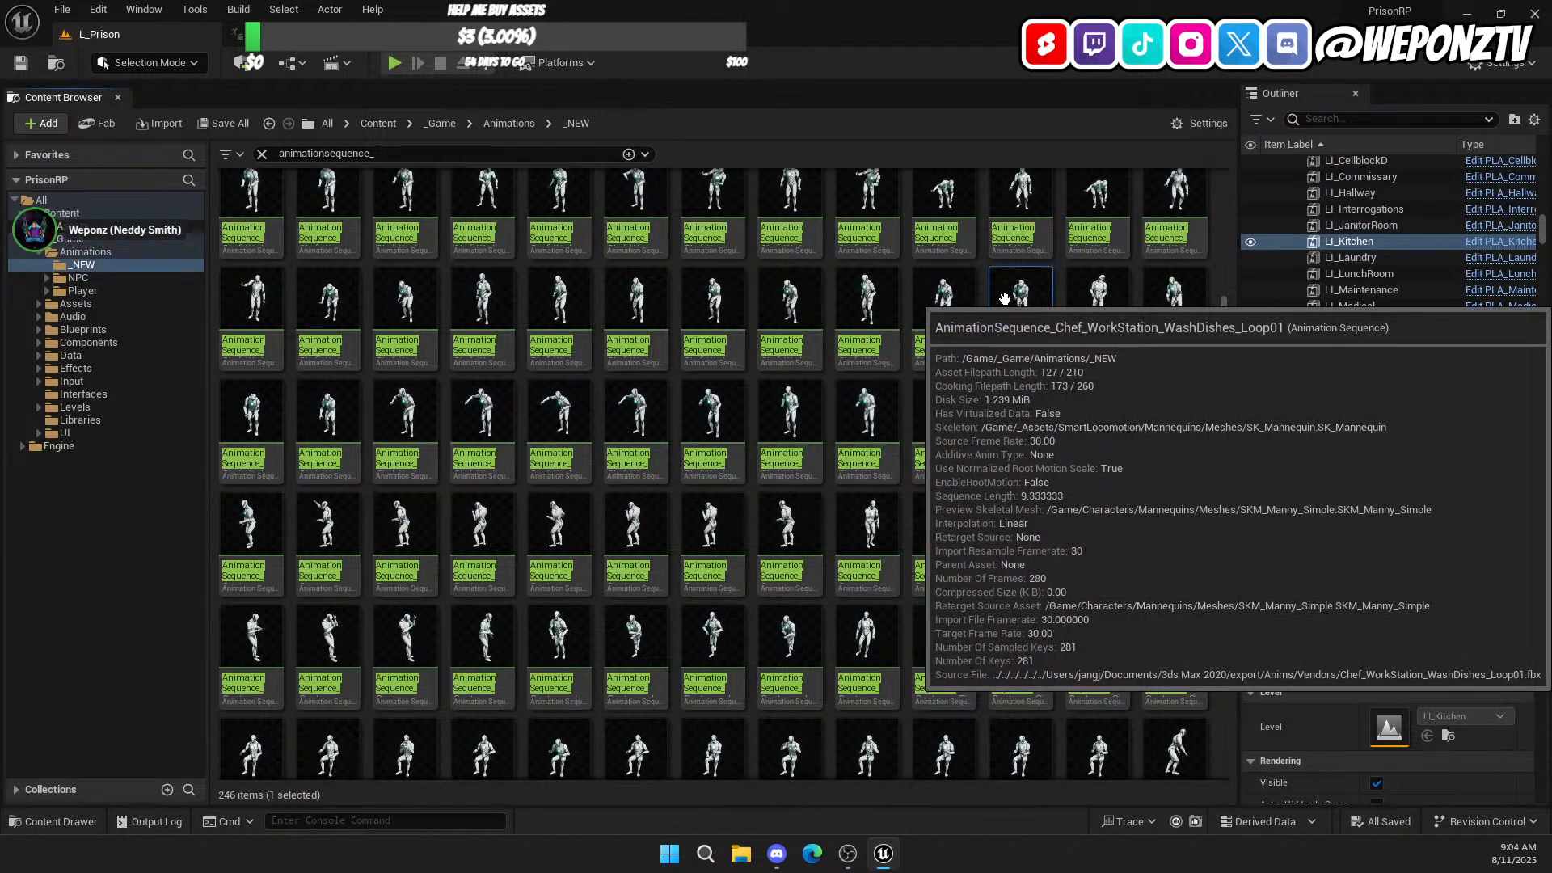
pyautogui.doubleClick(1005, 299)
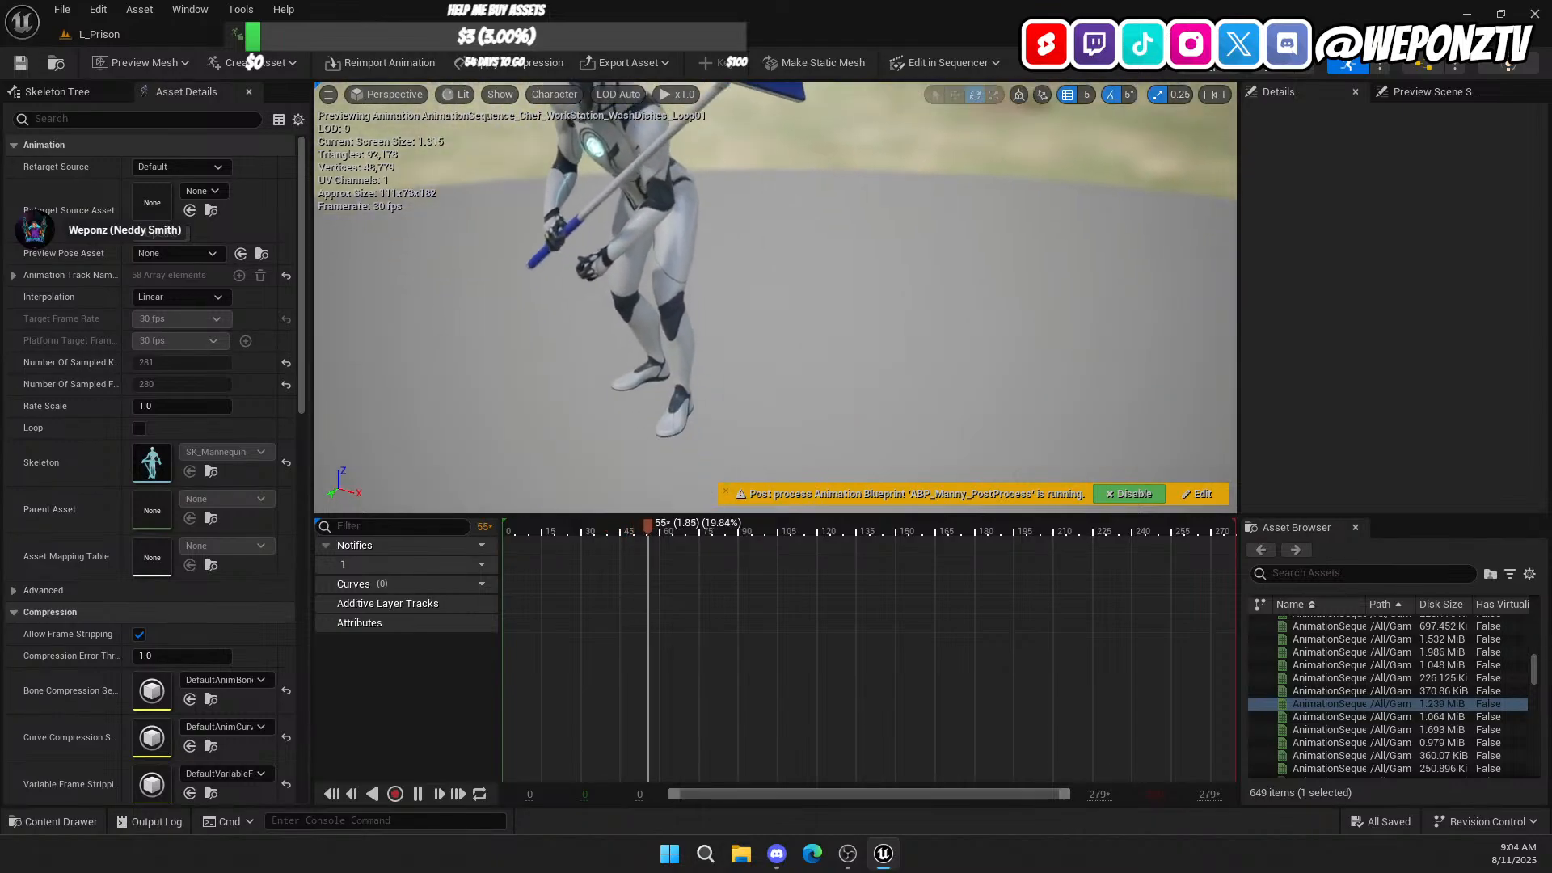
pyautogui.click(127, 27)
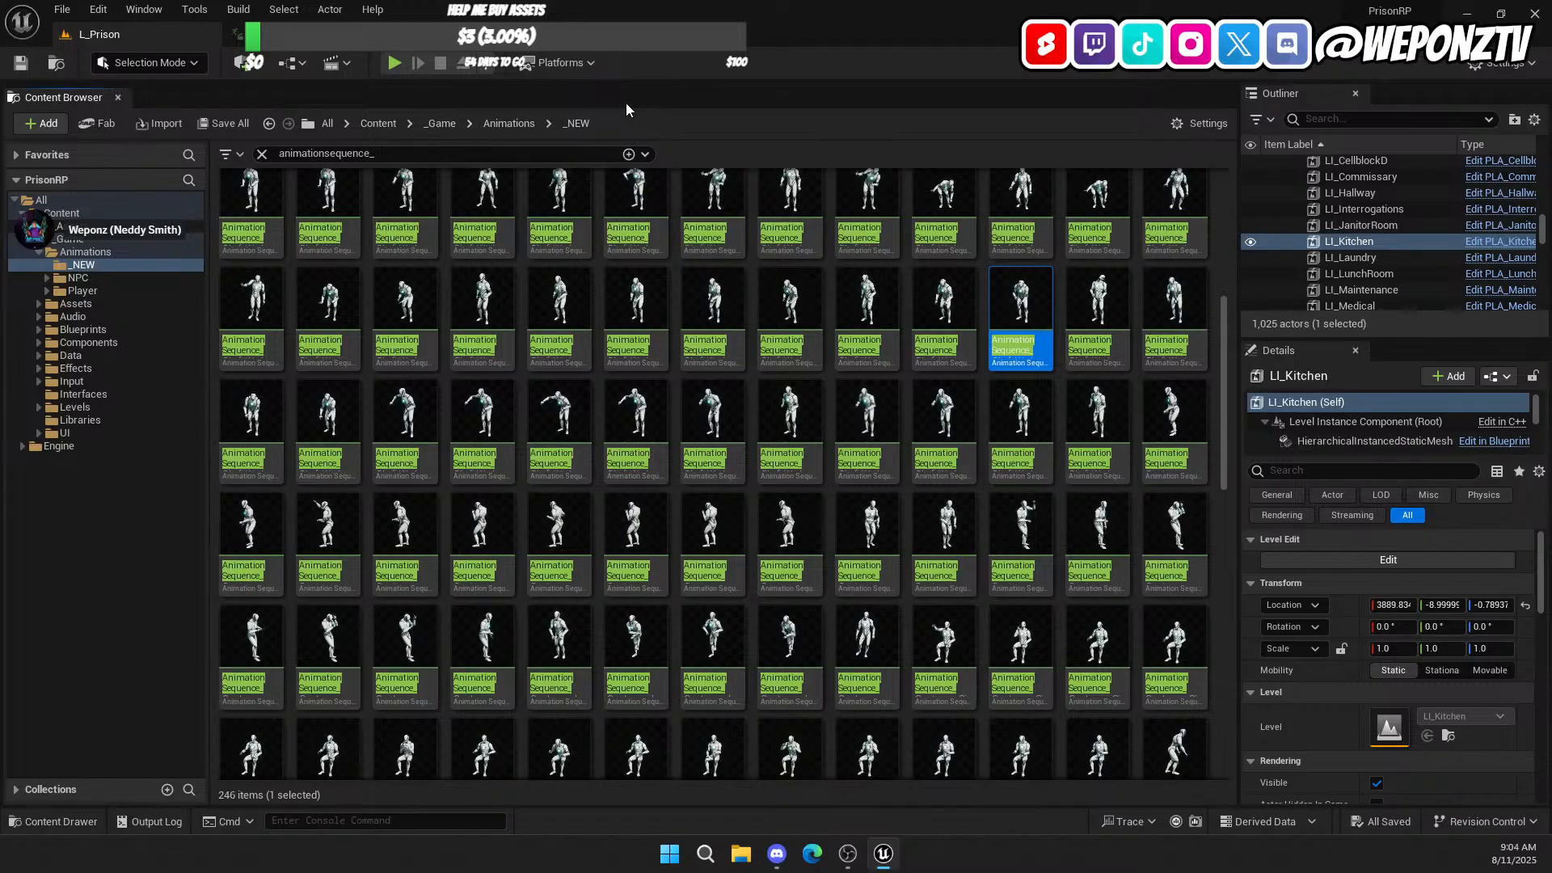
# Step: Enlarge the level viewport and place the AnimationSequence_Chef_WorkStation_WashDishes_Loop01 animation in front of the kitchen sink
pyautogui.moveTo(623, 94); pyautogui.dragTo(610, 587)
pyautogui.press('w')
pyautogui.moveTo(619, 388); pyautogui.dragTo(957, 525, button='right')
pyautogui.press('s')
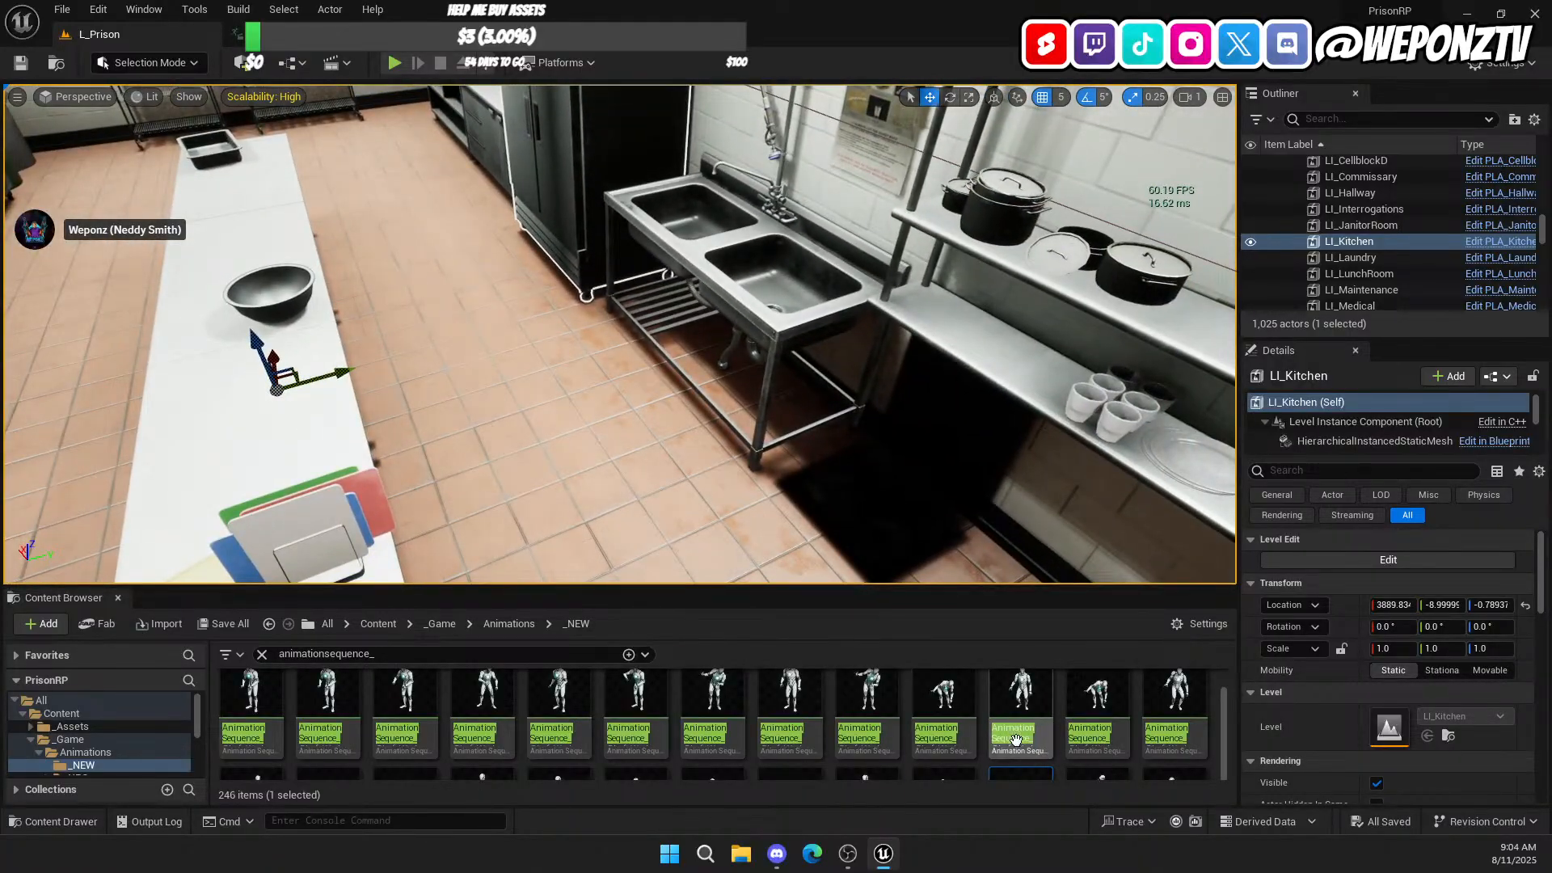
pyautogui.moveTo(1022, 773); pyautogui.dragTo(611, 354)
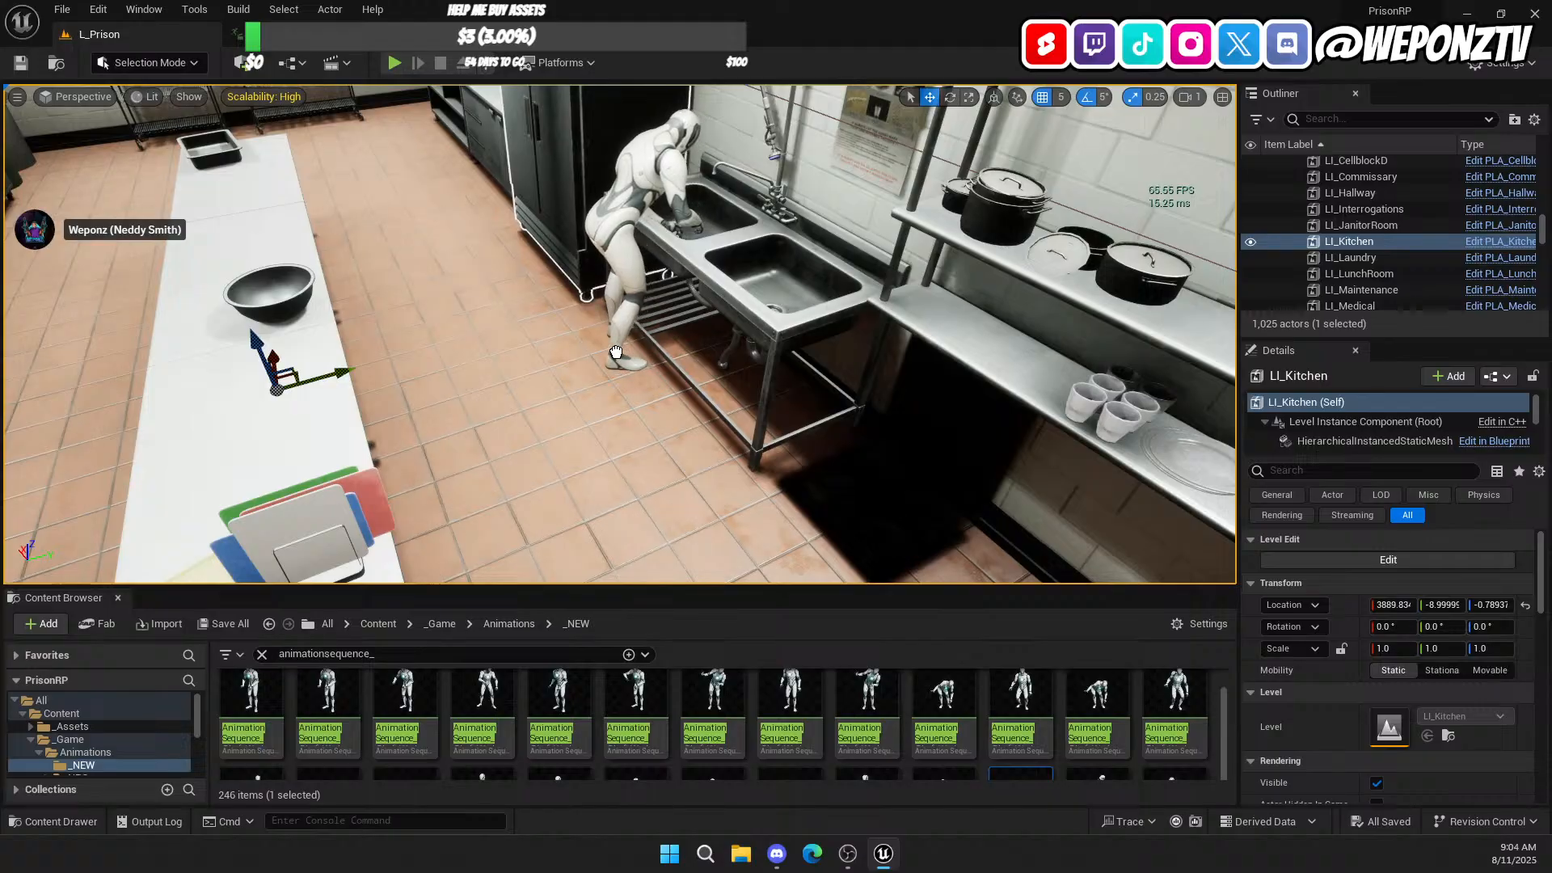
pyautogui.moveTo(619, 353); pyautogui.dragTo(618, 352)
# Step: Examine the placed dishwashing mannequin from several angles to check its feet and hands against the kitchen sink
pyautogui.moveTo(618, 352); pyautogui.dragTo(259, 315, button='right')
pyautogui.press('d')
pyautogui.press('w')
pyautogui.press('w')
pyautogui.press('d')
pyautogui.press('a')
pyautogui.press('s')
pyautogui.press('w')
pyautogui.press('d')
pyautogui.press('s')
pyautogui.moveTo(880, 318); pyautogui.dragTo(874, 320)
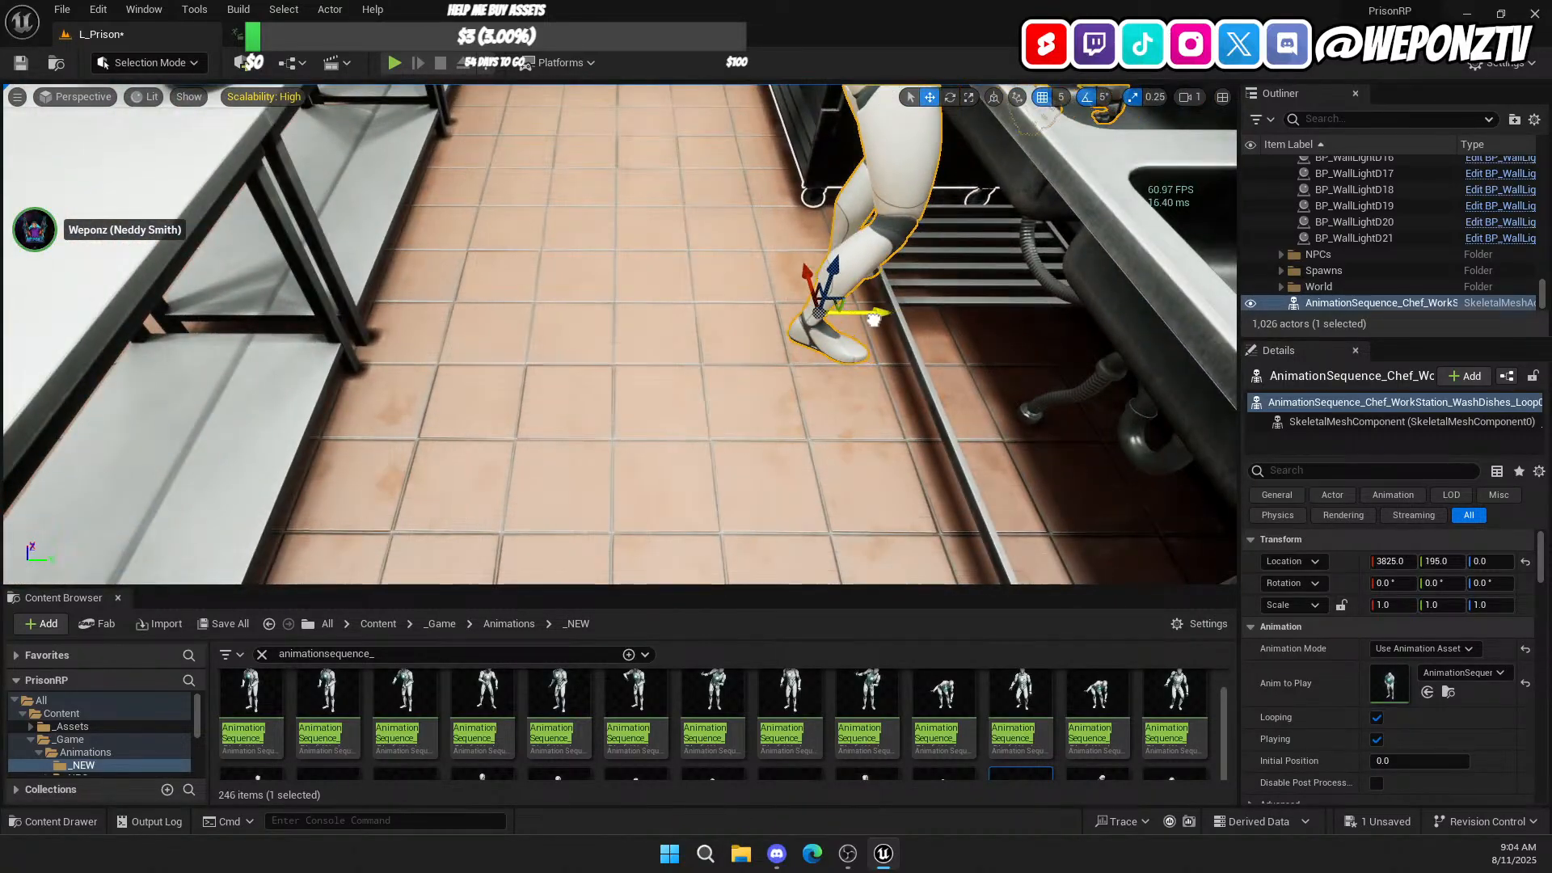
pyautogui.press('d')
pyautogui.moveTo(877, 316); pyautogui.dragTo(921, 267, button='right')
pyautogui.press('a')
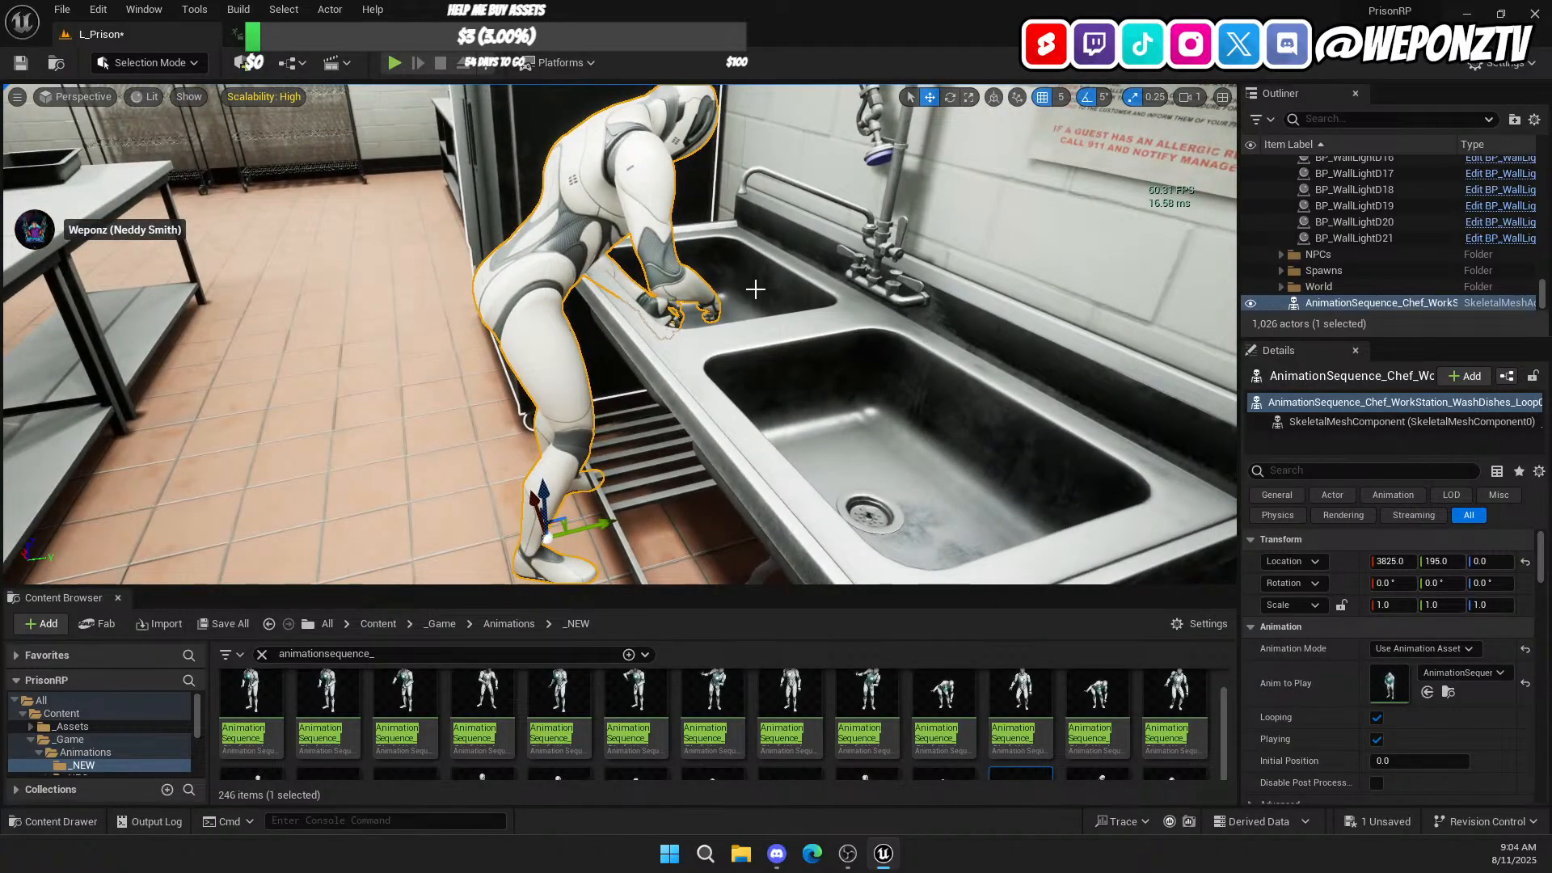
# Step: Delete the dishwashing mannequin from the kitchen
pyautogui.press('Delete')
pyautogui.scroll(-2, 1078, 709)
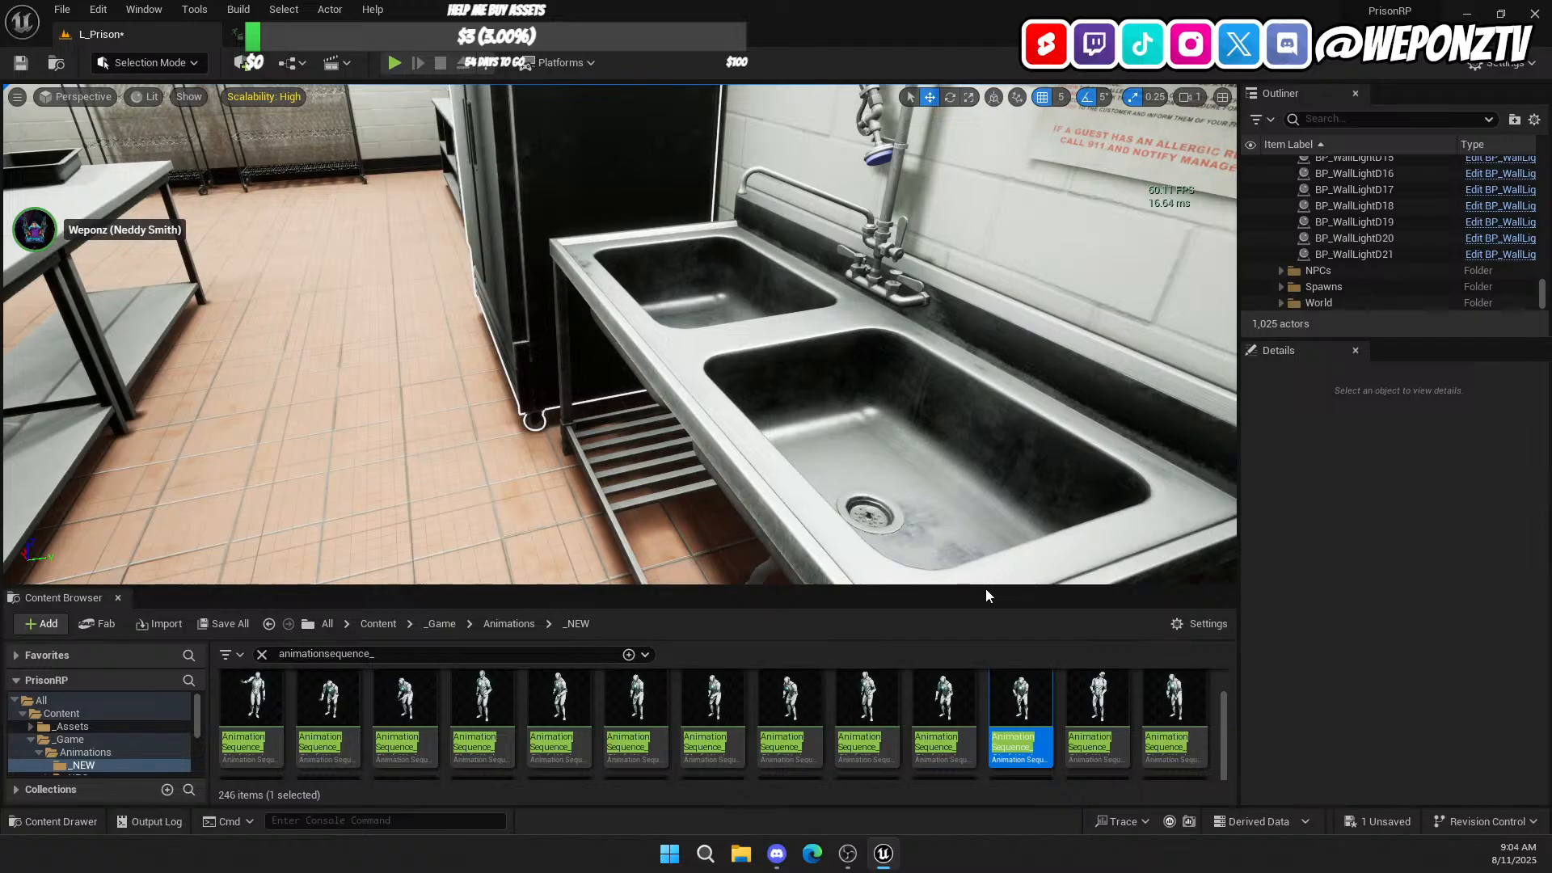
pyautogui.press('w')
pyautogui.moveTo(986, 566); pyautogui.dragTo(977, 515, button='right')
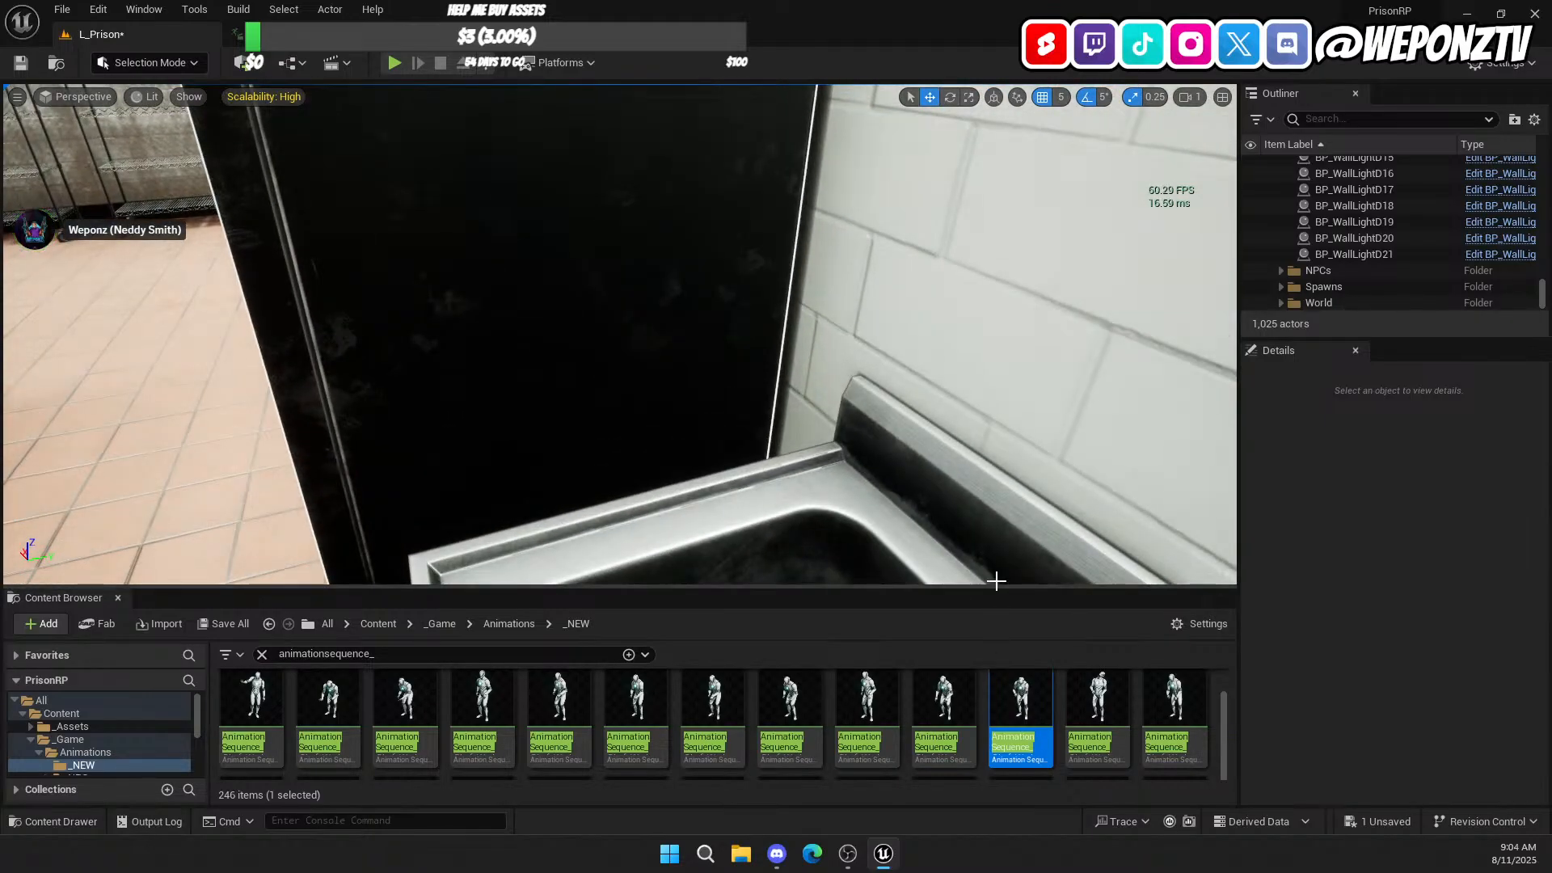
# Step: Enlarge the asset list and preview the chef WashDishes_Loop02, WashDishes_Loop03 and WashDishes_End animations, returning to the list after each
pyautogui.moveTo(1000, 587); pyautogui.dragTo(1000, 212)
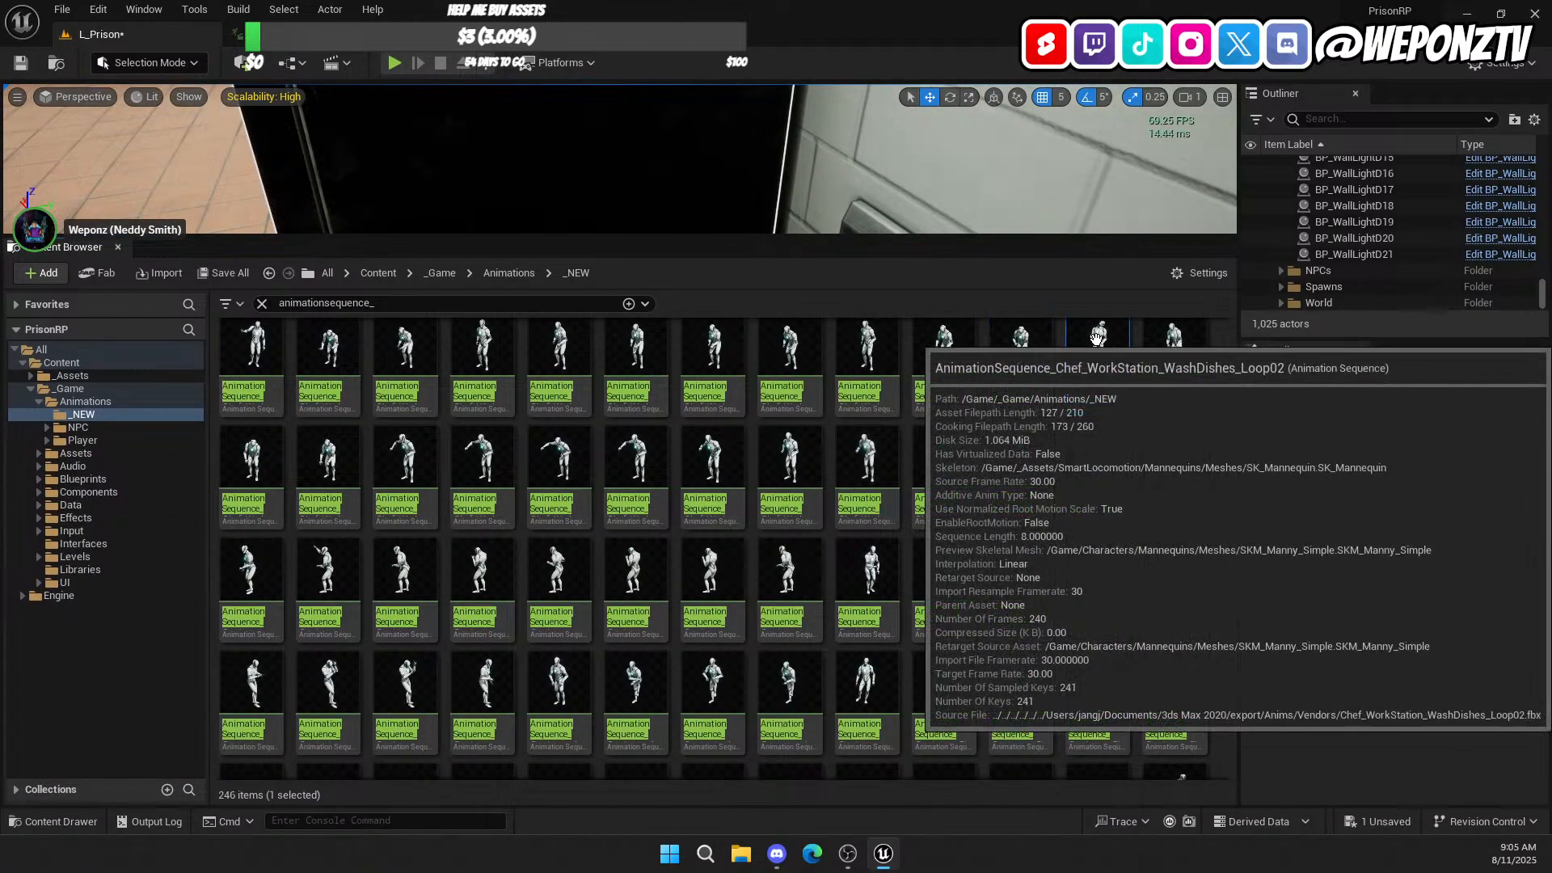
pyautogui.doubleClick(1037, 457)
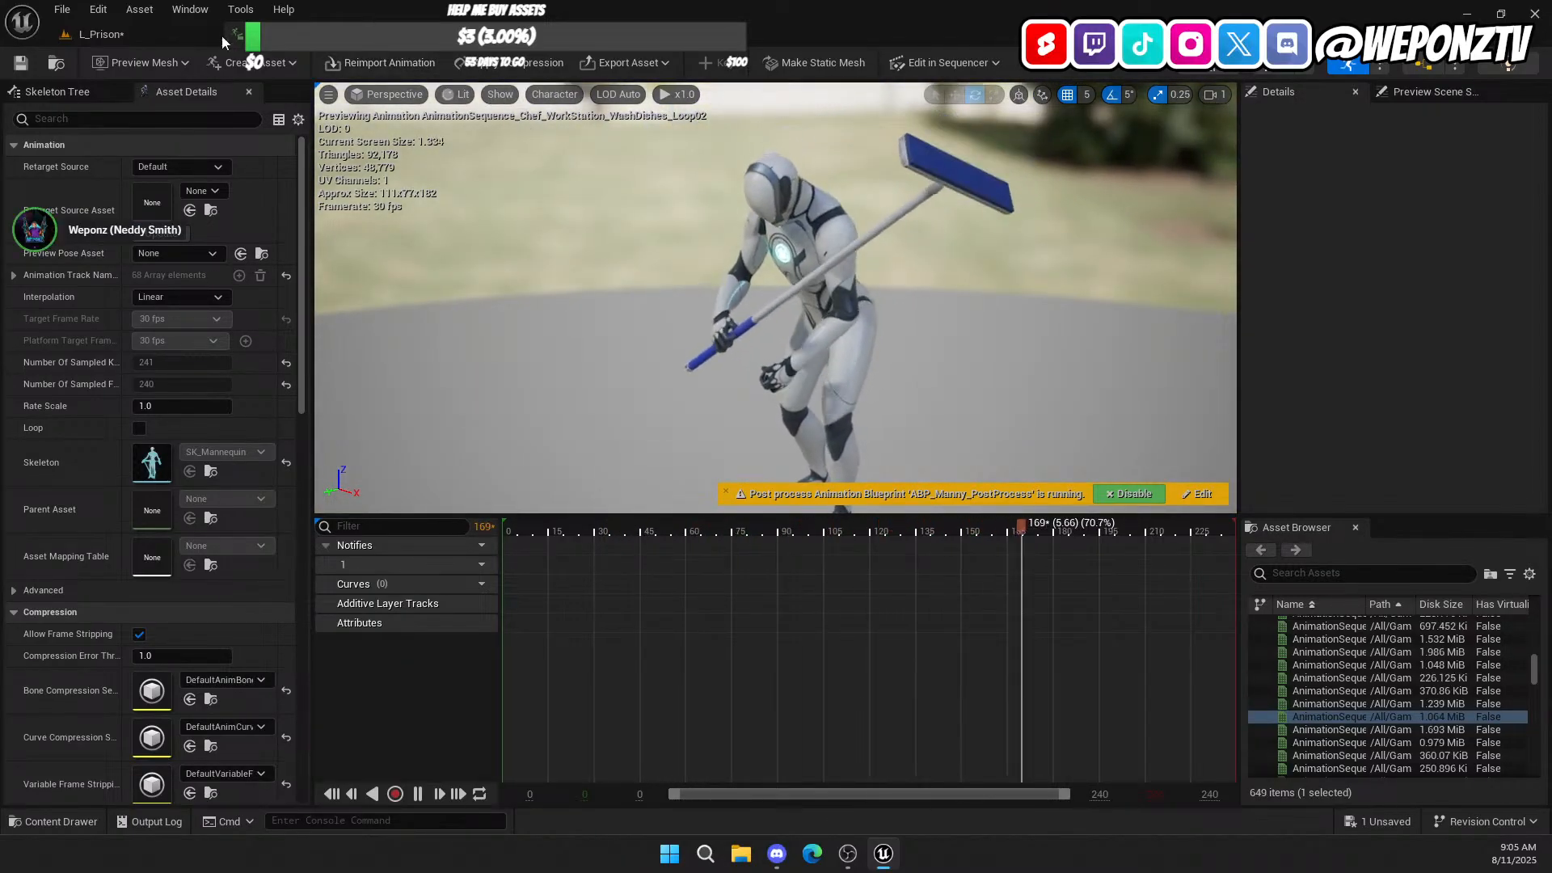
pyautogui.click(171, 36)
pyautogui.doubleClick(1175, 400)
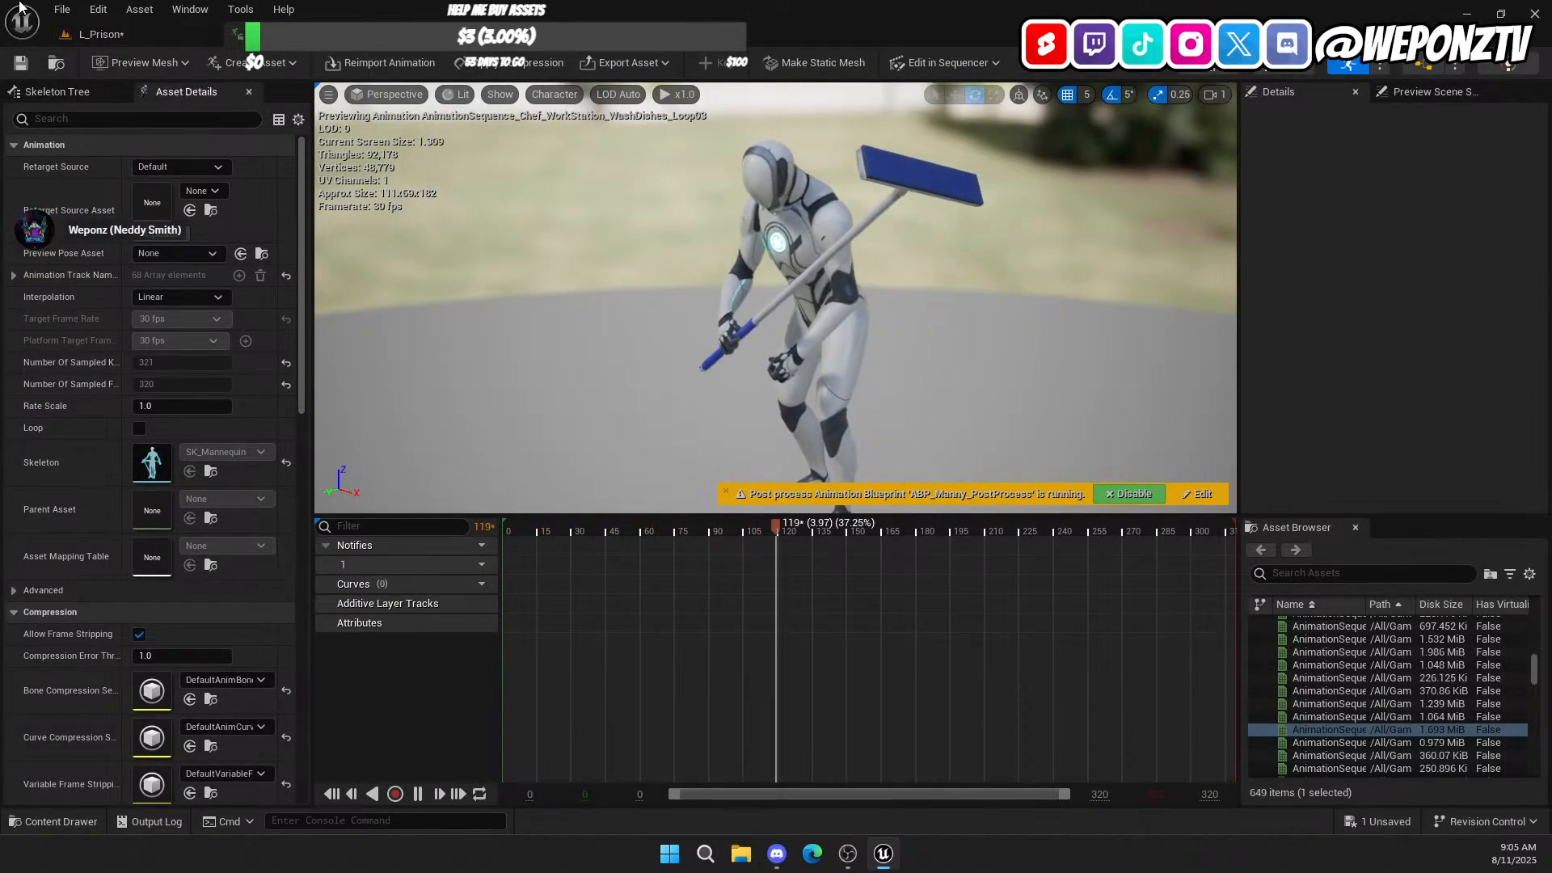
pyautogui.click(99, 34)
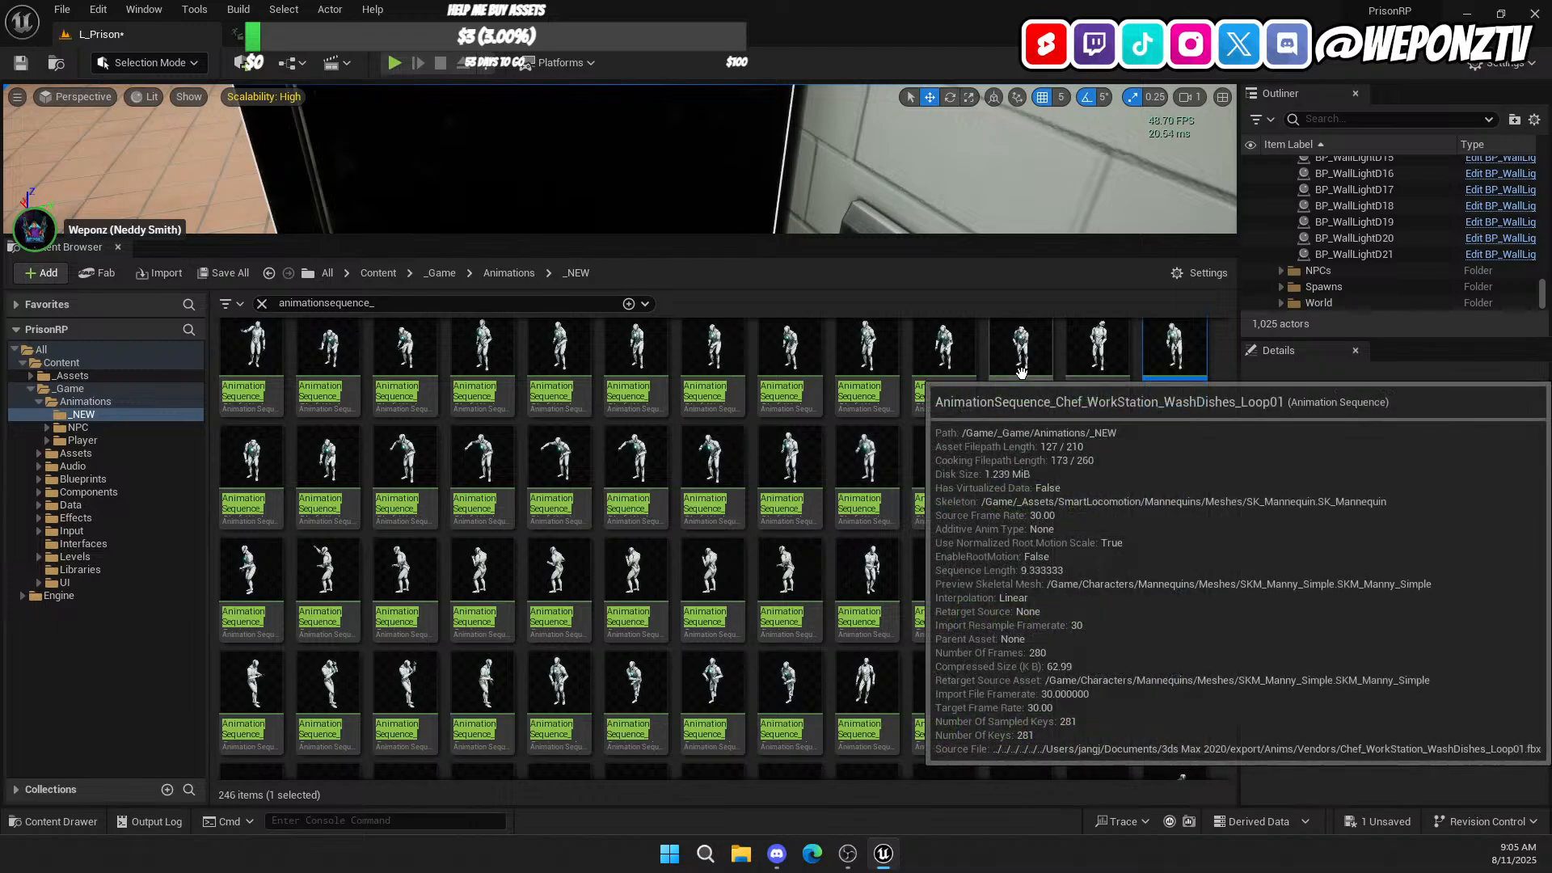
pyautogui.doubleClick(935, 367)
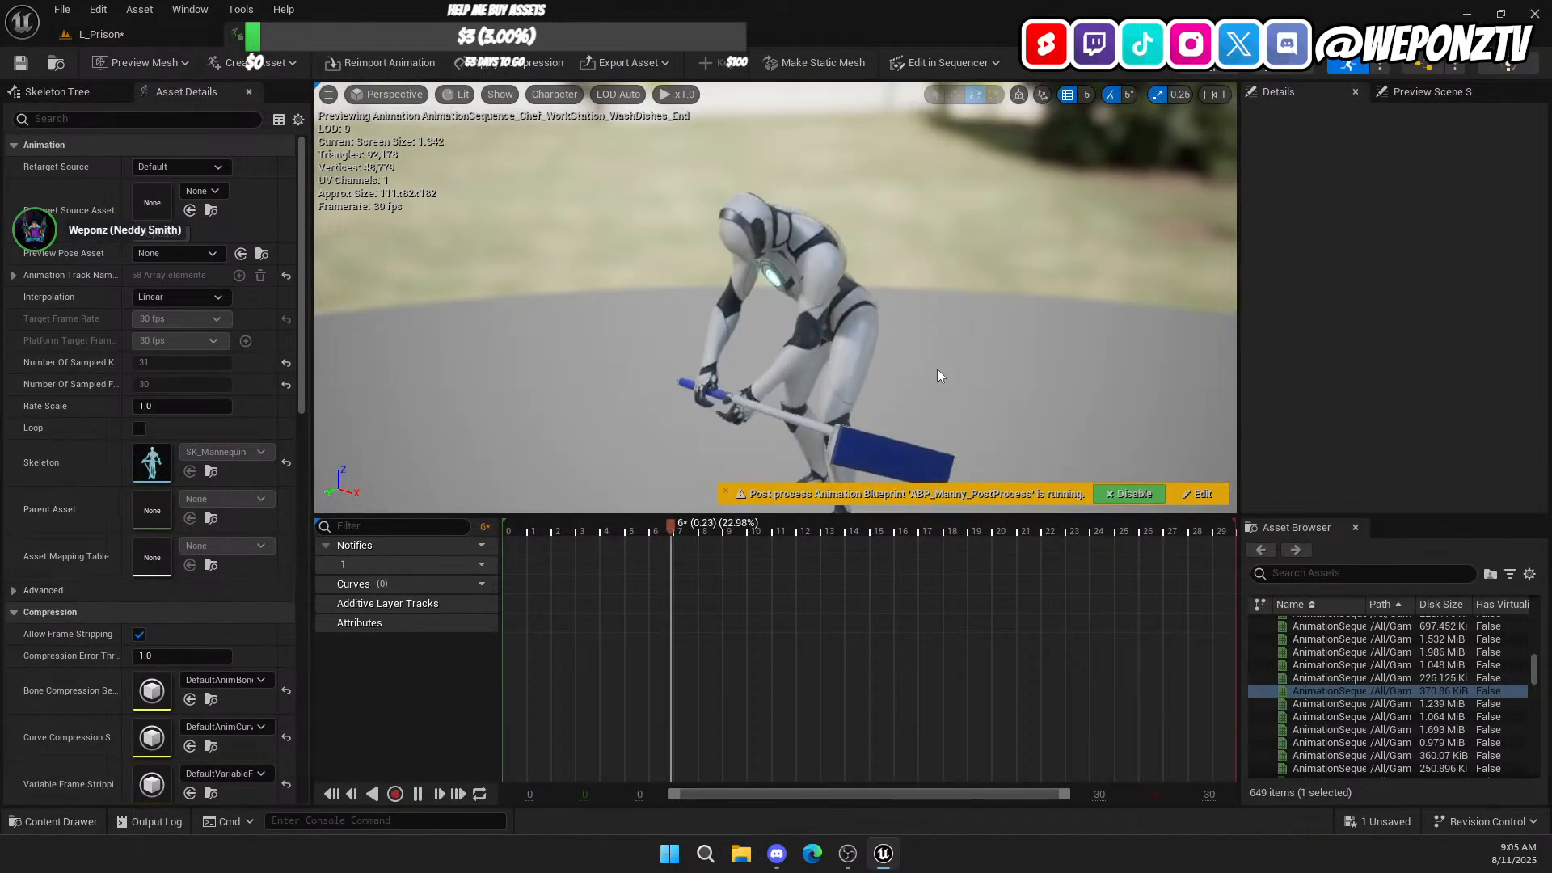
pyautogui.click(126, 31)
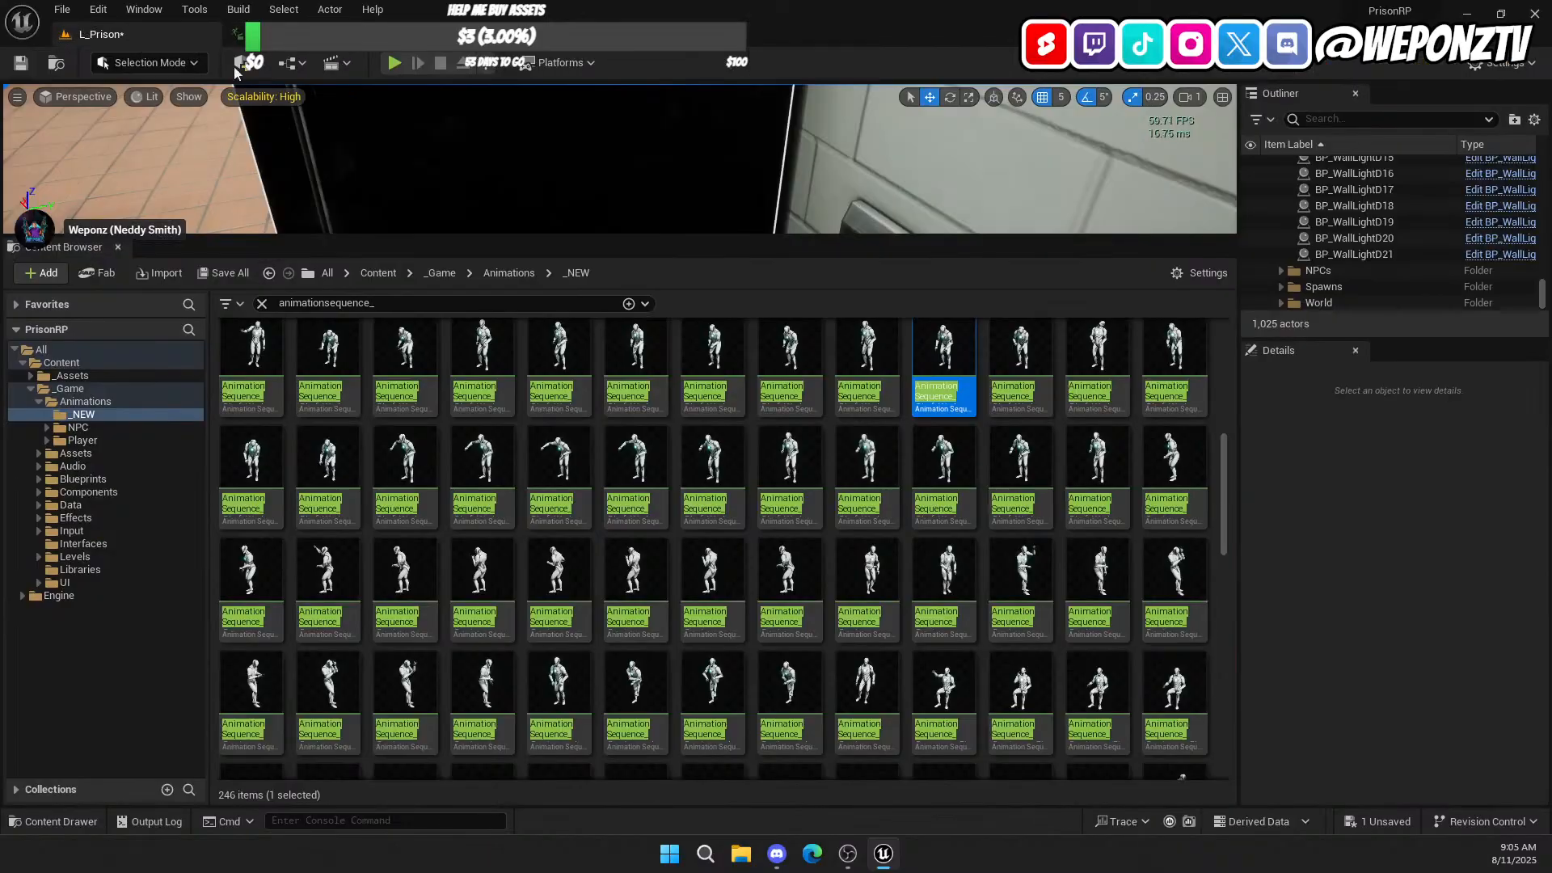
# Step: Browse the customer animations and preview AnimationSequence_Customer_Sit_Chair_Eat_Sushi
pyautogui.scroll(-2, 768, 491)
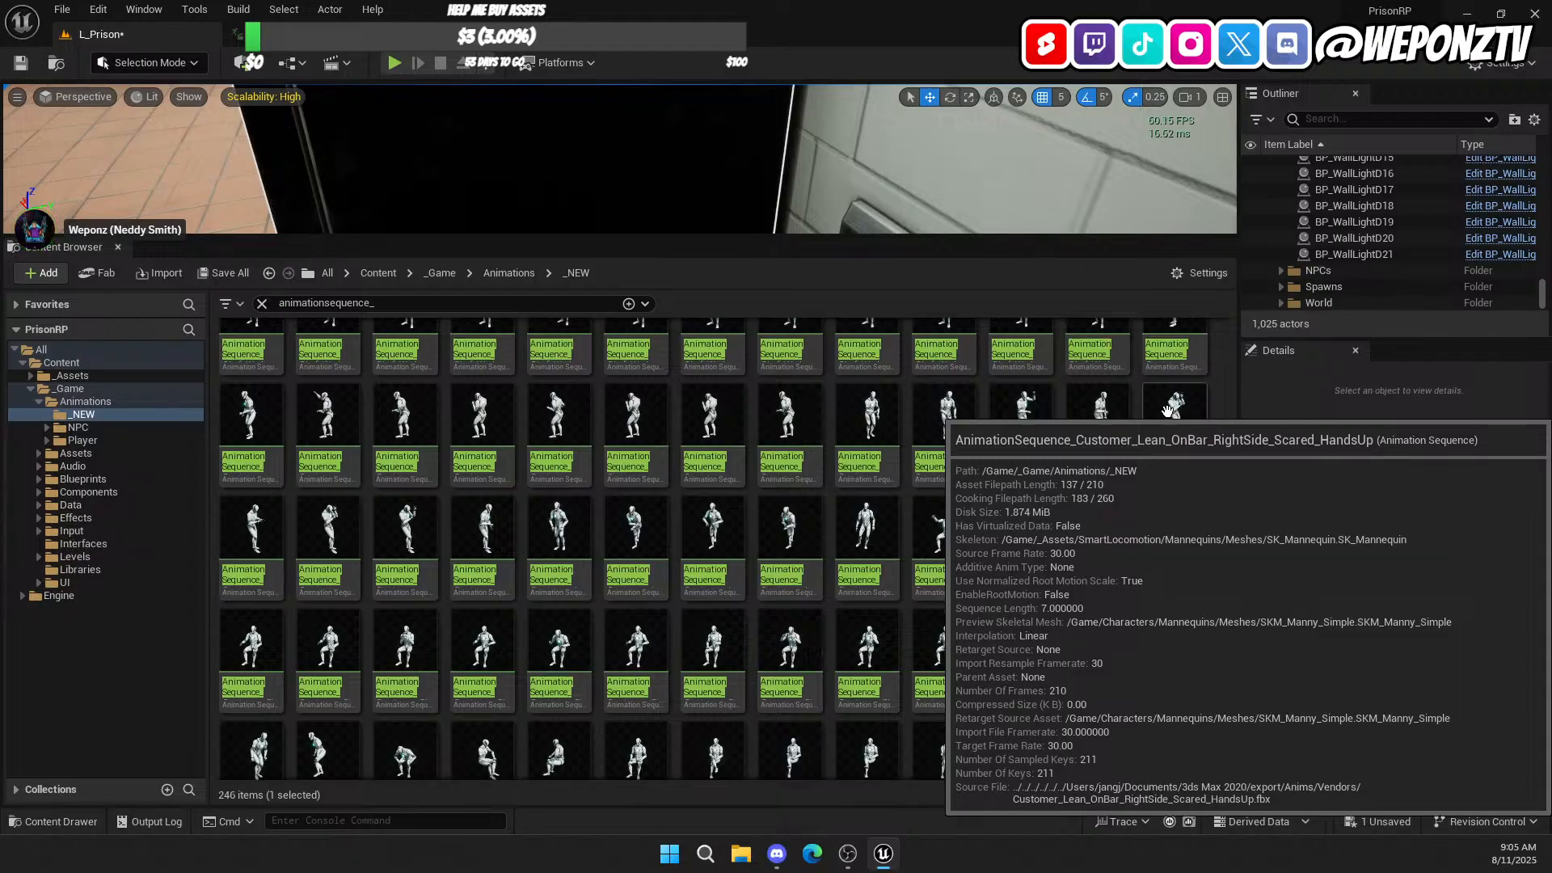
pyautogui.scroll(-1, 703, 565)
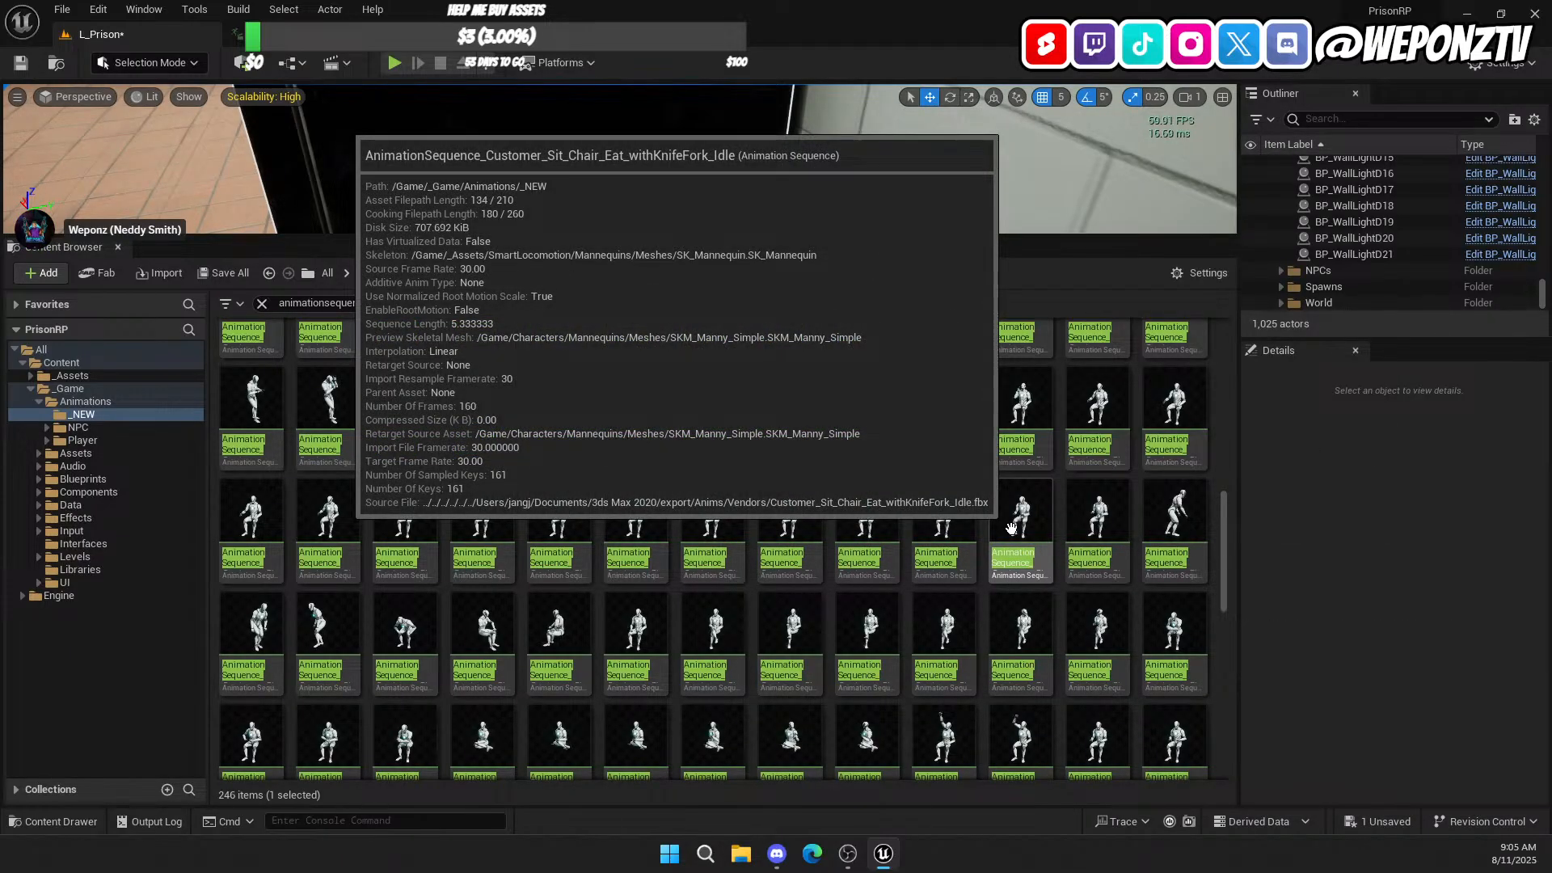
pyautogui.moveTo(788, 527)
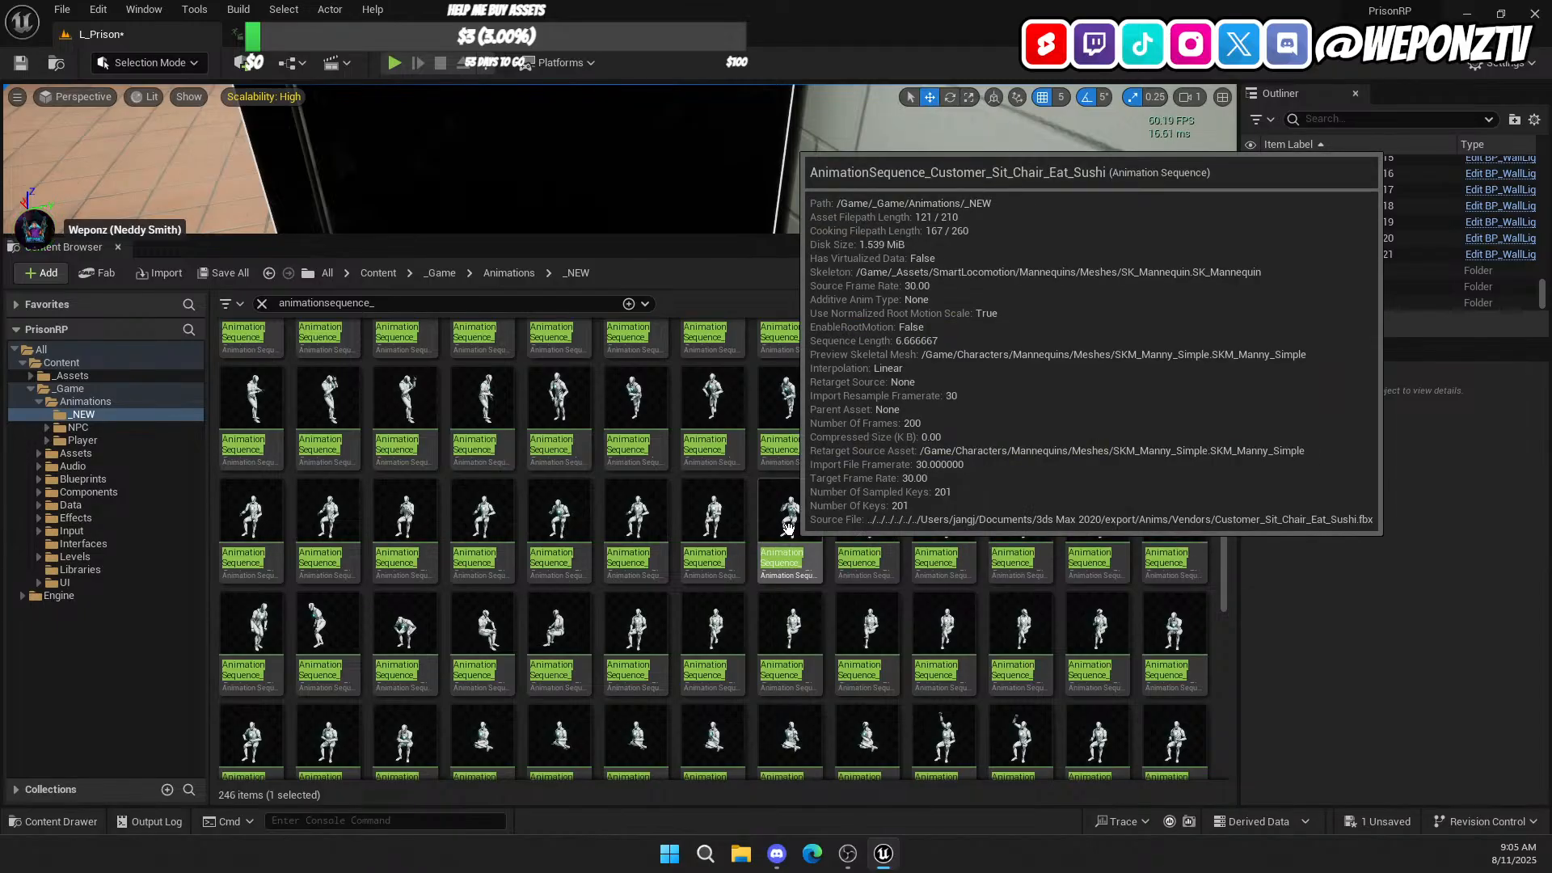
pyautogui.doubleClick(788, 527)
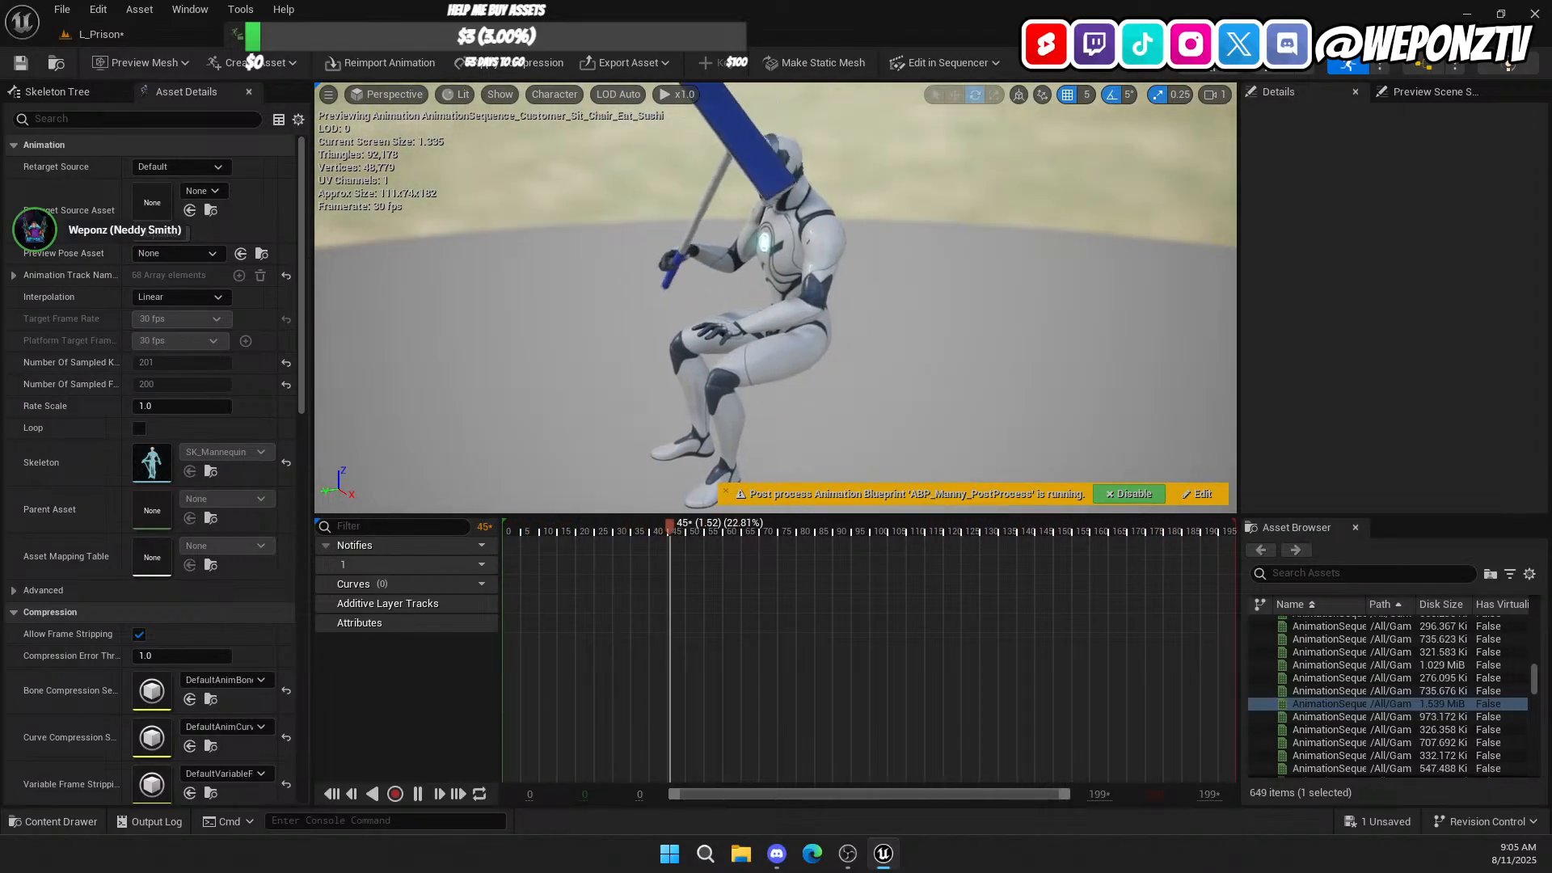
# Step: Place an AnimationSequence_Customer_Sit_Chair_Eat_Sushi mannequin in the canteen and line it up with a stool at a table
pyautogui.click(194, 37)
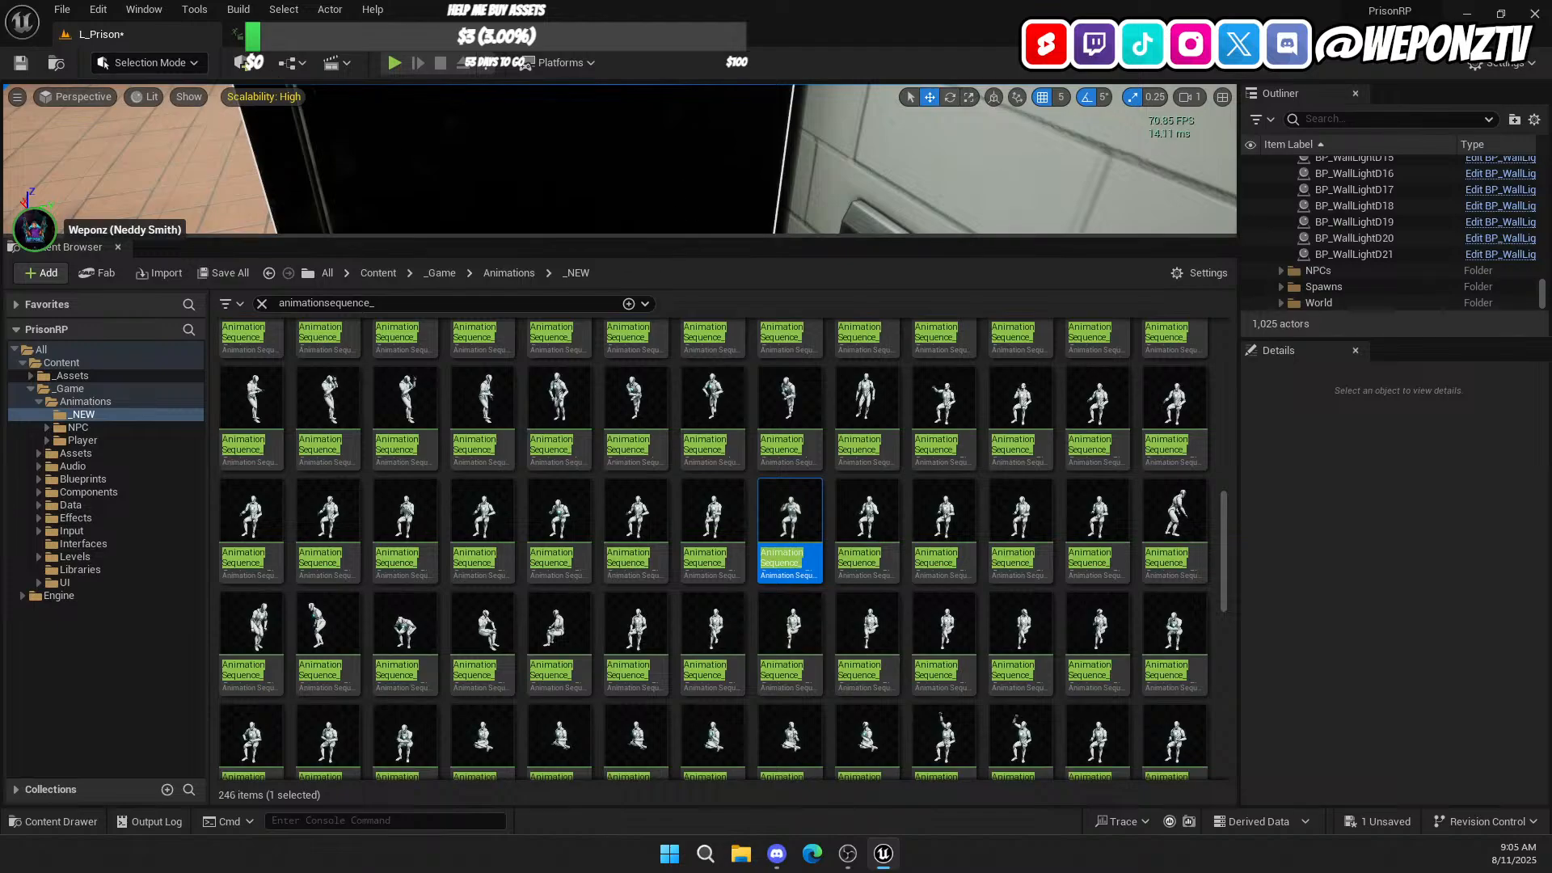
pyautogui.press('w')
pyautogui.moveTo(619, 159)
pyautogui.mouseDown(button='right')
pyautogui.moveTo(727, 160)
pyautogui.moveTo(679, 138)
pyautogui.moveTo(631, 174)
pyautogui.moveTo(598, 161)
pyautogui.mouseUp(button='right')
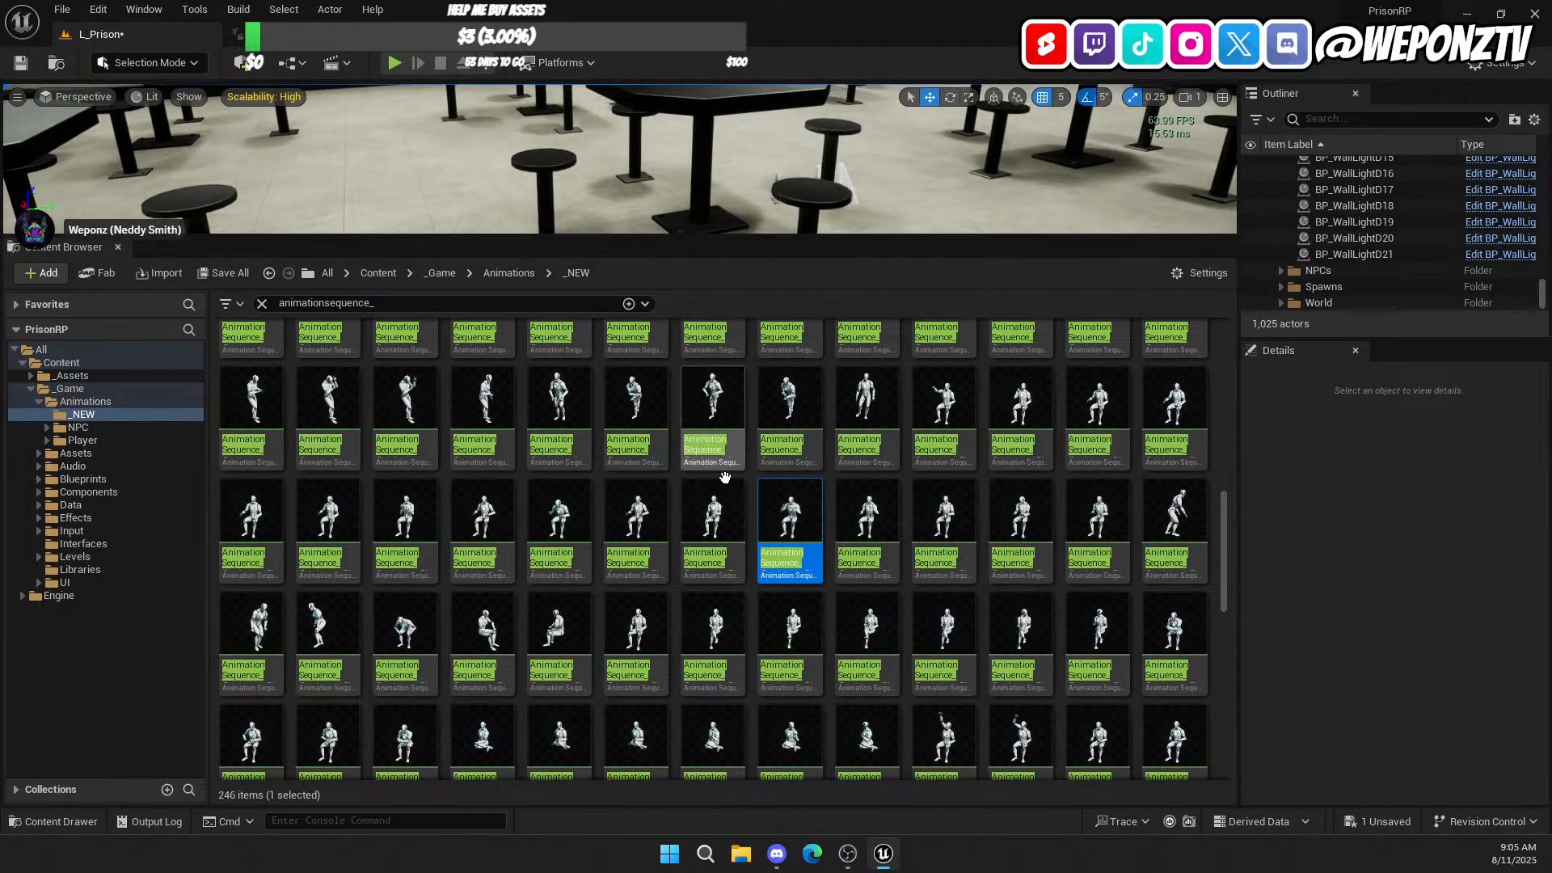
pyautogui.moveTo(790, 525); pyautogui.dragTo(558, 210)
pyautogui.press('a')
pyautogui.moveTo(558, 194); pyautogui.dragTo(568, 159, button='right')
pyautogui.press('s')
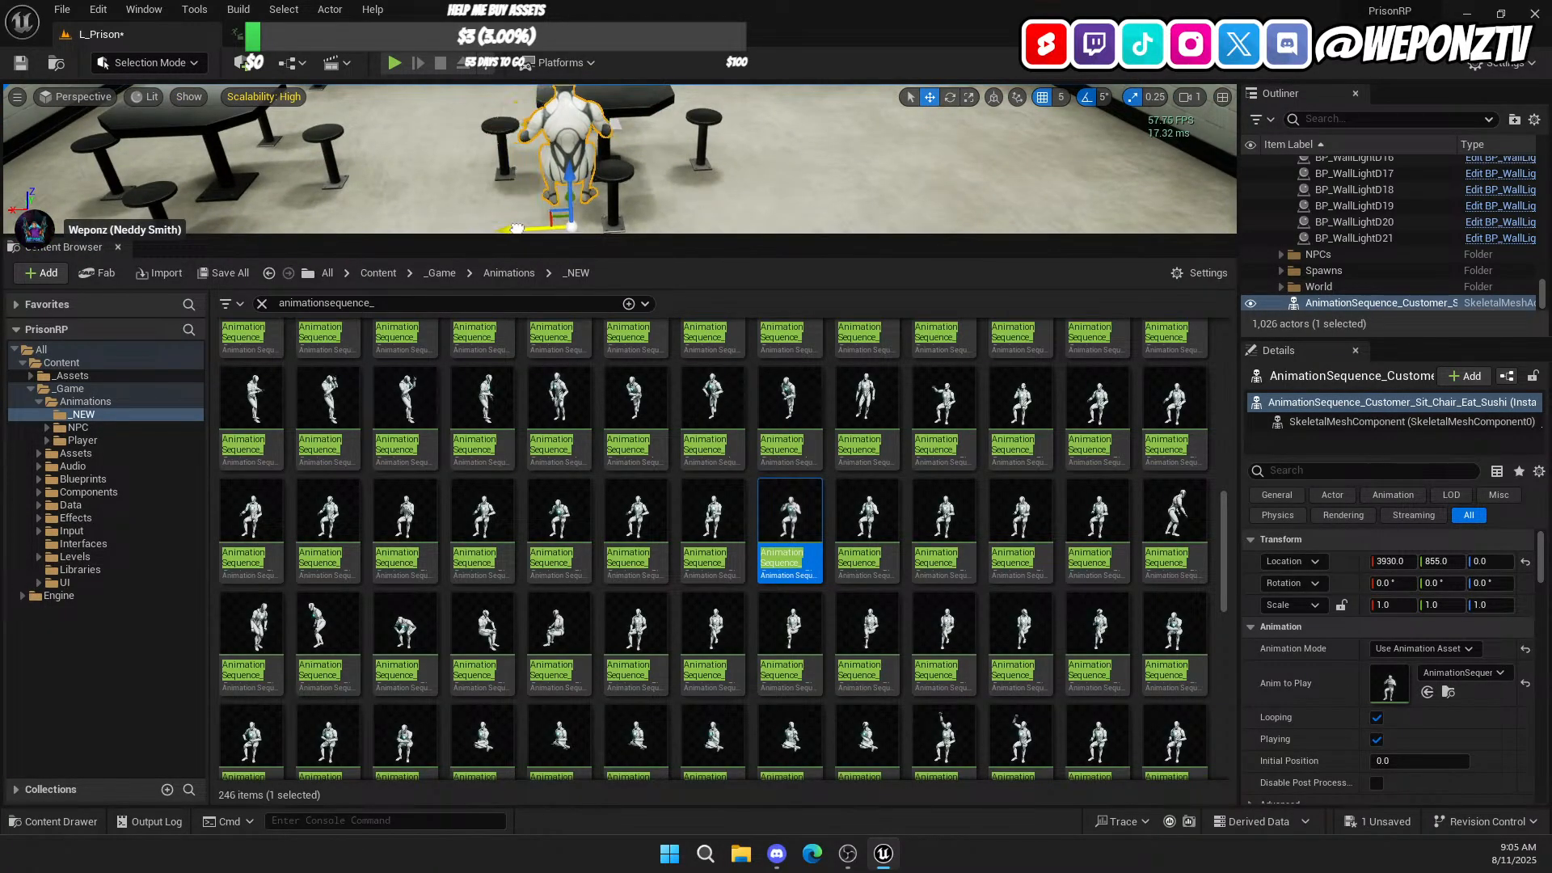
pyautogui.press('a')
pyautogui.moveTo(559, 227); pyautogui.dragTo(724, 226, button='right')
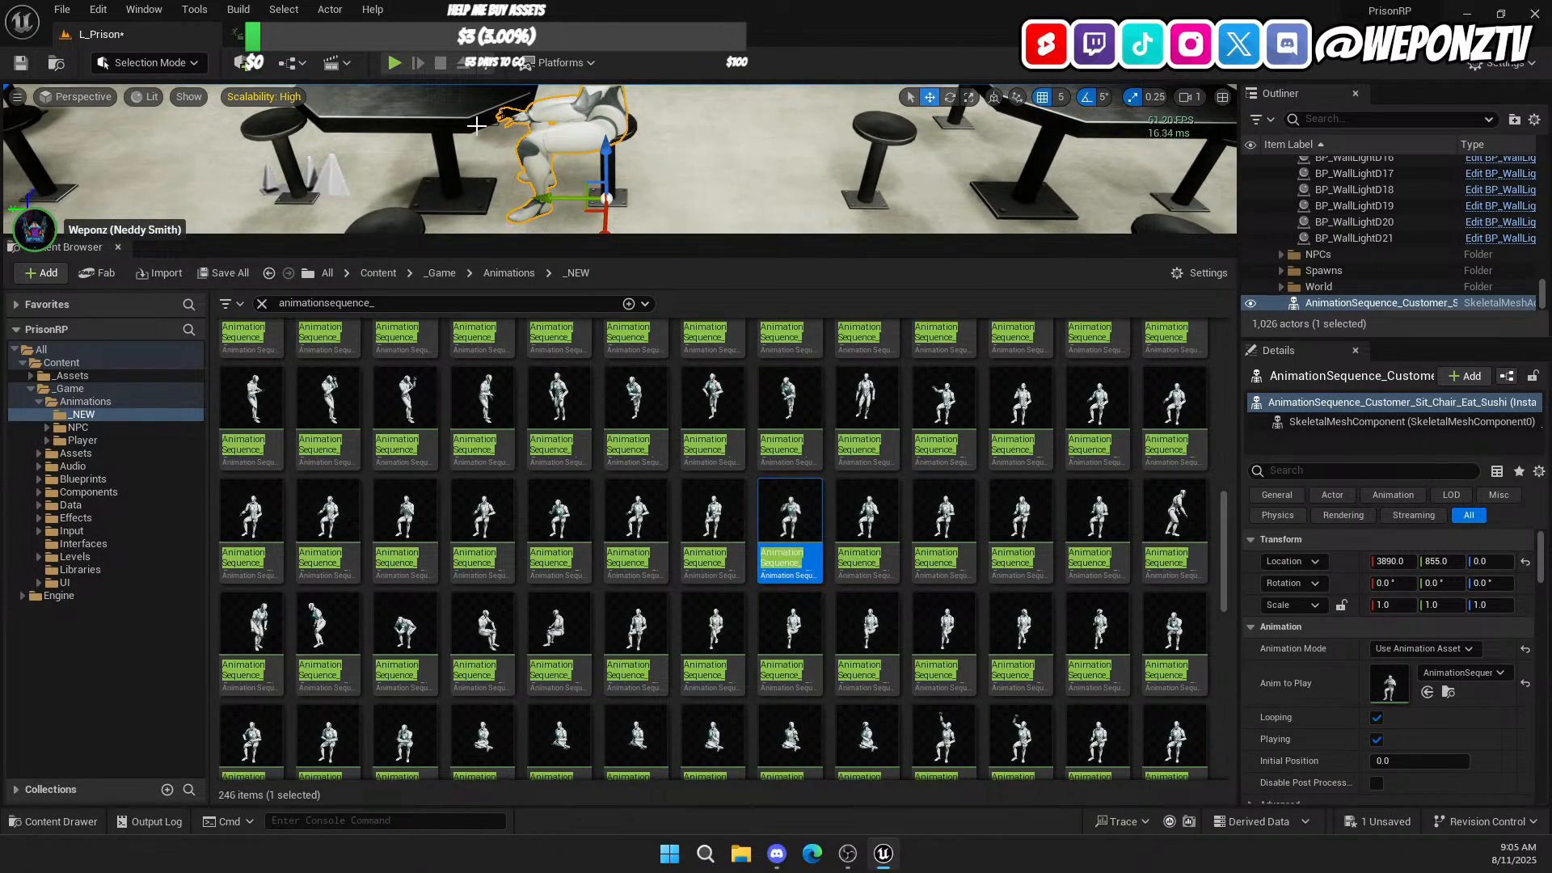
# Step: Check the seated sushi-eating mannequin against the canteen stool and table, and delete it from the level
pyautogui.click(510, 125)
pyautogui.click(600, 110)
pyautogui.moveTo(601, 109); pyautogui.dragTo(600, 150, button='right')
pyautogui.press('w')
pyautogui.press('s')
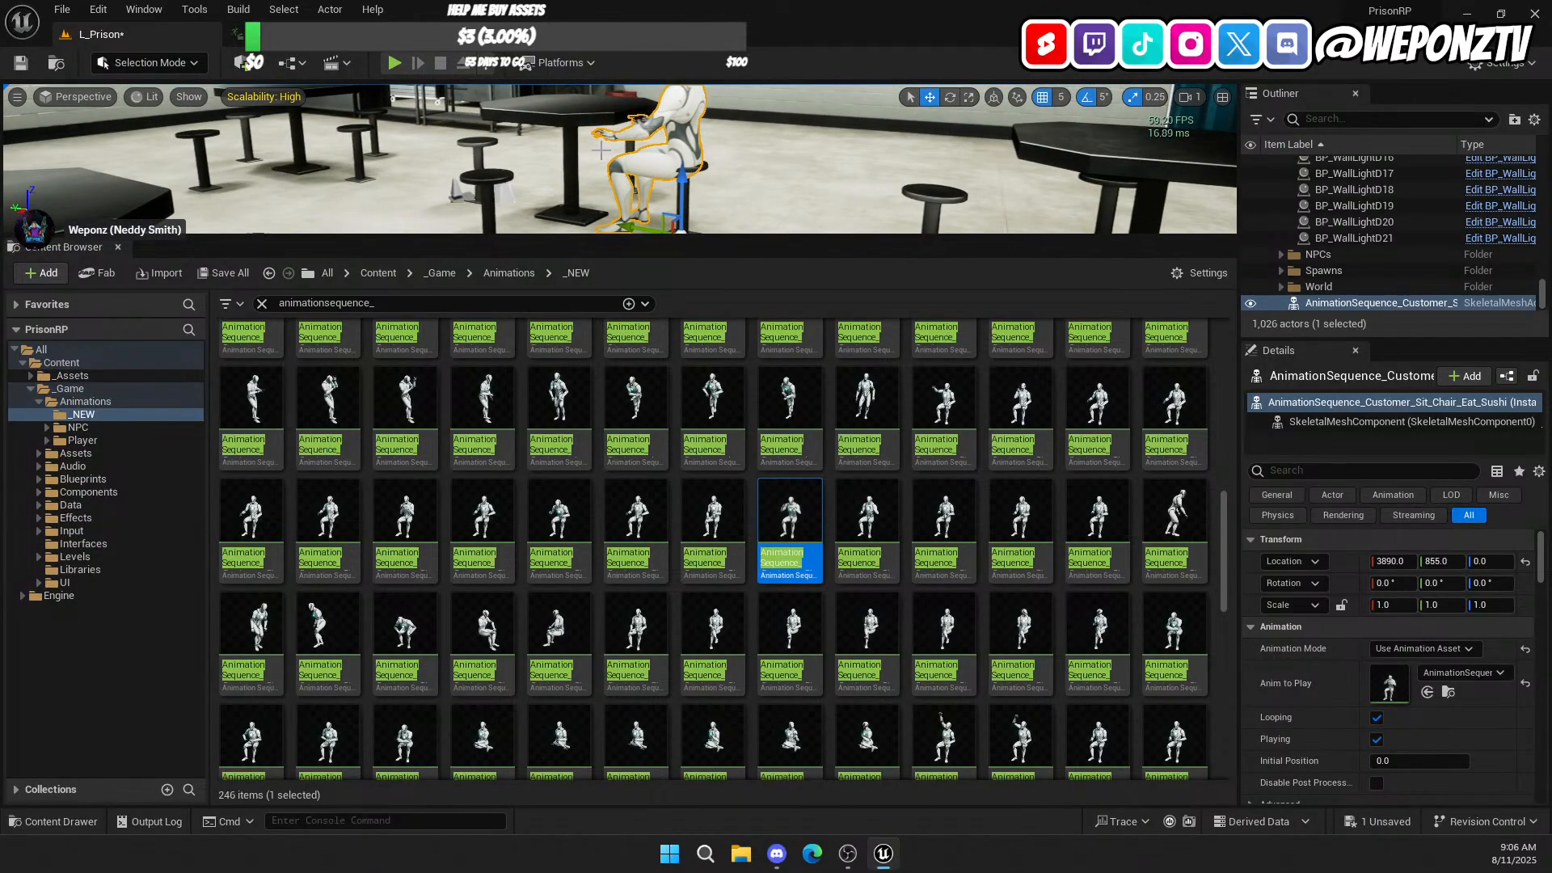
pyautogui.press('Delete')
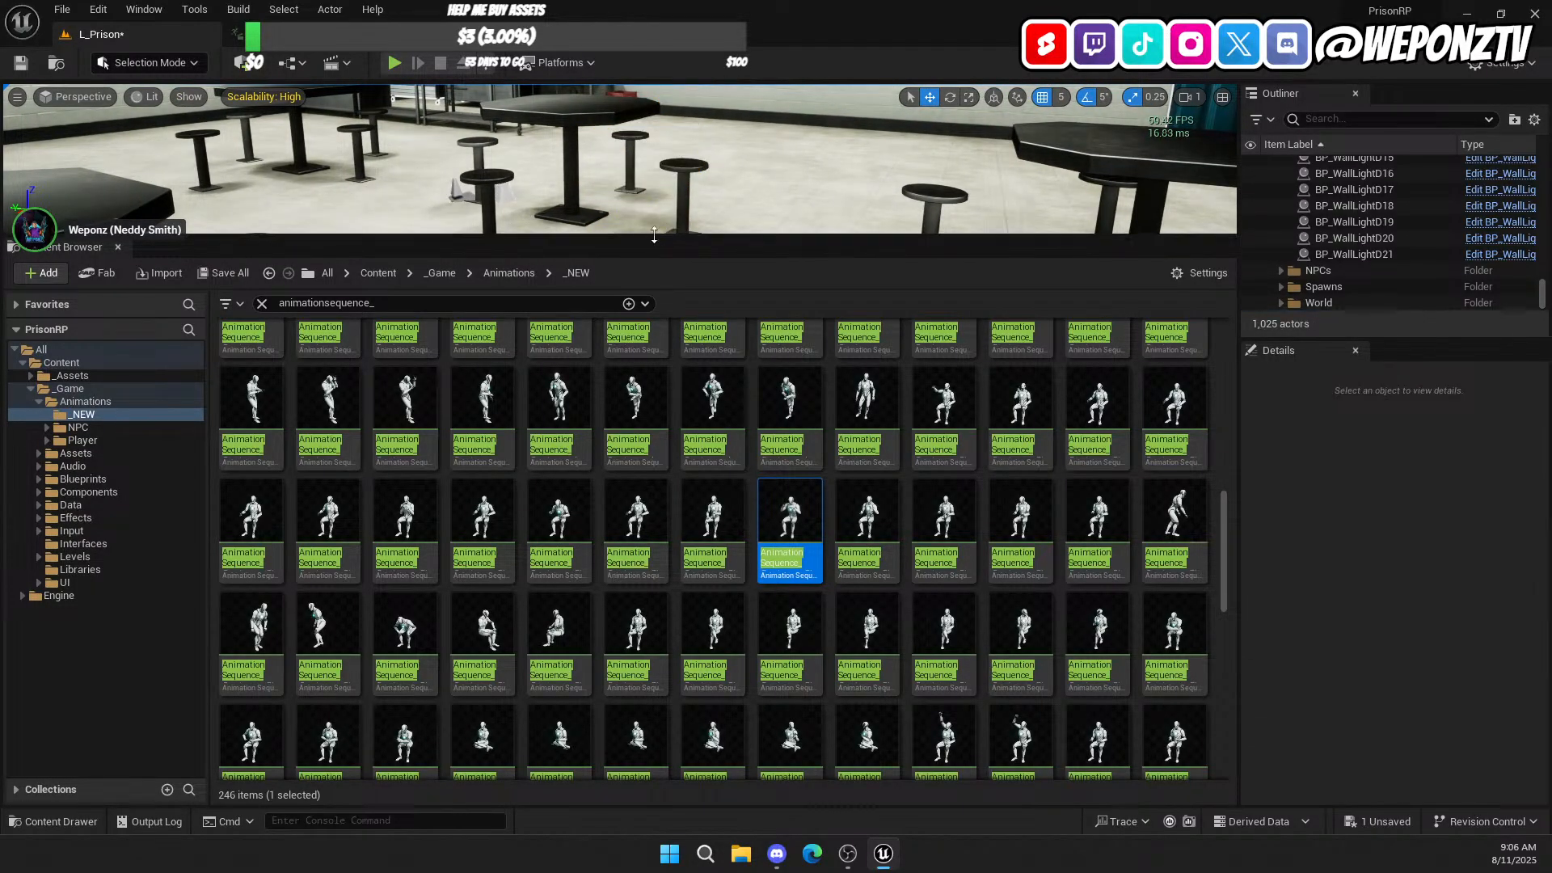
# Step: Enlarge the viewport and preview the customer Standing_Tipsy_Idle_HoldingPint and Standing_Drunk_Loose_HoldingPint animations, returning to the level after each
pyautogui.moveTo(649, 257); pyautogui.dragTo(650, 308)
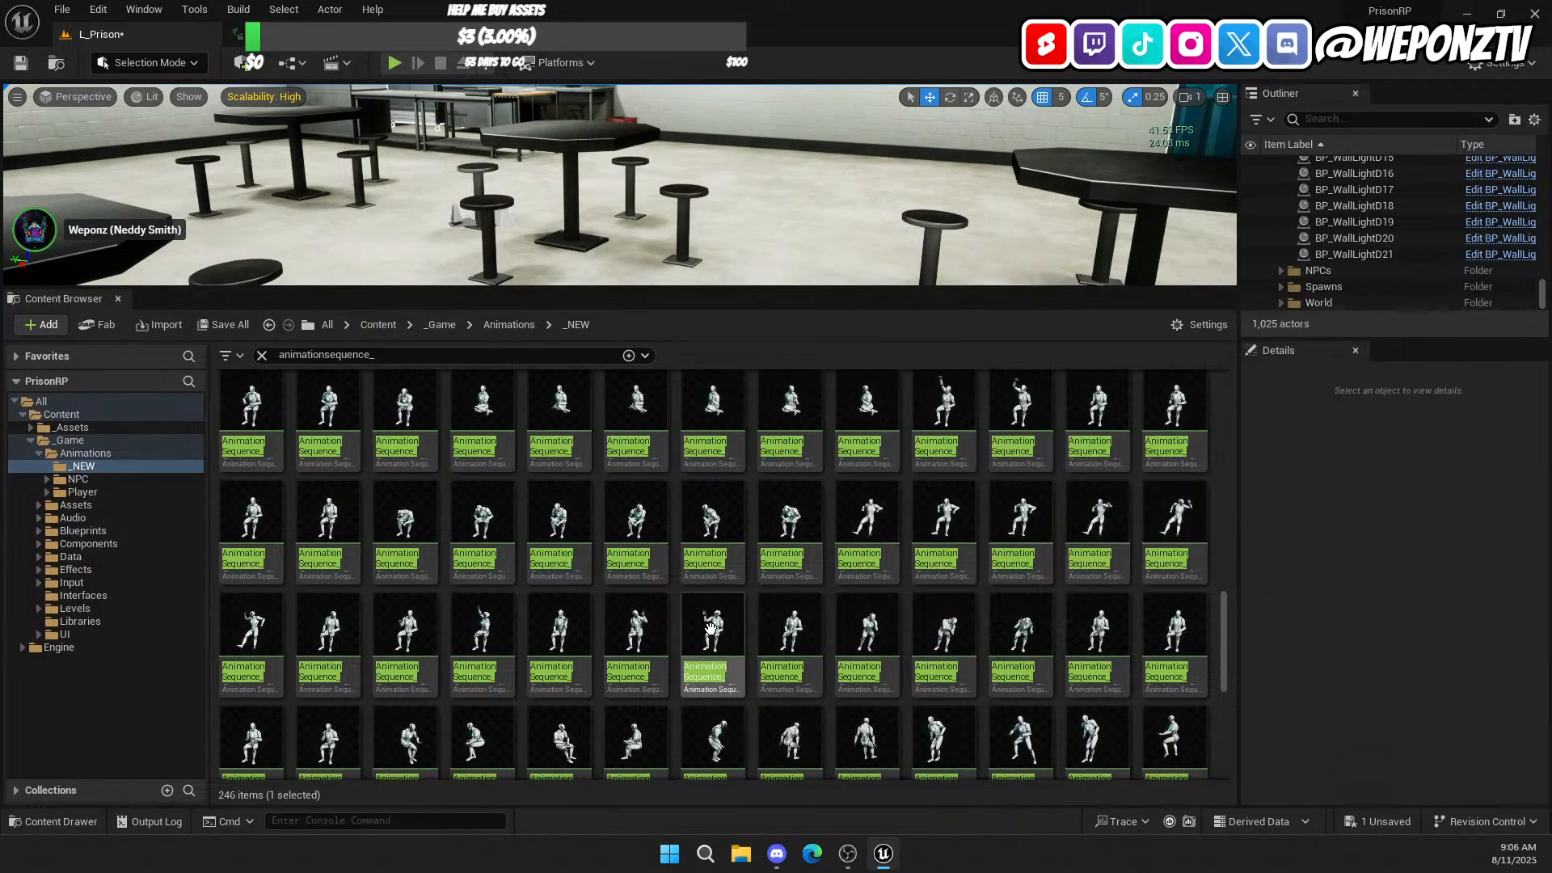
pyautogui.scroll(-3, 699, 587)
pyautogui.scroll(-3, 703, 589)
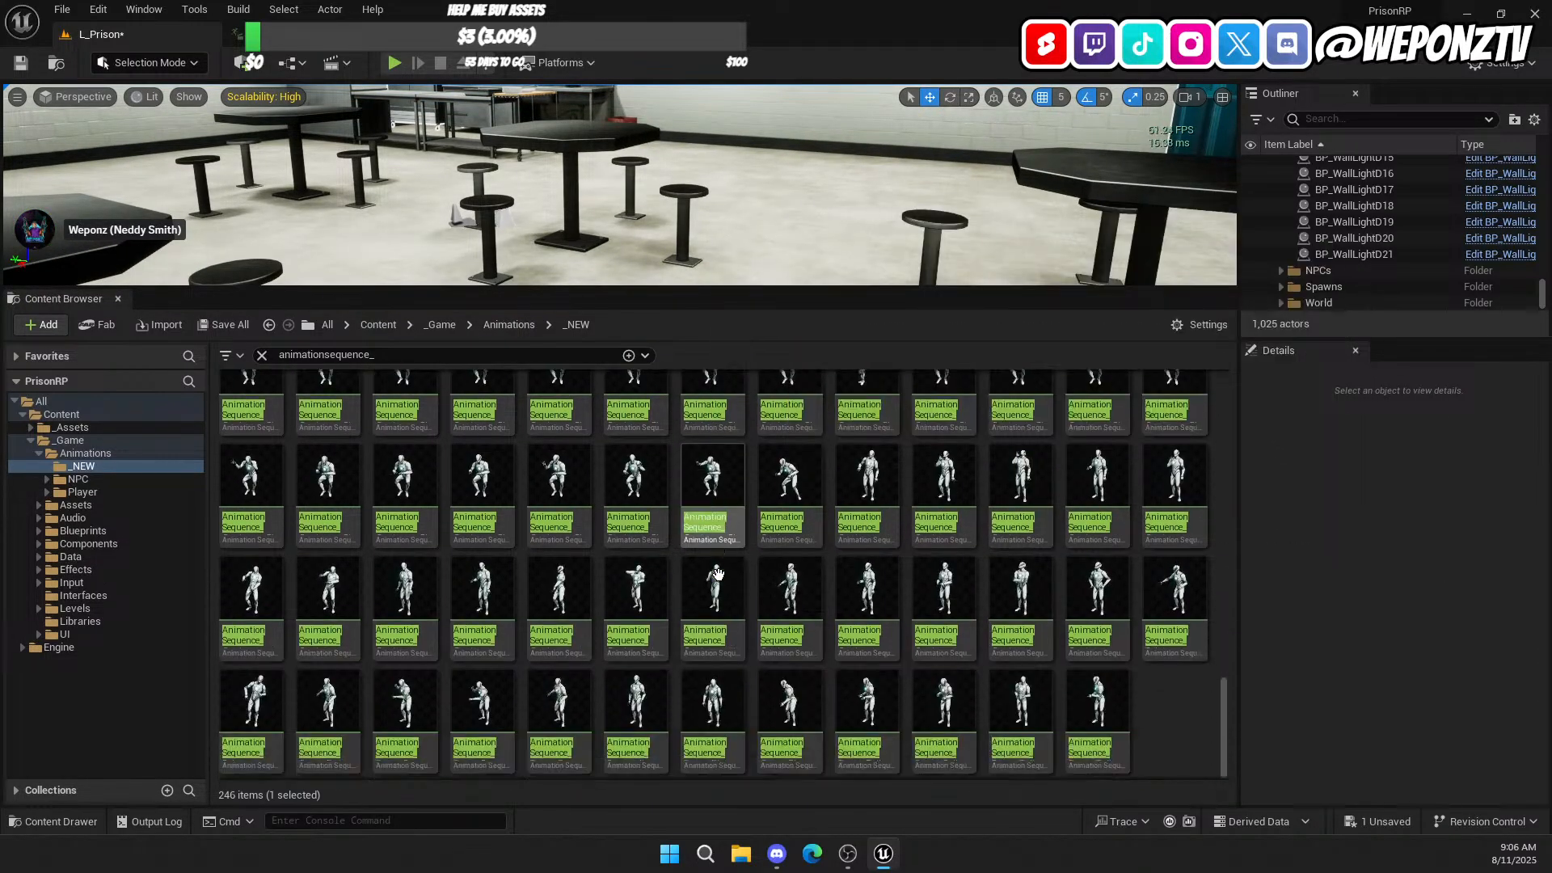
pyautogui.moveTo(793, 600)
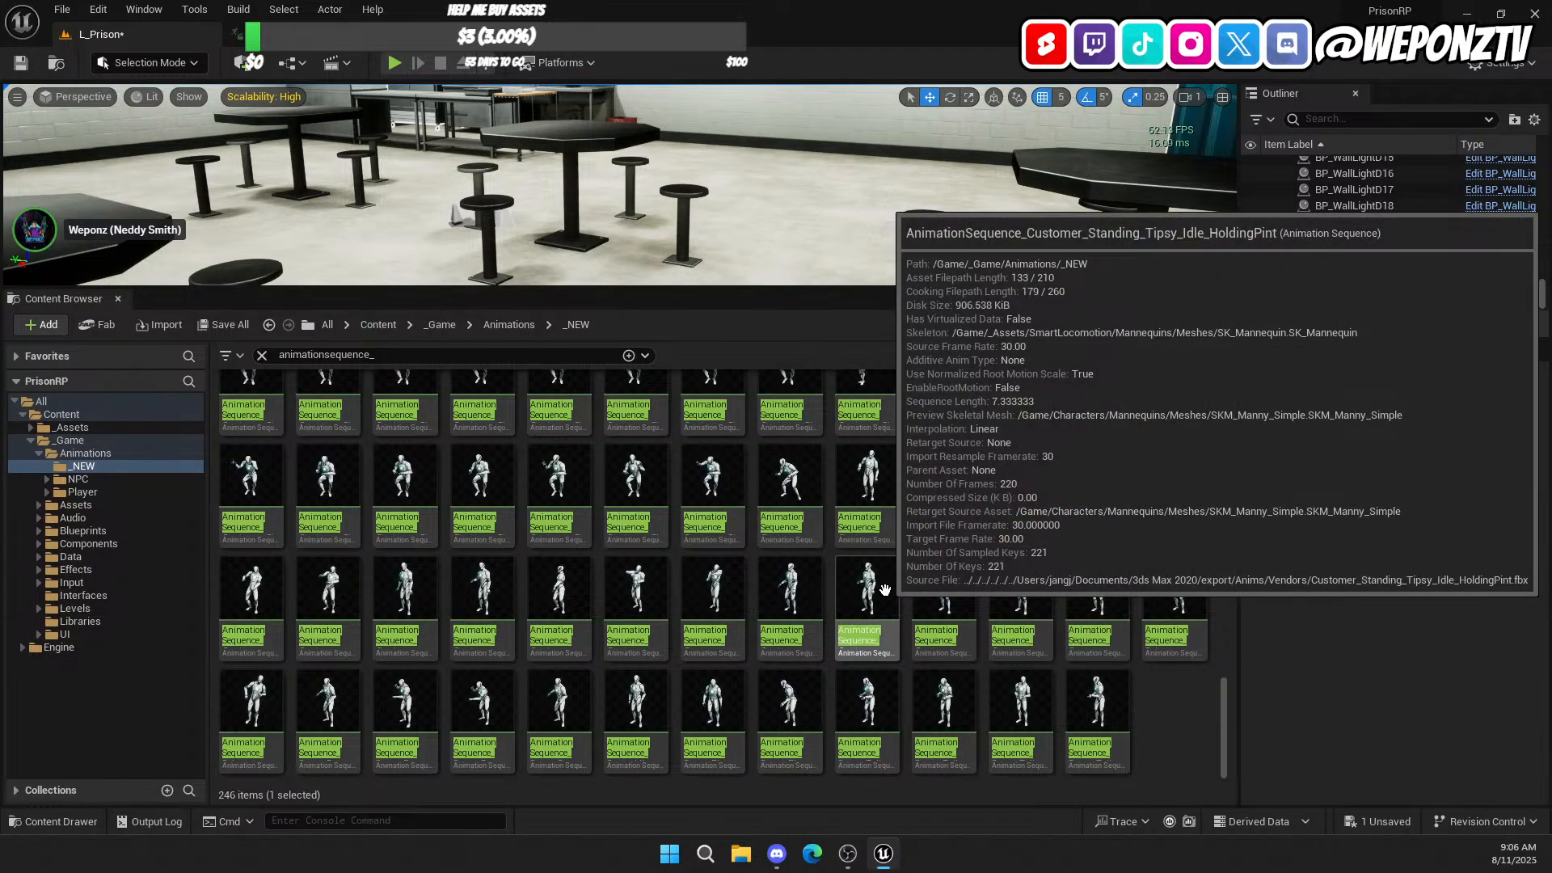
pyautogui.doubleClick(867, 589)
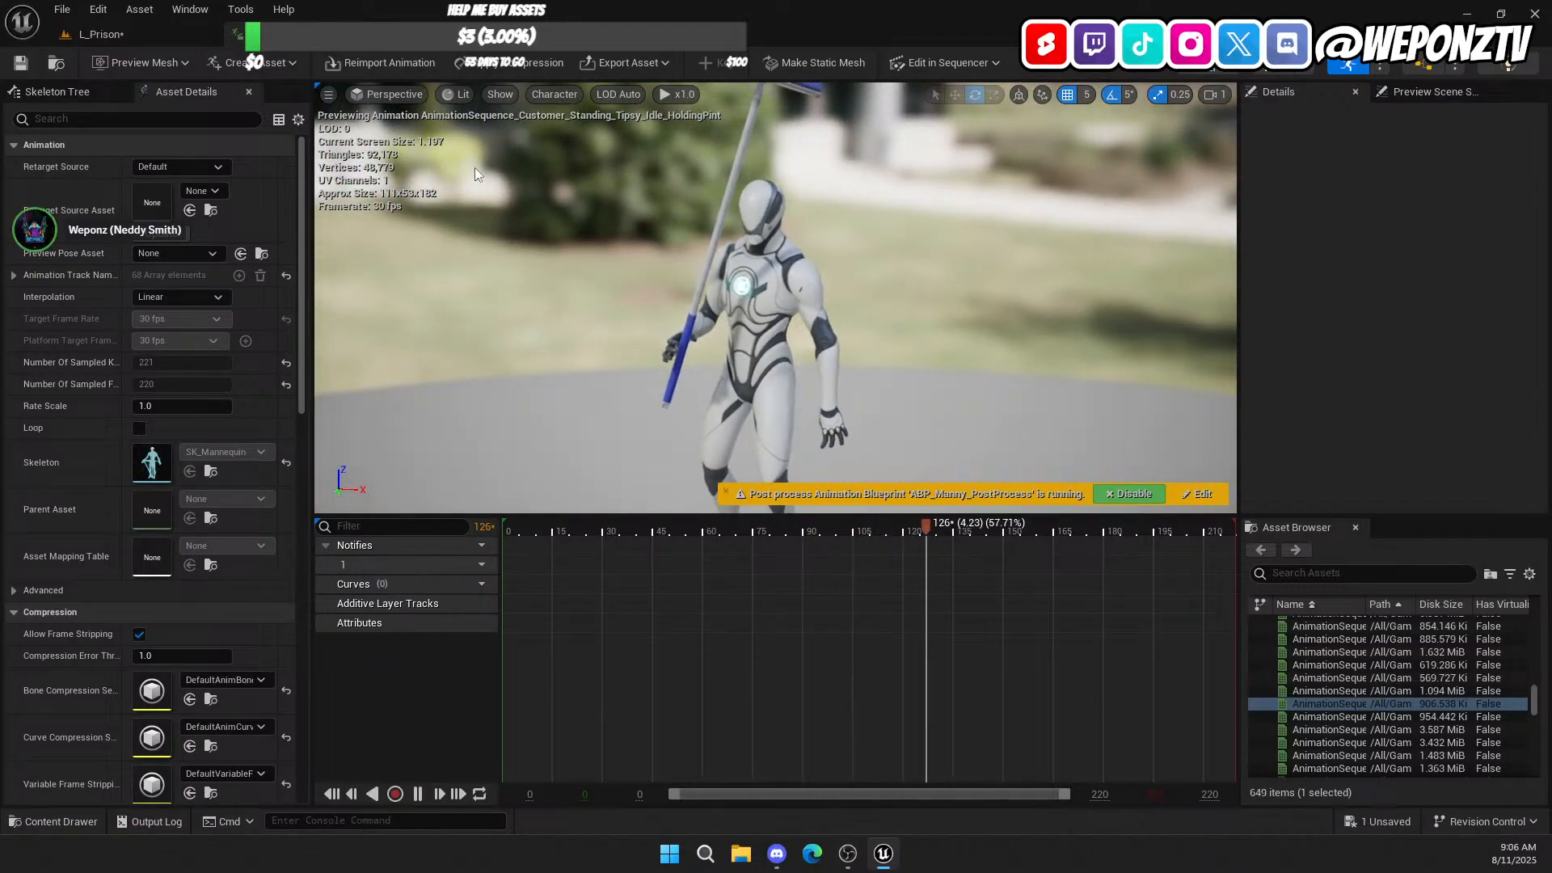
pyautogui.click(142, 24)
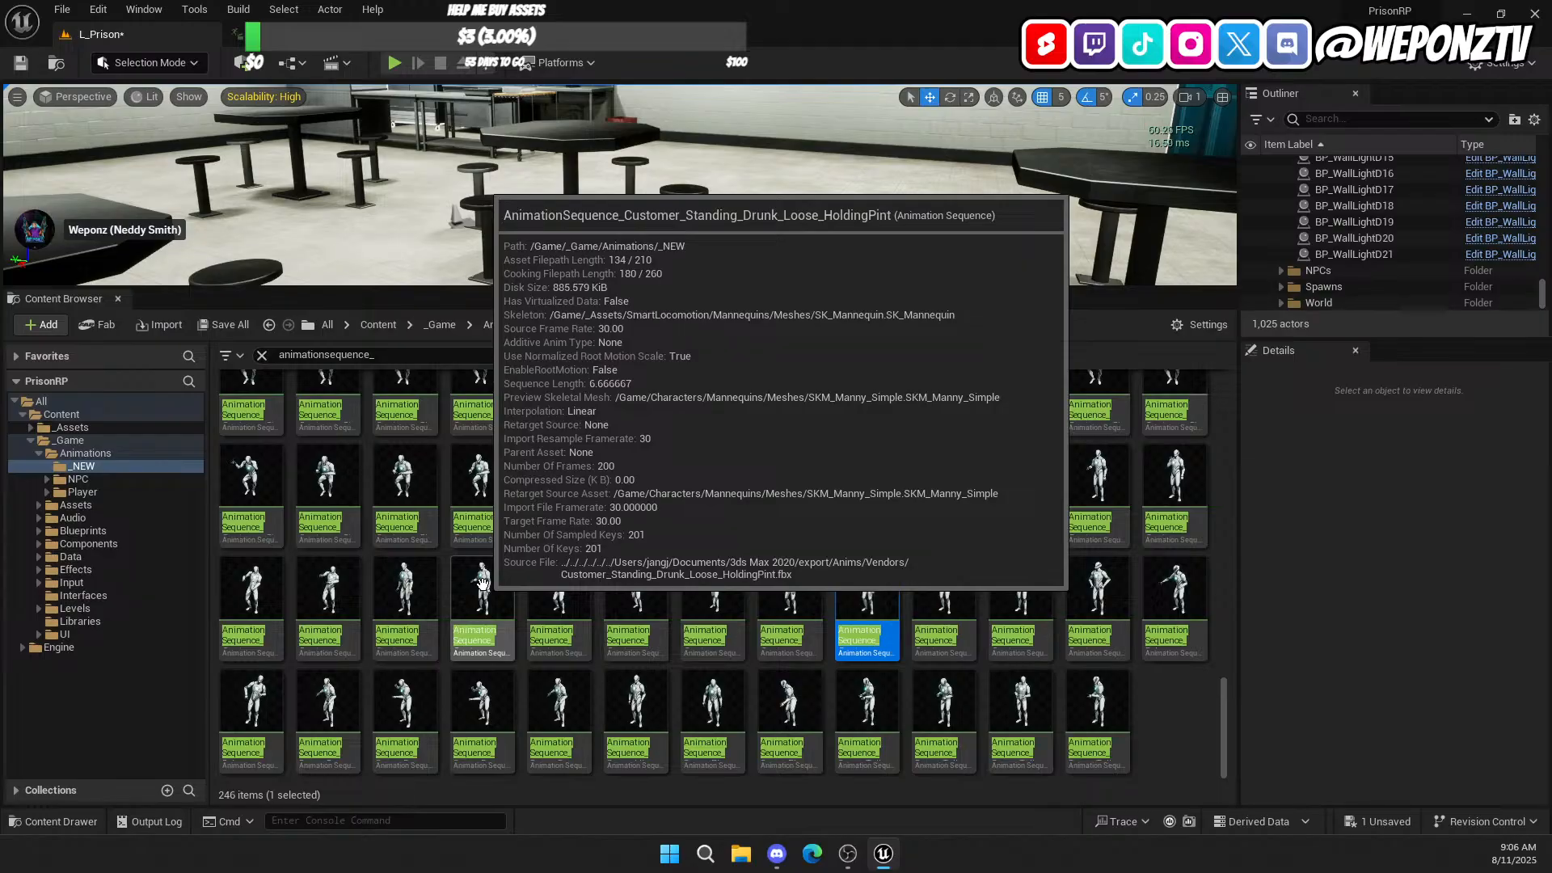
pyautogui.doubleClick(482, 583)
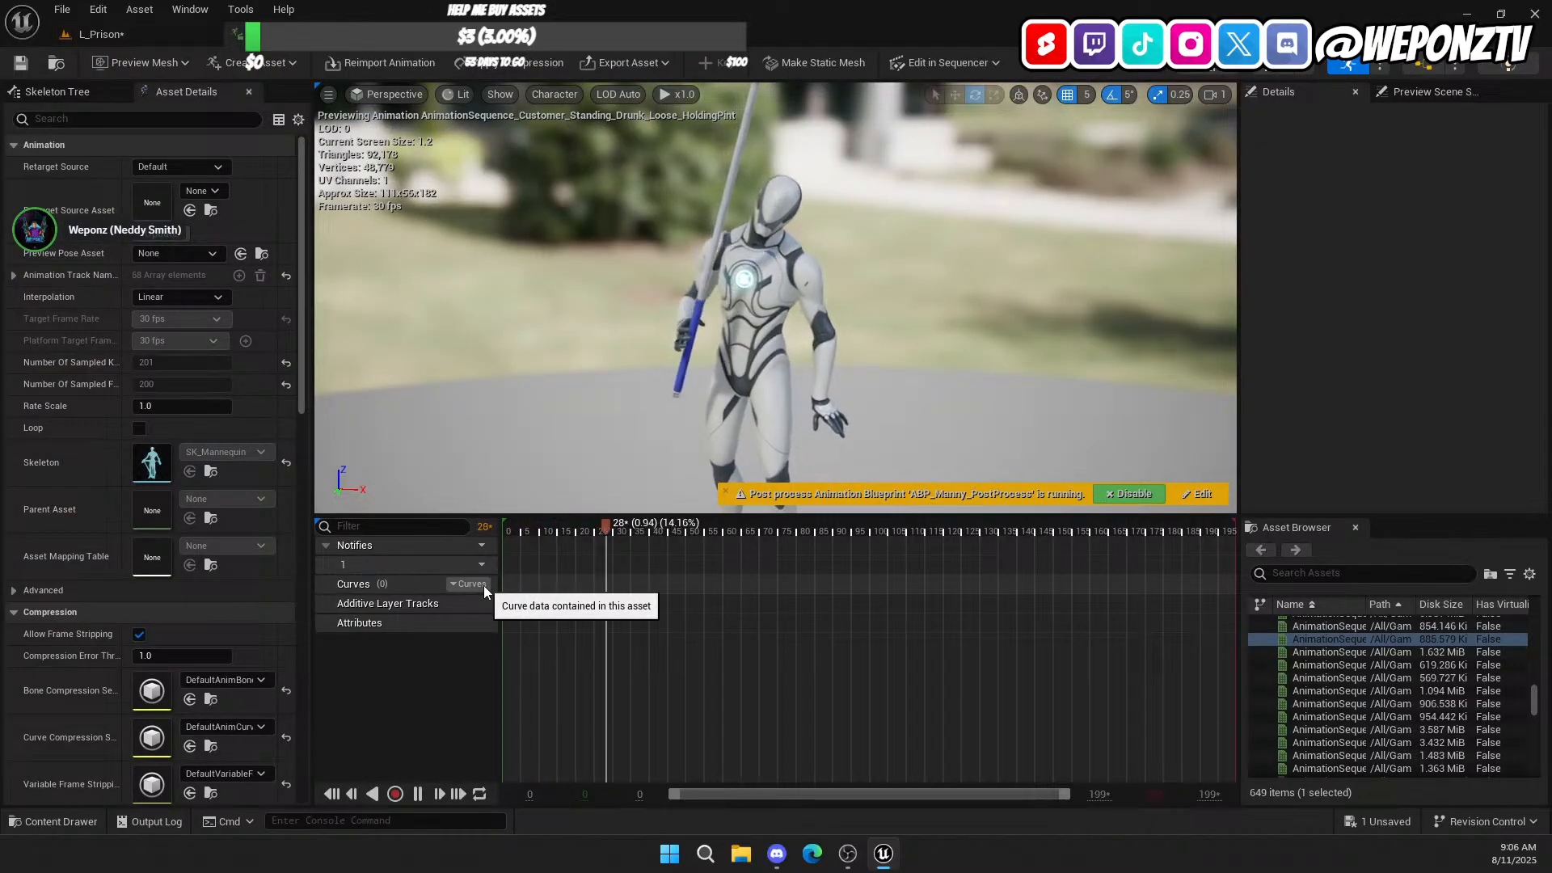
pyautogui.click(387, 33)
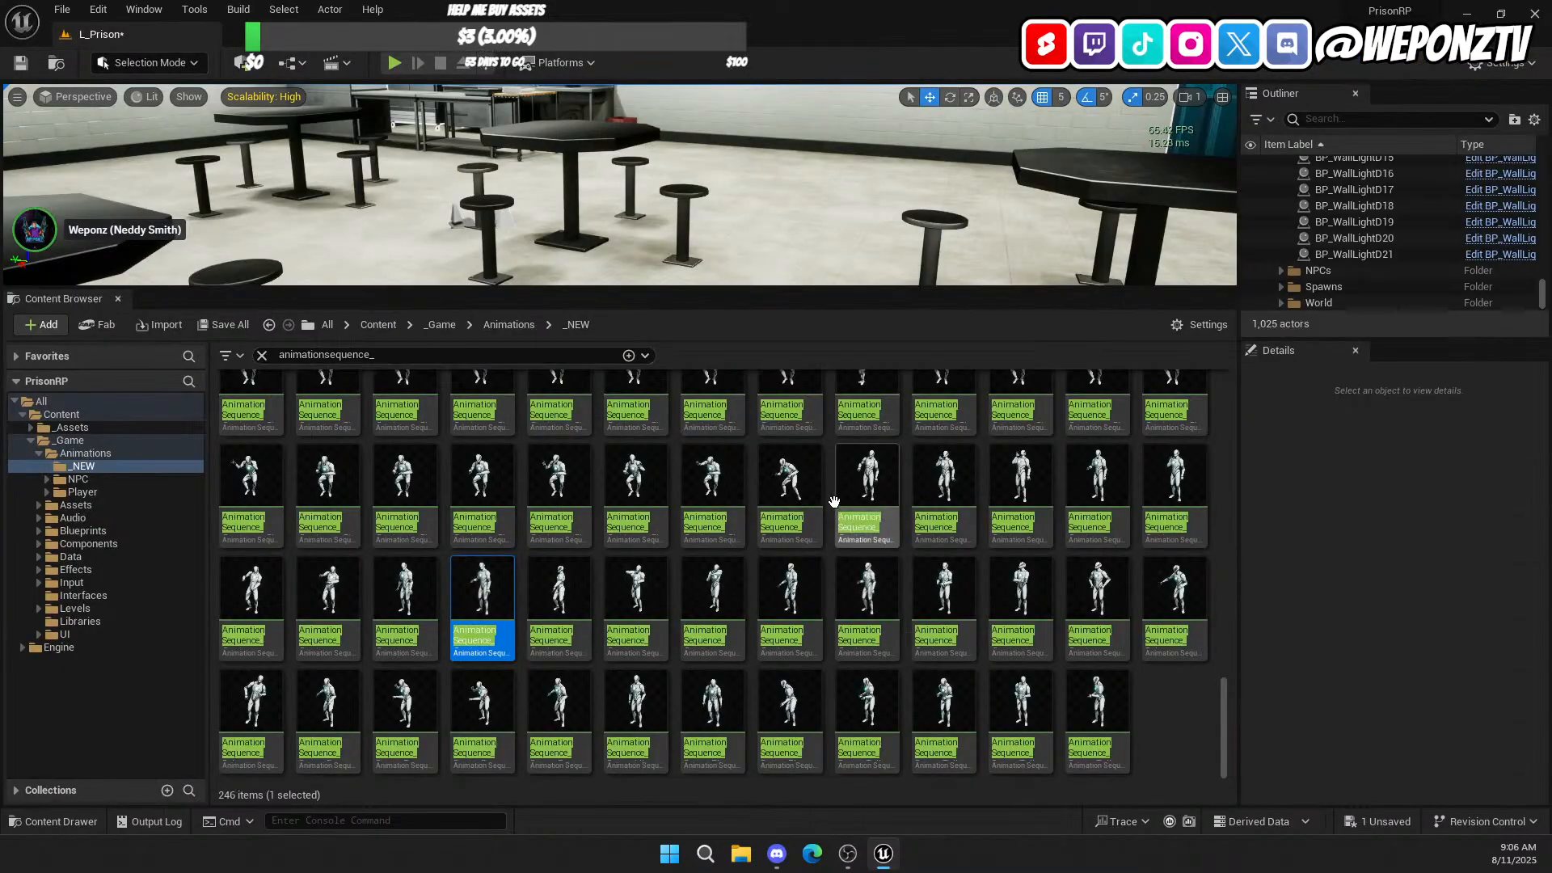
# Step: Replace the asset filter with a search of the _NEW folder for "stir fry"
pyautogui.moveTo(686, 388); pyautogui.dragTo(686, 566, button='right')
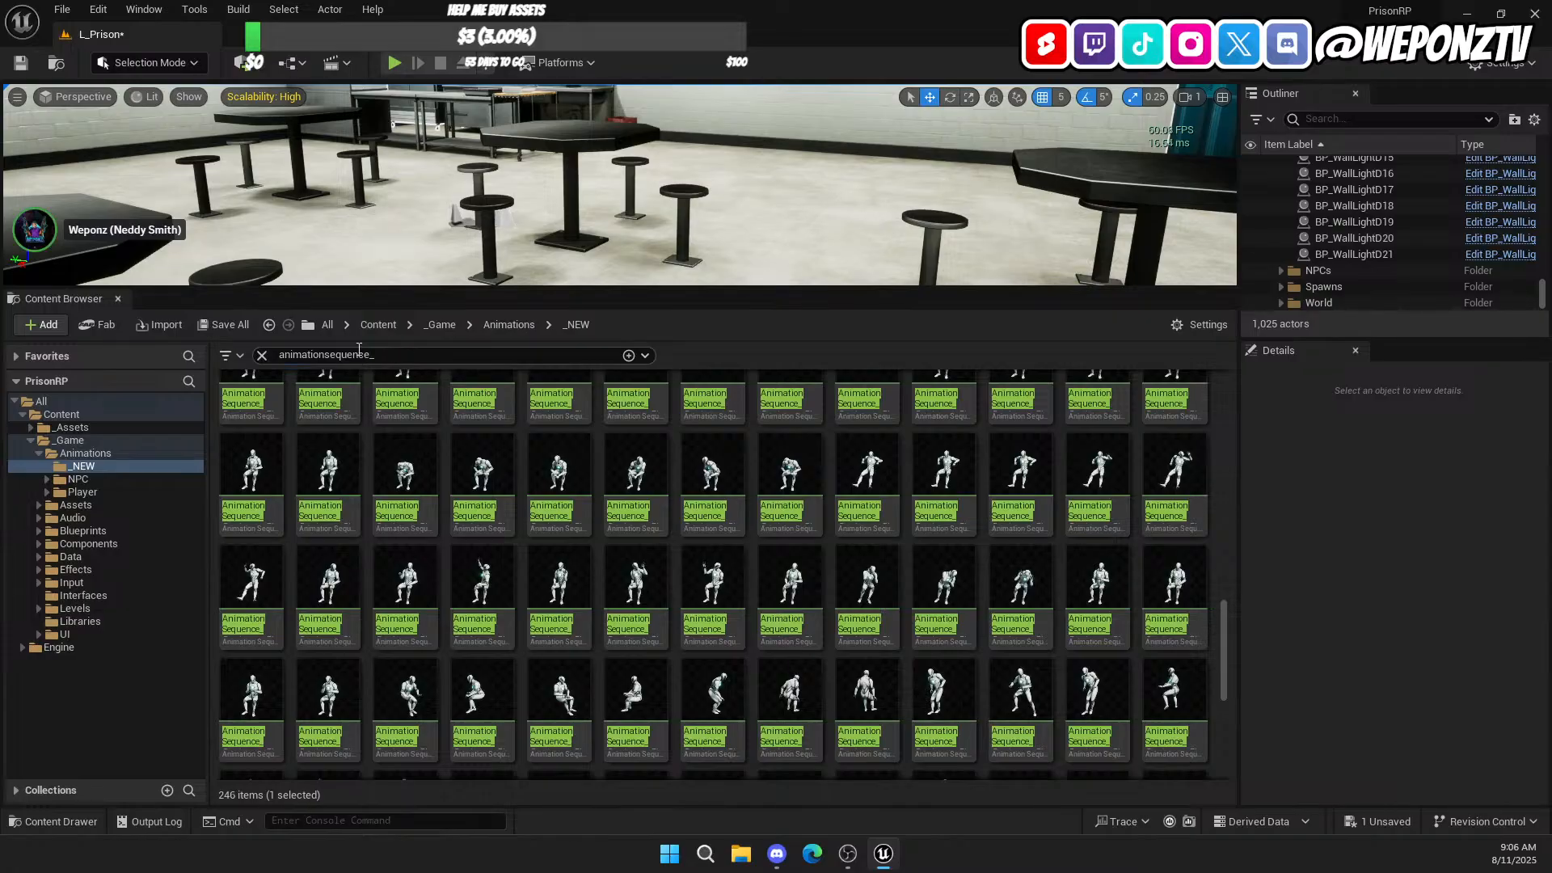
pyautogui.press('BackSpace')
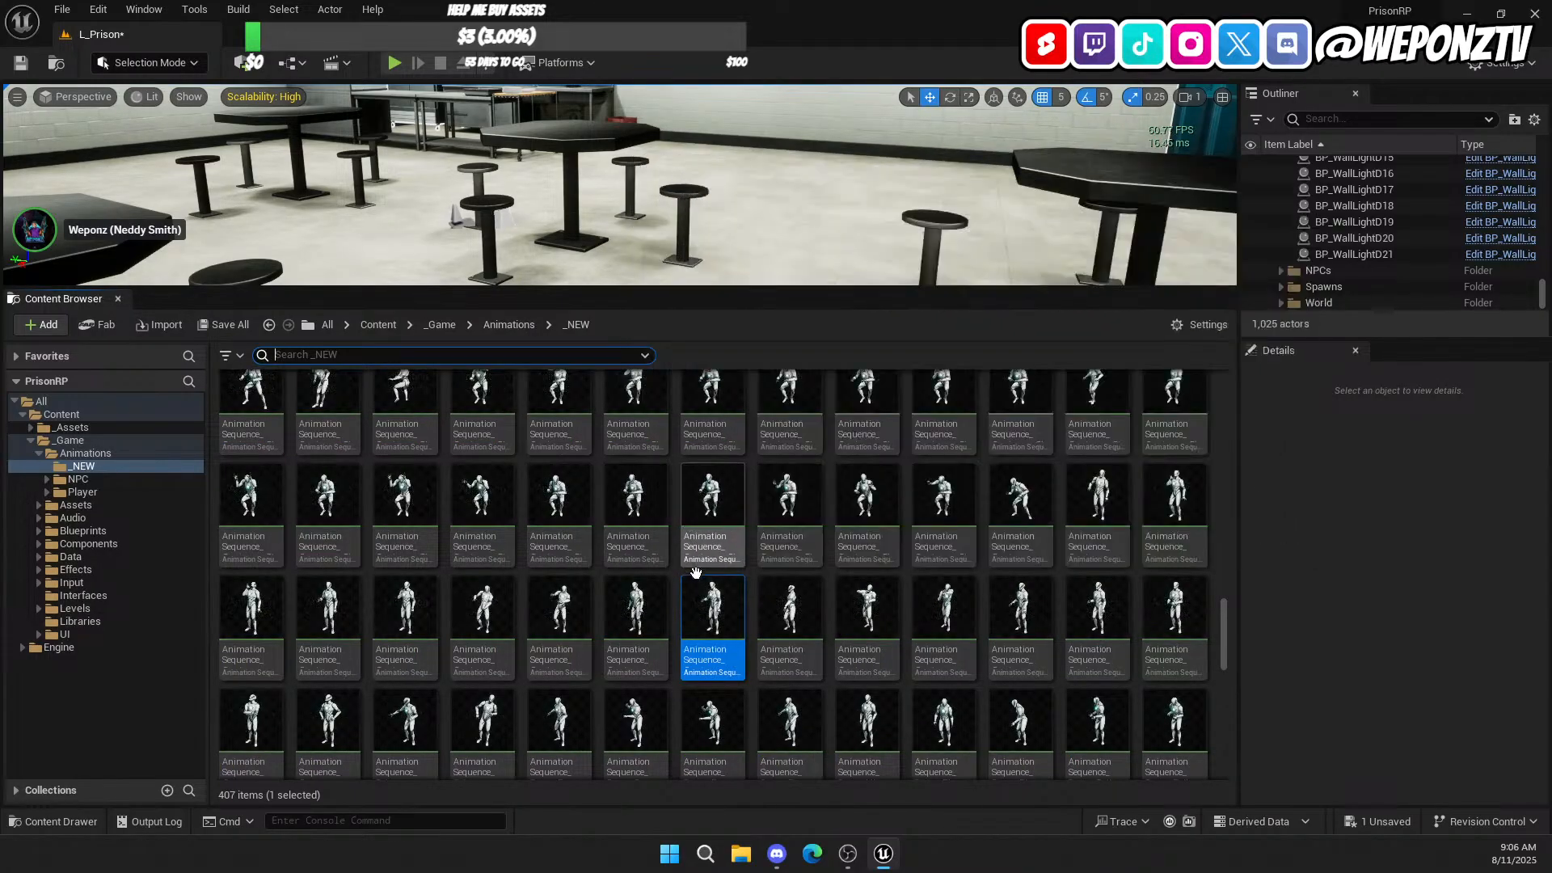
pyautogui.moveTo(802, 717); pyautogui.dragTo(796, 536, button='right')
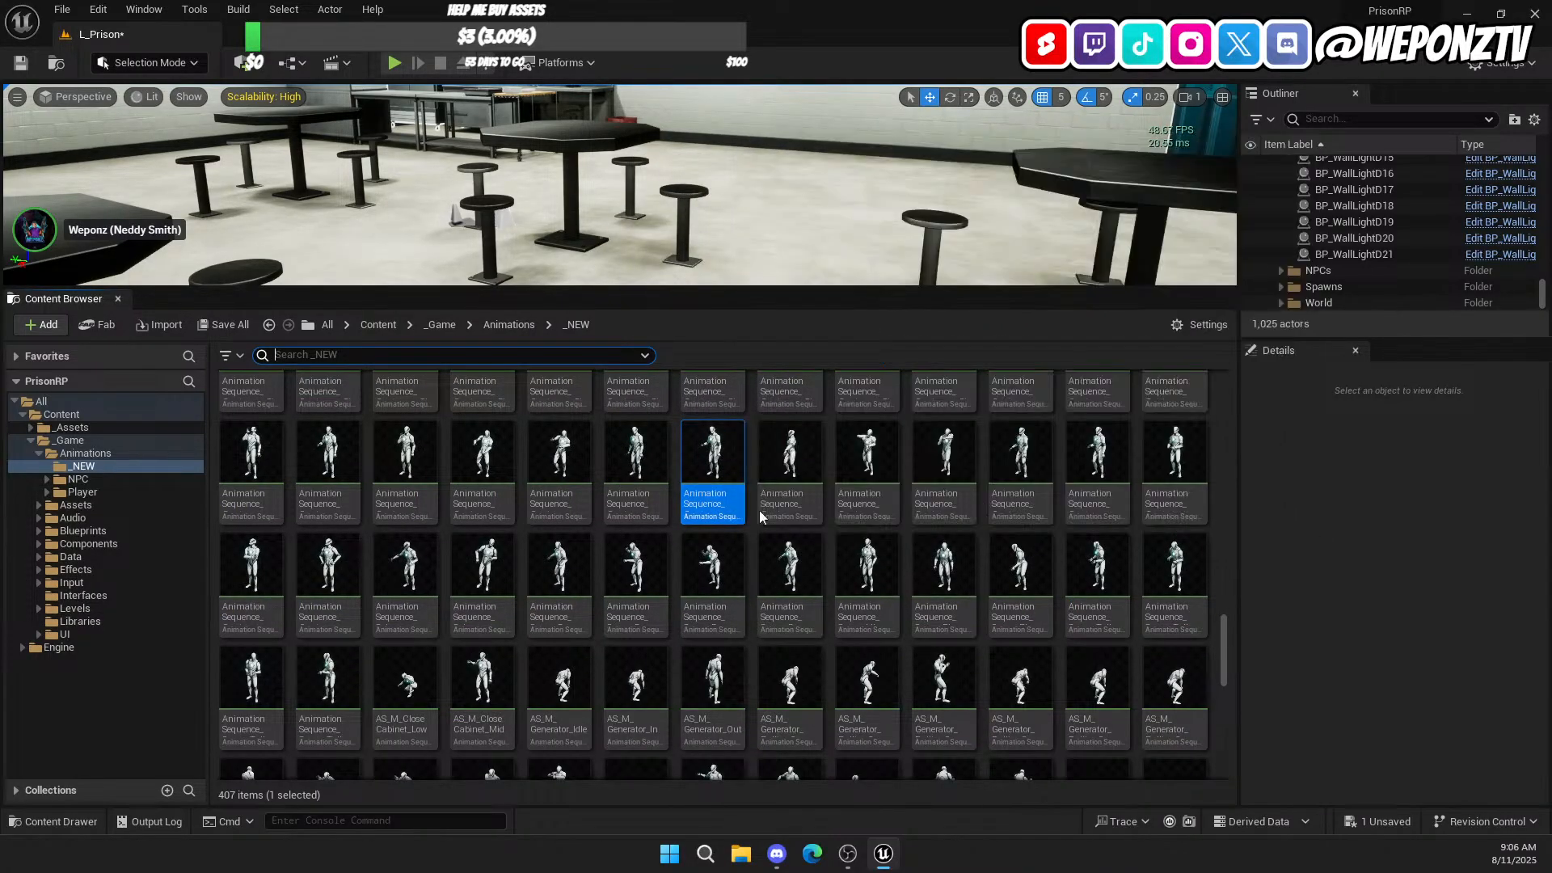
pyautogui.write('st')
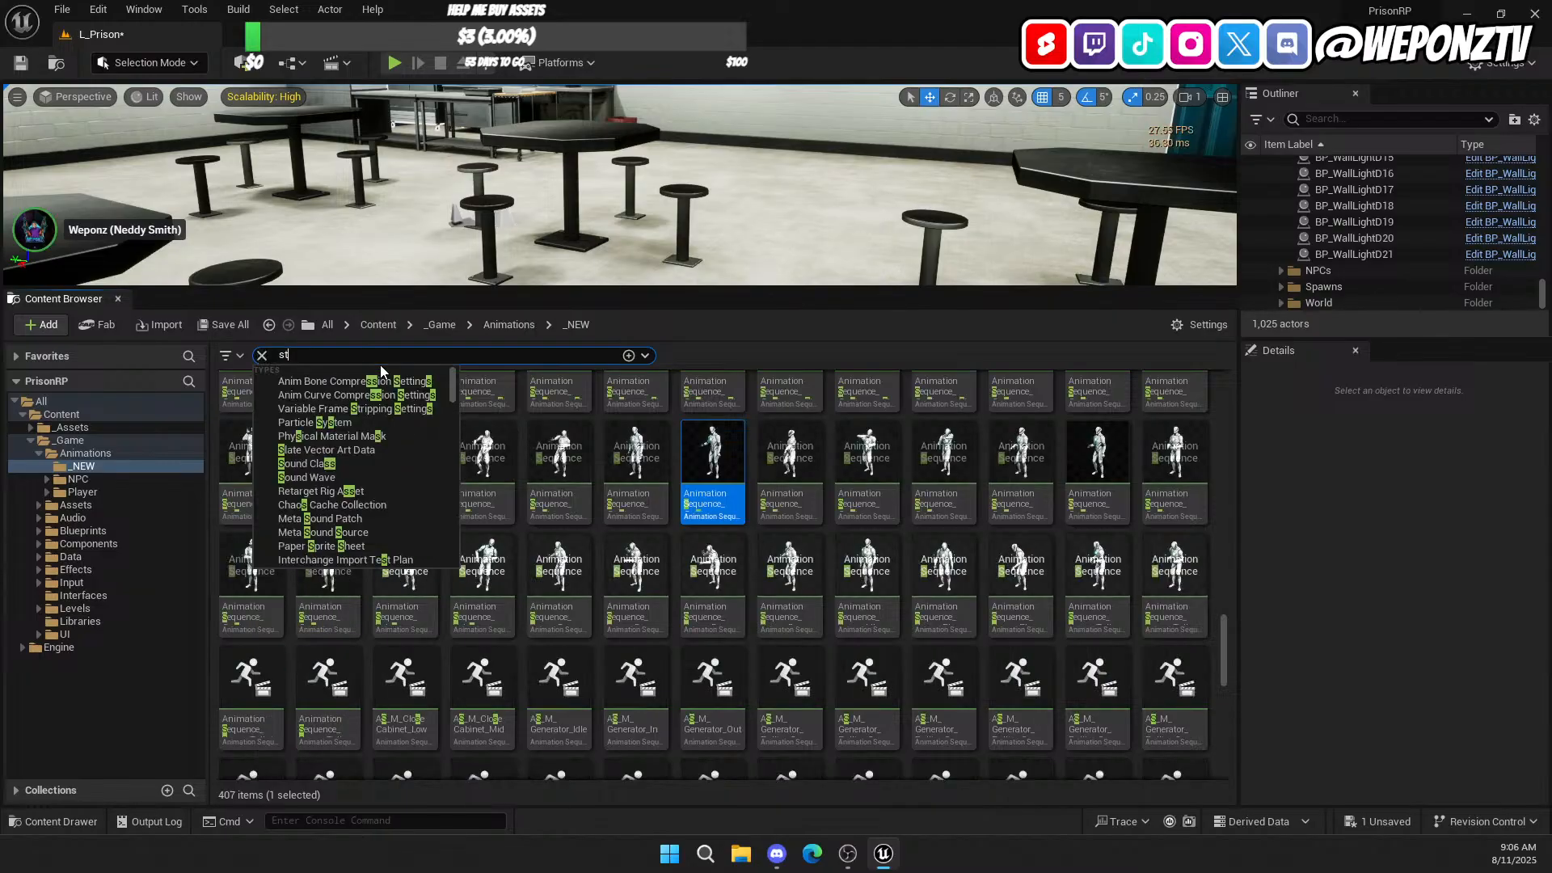
pyautogui.write('ir fry')
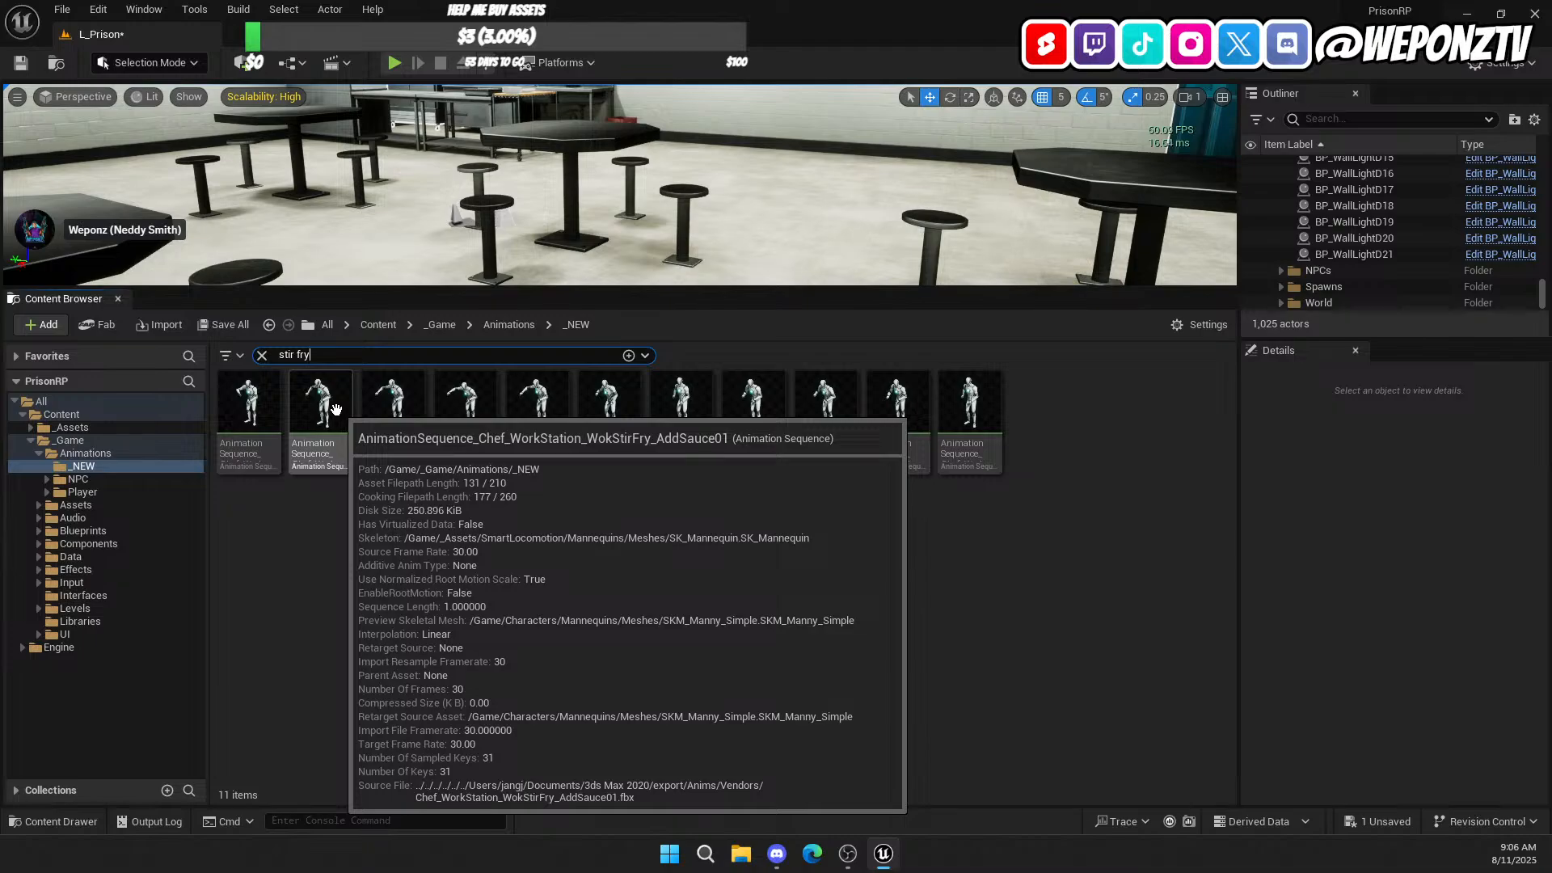
# Step: Preview the chef FryingPan_Stir and WokStirFry_AddSauce01 animations, returning to the search results after each
pyautogui.doubleClick(257, 406)
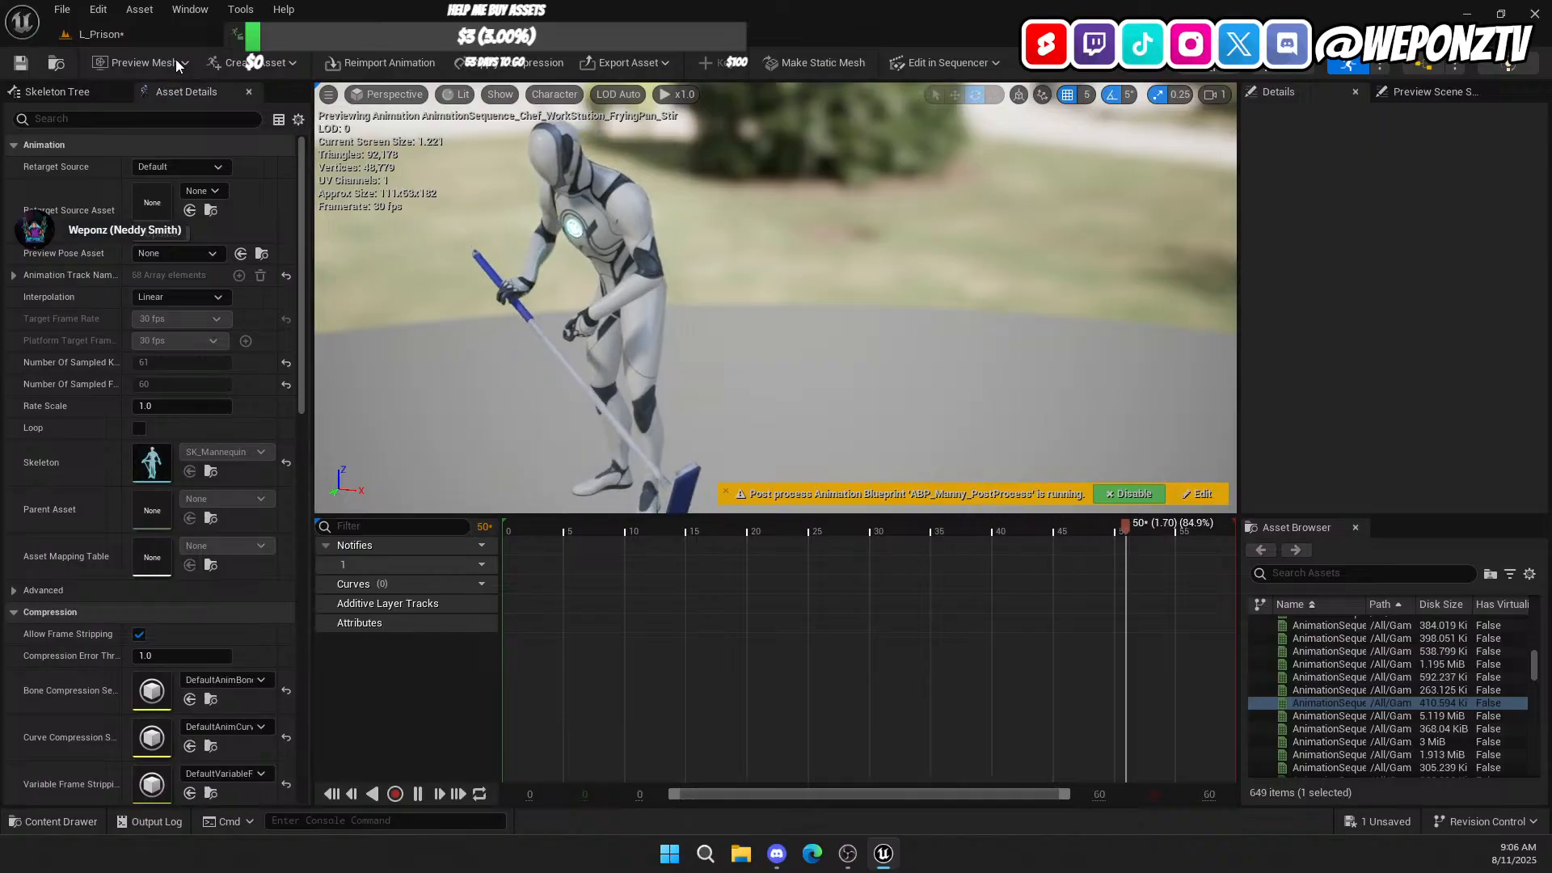
pyautogui.click(101, 34)
pyautogui.doubleClick(324, 404)
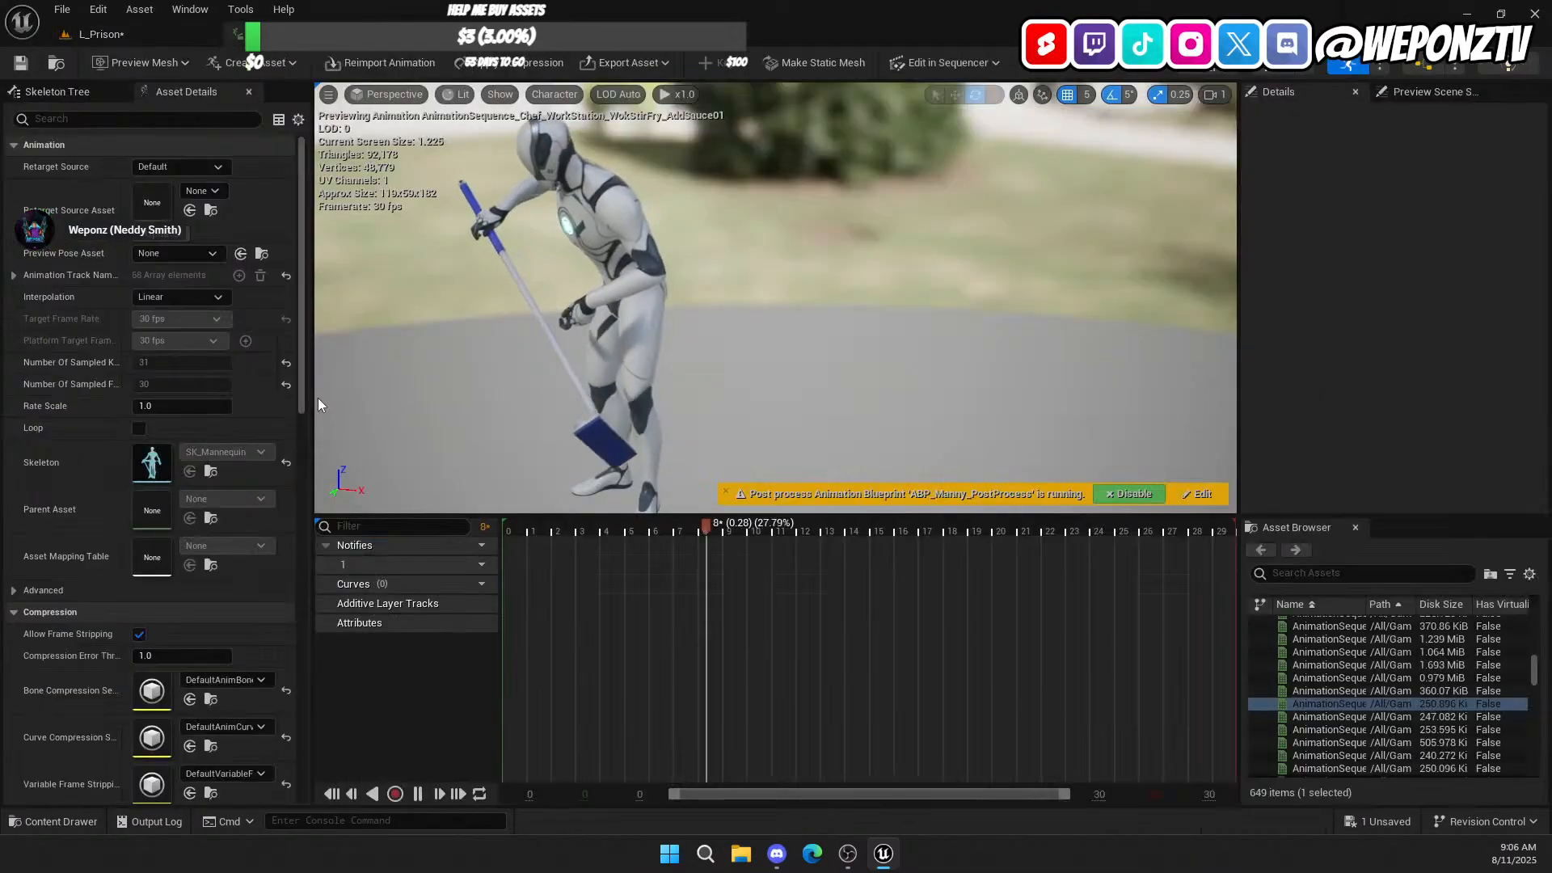
pyautogui.moveTo(396, 366); pyautogui.dragTo(408, 344)
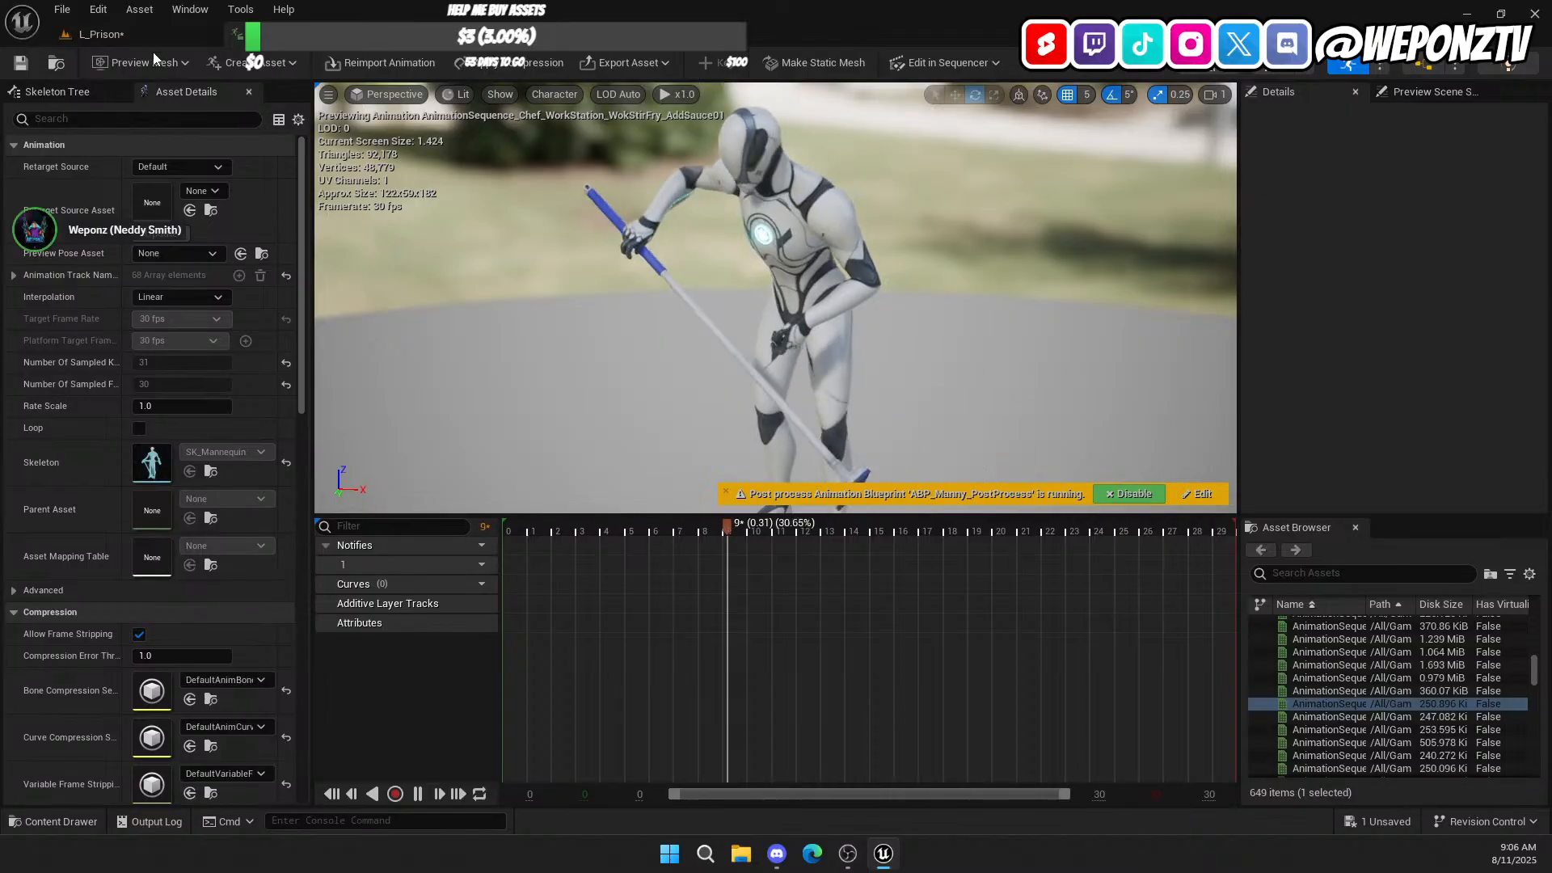
pyautogui.click(105, 34)
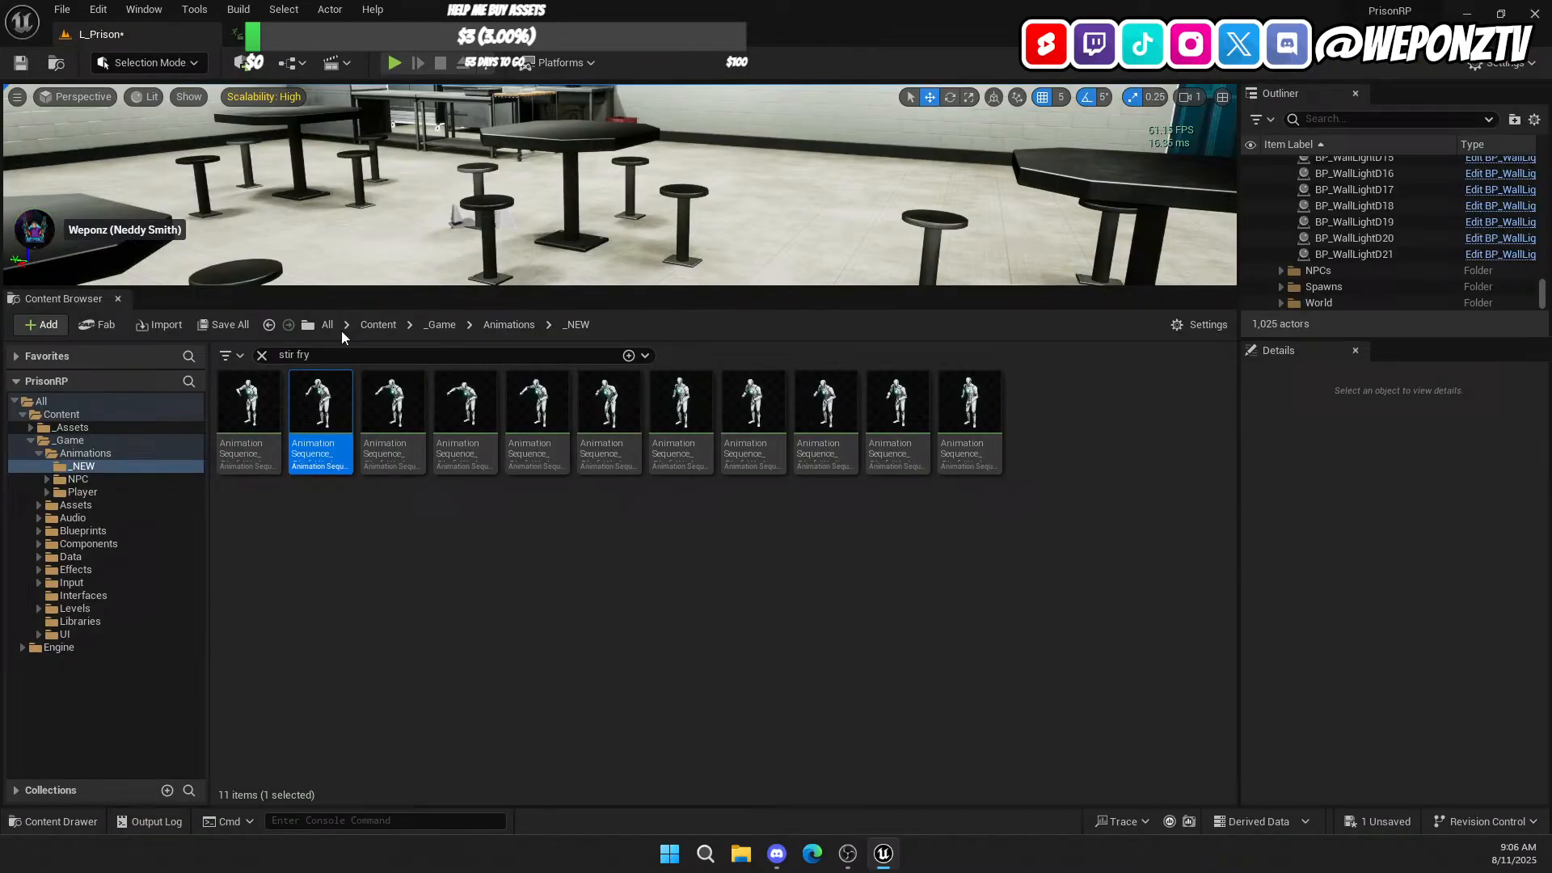
# Step: Preview the chef WokStirFry_AddSauce02, AddSauce03 and AddSauce_All3 animations, returning to the search results after each
pyautogui.doubleClick(419, 414)
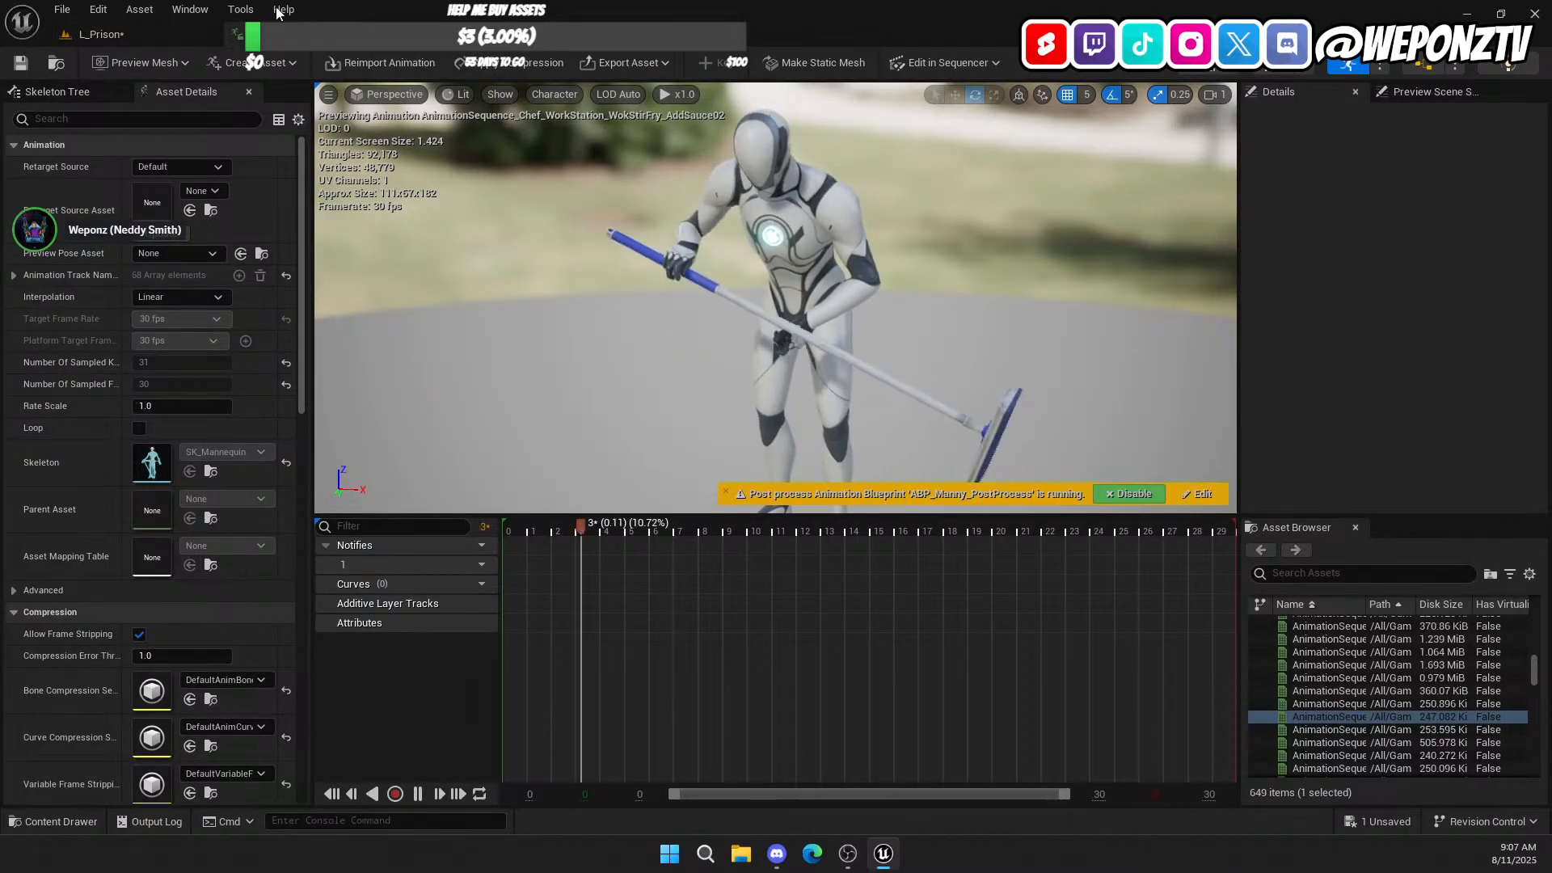
pyautogui.click(173, 34)
pyautogui.doubleClick(453, 413)
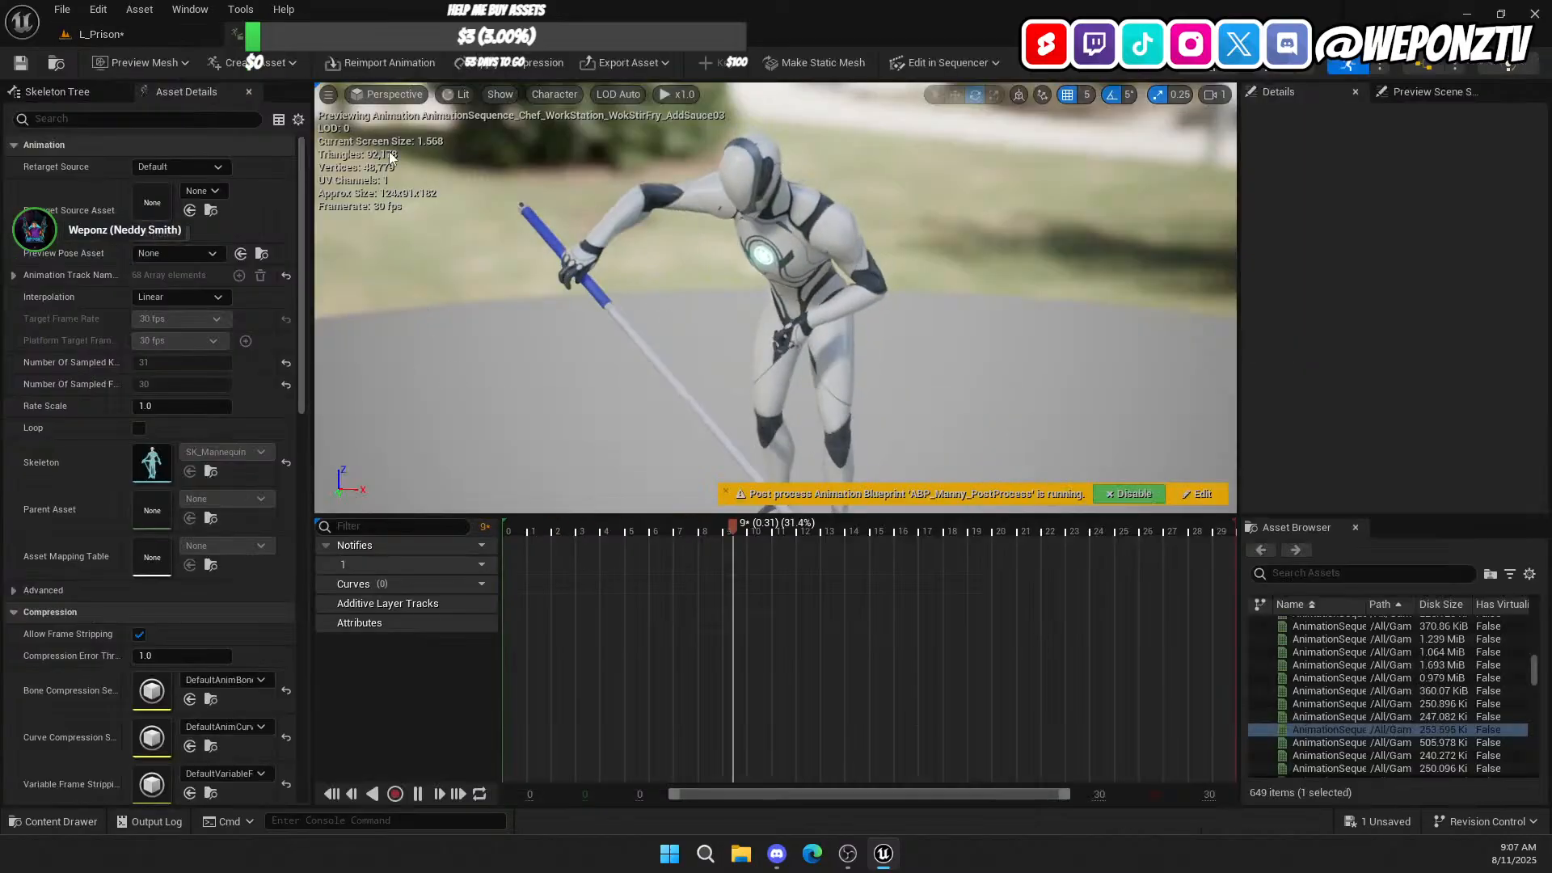
pyautogui.click(105, 34)
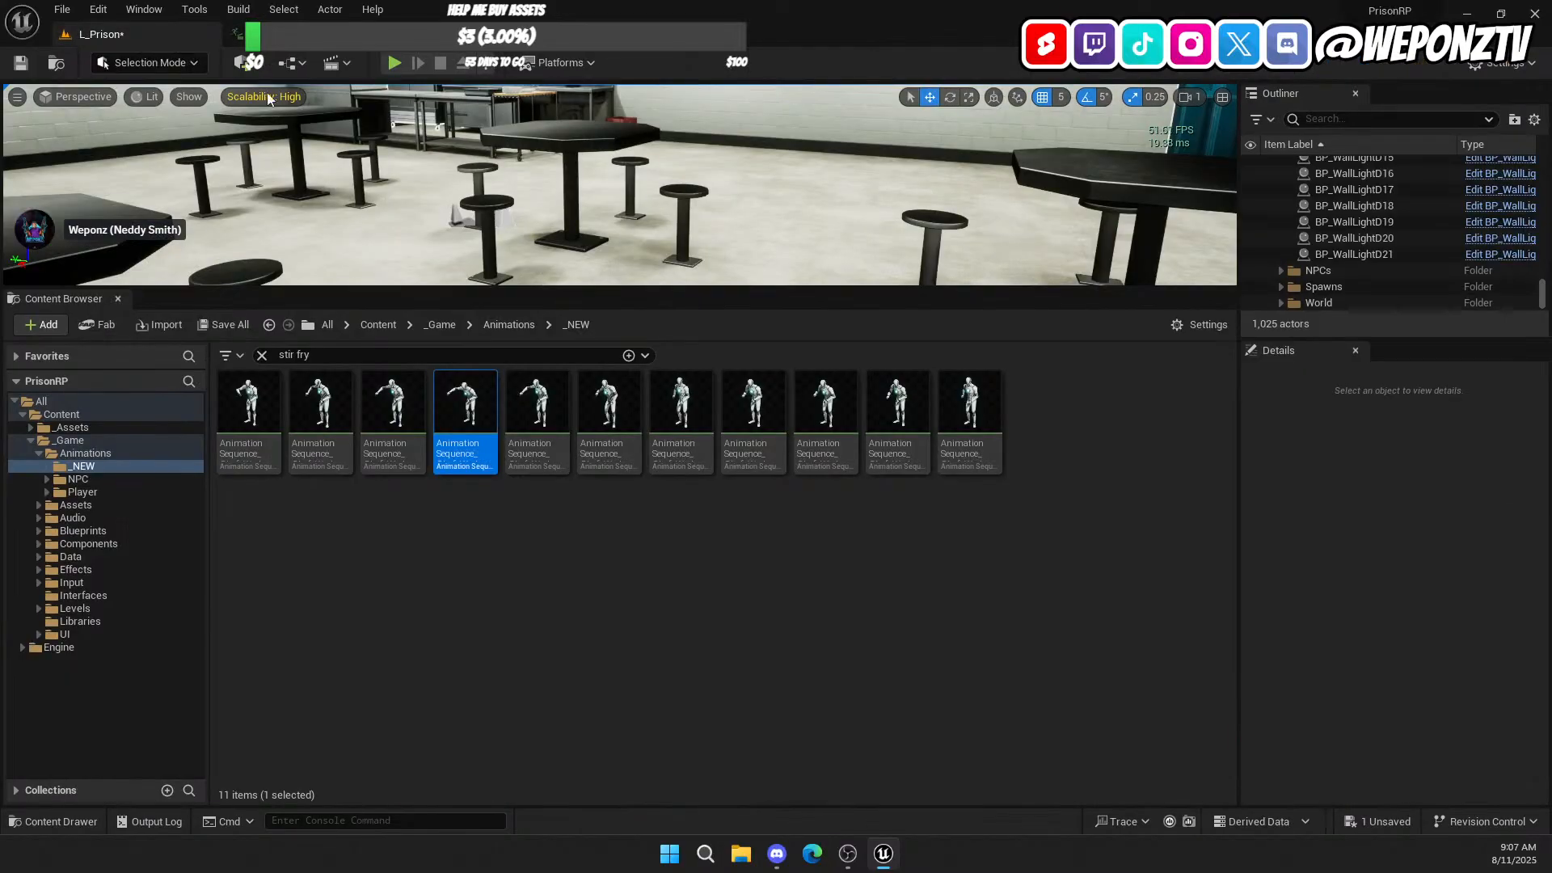
pyautogui.doubleClick(550, 399)
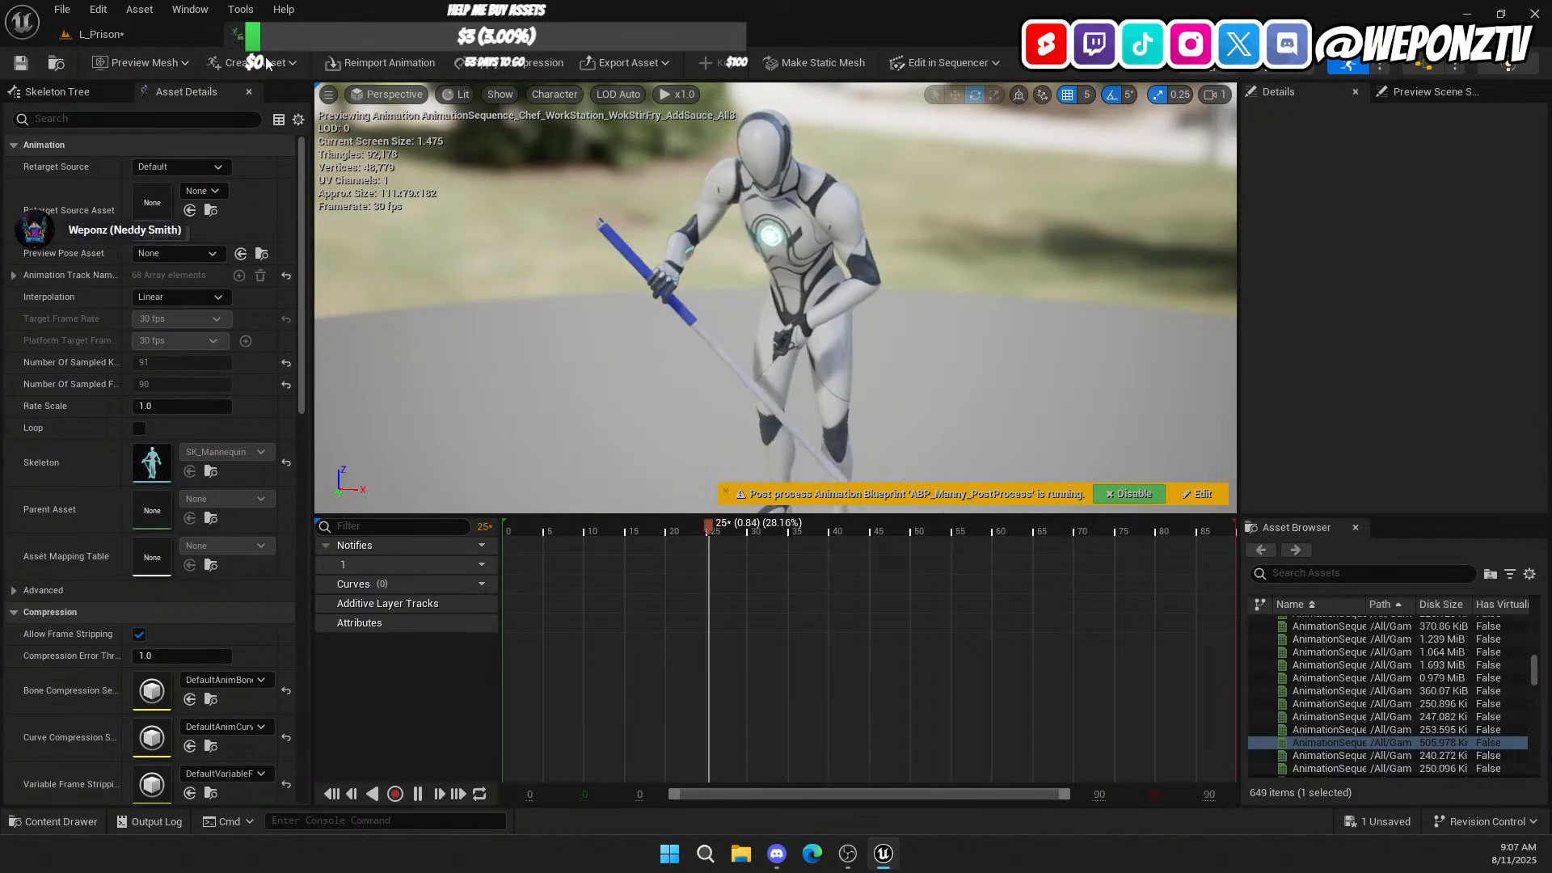
pyautogui.click(140, 39)
pyautogui.moveTo(829, 404)
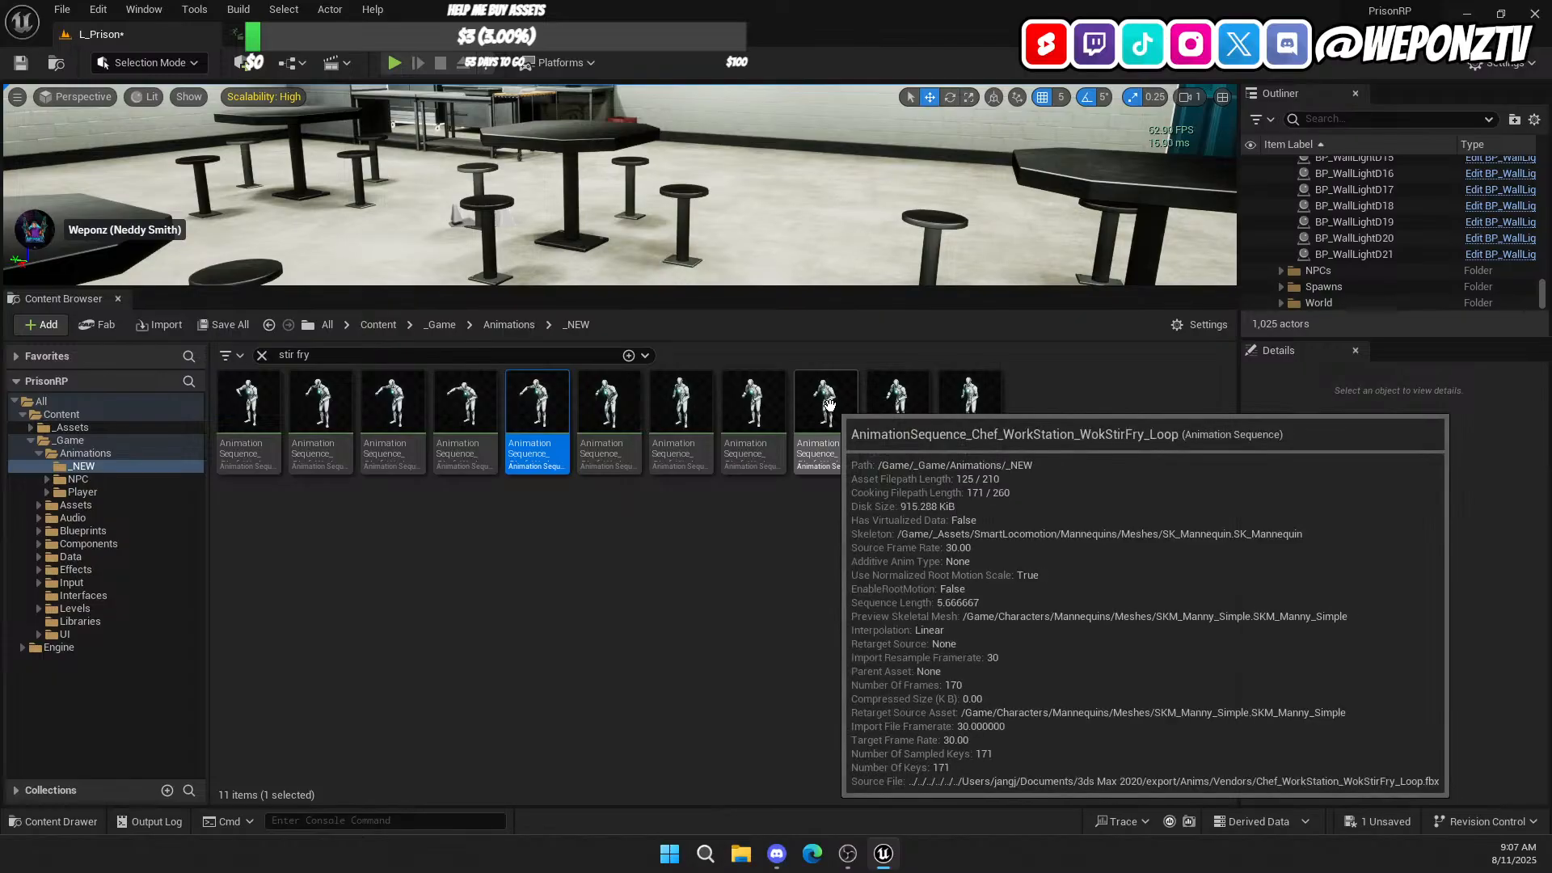
# Step: Search the _NEW folder for "cook" and preview the Cooking_Stove_IDLE animation, returning to the level
pyautogui.click(454, 354)
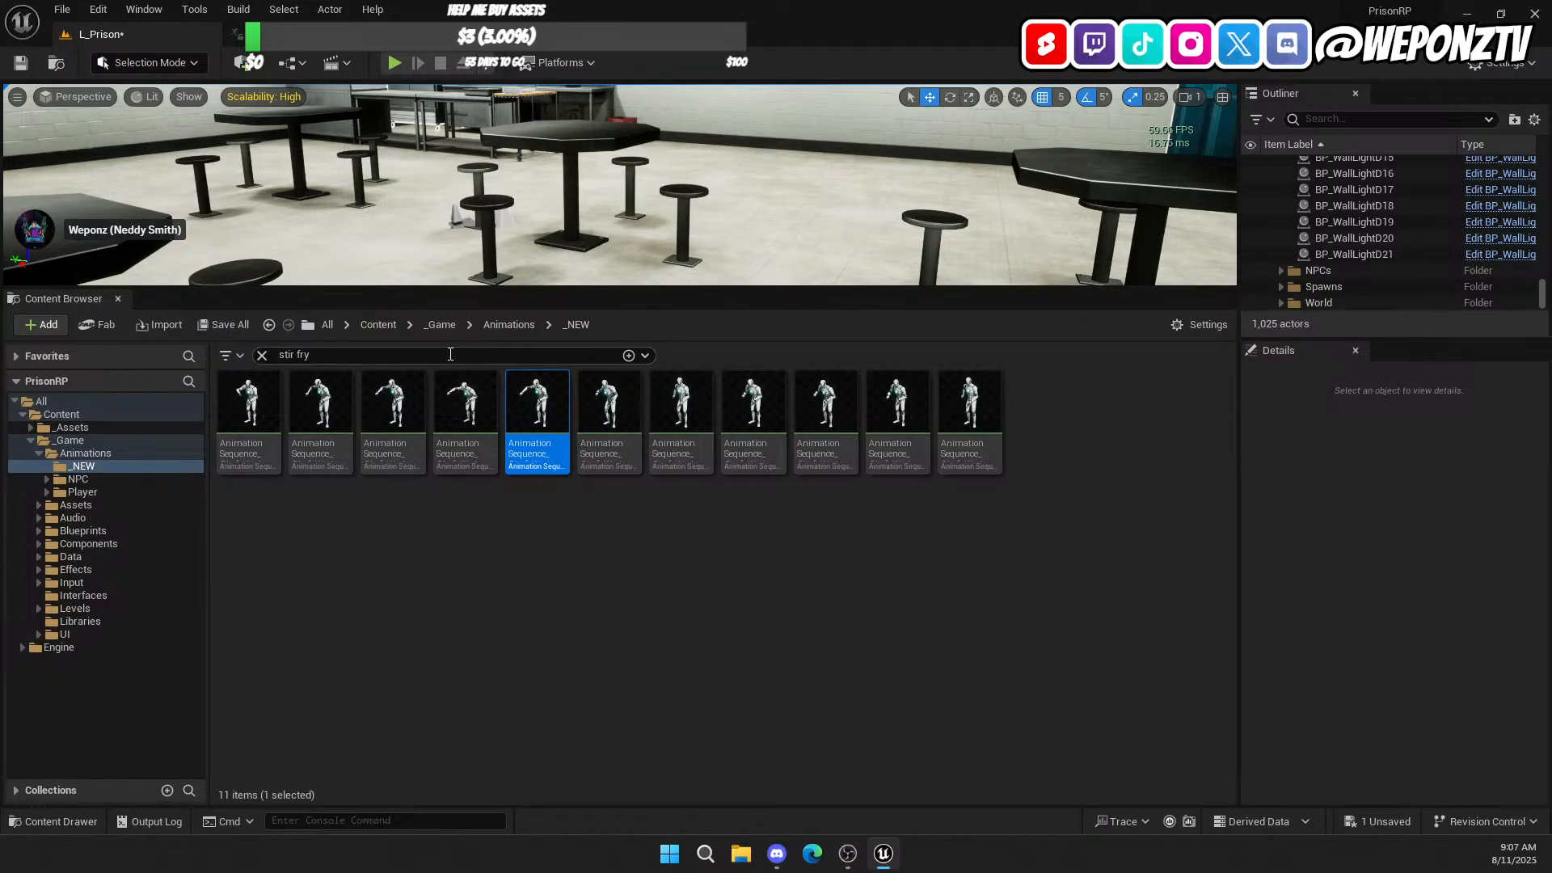
pyautogui.write('cook')
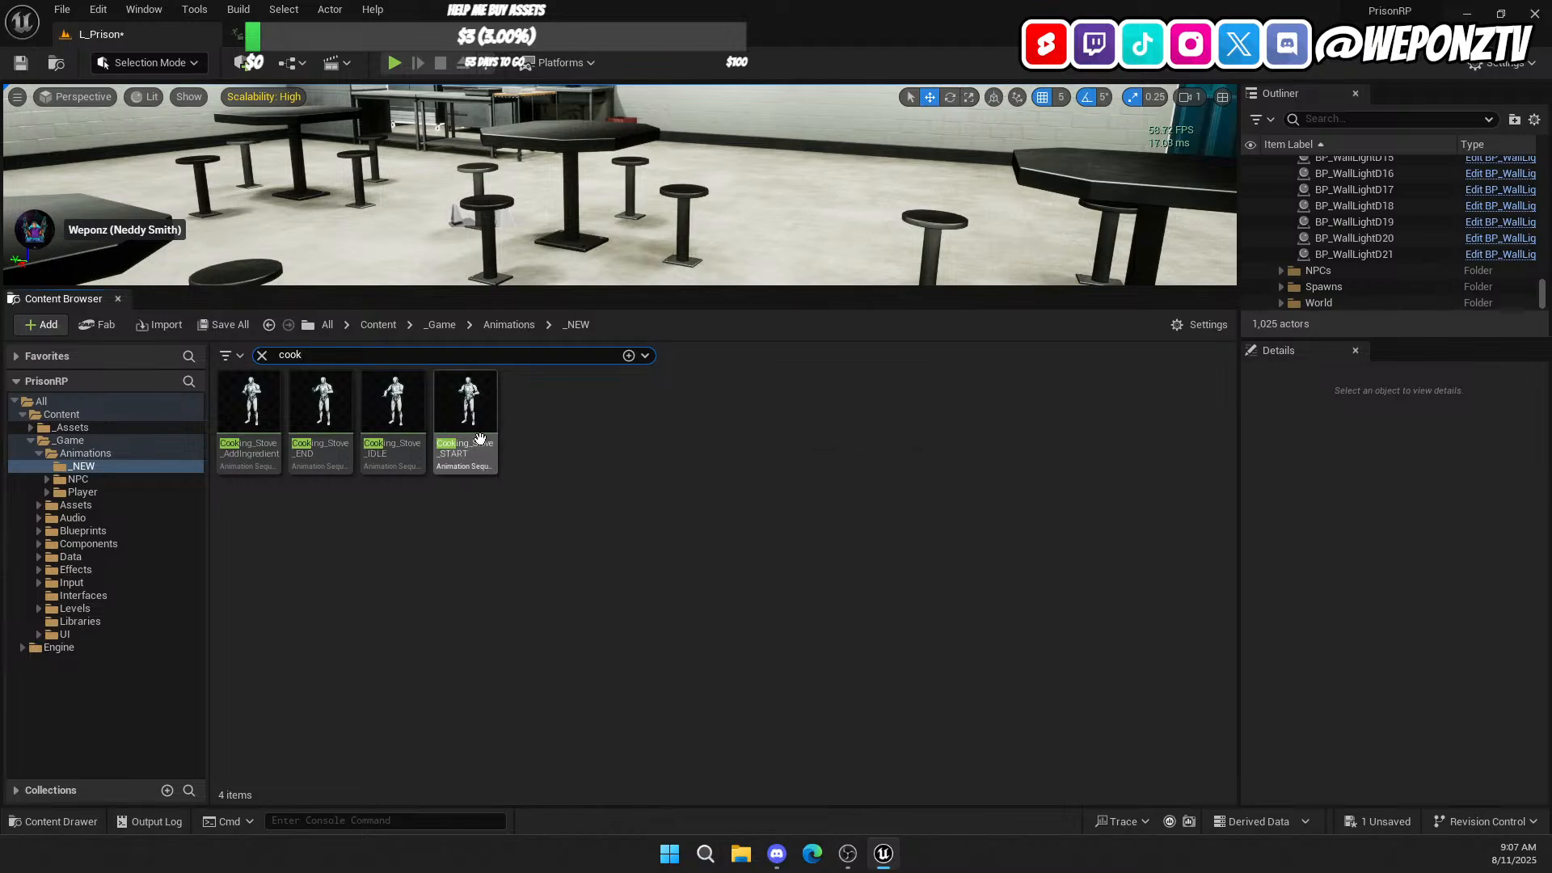
pyautogui.doubleClick(412, 412)
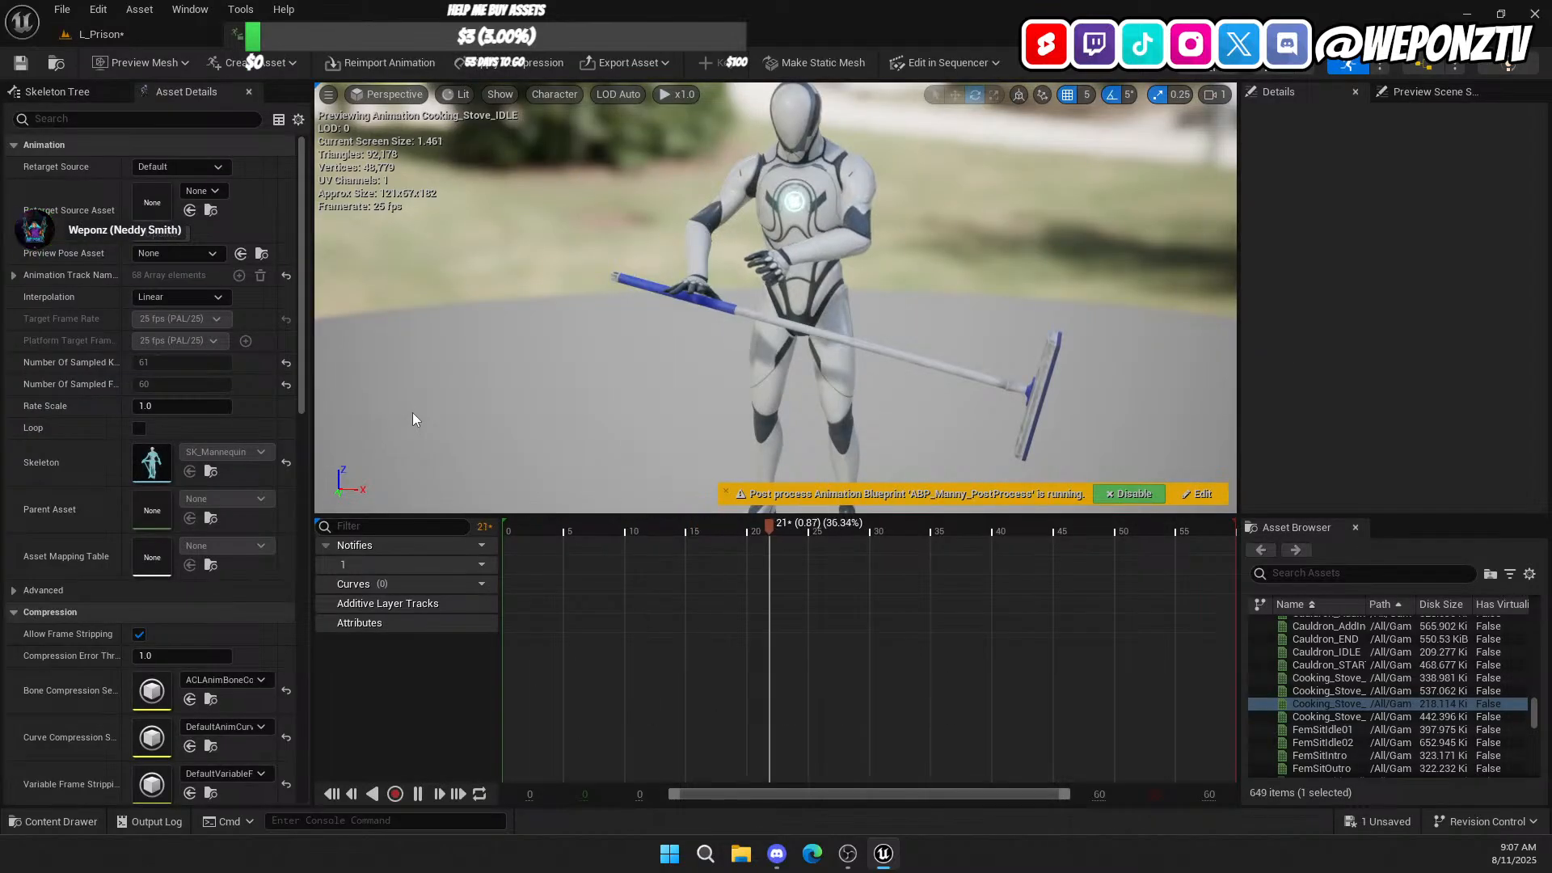
pyautogui.moveTo(748, 294); pyautogui.dragTo(712, 275, button='right')
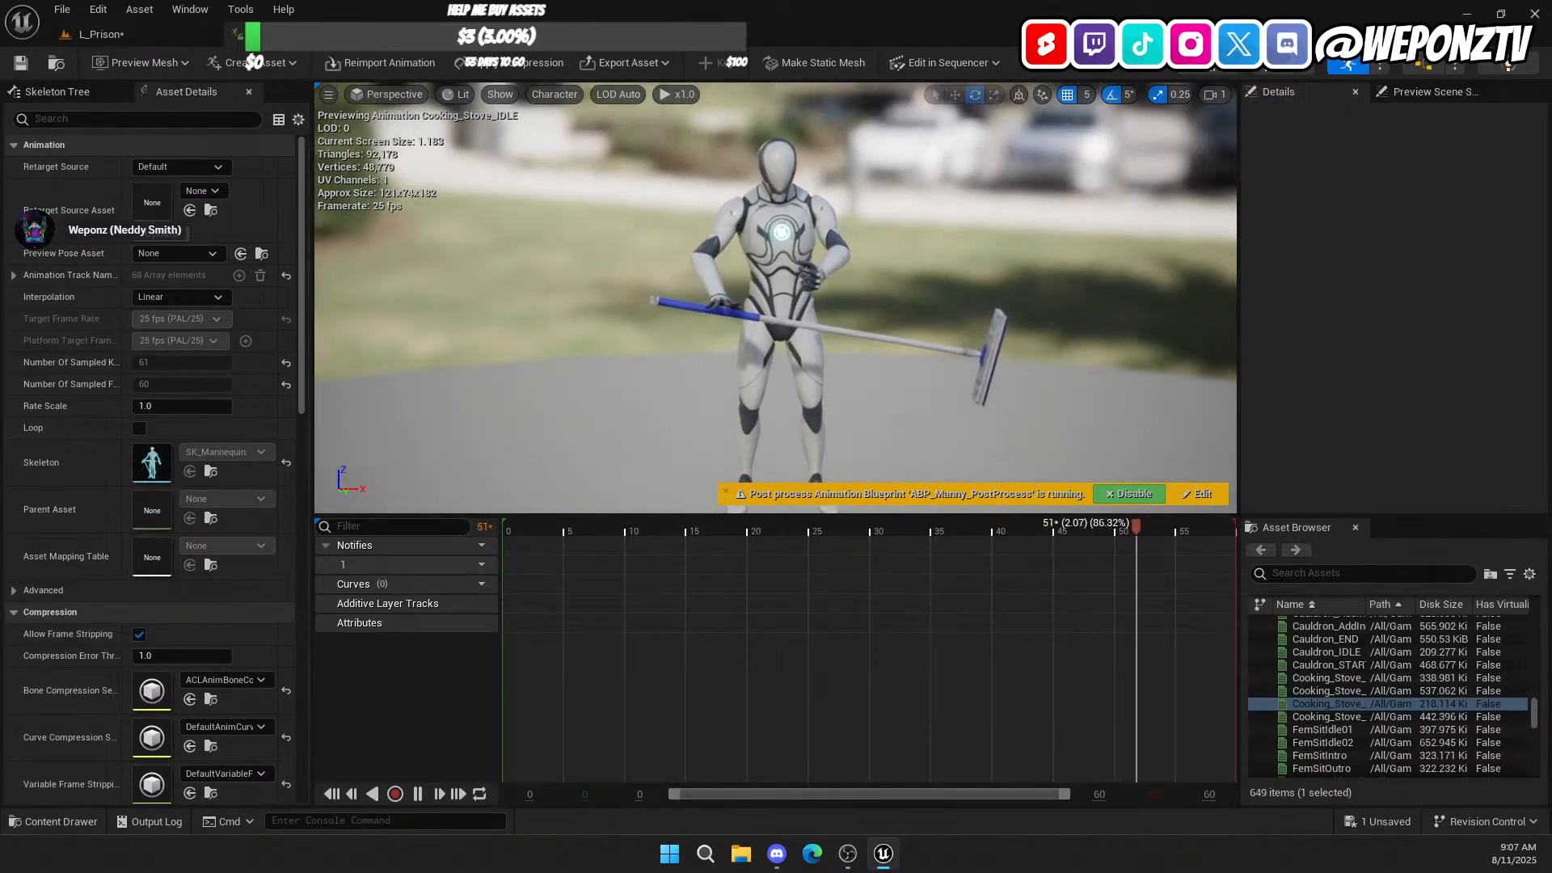
pyautogui.click(236, 35)
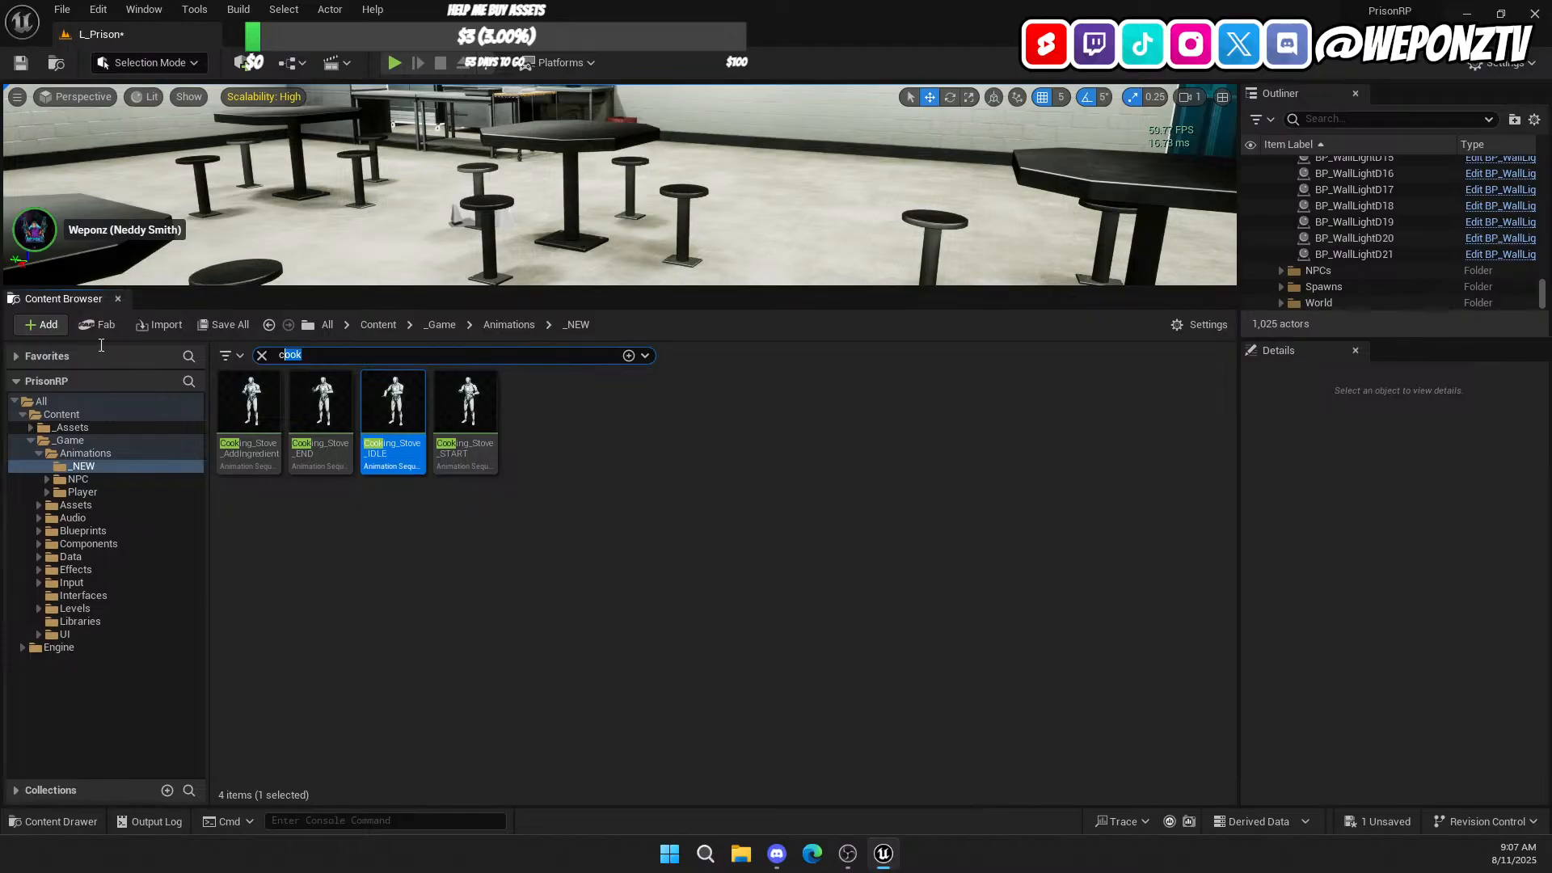
# Step: Clear the "cook" search and look through the full list of animations in the _NEW folder
pyautogui.press('BackSpace')
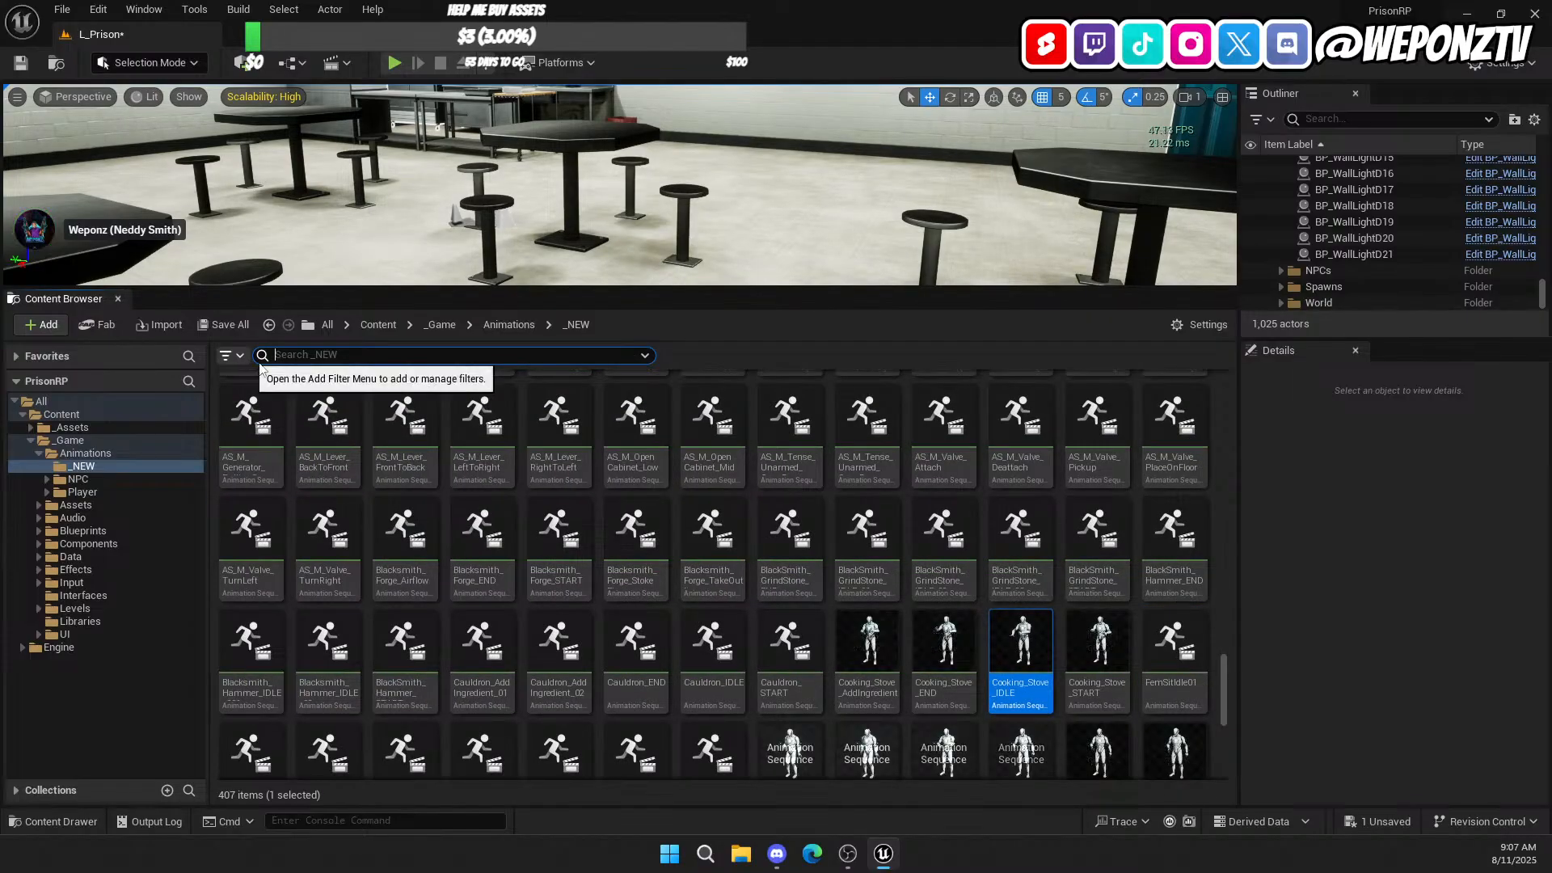
pyautogui.scroll(-2, 1085, 634)
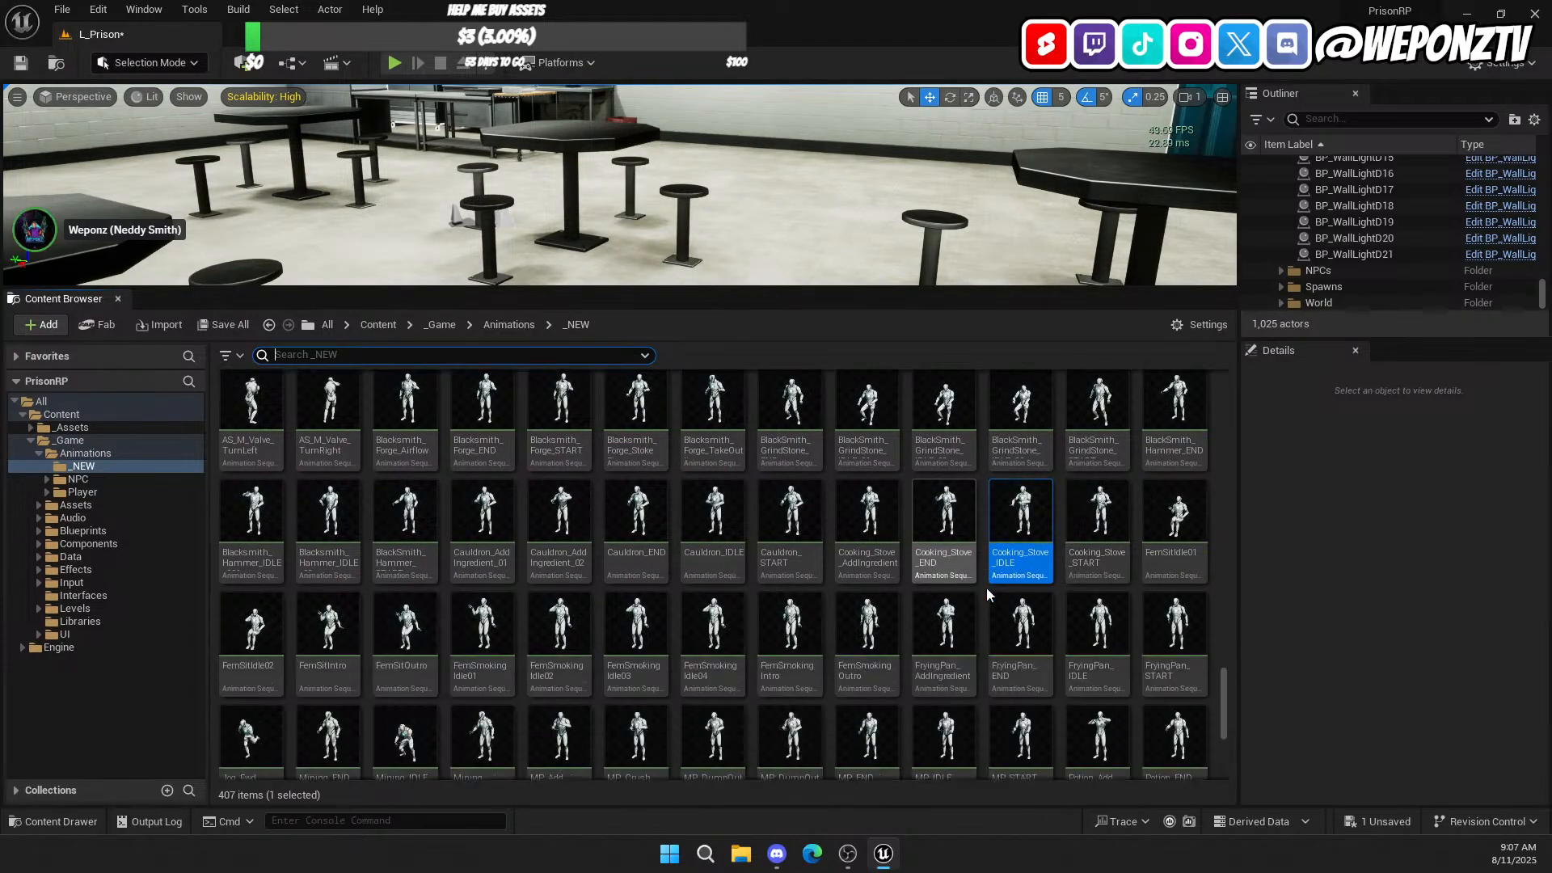
pyautogui.scroll(2, 1207, 678)
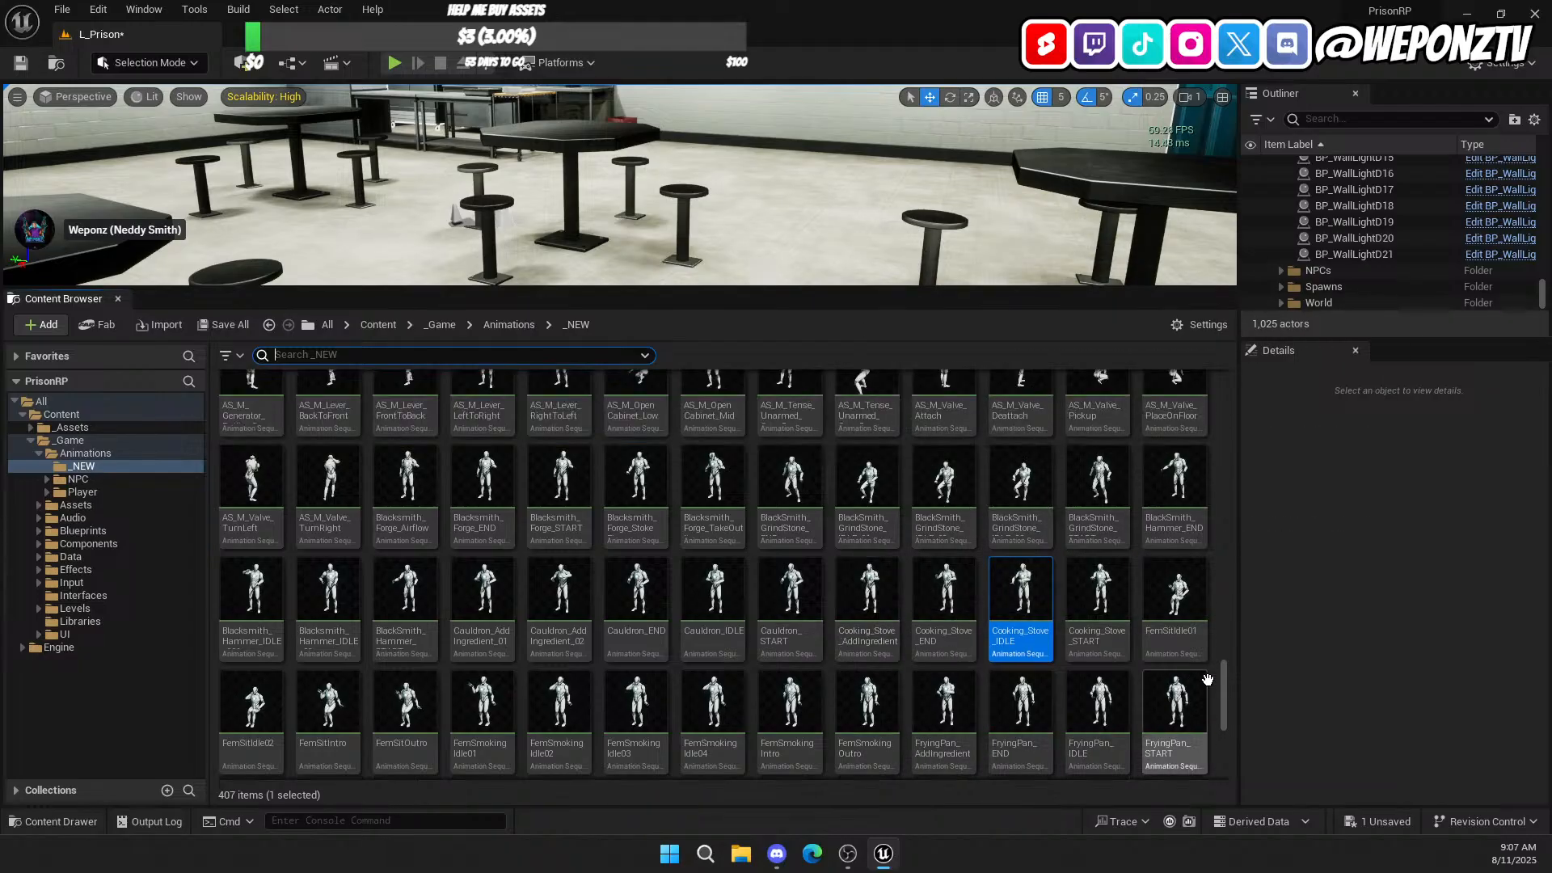
pyautogui.scroll(15, 1216, 504)
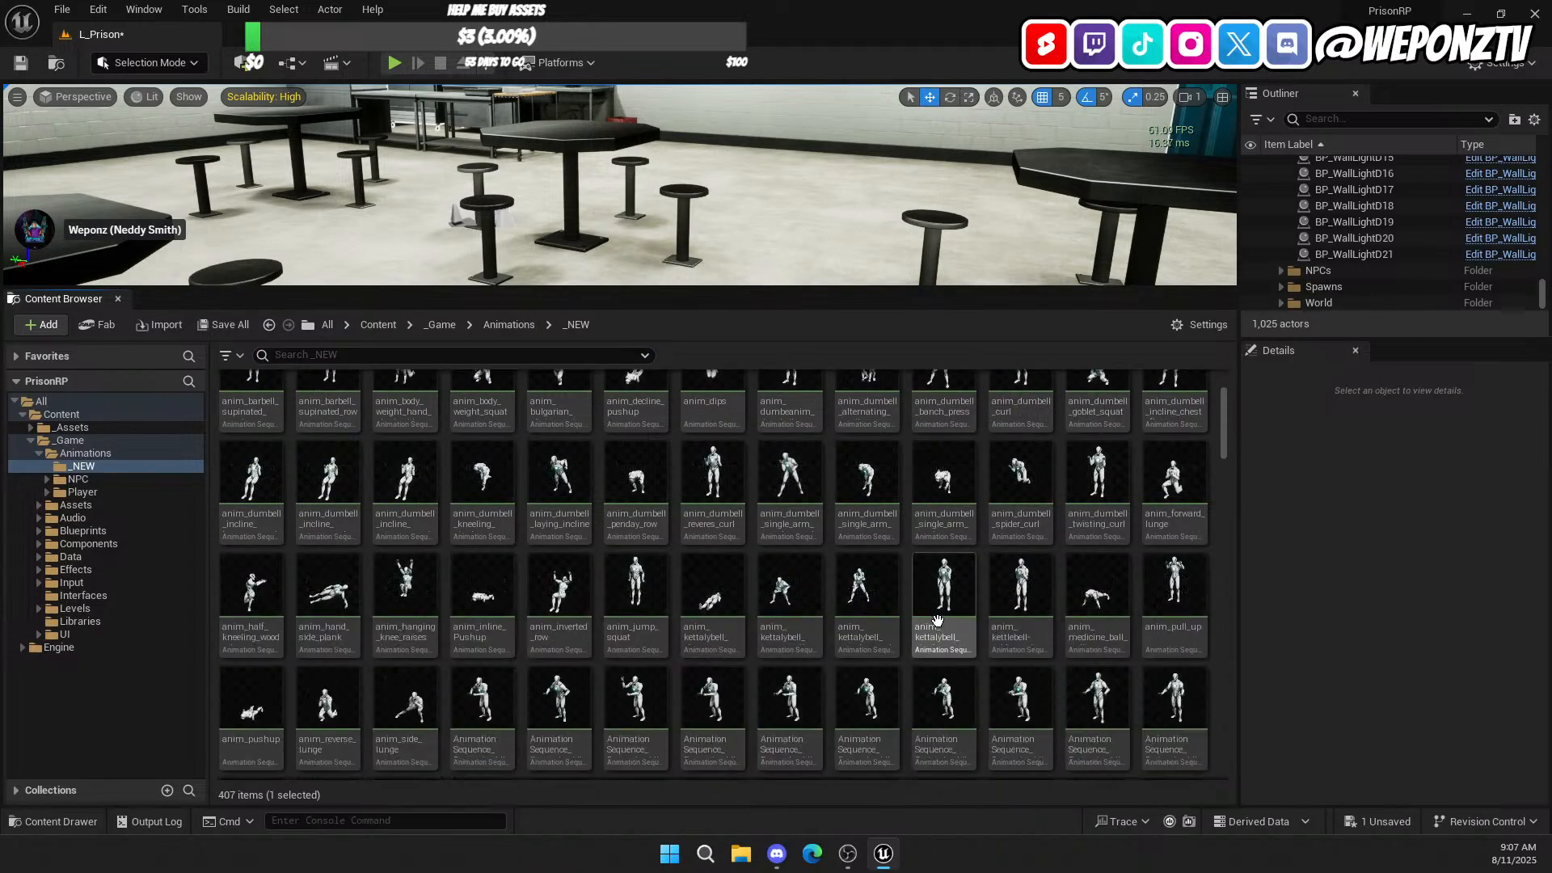
pyautogui.scroll(-8, 848, 590)
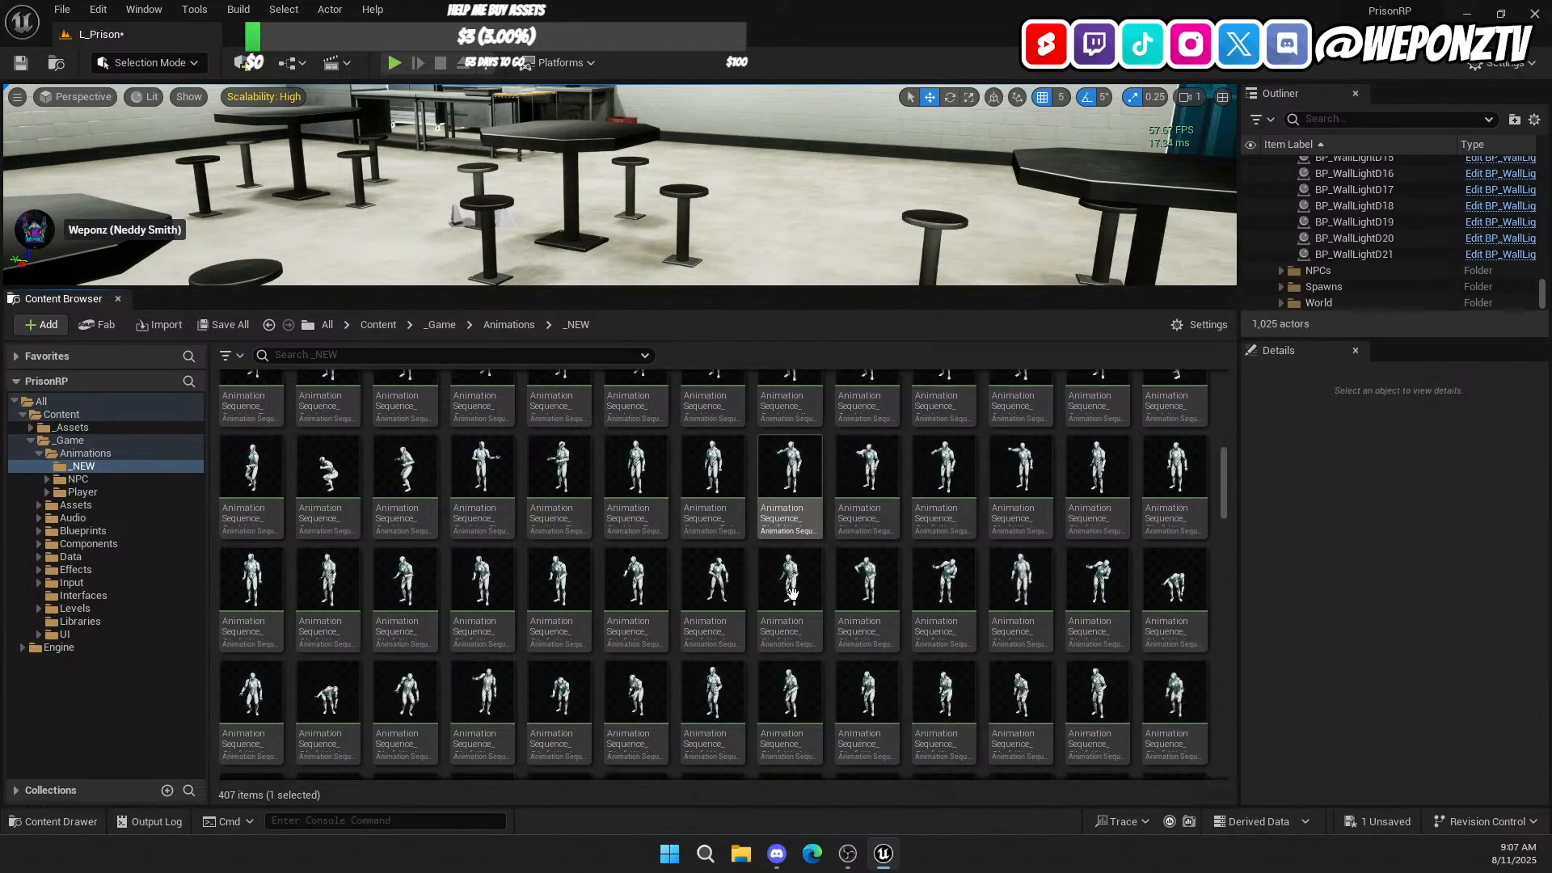
pyautogui.scroll(-5, 792, 594)
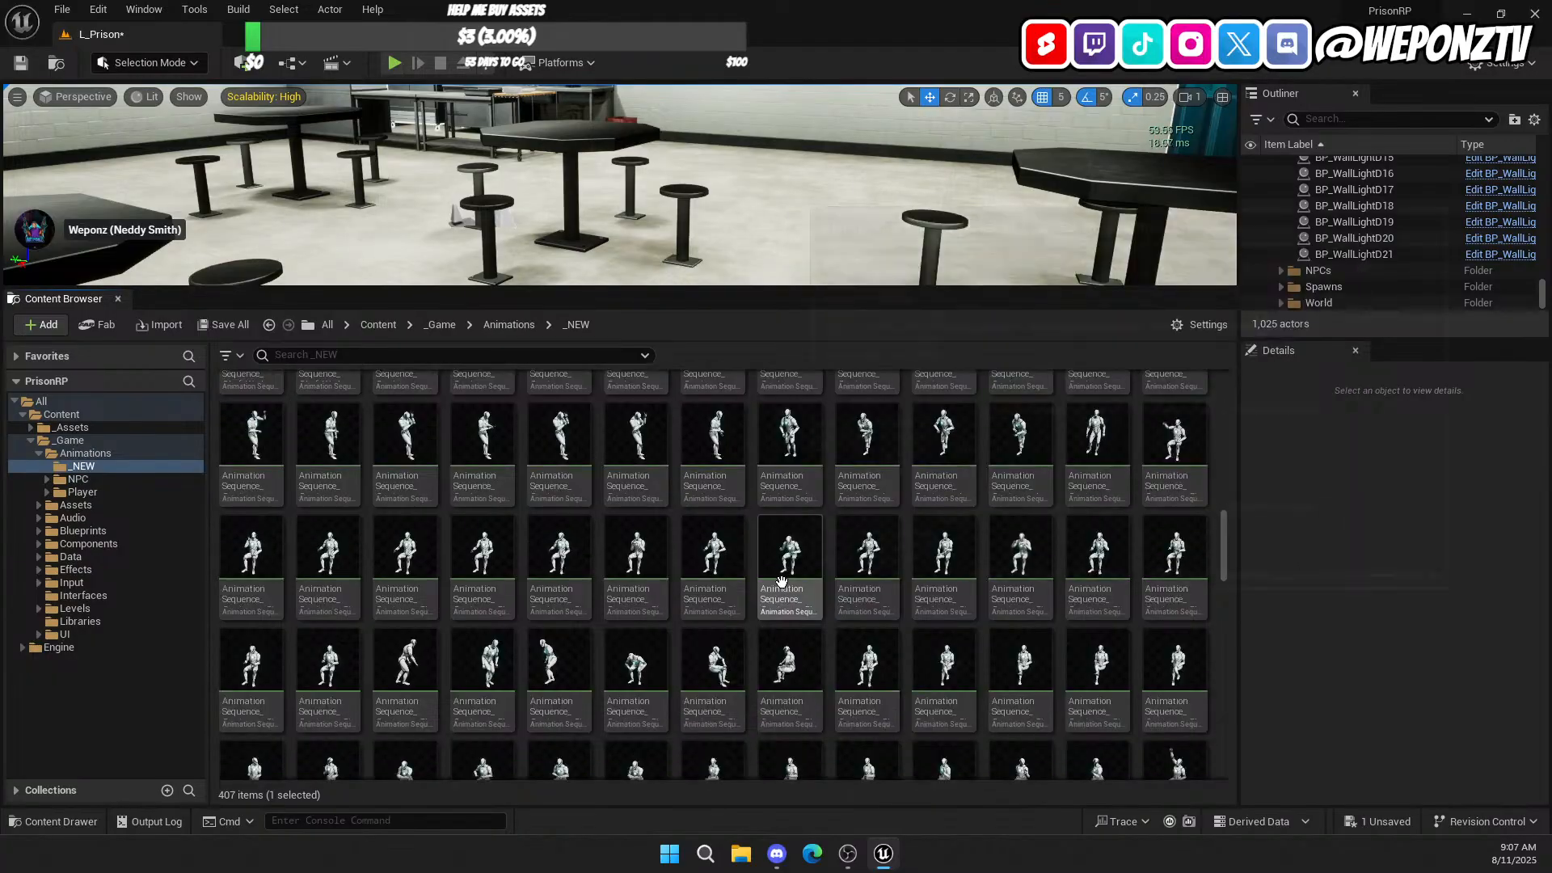
pyautogui.scroll(-5, 777, 575)
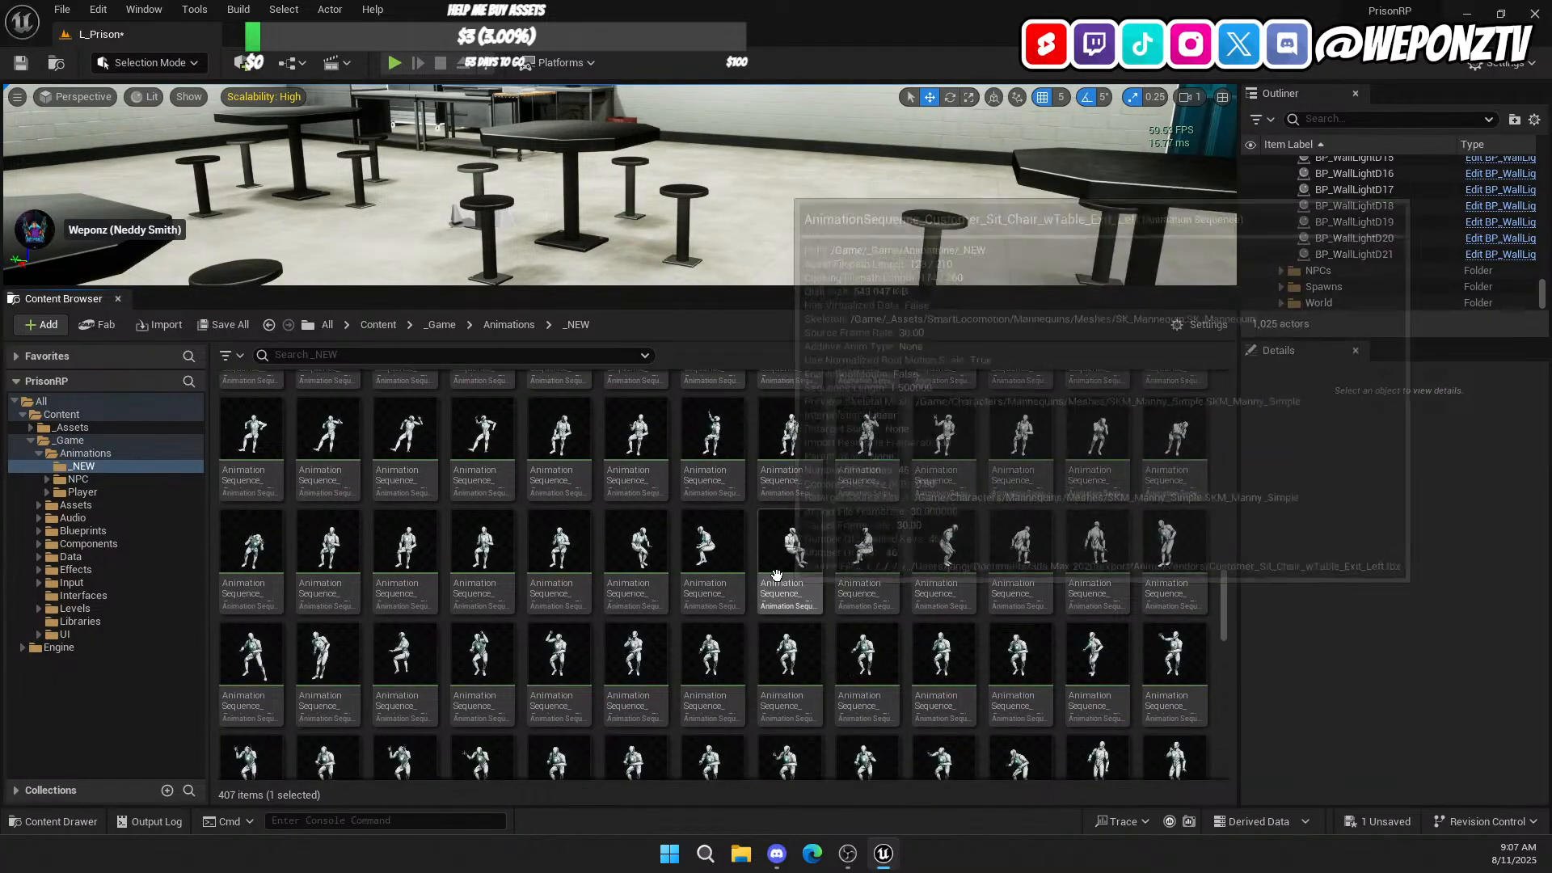
pyautogui.scroll(-5, 727, 557)
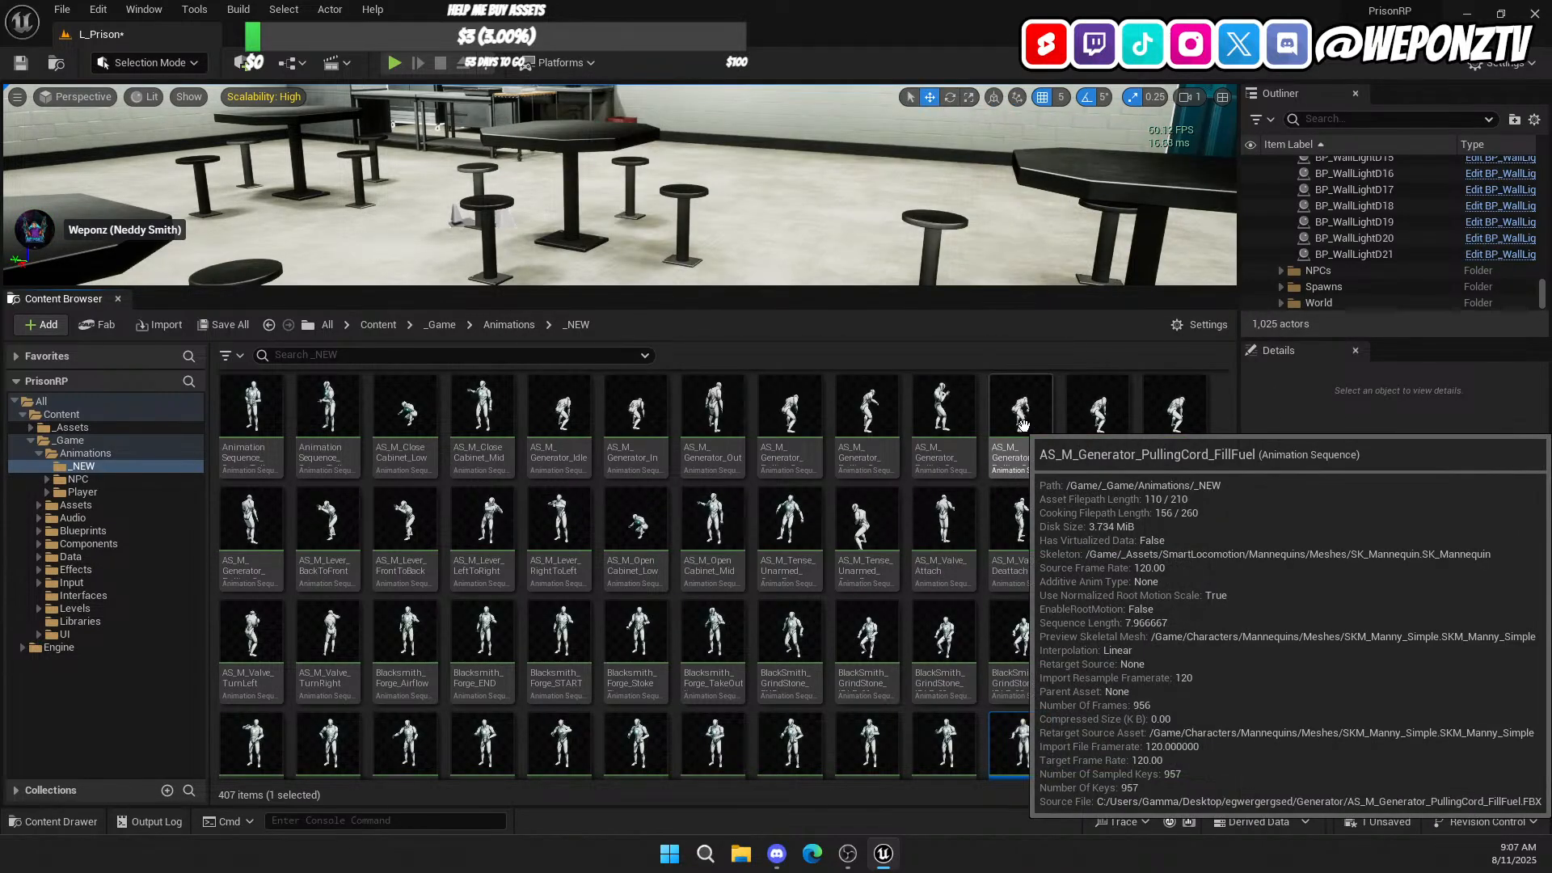
# Step: Preview the AS_M_Generator_PullingCord_FillFuel and Blacksmith_Forge_TakeOutItem animations, returning to the _NEW folder after each
pyautogui.doubleClick(1022, 404)
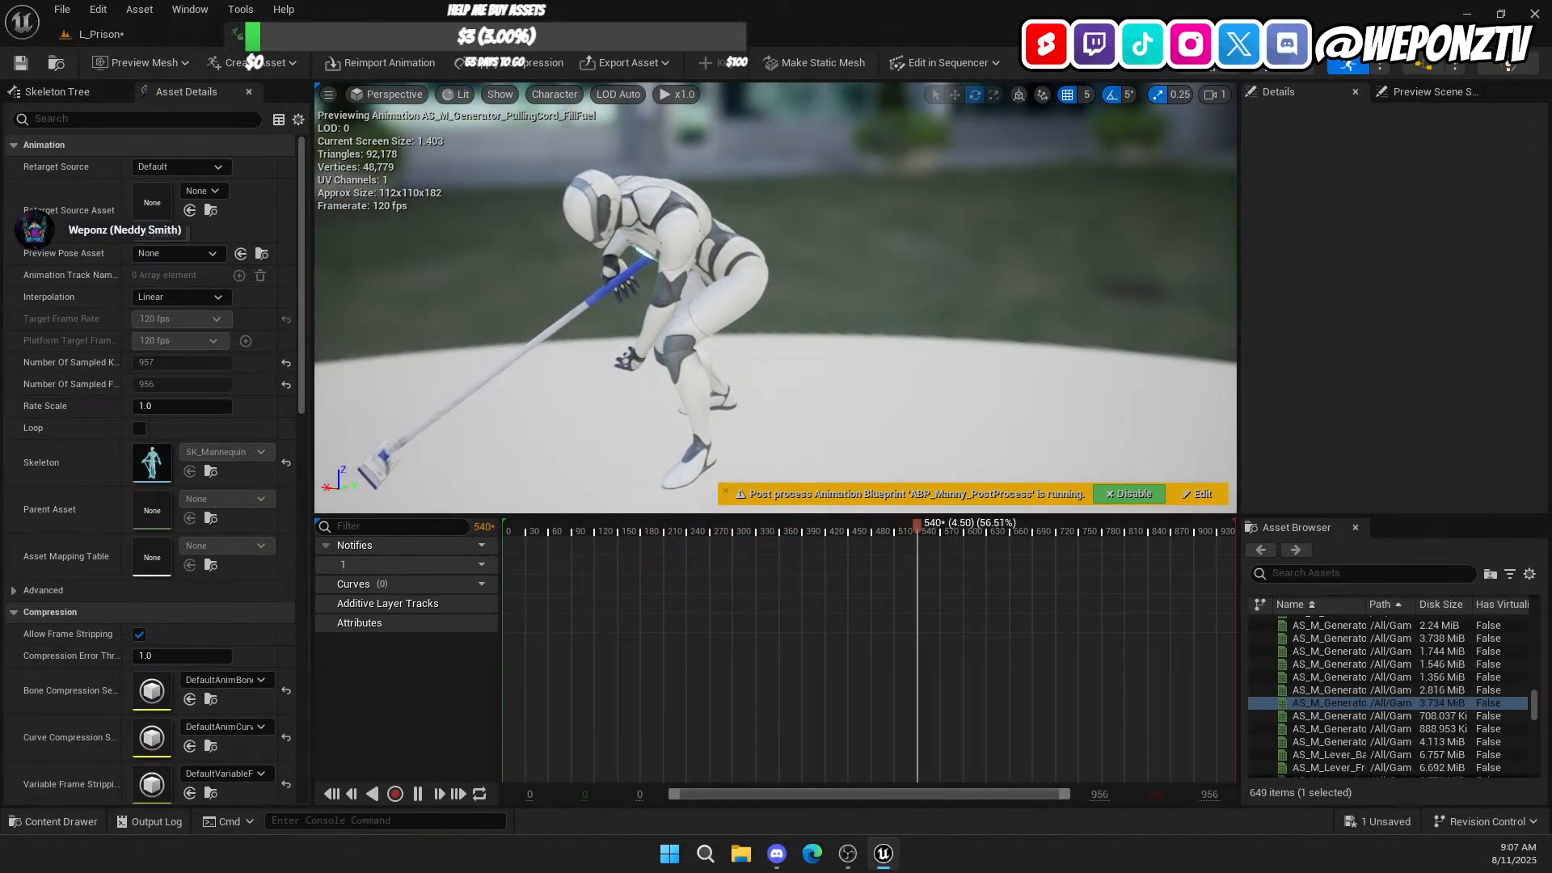
pyautogui.click(173, 31)
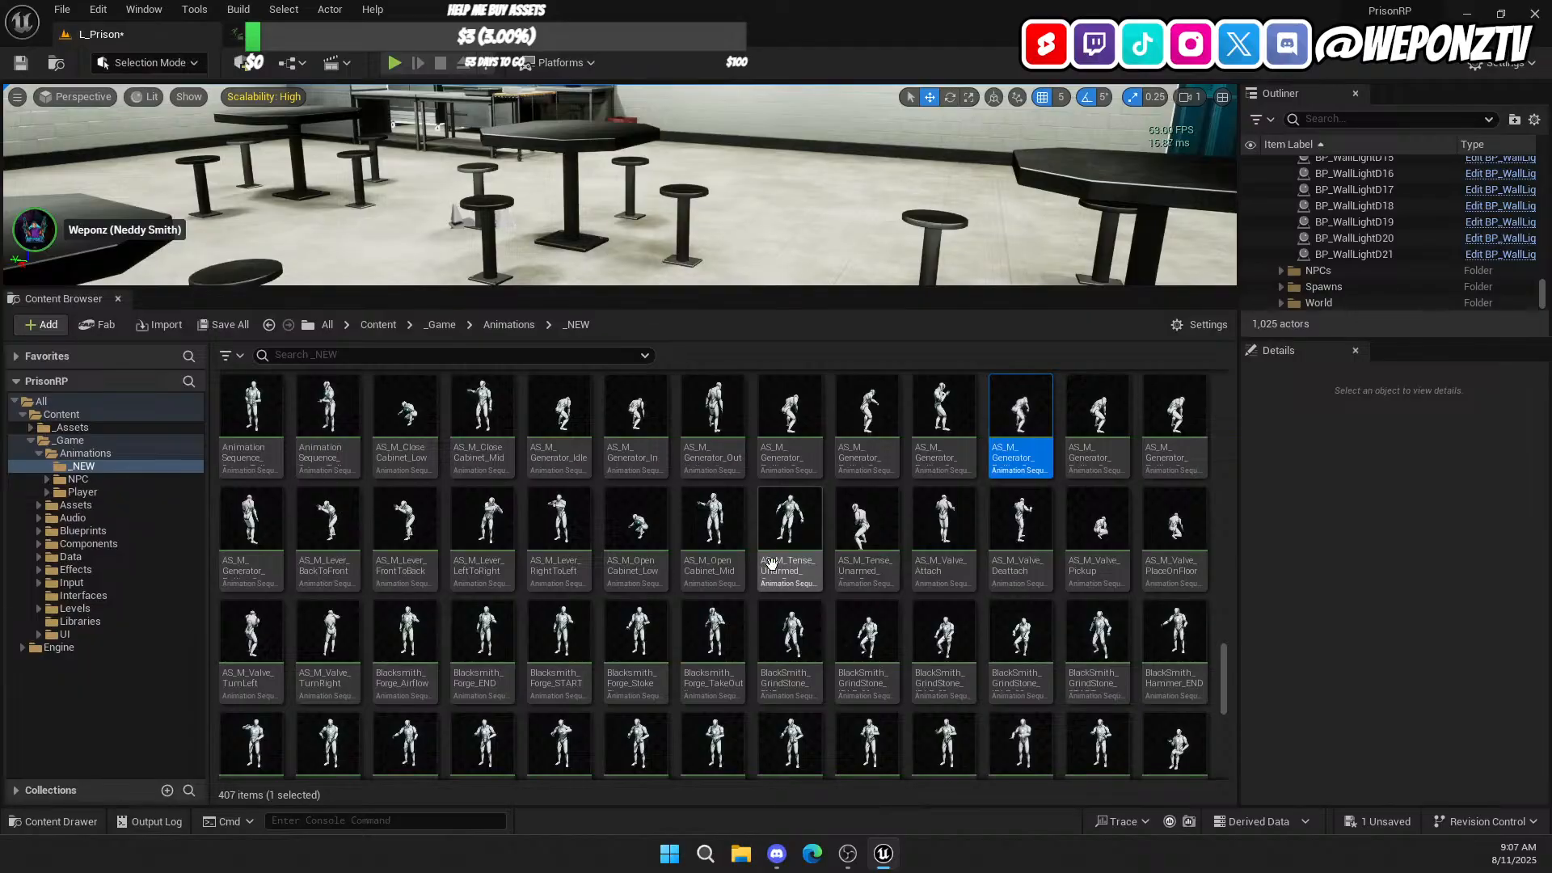
pyautogui.scroll(-2, 771, 566)
pyautogui.scroll(1, 1014, 542)
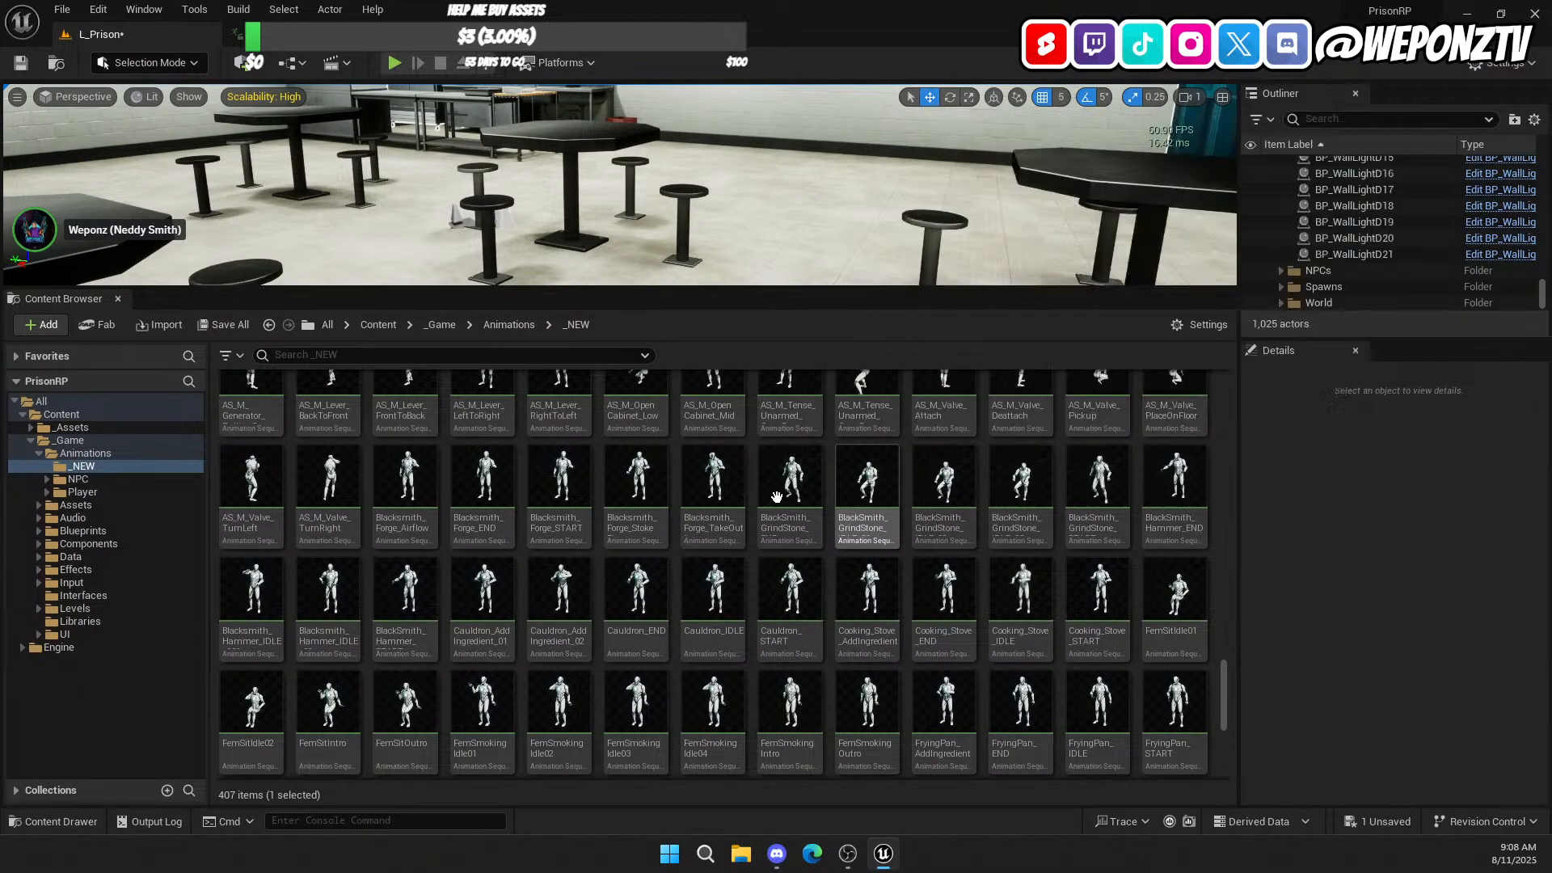
pyautogui.moveTo(786, 489)
pyautogui.moveTo(718, 484)
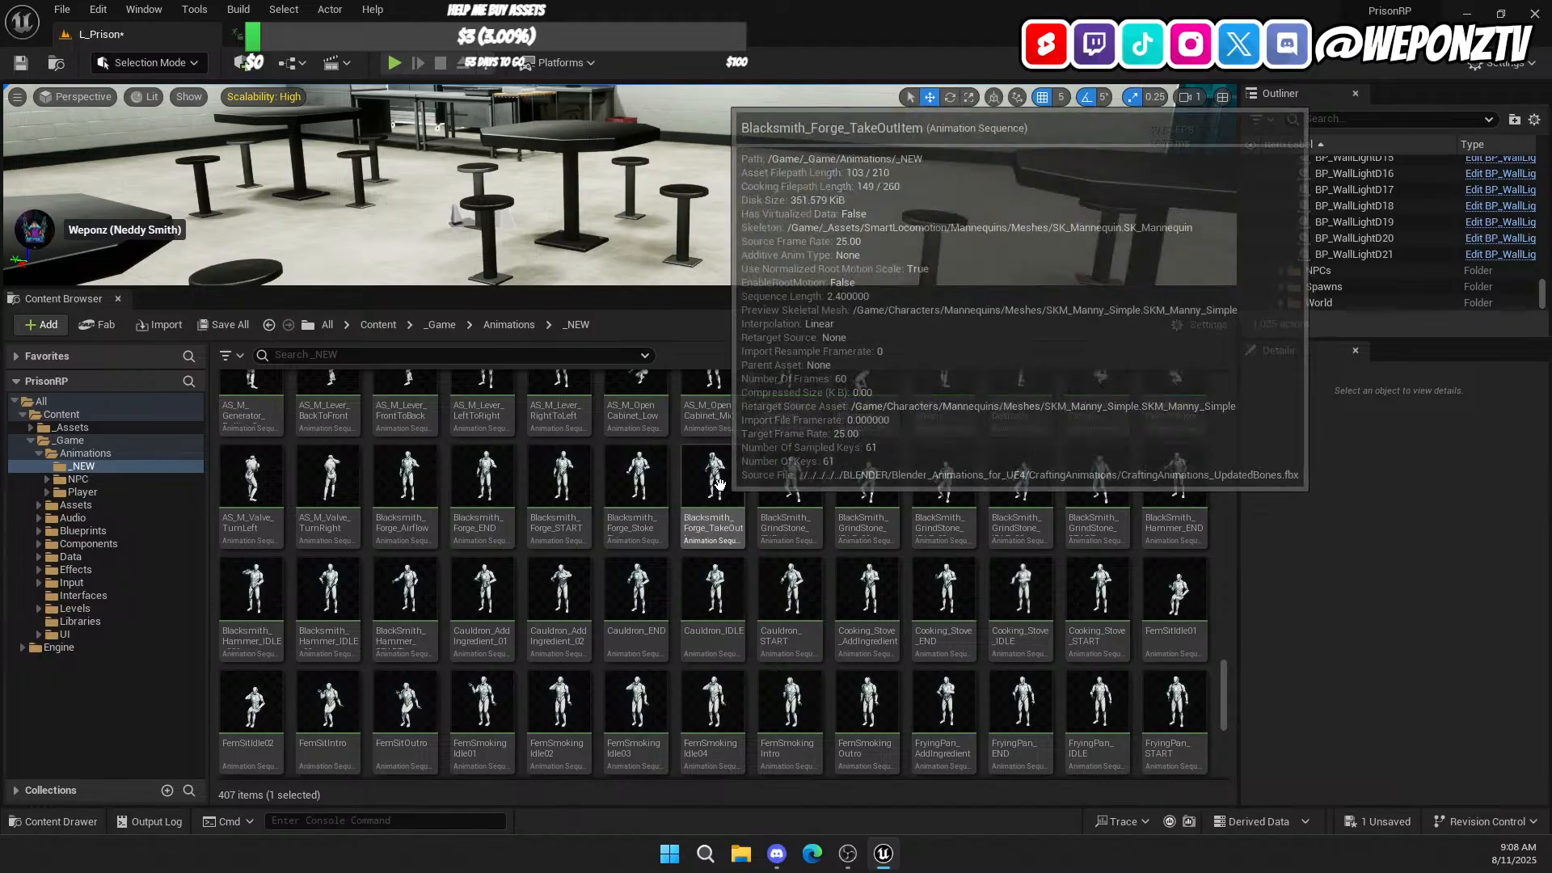
pyautogui.doubleClick(718, 483)
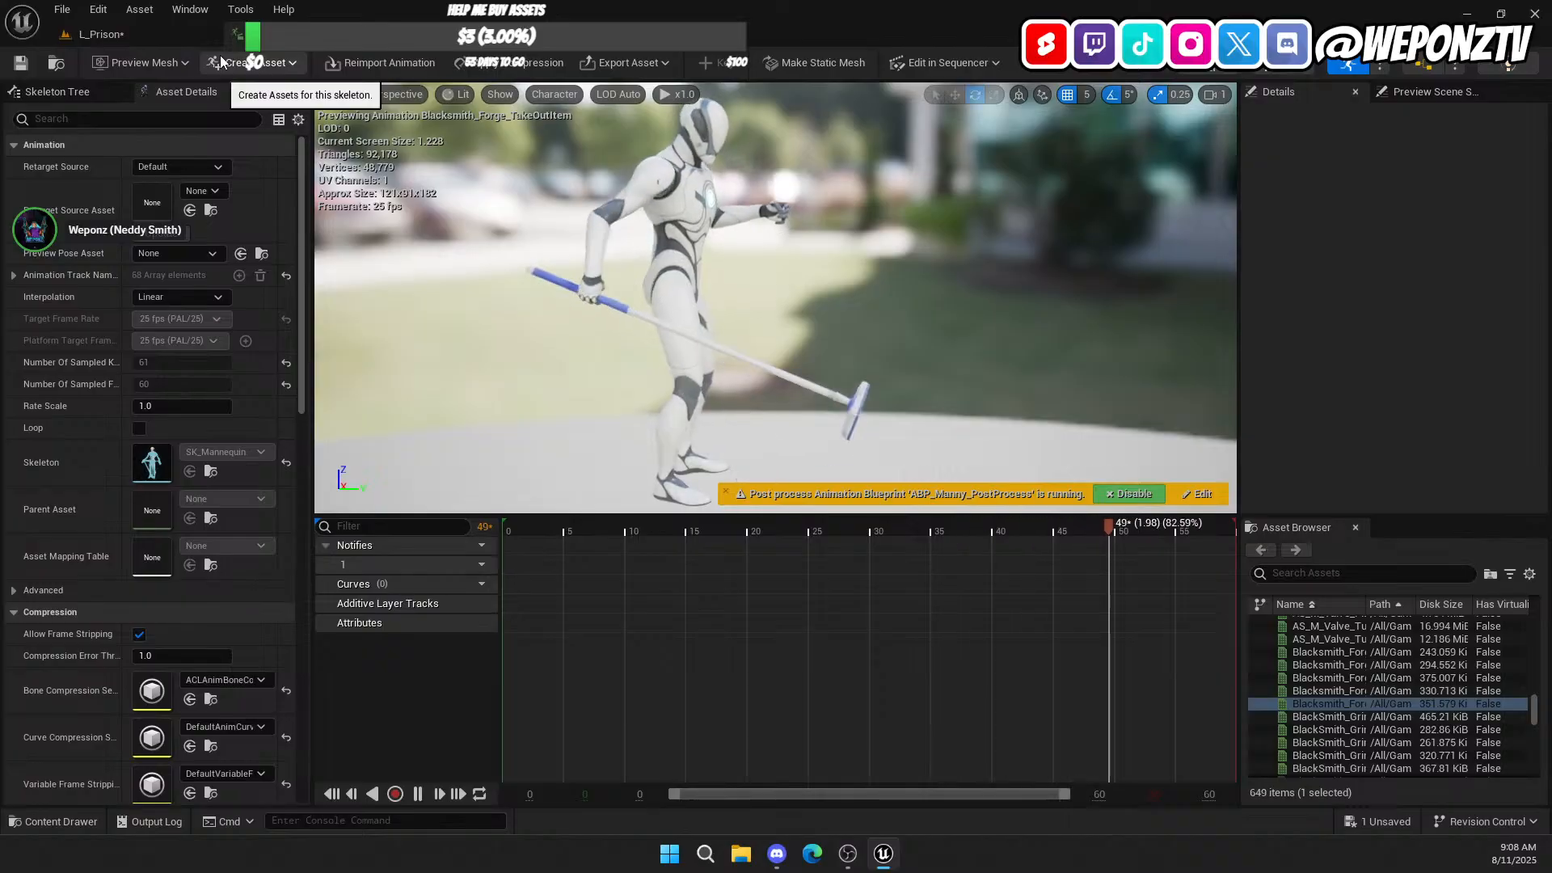
pyautogui.click(140, 32)
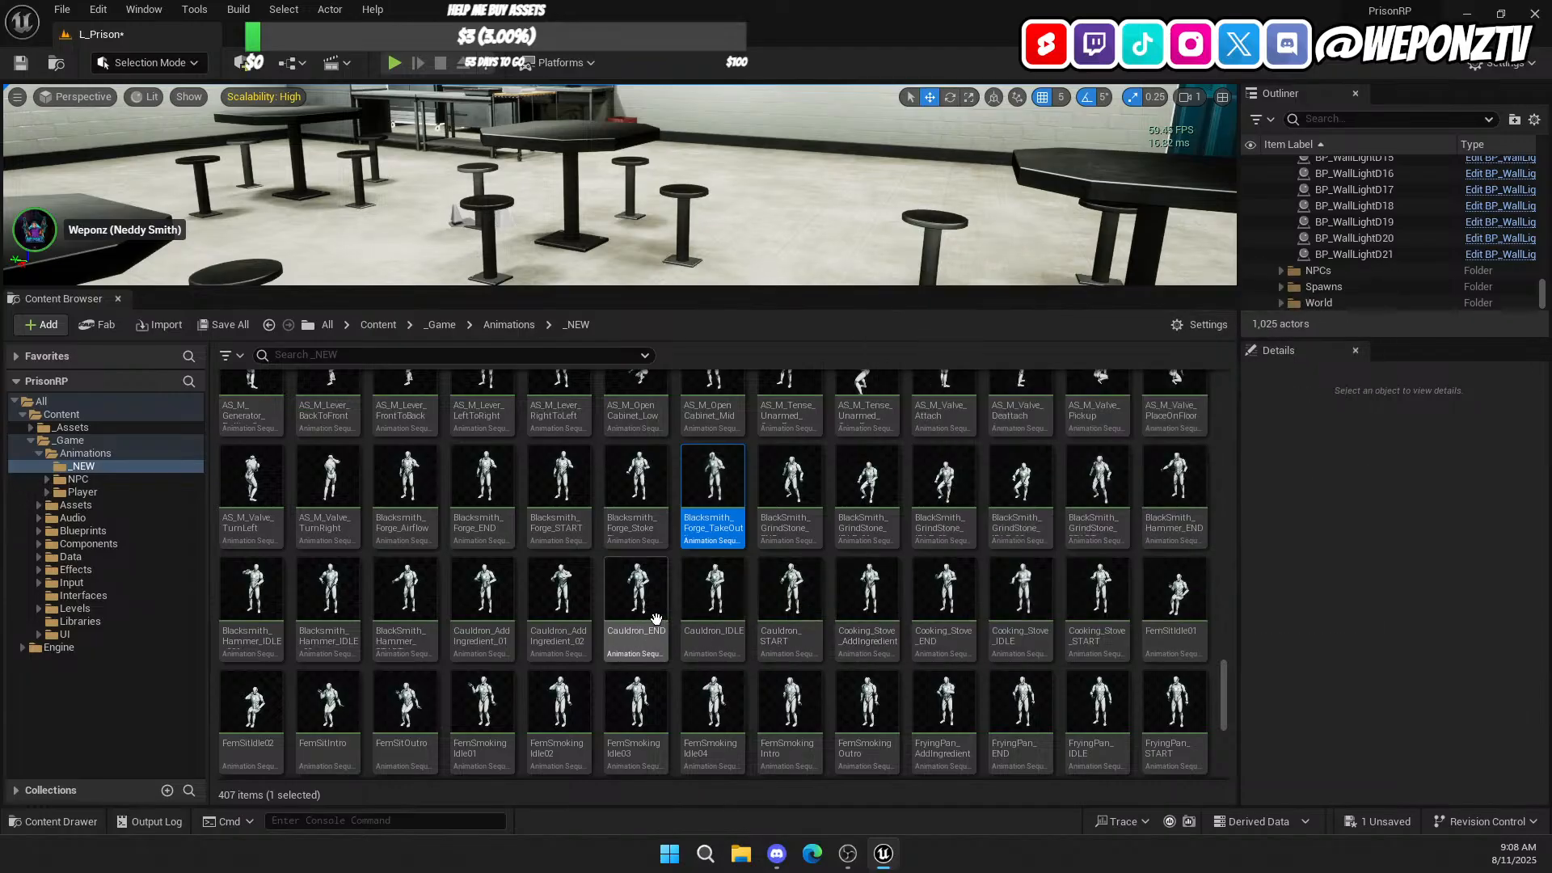
# Step: Preview the Cauldron_AddIngredient_01 and FemSmokingIdle03 animations, returning to the _NEW folder after each
pyautogui.click(490, 596)
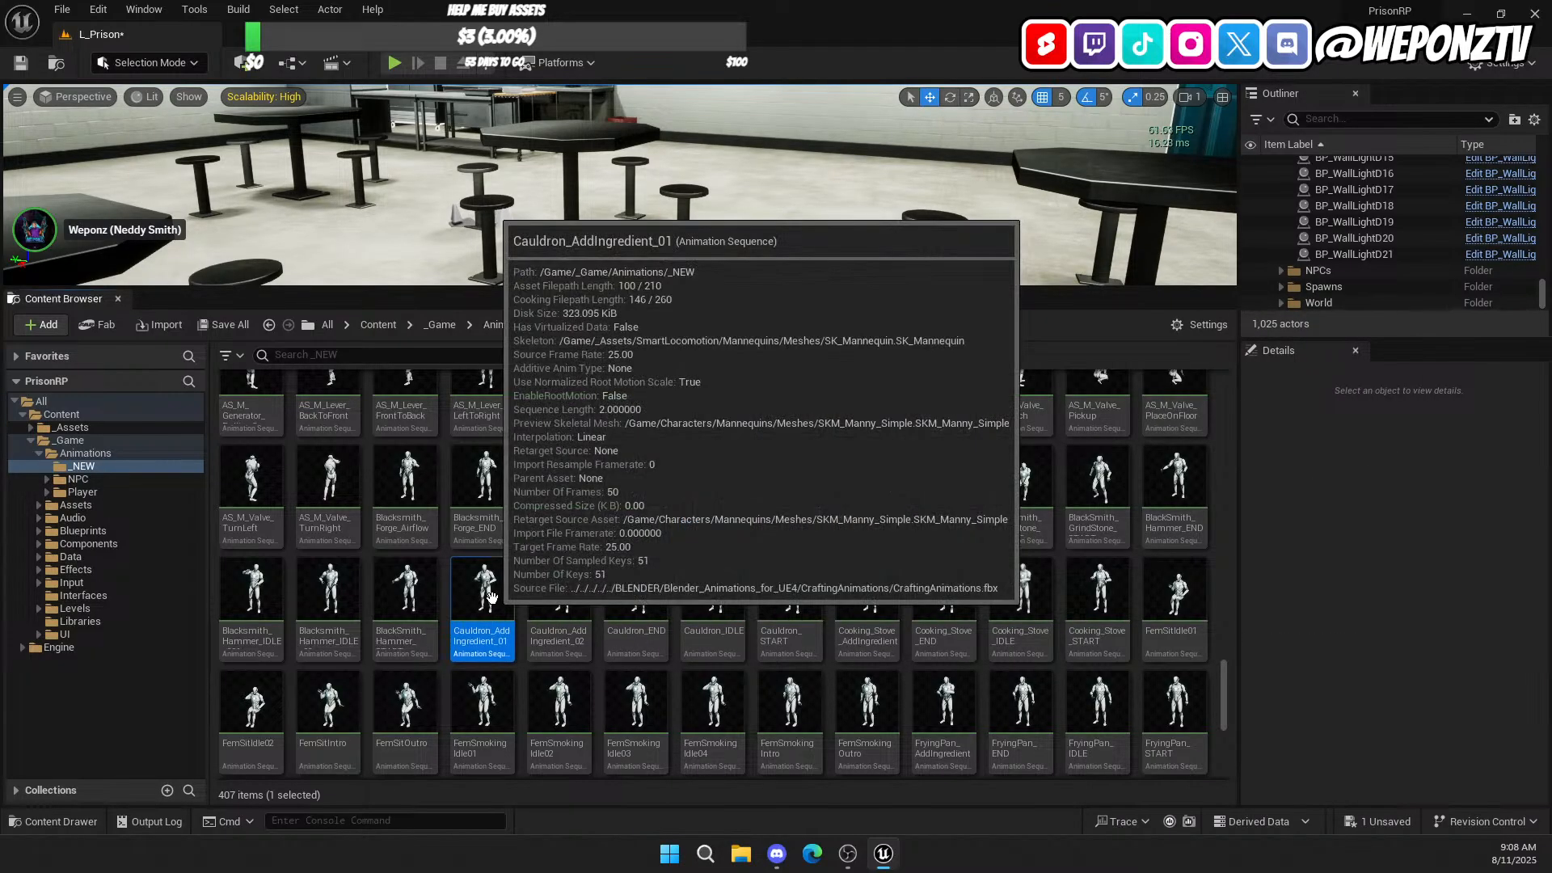
pyautogui.doubleClick(490, 596)
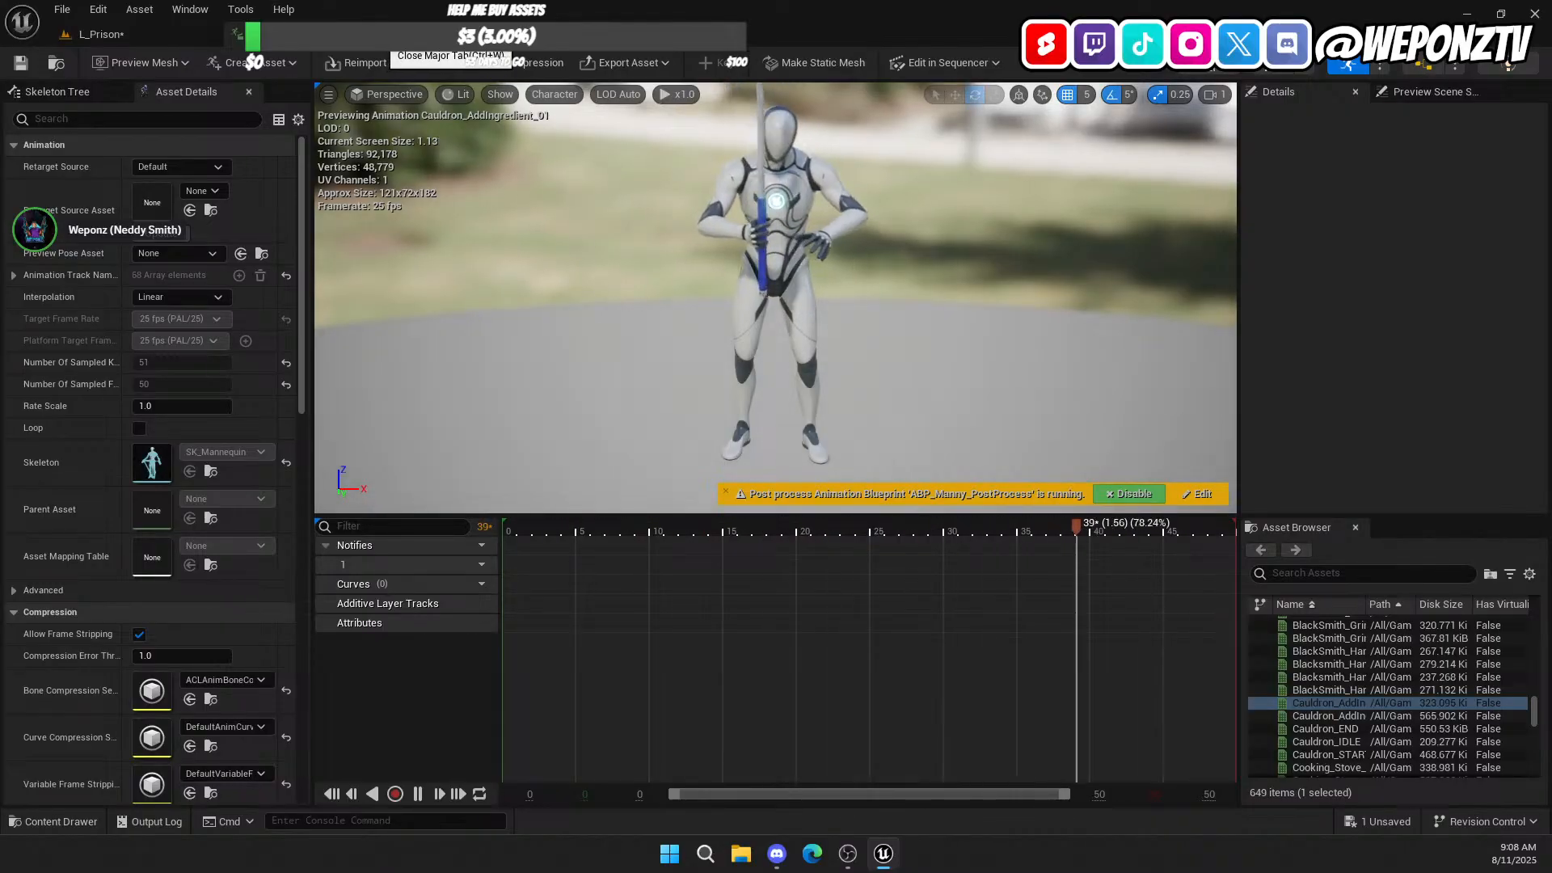
pyautogui.click(377, 35)
pyautogui.scroll(-2, 567, 467)
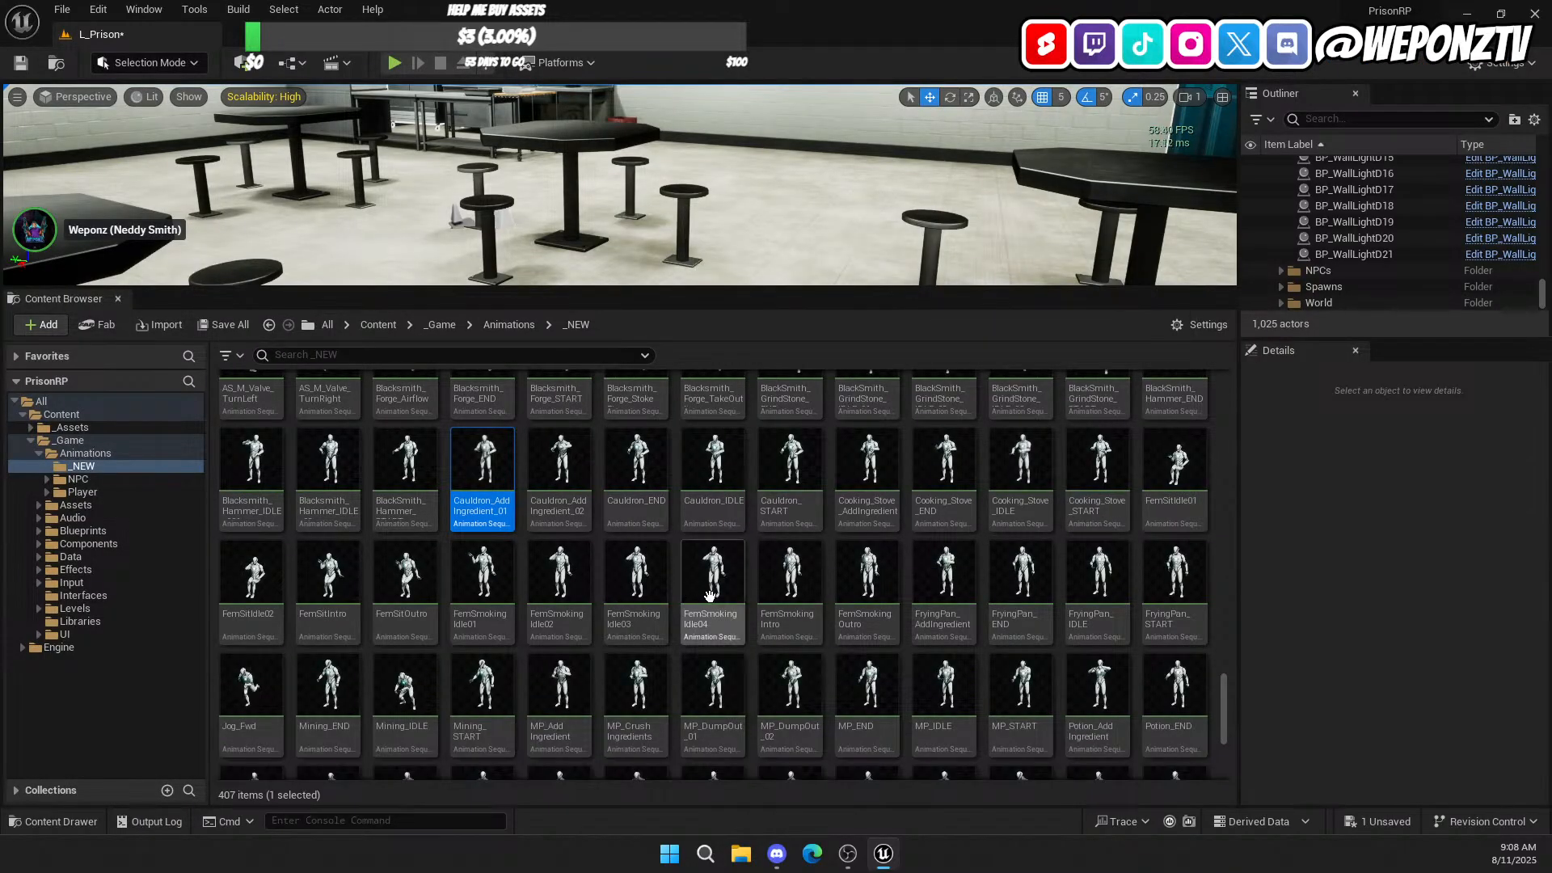
pyautogui.click(636, 562)
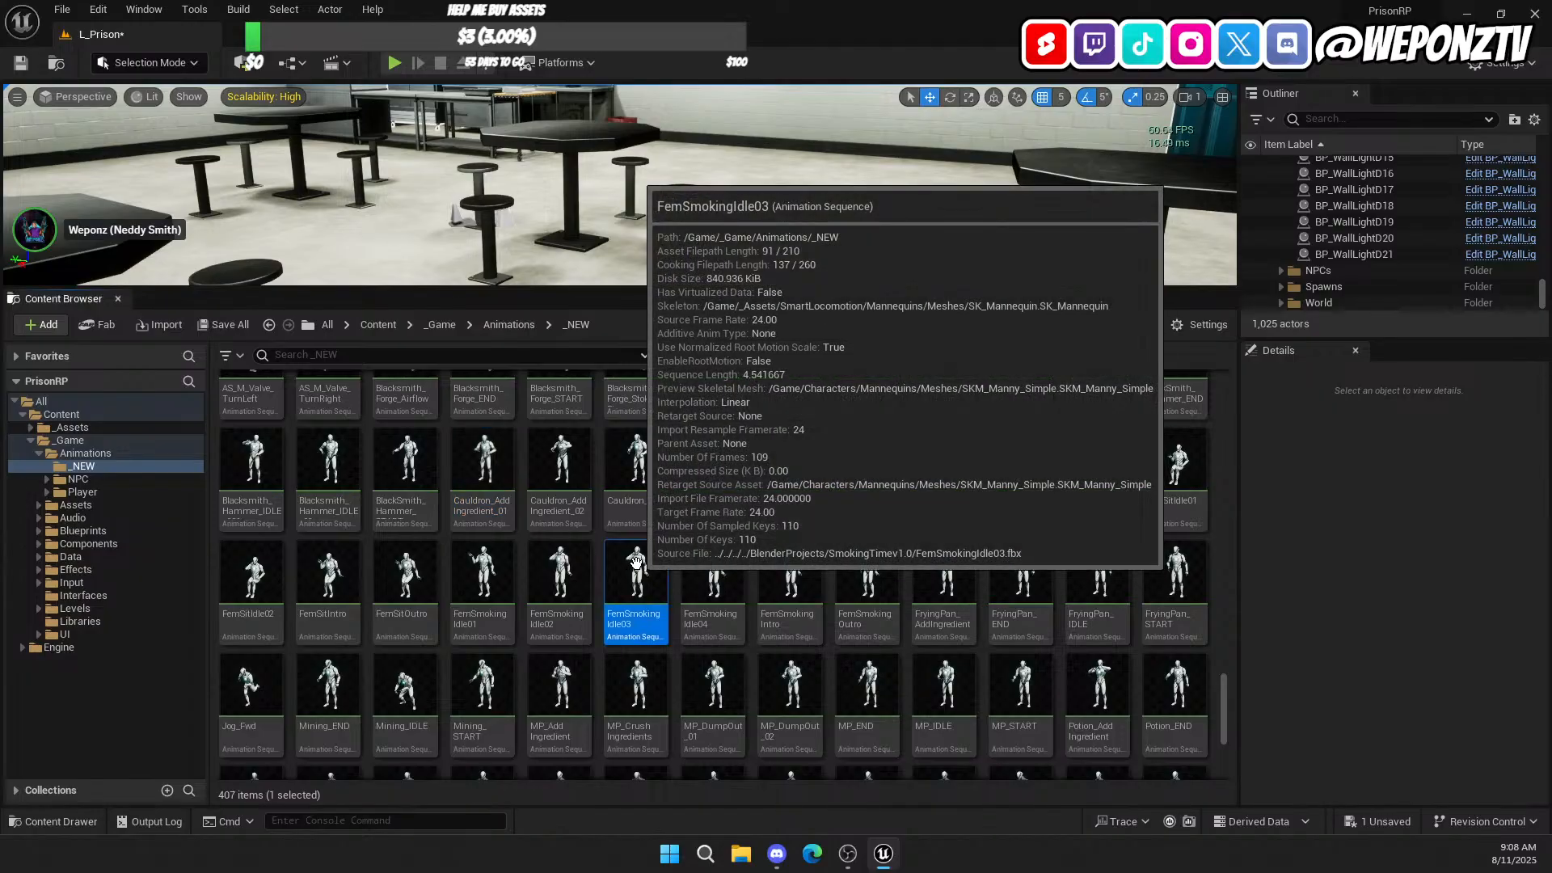
pyautogui.doubleClick(636, 562)
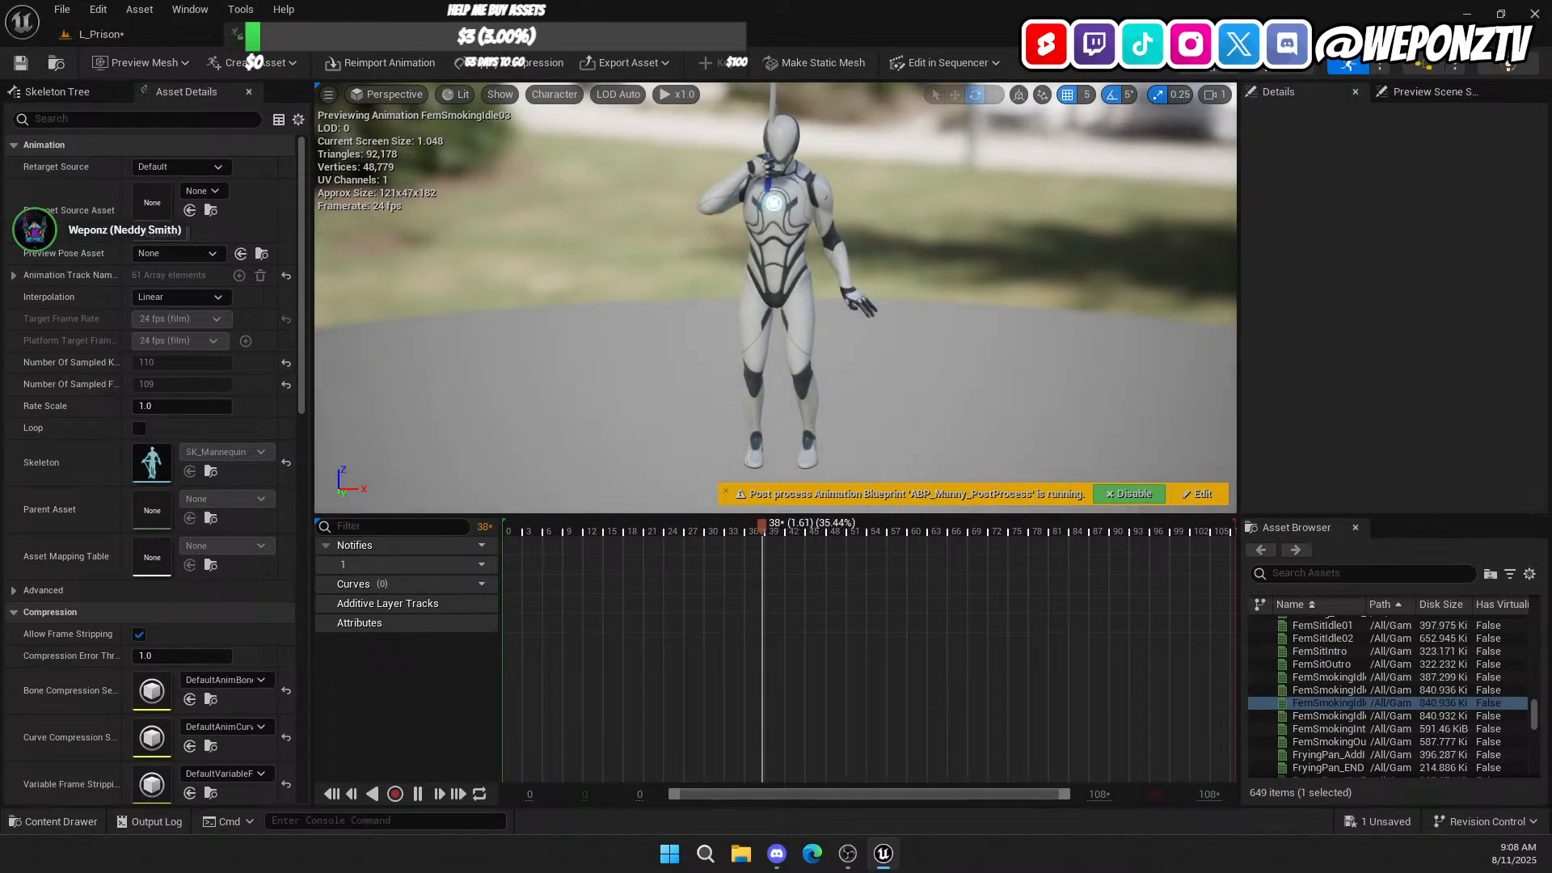
pyautogui.click(385, 35)
# Step: Preview the SmokeIdle03 and Table_IDLE animations near the end of the _NEW folder, returning to the folder after each
pyautogui.moveTo(835, 759); pyautogui.dragTo(836, 580, button='right')
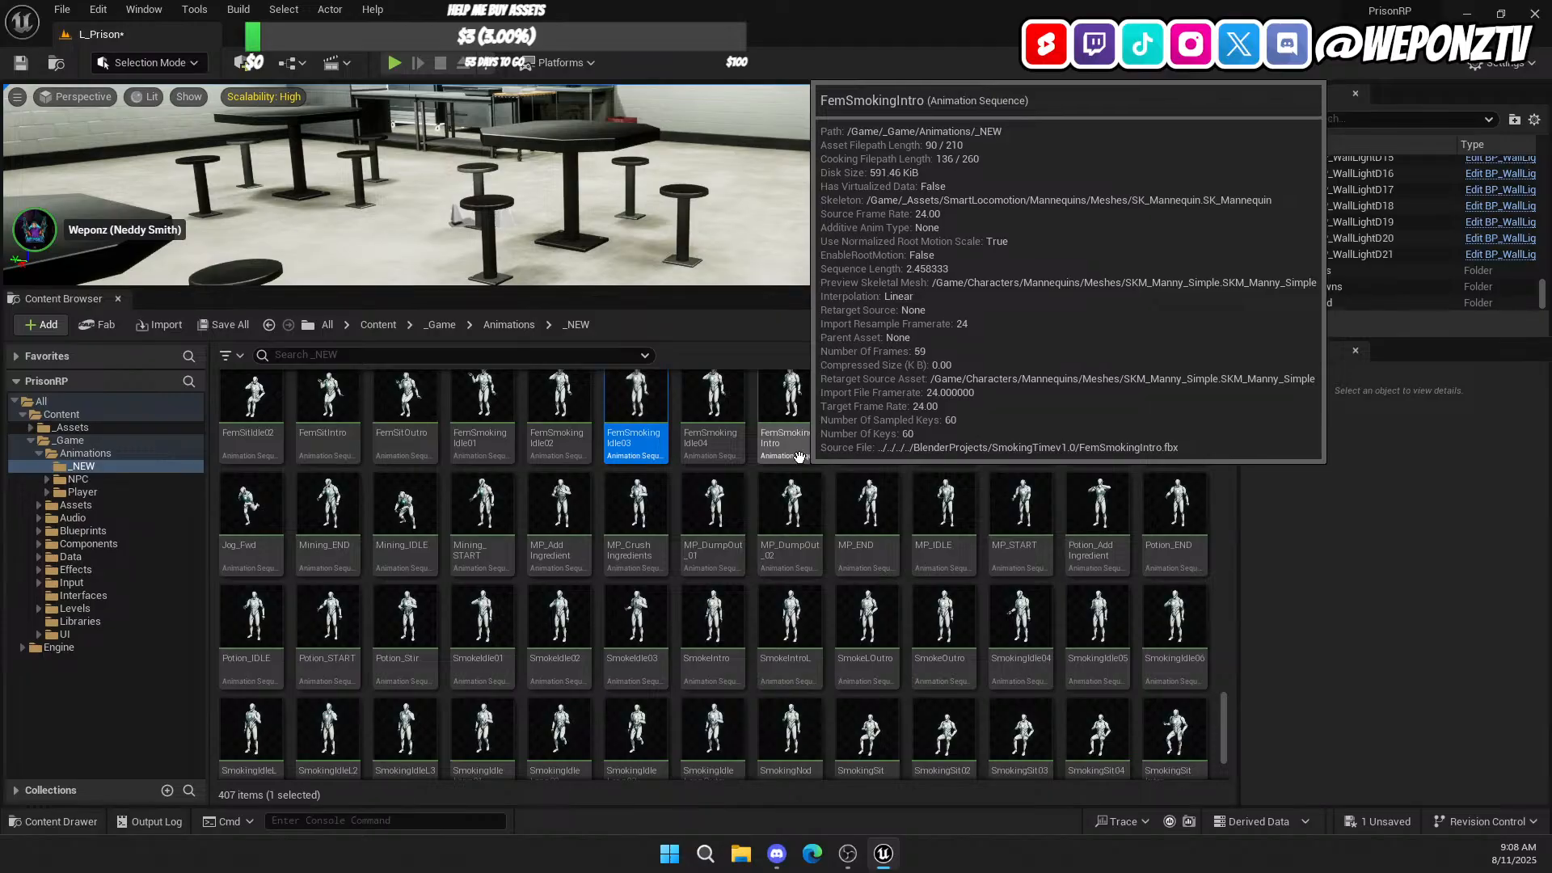
pyautogui.scroll(1, 739, 518)
pyautogui.scroll(-3, 808, 501)
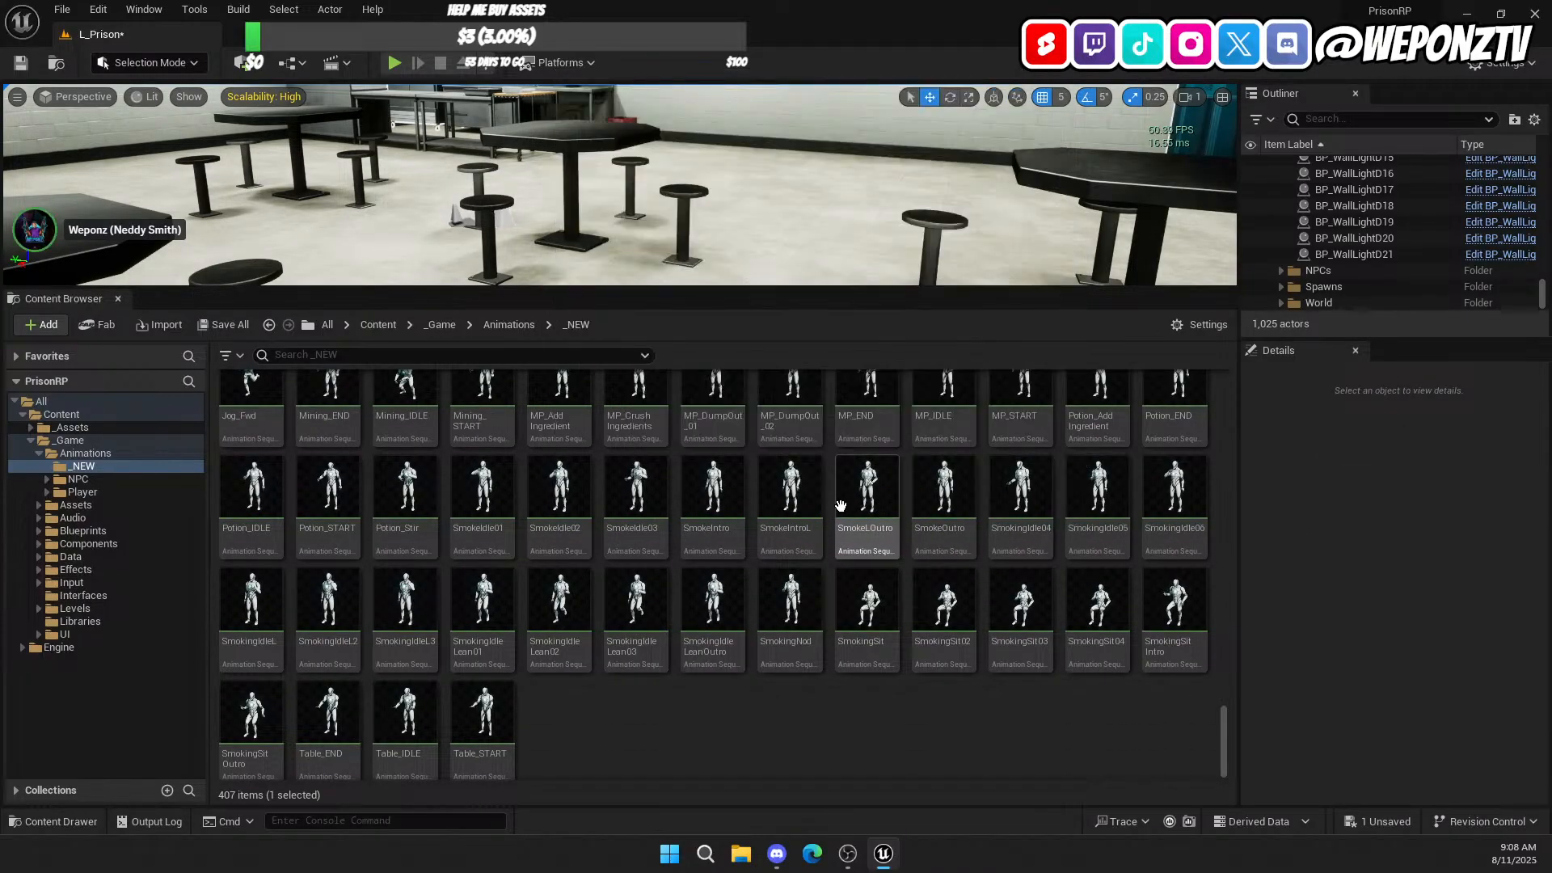
pyautogui.click(683, 483)
pyautogui.click(647, 483)
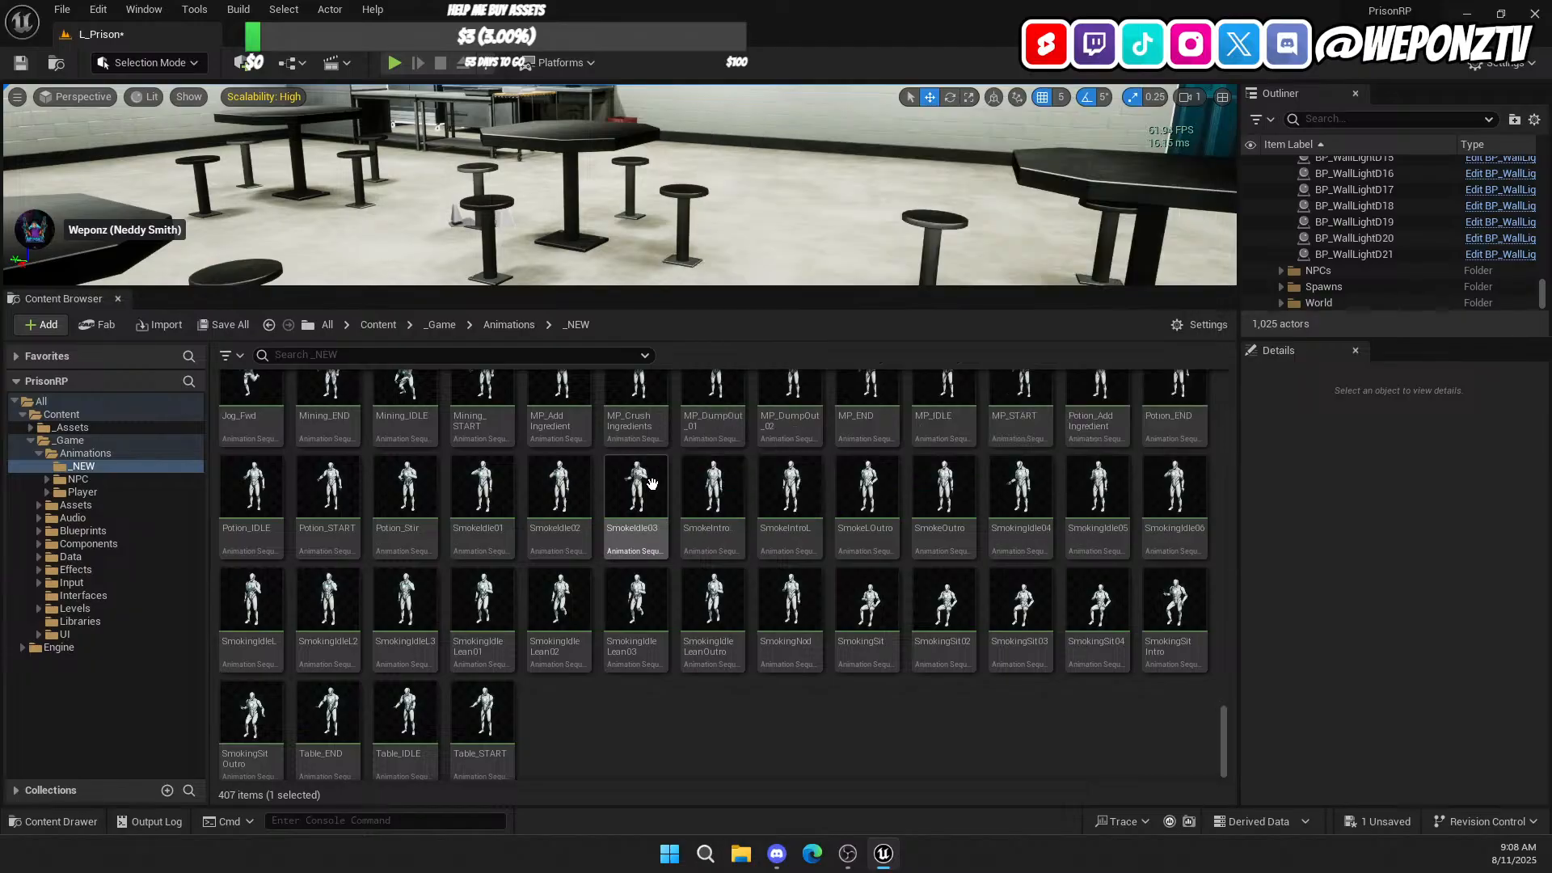
pyautogui.doubleClick(647, 482)
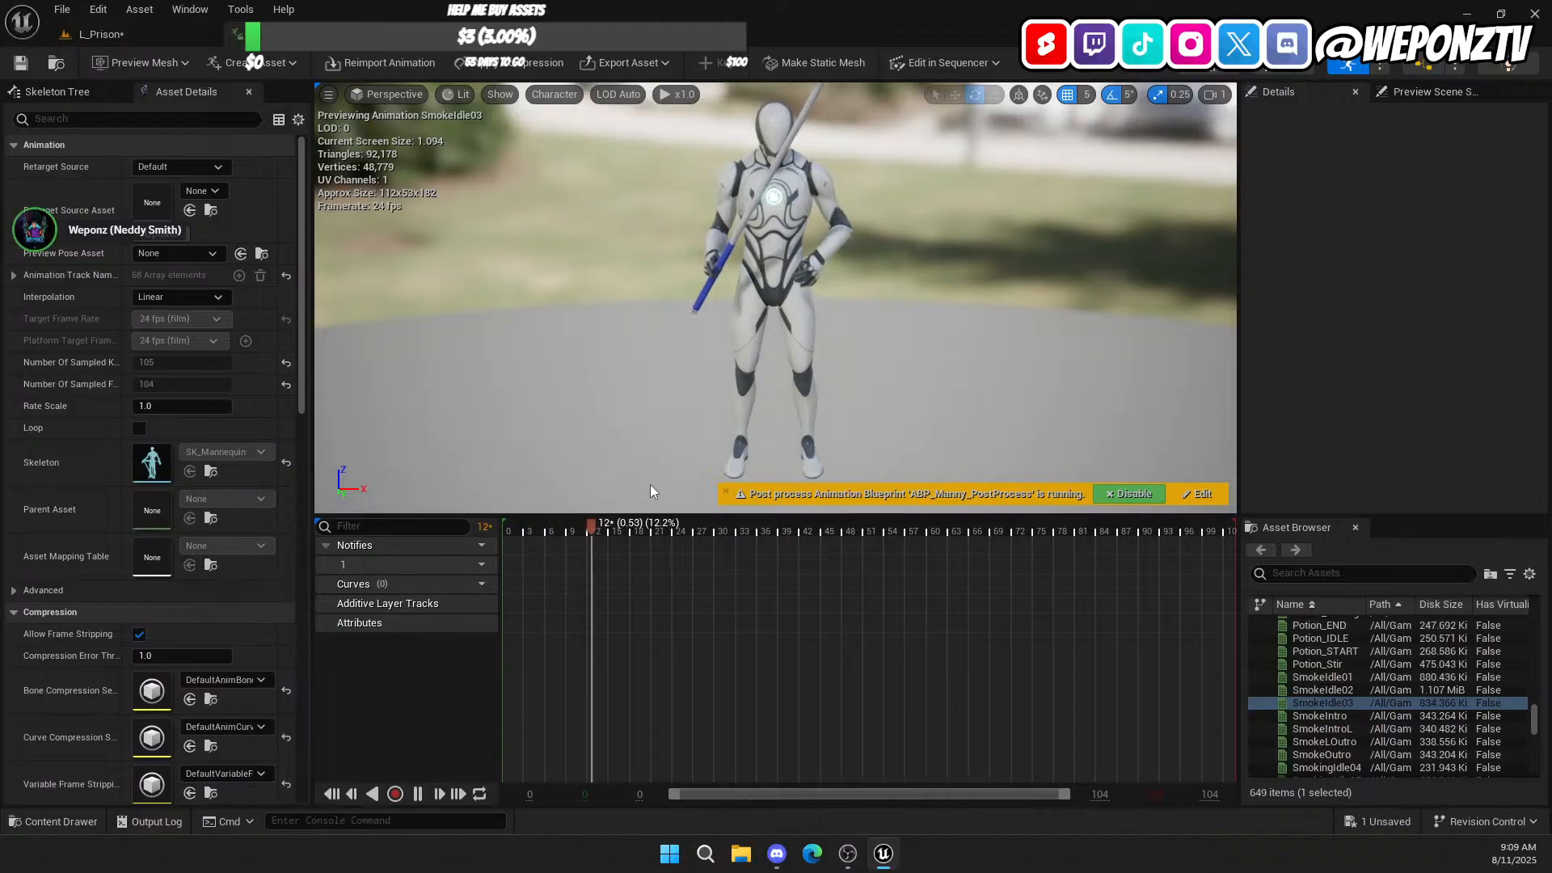
pyautogui.click(101, 34)
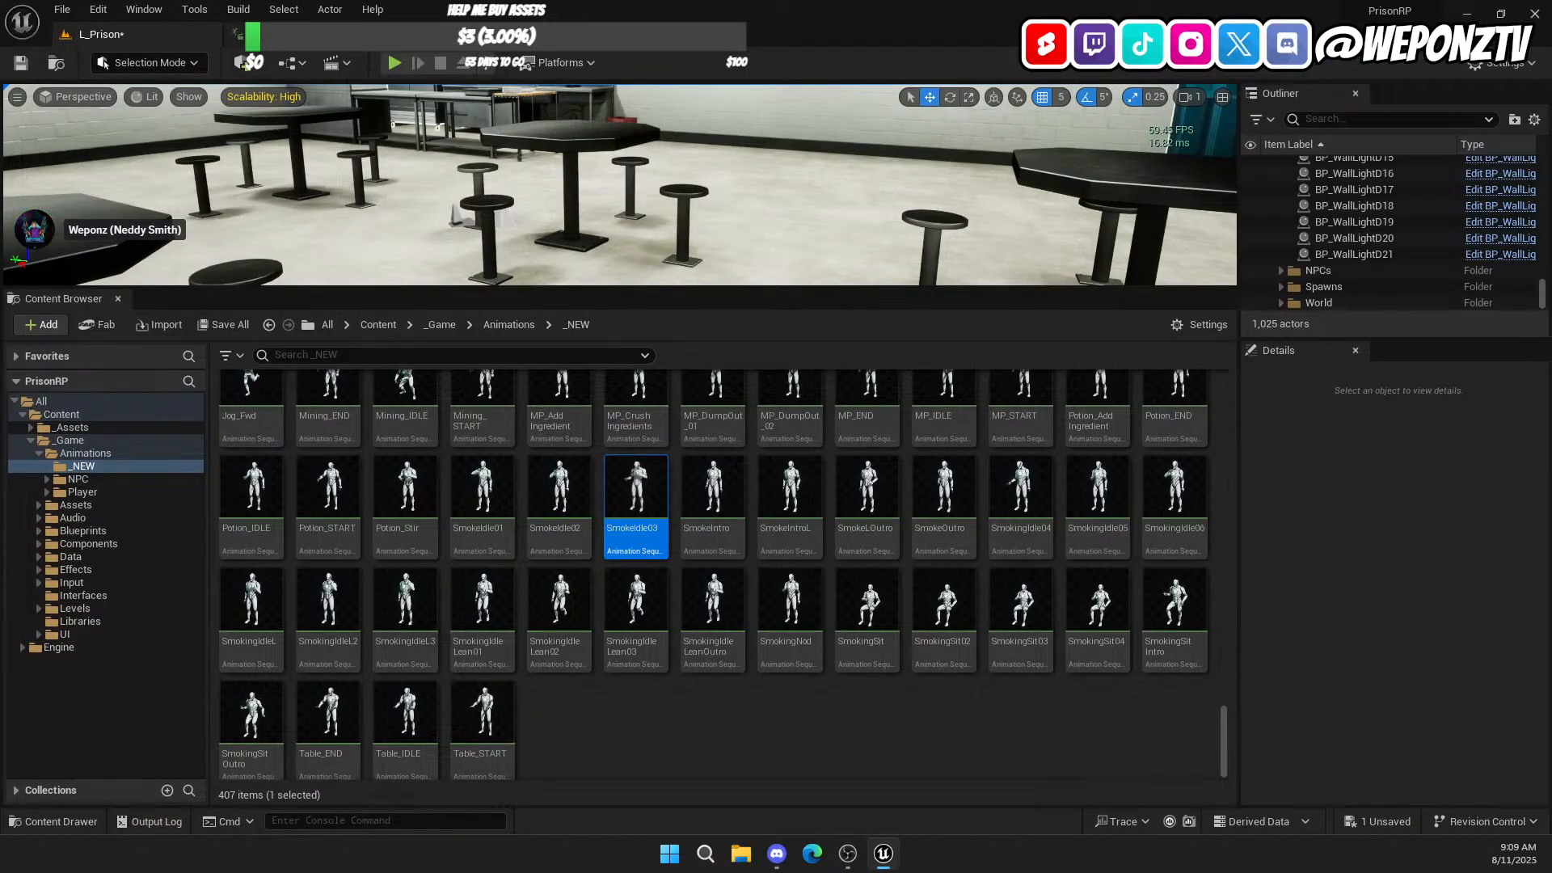
pyautogui.scroll(-1, 501, 695)
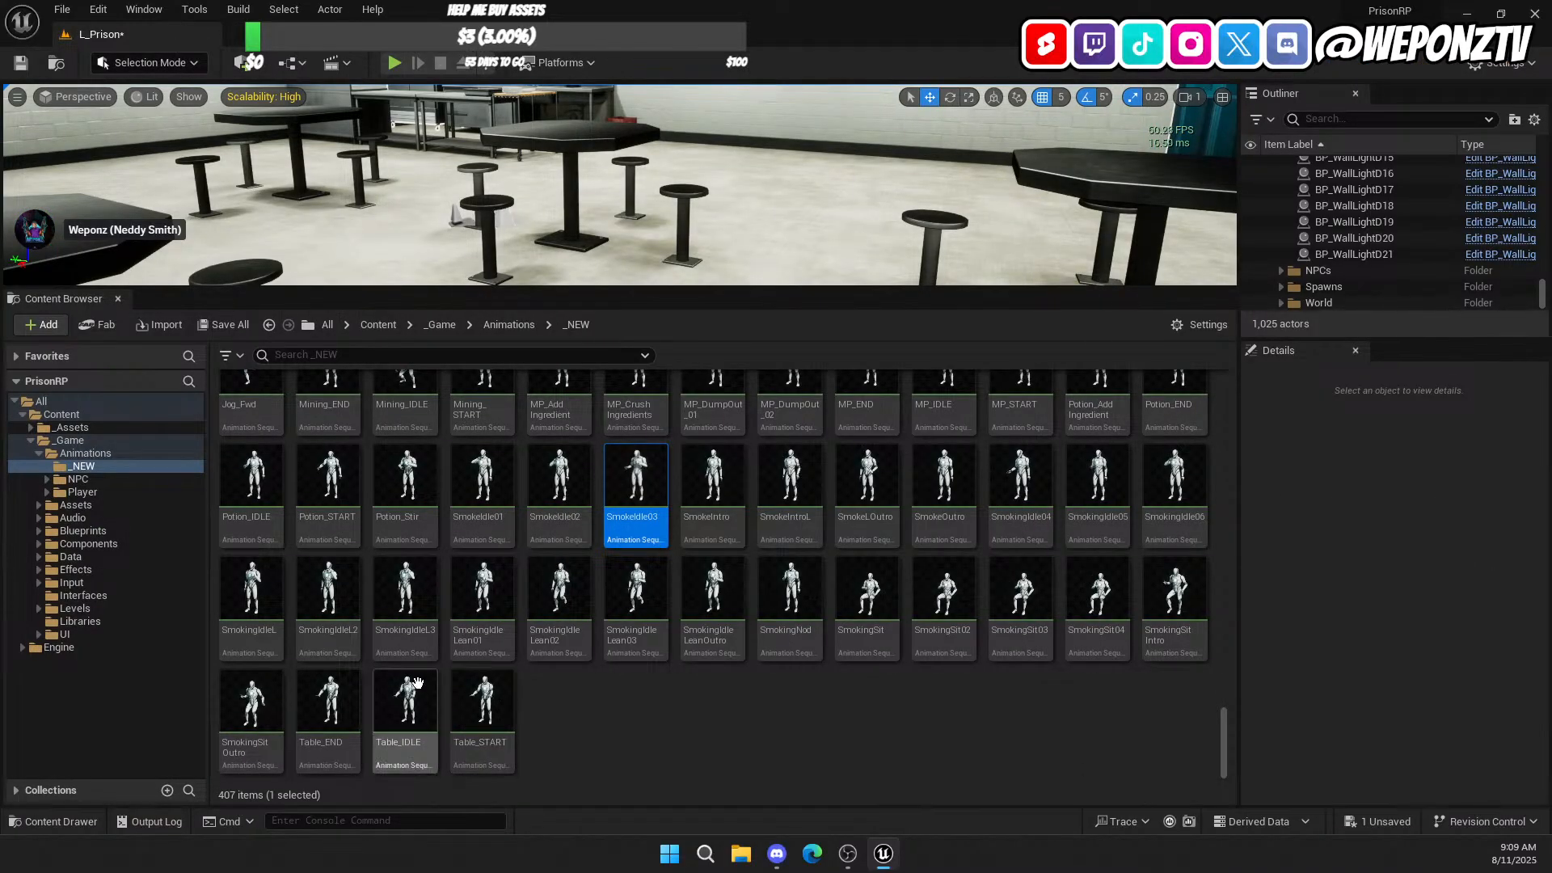
pyautogui.doubleClick(408, 703)
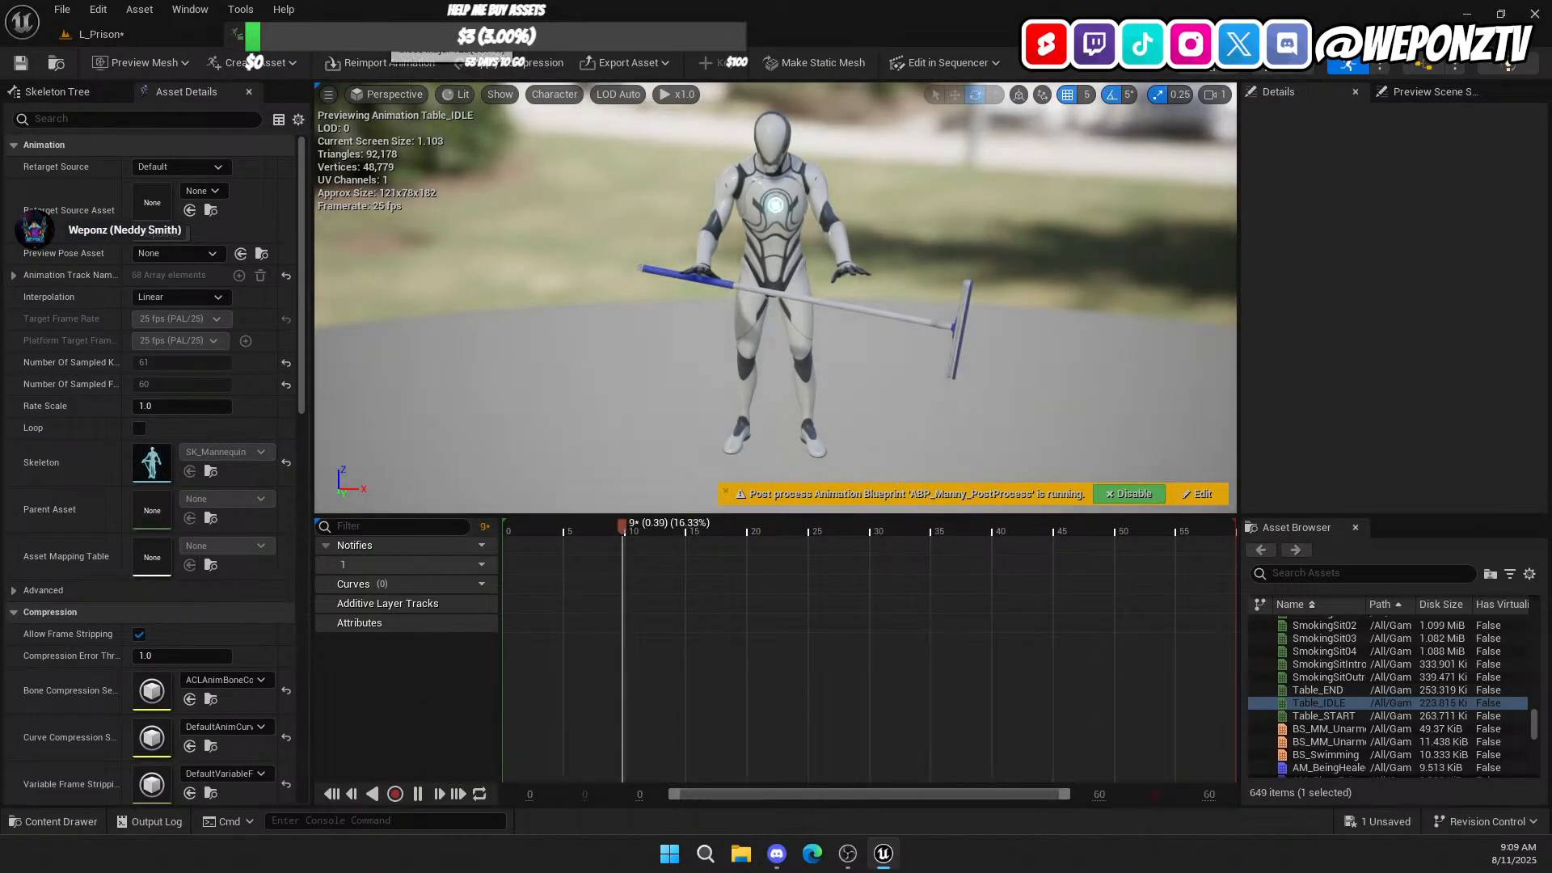
pyautogui.click(385, 34)
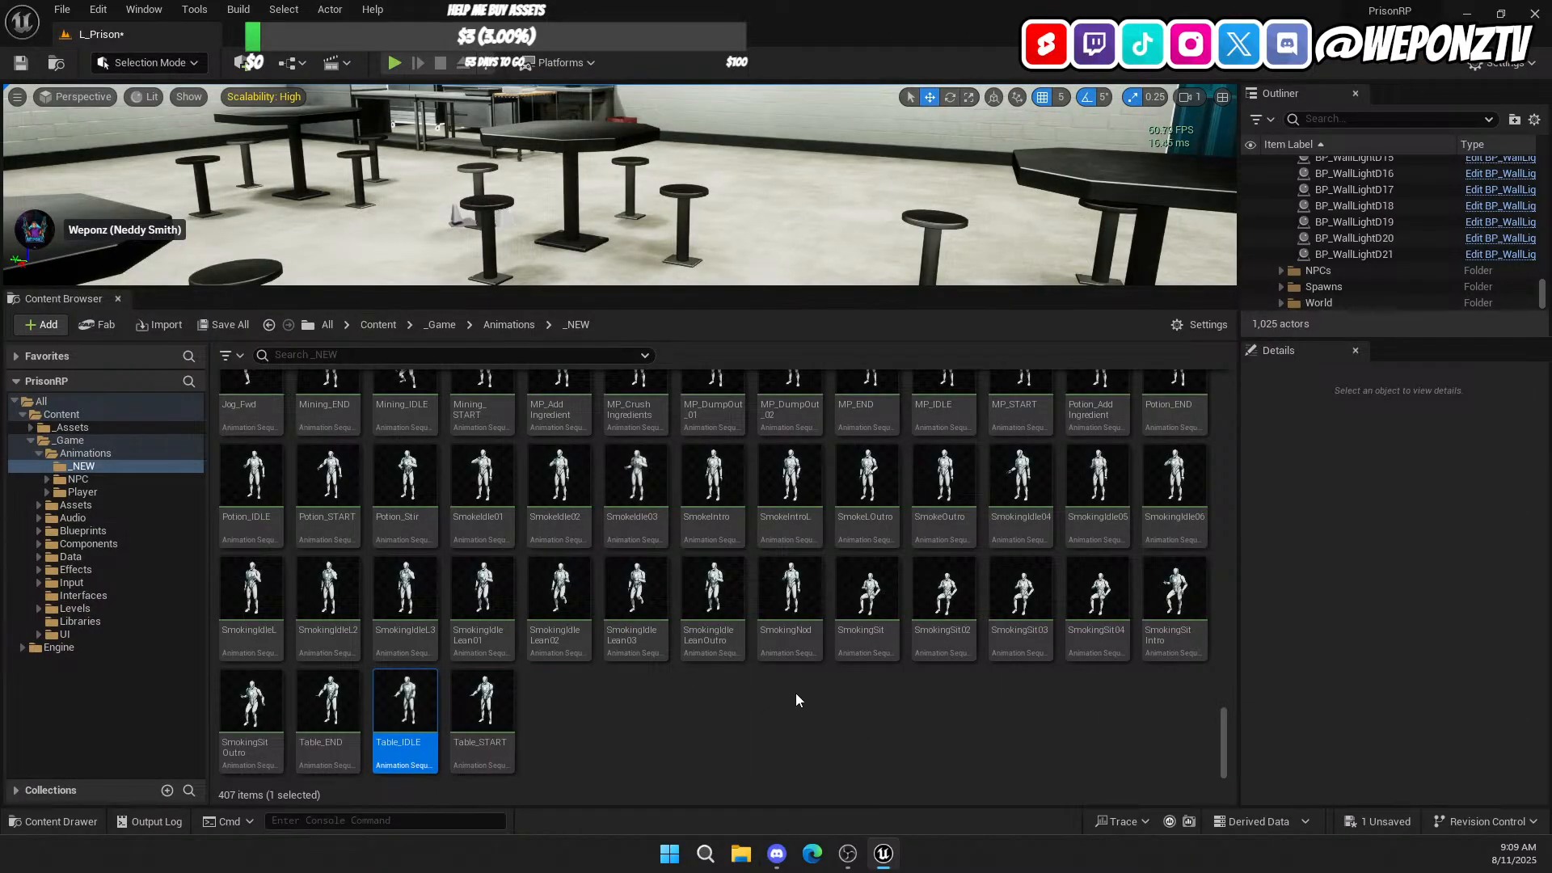
# Step: Look back through the _NEW folder's animations from the table sequences to the gym exercises
pyautogui.scroll(10, 795, 692)
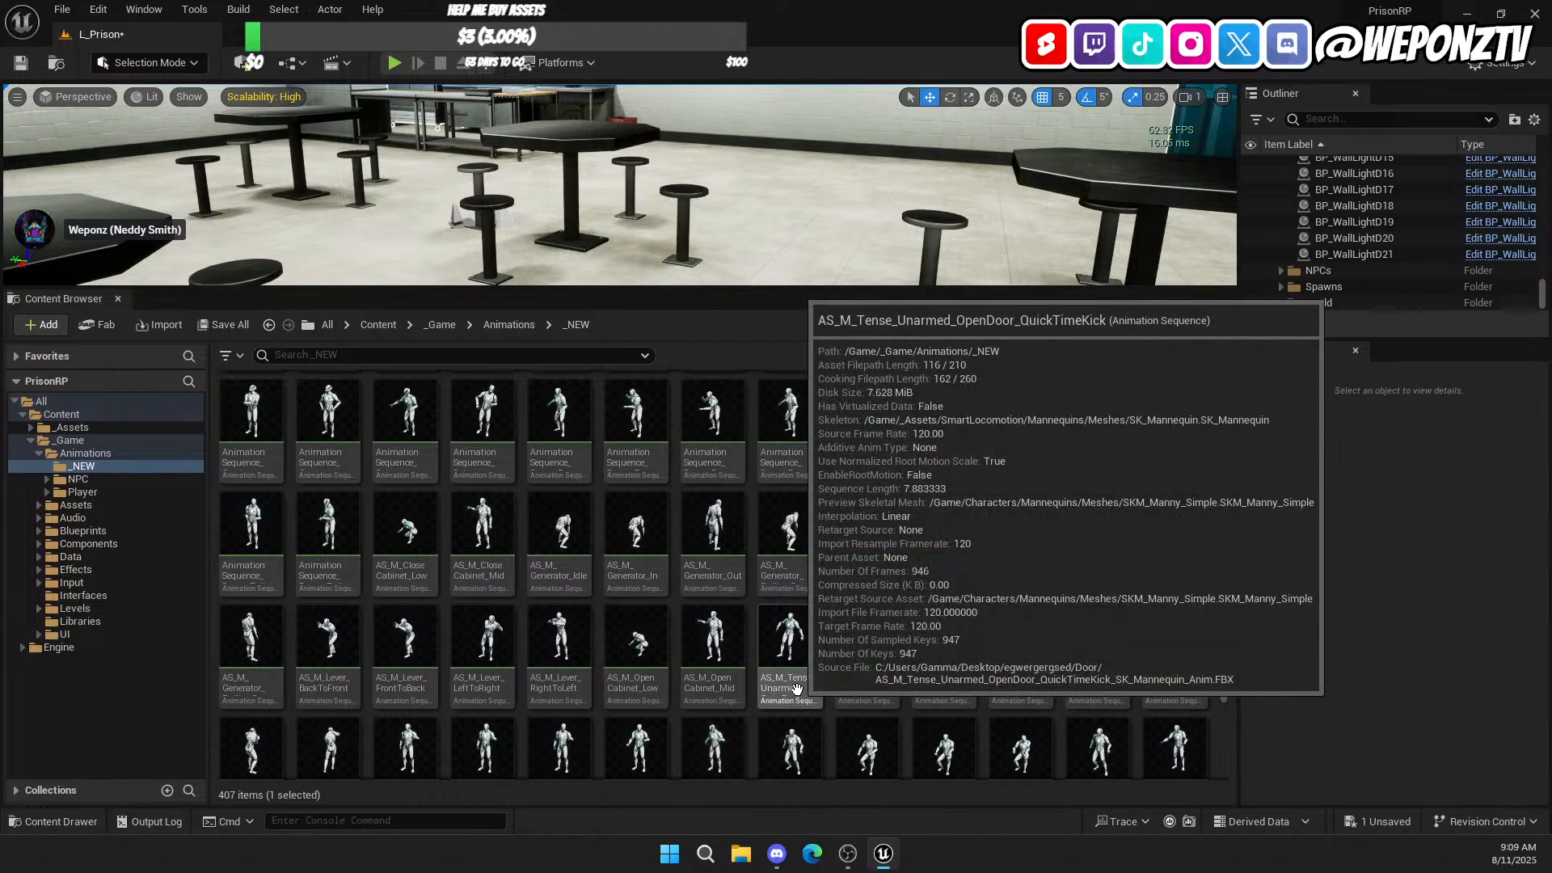
pyautogui.scroll(5, 796, 688)
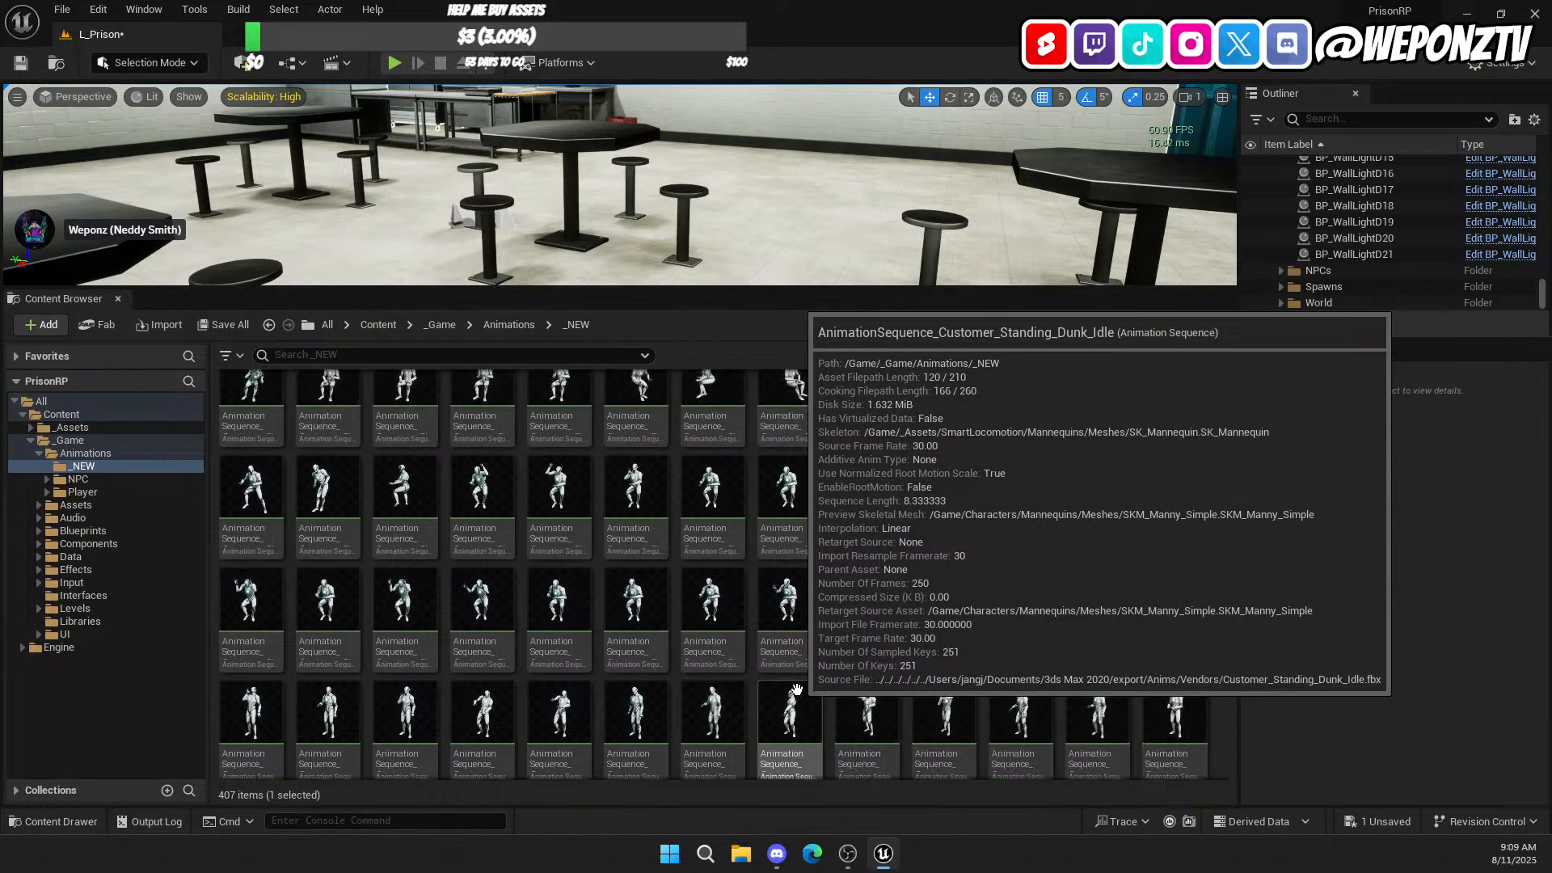
pyautogui.scroll(5, 795, 687)
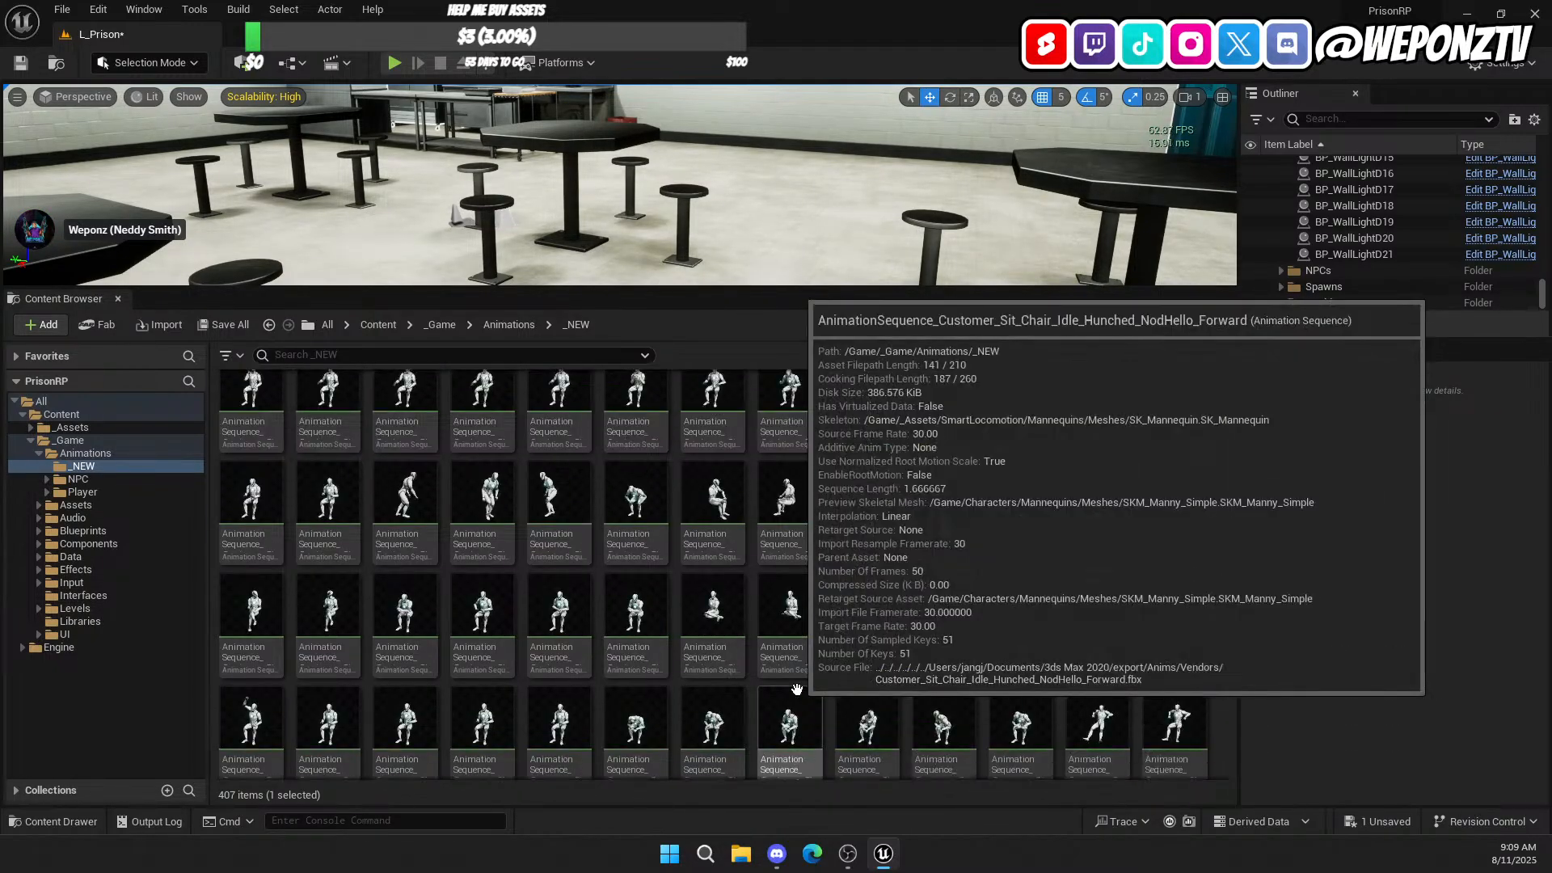
pyautogui.scroll(5, 796, 688)
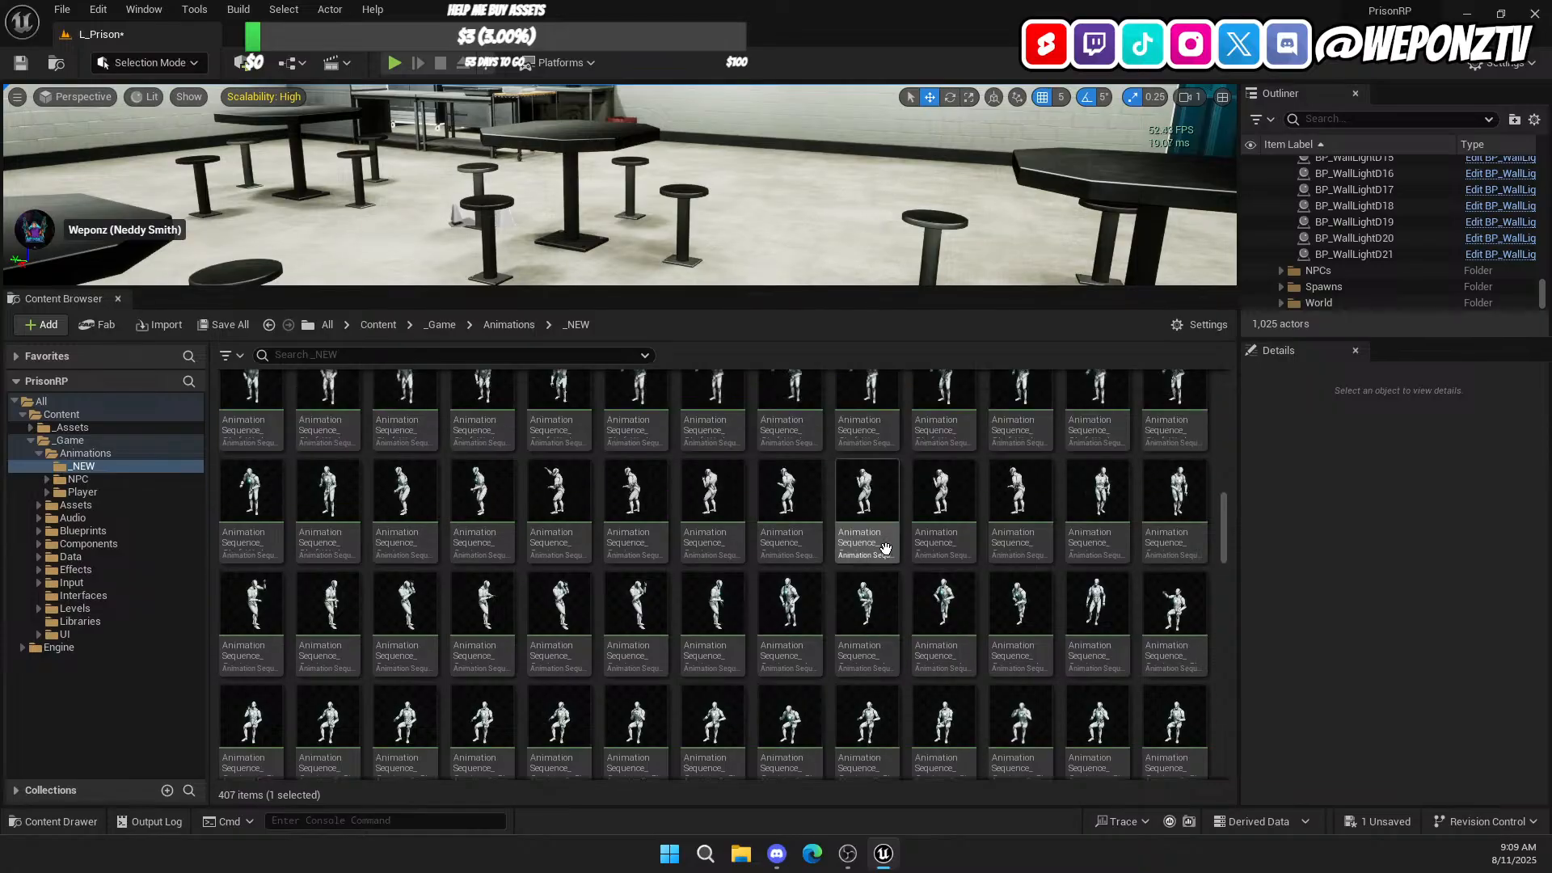
pyautogui.scroll(5, 864, 538)
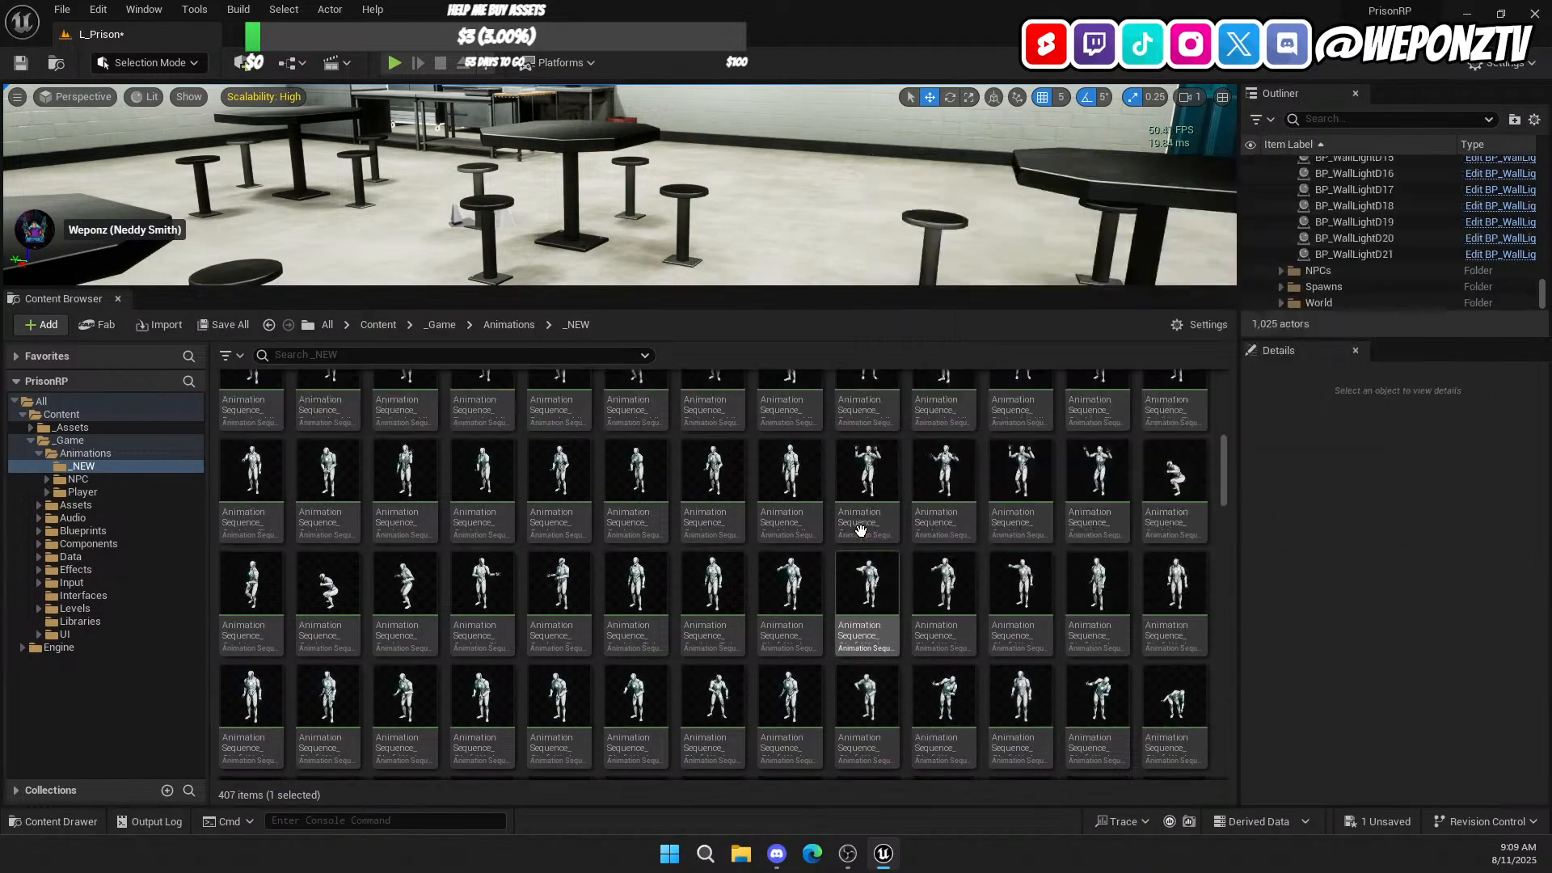
pyautogui.scroll(2, 860, 529)
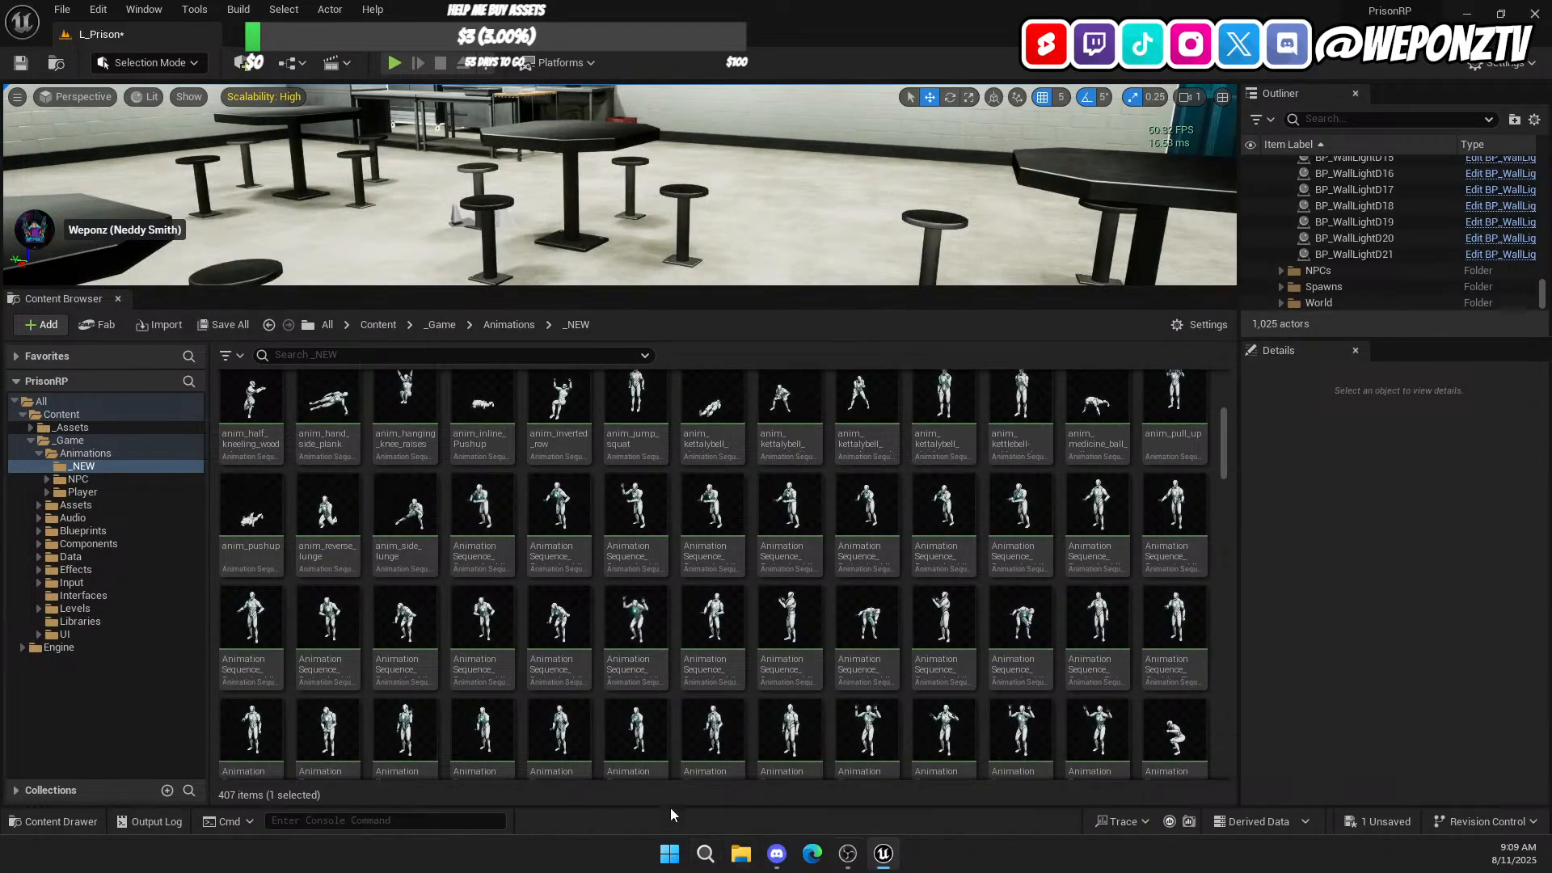
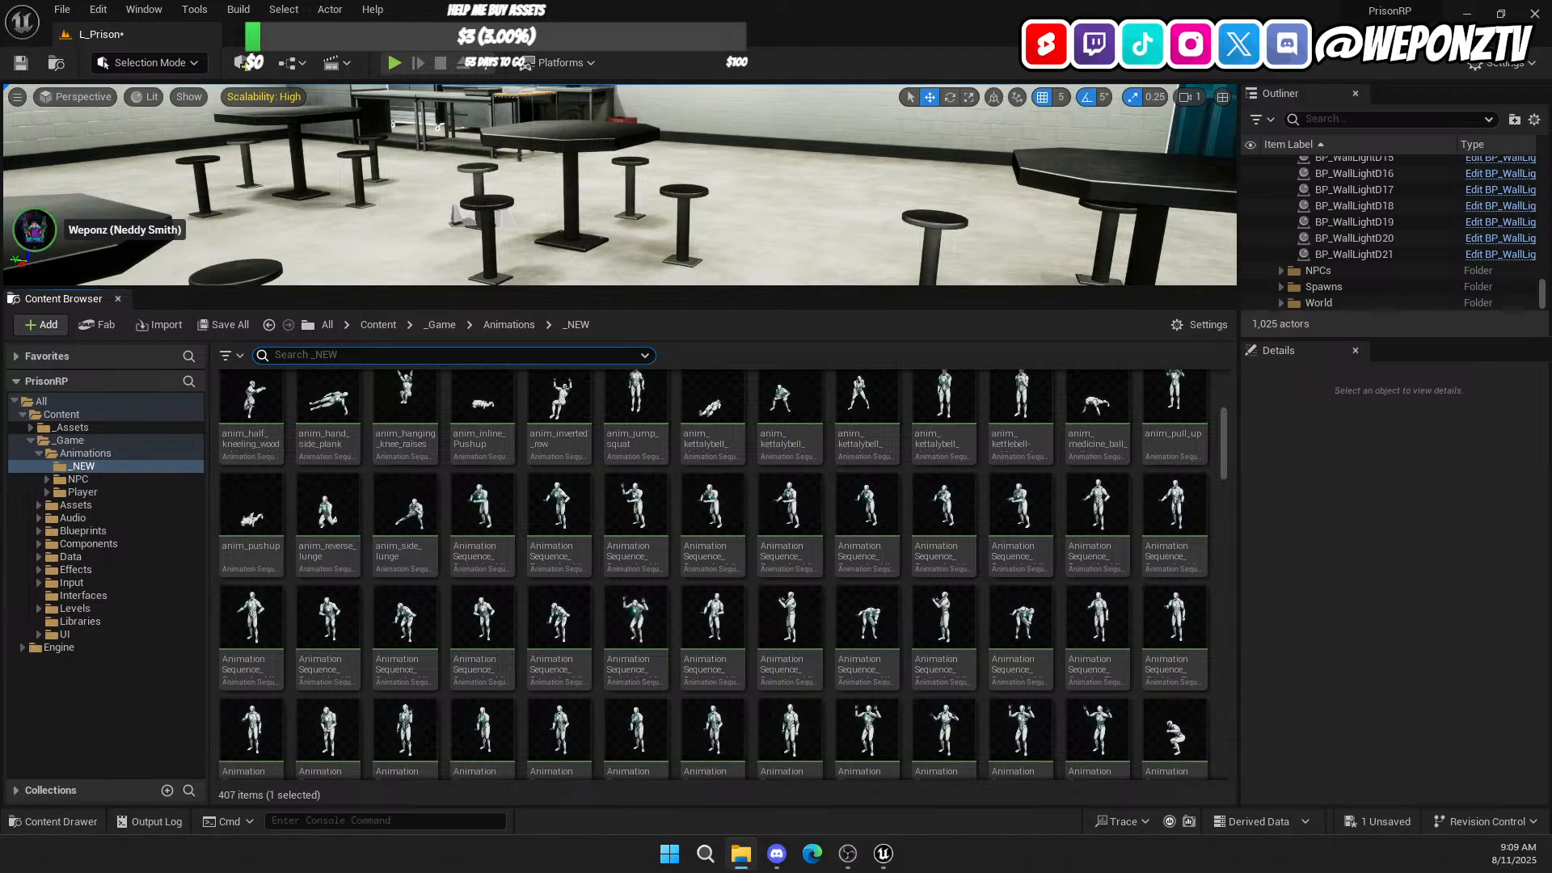
pyautogui.scroll(2, 730, 533)
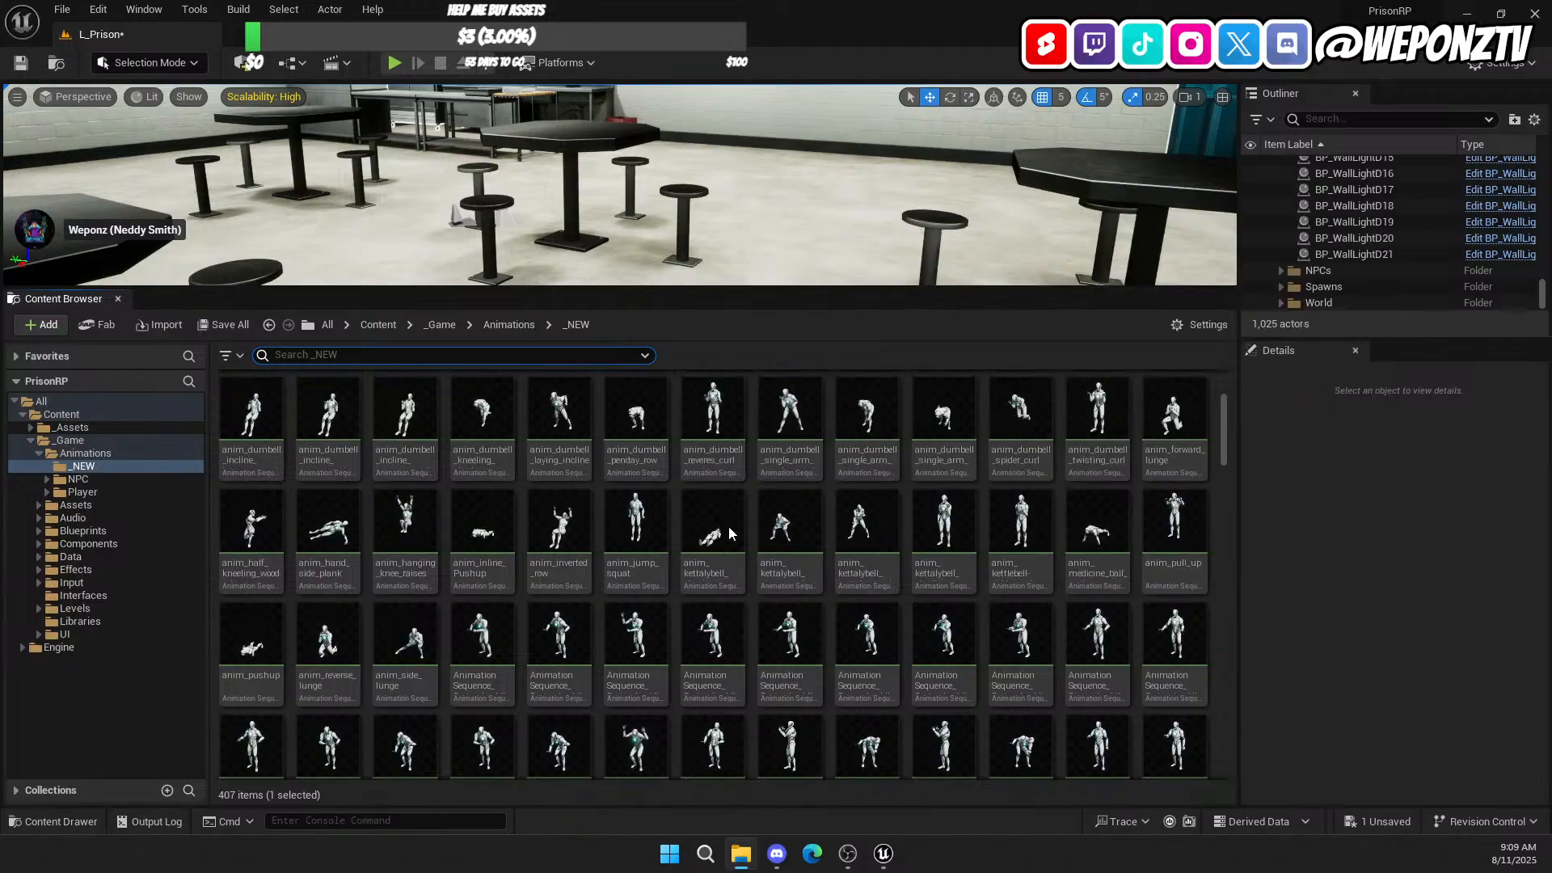
# Step: Preview the anim_decline_pushup and anim_dumbell_incline_chest_flys animations, returning to the _NEW folder after each
pyautogui.scroll(4, 715, 517)
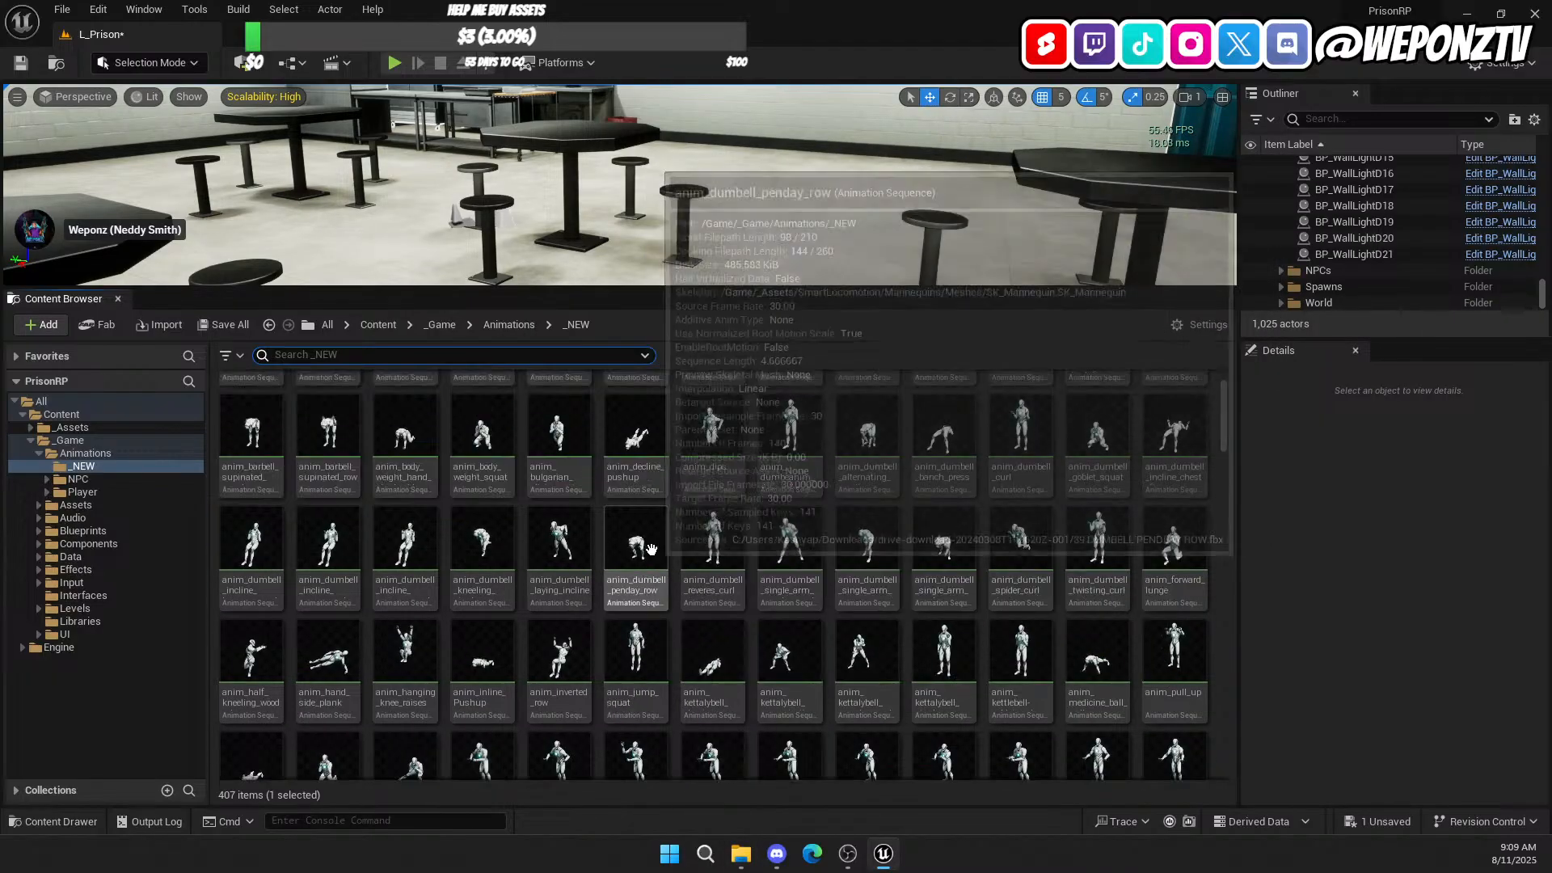
pyautogui.scroll(1, 696, 574)
pyautogui.click(647, 521)
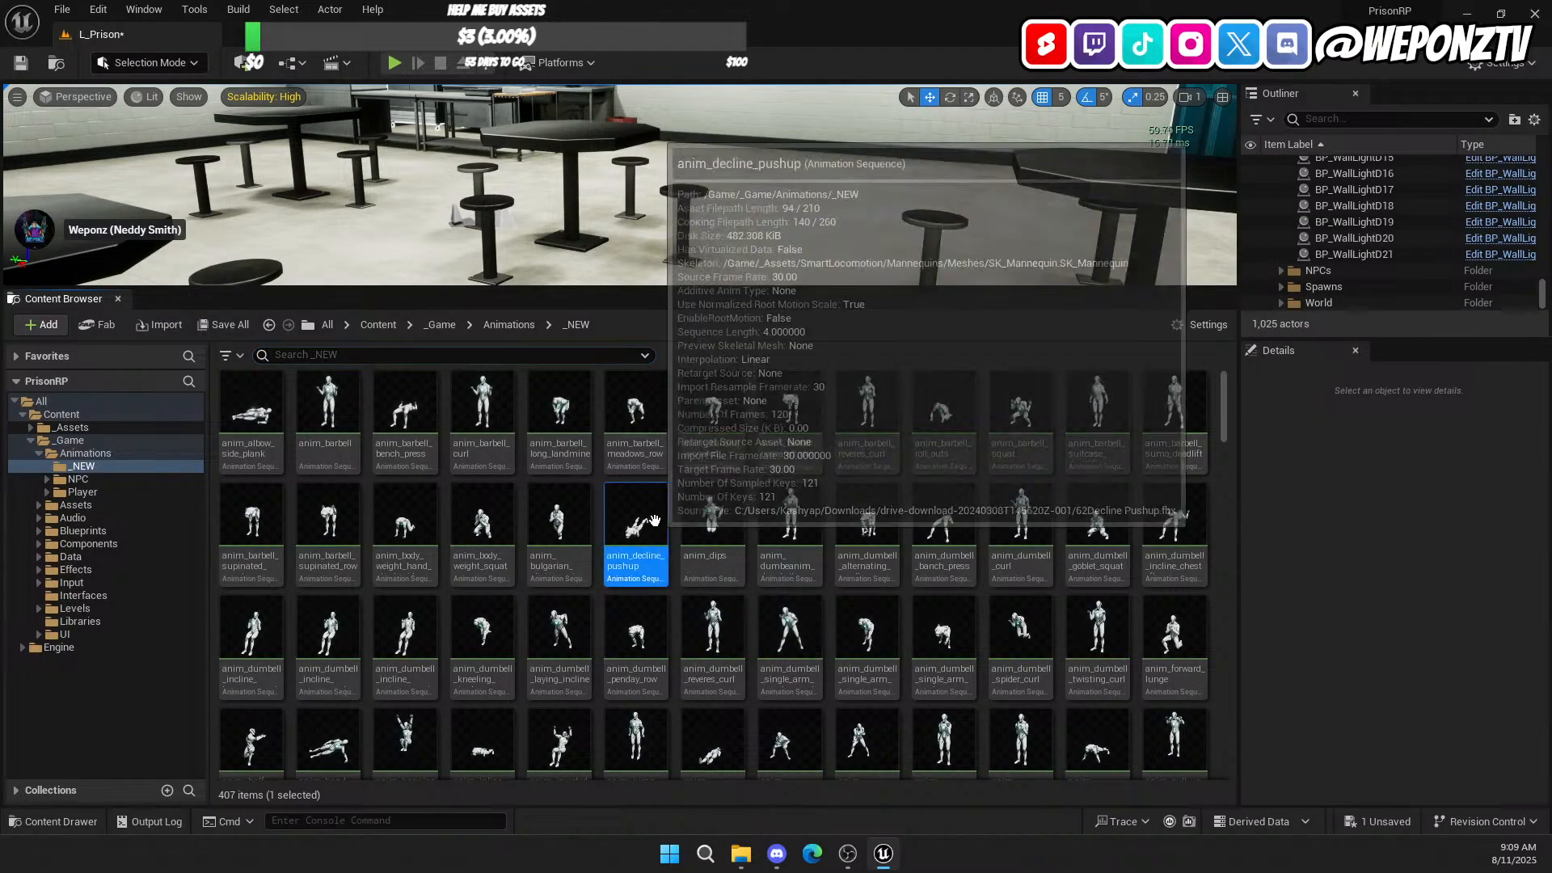
pyautogui.doubleClick(654, 520)
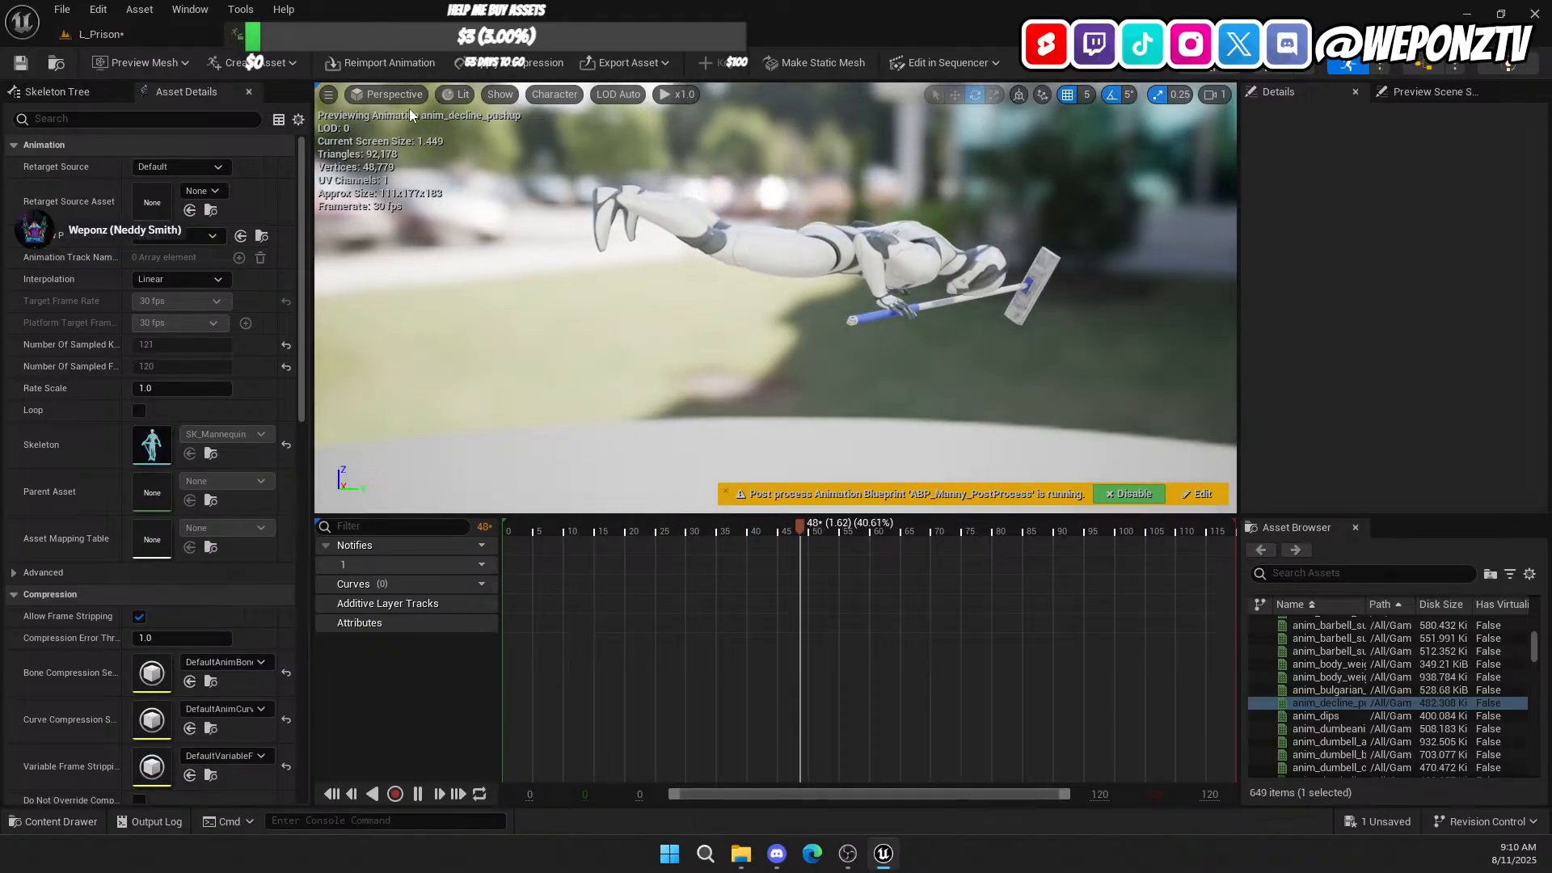
pyautogui.click(134, 37)
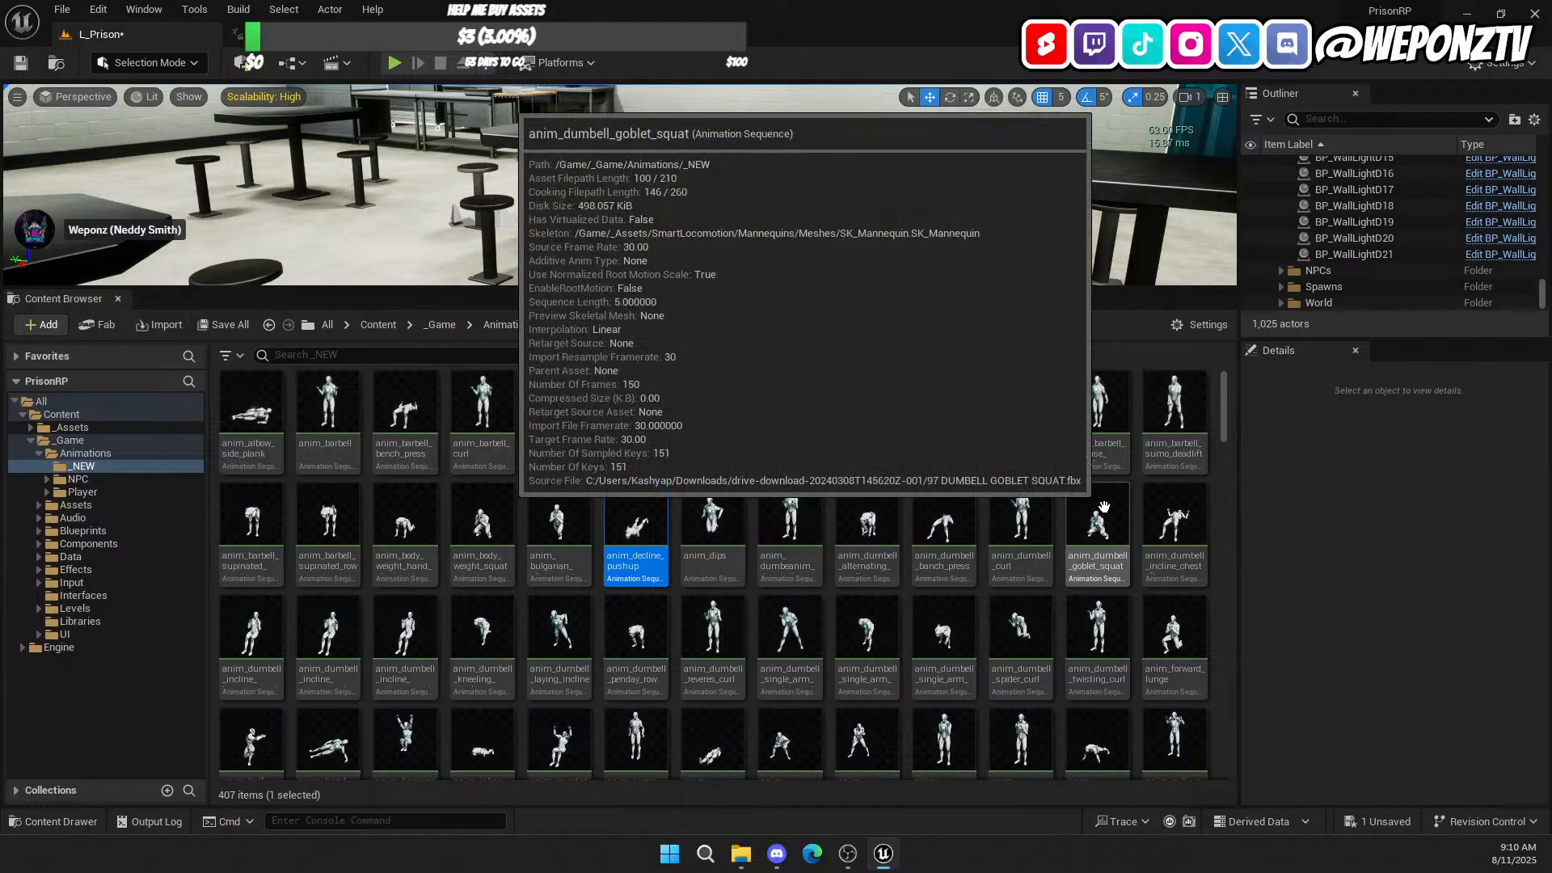
pyautogui.doubleClick(1149, 522)
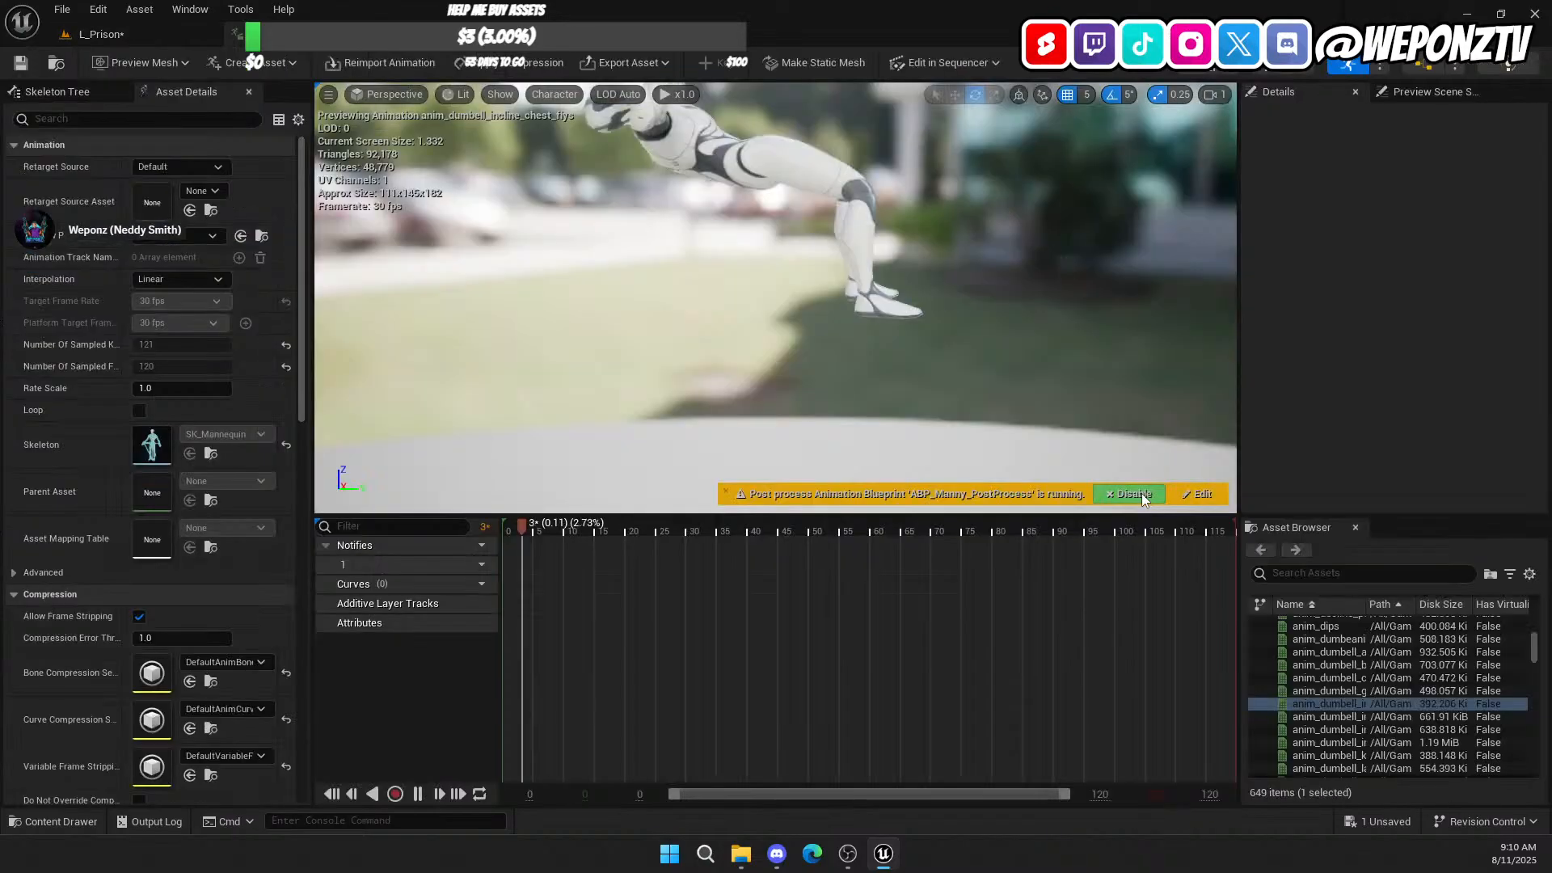
pyautogui.moveTo(859, 398); pyautogui.dragTo(860, 398, button='right')
pyautogui.click(145, 37)
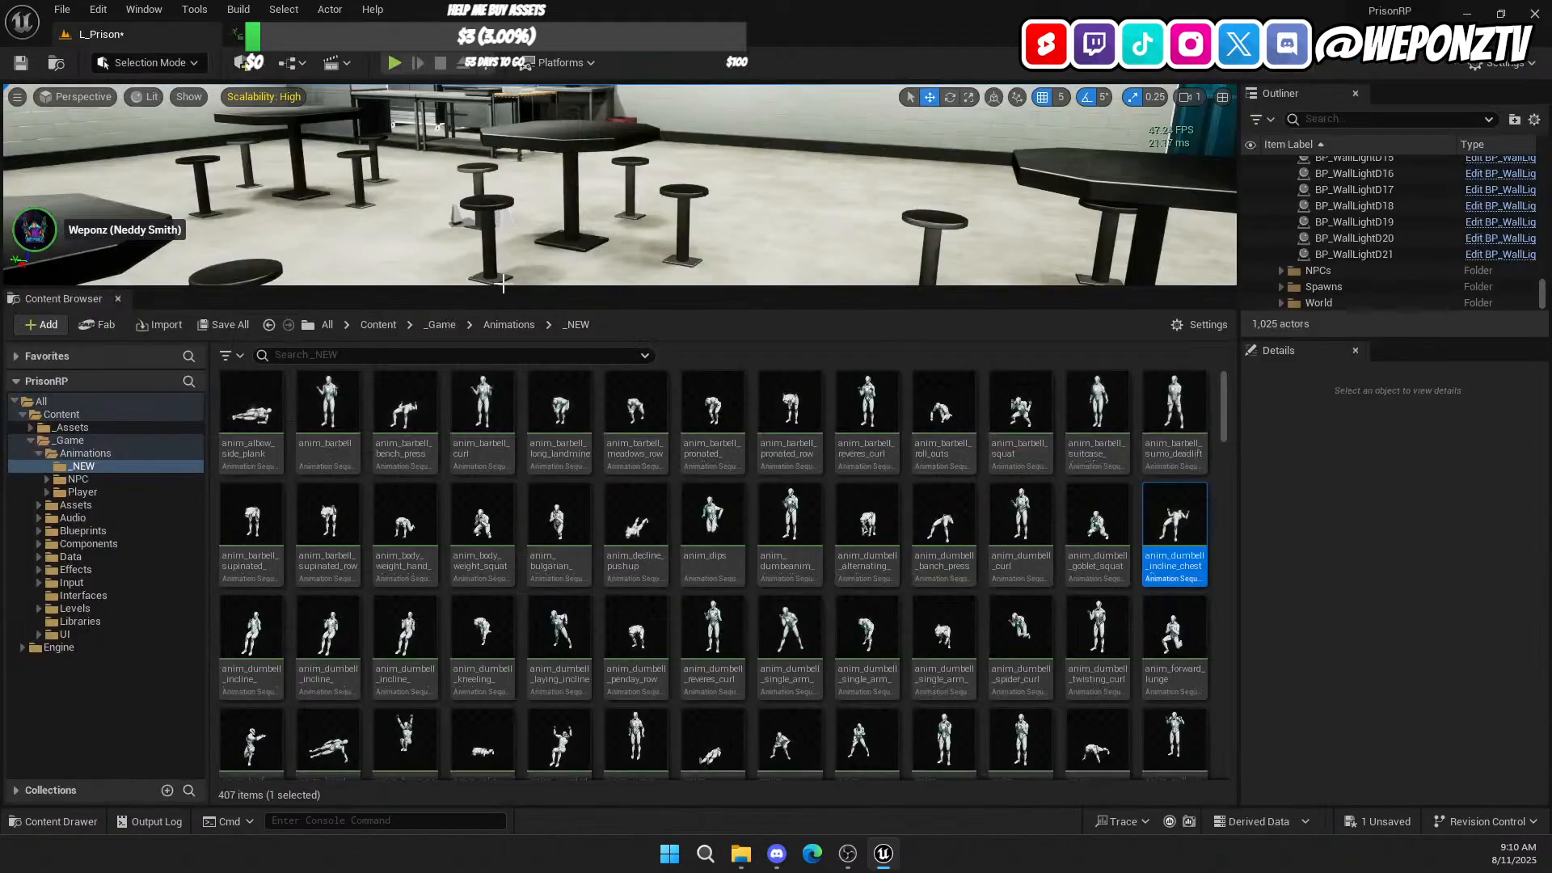
# Step: Enlarge the level view and inspect the weight plates and BP_DumbbellRack_1 along the recreation room's wall
pyautogui.moveTo(757, 278); pyautogui.dragTo(757, 278, button='right')
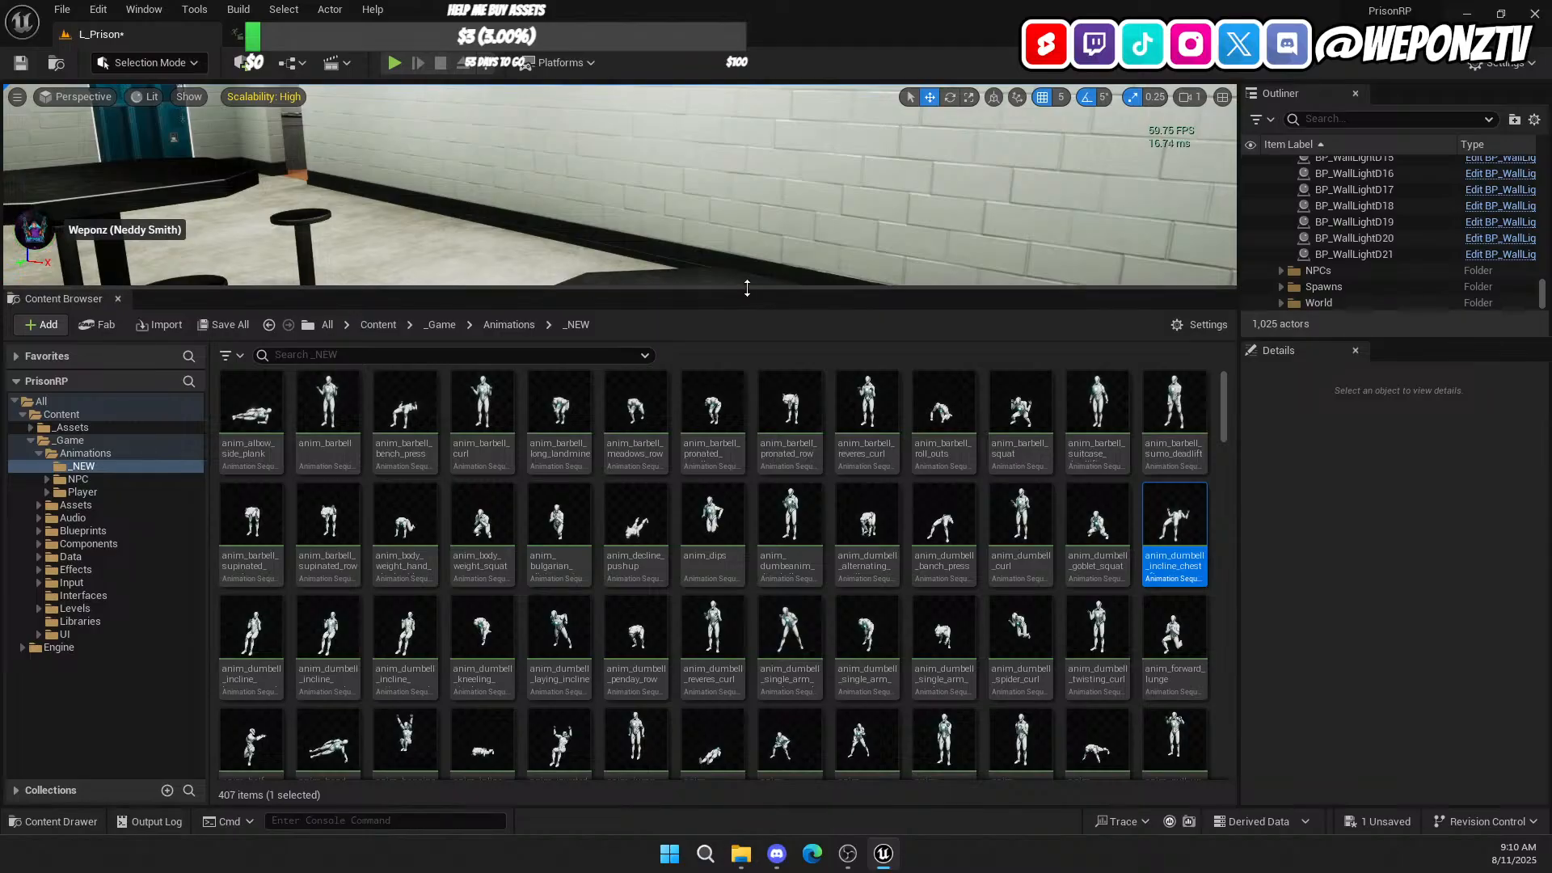
pyautogui.moveTo(747, 289); pyautogui.dragTo(736, 531)
pyautogui.moveTo(741, 474); pyautogui.dragTo(741, 474, button='right')
pyautogui.click(741, 475)
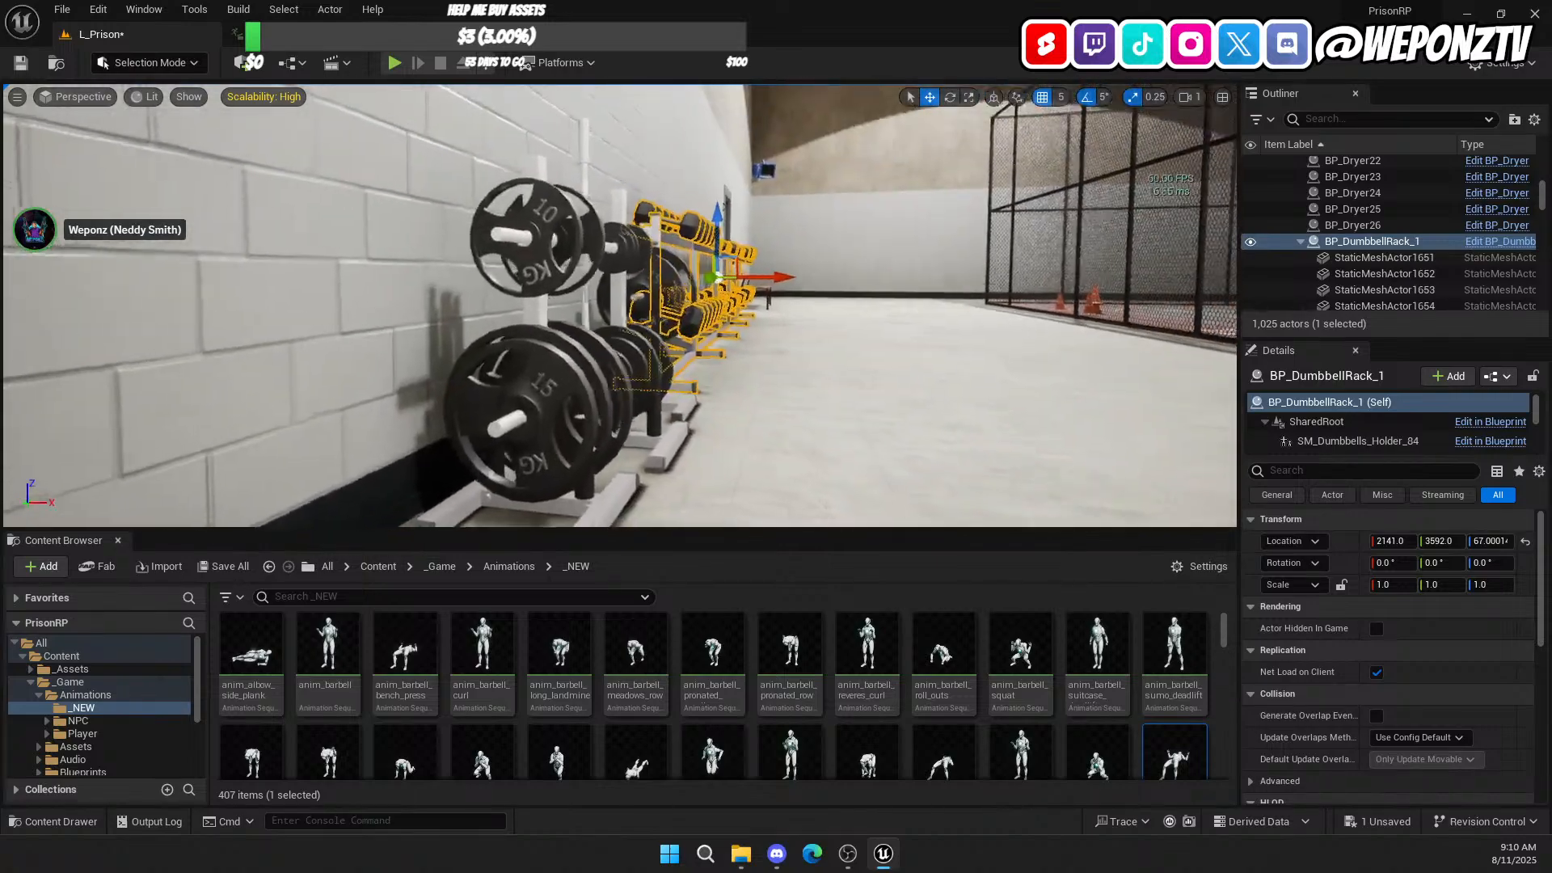
pyautogui.moveTo(619, 305); pyautogui.dragTo(668, 360, button='right')
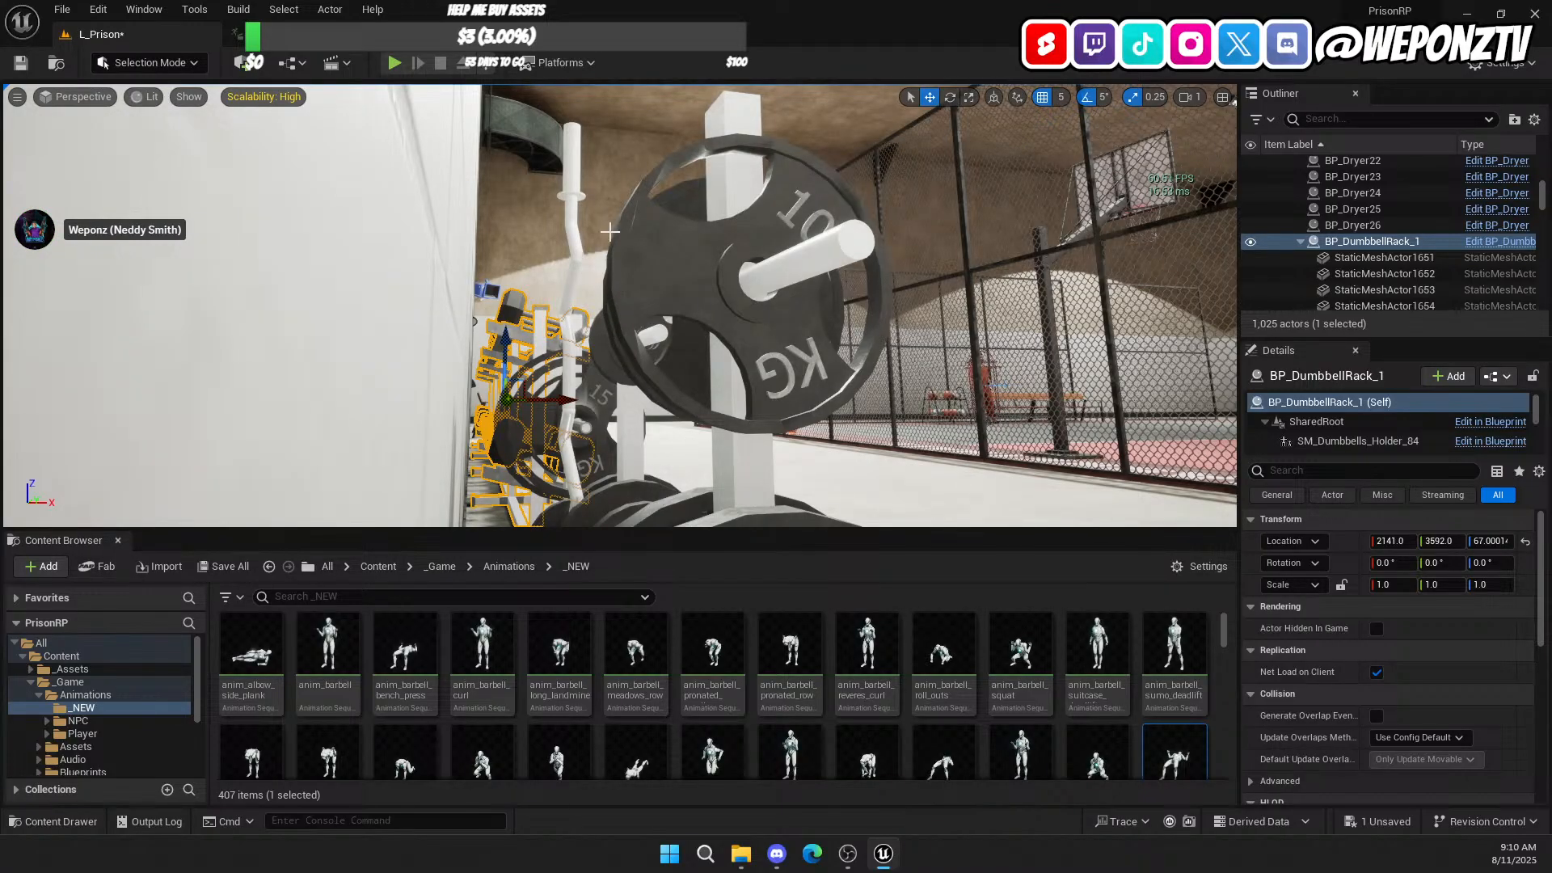
pyautogui.moveTo(710, 358)
pyautogui.mouseDown(button='right')
pyautogui.moveTo(638, 364)
pyautogui.moveTo(687, 437)
pyautogui.moveTo(751, 420)
pyautogui.moveTo(718, 360)
pyautogui.mouseUp(button='right')
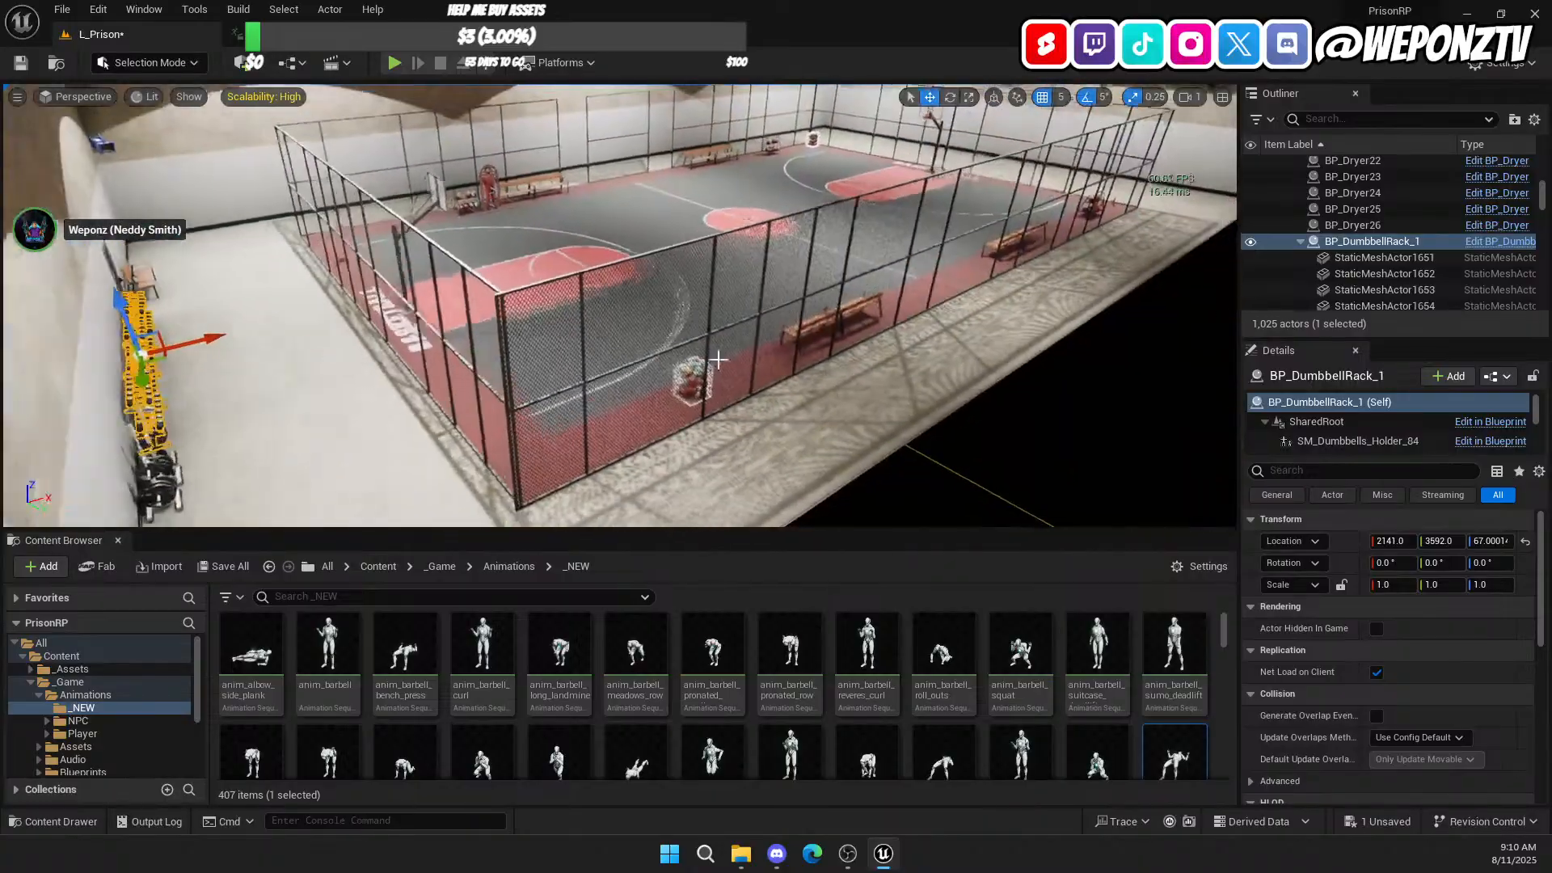
# Step: Select the LI_Recreation level instance and examine the open floor between the weight racks and the fenced basketball court
pyautogui.click(419, 271)
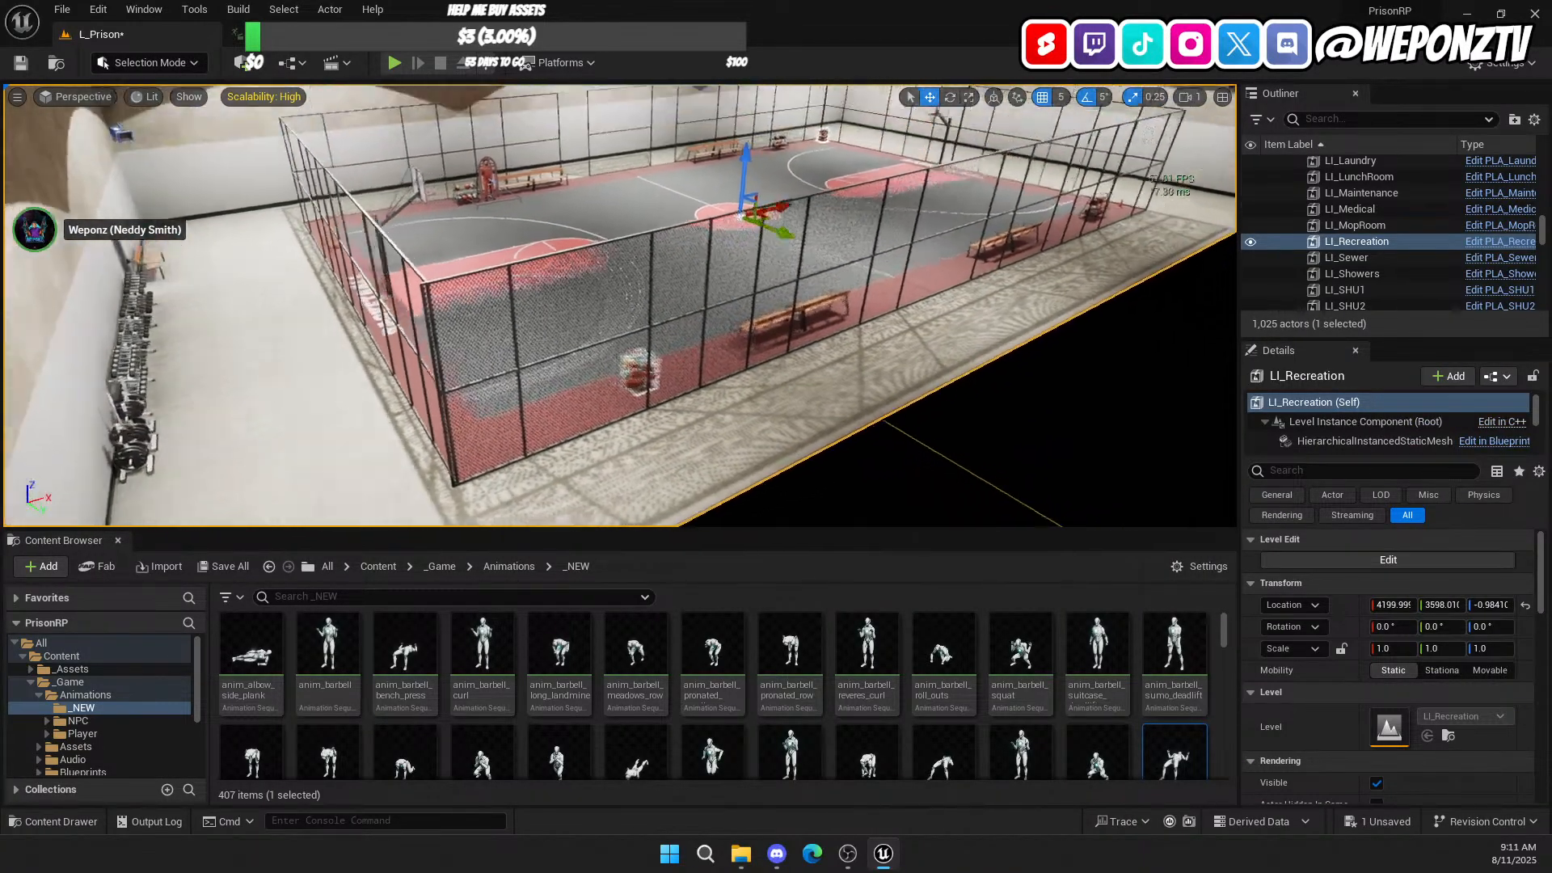
pyautogui.moveTo(752, 235); pyautogui.dragTo(468, 376, button='right')
pyautogui.moveTo(657, 152); pyautogui.dragTo(751, 158, button='right')
pyautogui.moveTo(677, 354); pyautogui.dragTo(655, 343, button='right')
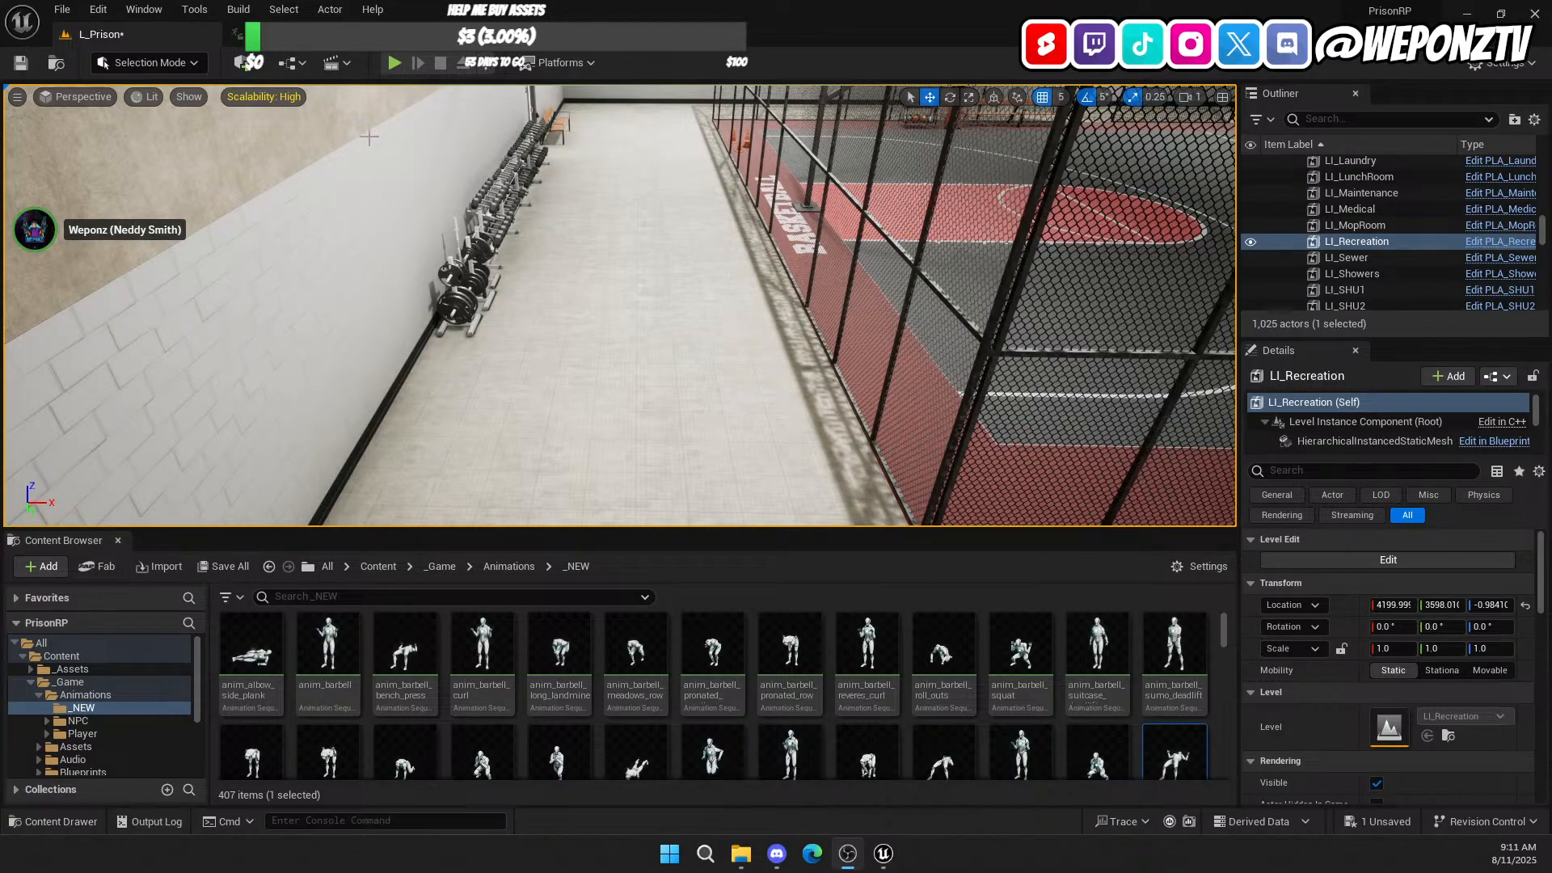
pyautogui.moveTo(697, 233); pyautogui.dragTo(653, 287, button='right')
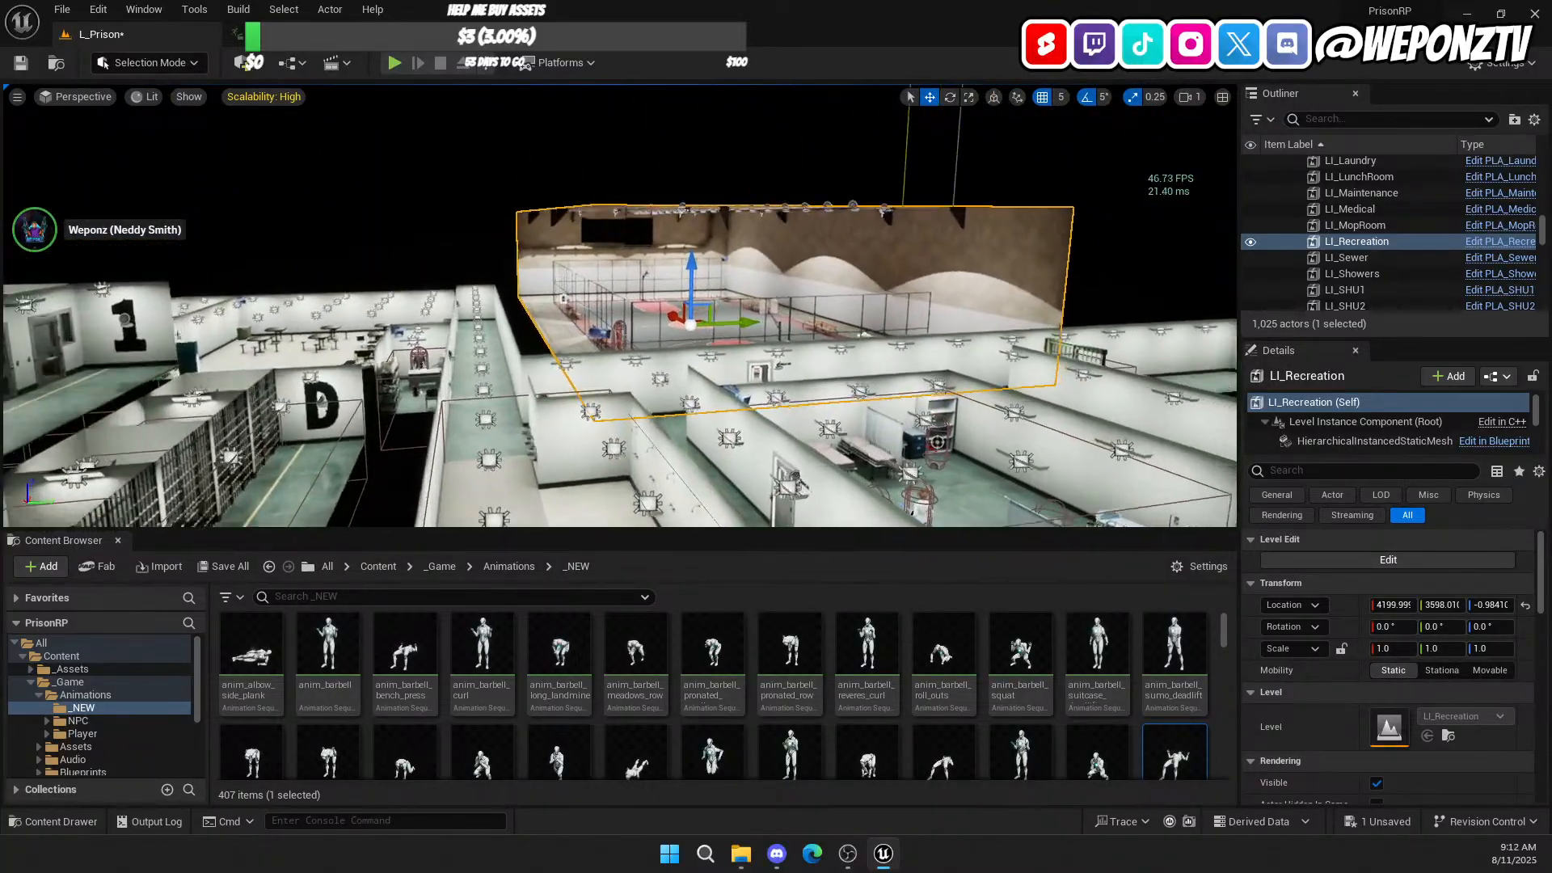
# Step: Survey the prison's corridors and surrounding rooms from above, ending beside the recreation area
pyautogui.moveTo(619, 305); pyautogui.dragTo(889, 312, button='right')
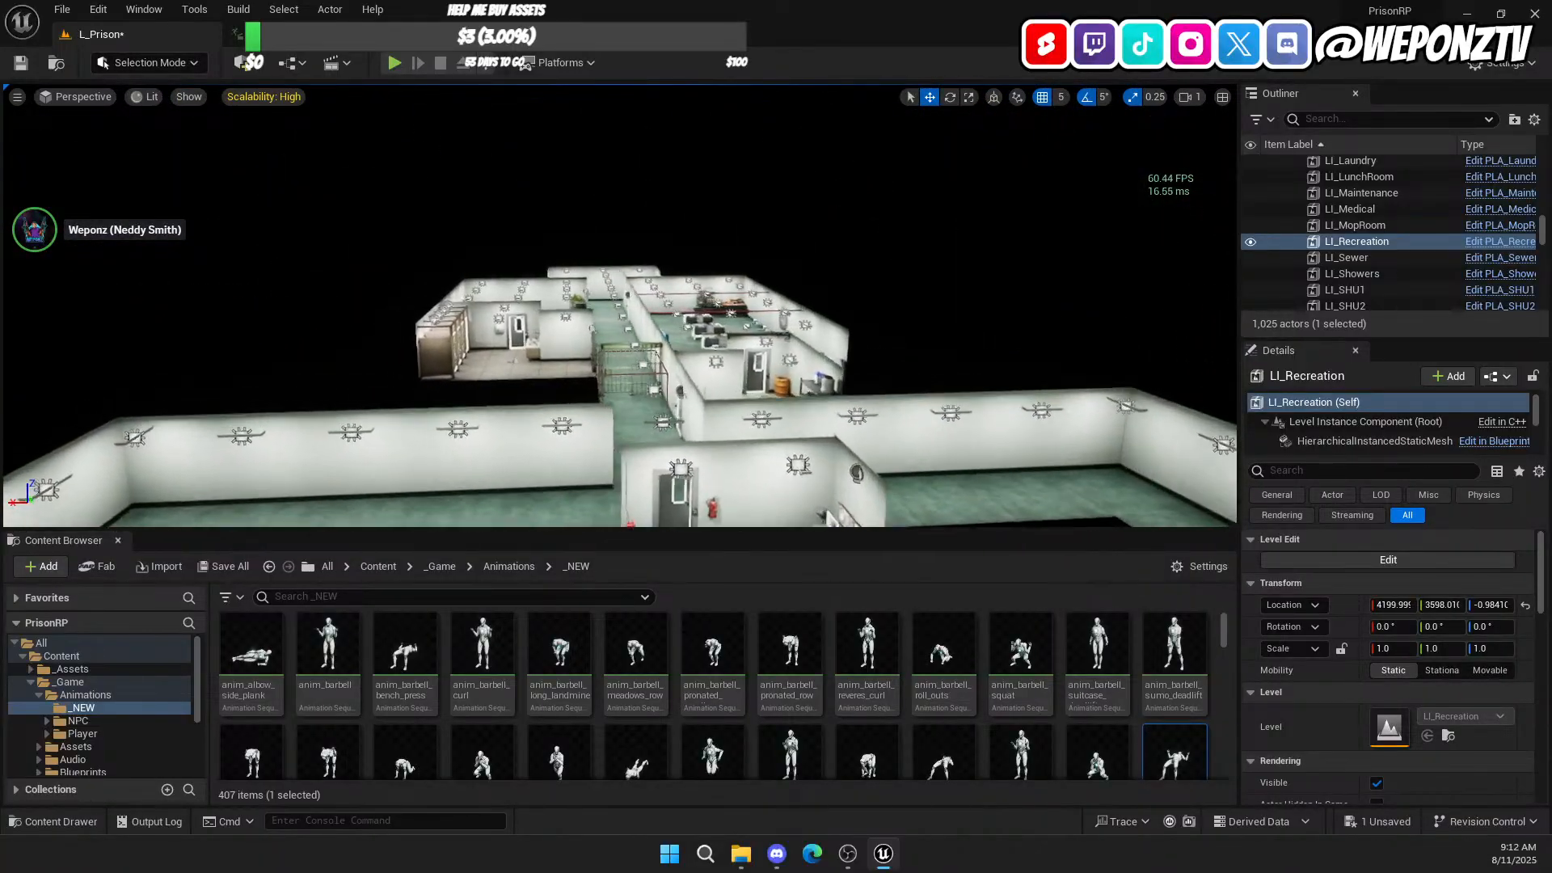
pyautogui.moveTo(619, 305); pyautogui.dragTo(476, 267, button='right')
pyautogui.moveTo(670, 390); pyautogui.dragTo(538, 380, button='right')
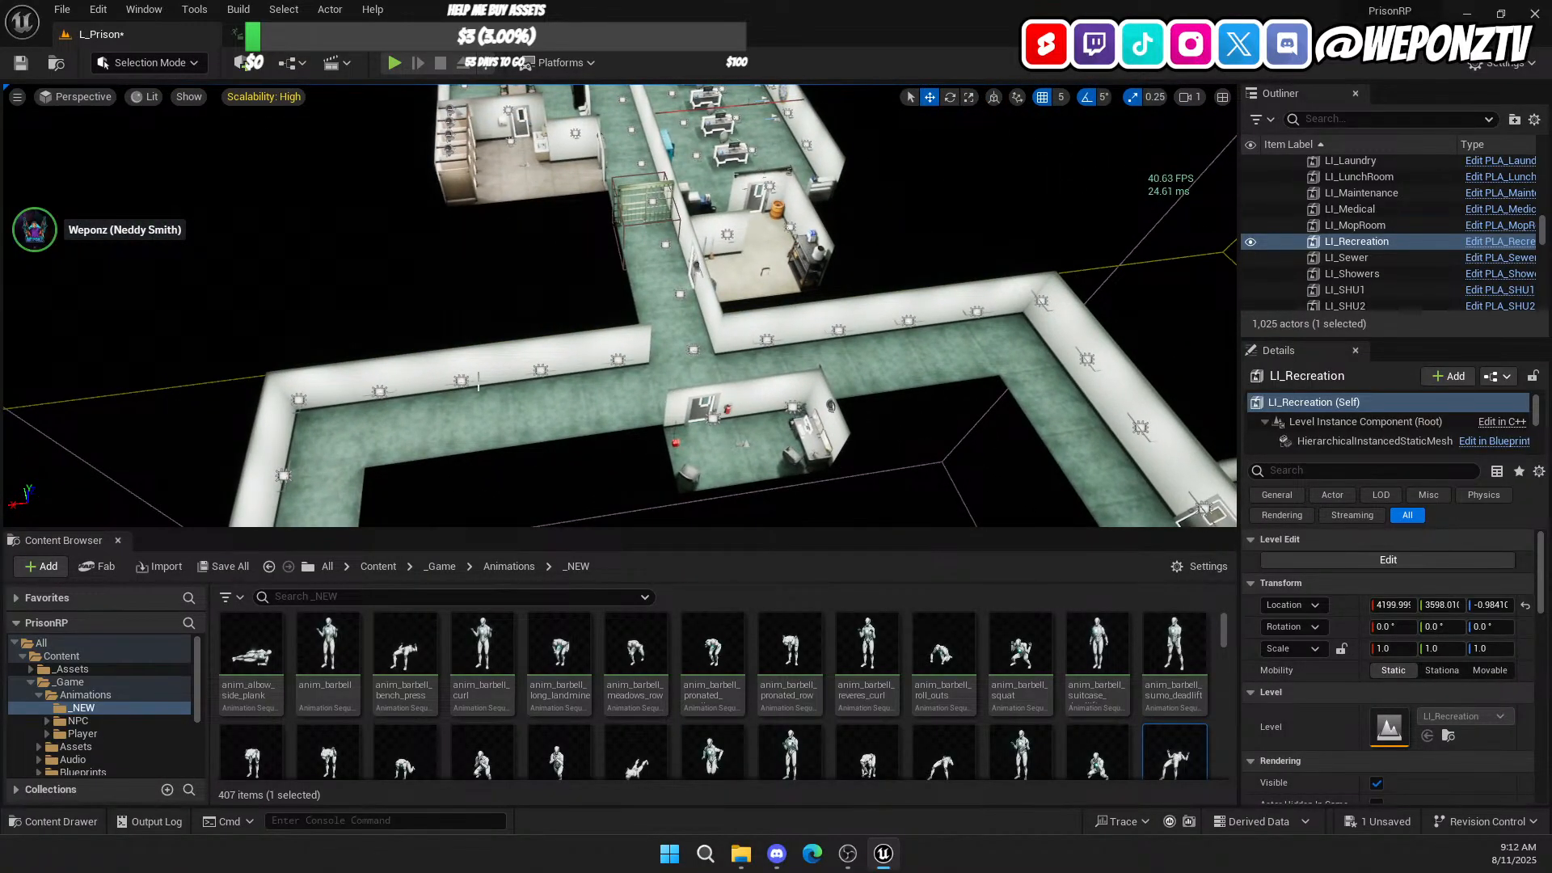
pyautogui.moveTo(470, 271); pyautogui.dragTo(542, 259, button='right')
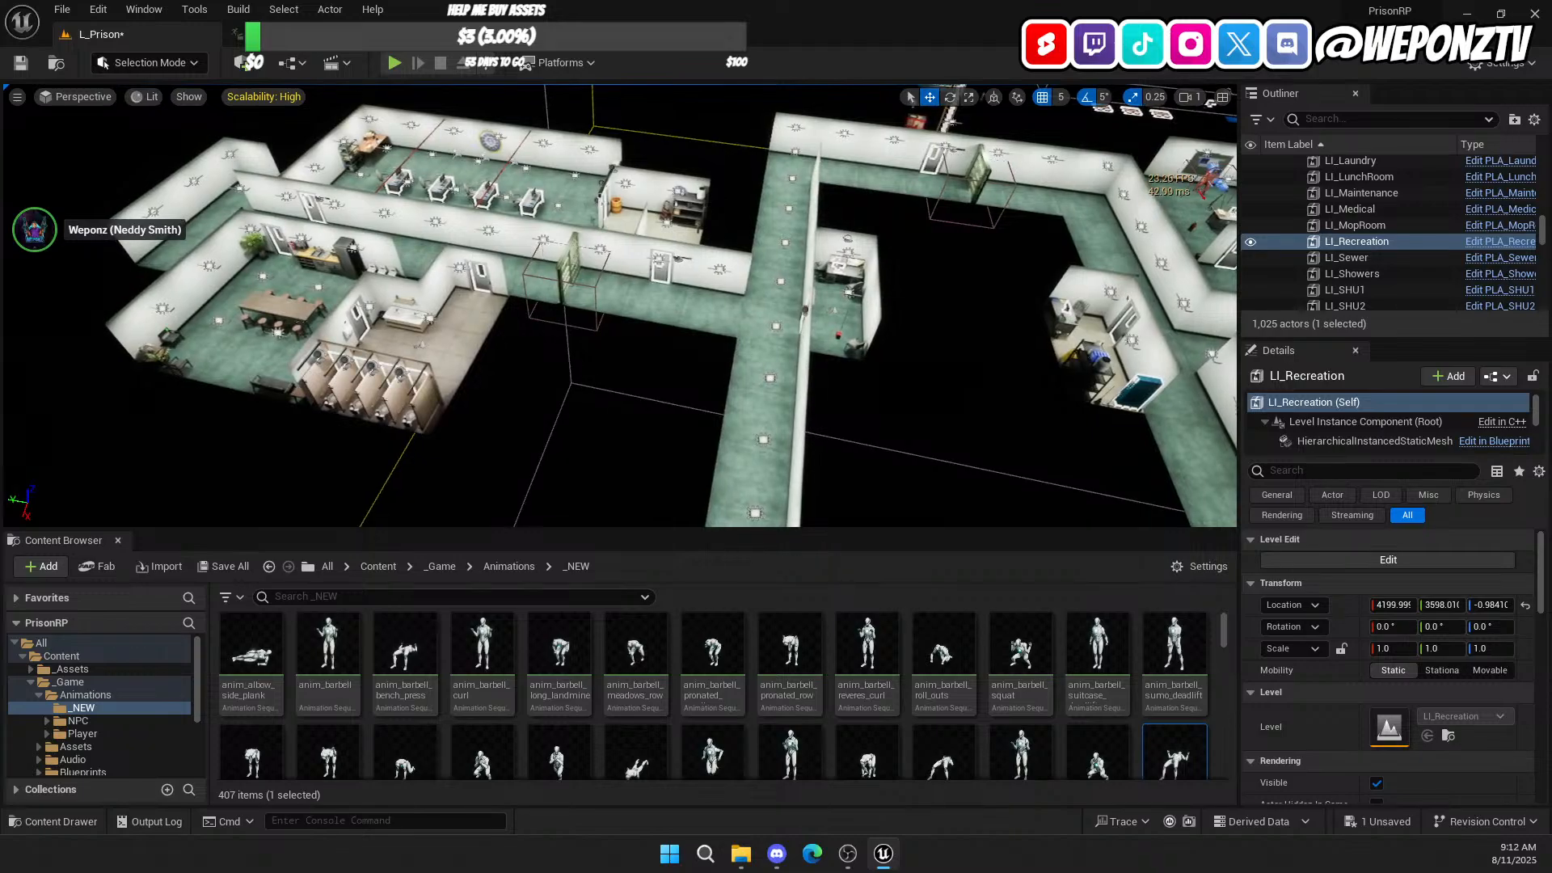
pyautogui.moveTo(510, 354)
pyautogui.mouseDown(button='right')
pyautogui.moveTo(489, 360)
pyautogui.moveTo(497, 372)
pyautogui.mouseUp(button='right')
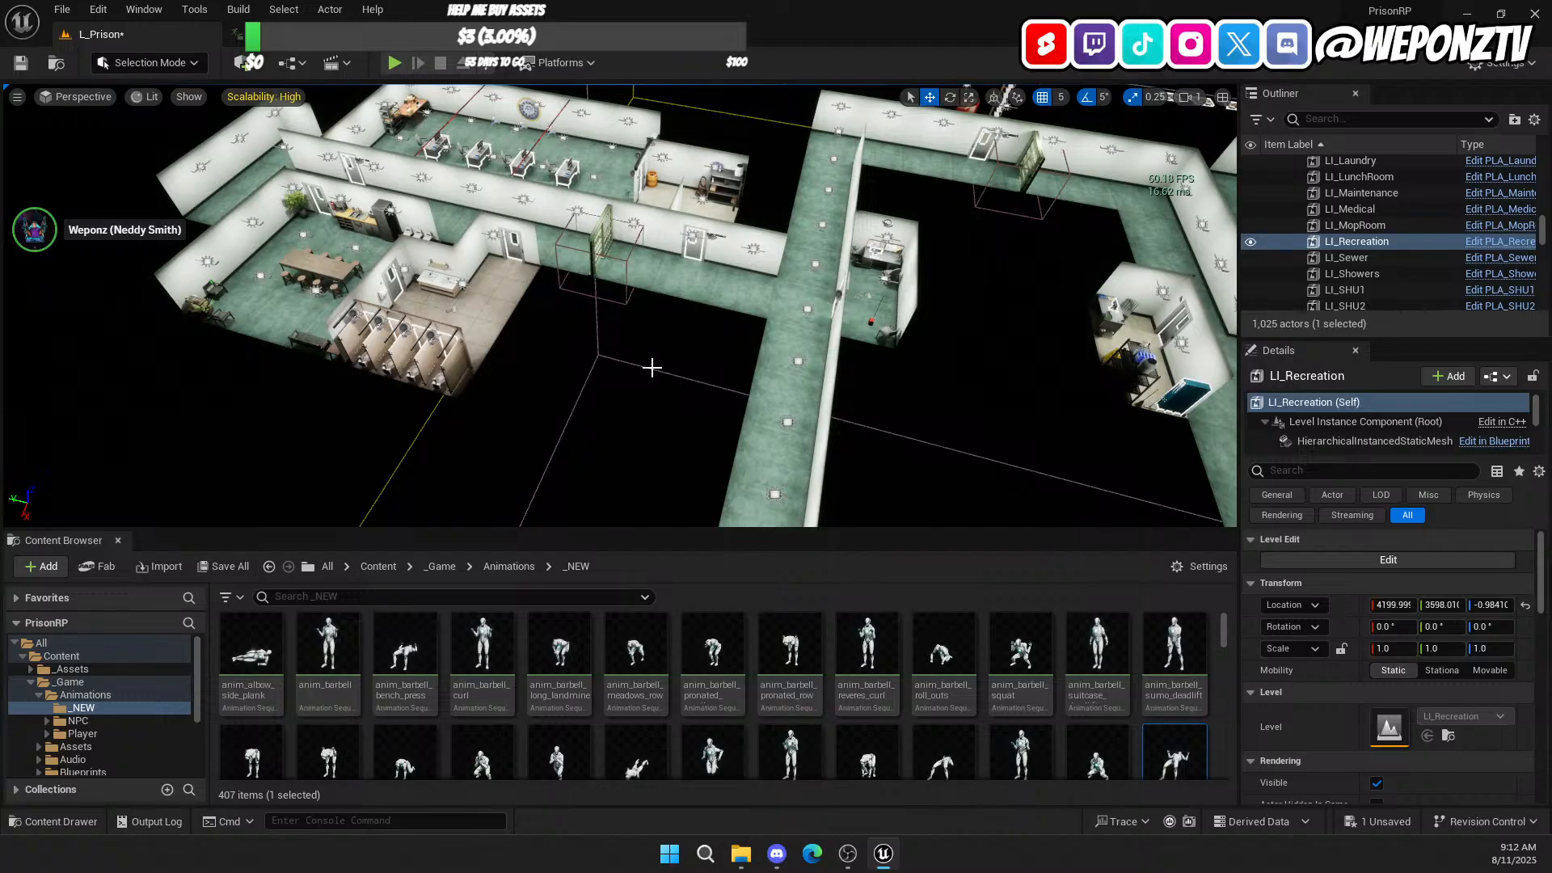
pyautogui.moveTo(633, 397)
pyautogui.mouseDown(button='right')
pyautogui.moveTo(662, 376)
pyautogui.moveTo(646, 398)
pyautogui.moveTo(615, 383)
pyautogui.moveTo(629, 397)
pyautogui.mouseUp(button='right')
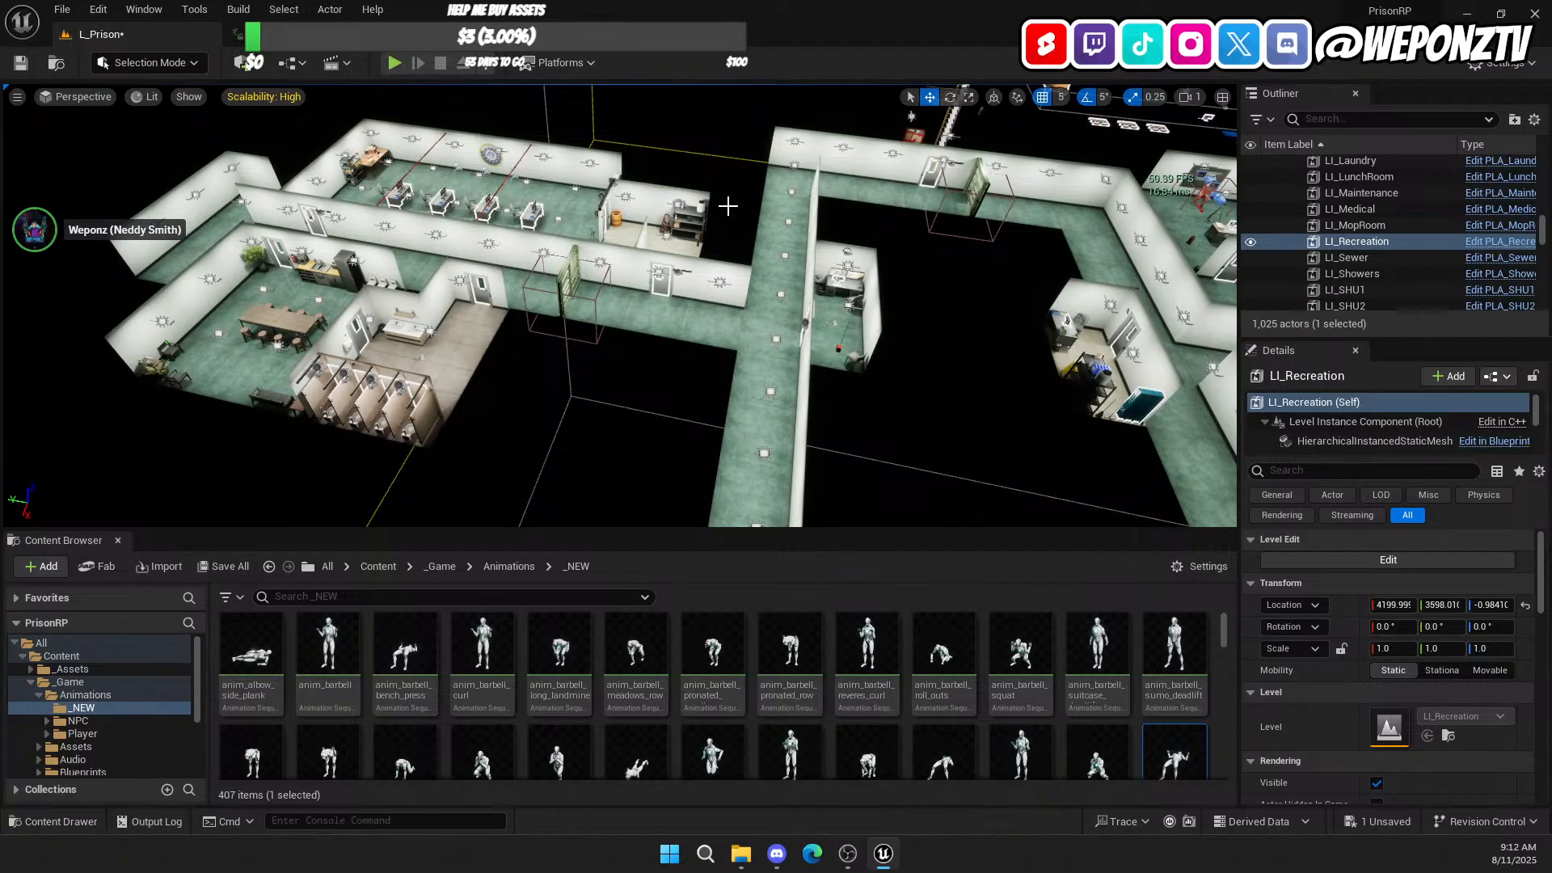
pyautogui.moveTo(619, 306); pyautogui.dragTo(691, 277, button='right')
# Step: Look through the _NEW folder's gym, bartender and cashier animations, enlarging the asset view to show more rows
pyautogui.scroll(-2, 796, 682)
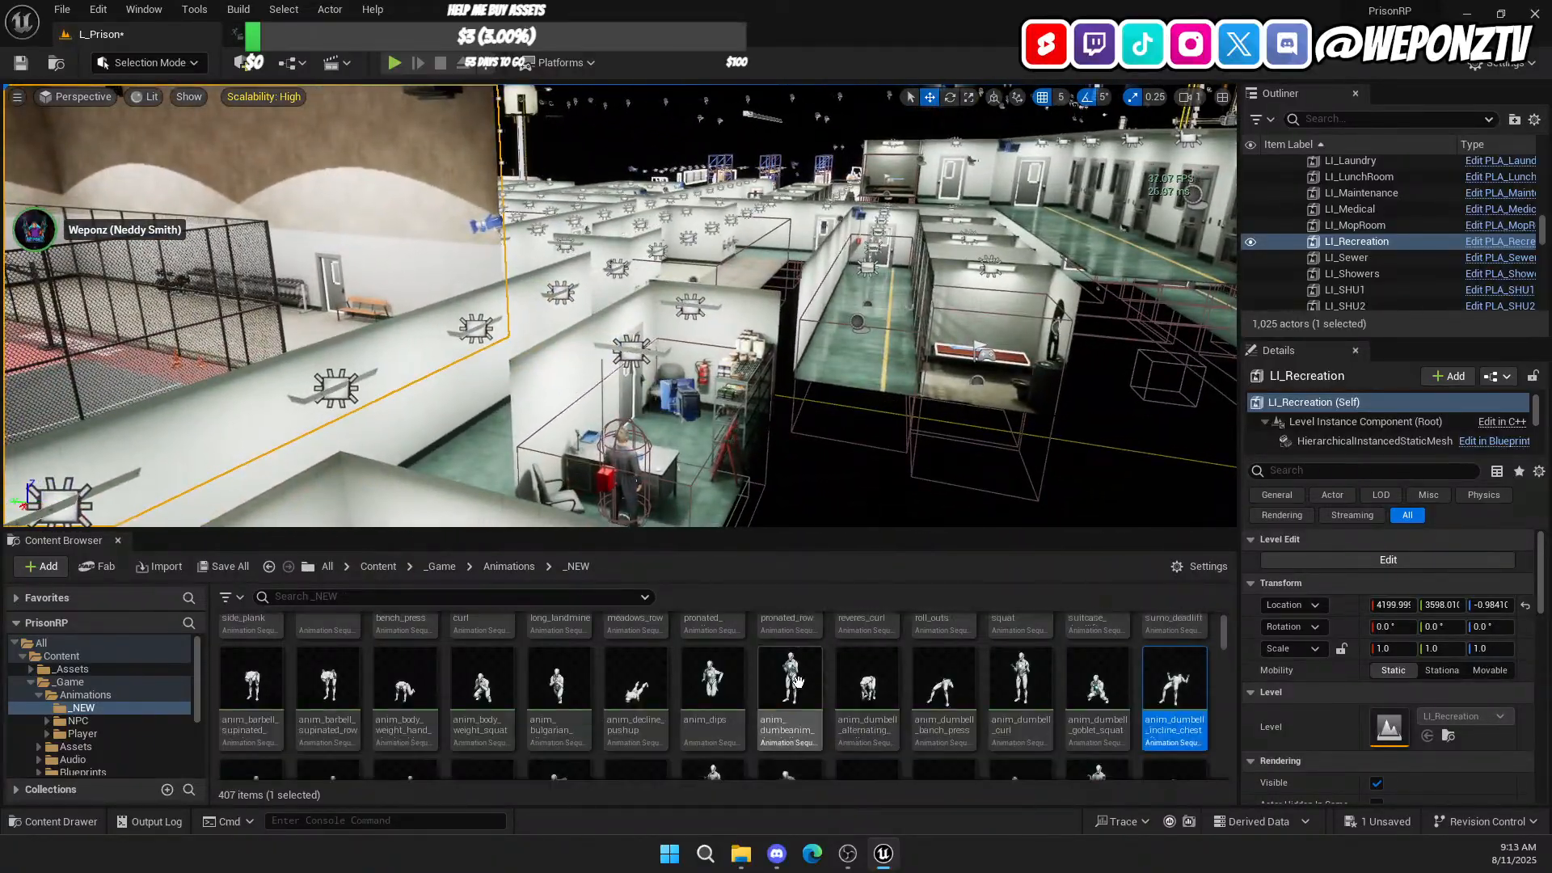
pyautogui.scroll(-5, 796, 681)
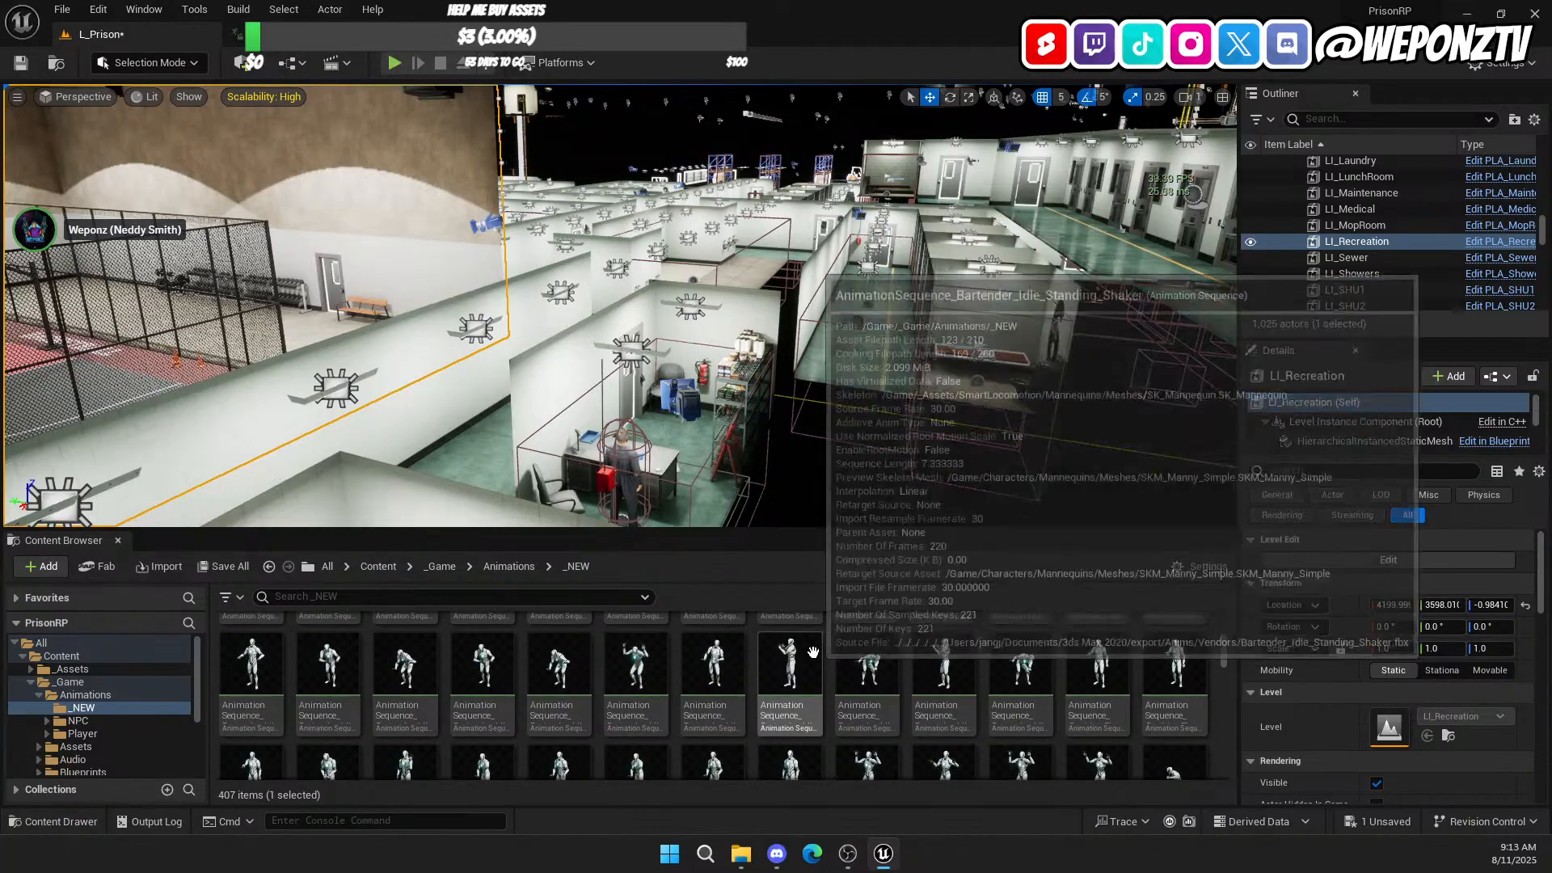
pyautogui.scroll(-1, 813, 651)
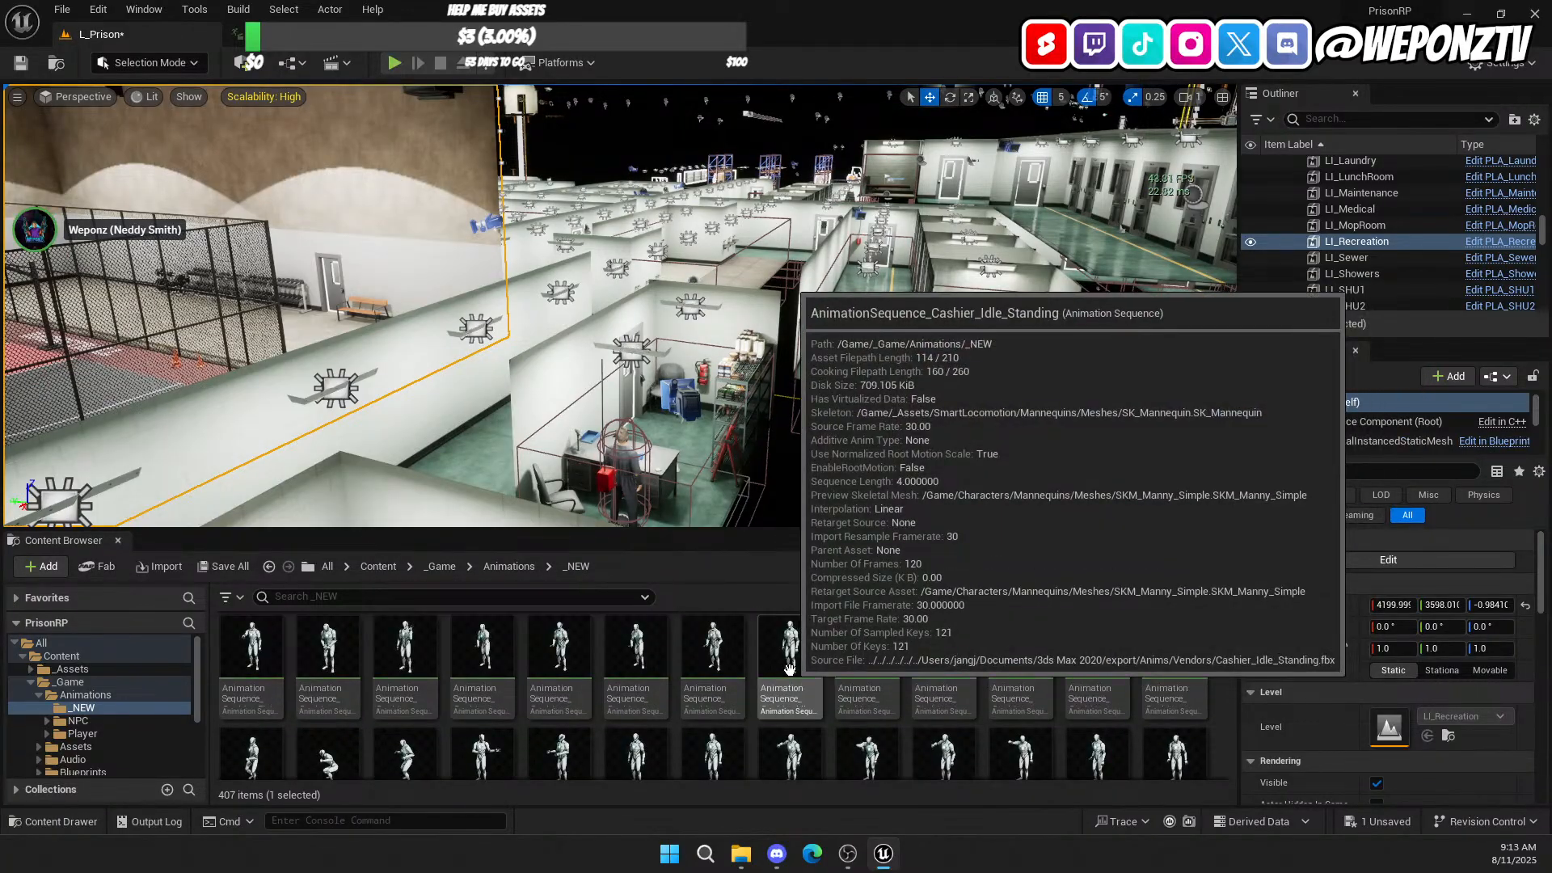
pyautogui.scroll(2, 789, 668)
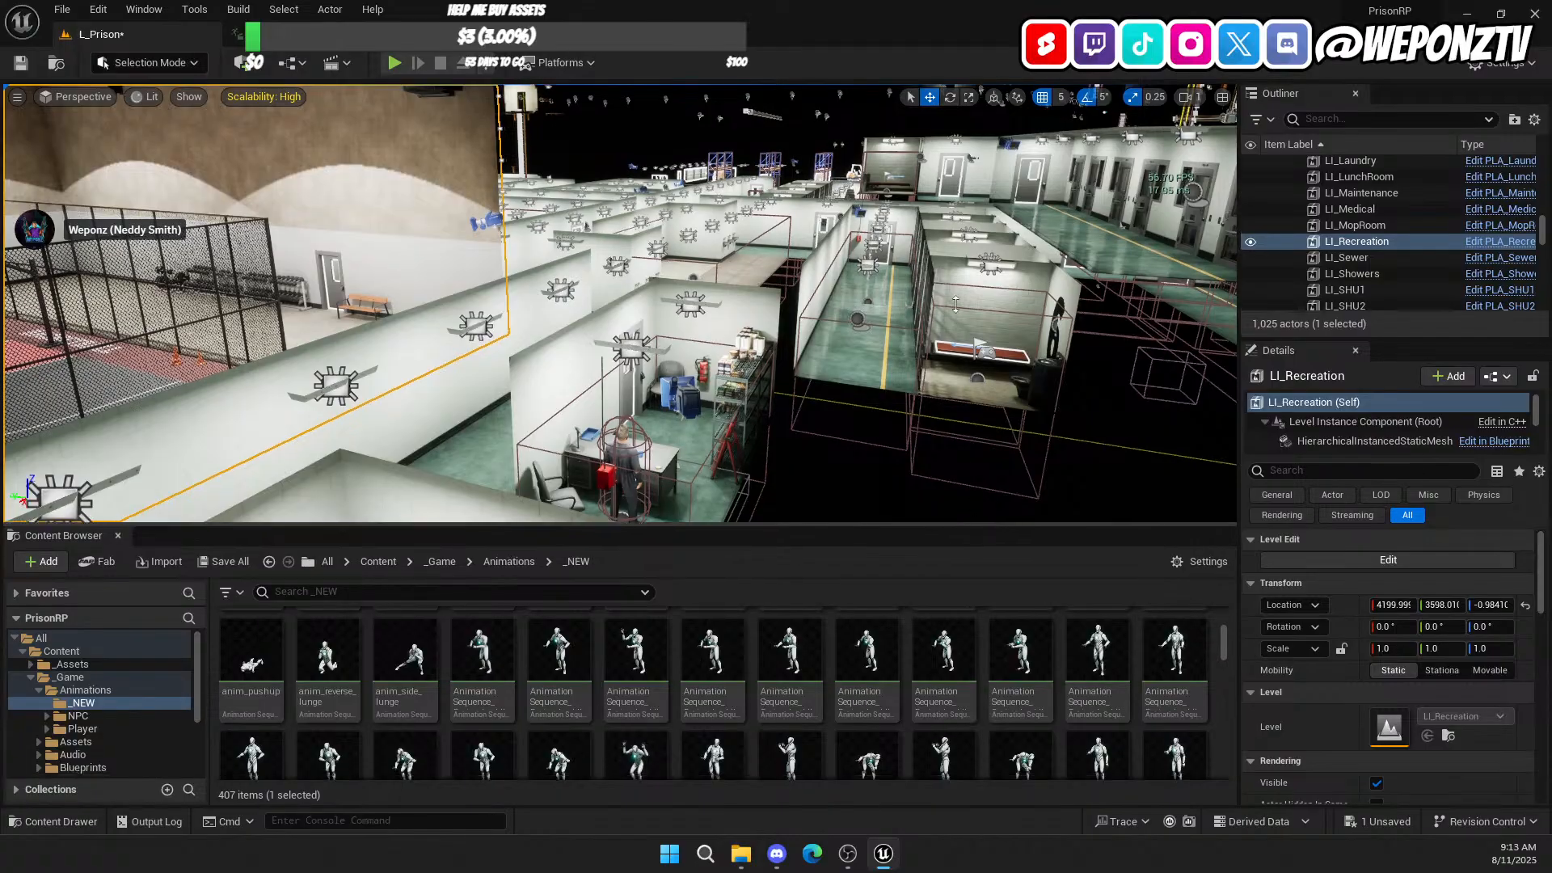
pyautogui.moveTo(808, 531); pyautogui.dragTo(808, 149)
pyautogui.scroll(5, 683, 353)
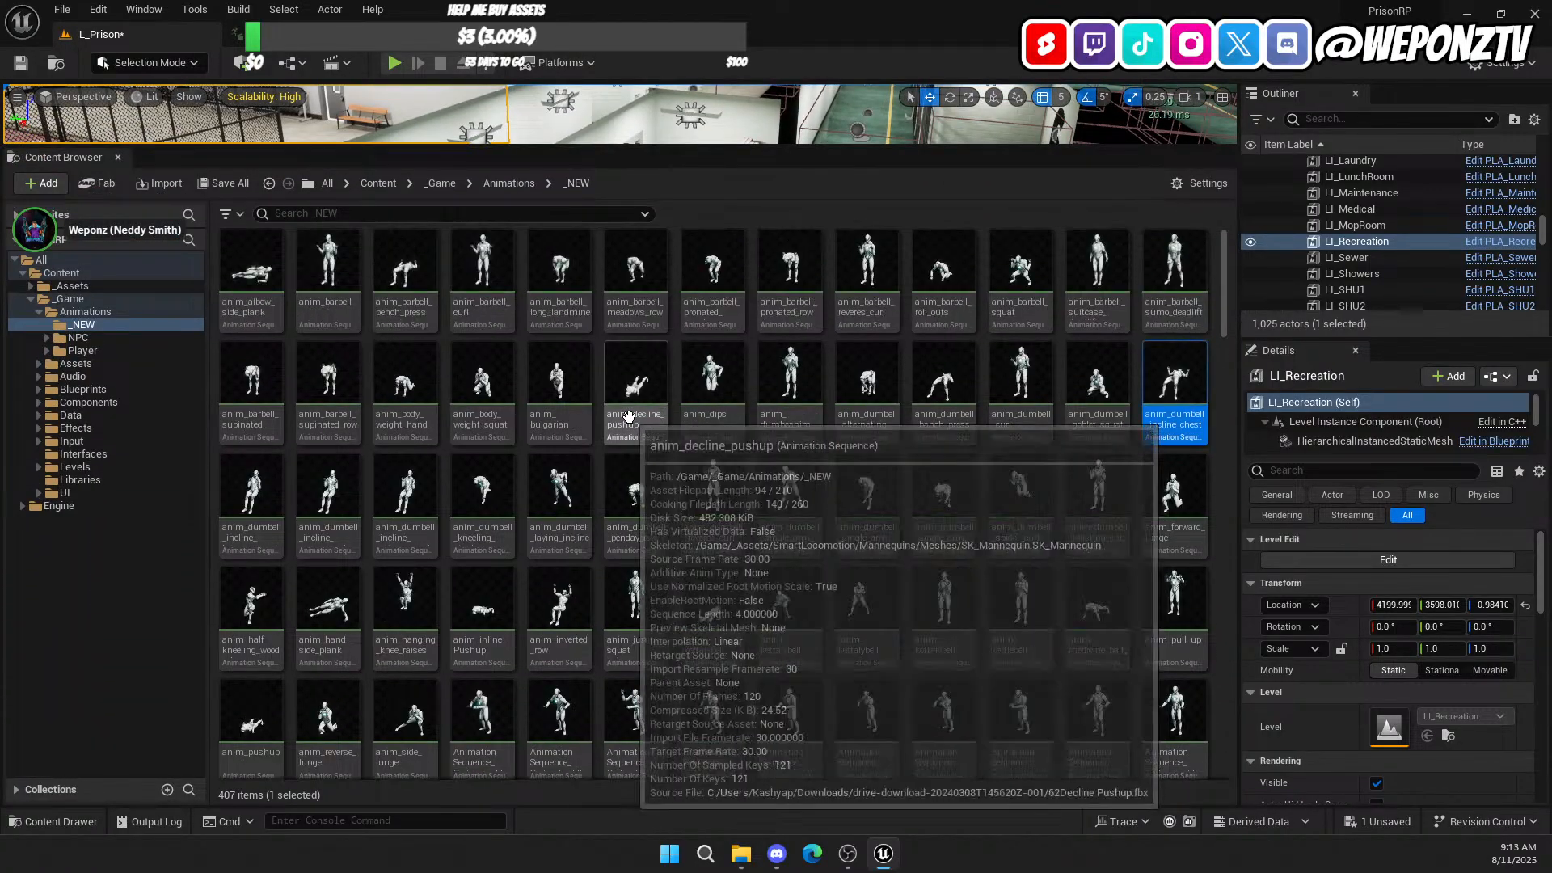
# Step: Browse the _NEW folder's customer animations, from the bar-leaning sequences through the chair and railing sitting ones to the standing drunk ones
pyautogui.scroll(-6, 713, 477)
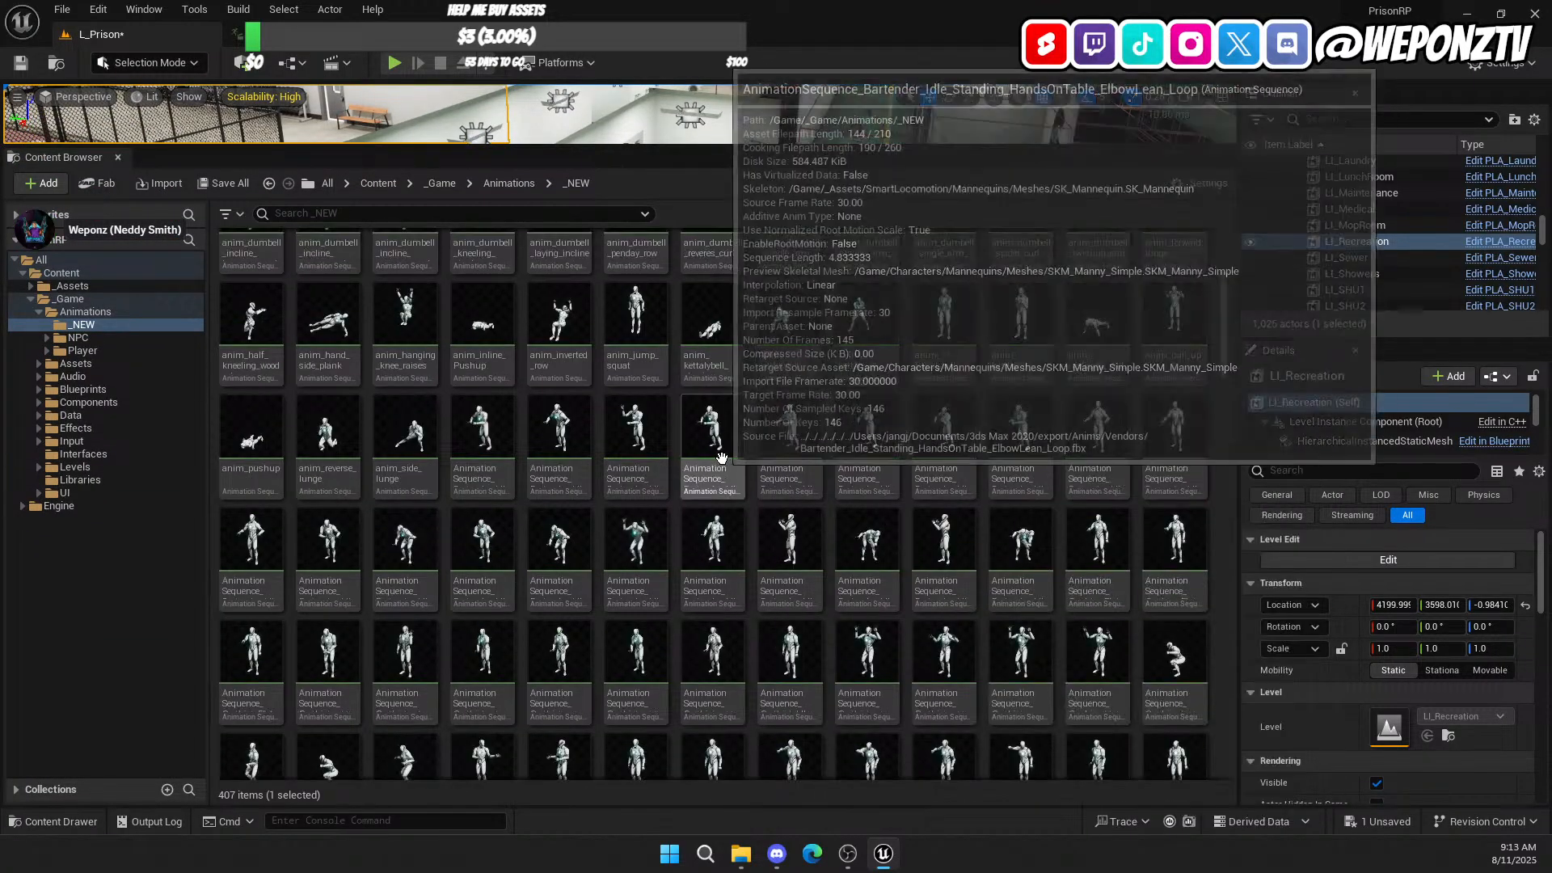
pyautogui.scroll(-3, 712, 476)
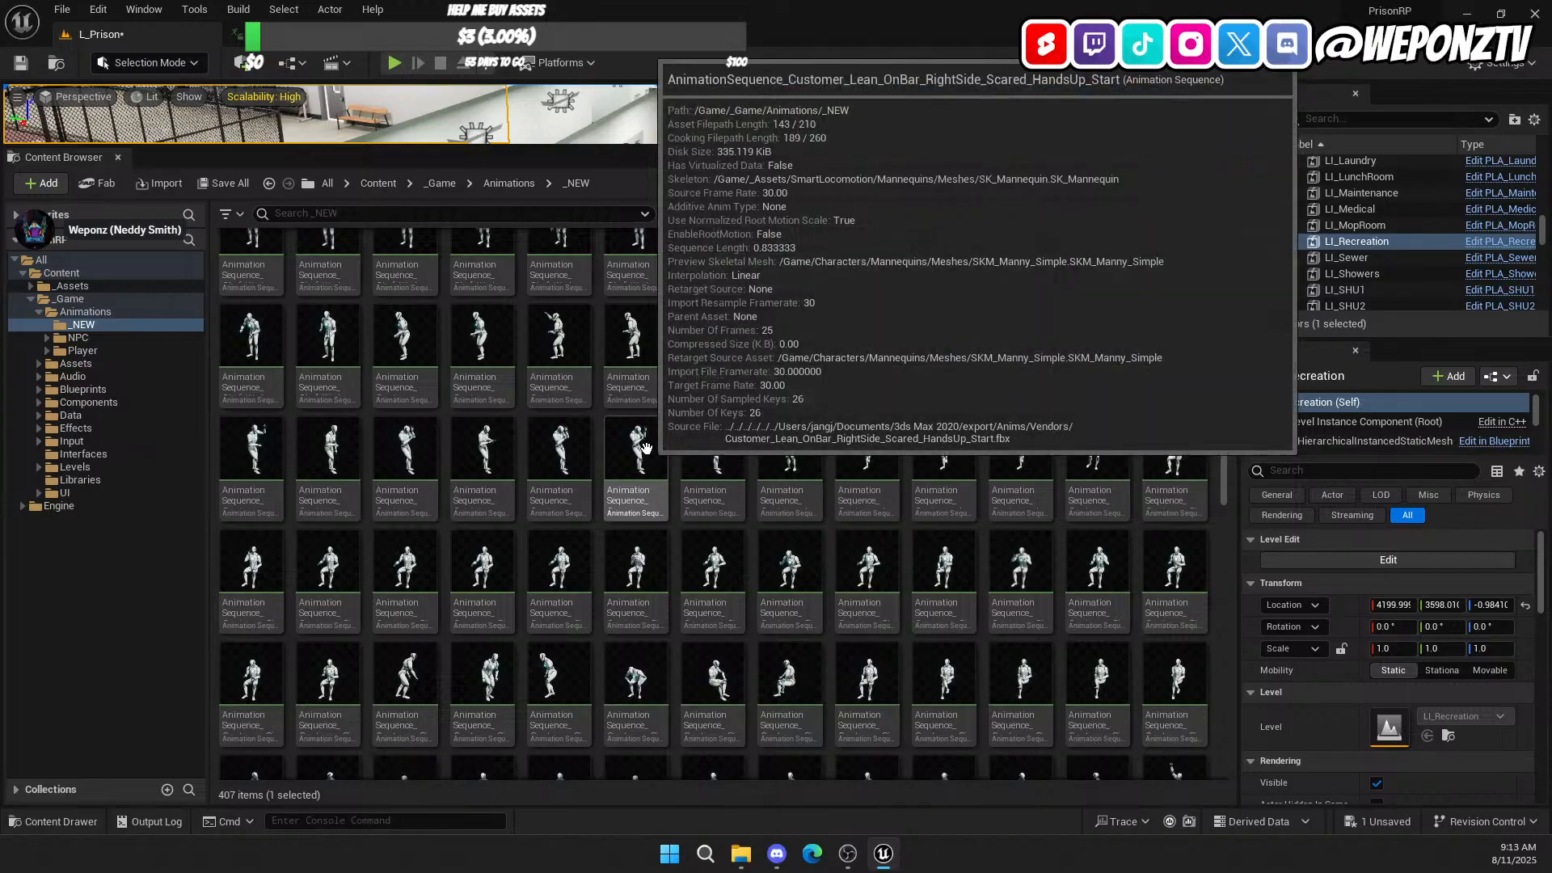
pyautogui.scroll(-1, 646, 447)
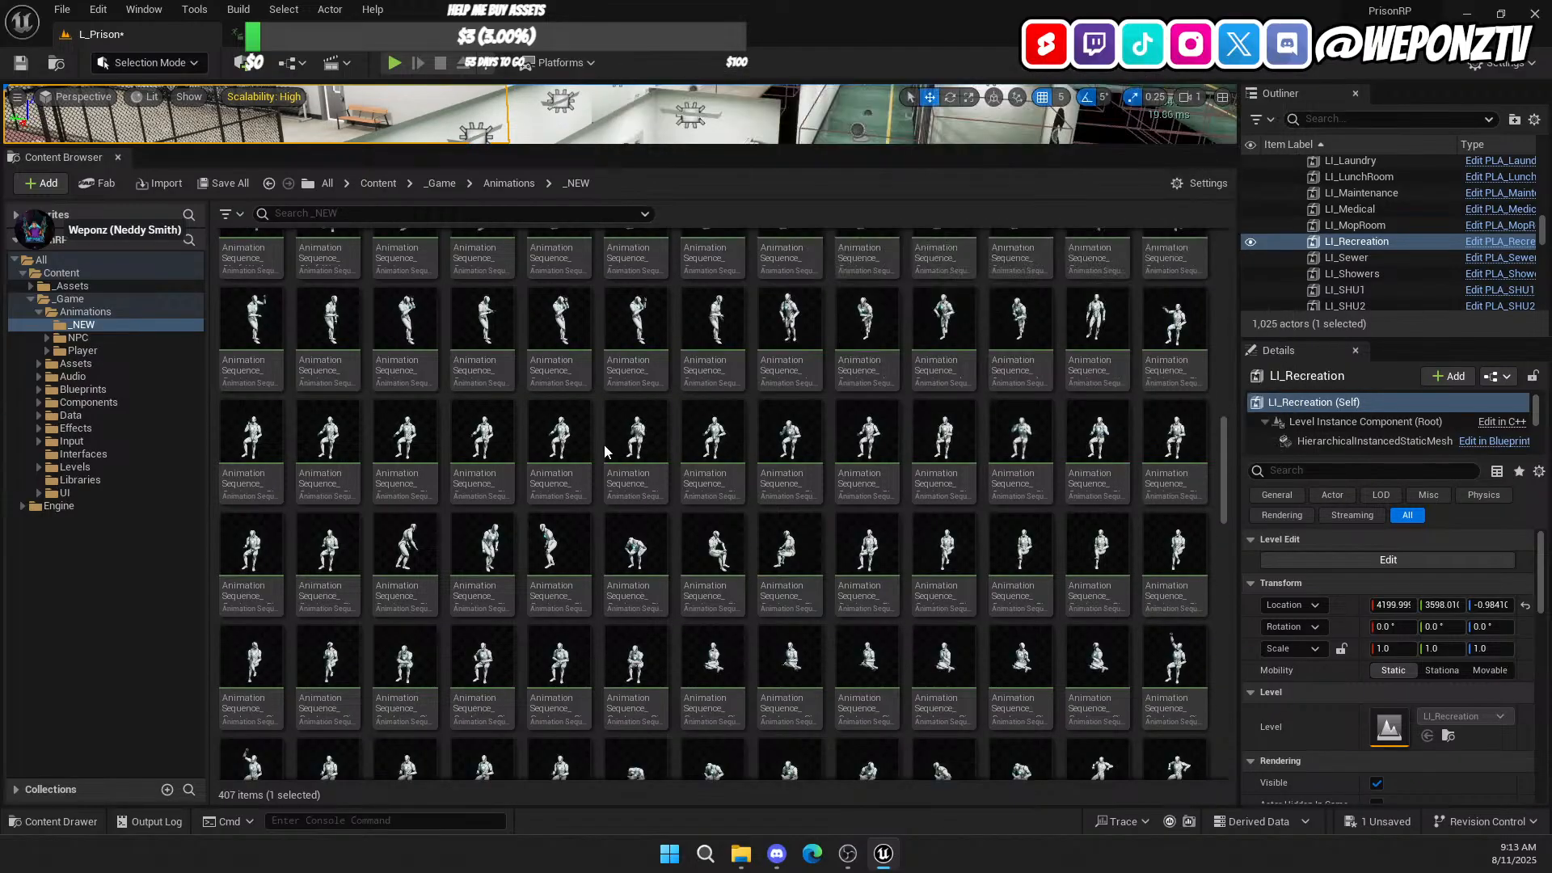
pyautogui.scroll(-2, 647, 550)
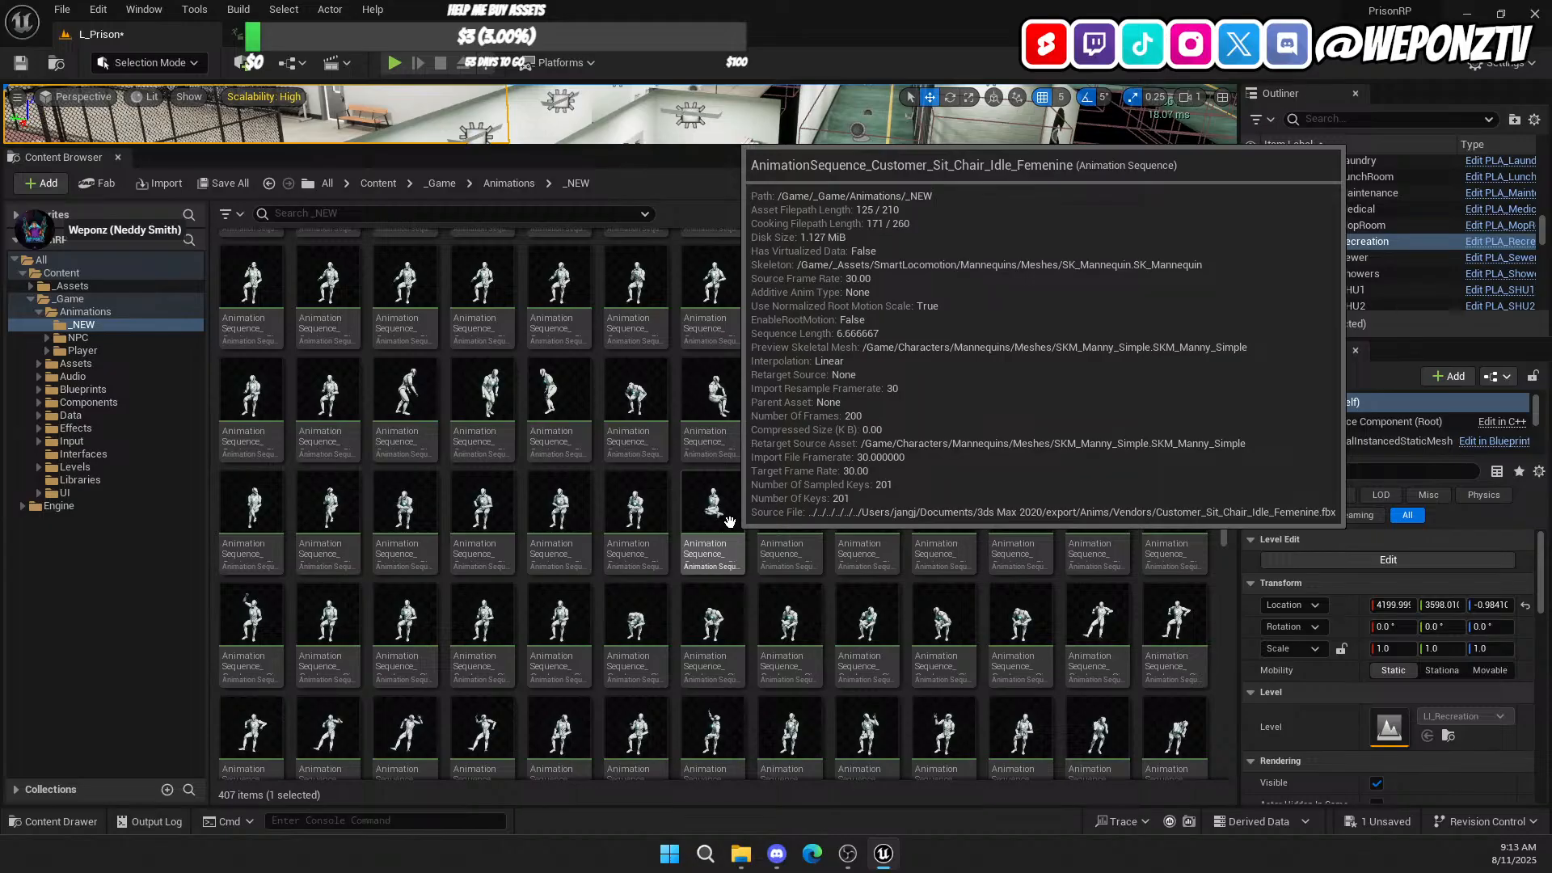
pyautogui.scroll(-3, 736, 513)
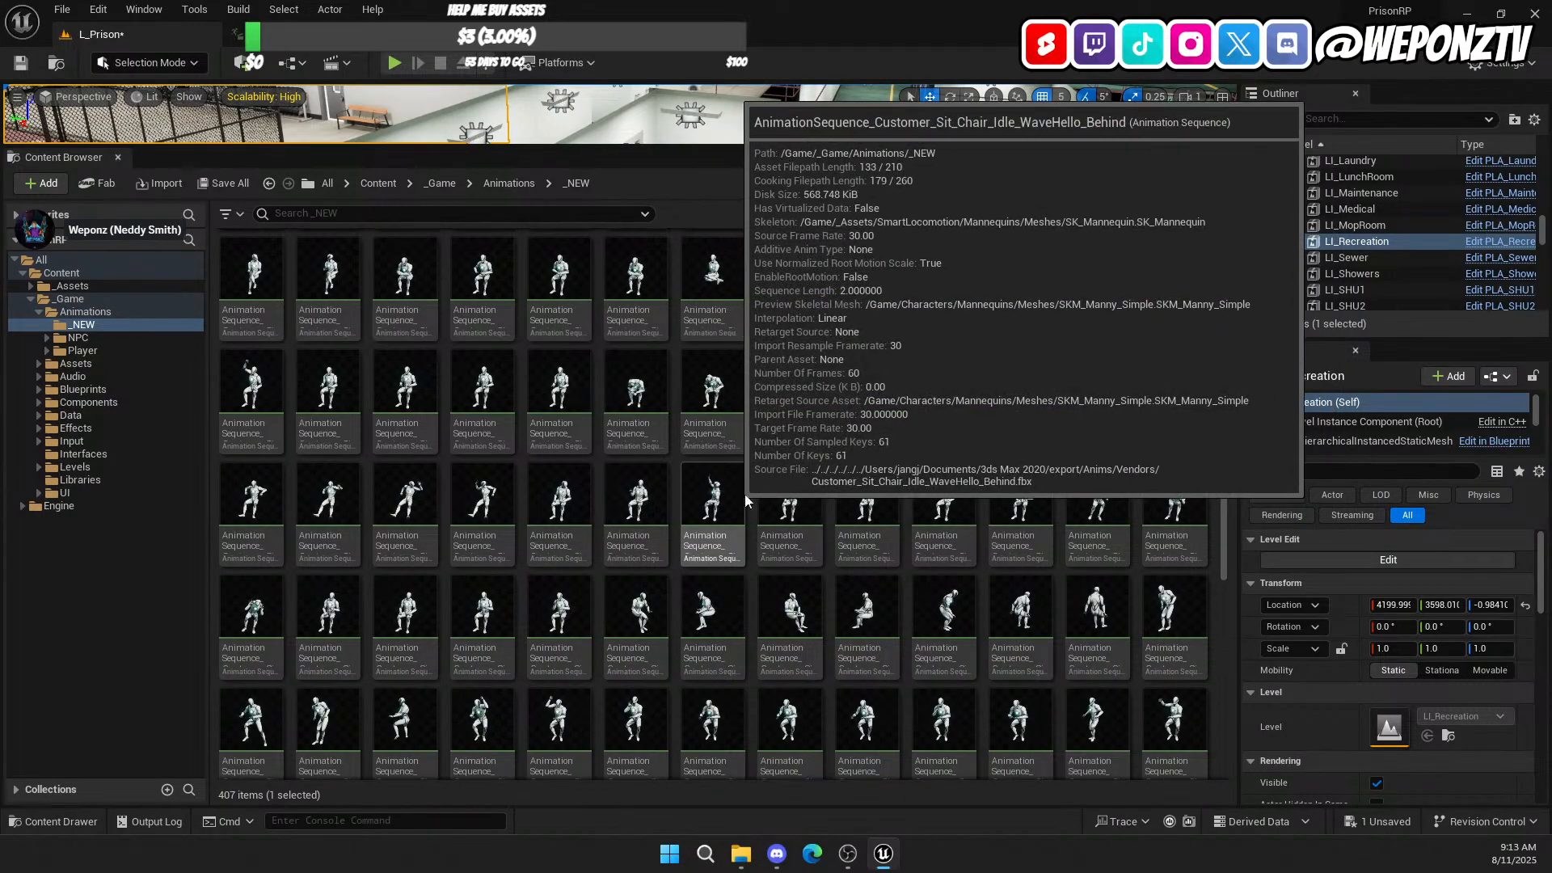
pyautogui.scroll(-1, 751, 566)
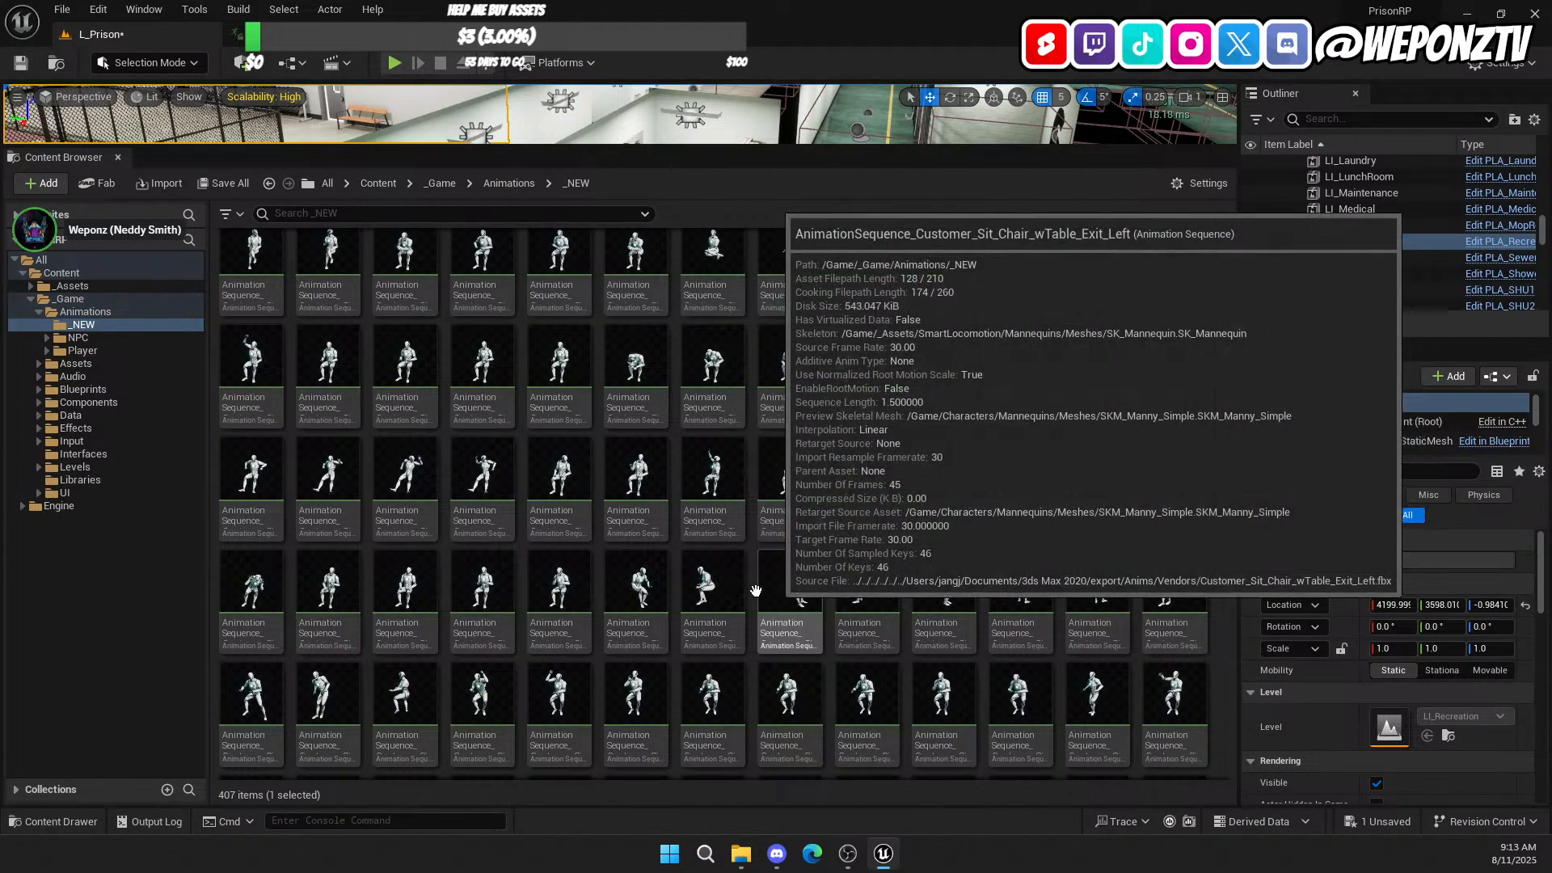
pyautogui.scroll(-3, 622, 526)
pyautogui.scroll(-1, 618, 495)
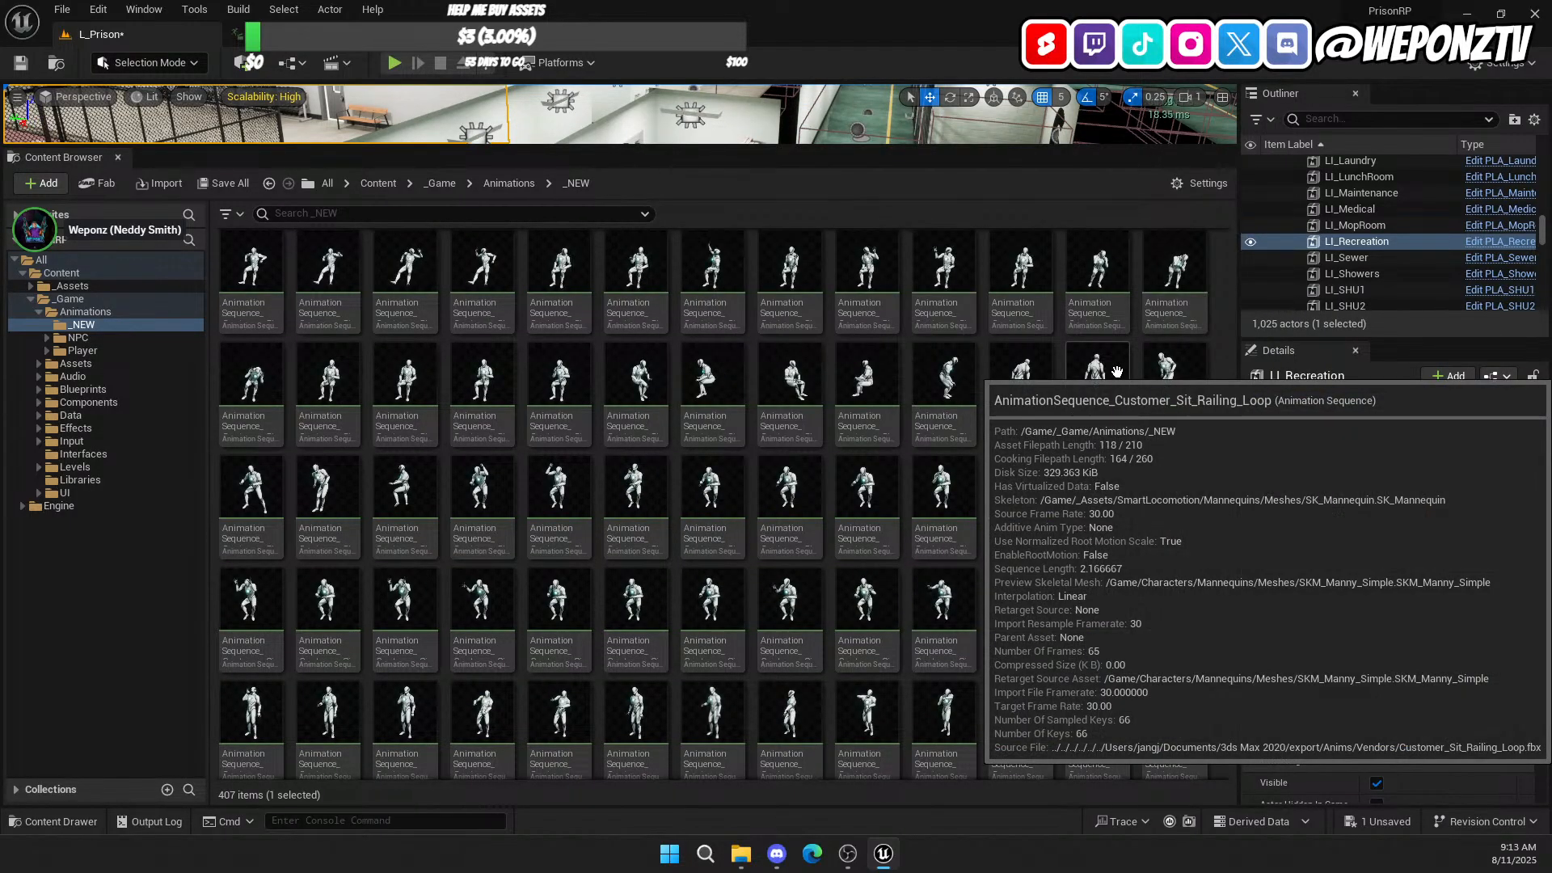
pyautogui.scroll(-3, 618, 536)
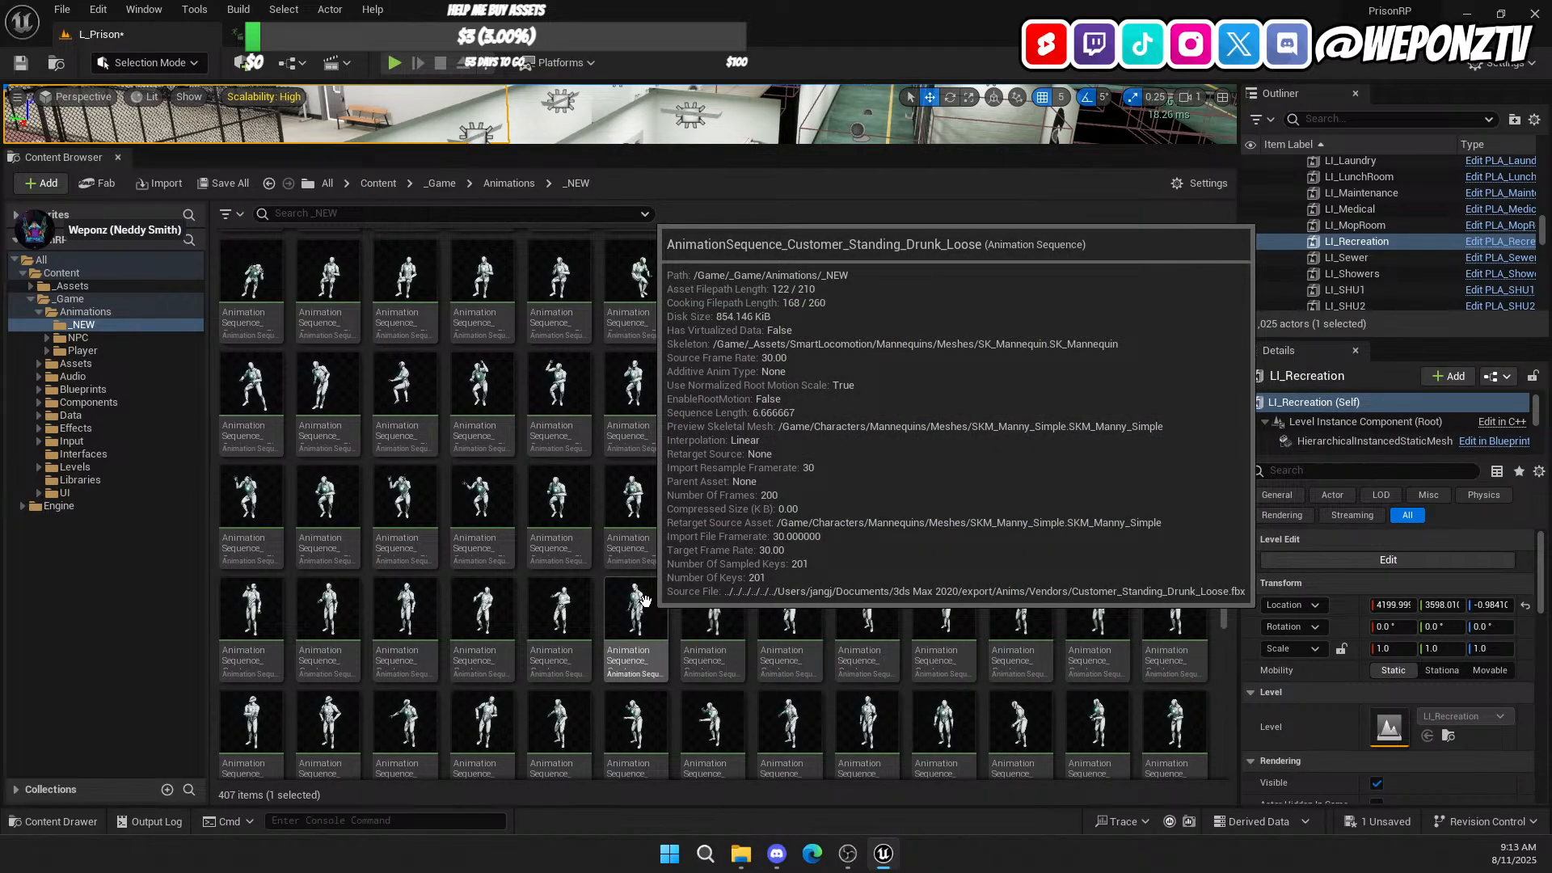
# Step: Preview the AS_M_OpenCabinet_Low animation from the _NEW folder, returning to the folder
pyautogui.scroll(-5, 638, 566)
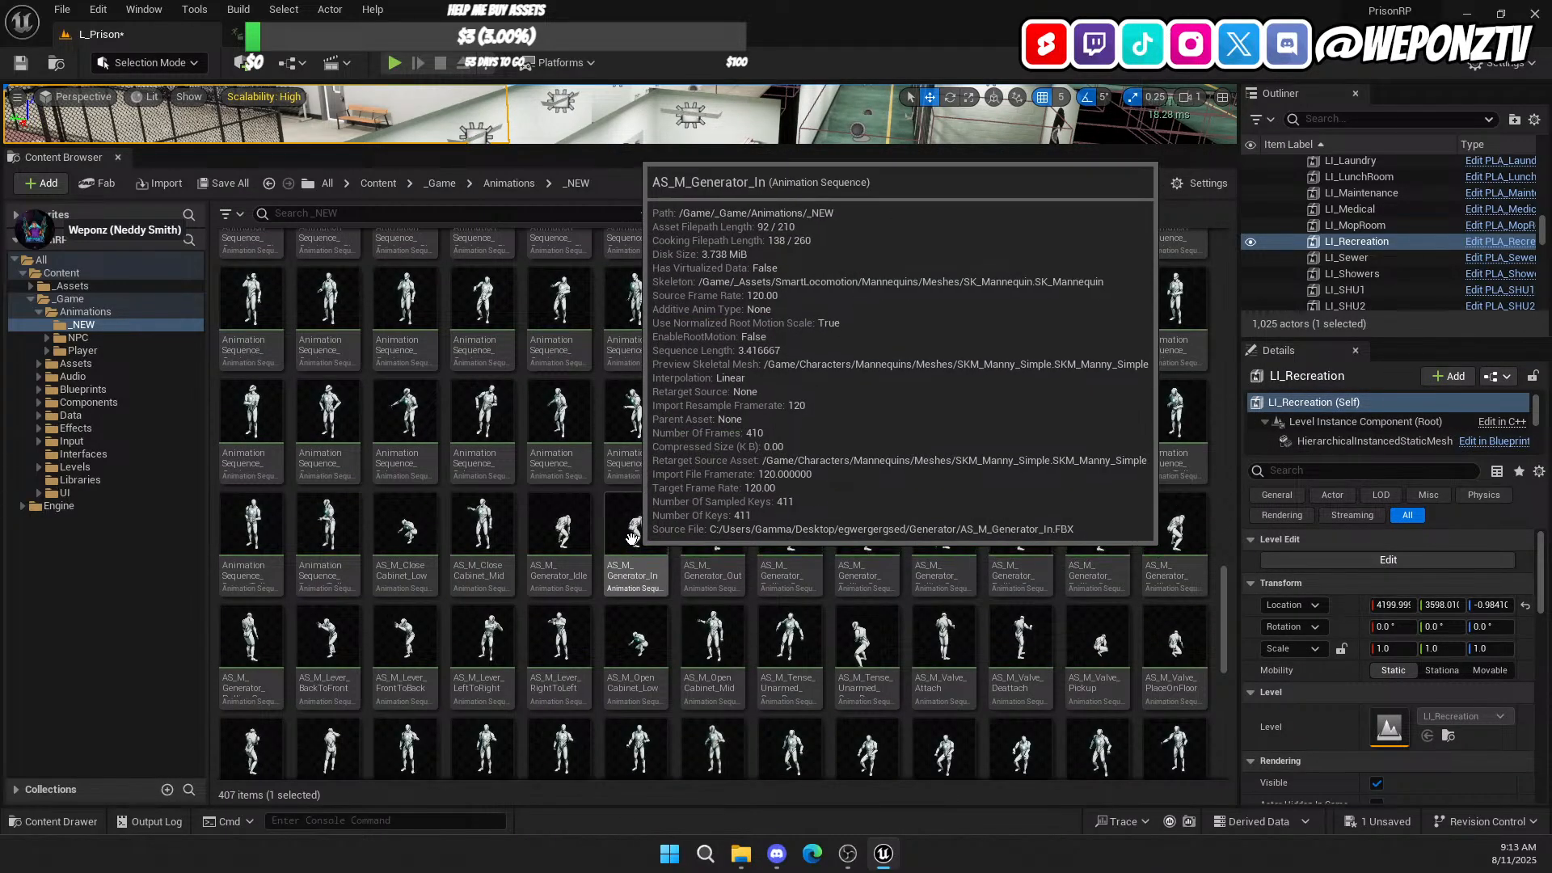
pyautogui.scroll(-5, 634, 525)
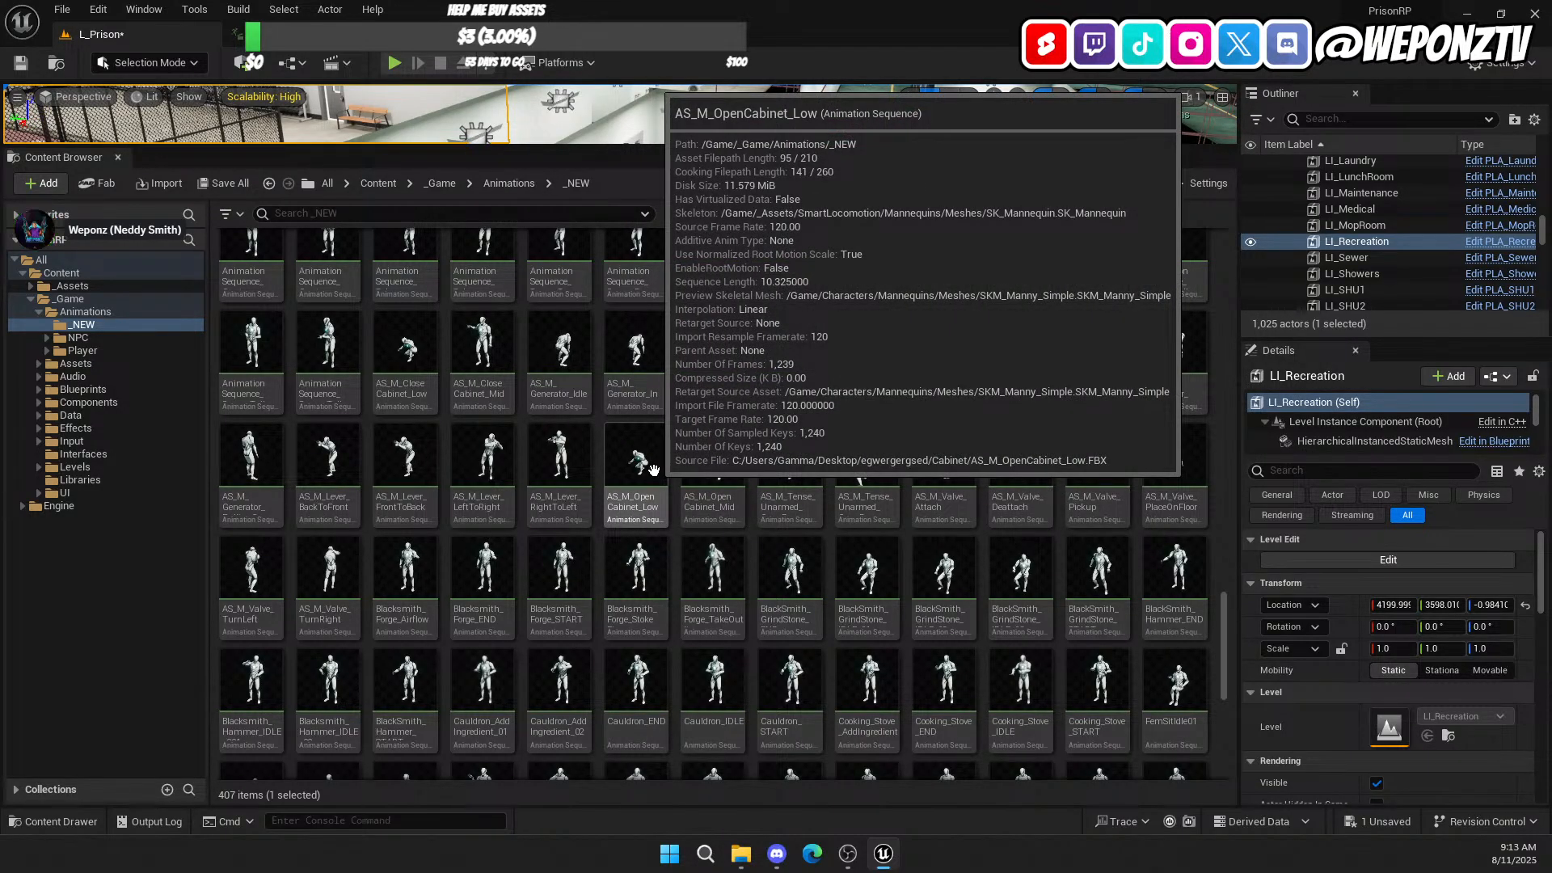
pyautogui.doubleClick(651, 450)
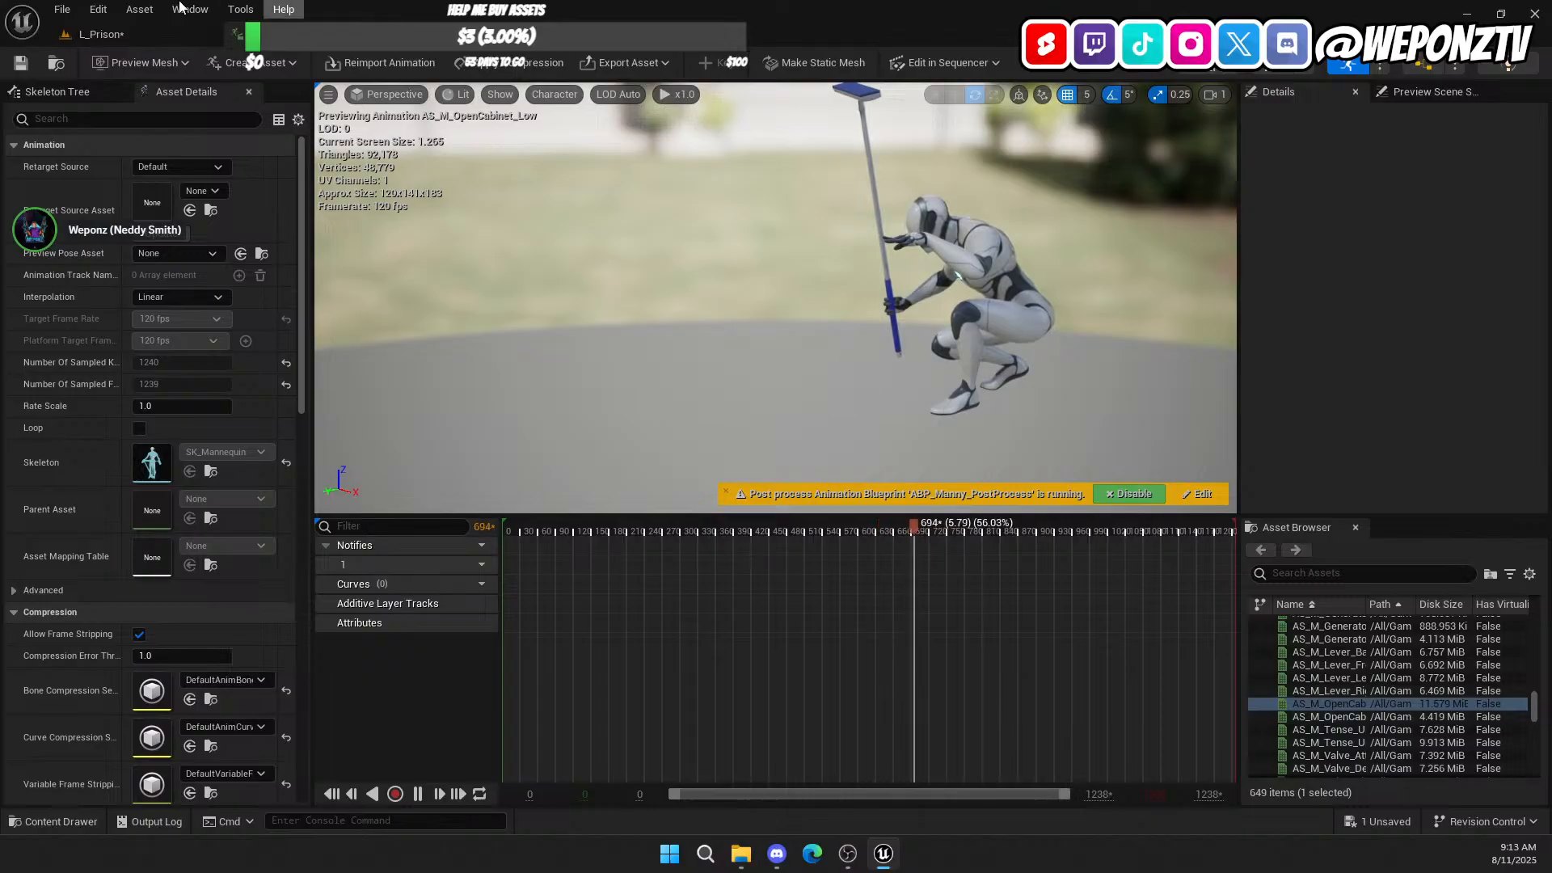
pyautogui.click(147, 34)
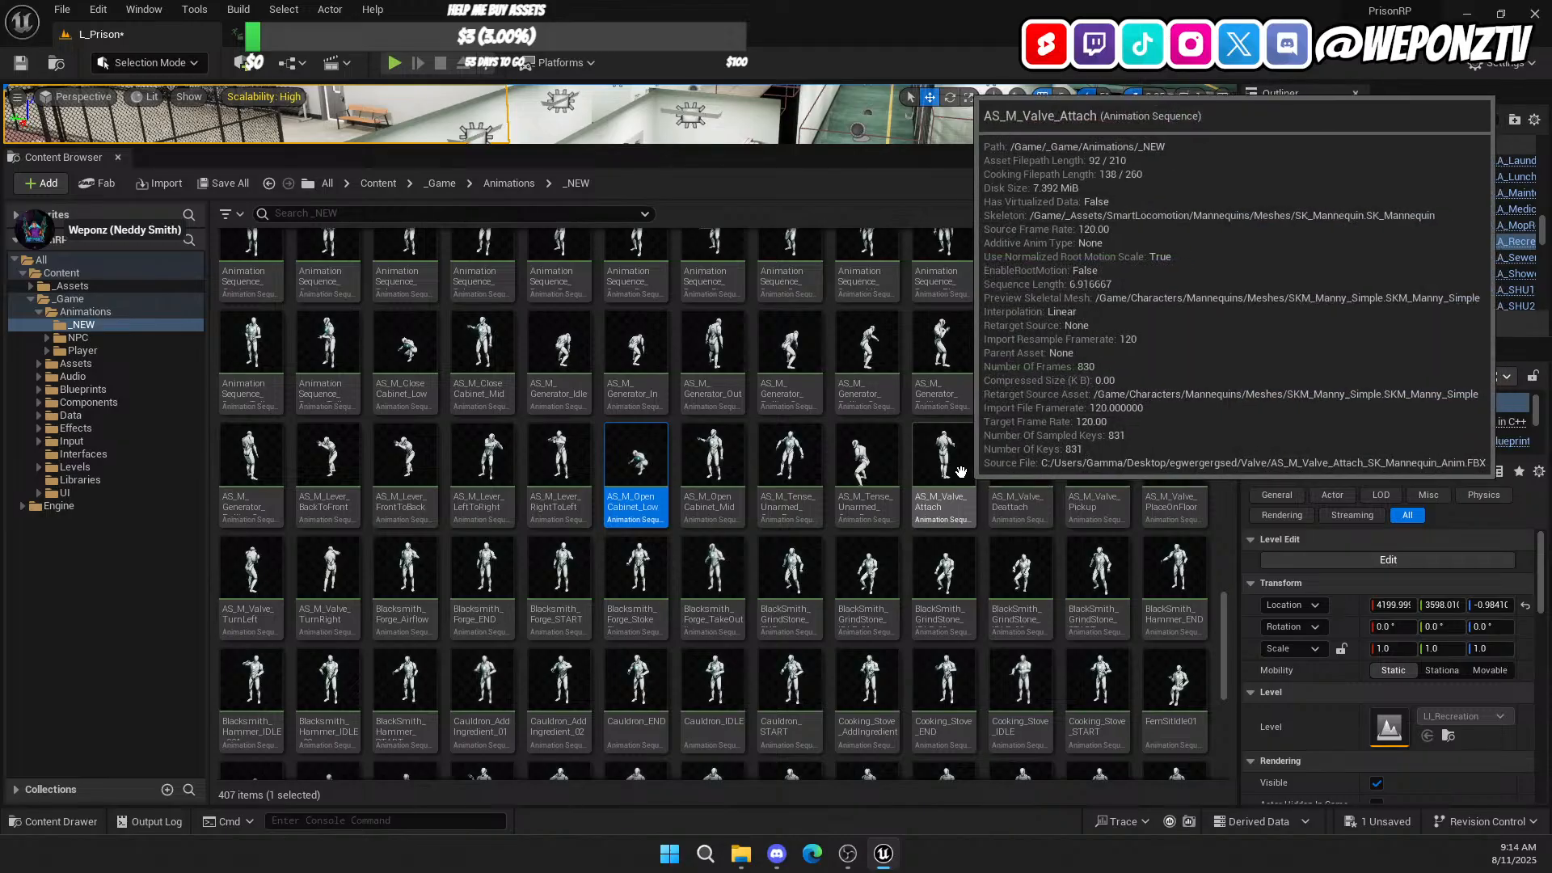
# Step: Preview the AS_M_Tense_Unarmed_OpenDoor_QuickTimeShoulder animation, returning to the _NEW folder
pyautogui.doubleClick(866, 457)
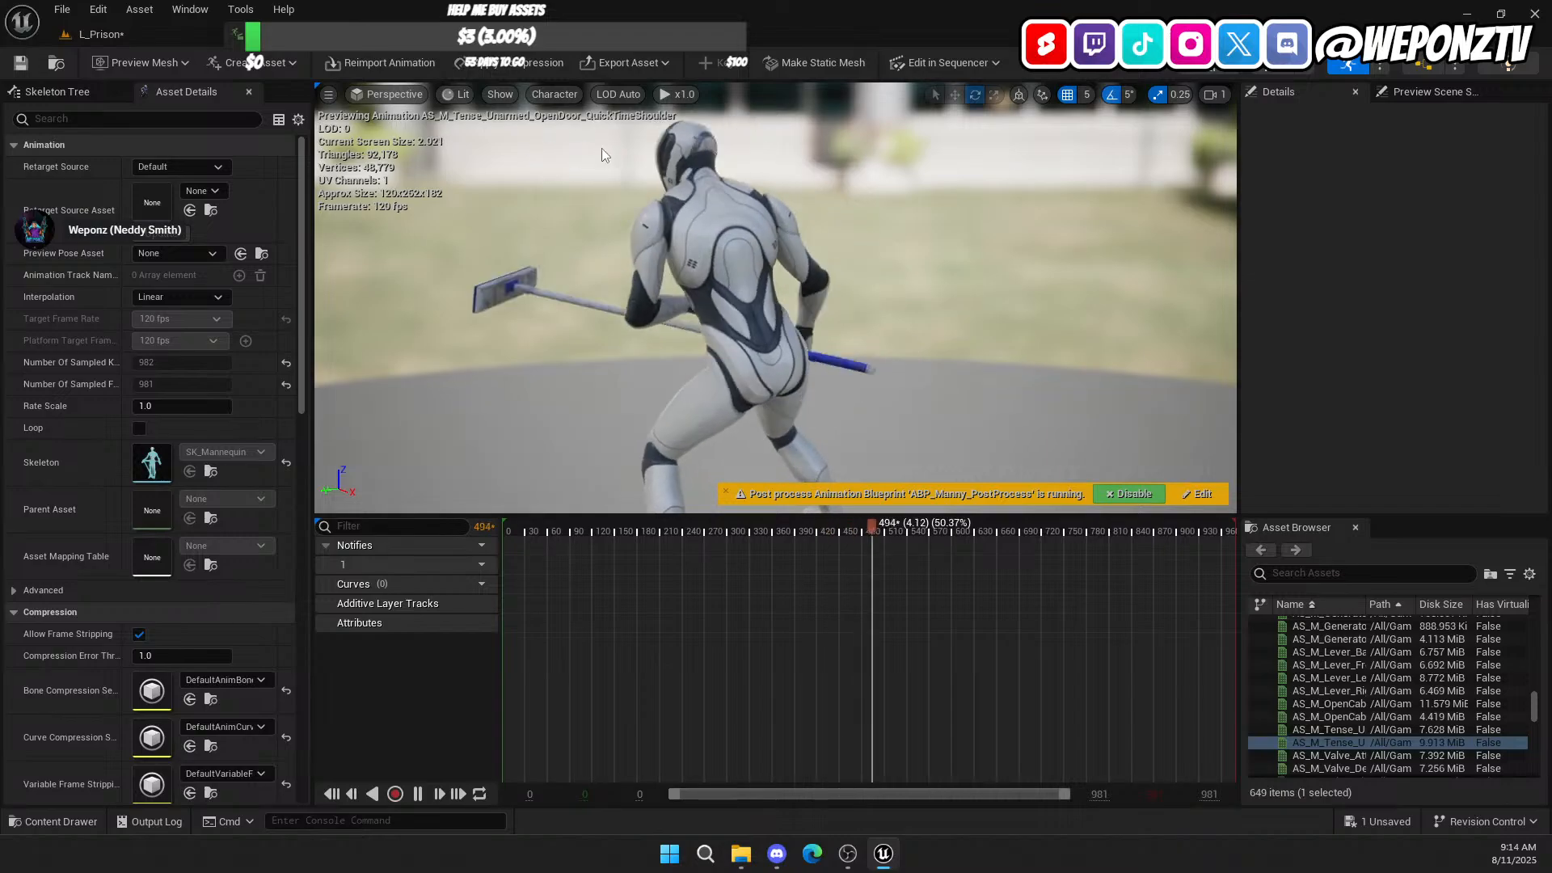
pyautogui.click(153, 31)
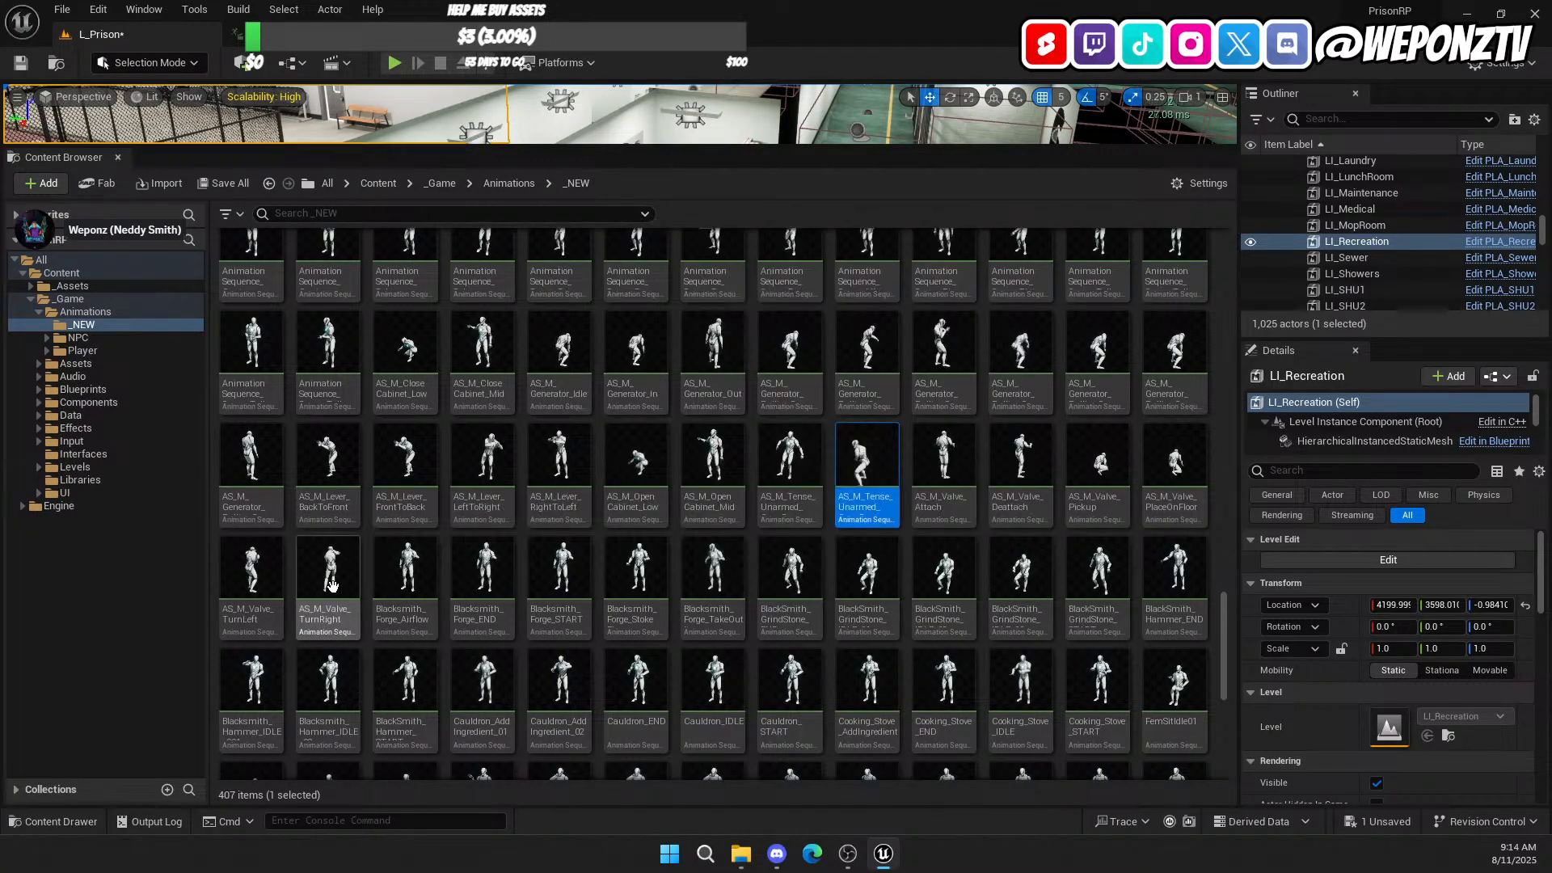
# Step: Locate the AnimationSequence_Server_Broom_Sweep_Loop animation among the _NEW folder's server sequences and preview it, returning to the folder
pyautogui.scroll(-1, 774, 576)
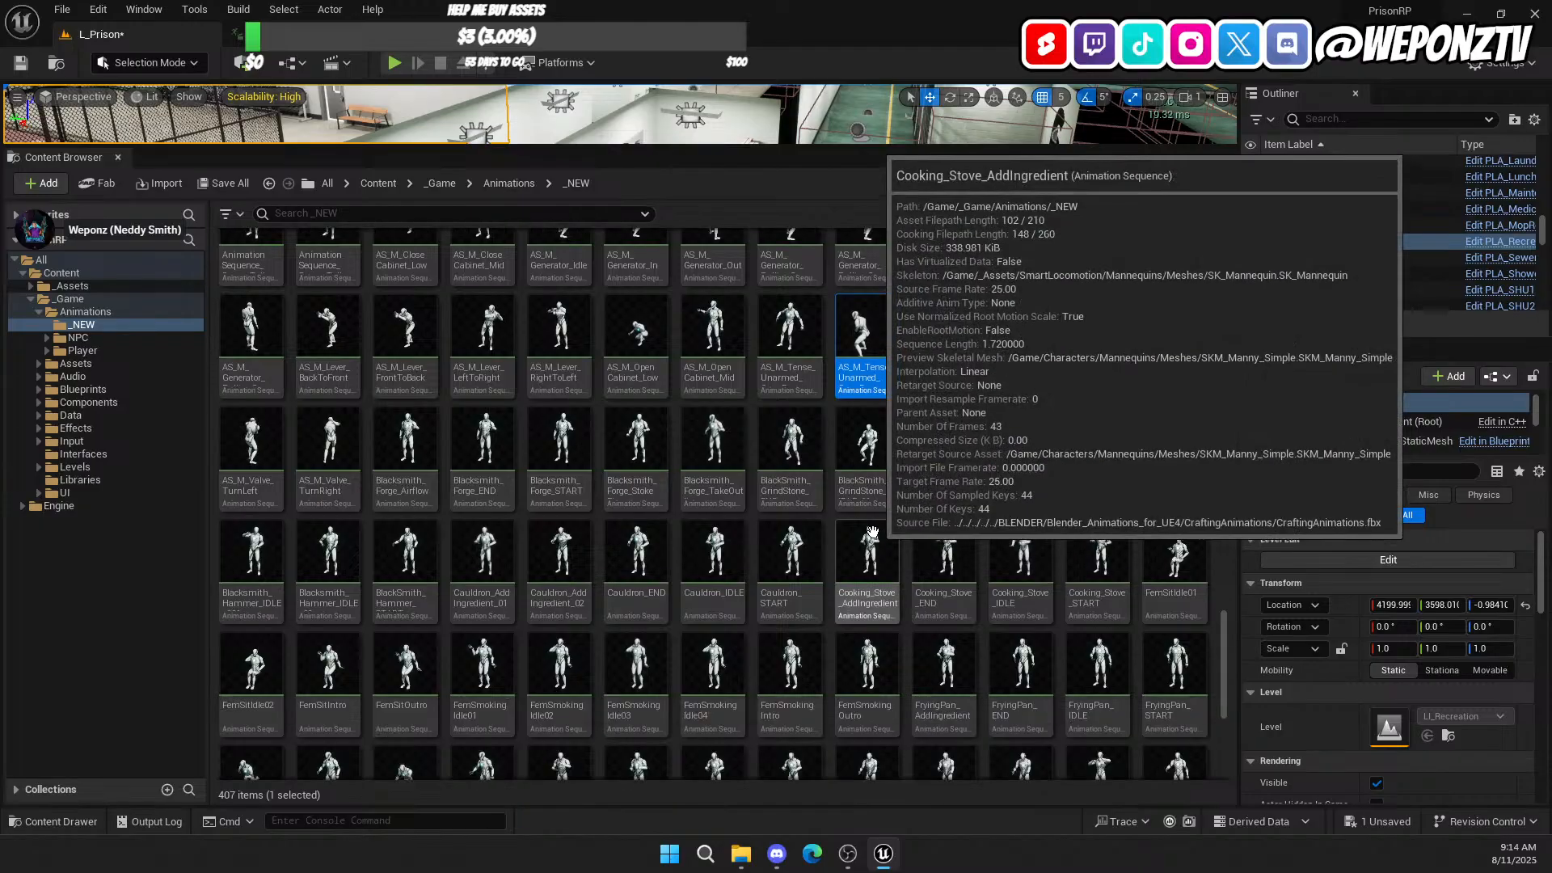
pyautogui.scroll(2, 654, 567)
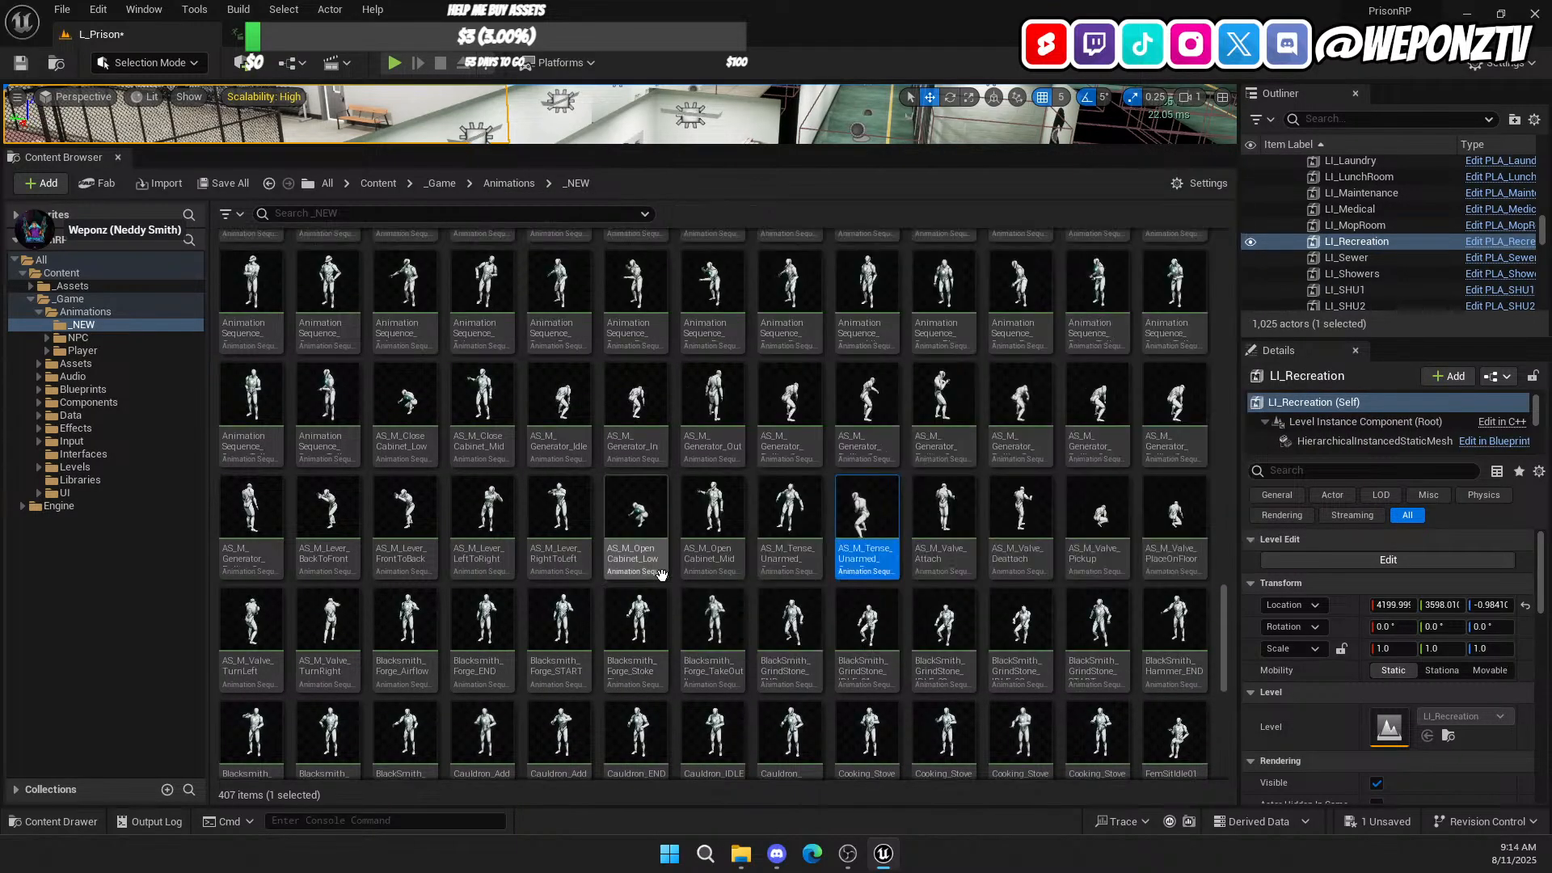
pyautogui.scroll(2, 877, 447)
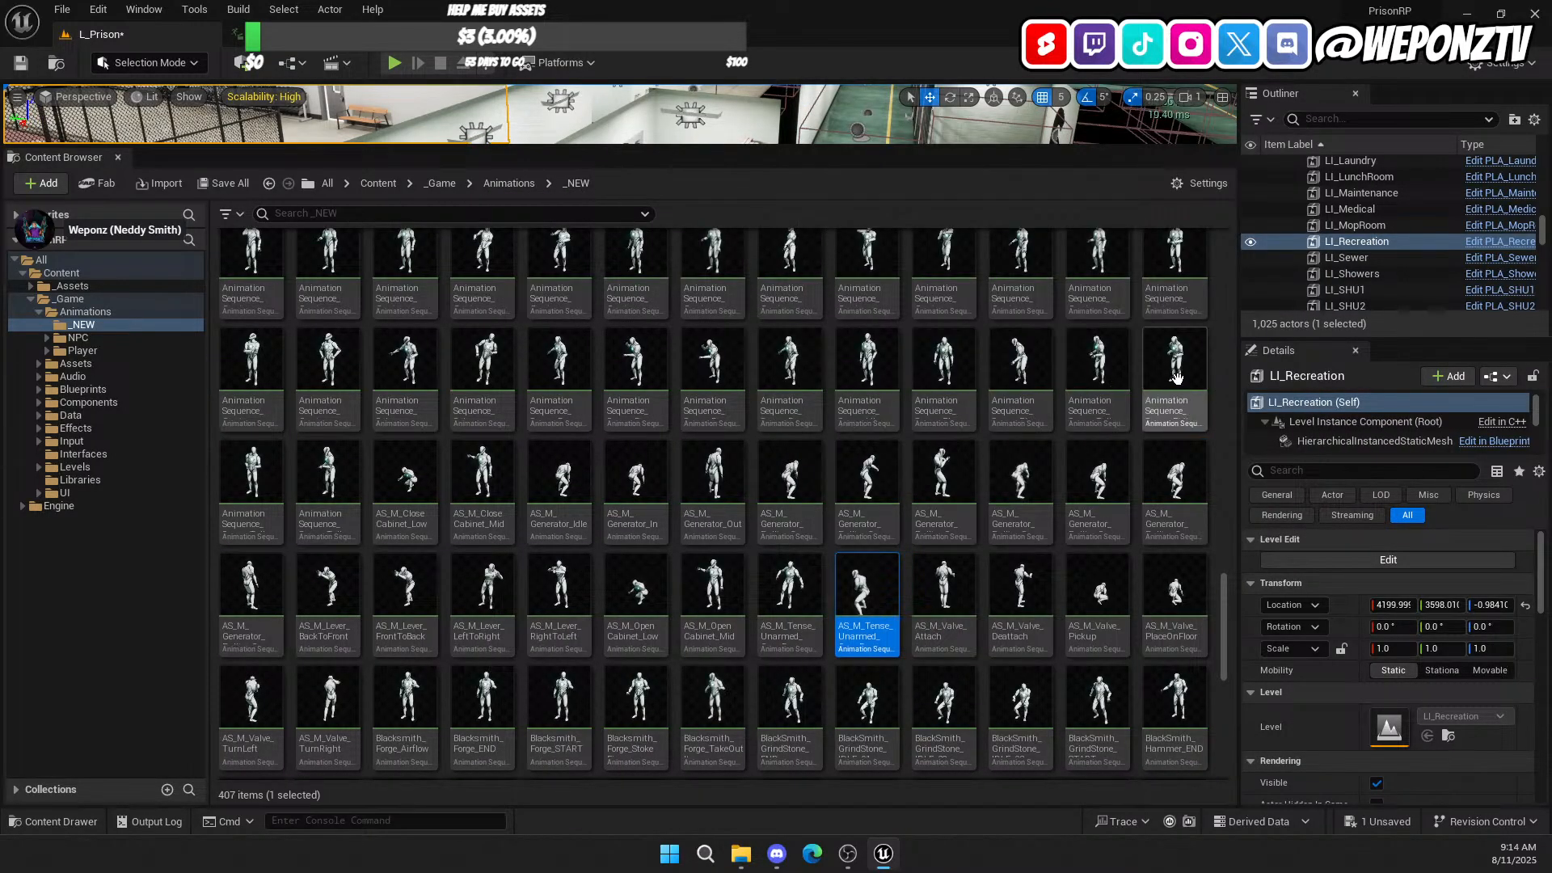
pyautogui.moveTo(1159, 392)
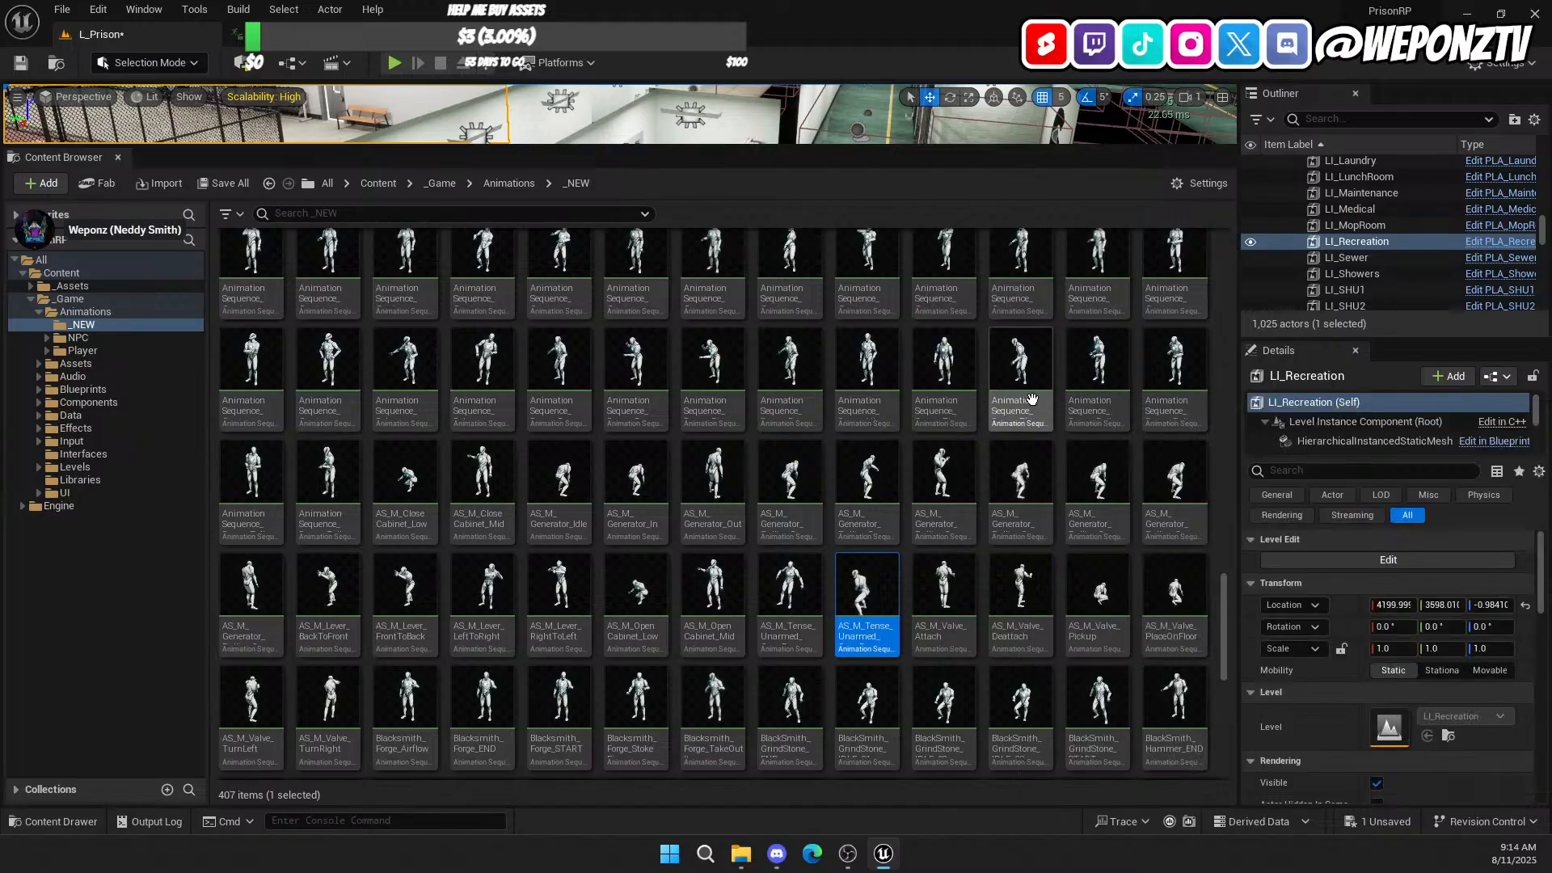
pyautogui.moveTo(1026, 400)
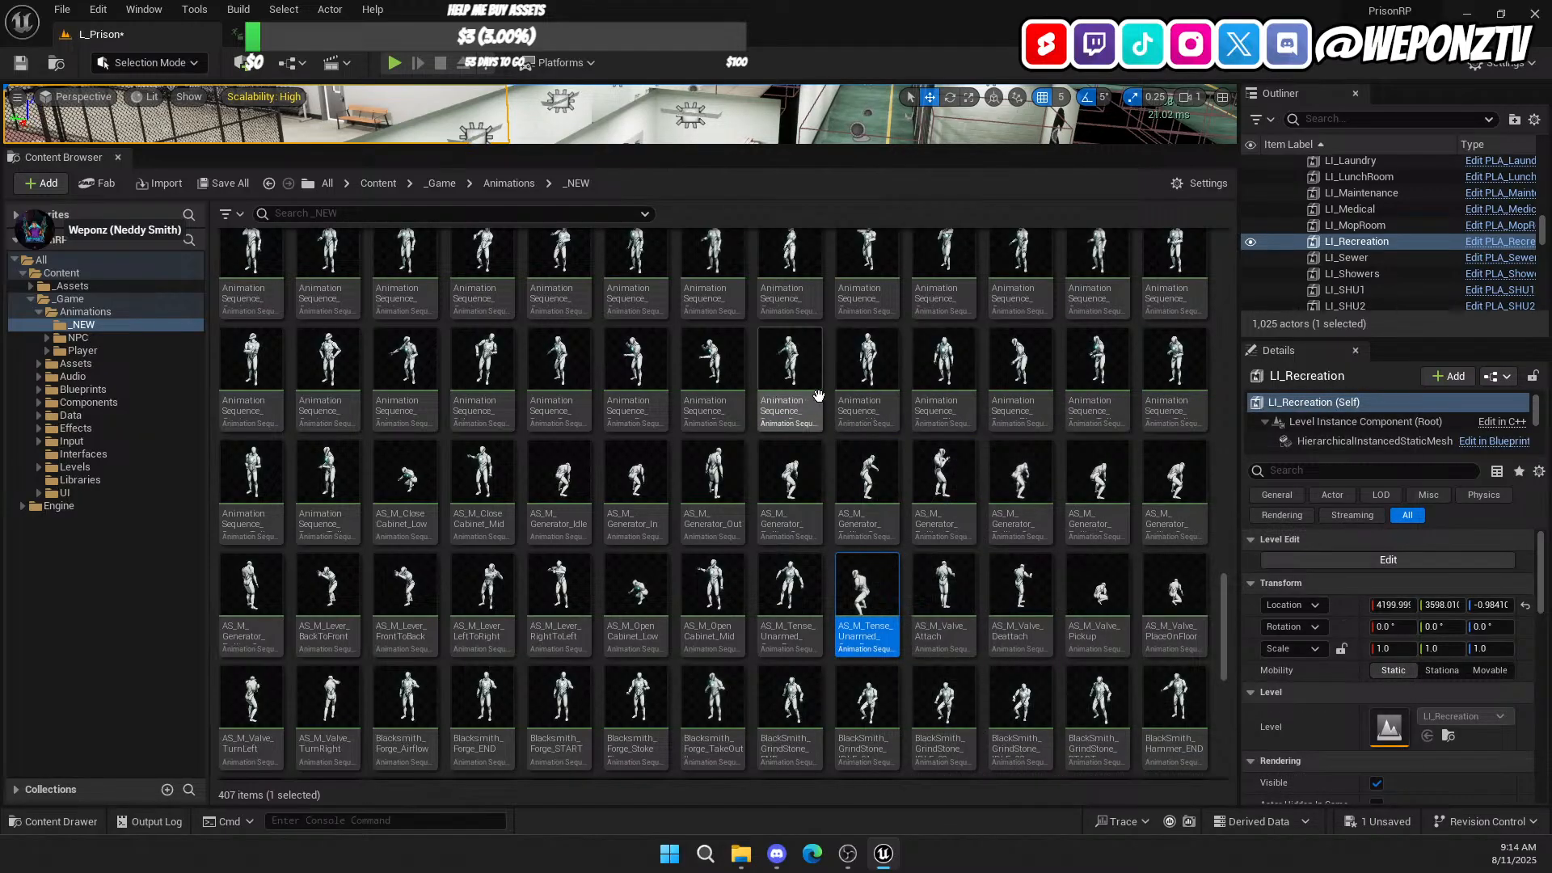
pyautogui.moveTo(711, 391)
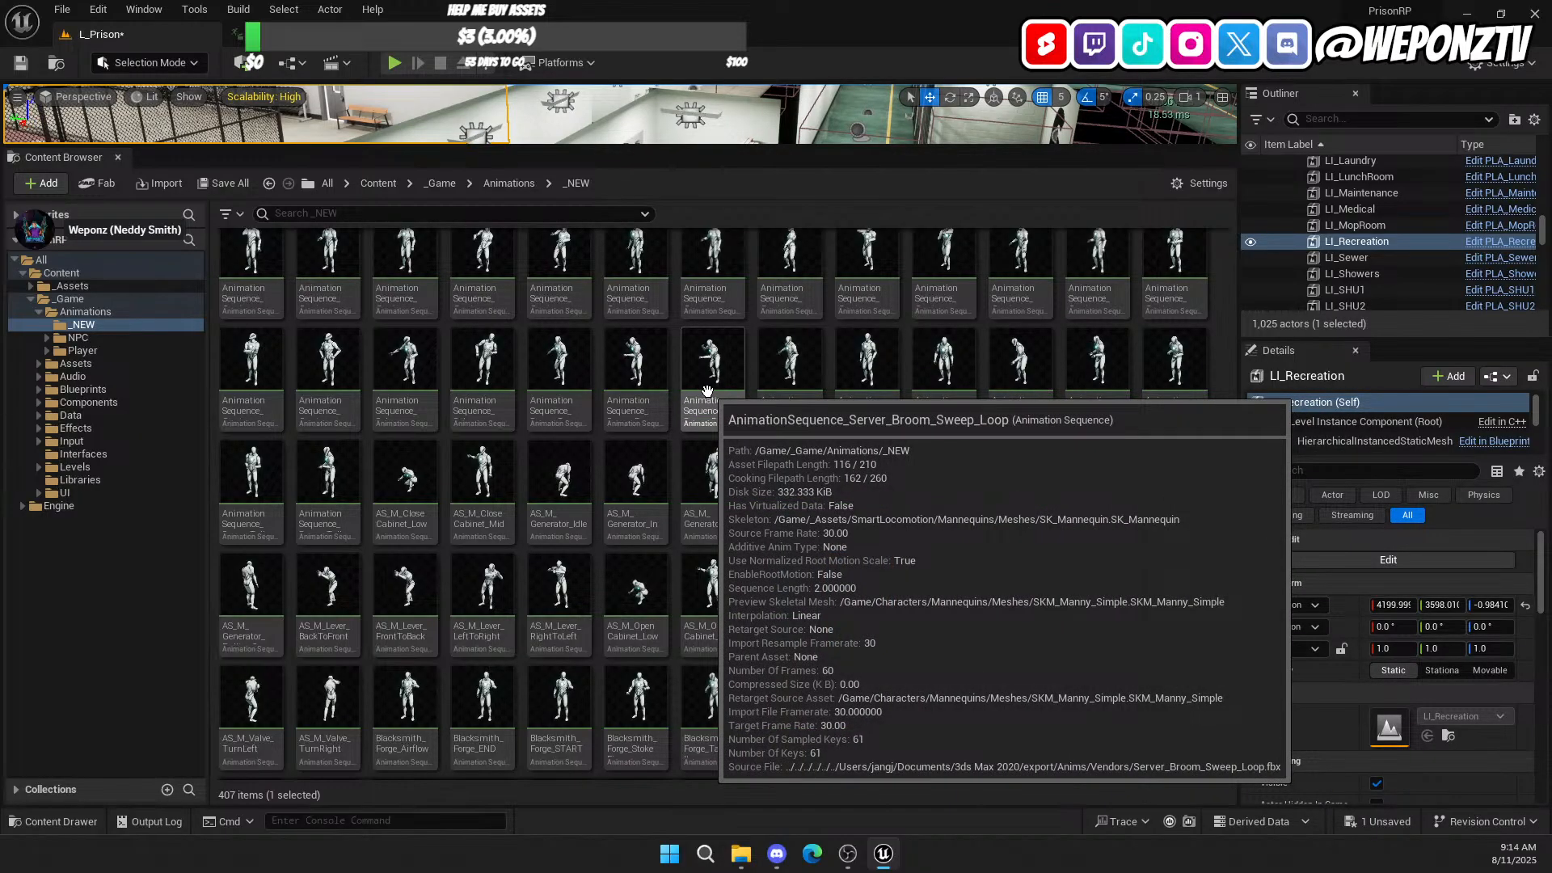
pyautogui.doubleClick(709, 372)
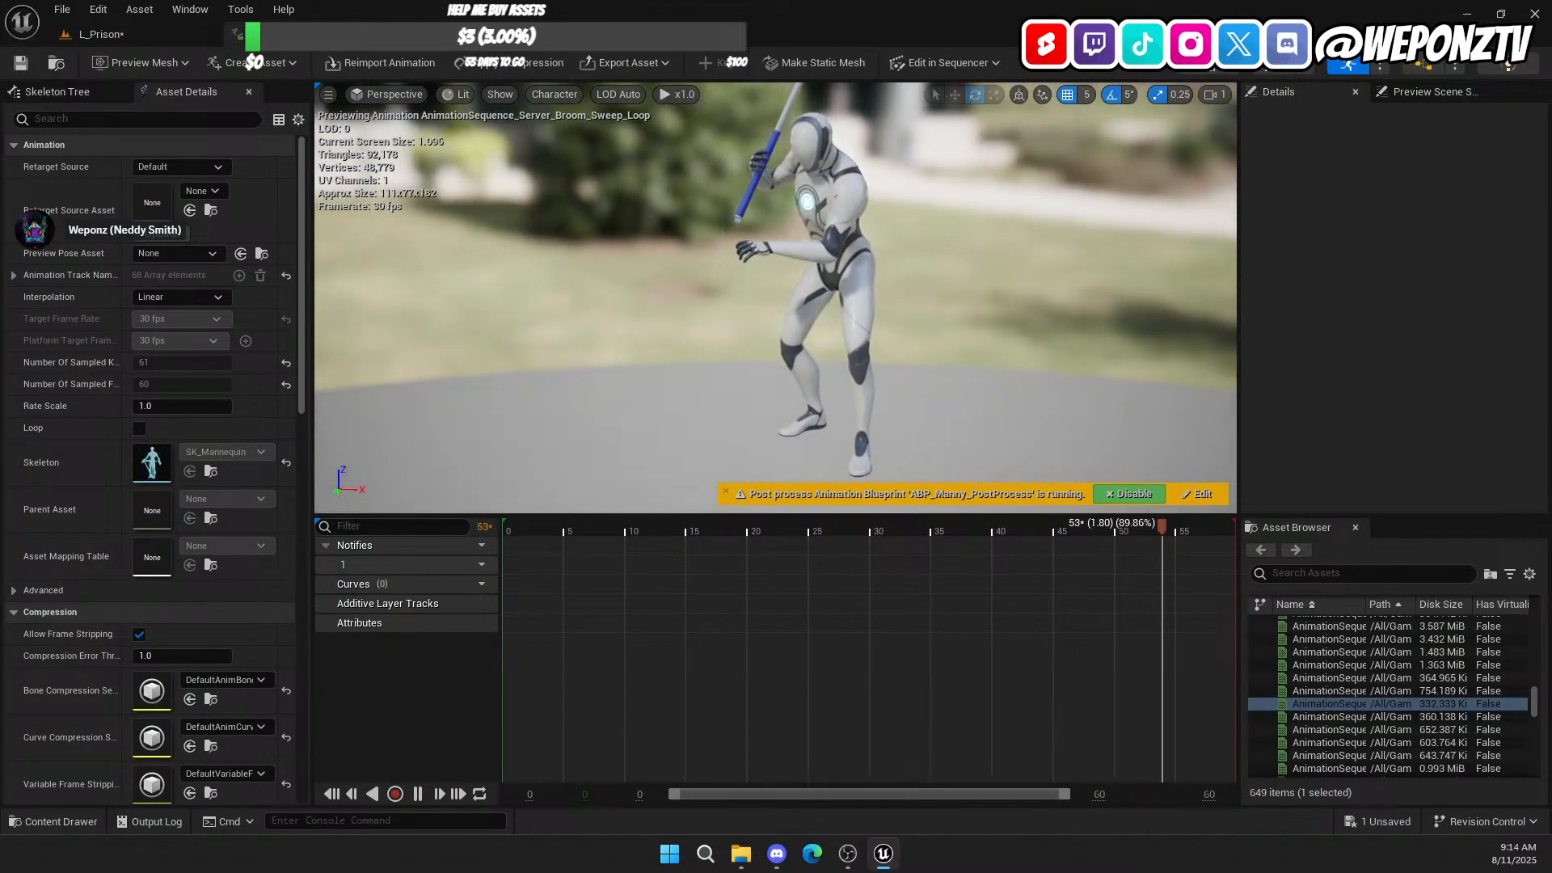
pyautogui.click(100, 34)
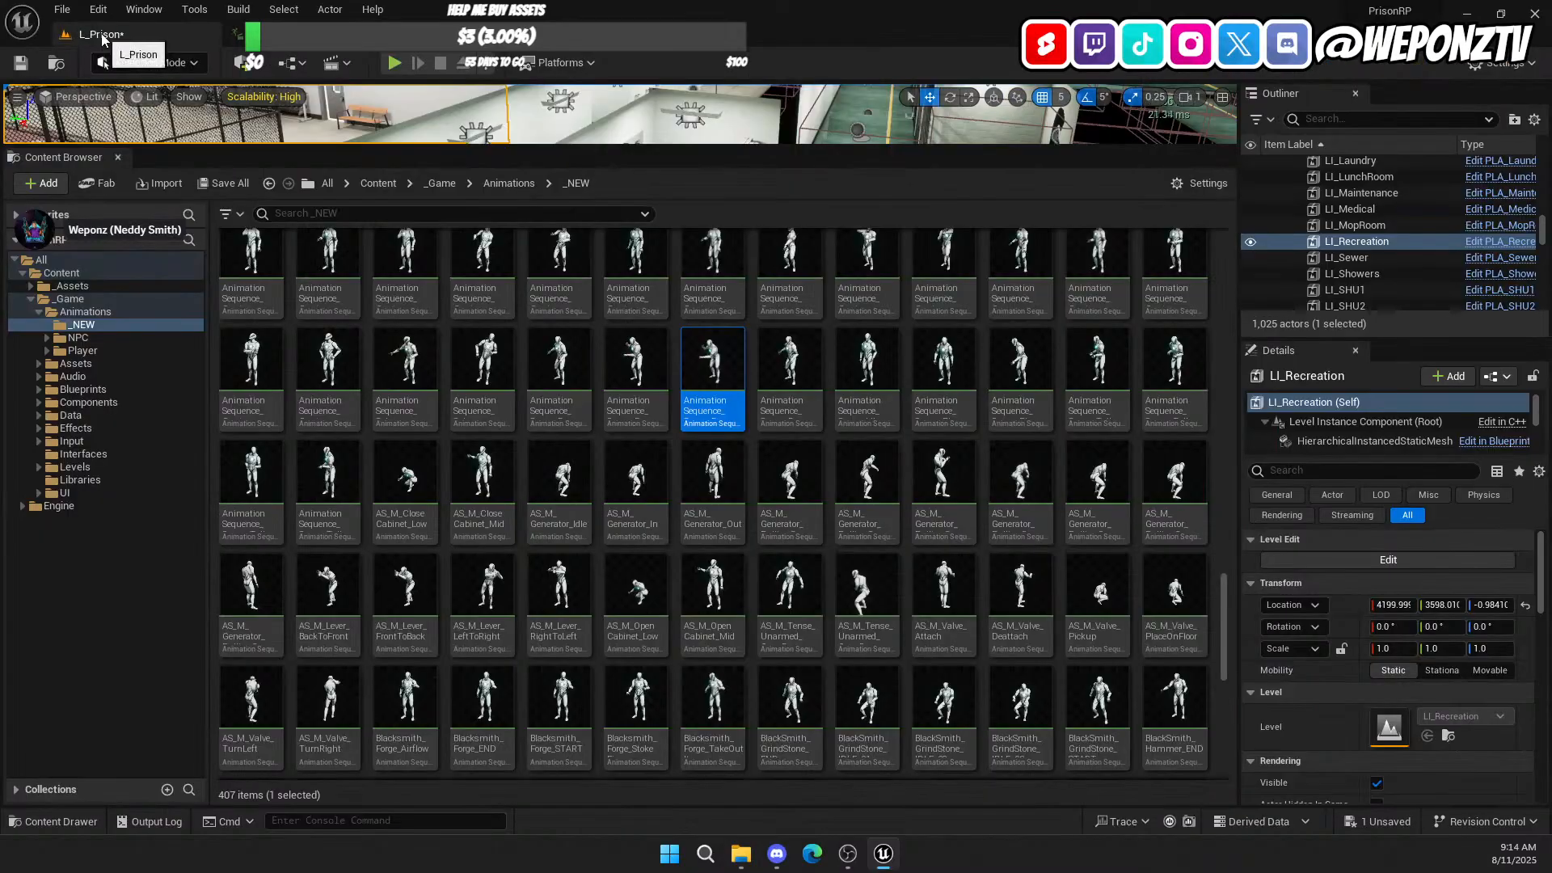
# Step: Browse the _NEW folder from the salesman hand gestures past the blacksmith grindstone animations to the smoking and potion ones
pyautogui.moveTo(632, 369)
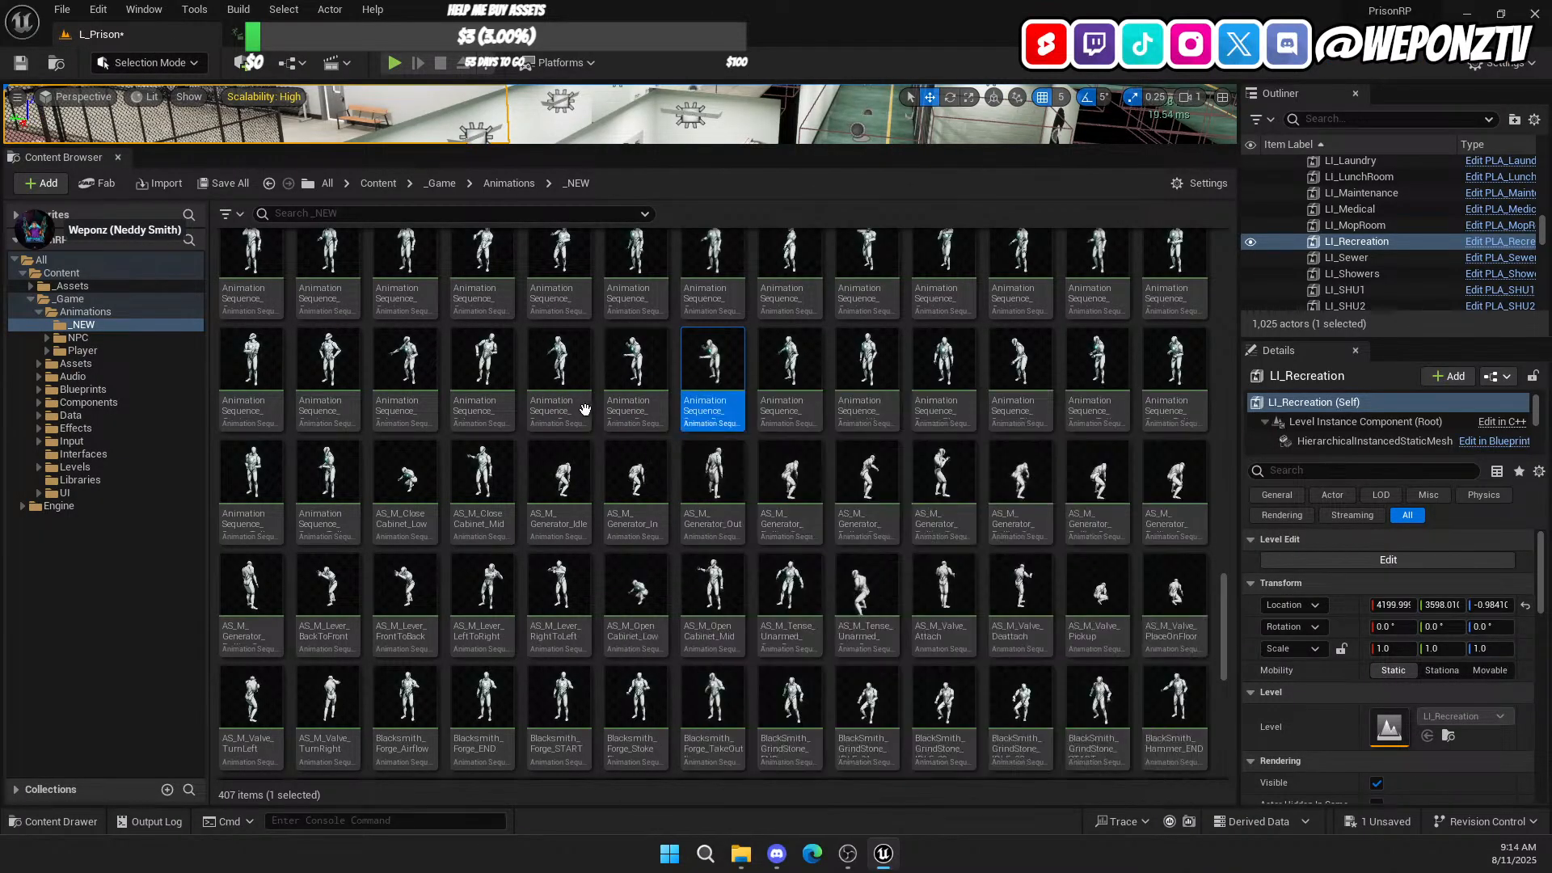
pyautogui.moveTo(486, 366)
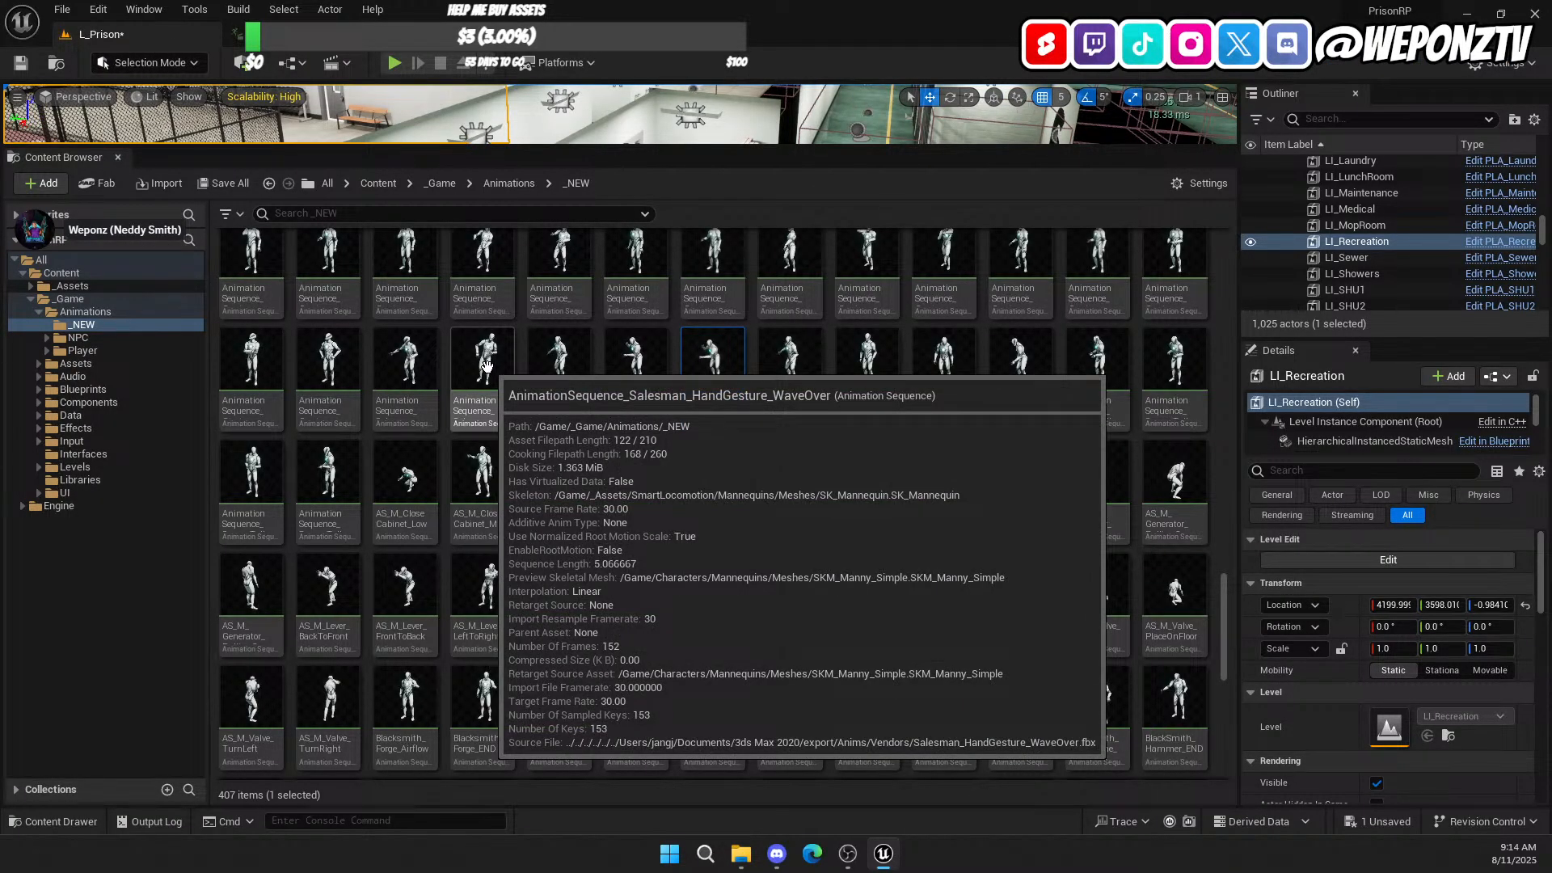
pyautogui.scroll(-2, 486, 366)
pyautogui.scroll(-2, 812, 552)
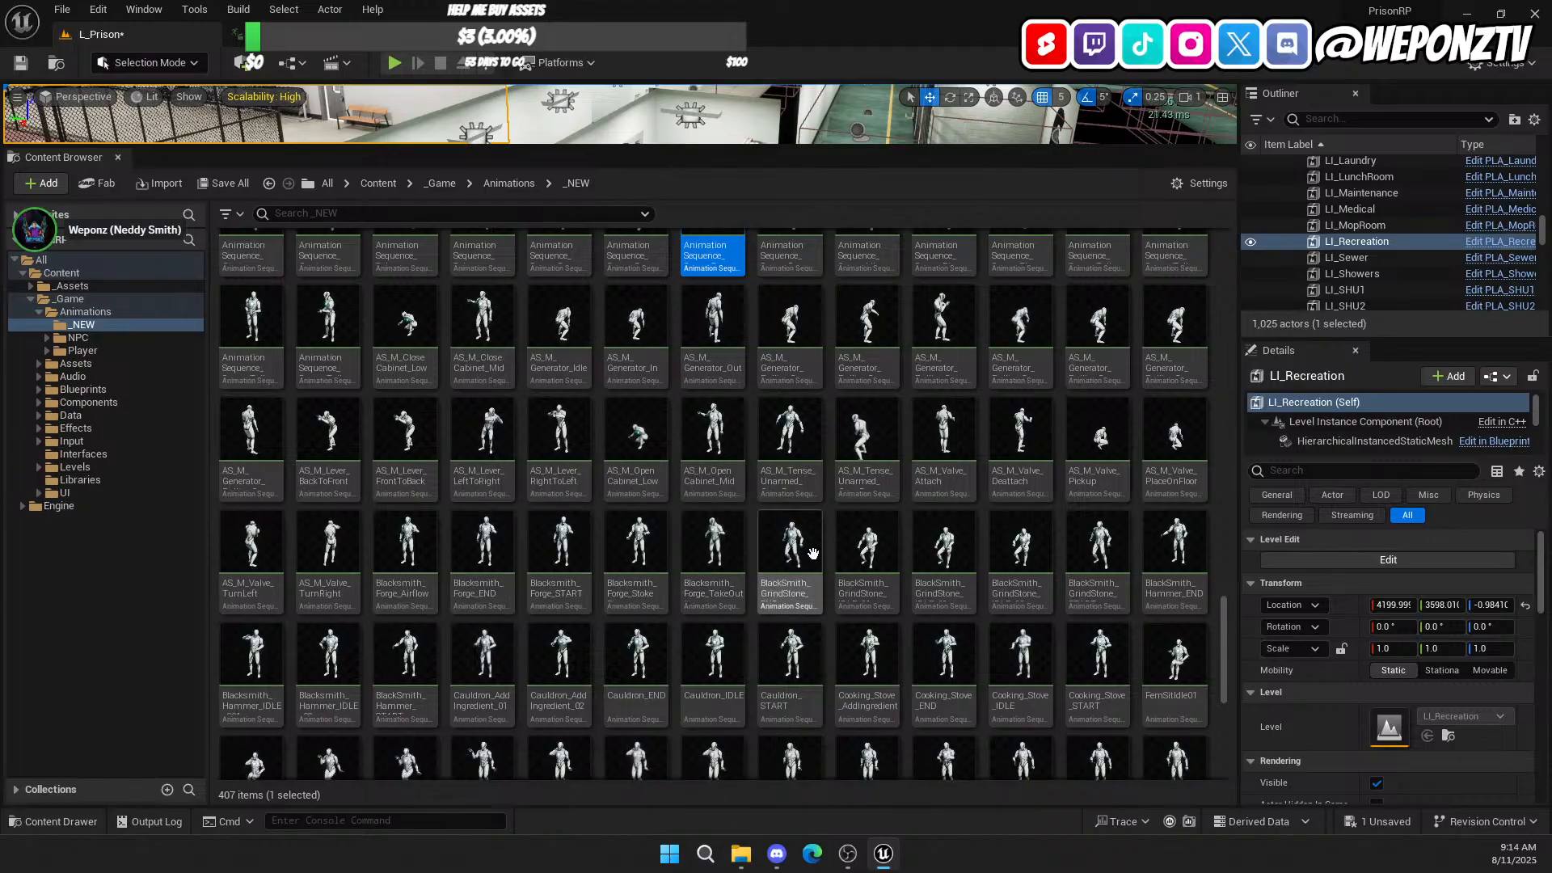
pyautogui.scroll(-1, 812, 552)
pyautogui.moveTo(1043, 449)
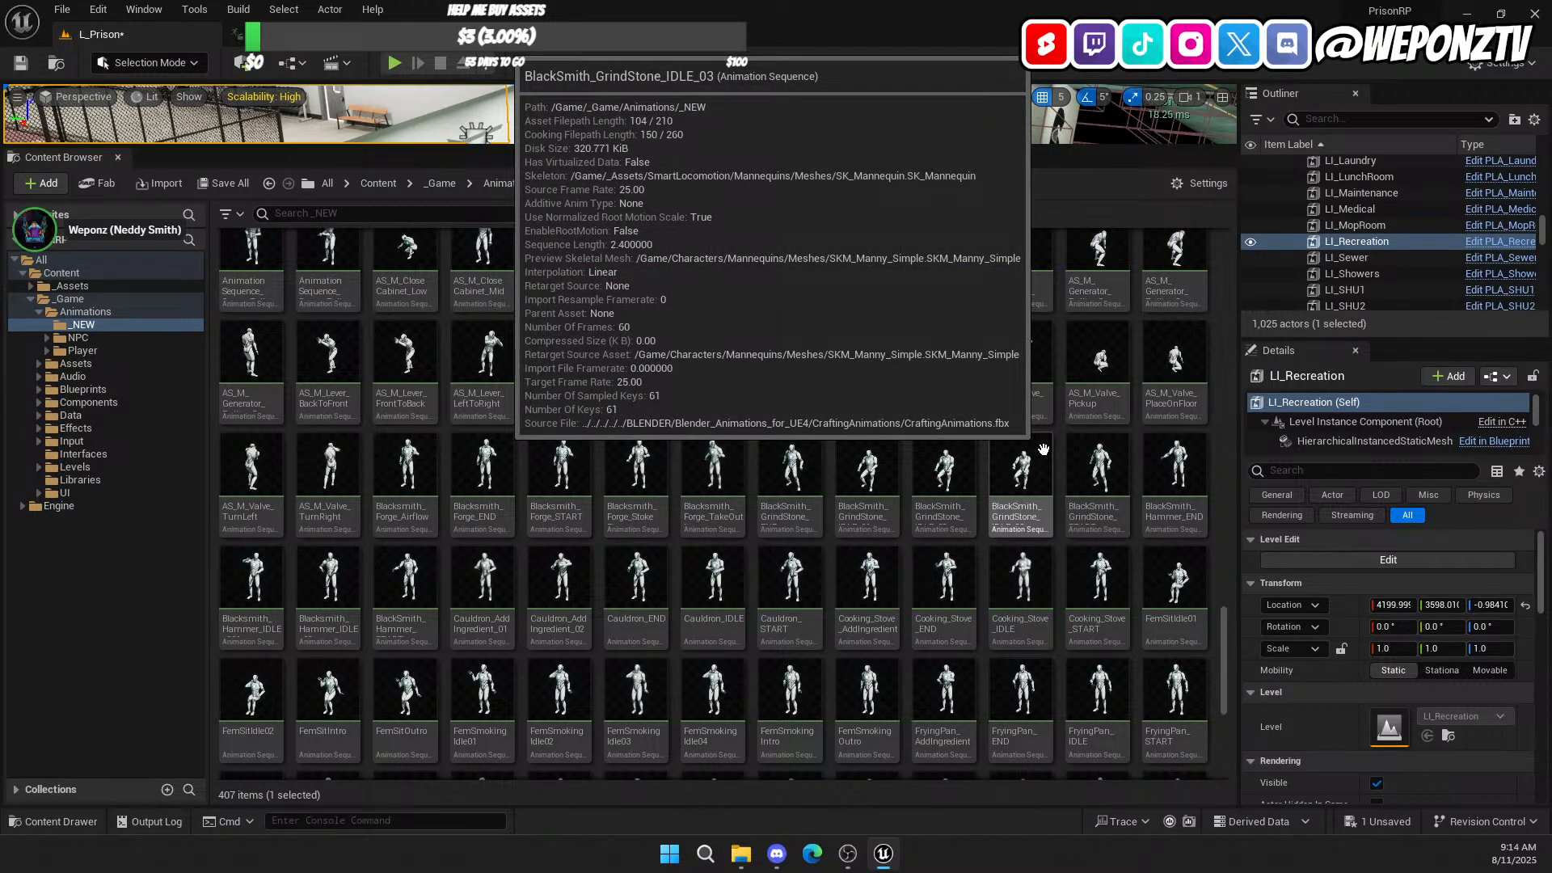
pyautogui.scroll(-2, 1131, 465)
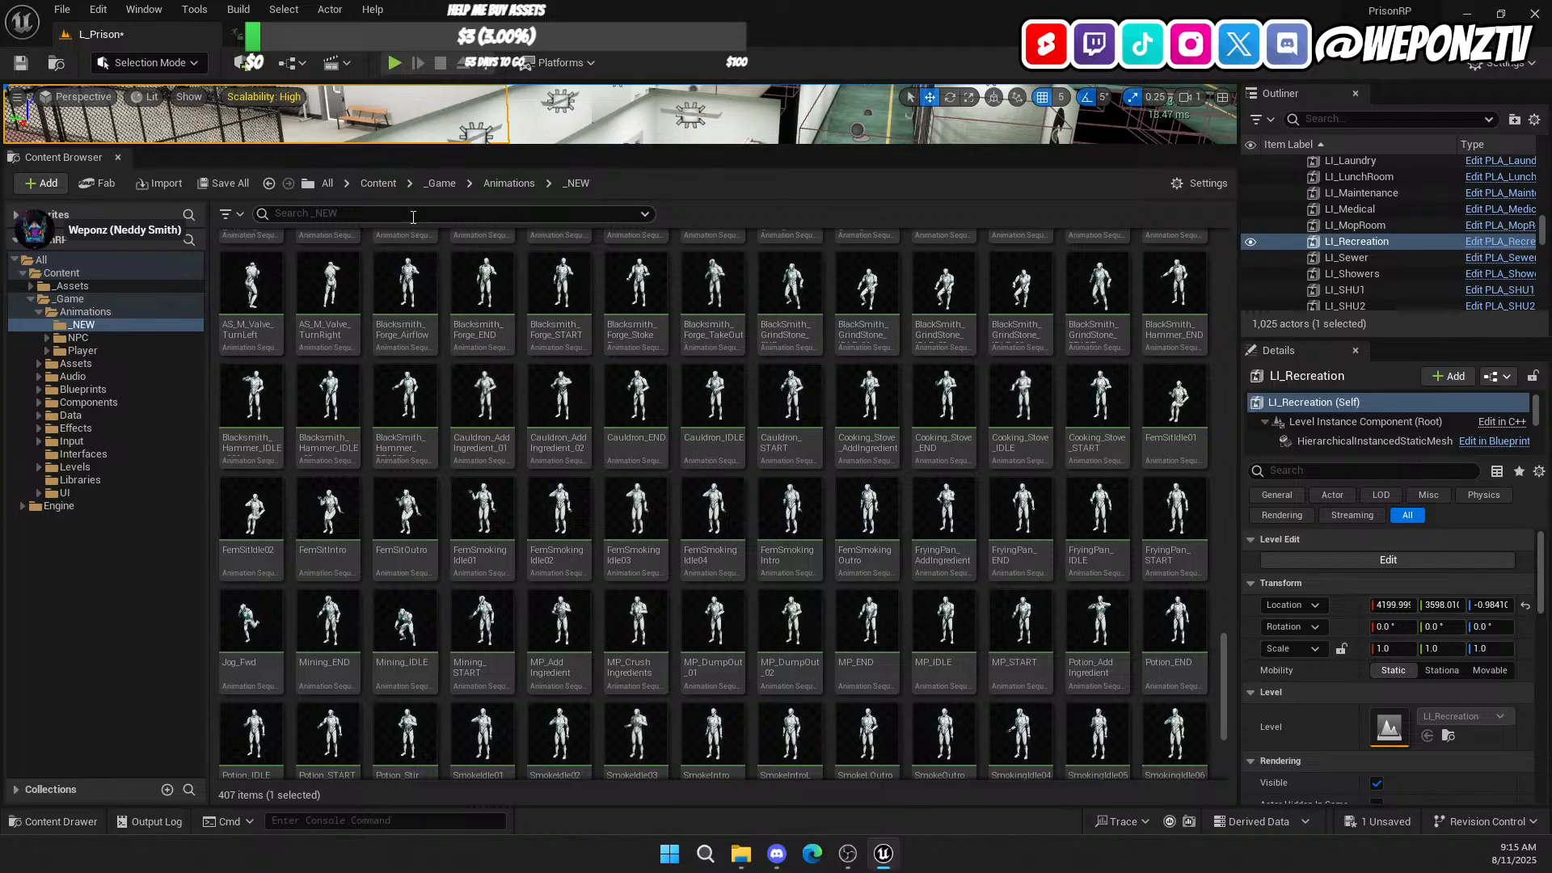
# Step: Search the _NEW folder for "lean" and look over the leaning animations
pyautogui.click(413, 217)
pyautogui.write('gap')
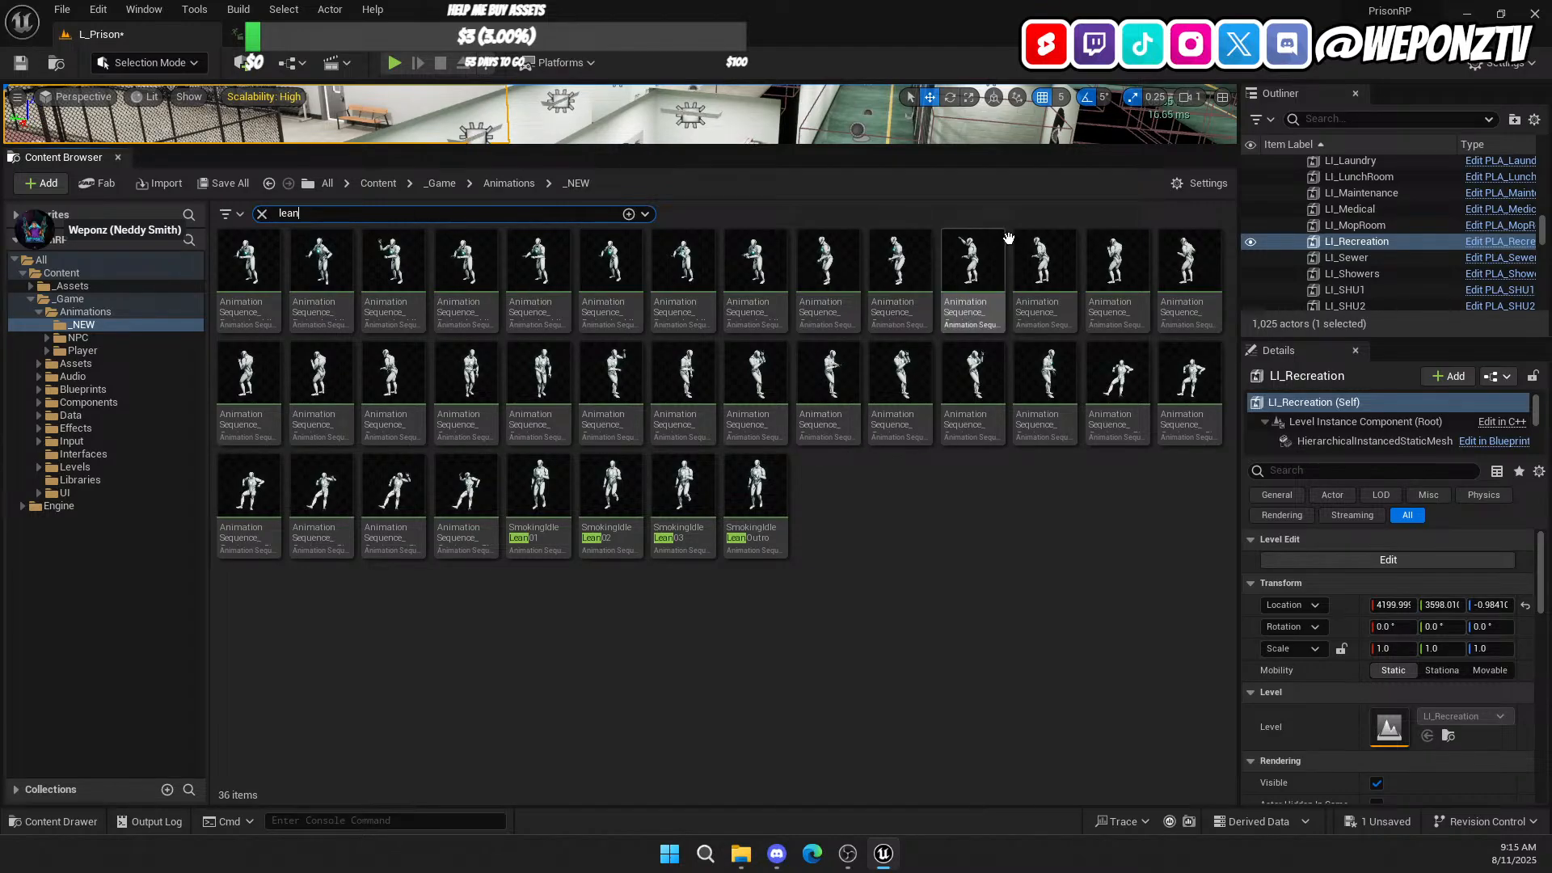
pyautogui.moveTo(970, 255)
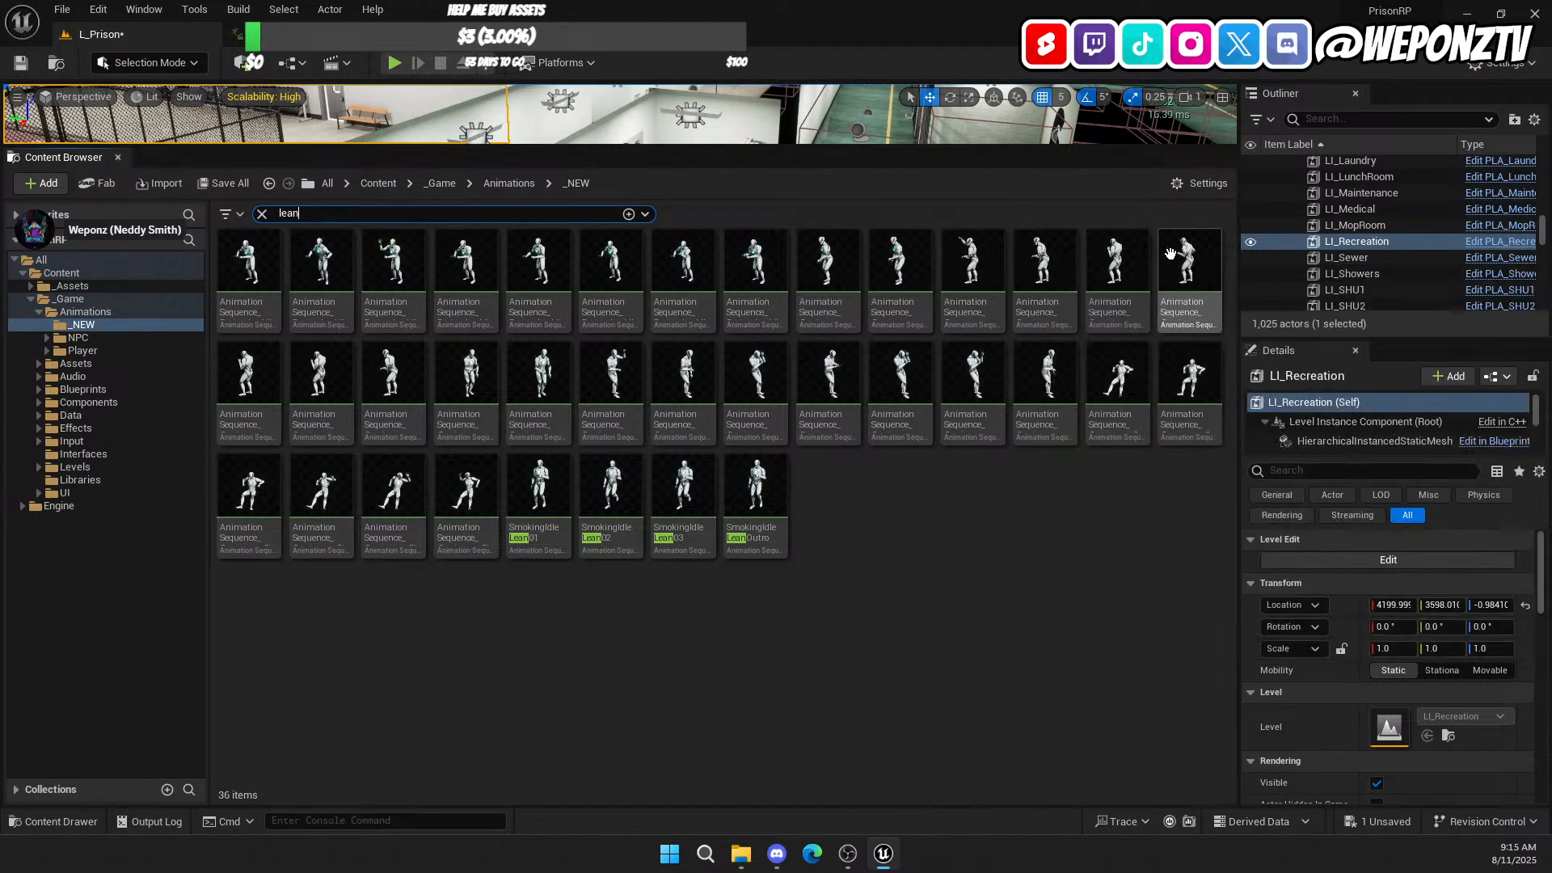
pyautogui.moveTo(1182, 251)
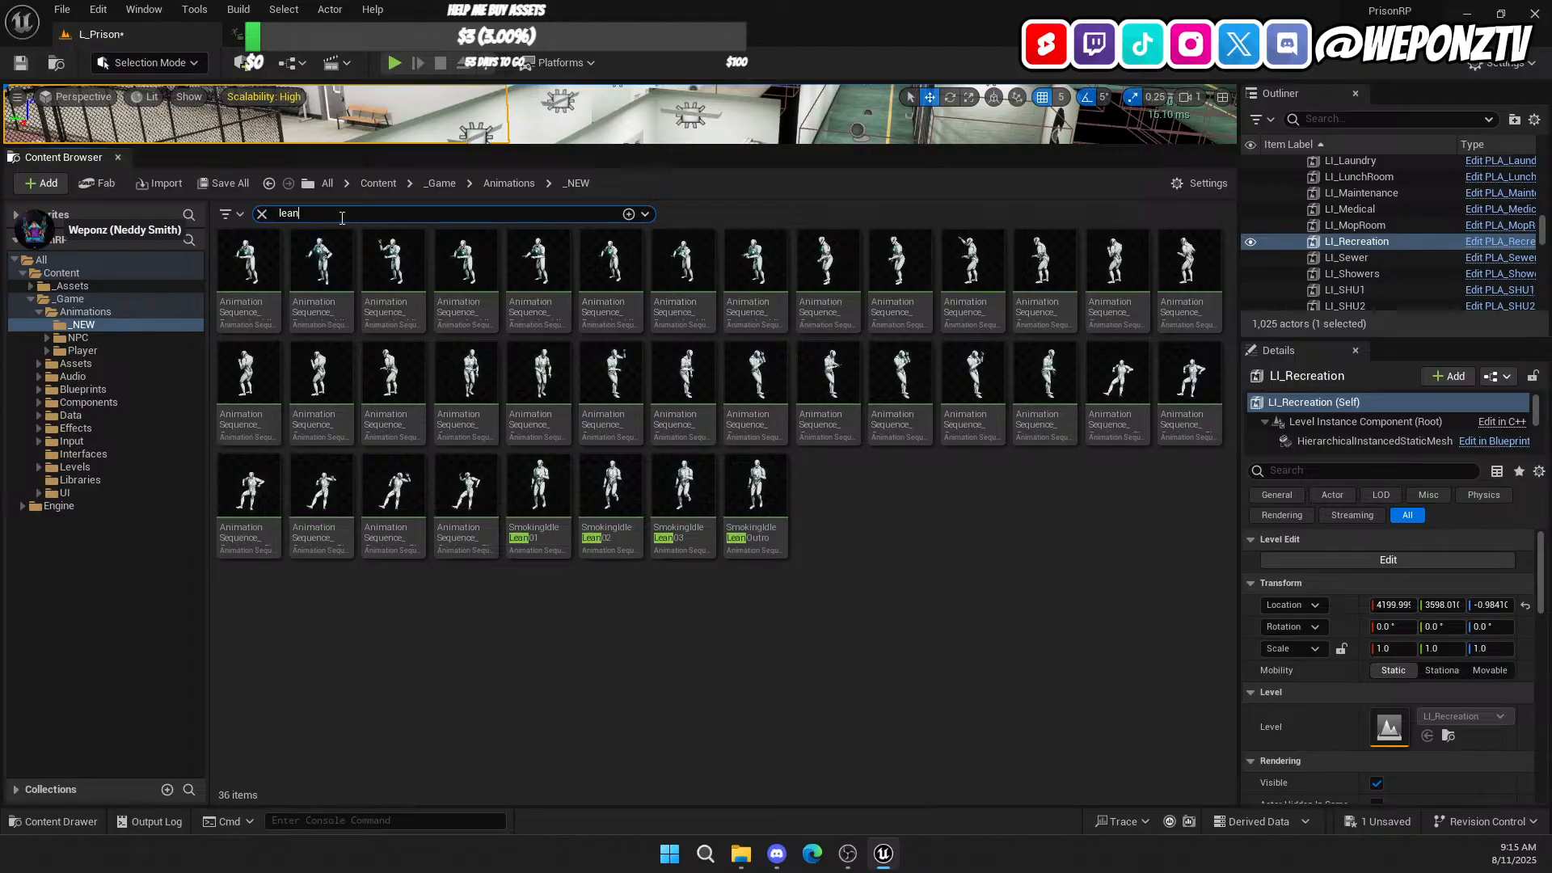
pyautogui.moveTo(253, 383)
# Step: Clear the search text to list all of the _NEW folder's animations
pyautogui.press('BackSpace')
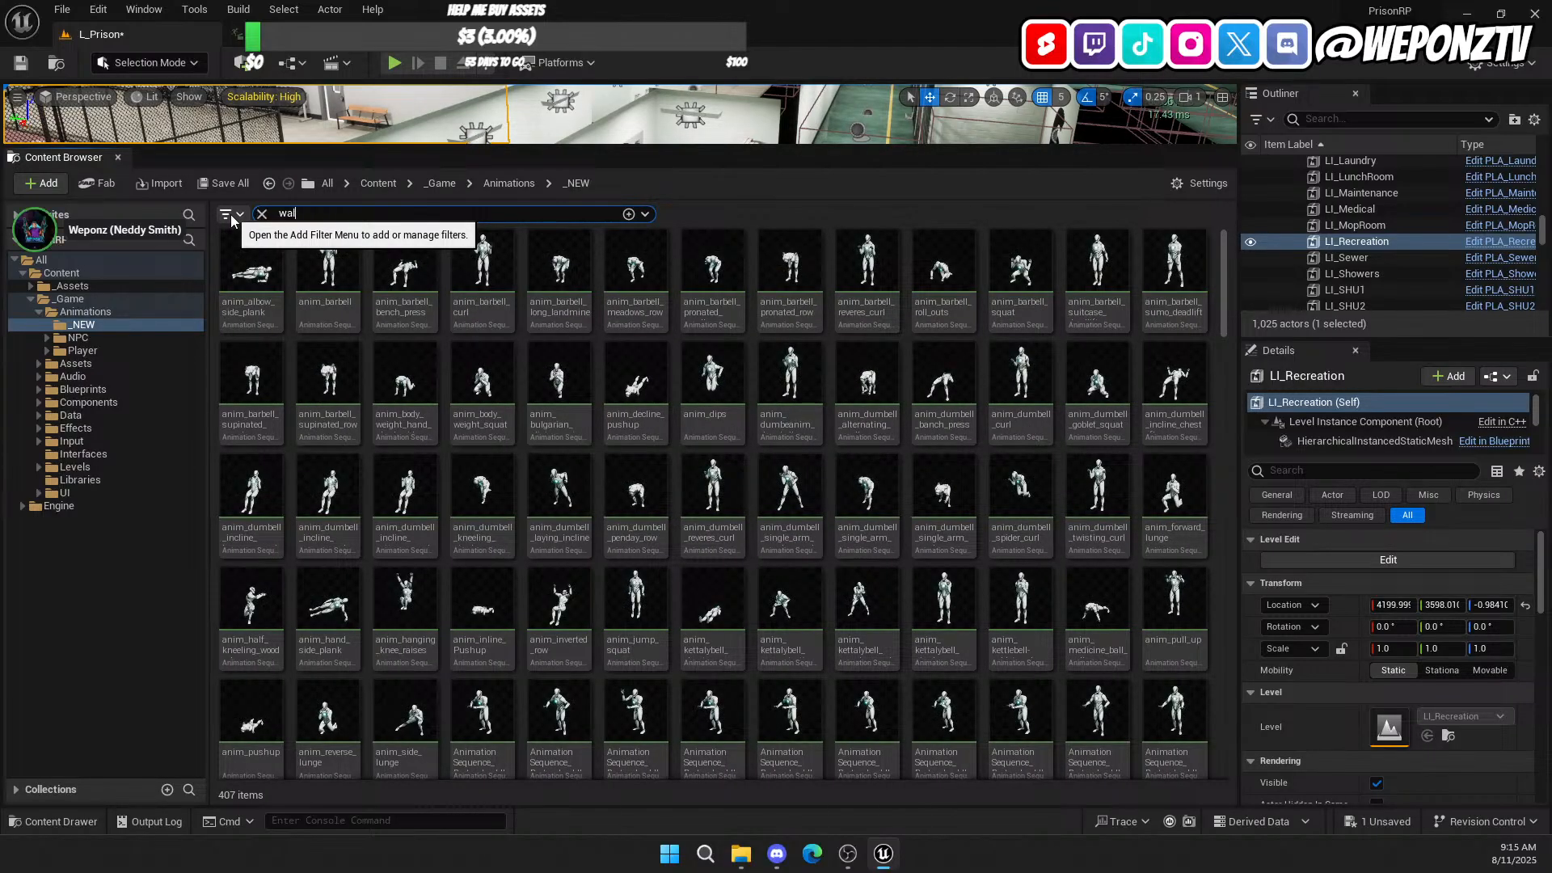
pyautogui.press('BackSpace')
pyautogui.press('BackSpace')
pyautogui.press('BackSpace')
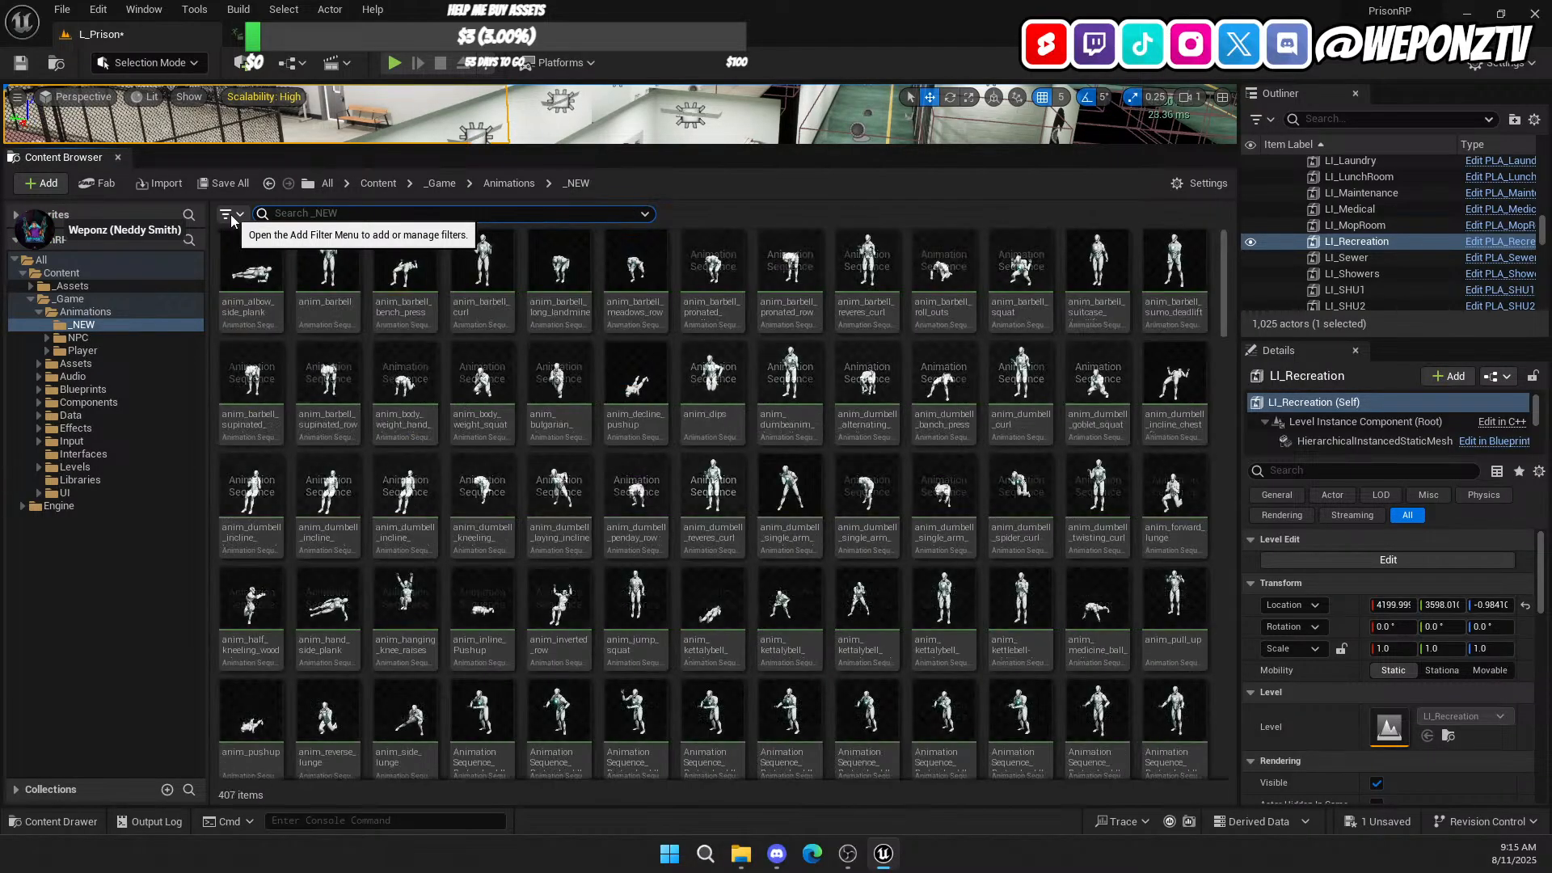
# Step: Browse the _NEW folder from the gym exercises through the chef, seated and crafting animations to the smoking and table ones at the end
pyautogui.scroll(-5, 768, 509)
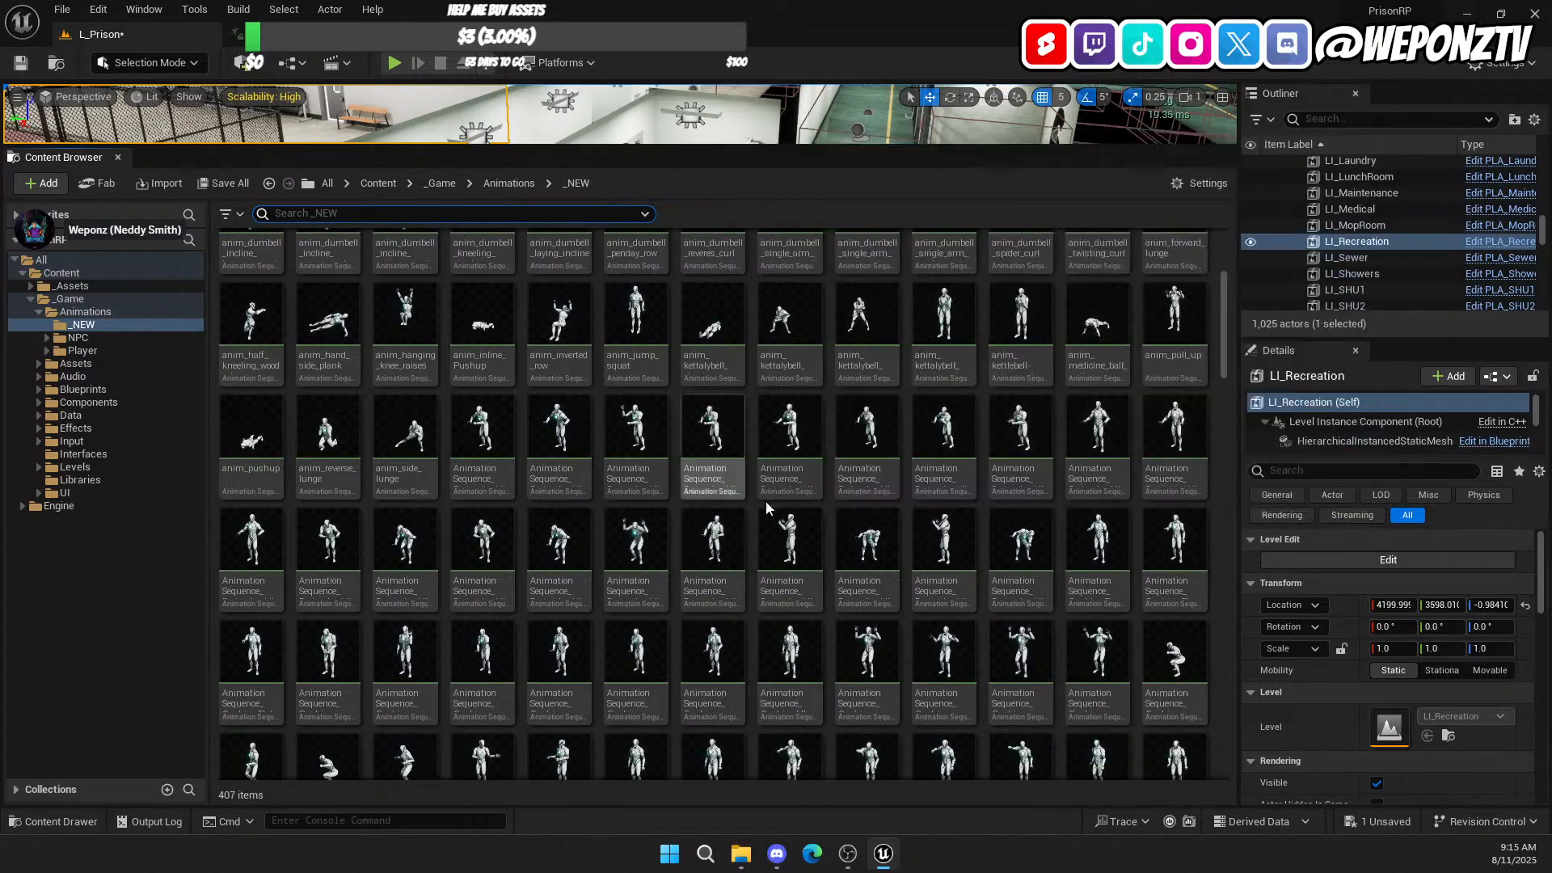
pyautogui.scroll(-3, 809, 501)
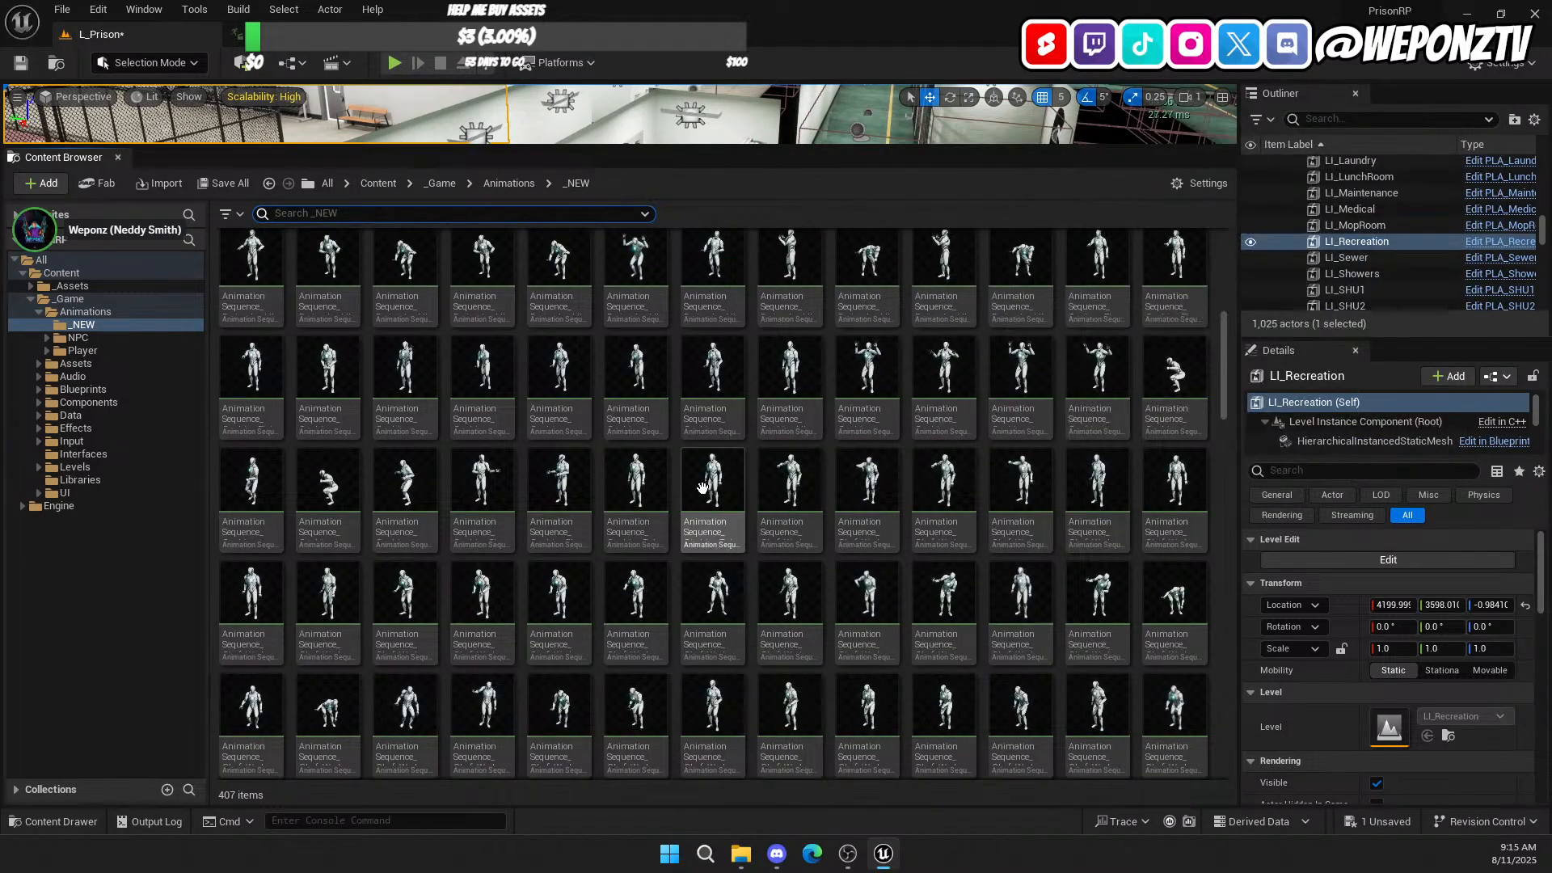
pyautogui.scroll(-3, 738, 514)
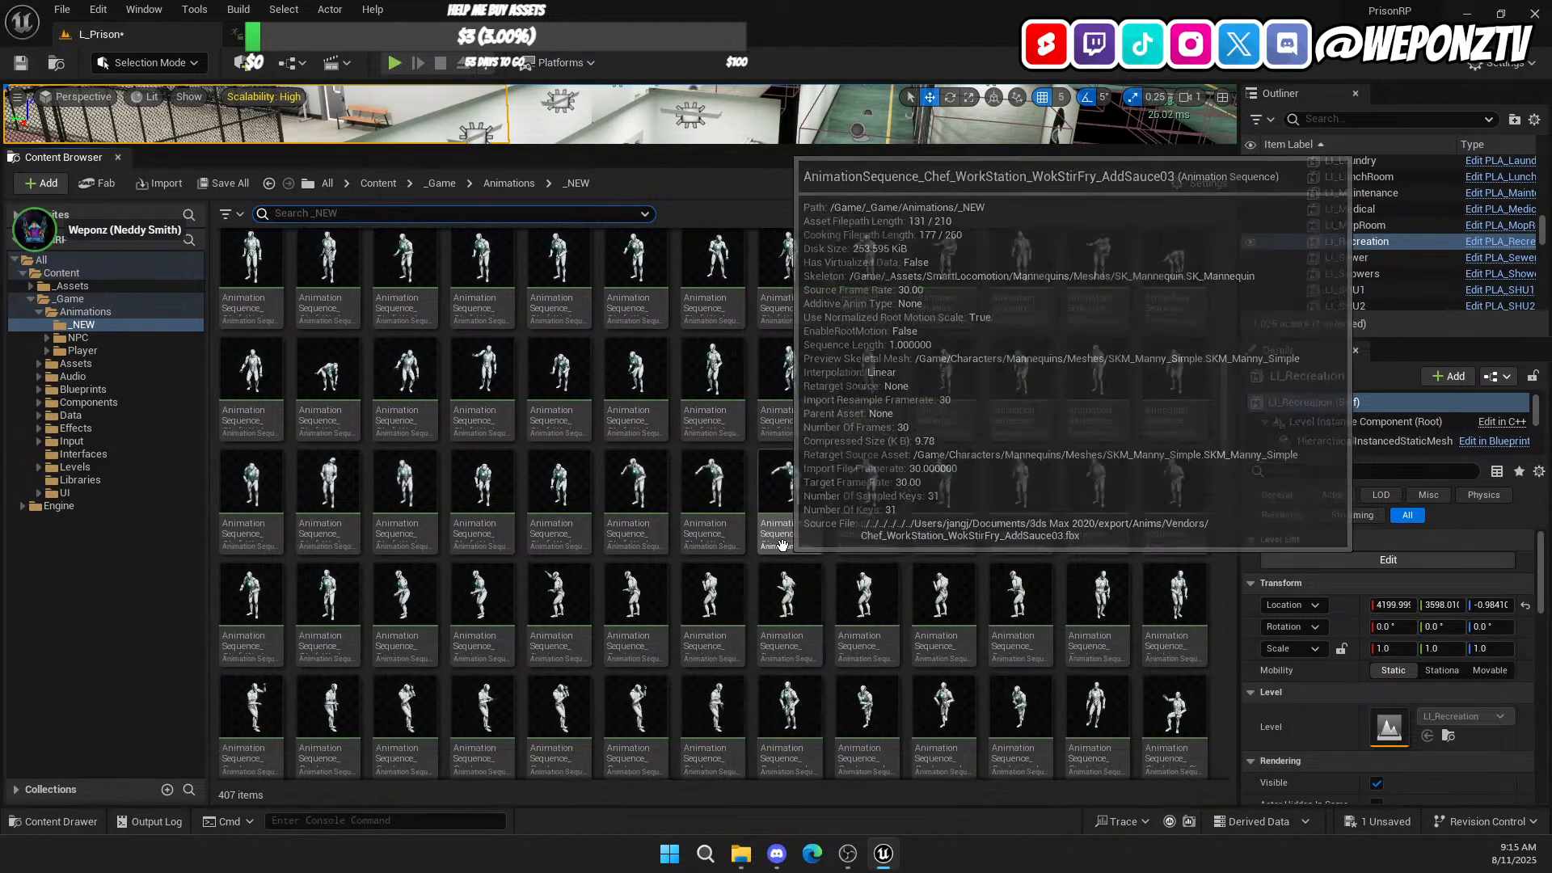
pyautogui.scroll(-5, 802, 517)
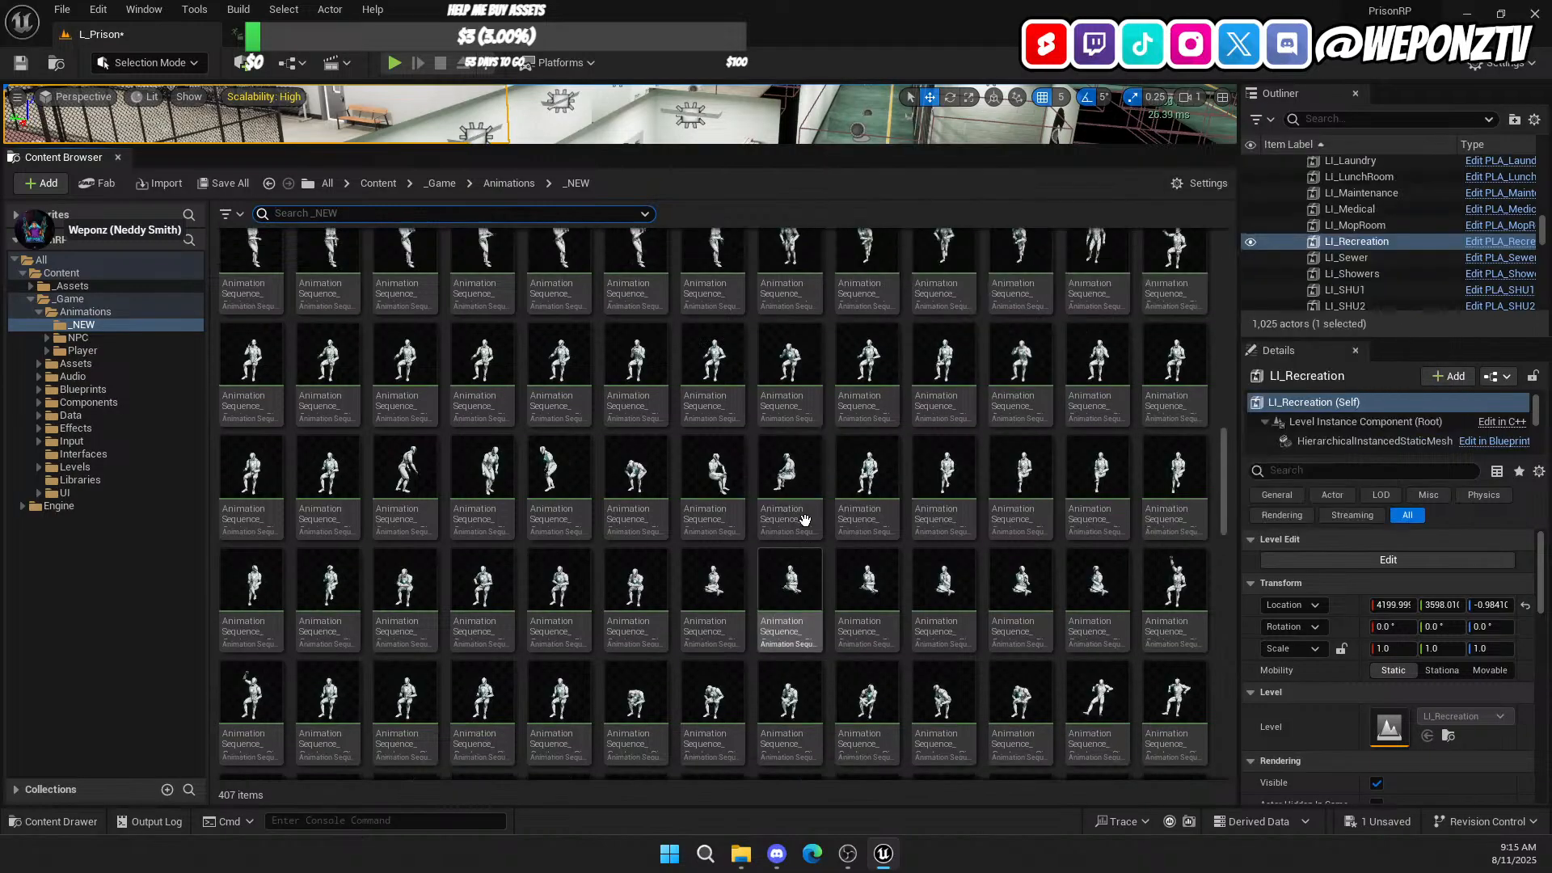
pyautogui.scroll(-8, 798, 515)
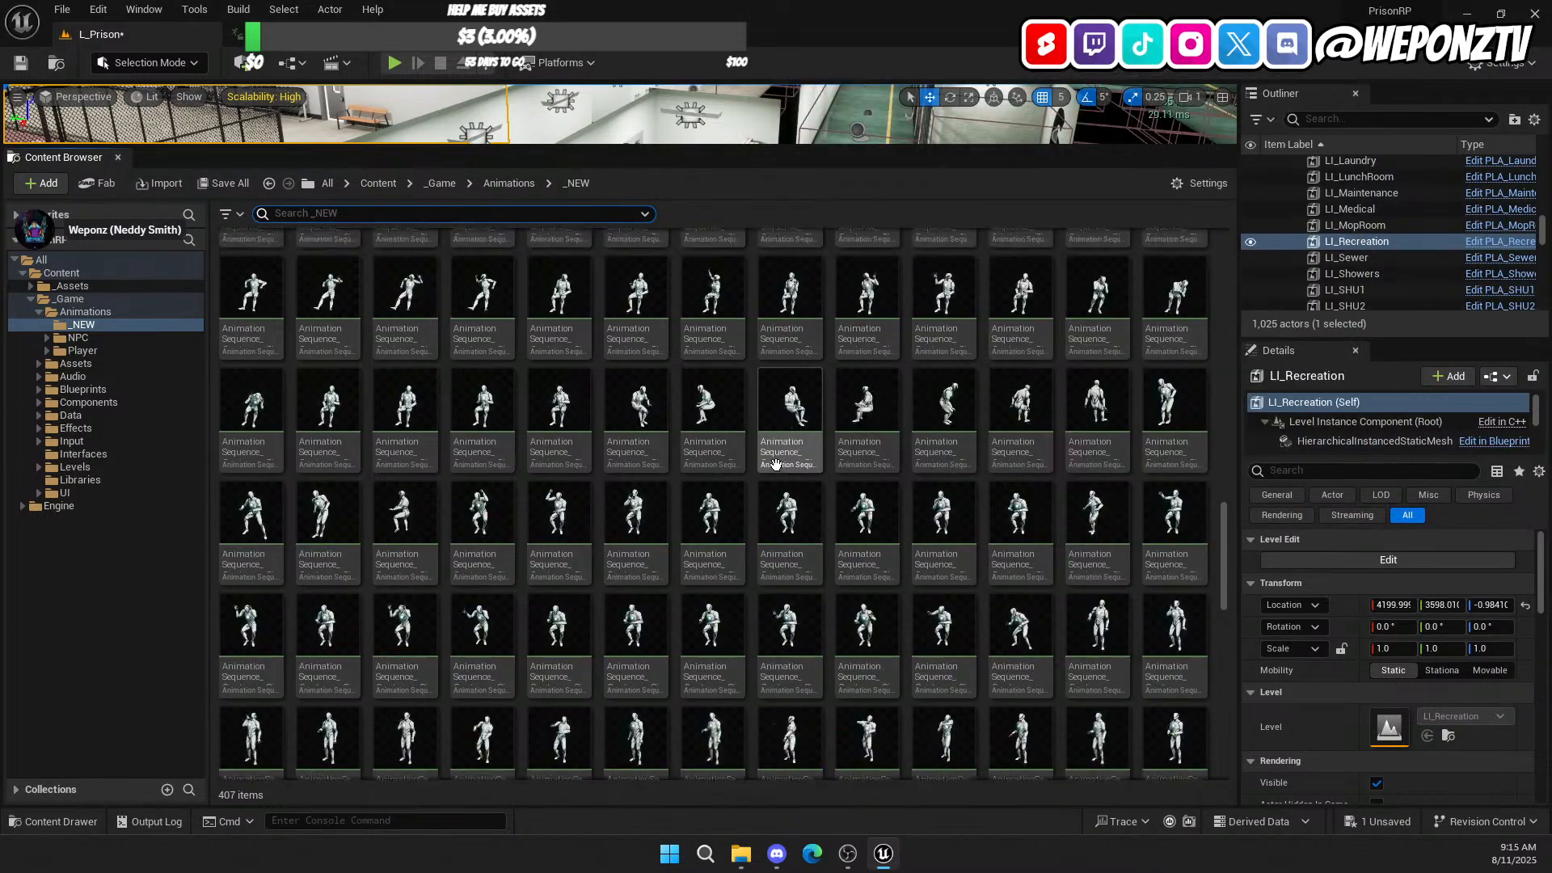
pyautogui.scroll(-6, 767, 453)
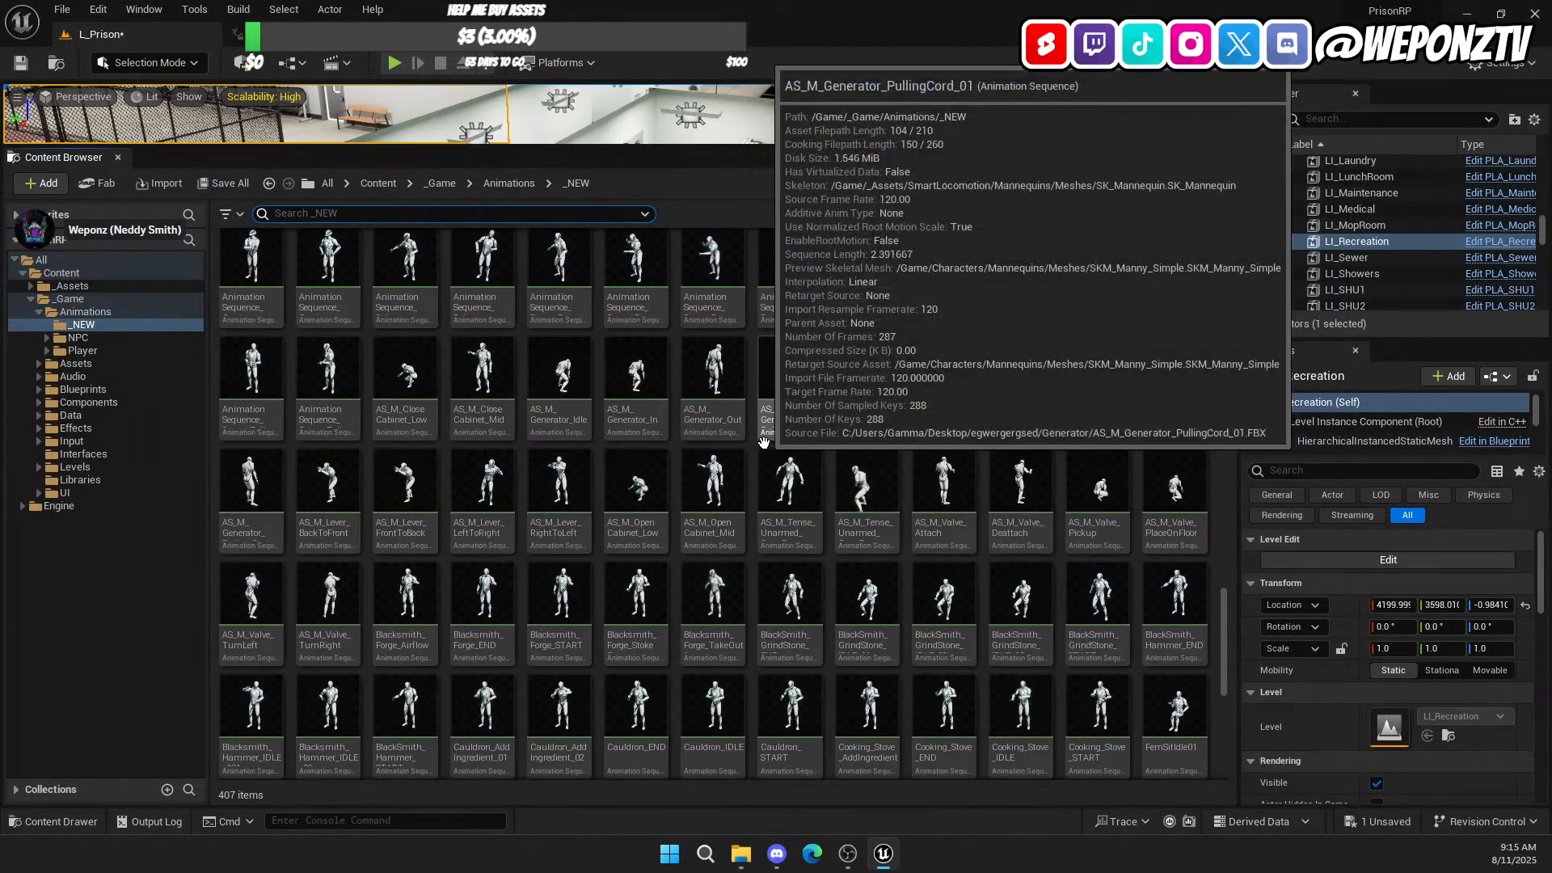
pyautogui.scroll(-2, 835, 436)
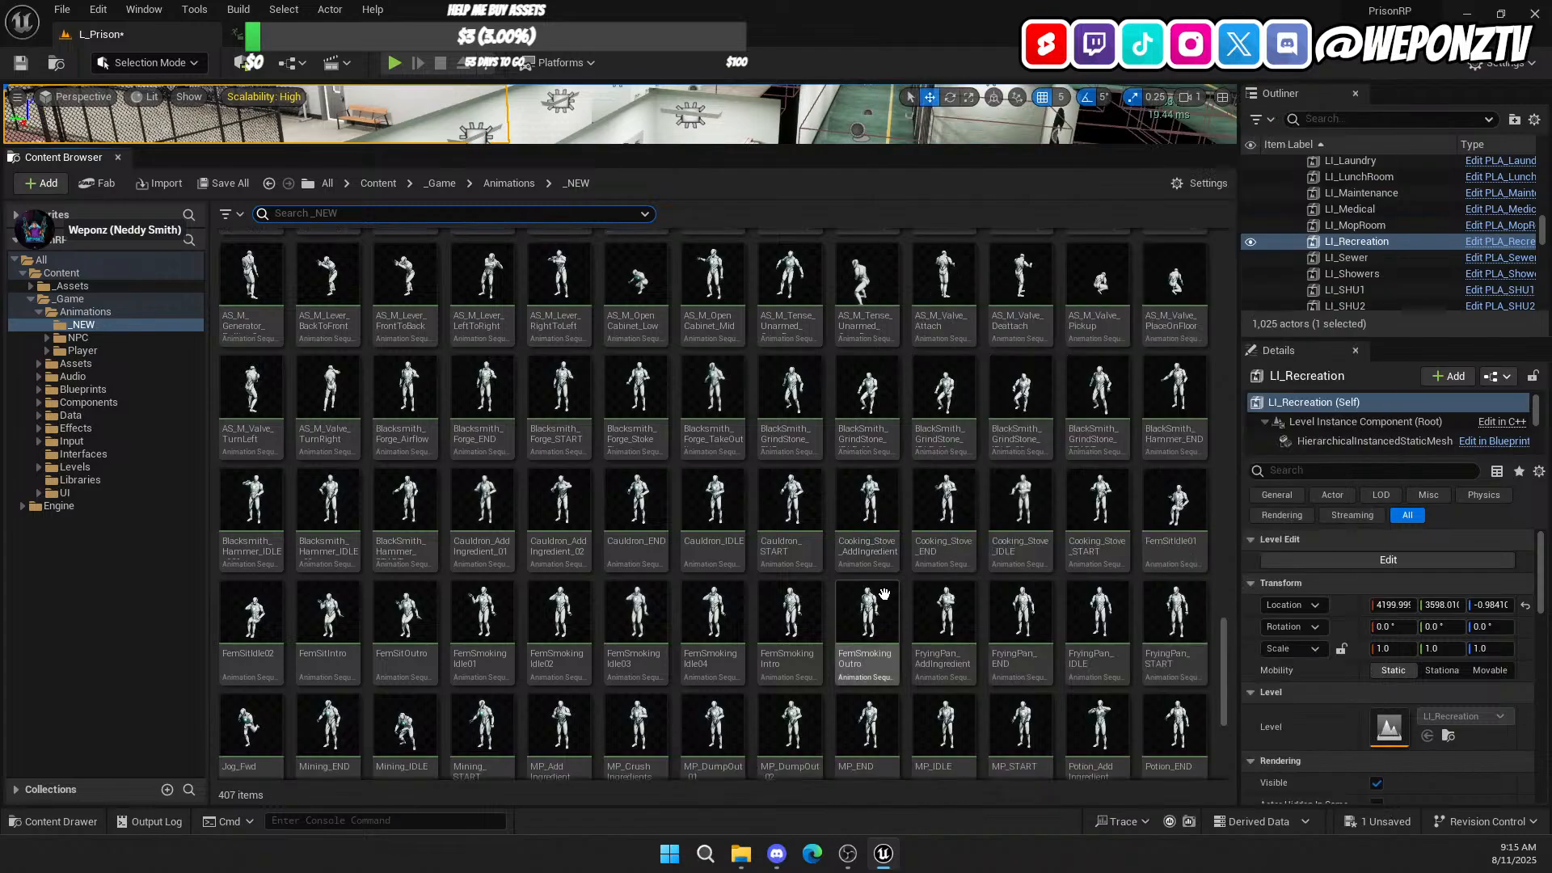
pyautogui.scroll(-3, 835, 525)
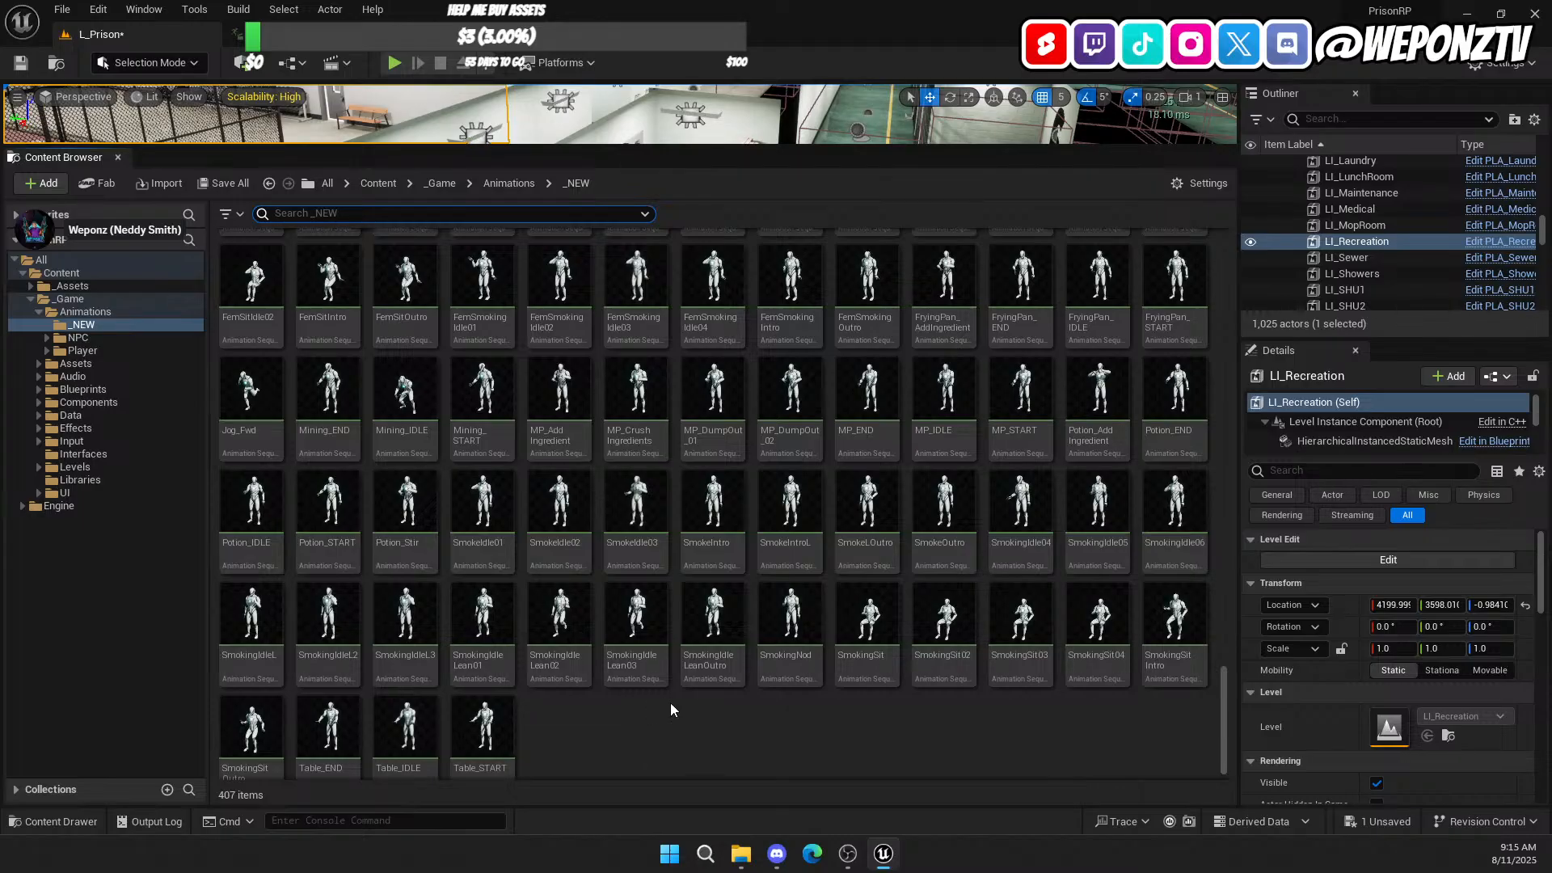
# Step: Preview the MP_DumpOut_01, MP_CrushIngredients and MP_AddIngredient animations in turn, returning to the _NEW folder after each
pyautogui.click(716, 388)
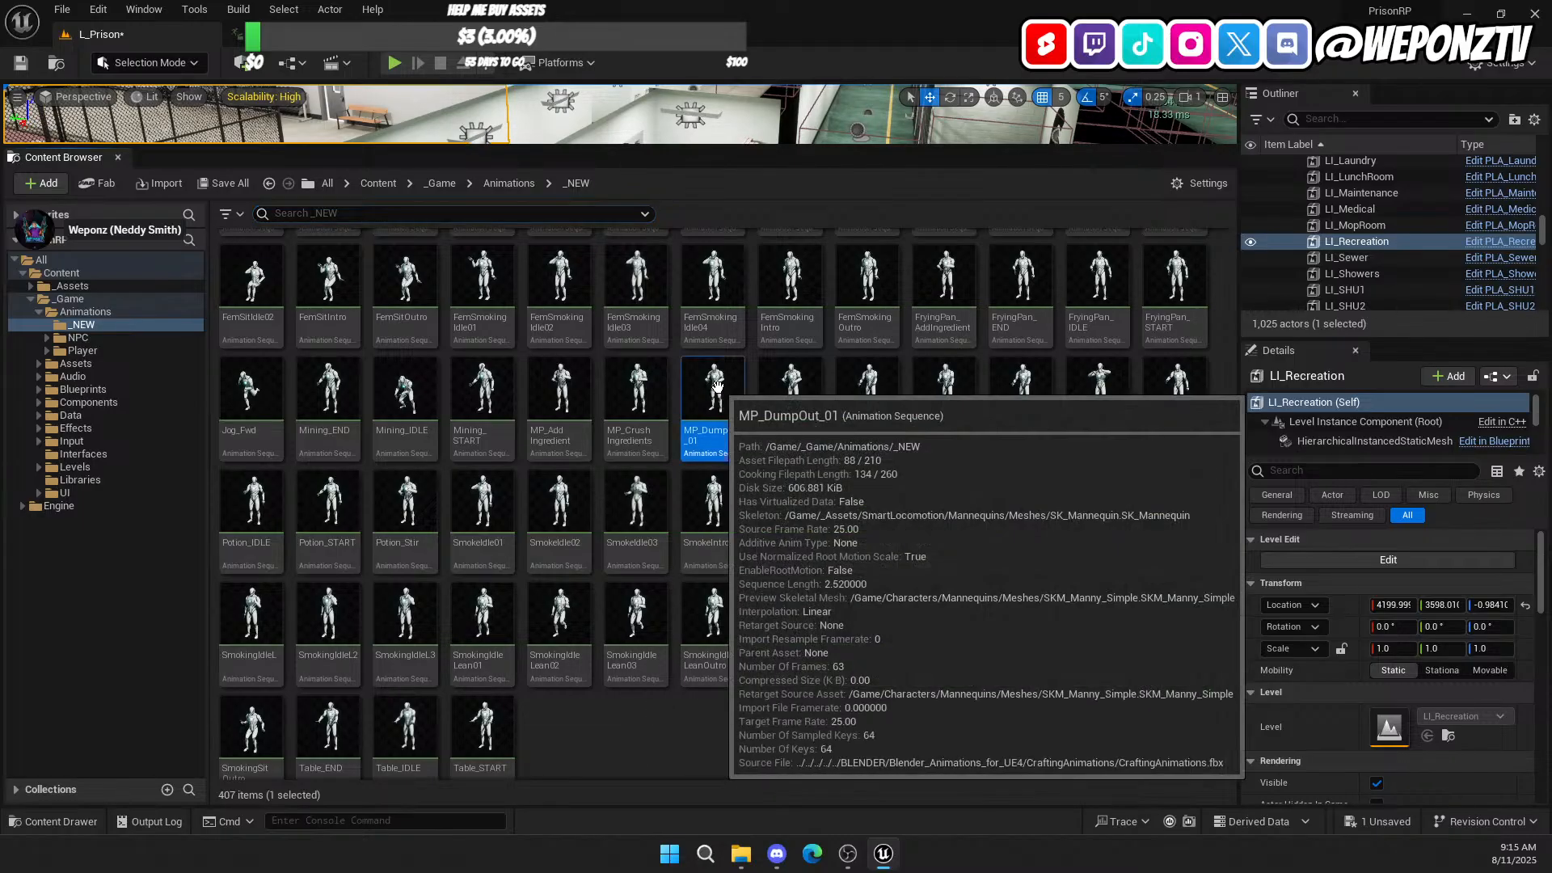
pyautogui.doubleClick(716, 388)
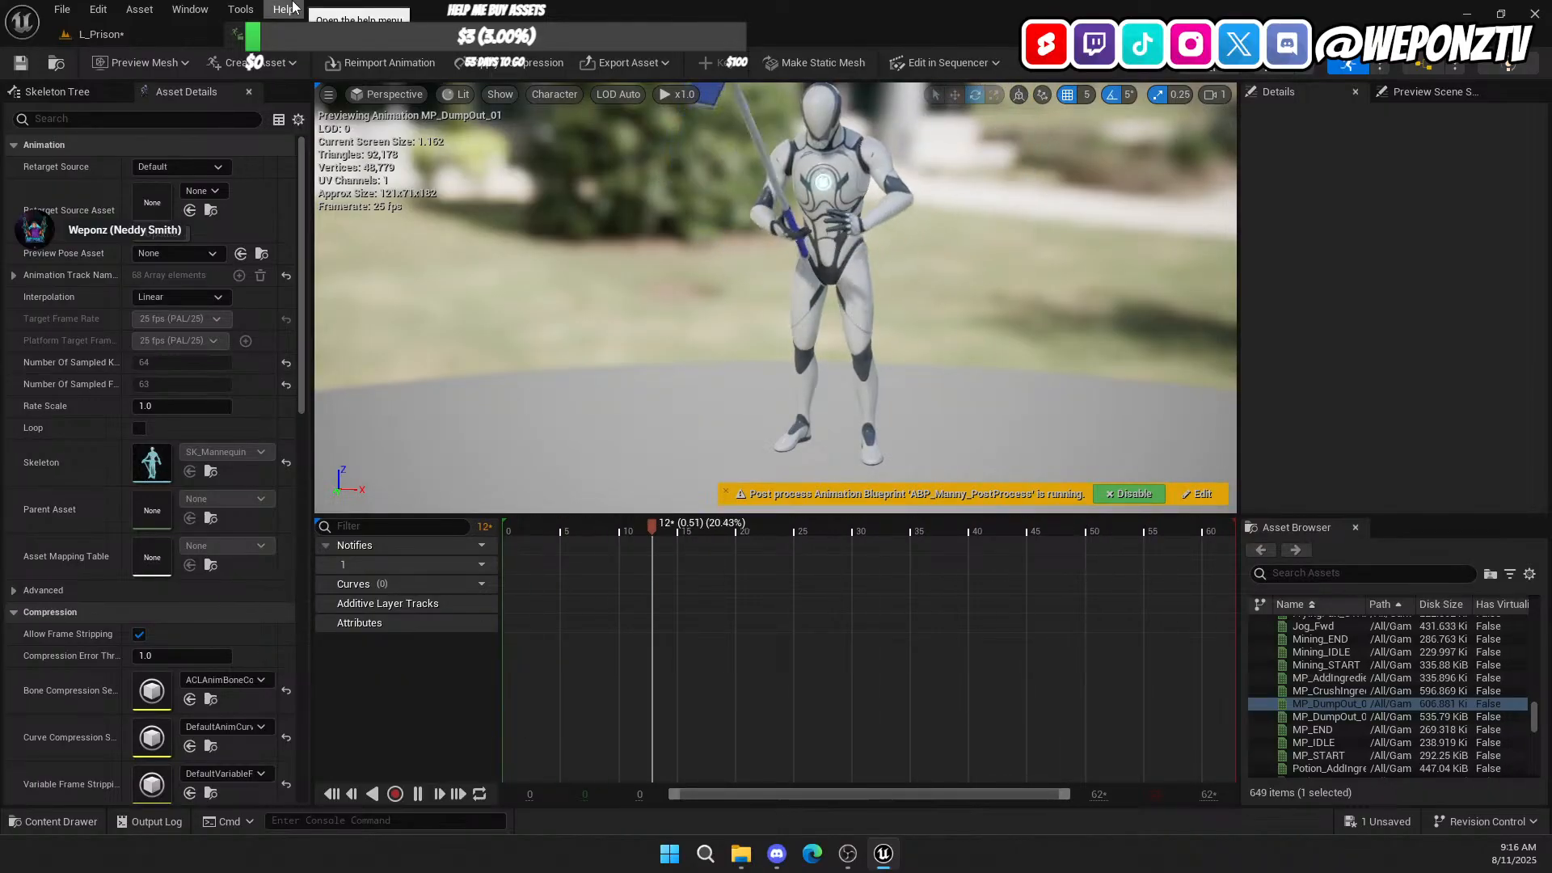
pyautogui.click(124, 36)
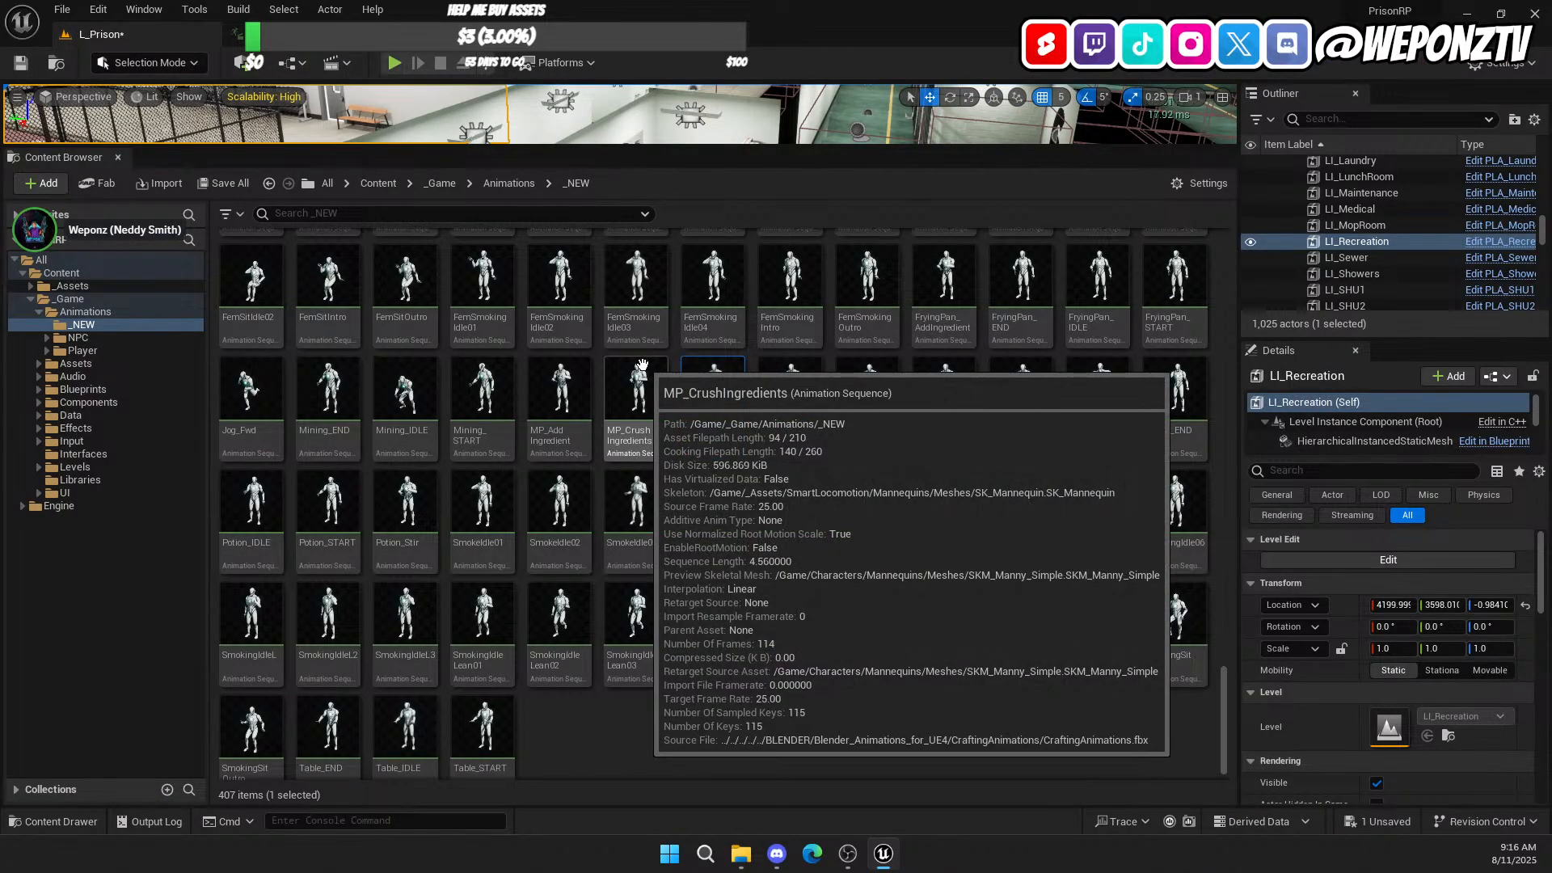
pyautogui.doubleClick(636, 380)
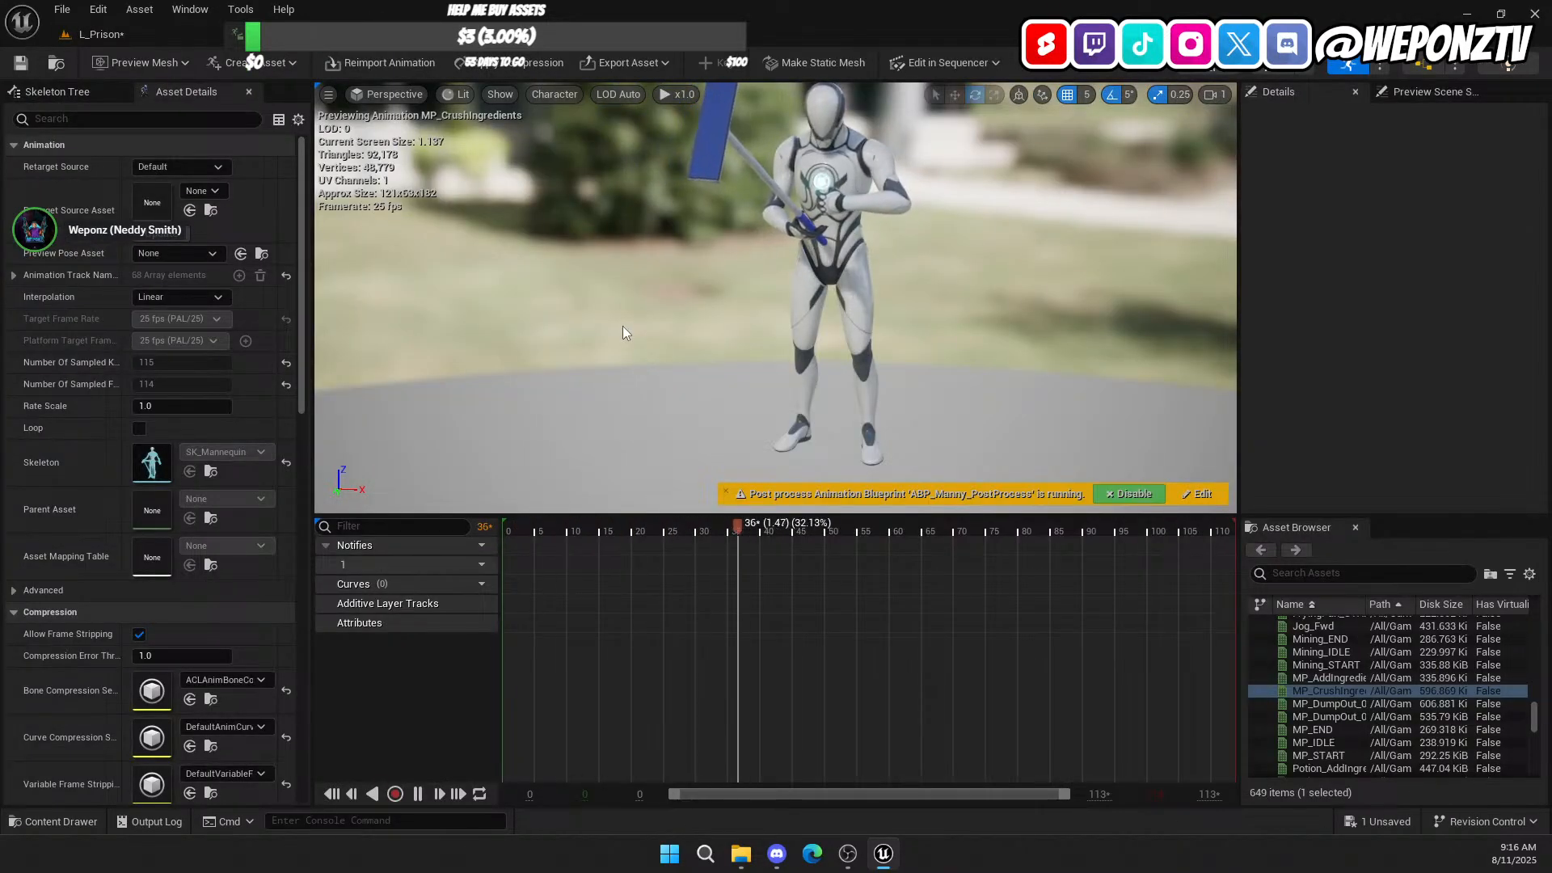
pyautogui.click(148, 33)
pyautogui.doubleClick(548, 396)
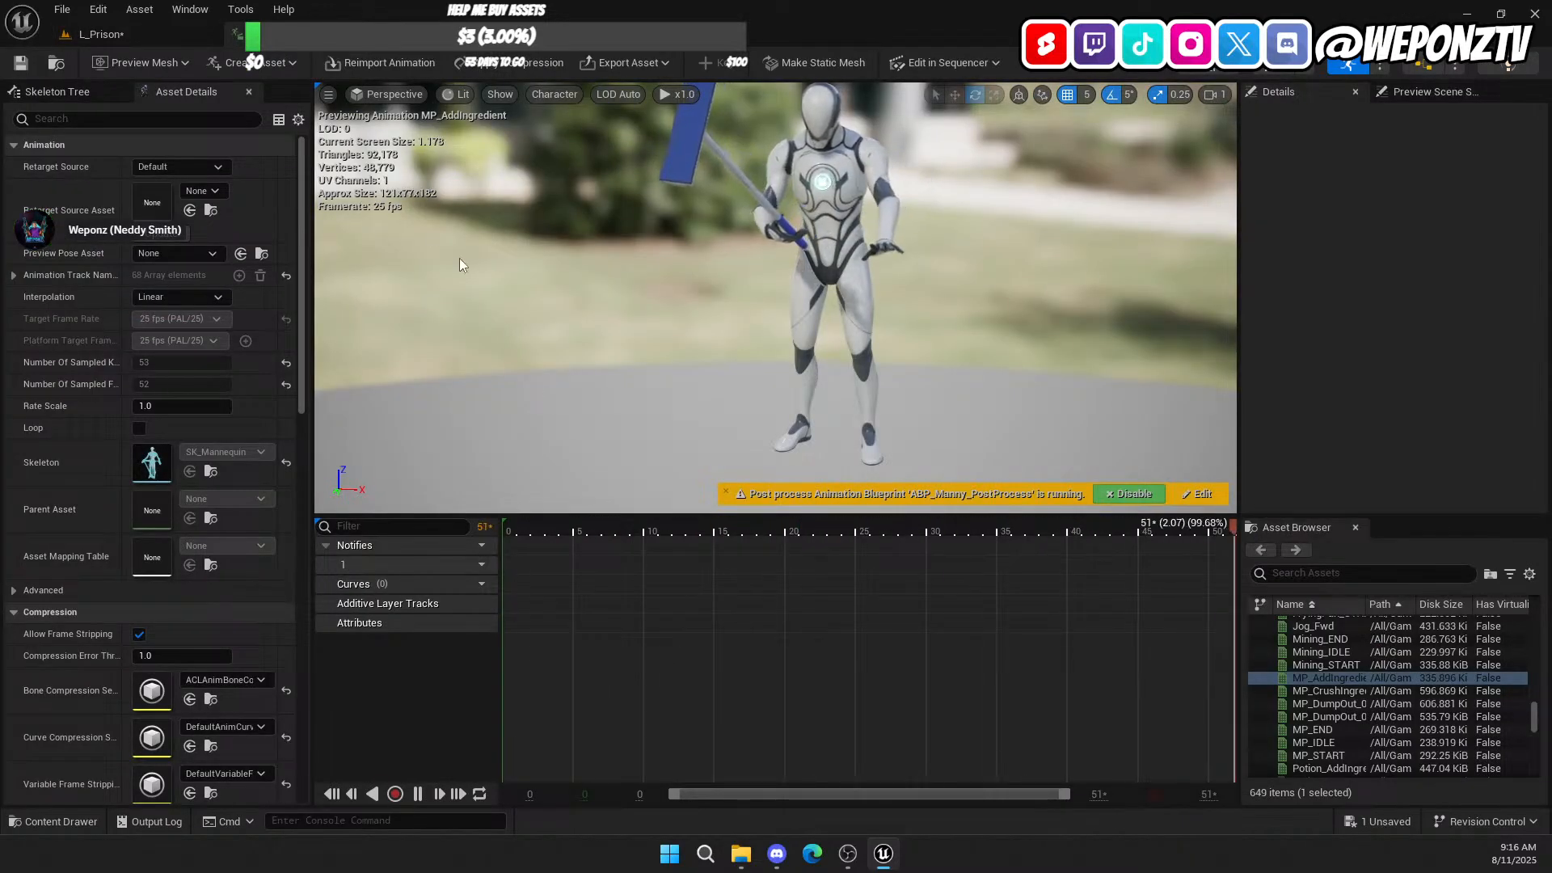
pyautogui.click(134, 36)
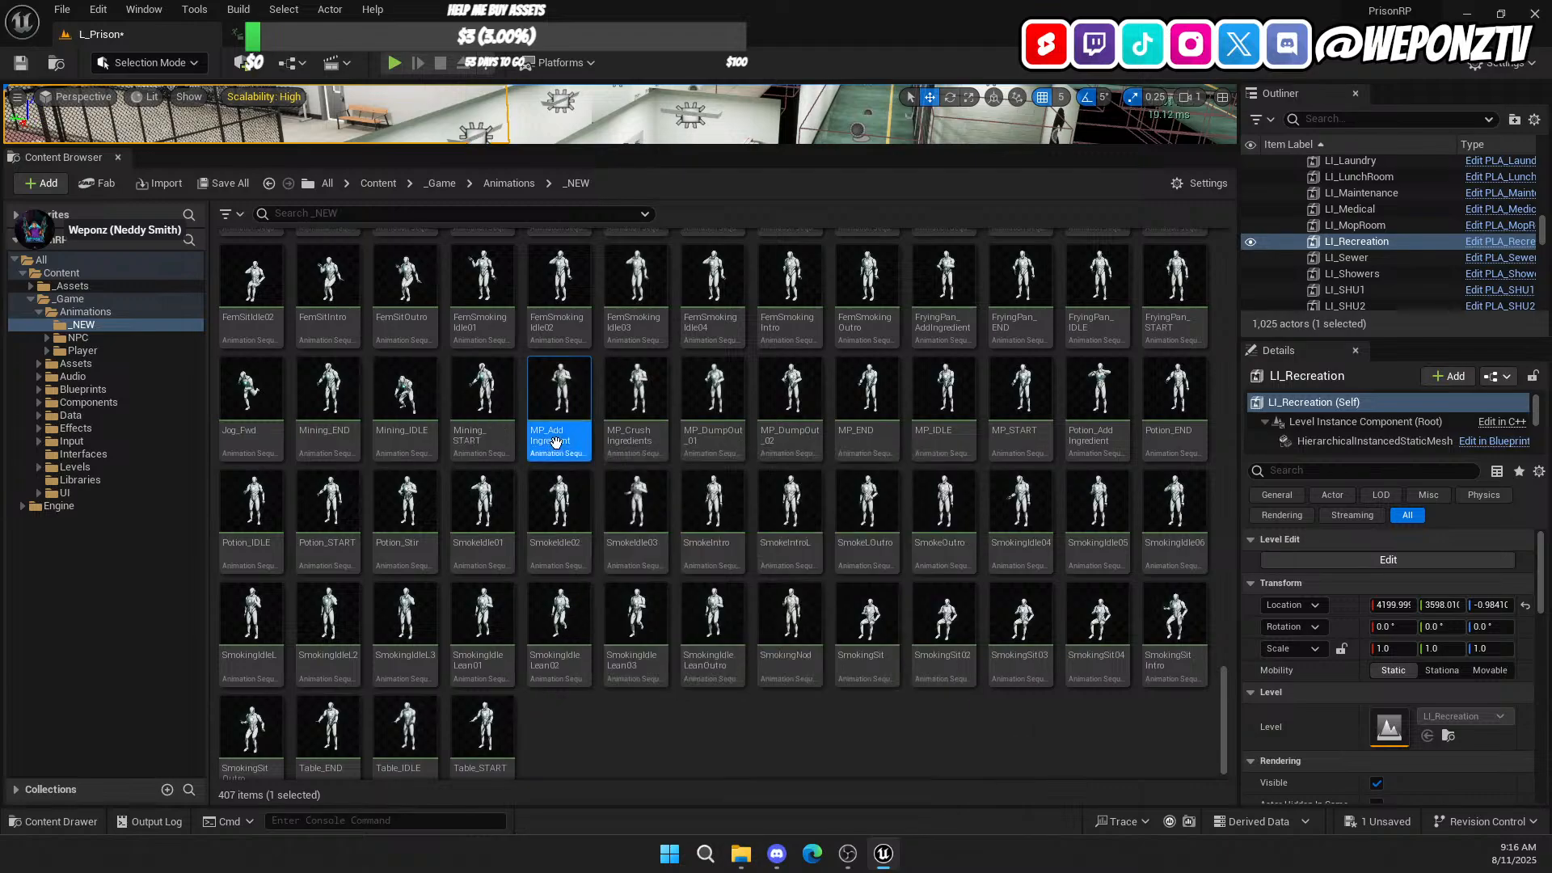
# Step: Preview the Mining_IDLE, Potion_END and Potion_AddIngredient animations in turn, returning to the _NEW folder after each
pyautogui.doubleClick(404, 392)
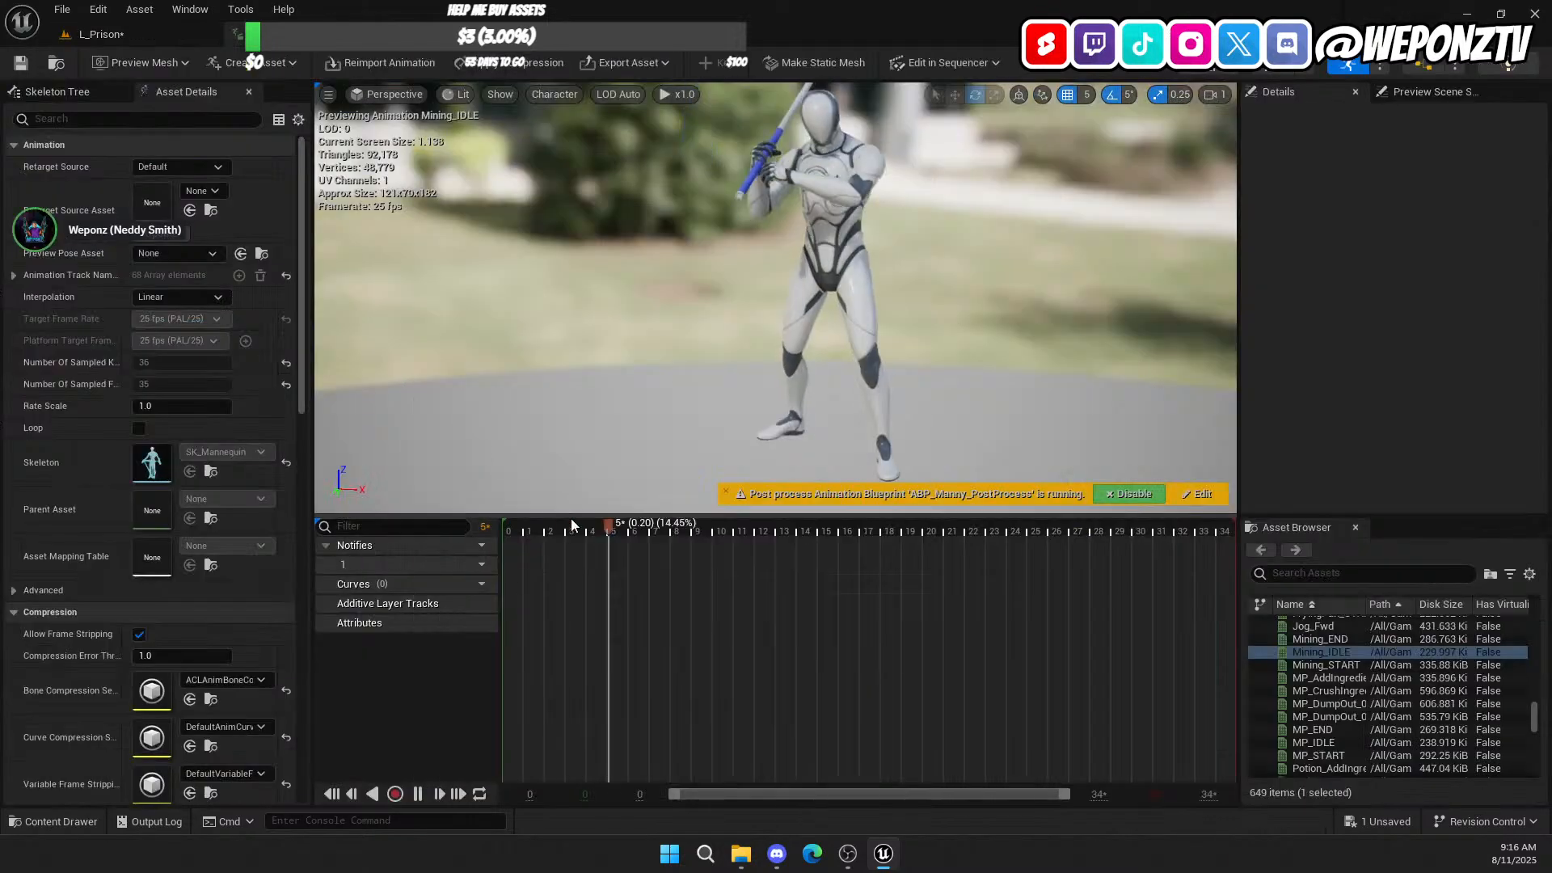
pyautogui.click(111, 36)
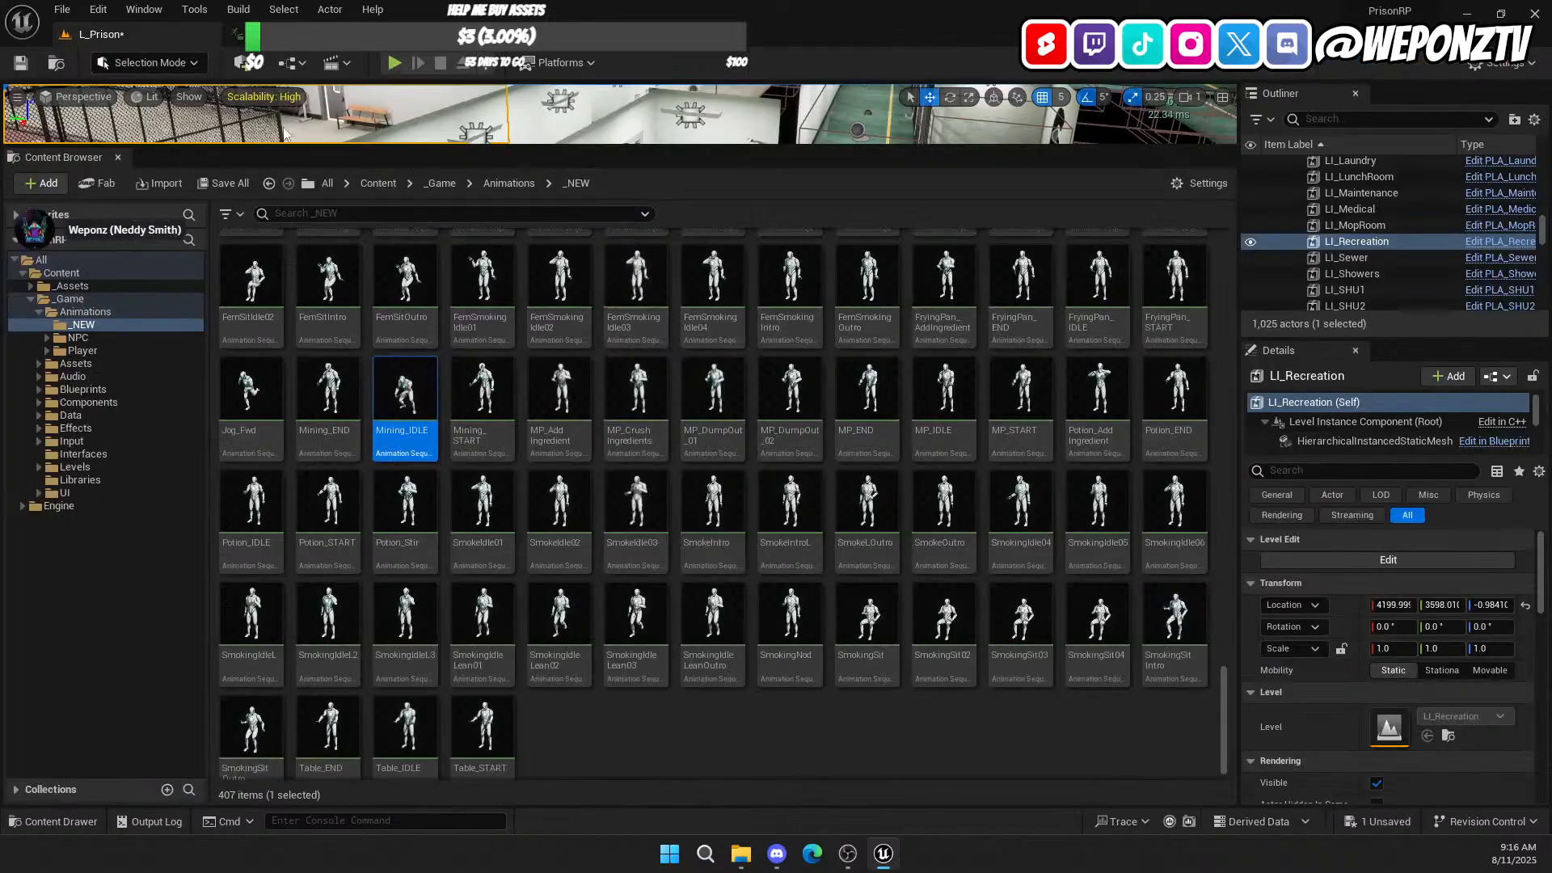
pyautogui.doubleClick(1176, 396)
pyautogui.click(153, 36)
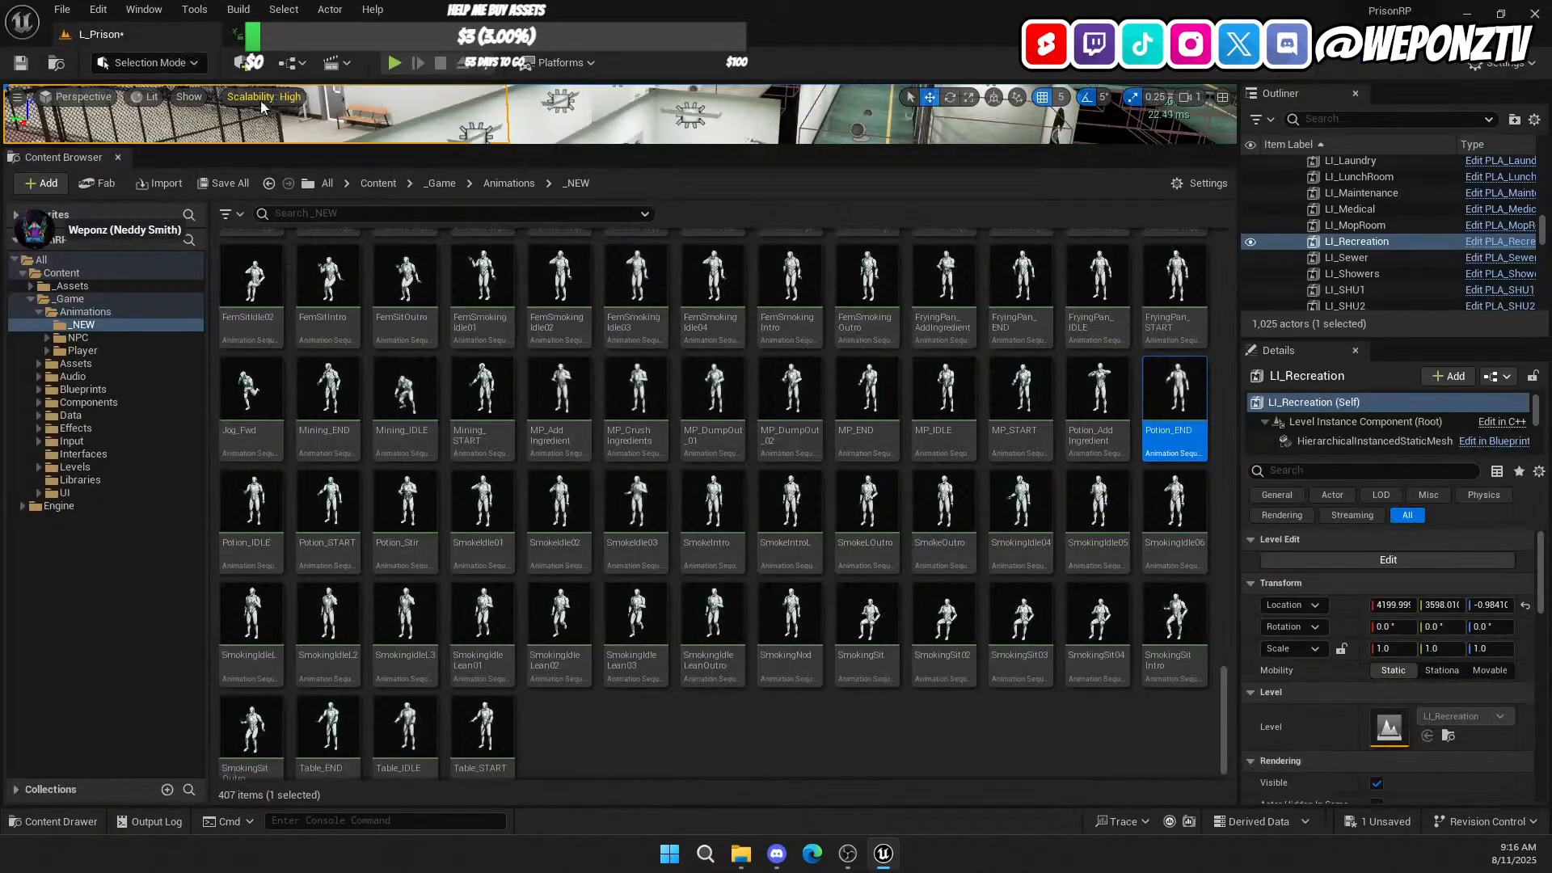
pyautogui.doubleClick(1125, 393)
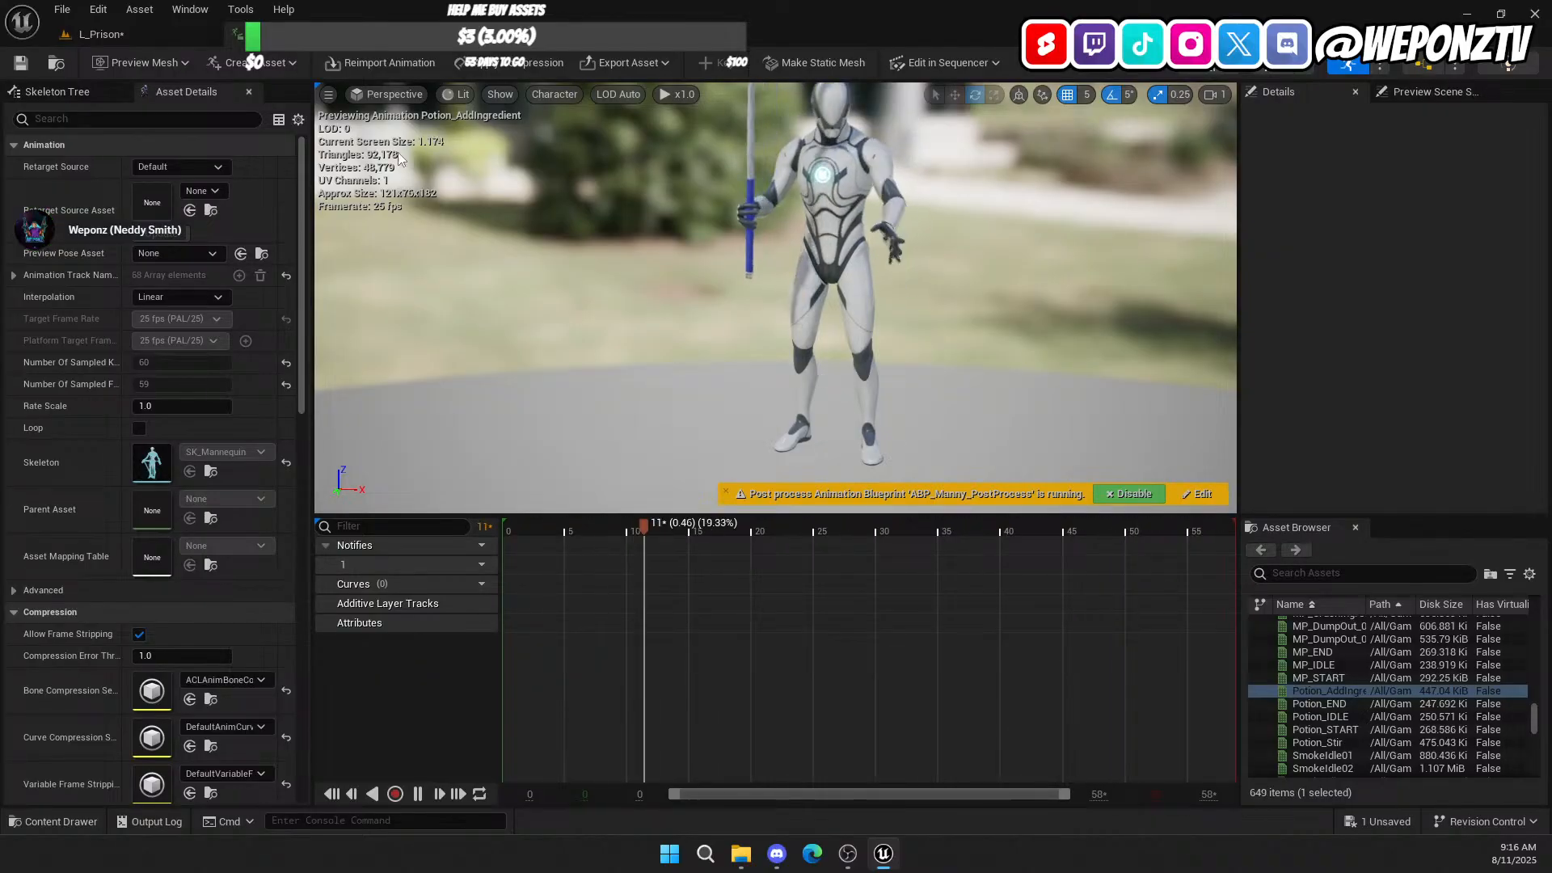
pyautogui.click(127, 37)
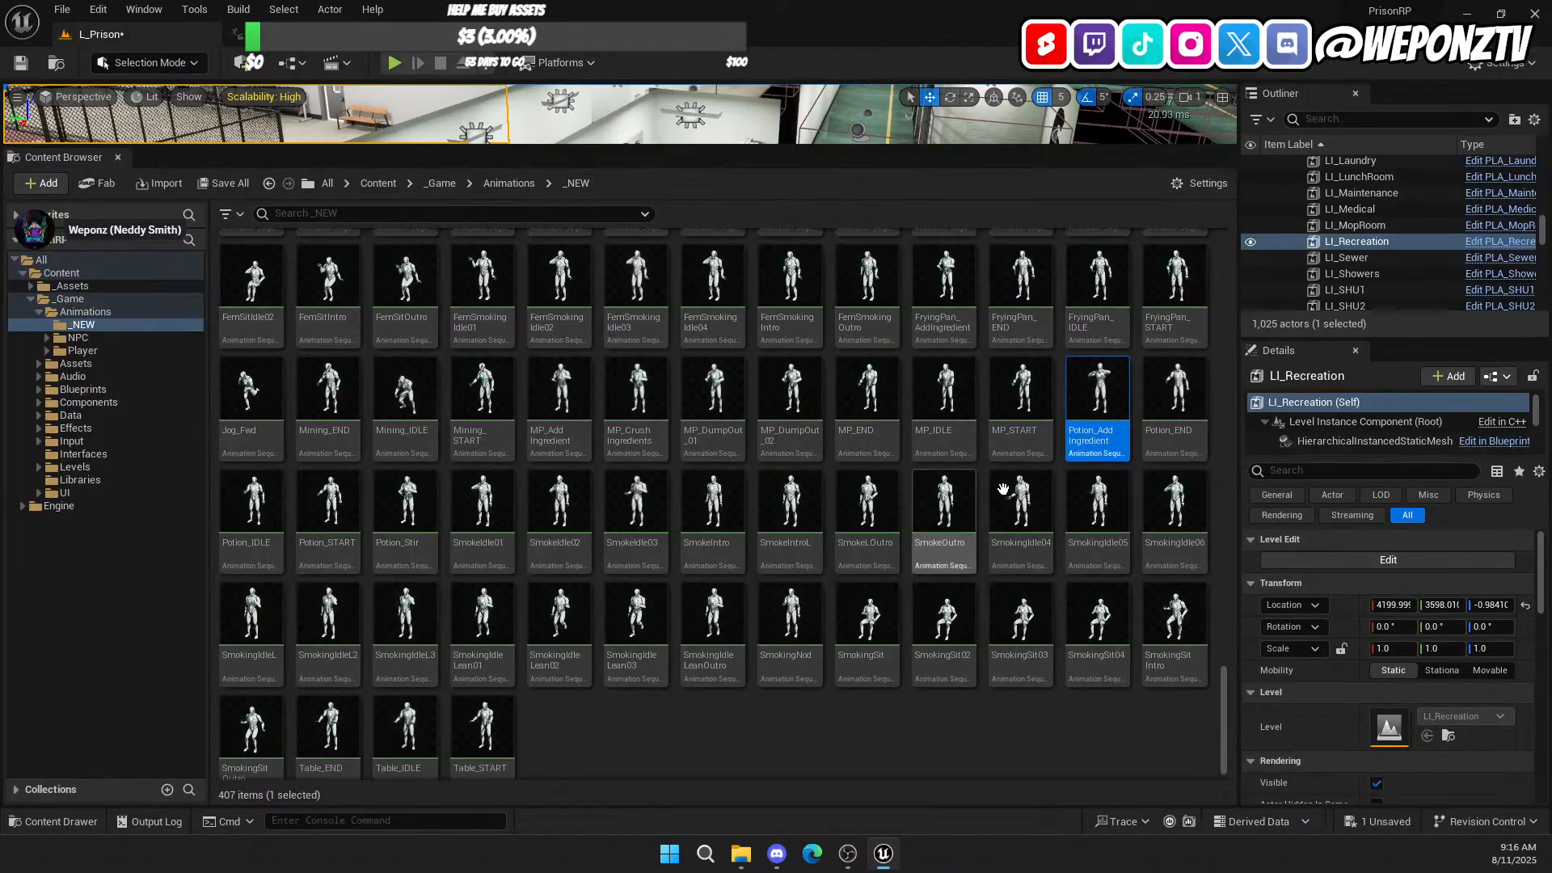
# Step: Preview the FryingPan_IDLE animation from an angle that shows the held pan, and return to the _NEW folder
pyautogui.doubleClick(1105, 326)
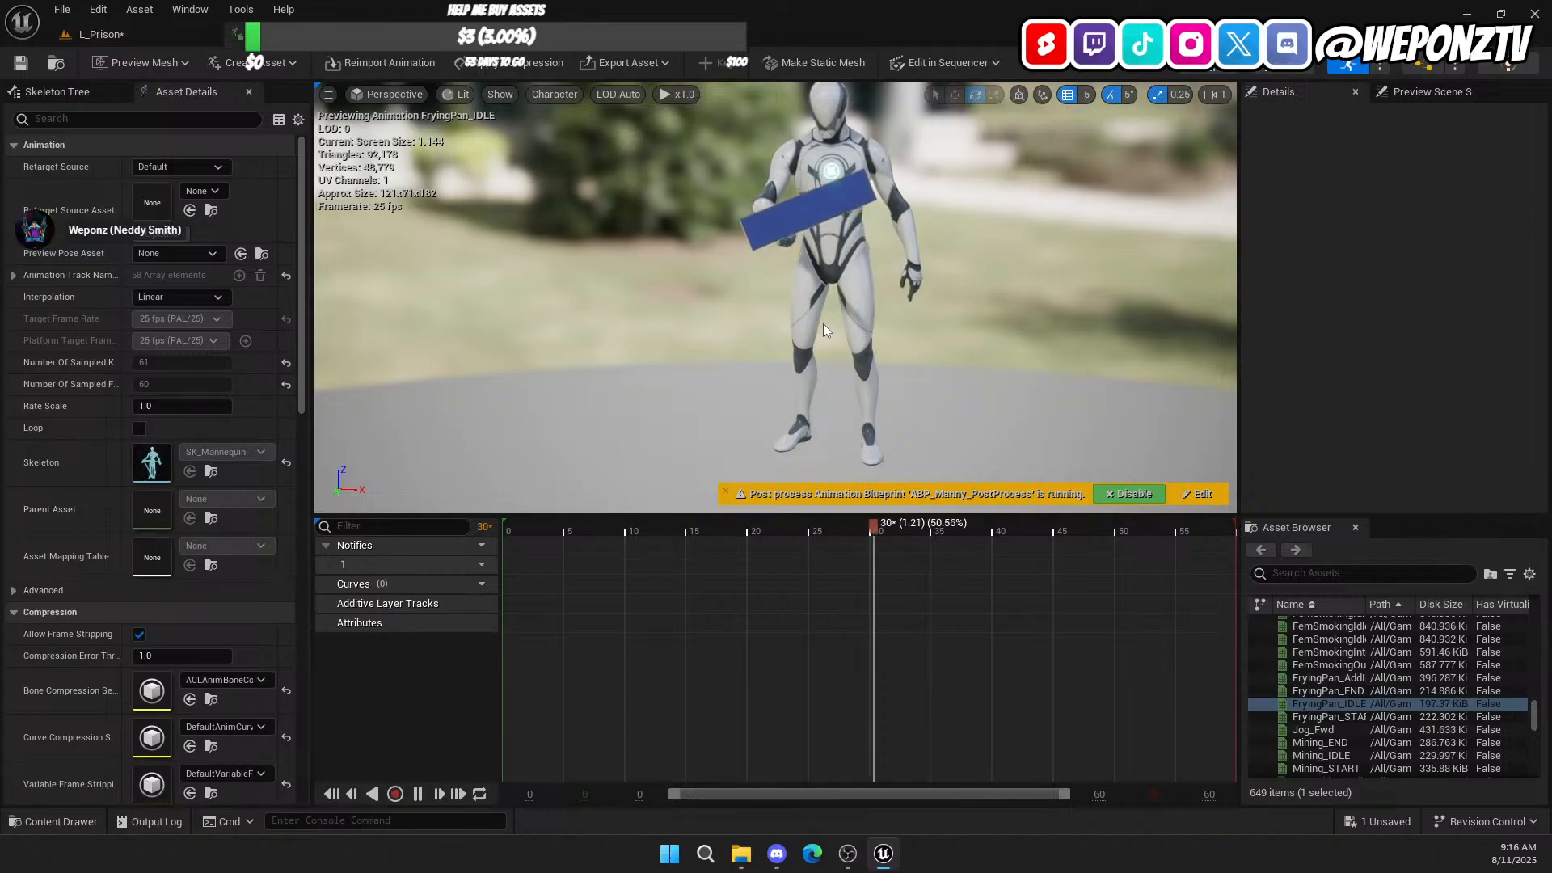
pyautogui.moveTo(823, 324); pyautogui.dragTo(717, 313, button='right')
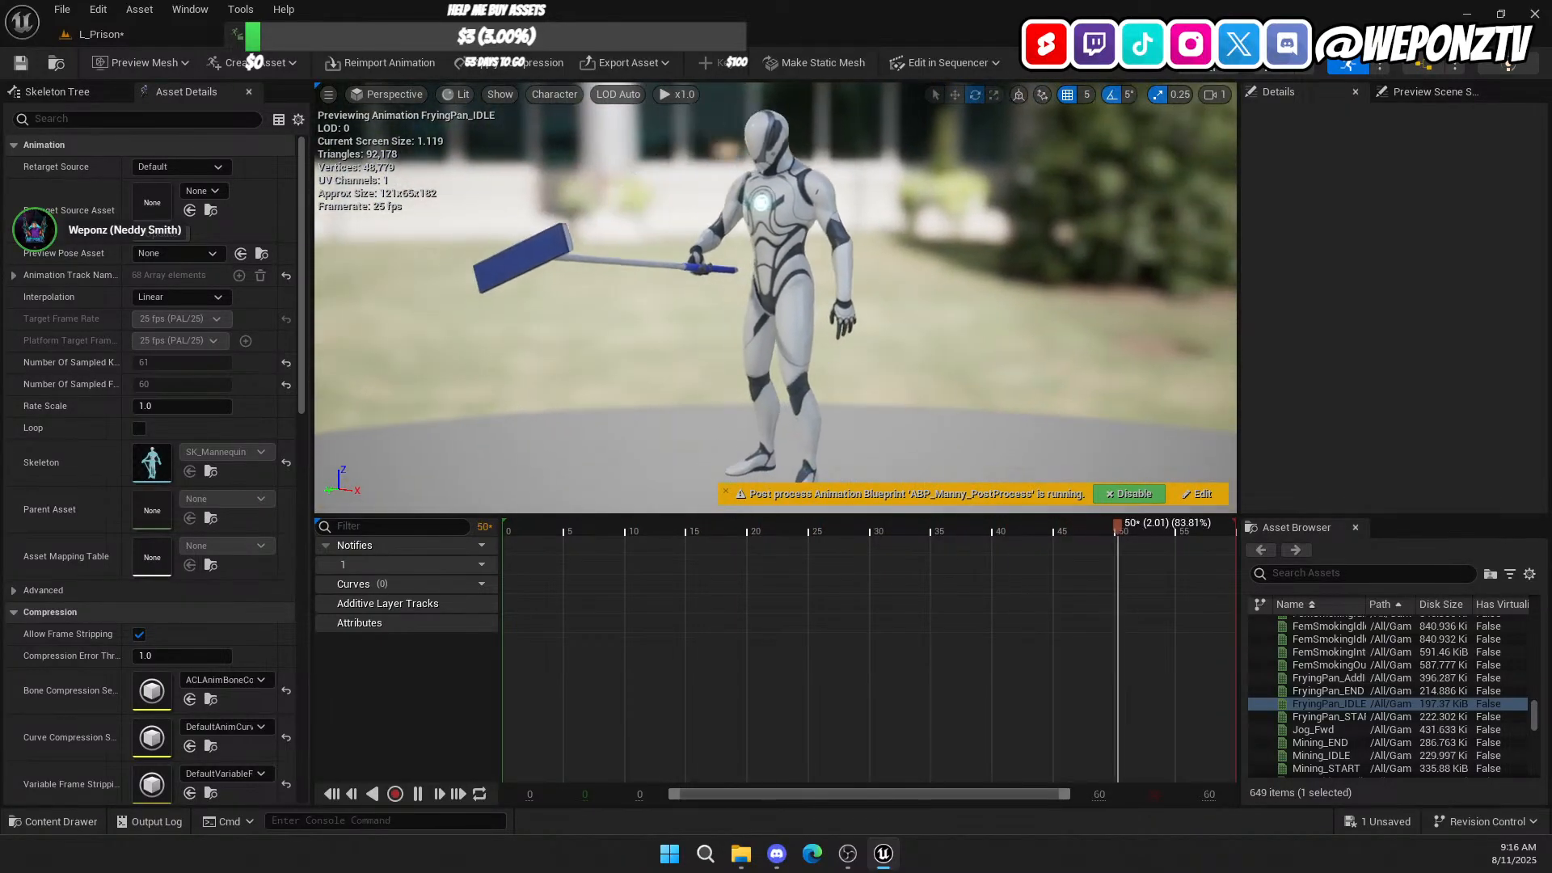
pyautogui.click(138, 36)
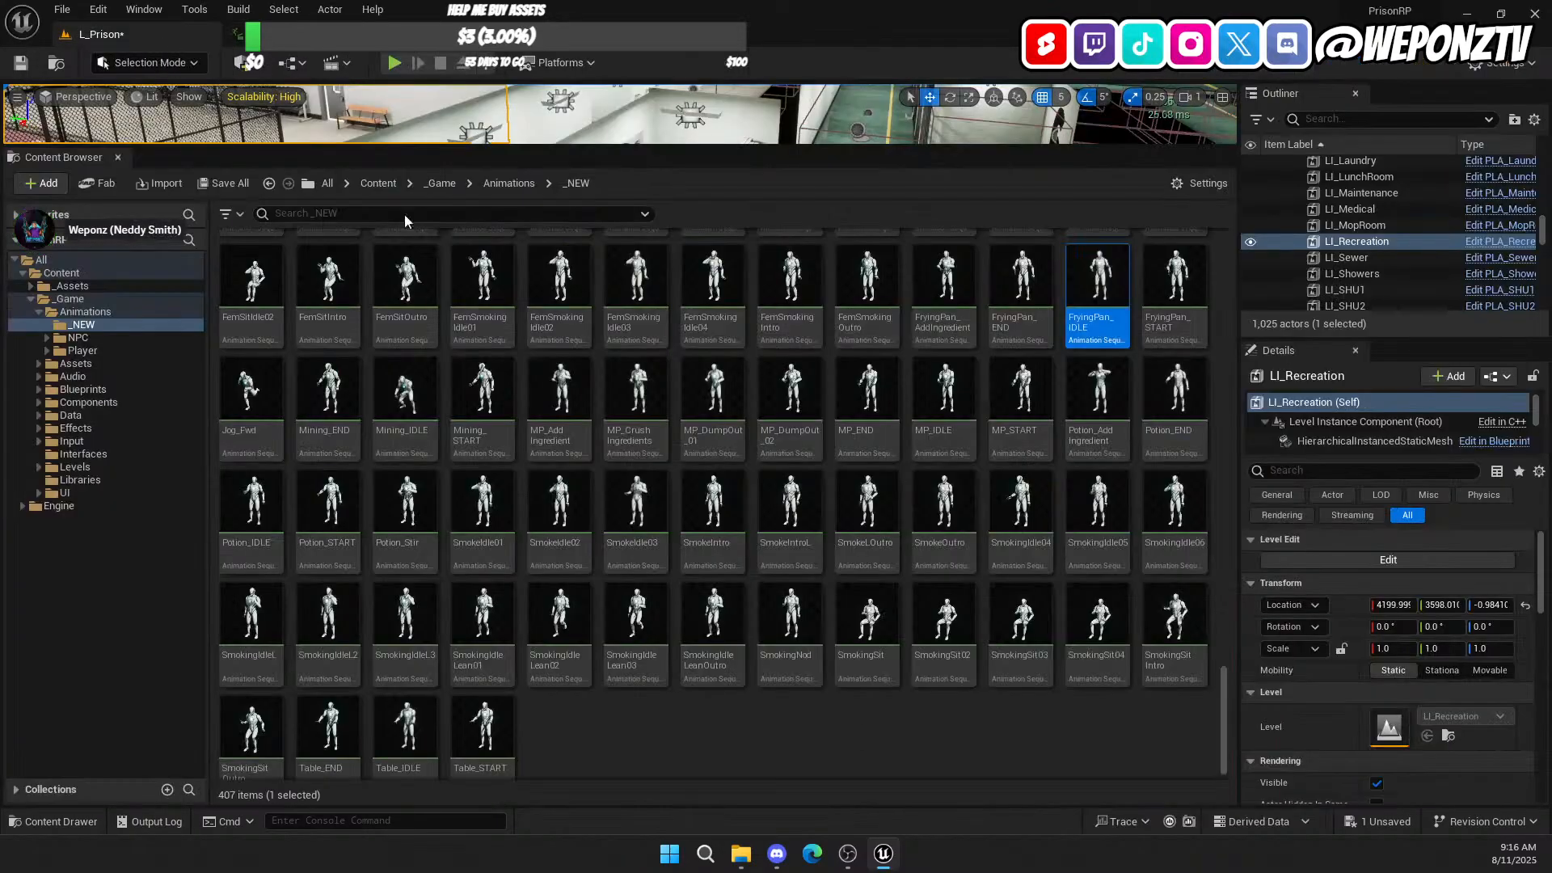
# Step: Look over the crafting and smoking animations, preview SmokeIdle01, and return to the _NEW folder
pyautogui.scroll(2, 910, 419)
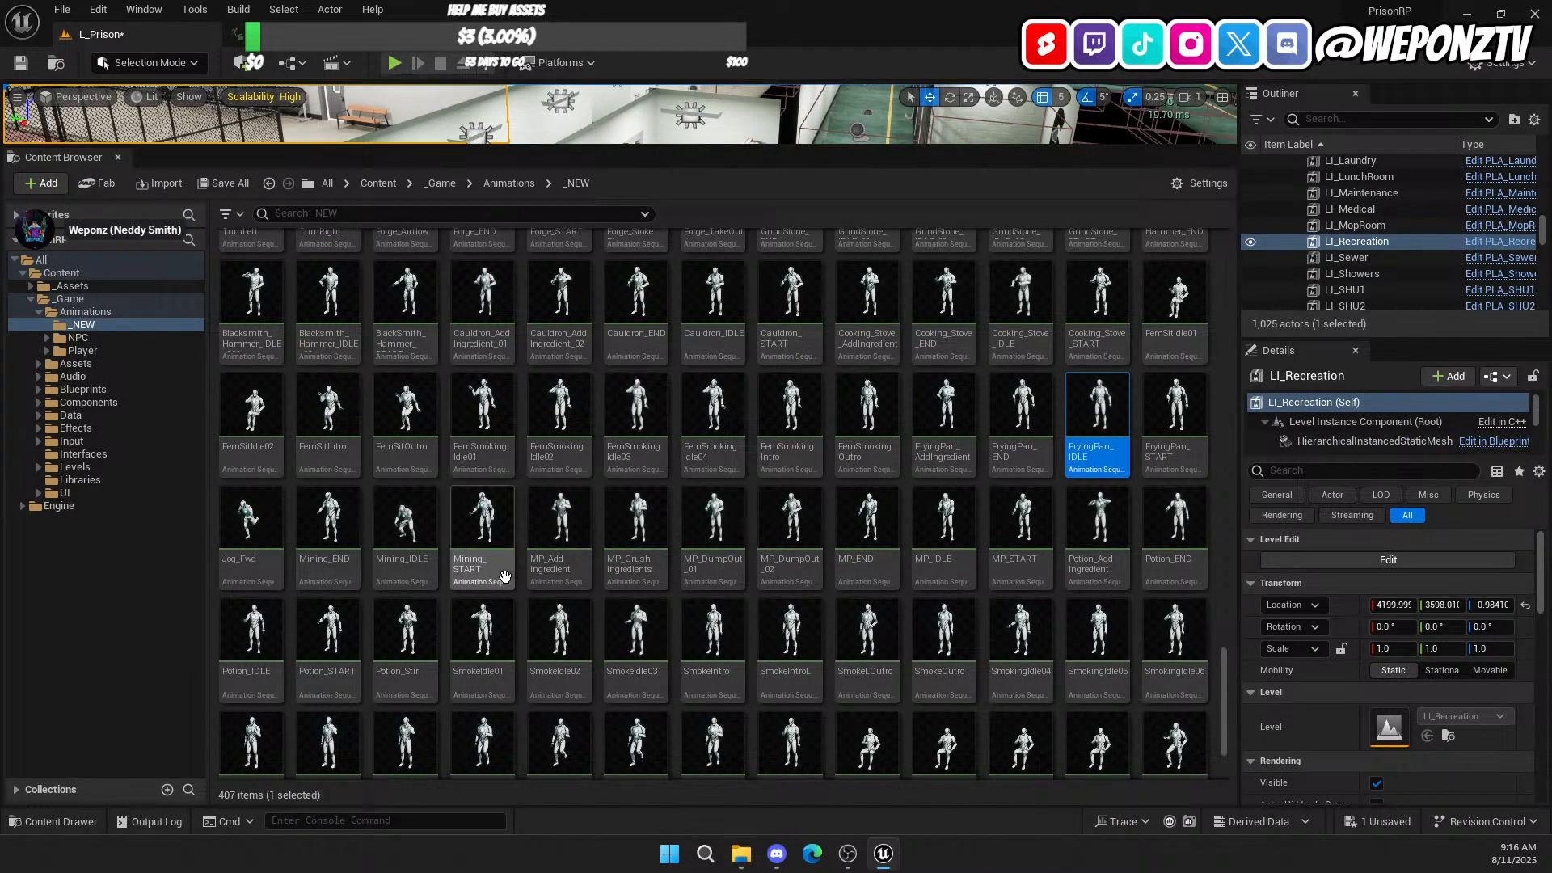
pyautogui.scroll(2, 847, 554)
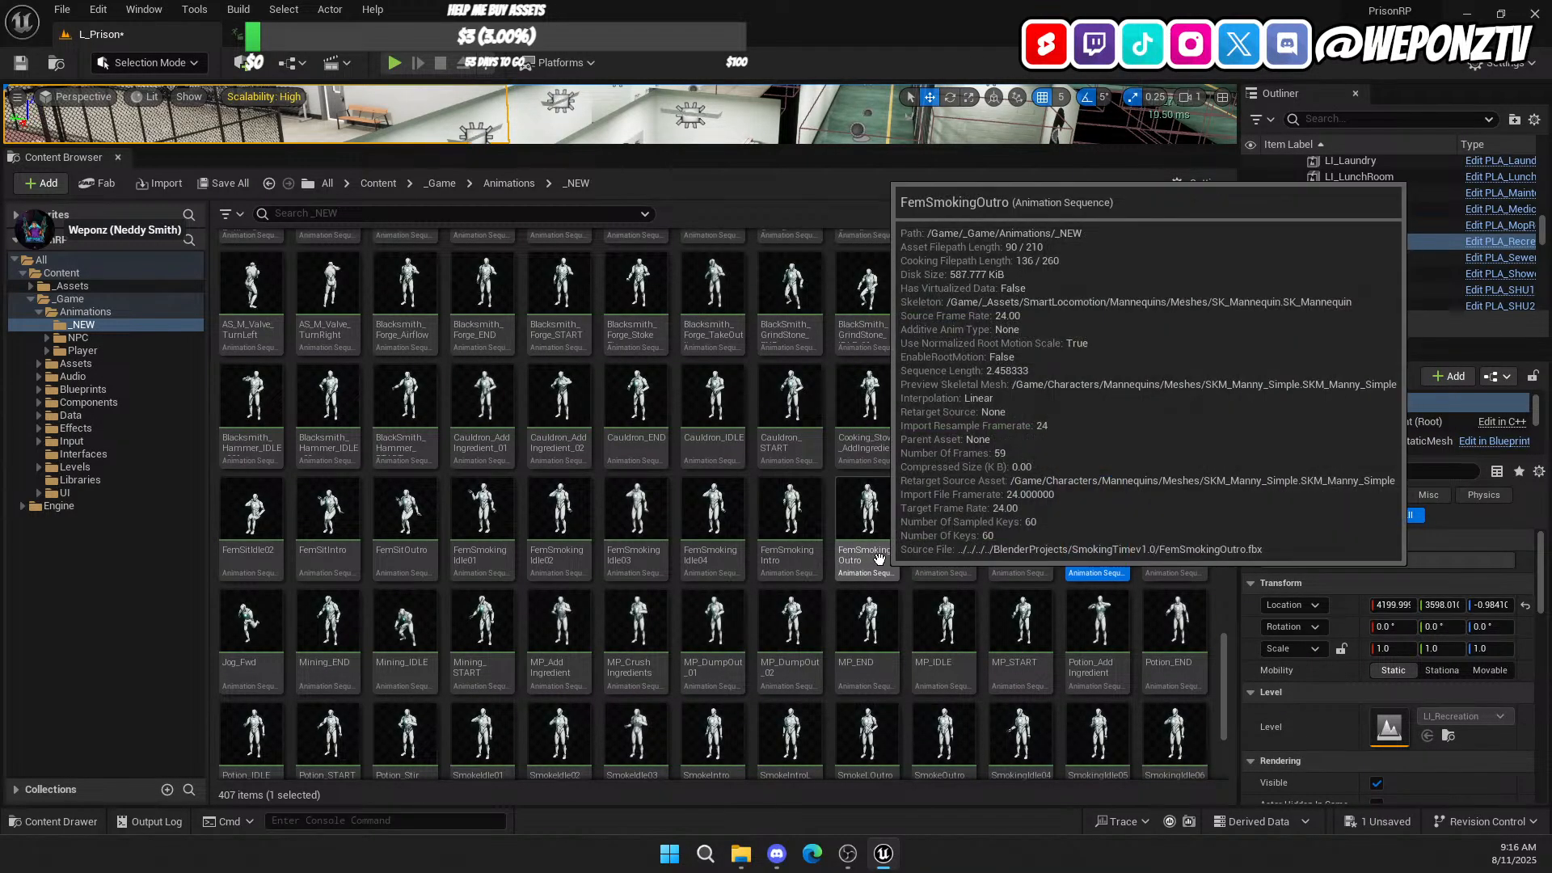
pyautogui.scroll(-2, 909, 585)
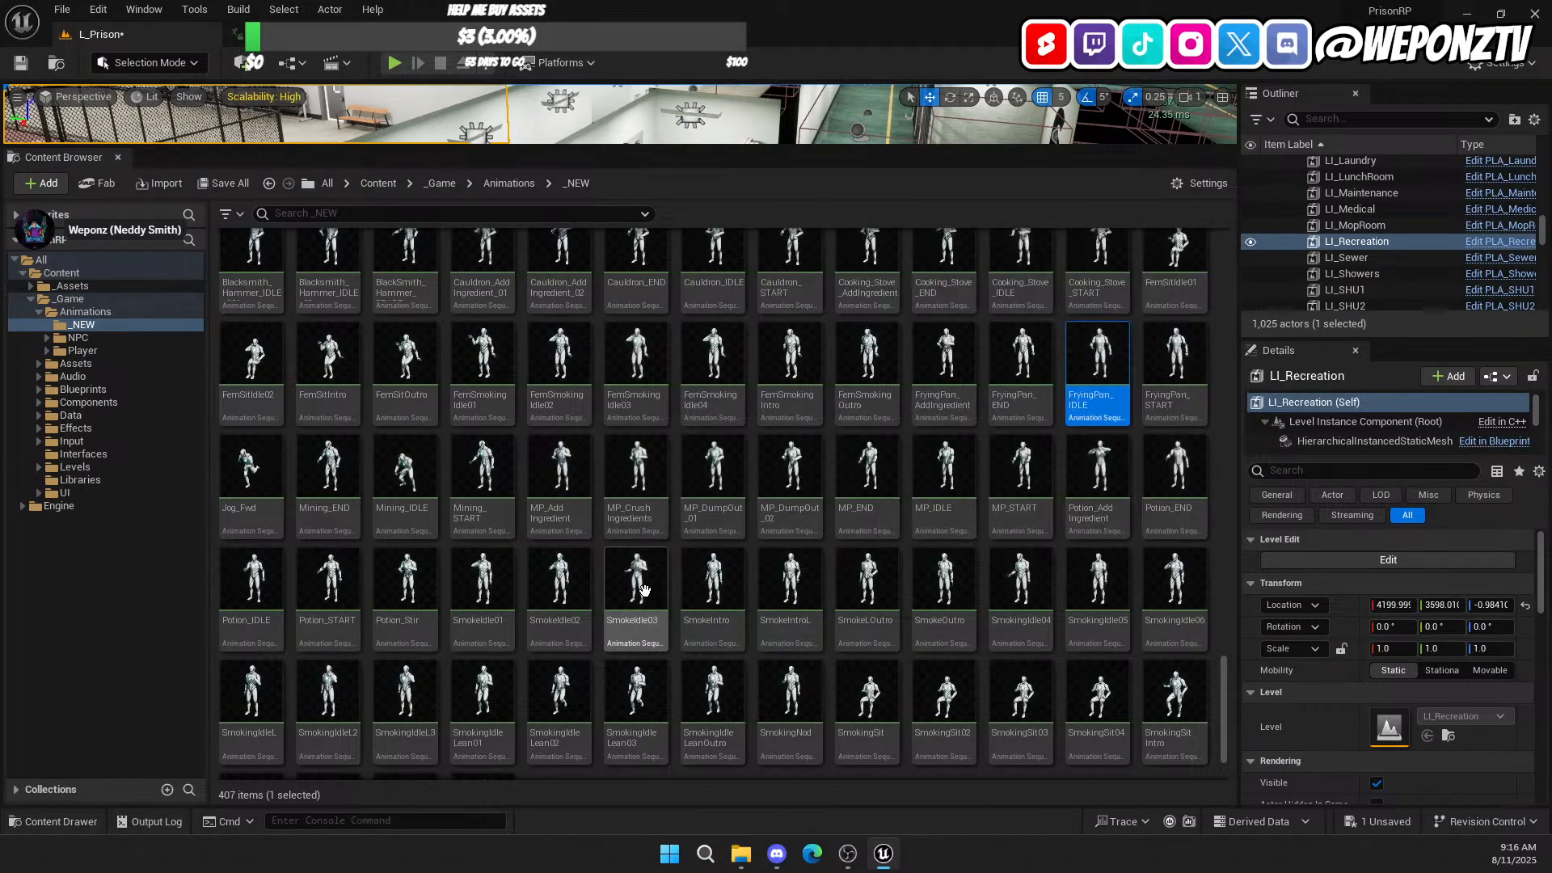
pyautogui.click(479, 583)
pyautogui.doubleClick(479, 583)
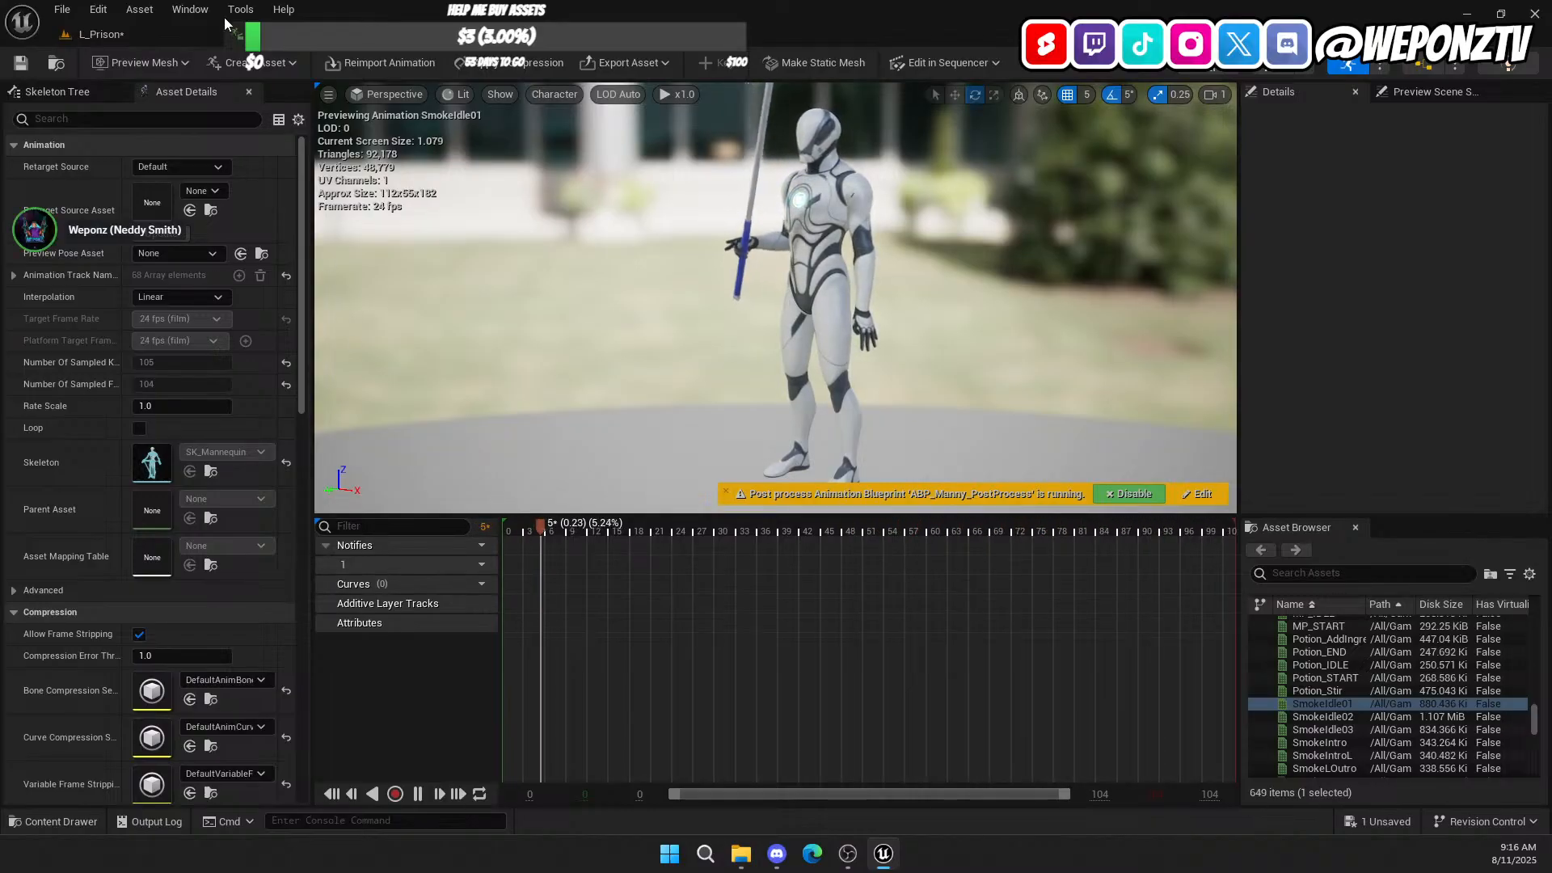
pyautogui.click(138, 31)
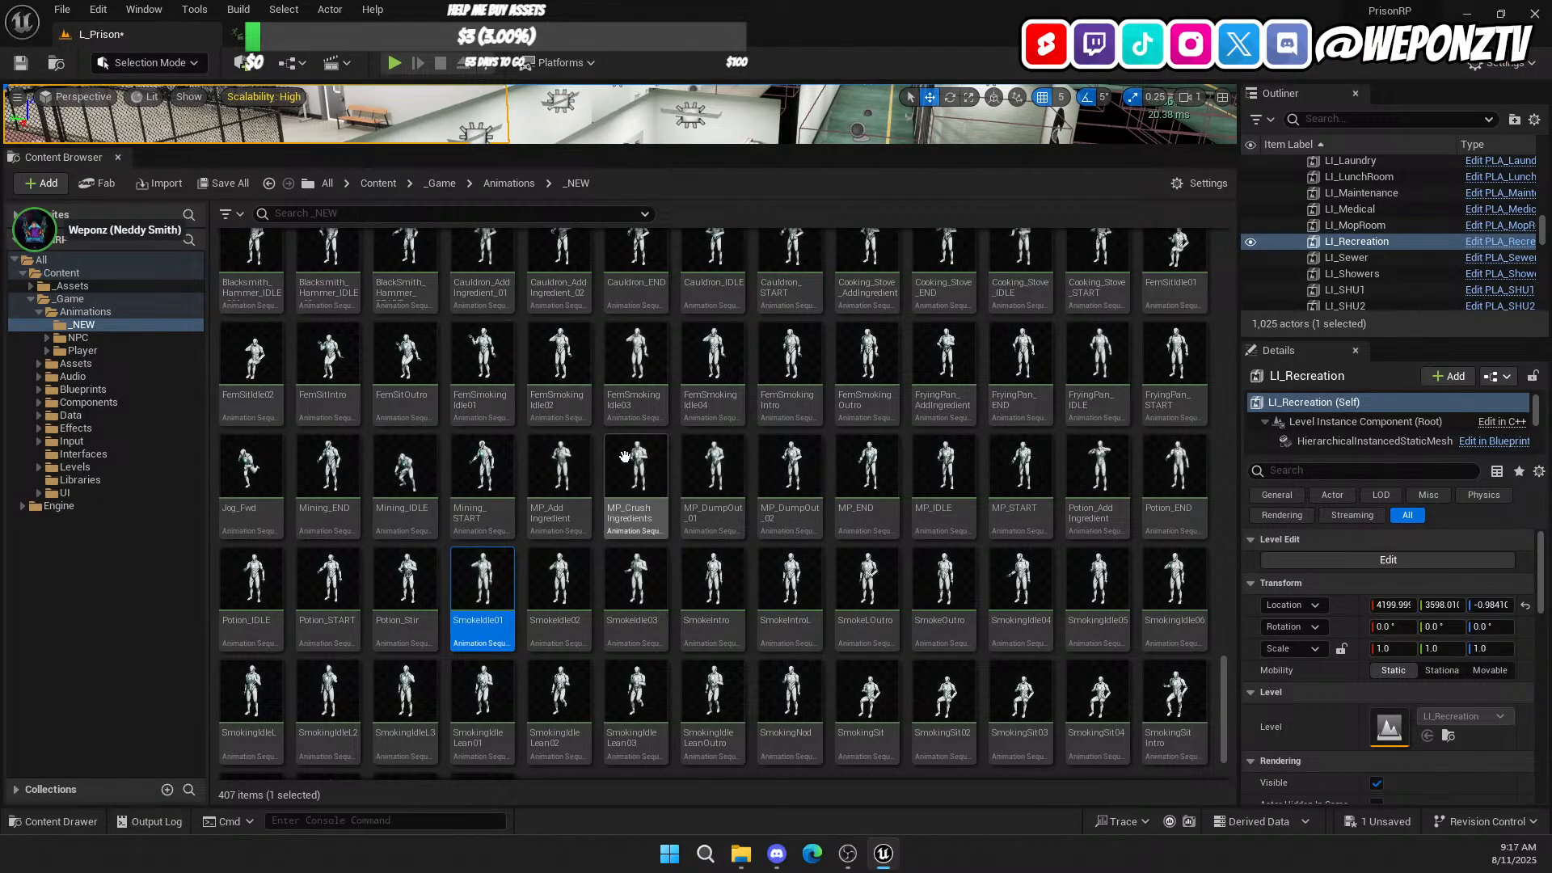
# Step: Preview the BlackSmith_GrindStone_END animation and return to the _NEW folder
pyautogui.scroll(5, 625, 460)
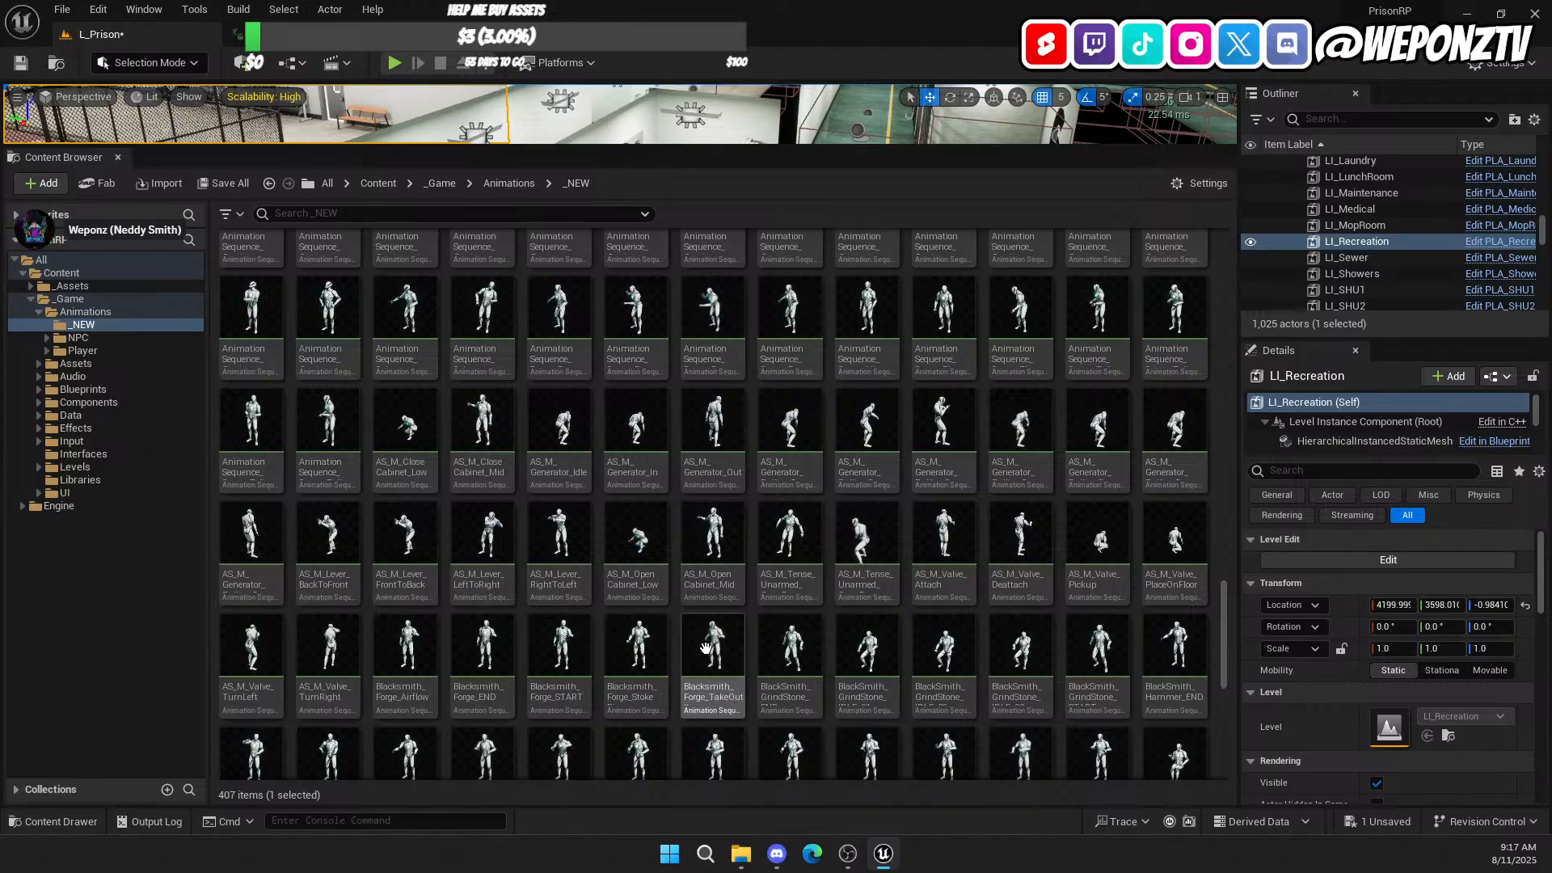
pyautogui.doubleClick(796, 646)
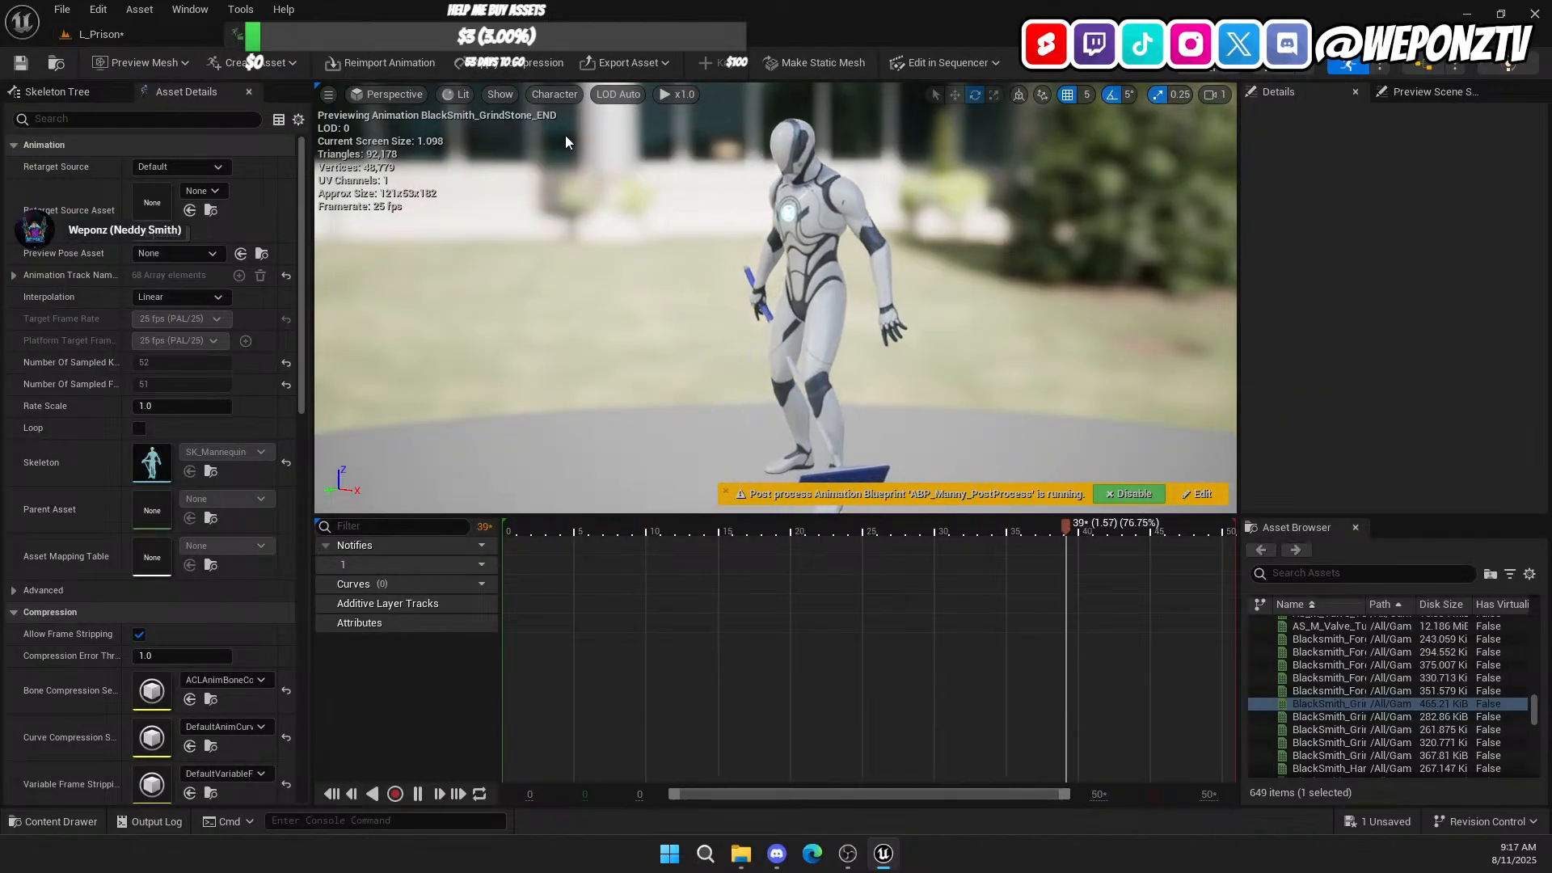
pyautogui.click(382, 35)
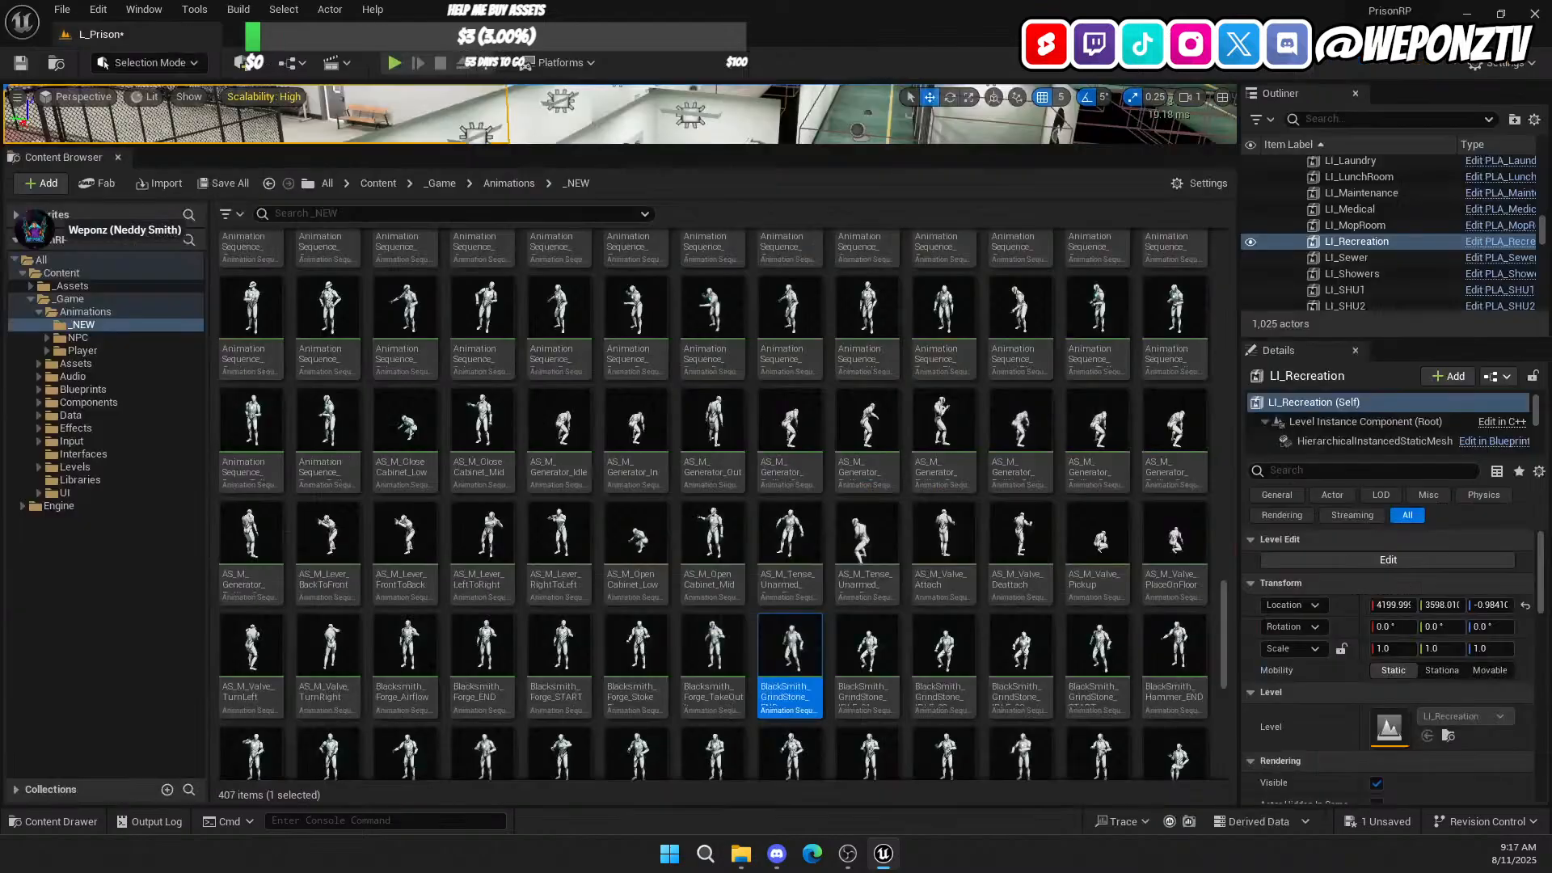
# Step: Browse the _NEW folder back through the salesman, customer, seated and chef animations to the gym exercises at its start, checking individual asset names
pyautogui.scroll(2, 996, 560)
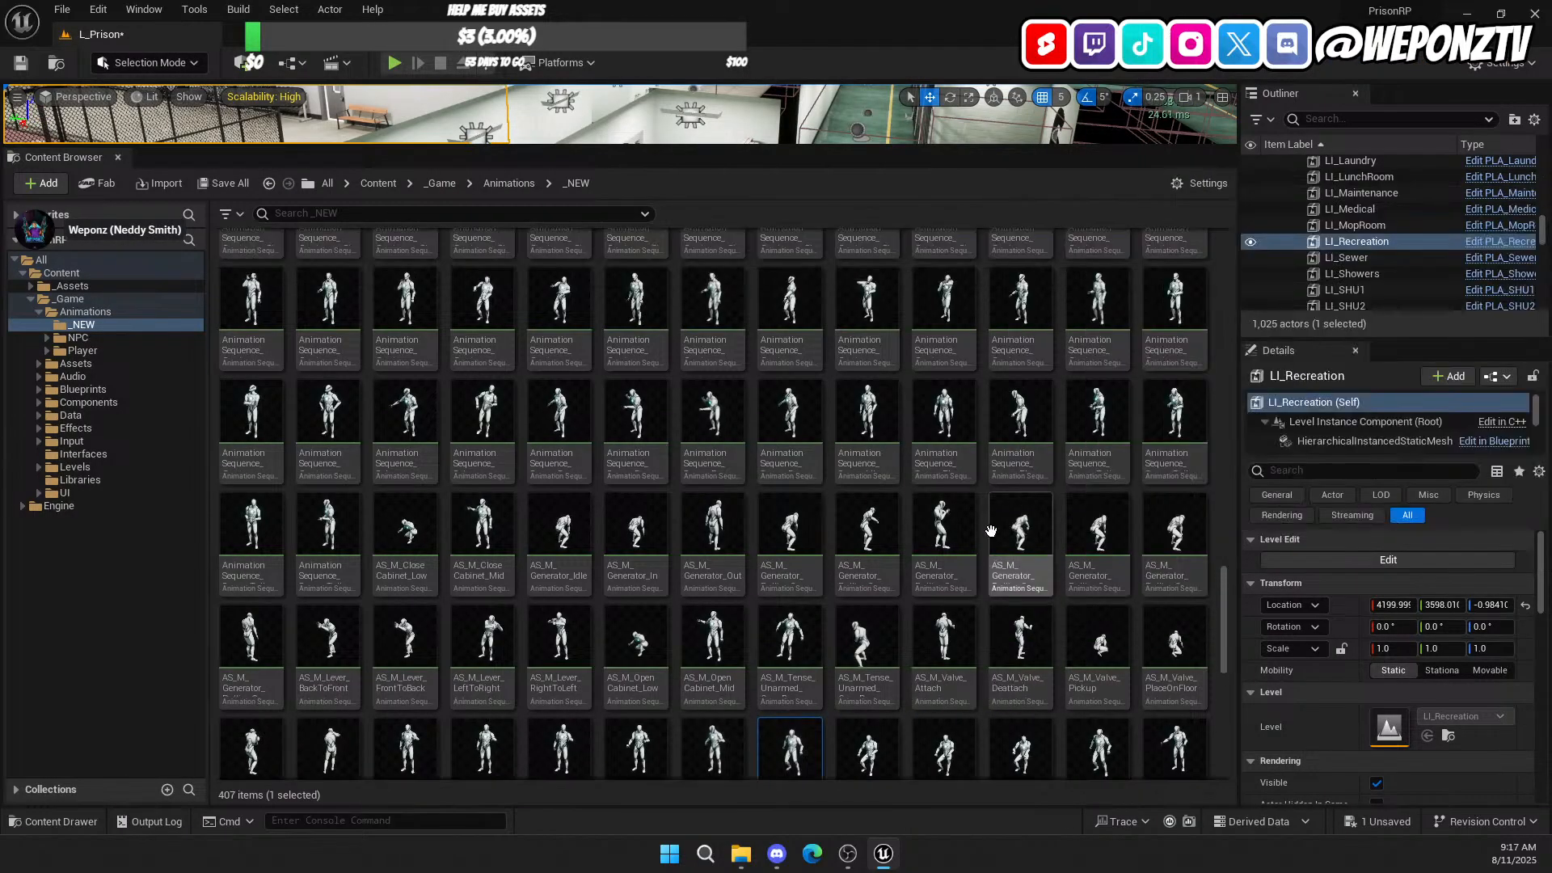
pyautogui.moveTo(485, 404)
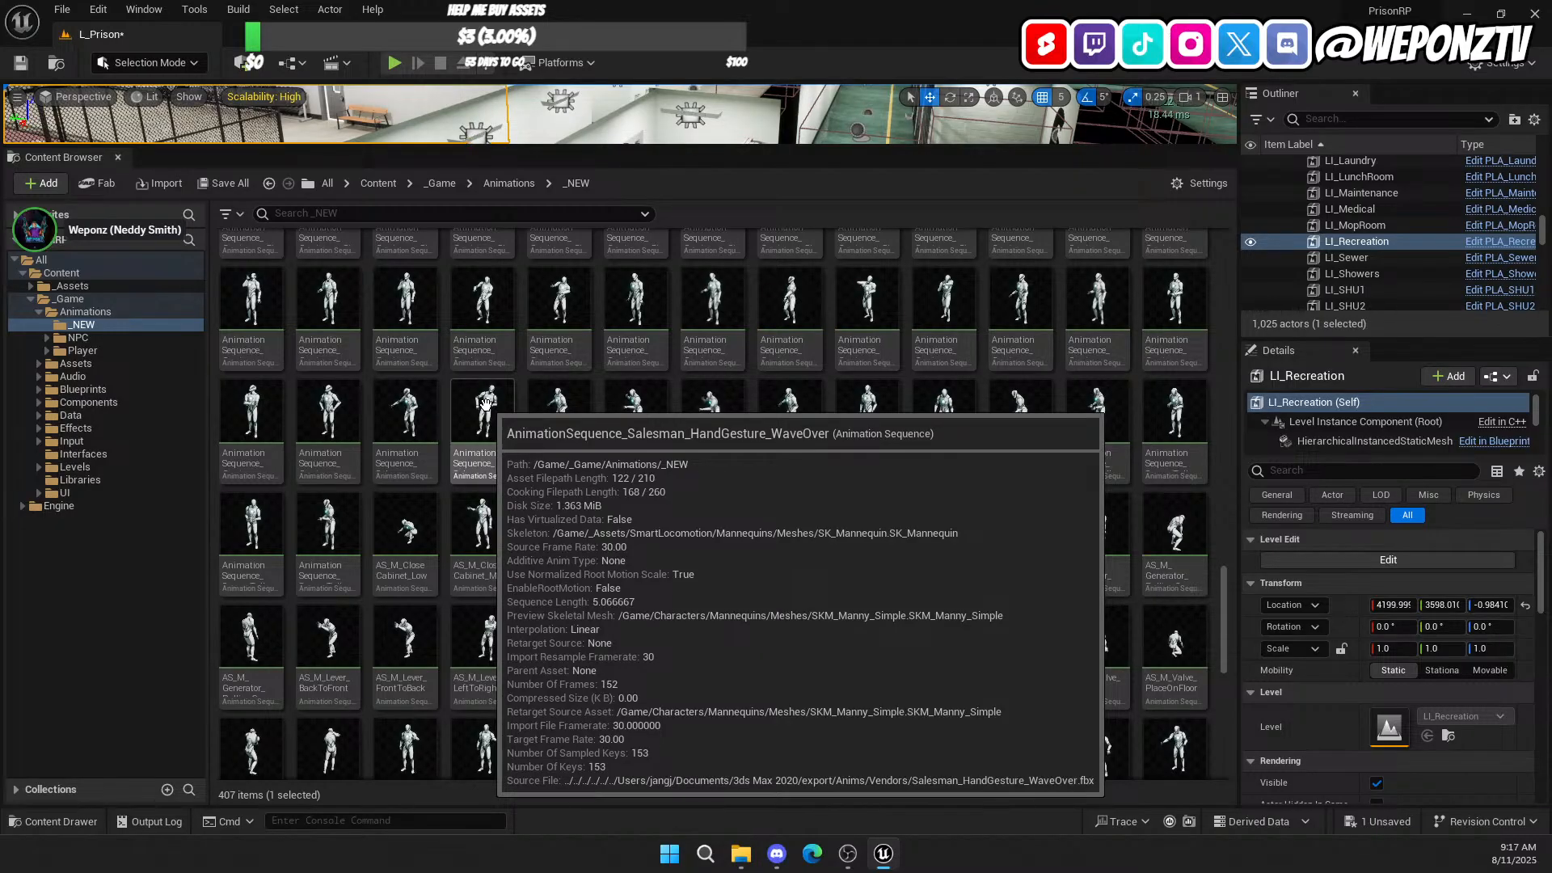
pyautogui.scroll(3, 671, 452)
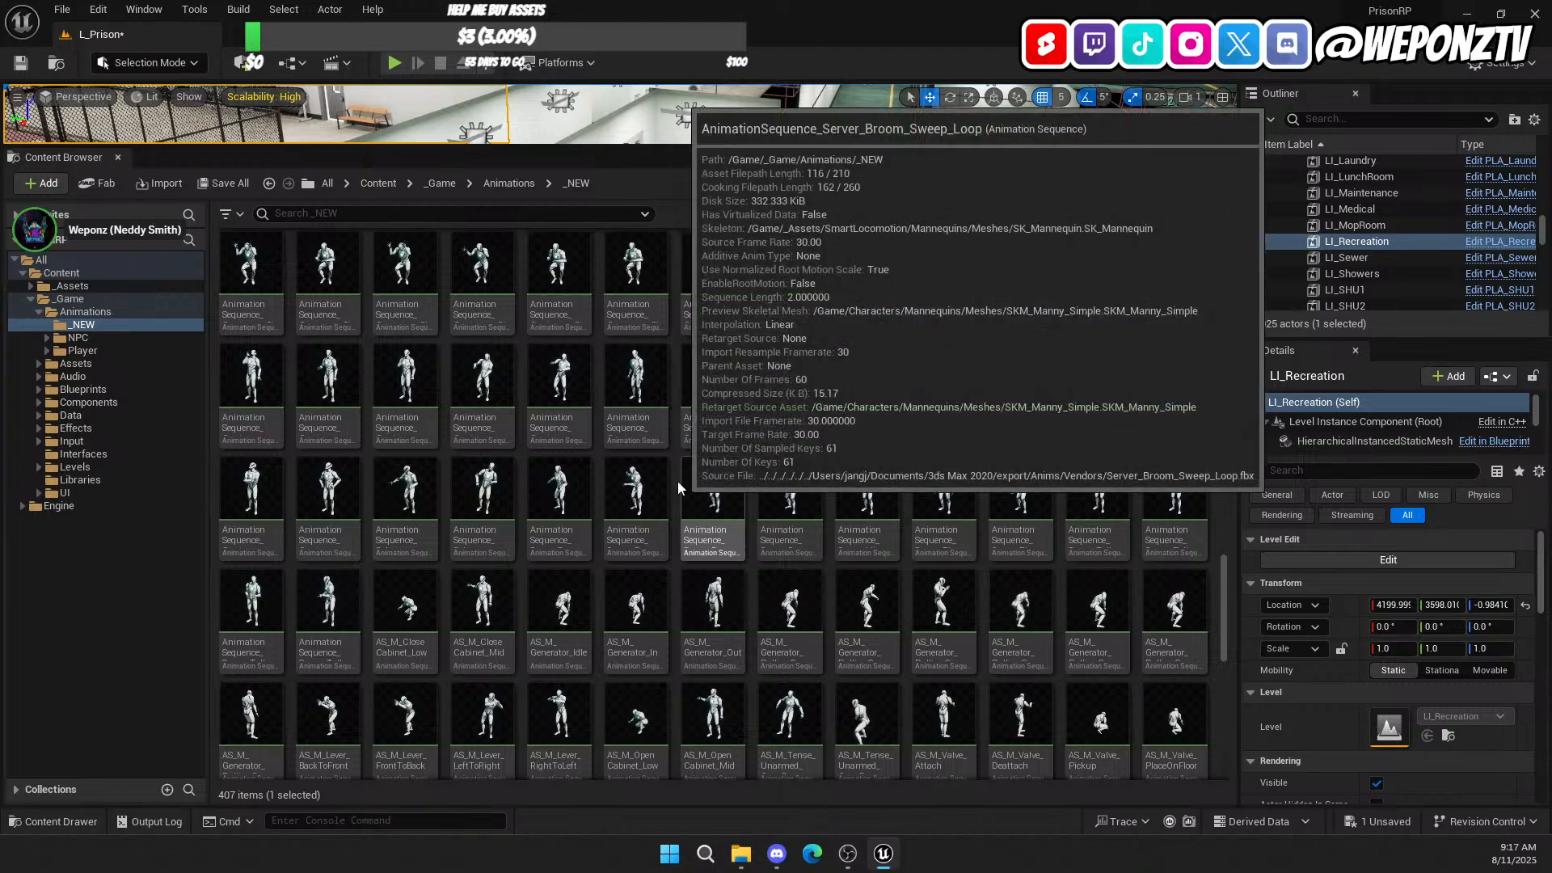
pyautogui.moveTo(652, 428)
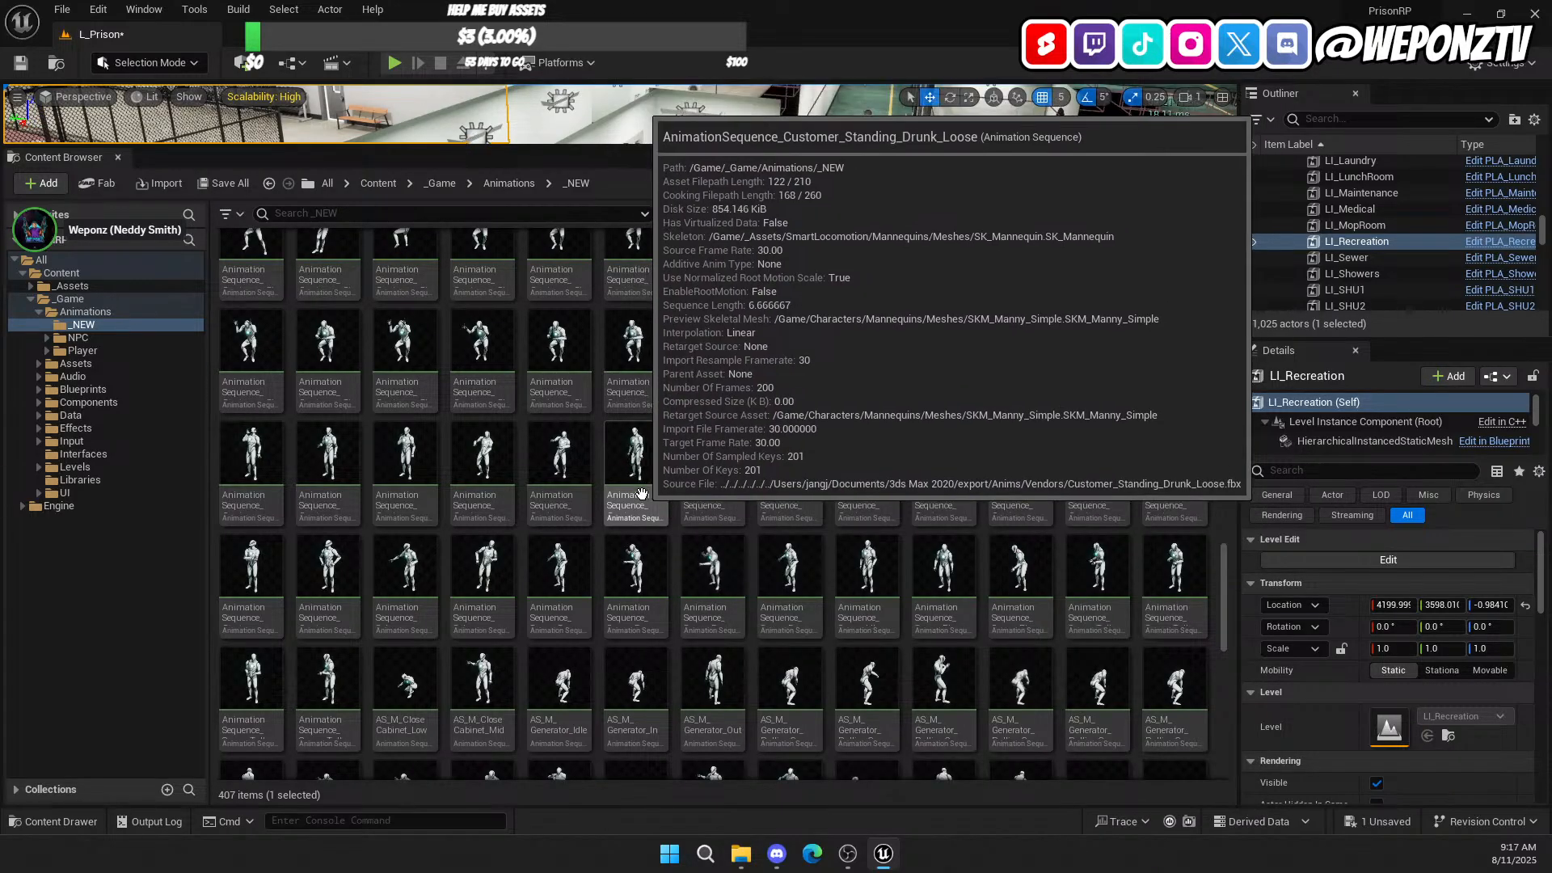
pyautogui.moveTo(666, 385)
pyautogui.scroll(2, 647, 396)
pyautogui.scroll(2, 626, 388)
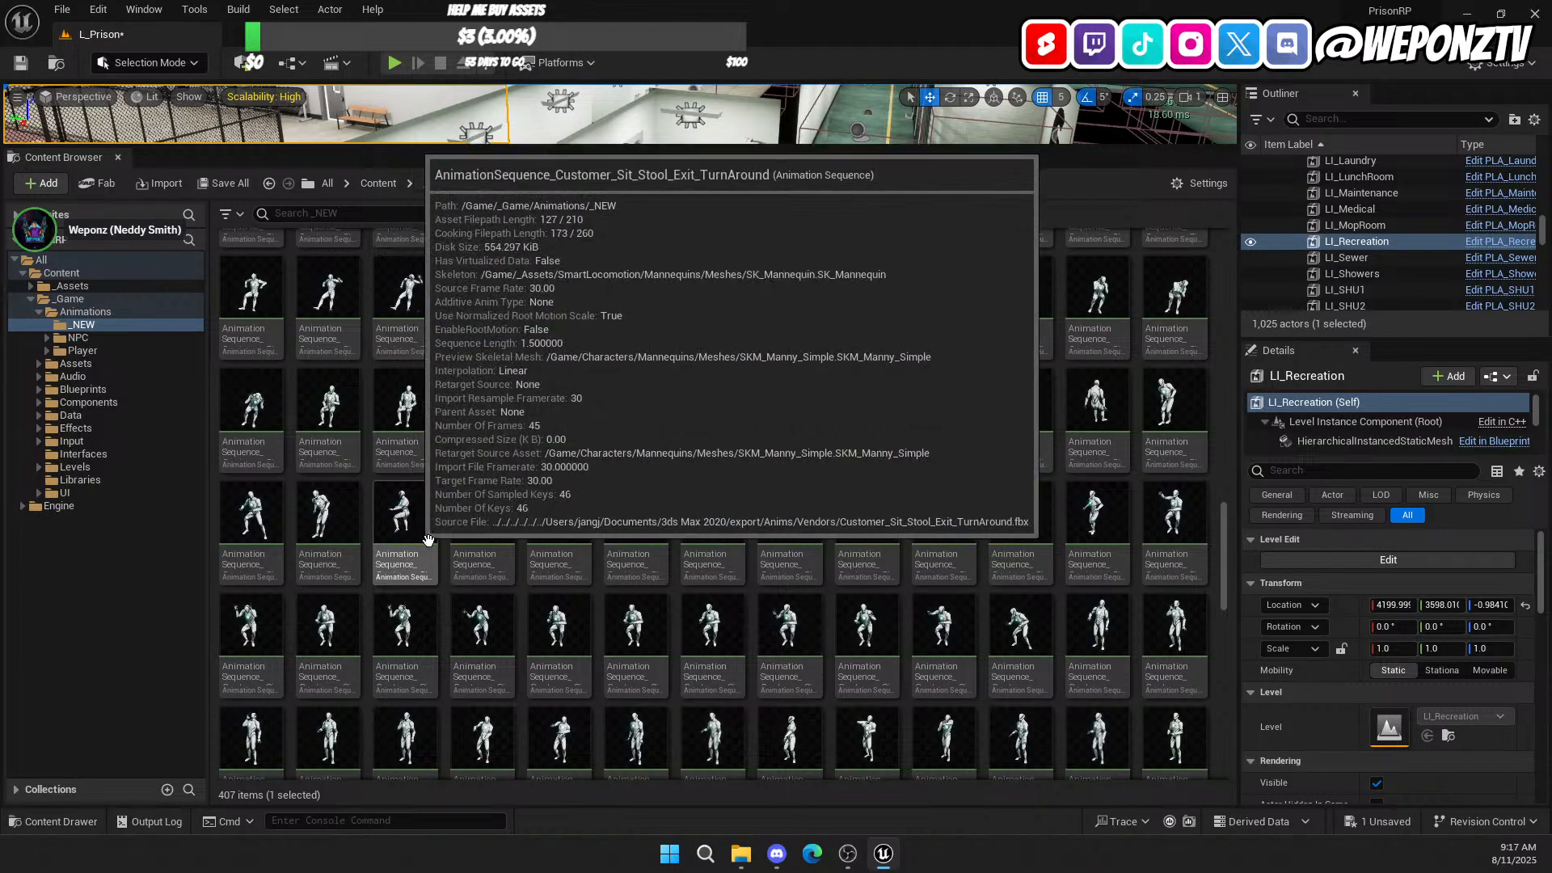
pyautogui.scroll(3, 526, 558)
pyautogui.scroll(5, 644, 588)
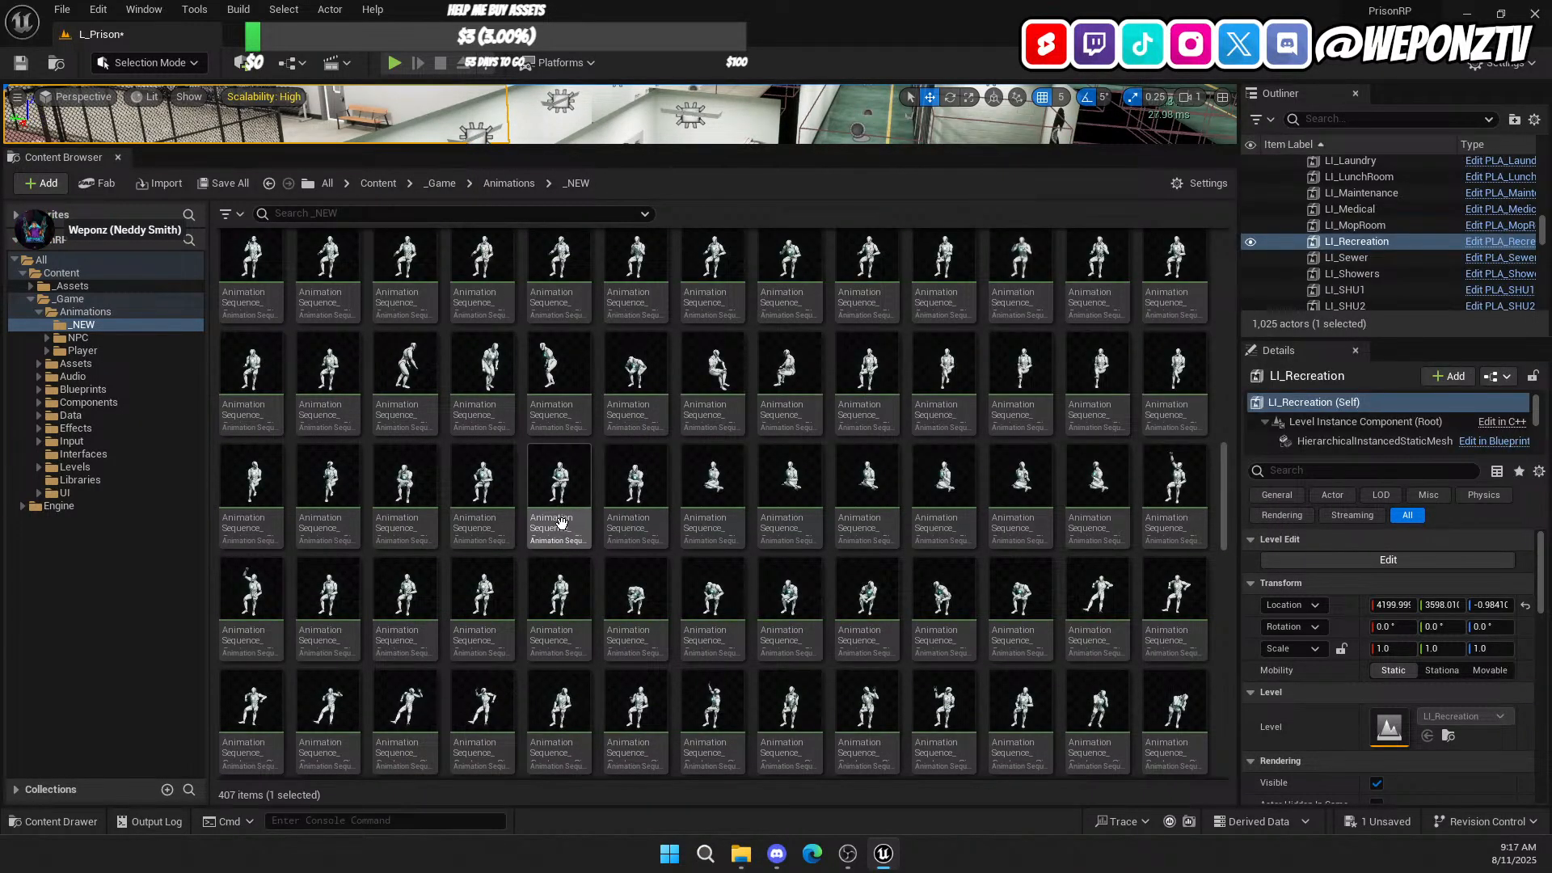
pyautogui.moveTo(560, 522)
pyautogui.scroll(5, 630, 521)
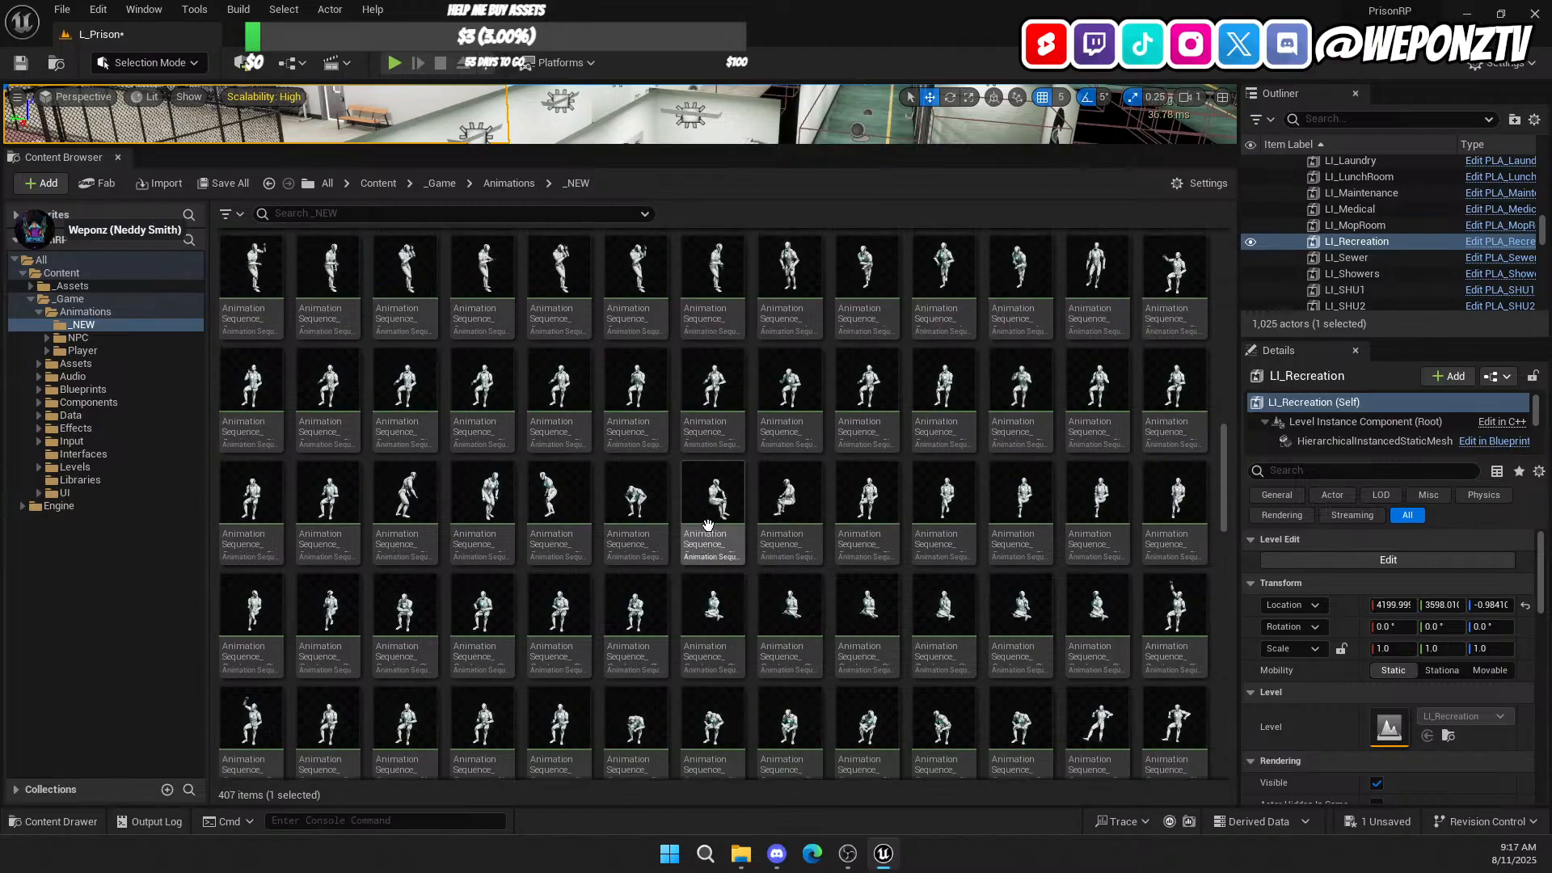
pyautogui.scroll(5, 702, 509)
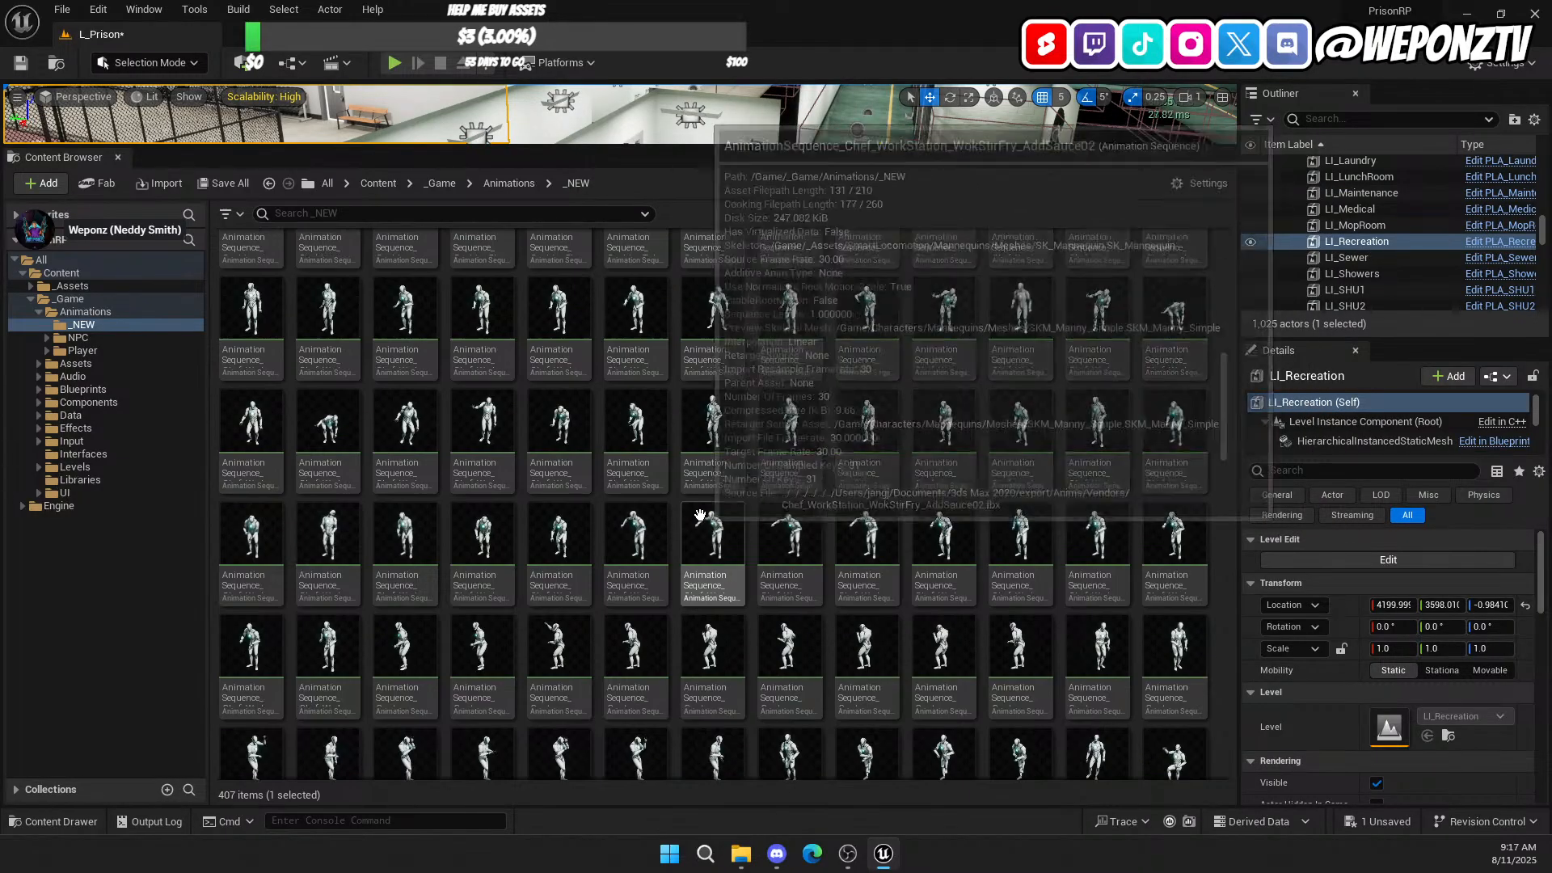
pyautogui.moveTo(698, 494)
pyautogui.scroll(3, 698, 495)
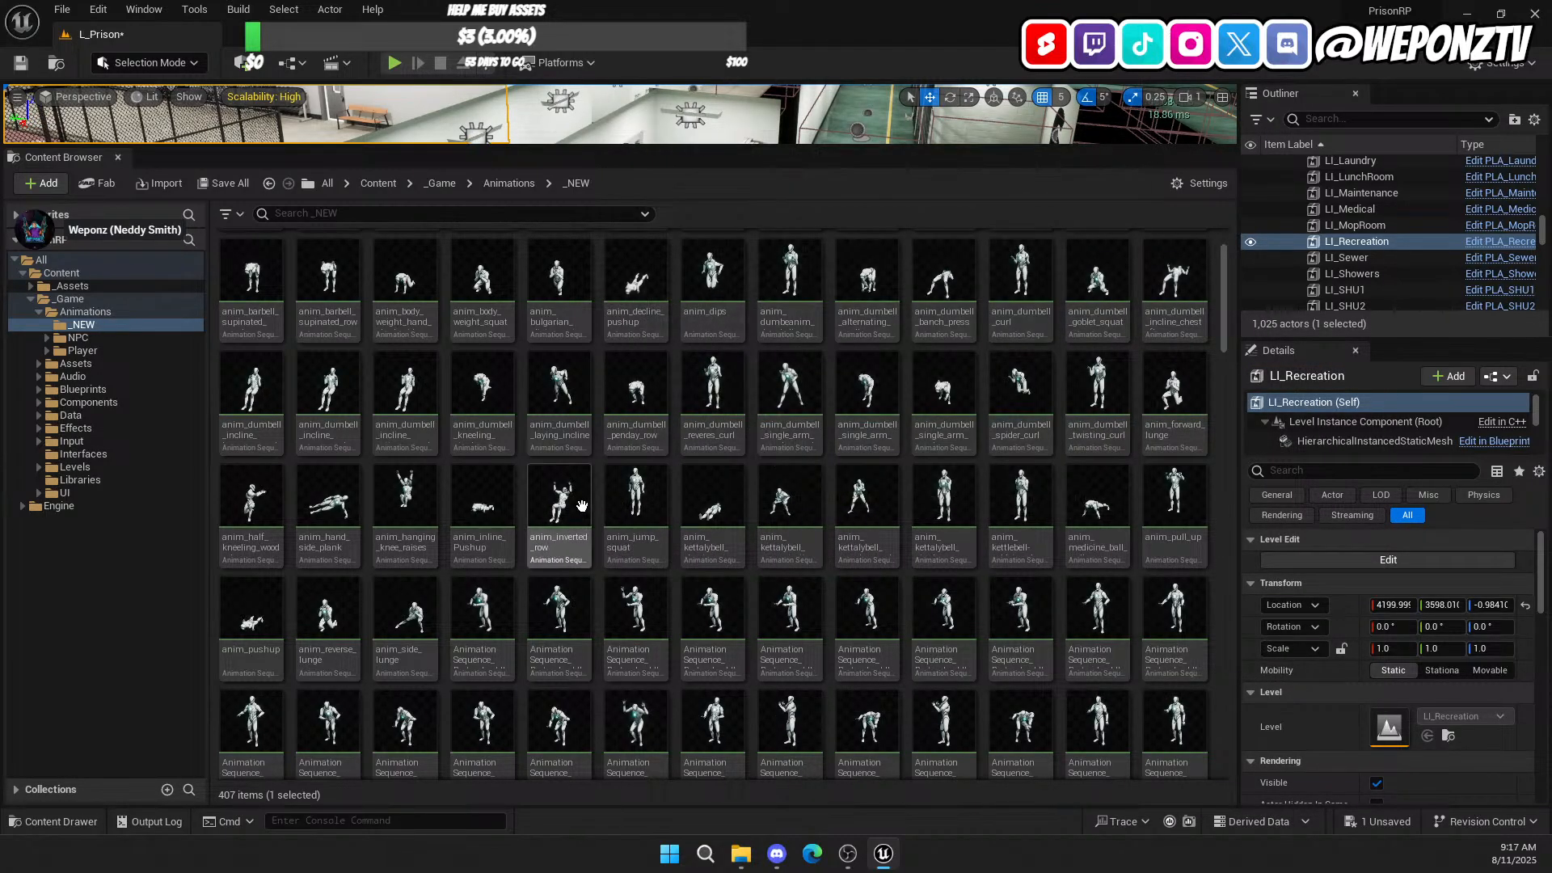
# Step: Preview the anim_pull_up animation, view the mannequin from the front, and return to the _NEW folder
pyautogui.doubleClick(1173, 505)
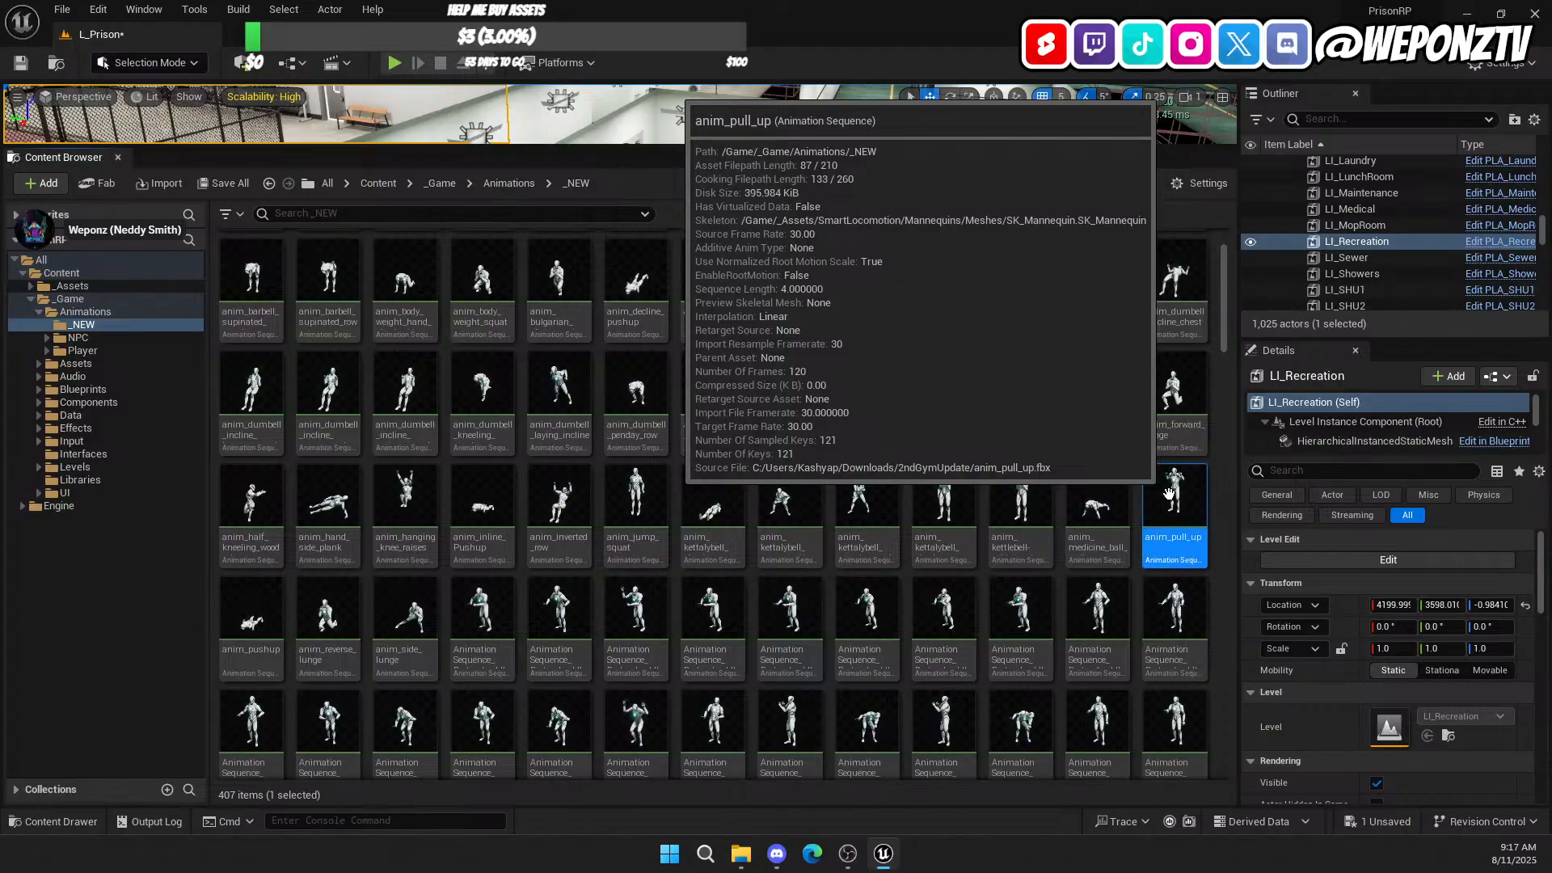
pyautogui.press('a')
pyautogui.moveTo(934, 373); pyautogui.dragTo(905, 320, button='right')
pyautogui.press('w')
pyautogui.press('s')
pyautogui.press('d')
pyautogui.press('w')
pyautogui.press('s')
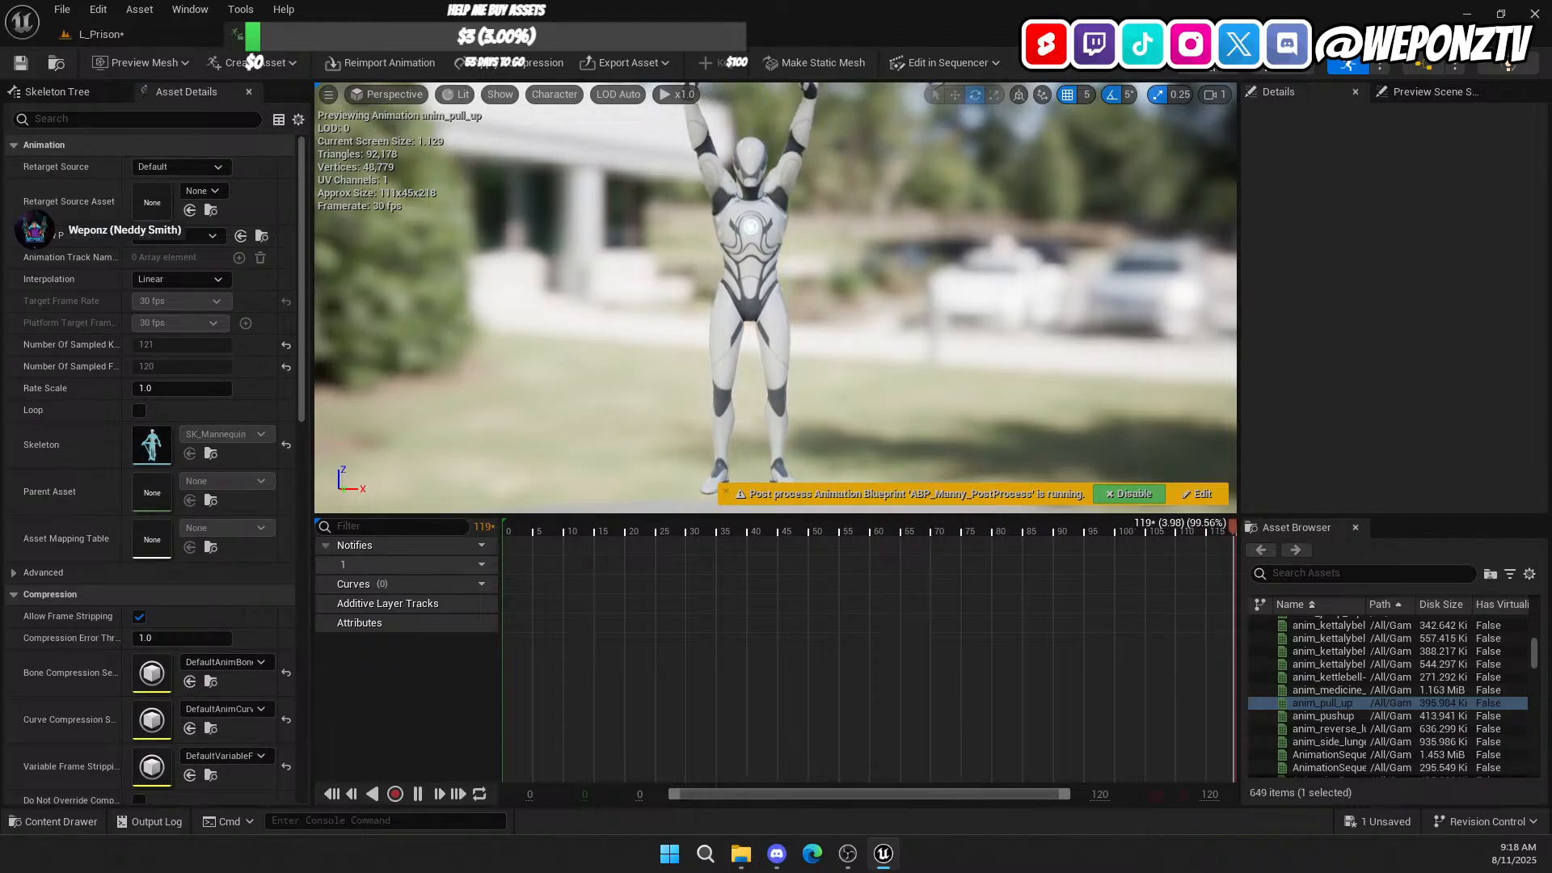
pyautogui.moveTo(817, 323); pyautogui.dragTo(851, 290, button='right')
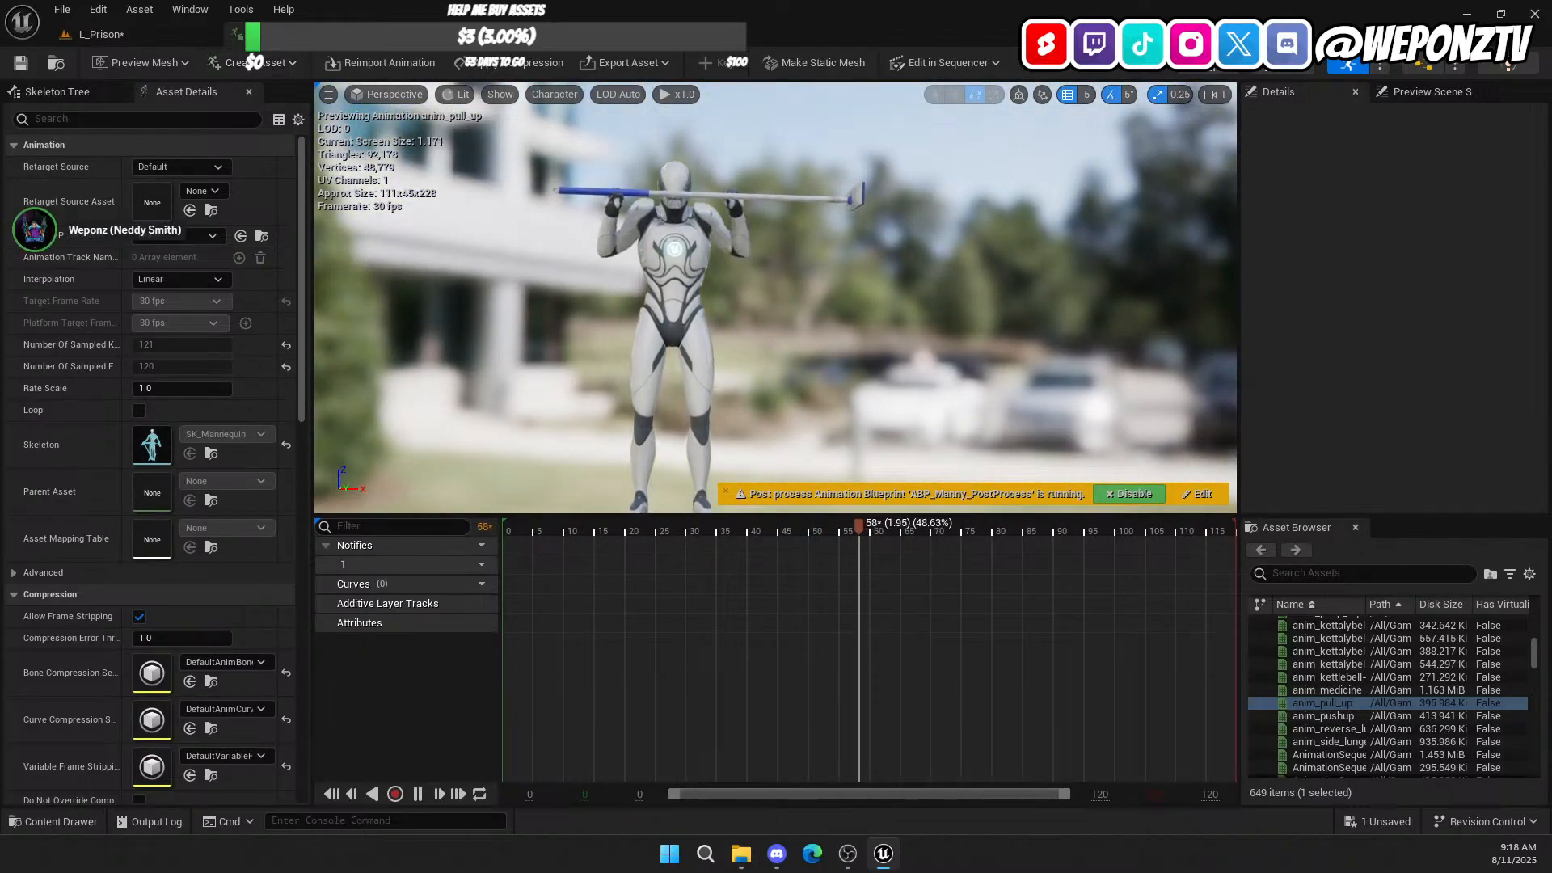
pyautogui.hotkey('ctrl', 'b')
# Step: Browse the _NEW folder from the gym exercises down to the generator, lever, valve, blacksmith and cauldron animations
pyautogui.scroll(-10, 719, 517)
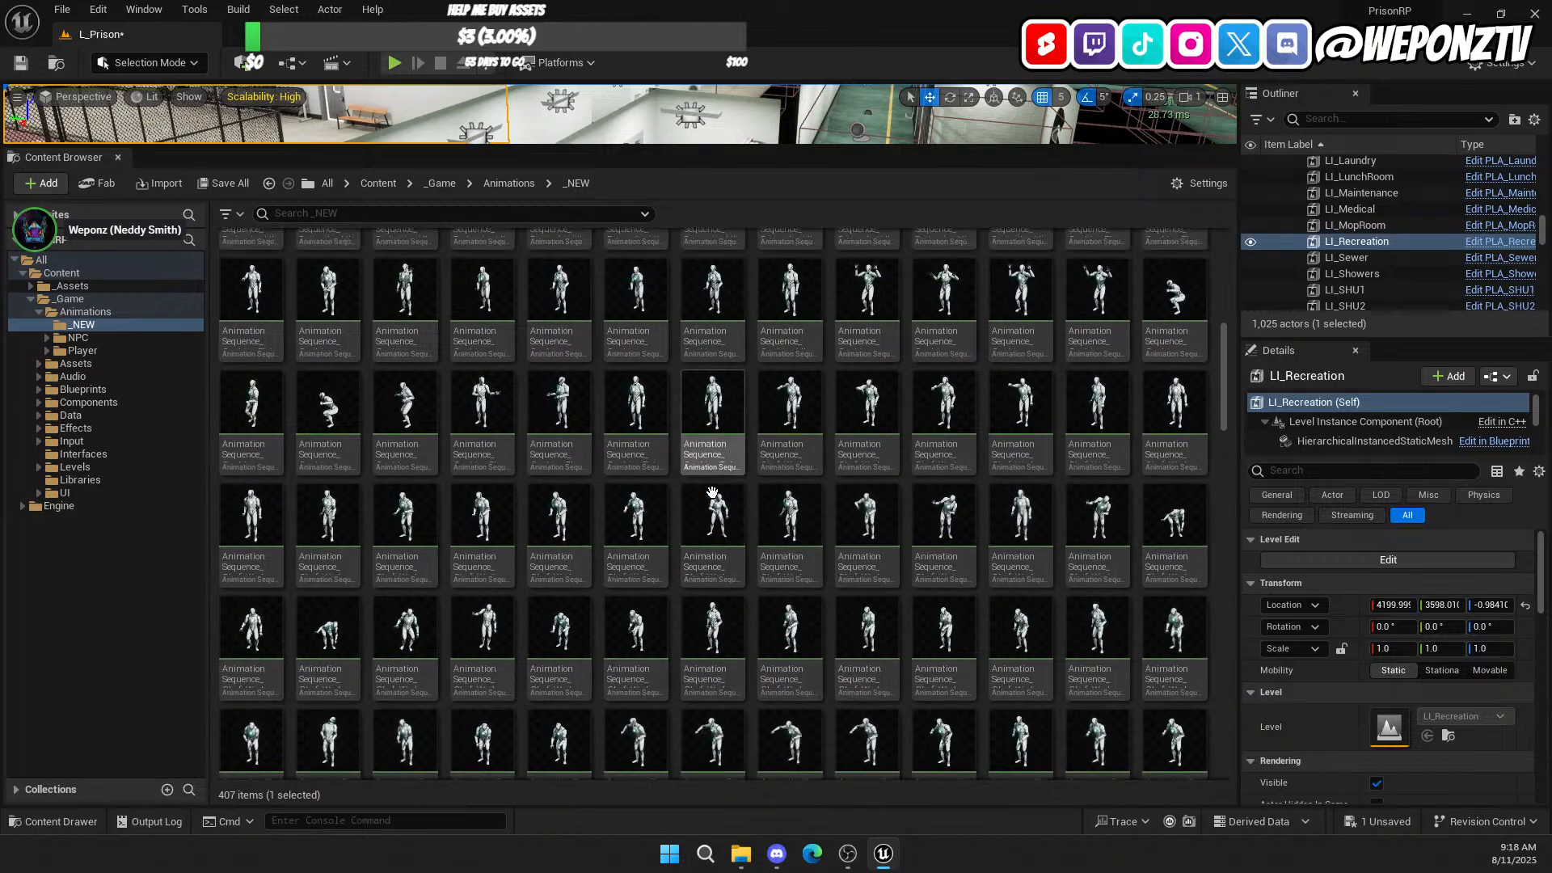
pyautogui.scroll(-8, 709, 473)
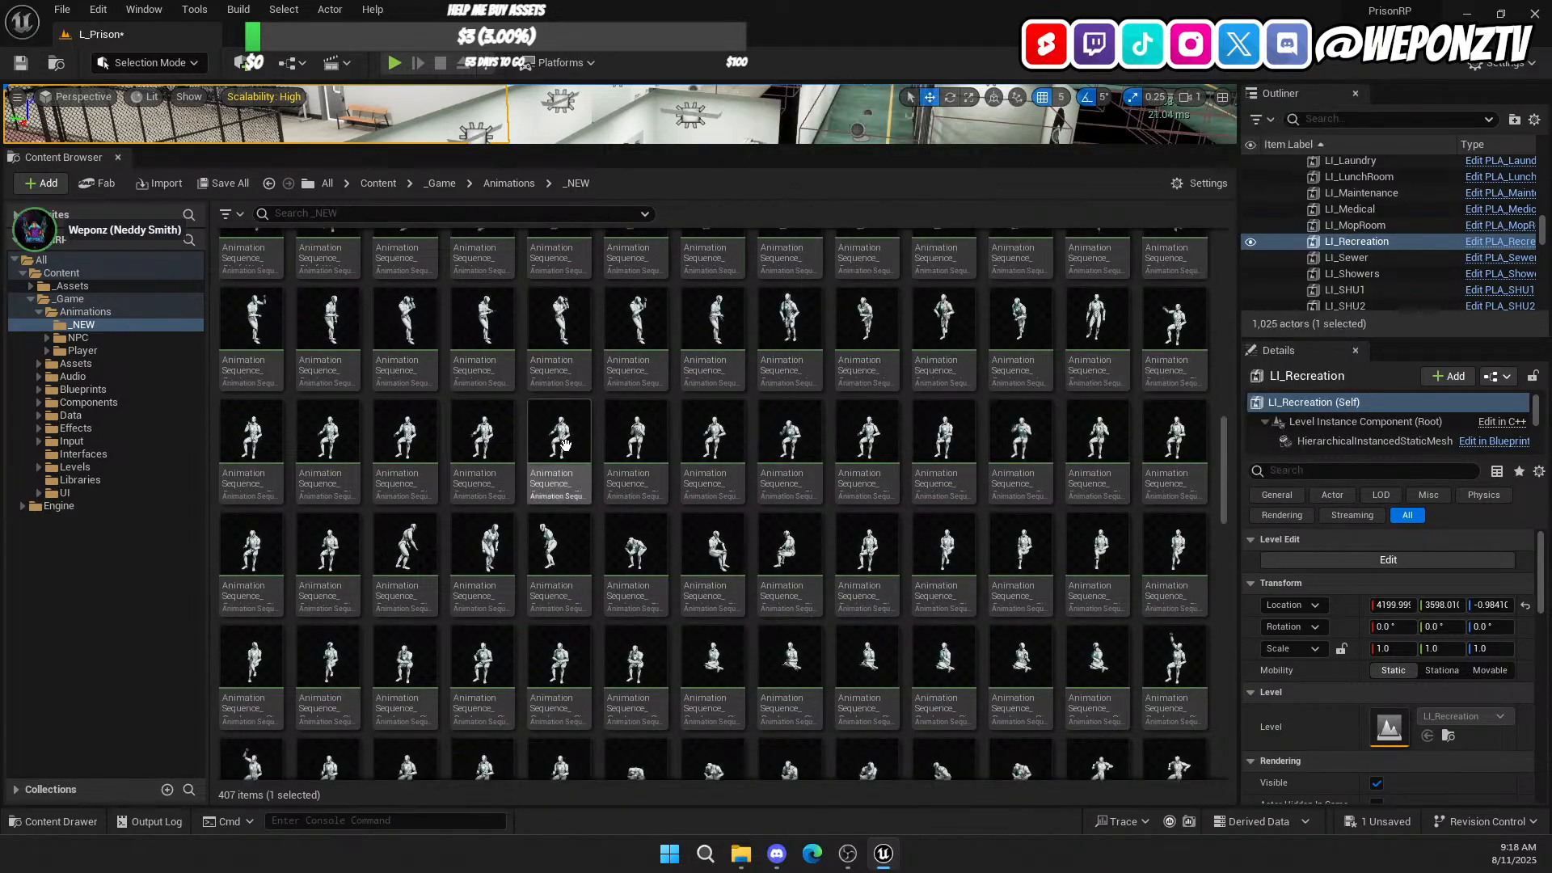
pyautogui.scroll(-8, 679, 453)
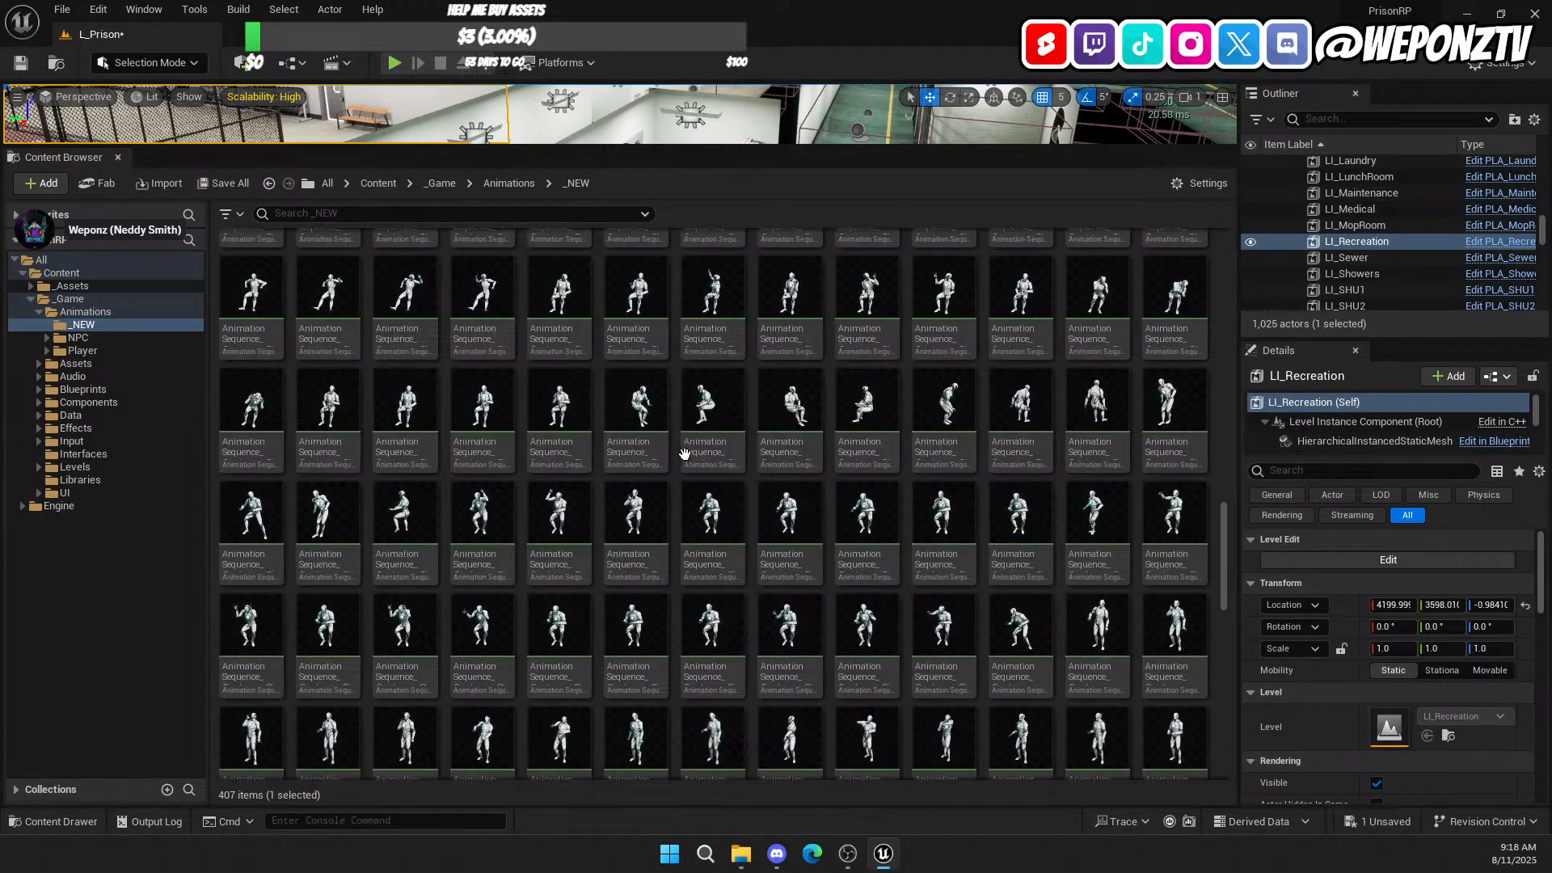
pyautogui.scroll(-2, 684, 440)
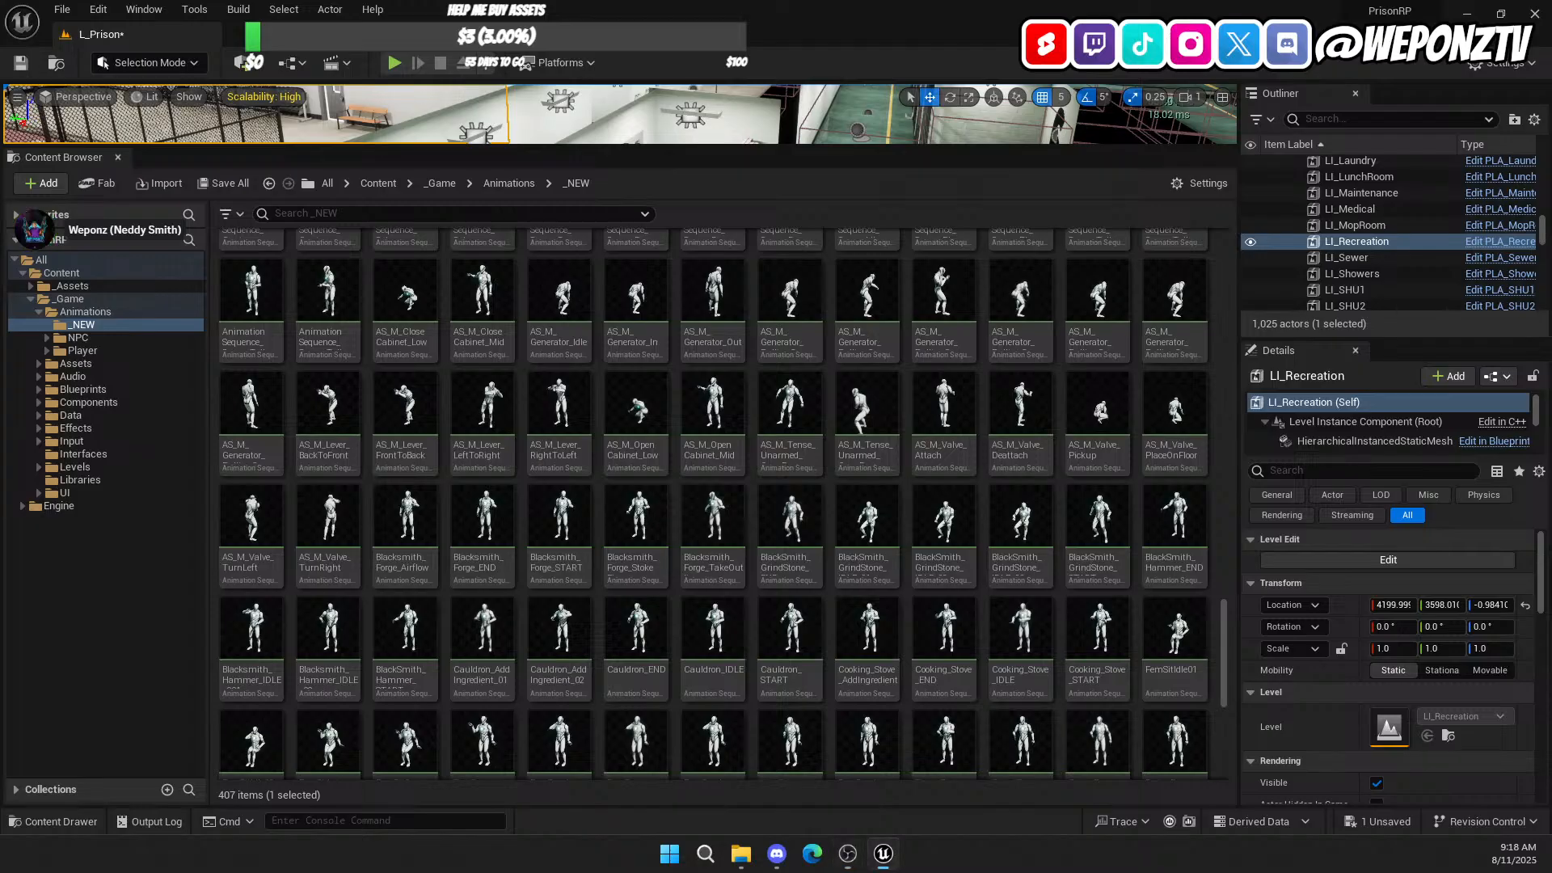
pyautogui.click(323, 214)
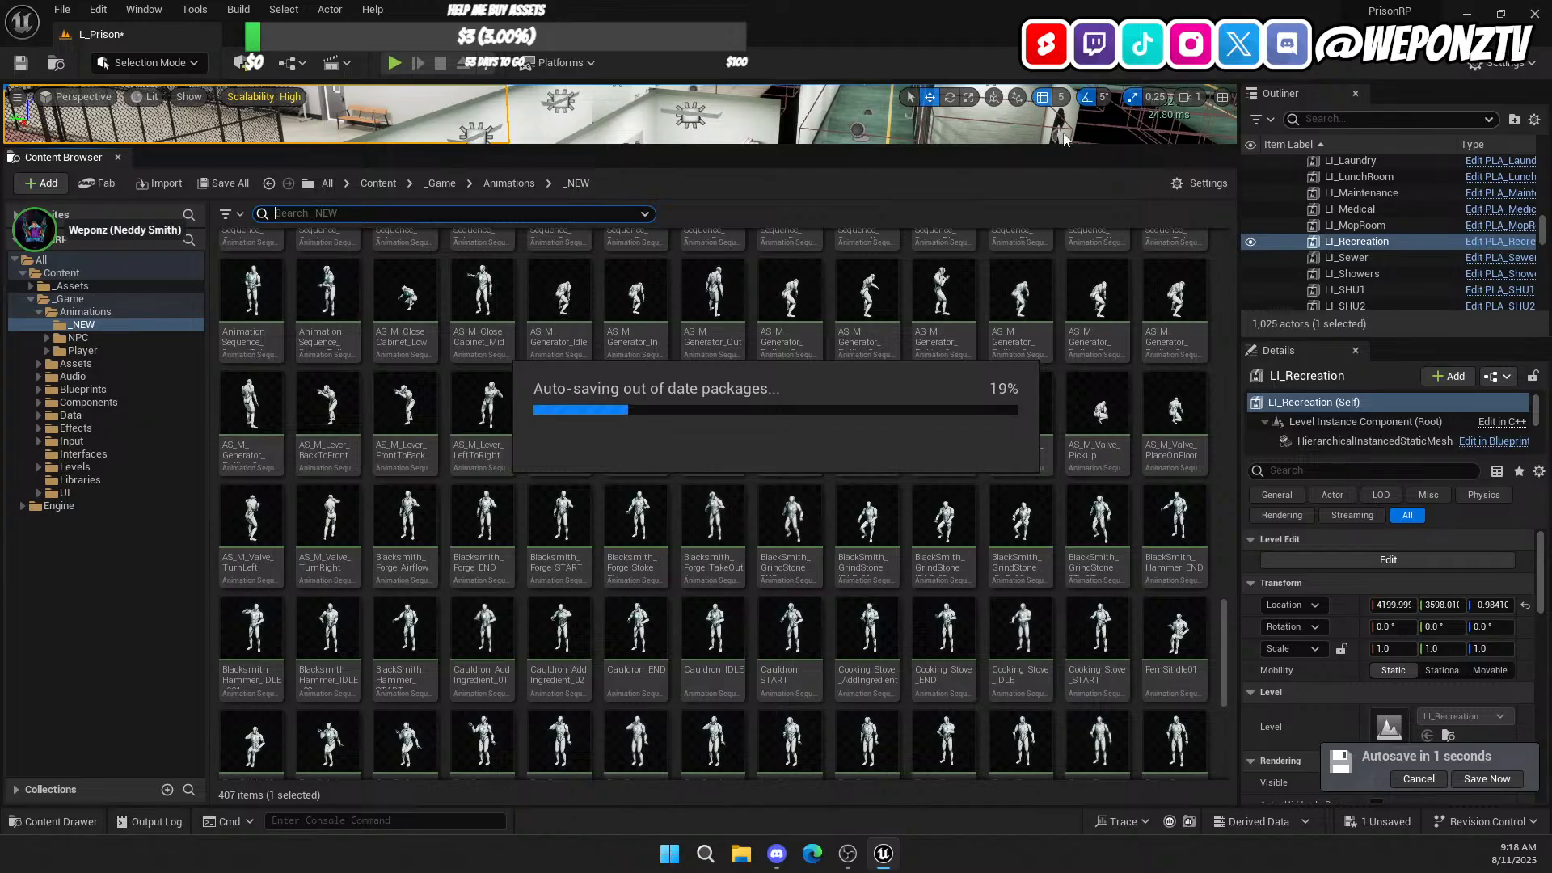
# Step: Enlarge the level viewport above the Content Browser and save the L_Prison level with the kitchen fridge in view
pyautogui.moveTo(897, 147); pyautogui.dragTo(856, 556)
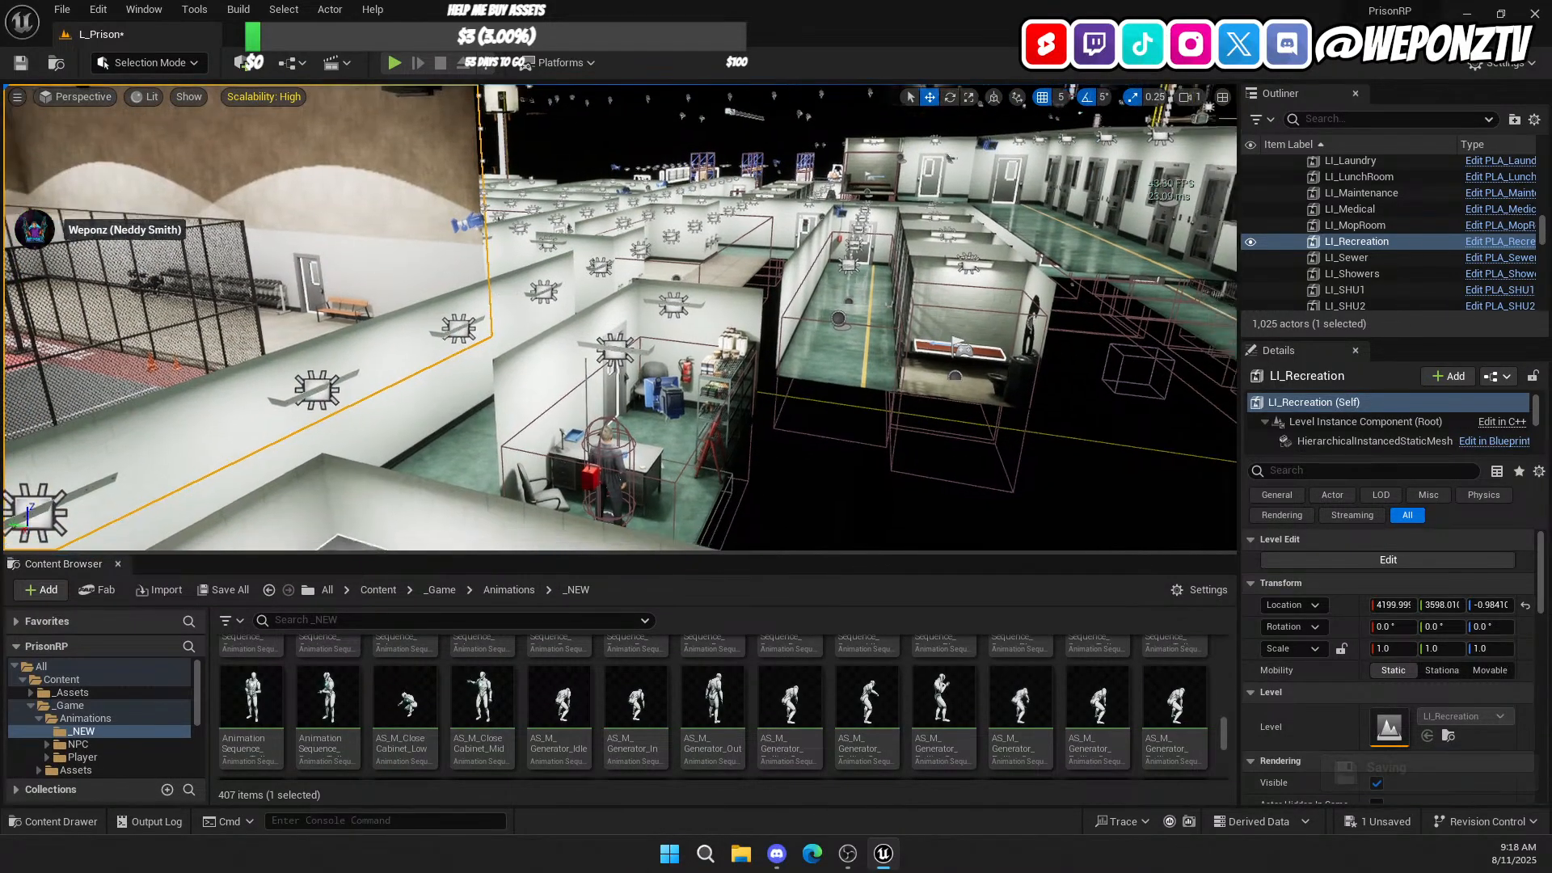
pyautogui.press('w')
pyautogui.moveTo(618, 323); pyautogui.dragTo(889, 429, button='right')
pyautogui.click(21, 62)
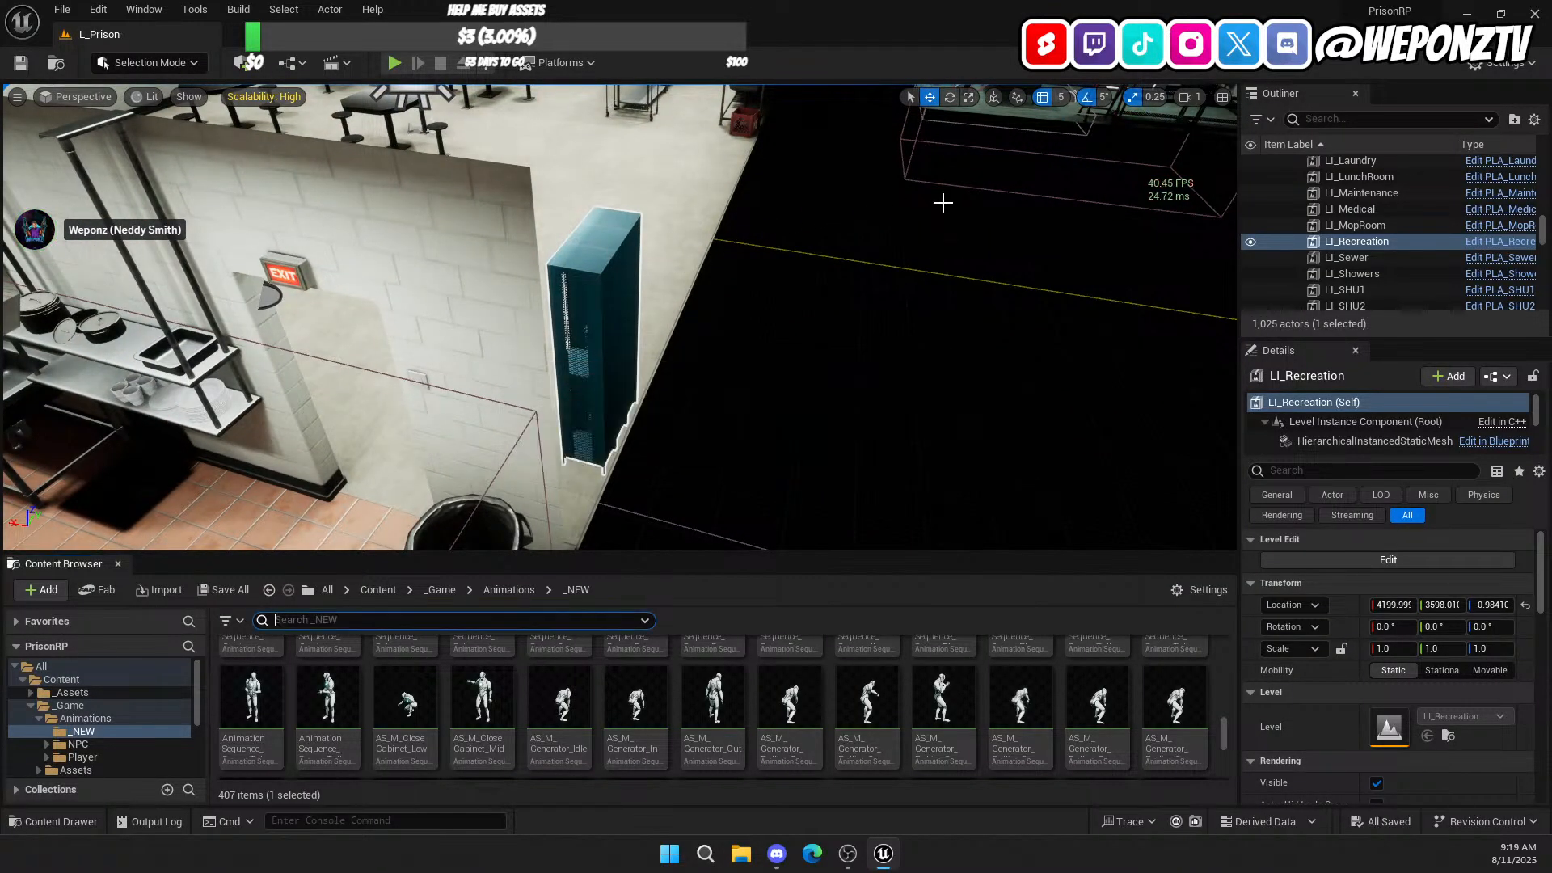
# Step: Close the PrisonRP project's editor window
pyautogui.click(1532, 14)
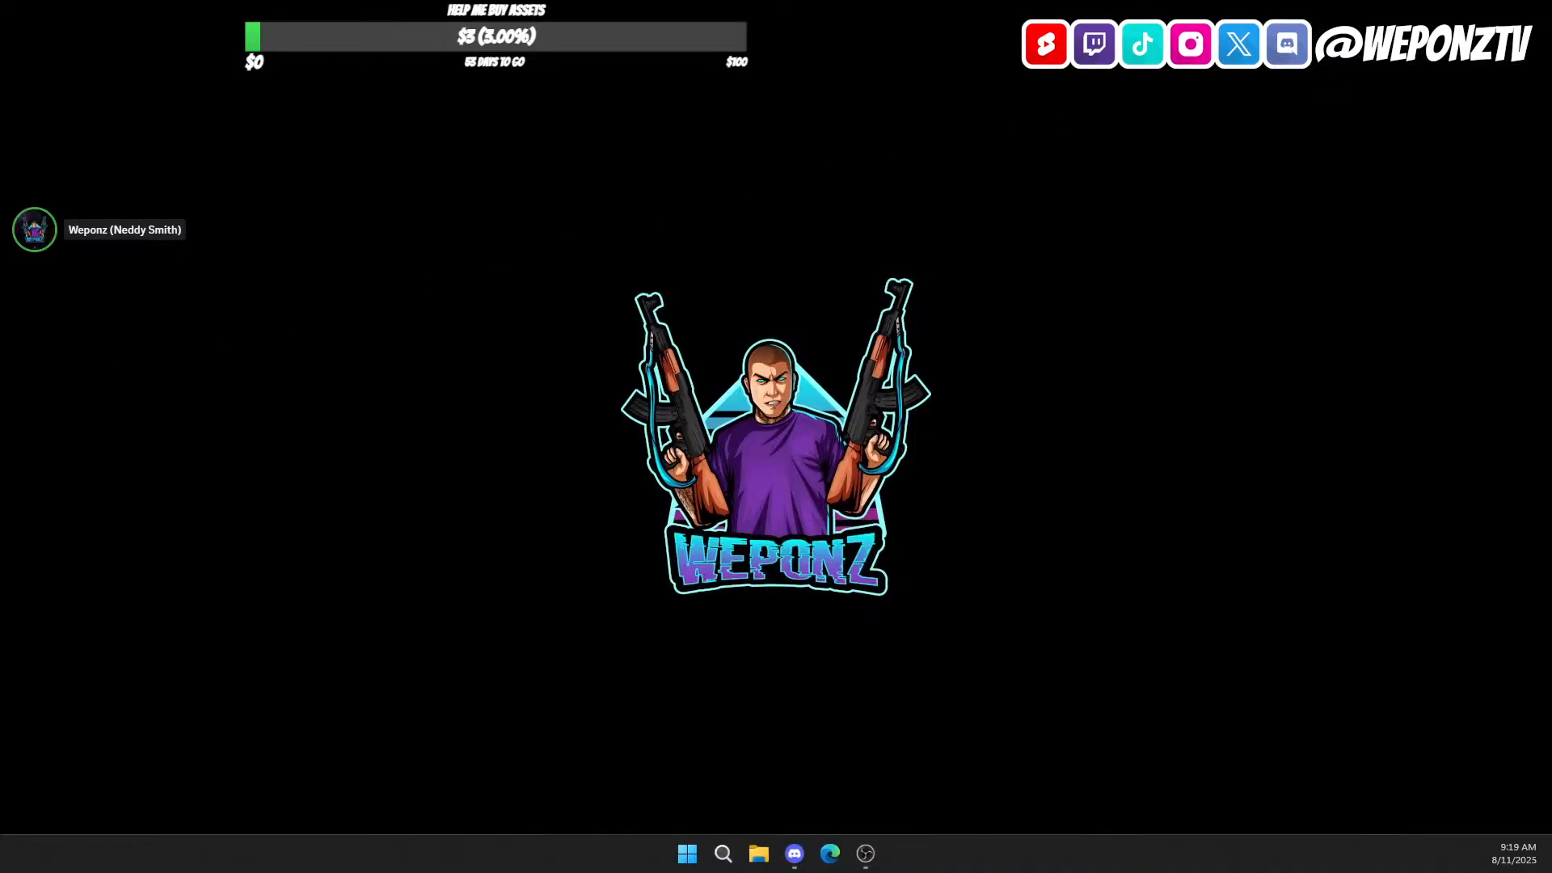
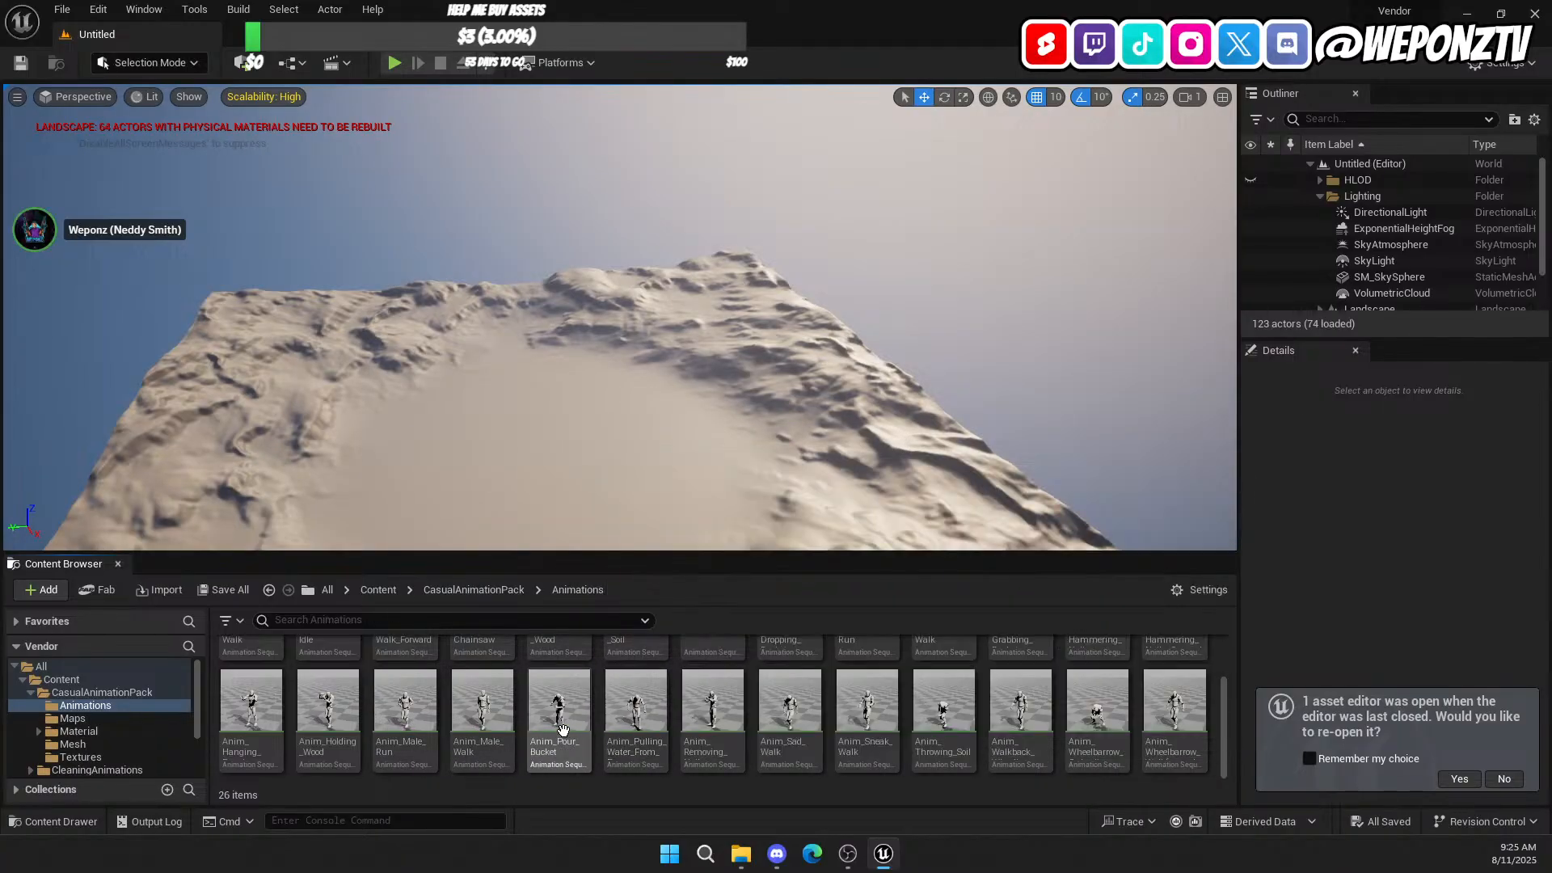
# Step: In the Vendor project, preview the Anim_Pour_Bucket and Anim_Hammering_Nails animations, returning to the CasualAnimationPack Animations folder after each
pyautogui.doubleClick(557, 700)
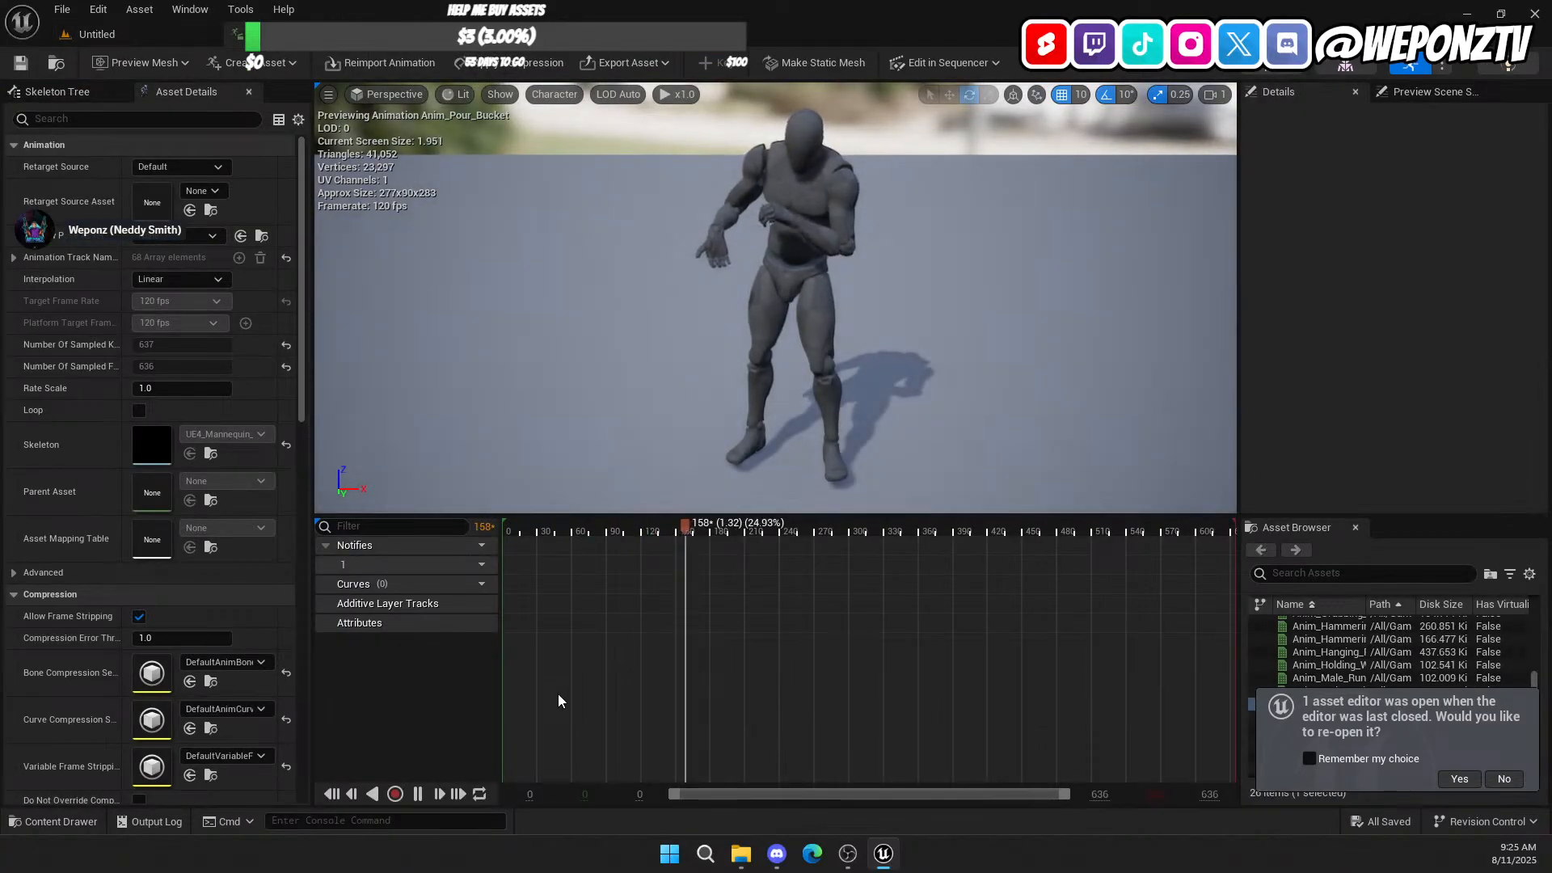
pyautogui.click(148, 26)
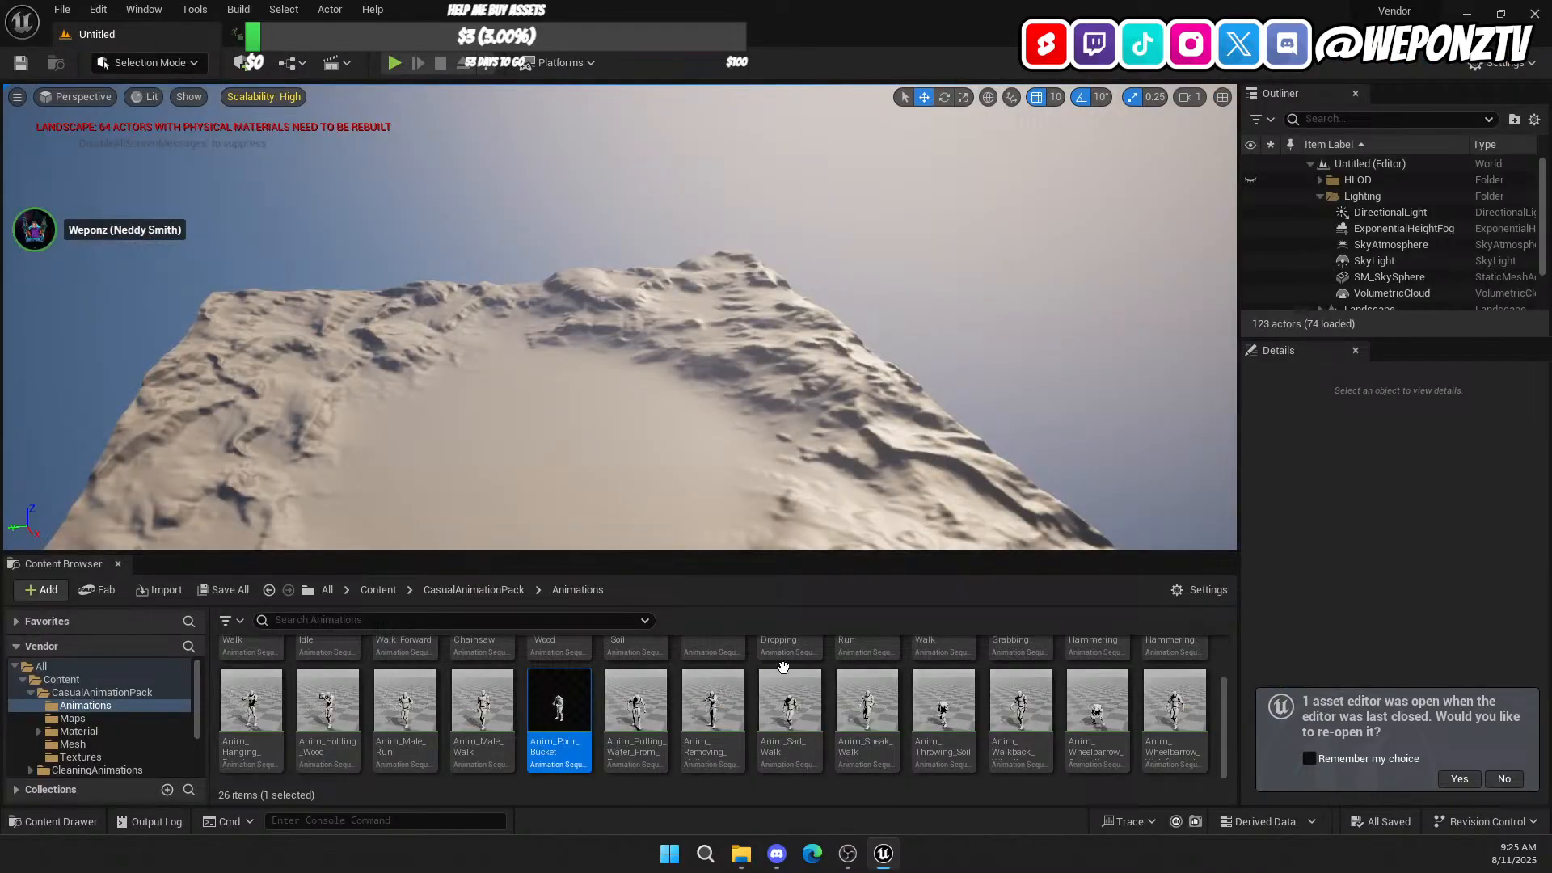
pyautogui.scroll(2, 808, 695)
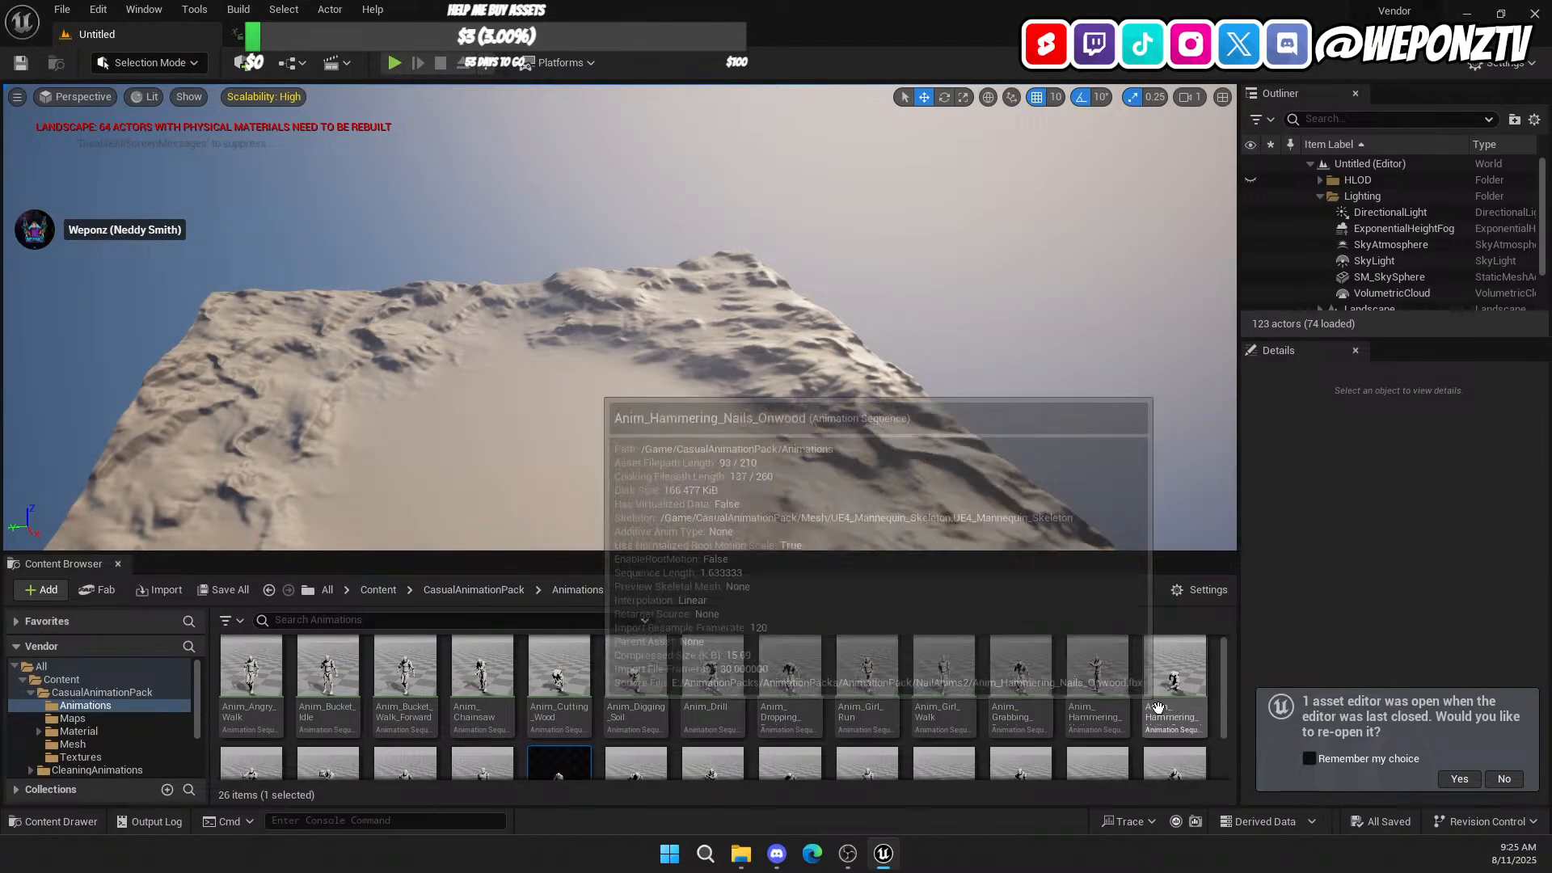
pyautogui.doubleClick(1092, 697)
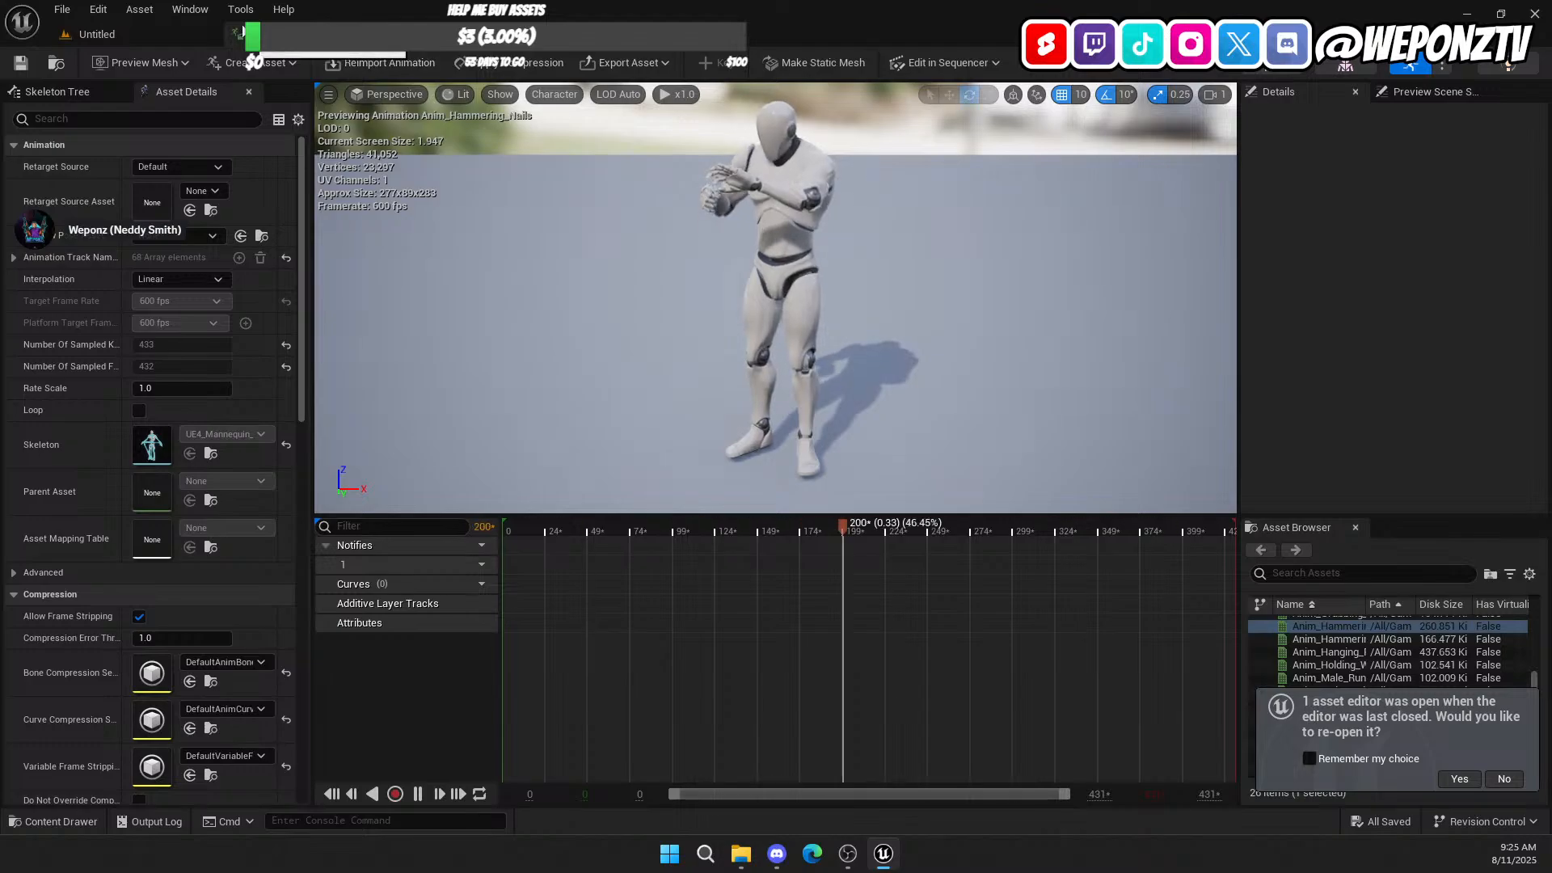
pyautogui.click(147, 32)
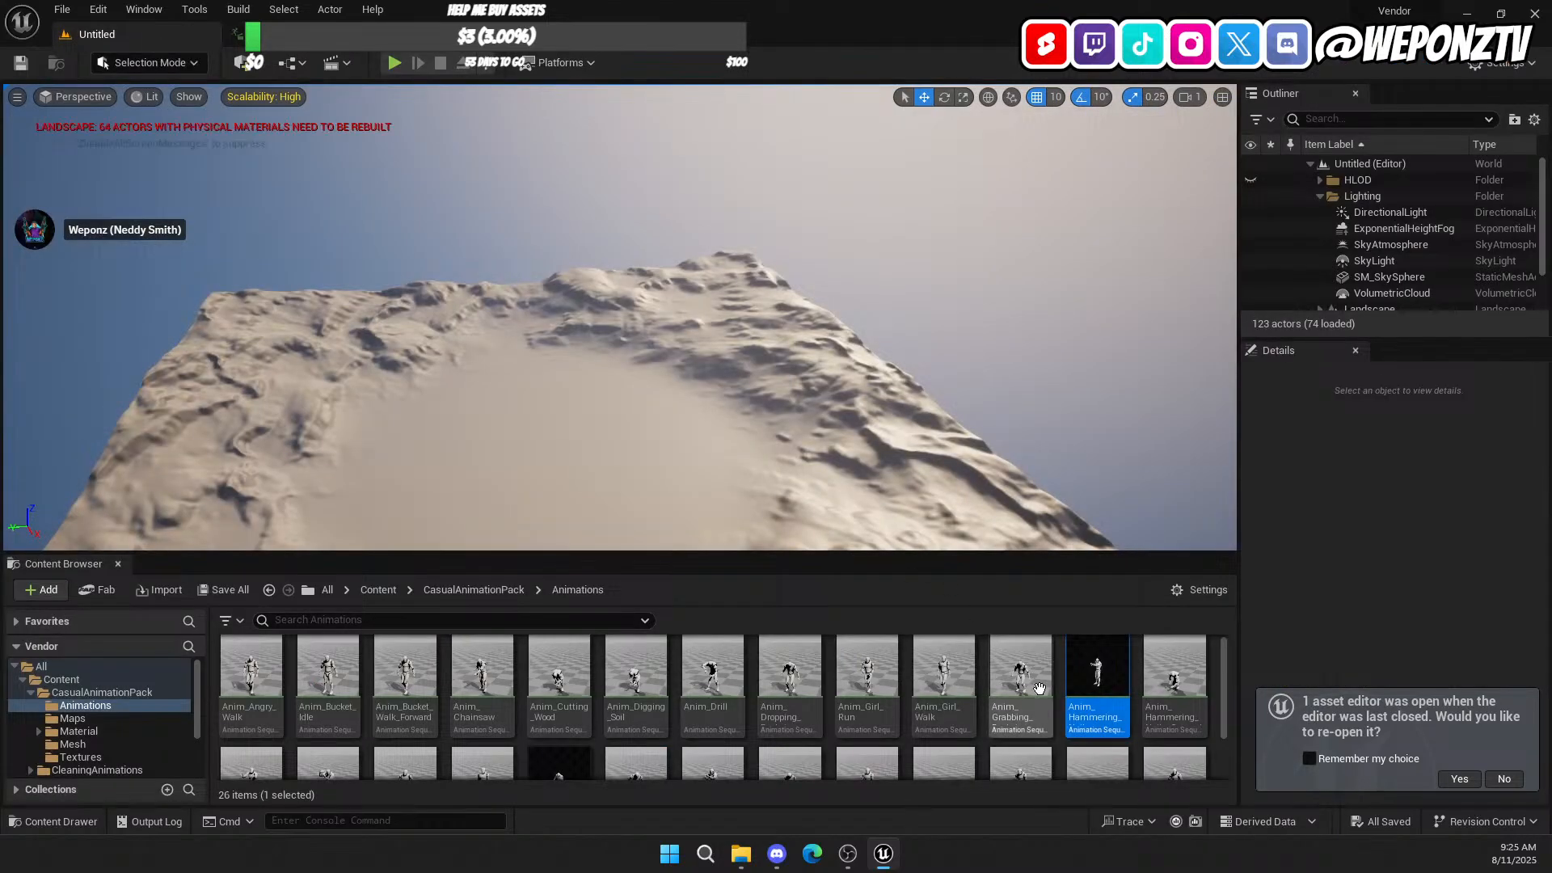
# Step: Preview the Anim_Grabbing_Bucket and Anim_Cutting_Wood animations, returning to the CasualAnimationPack Animations folder after each
pyautogui.doubleClick(1010, 683)
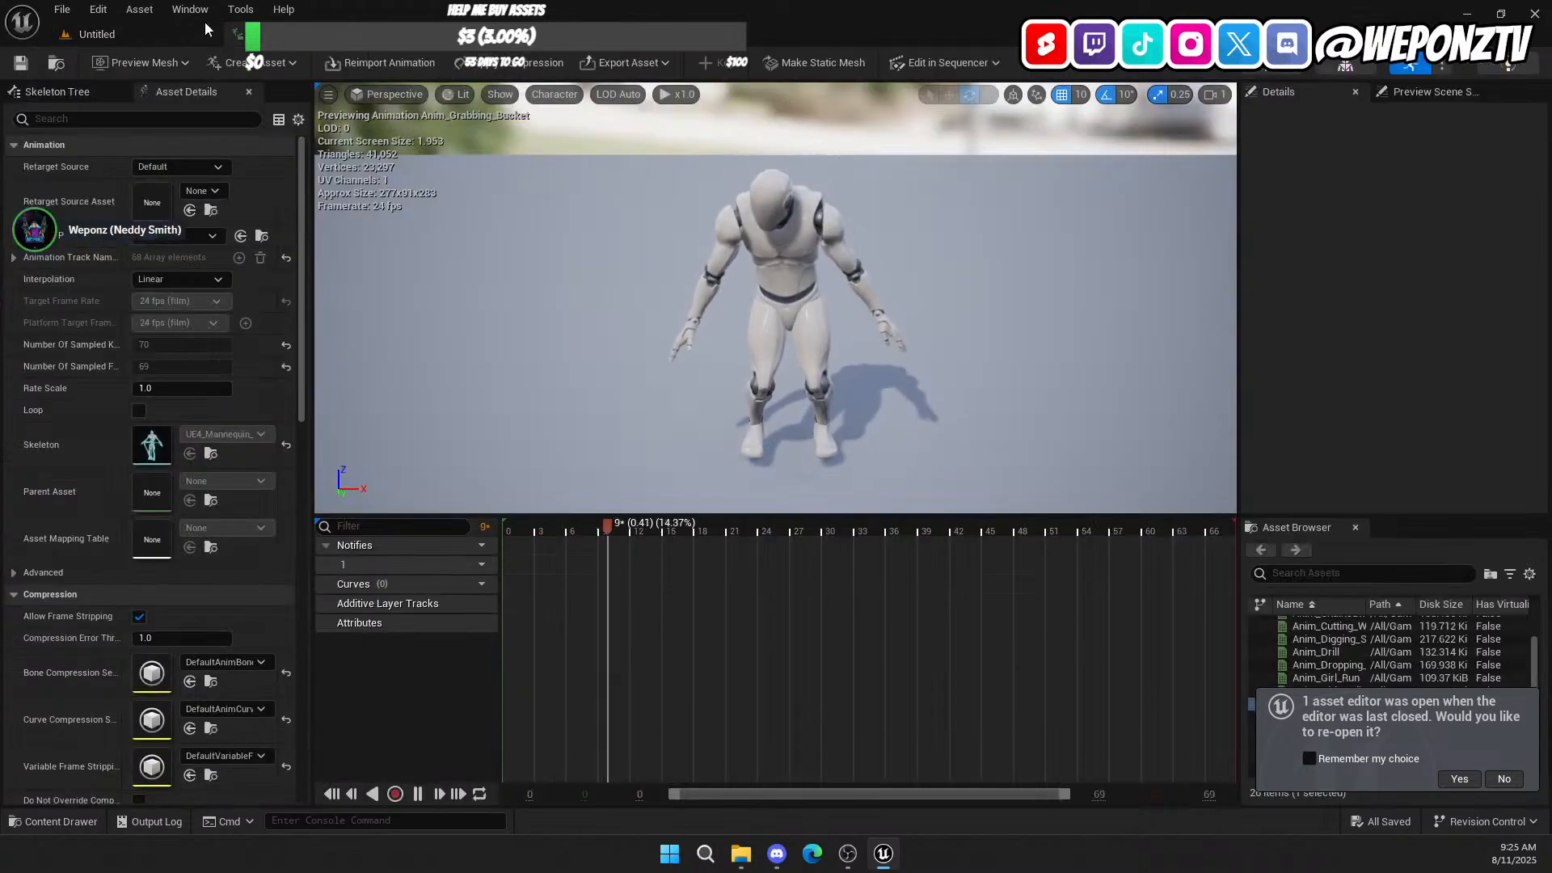
pyautogui.click(113, 34)
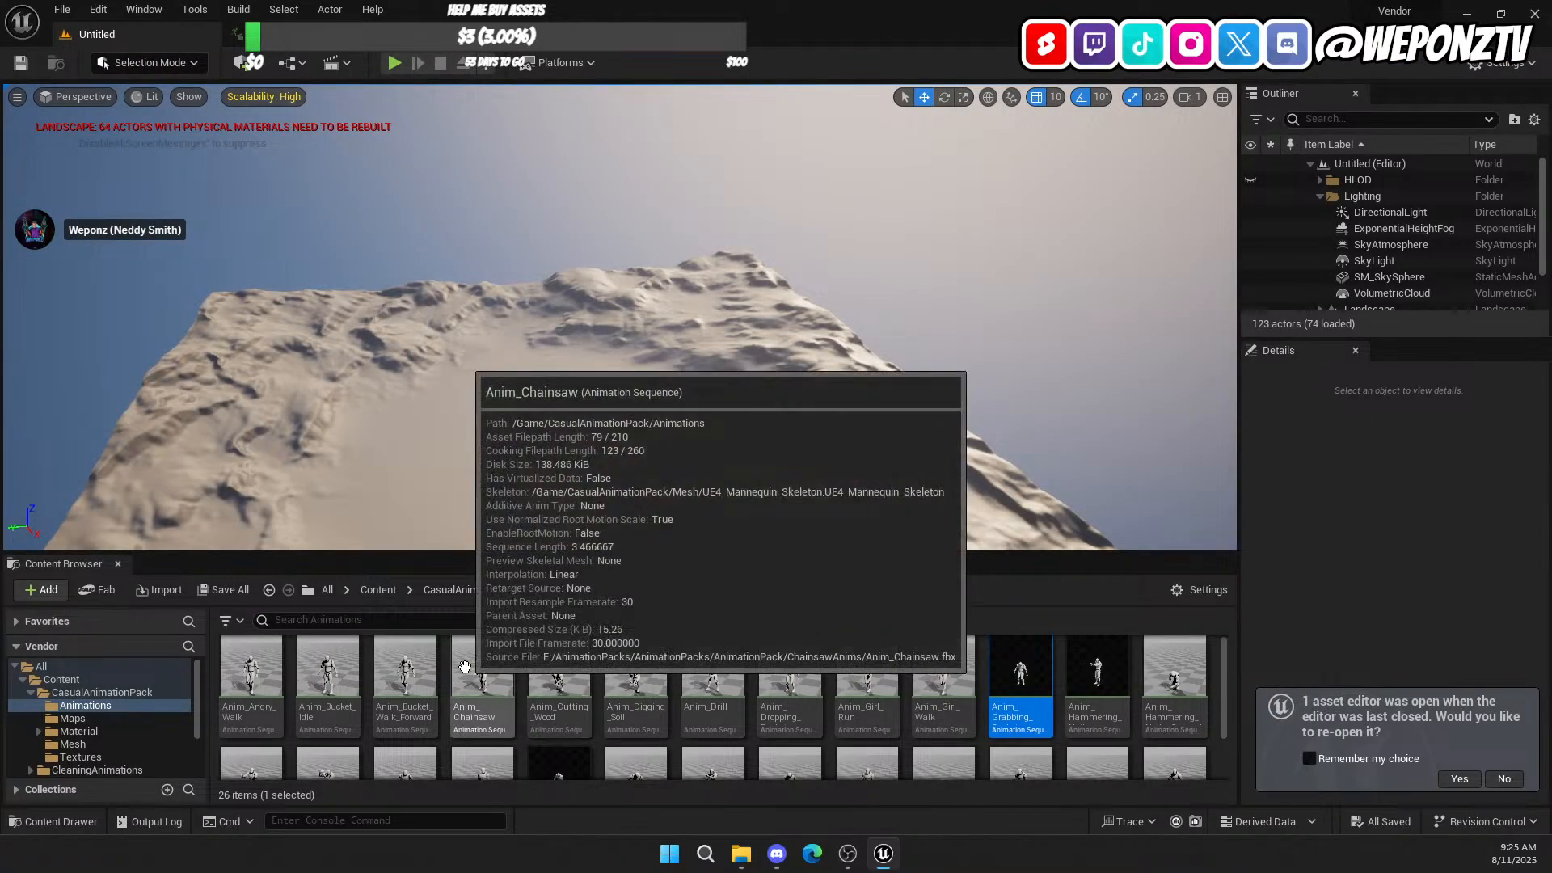
pyautogui.click(556, 669)
pyautogui.doubleClick(557, 670)
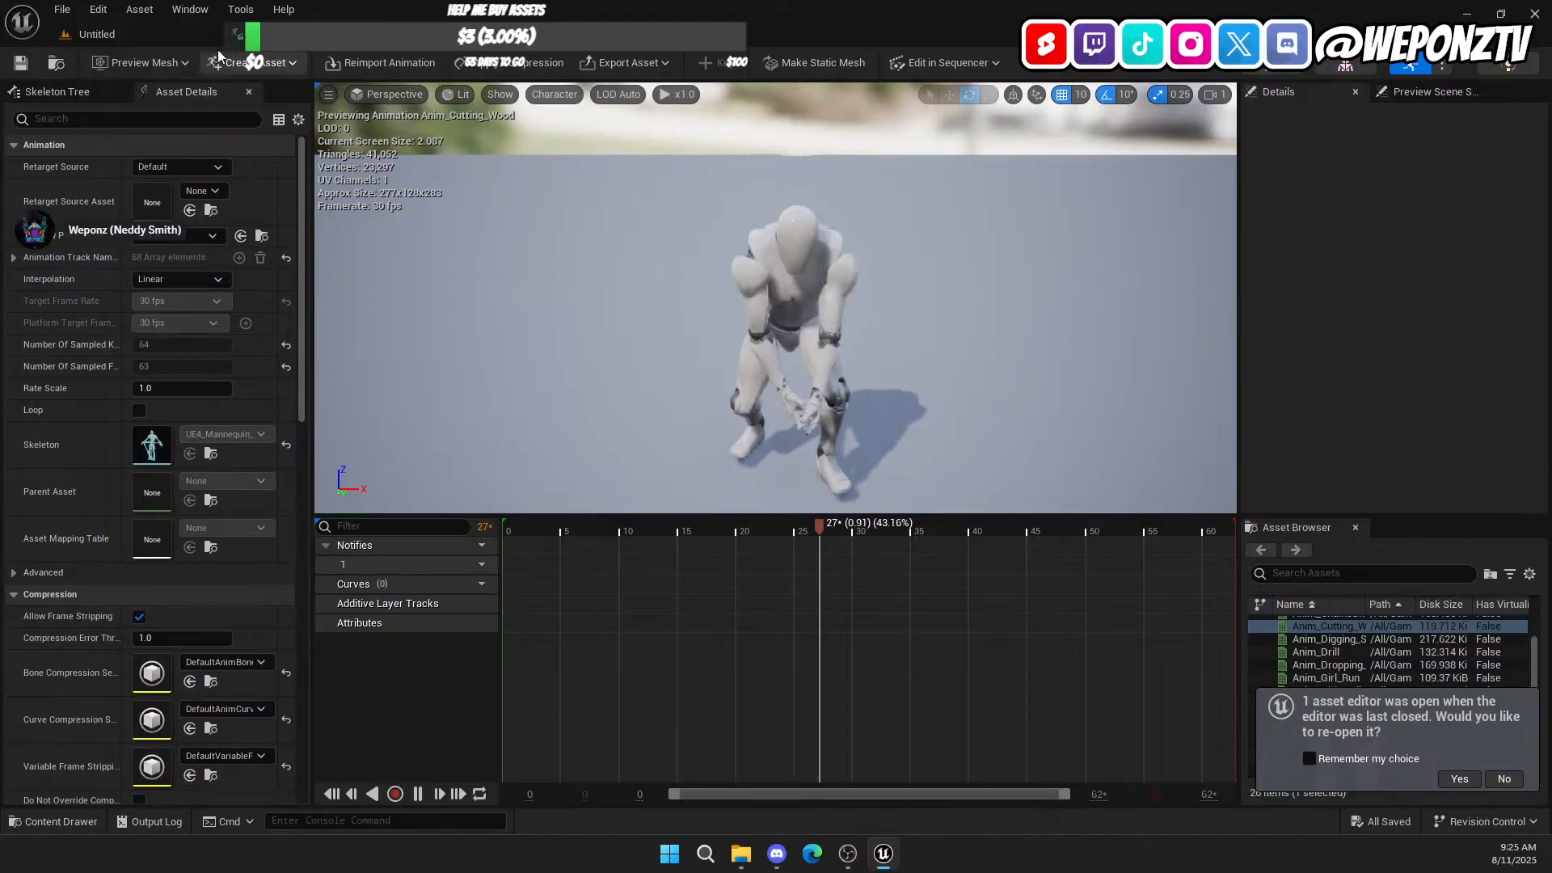
pyautogui.click(377, 34)
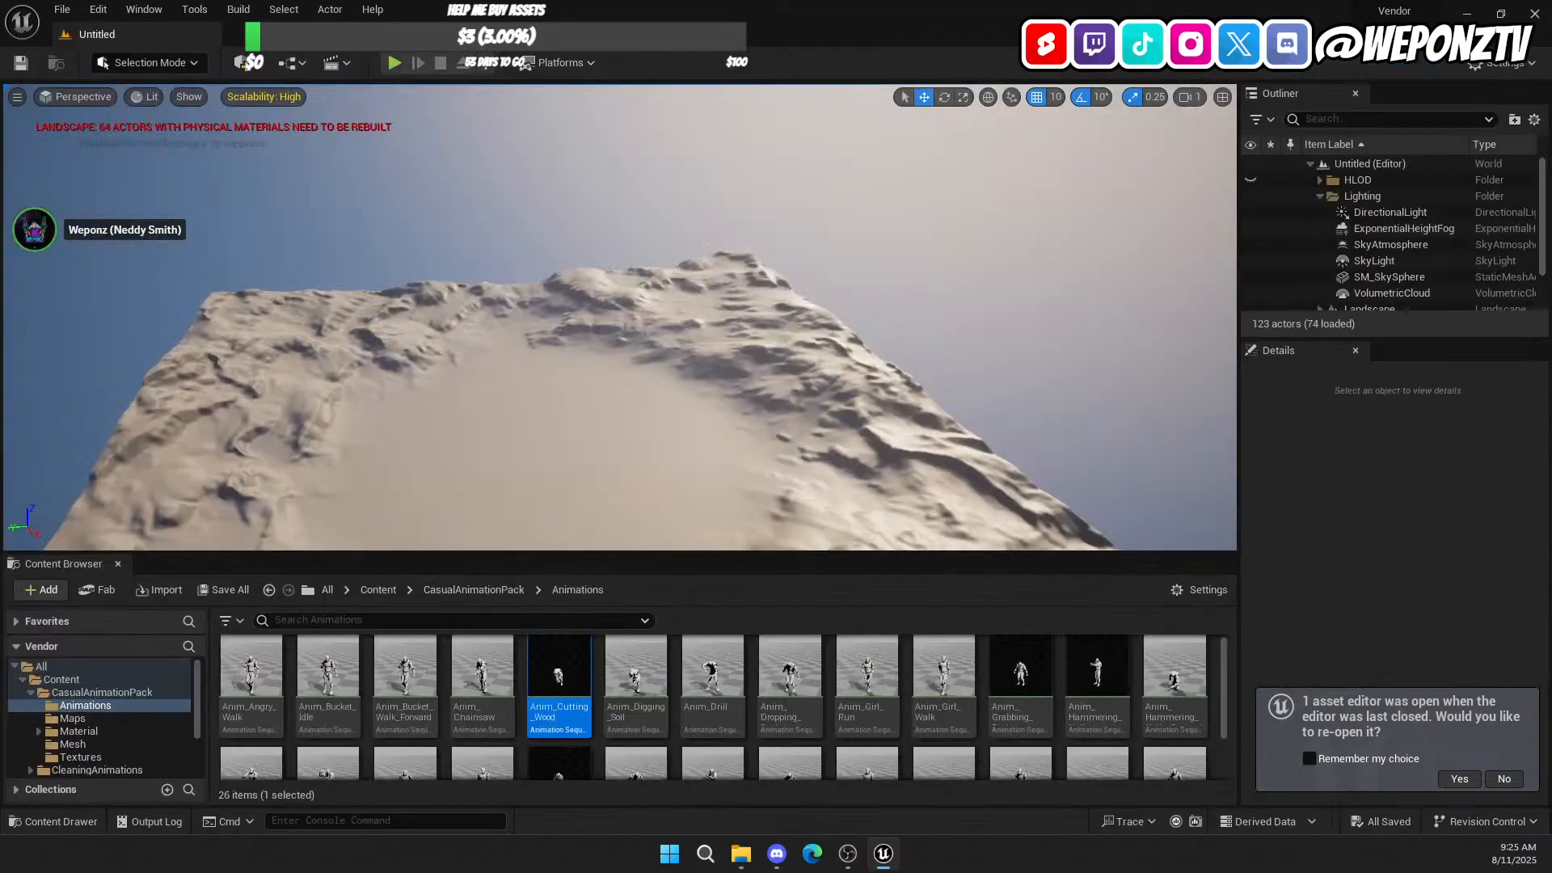
# Step: Look inside the Animation folder of the CleaningAnimations pack
pyautogui.click(378, 590)
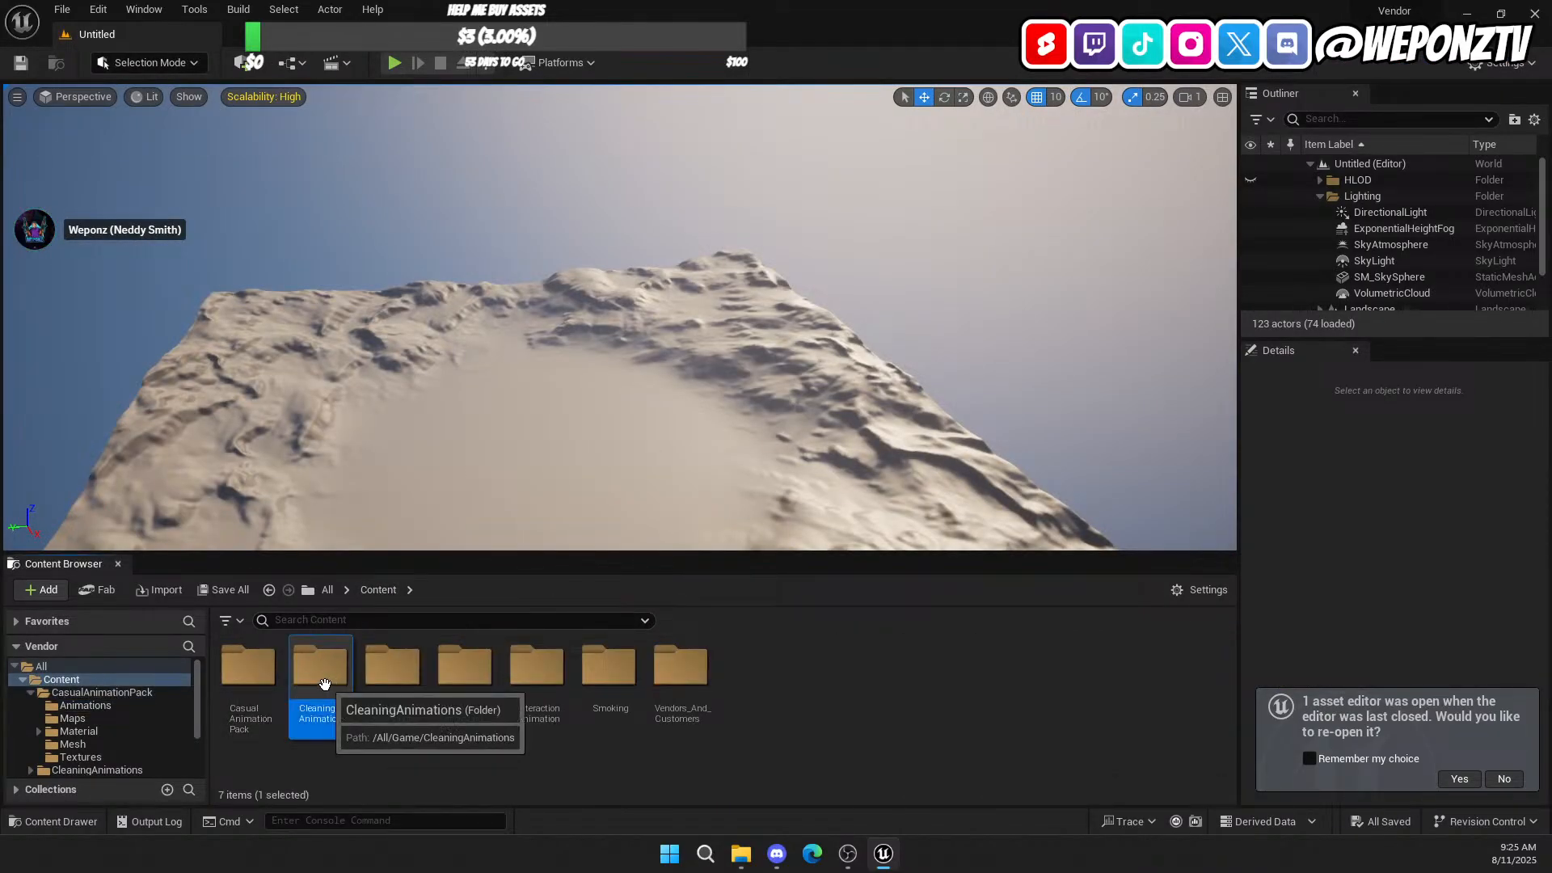
pyautogui.doubleClick(314, 677)
pyautogui.doubleClick(252, 669)
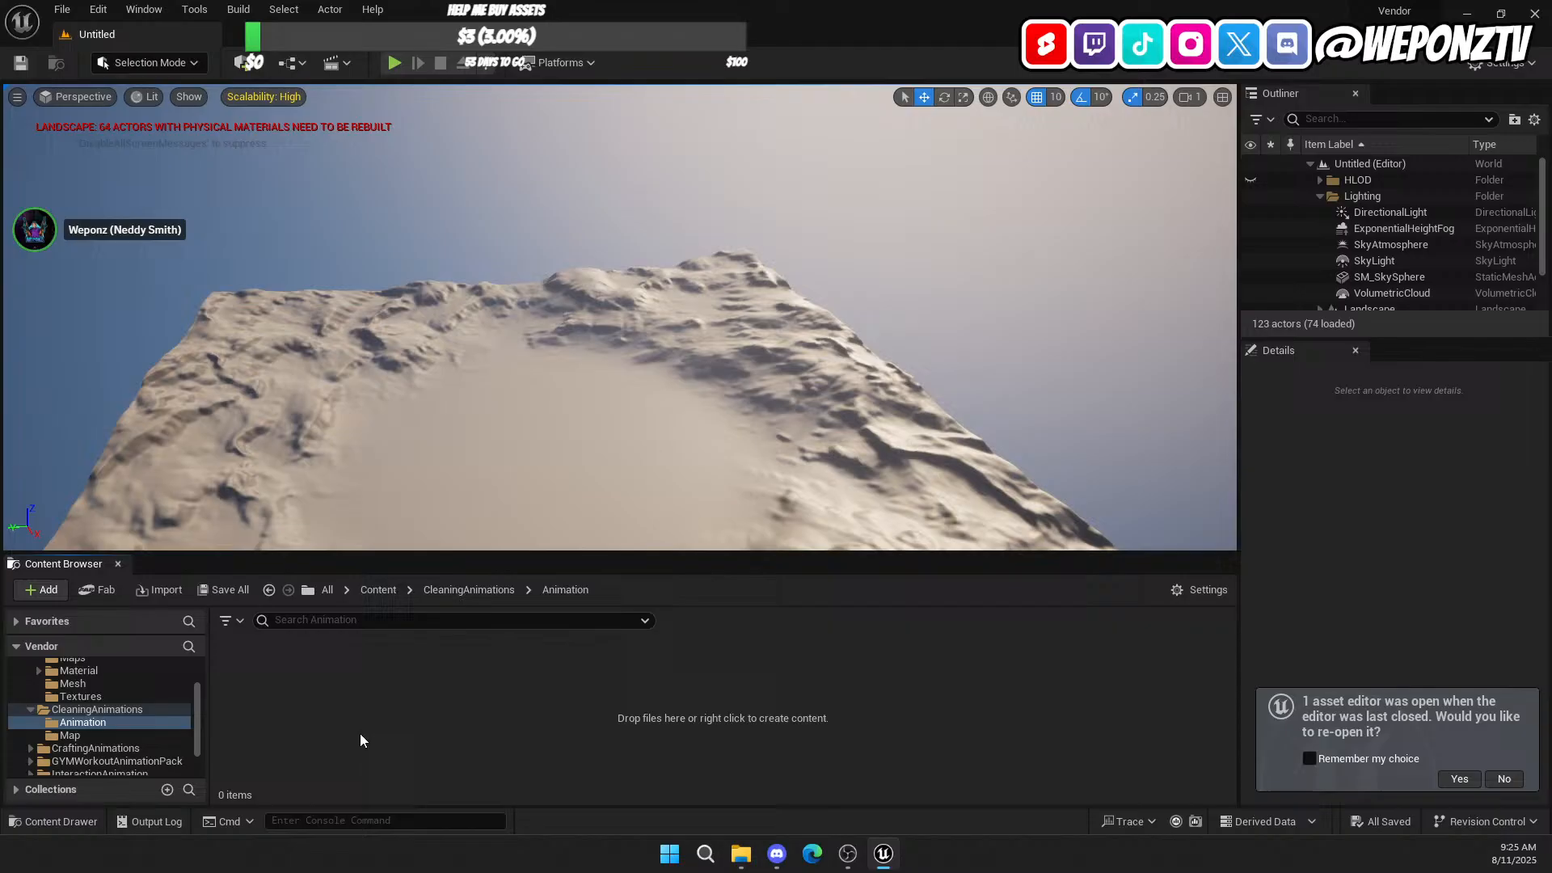
# Step: Open the Animations folder of the CraftingAnimations pack and browse its cauldron, stove, frying pan, mining and potion animations
pyautogui.click(374, 590)
pyautogui.doubleClick(394, 670)
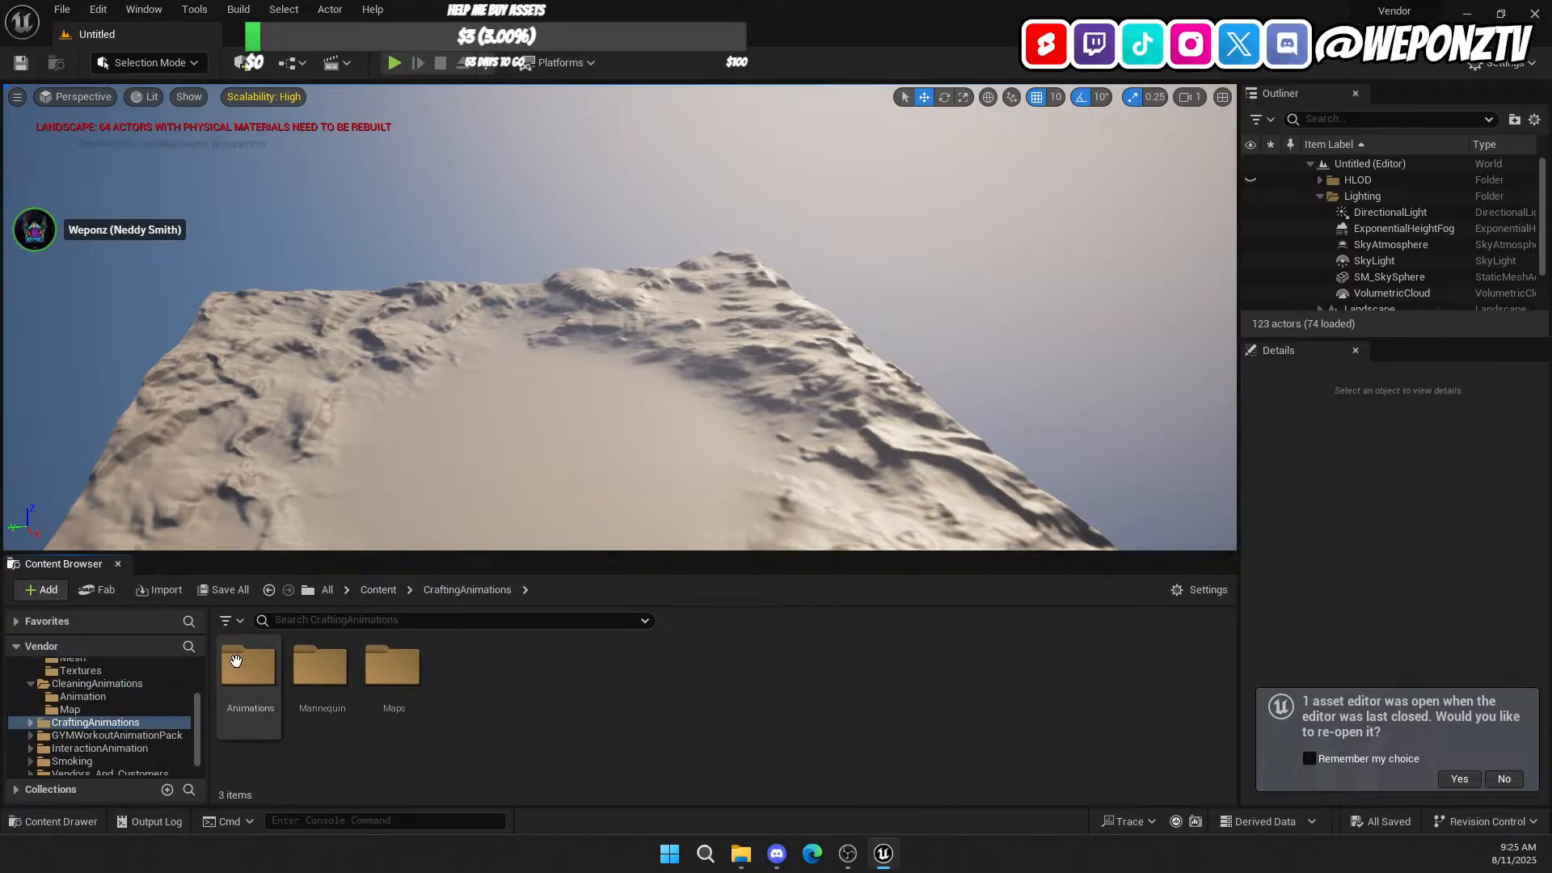
pyautogui.click(265, 663)
pyautogui.doubleClick(264, 664)
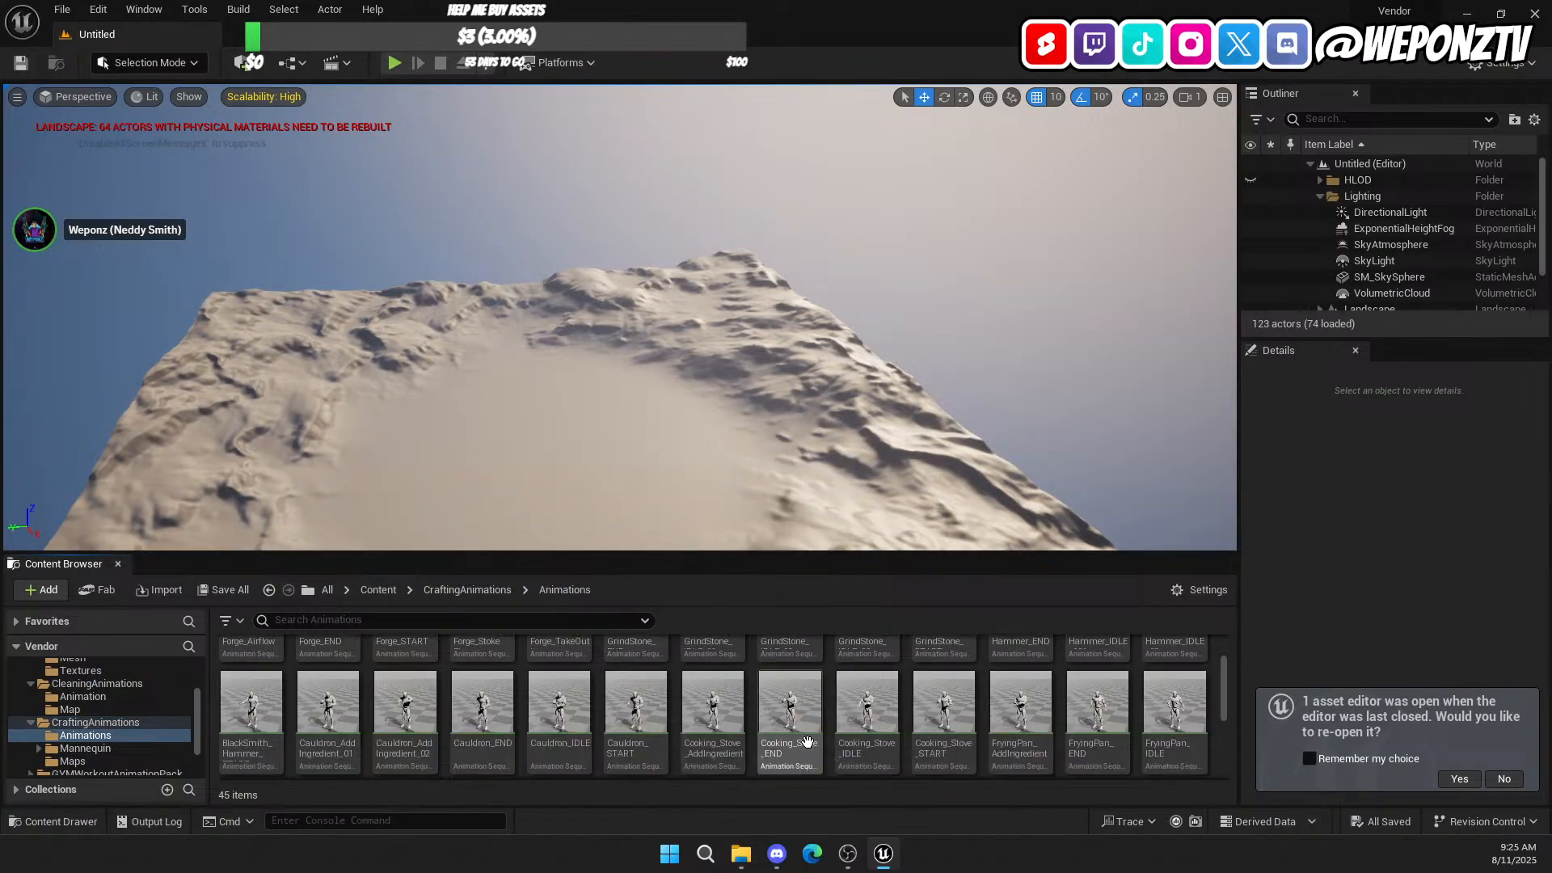
pyautogui.scroll(-3, 947, 734)
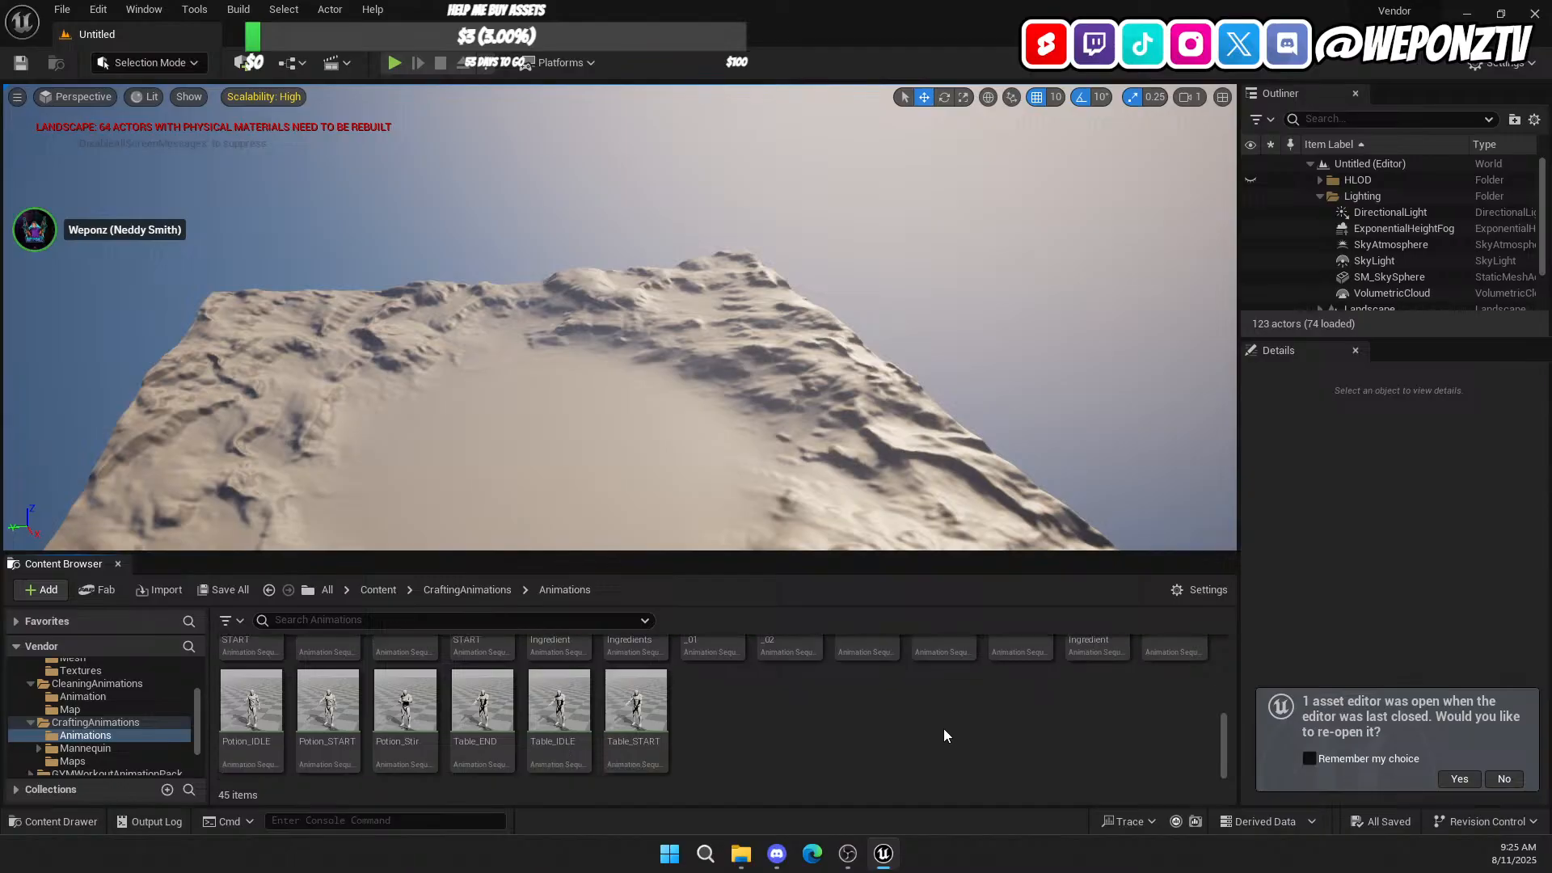
pyautogui.scroll(2, 962, 745)
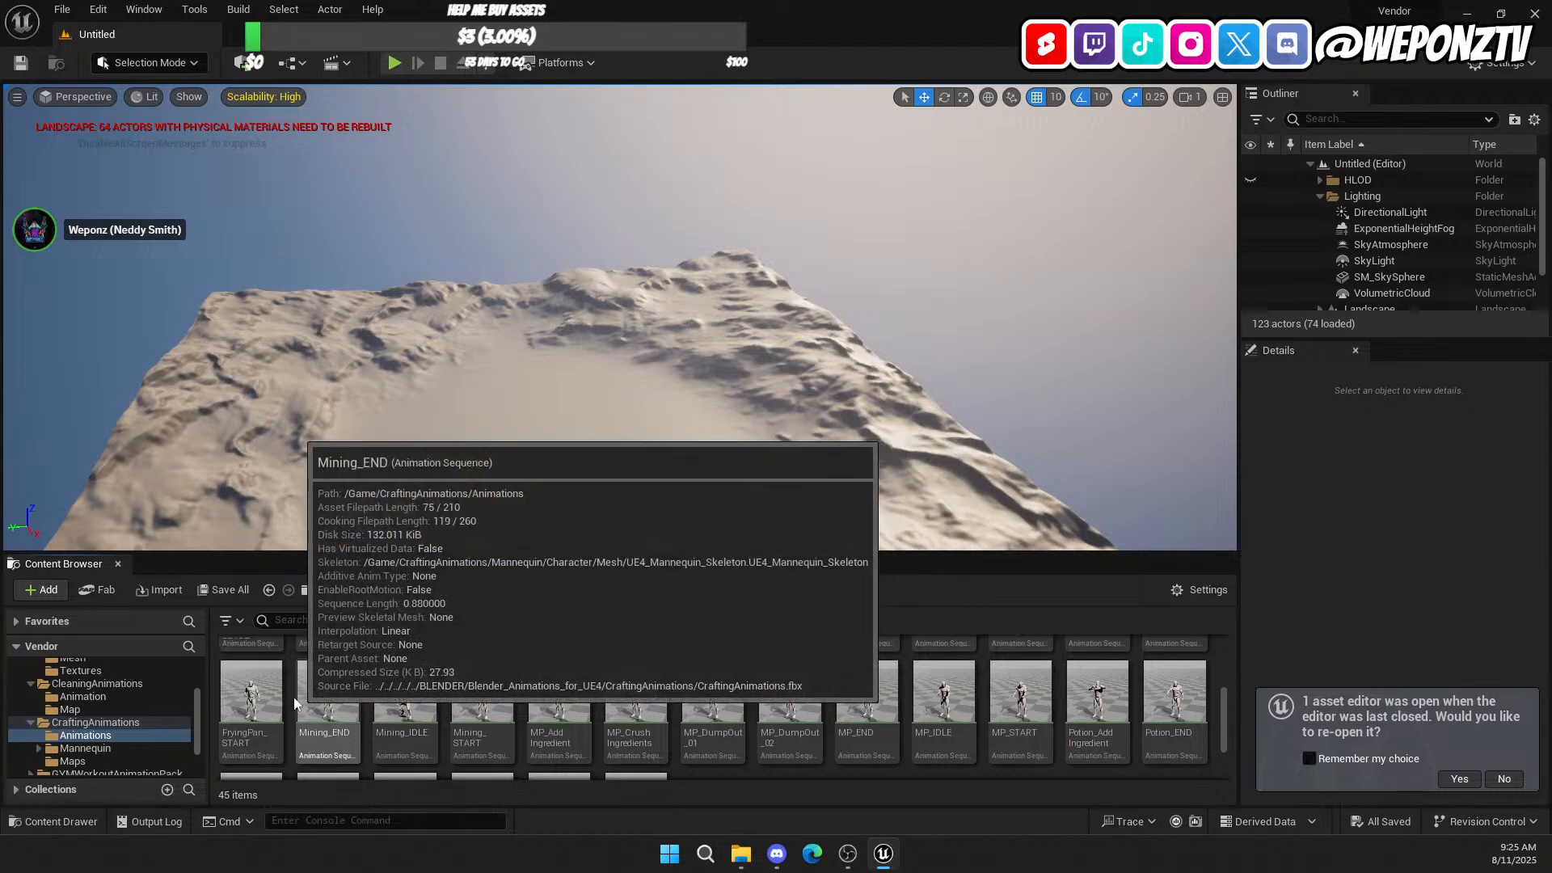
pyautogui.scroll(2, 906, 740)
pyautogui.scroll(-1, 1041, 667)
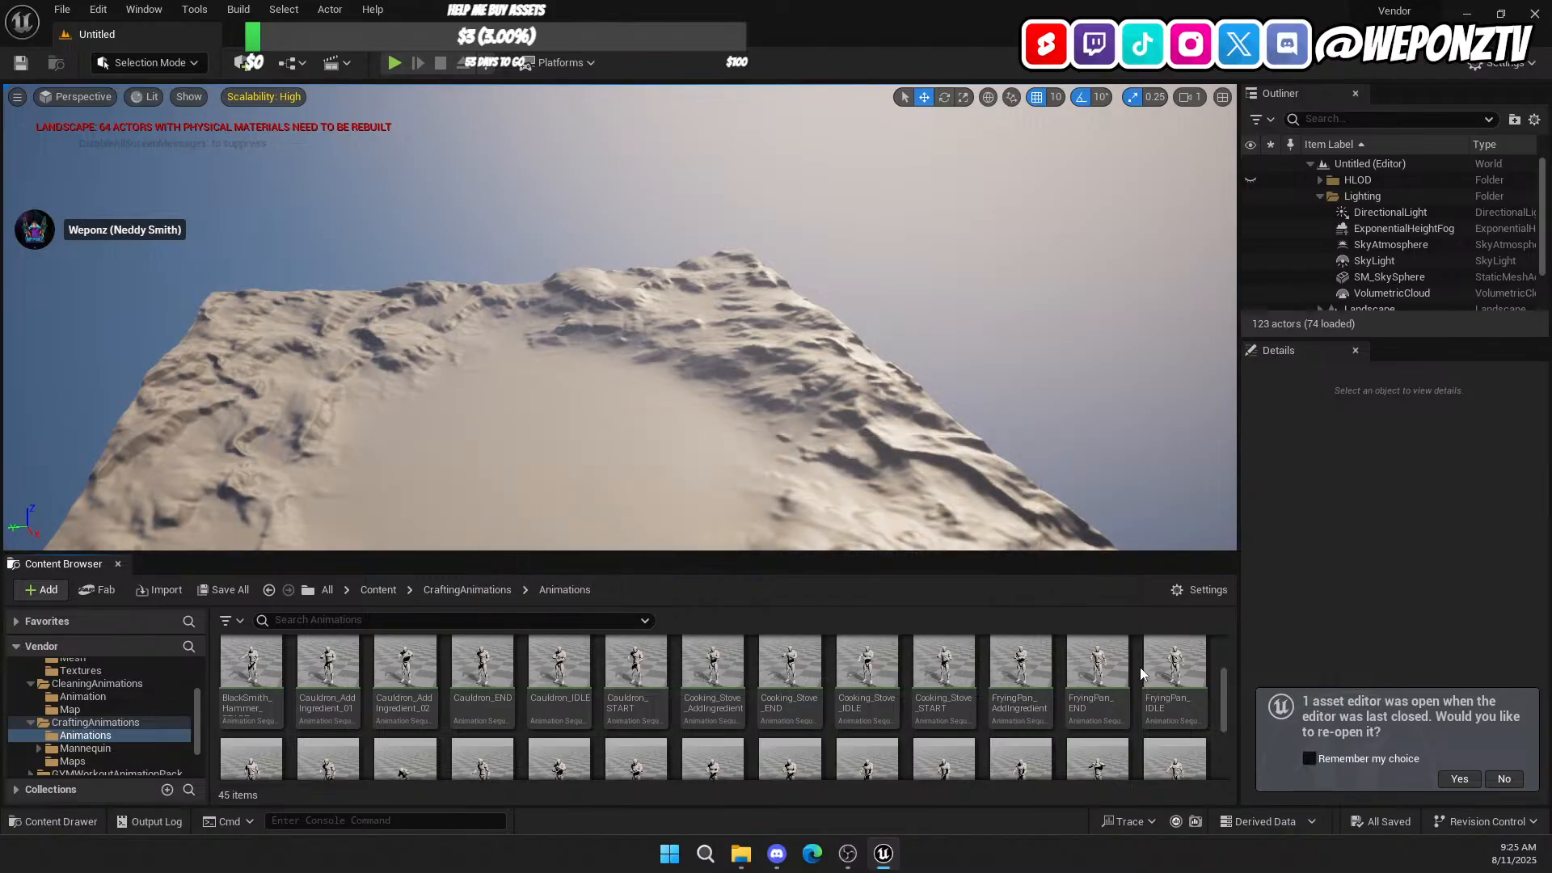
# Step: Preview the Cooking_Stove_IDLE and Cauldron_IDLE animations, then return to the CraftingAnimations list and check the blacksmith animations
pyautogui.doubleClick(867, 656)
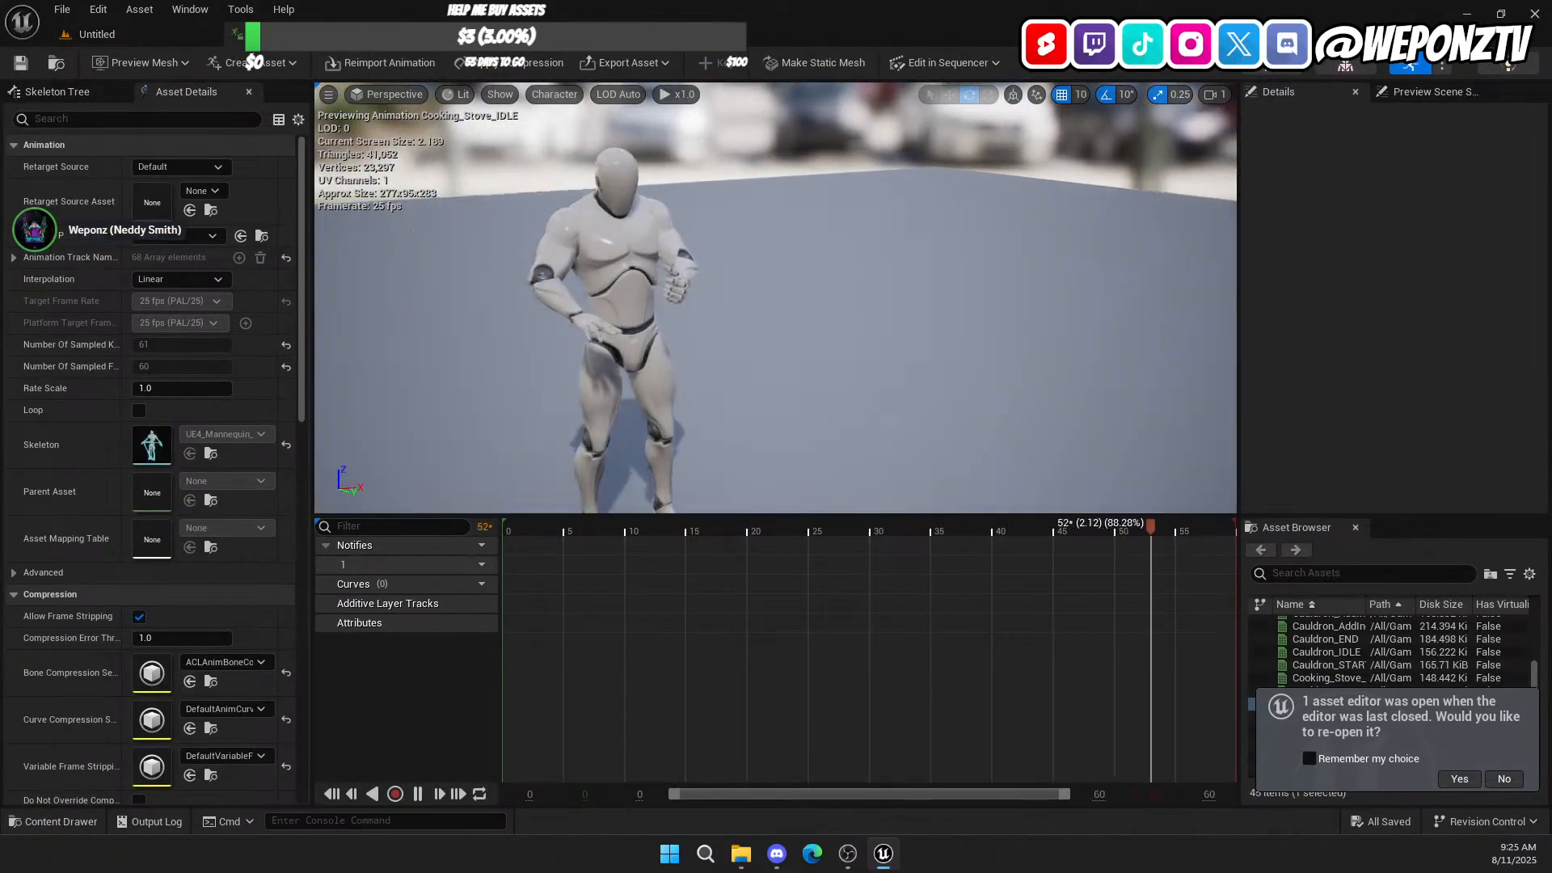
pyautogui.moveTo(884, 388); pyautogui.dragTo(816, 388, button='right')
pyautogui.click(105, 35)
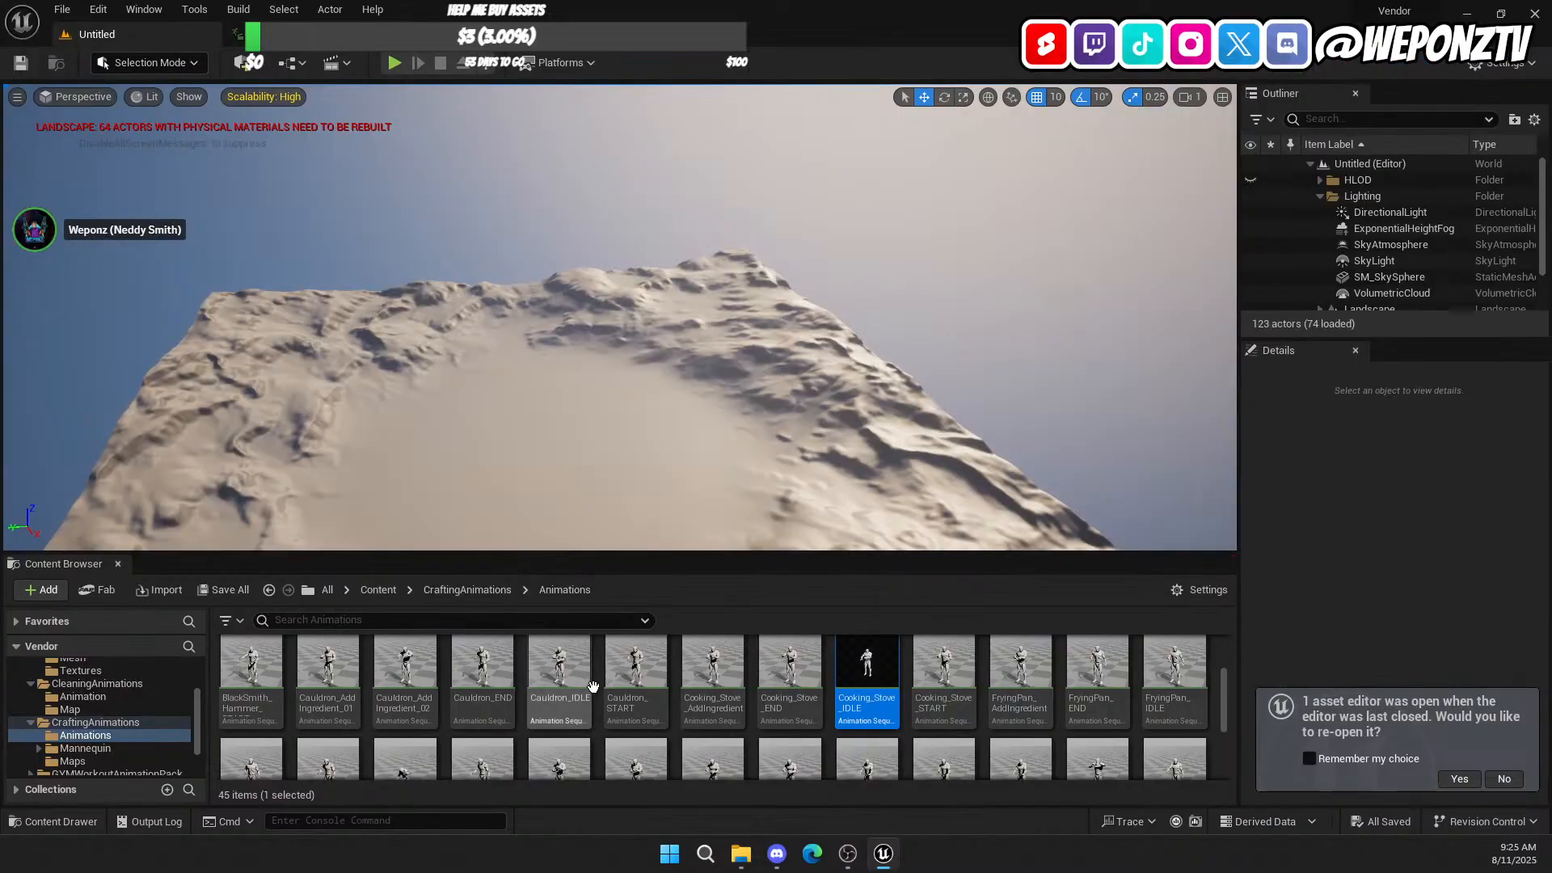
pyautogui.scroll(1, 565, 695)
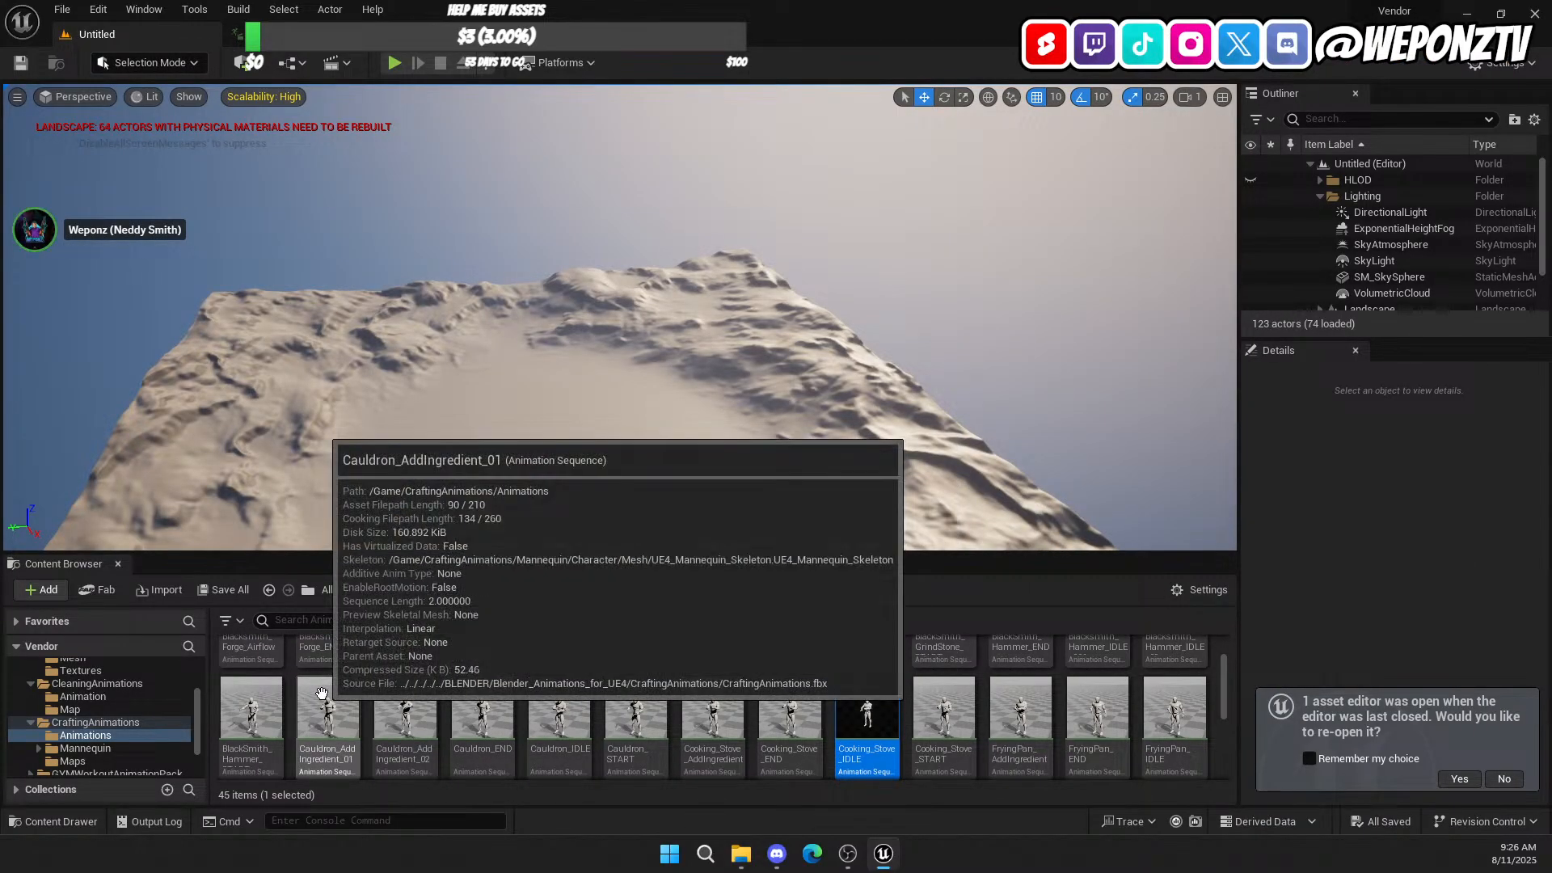
pyautogui.doubleClick(552, 705)
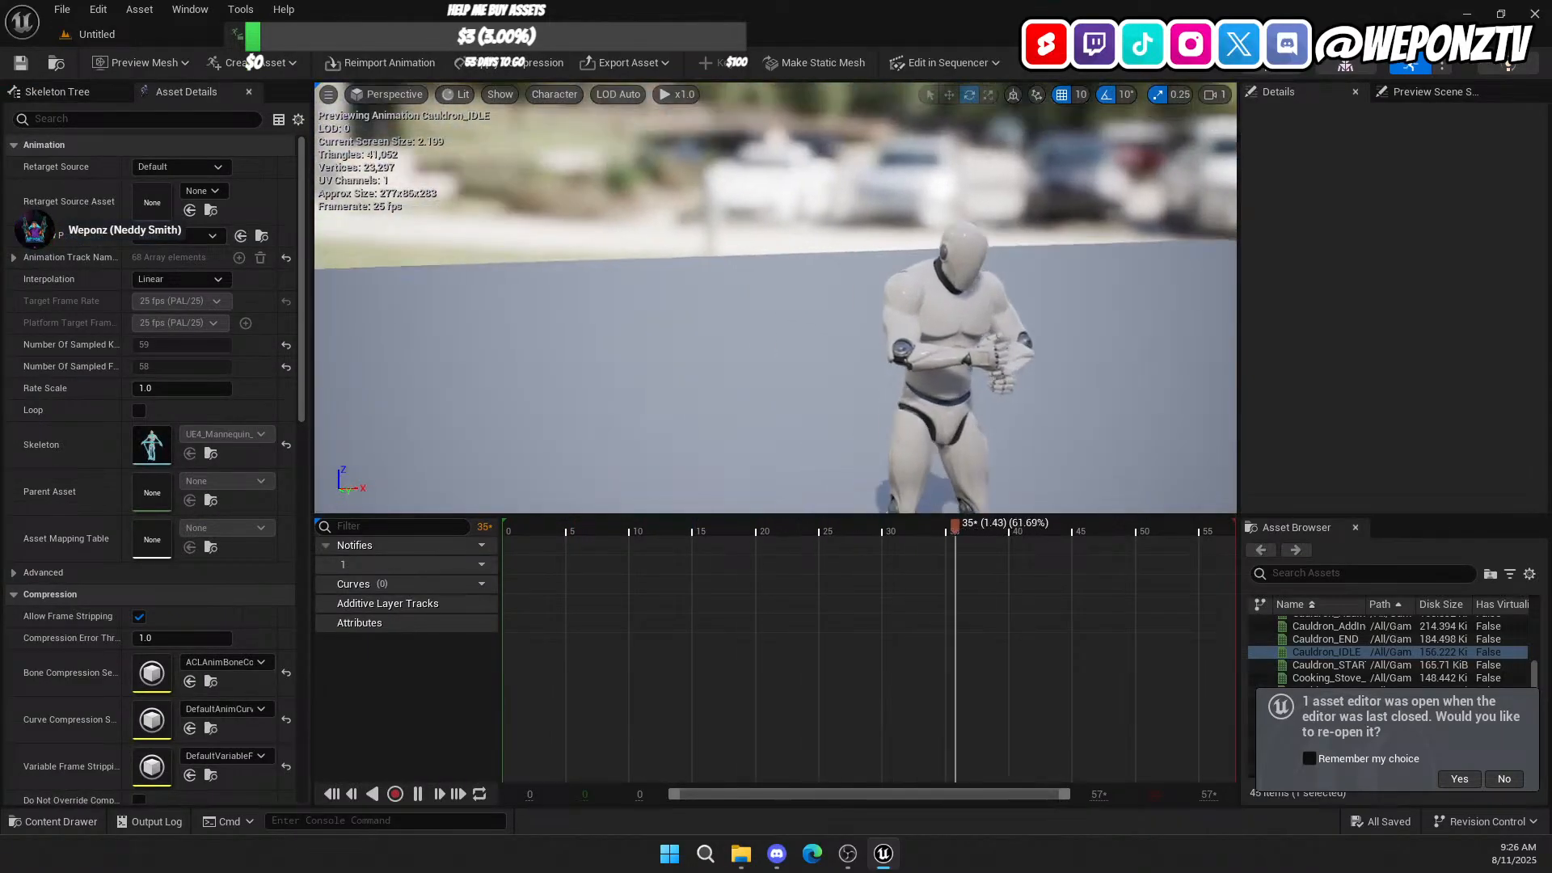
pyautogui.click(202, 34)
pyautogui.scroll(1, 941, 687)
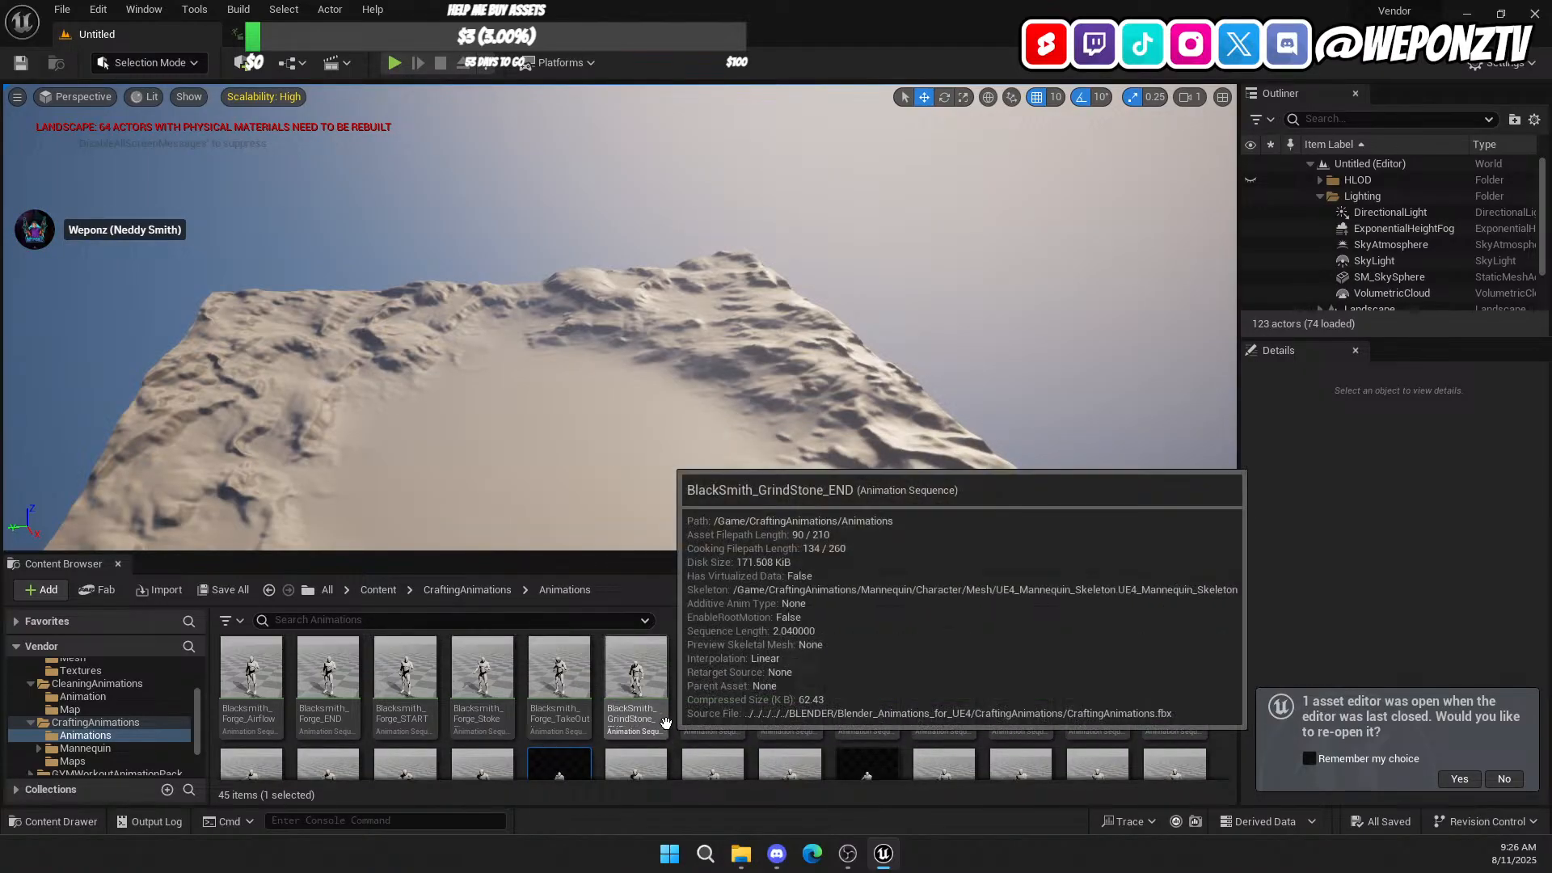
# Step: Open the UE5_Animations folder of GYMWorkoutAnimationPack and browse its exercises down to the lunge animations
pyautogui.click(378, 589)
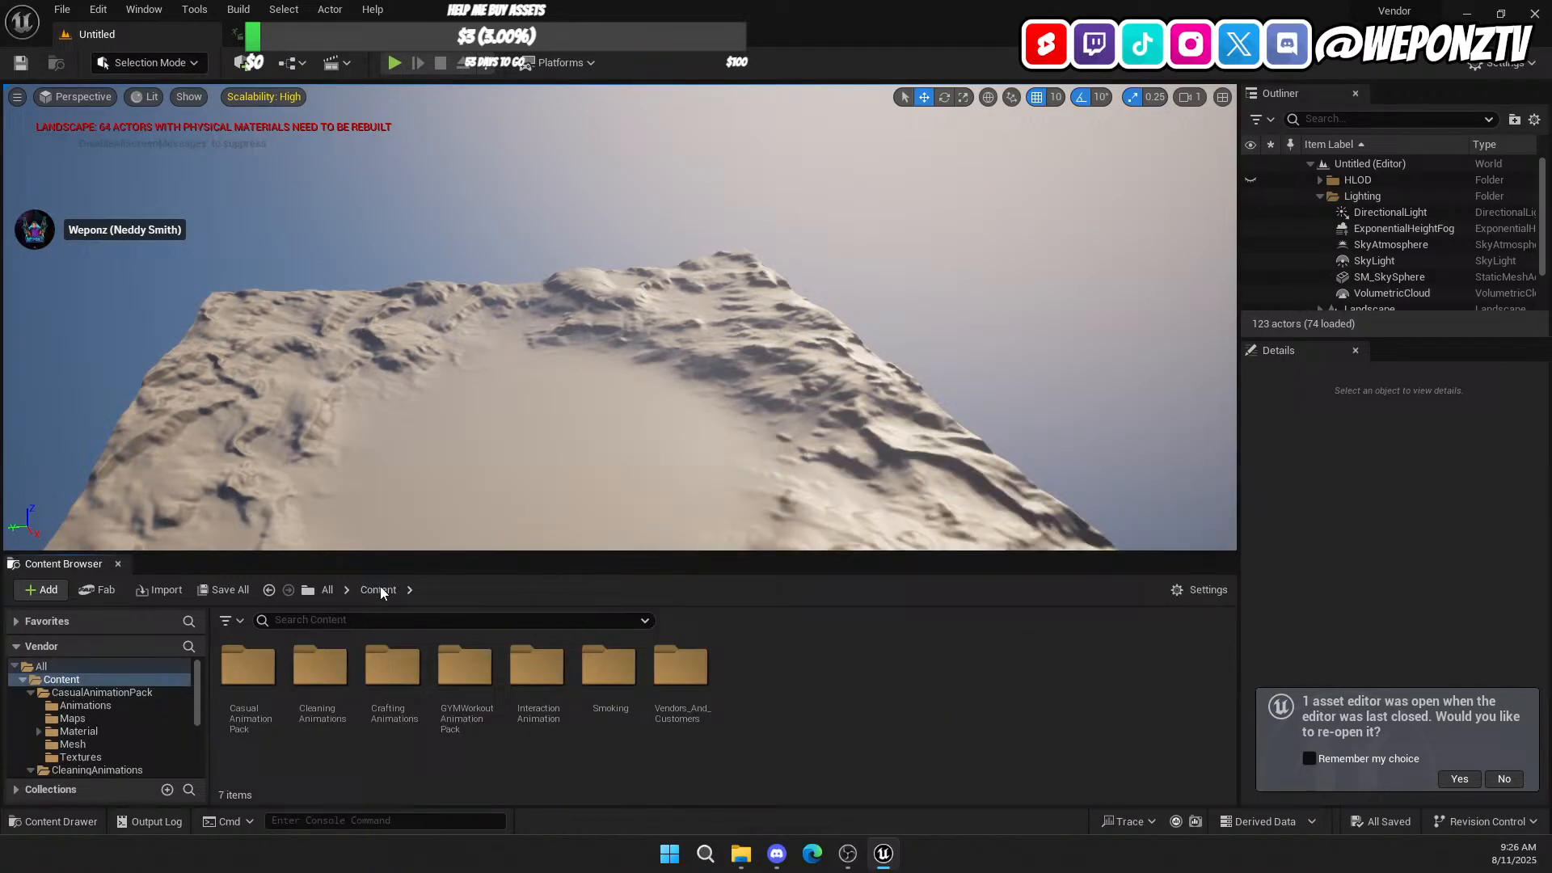
pyautogui.doubleClick(438, 665)
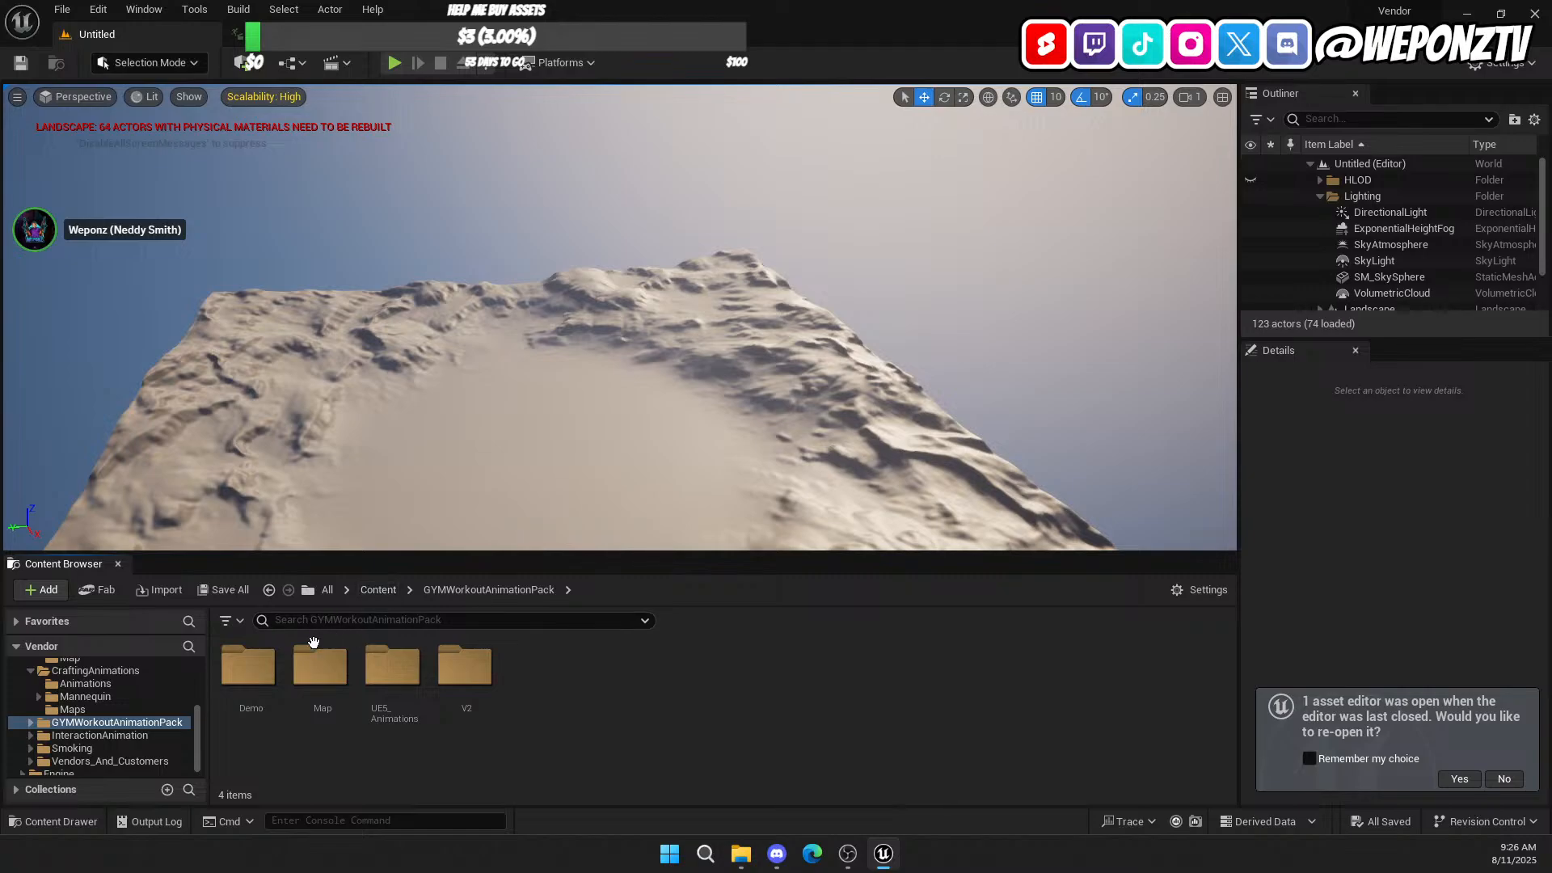
pyautogui.doubleClick(392, 665)
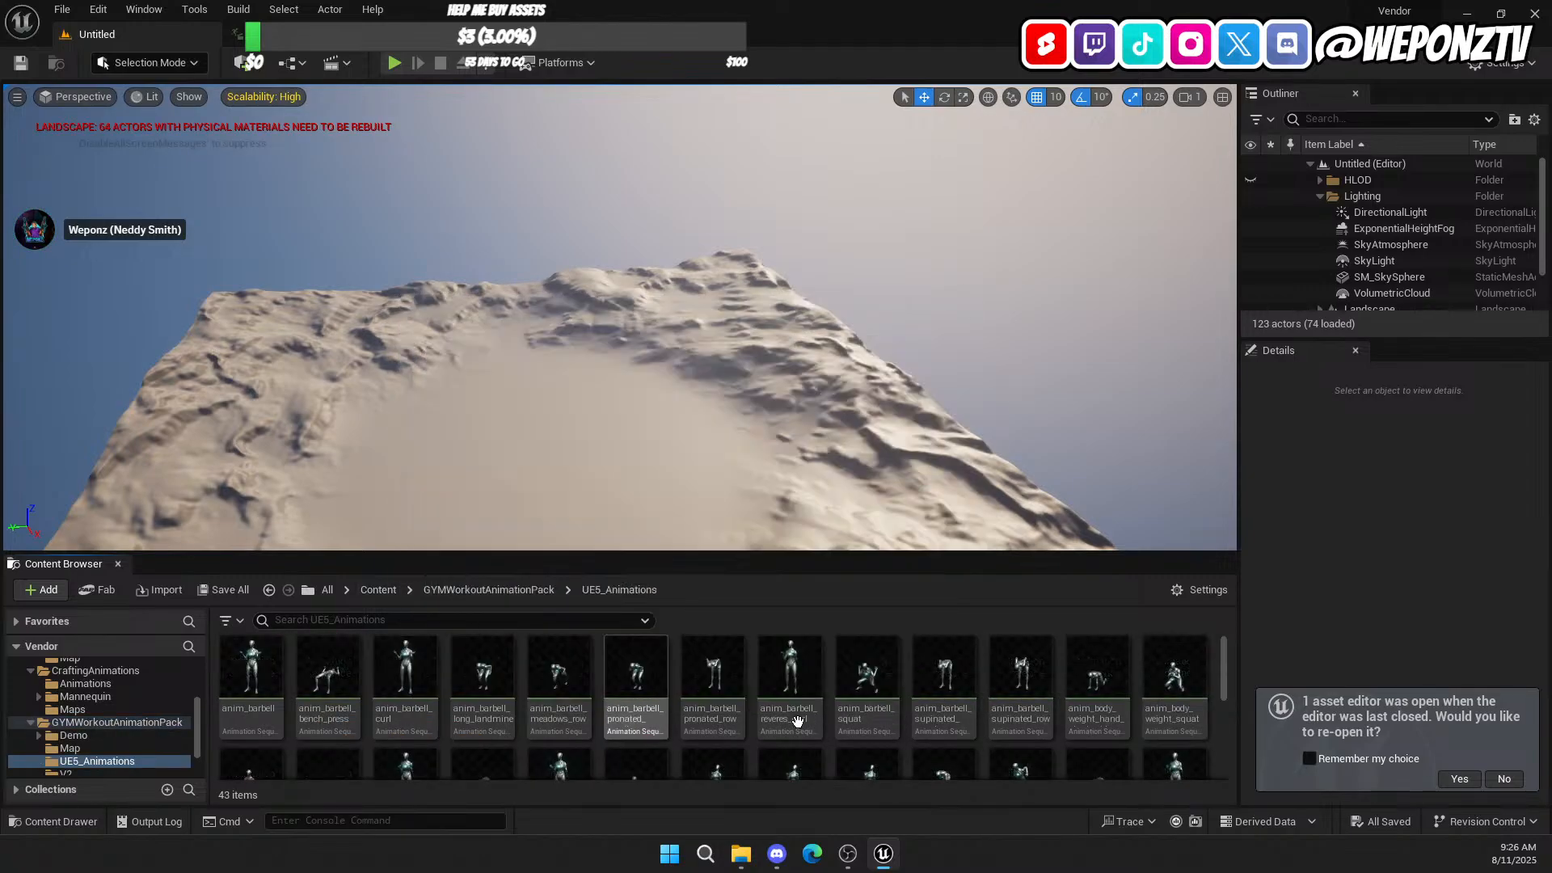
pyautogui.scroll(-4, 796, 720)
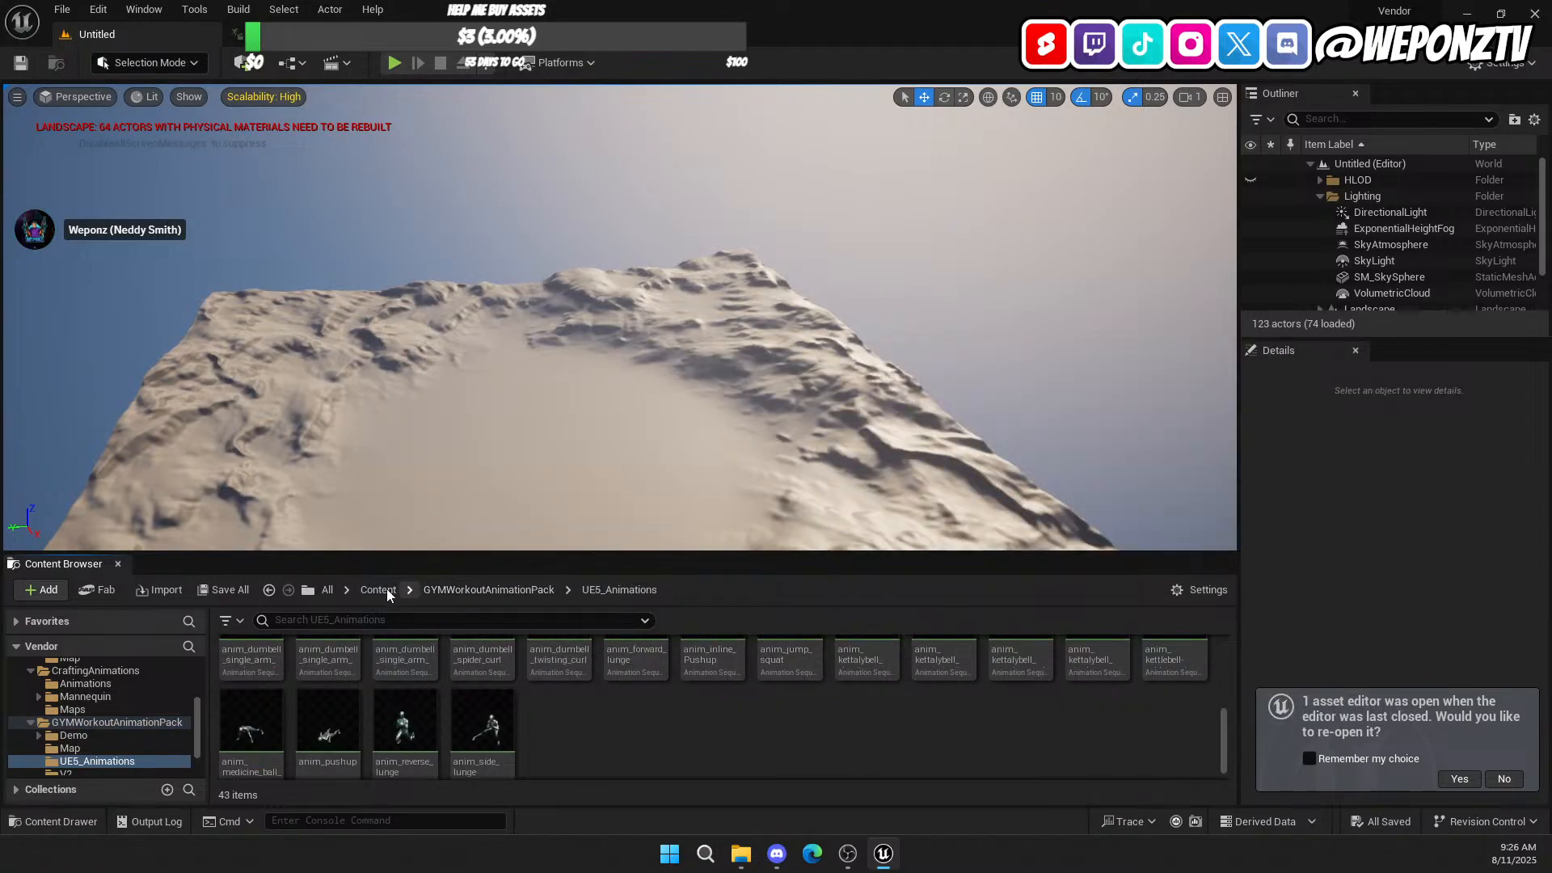
# Step: Open the InteractionAnimation pack folder from the project's Content root
pyautogui.click(386, 588)
pyautogui.doubleClick(538, 671)
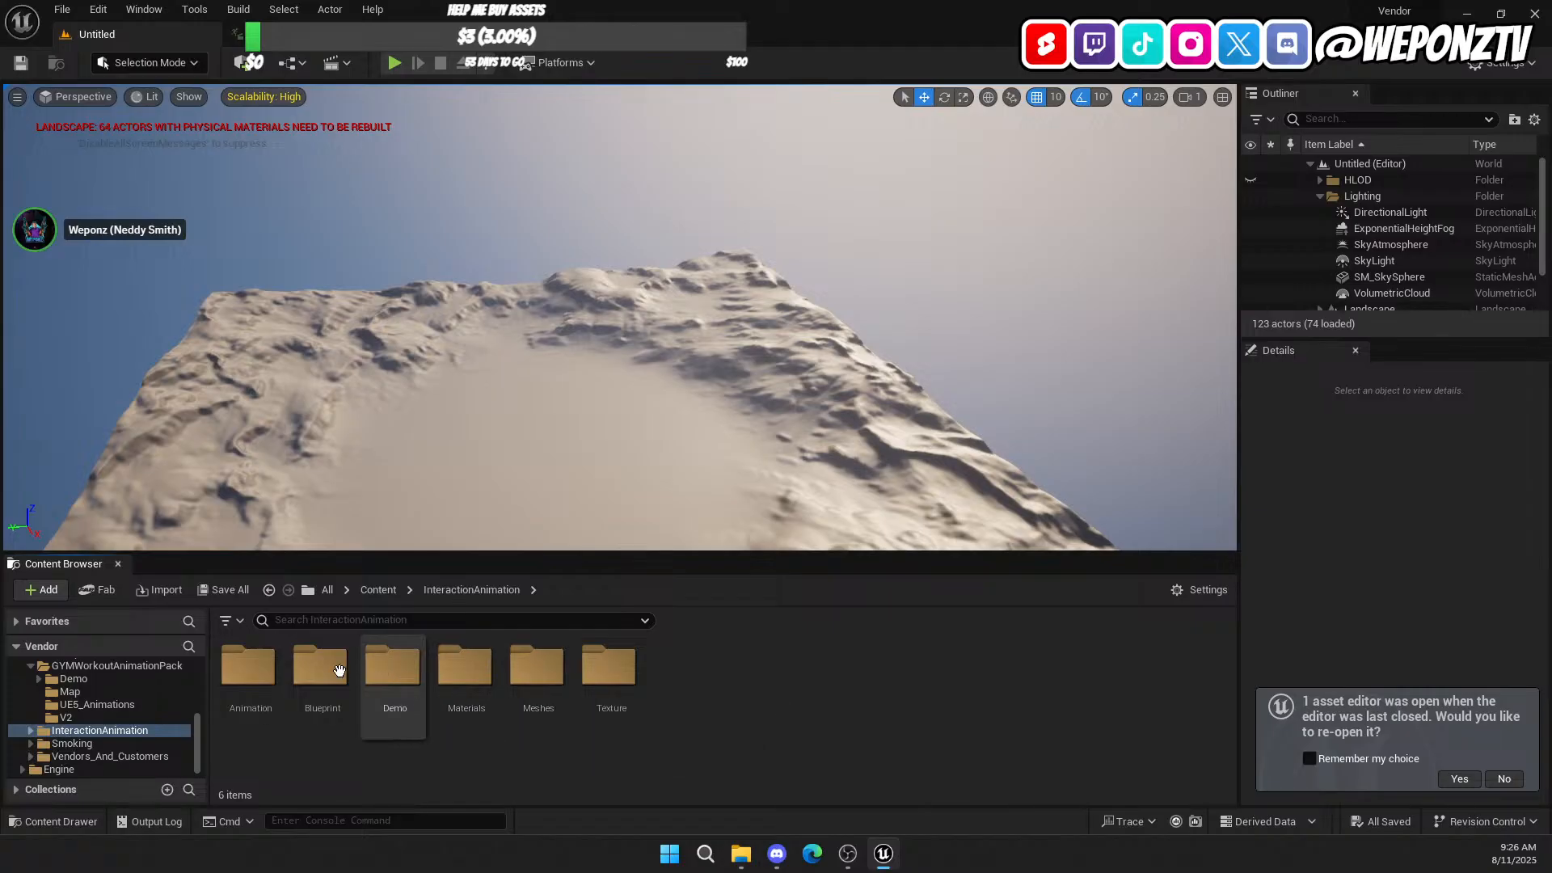
# Step: Look through the Cabinet and Door animation folders of the InteractionAnimation pack
pyautogui.doubleClick(248, 665)
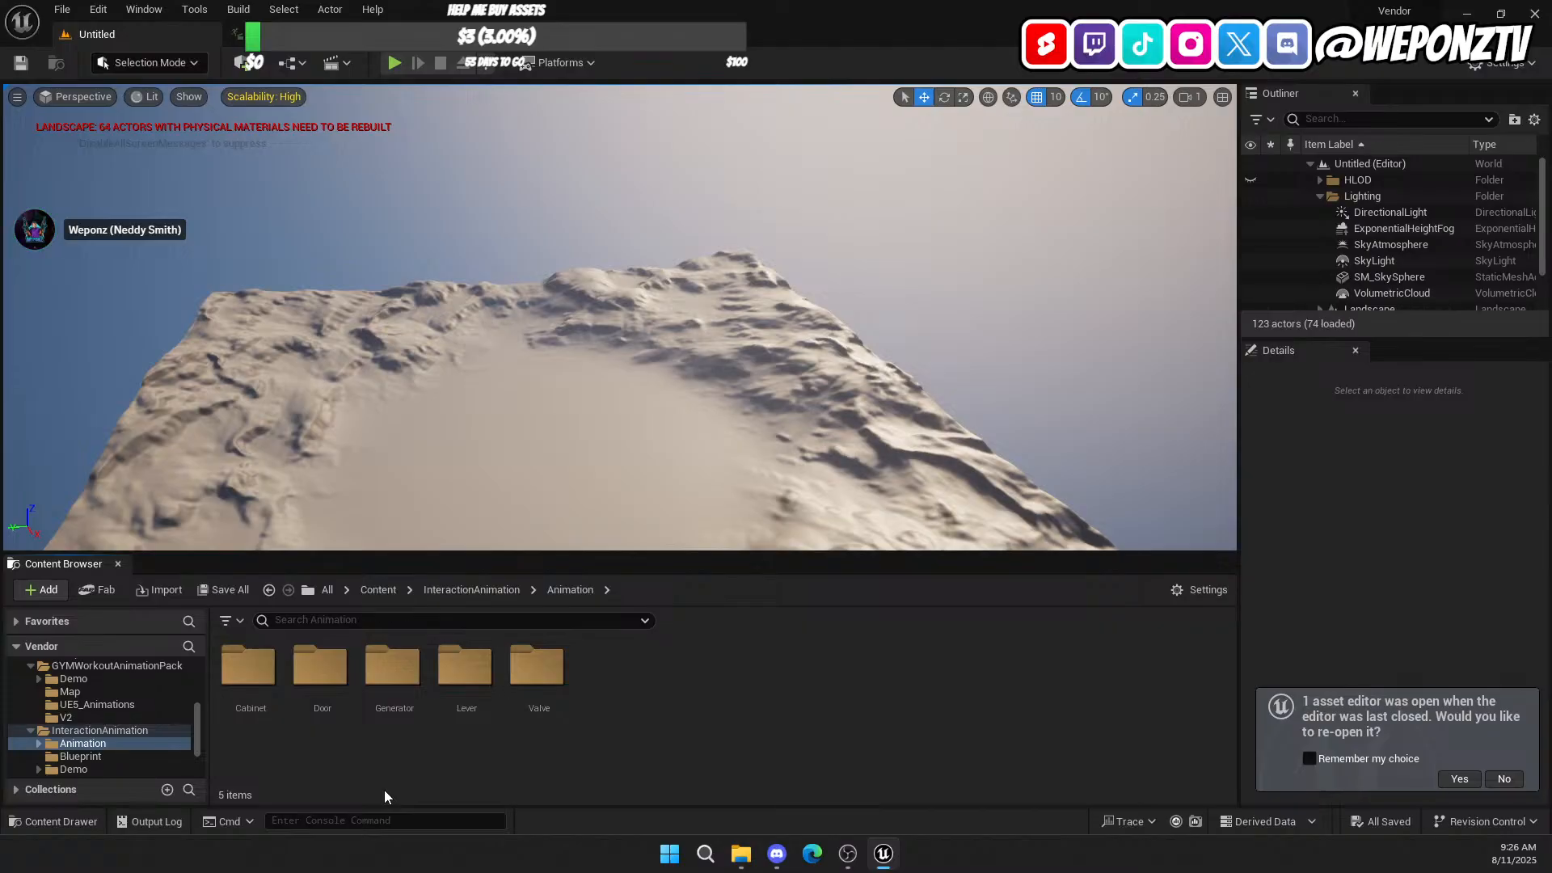
pyautogui.doubleClick(260, 673)
pyautogui.click(570, 589)
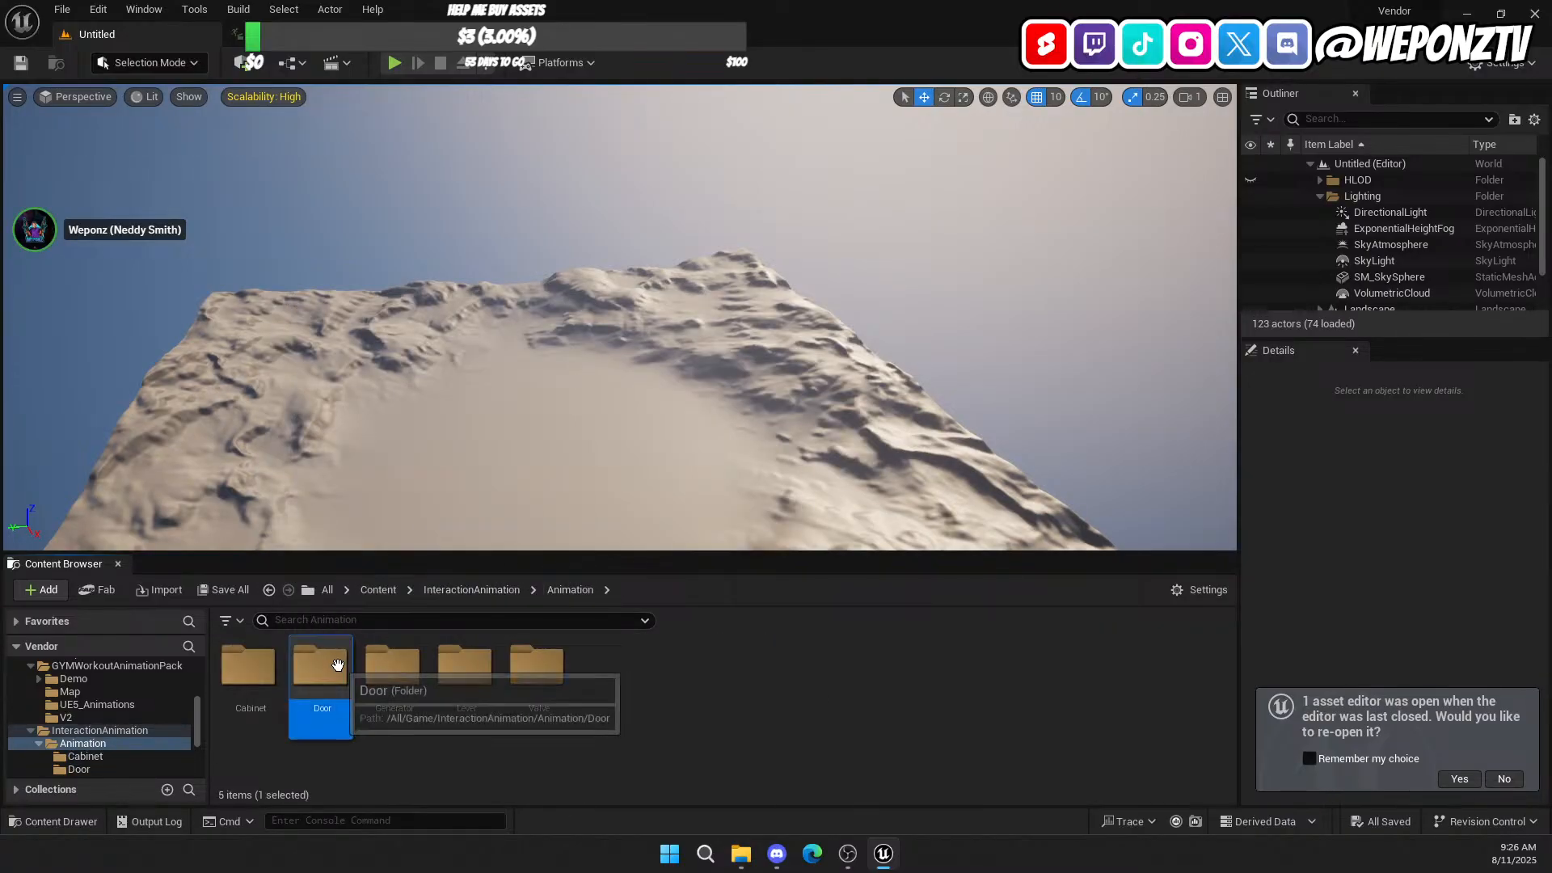
pyautogui.doubleClick(322, 670)
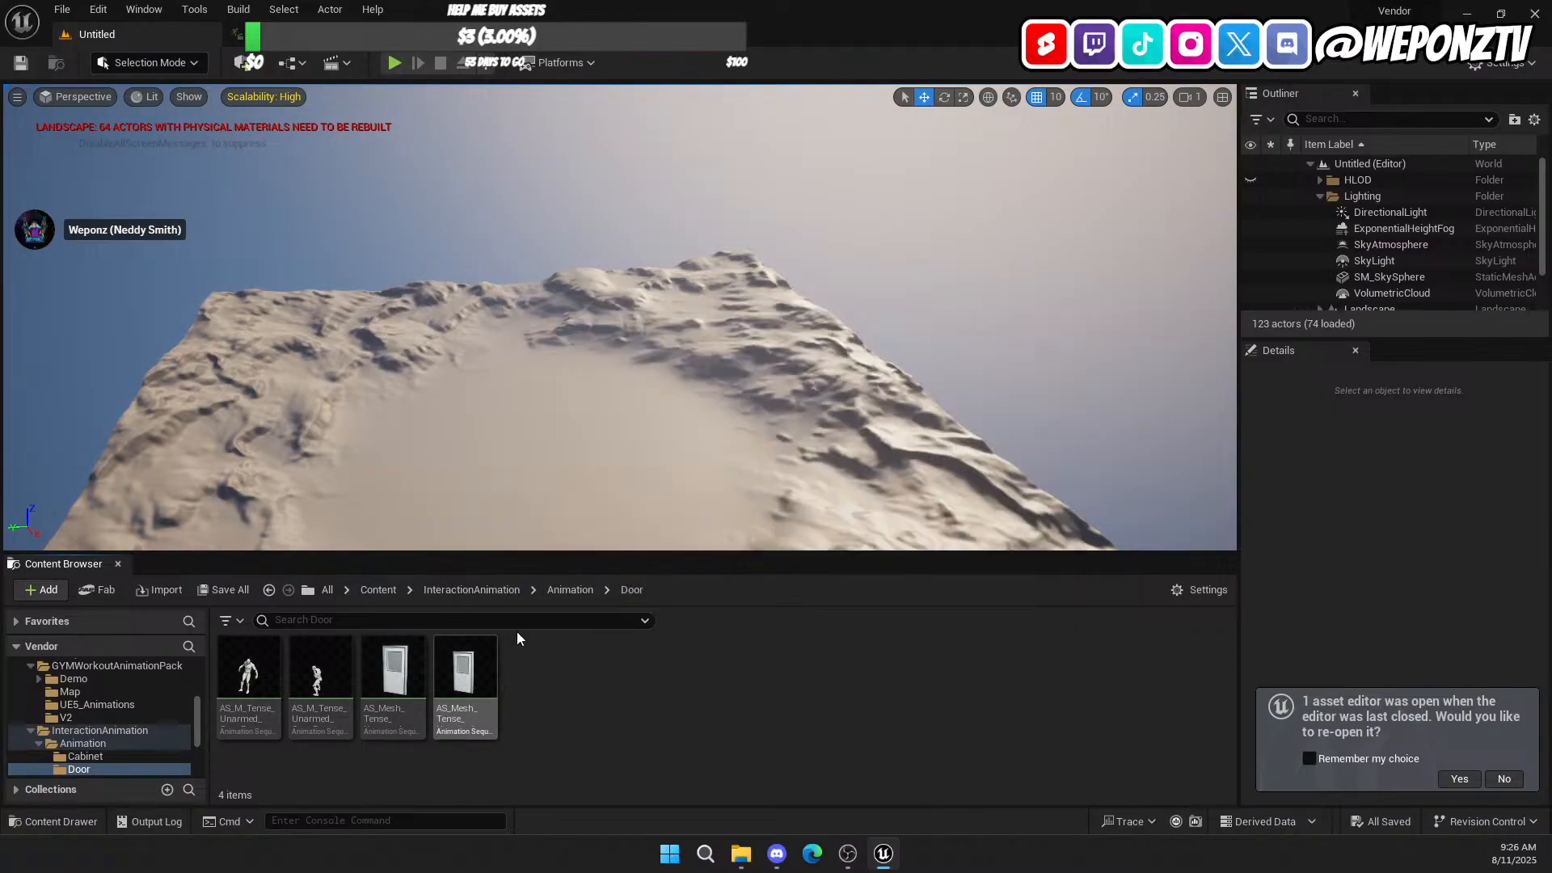
pyautogui.click(481, 594)
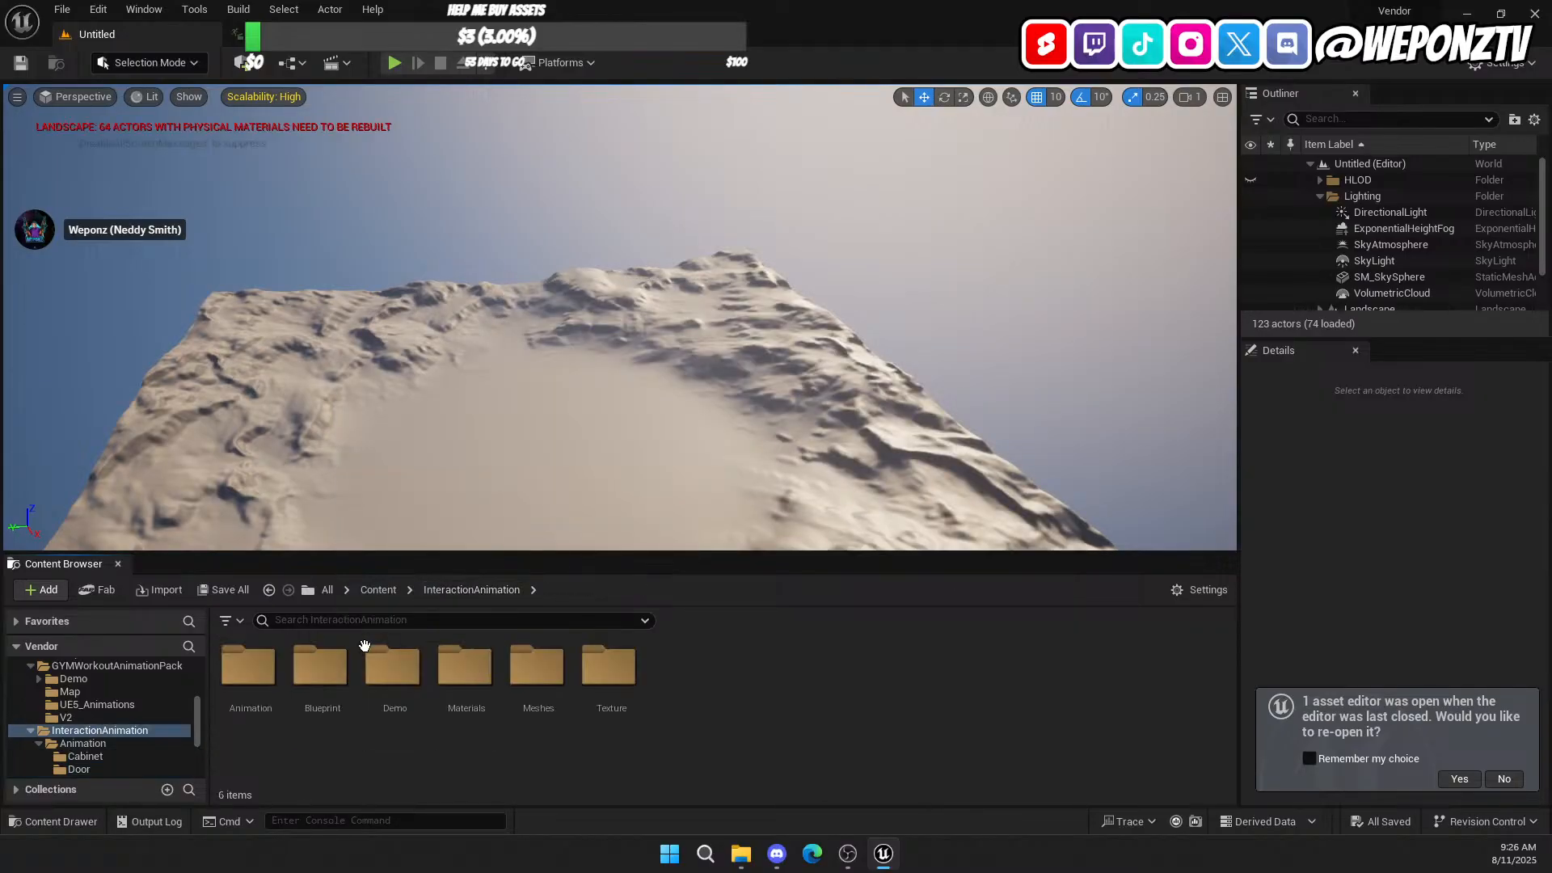
# Step: Preview the AS_M_OpenCabinet_Mid animation from the Cabinet folder and return to the level
pyautogui.doubleClick(261, 662)
pyautogui.doubleClick(261, 662)
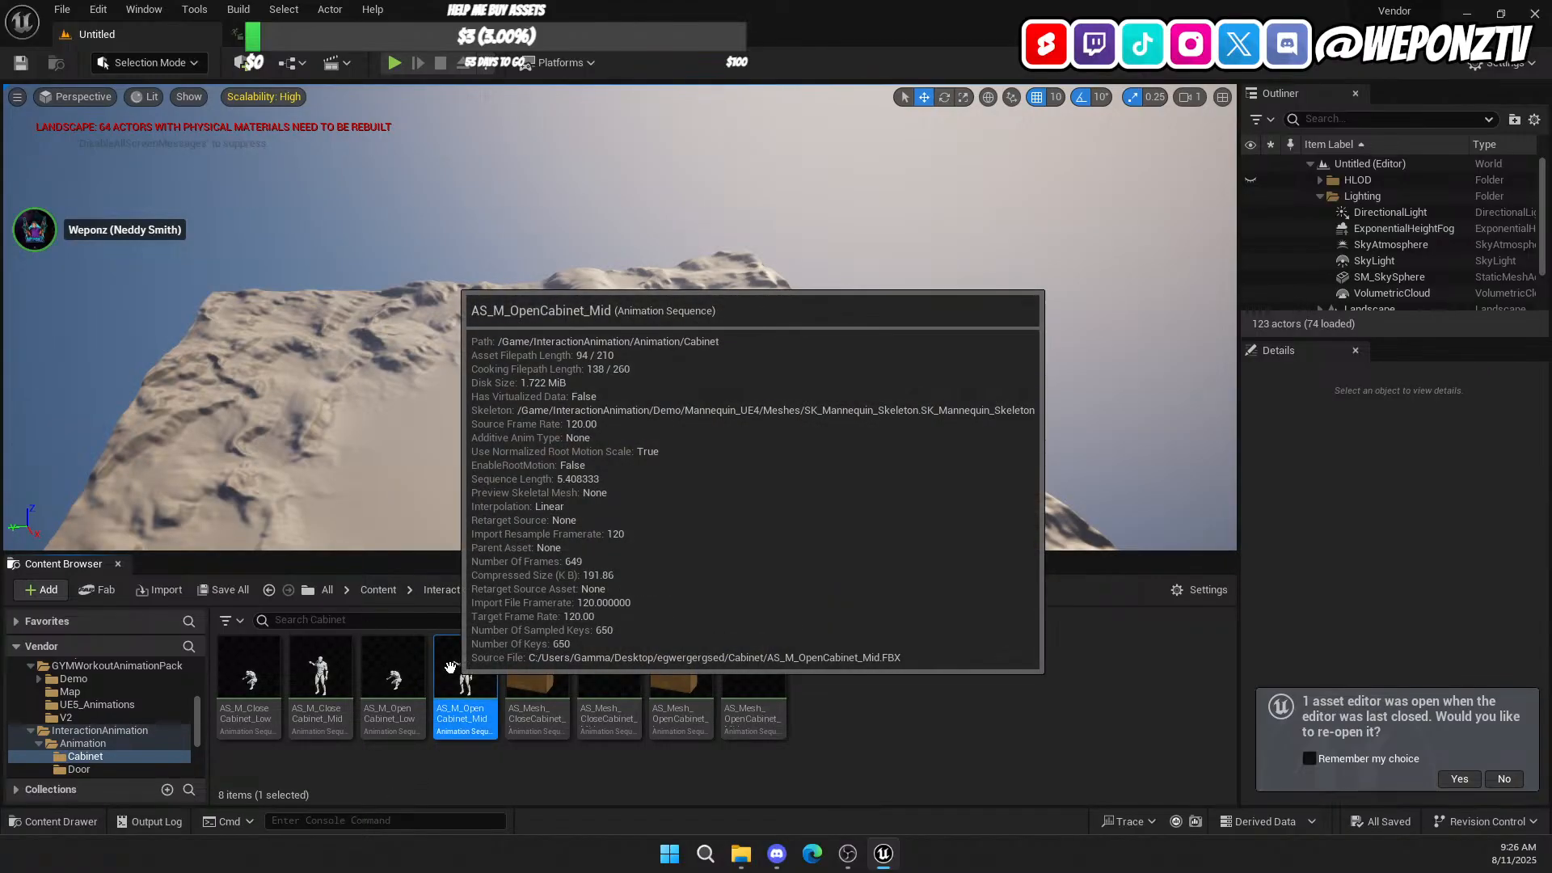
pyautogui.doubleClick(449, 692)
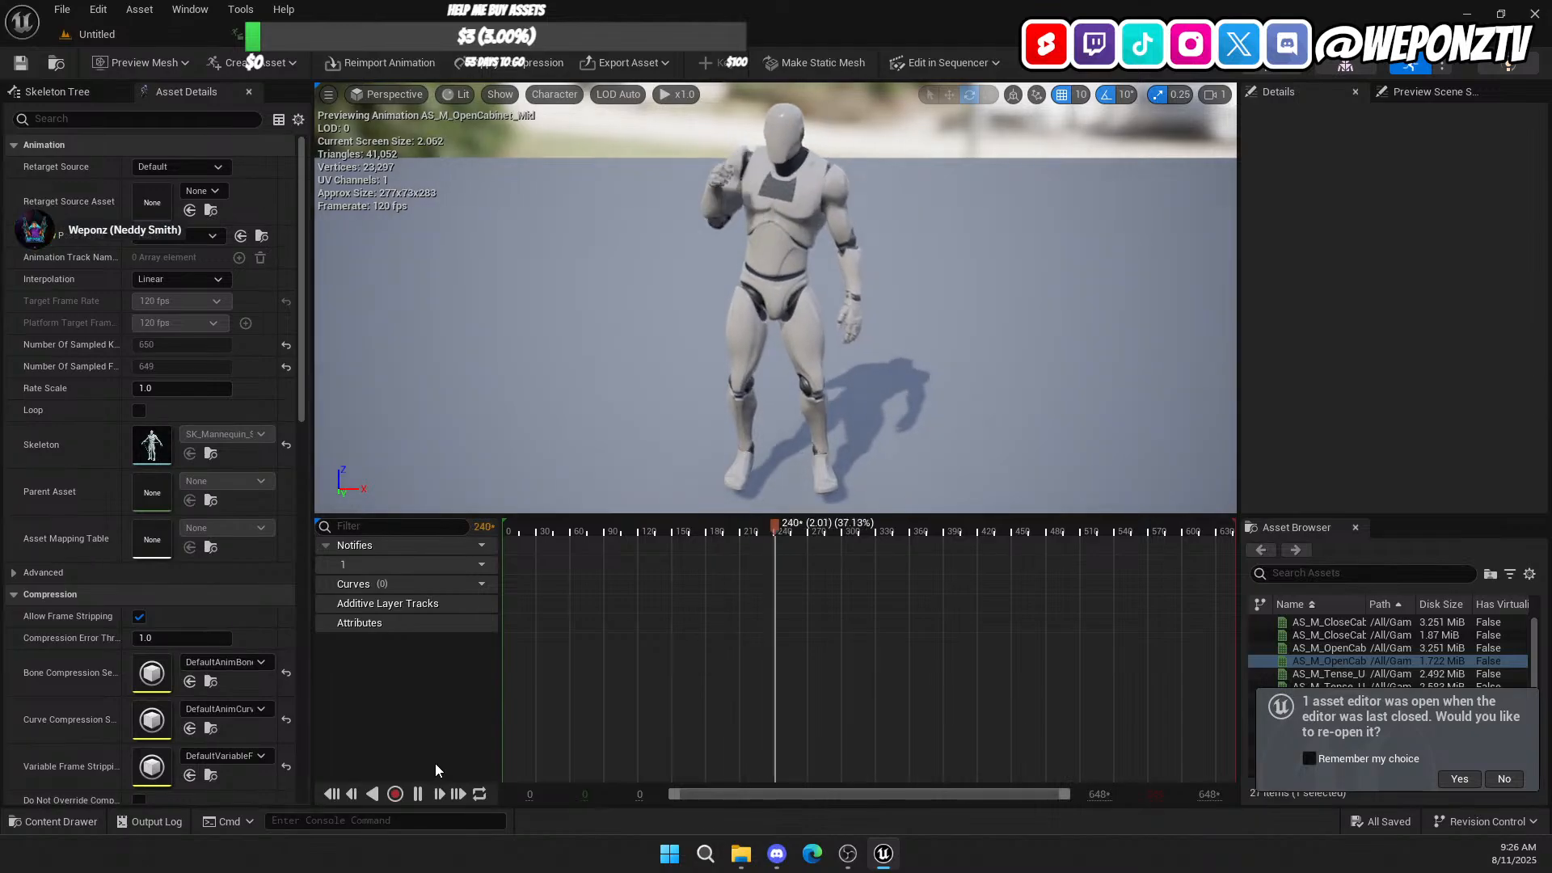
pyautogui.click(152, 31)
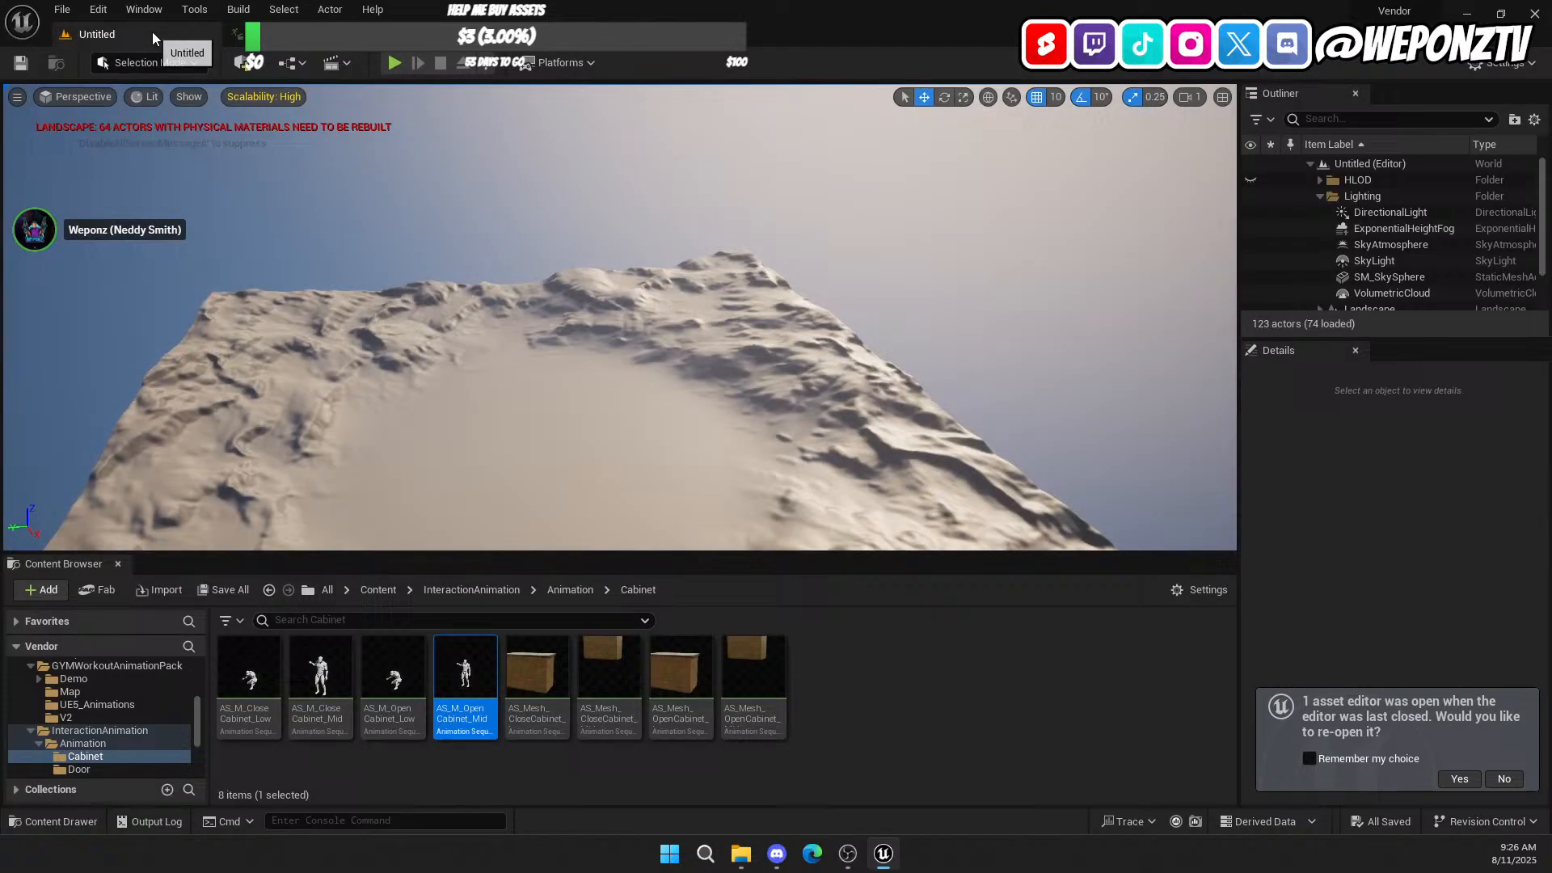
# Step: Examine the Chef animation sequences in the Vendors_And_Customers pack
pyautogui.click(378, 590)
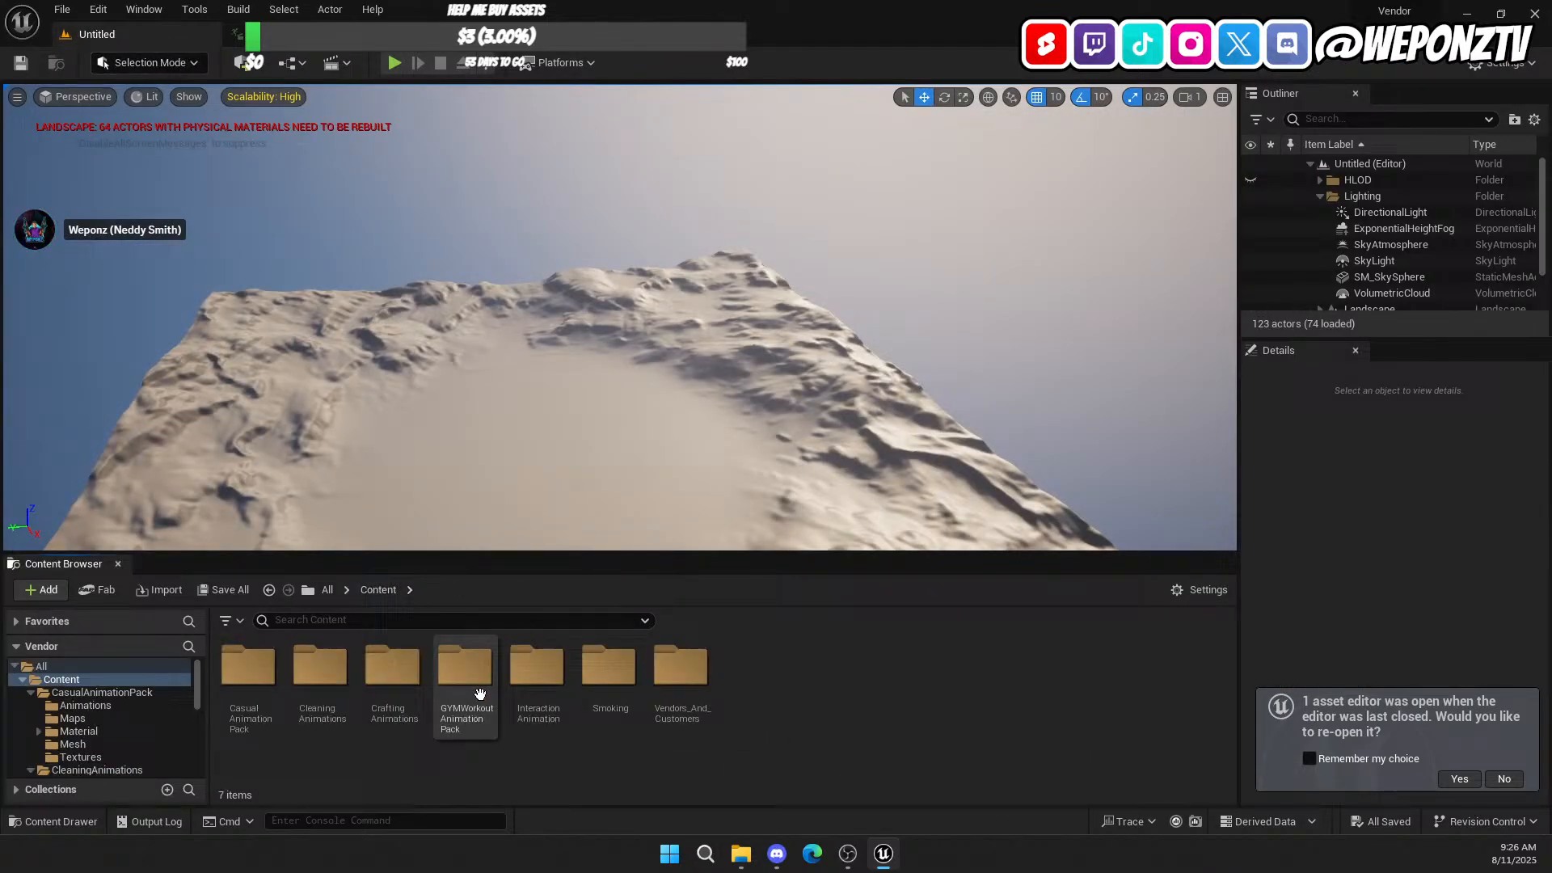
pyautogui.doubleClick(681, 673)
pyautogui.click(267, 667)
pyautogui.doubleClick(266, 667)
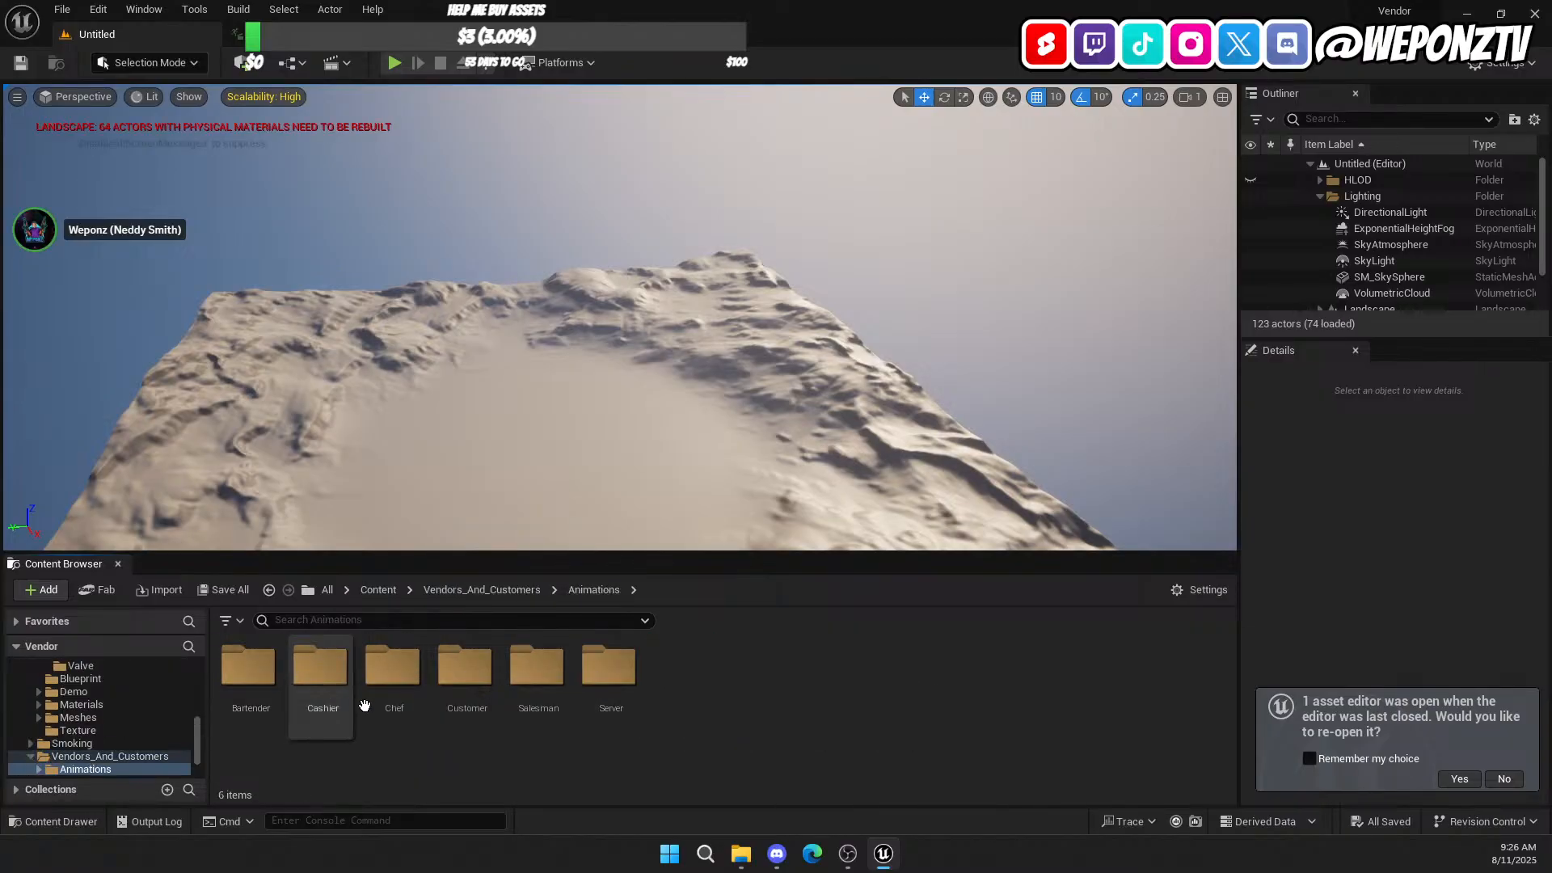
pyautogui.doubleClick(397, 679)
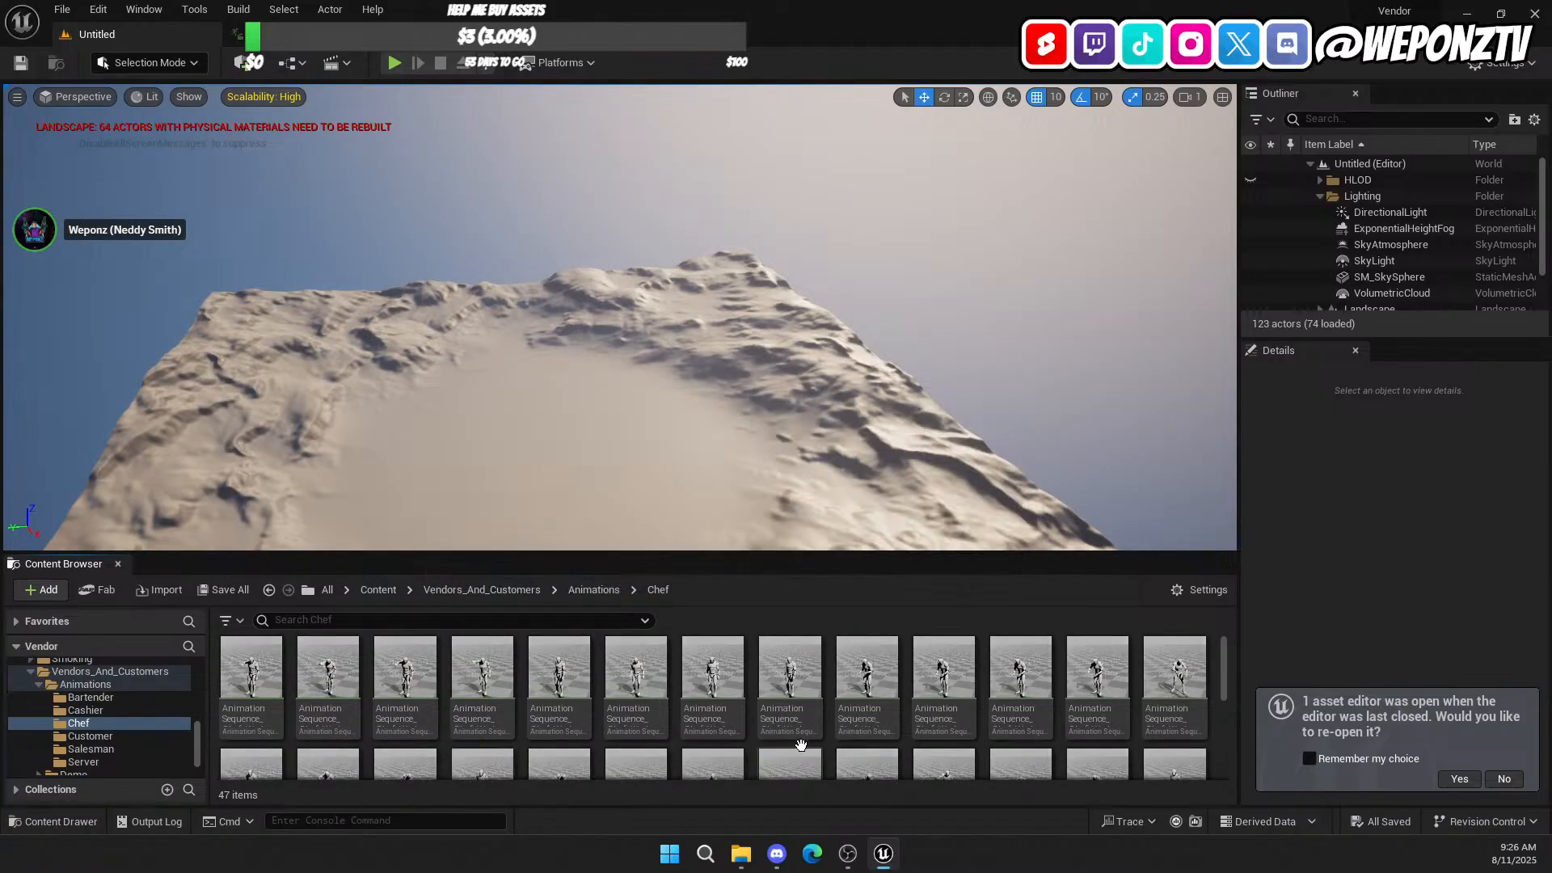
pyautogui.scroll(-2, 840, 725)
pyautogui.scroll(3, 840, 726)
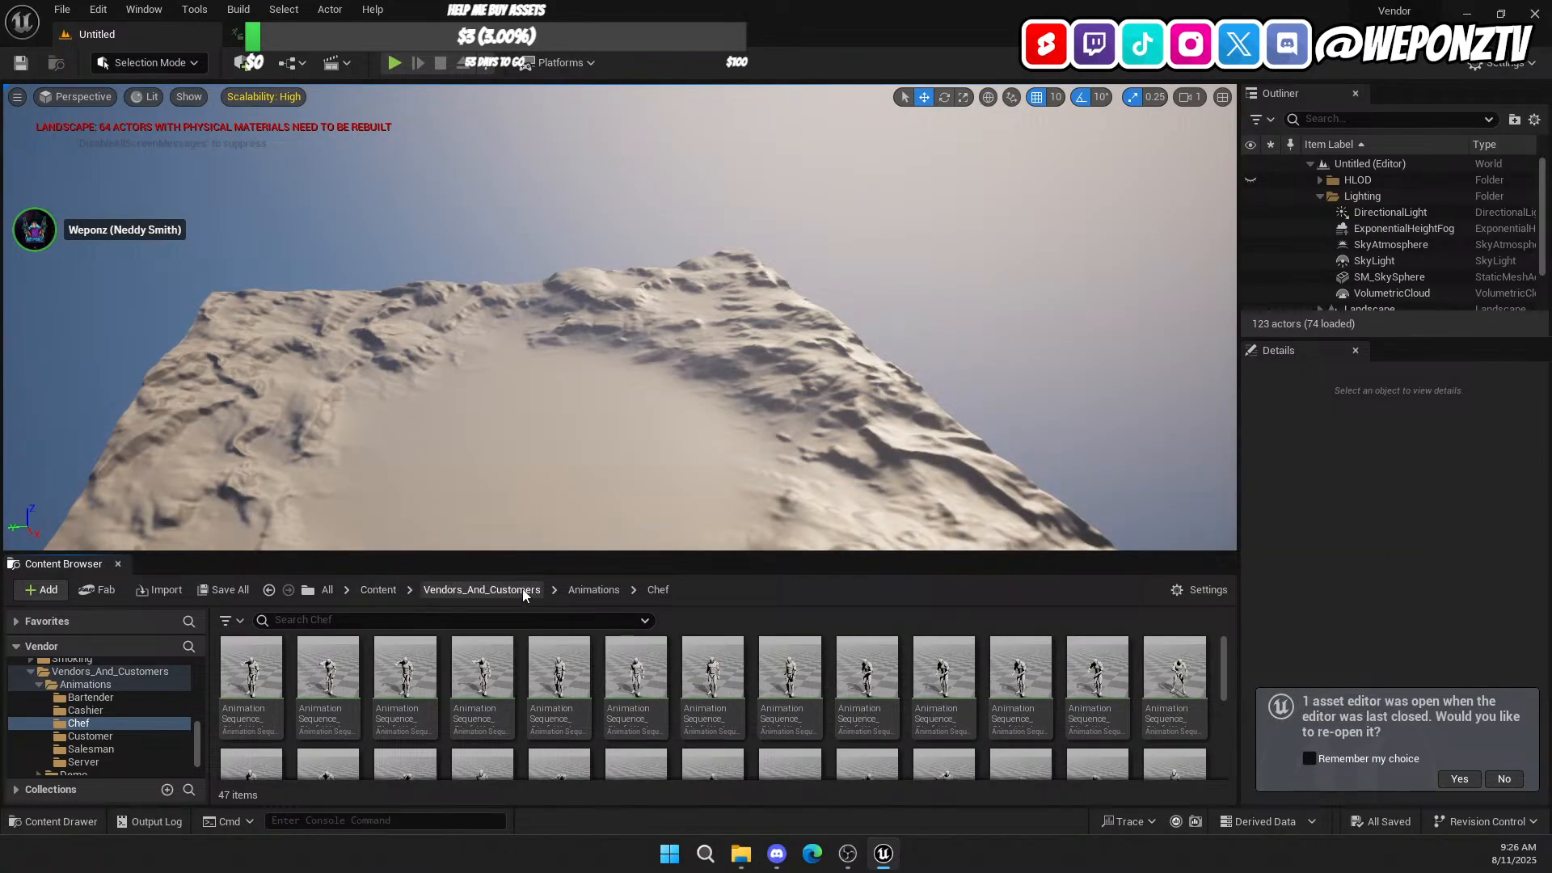
# Step: Check the Server animations in the Vendors_And_Customers pack and return to its Animations folder
pyautogui.click(593, 589)
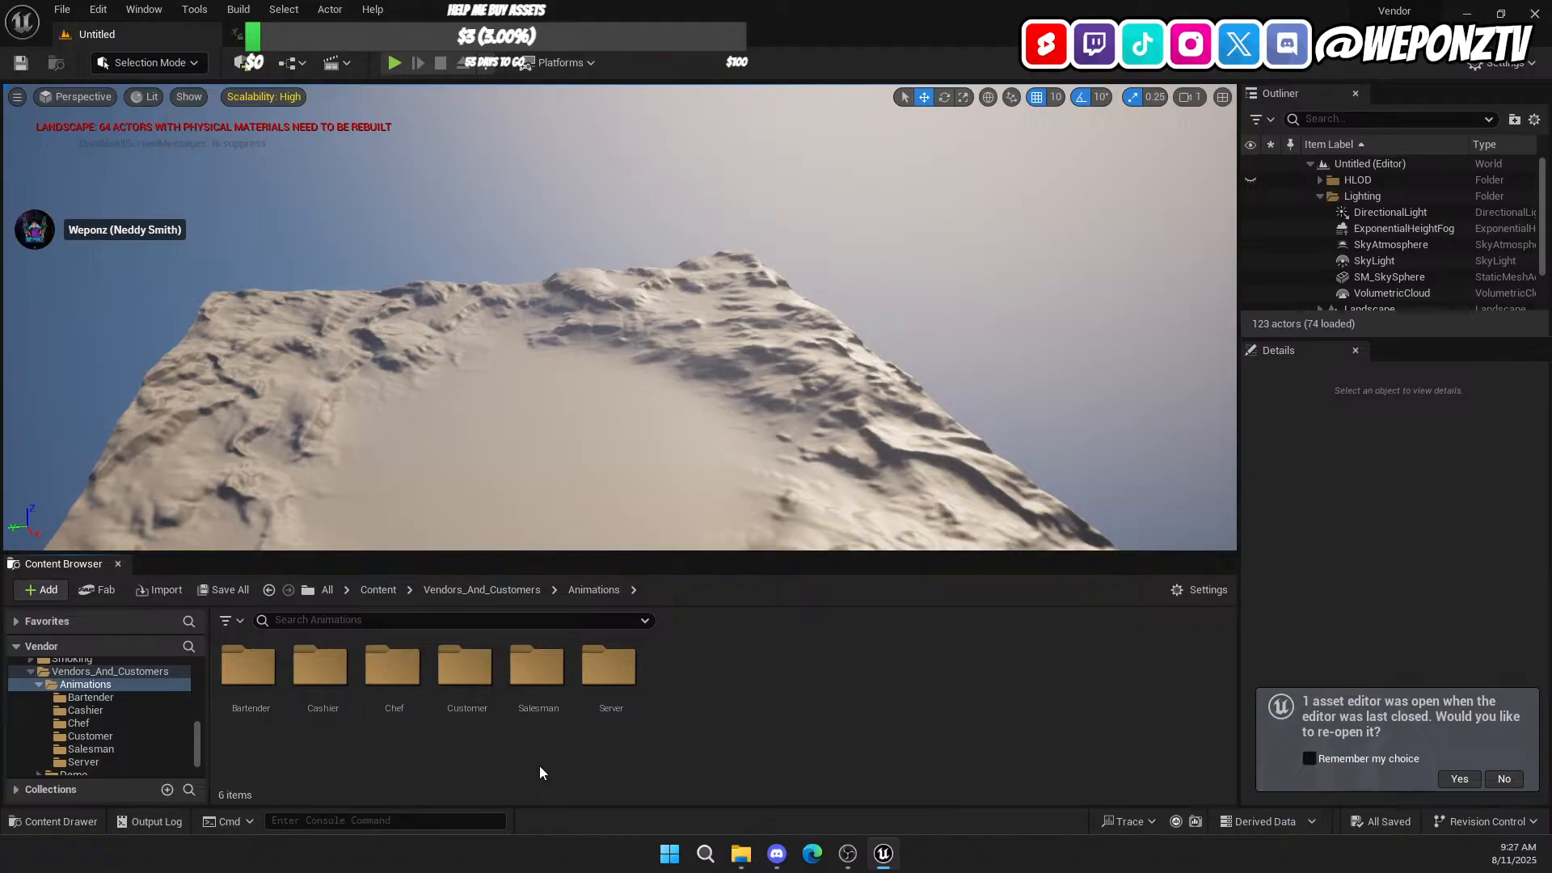
pyautogui.doubleClick(633, 665)
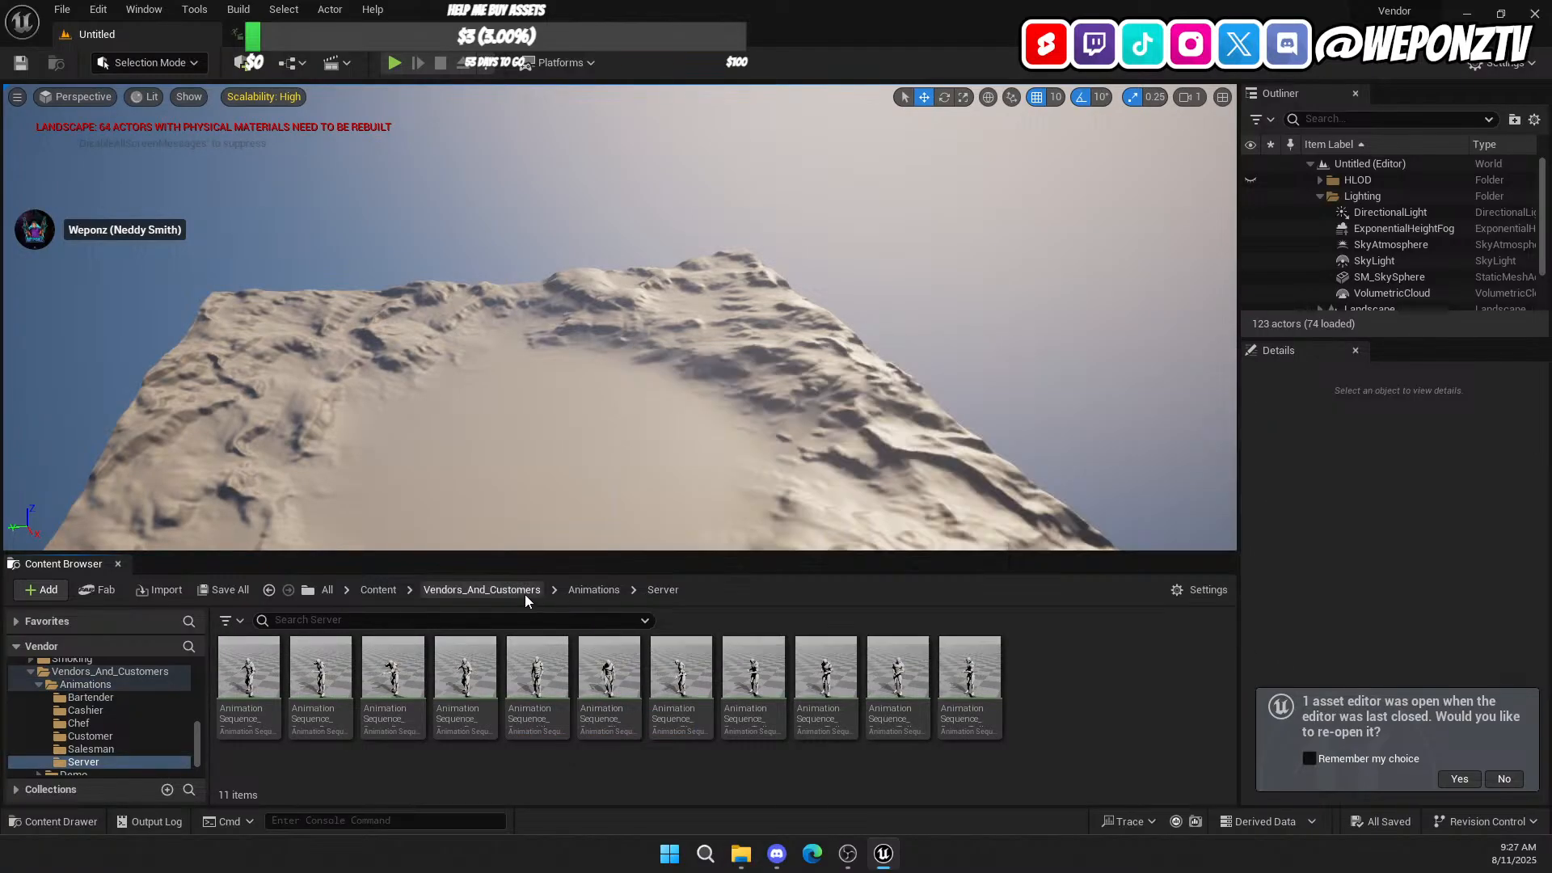
pyautogui.click(579, 590)
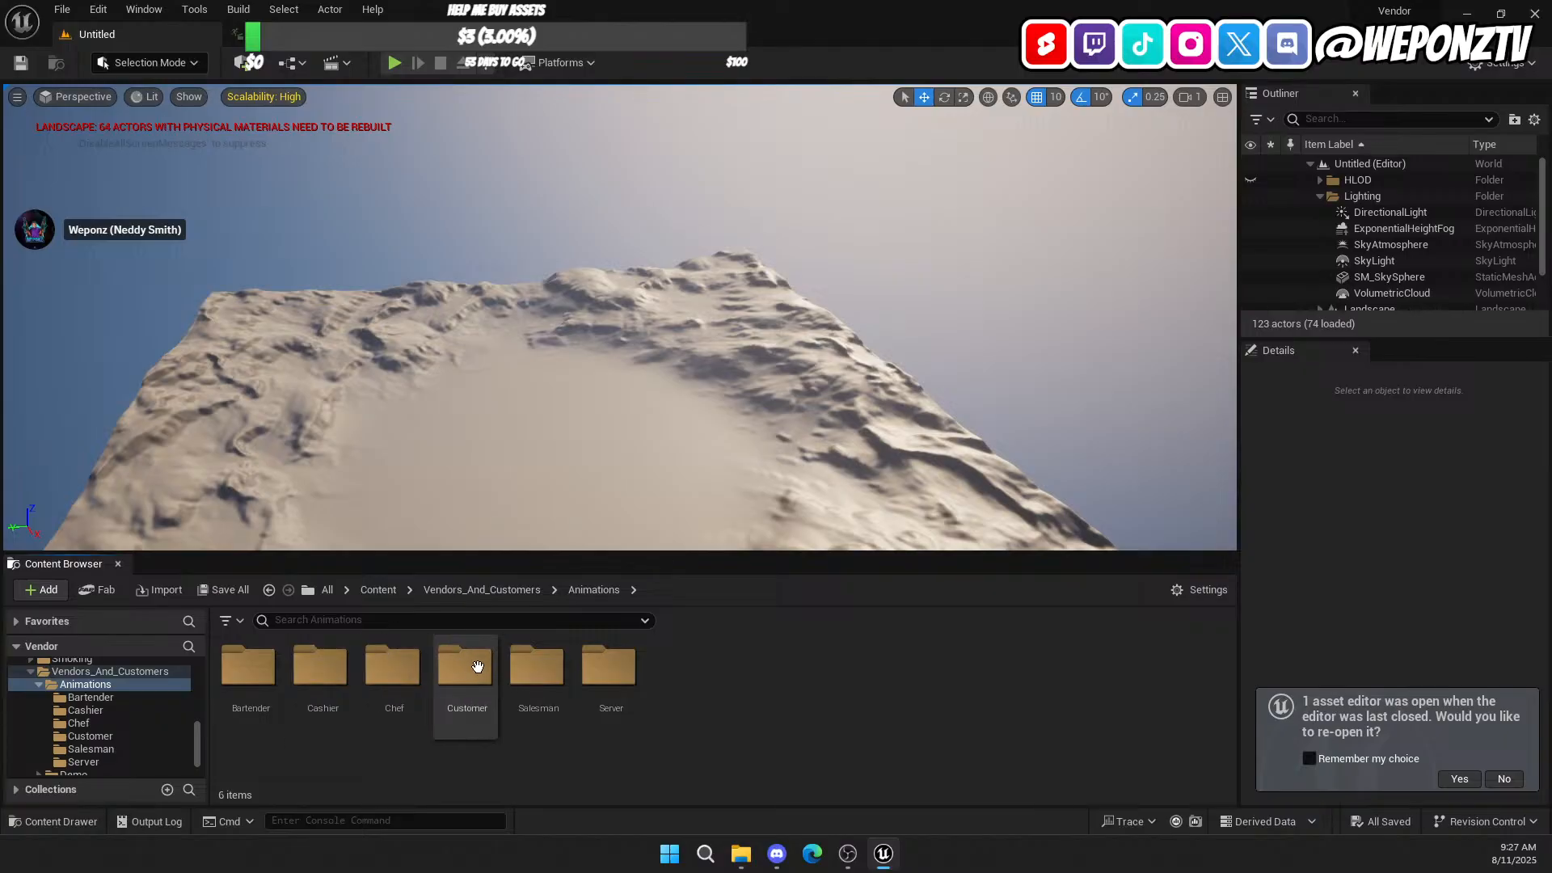
# Step: Check the Animation folder of the CleaningAnimations pack for available assets
pyautogui.click(373, 592)
pyautogui.doubleClick(331, 667)
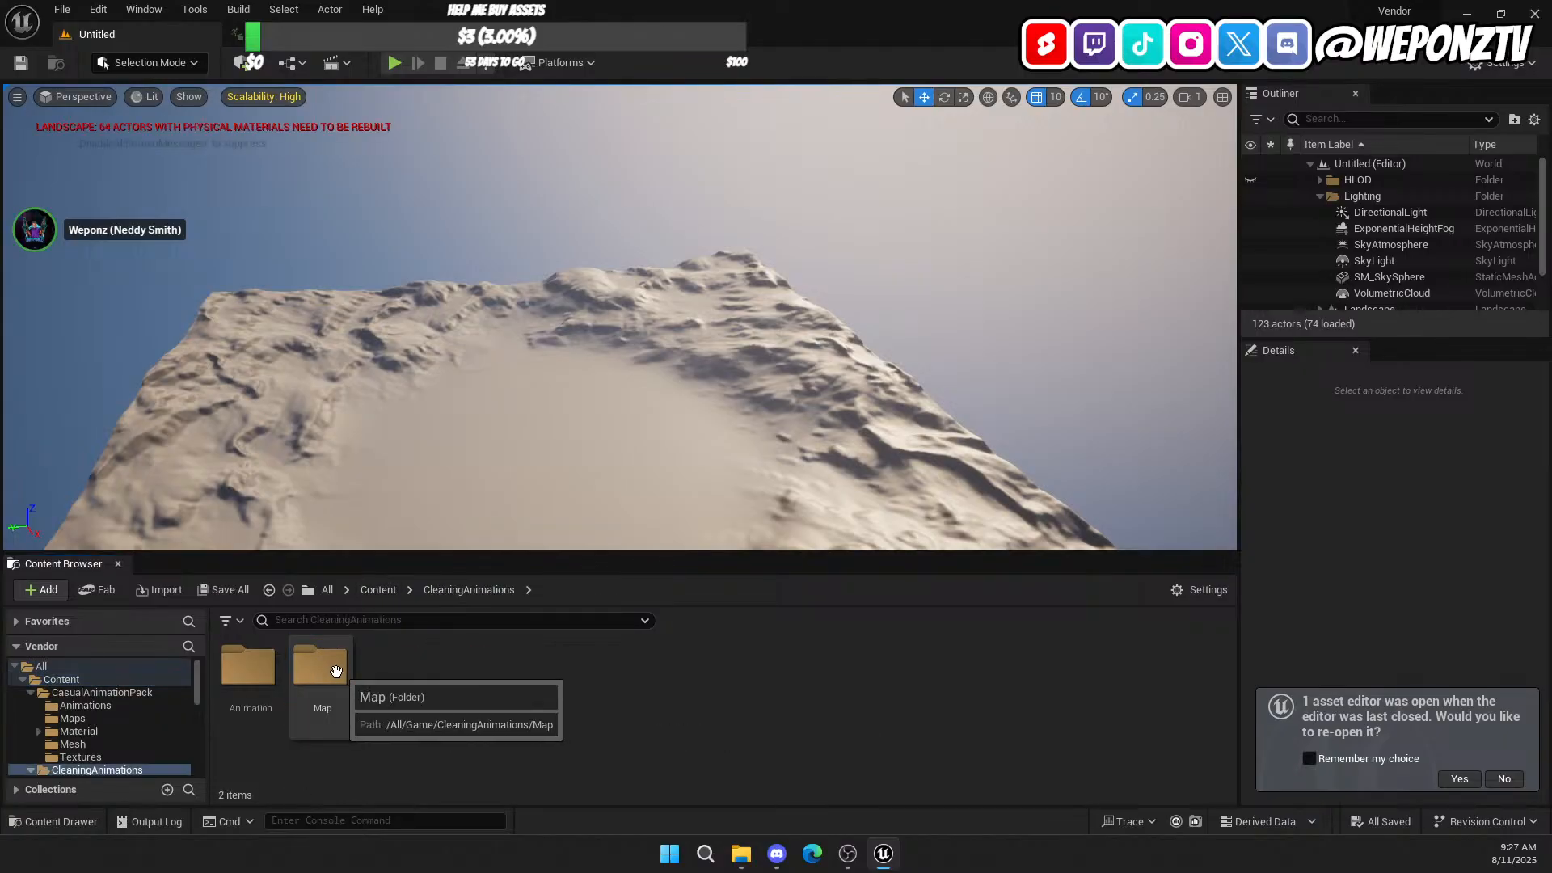
pyautogui.doubleClick(248, 667)
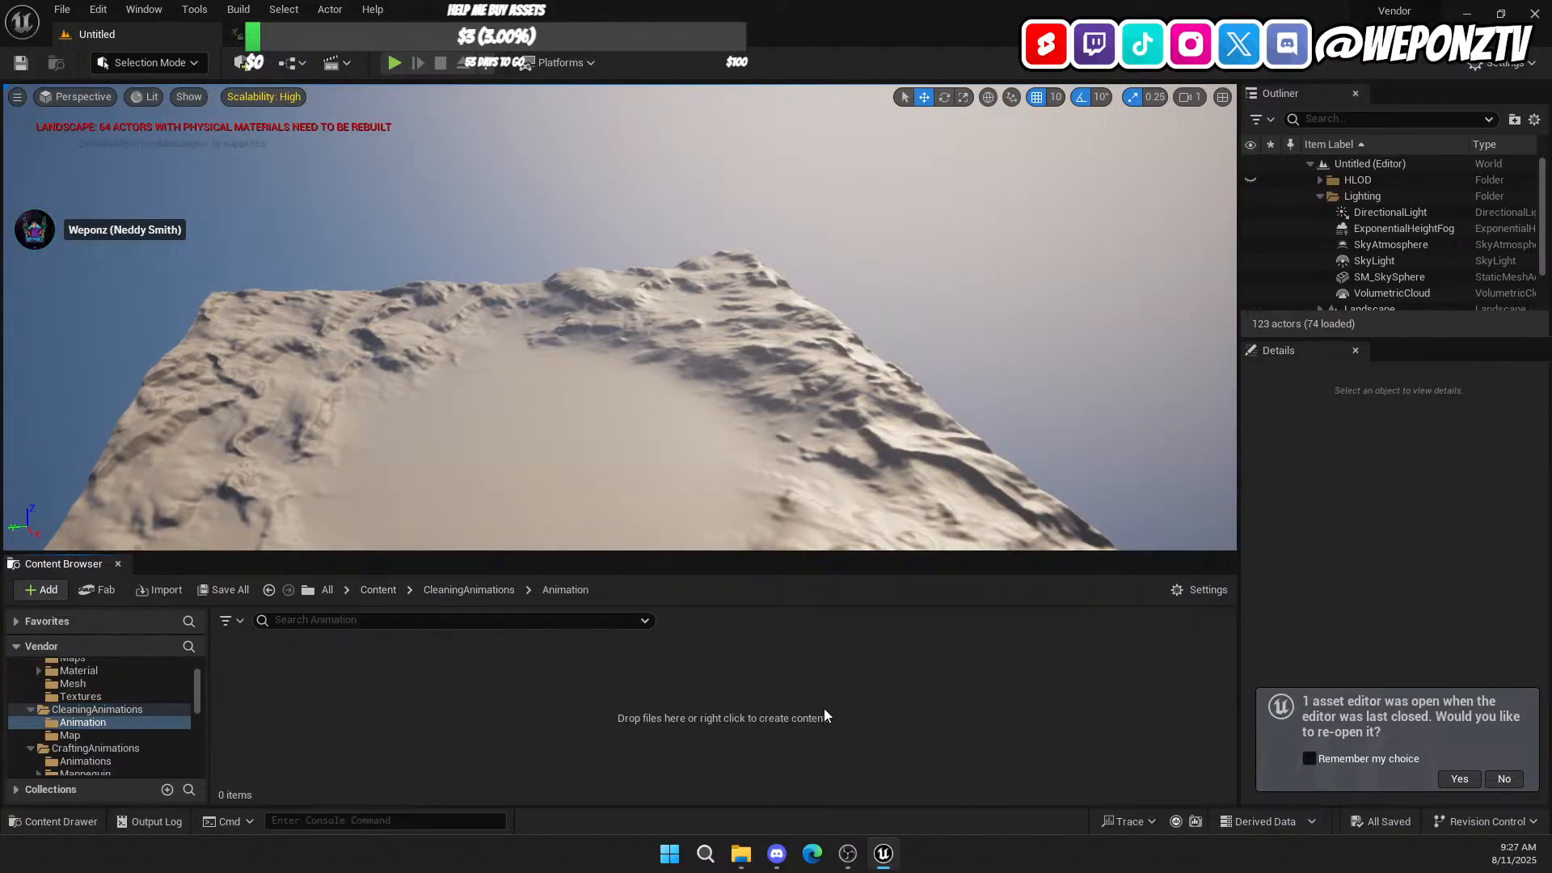
# Step: Search all project content for "wash" and inspect the details of the matching animation sequences
pyautogui.click(379, 591)
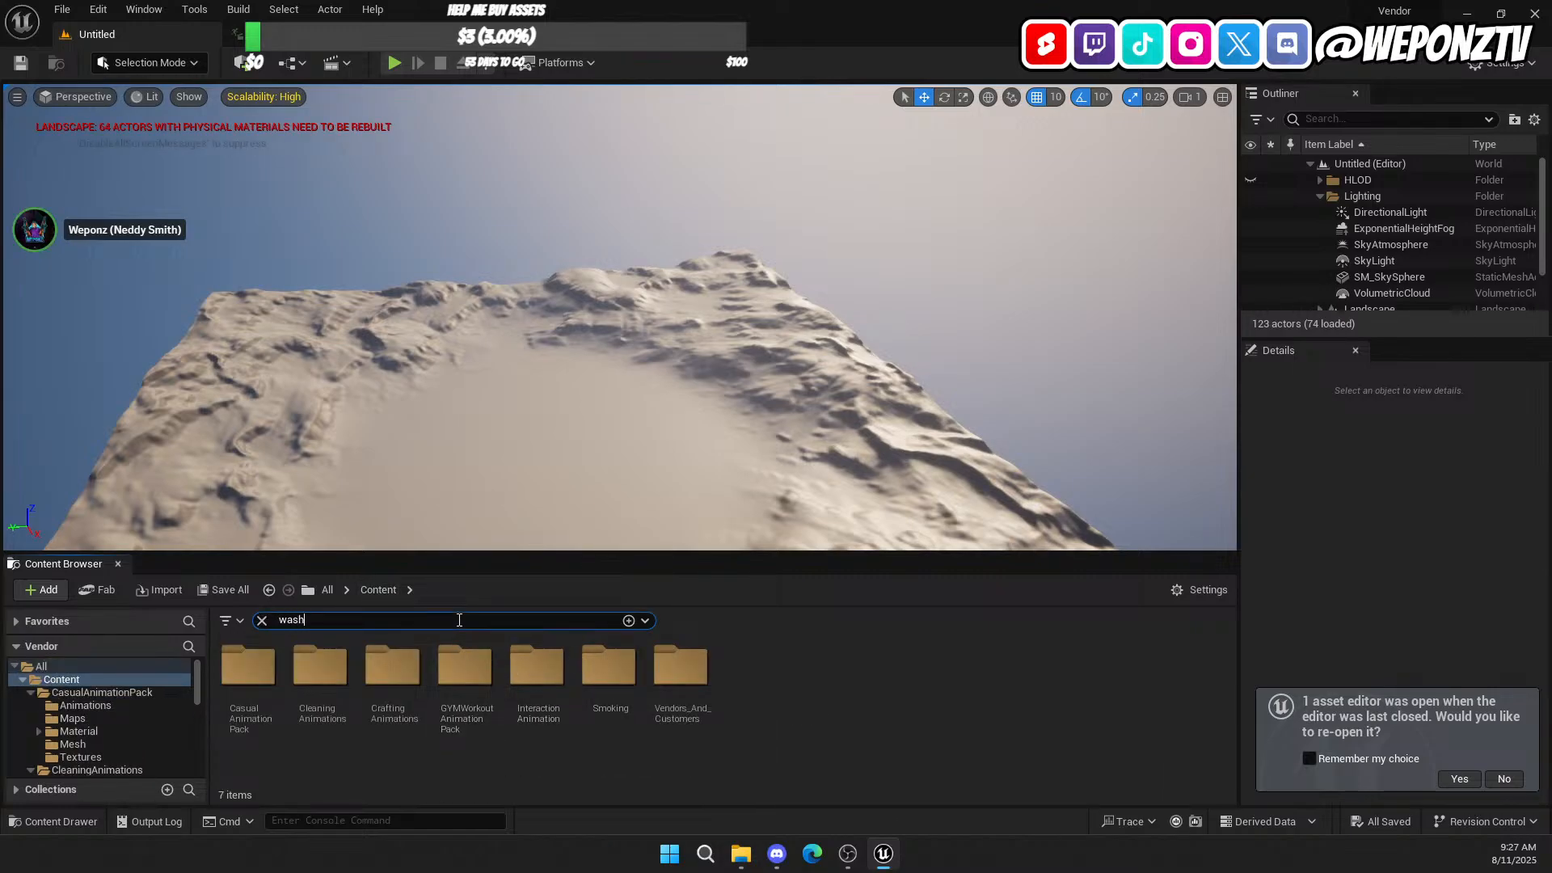
pyautogui.moveTo(466, 665)
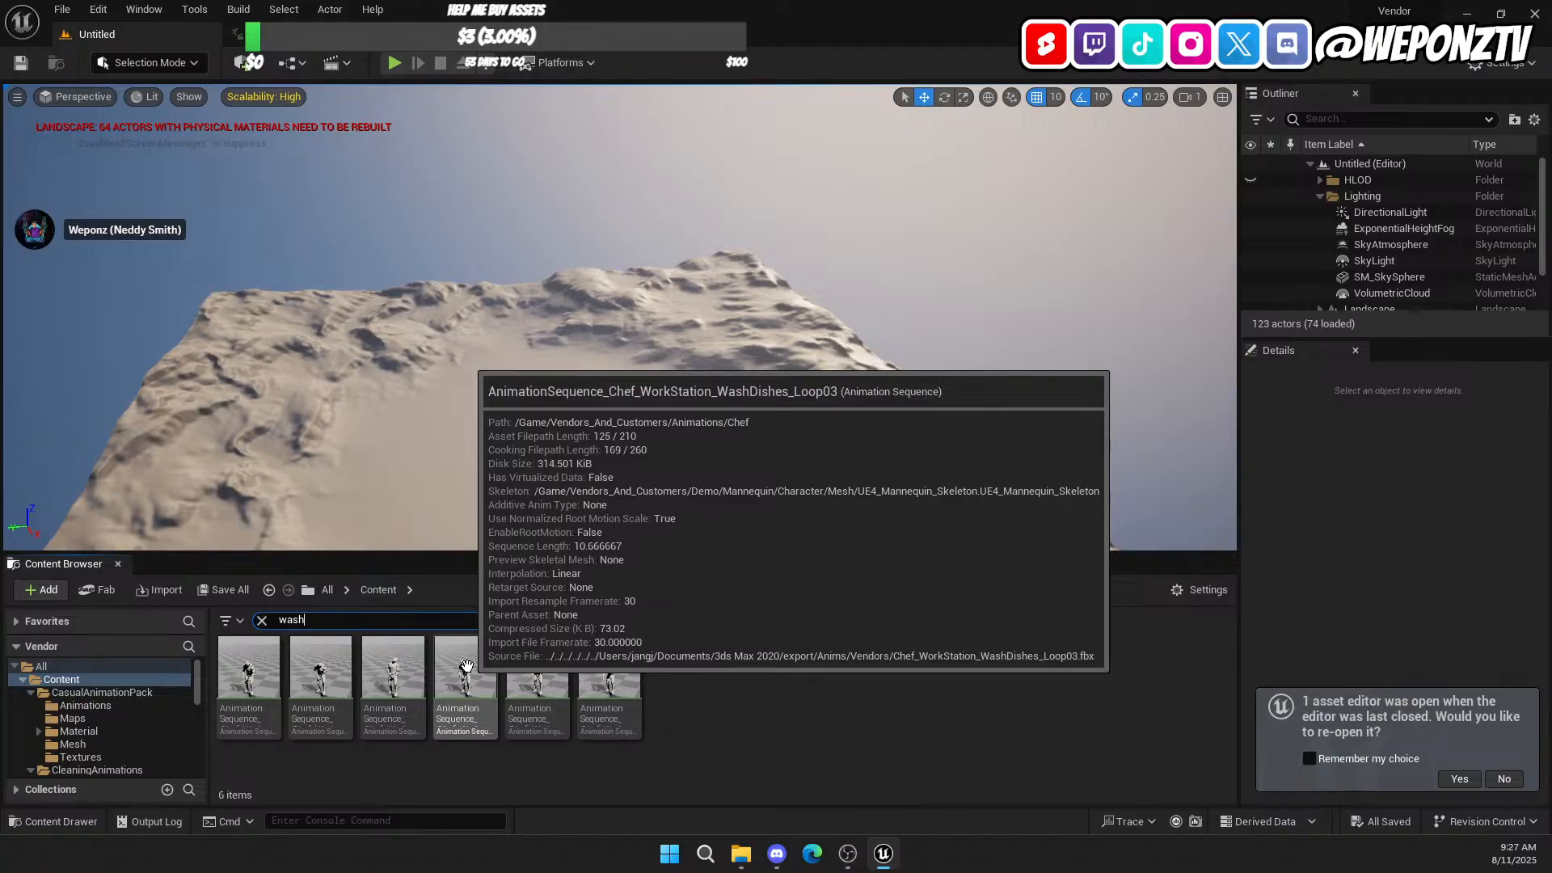
pyautogui.moveTo(292, 664)
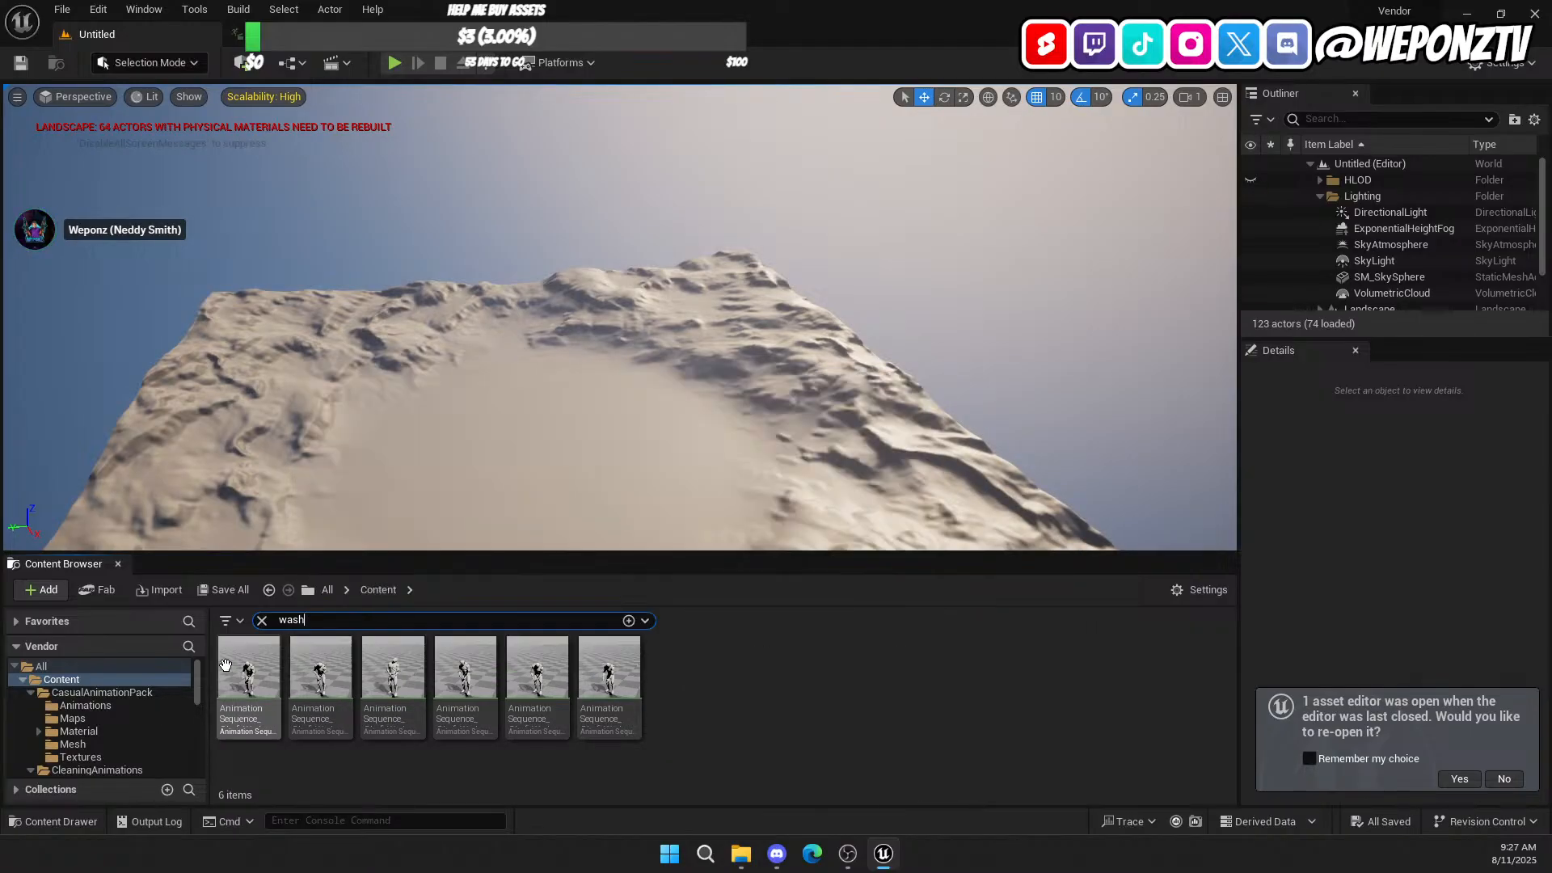
pyautogui.moveTo(566, 697)
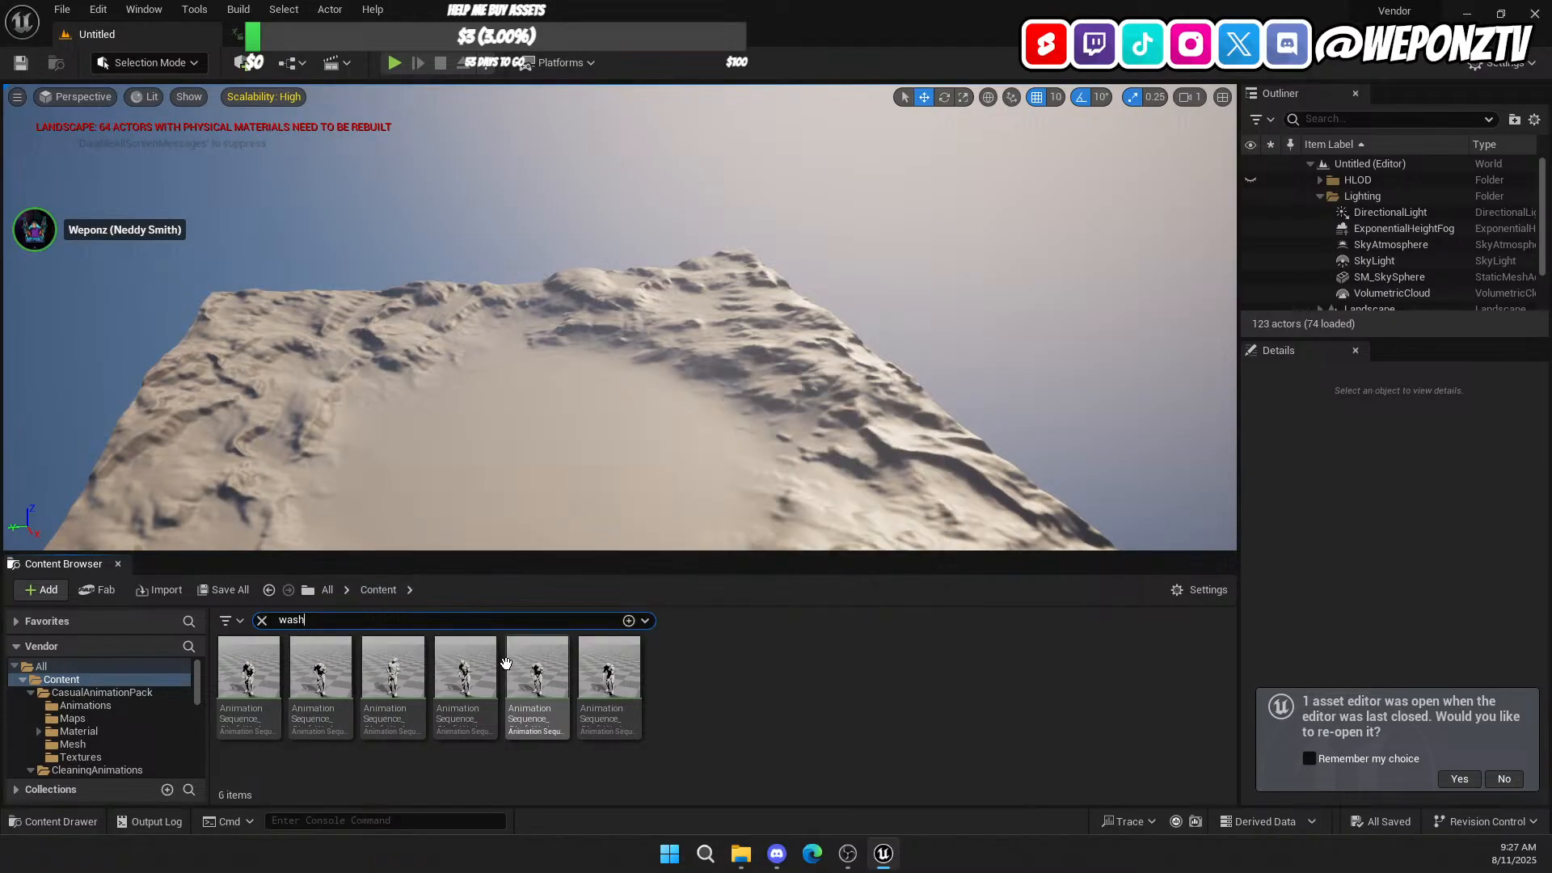
# Step: Search the content for "fry", preview the FryingPan_IDLE animation and return to the level
pyautogui.click(261, 621)
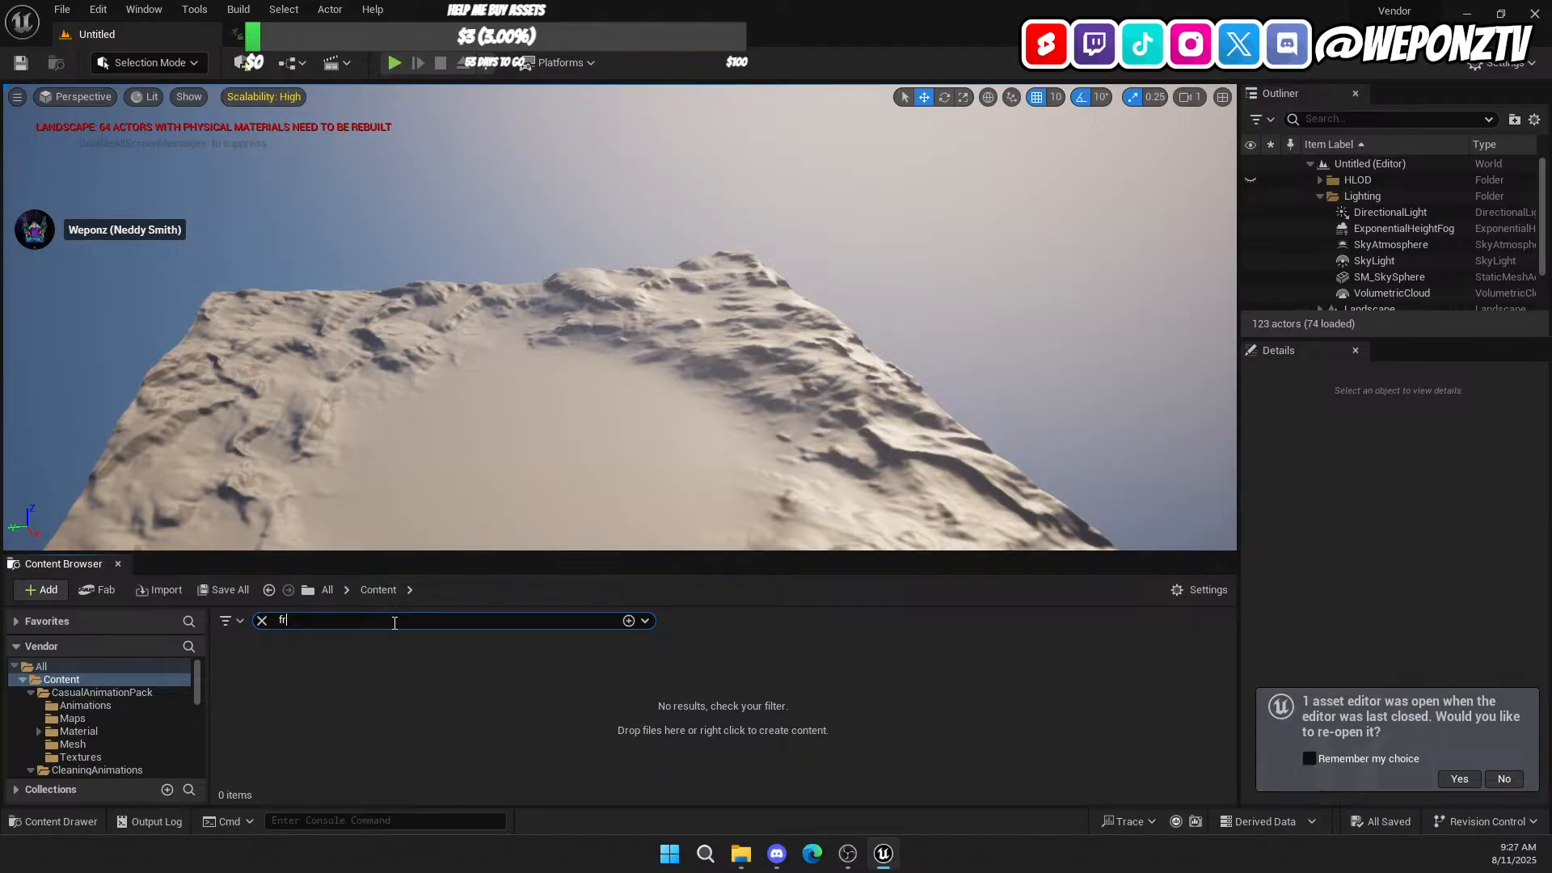
pyautogui.write('y')
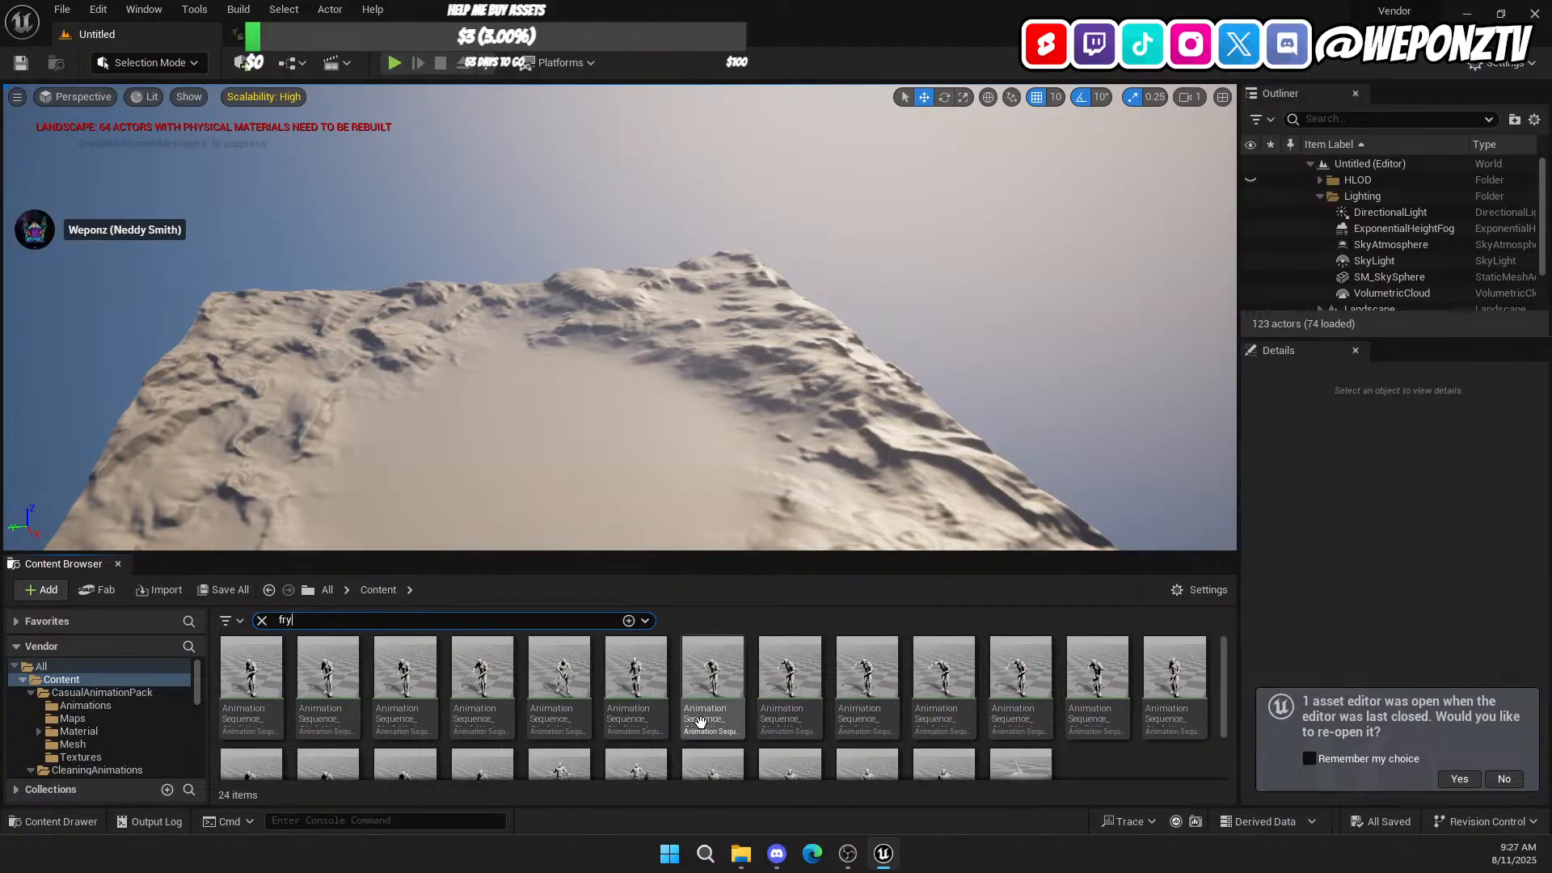
pyautogui.scroll(-2, 729, 688)
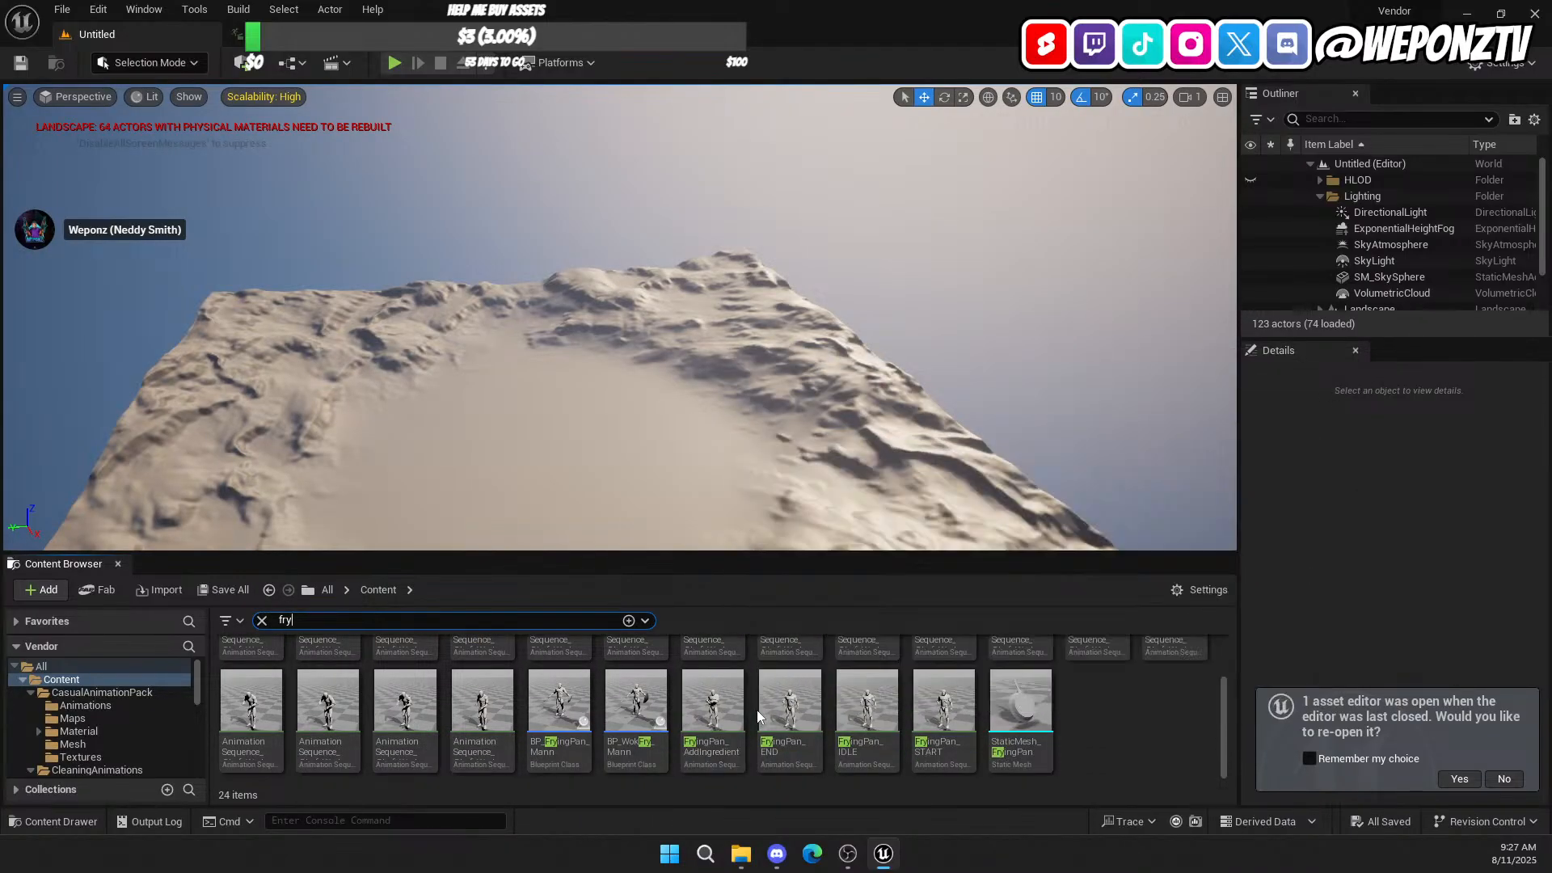
pyautogui.doubleClick(869, 719)
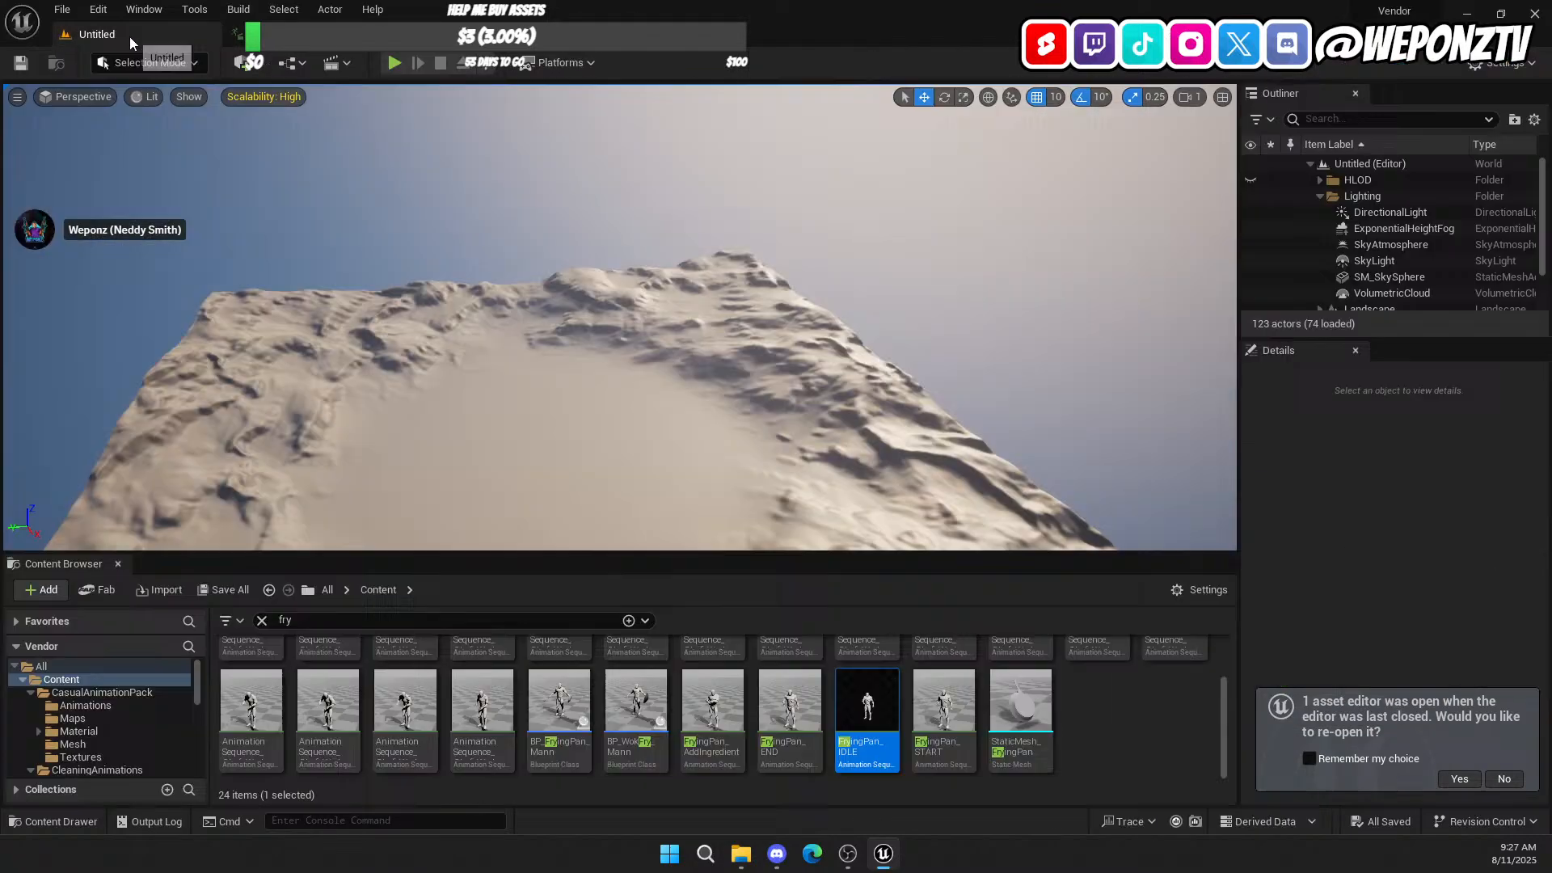
pyautogui.click(129, 37)
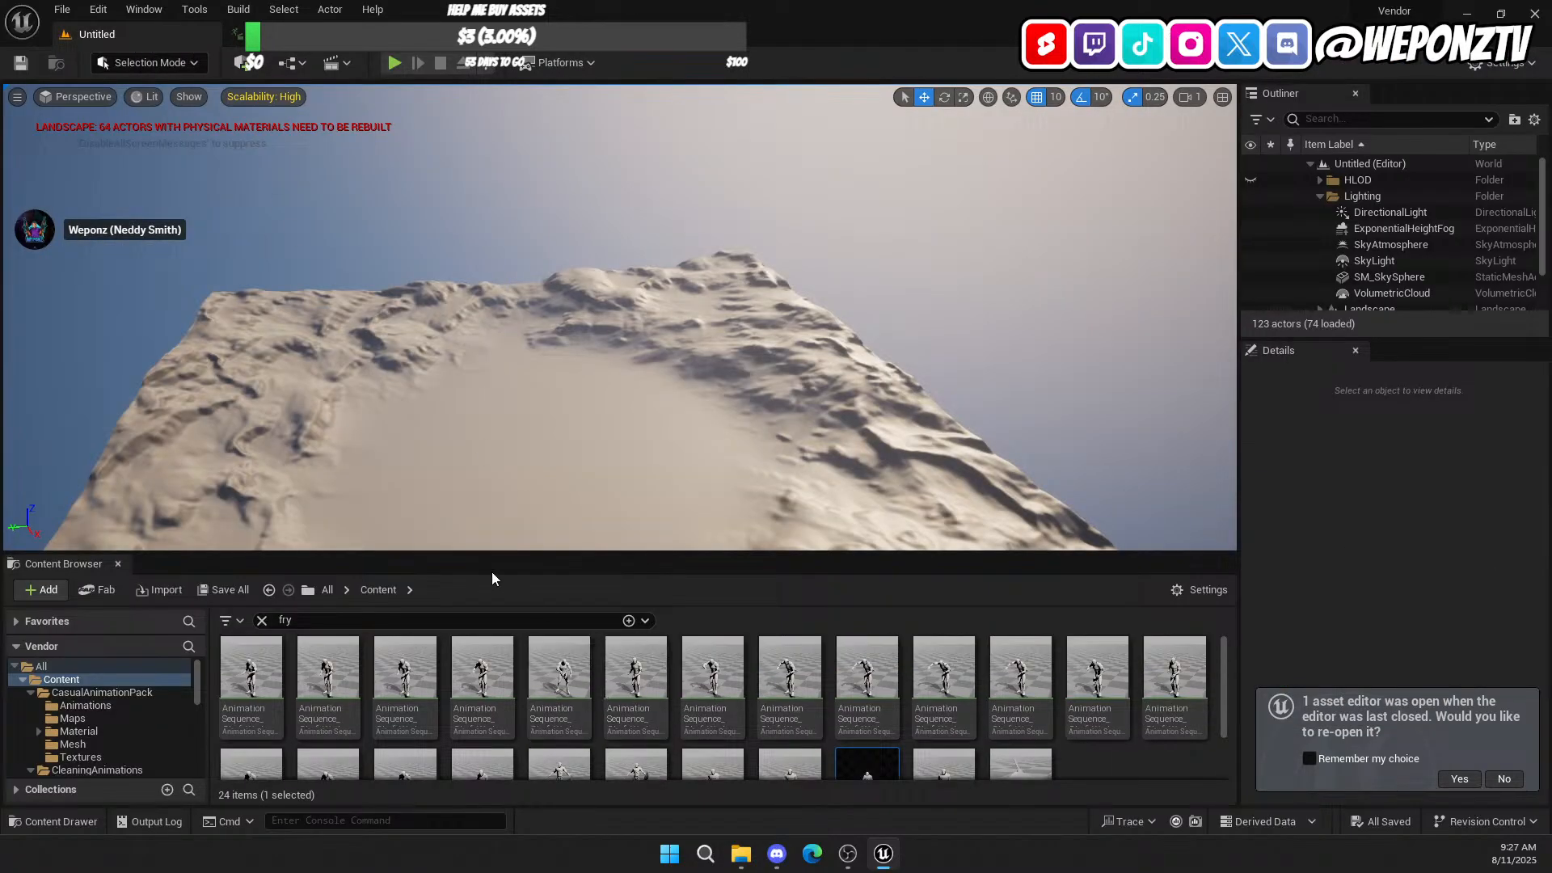
# Step: Search the content for "ingredi", preview the FryingPan_AddIngredient animation and return to the level
pyautogui.write('ingredi')
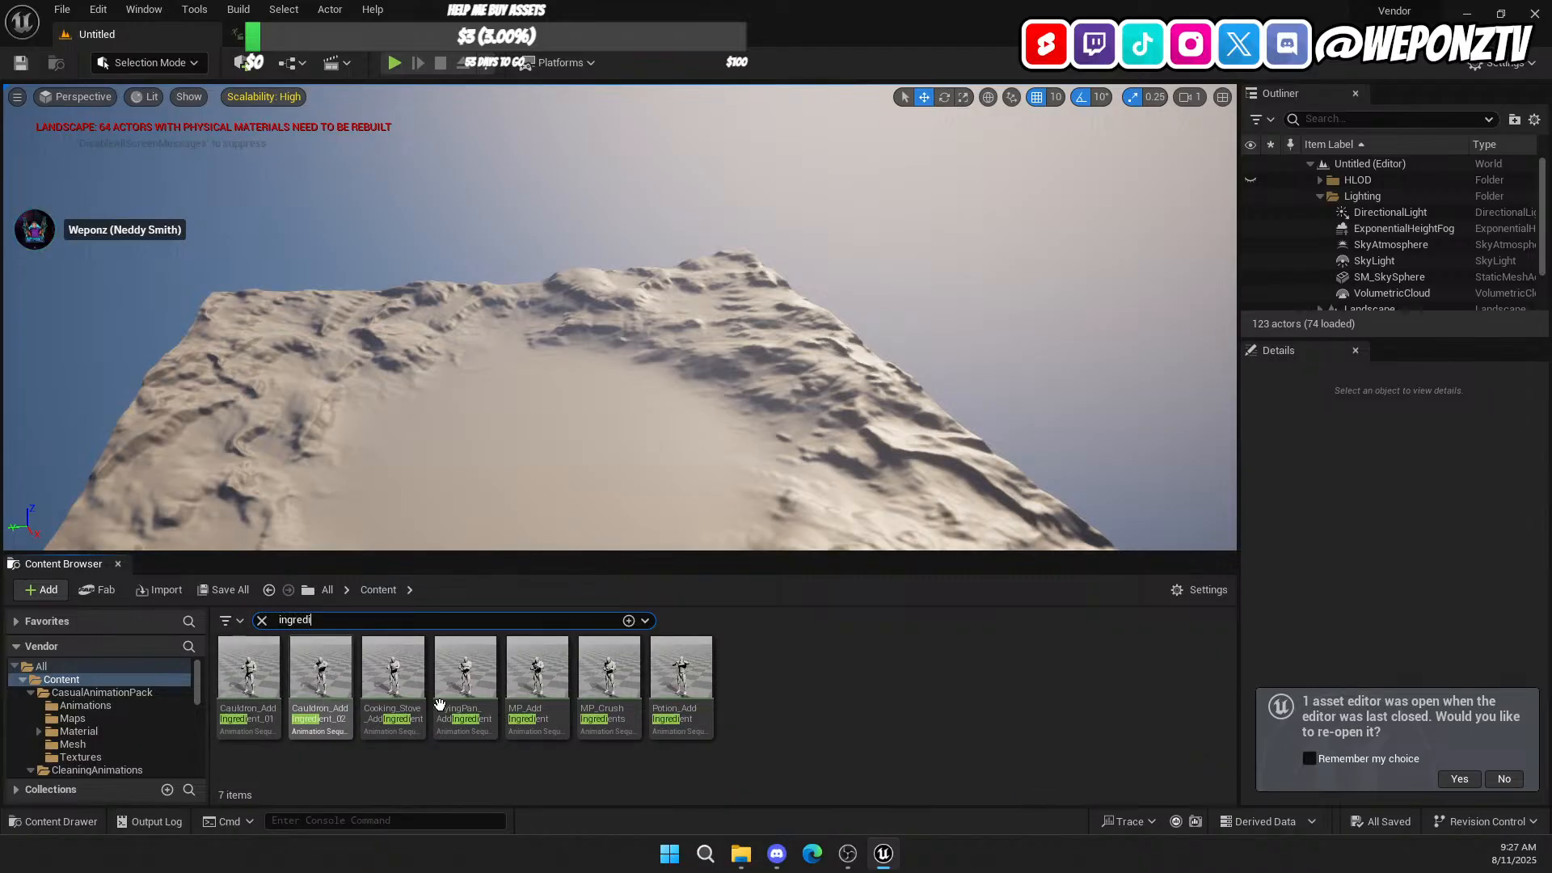
pyautogui.doubleClick(485, 687)
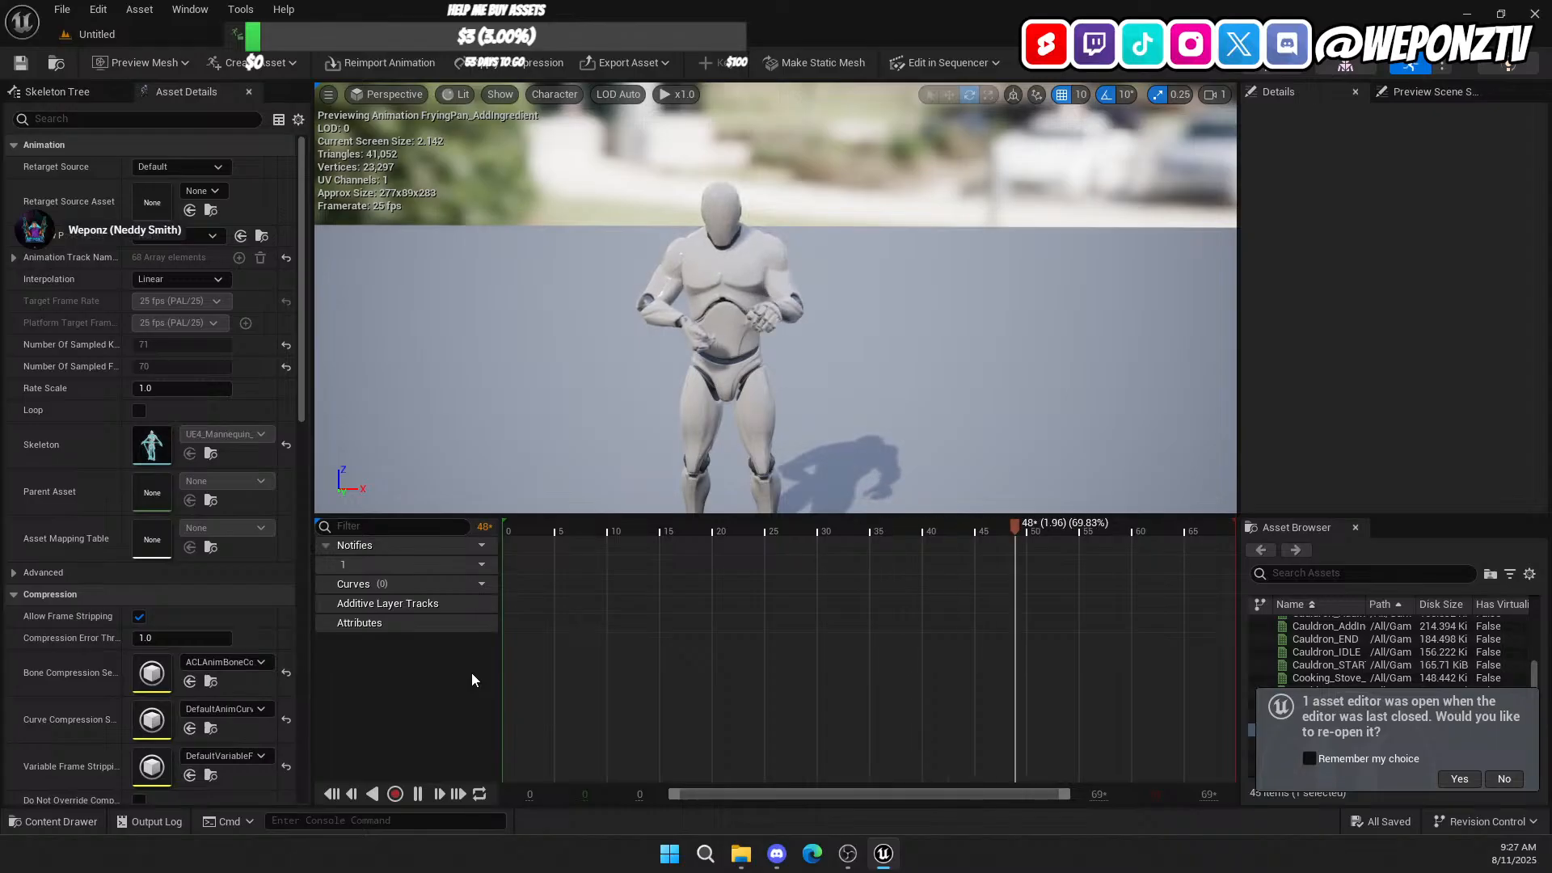
pyautogui.click(124, 34)
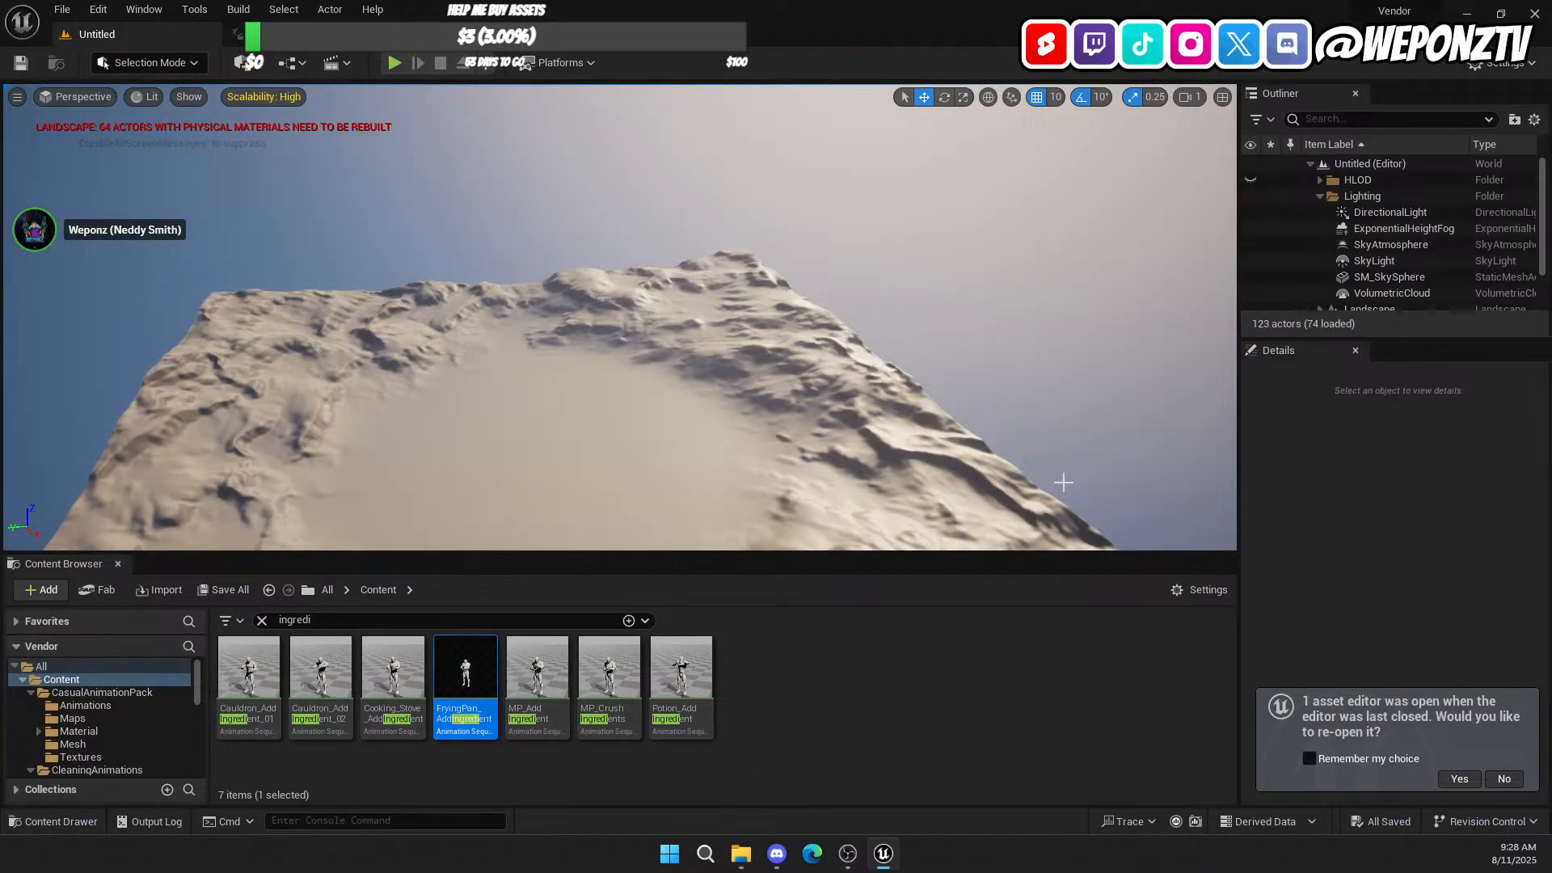
# Step: Review the open AS_M_OpenCabinet_Mid preview once more, then close the Vendor project
pyautogui.click(374, 34)
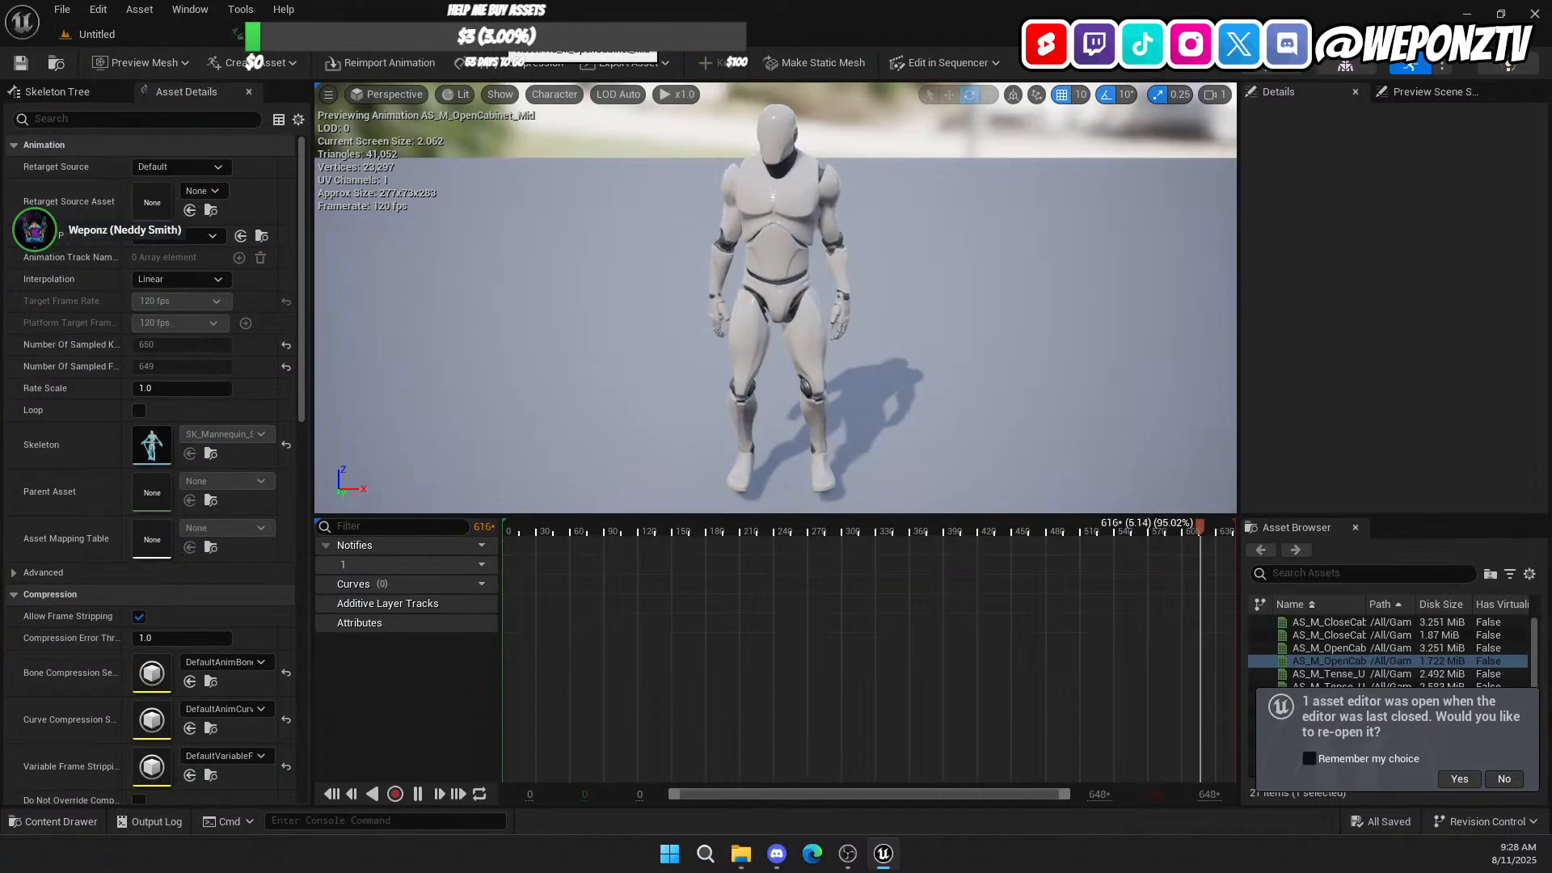
pyautogui.click(158, 33)
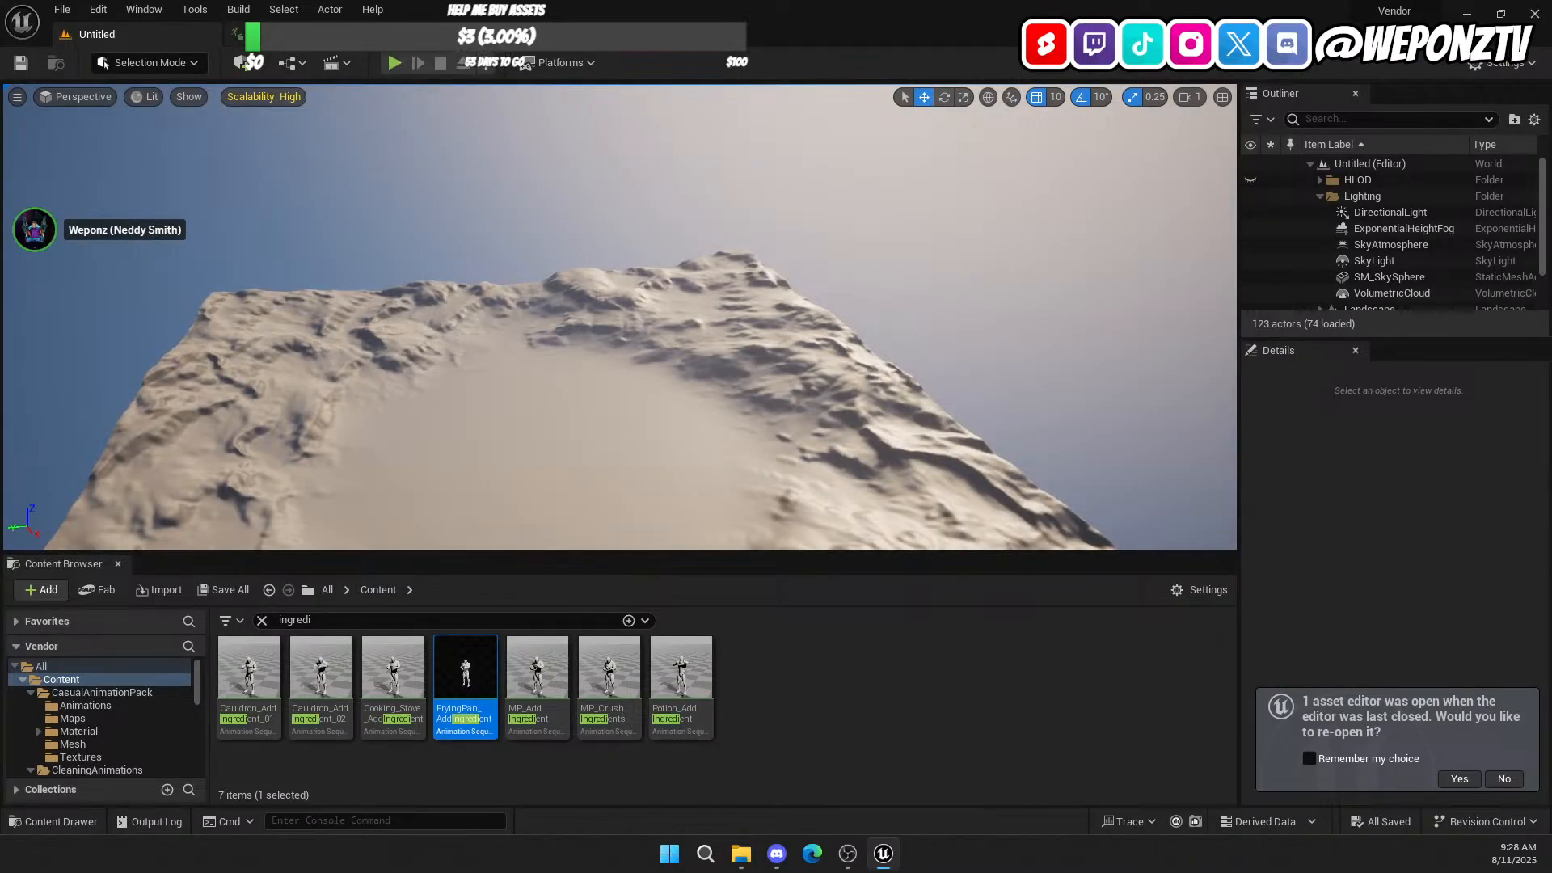
pyautogui.click(1535, 11)
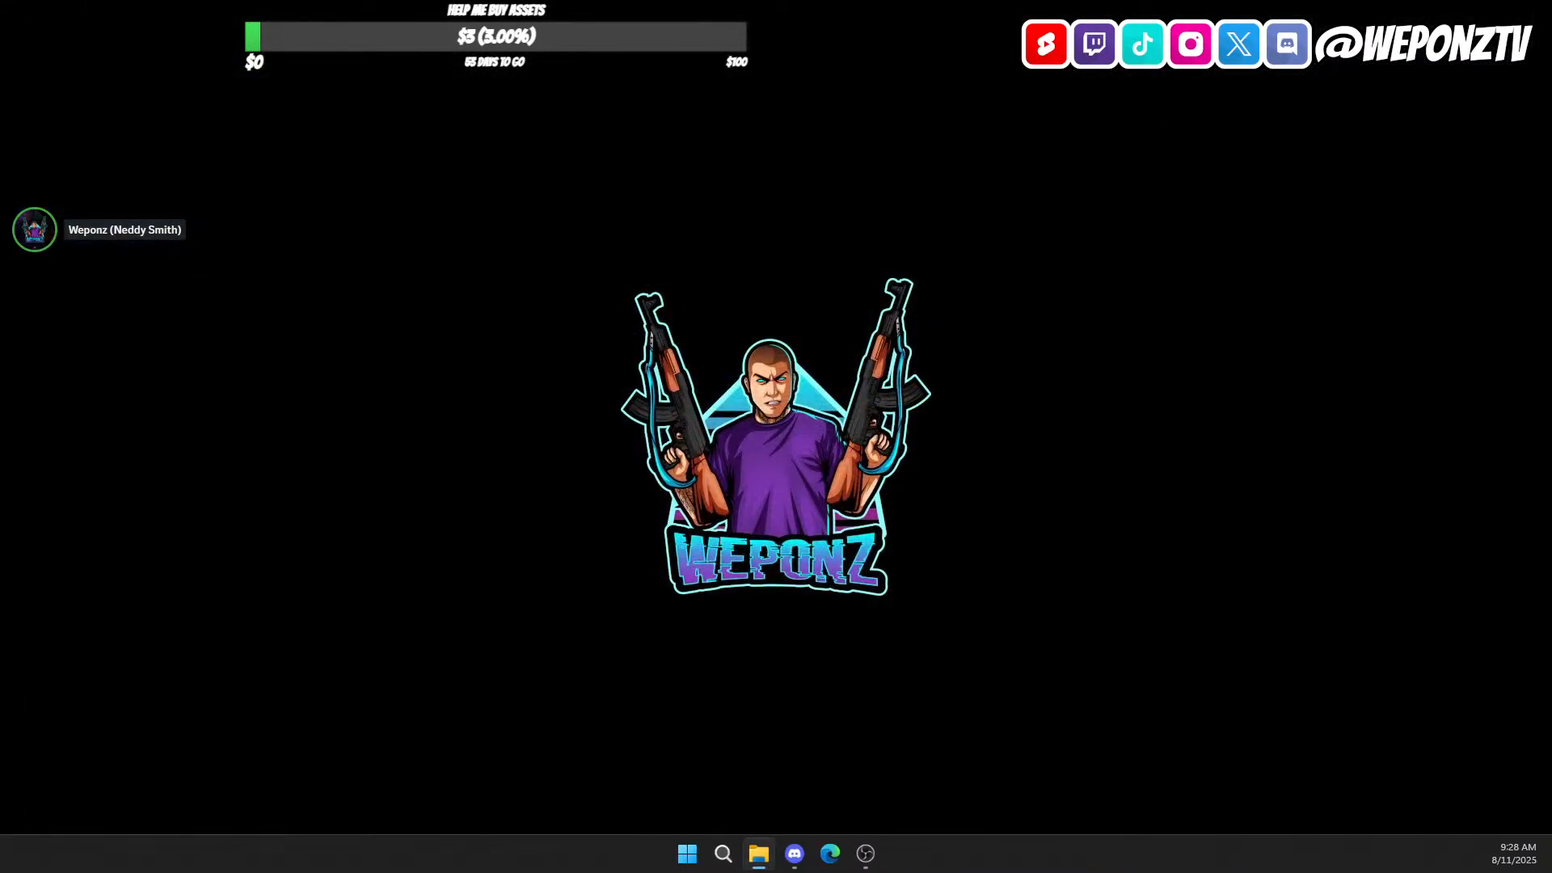
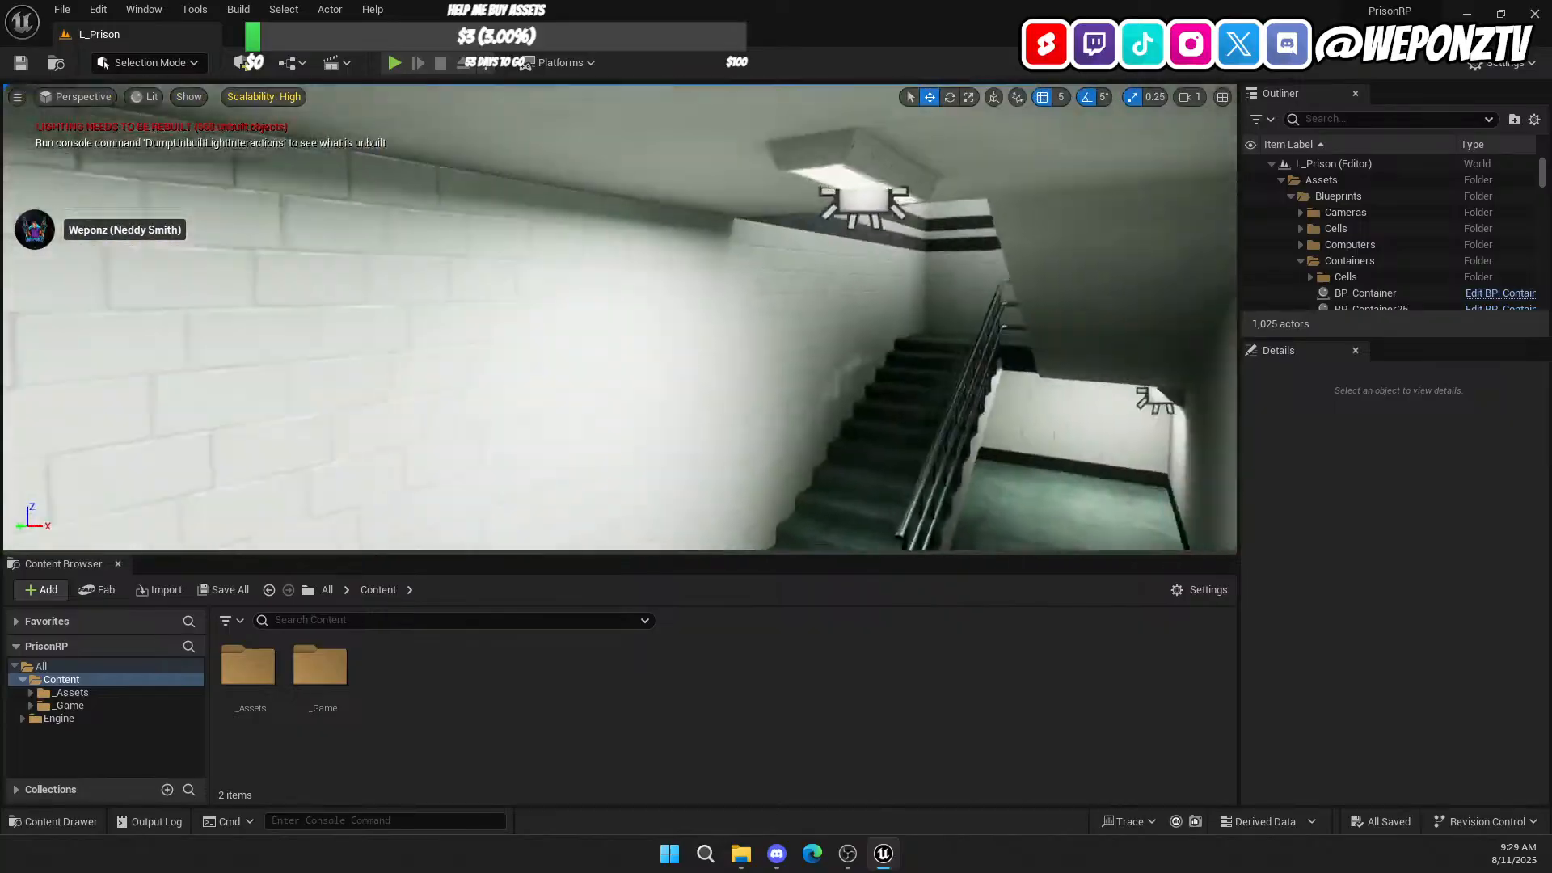
# Step: Open the LI_Workshop level instance containing the grey crates on the blue pallet for editing in the L_Prison level
pyautogui.press('w')
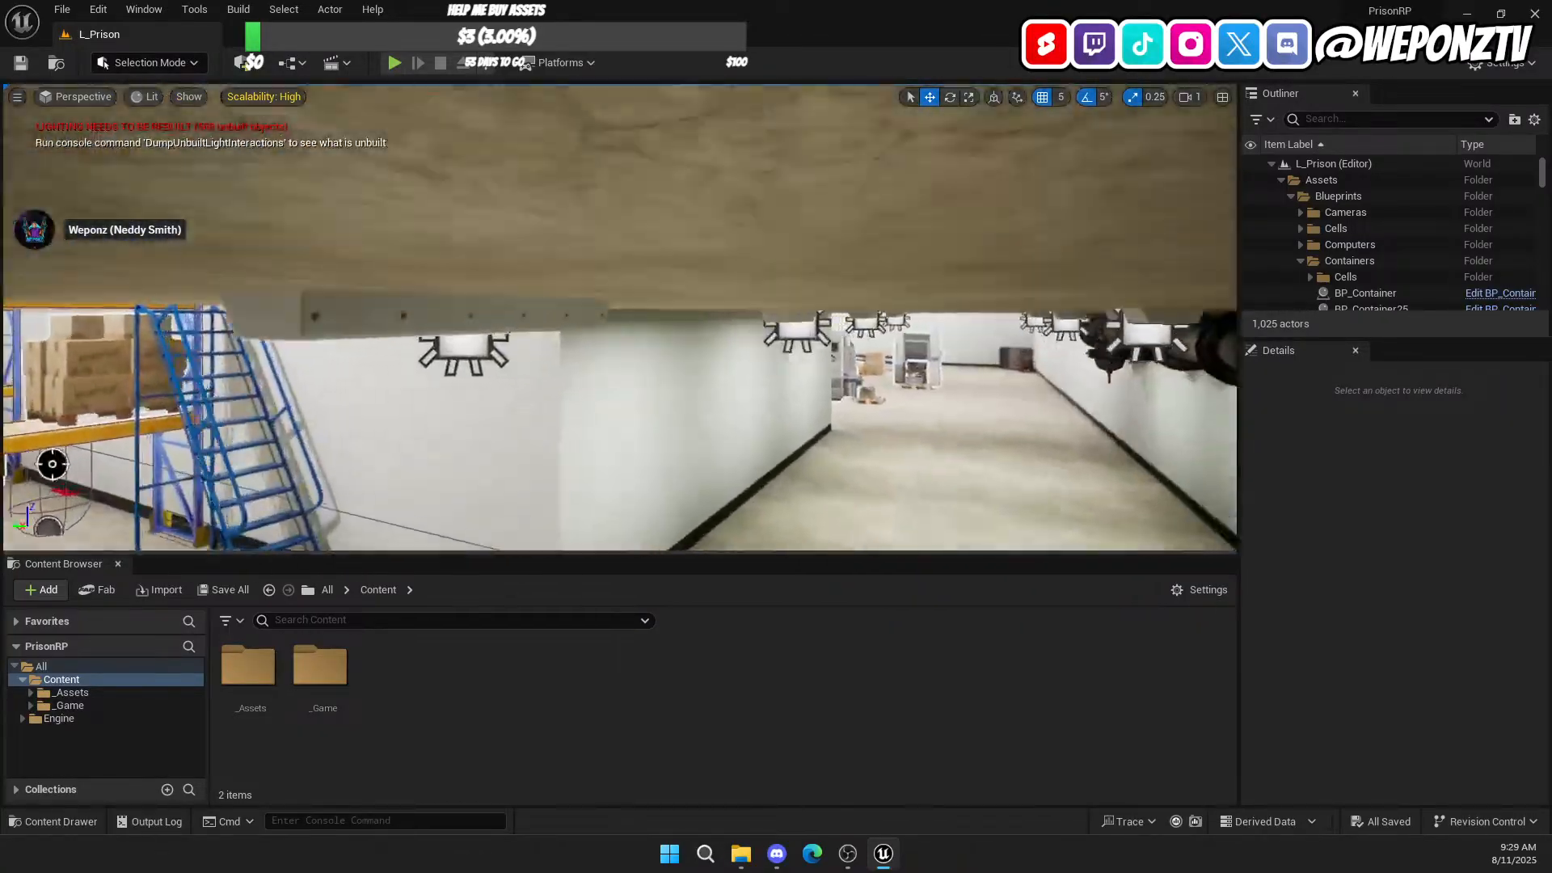
pyautogui.press('w')
pyautogui.moveTo(534, 378)
pyautogui.mouseDown(button='right')
pyautogui.moveTo(460, 388)
pyautogui.moveTo(485, 405)
pyautogui.moveTo(534, 377)
pyautogui.mouseUp(button='right')
pyautogui.click(534, 377)
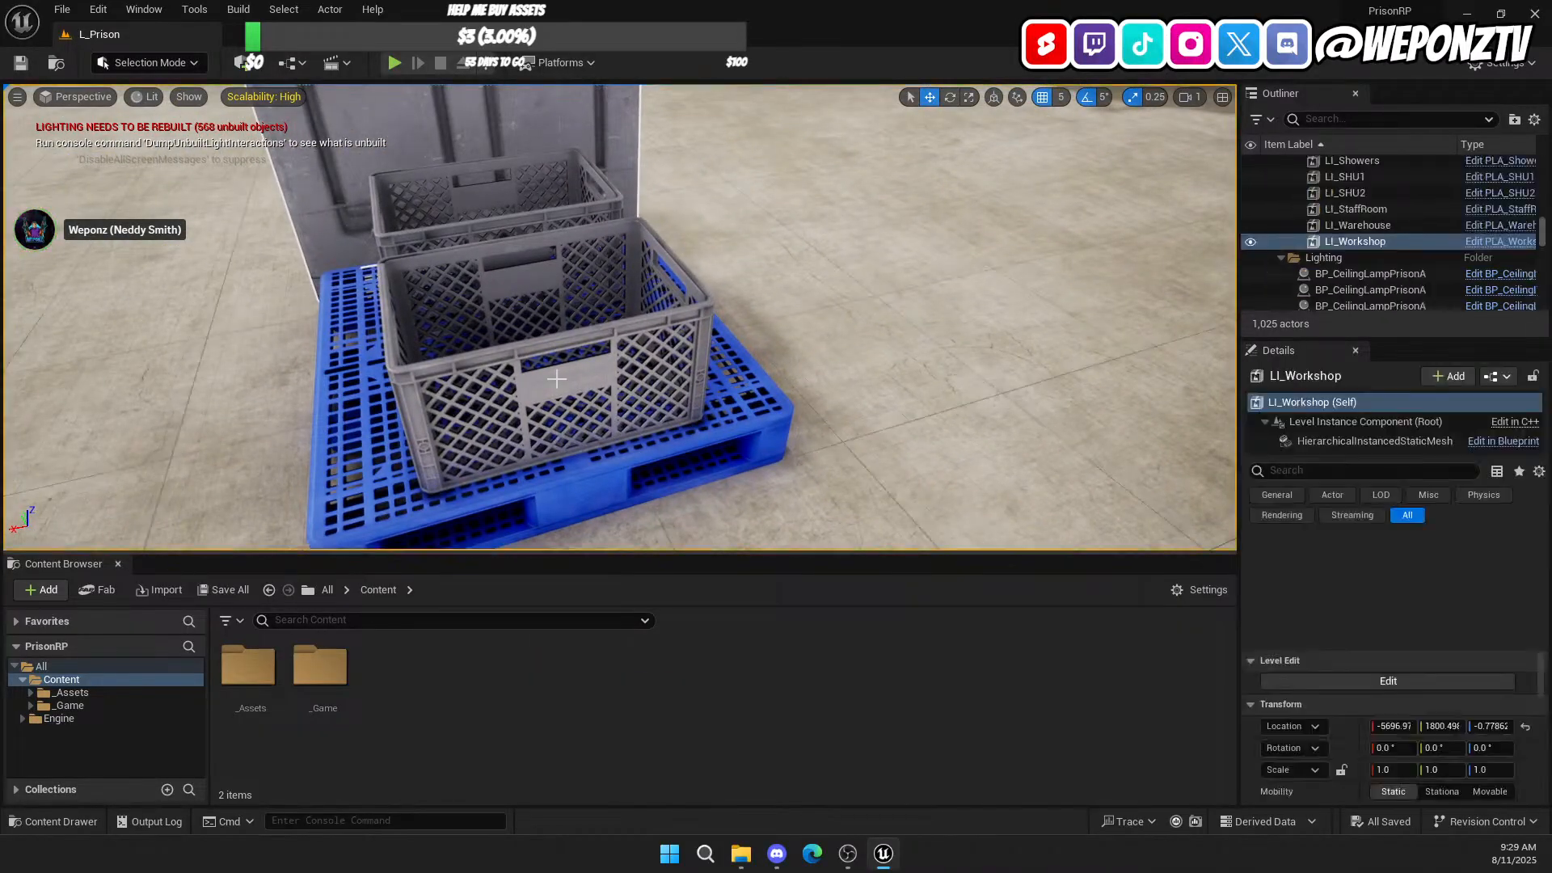
pyautogui.click(1350, 562)
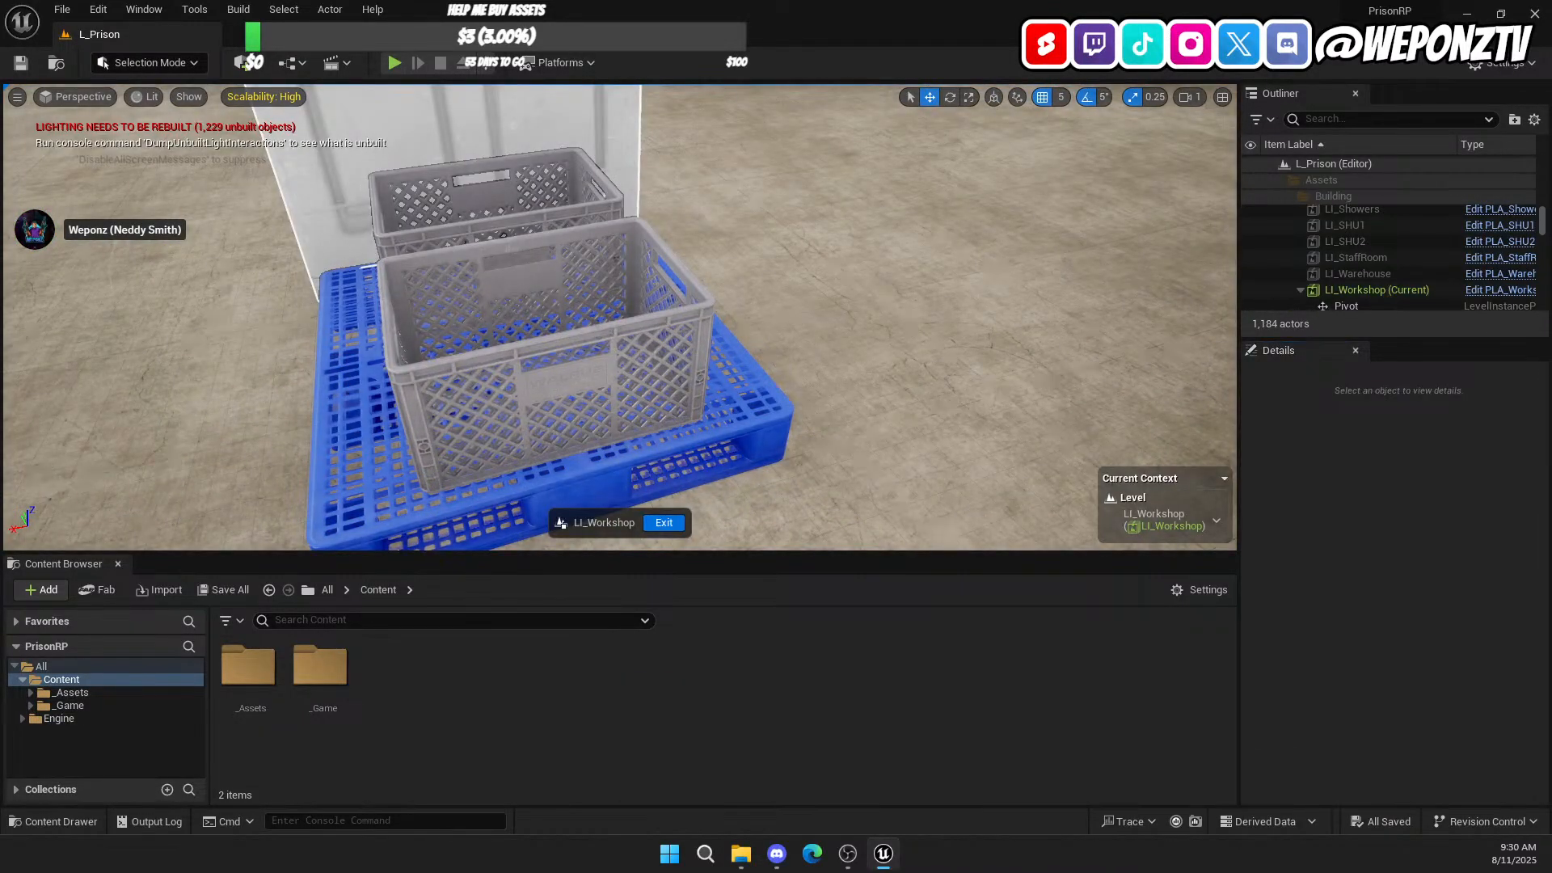
# Step: Locate the front grey crate's static mesh in the project content, then exit LI_Workshop level instance editing
pyautogui.click(534, 377)
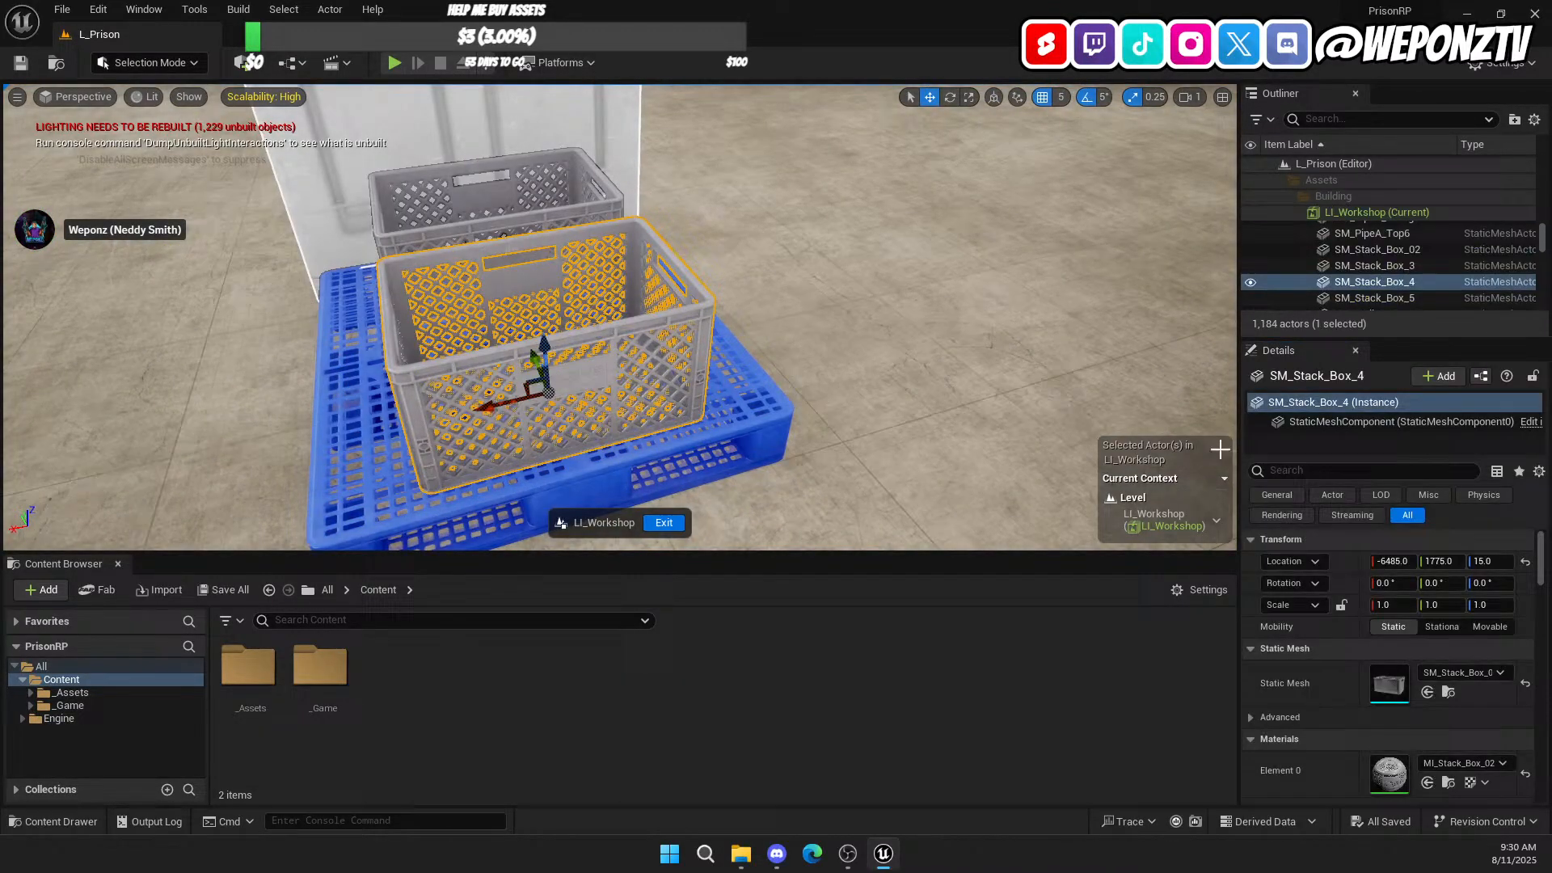
pyautogui.click(1448, 693)
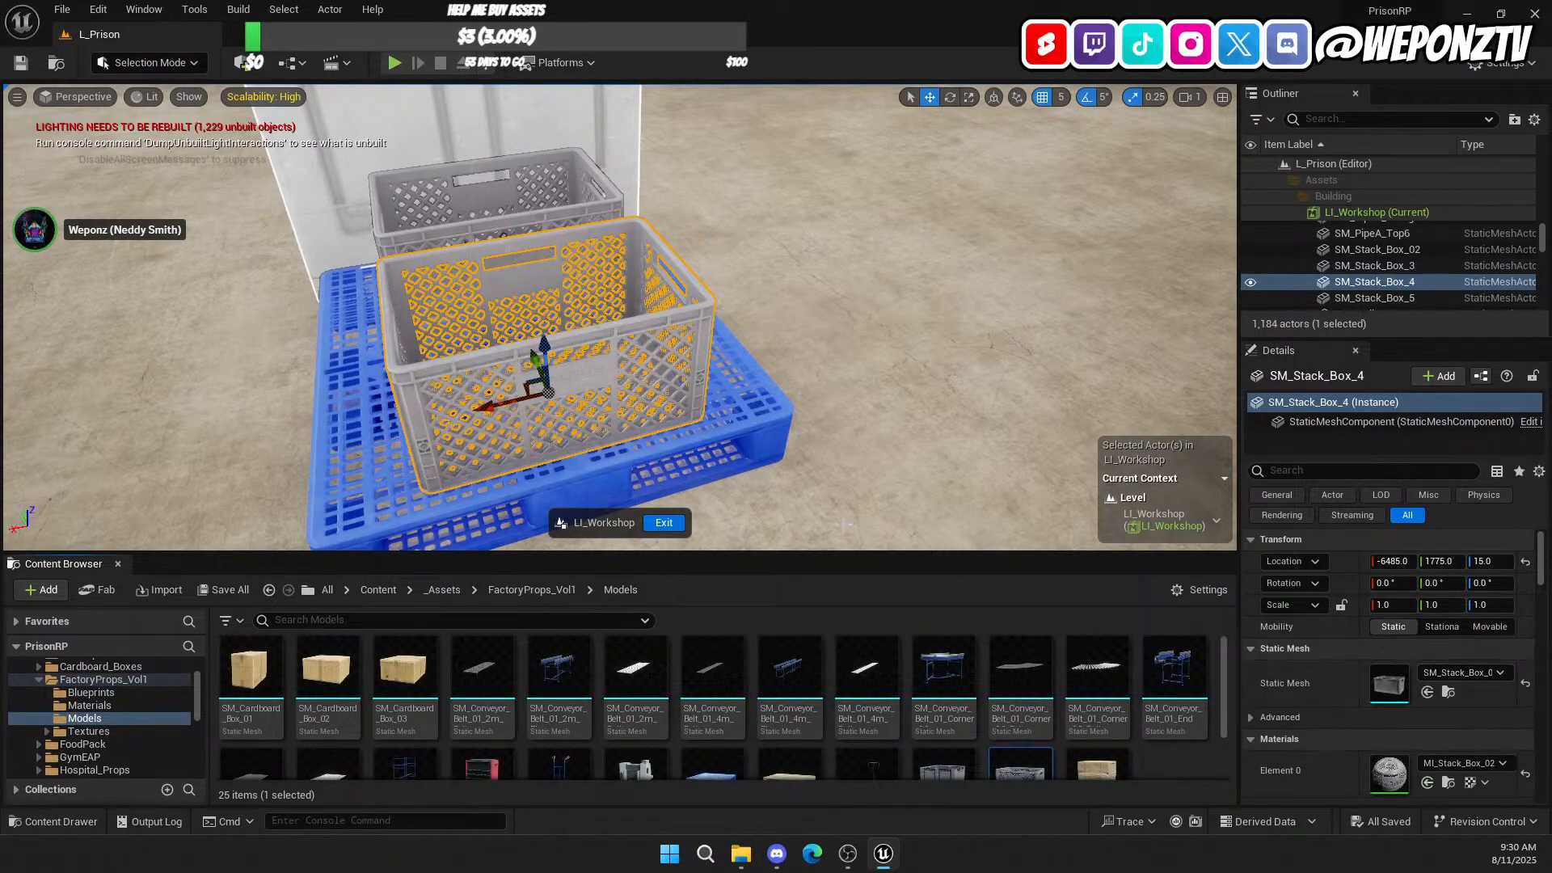
pyautogui.click(664, 523)
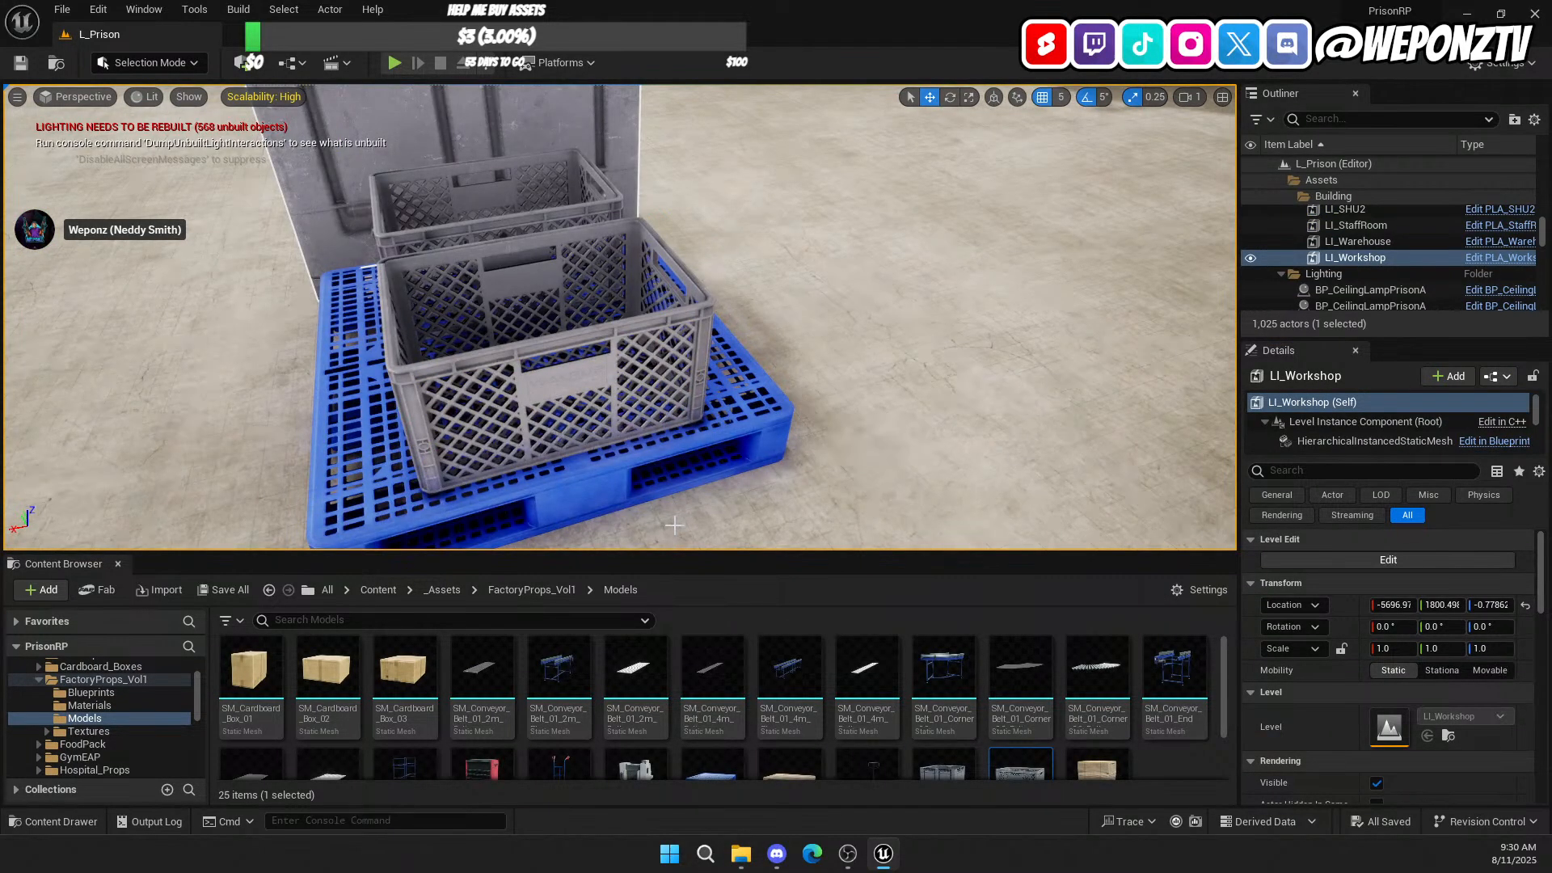
# Step: Browse to the _Assets/SmartLocomotion/Mannequins/Meshes folder and open the SK_Mannequin skeleton
pyautogui.click(377, 589)
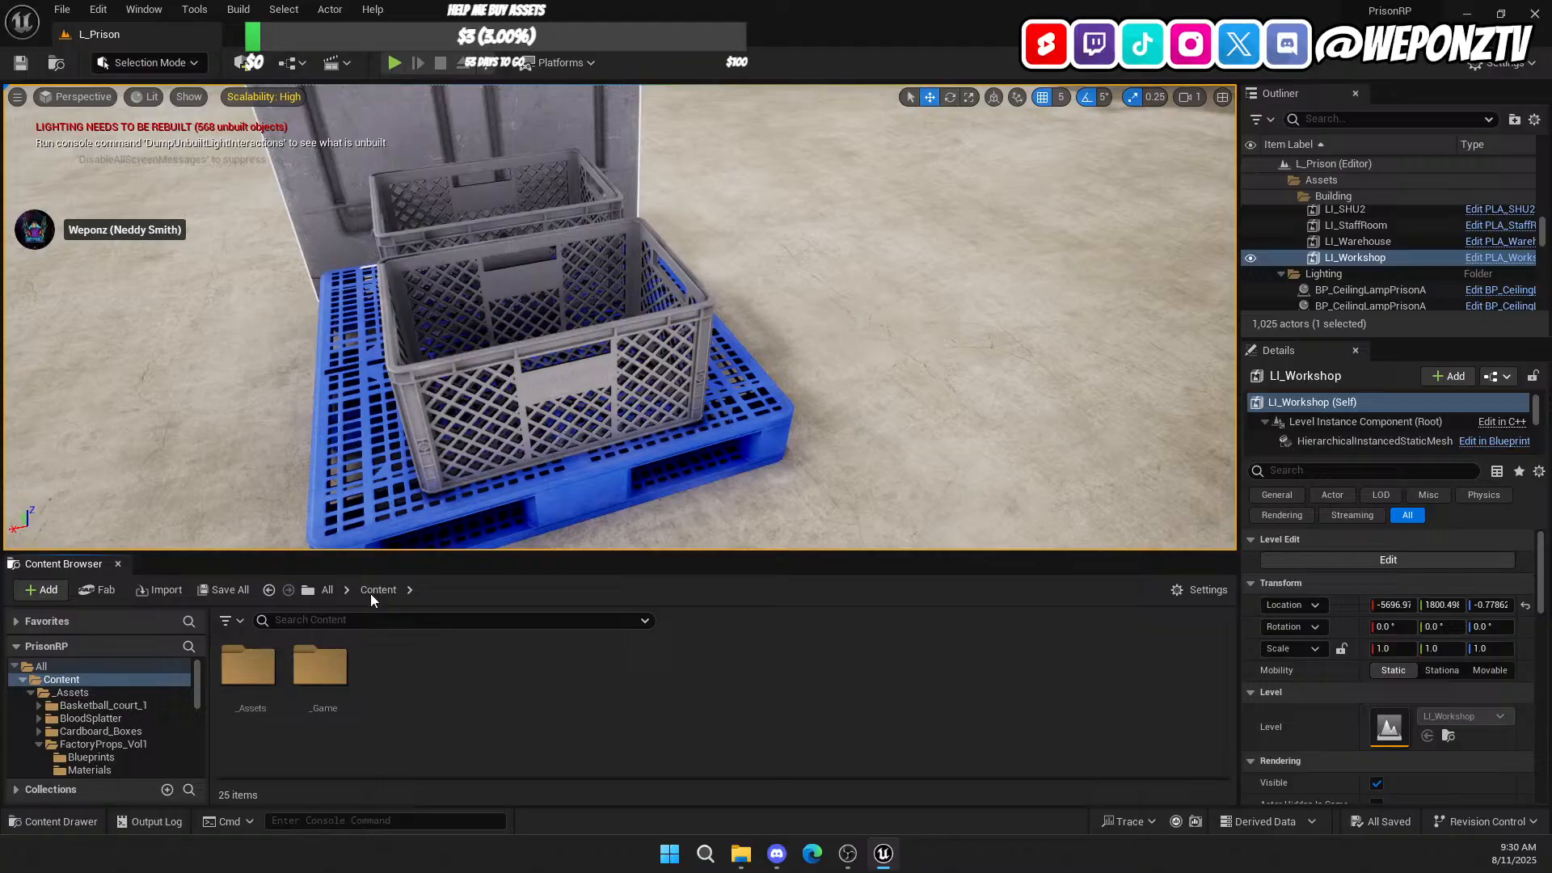
pyautogui.click(242, 667)
pyautogui.doubleClick(321, 671)
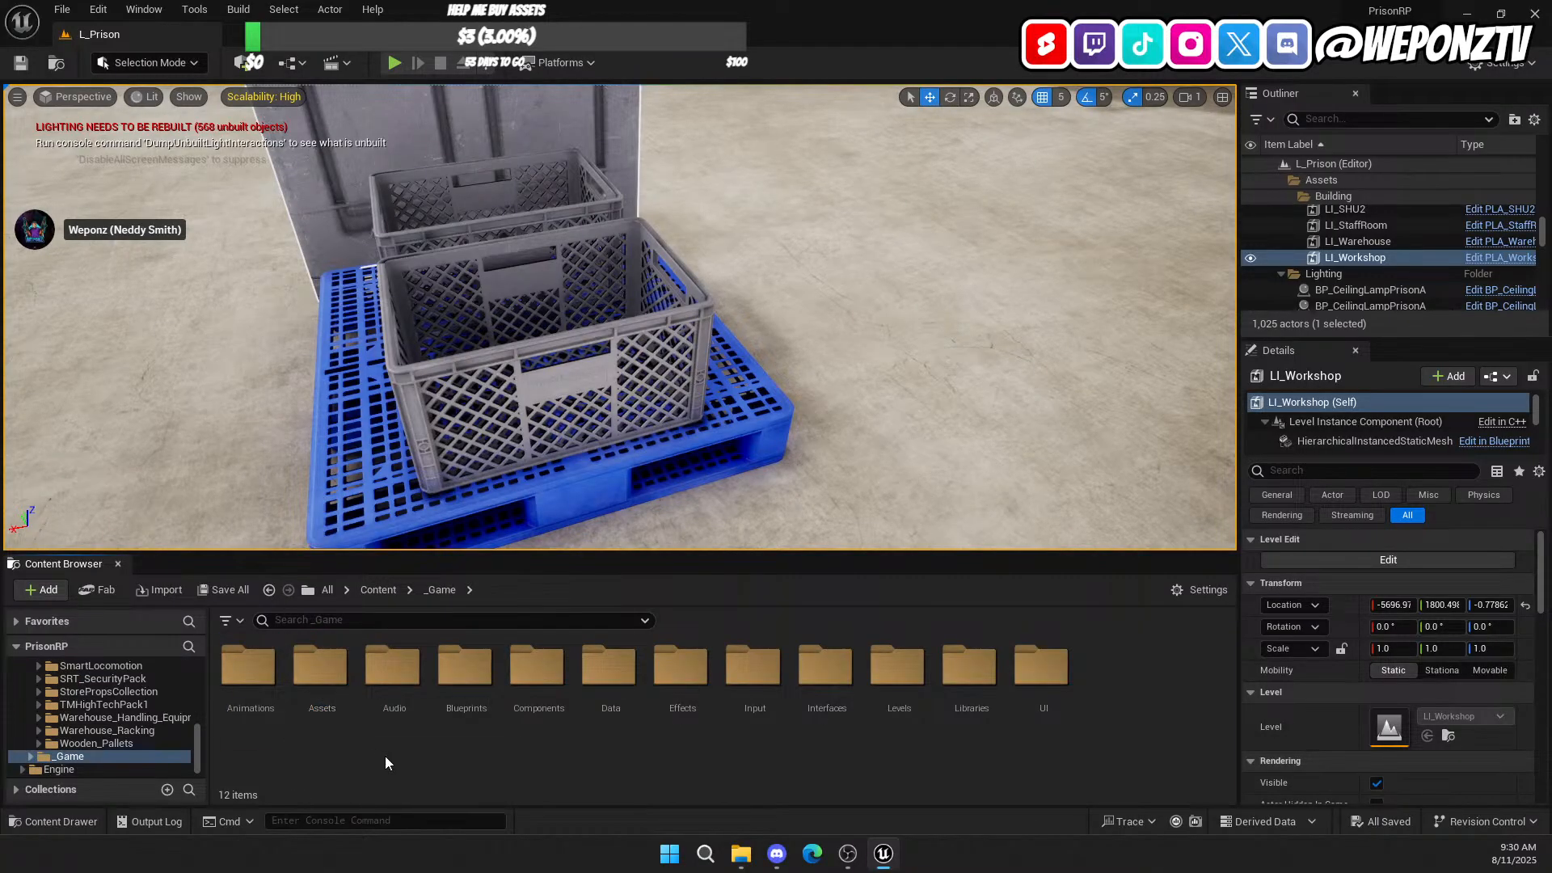
pyautogui.click(365, 594)
pyautogui.doubleClick(249, 667)
pyautogui.scroll(-4, 659, 728)
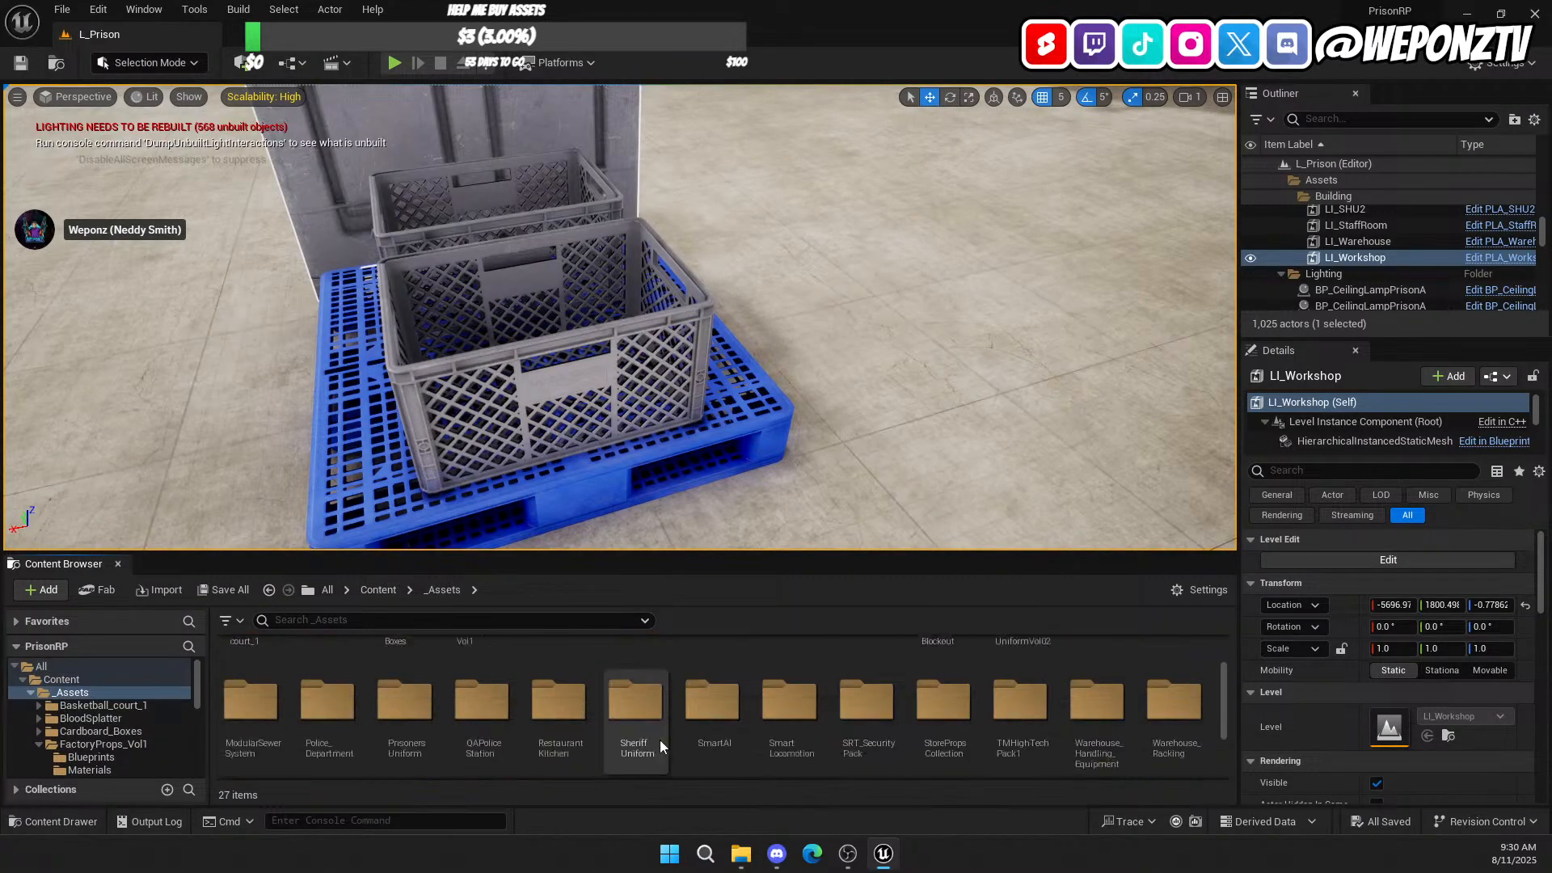
pyautogui.scroll(2, 679, 699)
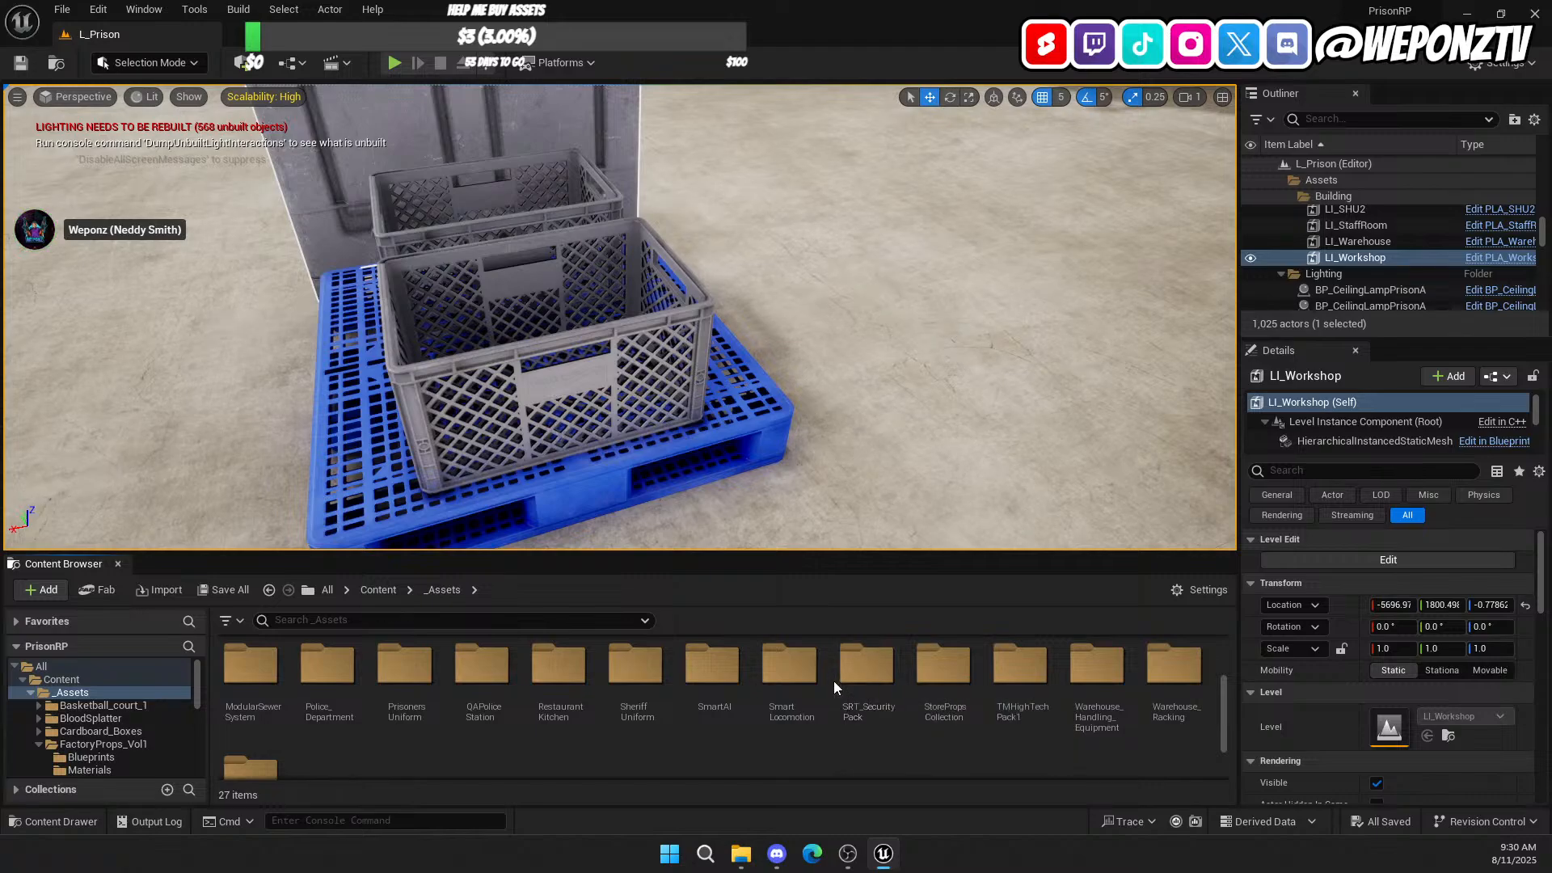
pyautogui.doubleClick(789, 666)
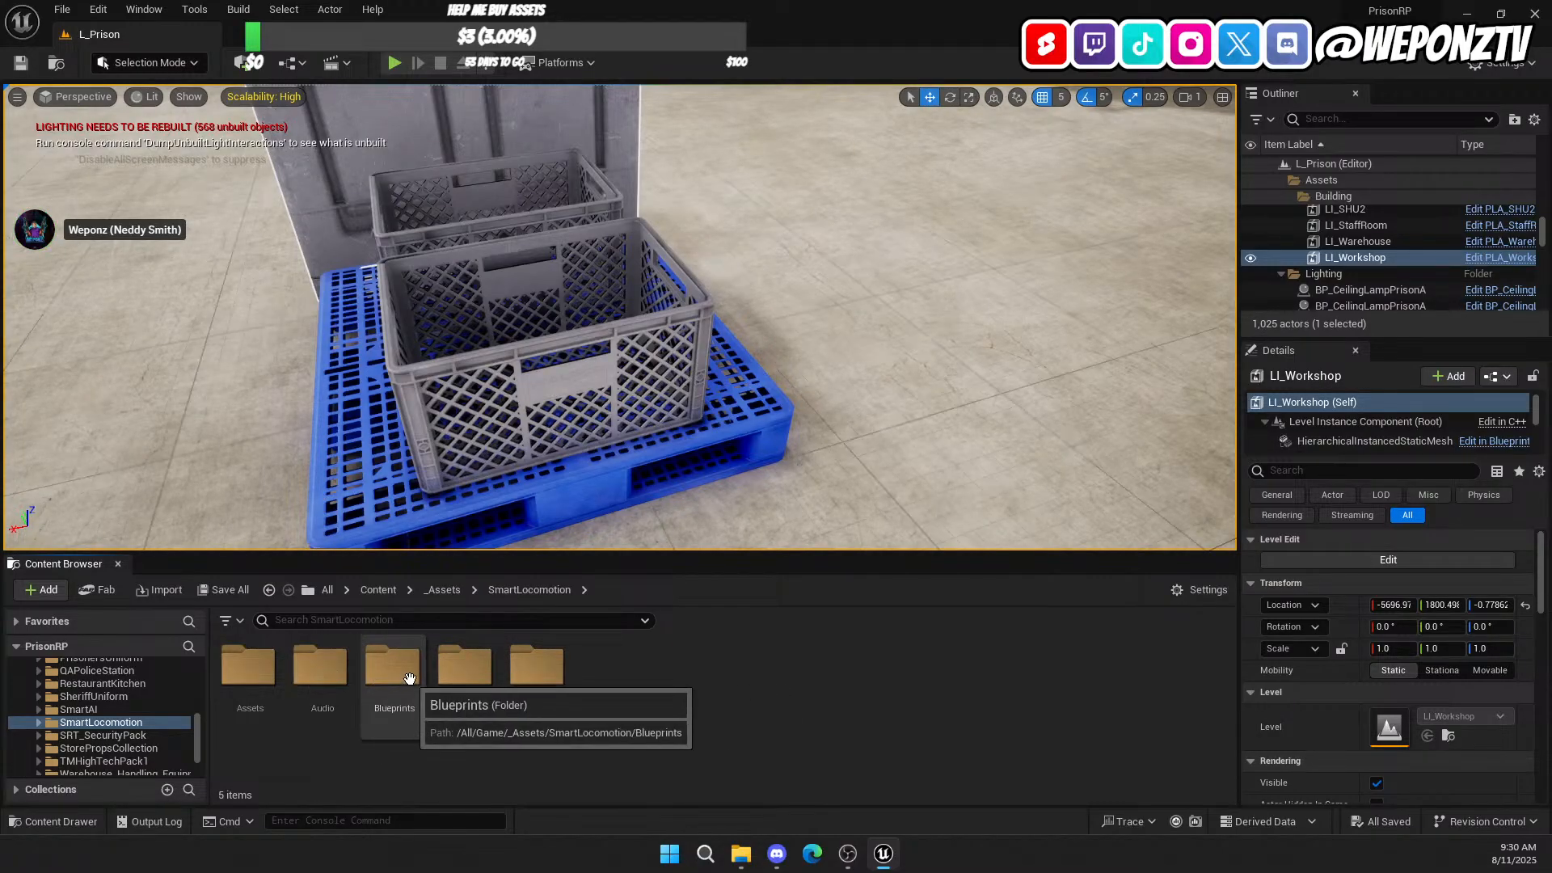
pyautogui.doubleClick(464, 675)
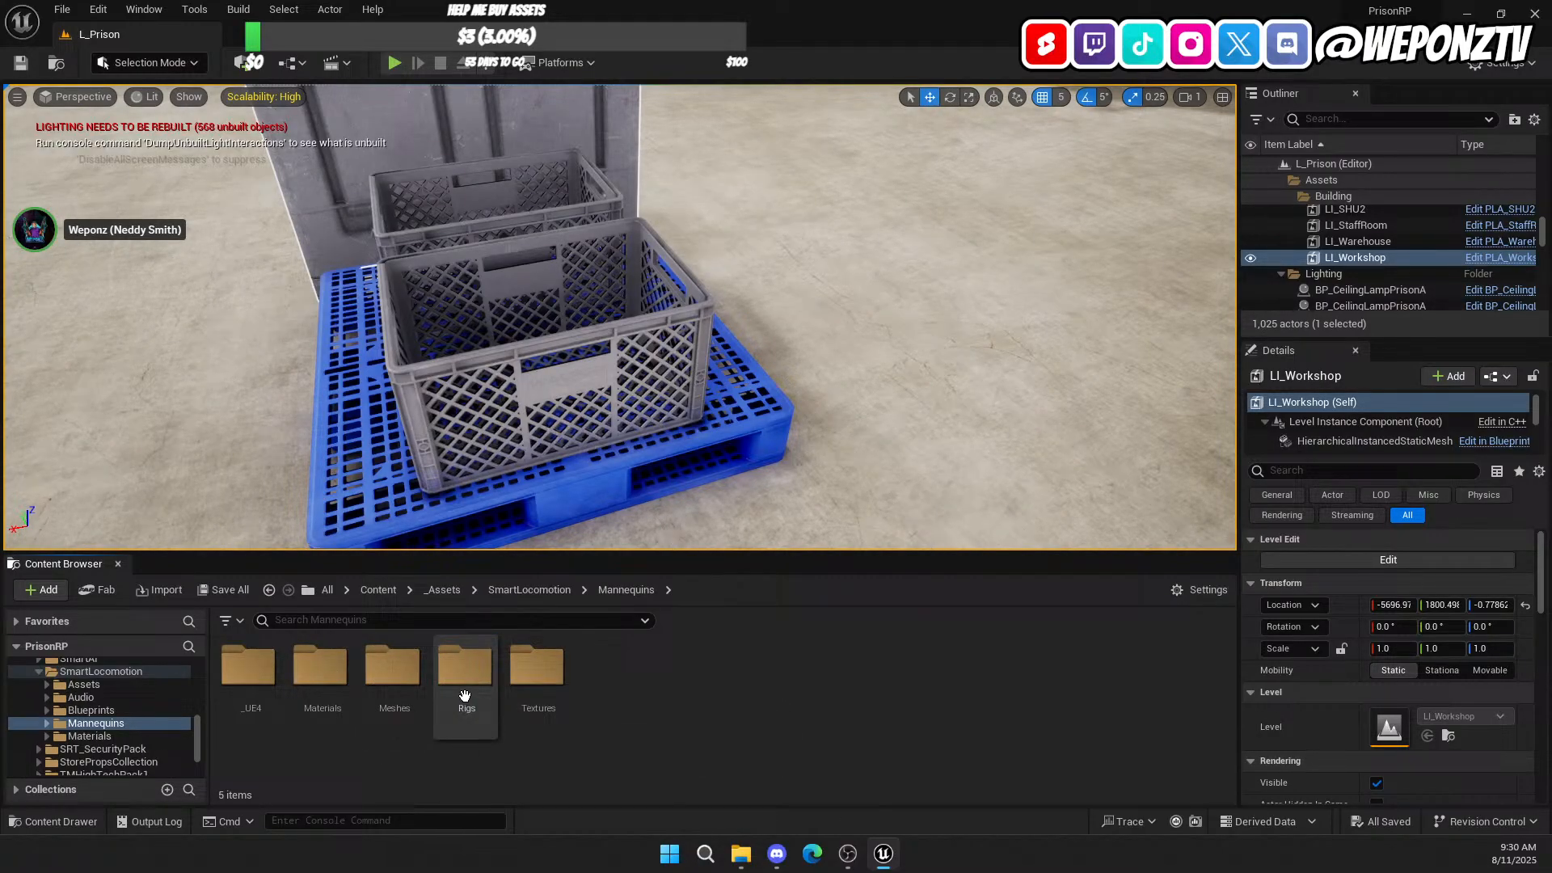
pyautogui.doubleClick(396, 671)
pyautogui.click(251, 671)
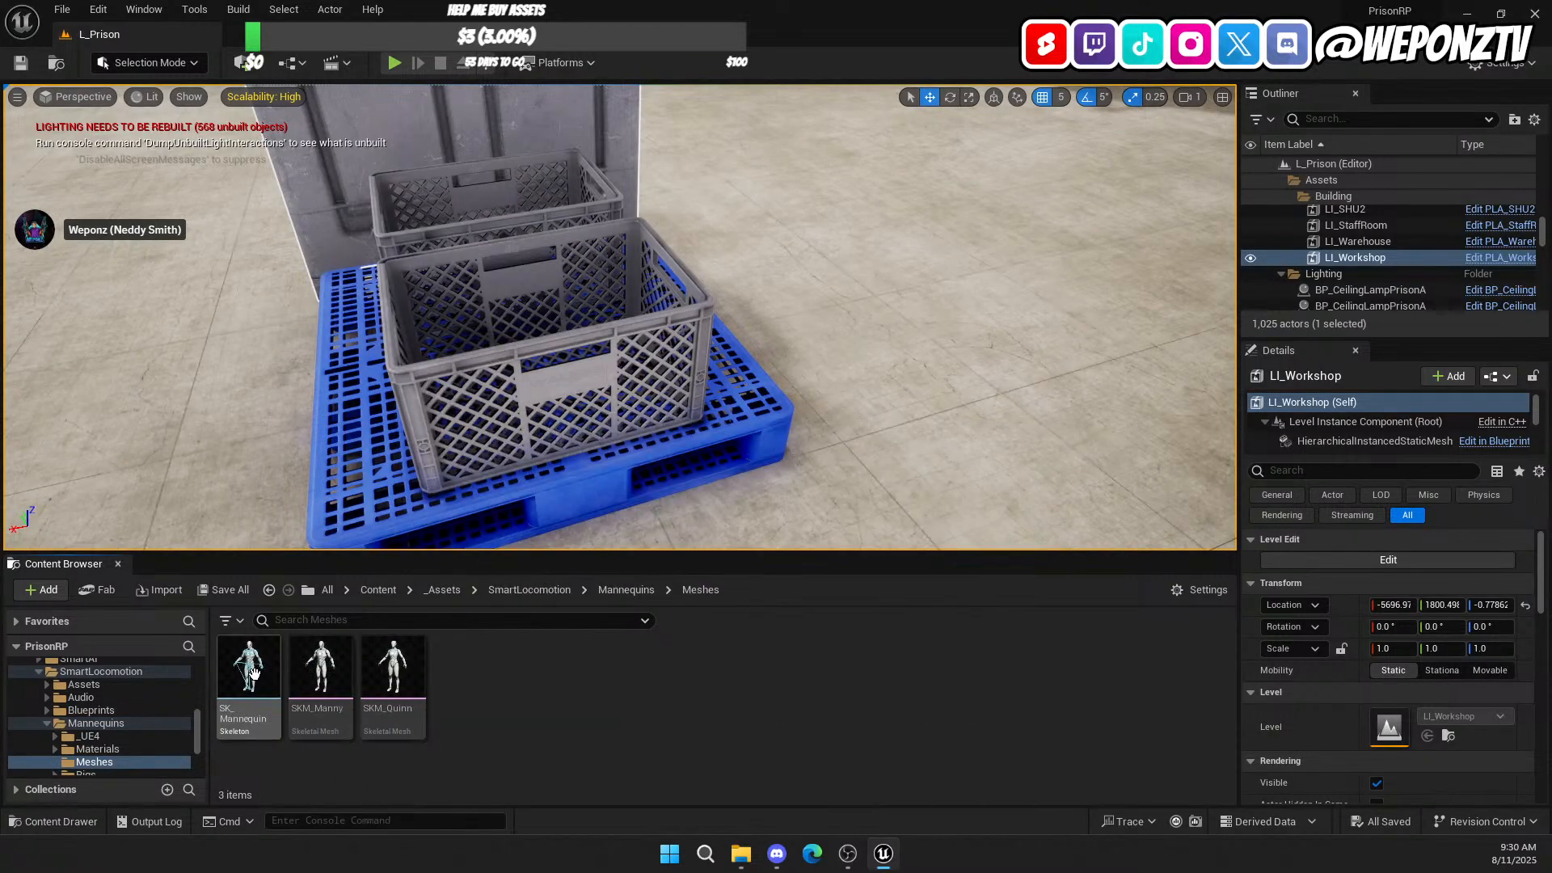
pyautogui.doubleClick(255, 682)
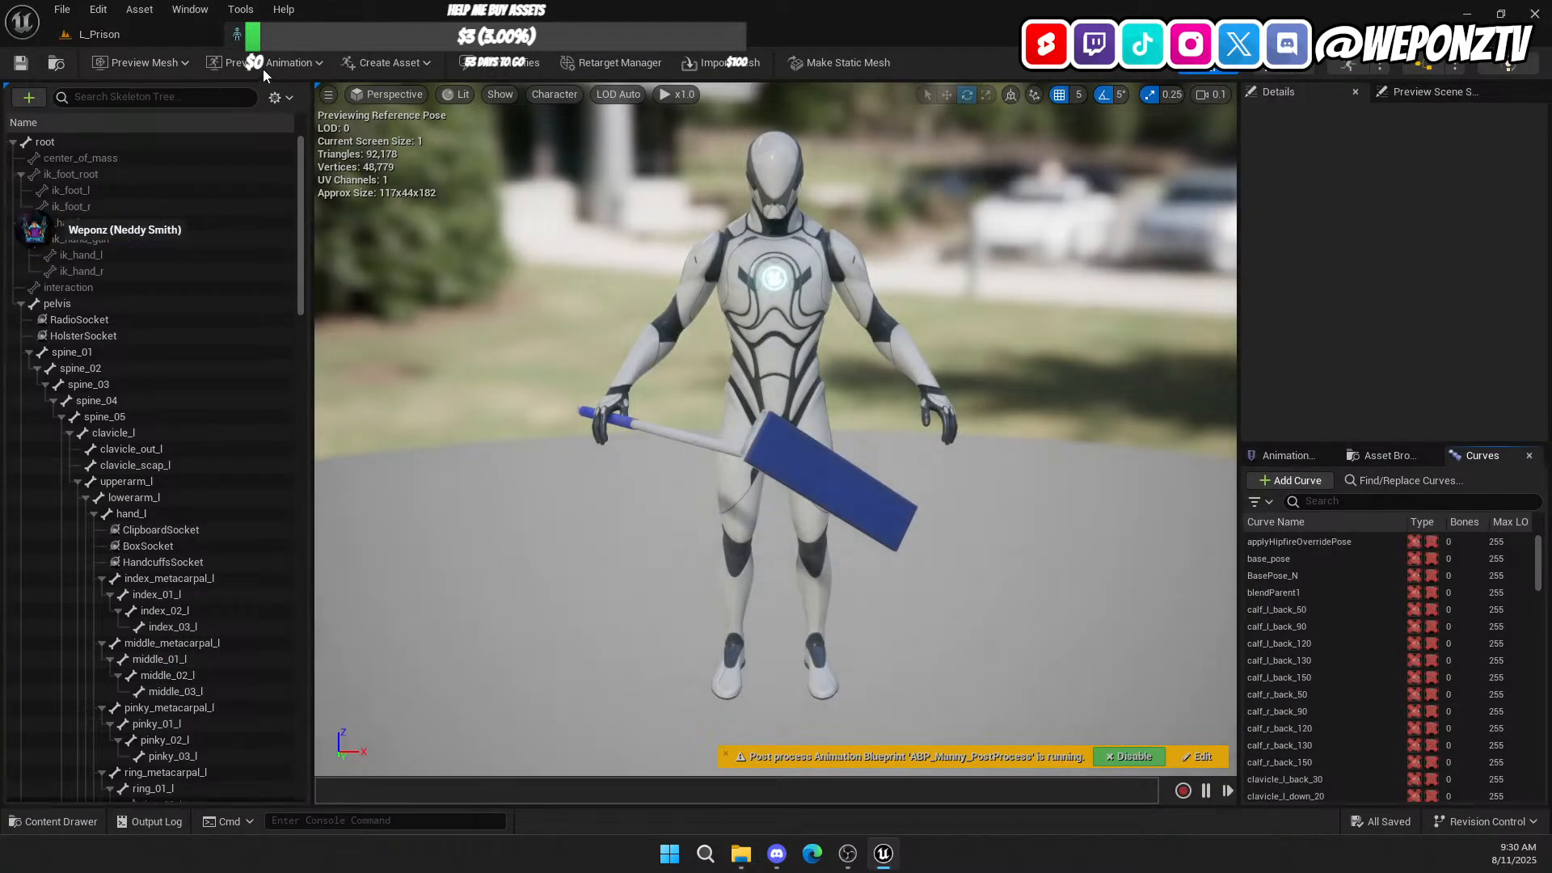
# Step: Search the preview animations for "box" and play Sep_28_2025-BoxSet_Box_Stand_Idle on the mannequin
pyautogui.click(263, 69)
pyautogui.write('box')
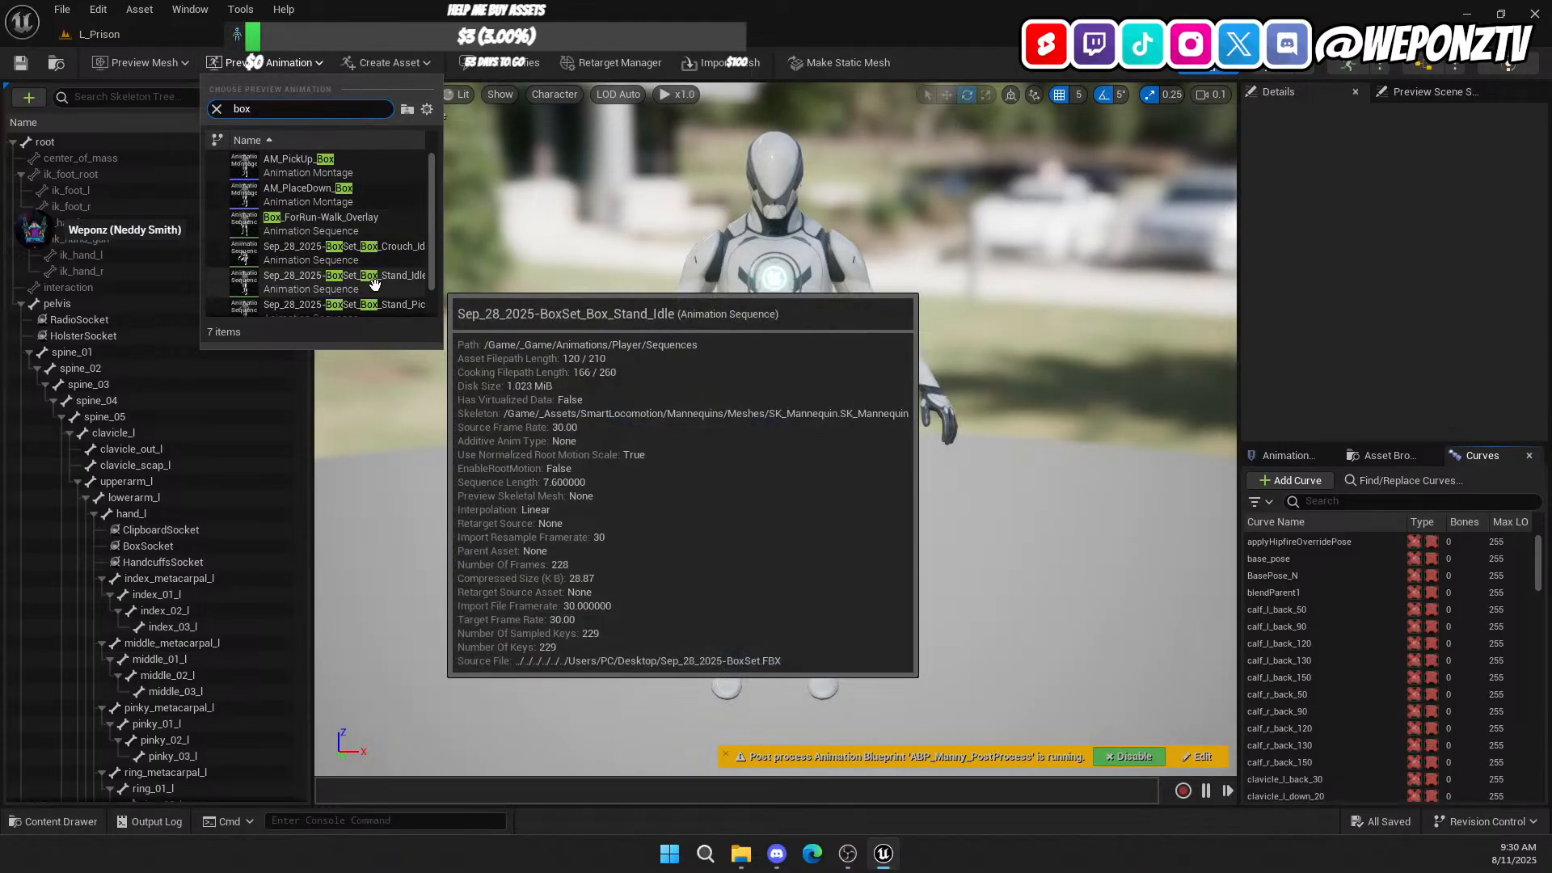
pyautogui.click(374, 283)
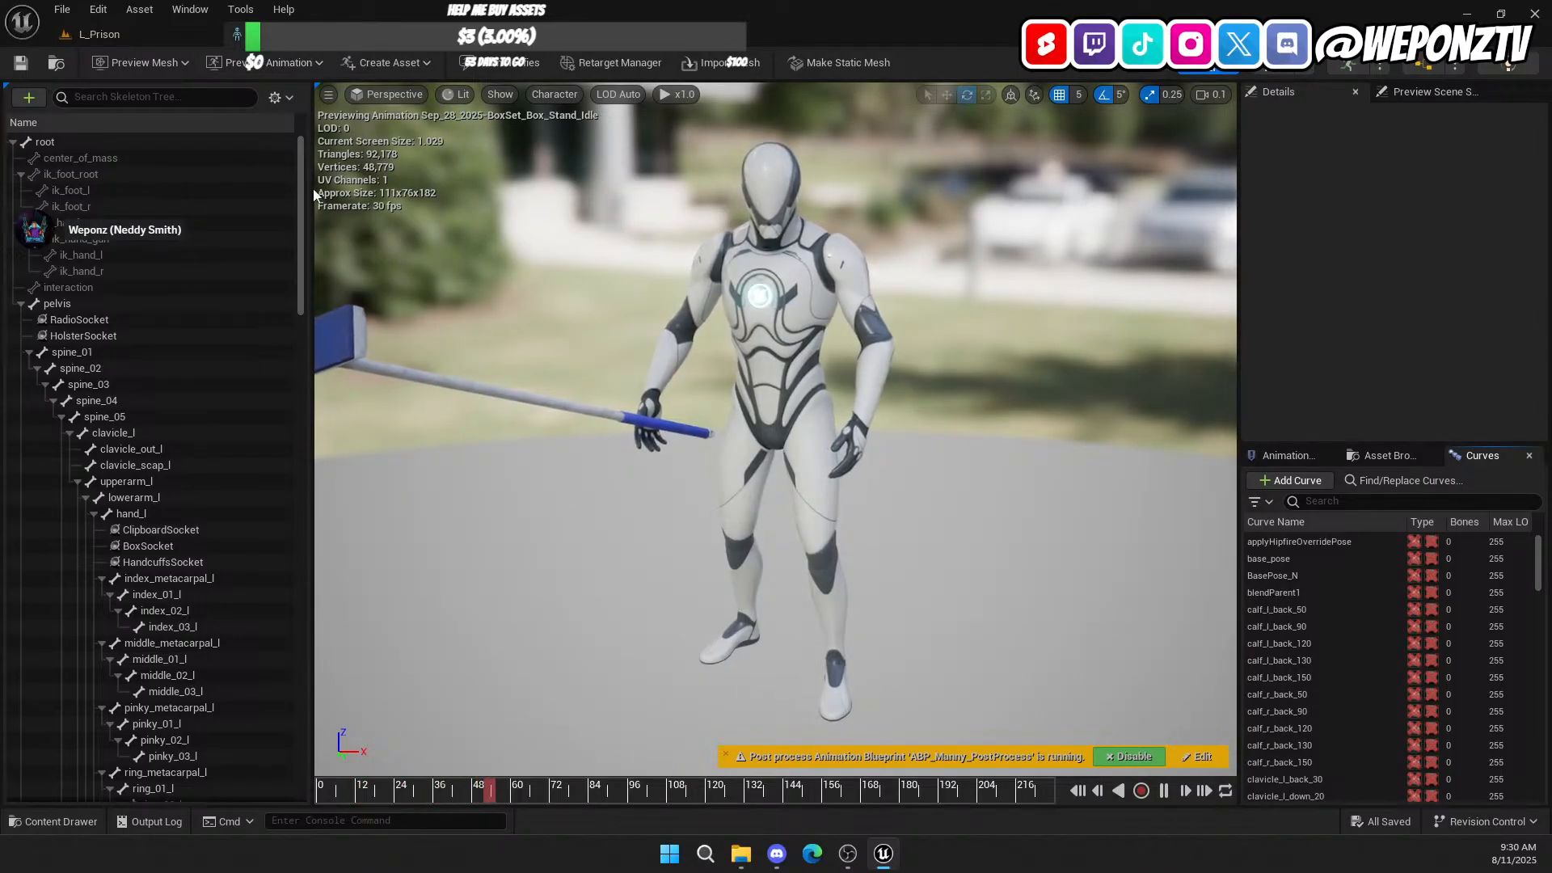
# Step: Attach the SM_Stack_Box_02 static mesh to BoxSocket as a preview asset
pyautogui.click(178, 545)
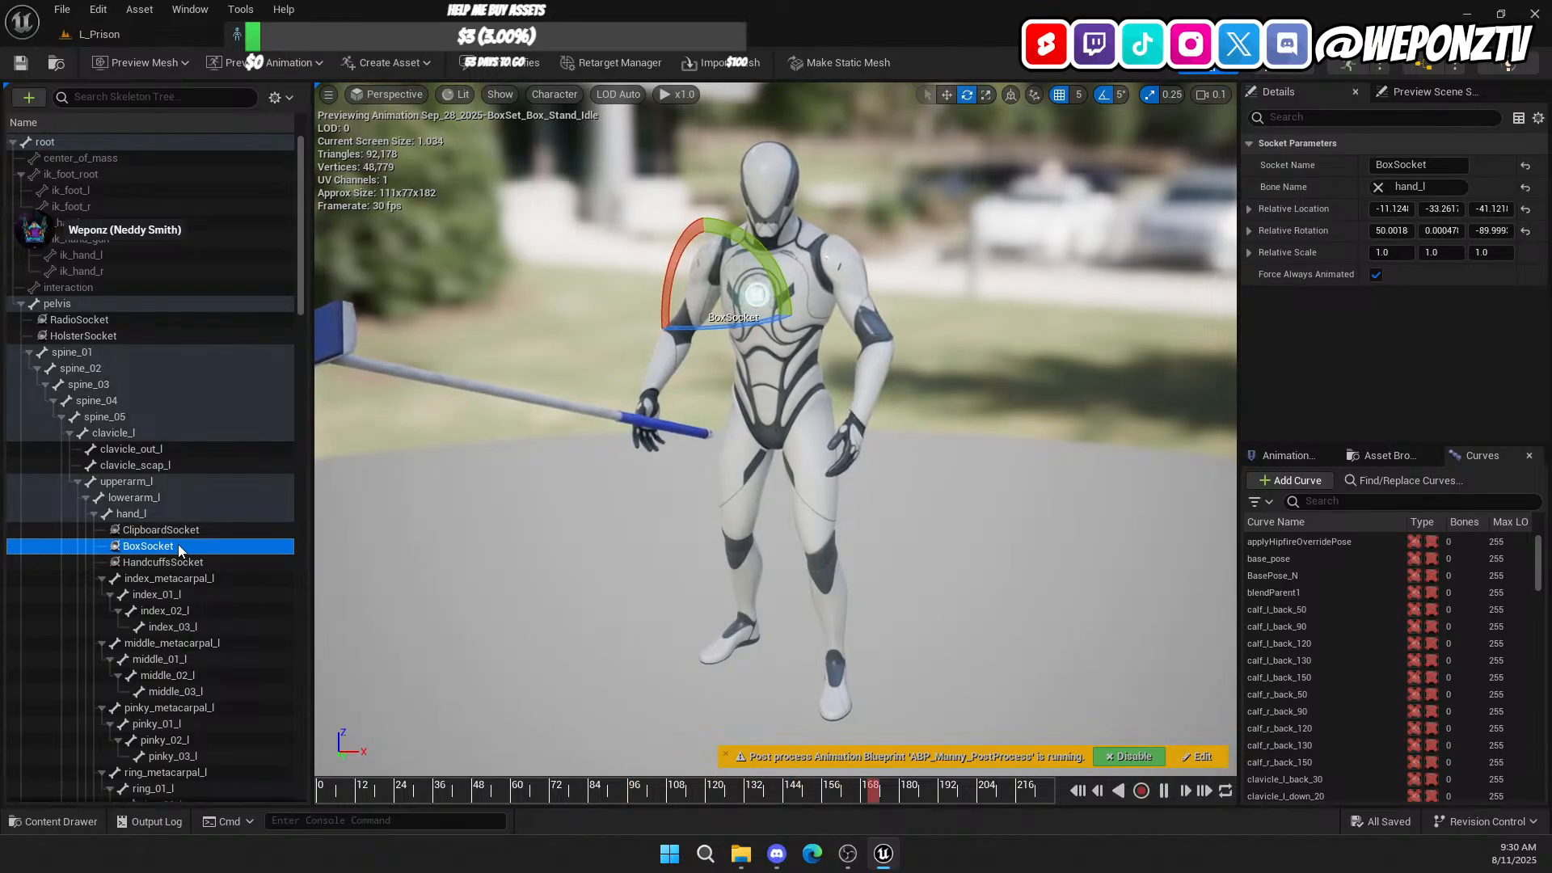
pyautogui.rightClick(180, 550)
pyautogui.moveTo(247, 739)
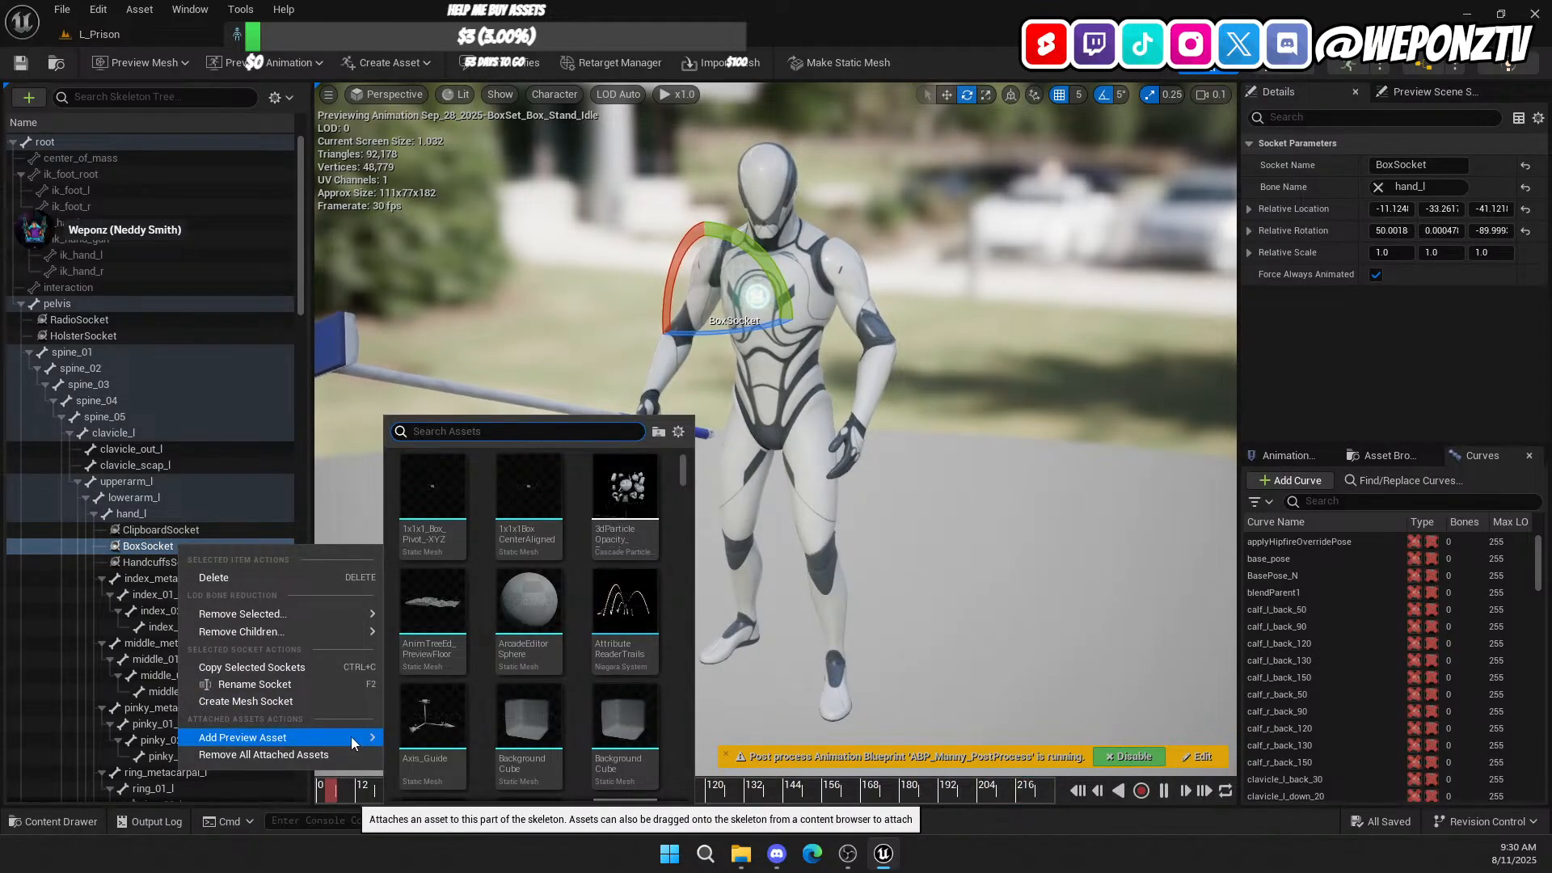
pyautogui.write('stack')
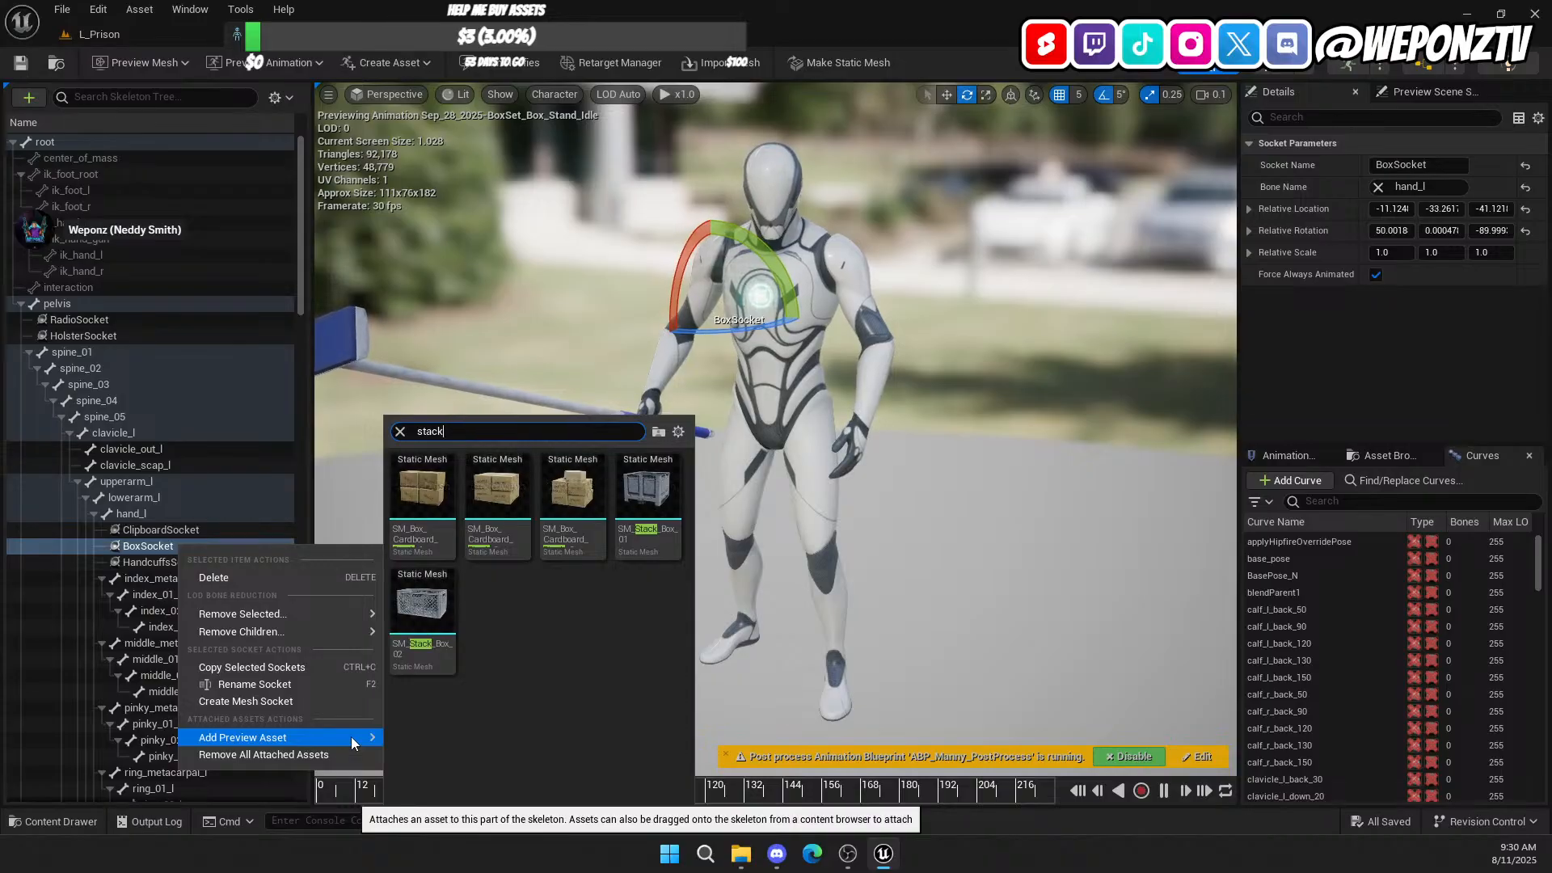
pyautogui.click(431, 609)
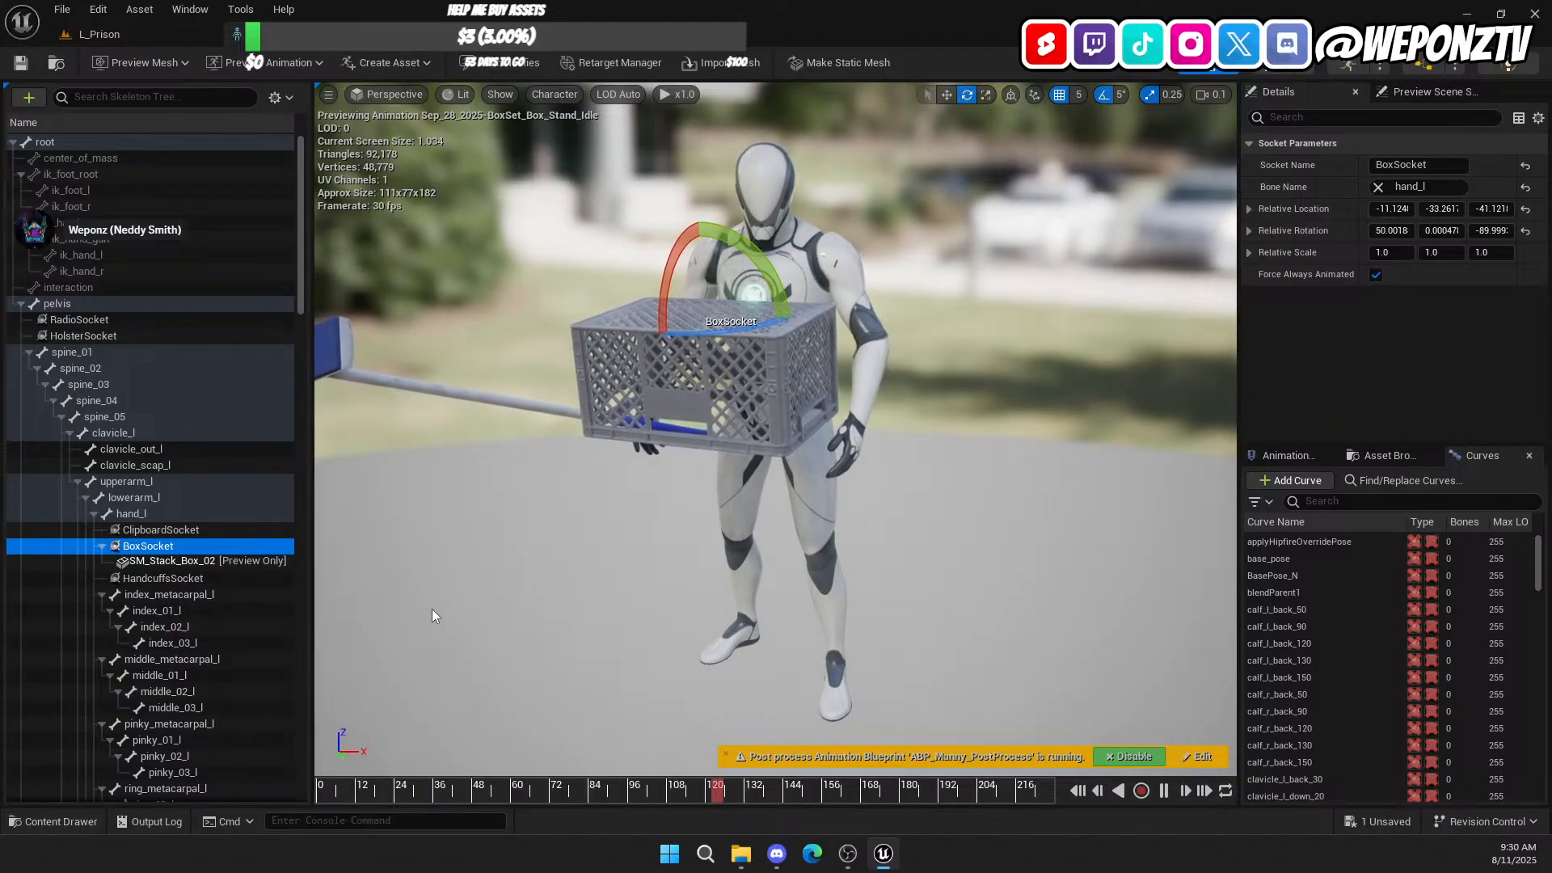
# Step: Examine how the previewed crate sits in the mannequin's hands from the front and the side
pyautogui.moveTo(663, 507); pyautogui.dragTo(752, 558, button='right')
pyautogui.press('d')
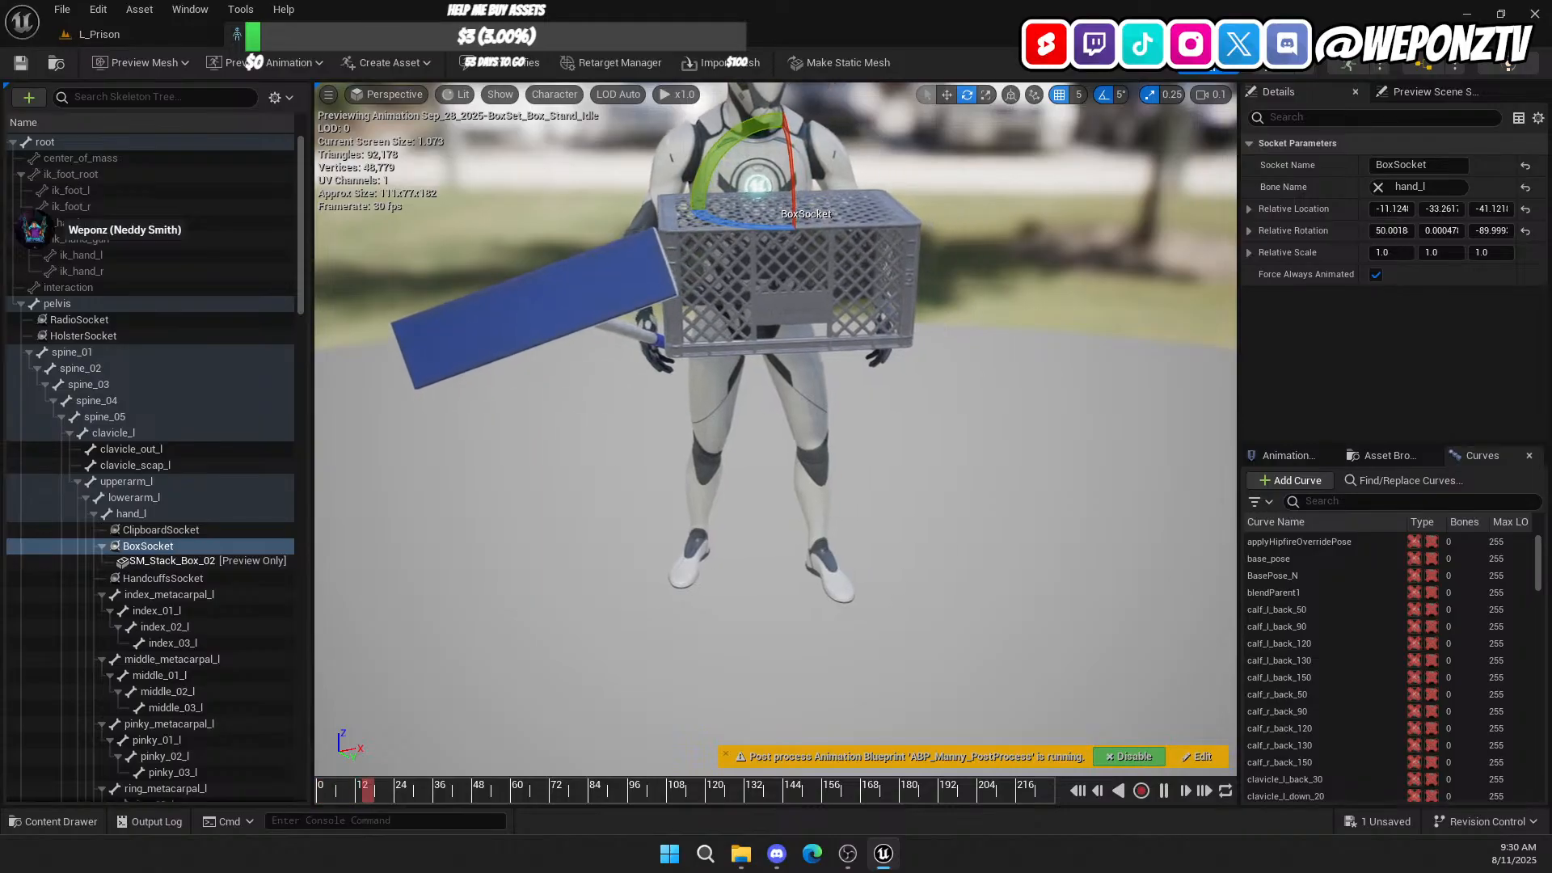
pyautogui.press('d')
pyautogui.press('a')
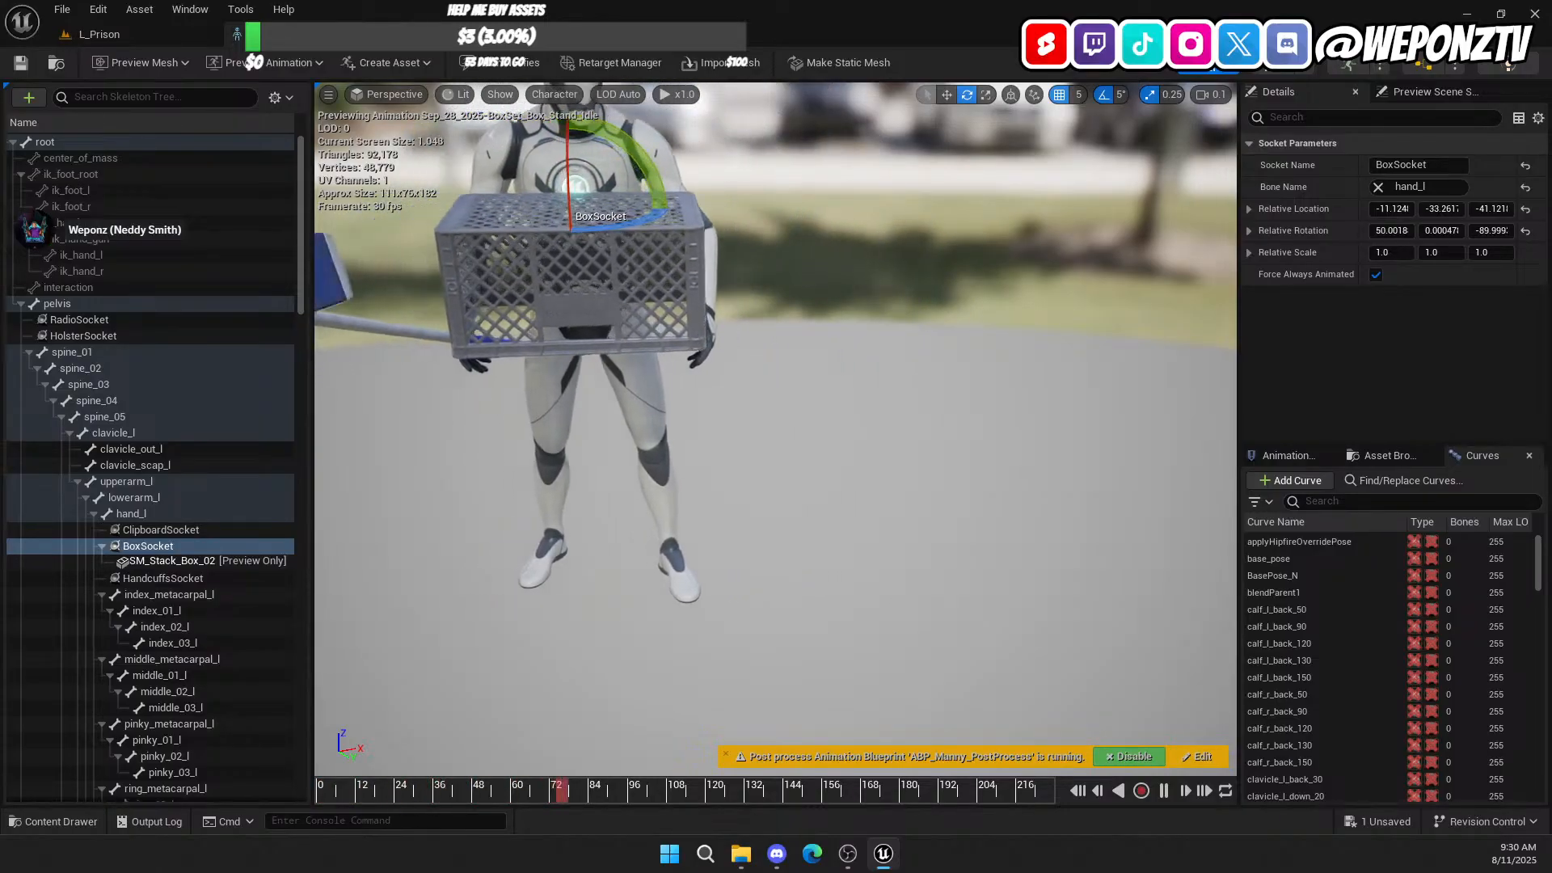
pyautogui.moveTo(751, 557); pyautogui.dragTo(1010, 598, button='right')
pyautogui.press('s')
pyautogui.moveTo(662, 506)
pyautogui.mouseDown(button='right')
pyautogui.moveTo(687, 525)
pyautogui.moveTo(719, 517)
pyautogui.moveTo(675, 507)
pyautogui.mouseUp(button='right')
pyautogui.press('d')
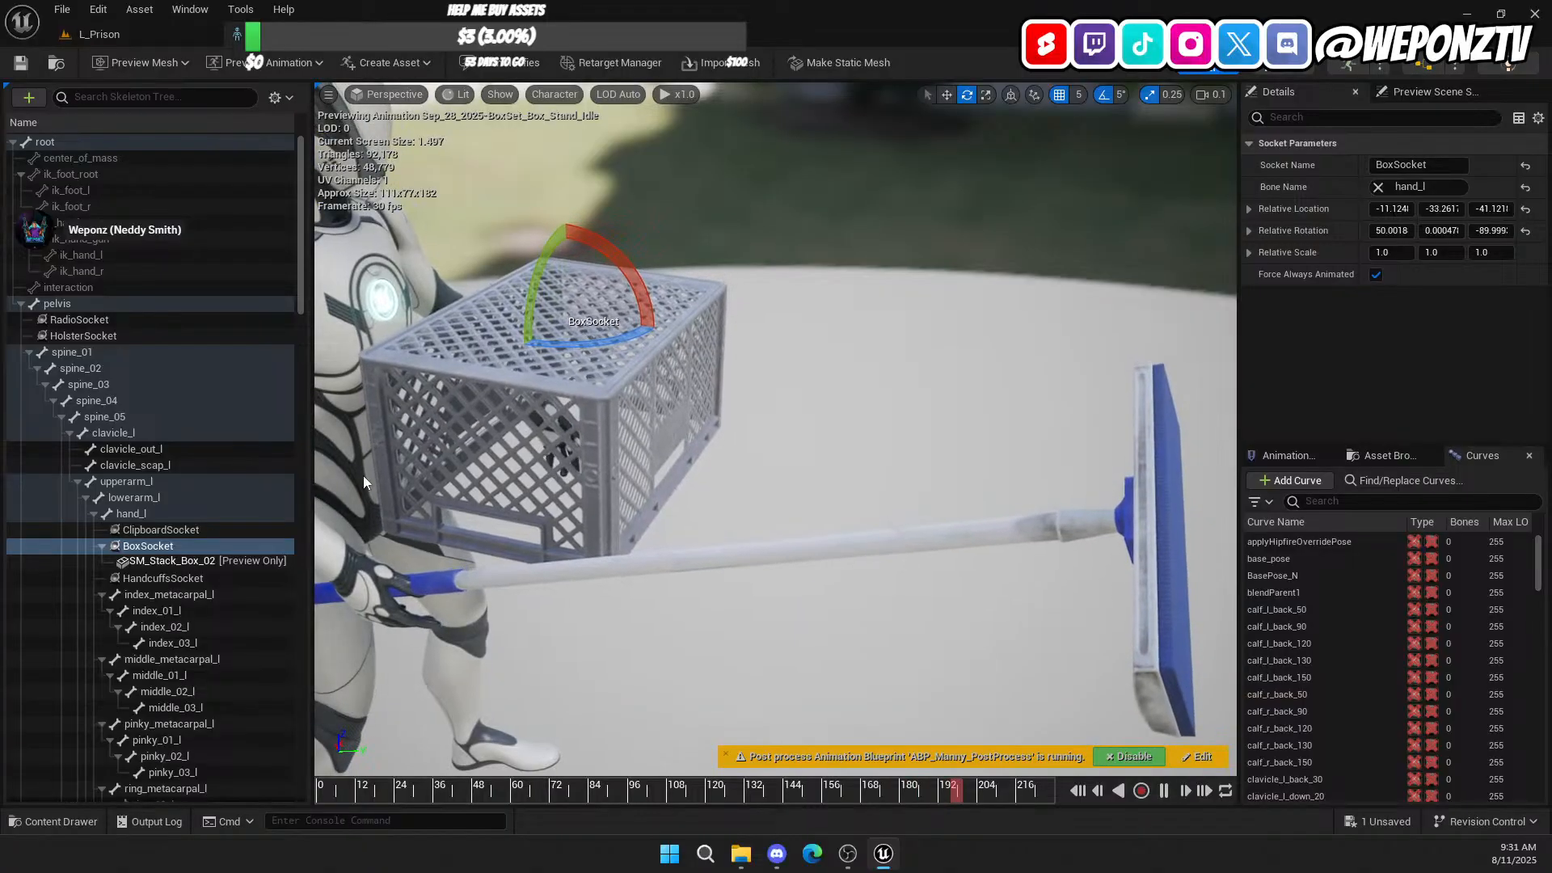
# Step: Add a socket to the hand_l bone and name it BasketSocket, keeping its rotation at zero
pyautogui.click(157, 515)
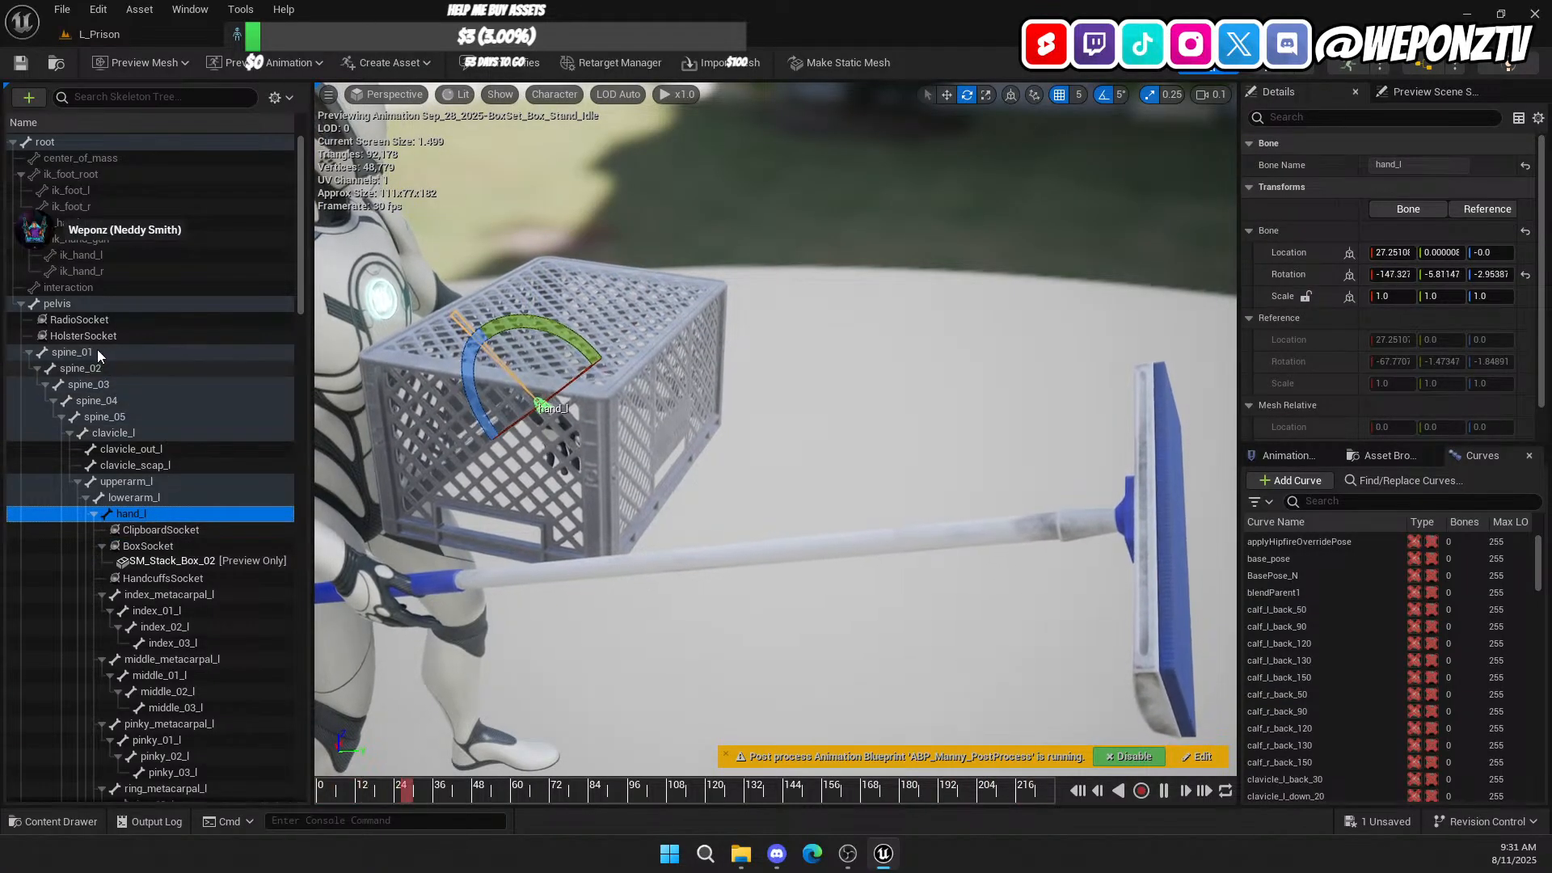
pyautogui.rightClick(153, 514)
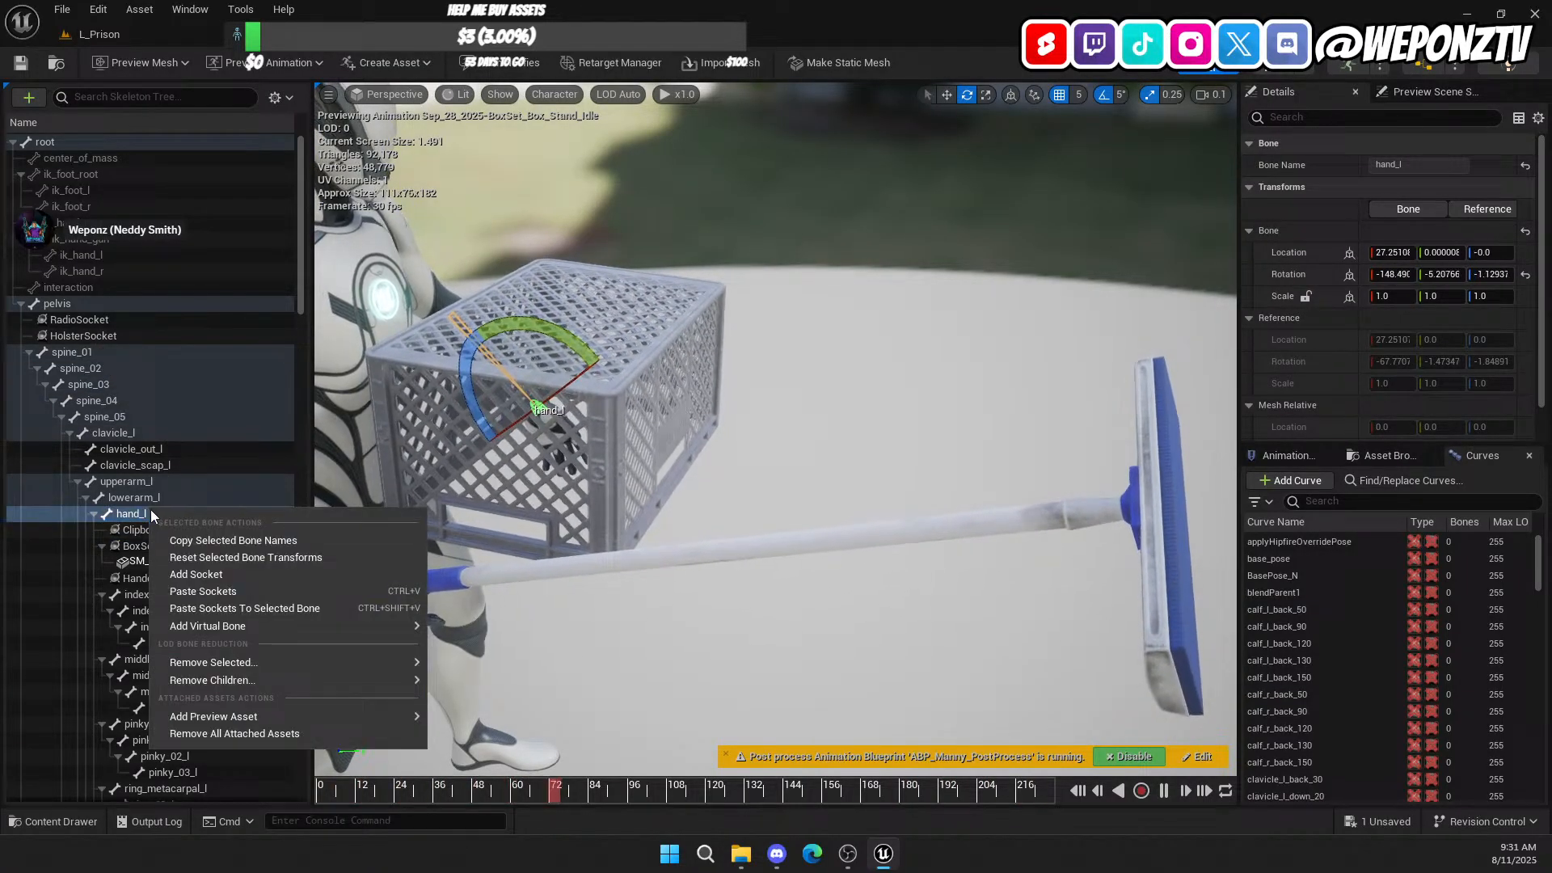
pyautogui.click(201, 575)
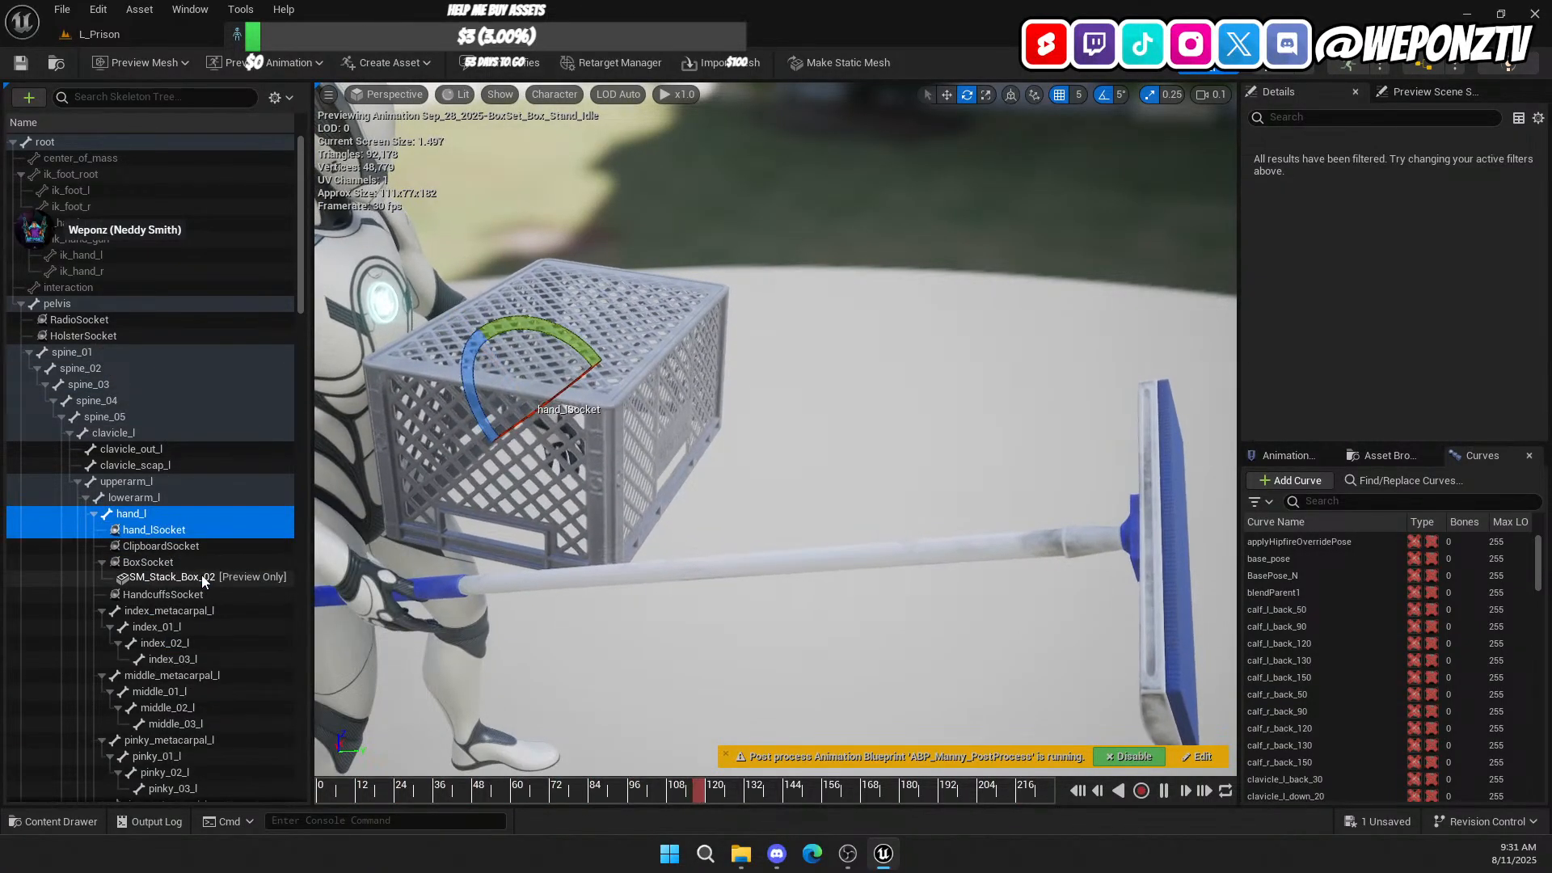
pyautogui.click(151, 530)
pyautogui.click(145, 531)
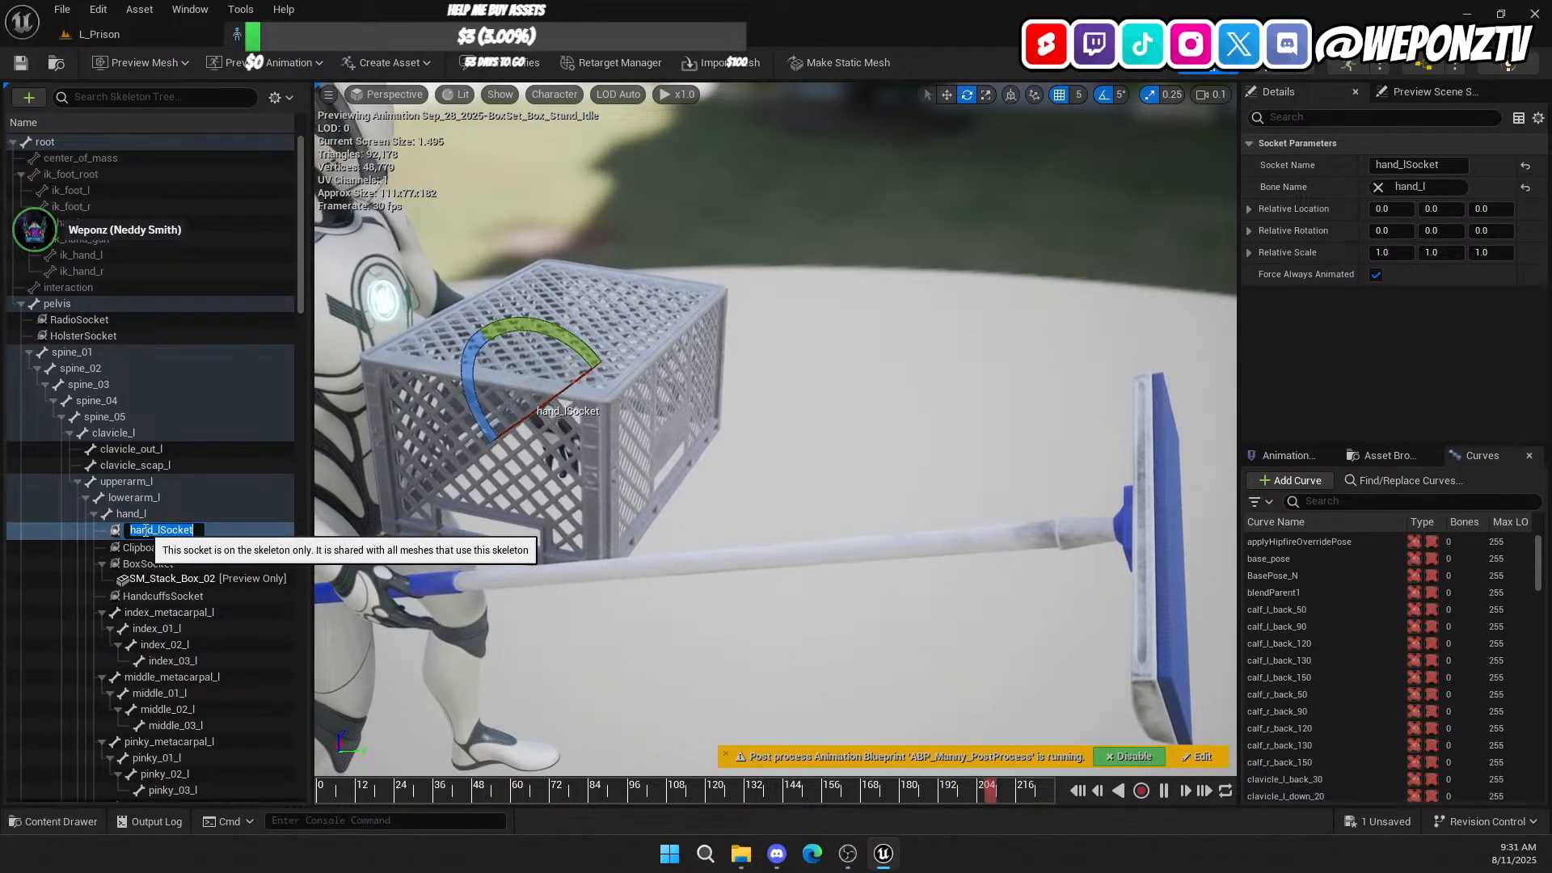
pyautogui.write('BasketSock')
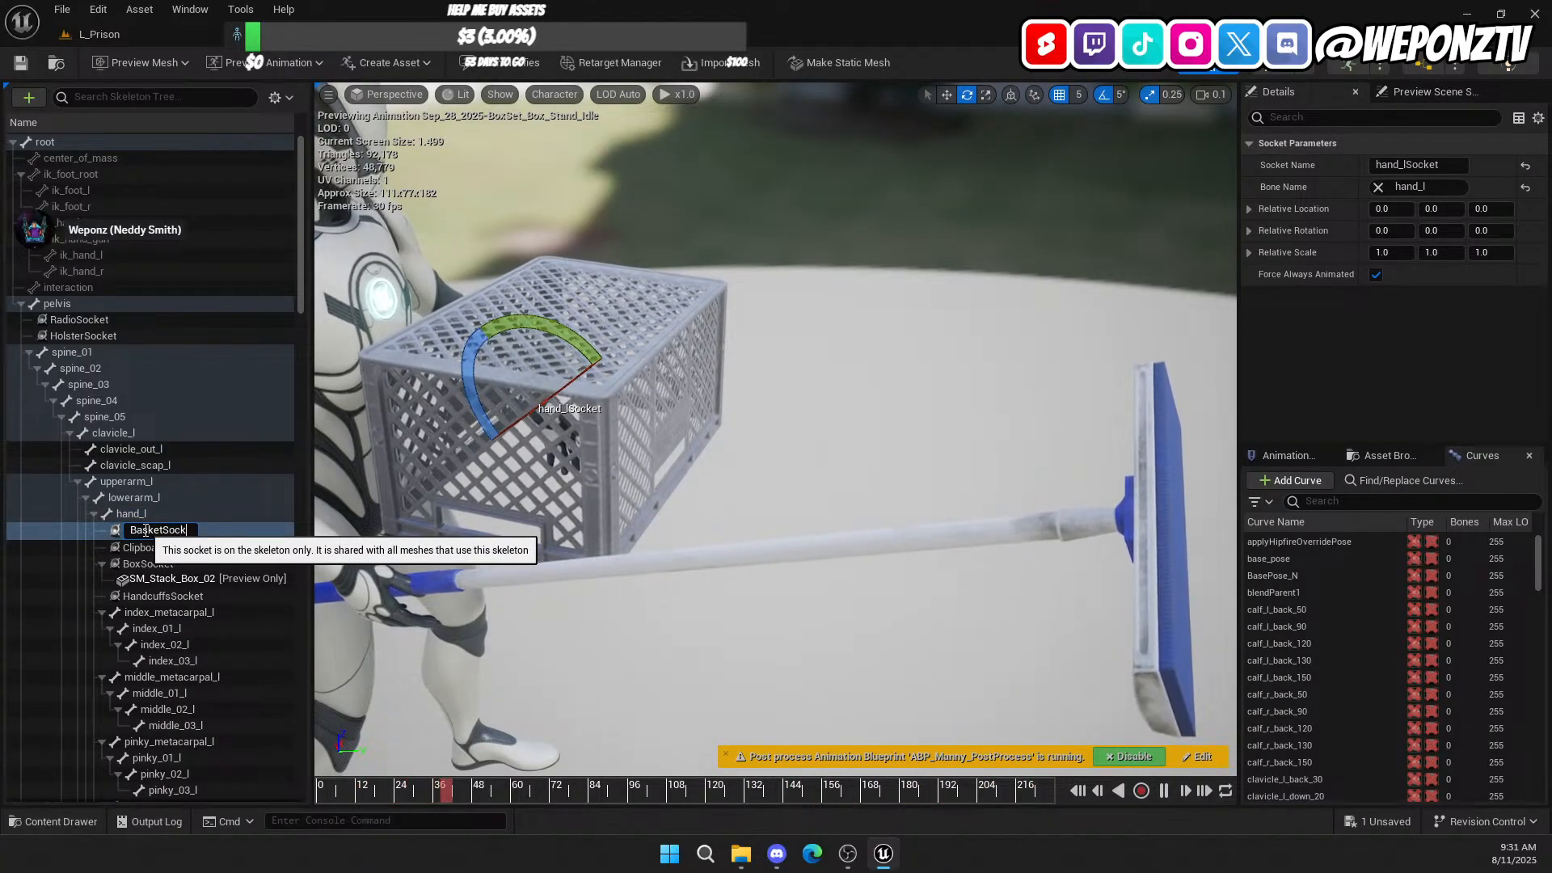
pyautogui.write('et')
pyautogui.press('Return')
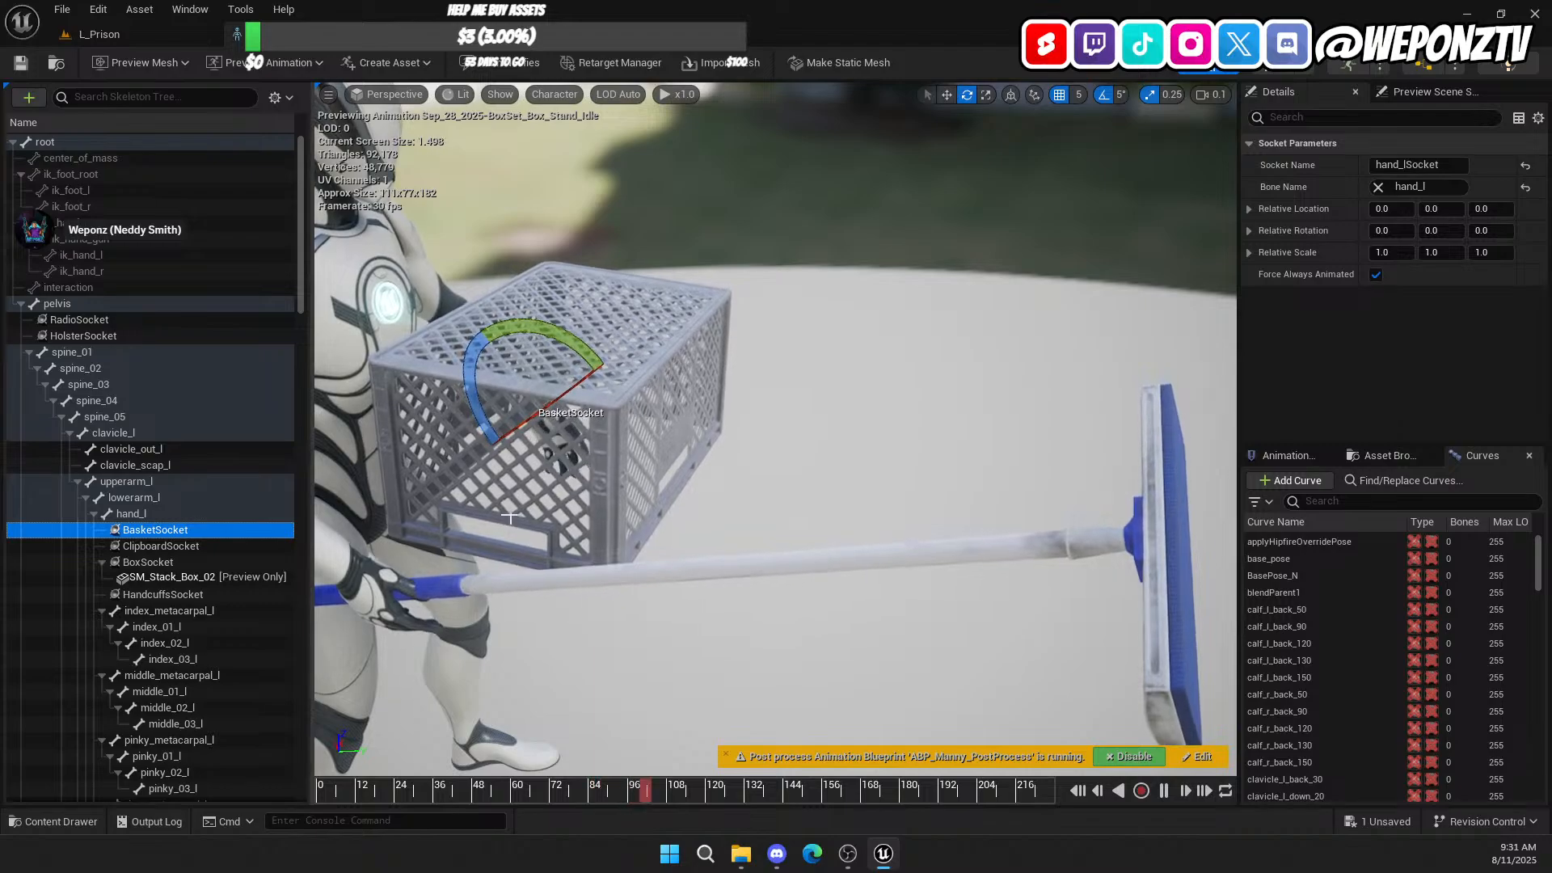
pyautogui.moveTo(523, 324)
pyautogui.mouseDown()
pyautogui.moveTo(535, 339)
pyautogui.moveTo(527, 324)
pyautogui.mouseUp()
pyautogui.hotkey('ctrl', 'z')
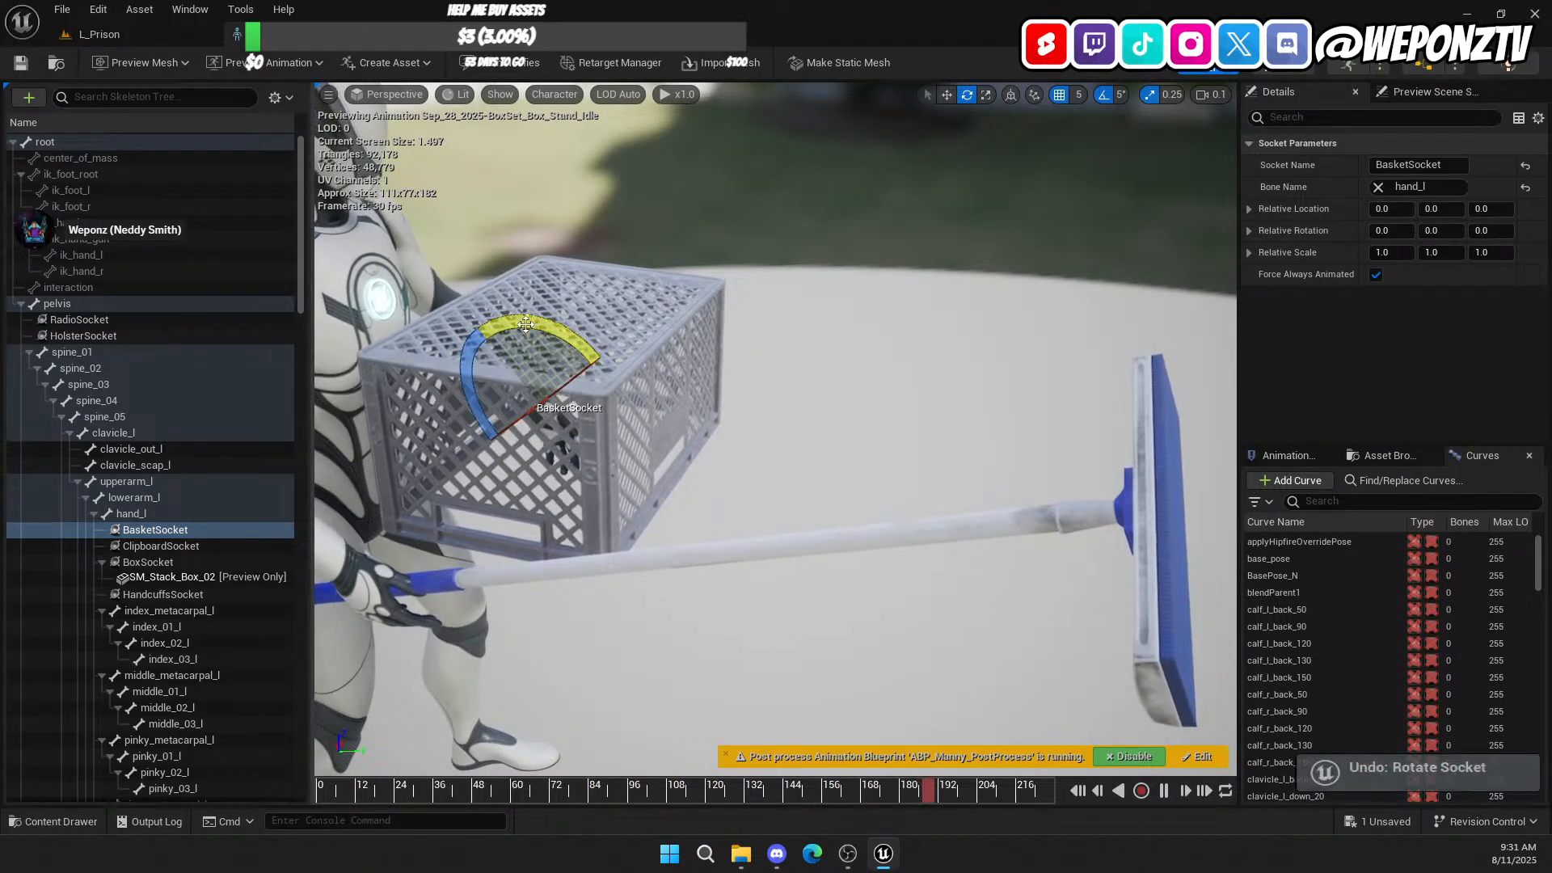
# Step: Remove all attached preview assets from BoxSocket
pyautogui.click(165, 575)
pyautogui.rightClick(165, 576)
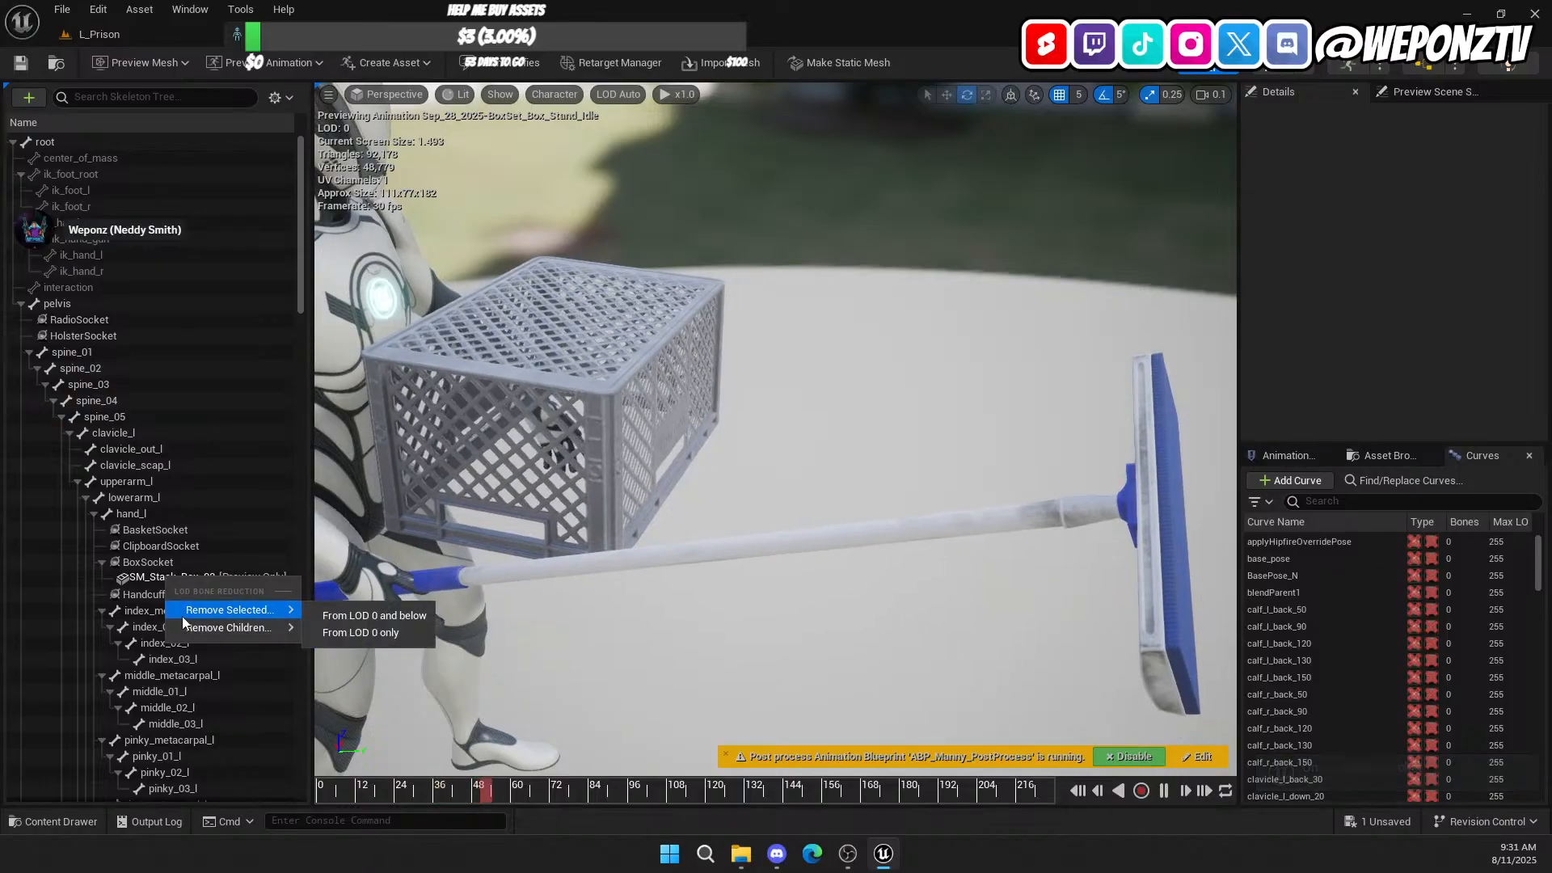
pyautogui.click(142, 563)
pyautogui.rightClick(142, 563)
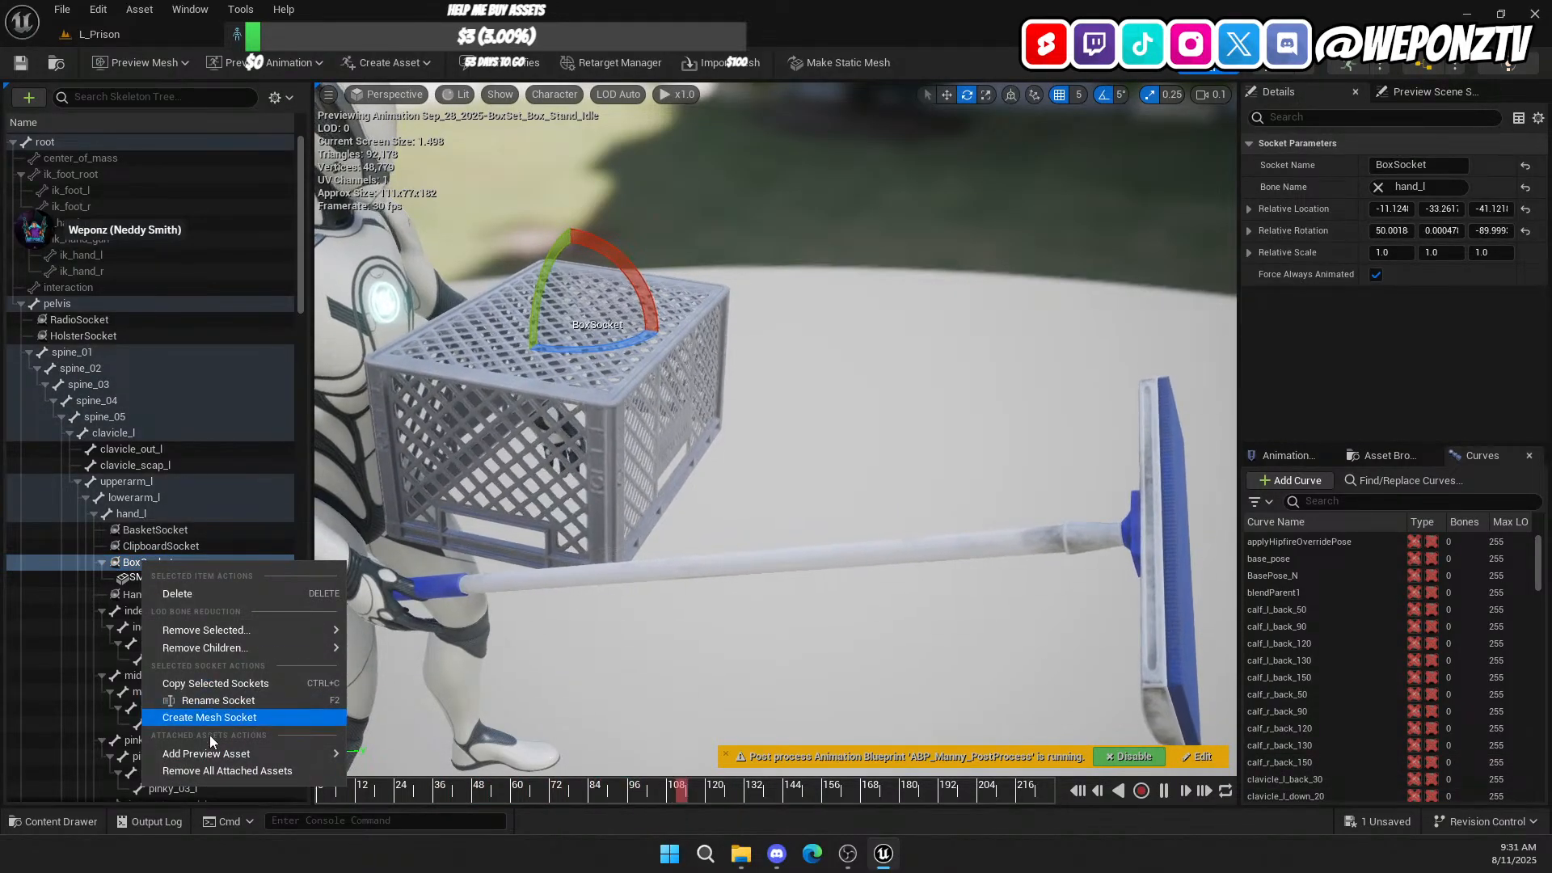
pyautogui.click(209, 774)
# Step: Attach the SM_Stack_Box_02 static mesh to BasketSocket as a preview asset
pyautogui.click(165, 530)
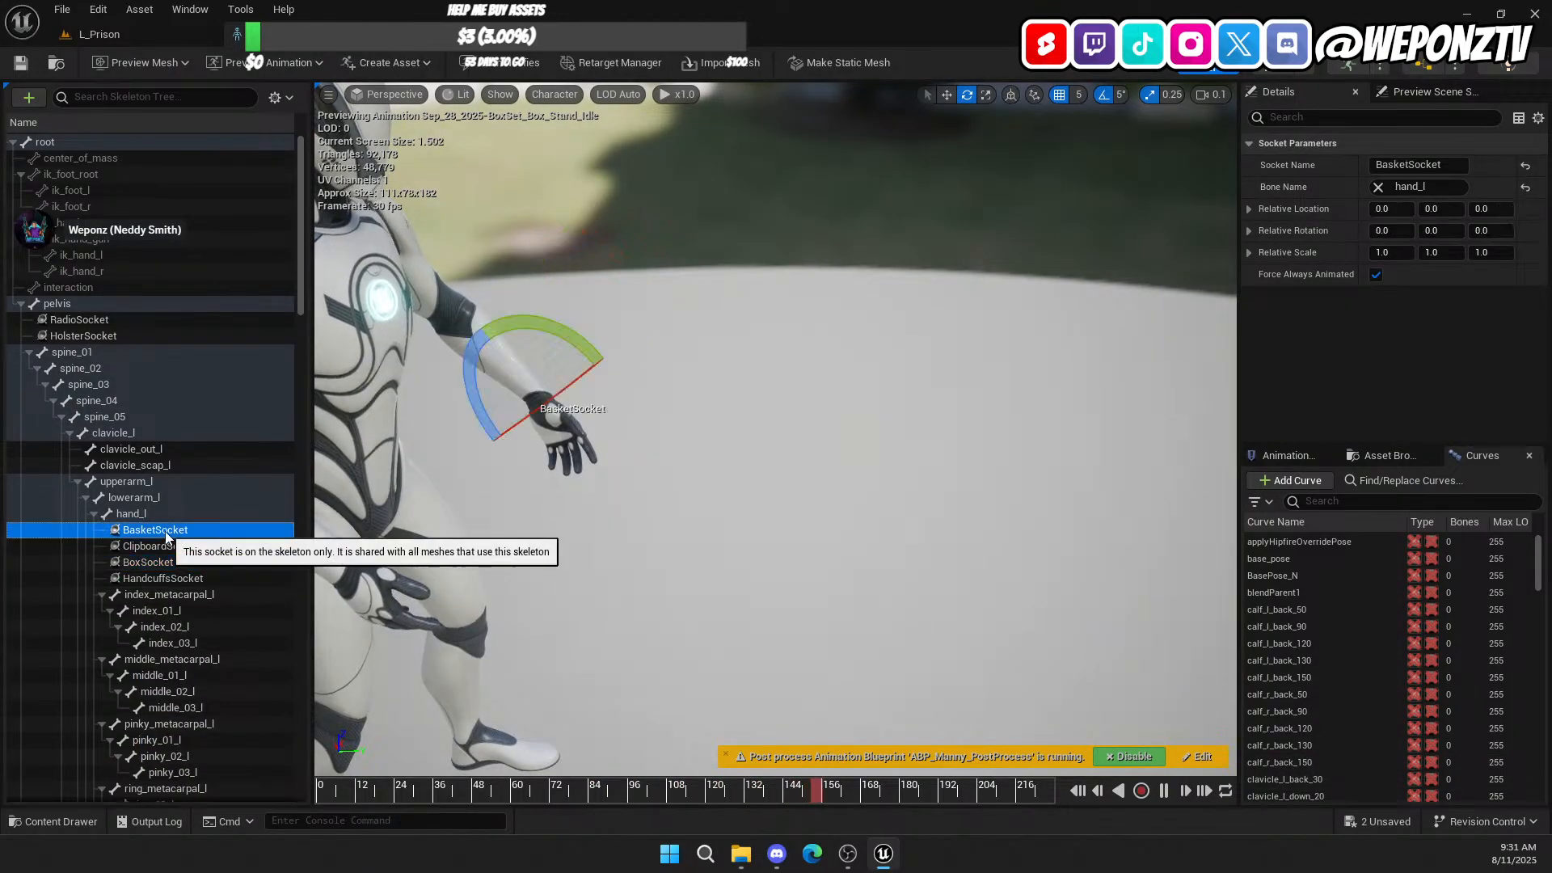
pyautogui.rightClick(165, 531)
pyautogui.moveTo(235, 723)
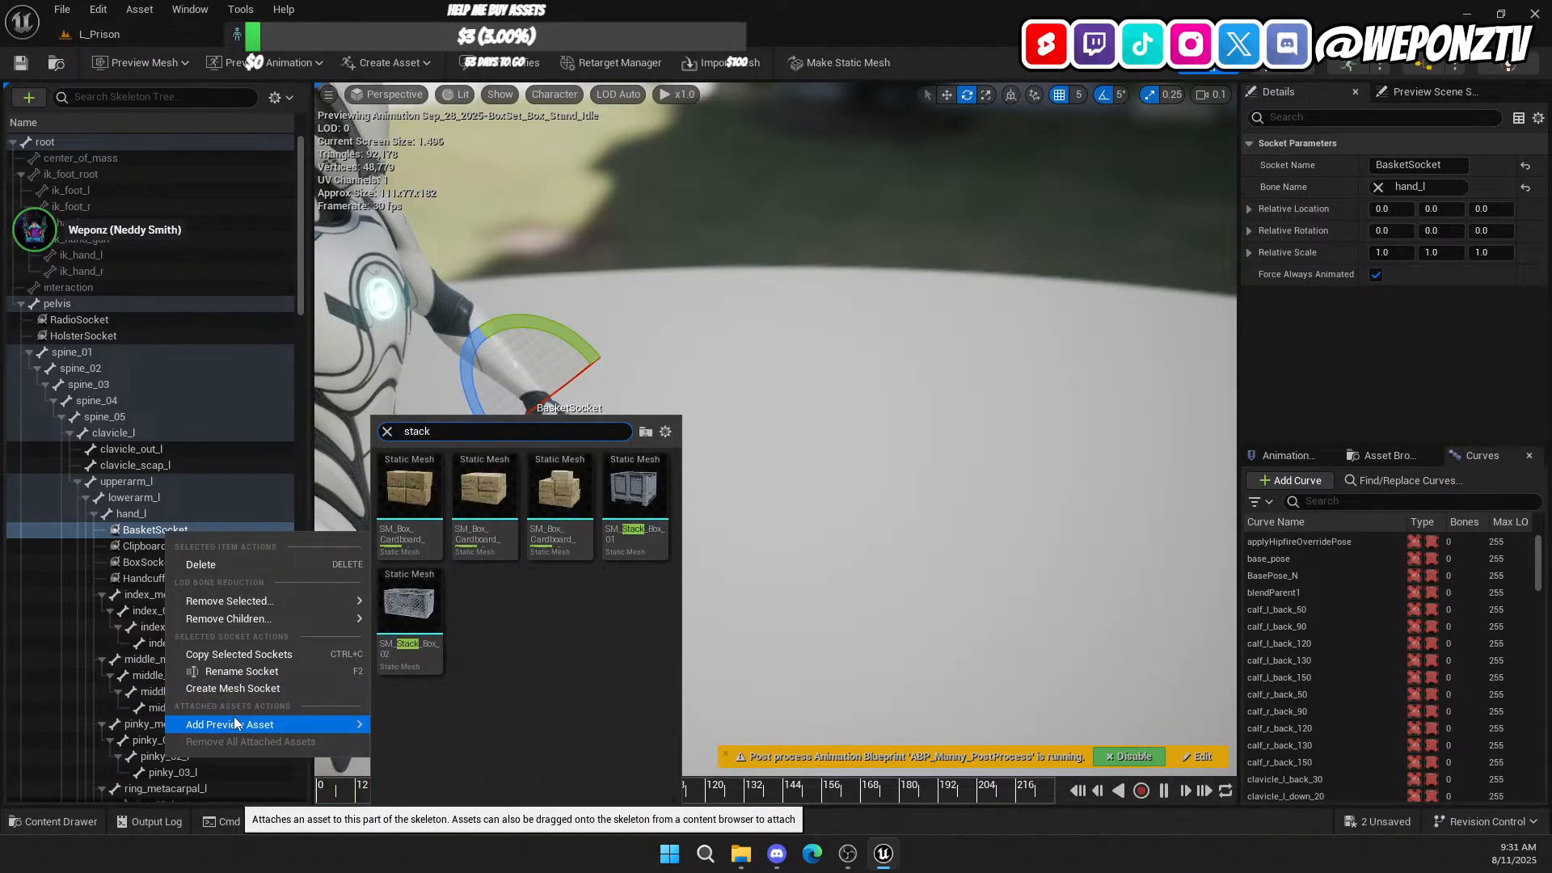
pyautogui.click(416, 614)
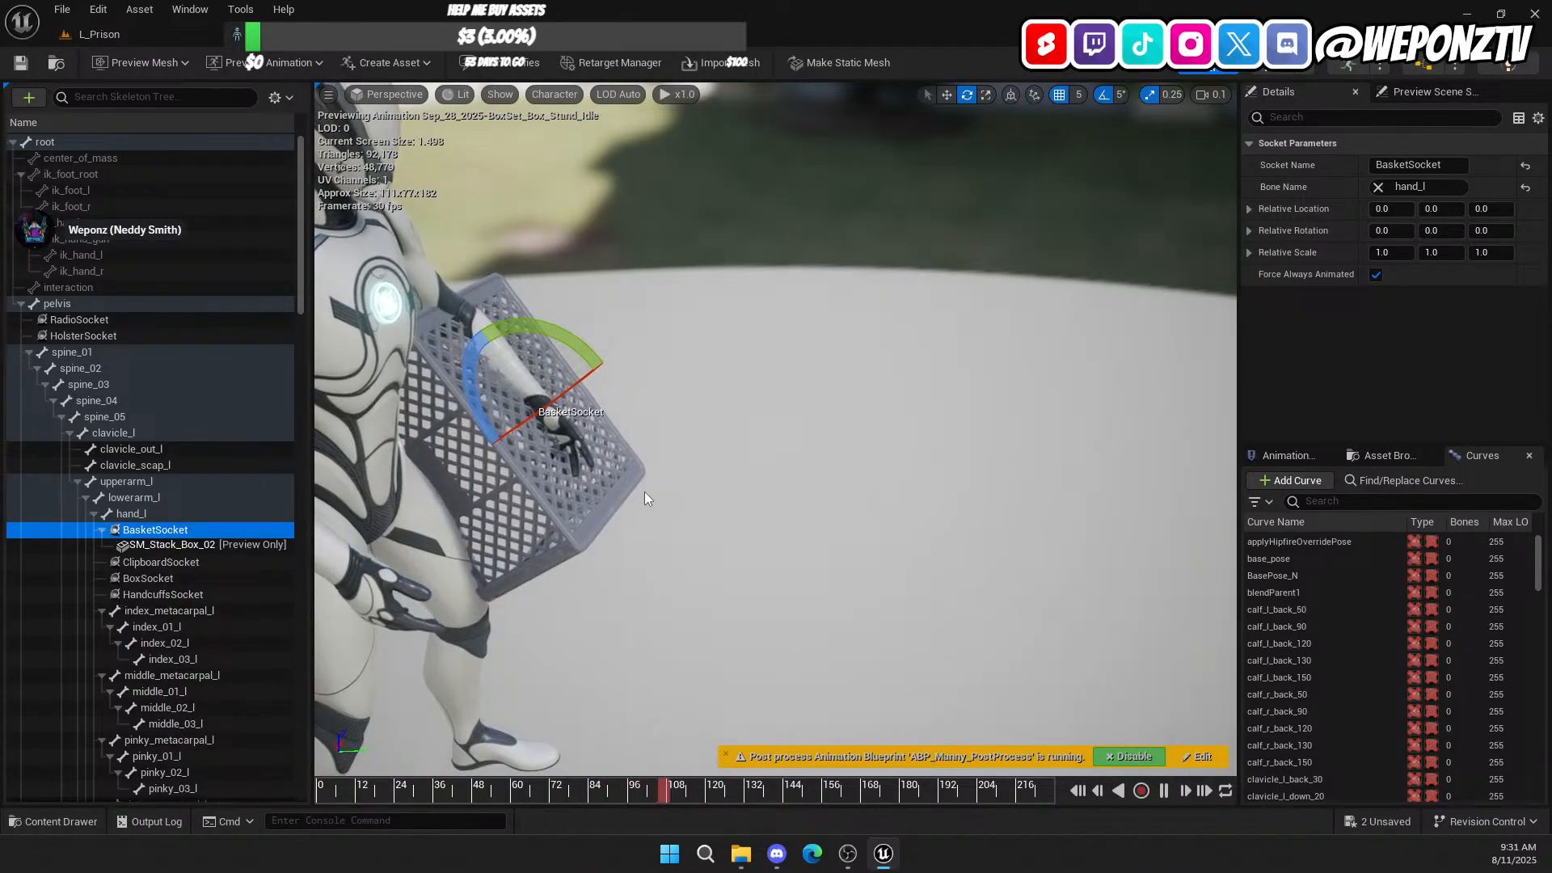
# Step: Copy the relative location of BoxSocket and paste it onto BasketSocket
pyautogui.click(188, 578)
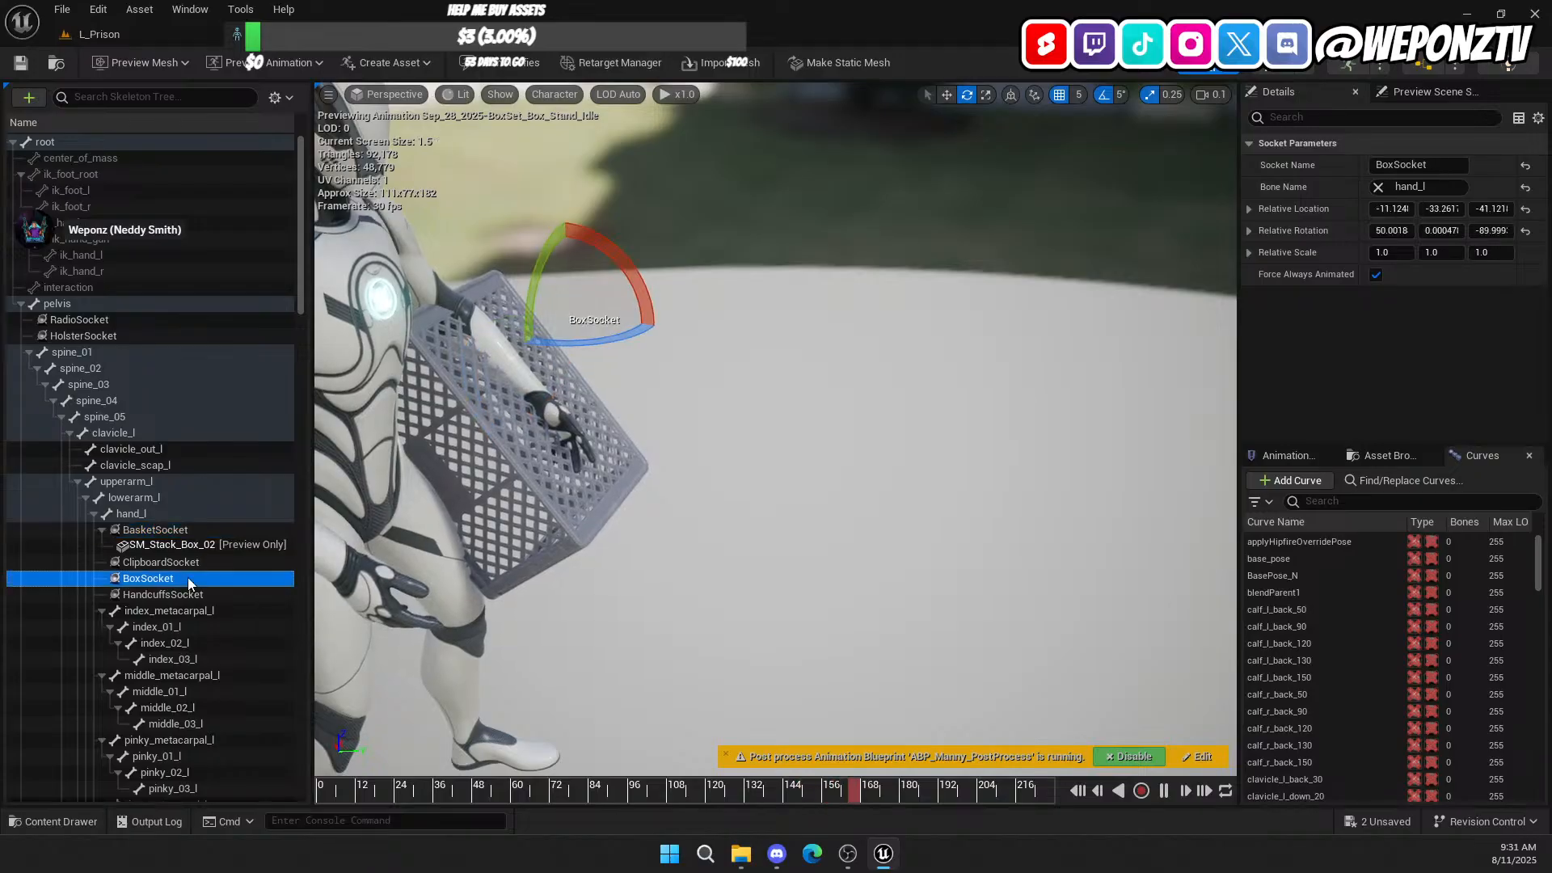
pyautogui.rightClick(188, 577)
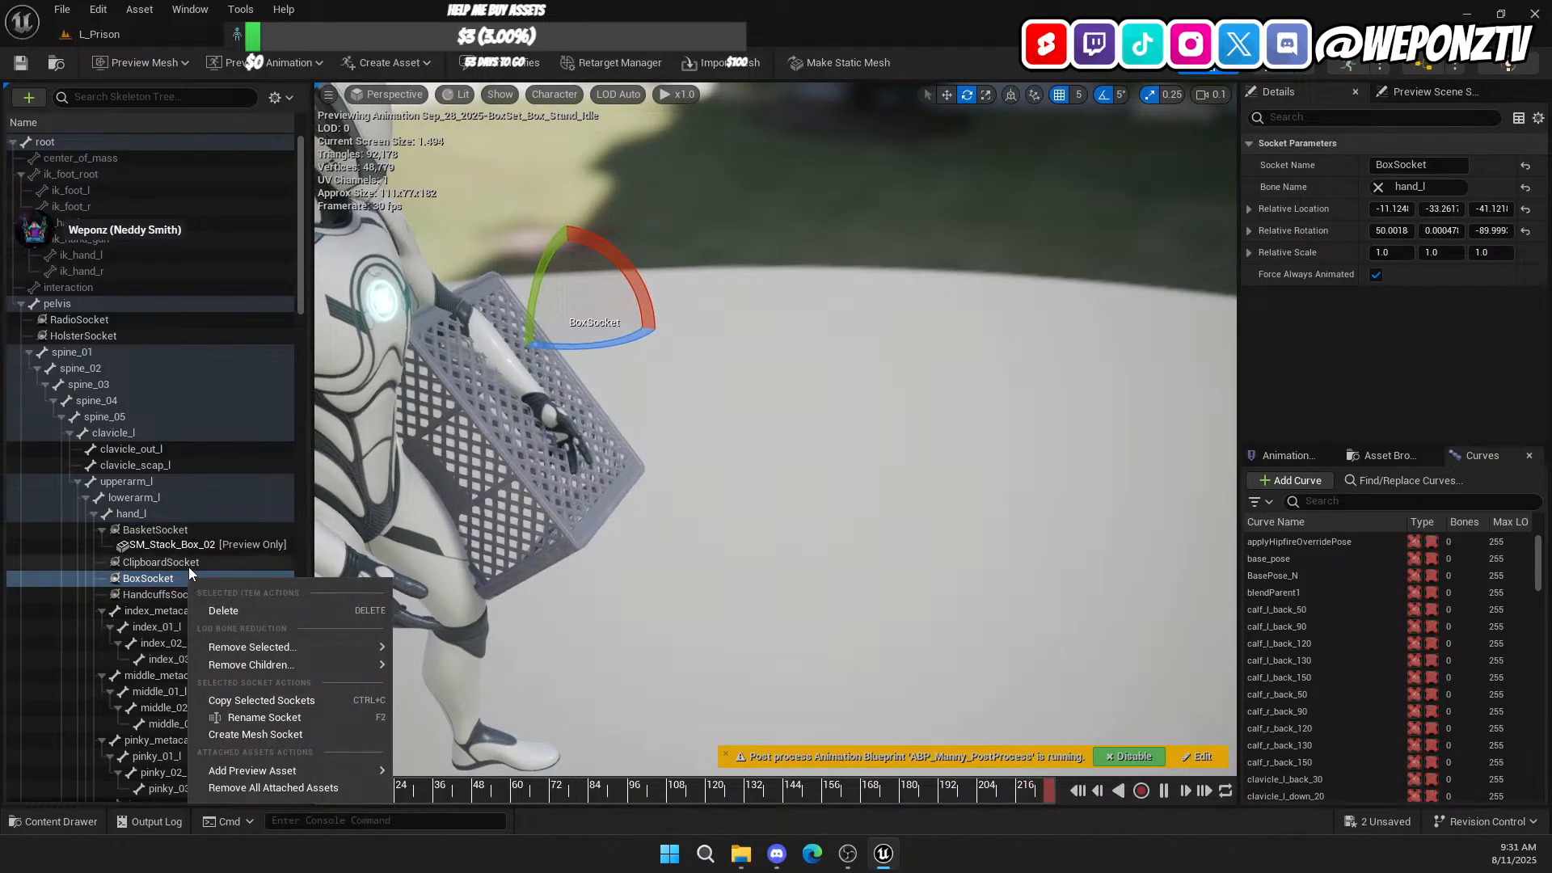
pyautogui.rightClick(1346, 207)
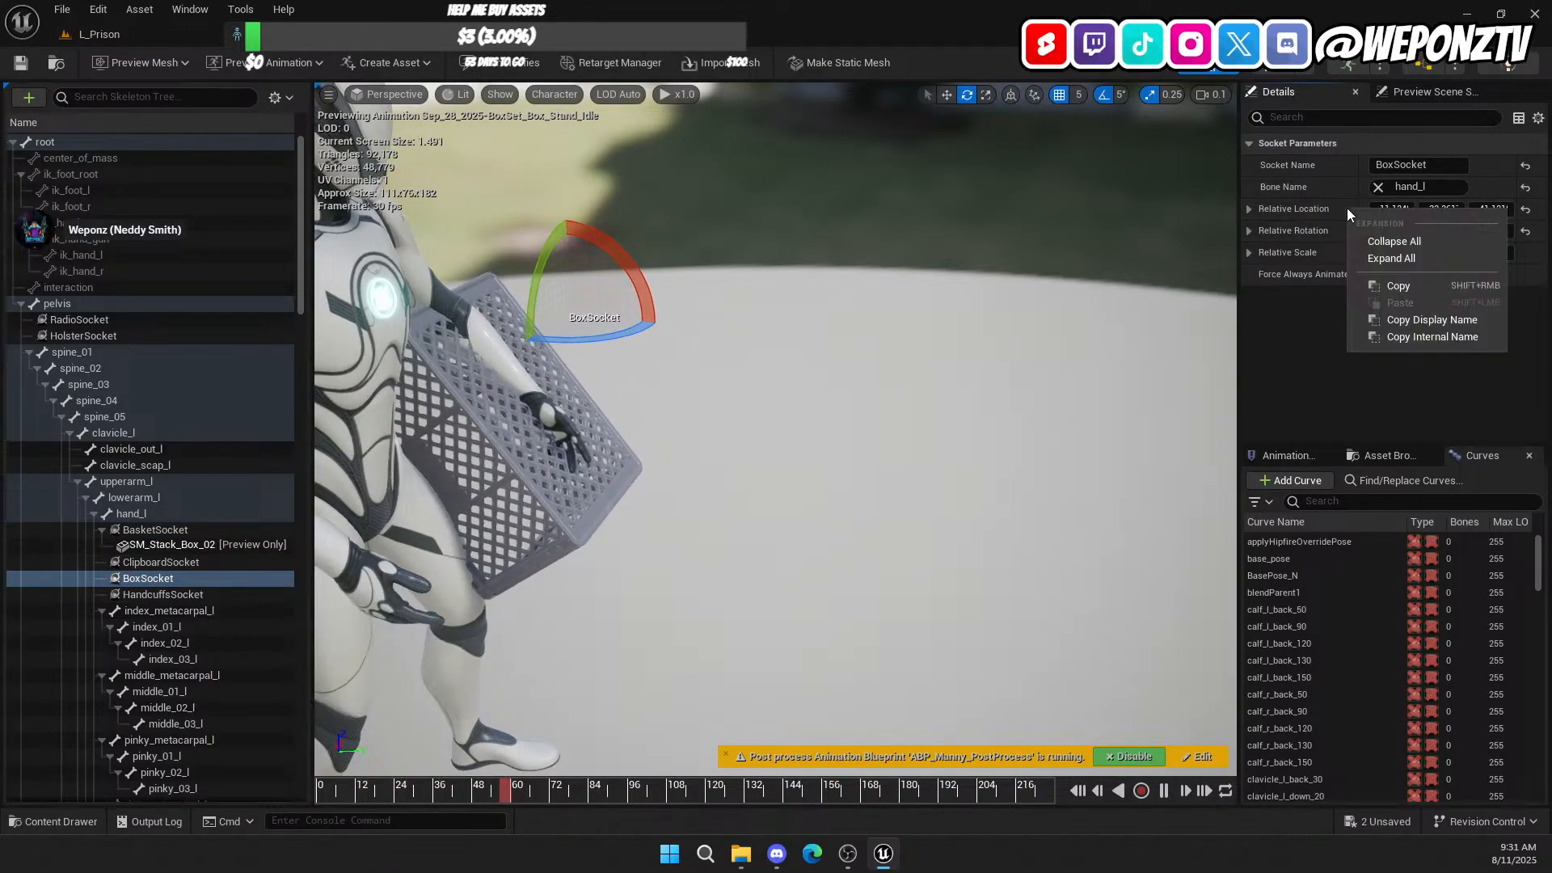
pyautogui.click(1379, 285)
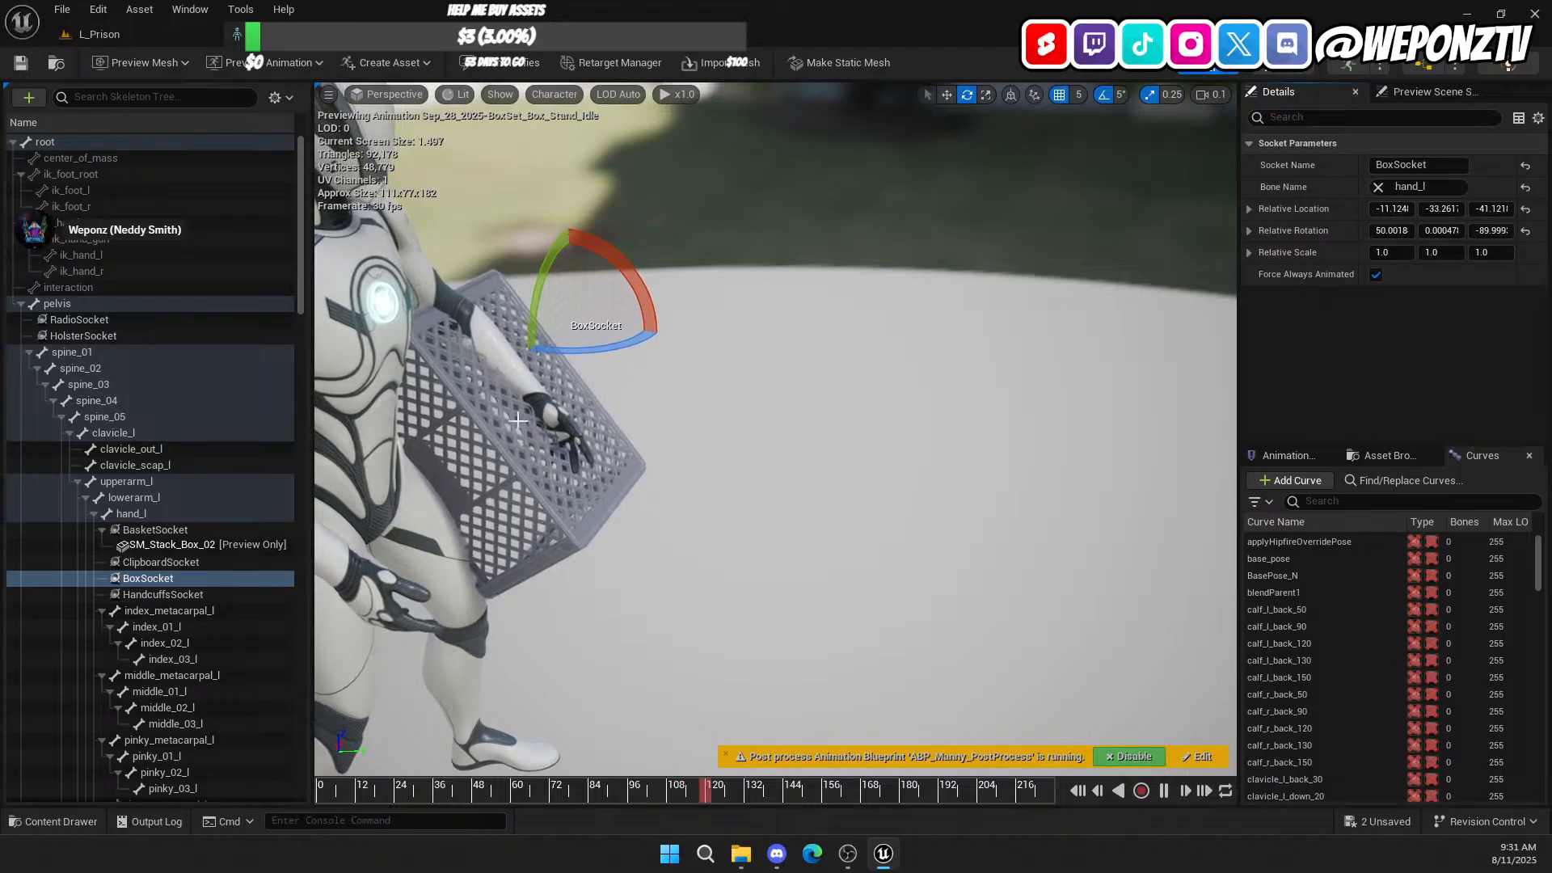
pyautogui.click(186, 531)
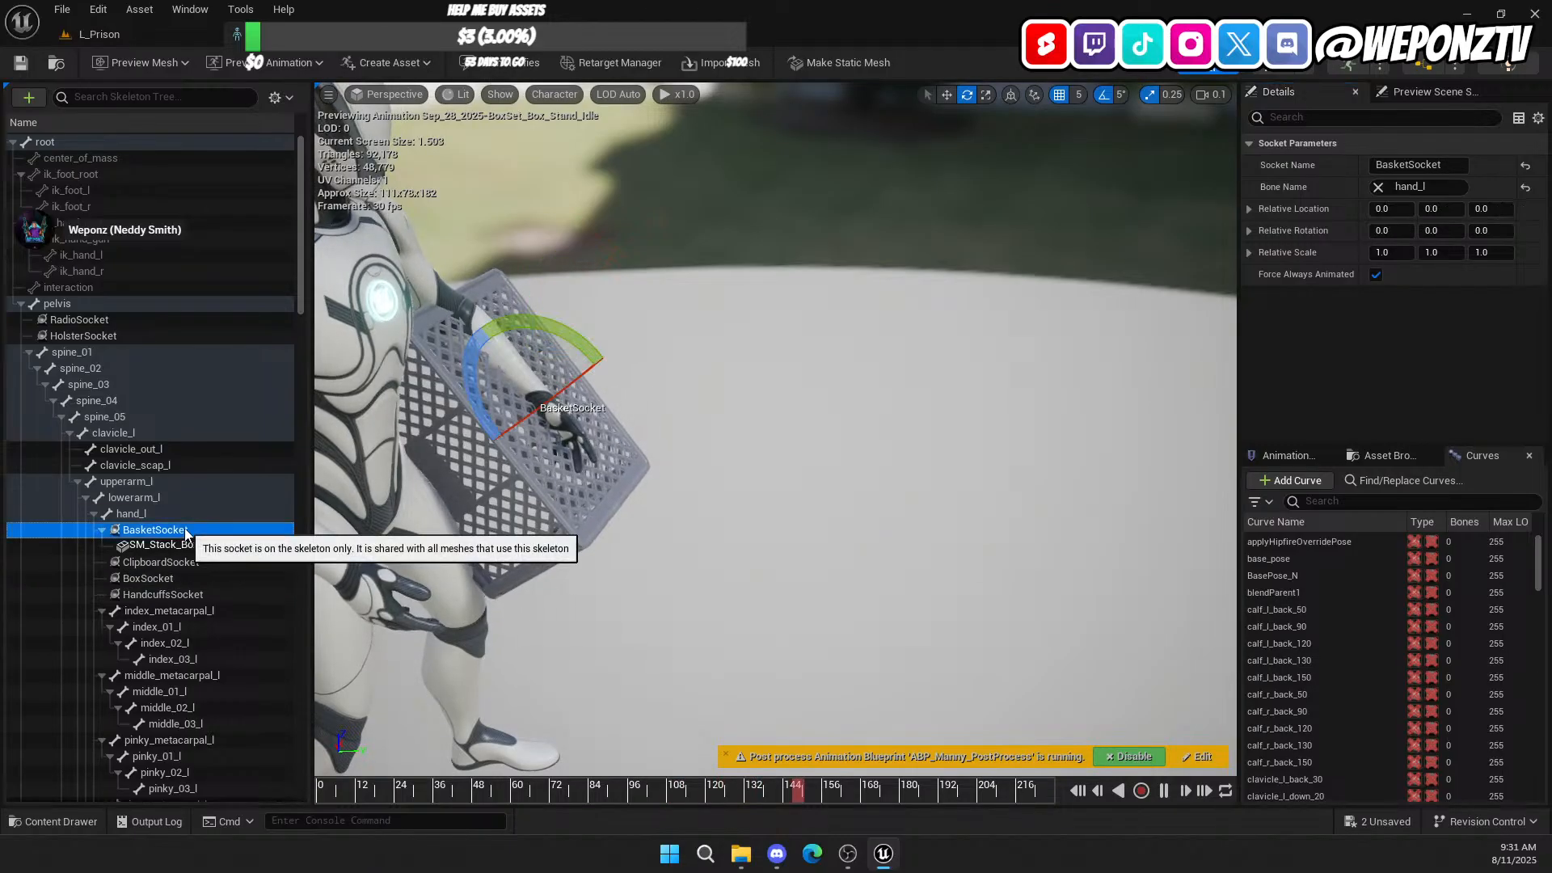
pyautogui.rightClick(1348, 207)
pyautogui.click(1400, 299)
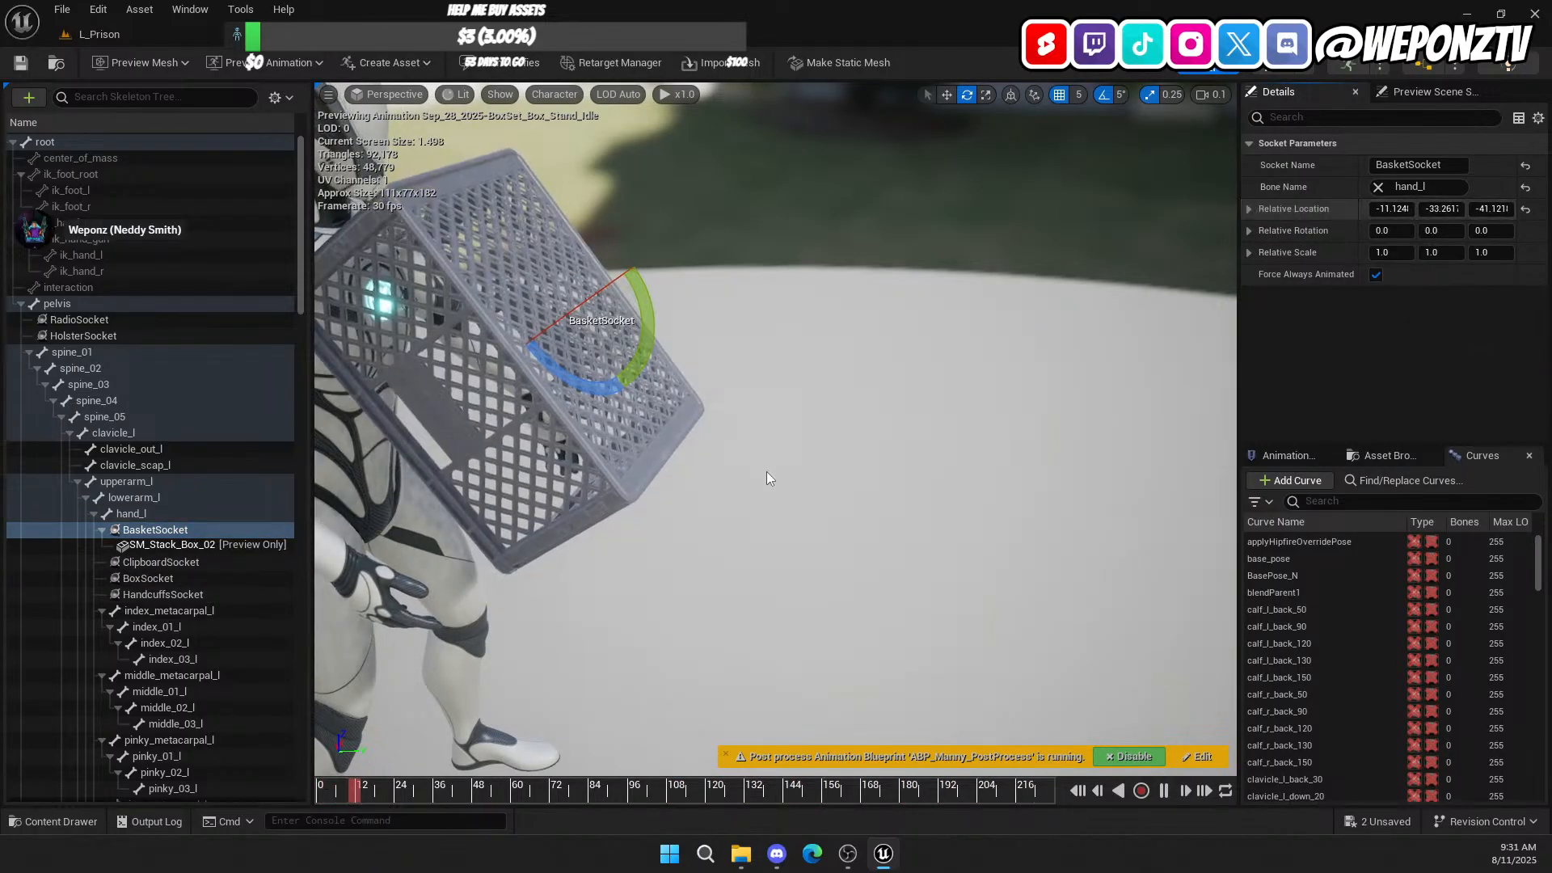
# Step: Copy the relative rotation of BoxSocket and paste it onto BasketSocket
pyautogui.click(163, 575)
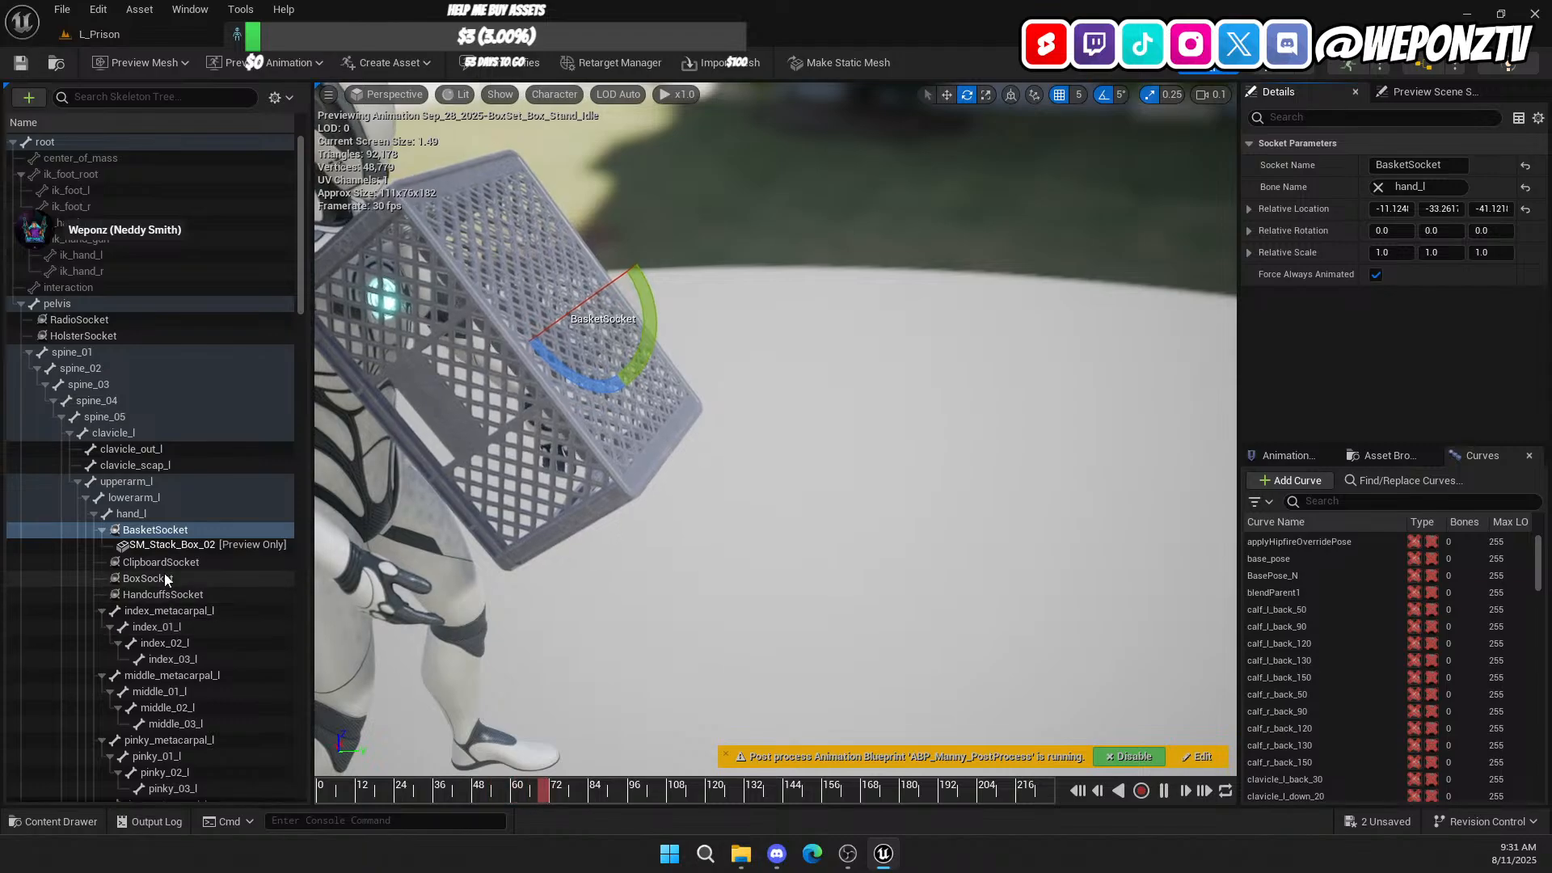
pyautogui.rightClick(1337, 220)
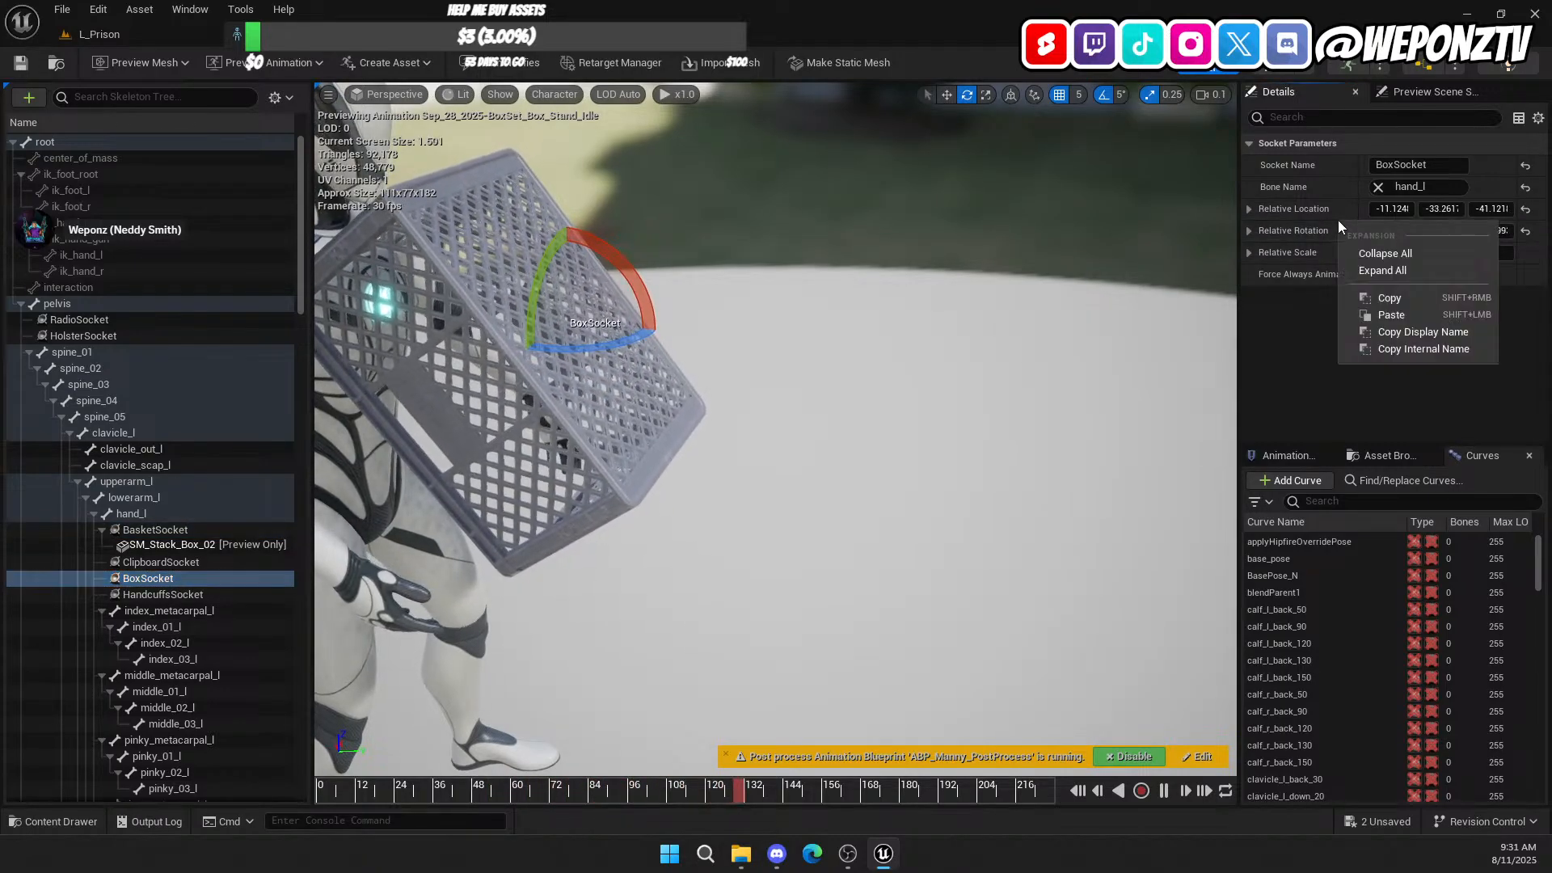
pyautogui.rightClick(1334, 231)
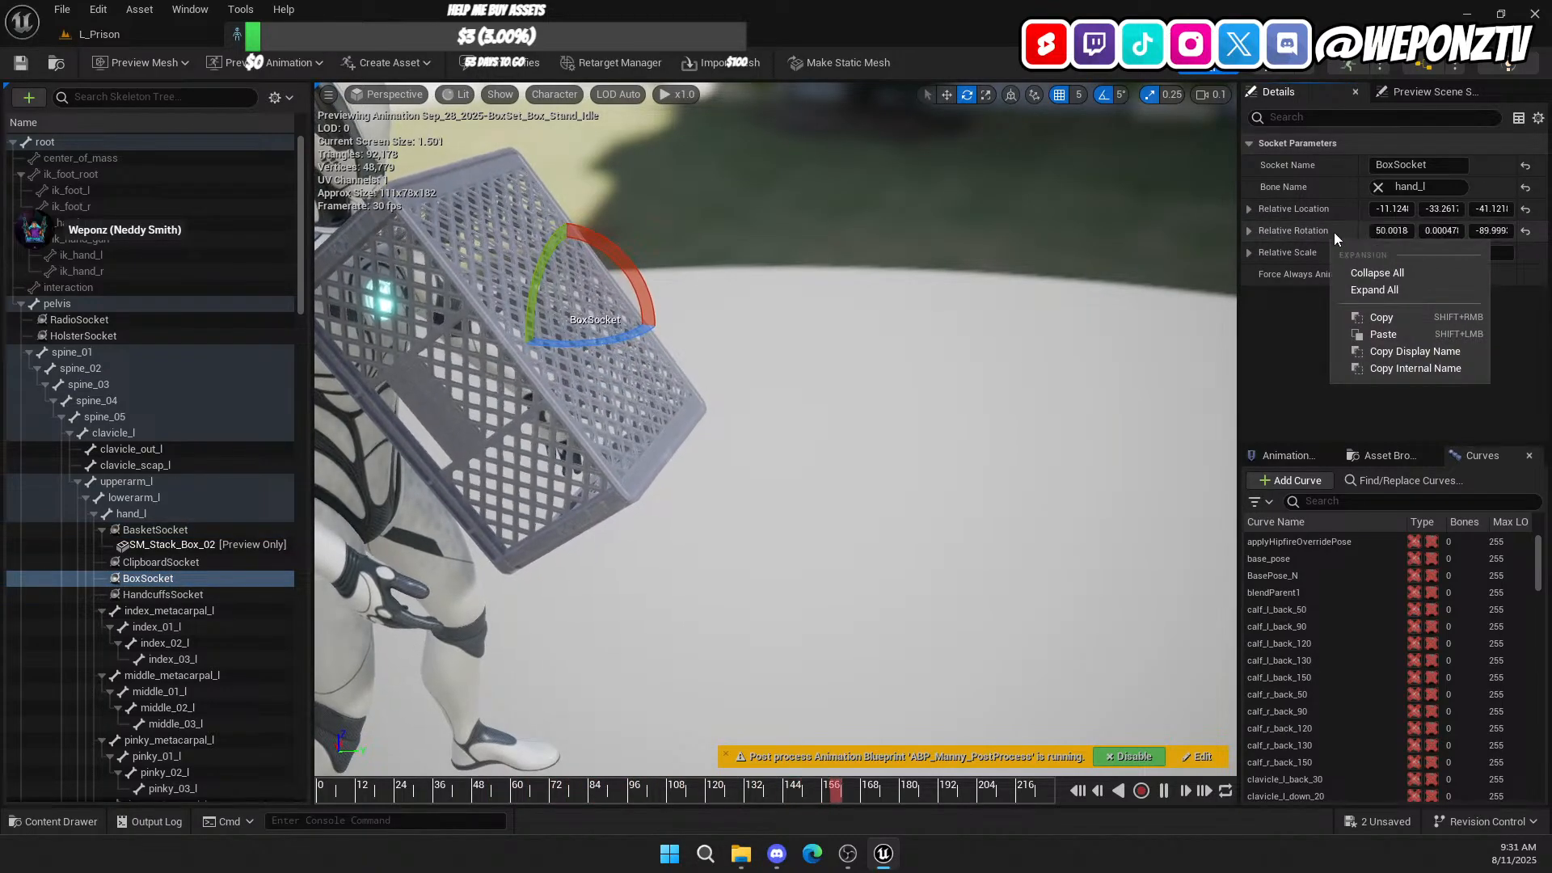
pyautogui.click(1379, 317)
pyautogui.click(207, 530)
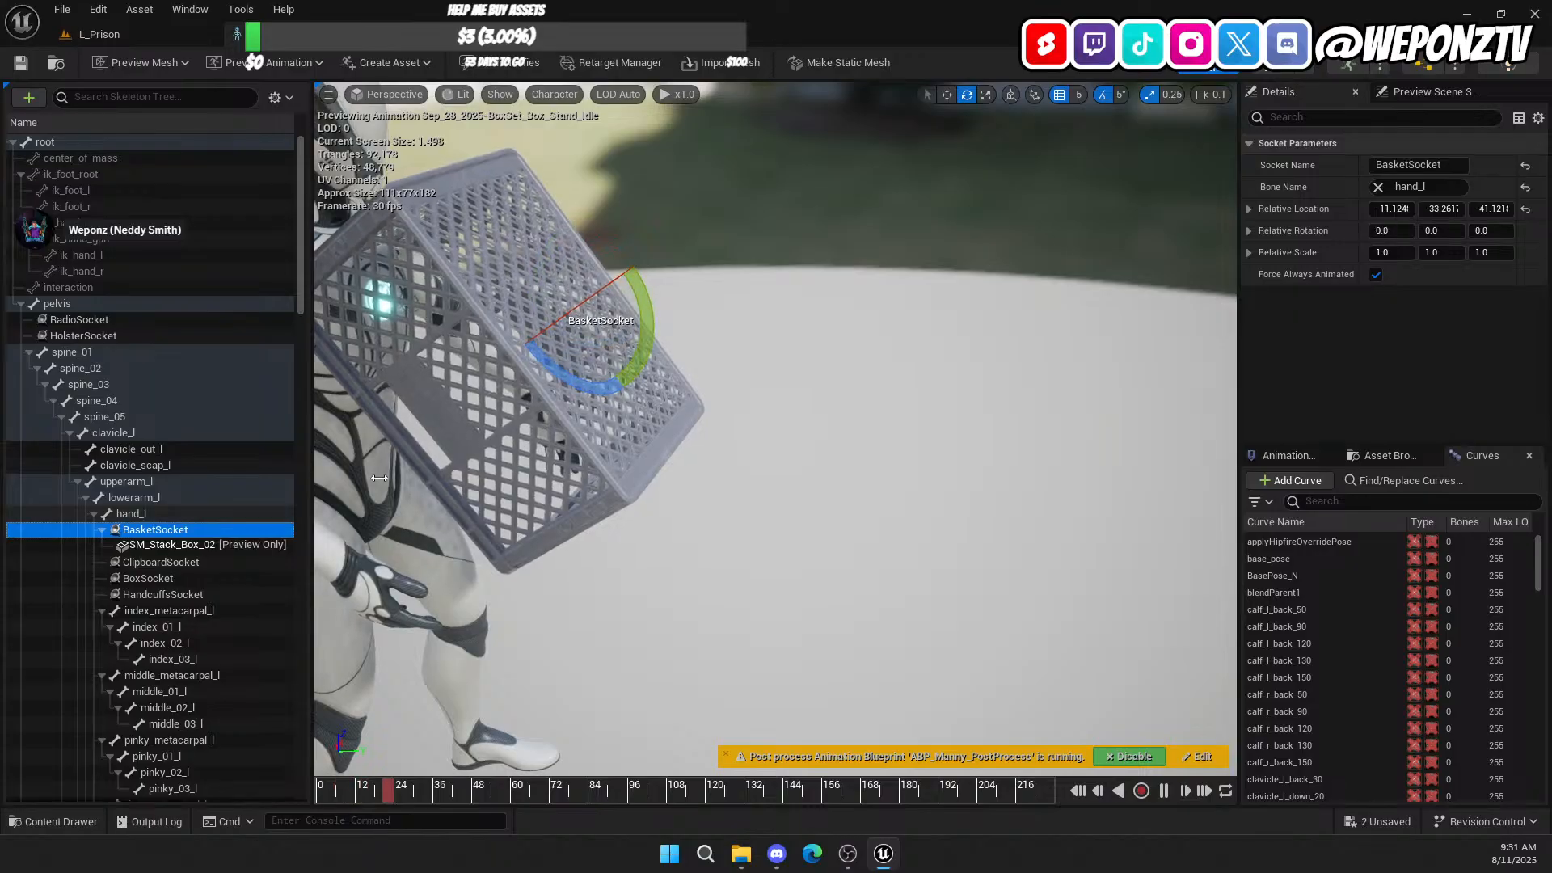
pyautogui.rightClick(1352, 240)
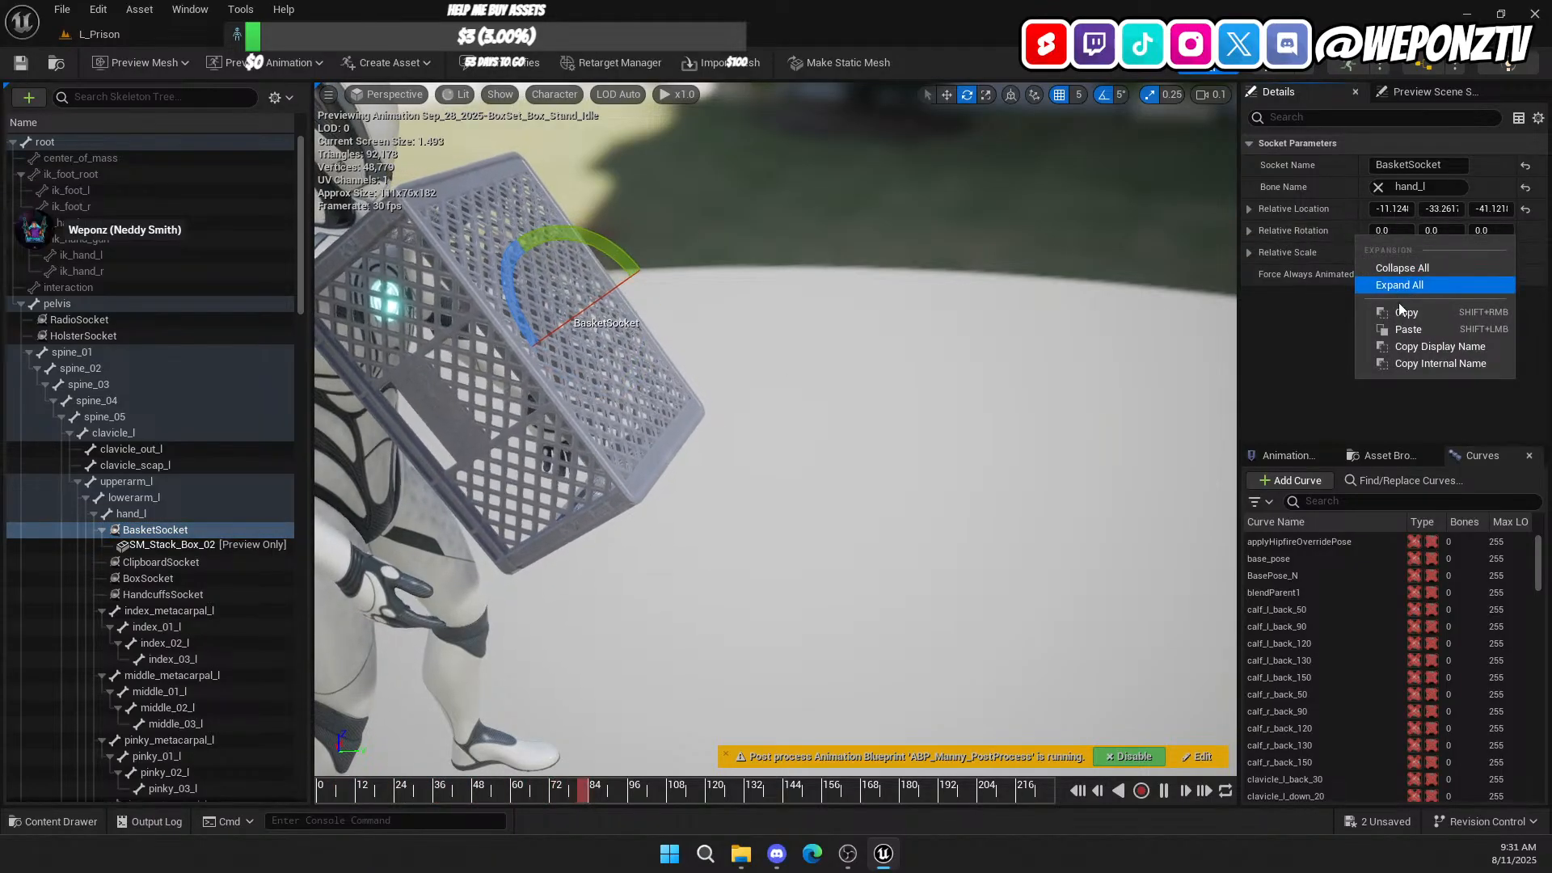
pyautogui.click(1407, 329)
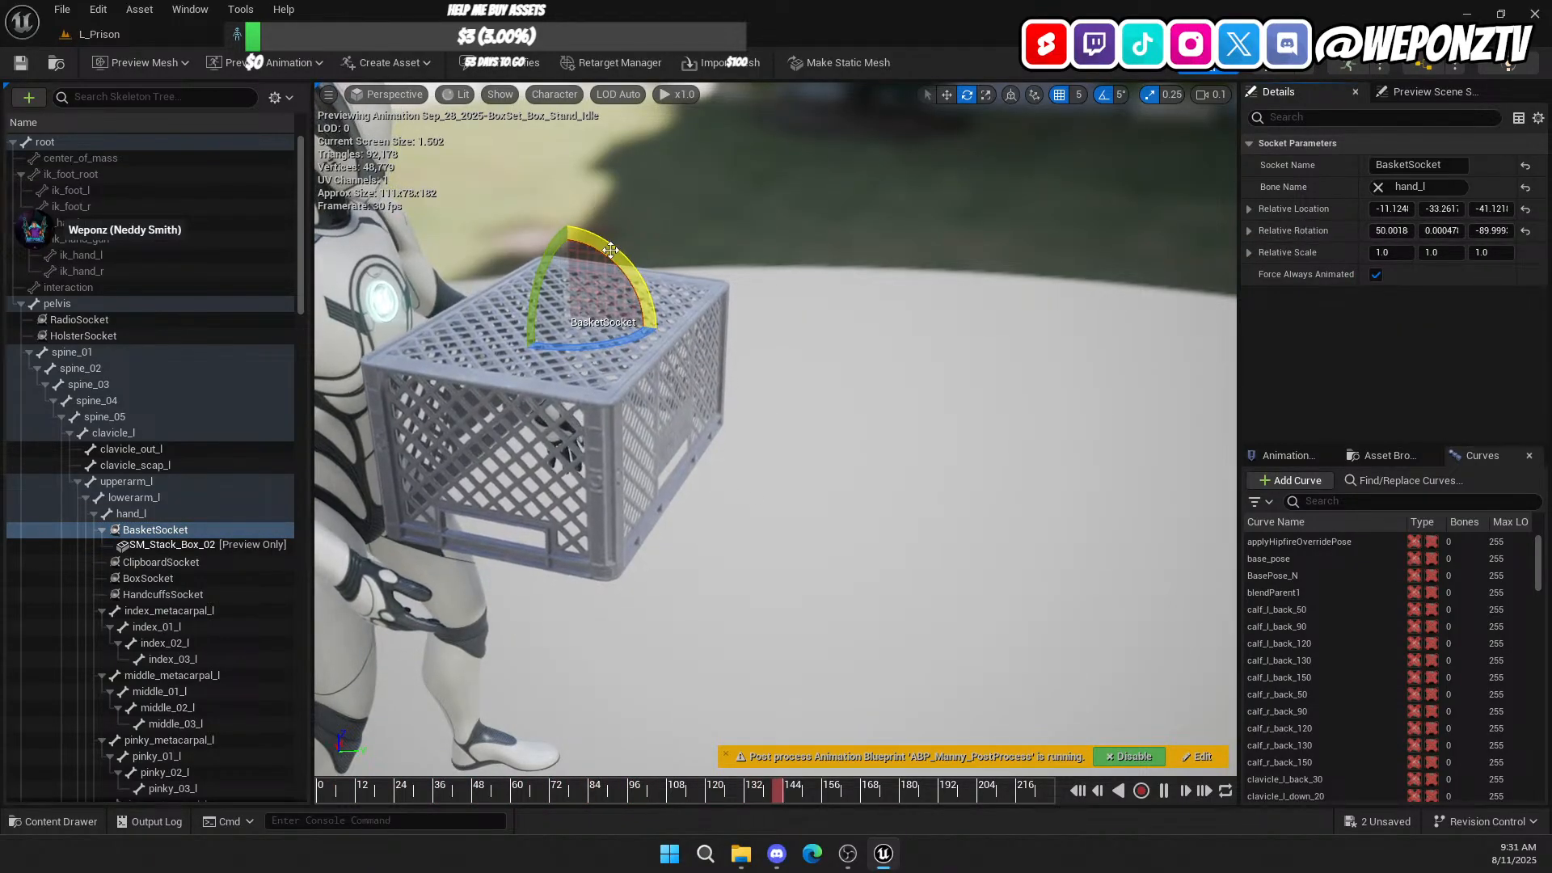
# Step: Rotate BasketSocket by -180 degrees so the crate's open side faces up, and undo a trial downward move
pyautogui.moveTo(489, 285); pyautogui.dragTo(566, 218)
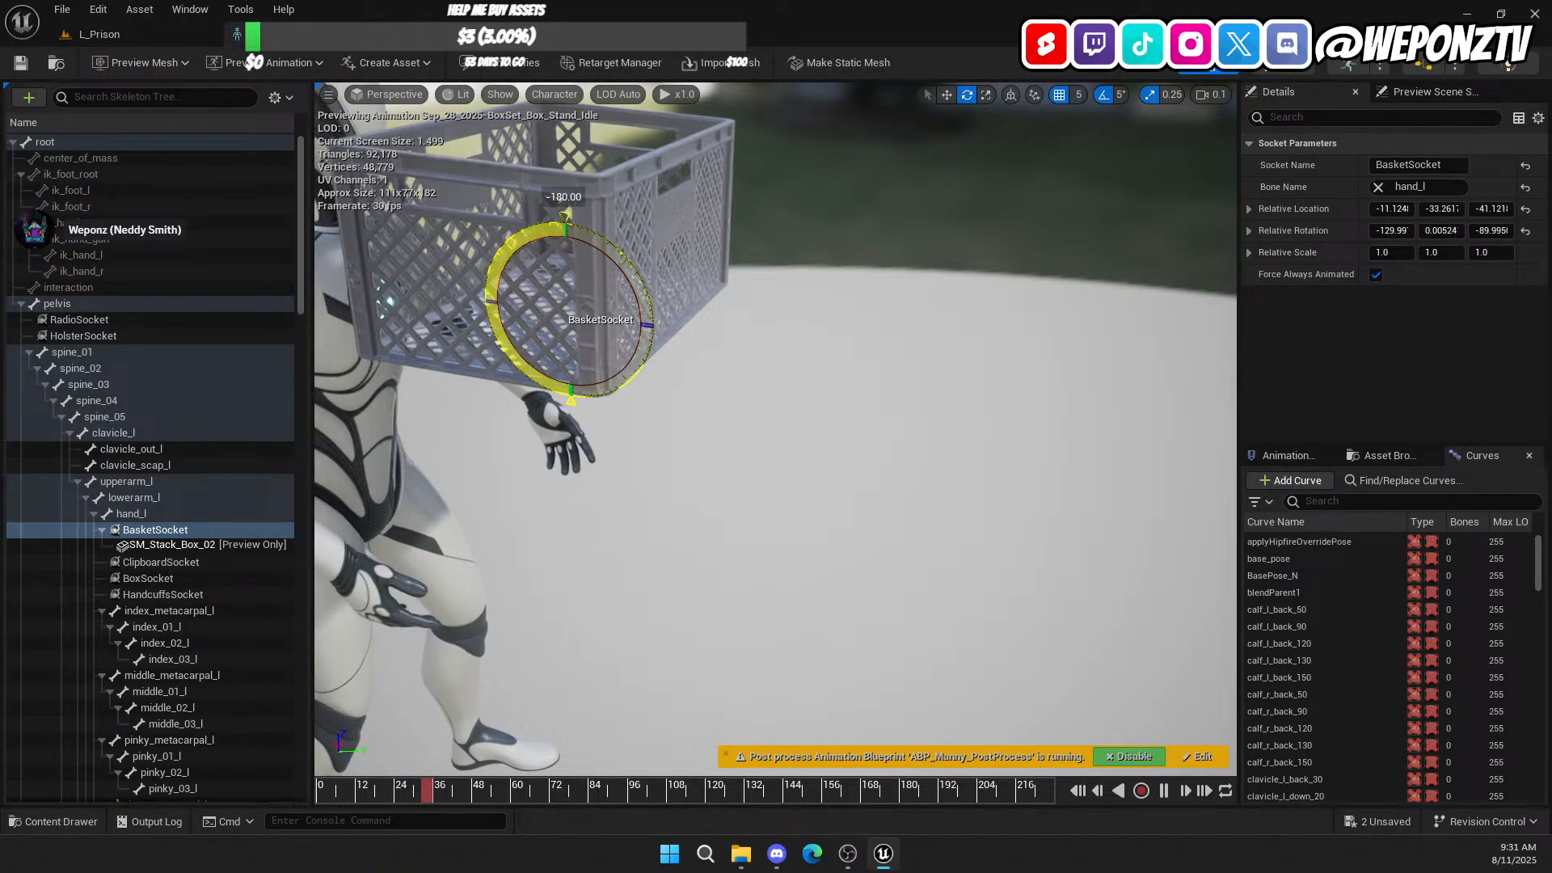
pyautogui.click(947, 95)
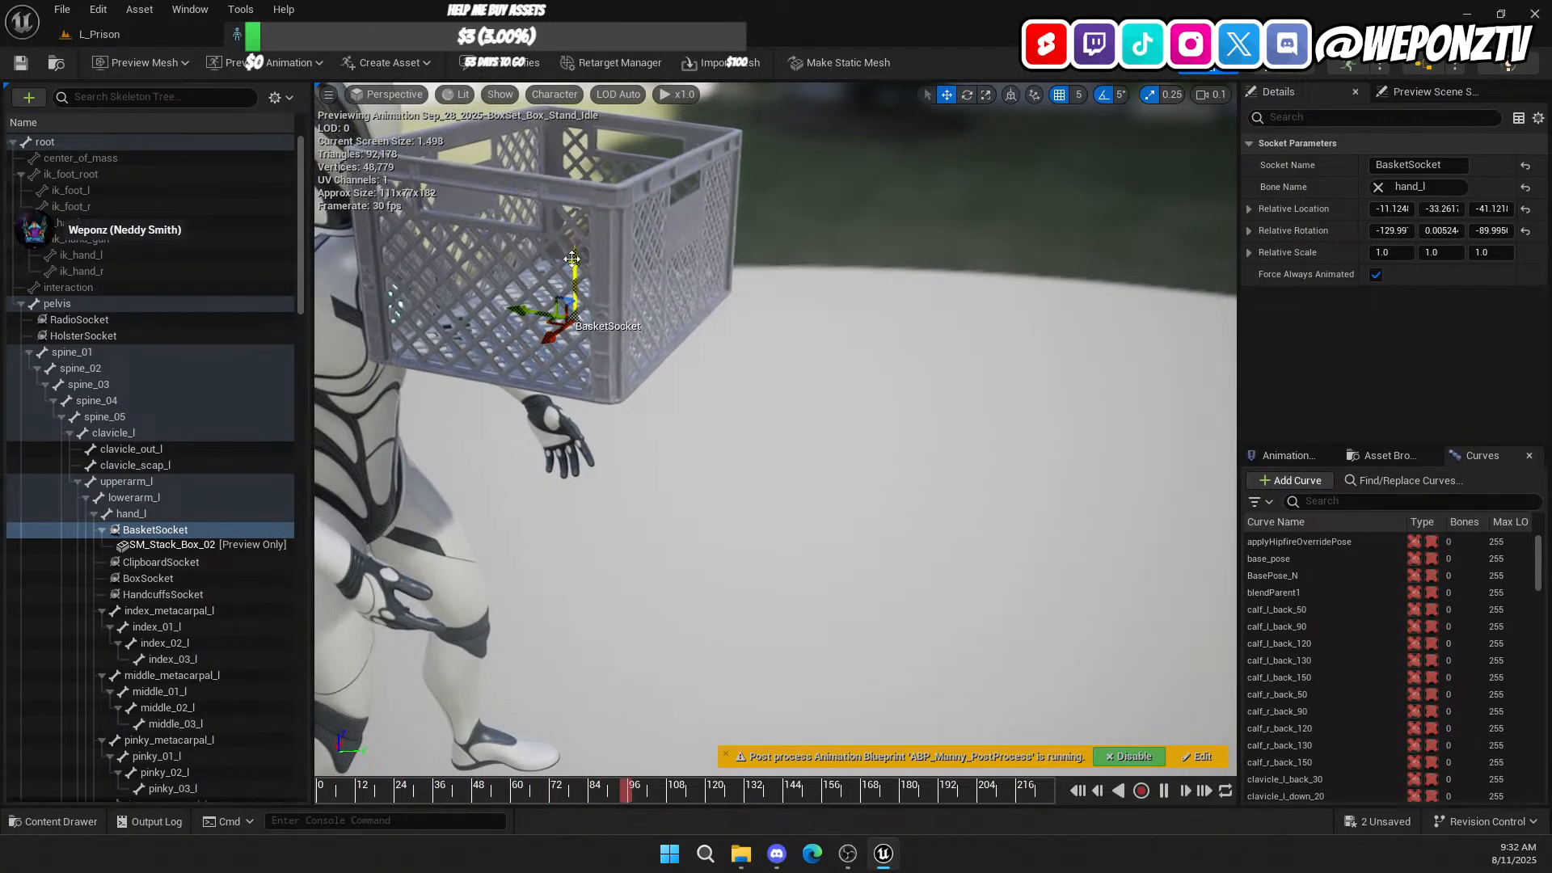
pyautogui.moveTo(572, 257); pyautogui.dragTo(568, 303)
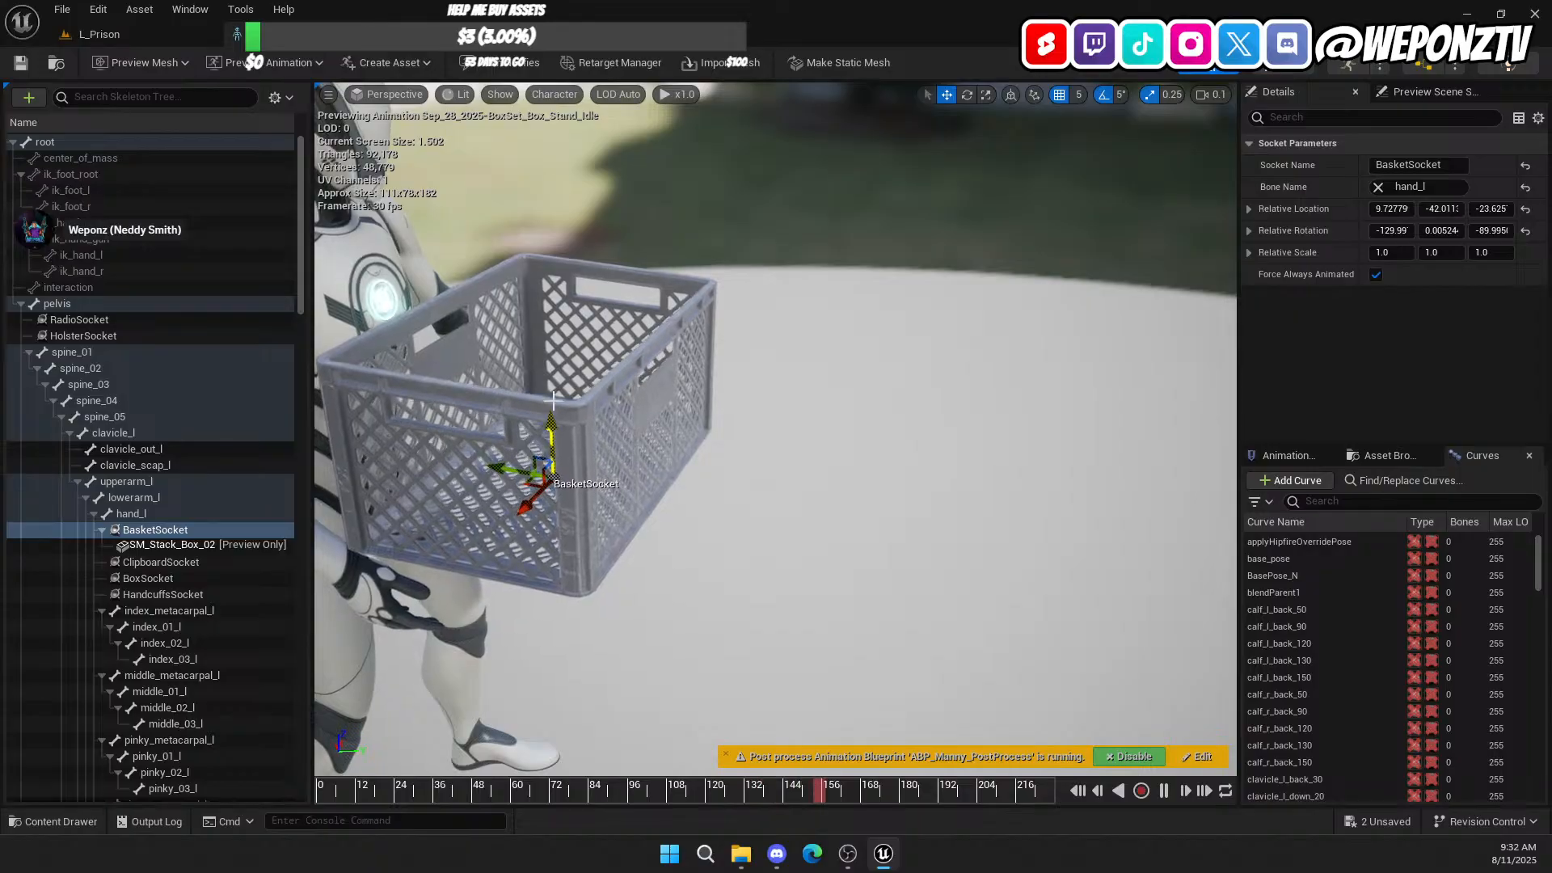
pyautogui.hotkey('ctrl', 'z')
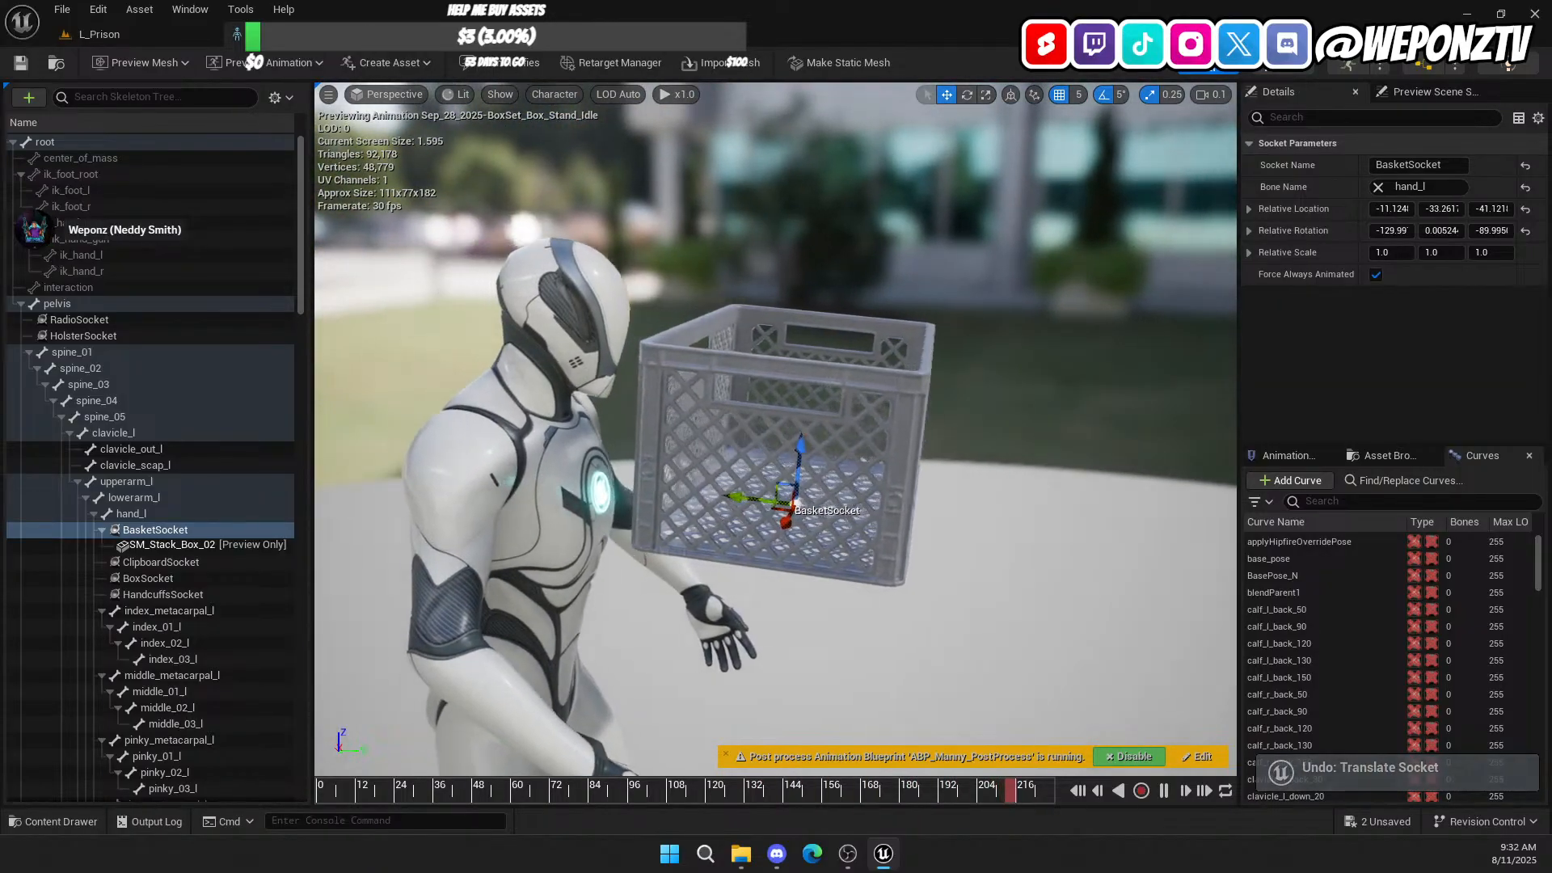
# Step: Lower BasketSocket to hand level, at a relative location of about 31.8, -33.3, -5.1
pyautogui.moveTo(556, 288); pyautogui.dragTo(614, 338, button='right')
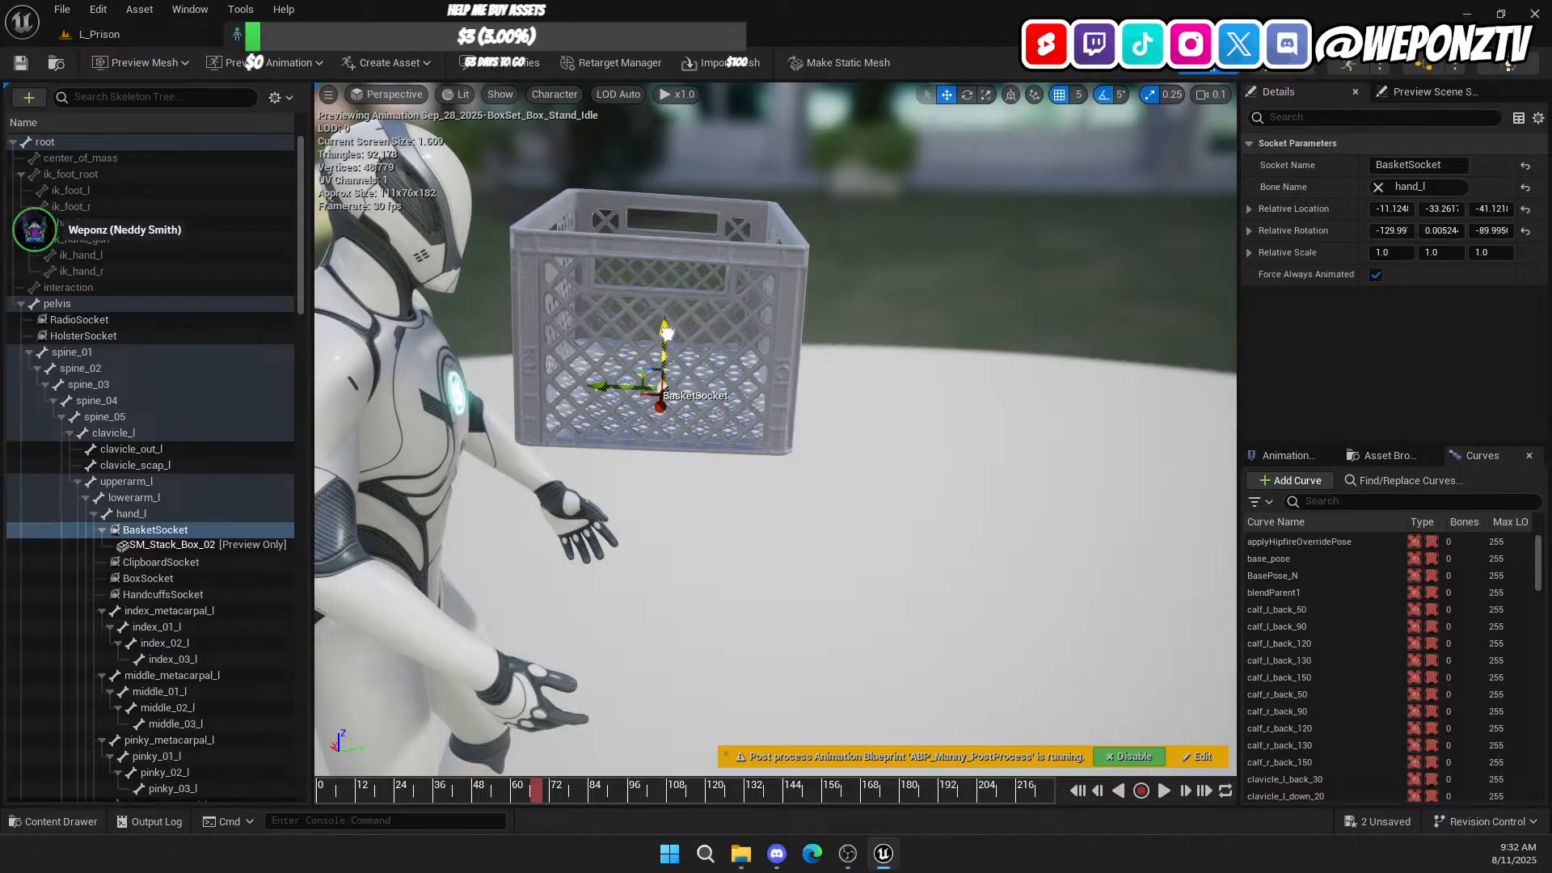
pyautogui.moveTo(662, 370); pyautogui.dragTo(619, 622)
pyautogui.moveTo(619, 623); pyautogui.dragTo(318, 678, button='right')
pyautogui.press('d')
pyautogui.press('a')
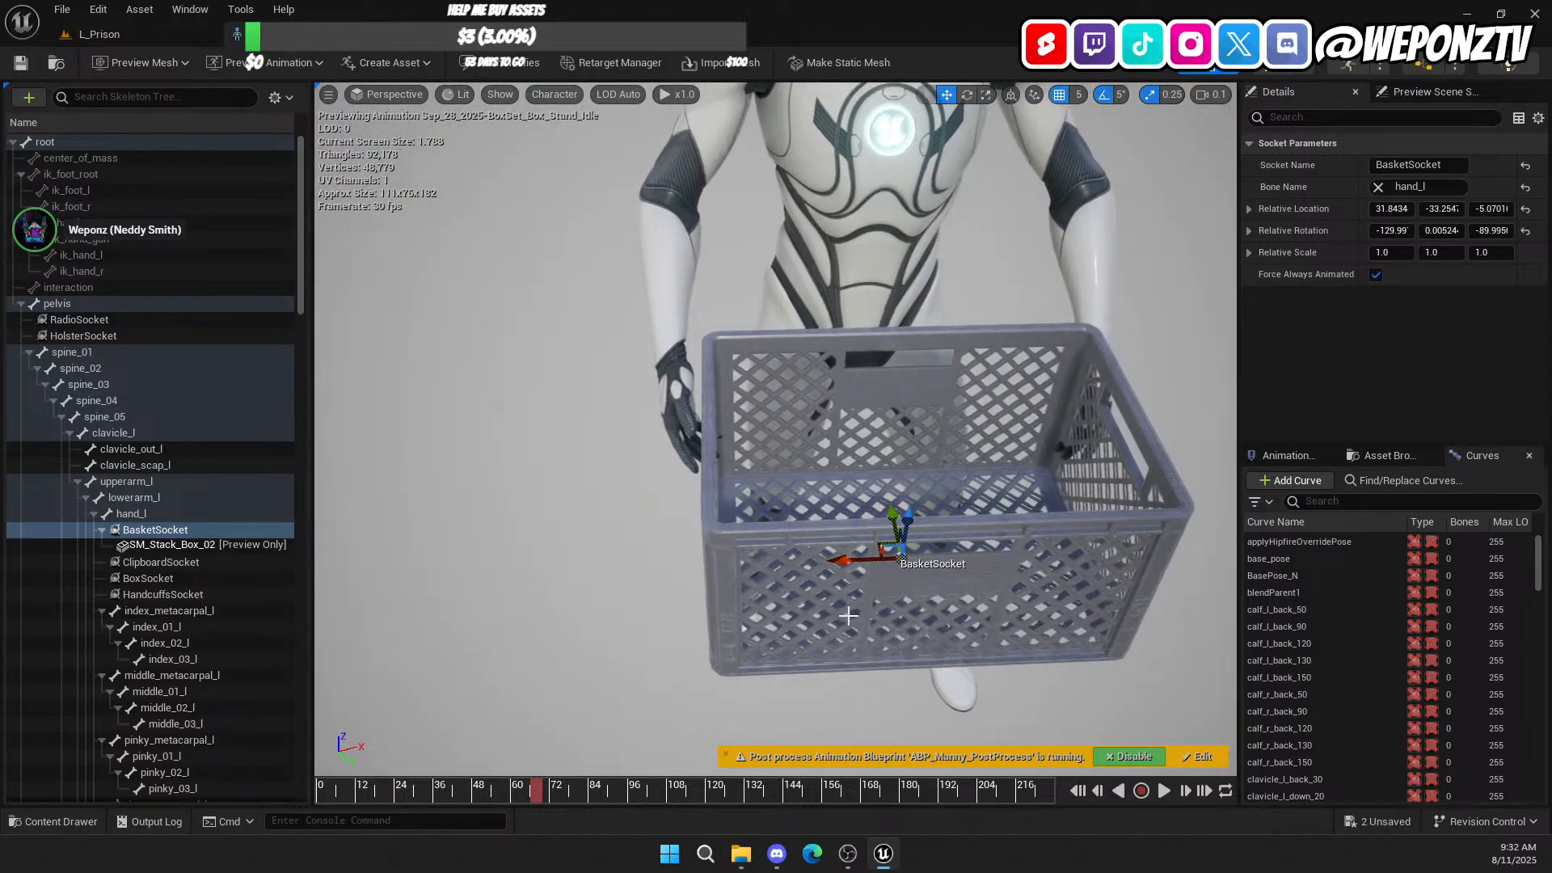
# Step: Shift BasketSocket slightly sideways between the mannequin's hands, to a relative location of about 31.1, -33.9, -5.7
pyautogui.moveTo(838, 566); pyautogui.dragTo(835, 565)
pyautogui.press('d')
pyautogui.moveTo(881, 463)
pyautogui.mouseDown(button='right')
pyautogui.moveTo(736, 396)
pyautogui.moveTo(602, 378)
pyautogui.moveTo(808, 460)
pyautogui.moveTo(897, 582)
pyautogui.moveTo(882, 465)
pyautogui.mouseUp(button='right')
pyautogui.press('s')
pyautogui.press('w')
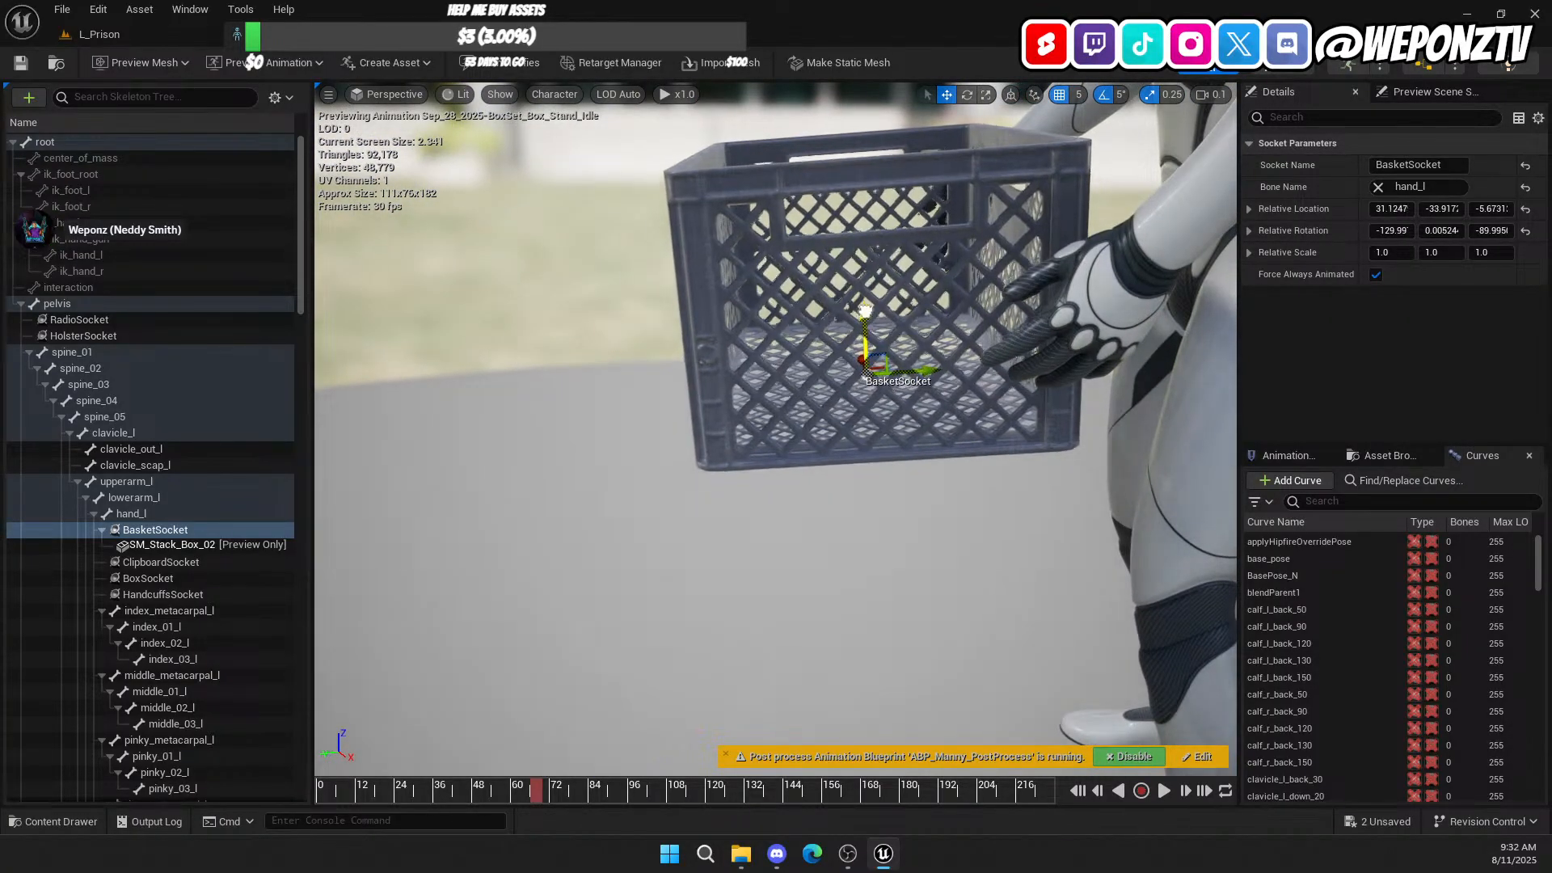
# Step: Raise BasketSocket to a relative location of about 23.2, -33.9, -12.3 and check the crate against both hands
pyautogui.moveTo(883, 239); pyautogui.dragTo(856, 452, button='right')
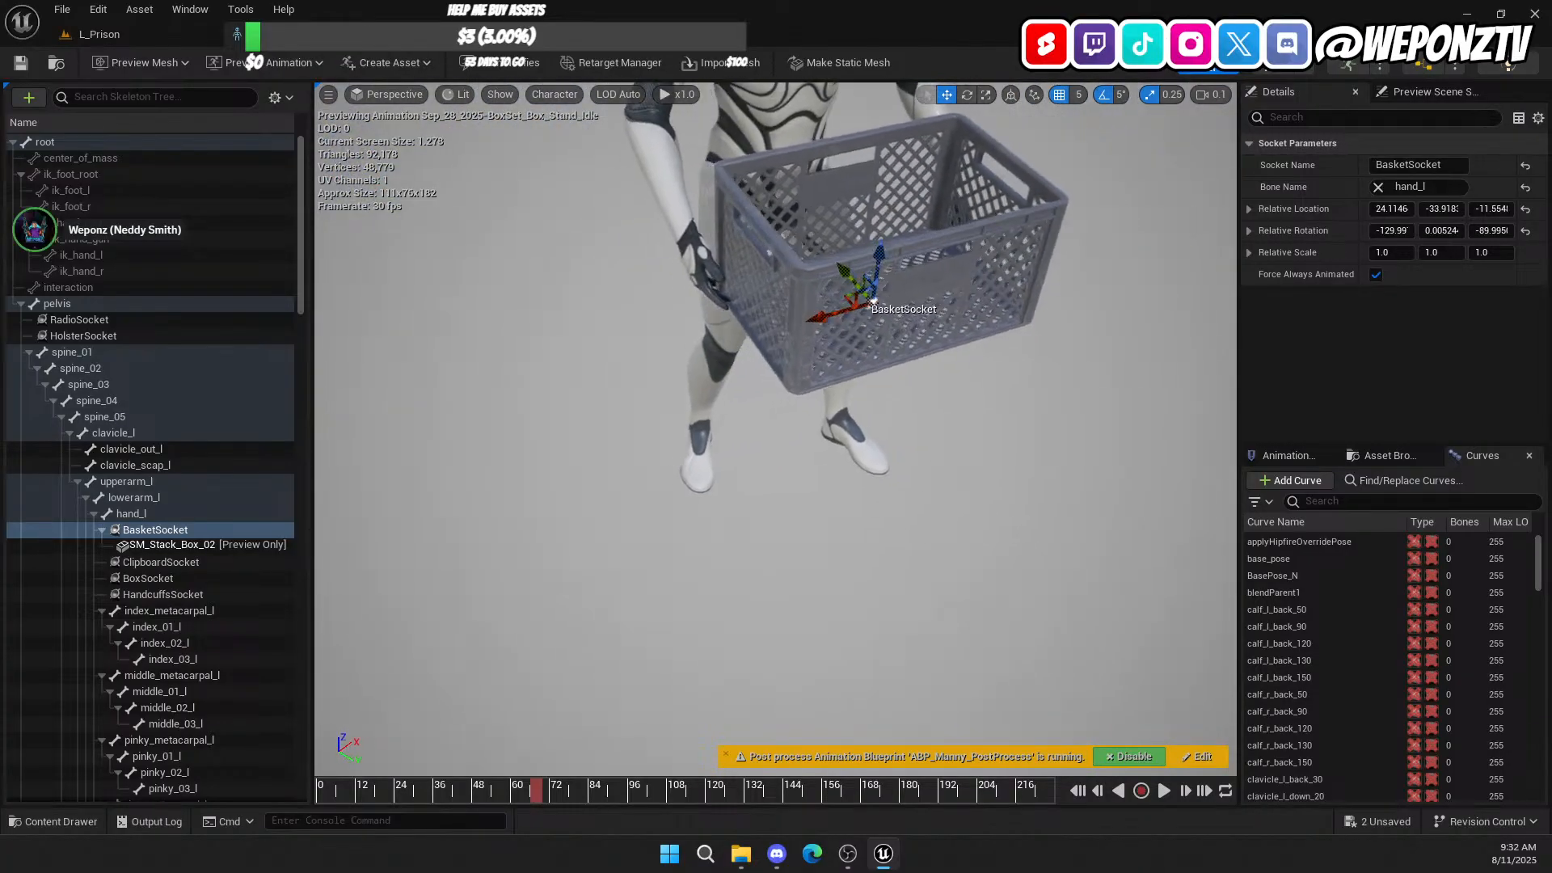
pyautogui.moveTo(873, 302); pyautogui.dragTo(902, 215, button='right')
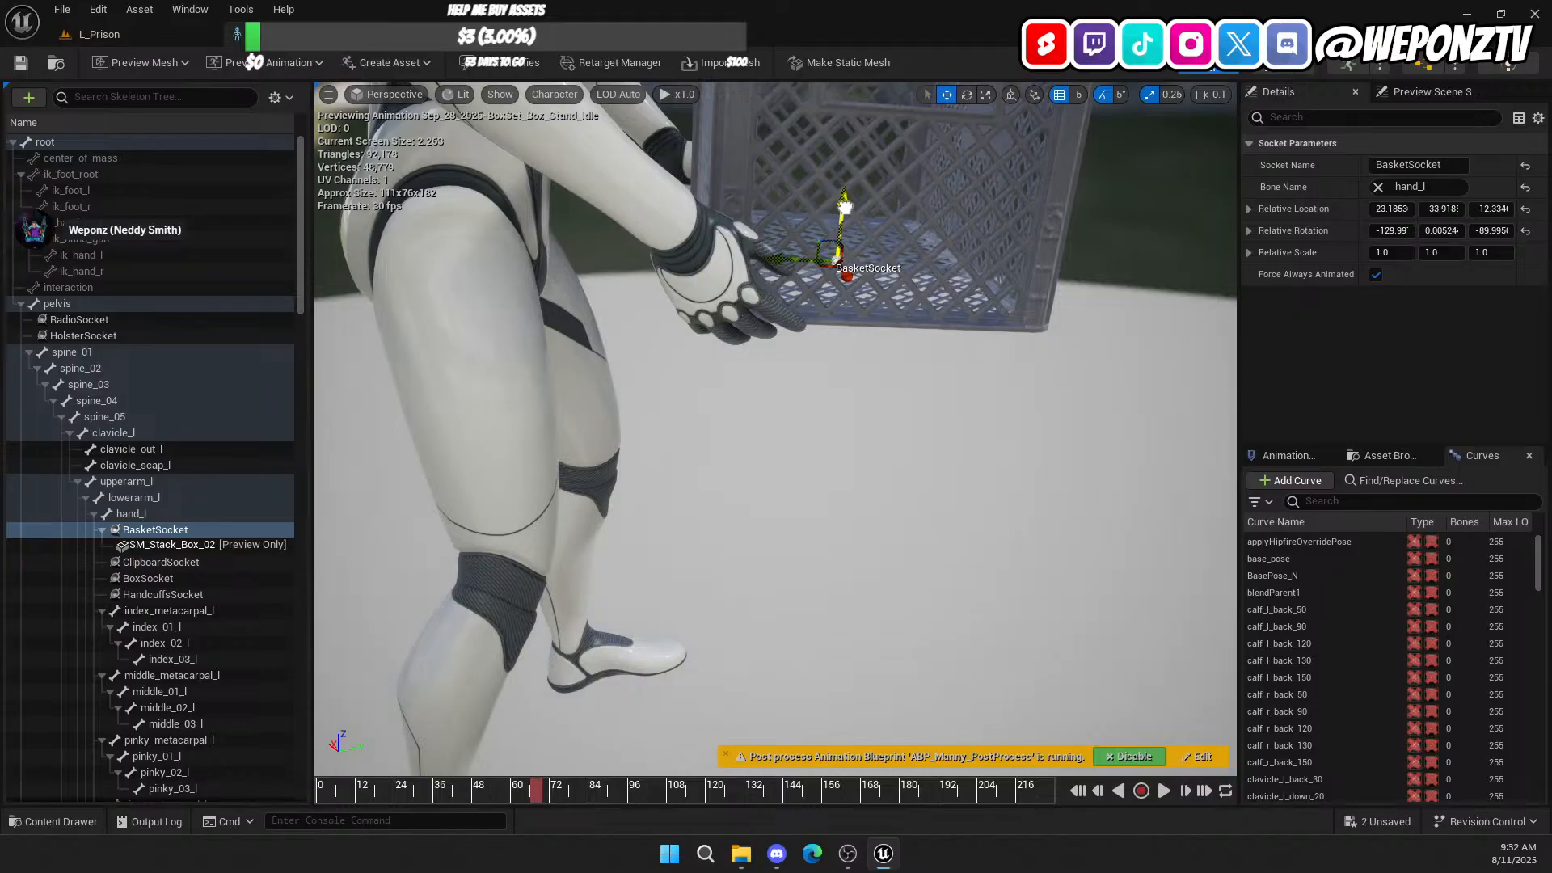
pyautogui.moveTo(846, 214); pyautogui.dragTo(822, 318, button='right')
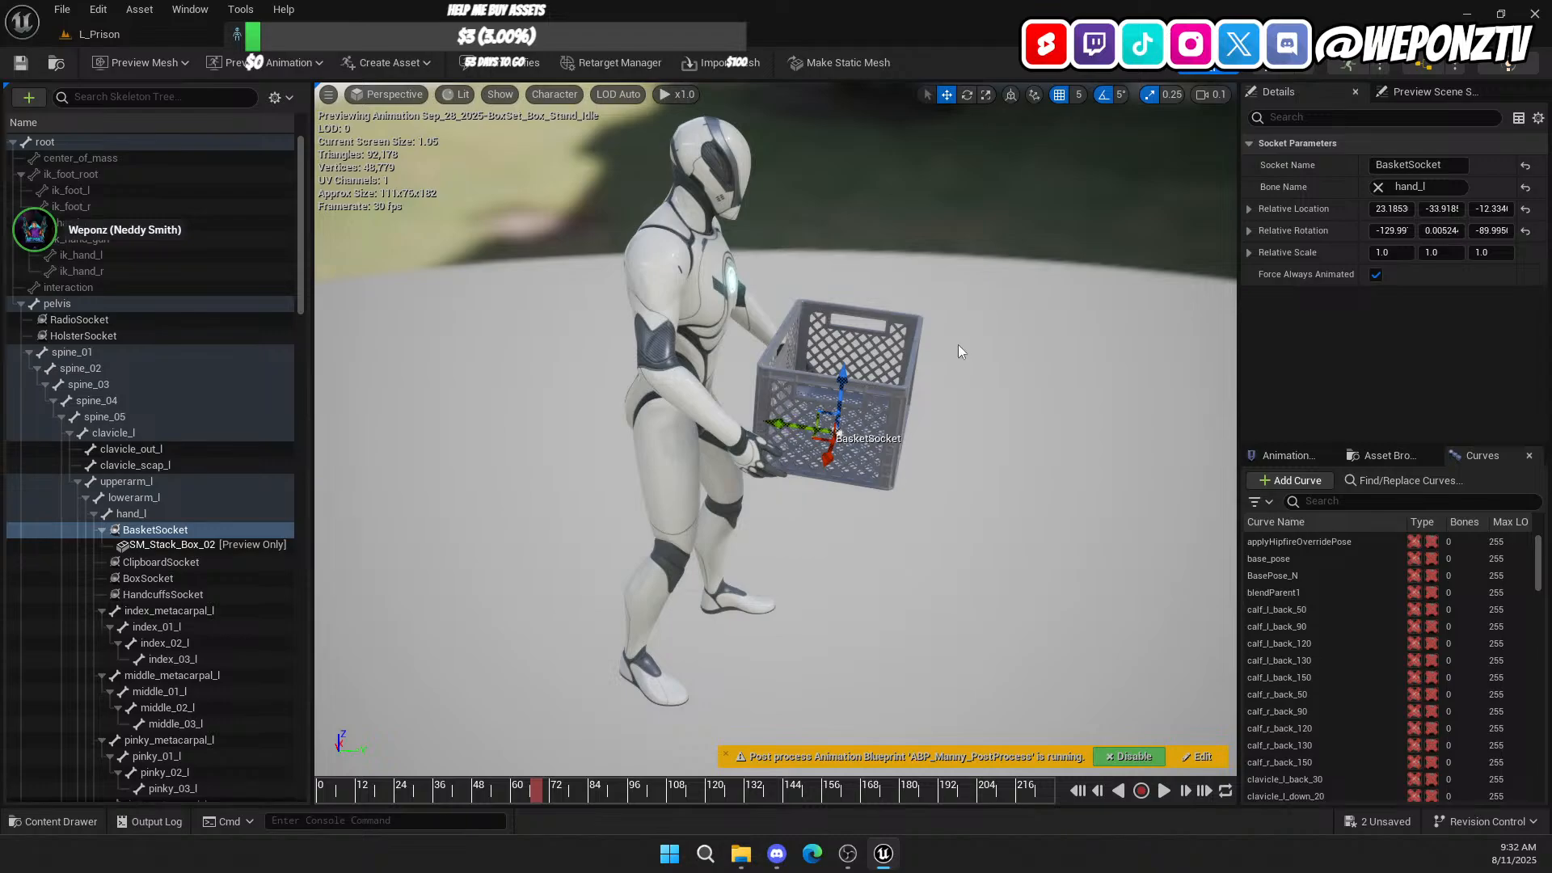
pyautogui.press('w')
pyautogui.moveTo(749, 558)
pyautogui.mouseDown(button='right')
pyautogui.moveTo(812, 586)
pyautogui.moveTo(748, 594)
pyautogui.moveTo(729, 558)
pyautogui.mouseUp(button='right')
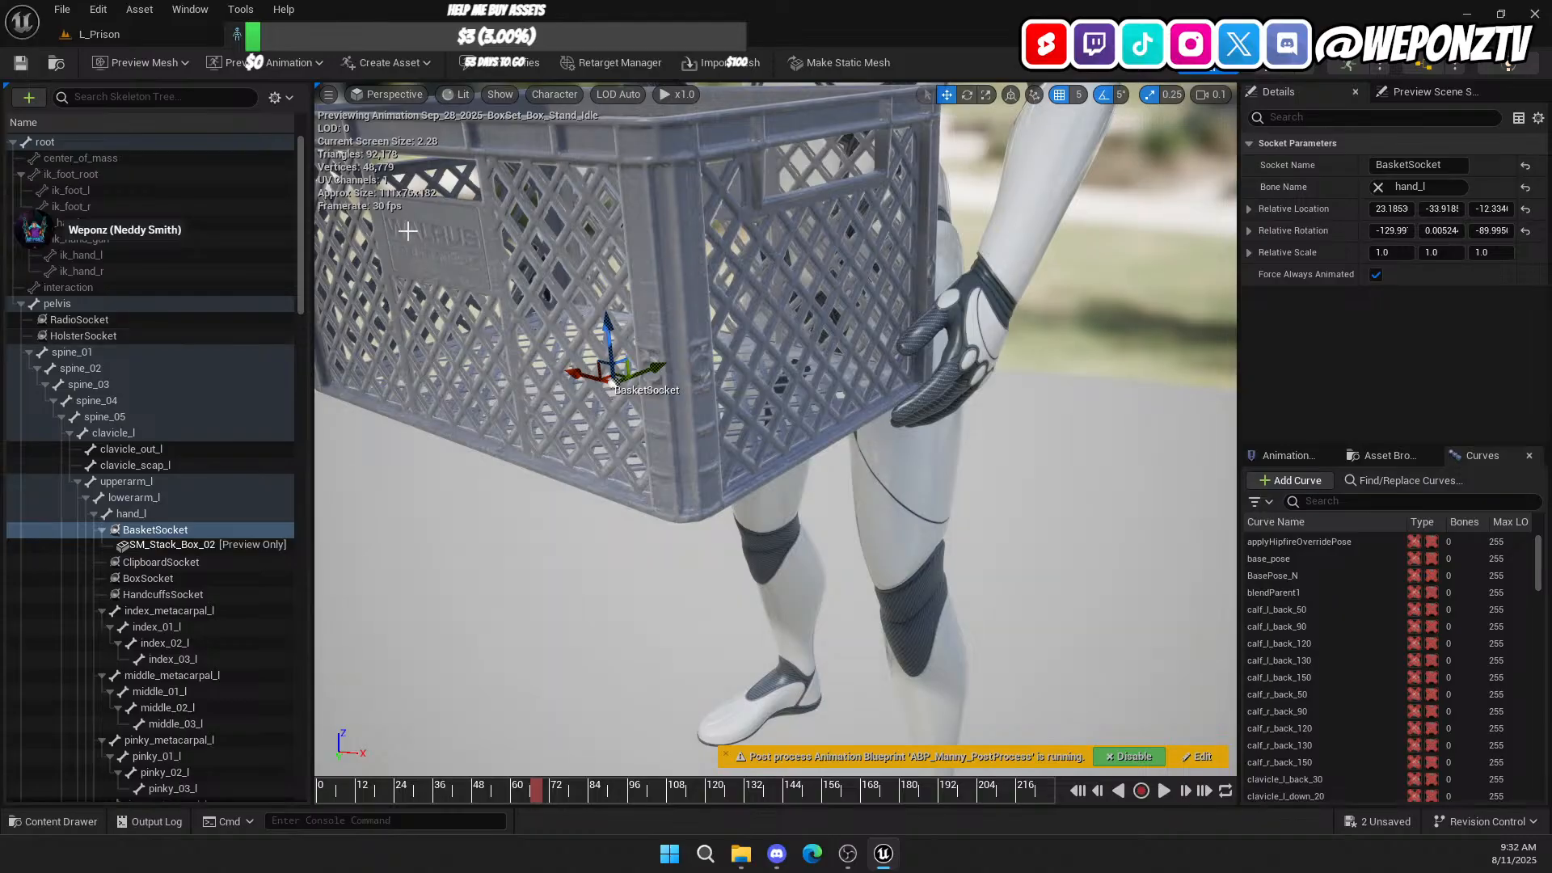
# Step: Replace the crate preview on BasketSocket with the SM_LaundryBasket1_01 static mesh, found by searching for "basket"
pyautogui.rightClick(156, 531)
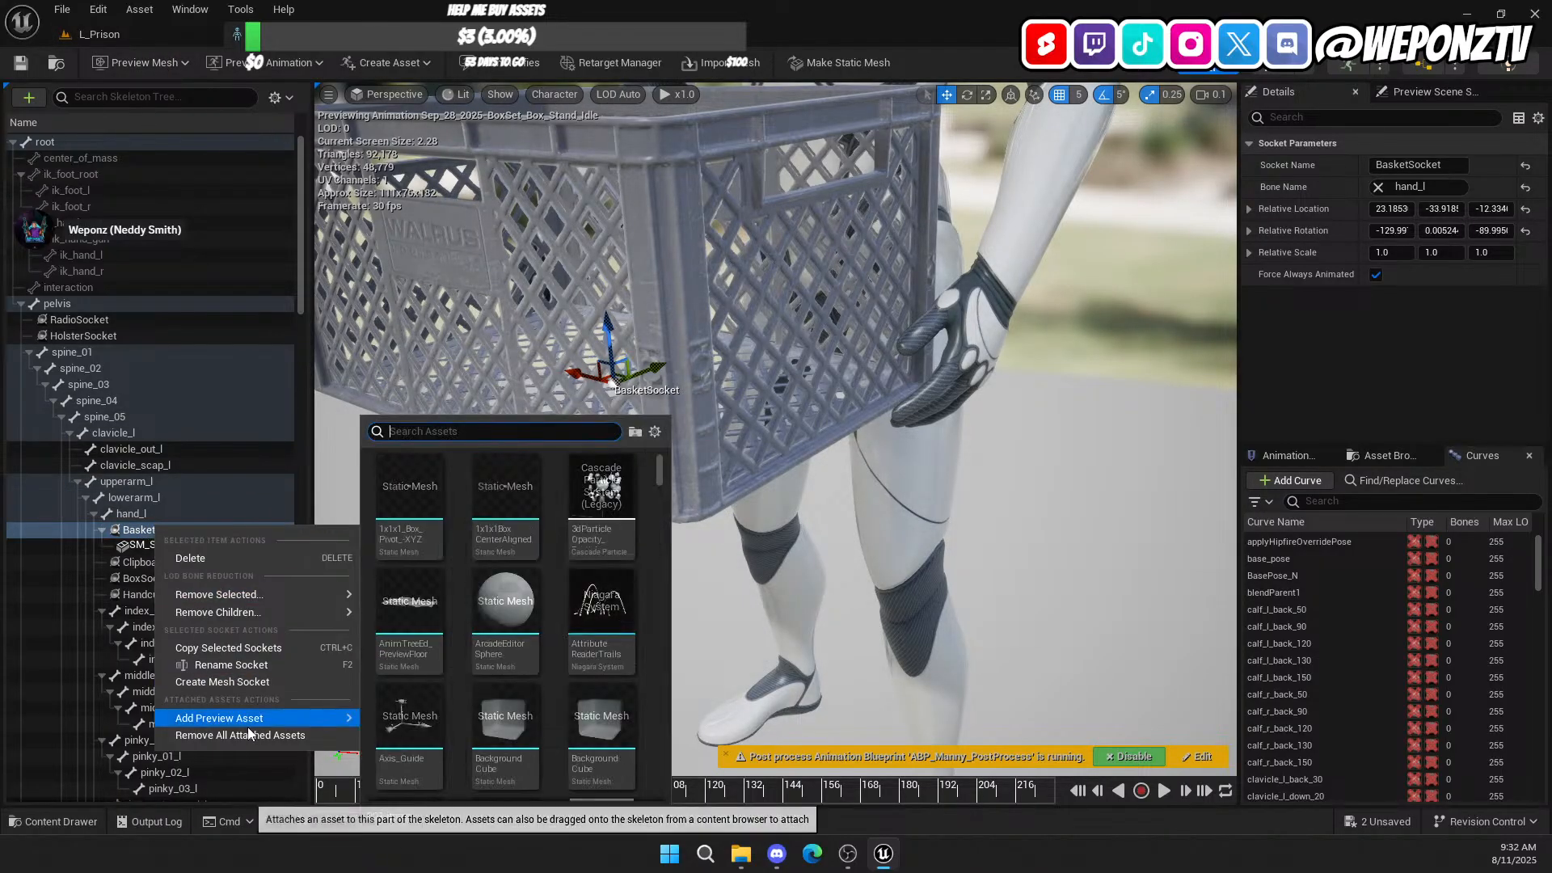
pyautogui.click(237, 734)
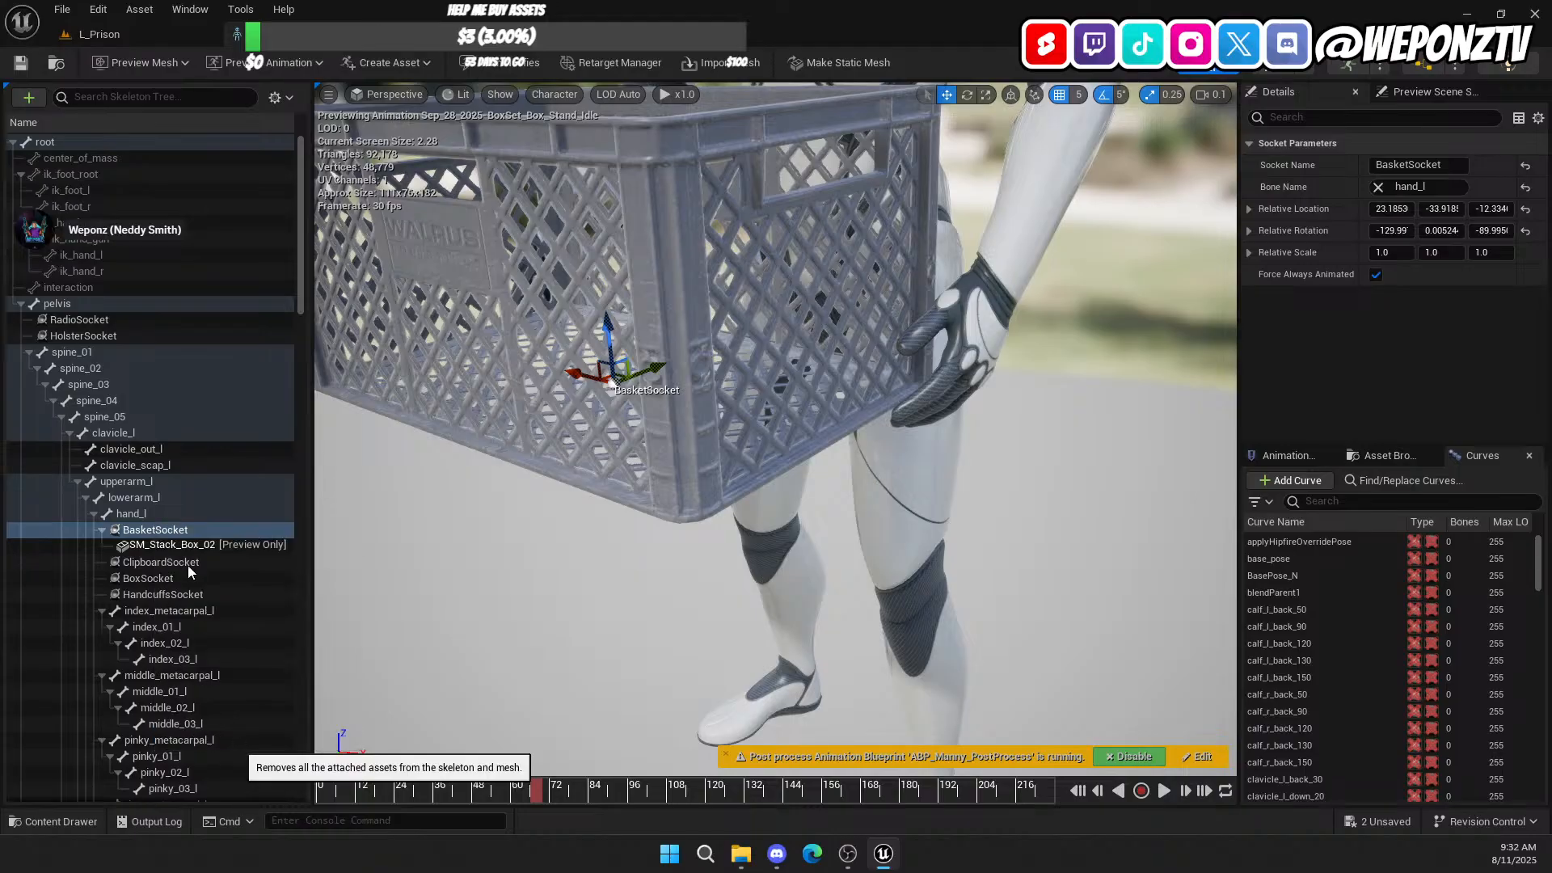
pyautogui.rightClick(172, 535)
pyautogui.moveTo(292, 723)
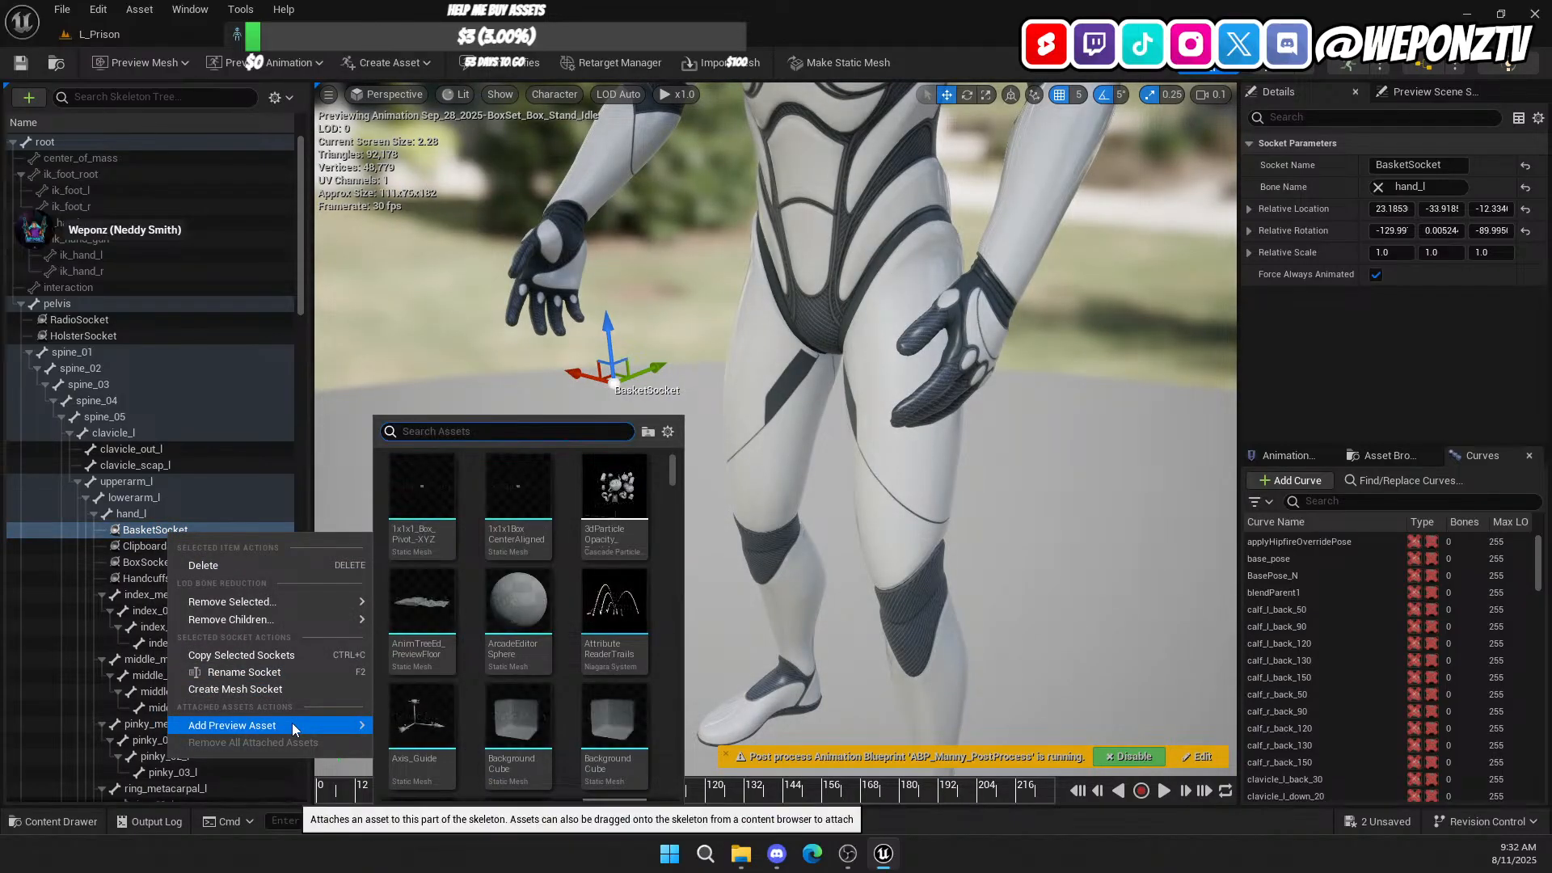
pyautogui.write('bask')
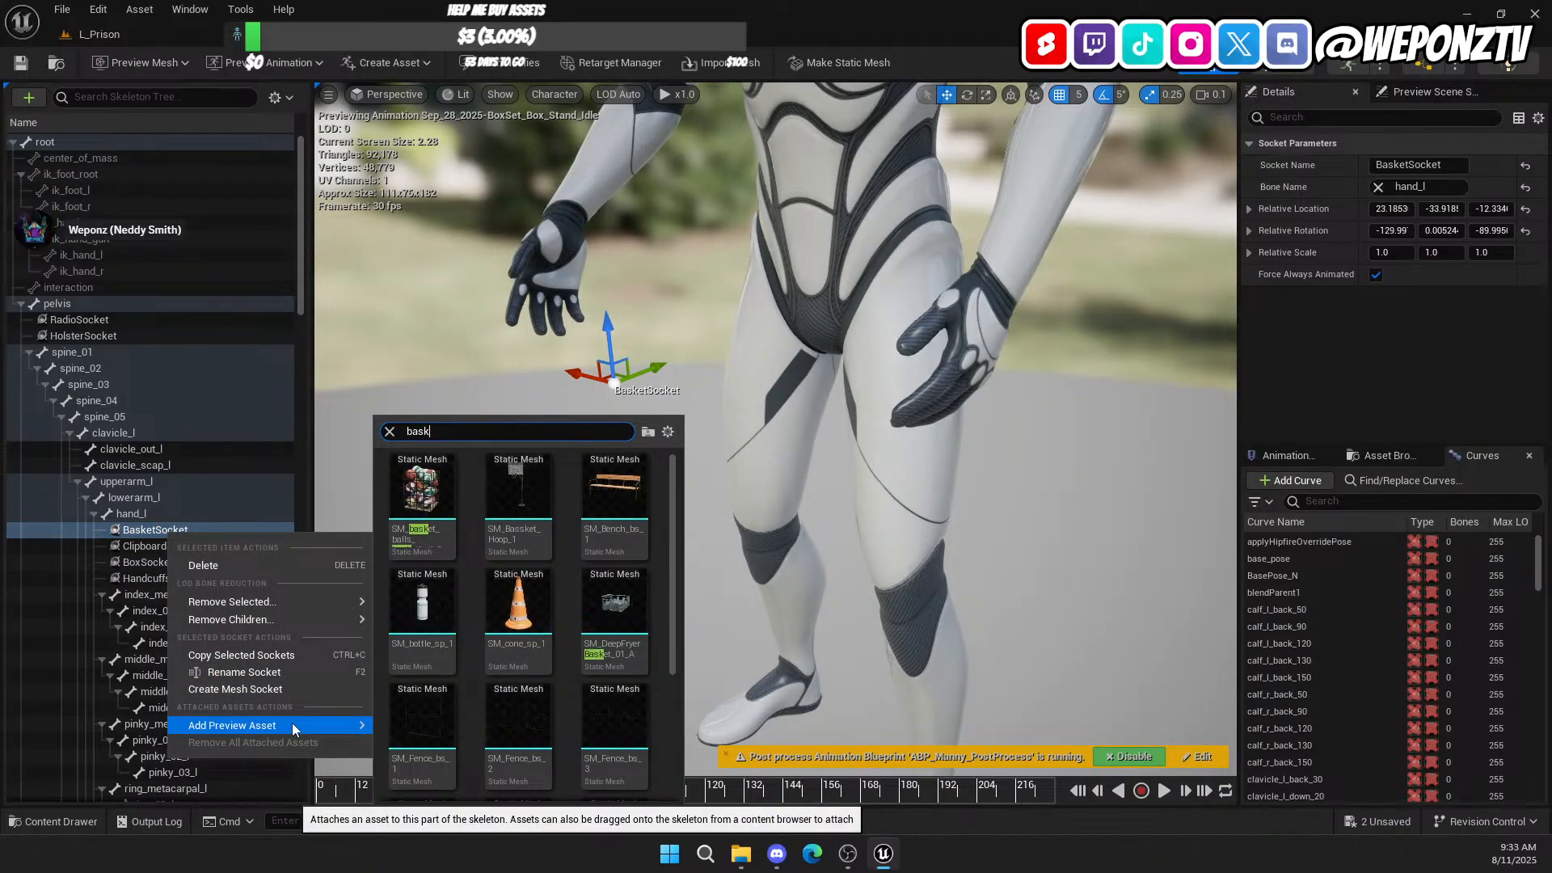
pyautogui.write('et')
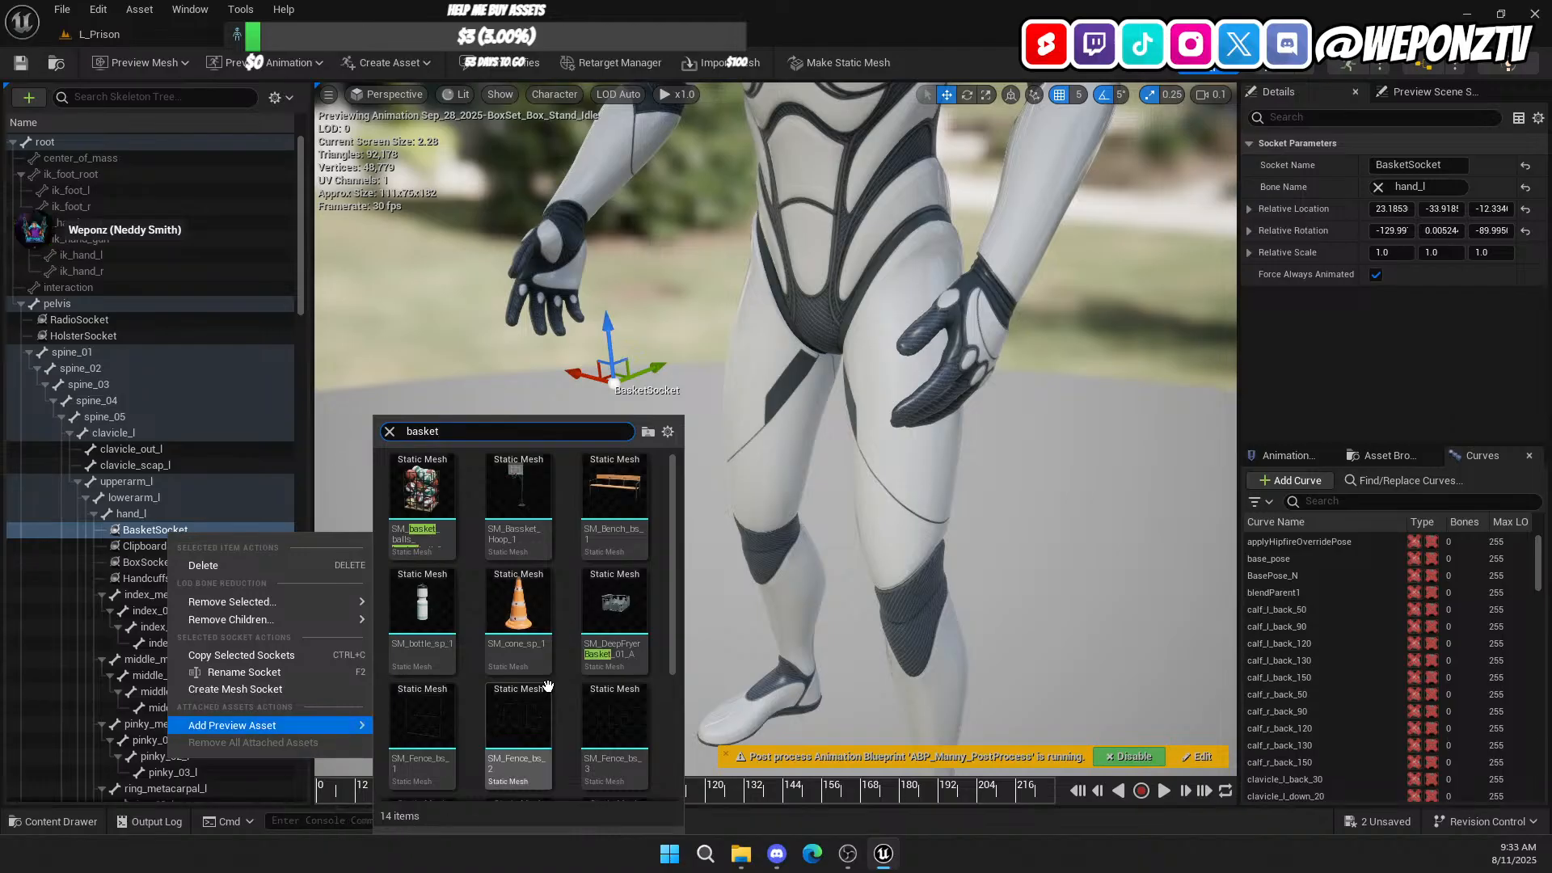
pyautogui.scroll(-2, 547, 686)
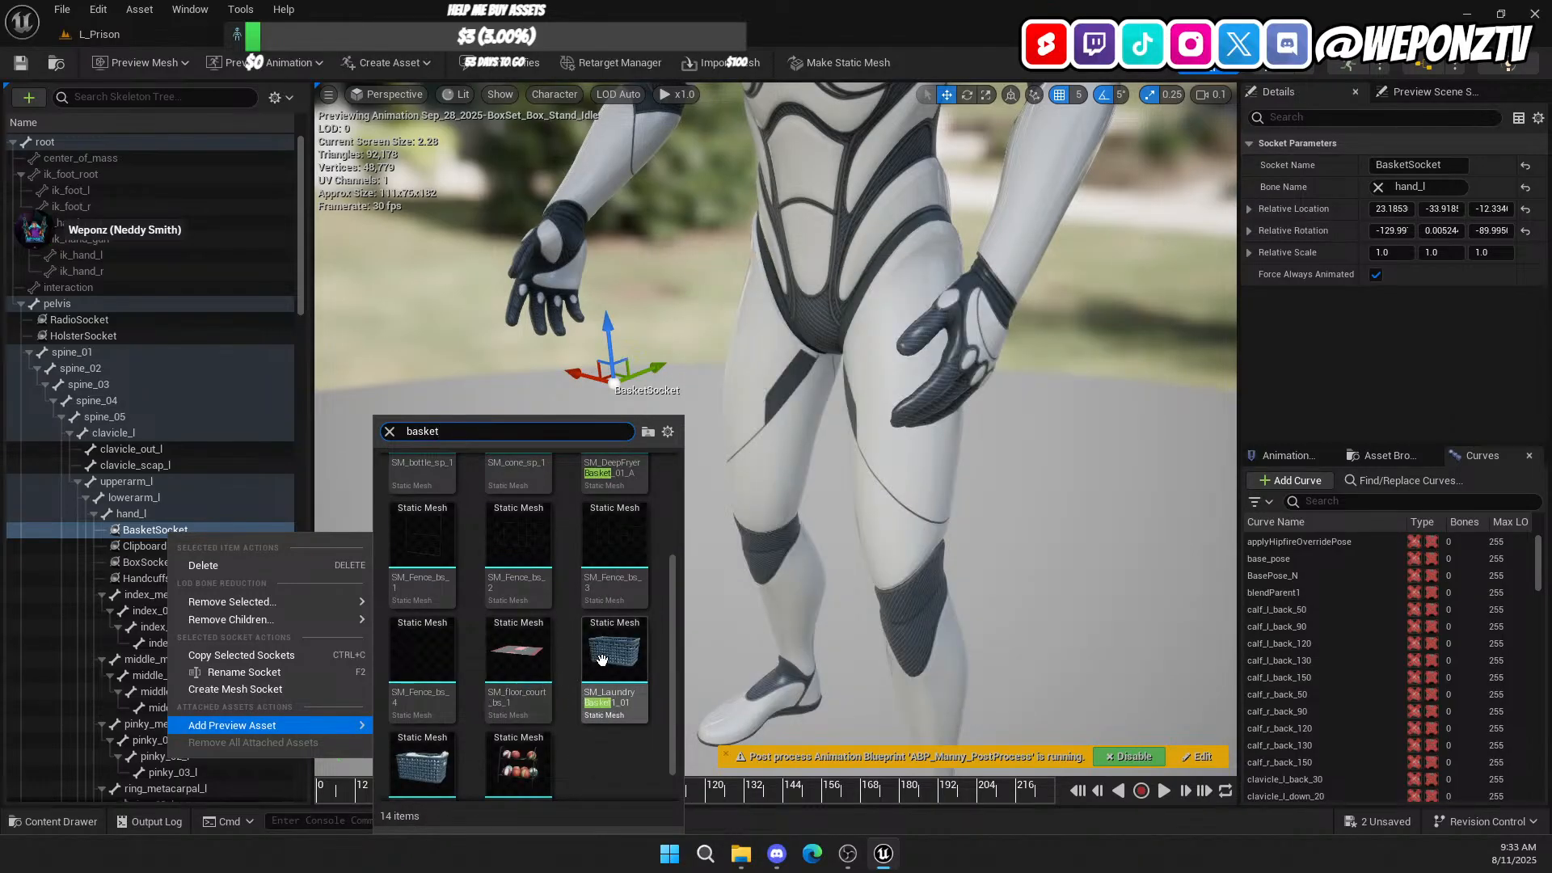
pyautogui.scroll(-1, 602, 661)
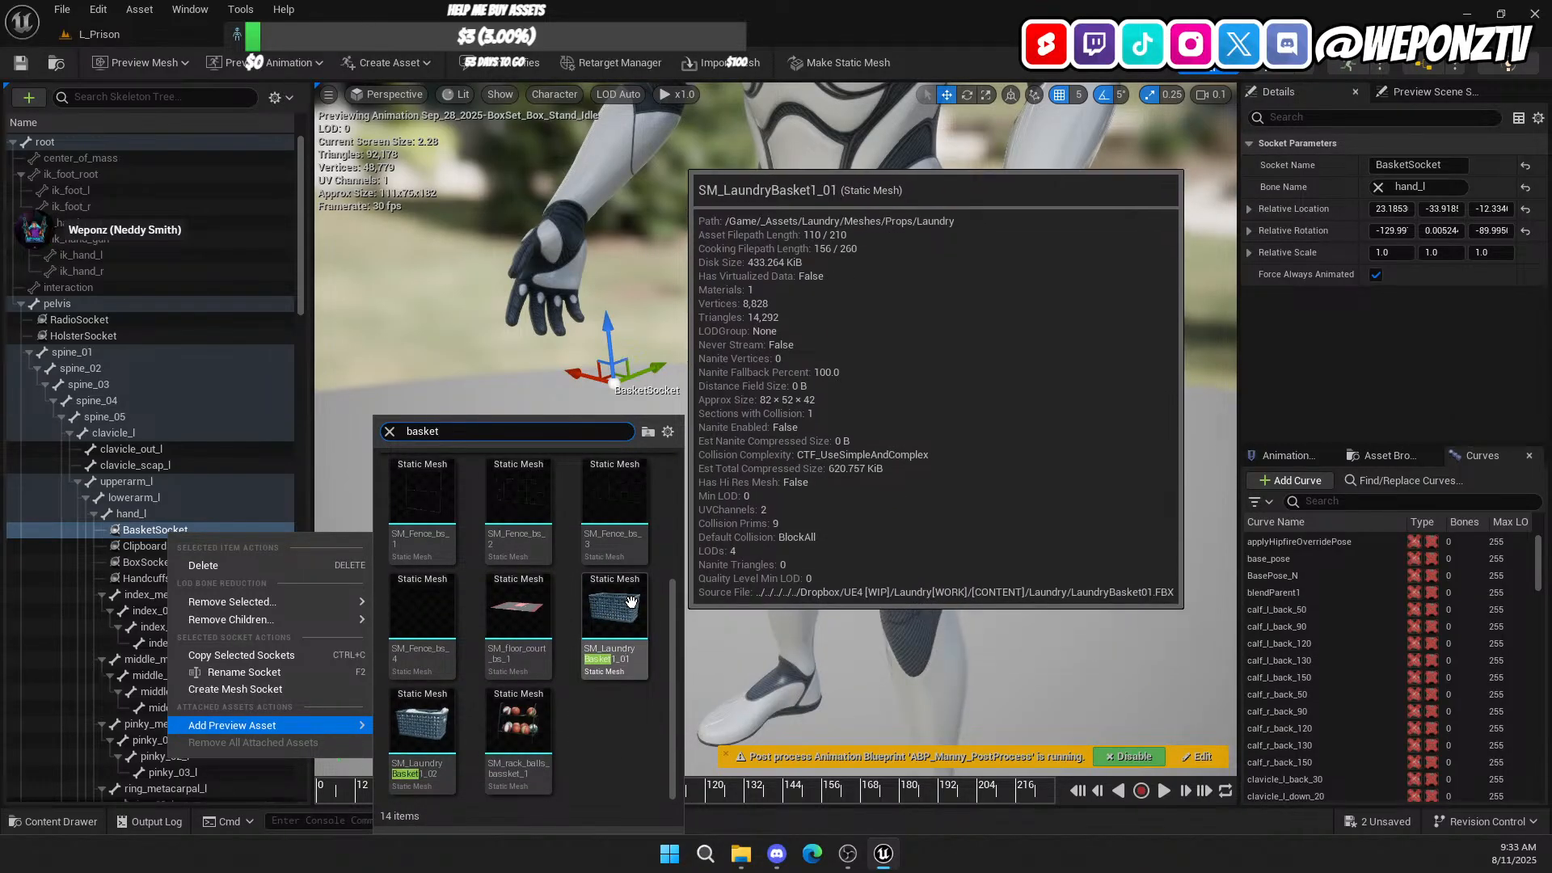
pyautogui.click(614, 615)
# Step: Examine how the previewed laundry basket sits in the mannequin's hands from the front and the side
pyautogui.scroll(-3, 681, 579)
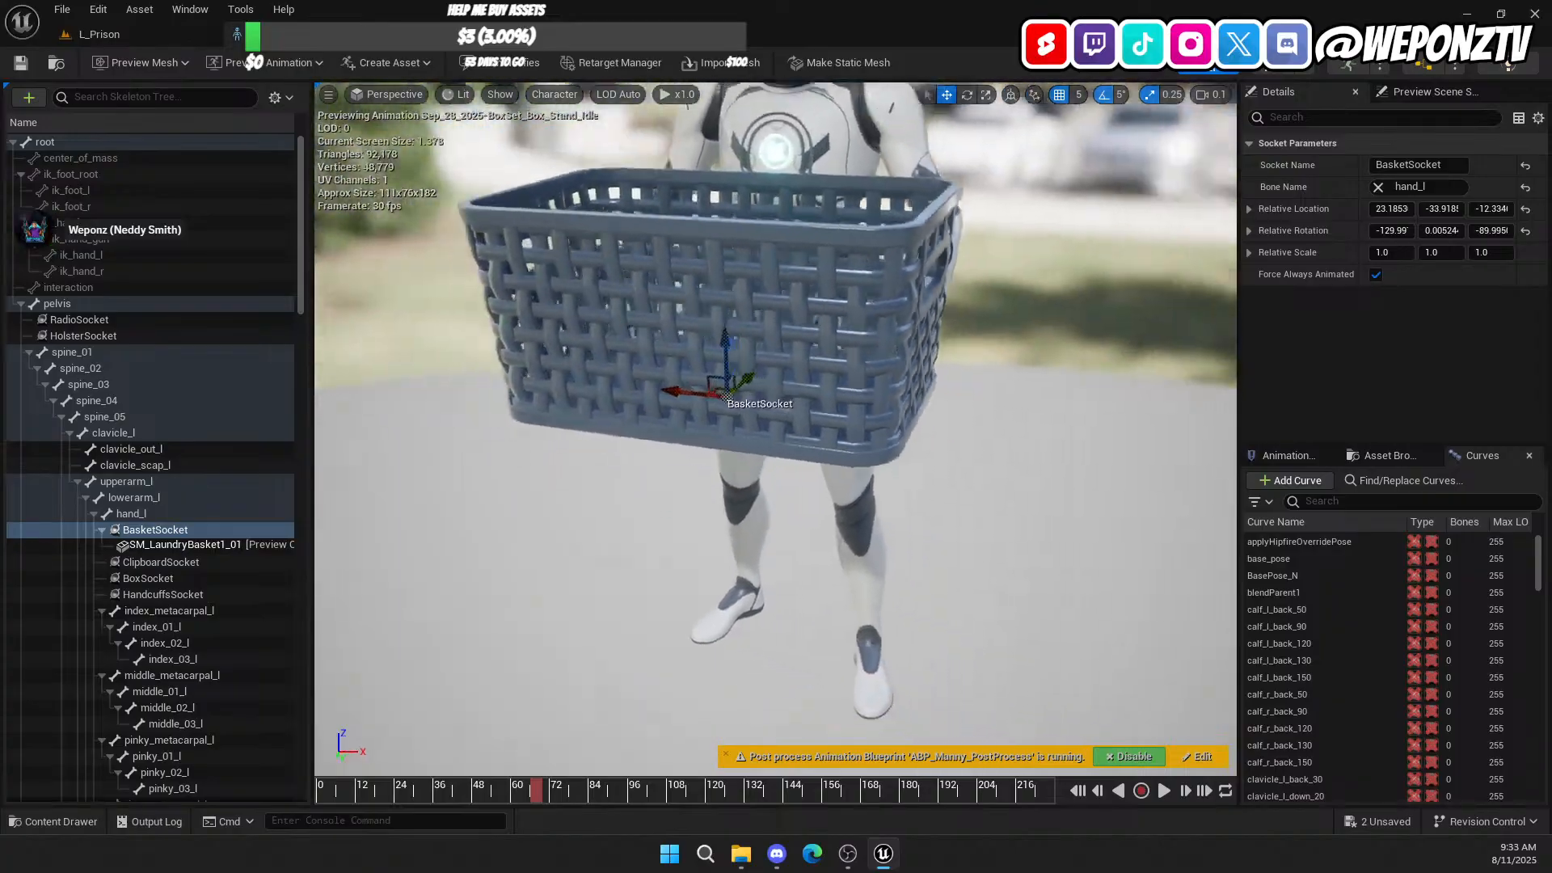
pyautogui.moveTo(682, 579); pyautogui.dragTo(775, 493, button='right')
pyautogui.moveTo(962, 458); pyautogui.dragTo(788, 531, button='right')
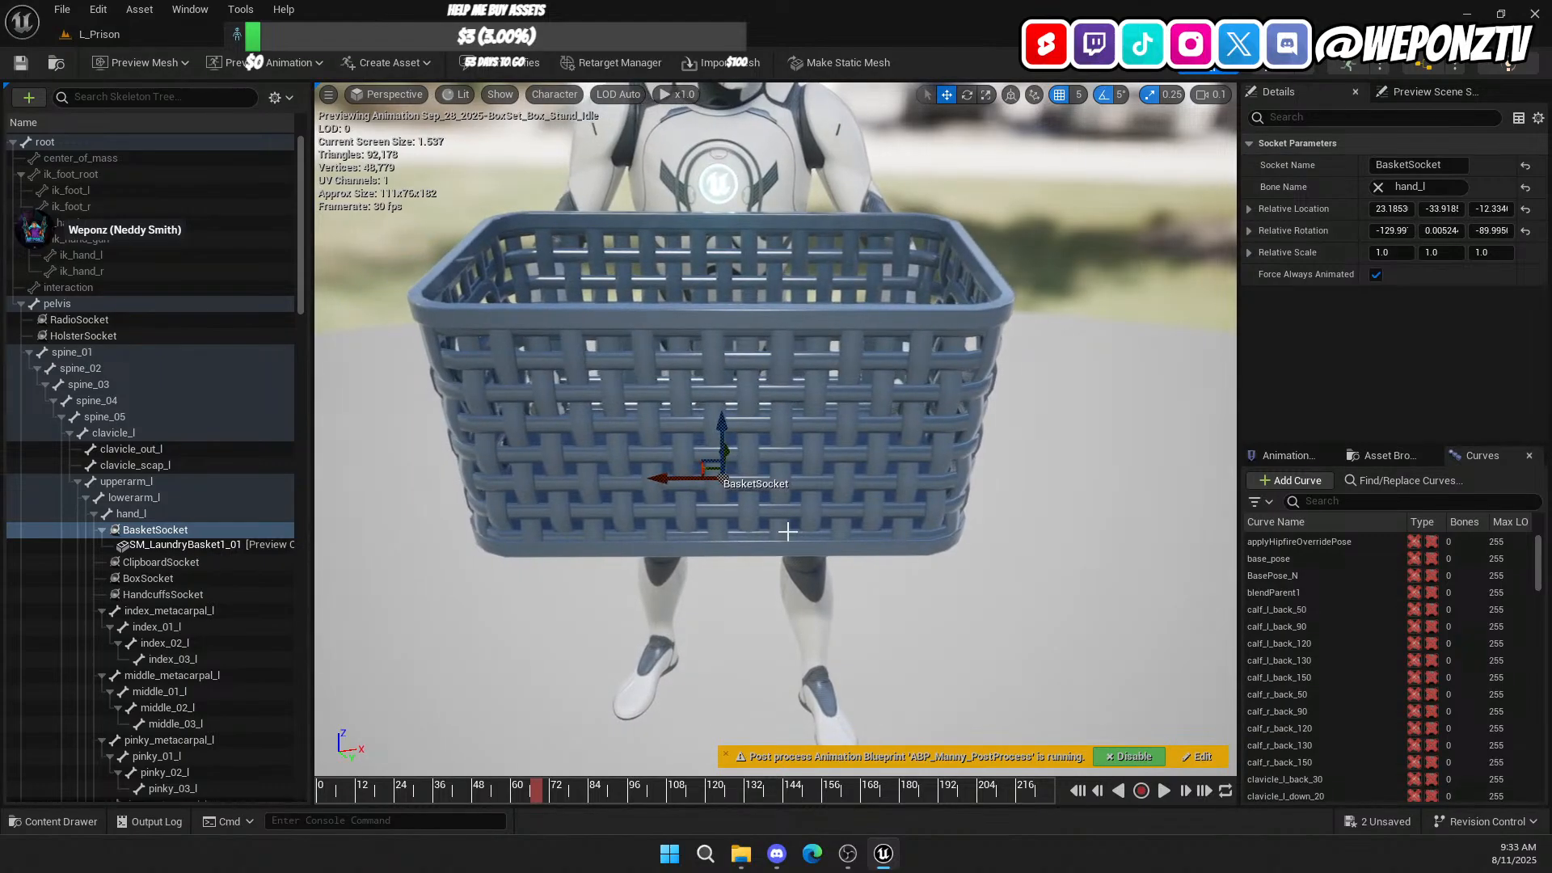
pyautogui.moveTo(811, 423)
pyautogui.mouseDown(button='right')
pyautogui.moveTo(914, 437)
pyautogui.moveTo(811, 423)
pyautogui.mouseUp(button='right')
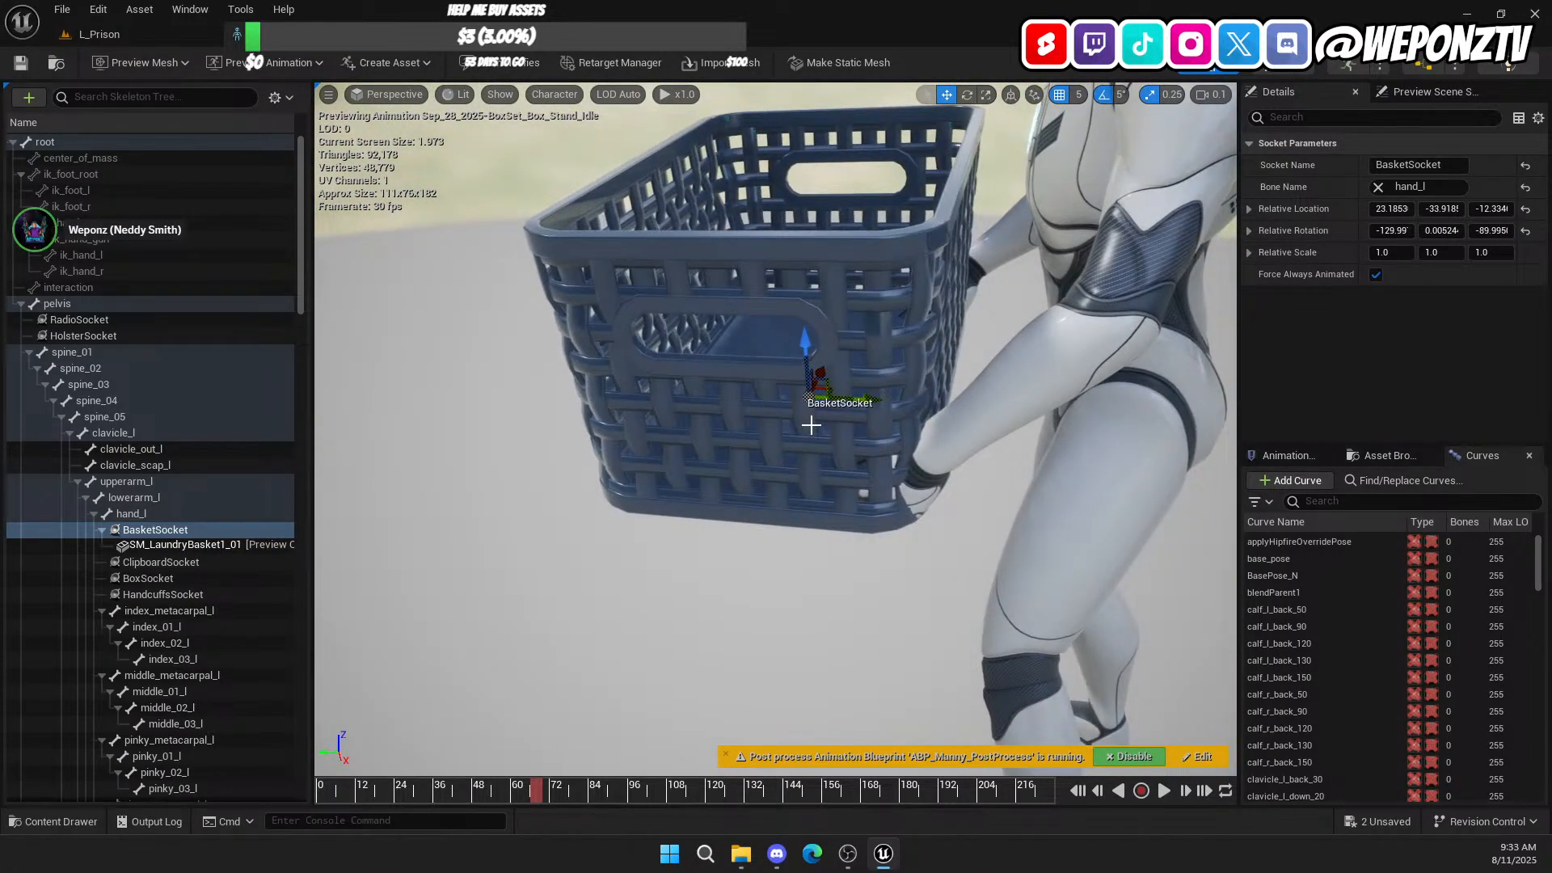
# Step: Replace the laundry basket preview on BasketSocket with the SM_Stack_Box_02 static mesh, found by searching for "stack", and check its fit in the hands
pyautogui.click(819, 324)
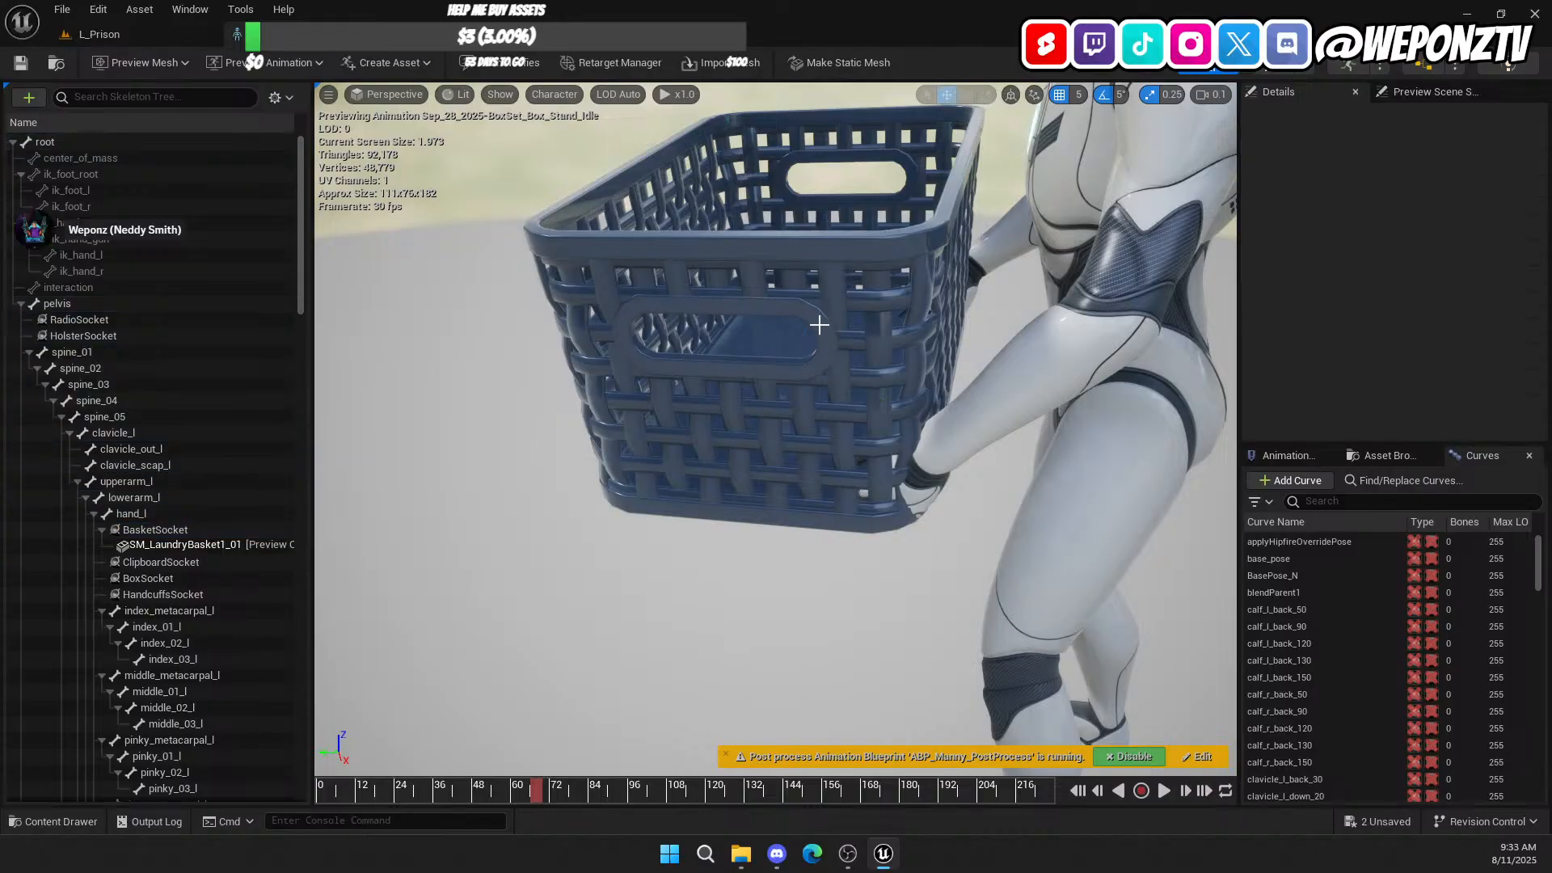
pyautogui.click(161, 529)
pyautogui.rightClick(161, 529)
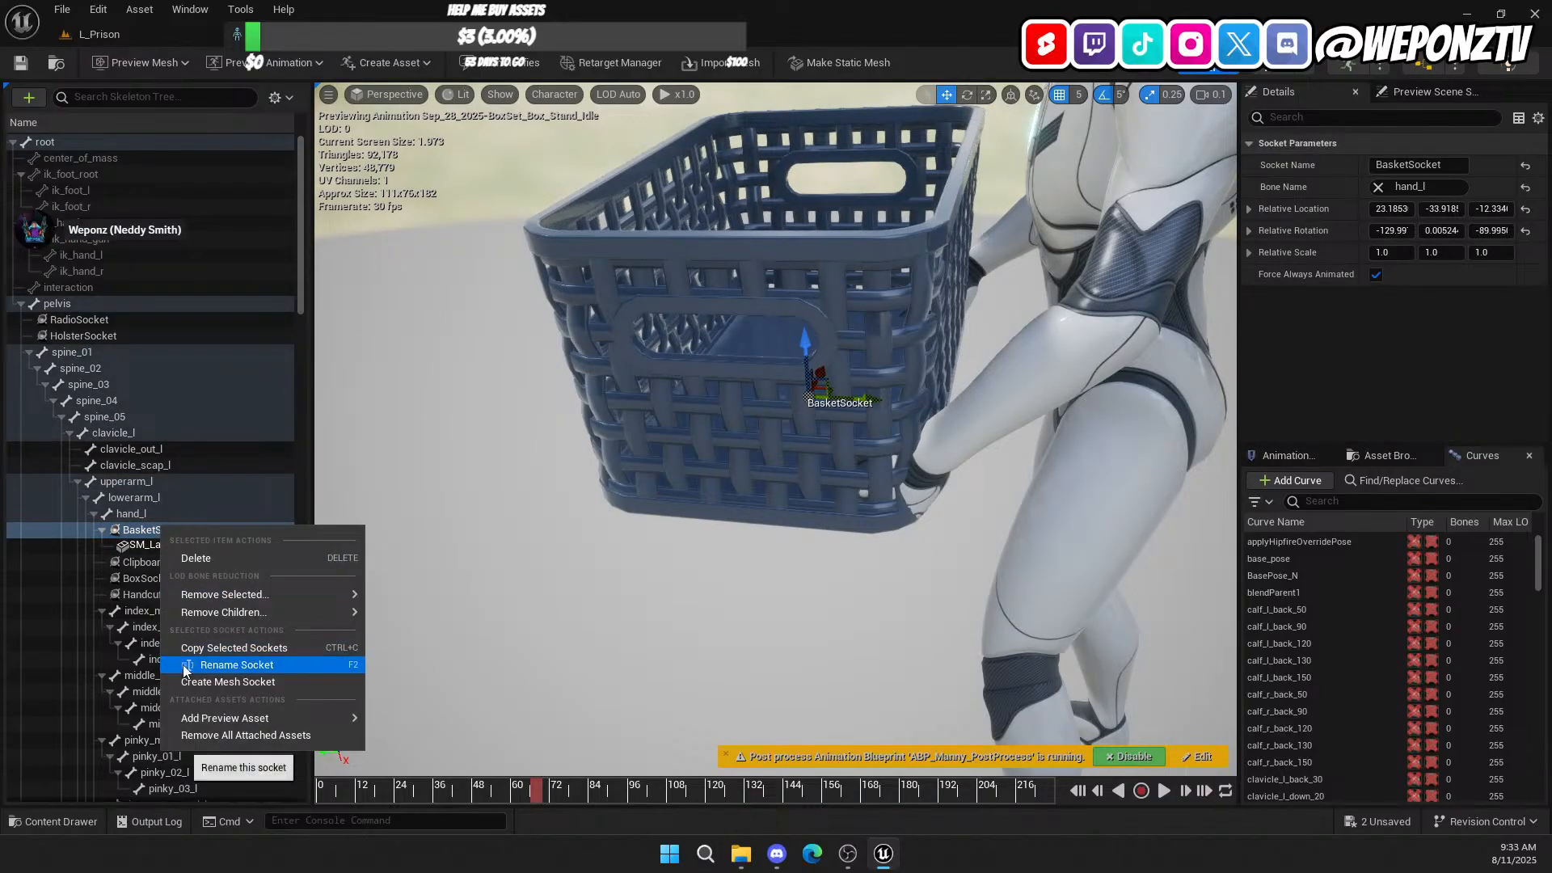
pyautogui.click(231, 734)
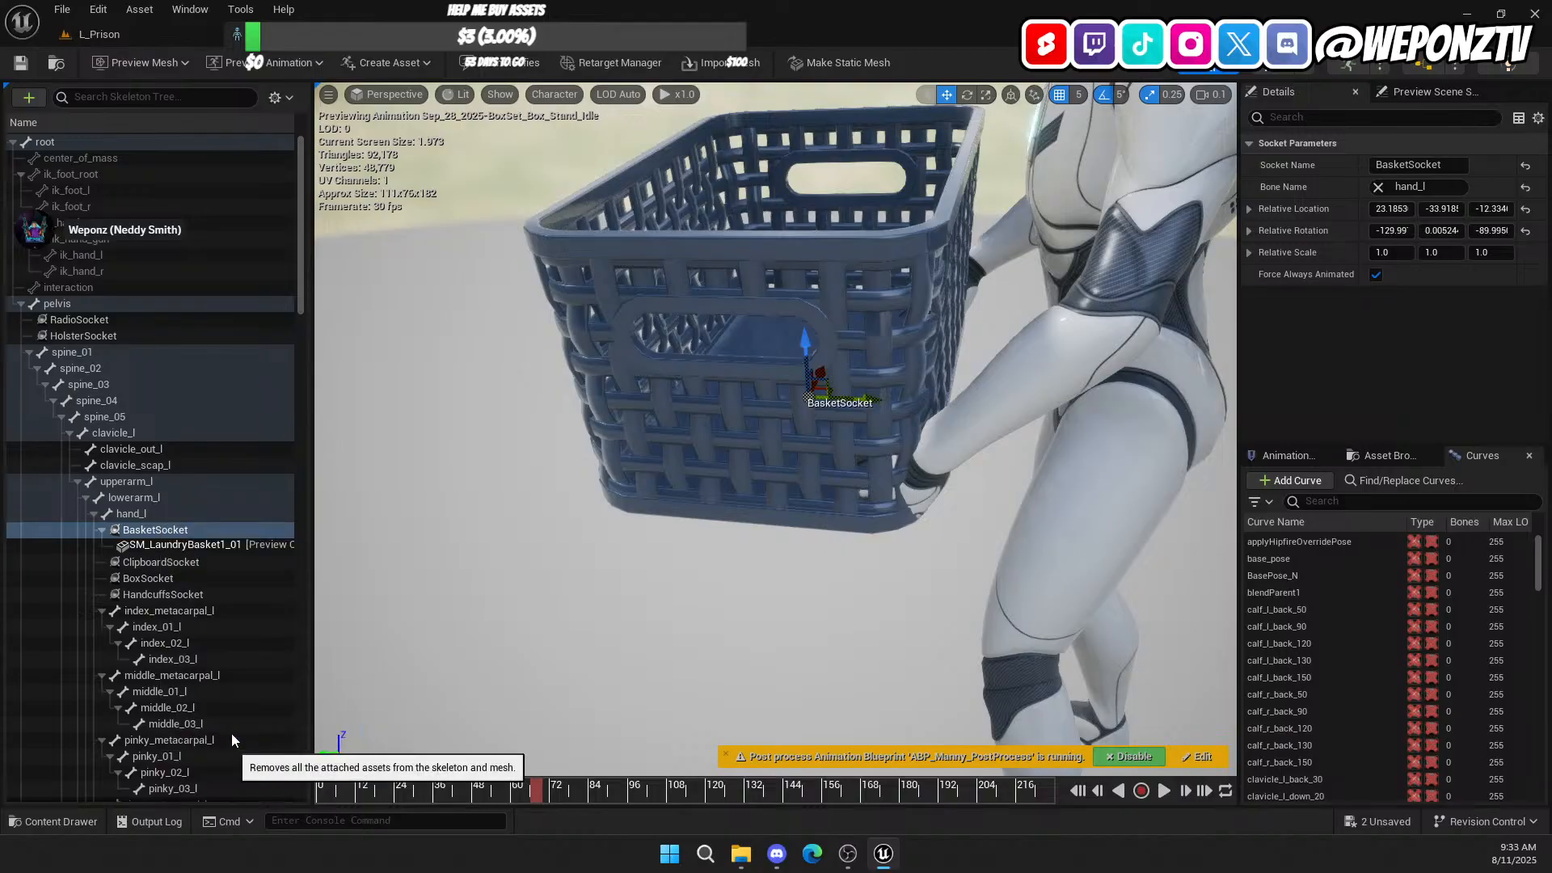
pyautogui.moveTo(366, 533); pyautogui.dragTo(465, 432, button='right')
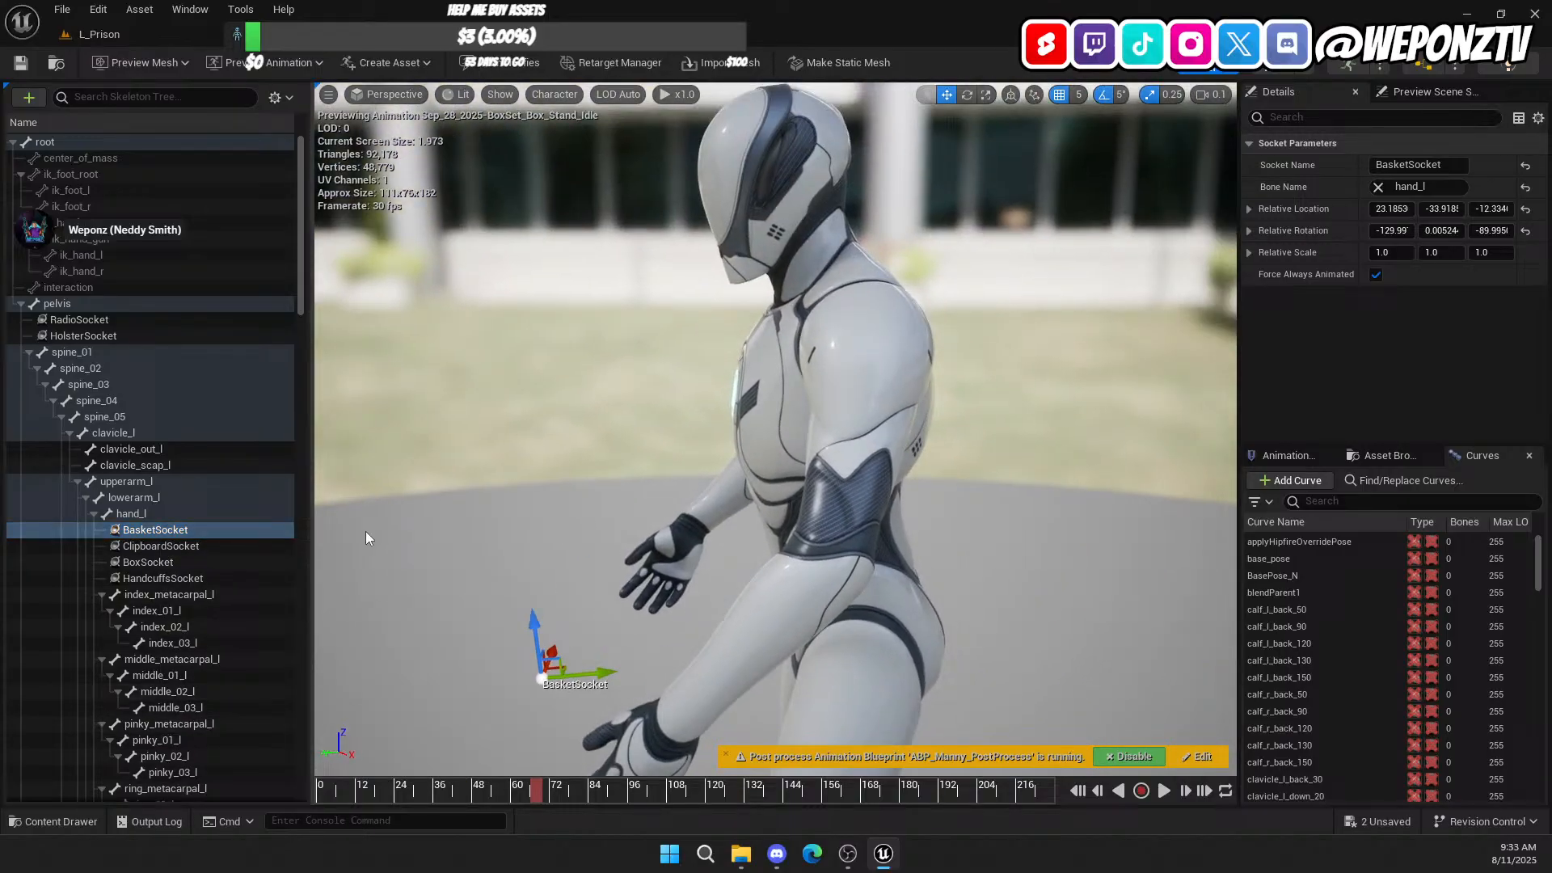
pyautogui.rightClick(160, 529)
pyautogui.moveTo(212, 719)
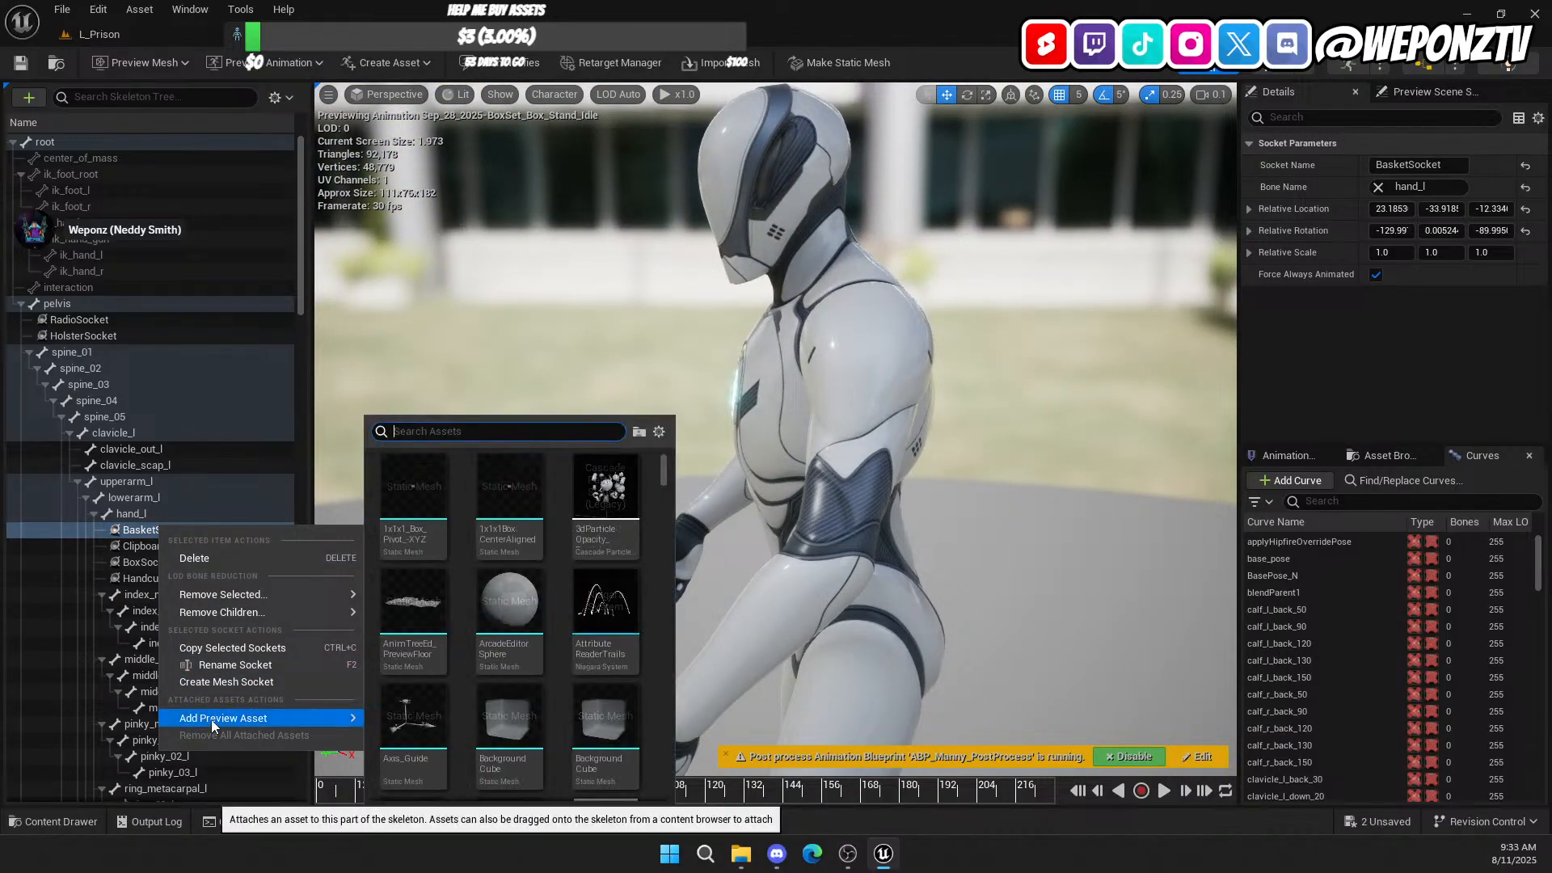
pyautogui.write('stack')
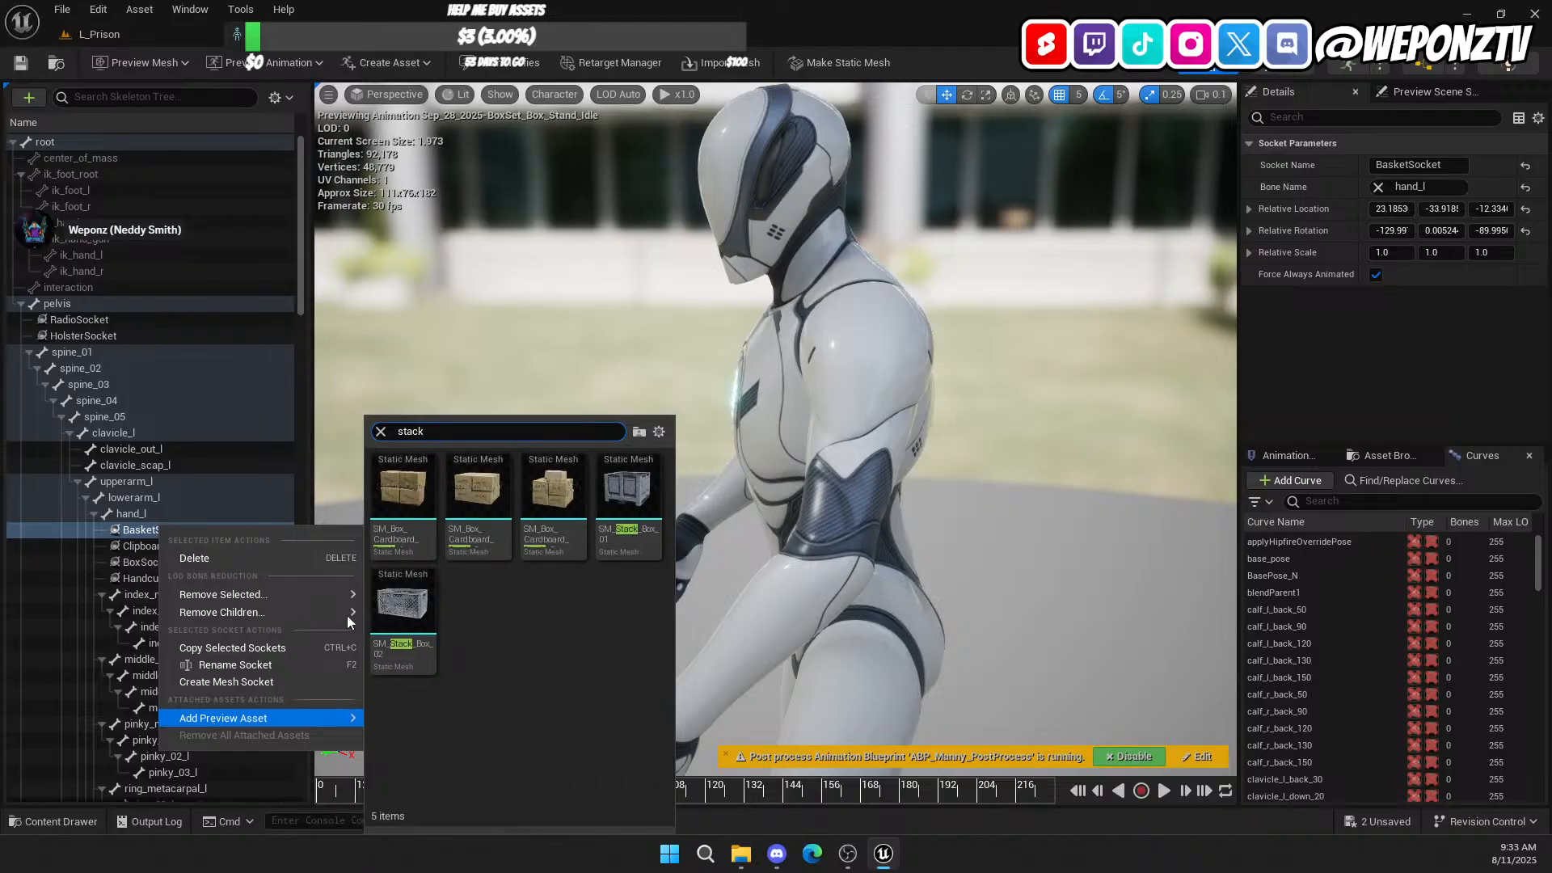
pyautogui.click(407, 610)
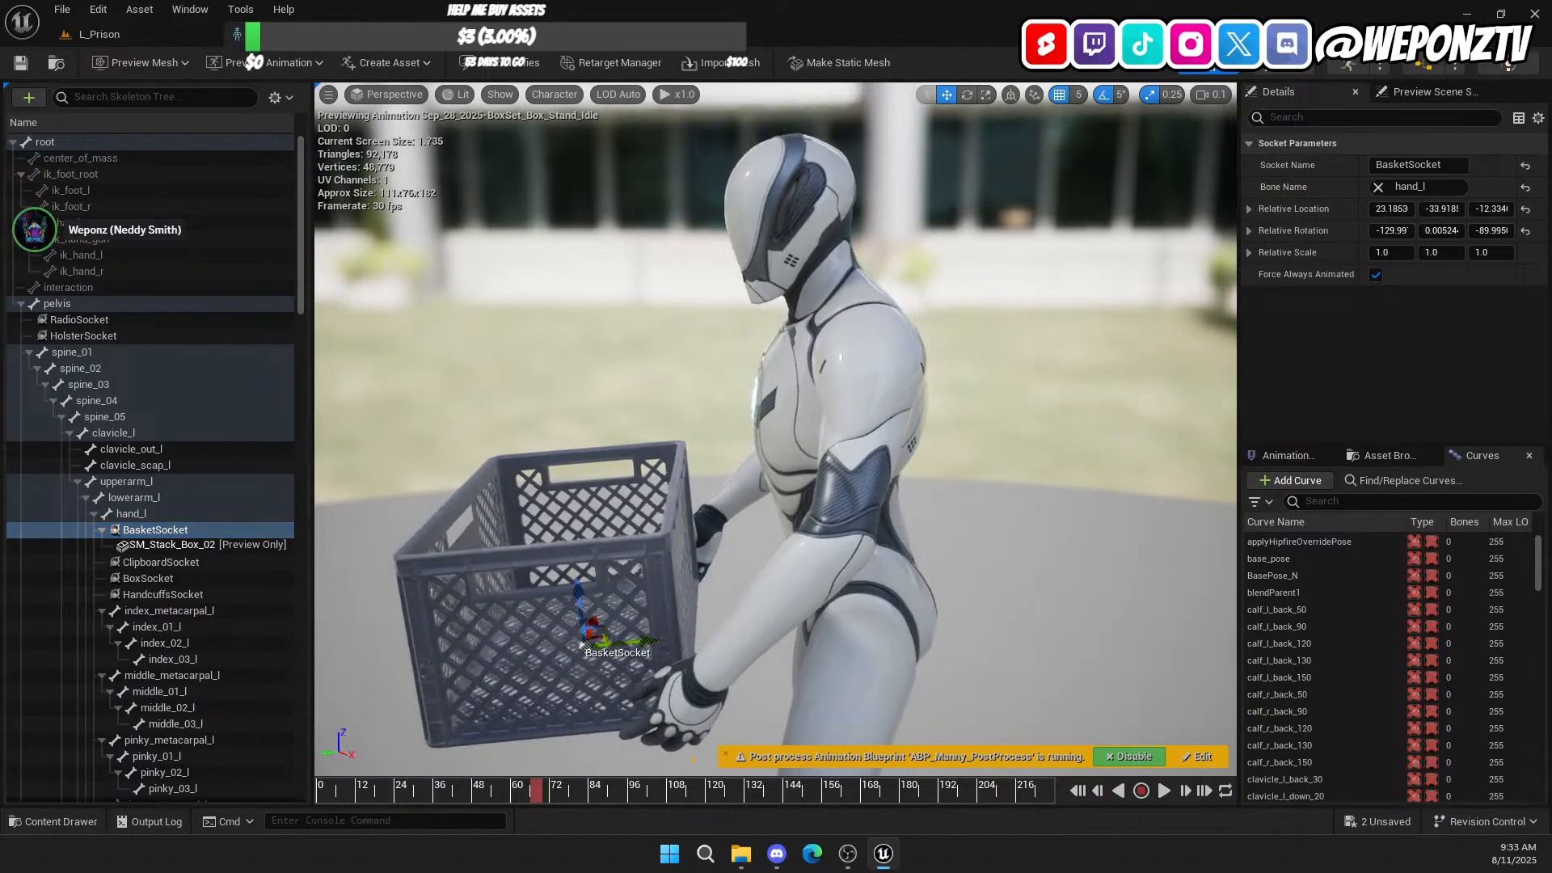
pyautogui.moveTo(776, 428)
pyautogui.mouseDown(button='right')
pyautogui.moveTo(808, 477)
pyautogui.moveTo(743, 477)
pyautogui.moveTo(800, 429)
pyautogui.mouseUp(button='right')
pyautogui.moveTo(537, 458); pyautogui.dragTo(538, 457, button='right')
pyautogui.press('a')
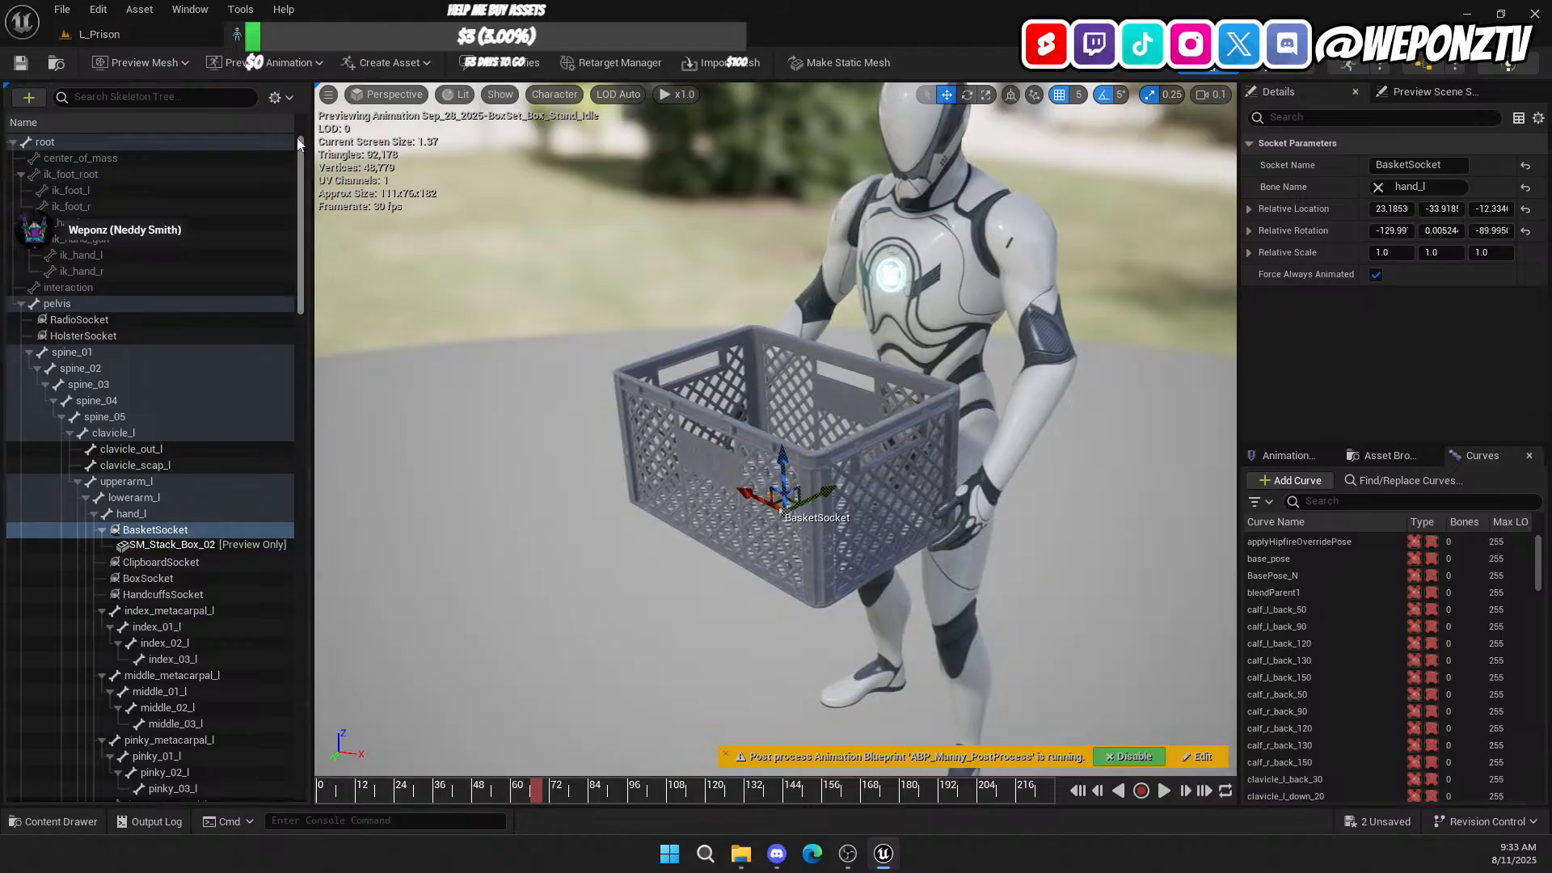
# Step: Save the skeleton and remove all preview assets attached to BasketSocket
pyautogui.click(21, 64)
pyautogui.click(144, 532)
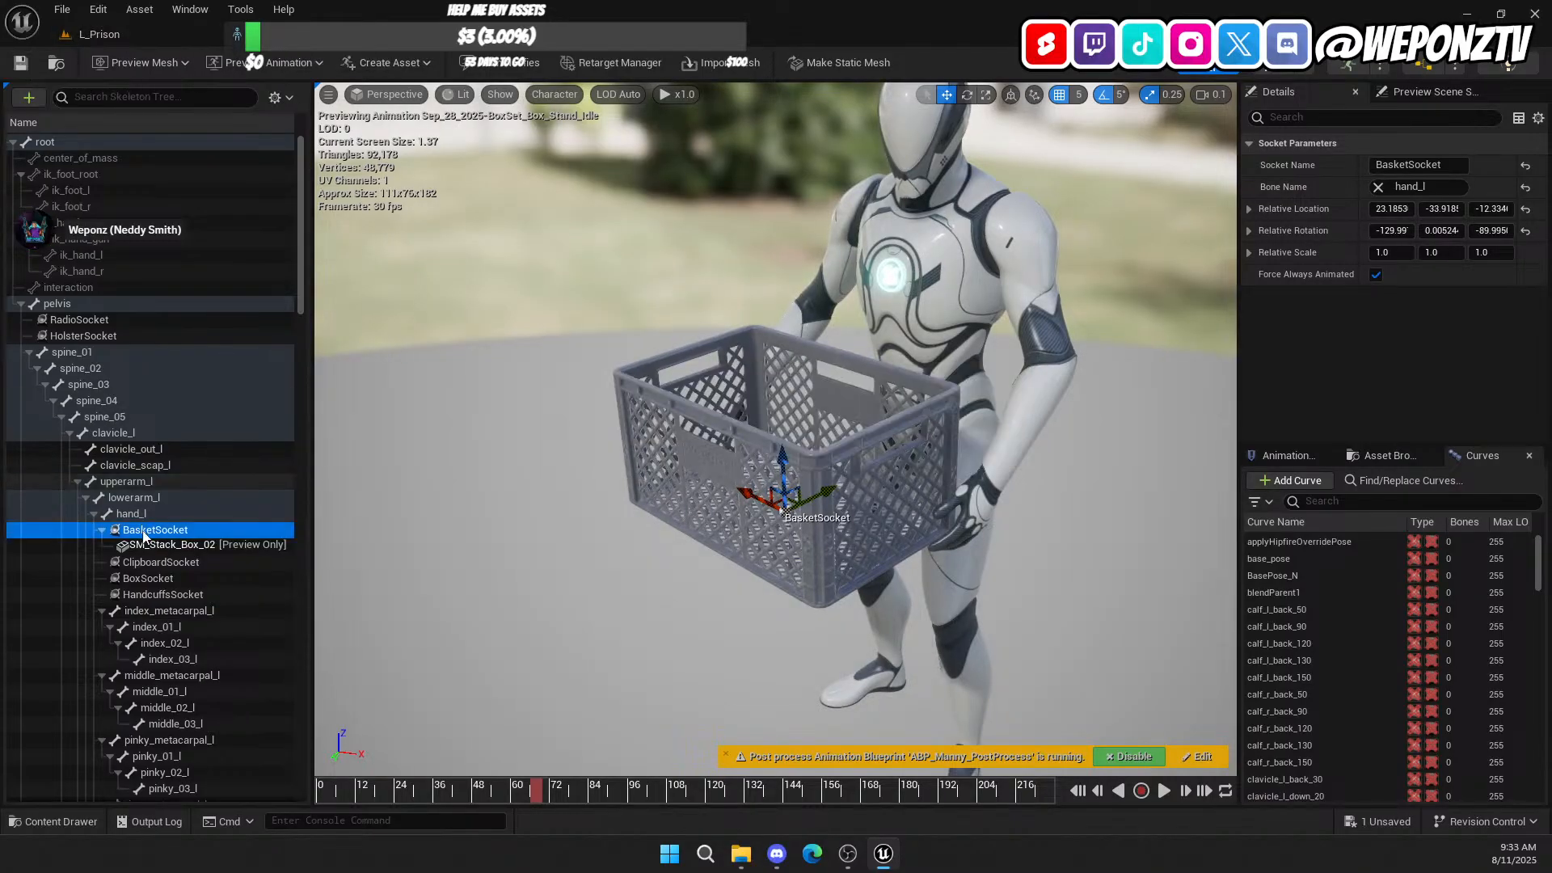
pyautogui.rightClick(156, 535)
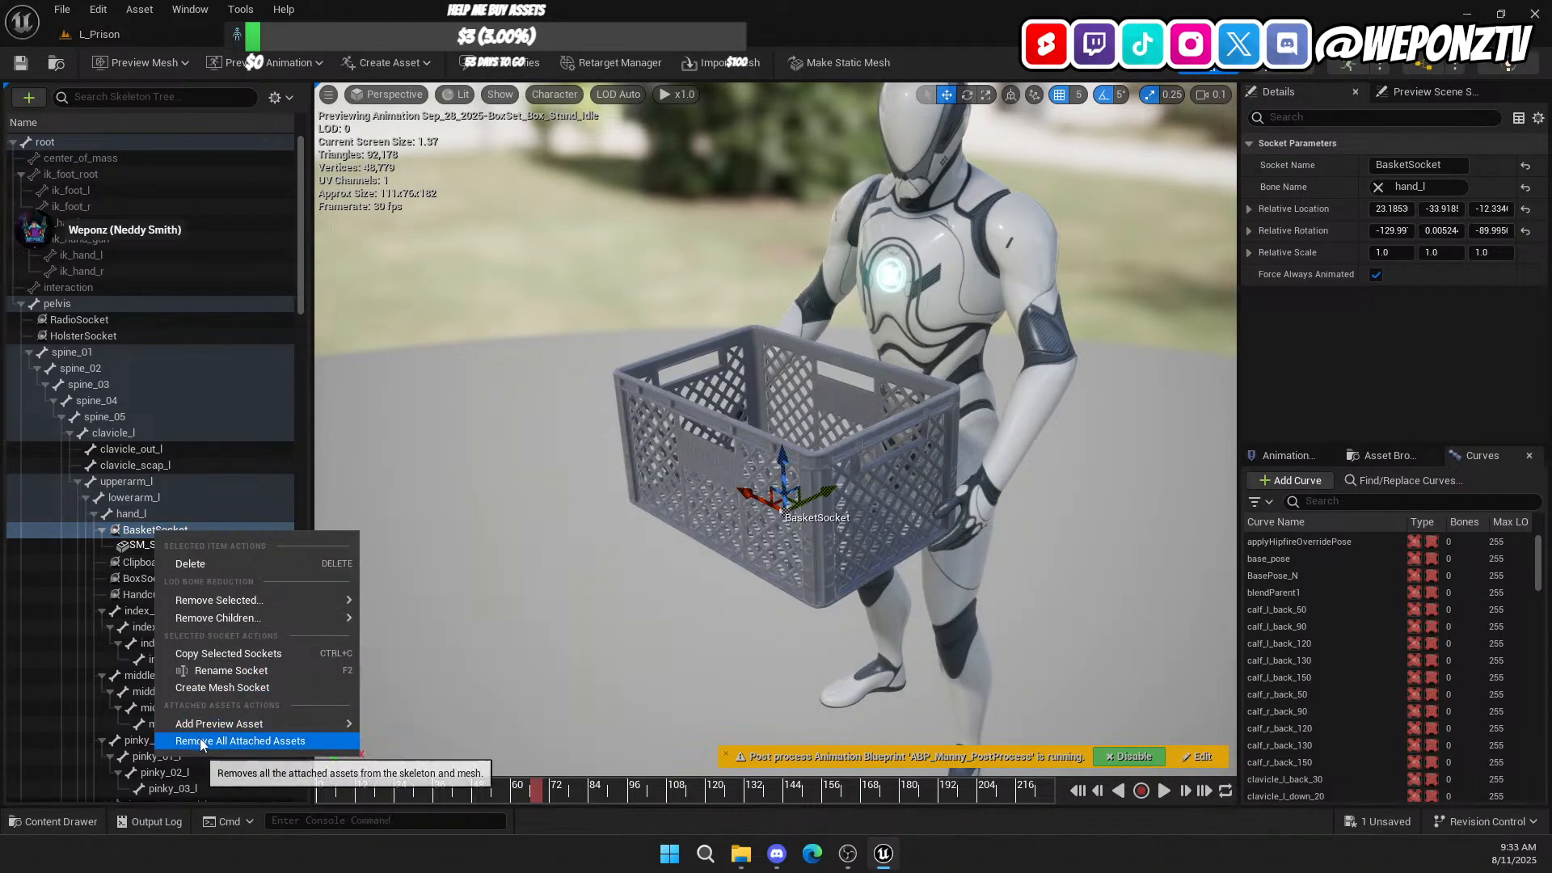
pyautogui.click(219, 741)
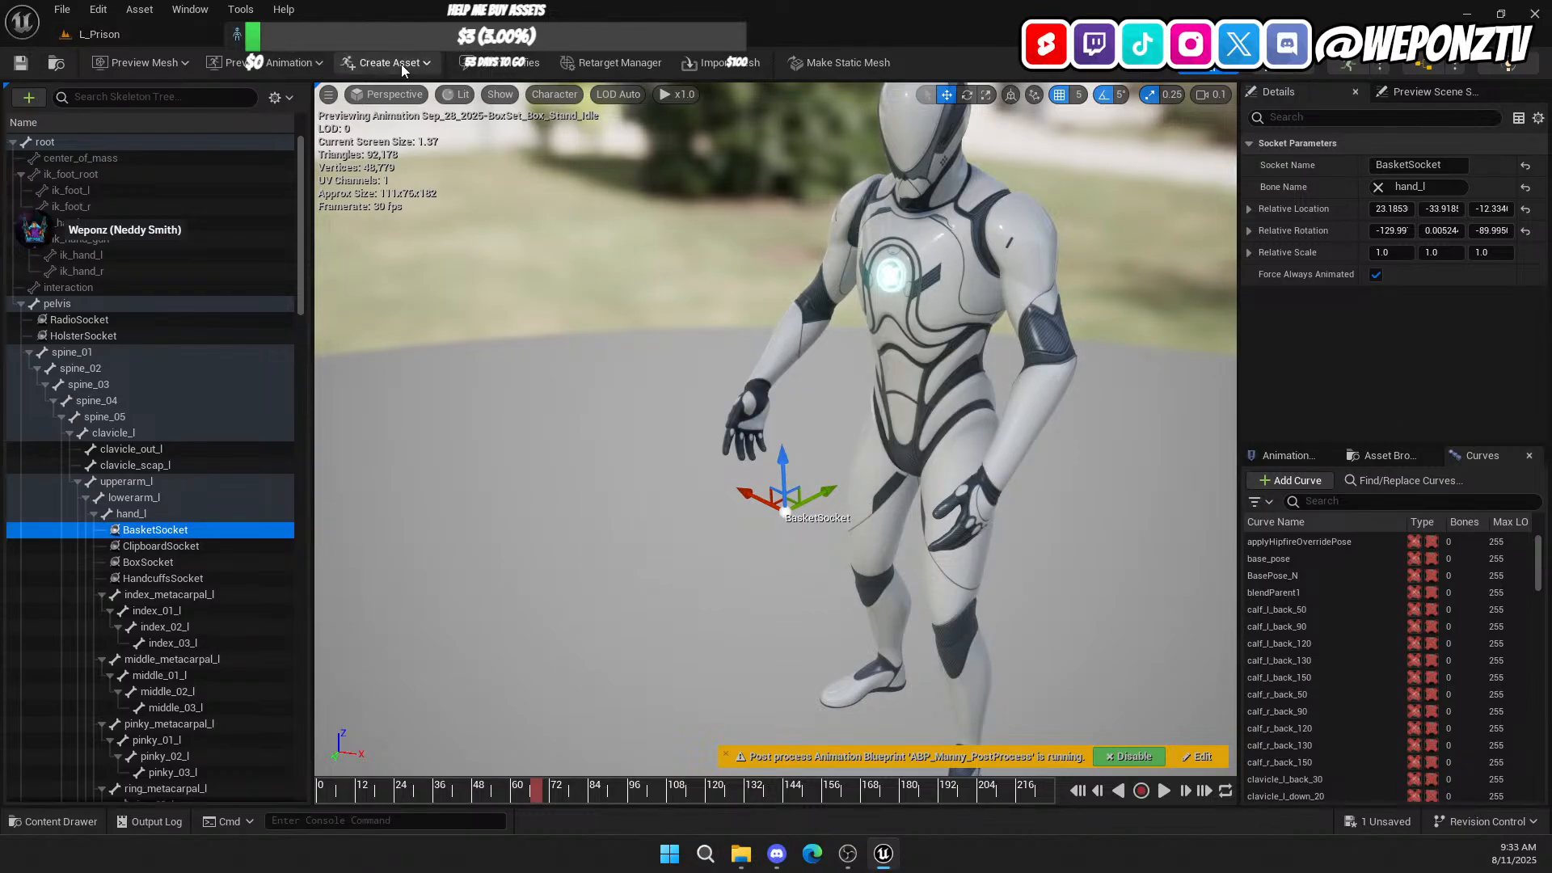
# Step: Return to the L_Prison level, deselect LI_Workshop and bring the prison kitchen into view
pyautogui.click(382, 35)
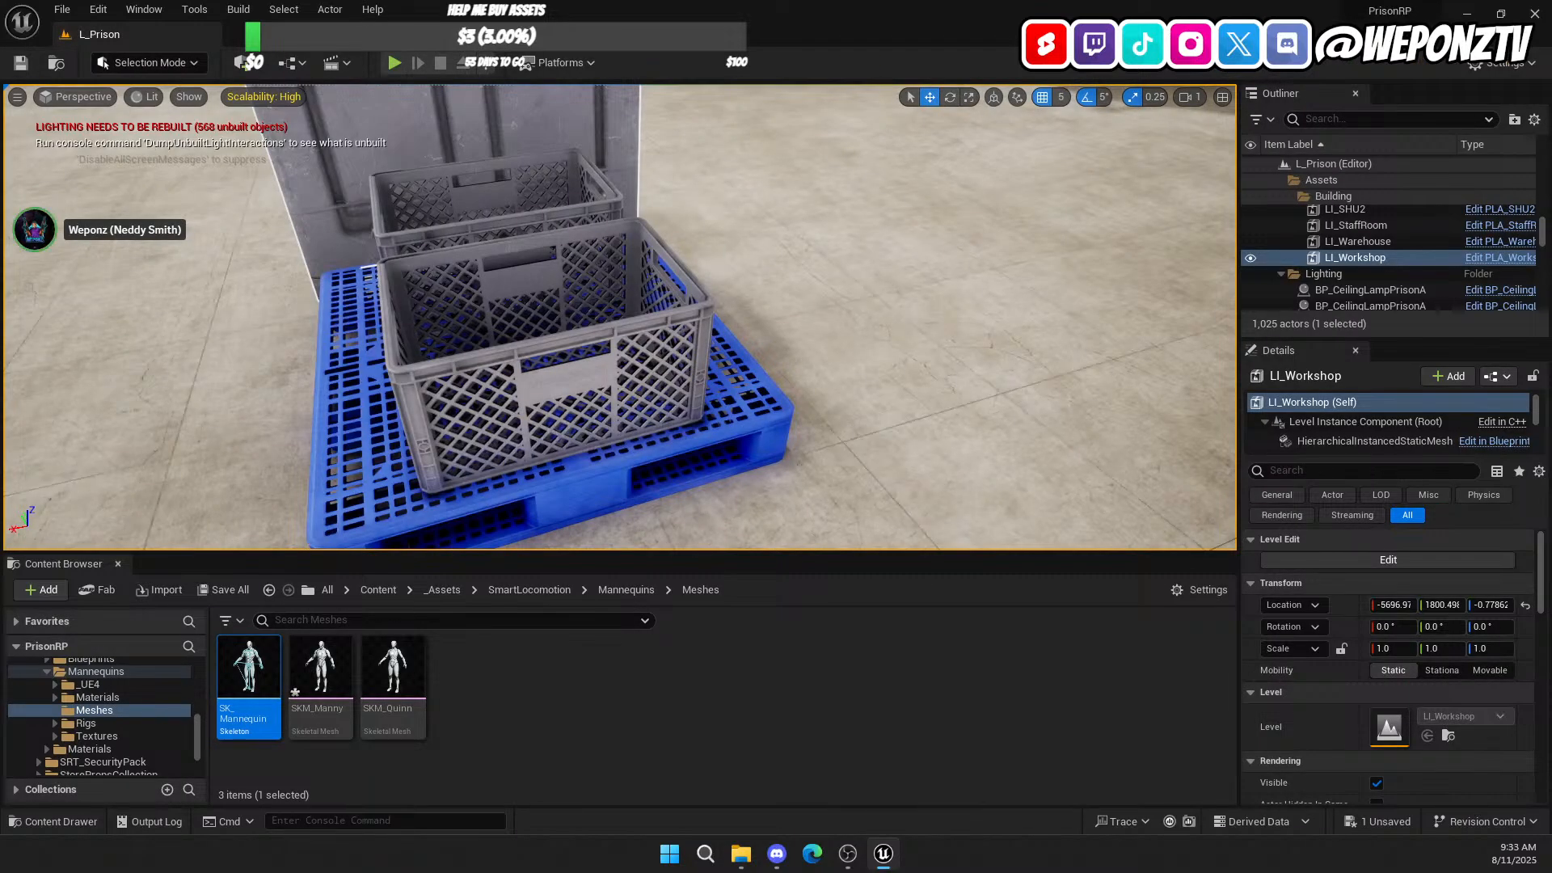
pyautogui.press('s')
pyautogui.moveTo(620, 317); pyautogui.dragTo(566, 388, button='right')
pyautogui.press('d')
pyautogui.press('w')
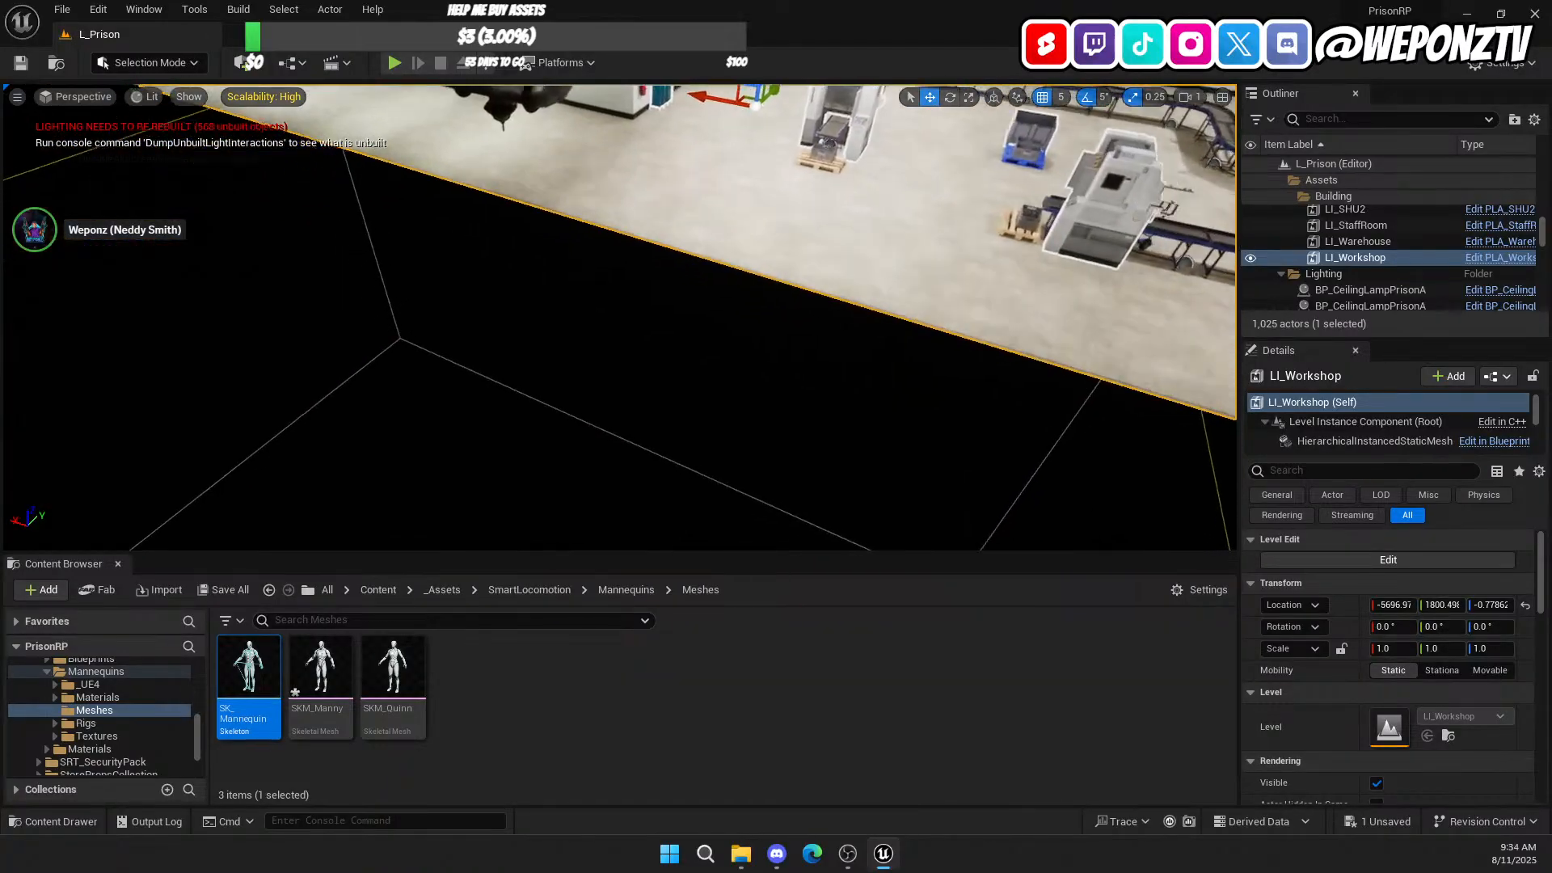
pyautogui.click(589, 337)
pyautogui.moveTo(589, 337); pyautogui.dragTo(451, 291, button='right')
# Step: Collapse the Assets and Lighting folders in the level's actor hierarchy and save all modified files
pyautogui.moveTo(1539, 234); pyautogui.dragTo(1402, 180)
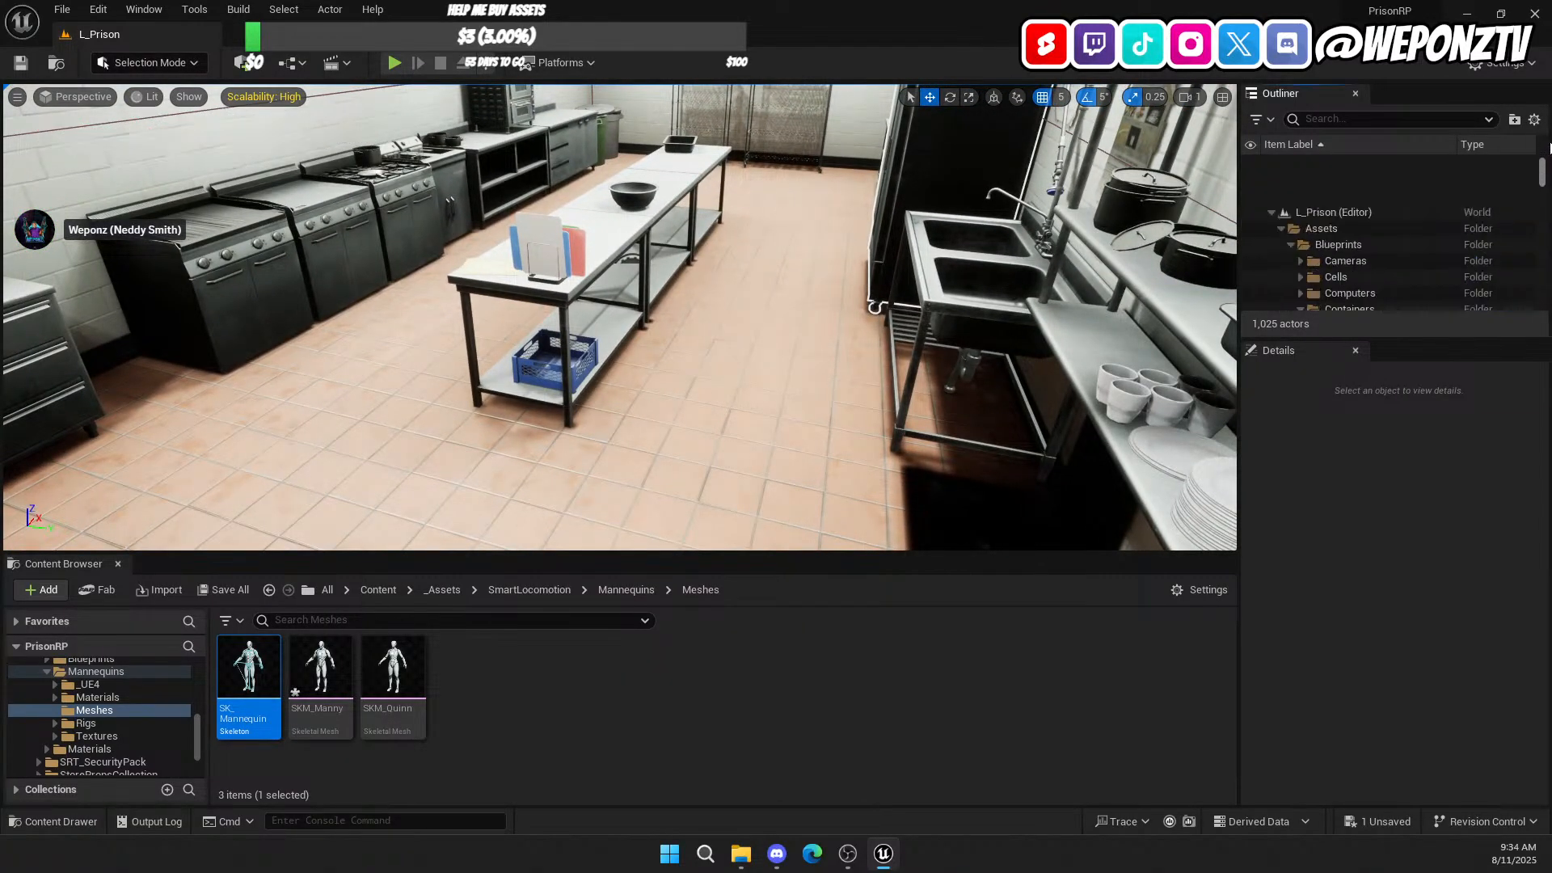
pyautogui.click(1282, 179)
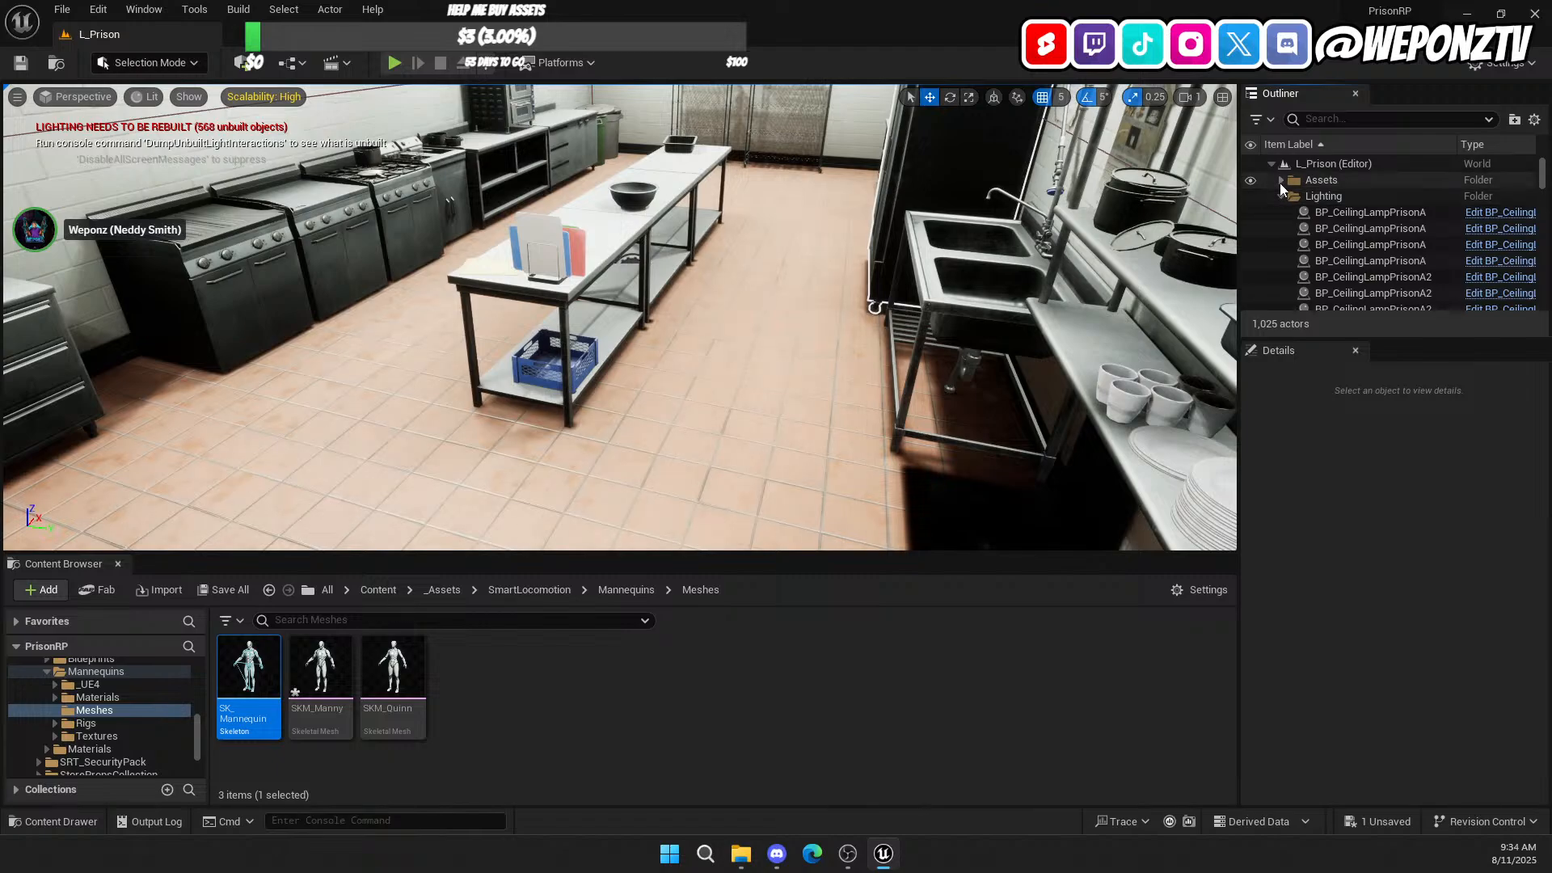
pyautogui.click(1281, 198)
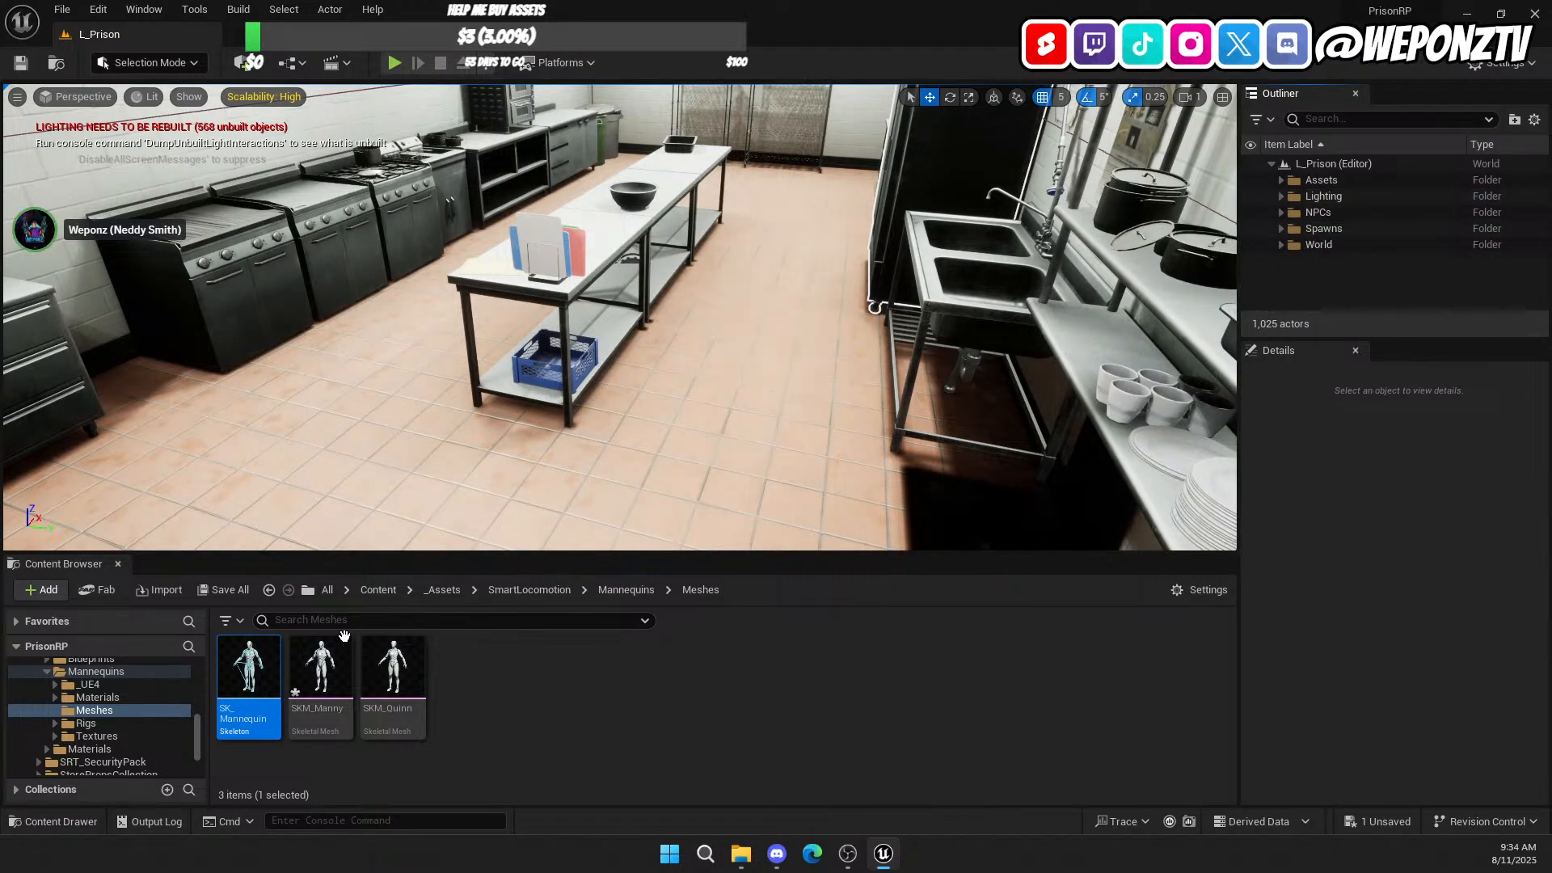
pyautogui.click(65, 9)
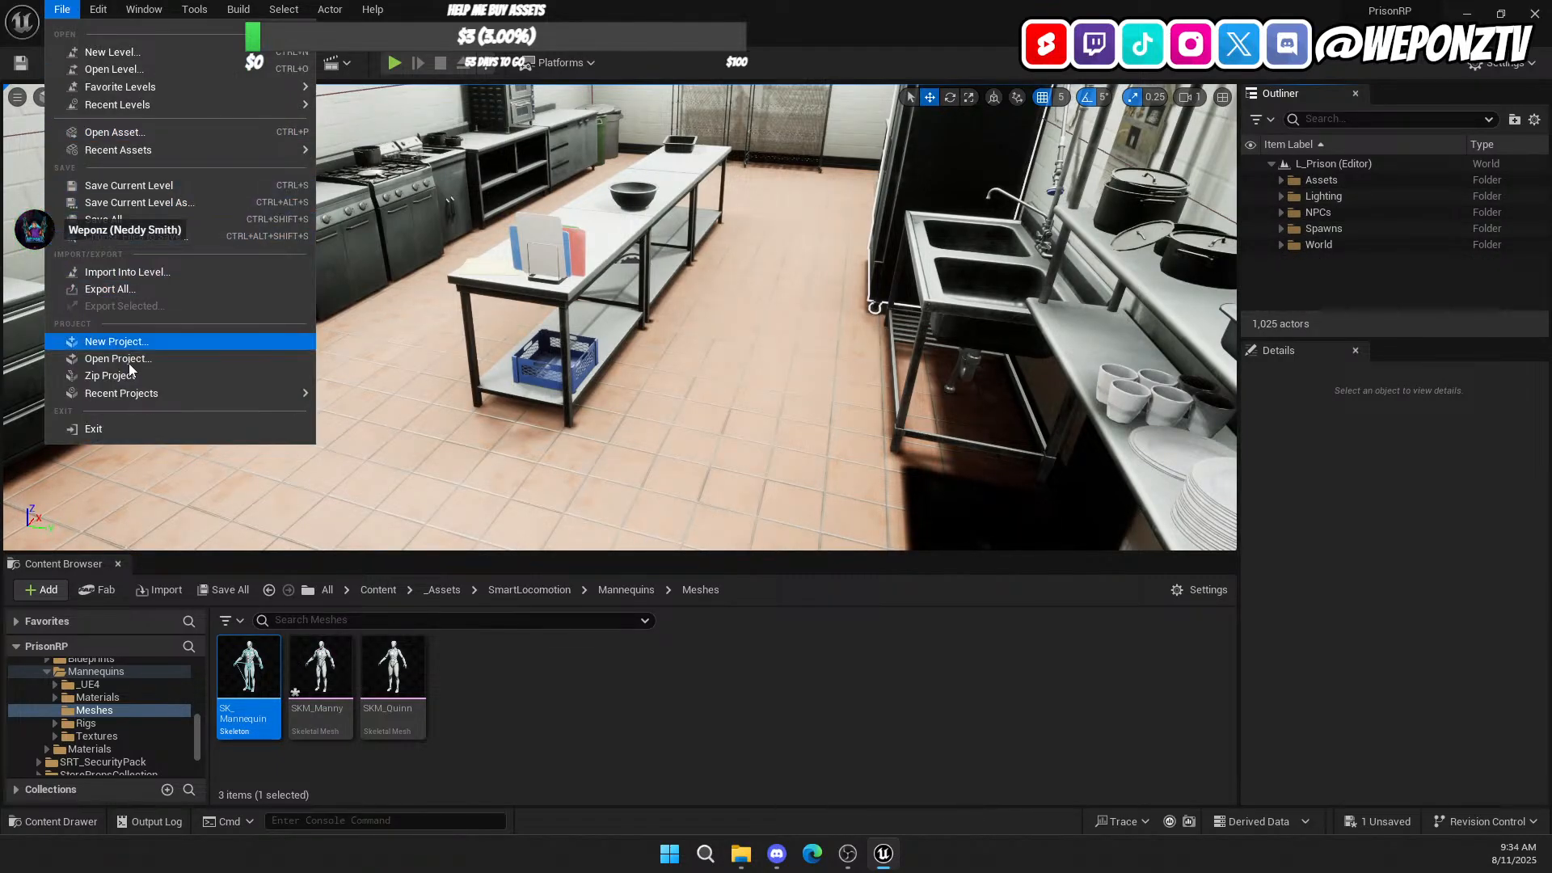
pyautogui.click(136, 219)
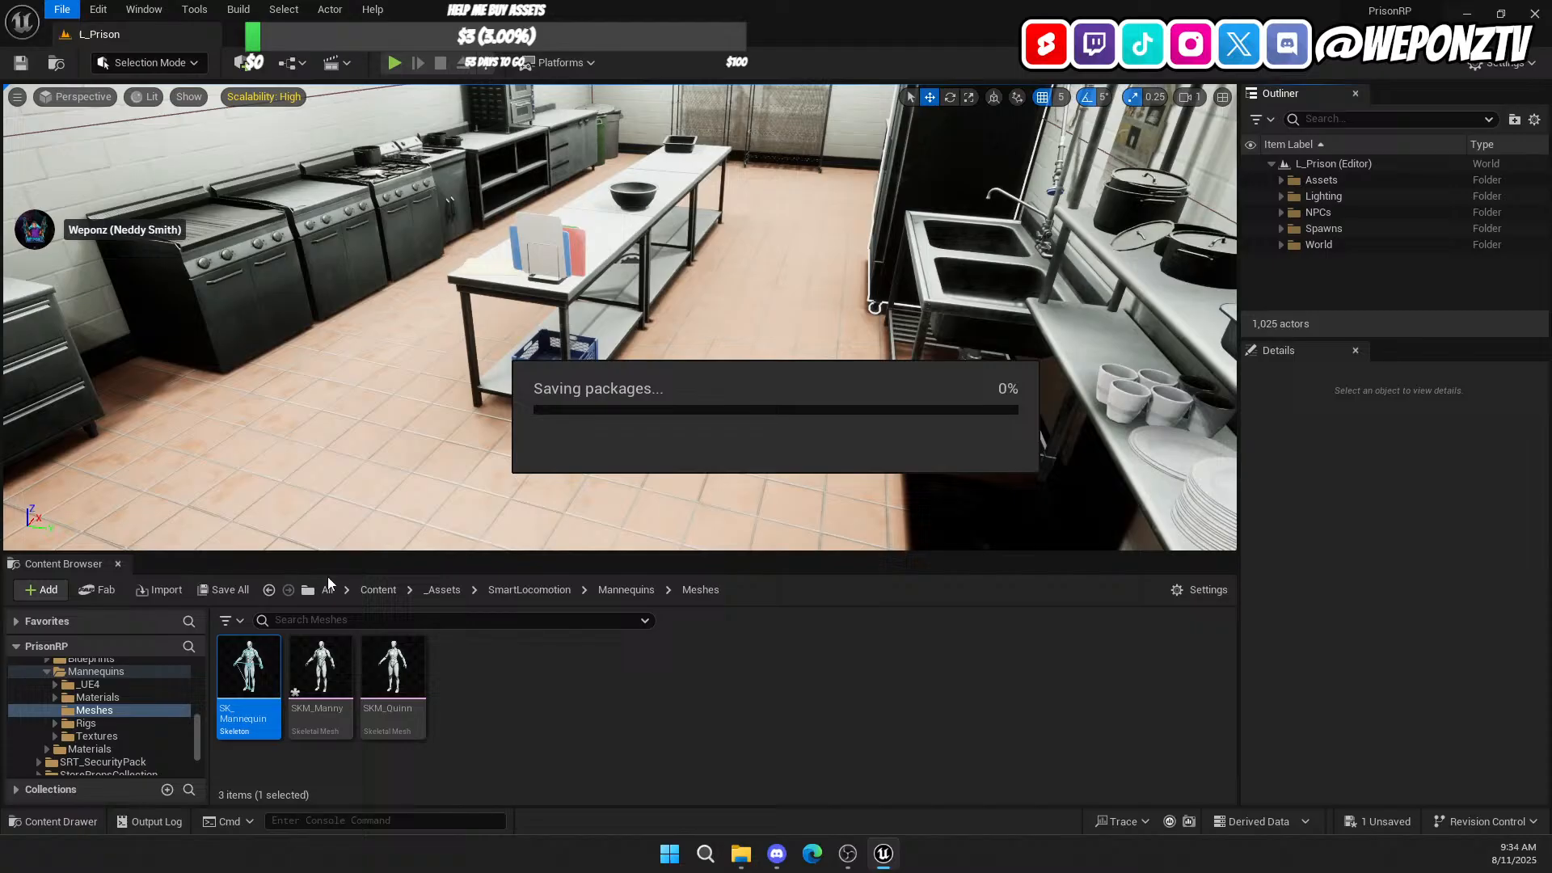
# Step: Open the project content folder _Game/Animations/_NEW and filter its animations for "fry"
pyautogui.click(443, 590)
pyautogui.click(379, 590)
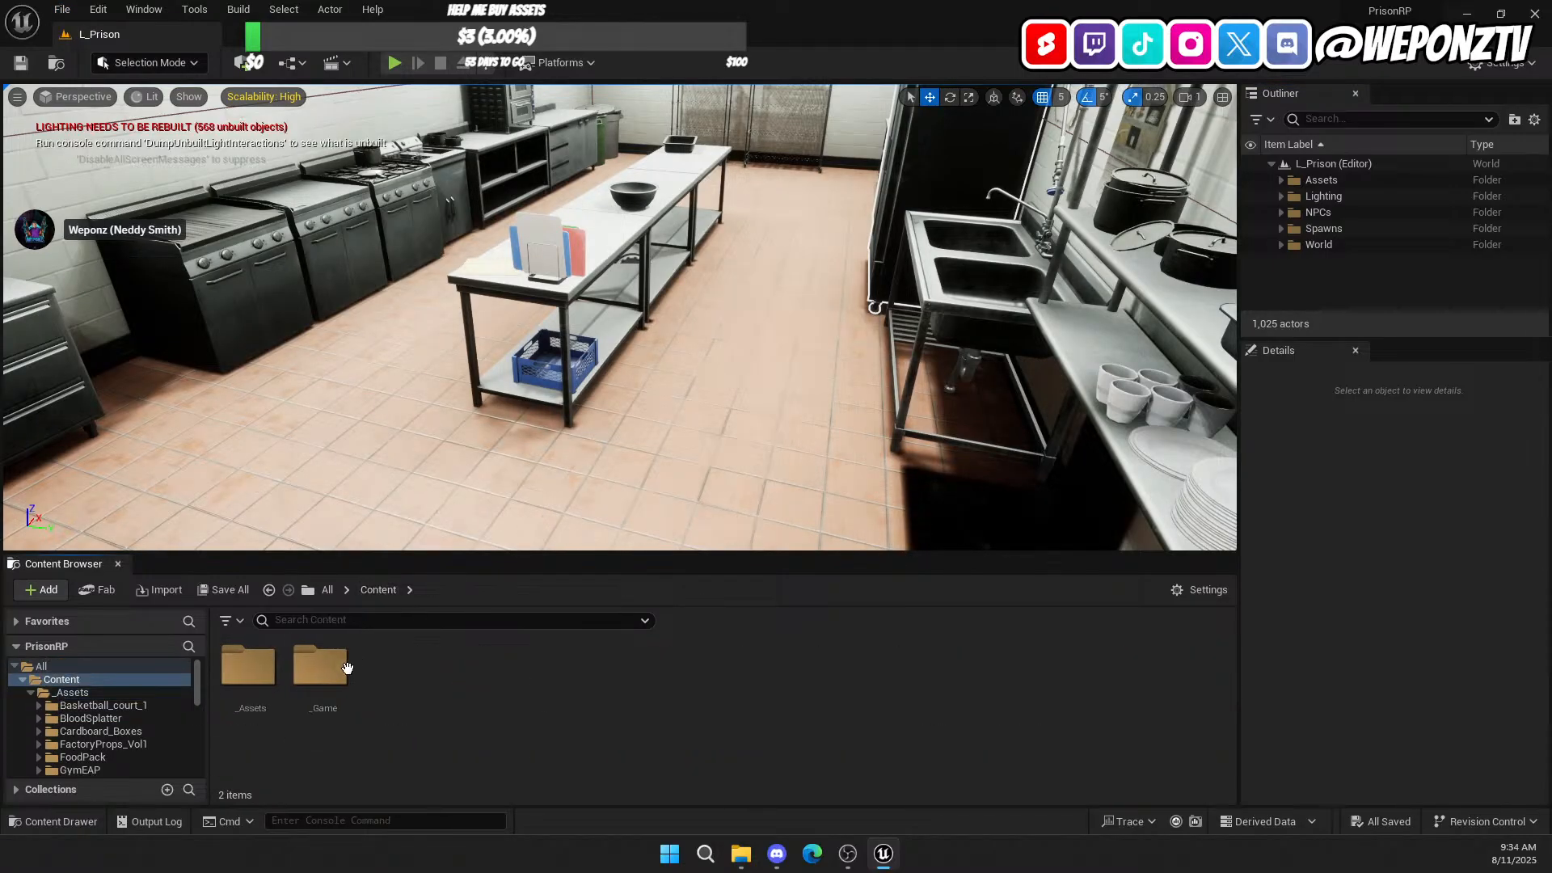
pyautogui.doubleClick(348, 667)
pyautogui.doubleClick(242, 663)
pyautogui.doubleClick(247, 665)
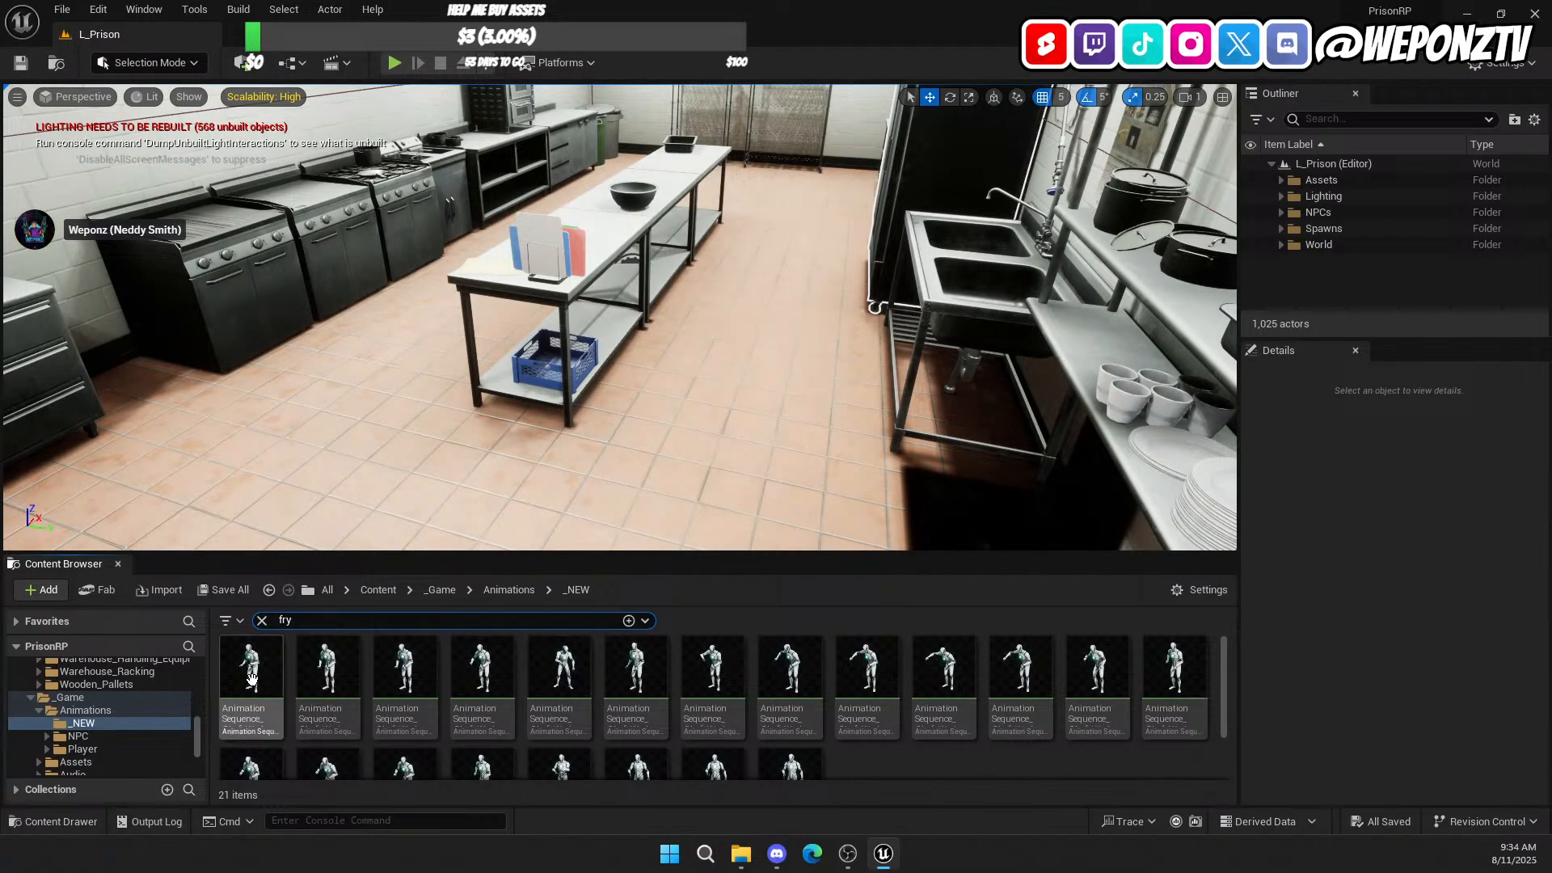
# Step: Place AnimationSequence_Chef_WorkStation_FryingPan_Idle in the kitchen near the cookers and set its Z rotation to 180°
pyautogui.moveTo(251, 677)
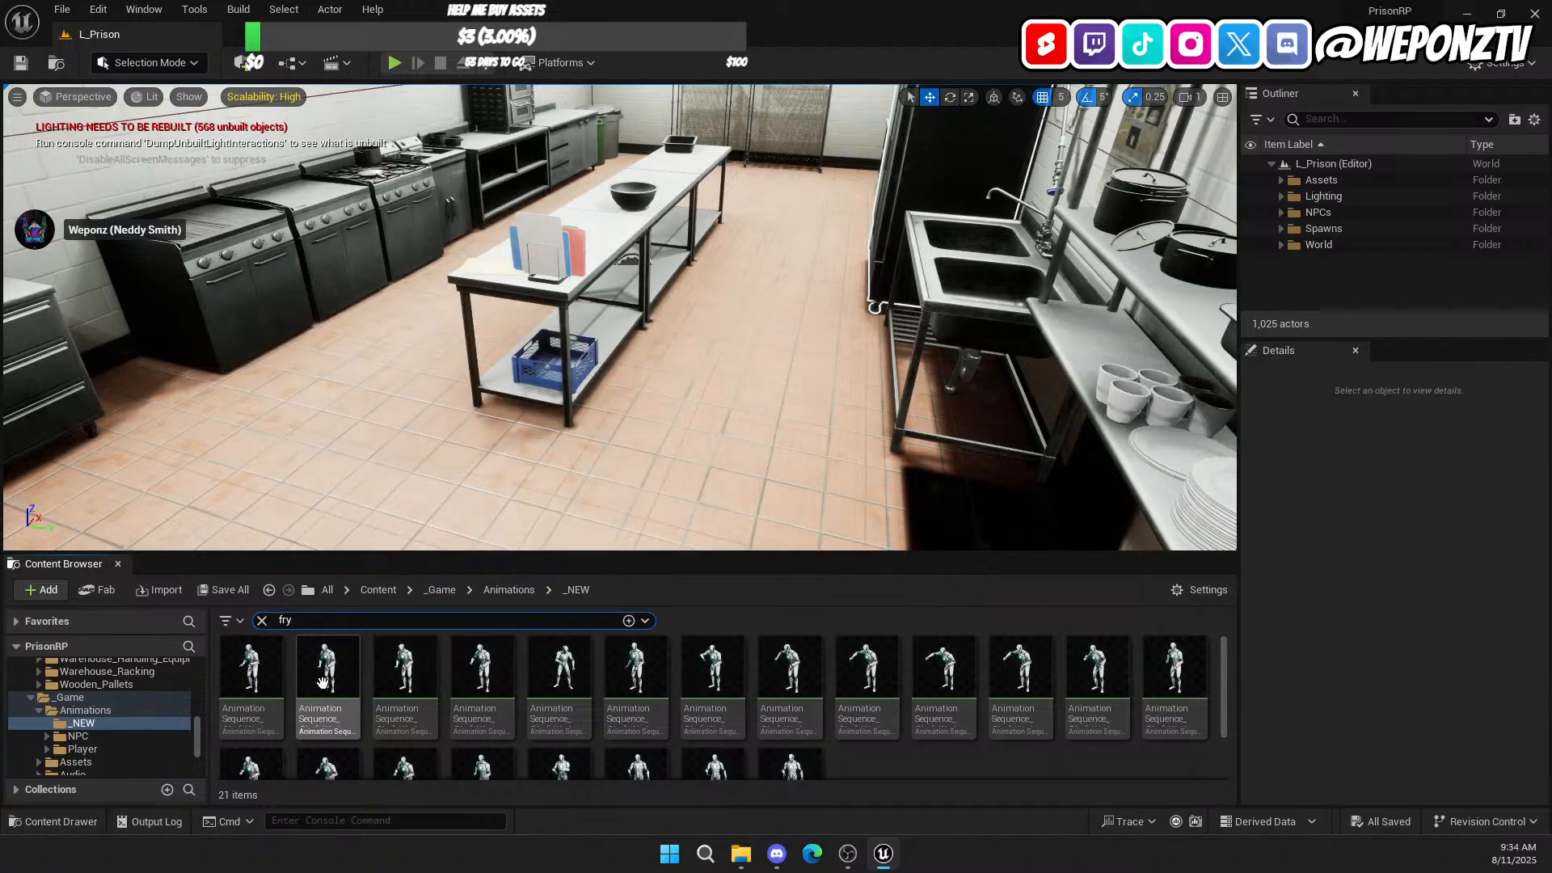
pyautogui.moveTo(323, 683)
pyautogui.moveTo(394, 686)
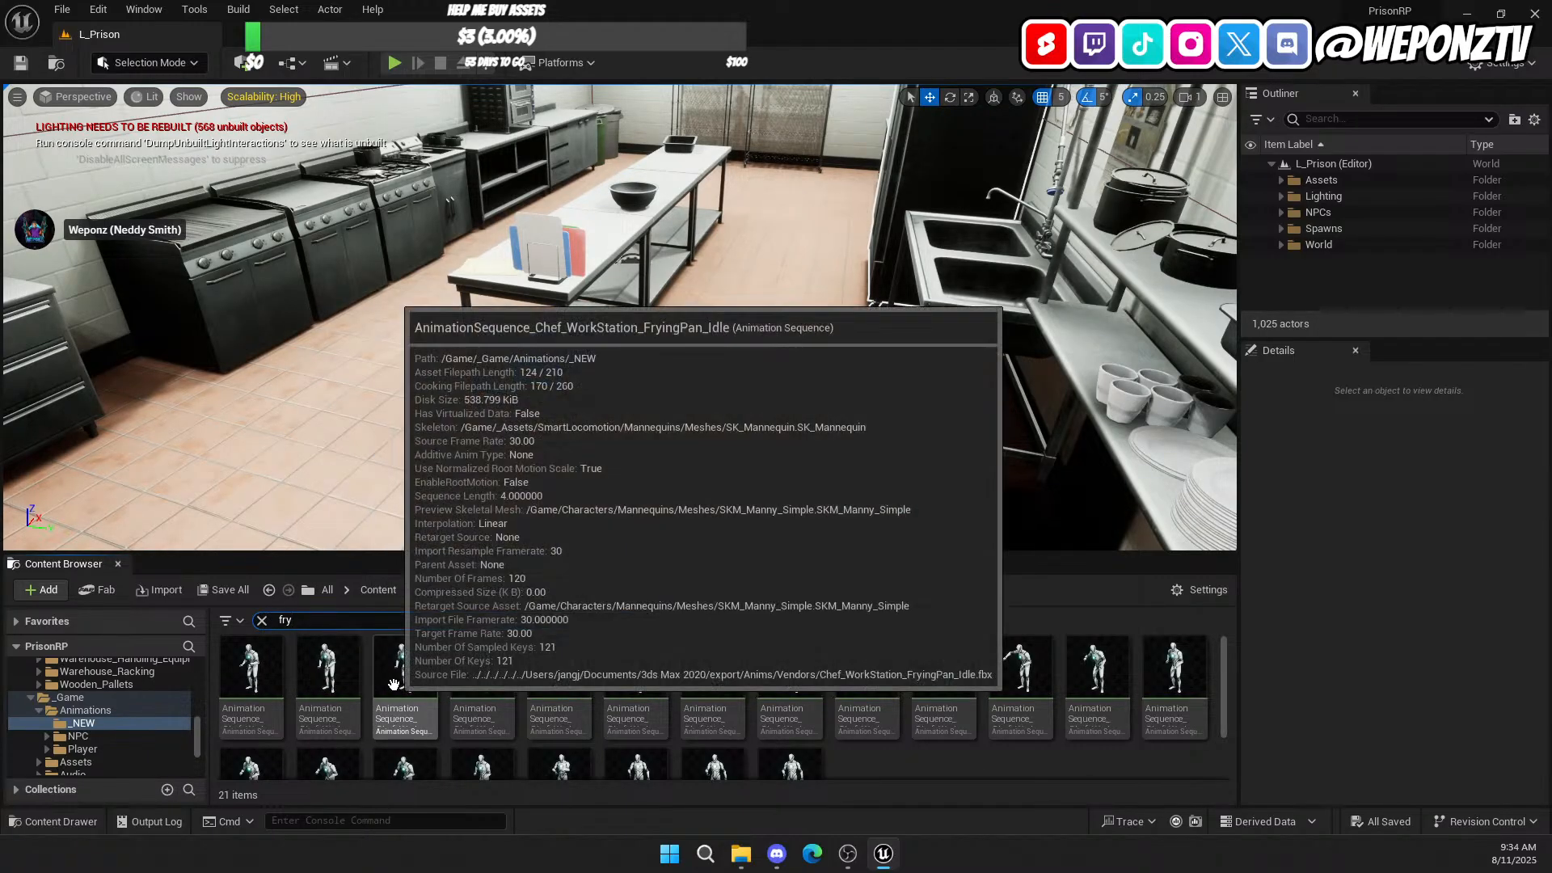
pyautogui.moveTo(394, 686); pyautogui.dragTo(371, 313)
pyautogui.moveTo(371, 314)
pyautogui.mouseDown(button='right')
pyautogui.moveTo(364, 279)
pyautogui.moveTo(348, 279)
pyautogui.moveTo(391, 329)
pyautogui.mouseUp(button='right')
pyautogui.press('w')
pyautogui.press('s')
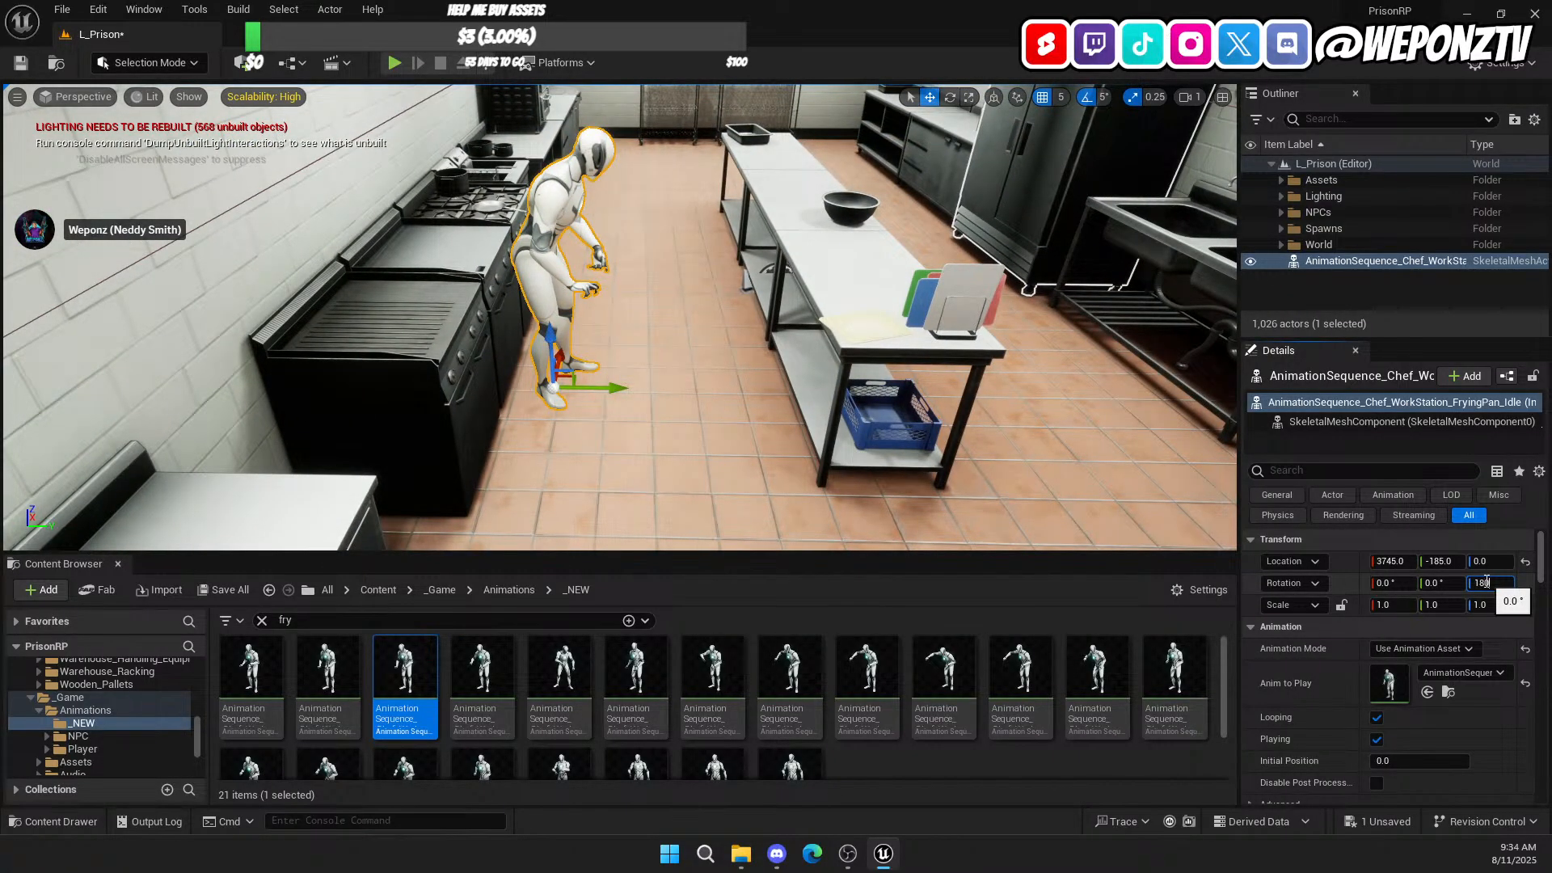
pyautogui.click(1486, 582)
pyautogui.write('180')
pyautogui.press('Return')
# Step: Move the frying-pan mannequin up to the gas stove, to location X 3825, Y -175
pyautogui.press('w')
pyautogui.moveTo(772, 477); pyautogui.dragTo(323, 477, button='right')
pyautogui.press('d')
pyautogui.moveTo(717, 444)
pyautogui.mouseDown(button='right')
pyautogui.moveTo(731, 449)
pyautogui.moveTo(708, 454)
pyautogui.moveTo(717, 445)
pyautogui.mouseUp(button='right')
pyautogui.press('a')
pyautogui.press('d')
pyautogui.moveTo(661, 443); pyautogui.dragTo(638, 443)
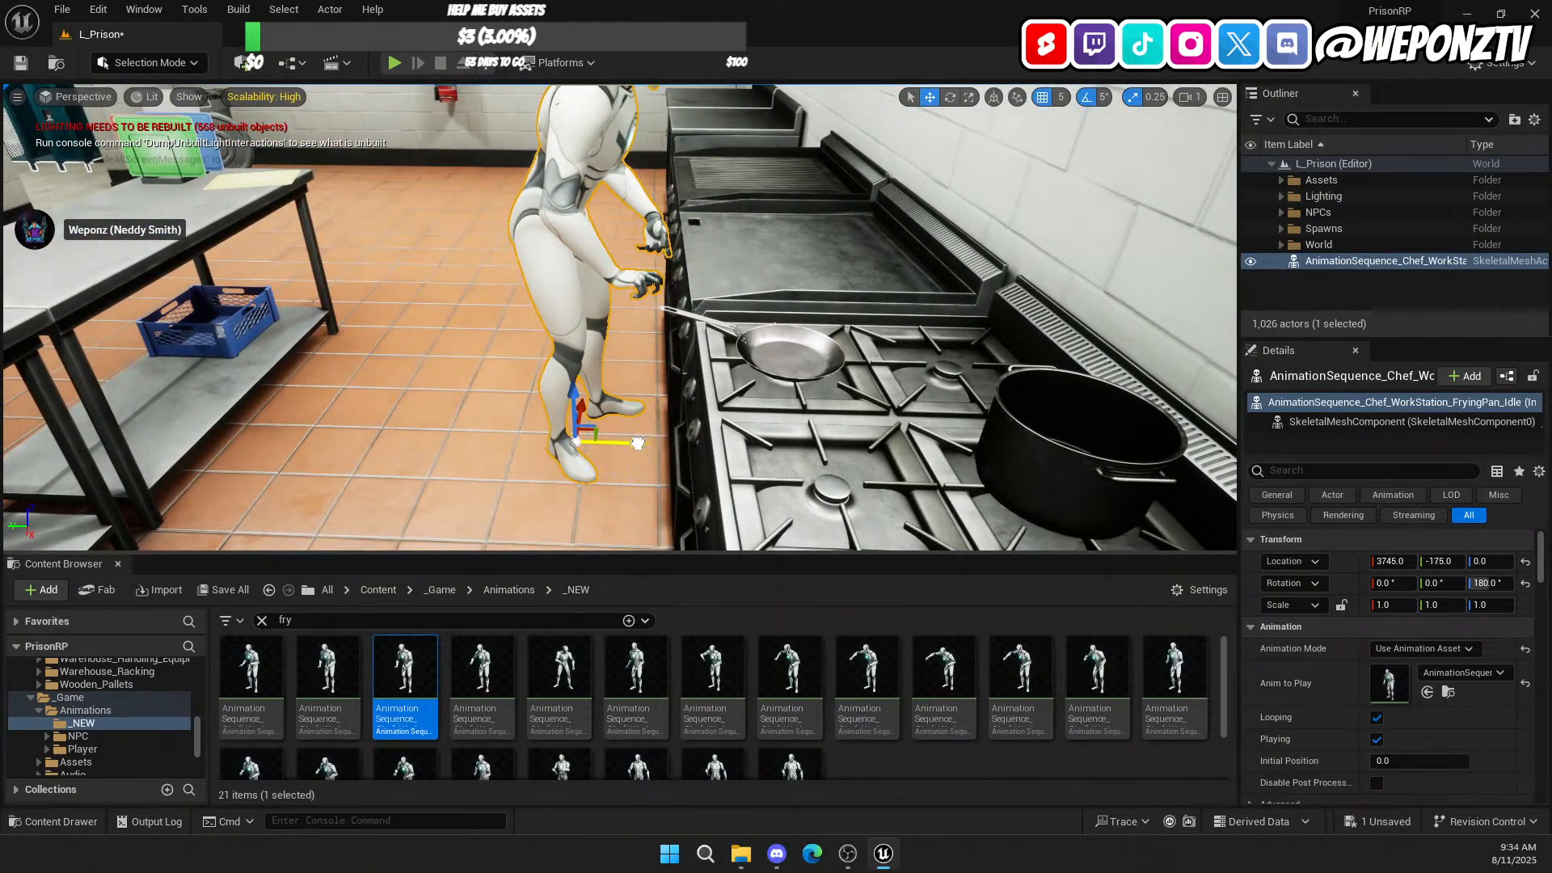
pyautogui.press('s')
pyautogui.moveTo(590, 383); pyautogui.dragTo(797, 386, button='right')
pyautogui.press('a')
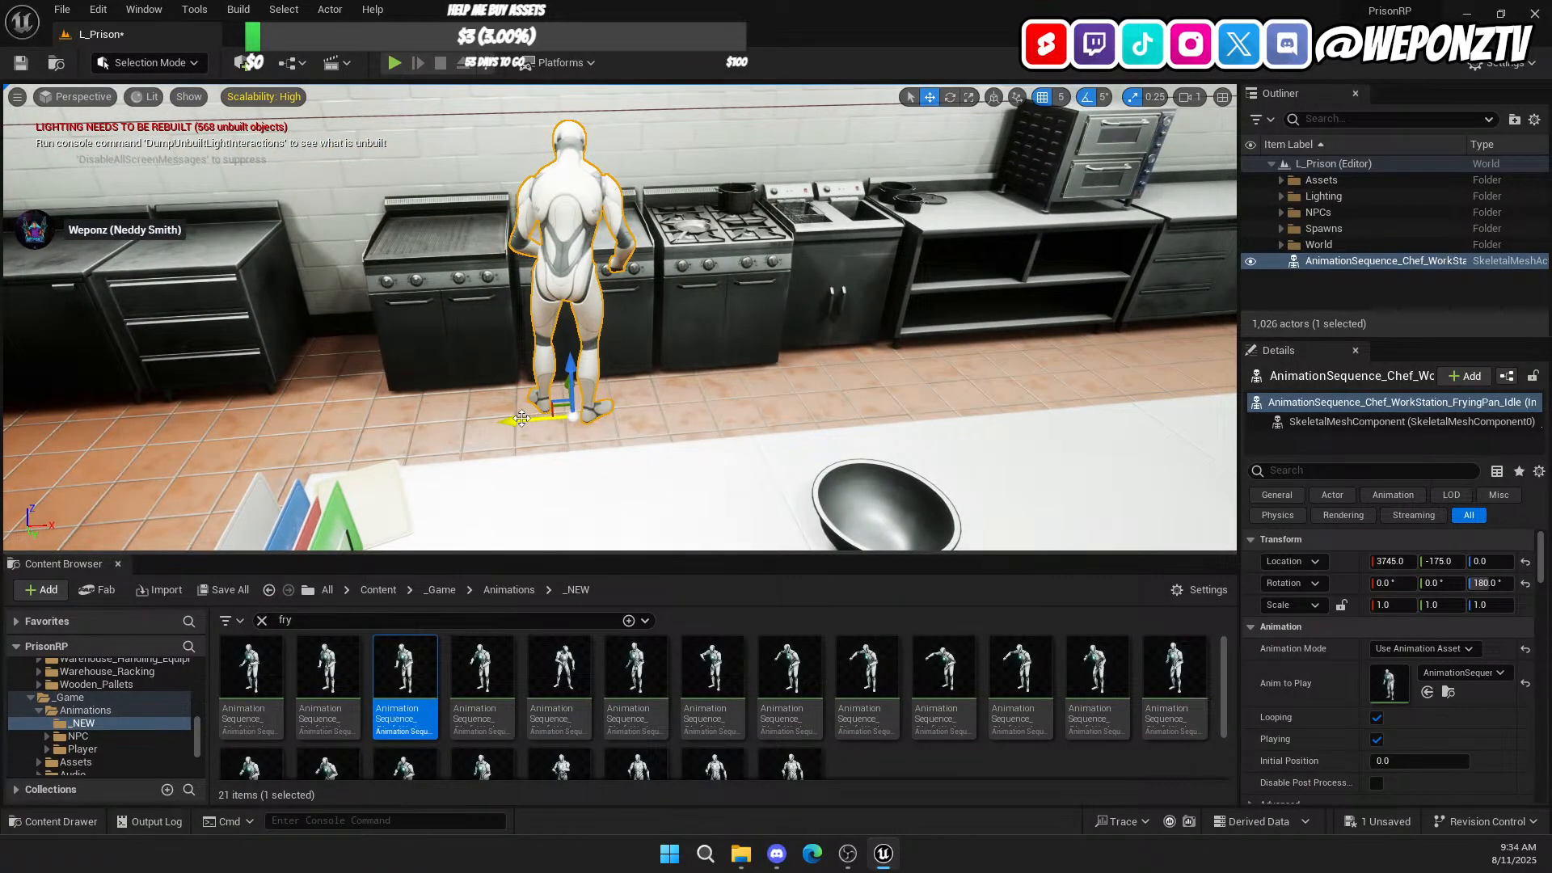
pyautogui.moveTo(521, 417); pyautogui.dragTo(655, 429)
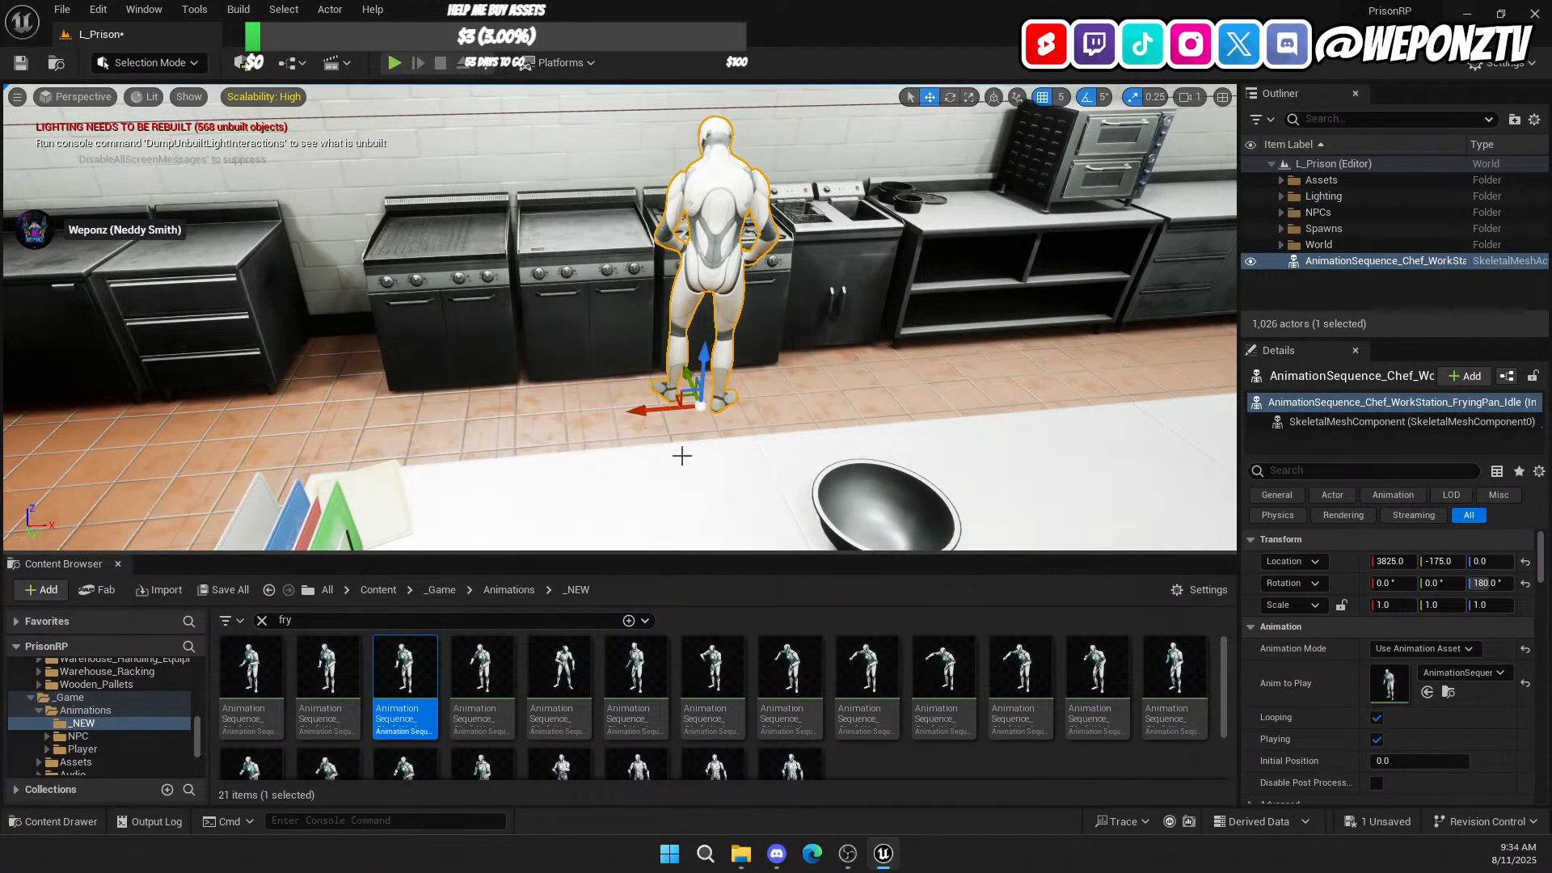
# Step: Place AnimationSequence_Chef_WorkStation_WokStirFry_Idle on the kitchen floor beside the frying-pan mannequin, at about X 3950, Y -180
pyautogui.press('d')
pyautogui.moveTo(681, 456); pyautogui.dragTo(452, 501, button='right')
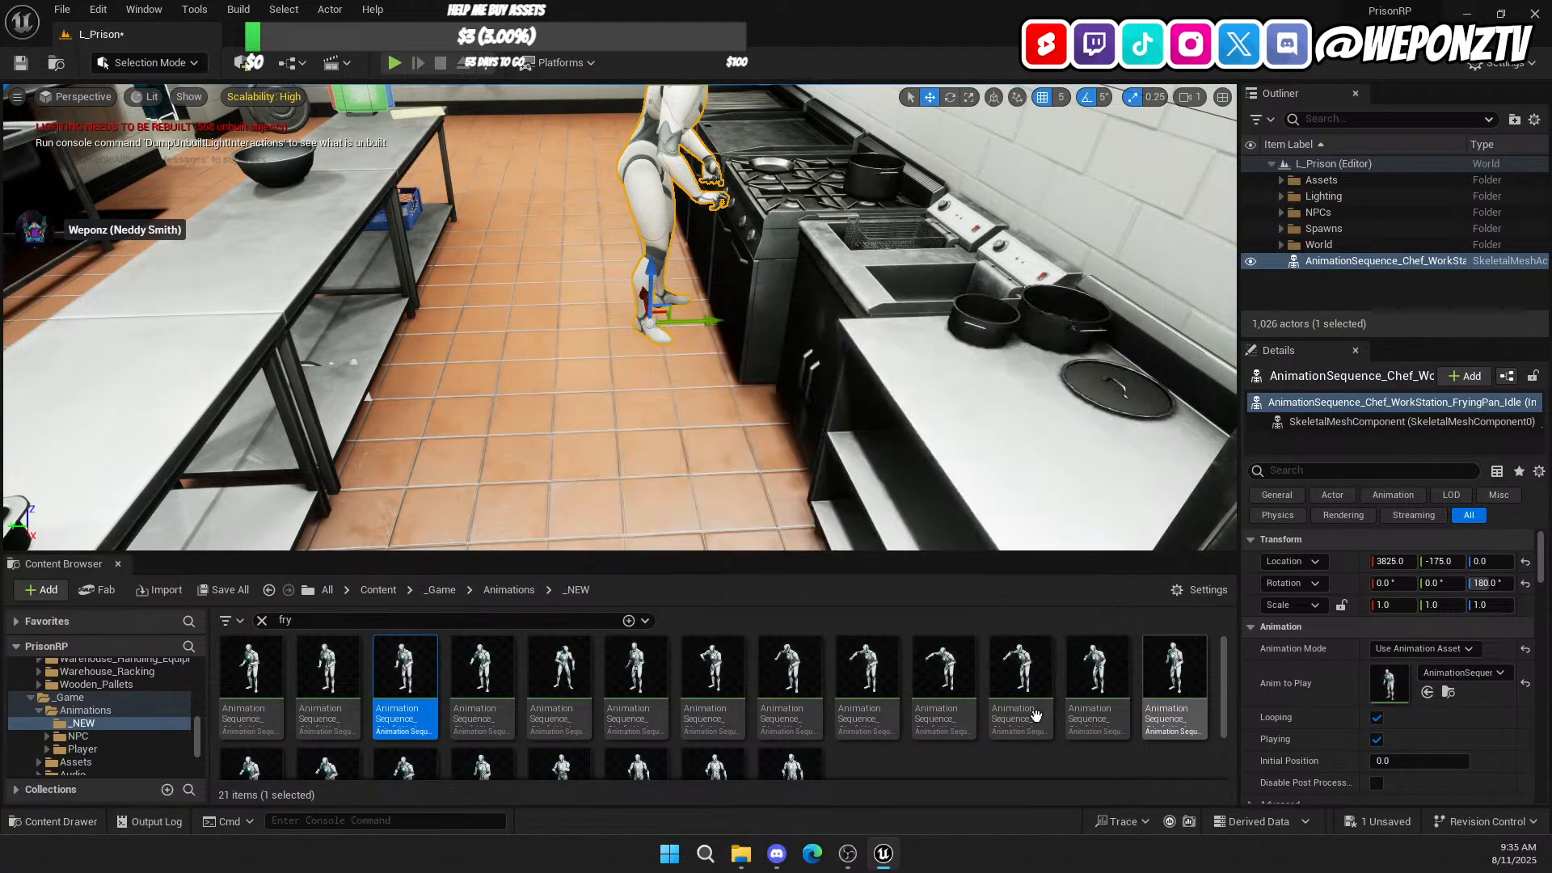
pyautogui.scroll(-2, 542, 729)
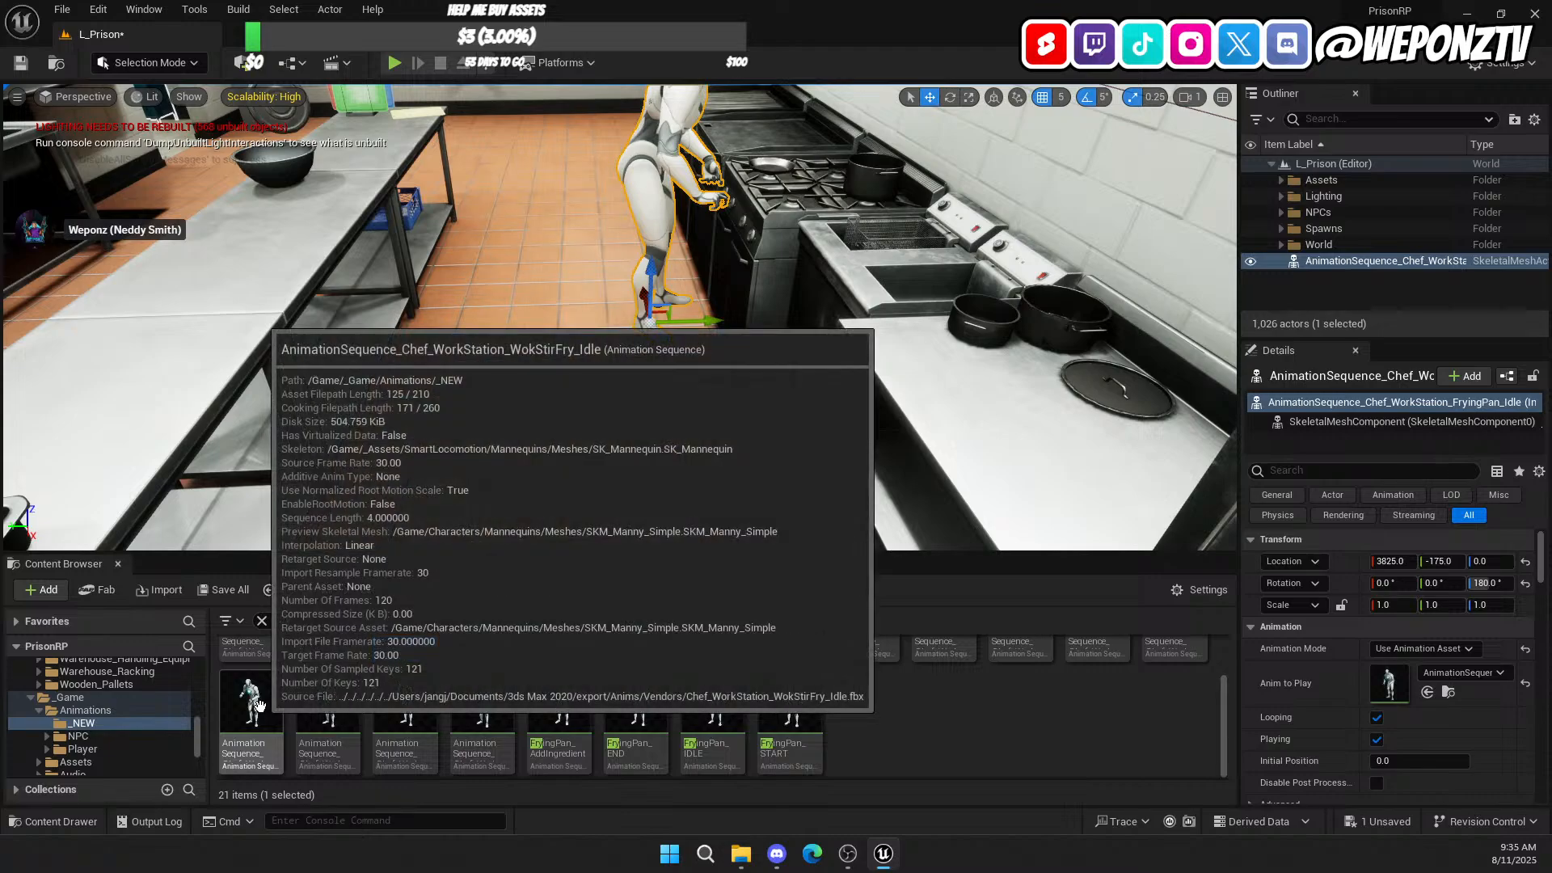
pyautogui.moveTo(259, 704); pyautogui.dragTo(684, 475)
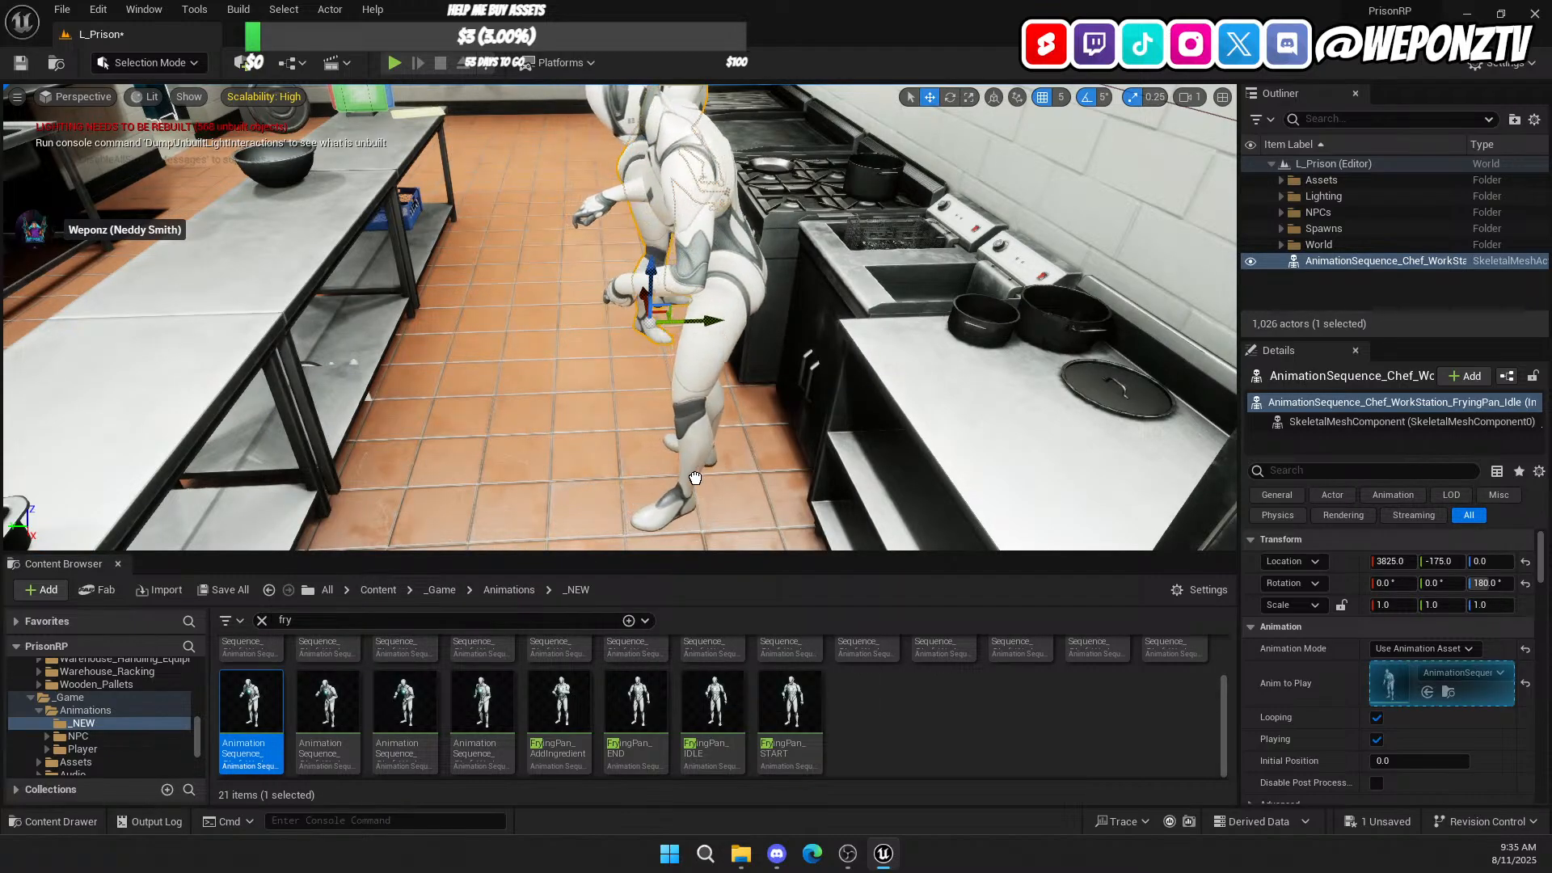
# Step: Move the wok stir-fry mannequin along the cooking line to X 3670 and set its Z rotation to 180° so it faces the grill
pyautogui.press('s')
pyautogui.moveTo(684, 475); pyautogui.dragTo(873, 477, button='right')
pyautogui.press('w')
pyautogui.press('s')
pyautogui.moveTo(817, 396); pyautogui.dragTo(776, 434, button='right')
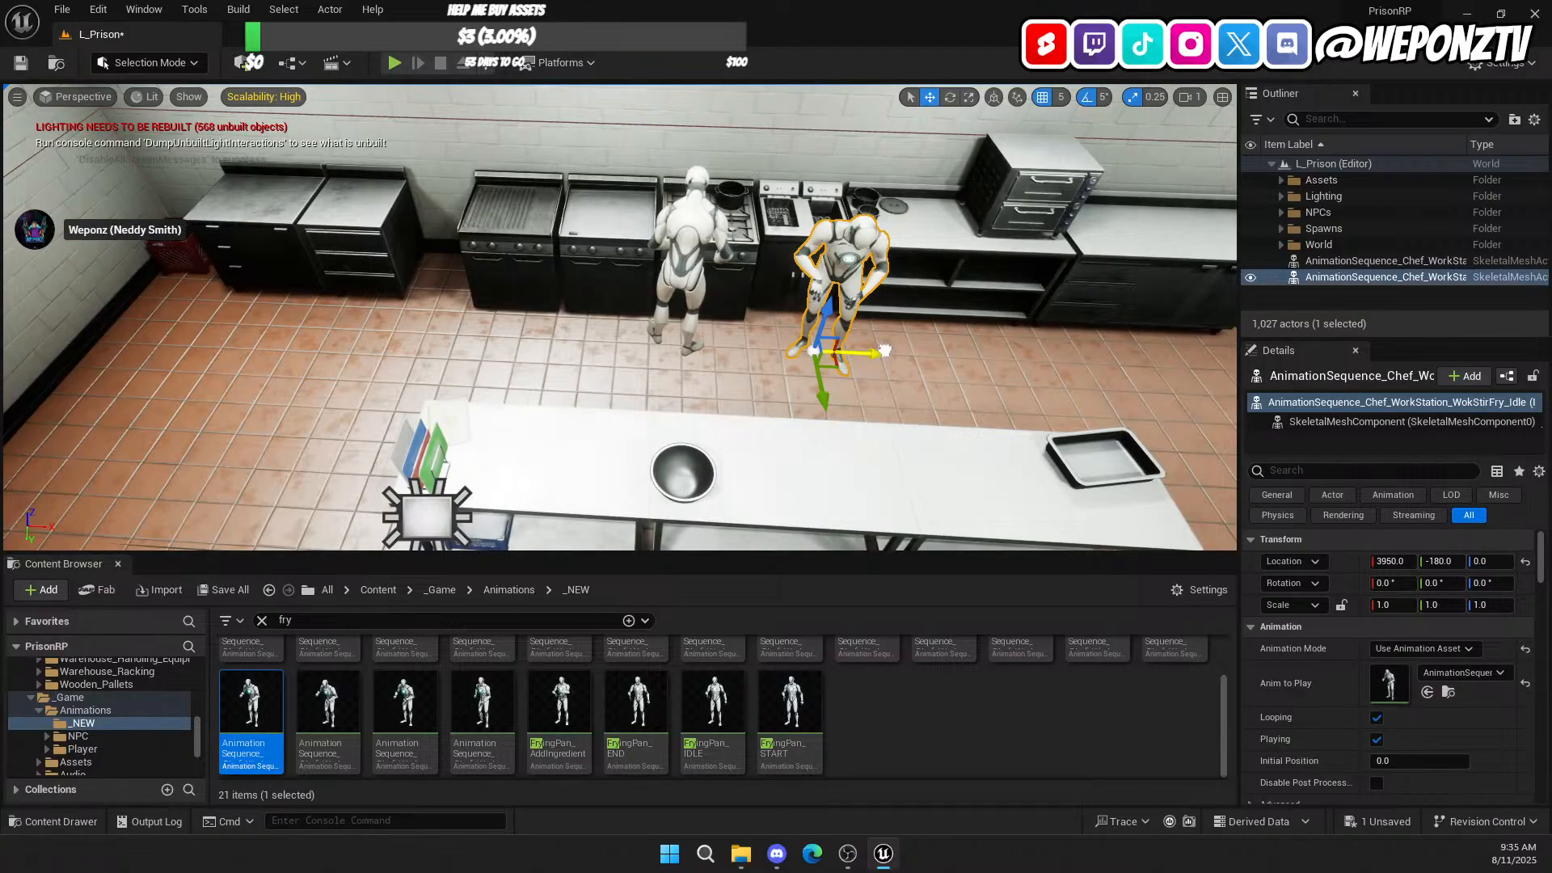
pyautogui.moveTo(590, 343); pyautogui.dragTo(583, 339)
pyautogui.press('d')
pyautogui.moveTo(584, 338); pyautogui.dragTo(323, 355, button='right')
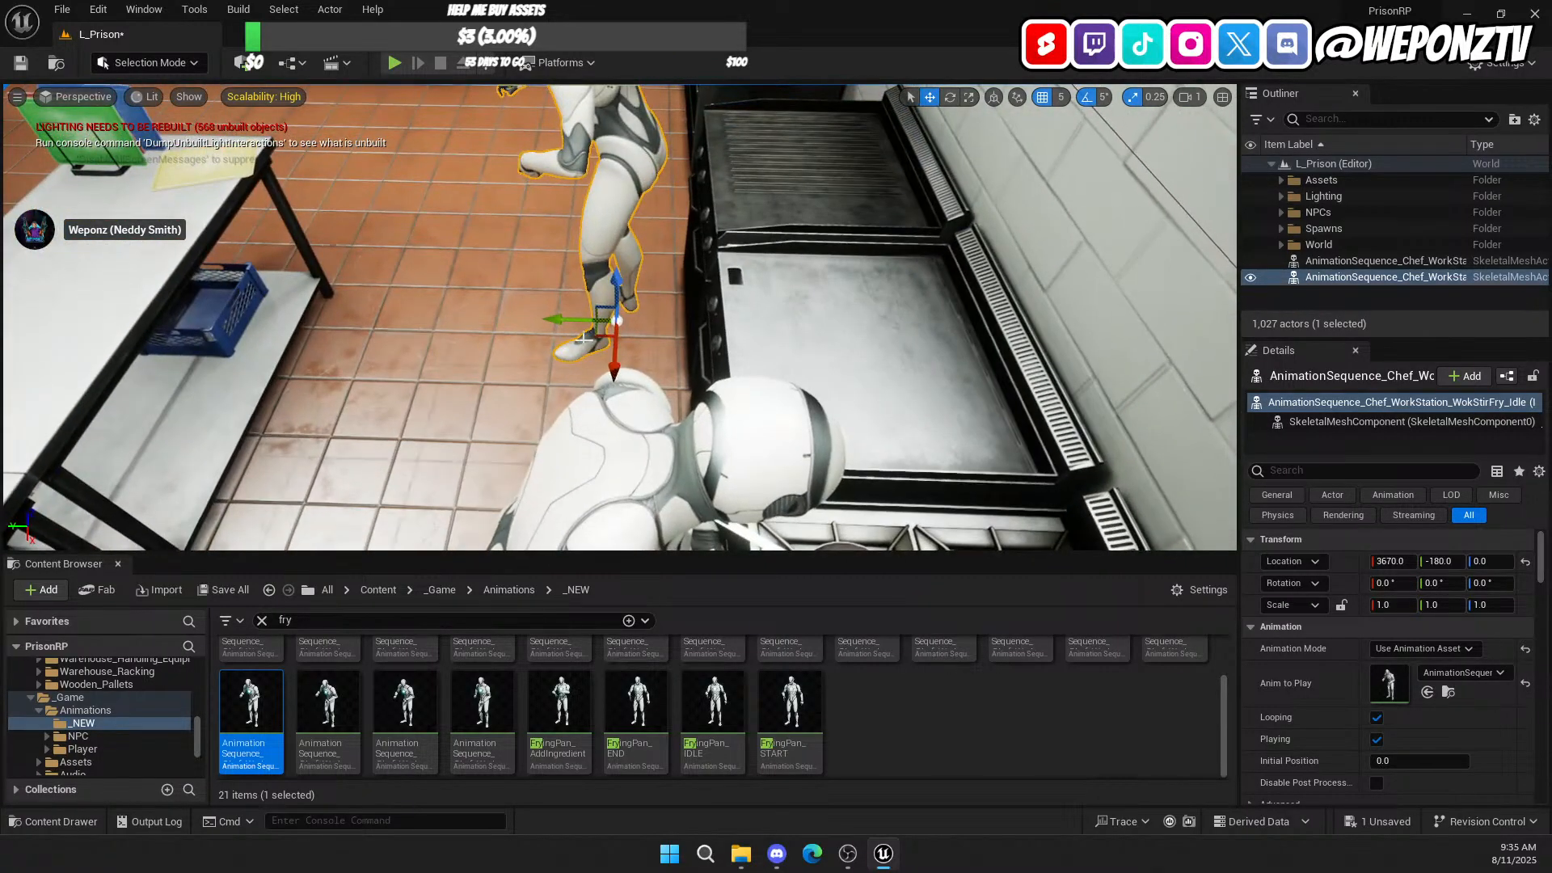
pyautogui.write('18')
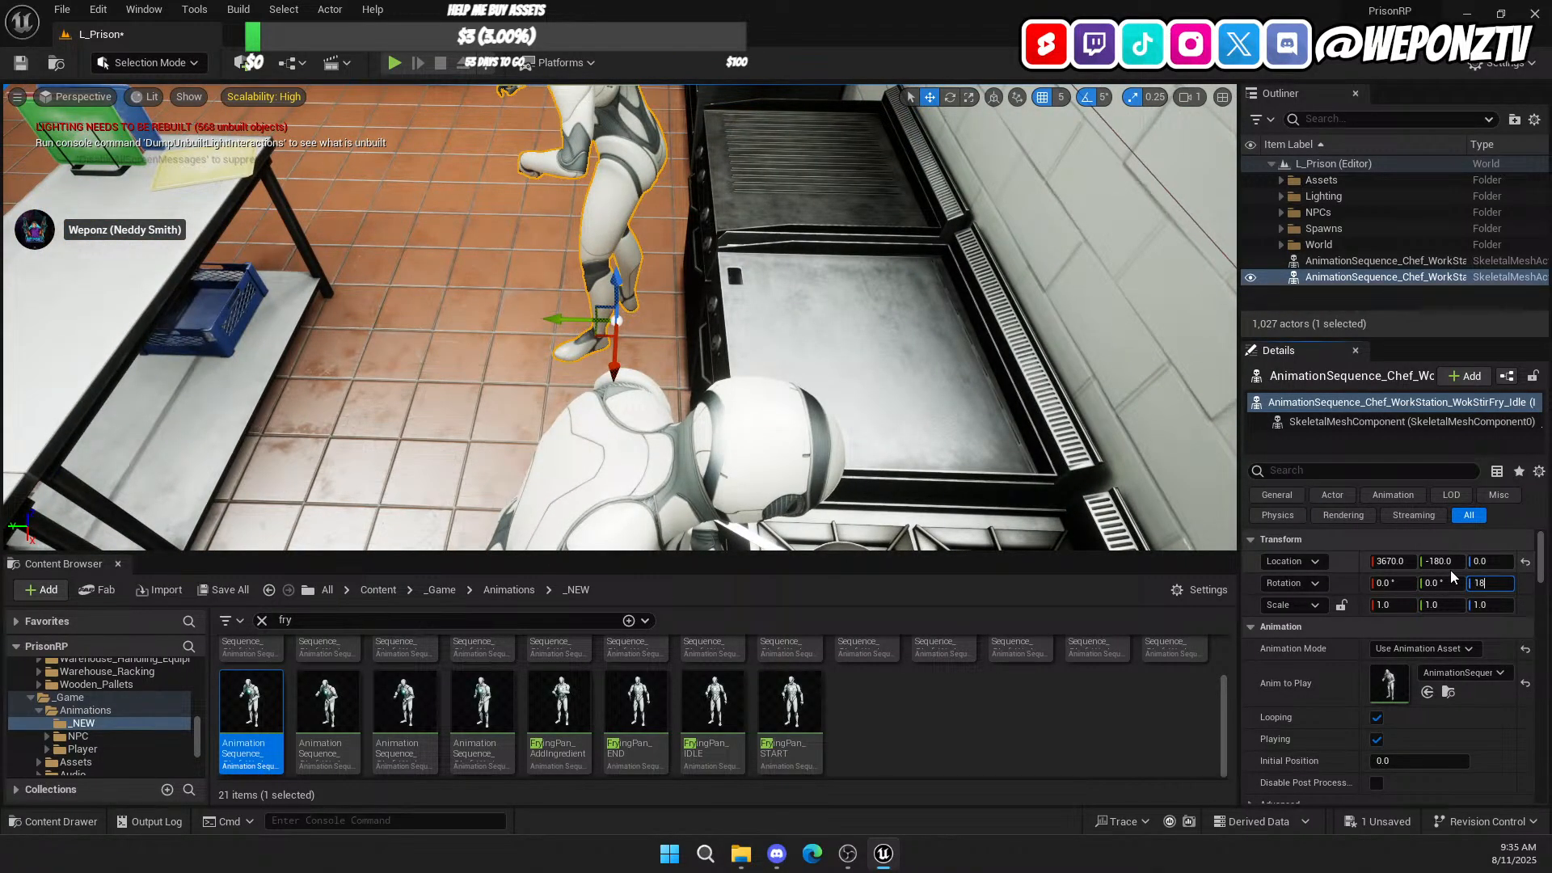
pyautogui.write('0')
pyautogui.press('Return')
pyautogui.press('w')
pyautogui.moveTo(911, 232); pyautogui.dragTo(1091, 206, button='right')
pyautogui.press('s')
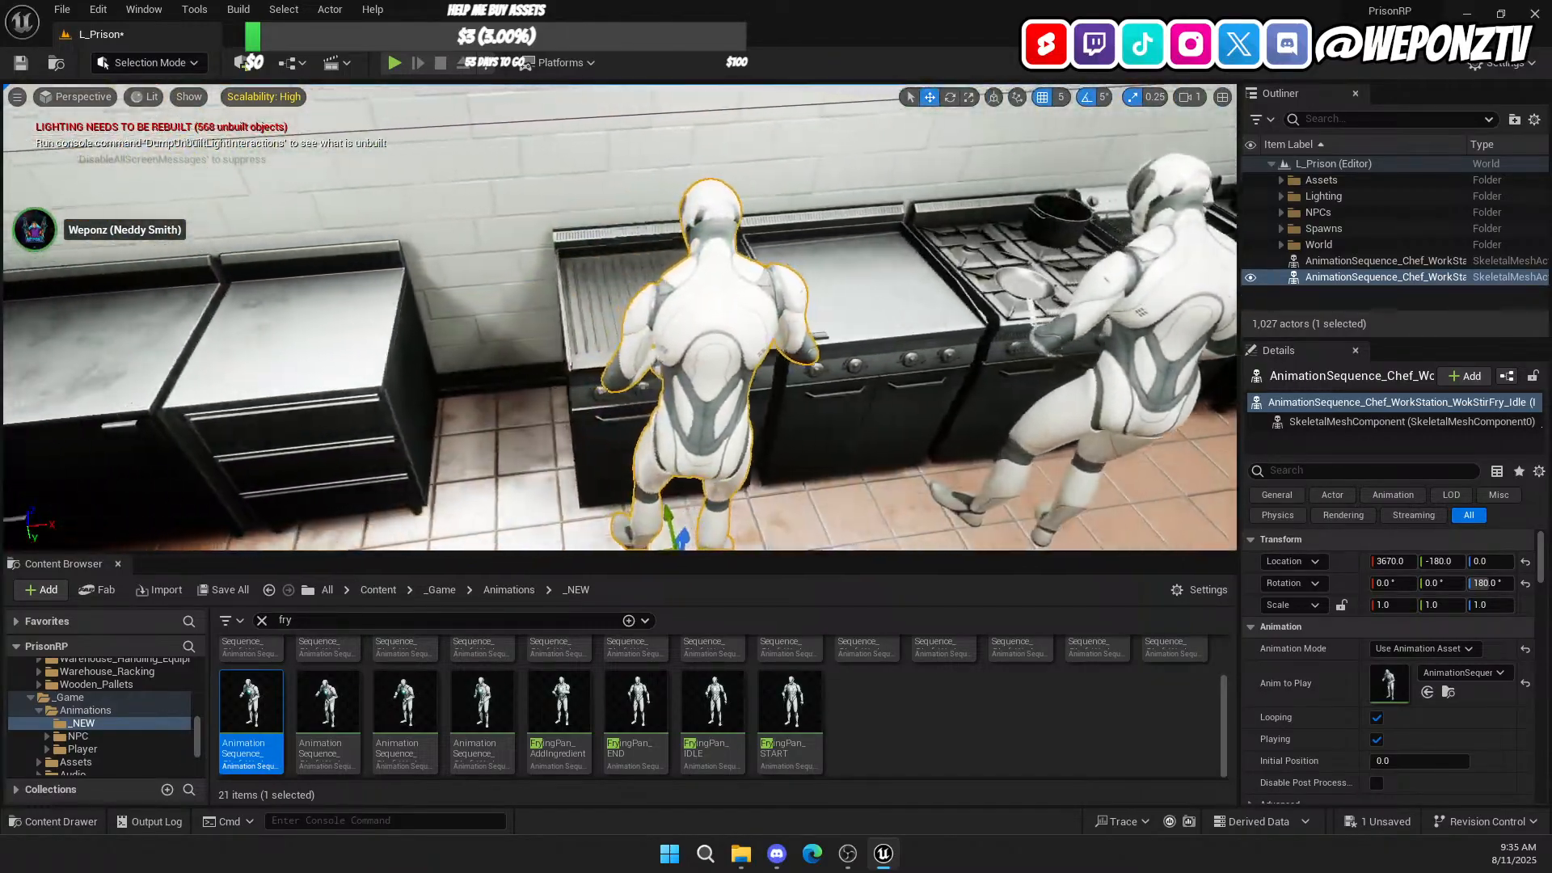
# Step: Change the animation filter in the _NEW folder to "workstat"
pyautogui.moveTo(757, 296); pyautogui.dragTo(1205, 322, button='right')
pyautogui.press('a')
pyautogui.moveTo(465, 712)
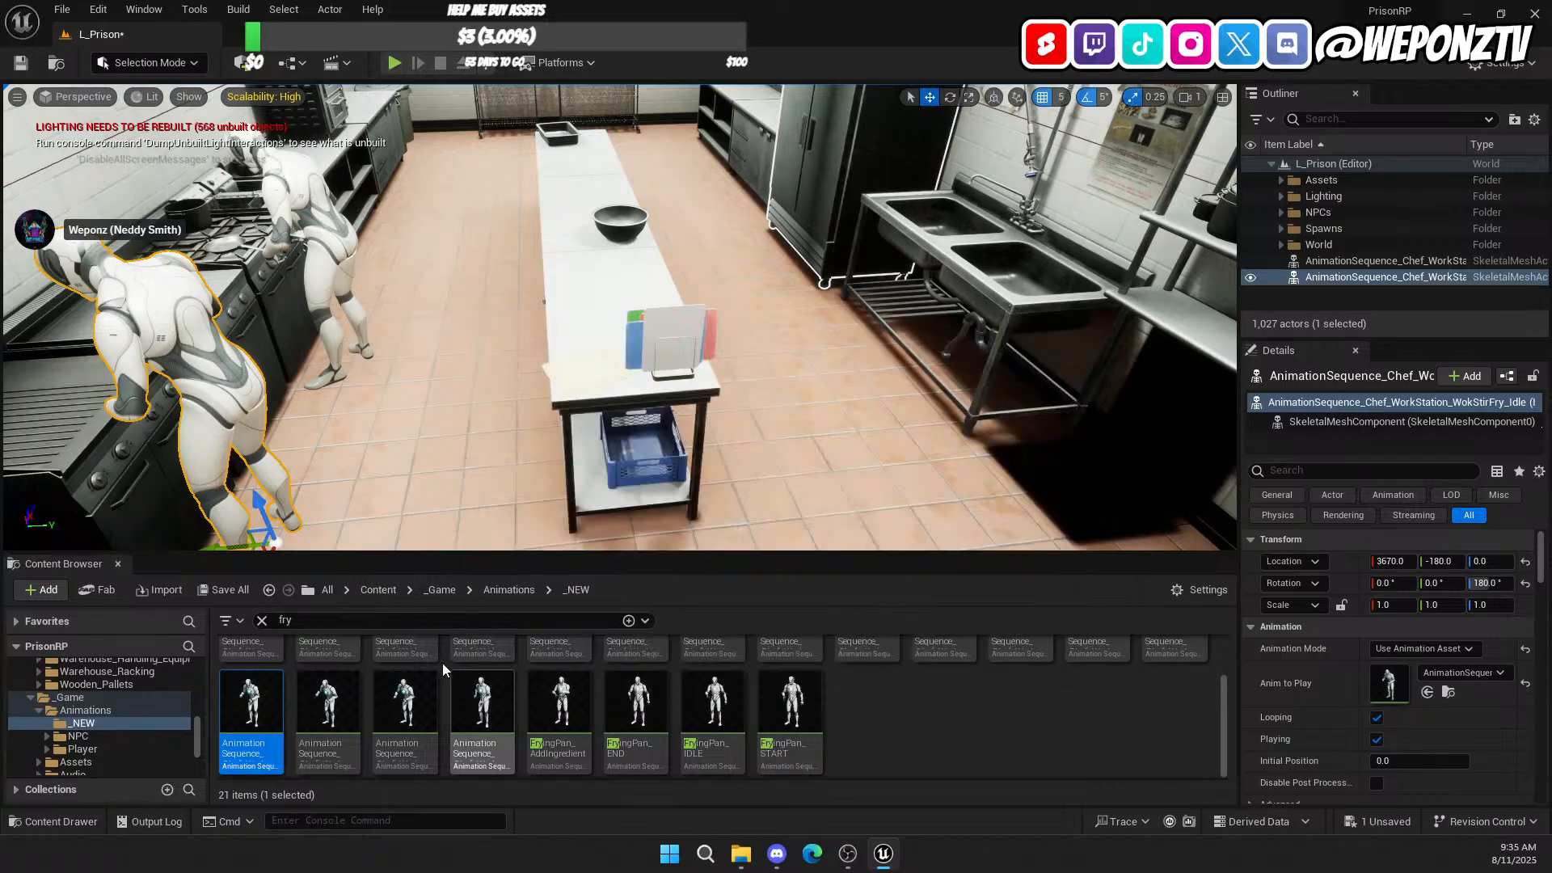
pyautogui.write('workstat')
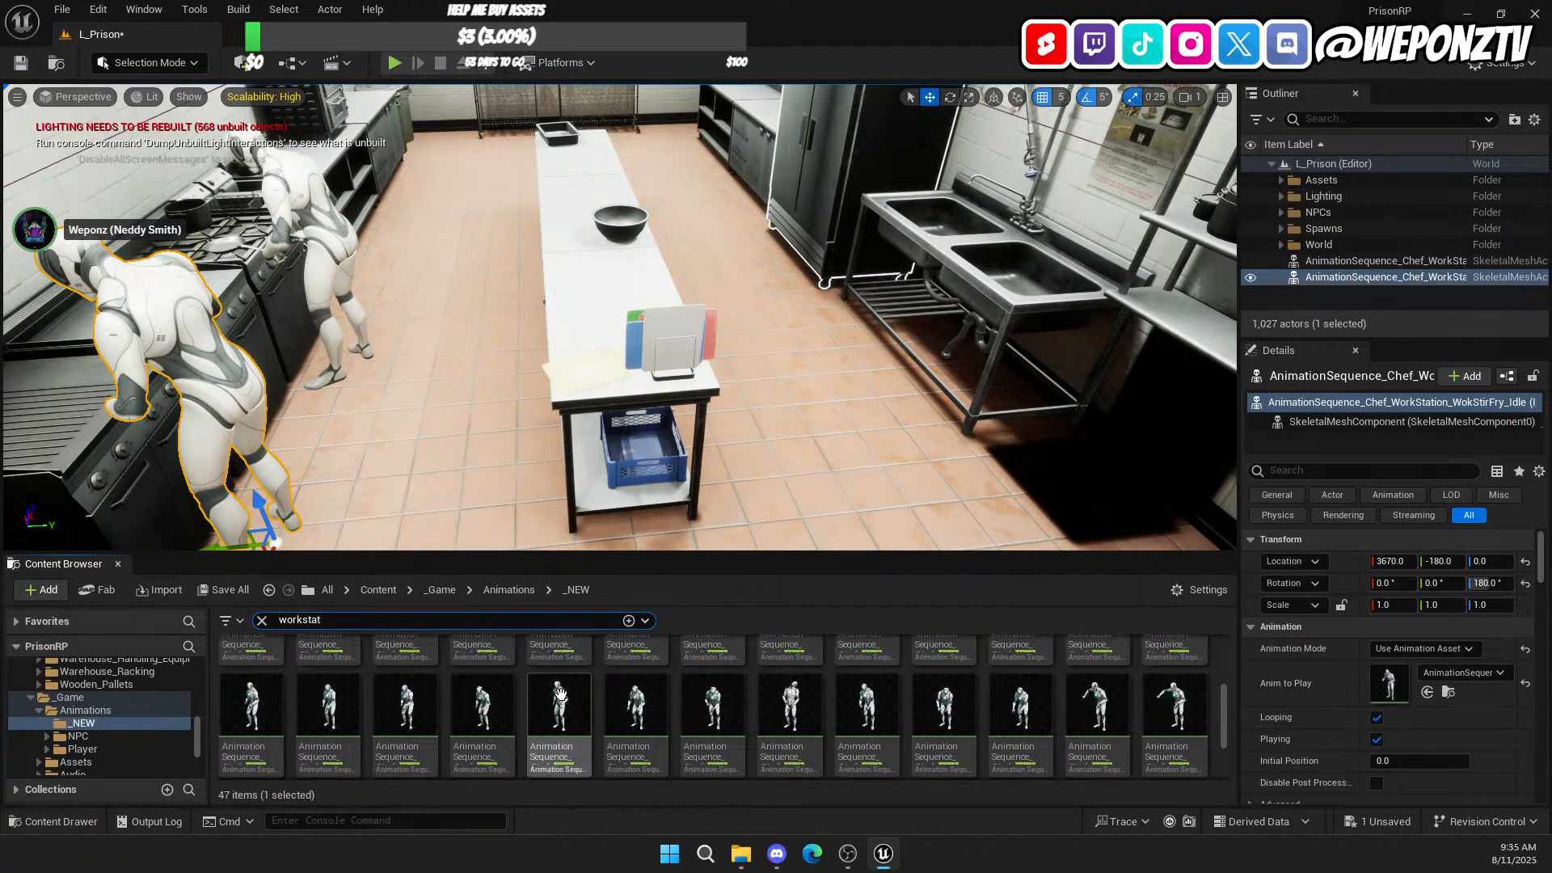
# Step: Preview AnimationSequence_Chef_WorkStation_BigPot_Stir_Taste in the animation editor and return to the L_Prison level
pyautogui.scroll(1, 359, 729)
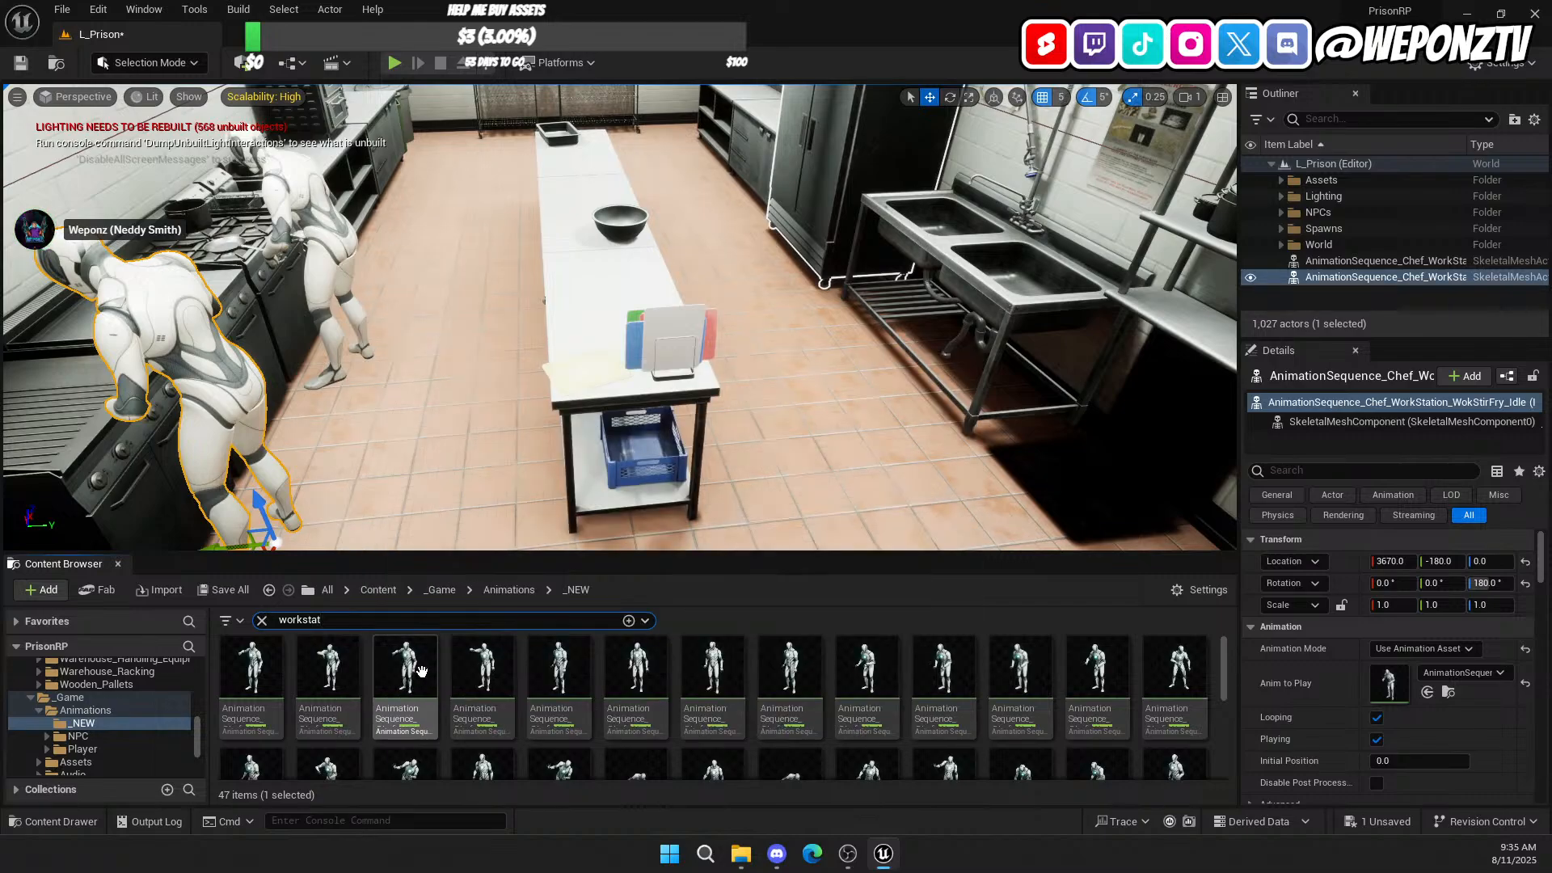
pyautogui.moveTo(319, 669)
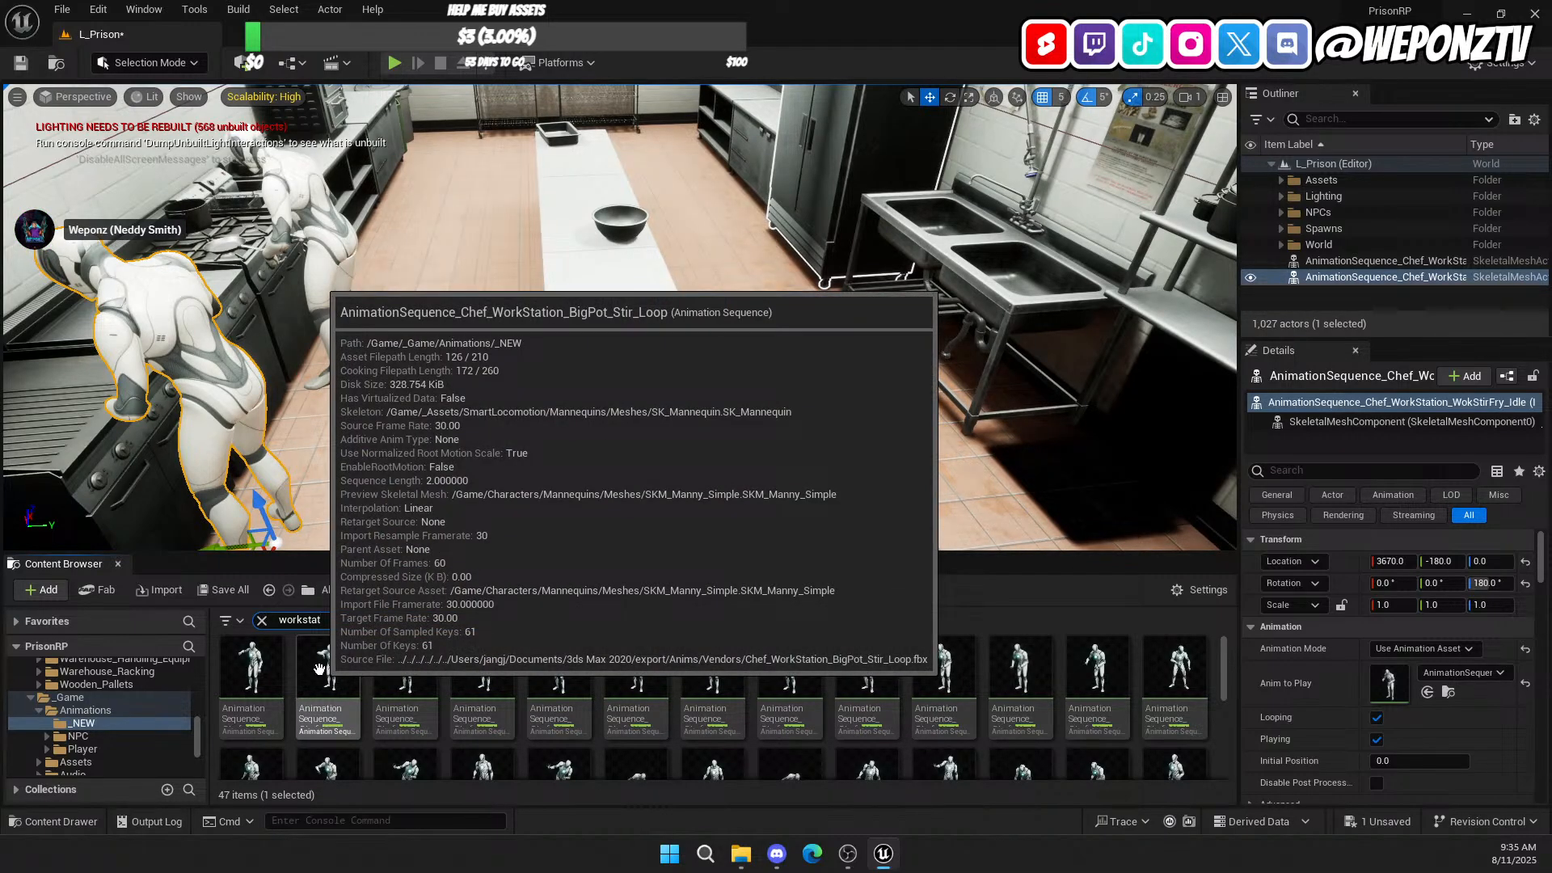
pyautogui.moveTo(455, 668)
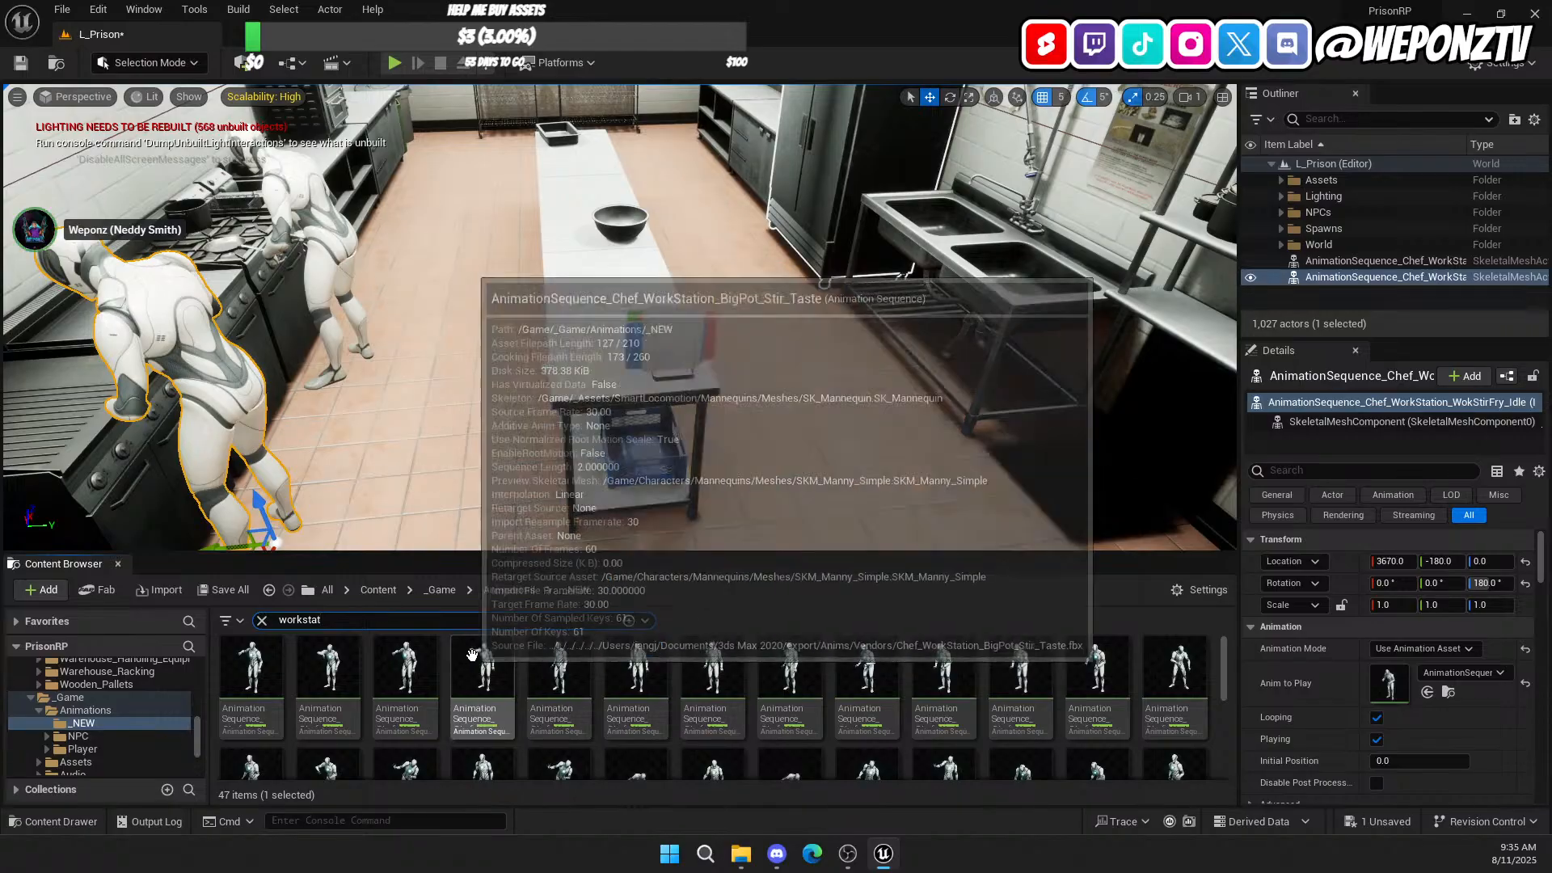
pyautogui.doubleClick(474, 653)
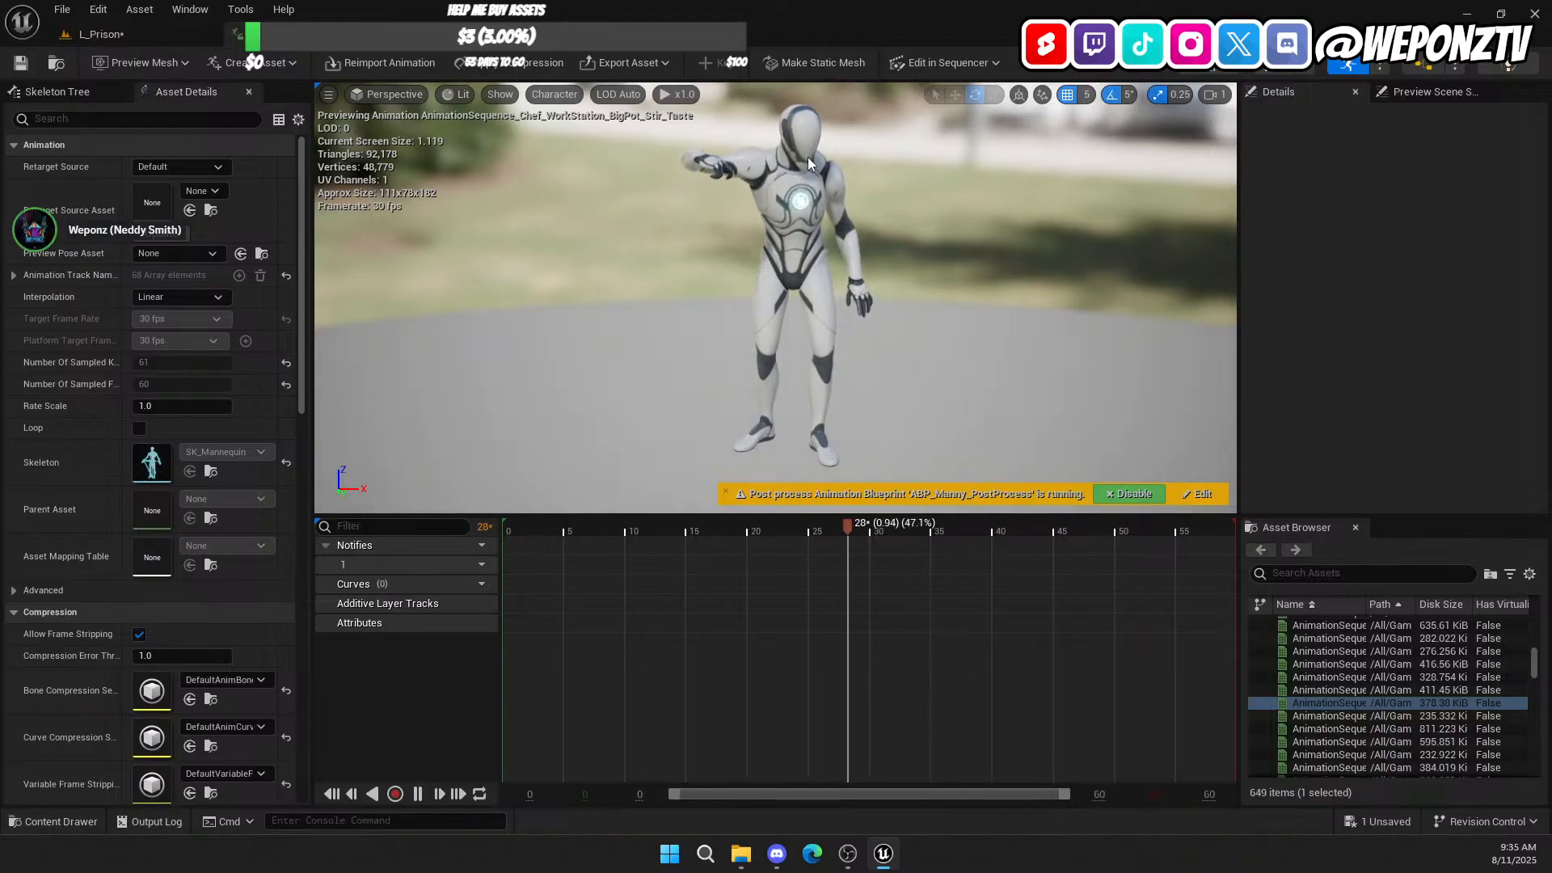
pyautogui.click(142, 33)
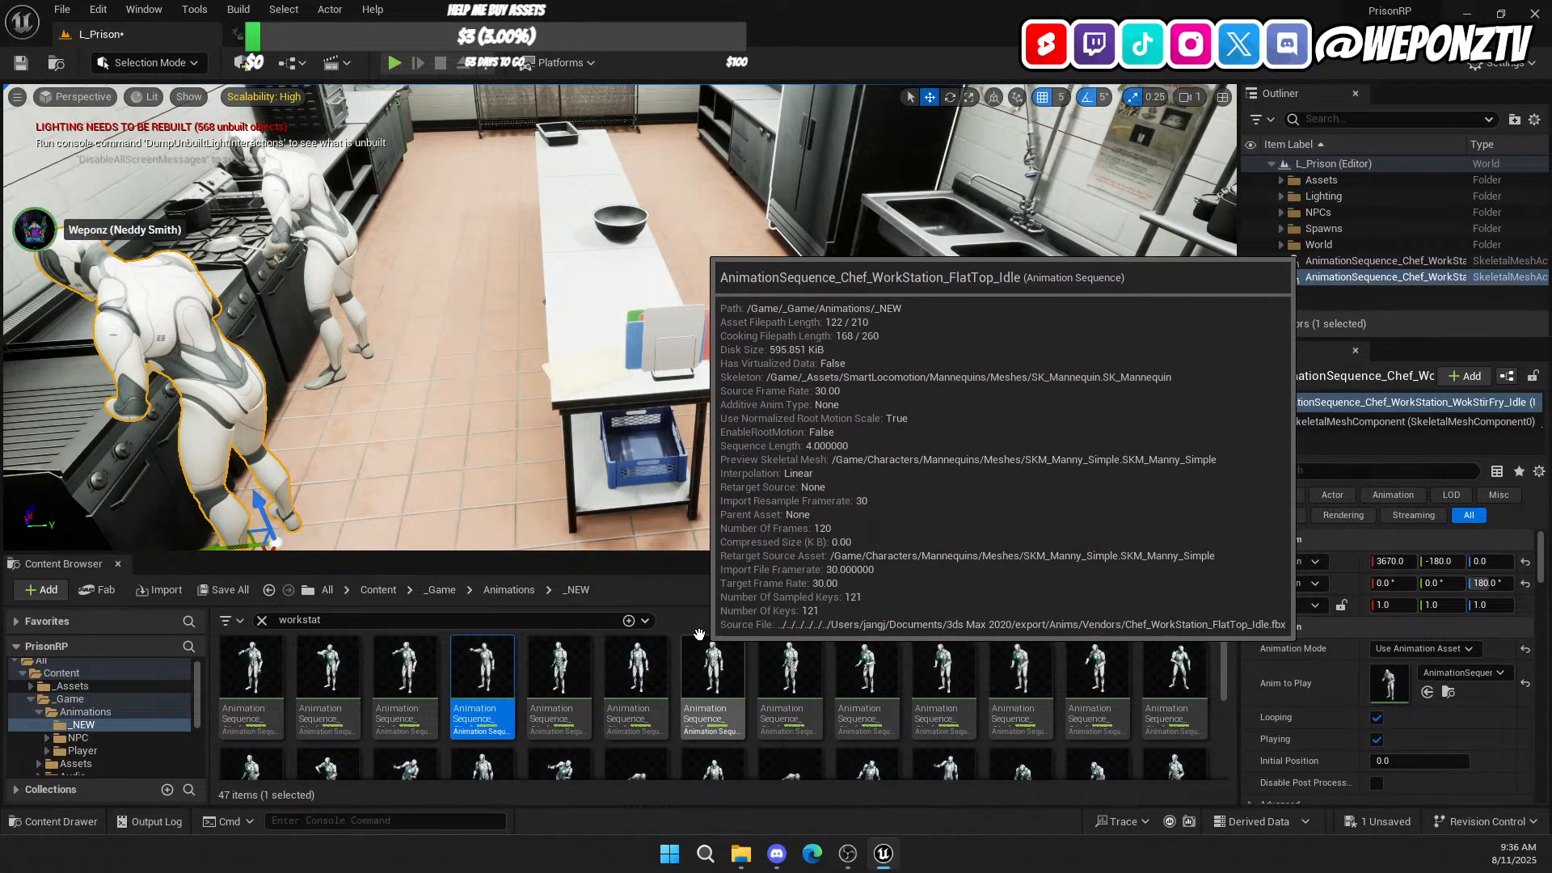
# Step: Place AnimationSequence_Chef_WorkStation_FlatTop_Idle beside the central prep table, at about X 4000, Y -70
pyautogui.moveTo(712, 661); pyautogui.dragTo(519, 395)
pyautogui.moveTo(519, 394); pyautogui.dragTo(565, 372, button='right')
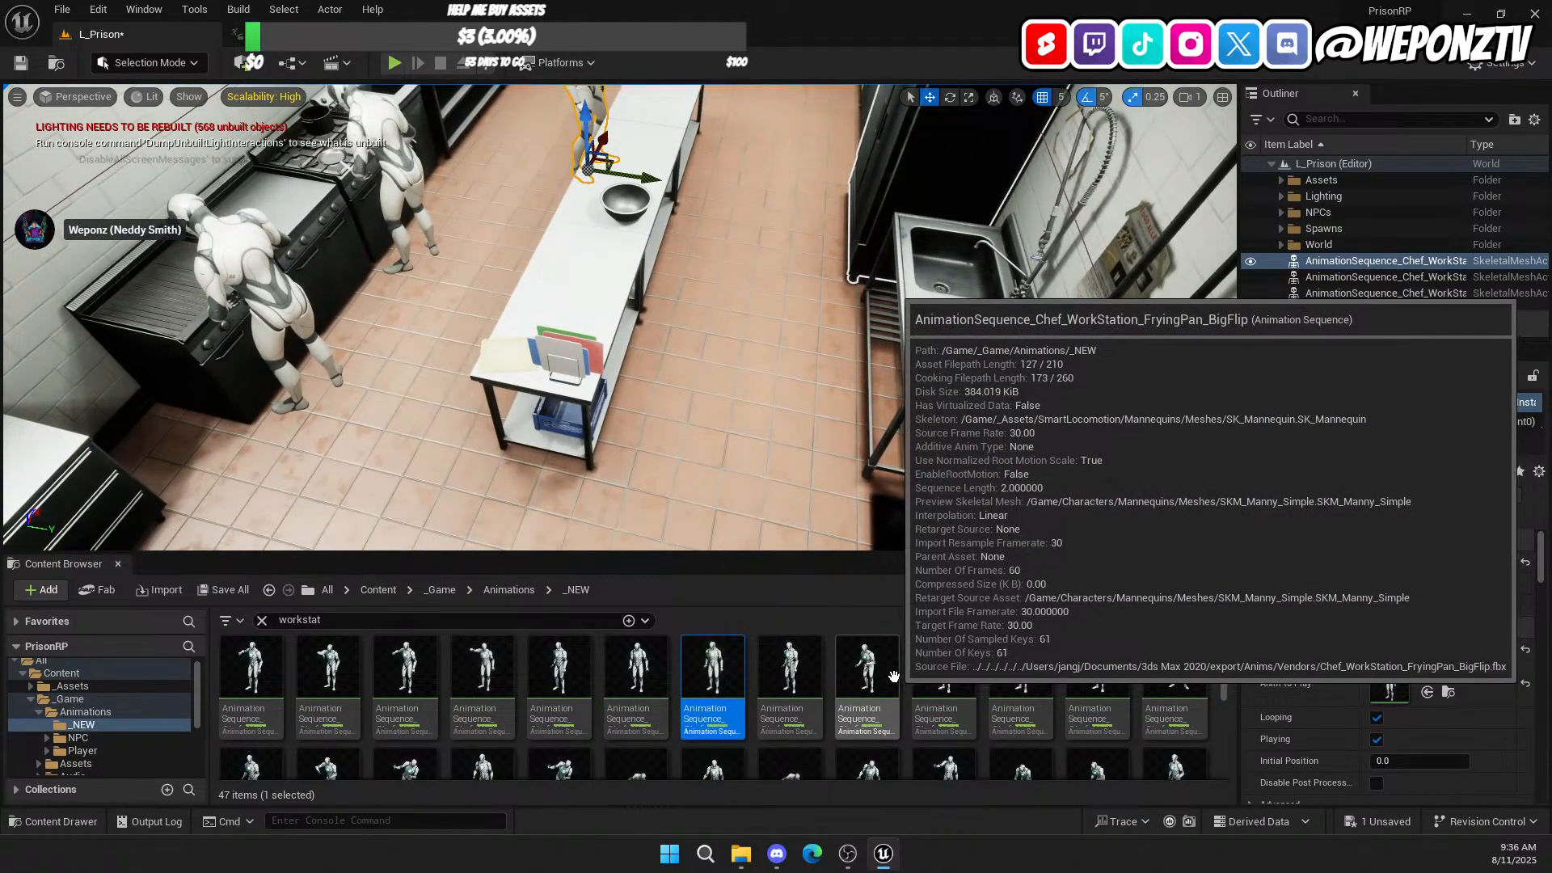
# Step: Find AnimationSequence_Chef_WorkStation_Inspect among the filtered animations and place it on the kitchen floor, at about X 4030, Y 140
pyautogui.moveTo(1021, 679)
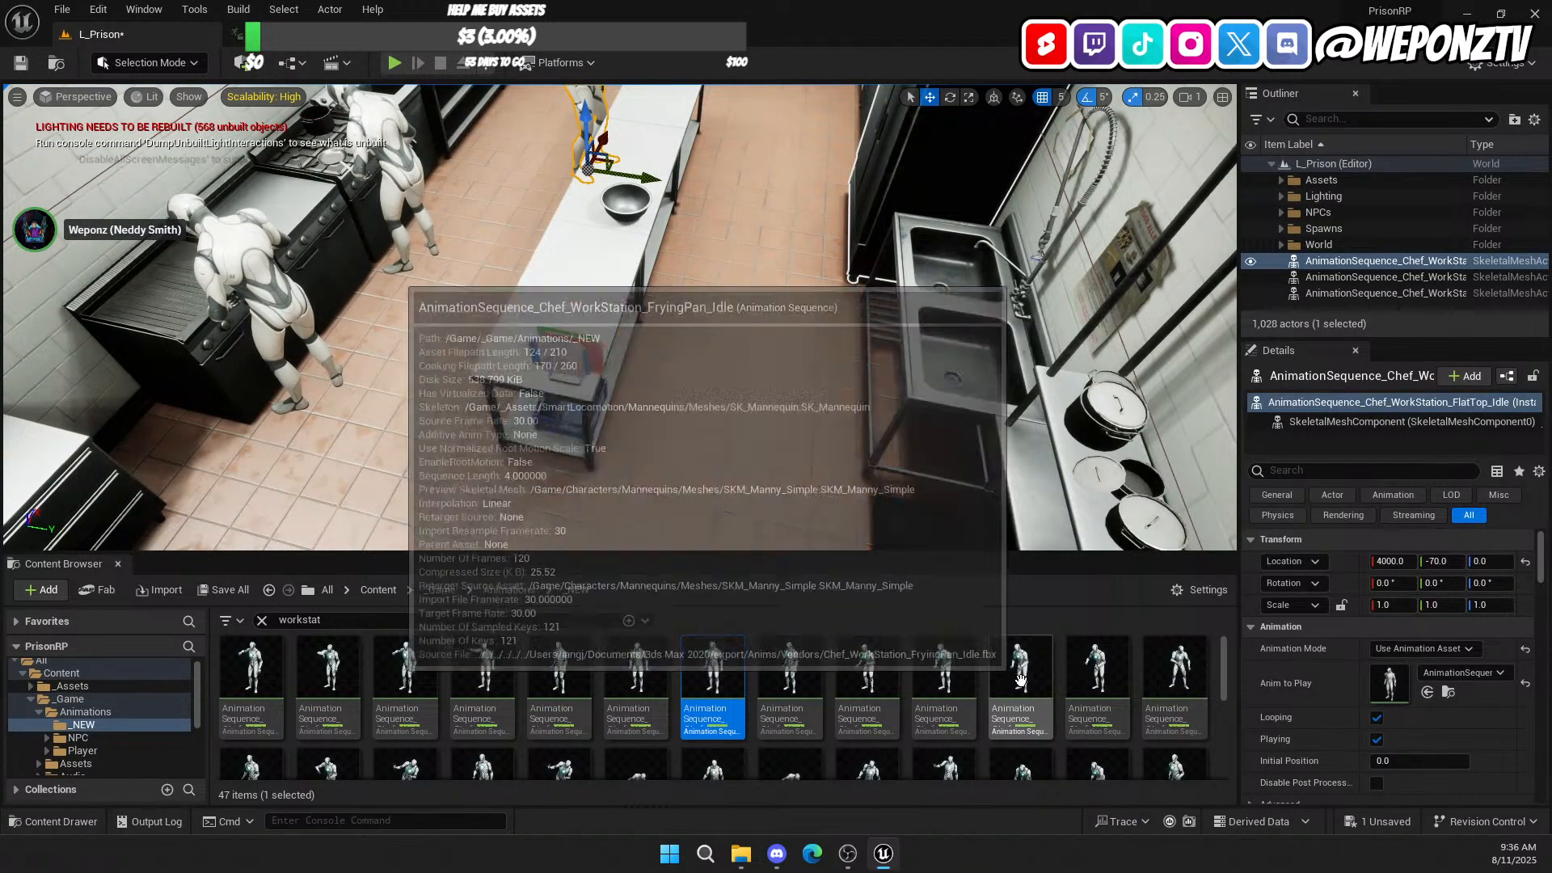
pyautogui.scroll(-2, 338, 700)
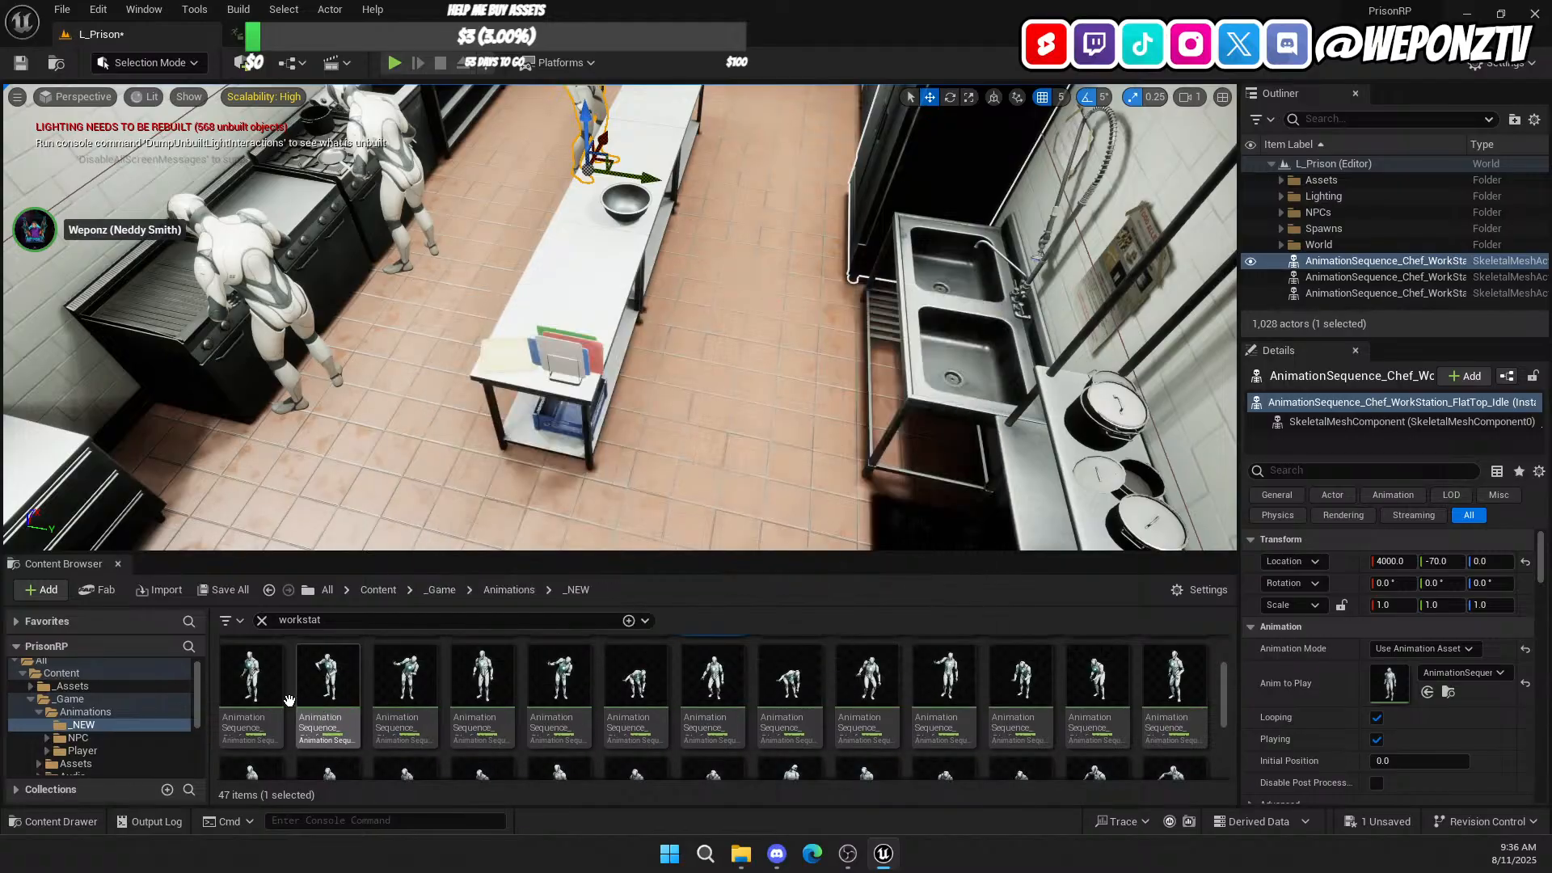
pyautogui.moveTo(338, 700)
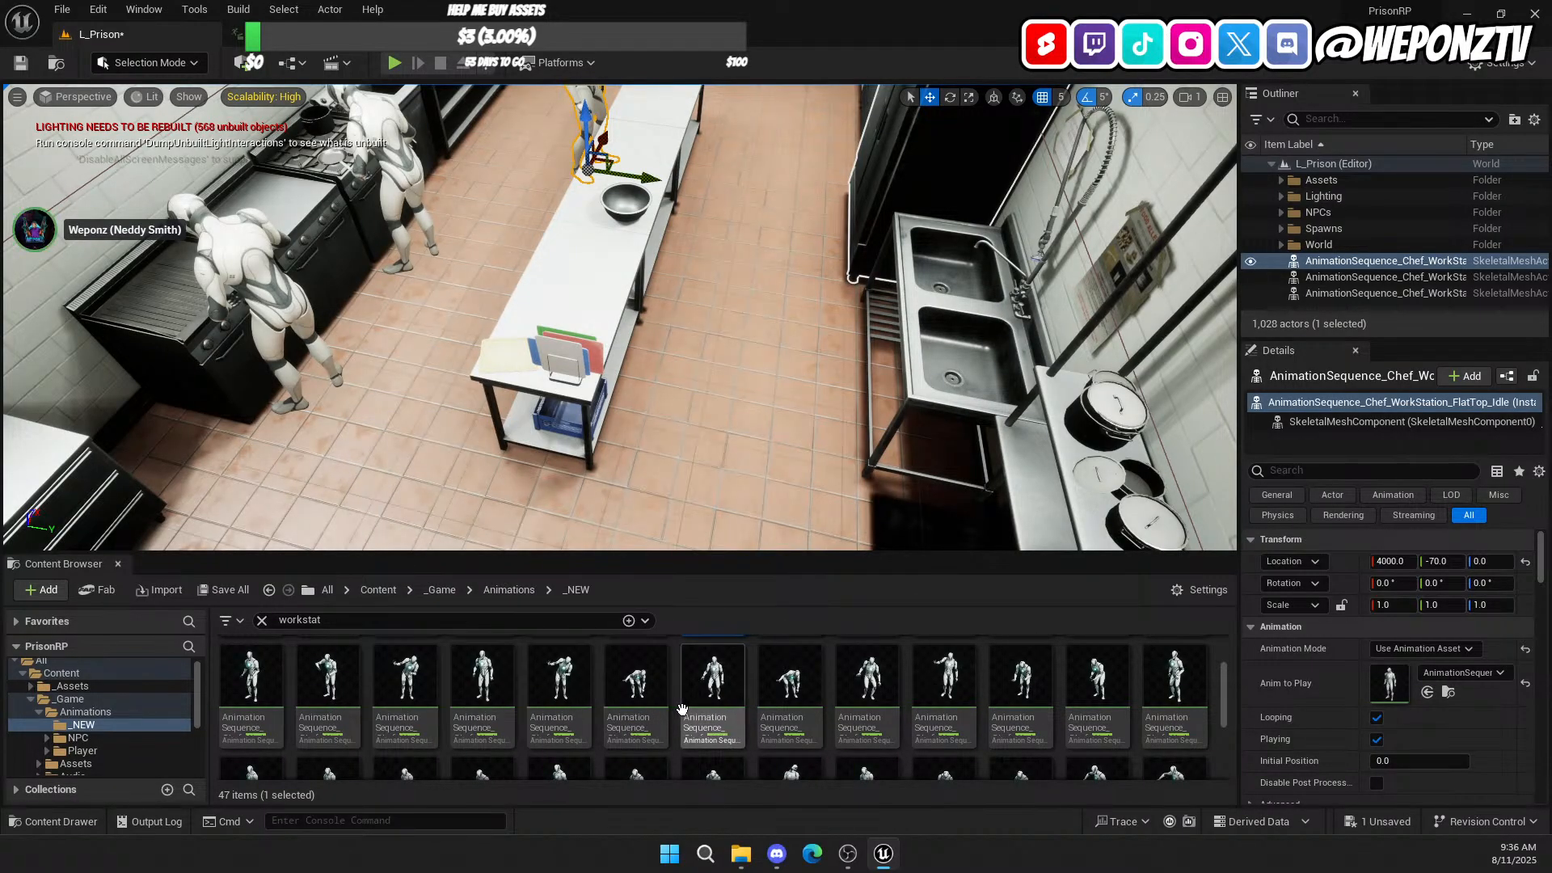
pyautogui.moveTo(681, 709)
pyautogui.moveTo(607, 709)
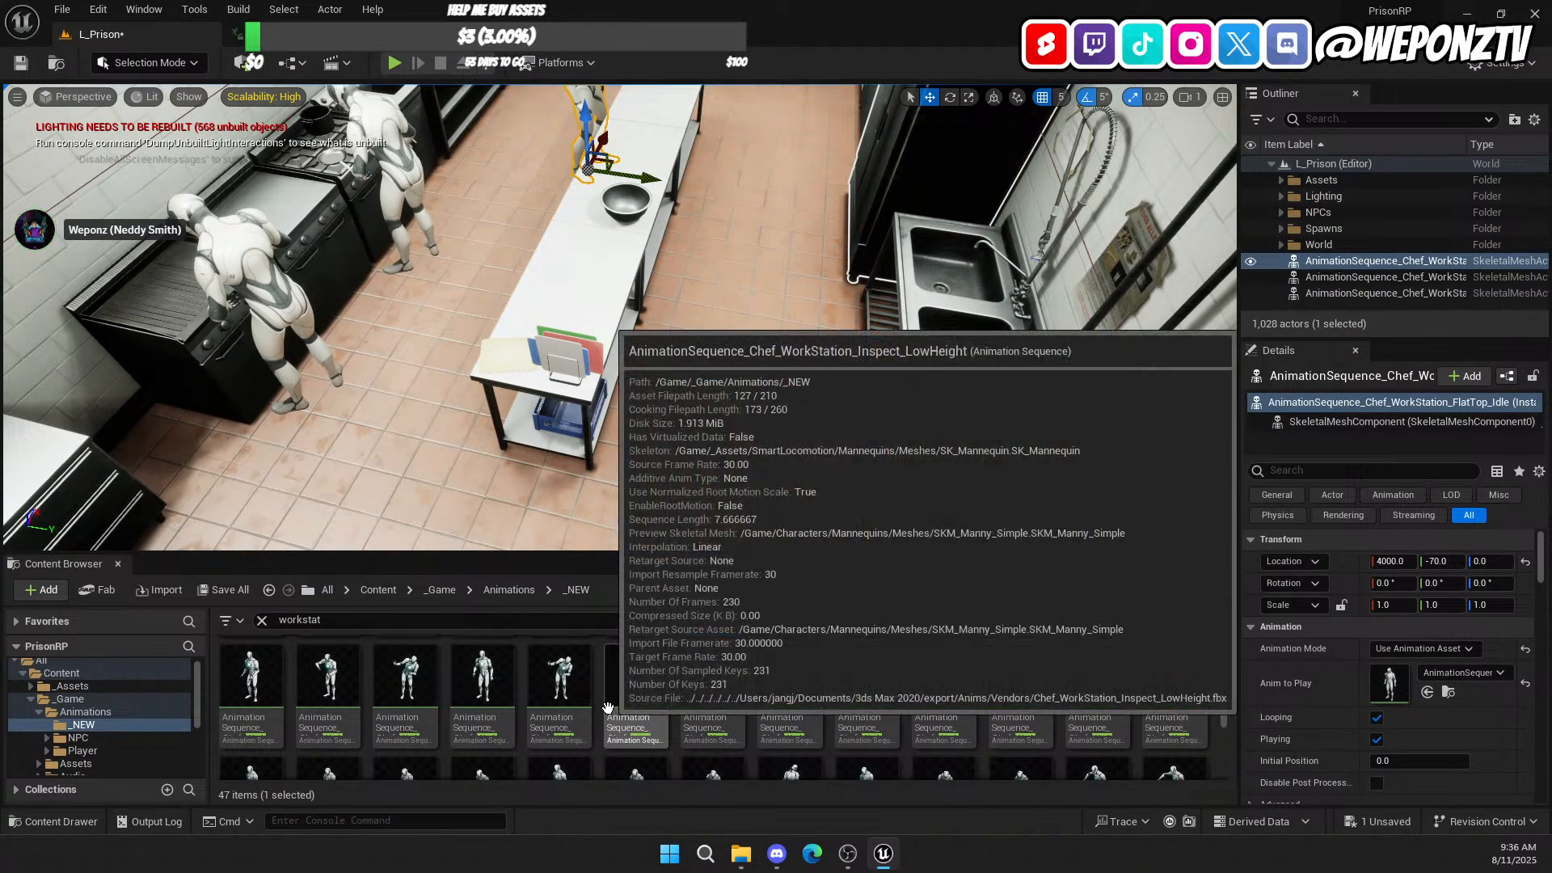
pyautogui.moveTo(527, 719)
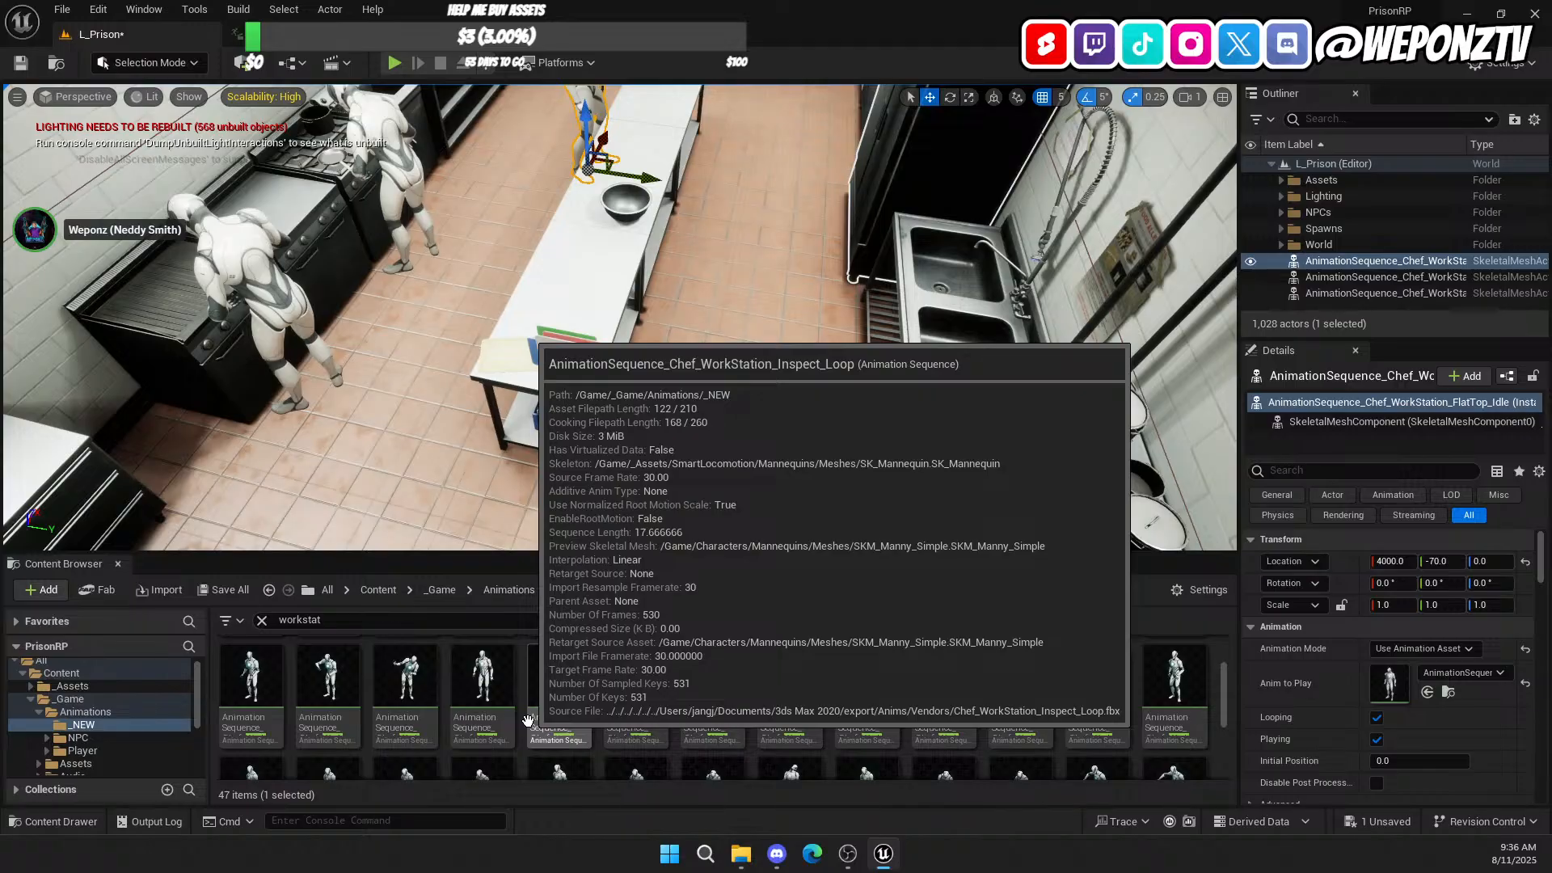
pyautogui.moveTo(426, 726)
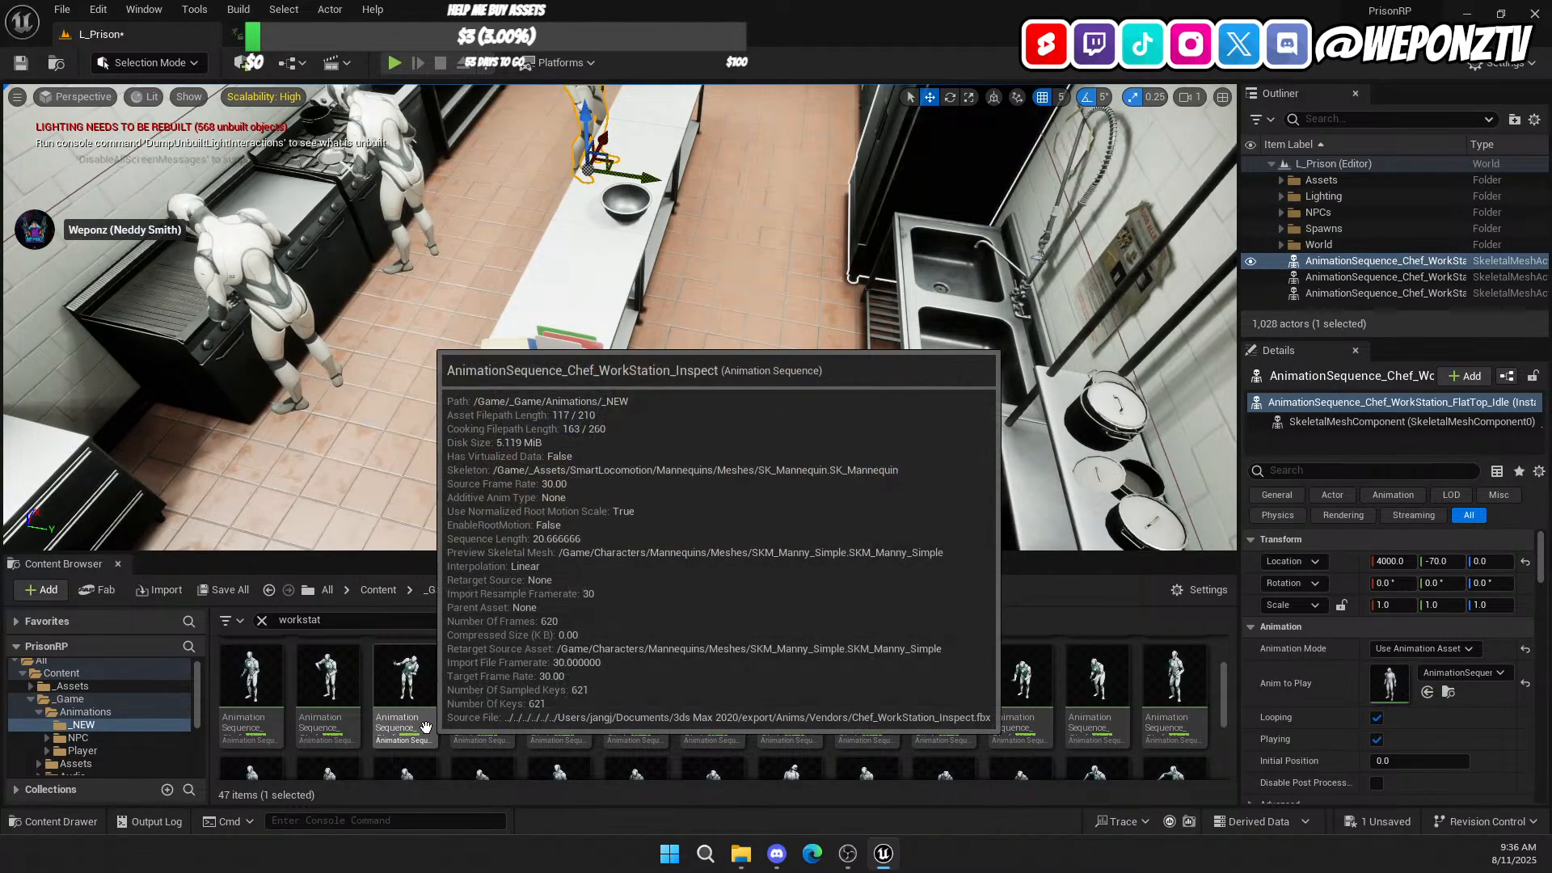
pyautogui.moveTo(426, 726); pyautogui.dragTo(655, 374)
# Step: Move the inspecting mannequin up to the white-topped side counter, to location X 4175, Y 180
pyautogui.moveTo(654, 374); pyautogui.dragTo(450, 420, button='right')
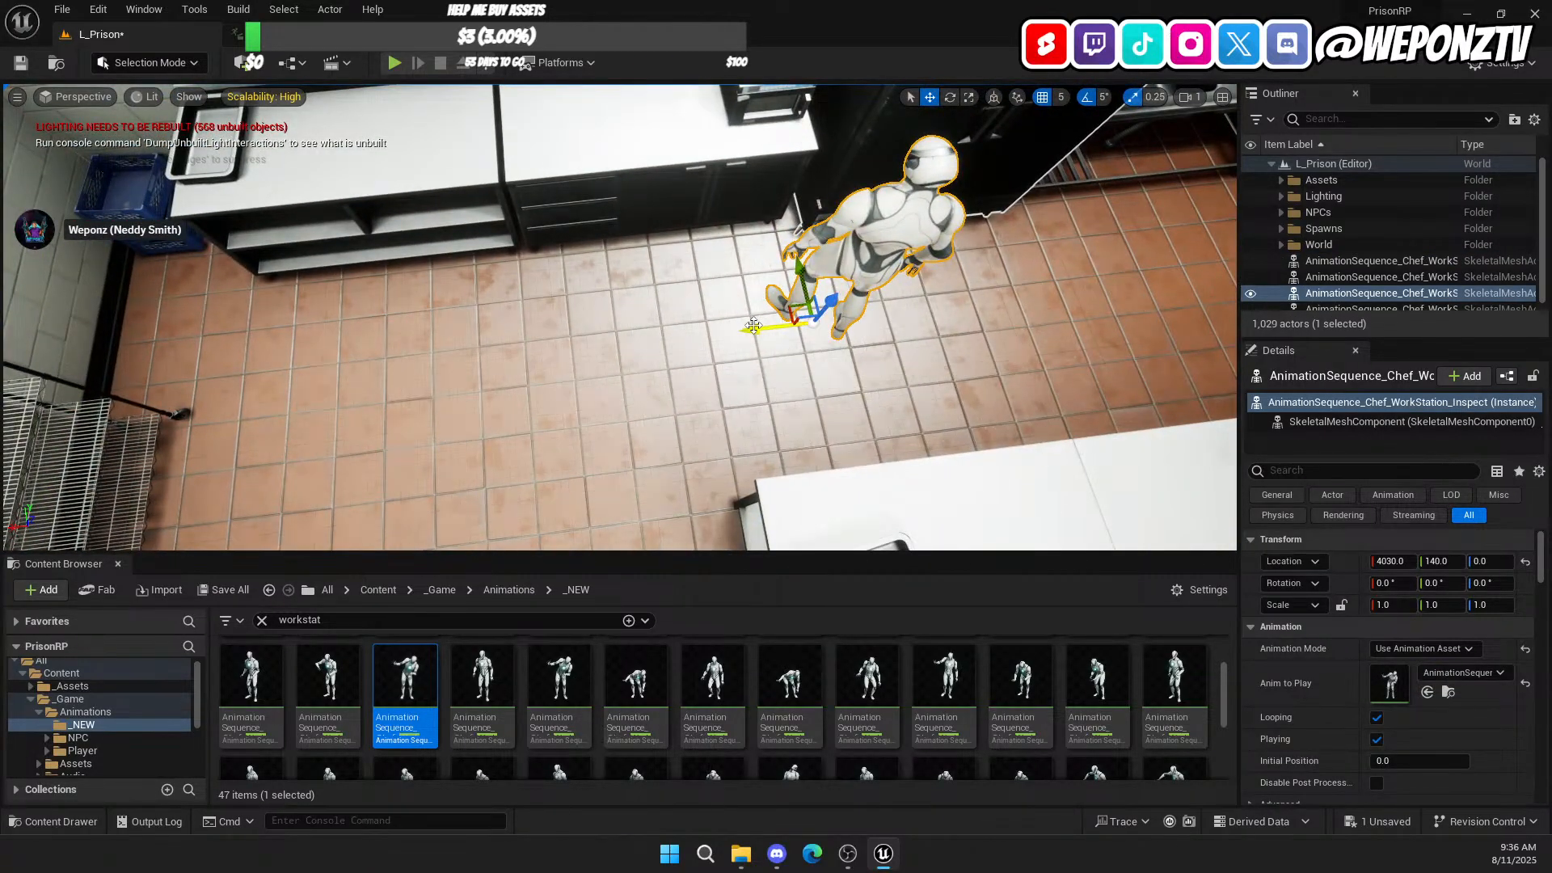
pyautogui.moveTo(754, 326); pyautogui.dragTo(530, 327)
pyautogui.moveTo(518, 280); pyautogui.dragTo(638, 283, button='right')
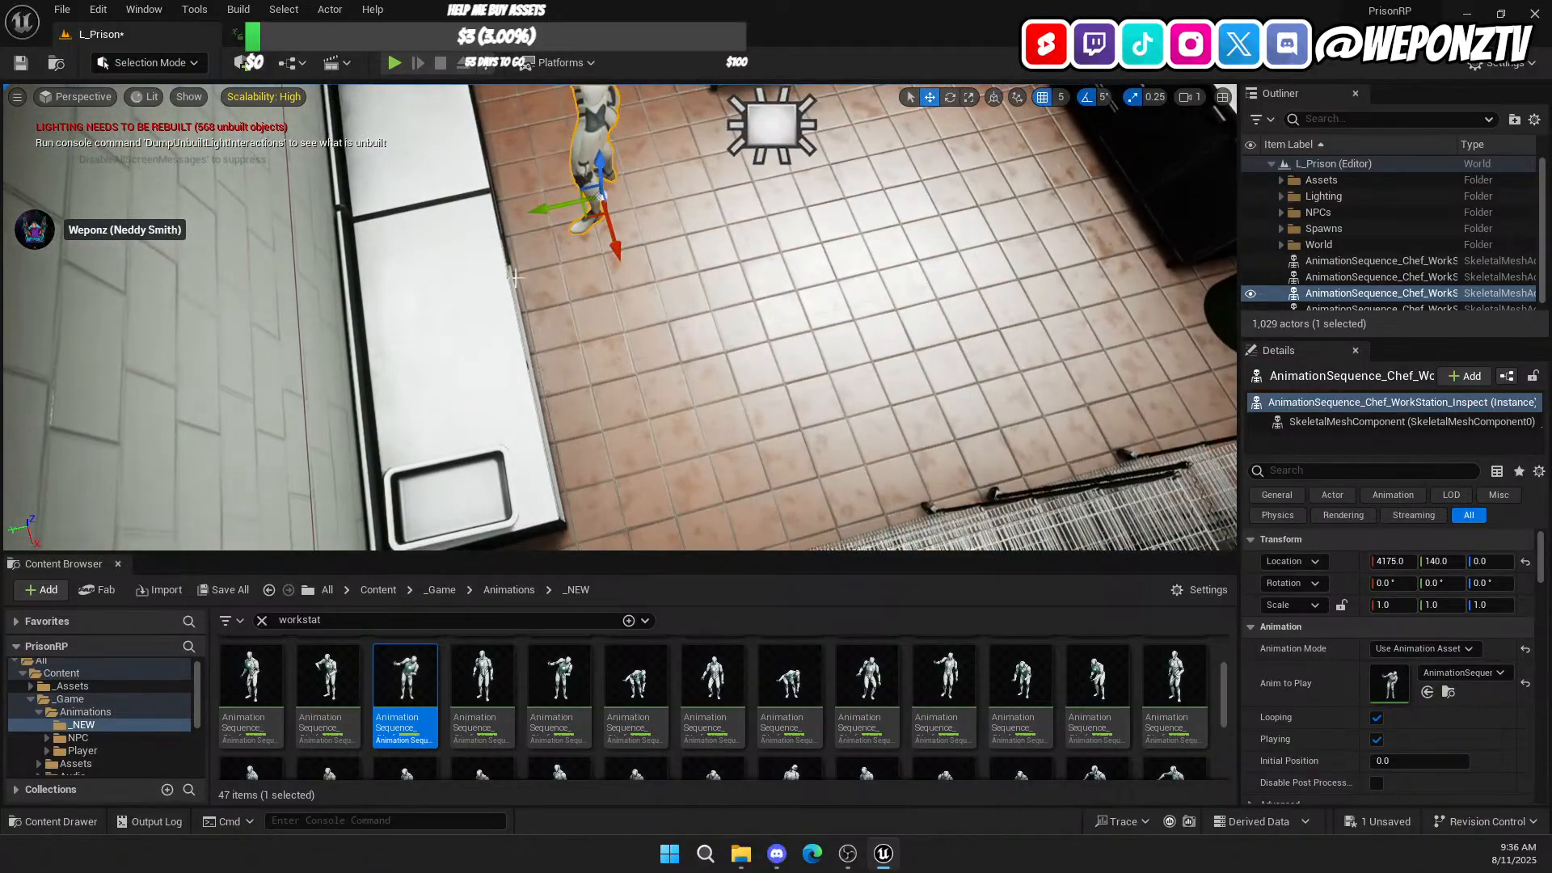
pyautogui.moveTo(543, 206); pyautogui.dragTo(485, 218)
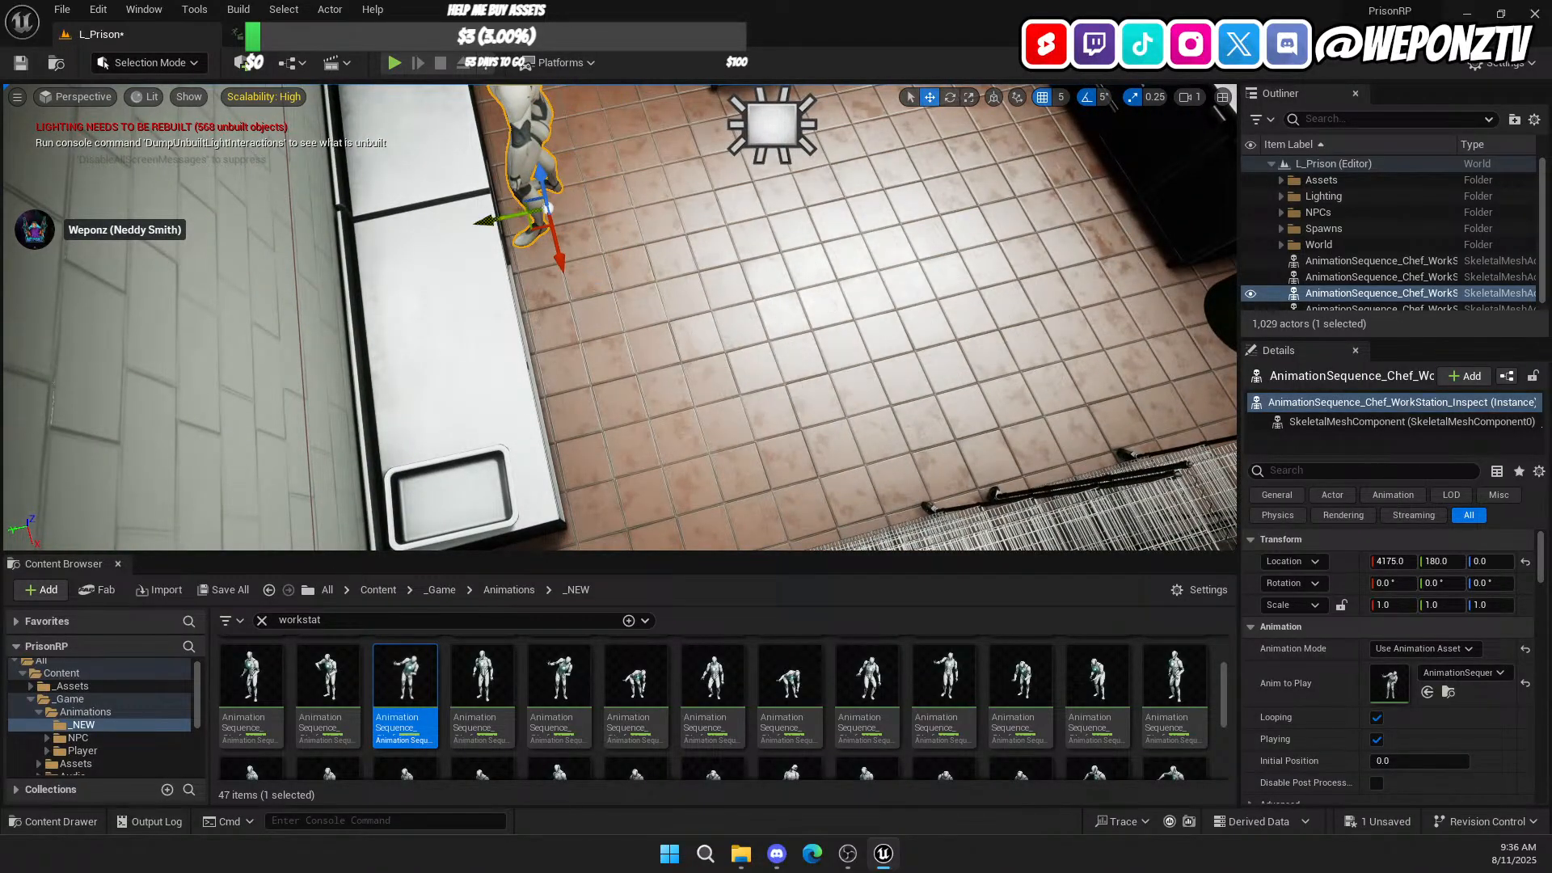
# Step: Place AnimationSequence_Chef_WorkStation_KnifeChop_Idle on the sink side of the central prep table, at about X 3760, Y 60
pyautogui.moveTo(517, 267); pyautogui.dragTo(687, 299, button='right')
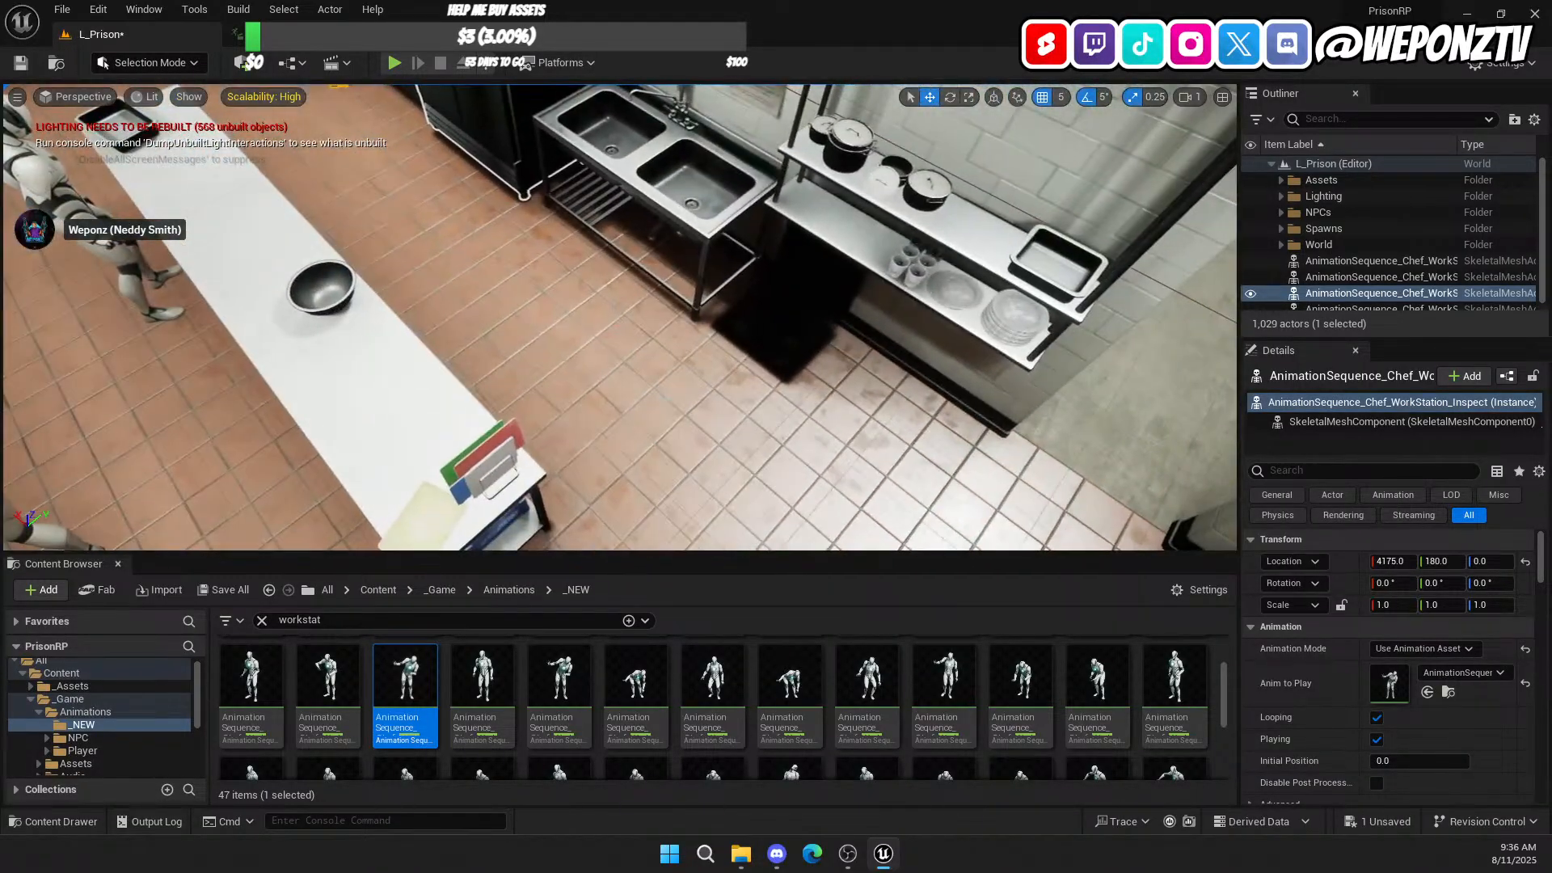
pyautogui.scroll(-2, 495, 709)
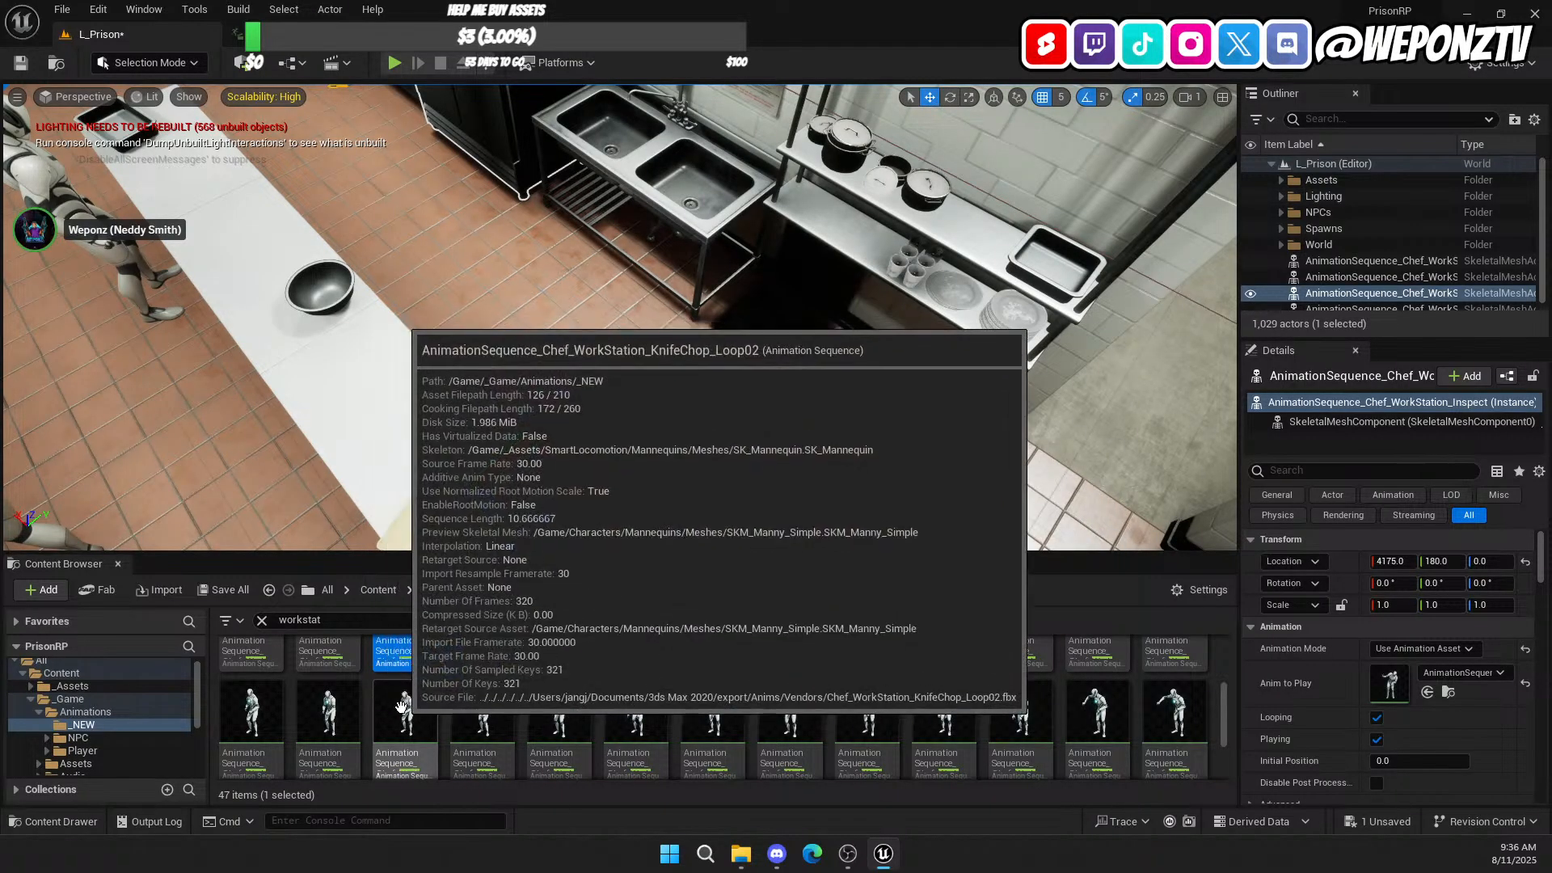
pyautogui.click(250, 711)
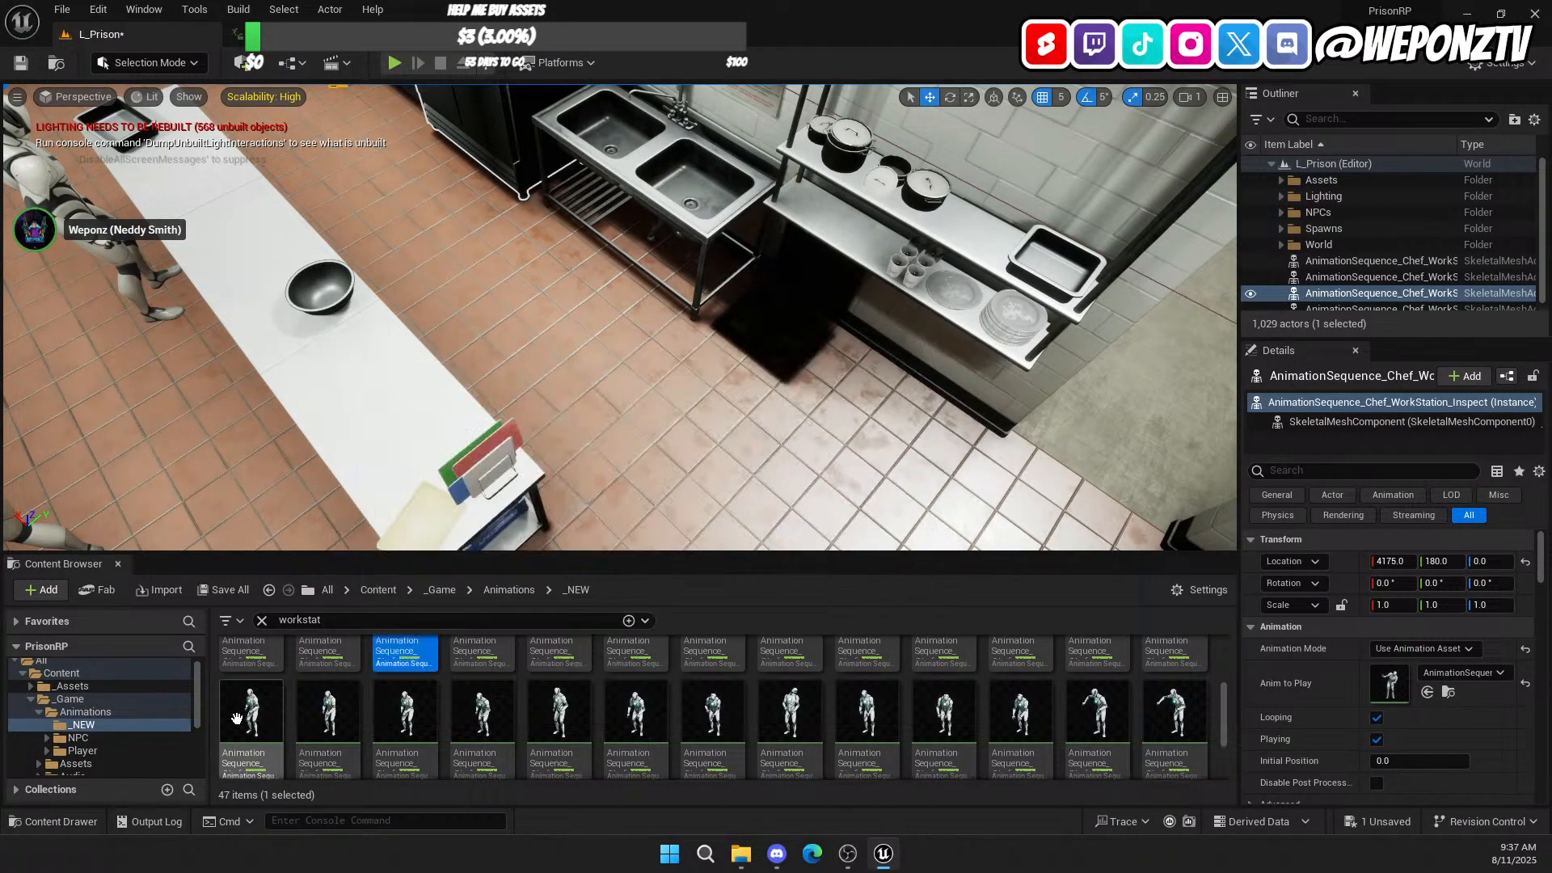
pyautogui.moveTo(287, 654); pyautogui.dragTo(486, 394)
pyautogui.moveTo(486, 393); pyautogui.dragTo(323, 388, button='right')
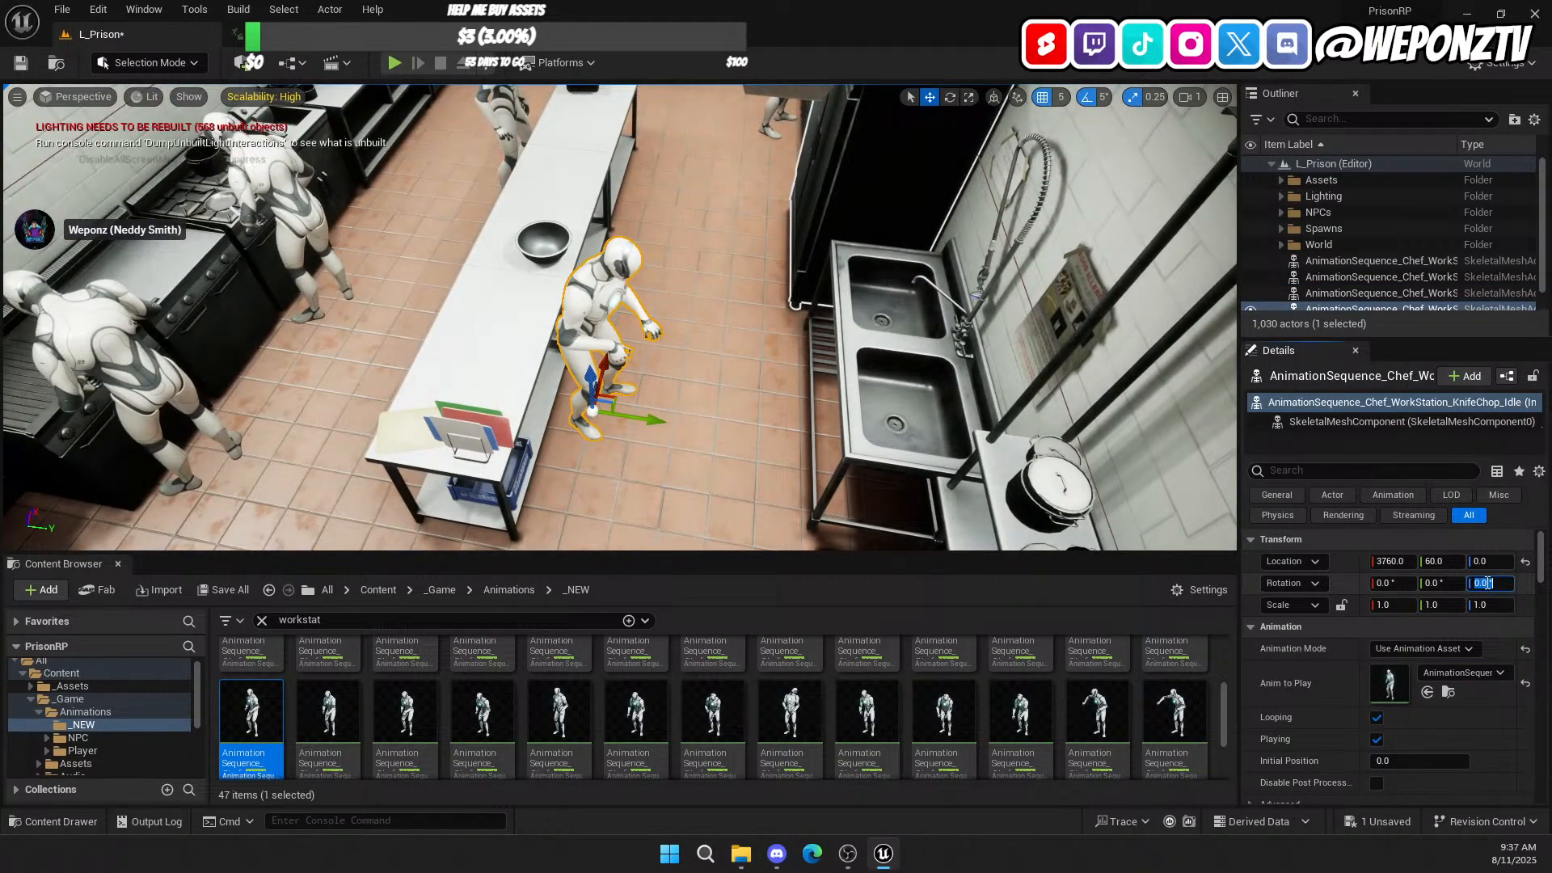
# Step: Set the knife-chop mannequin's Z rotation to 180° to face the prep table and shift it to Y 70
pyautogui.write('180')
pyautogui.press('Return')
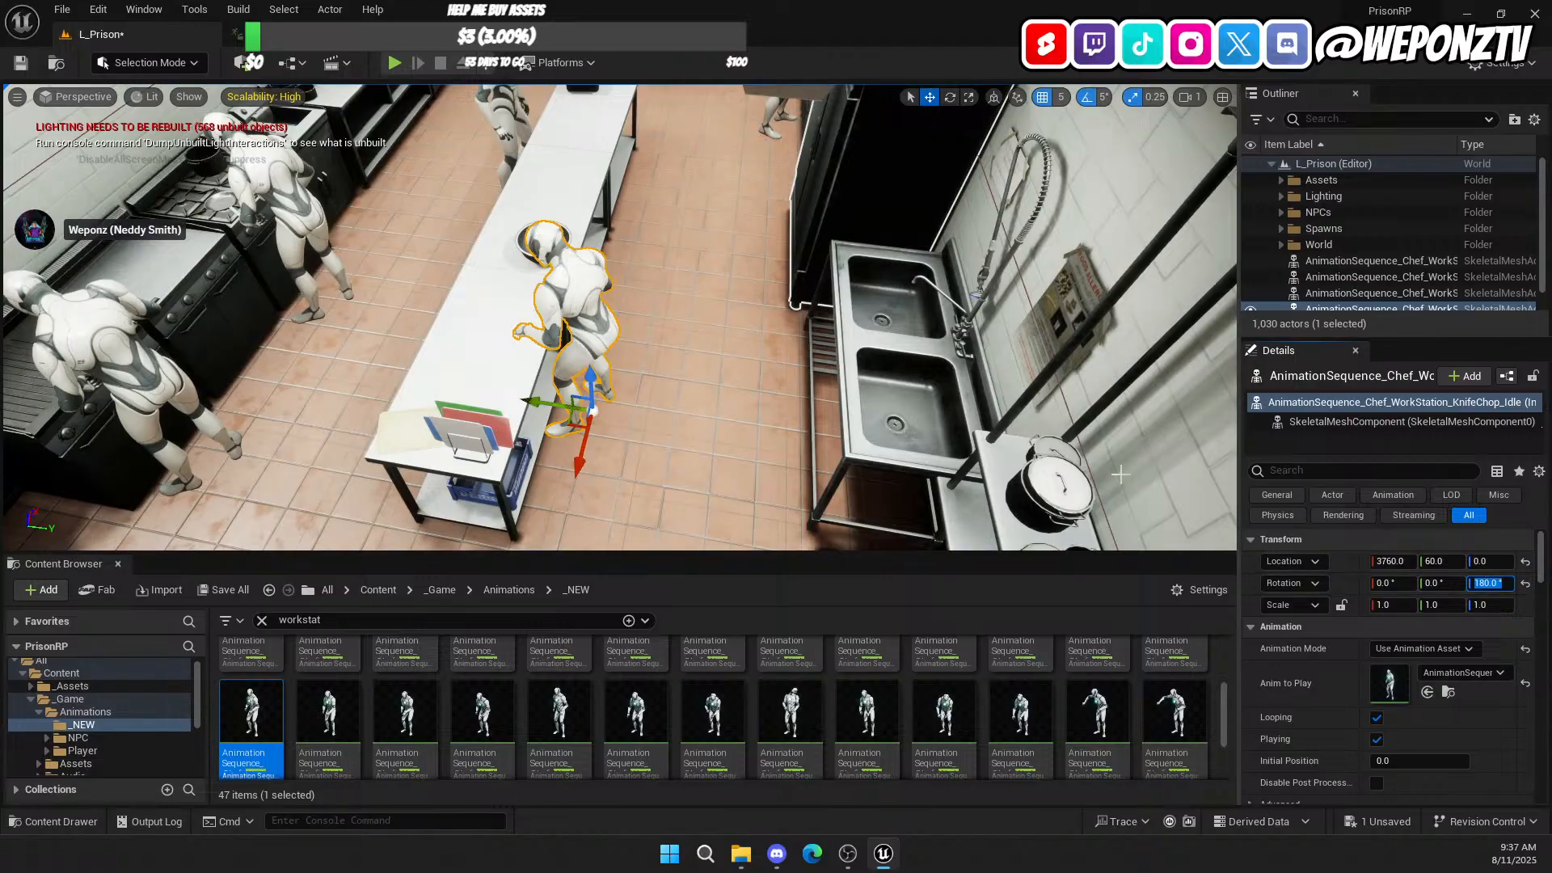
pyautogui.moveTo(969, 421); pyautogui.dragTo(1132, 404, button='right')
pyautogui.moveTo(728, 364); pyautogui.dragTo(776, 380, button='right')
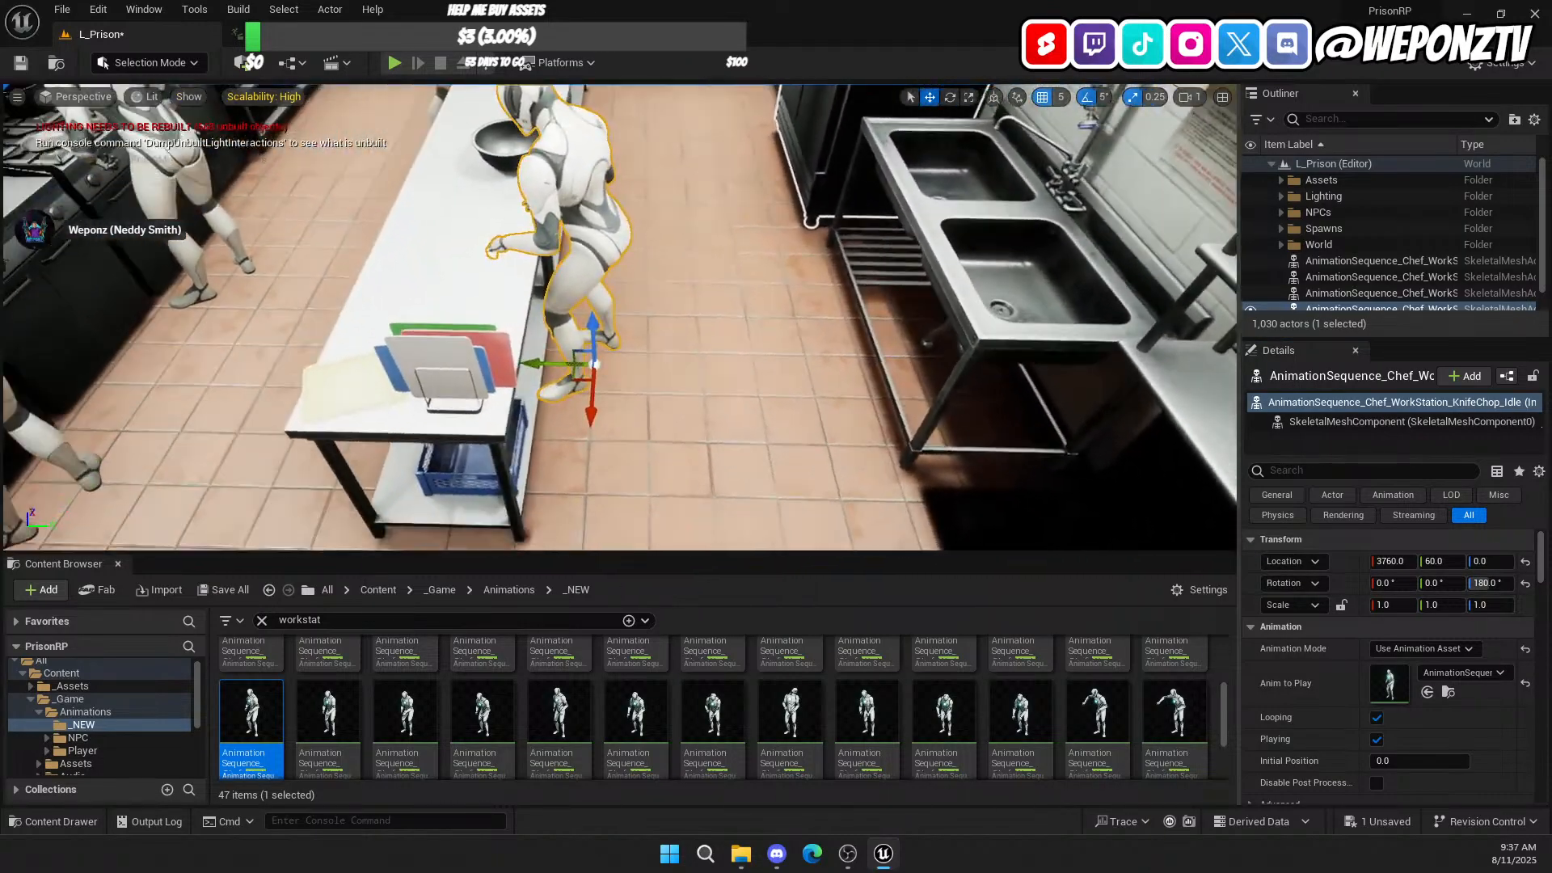
pyautogui.moveTo(538, 363); pyautogui.dragTo(552, 365)
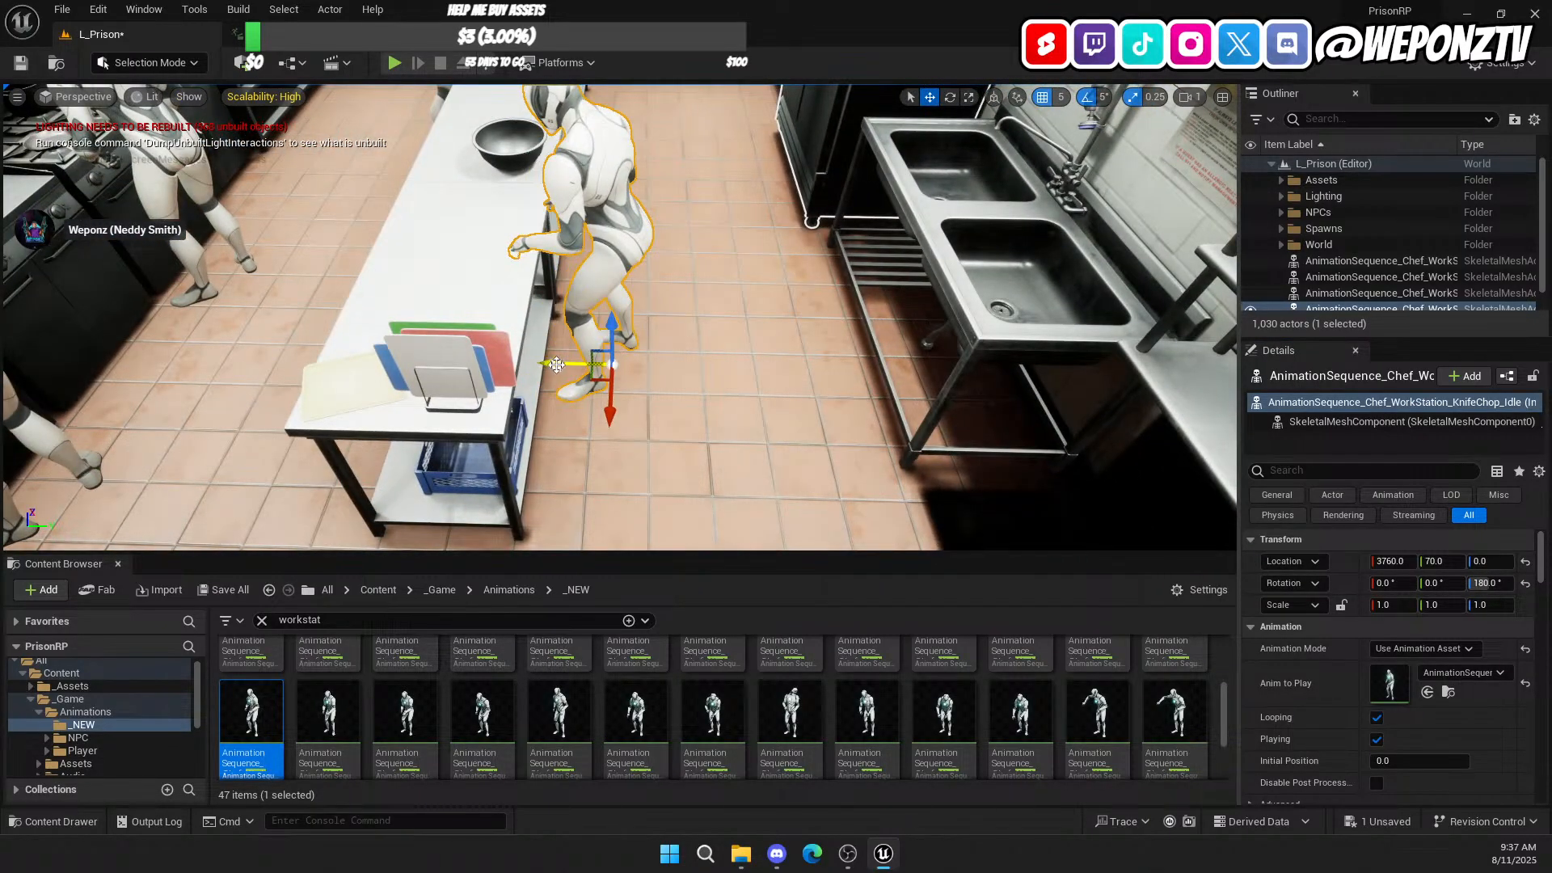
# Step: Place a Chef_WorkStation_WashDishes_Loop animation on the floor in front of the double sink, at about X 3825, Y 185
pyautogui.moveTo(556, 365); pyautogui.dragTo(323, 368, button='right')
pyautogui.scroll(-1, 540, 693)
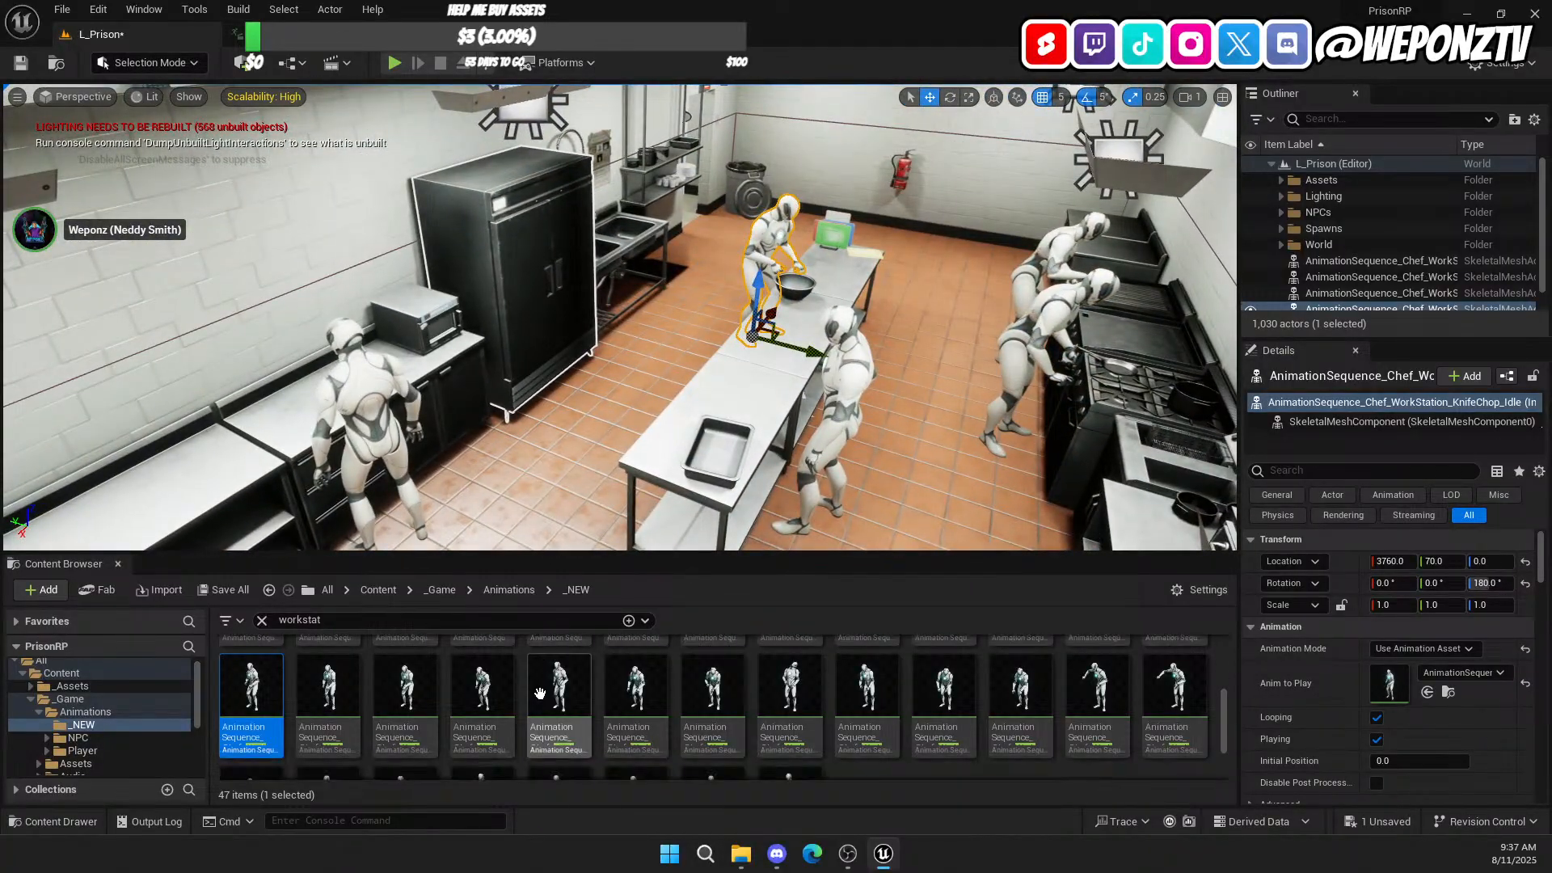
pyautogui.scroll(-1, 540, 692)
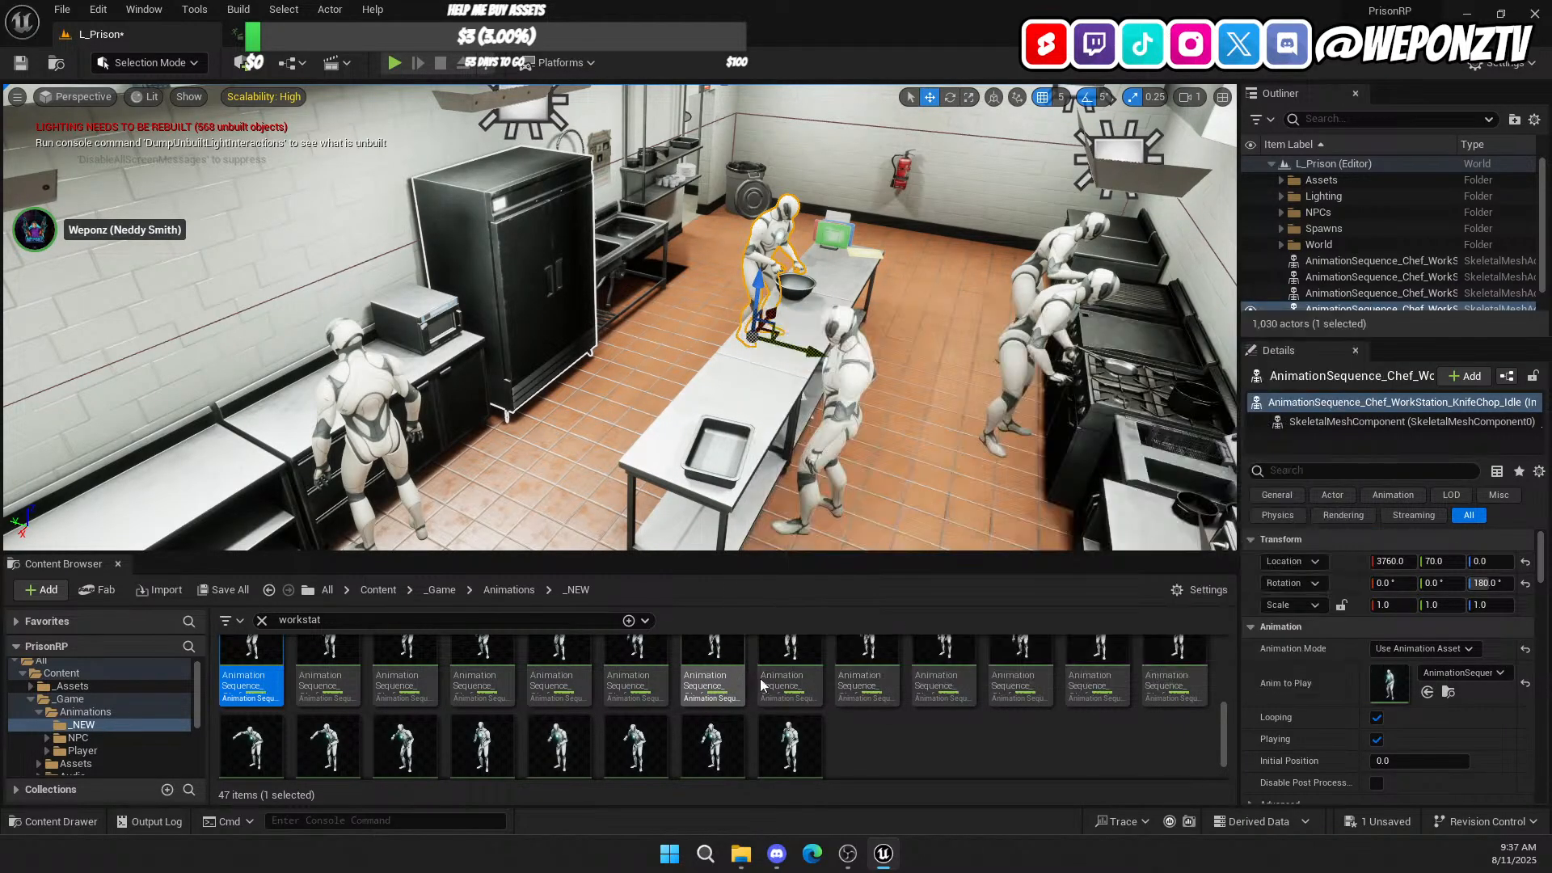
pyautogui.moveTo(714, 671); pyautogui.dragTo(665, 359)
pyautogui.press('w')
pyautogui.moveTo(665, 359); pyautogui.dragTo(558, 364, button='right')
pyautogui.moveTo(680, 330)
pyautogui.mouseDown(button='right')
pyautogui.moveTo(732, 343)
pyautogui.moveTo(711, 359)
pyautogui.moveTo(756, 347)
pyautogui.moveTo(681, 330)
pyautogui.mouseUp(button='right')
pyautogui.press('a')
pyautogui.moveTo(987, 423); pyautogui.dragTo(687, 413, button='right')
pyautogui.press('d')
pyautogui.press('d')
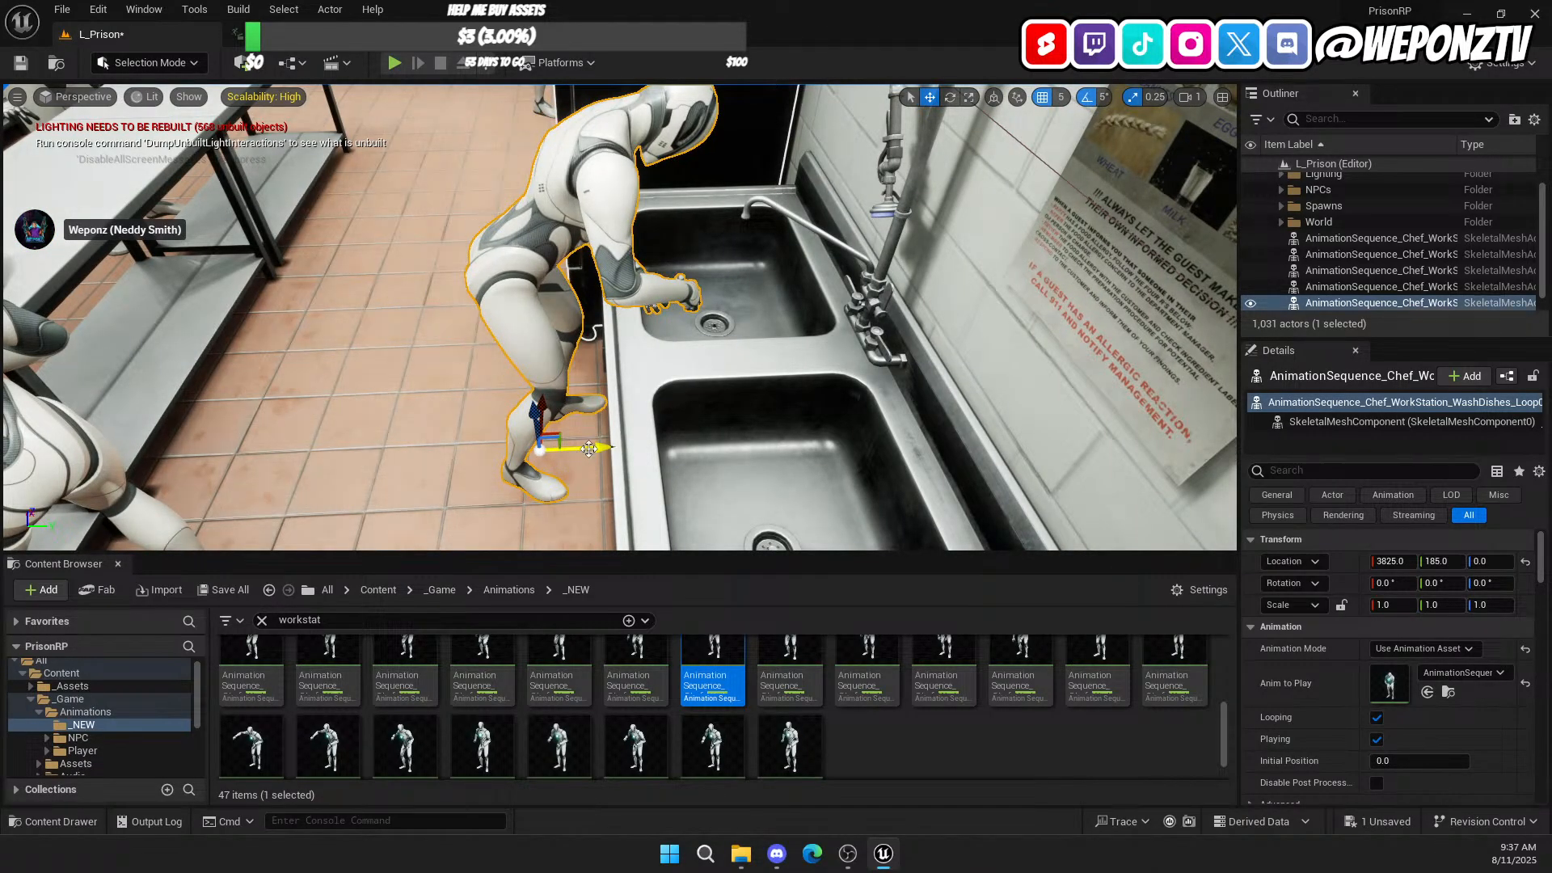
# Step: Shift the dishwashing mannequin closer to the sink, to Y 190, and save the level
pyautogui.moveTo(596, 447); pyautogui.dragTo(614, 447)
pyautogui.press('d')
pyautogui.moveTo(614, 421); pyautogui.dragTo(817, 396, button='right')
pyautogui.press('w')
pyautogui.press('d')
pyautogui.press('a')
pyautogui.press('s')
pyautogui.moveTo(645, 230); pyautogui.dragTo(323, 239, button='right')
pyautogui.press('d')
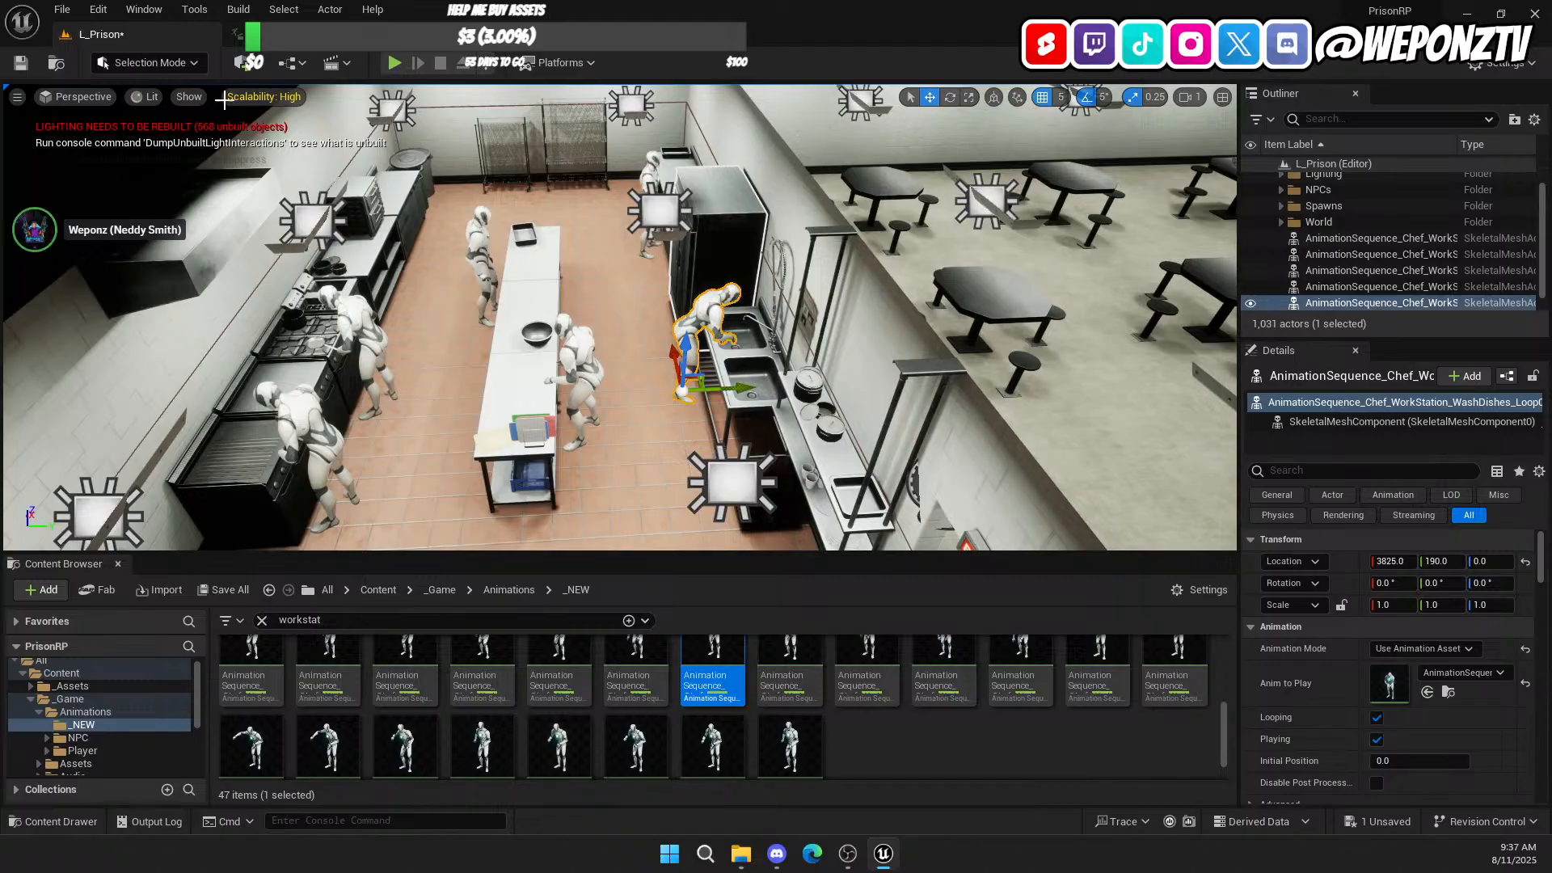
pyautogui.click(22, 62)
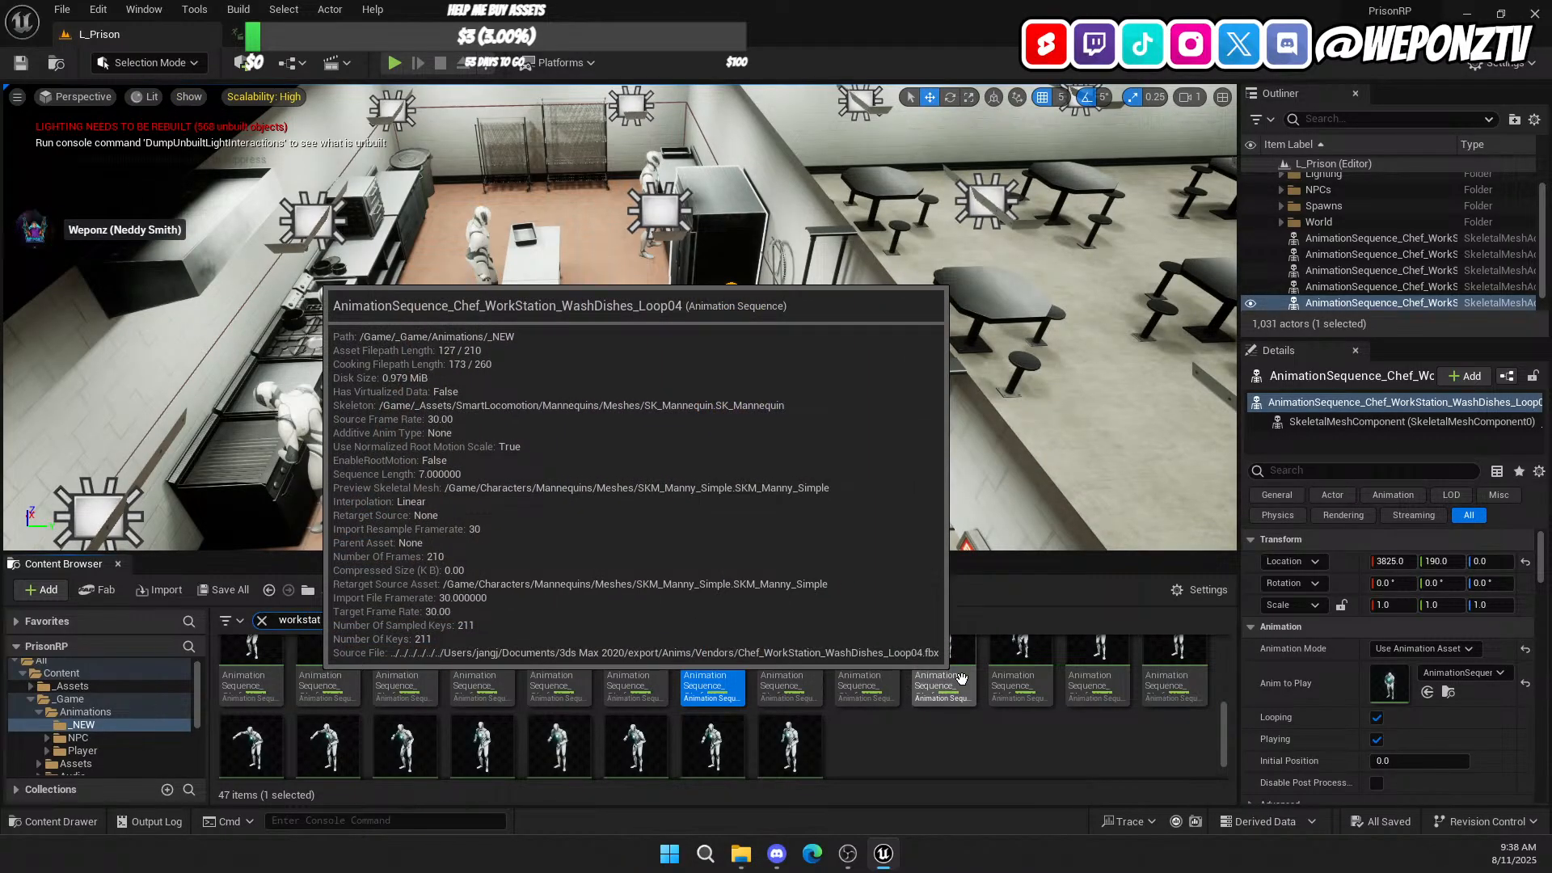
pyautogui.scroll(-1, 919, 729)
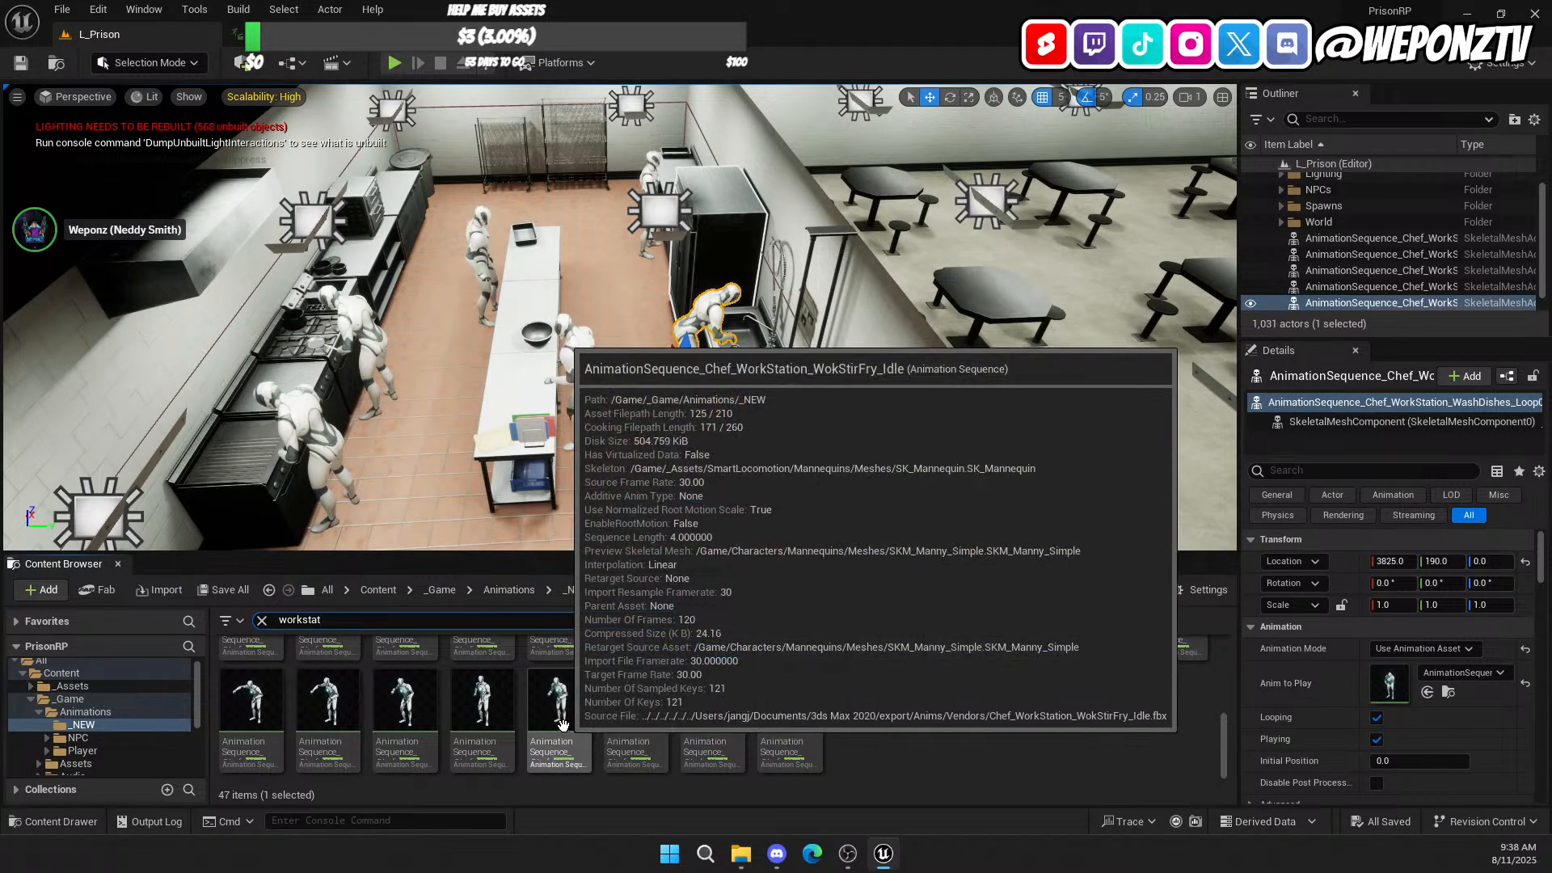
pyautogui.scroll(-1, 534, 691)
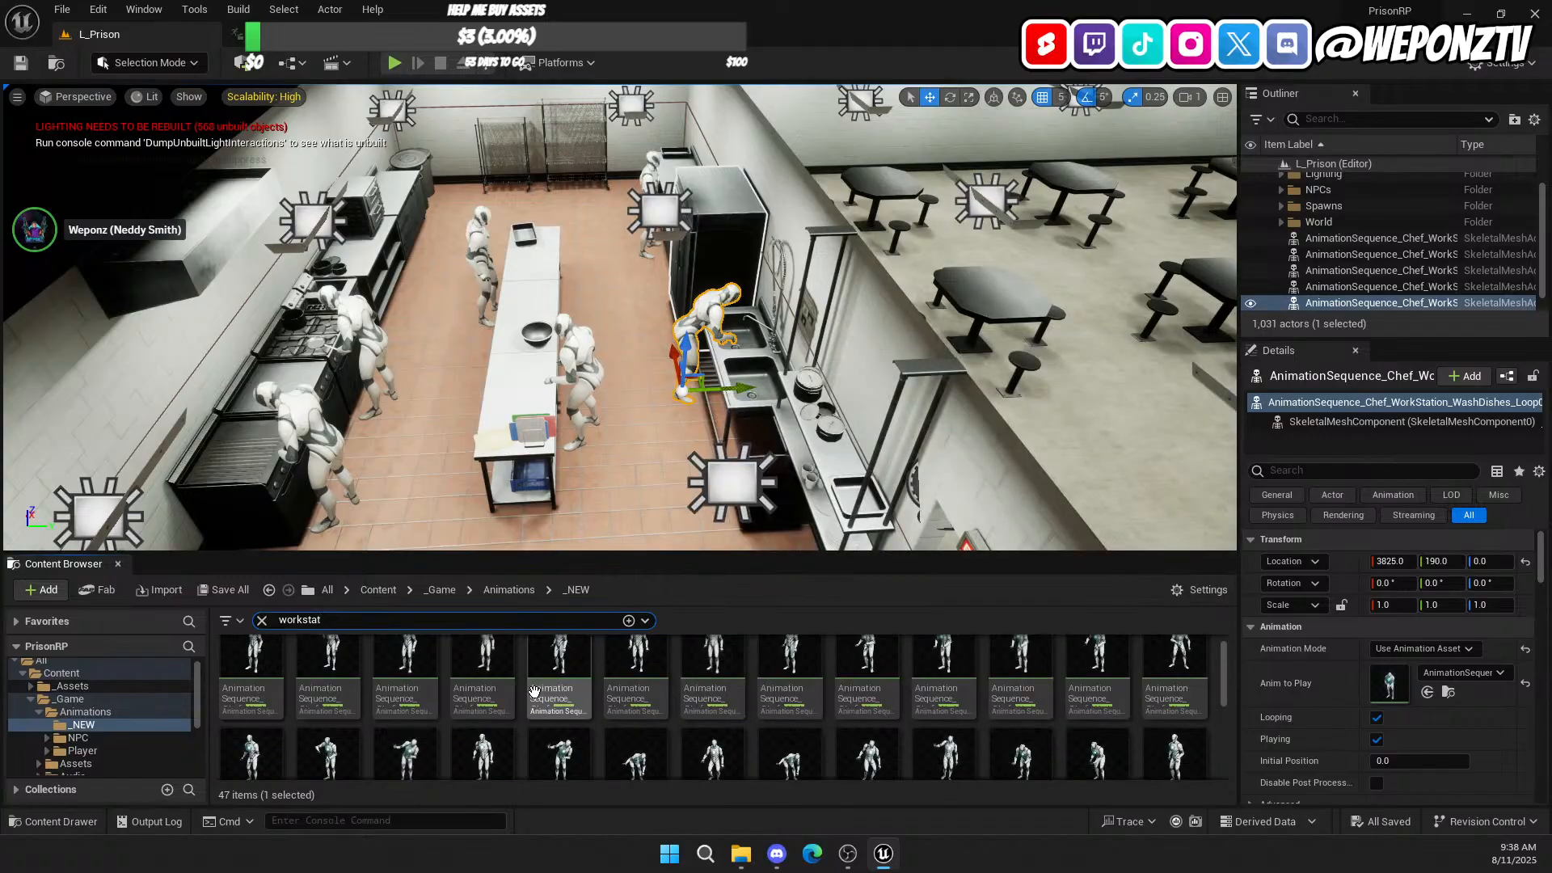
pyautogui.scroll(1, 534, 692)
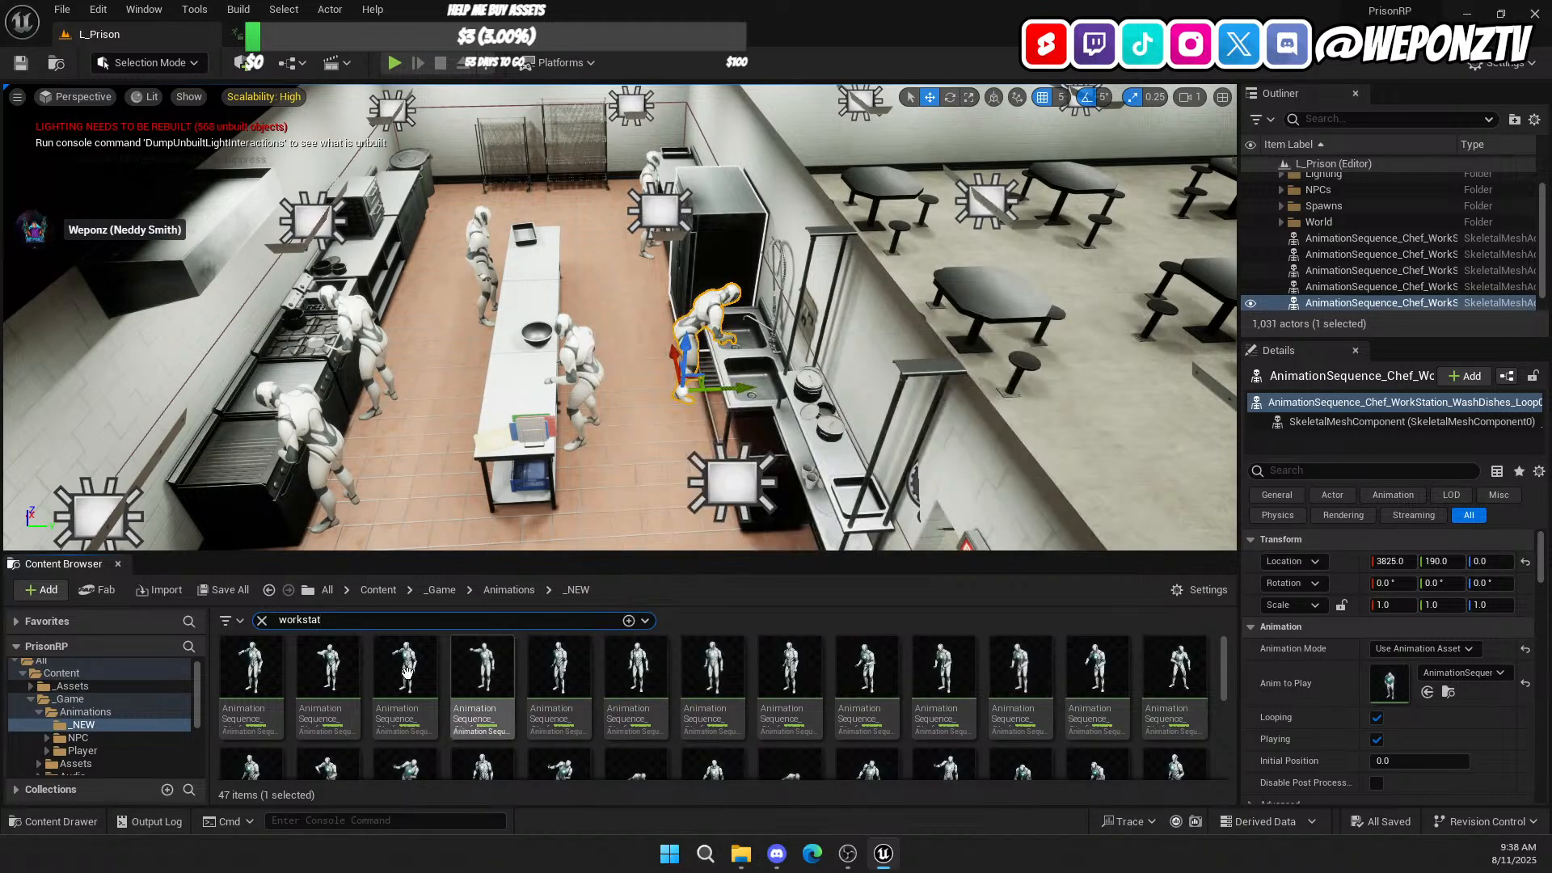
pyautogui.moveTo(565, 364); pyautogui.dragTo(712, 273, button='right')
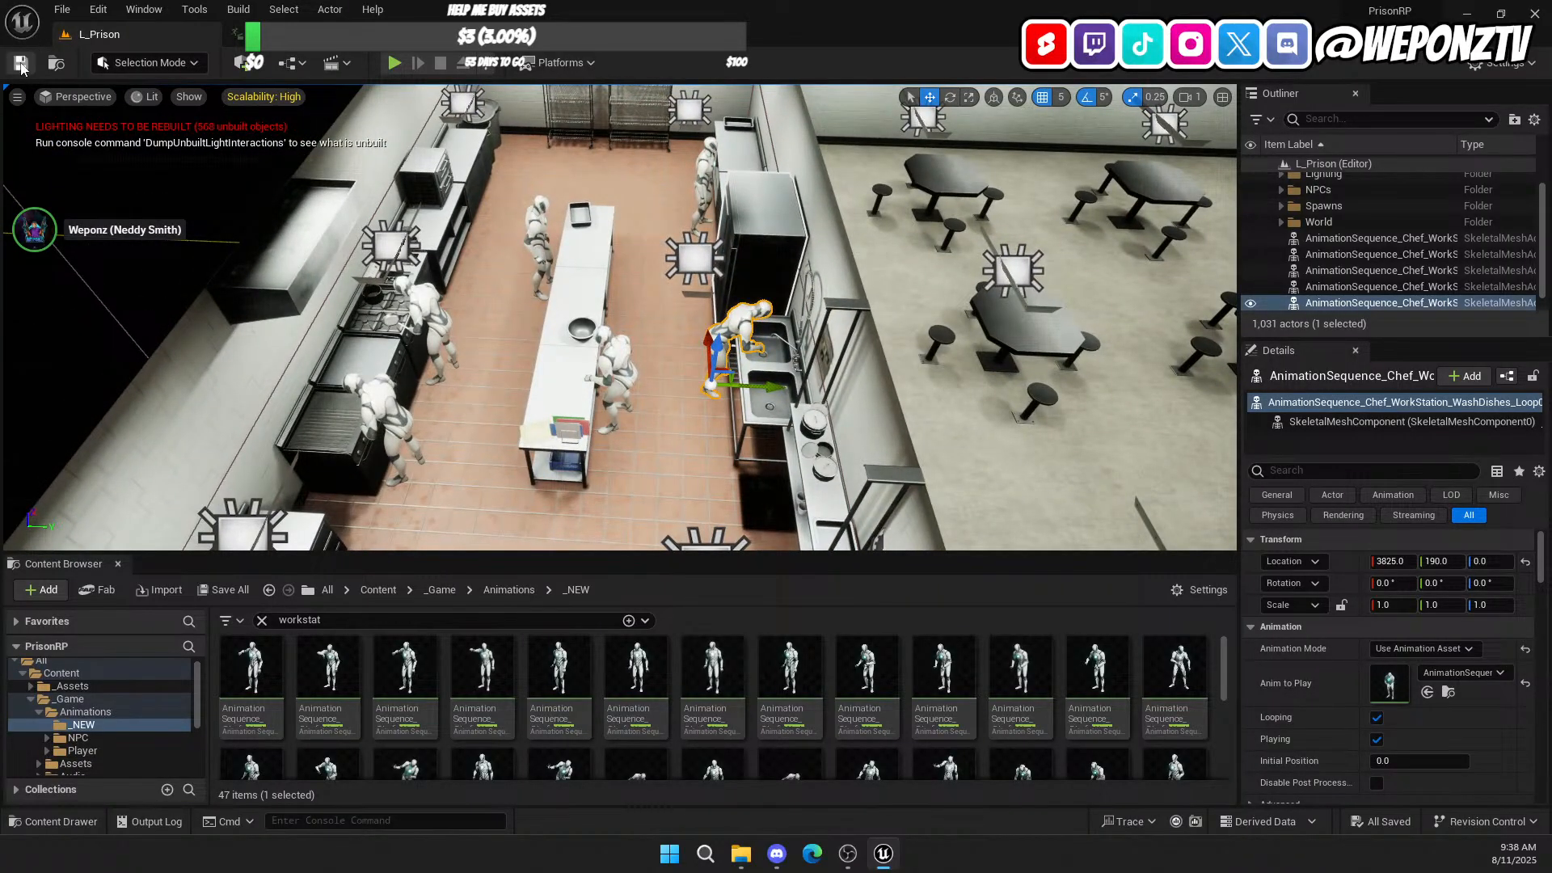
# Step: Save the level, start a play test and run the prisoner out of the starting room into the corridor
pyautogui.click(21, 64)
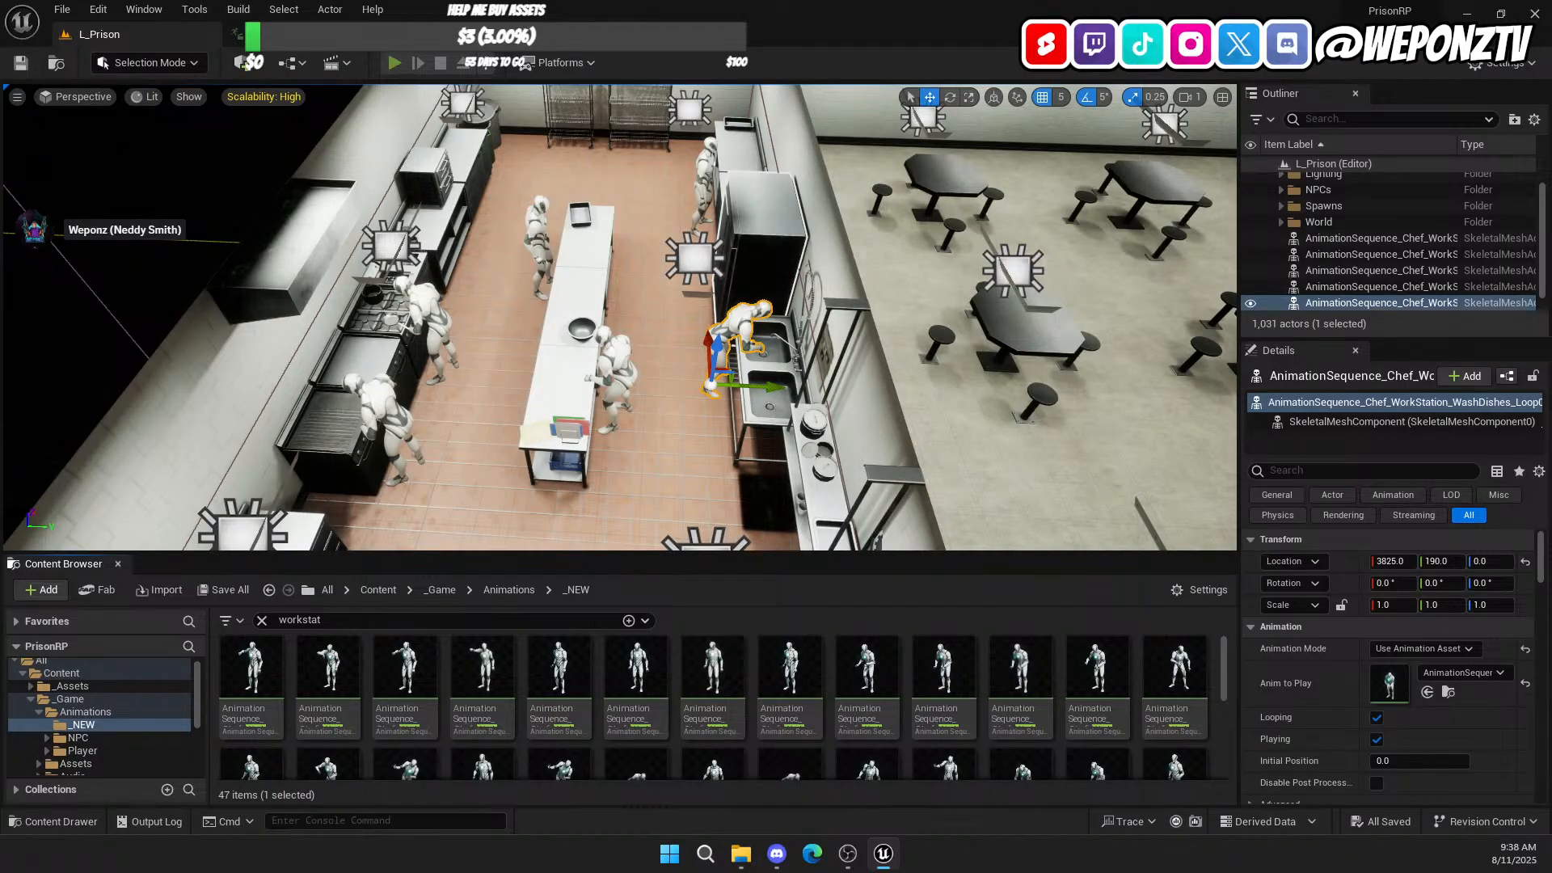
pyautogui.hotkey('alt', 'p')
pyautogui.press('w')
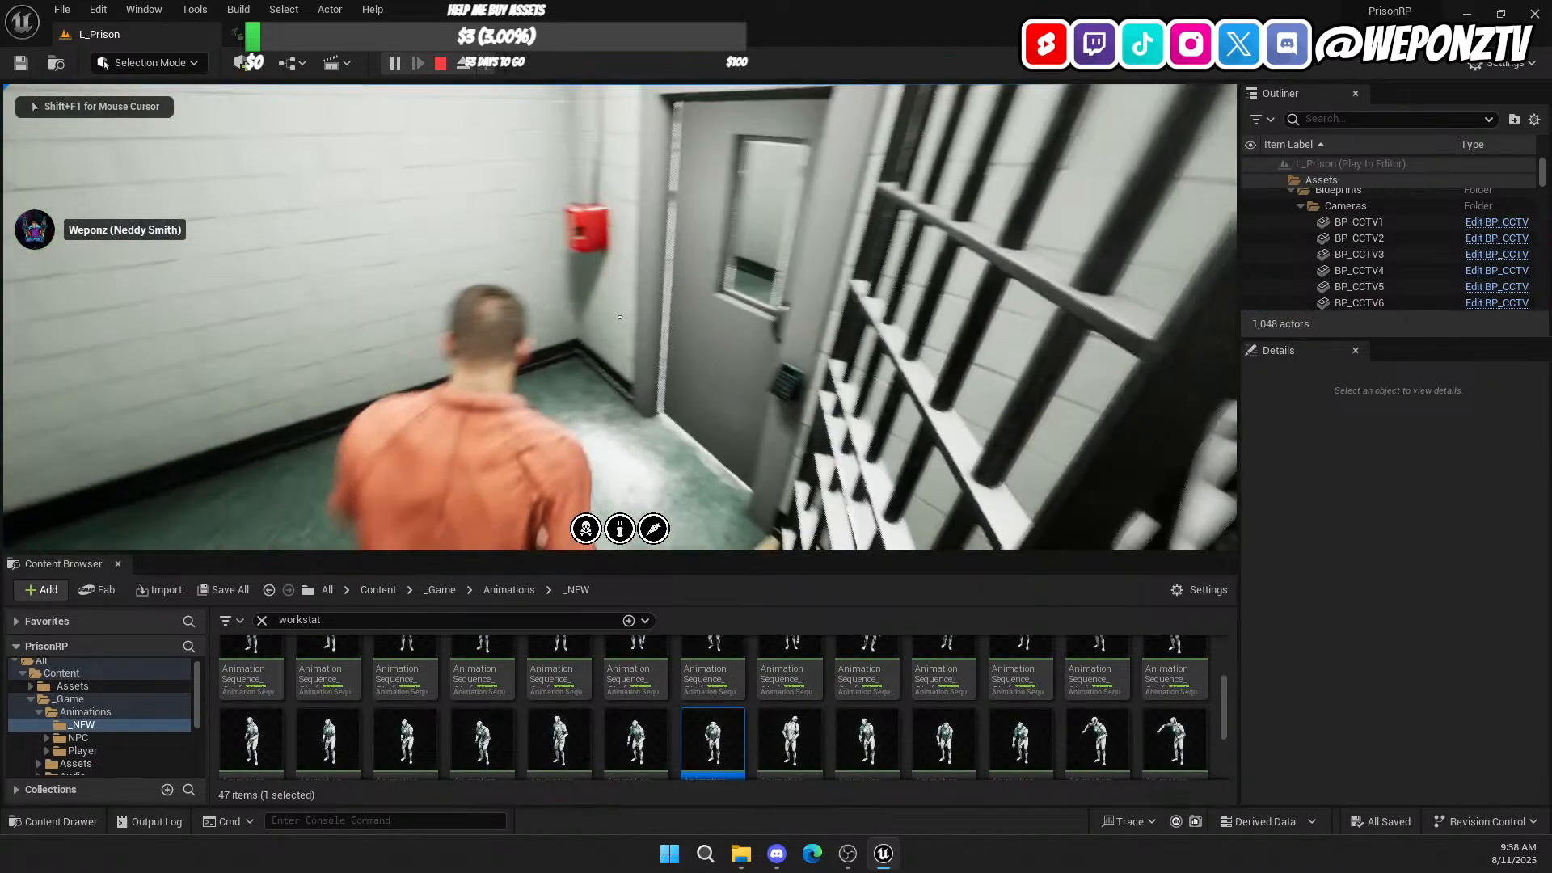
pyautogui.press('w')
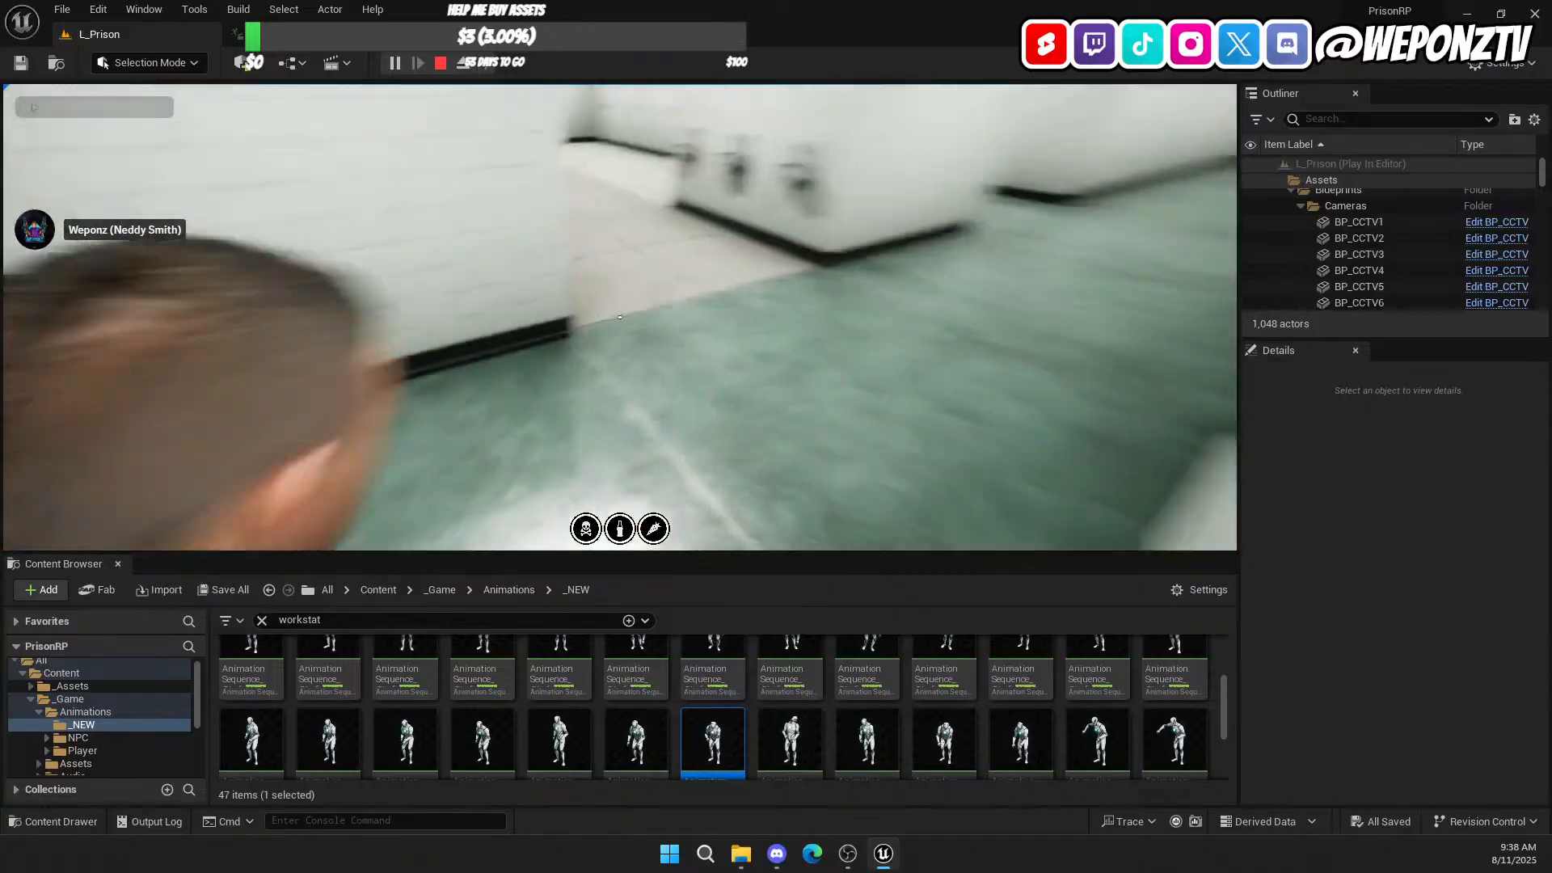
pyautogui.press('w')
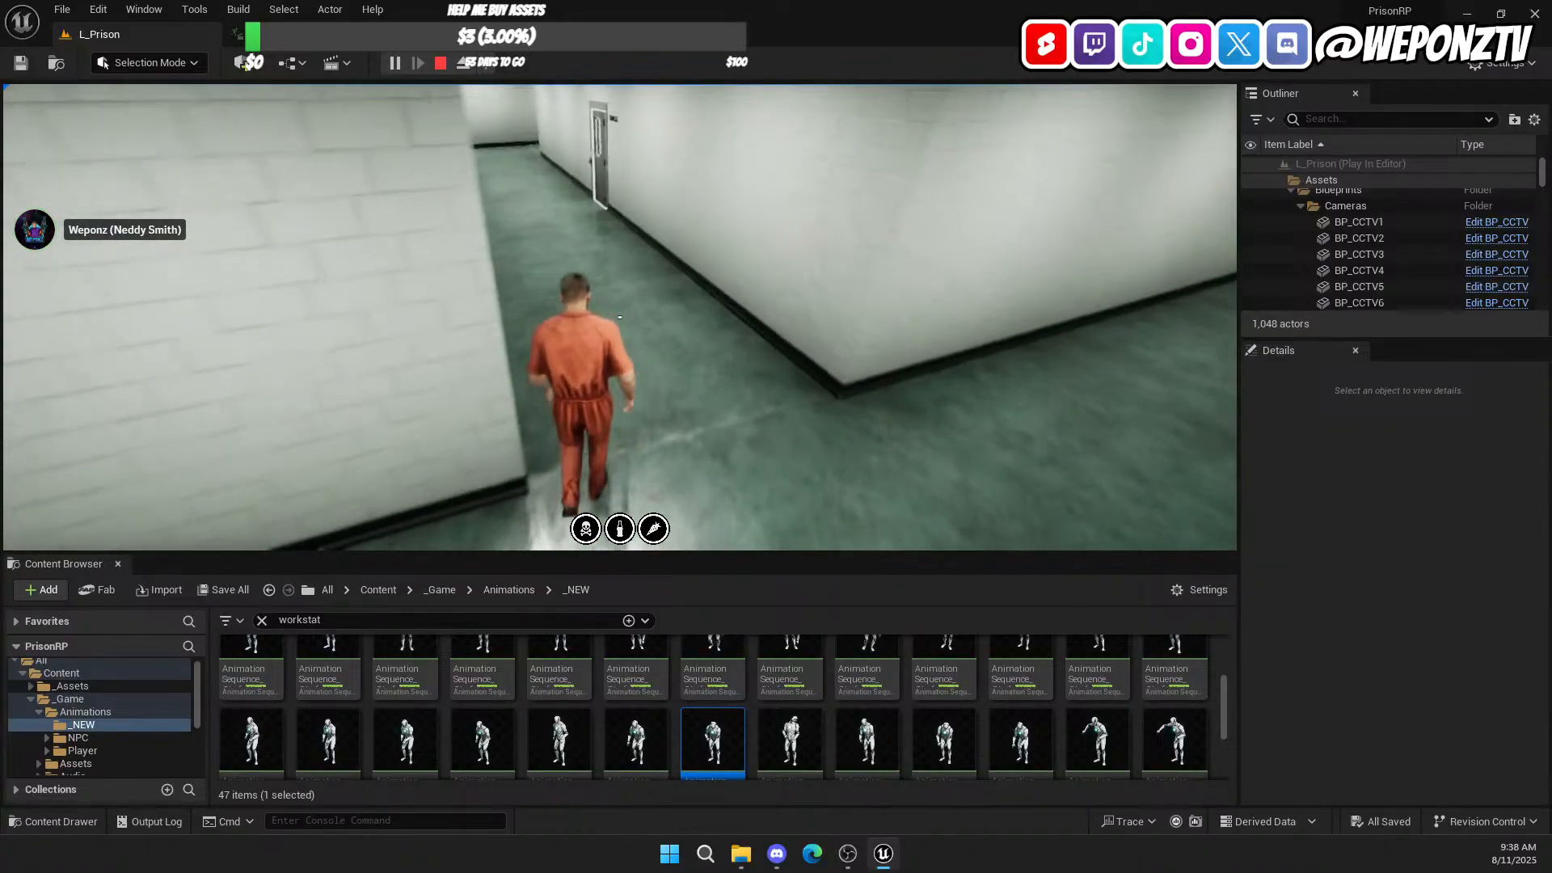
pyautogui.press('w')
# Step: Turn on the frame-rate display with the console command "stat fps" and resume controlling the prisoner
pyautogui.hotkey('shift', 'F1')
pyautogui.press('`')
pyautogui.write('stat')
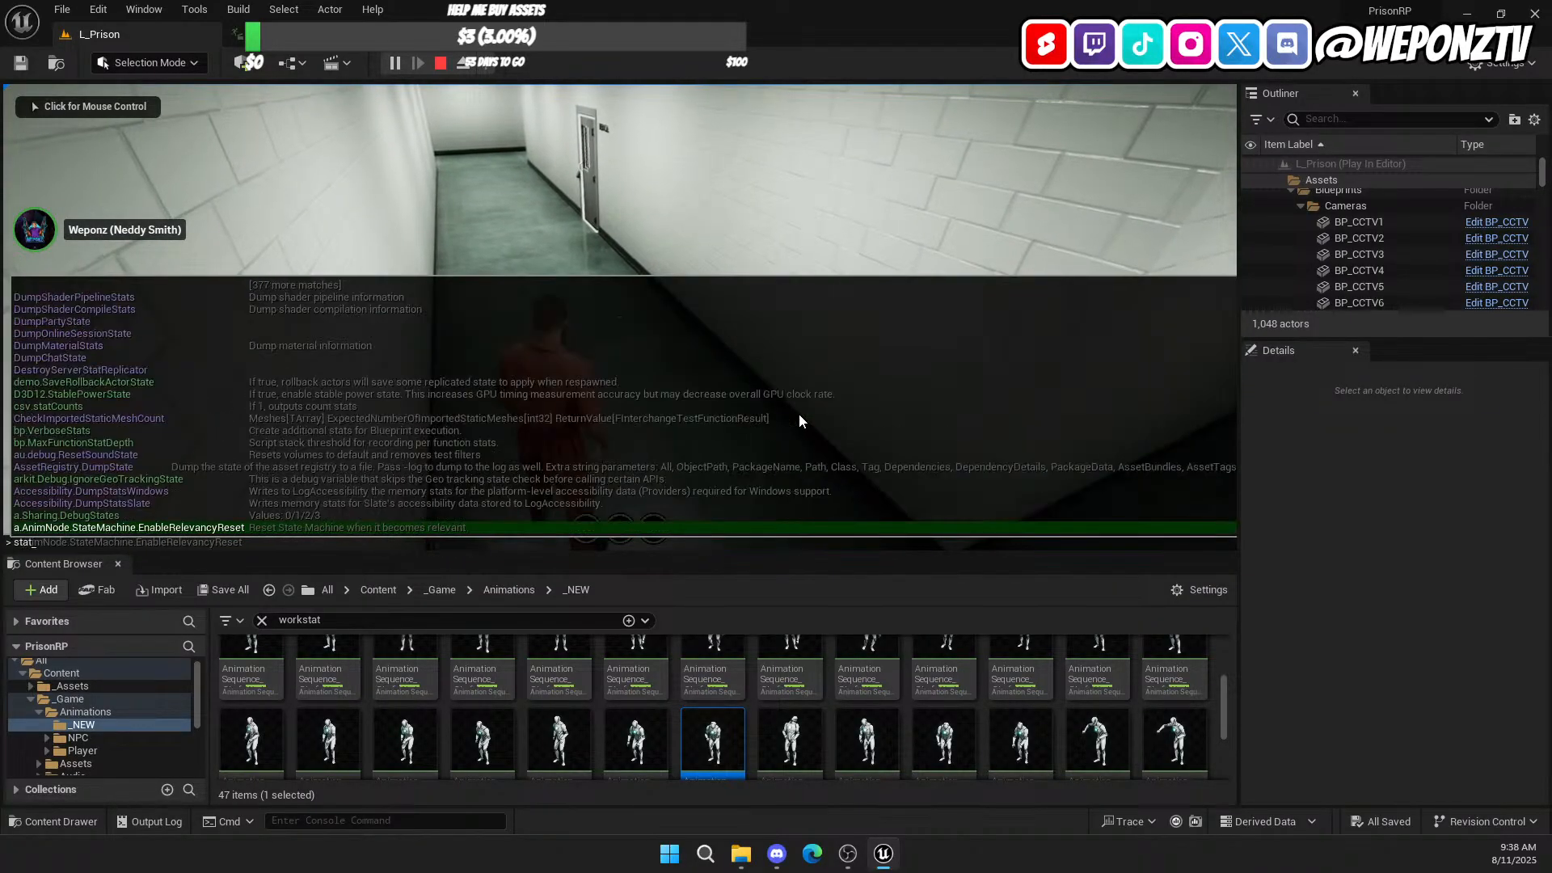
pyautogui.write(' fps')
pyautogui.press('Return')
pyautogui.click(799, 420)
# Step: Run the prisoner through the corridors and dining hall into the kitchen and examine how the chef animations fit the equipment
pyautogui.press('w')
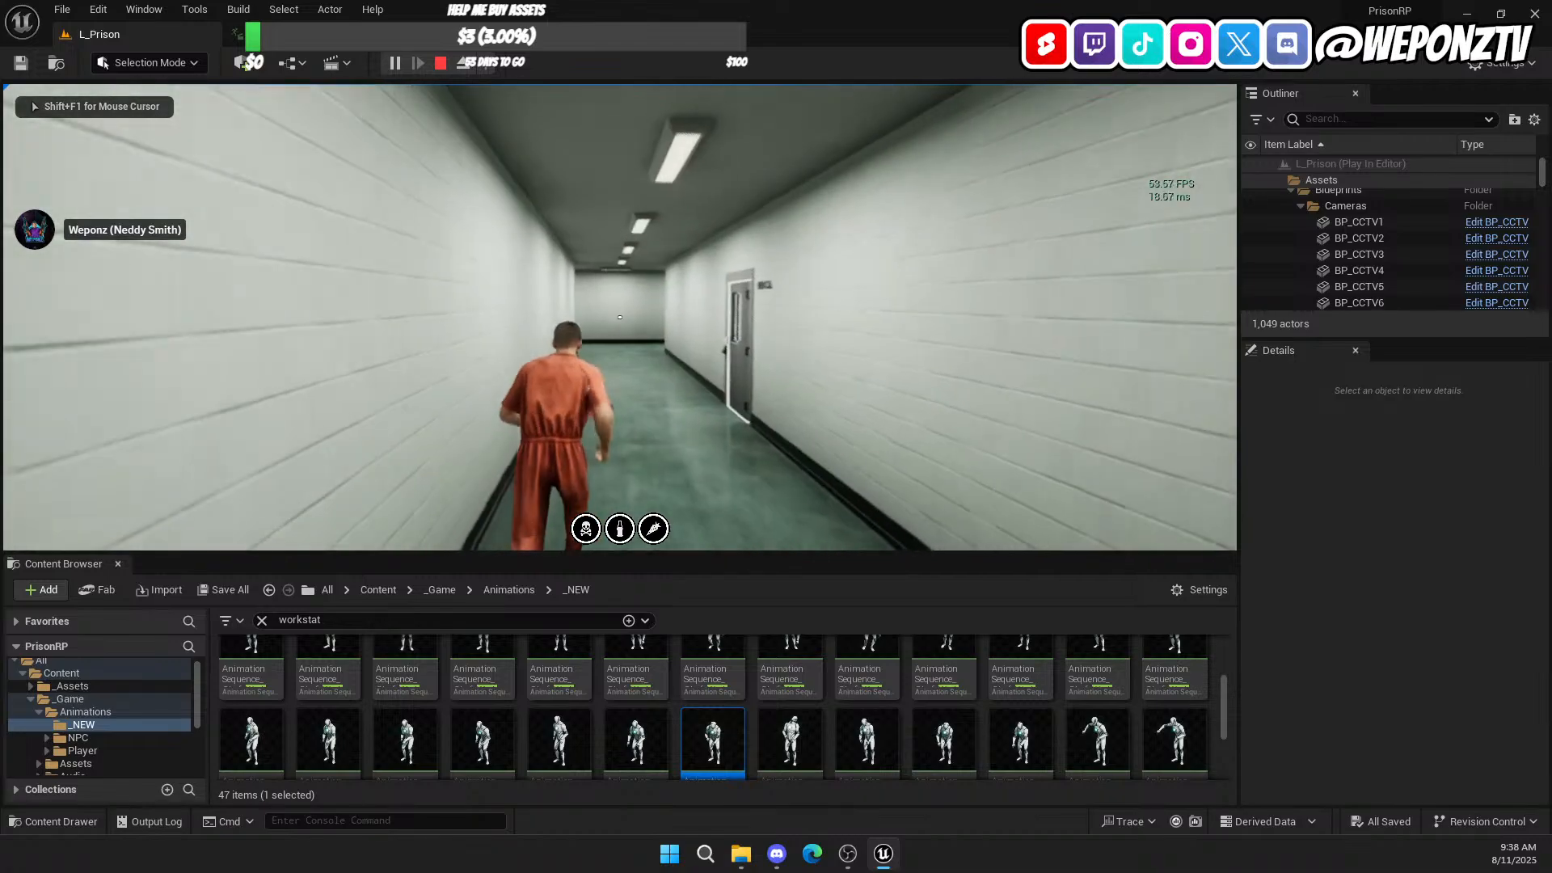
pyautogui.press('w')
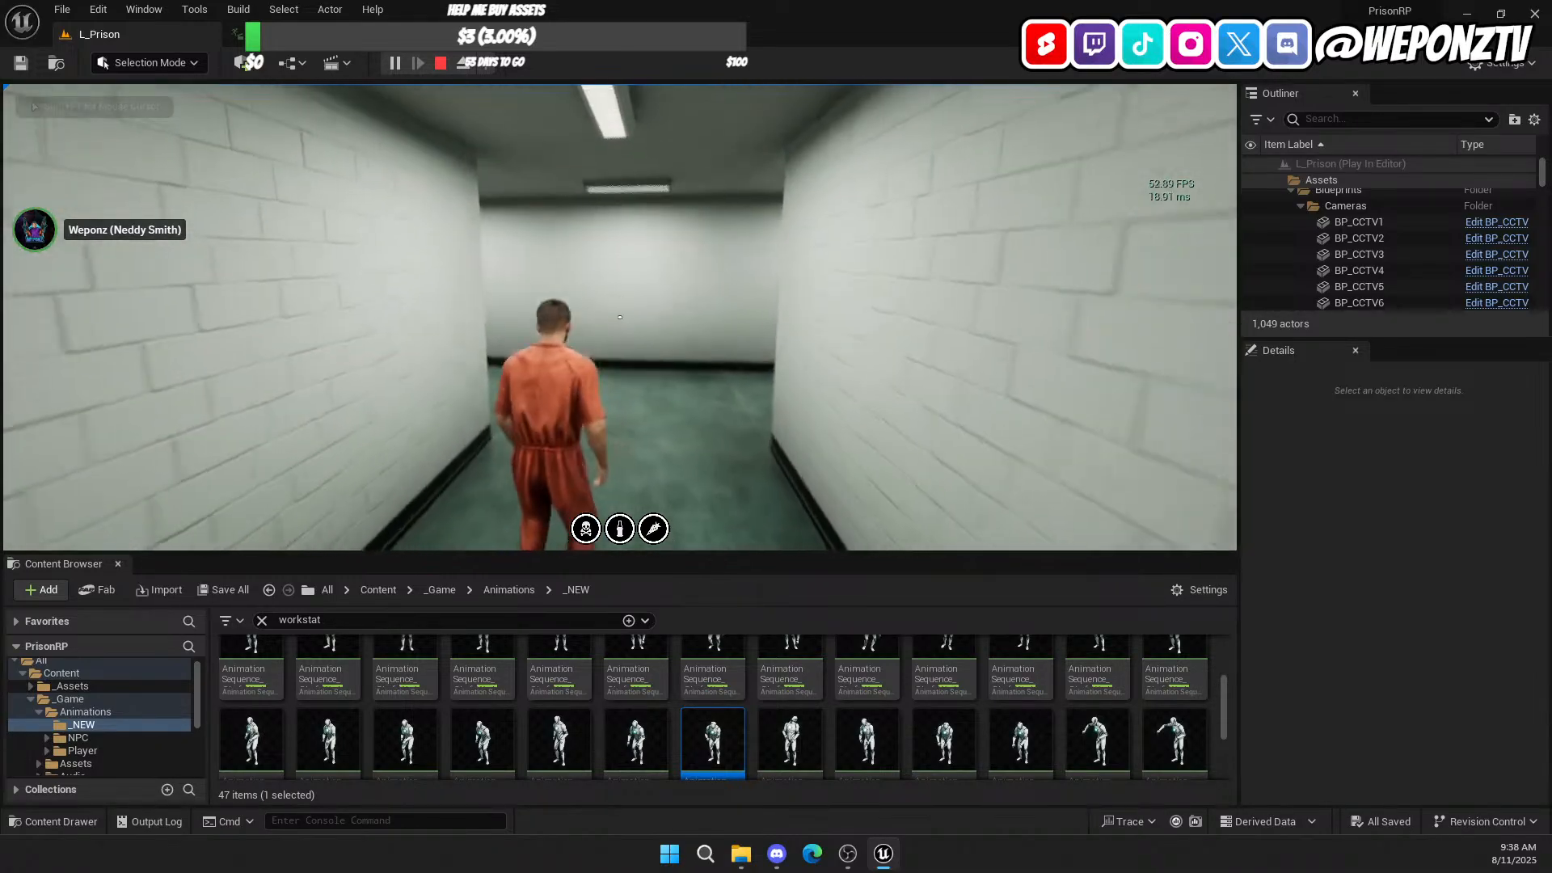
pyautogui.press('w')
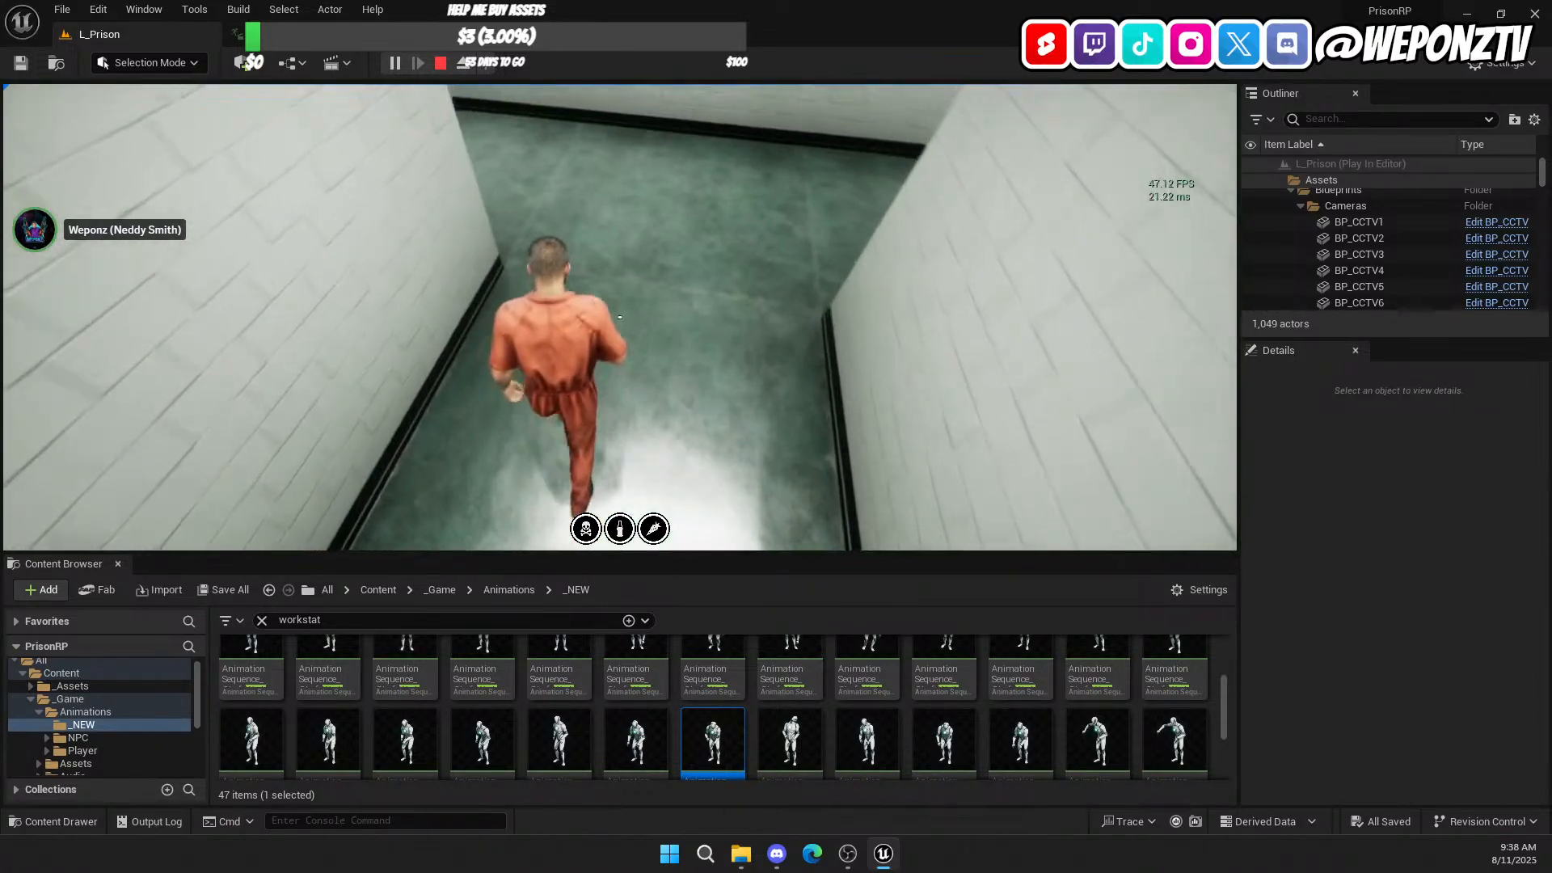
pyautogui.press('w')
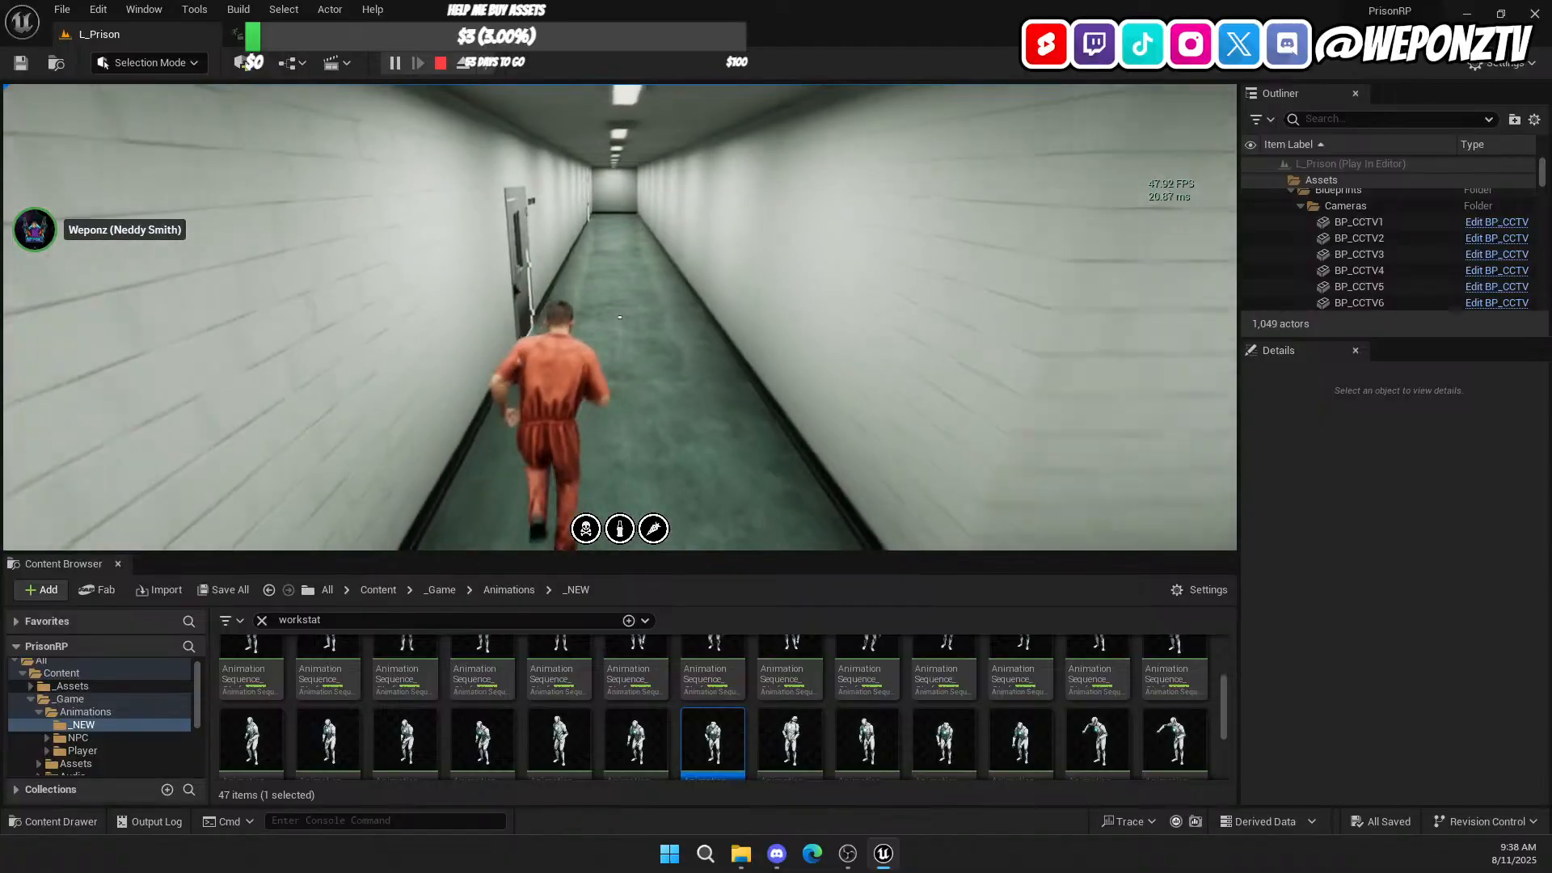
pyautogui.press('w')
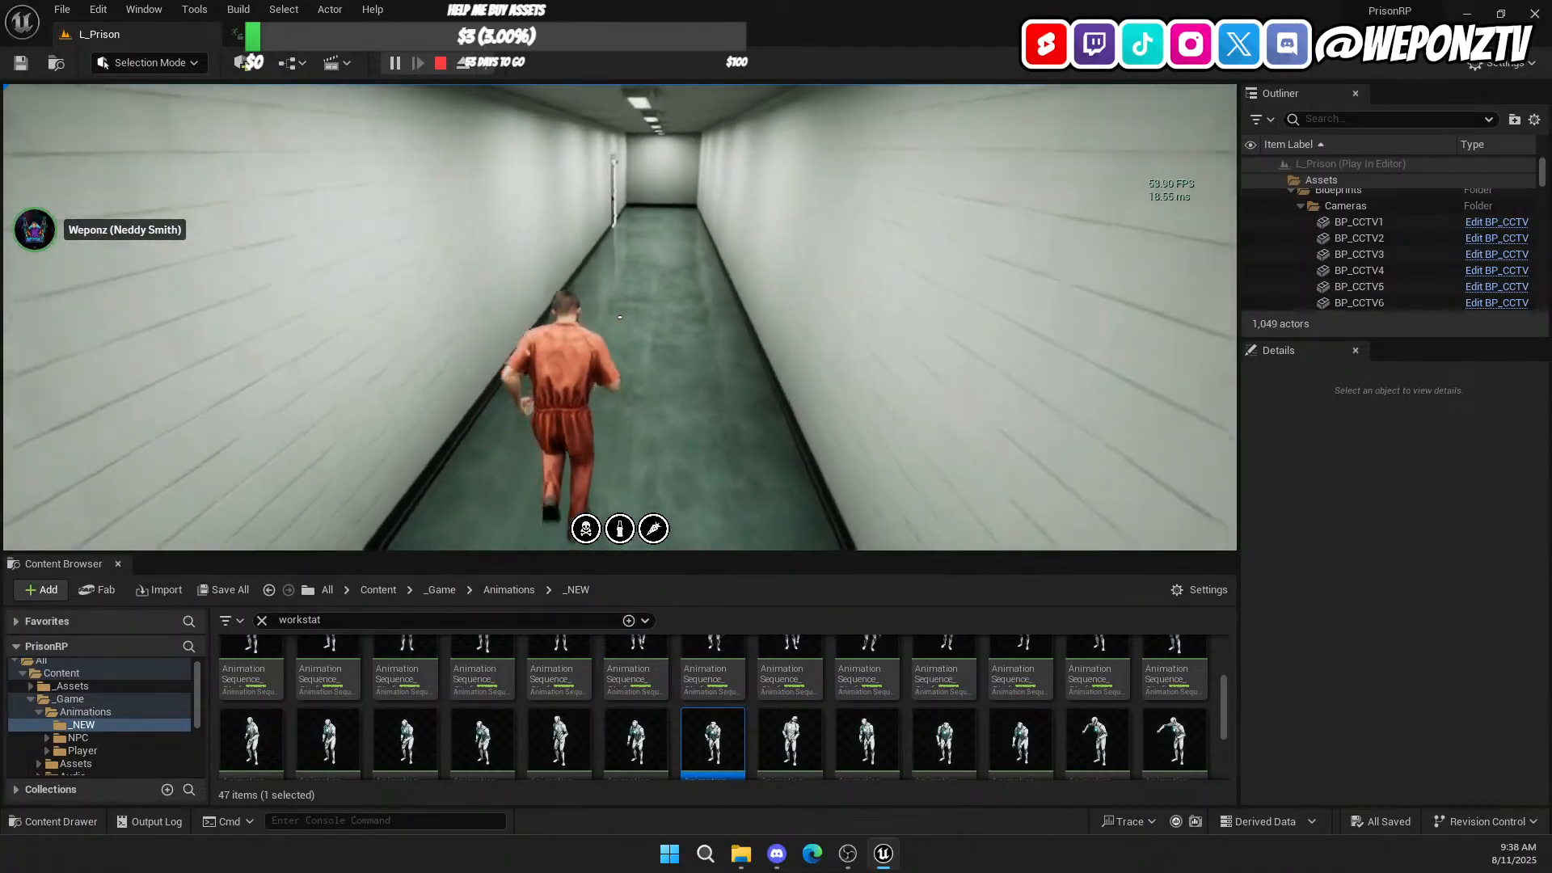
pyautogui.press('w')
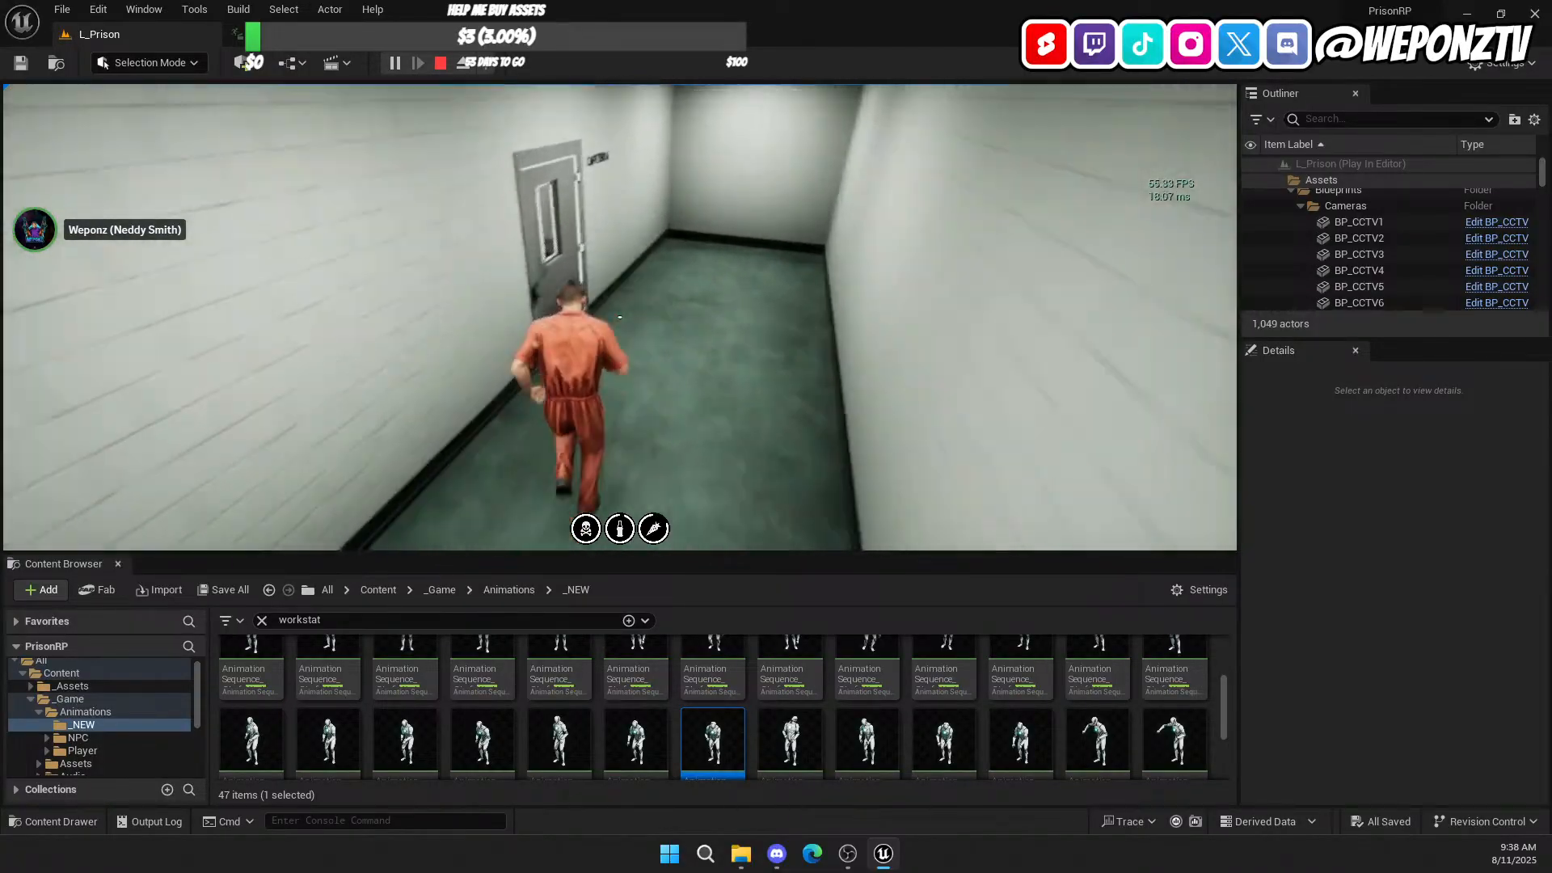
pyautogui.press('w')
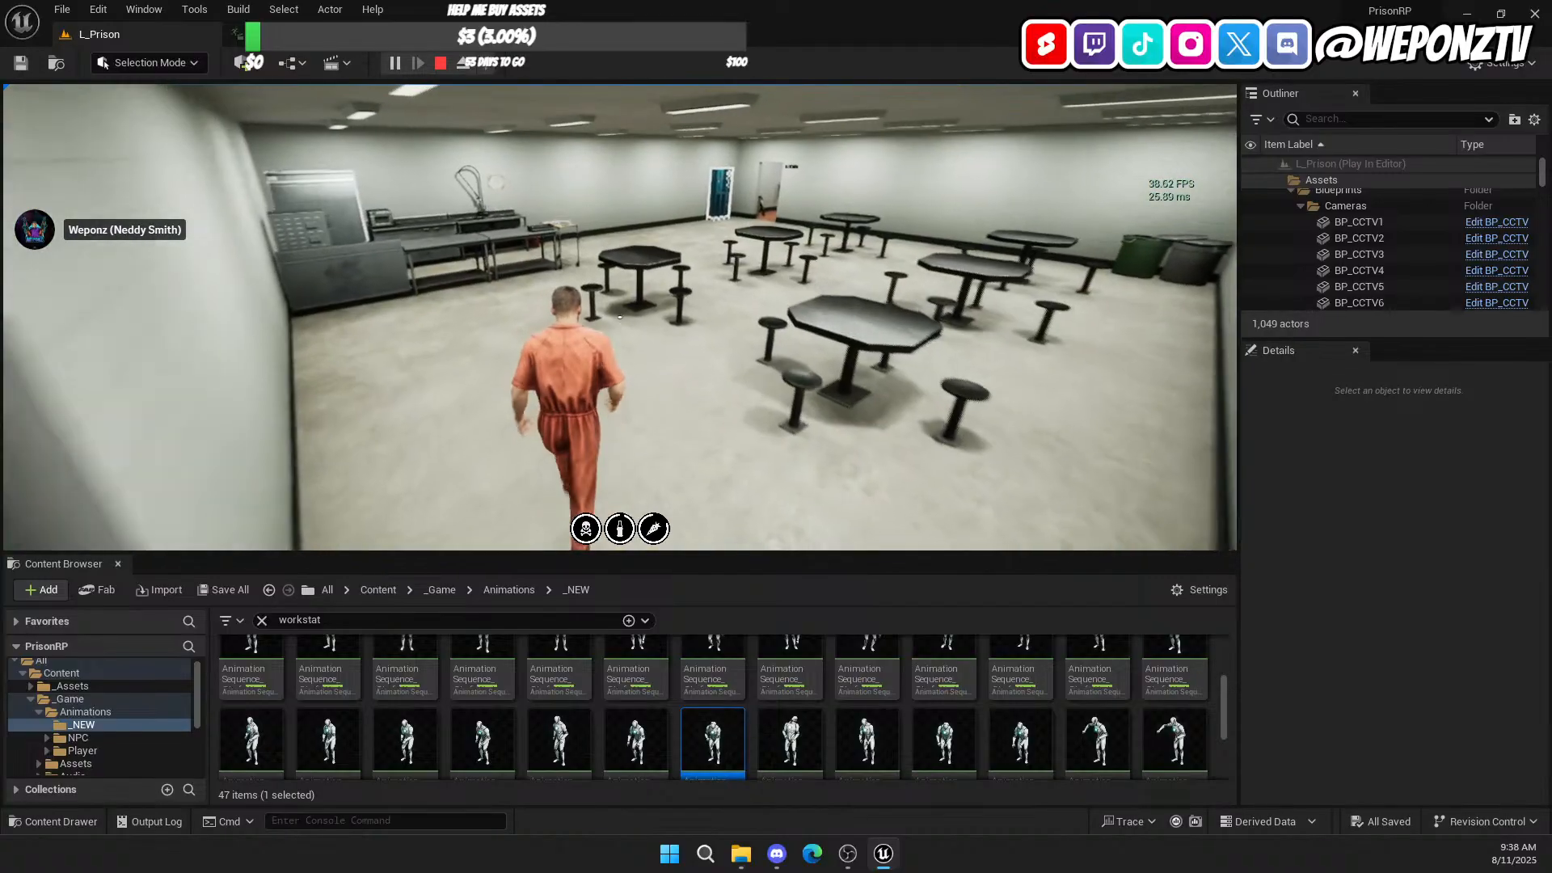
pyautogui.press('w')
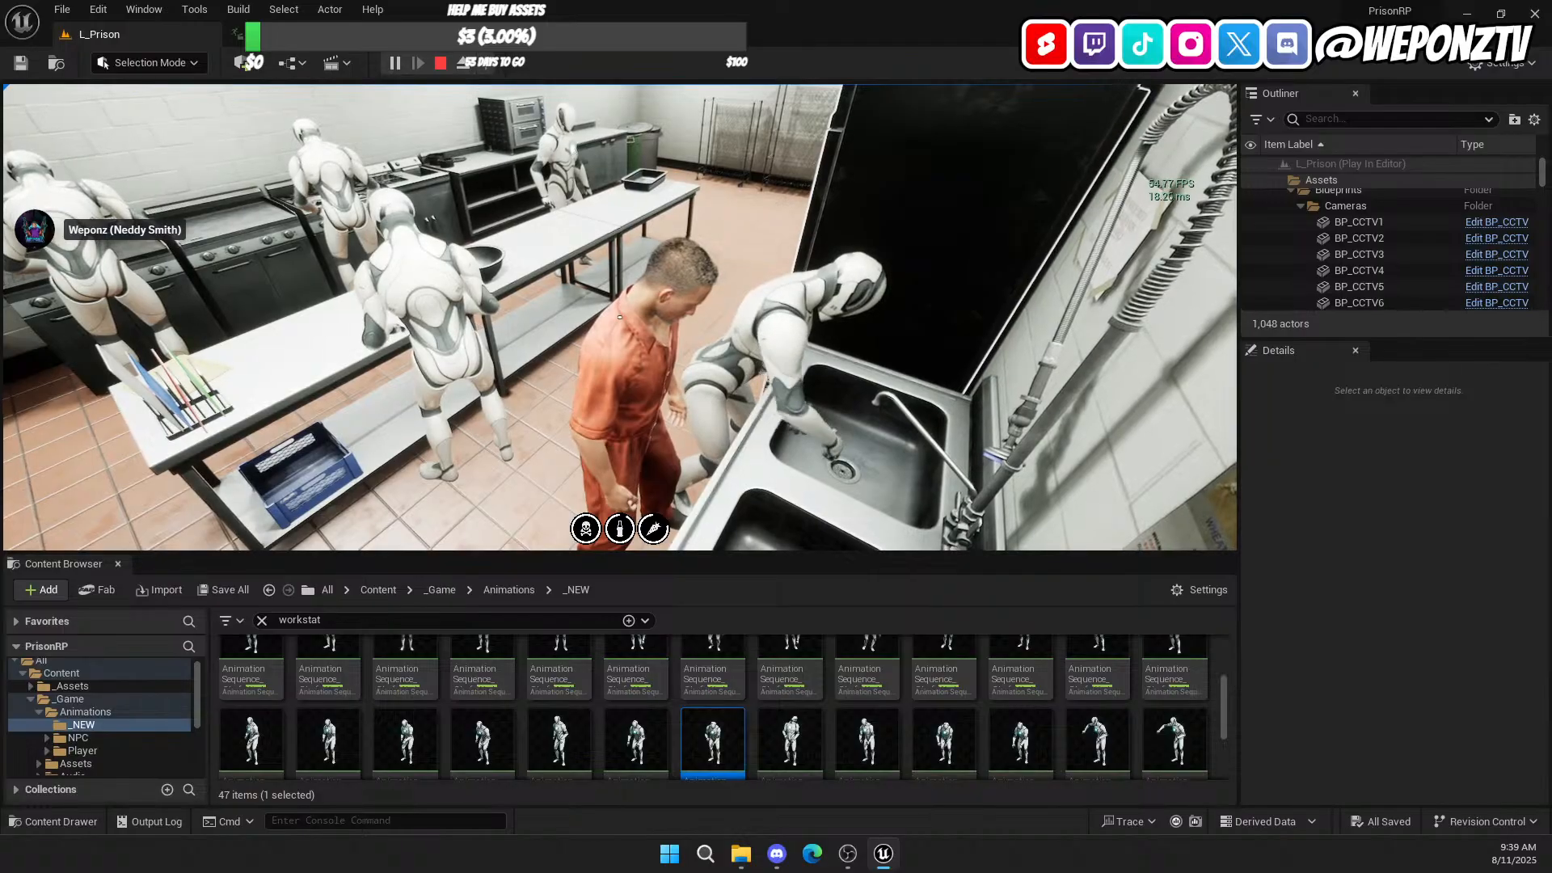
pyautogui.press('a')
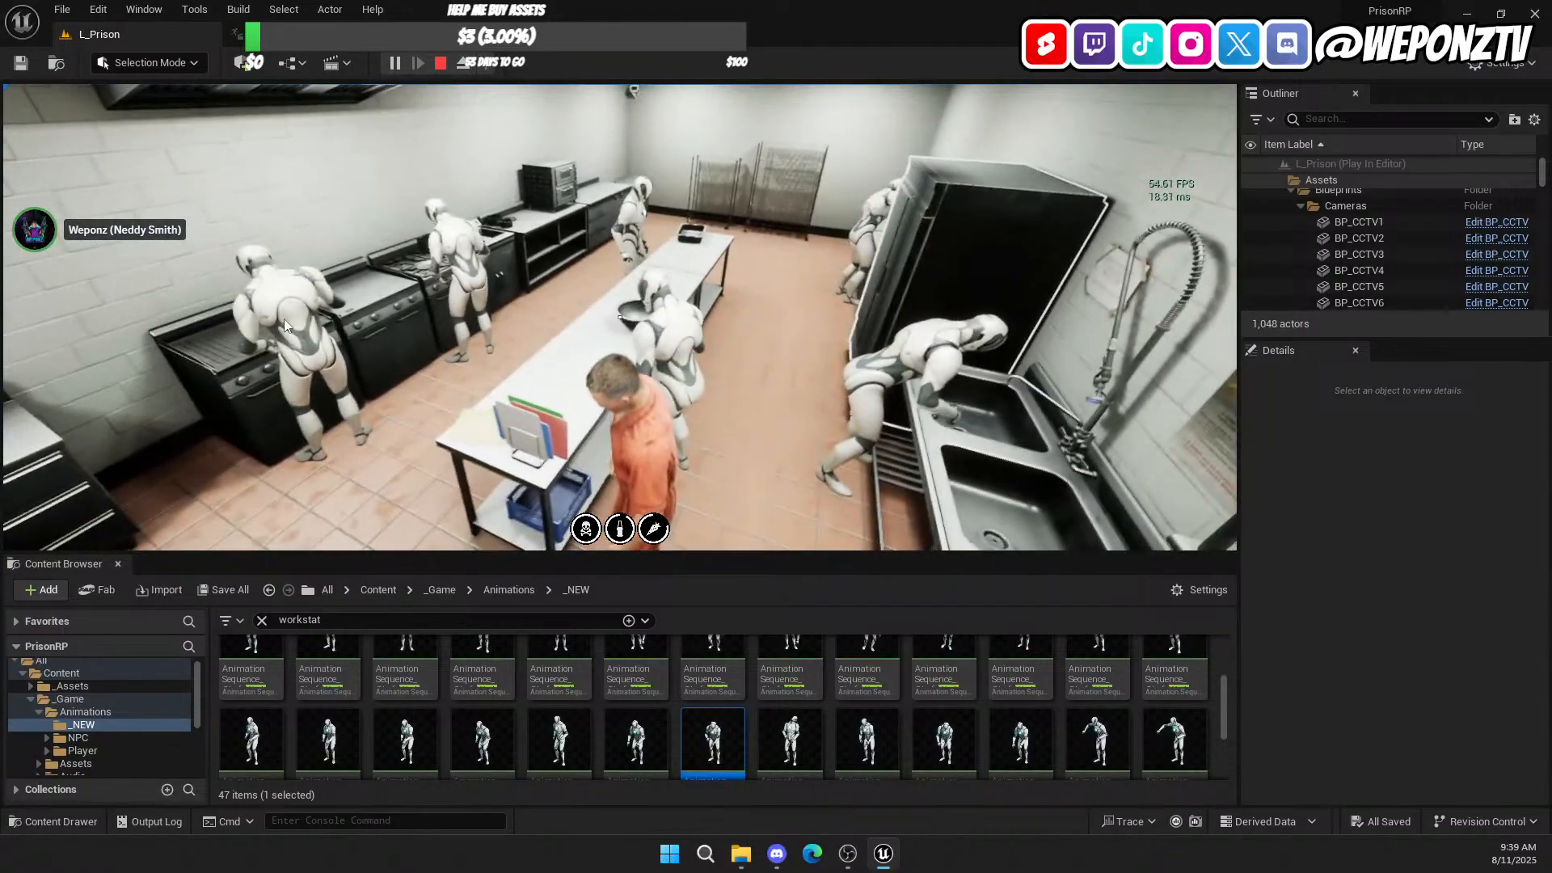
# Step: End the play test, look through the reported runtime errors and close the Message Log
pyautogui.press('Escape')
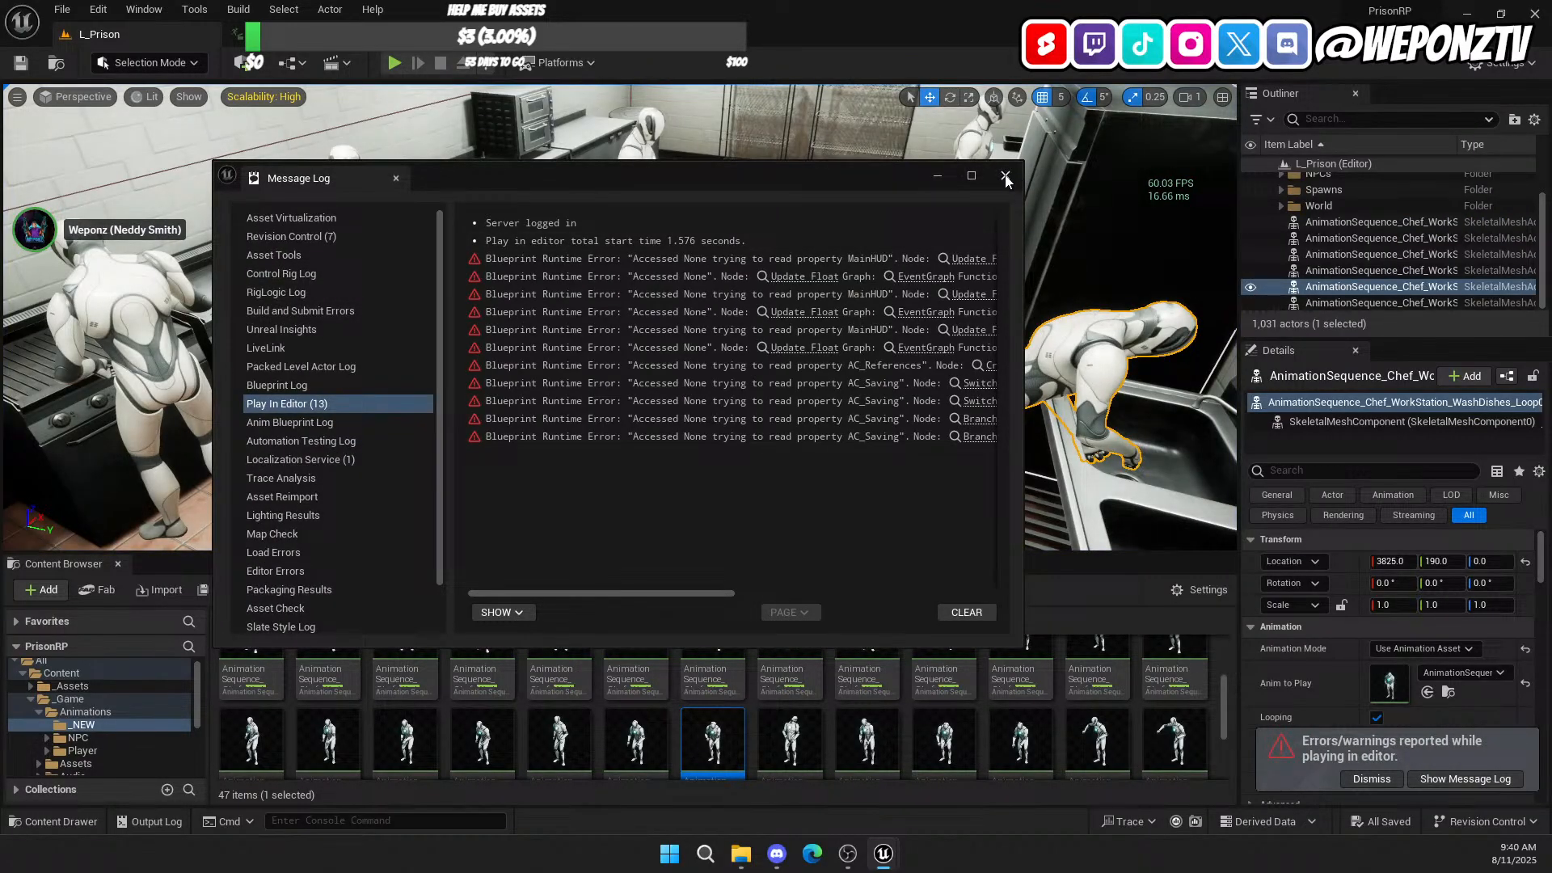
pyautogui.moveTo(654, 596); pyautogui.dragTo(939, 565)
pyautogui.click(1005, 176)
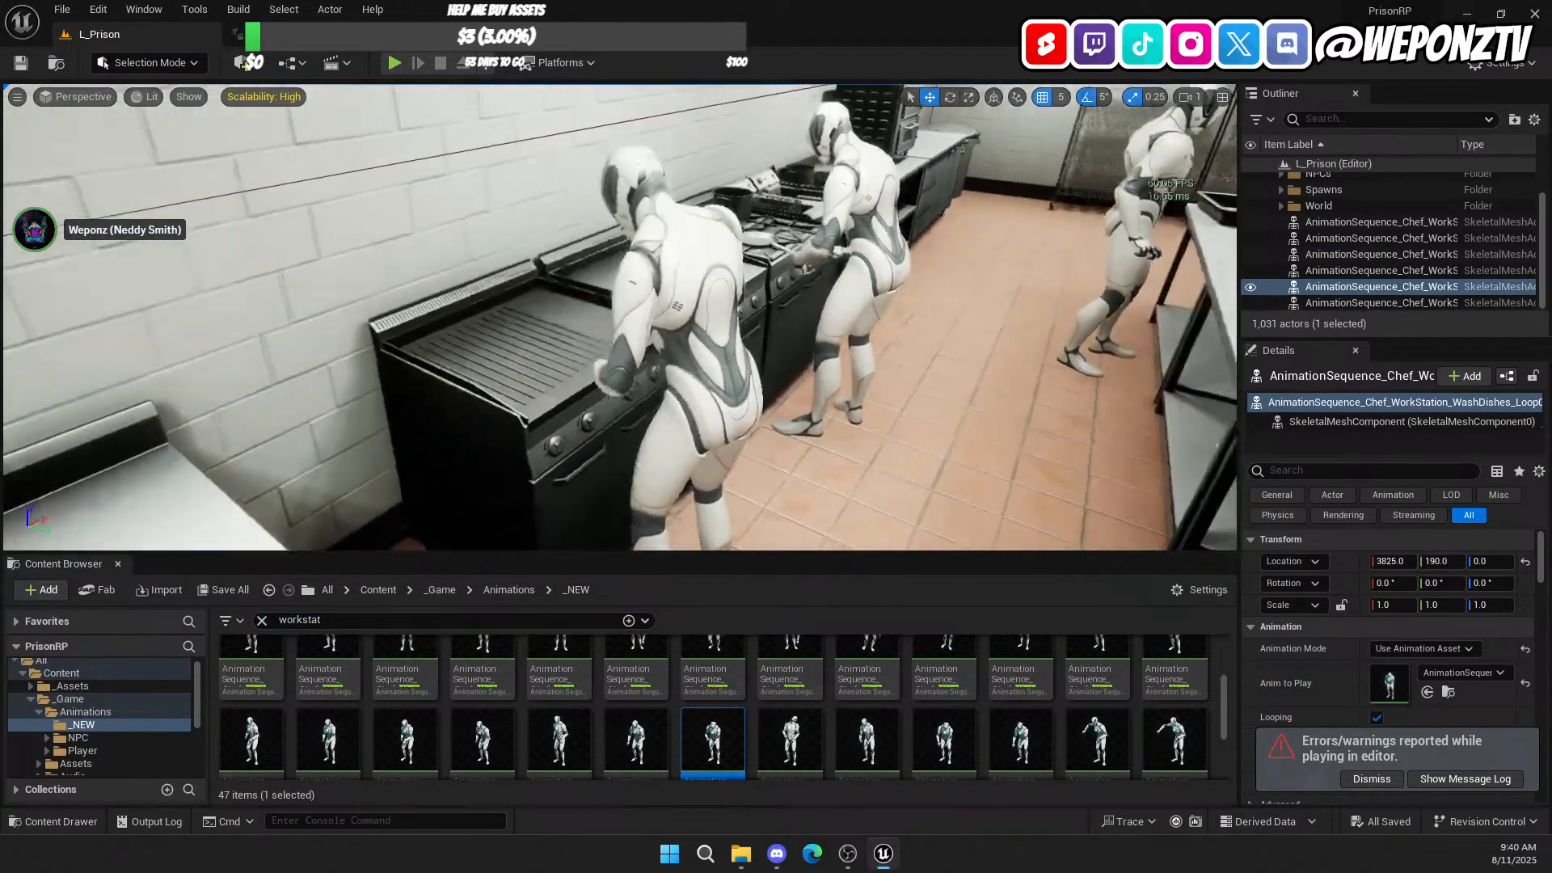
# Step: Delete the two chef mannequins standing at the grill and burner stove along the cooking line
pyautogui.moveTo(905, 304); pyautogui.dragTo(825, 301, button='right')
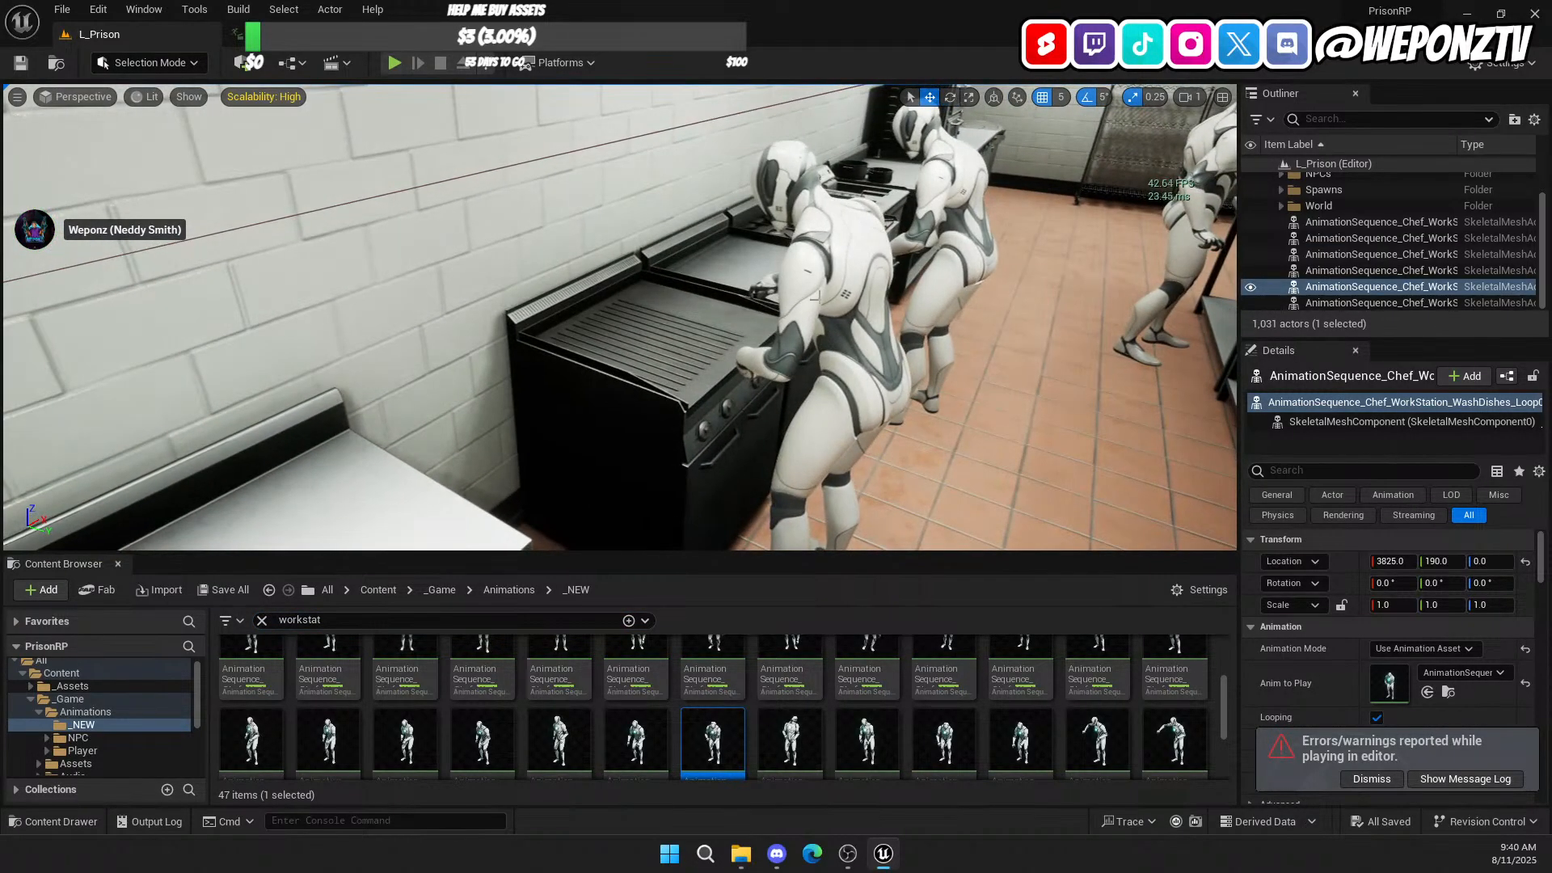
pyautogui.click(883, 304)
pyautogui.press('Delete')
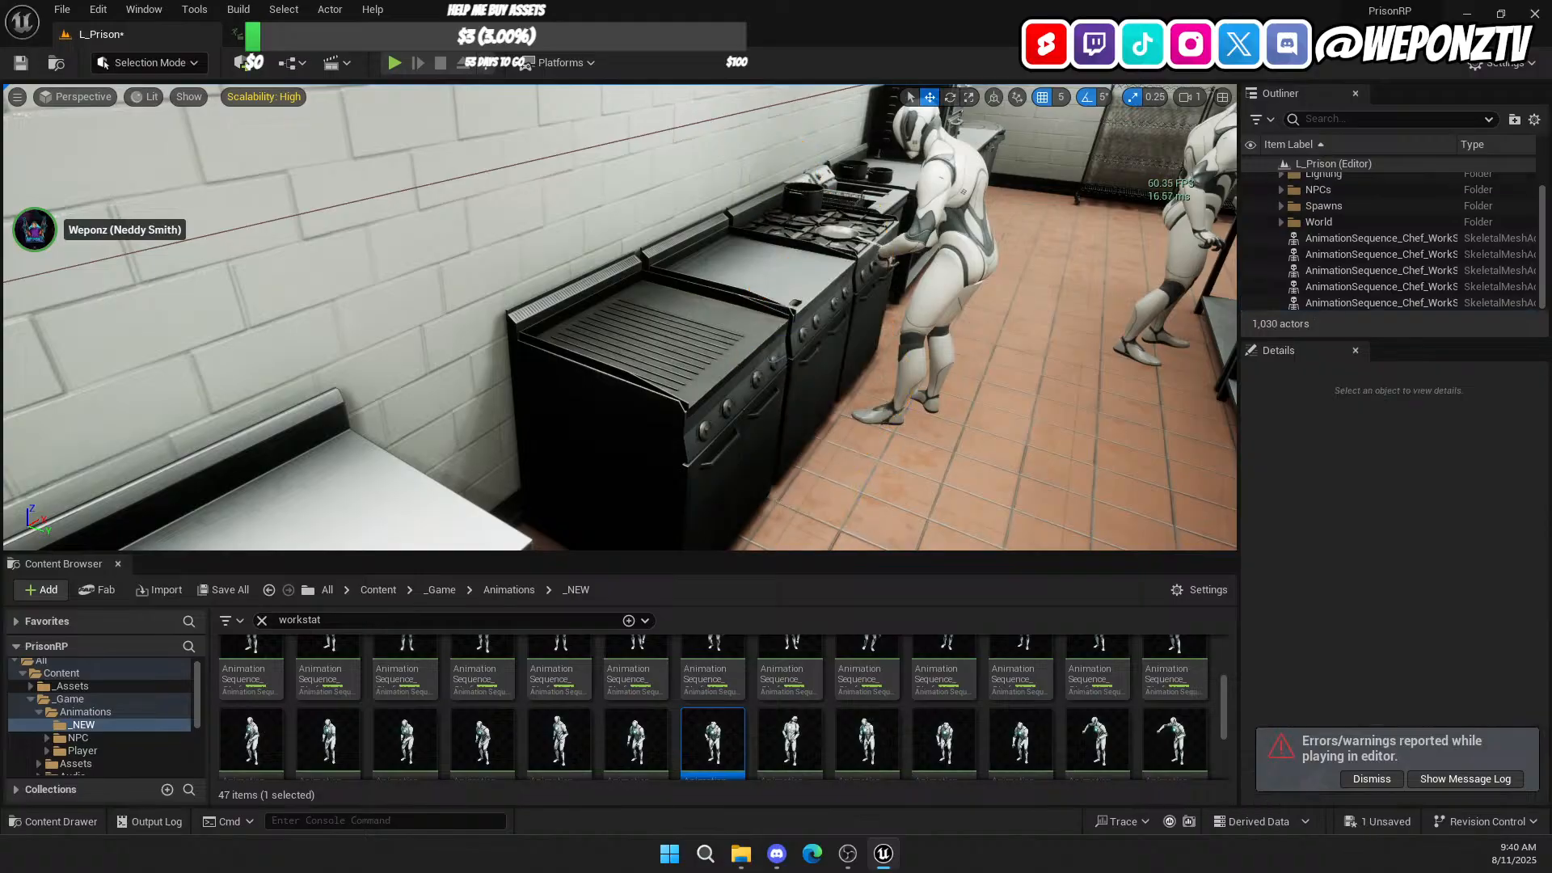
pyautogui.click(946, 203)
pyautogui.press('Delete')
# Step: Delete the FlatTop_Idle mannequin at the far end of the prep table and the KnifeChop_Idle mannequin on its sink side
pyautogui.click(1184, 235)
pyautogui.moveTo(1184, 234); pyautogui.dragTo(1252, 99, button='right')
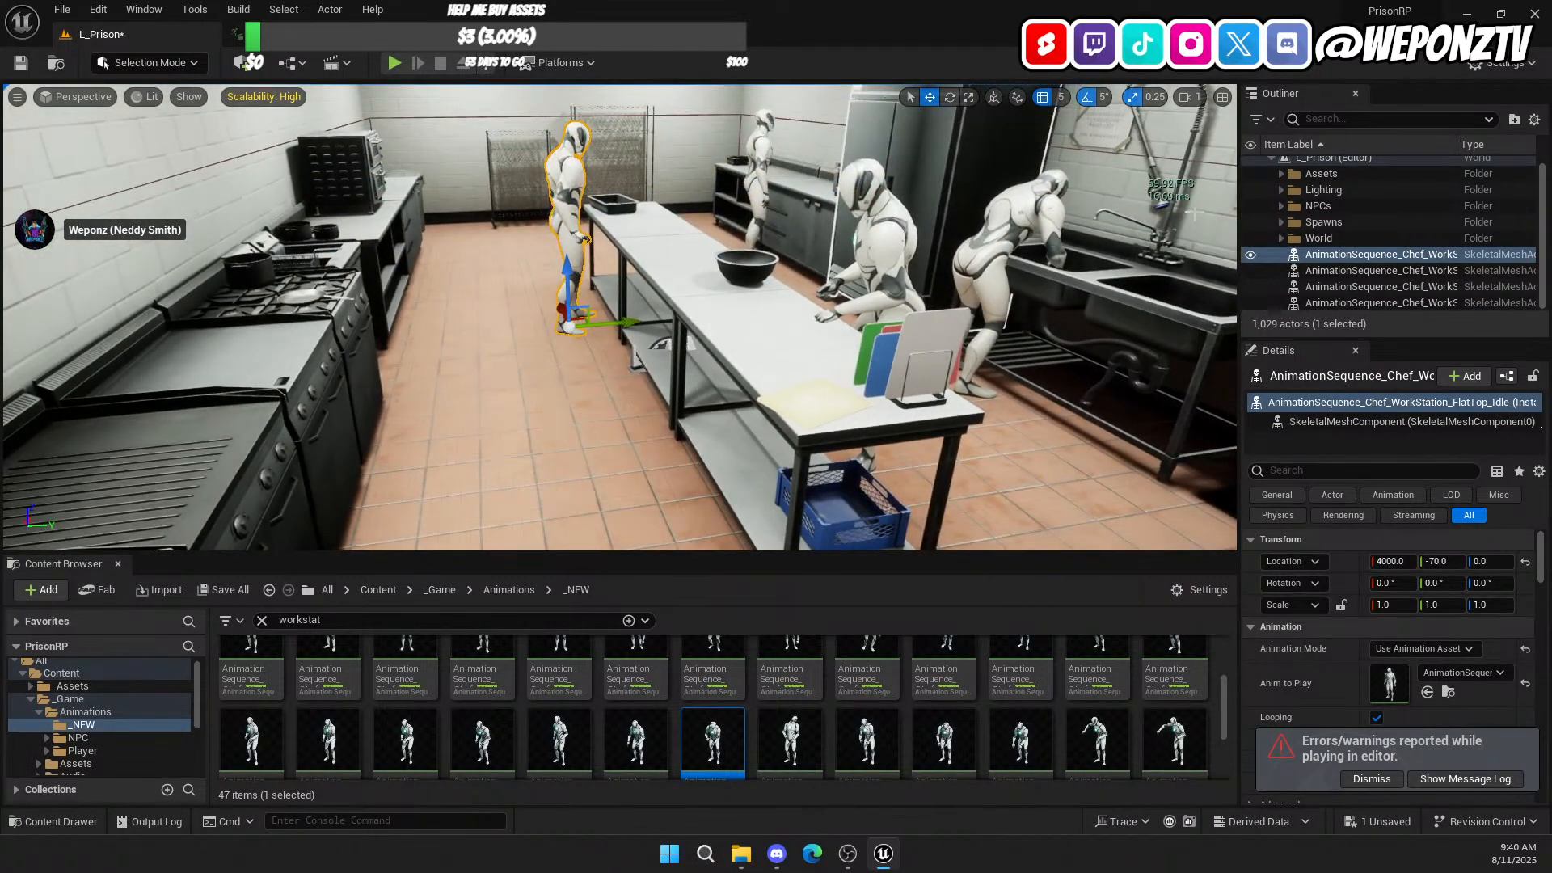
pyautogui.press('Delete')
pyautogui.click(876, 235)
pyautogui.moveTo(875, 235); pyautogui.dragTo(930, 255, button='right')
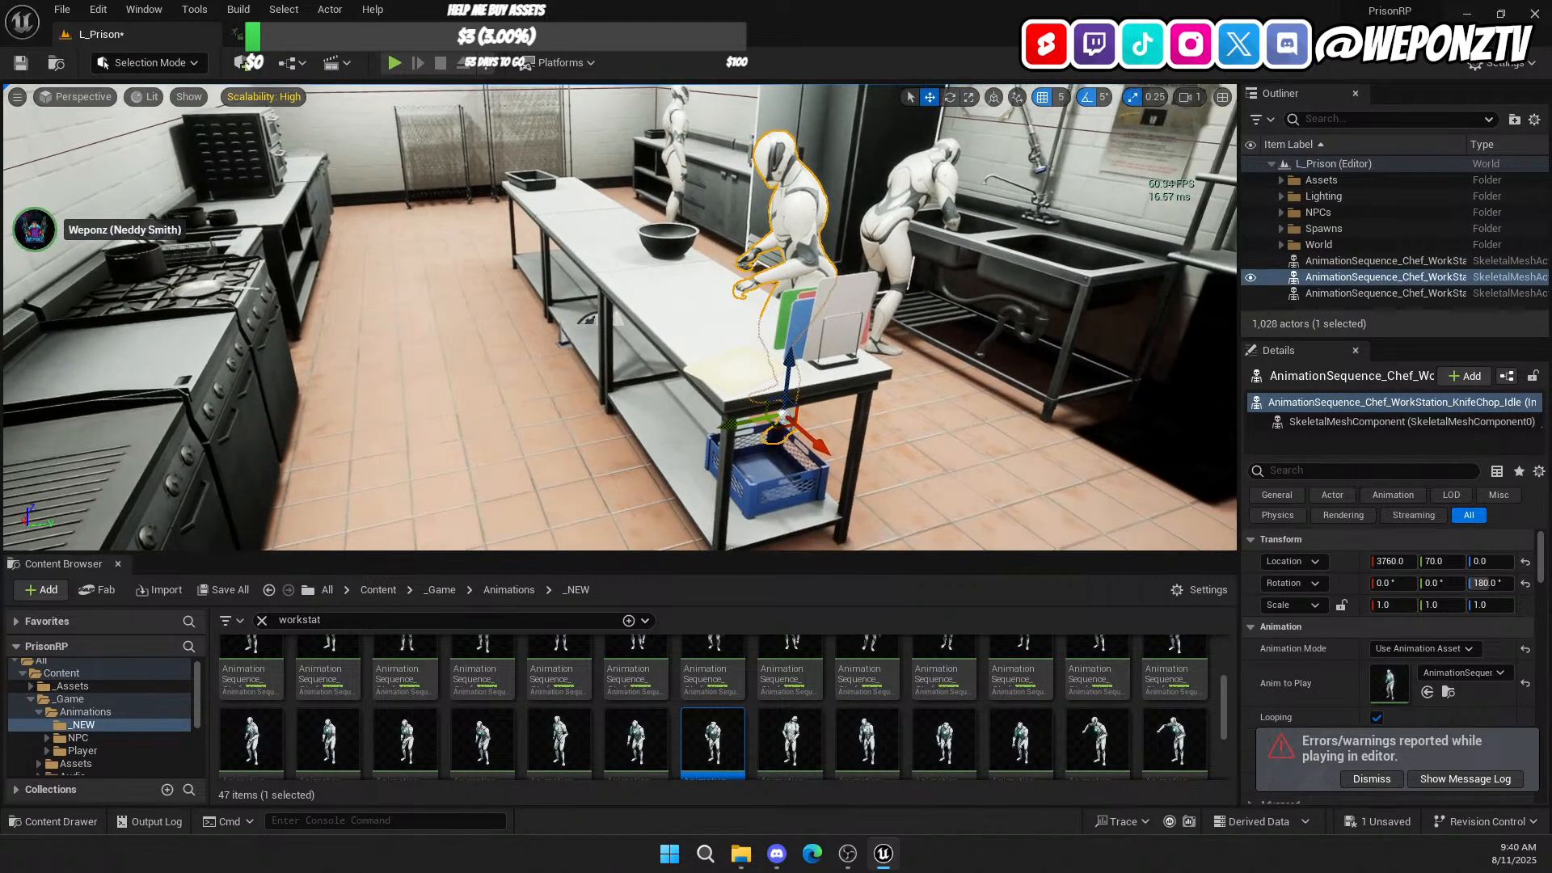
pyautogui.press('Delete')
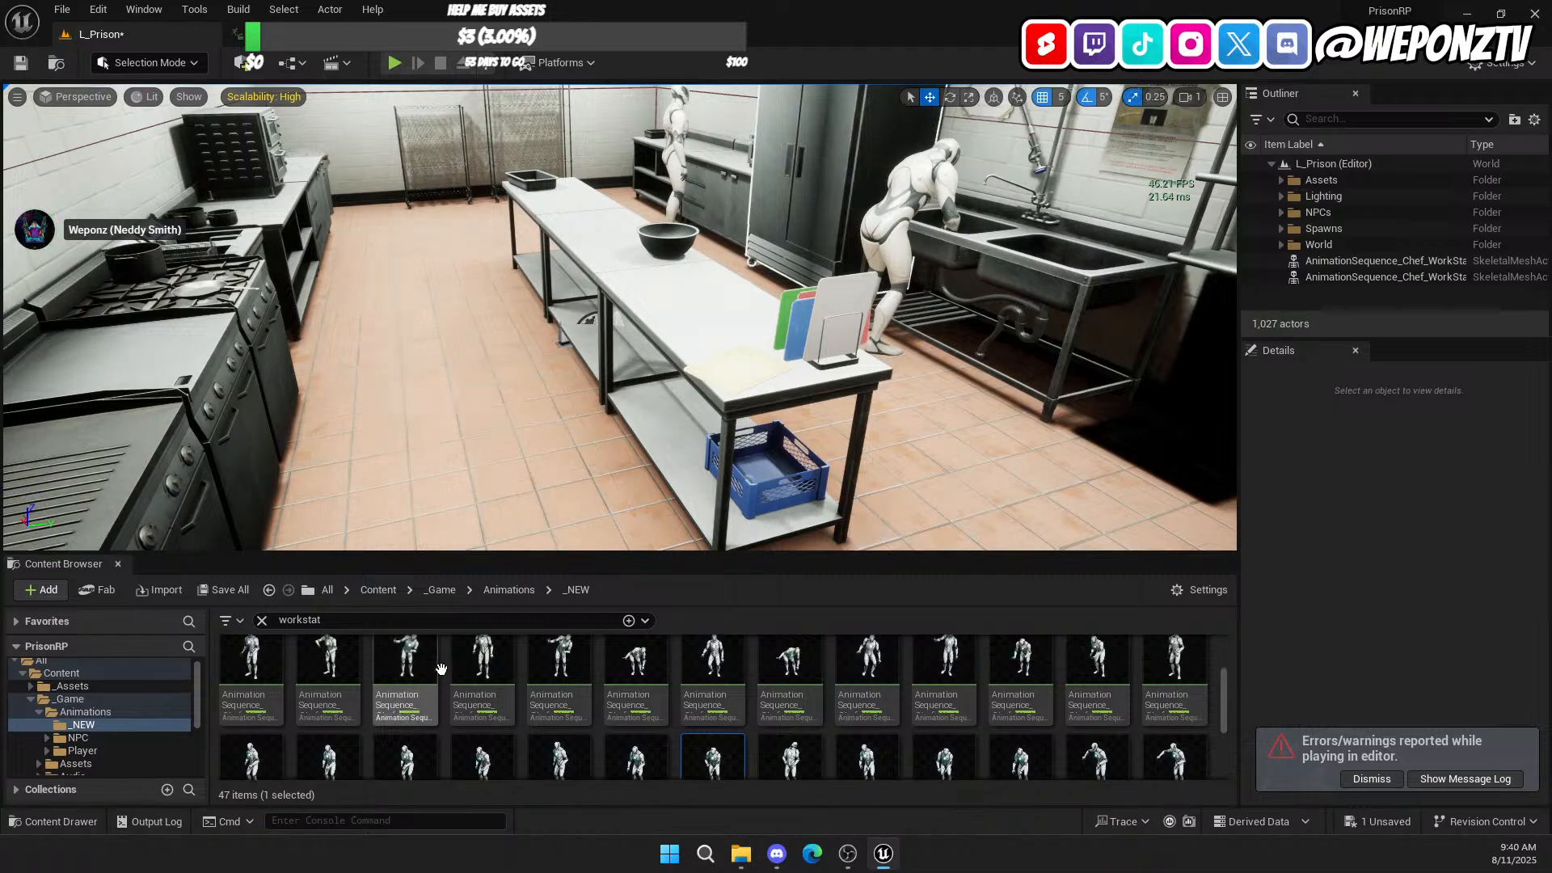
# Step: Filter the animation assets by "workstation", preview AnimationSequence_Chef_WorkStation_BigPot_Stir_Loop and return to the L_Prison level
pyautogui.scroll(1, 409, 671)
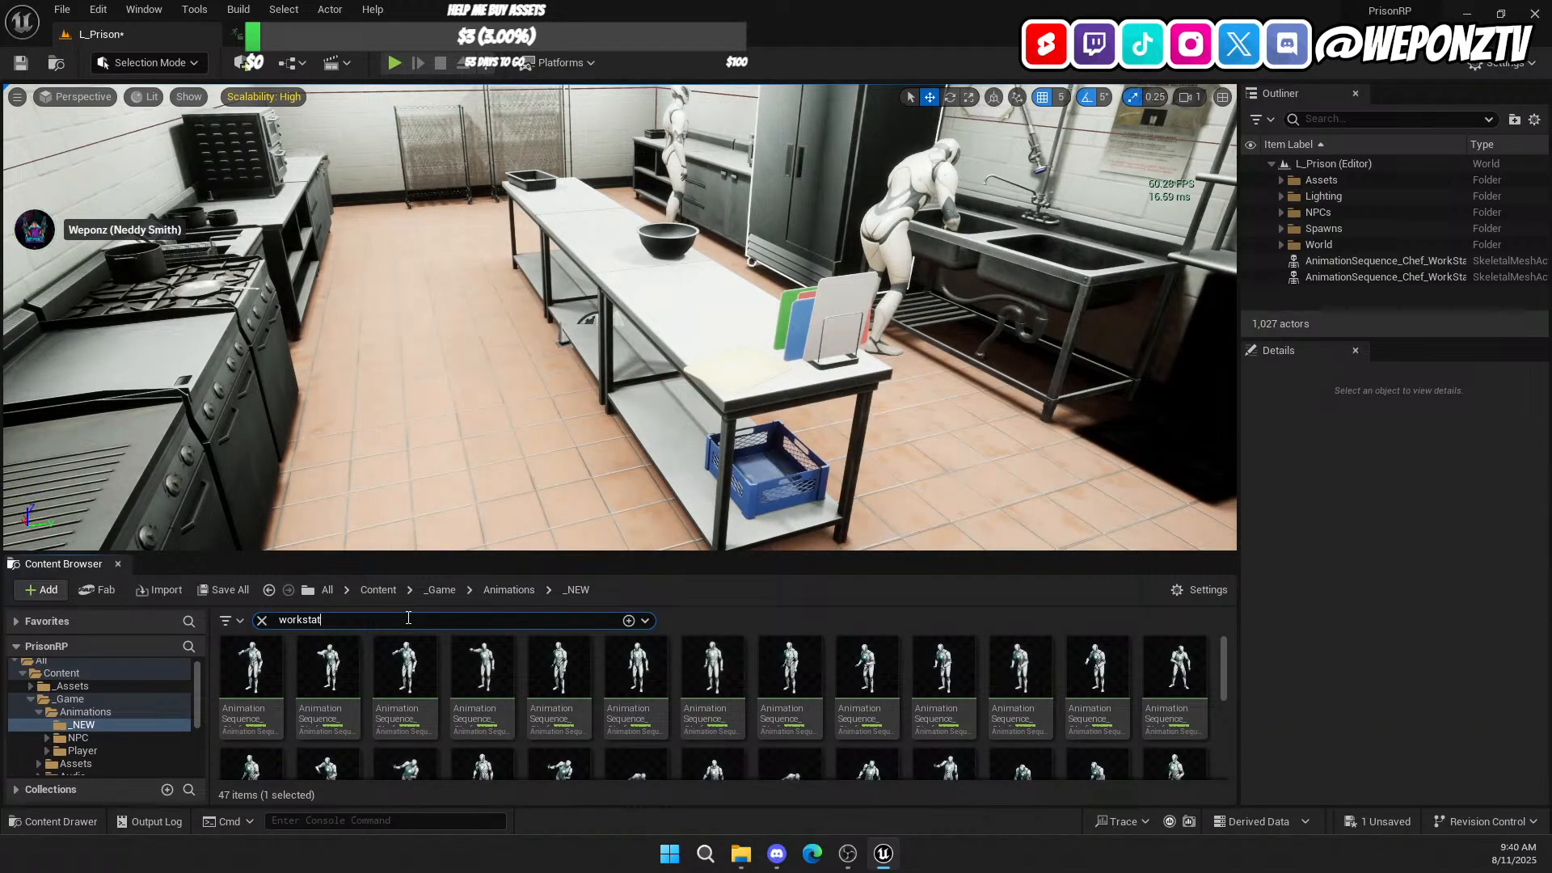
pyautogui.write('j')
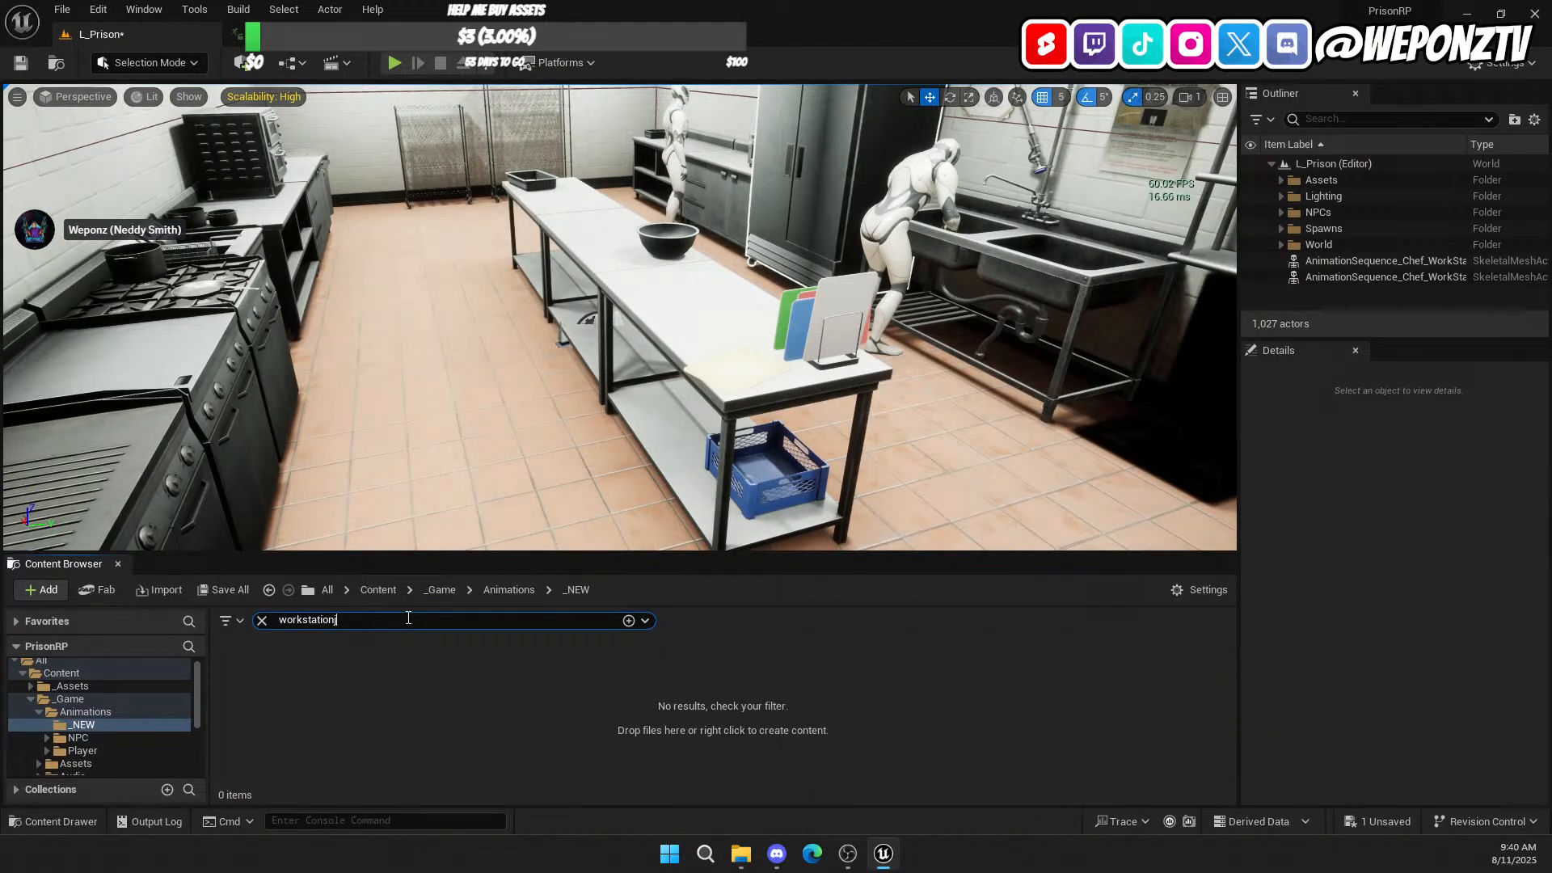
pyautogui.press('BackSpace')
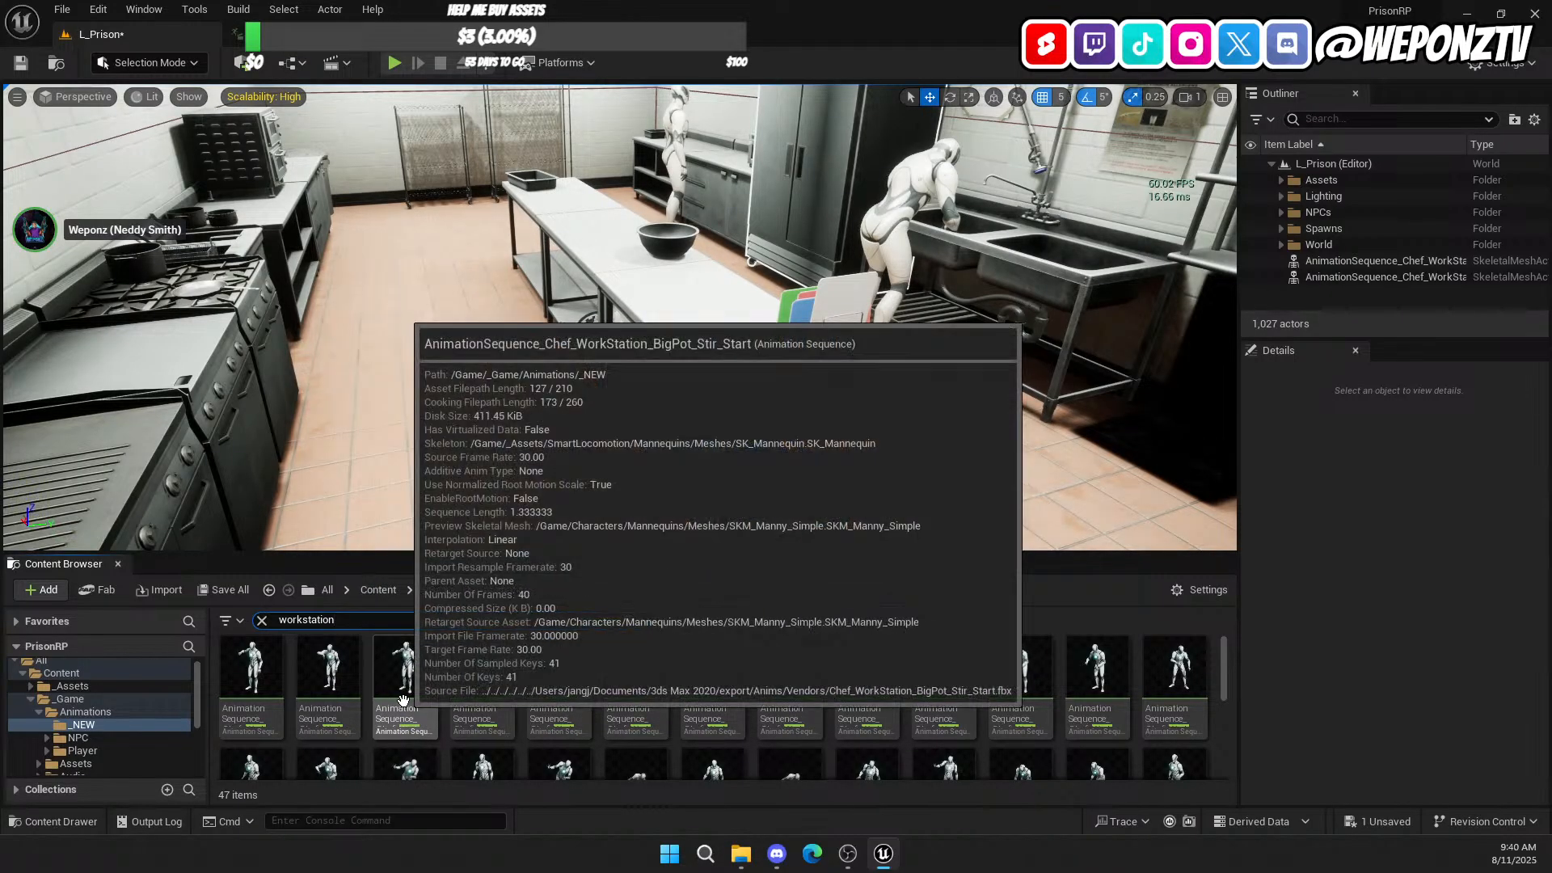
pyautogui.doubleClick(332, 697)
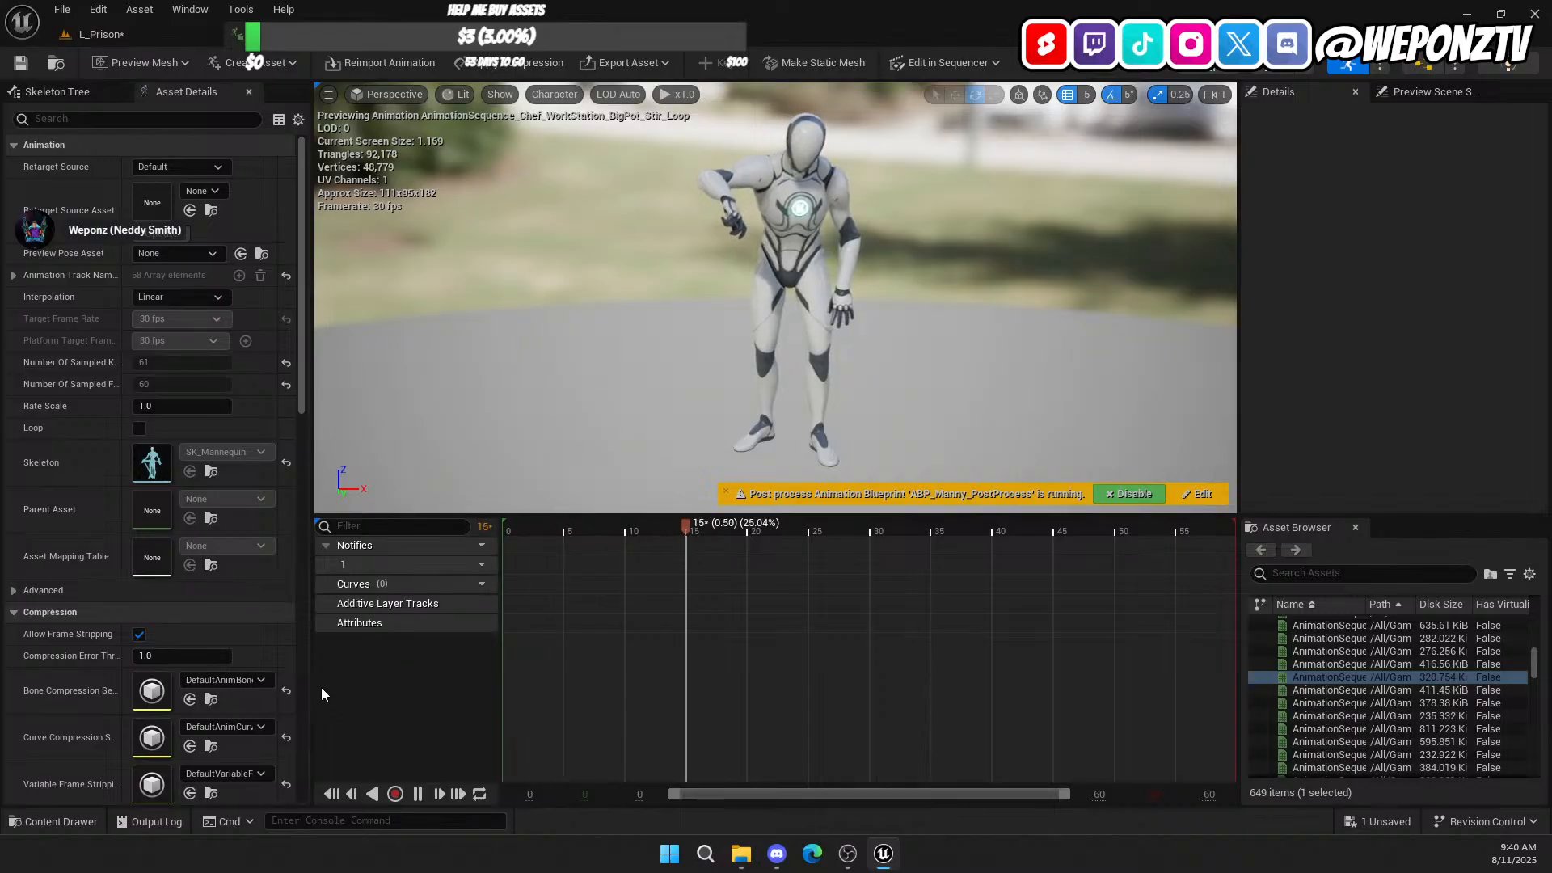
pyautogui.click(126, 32)
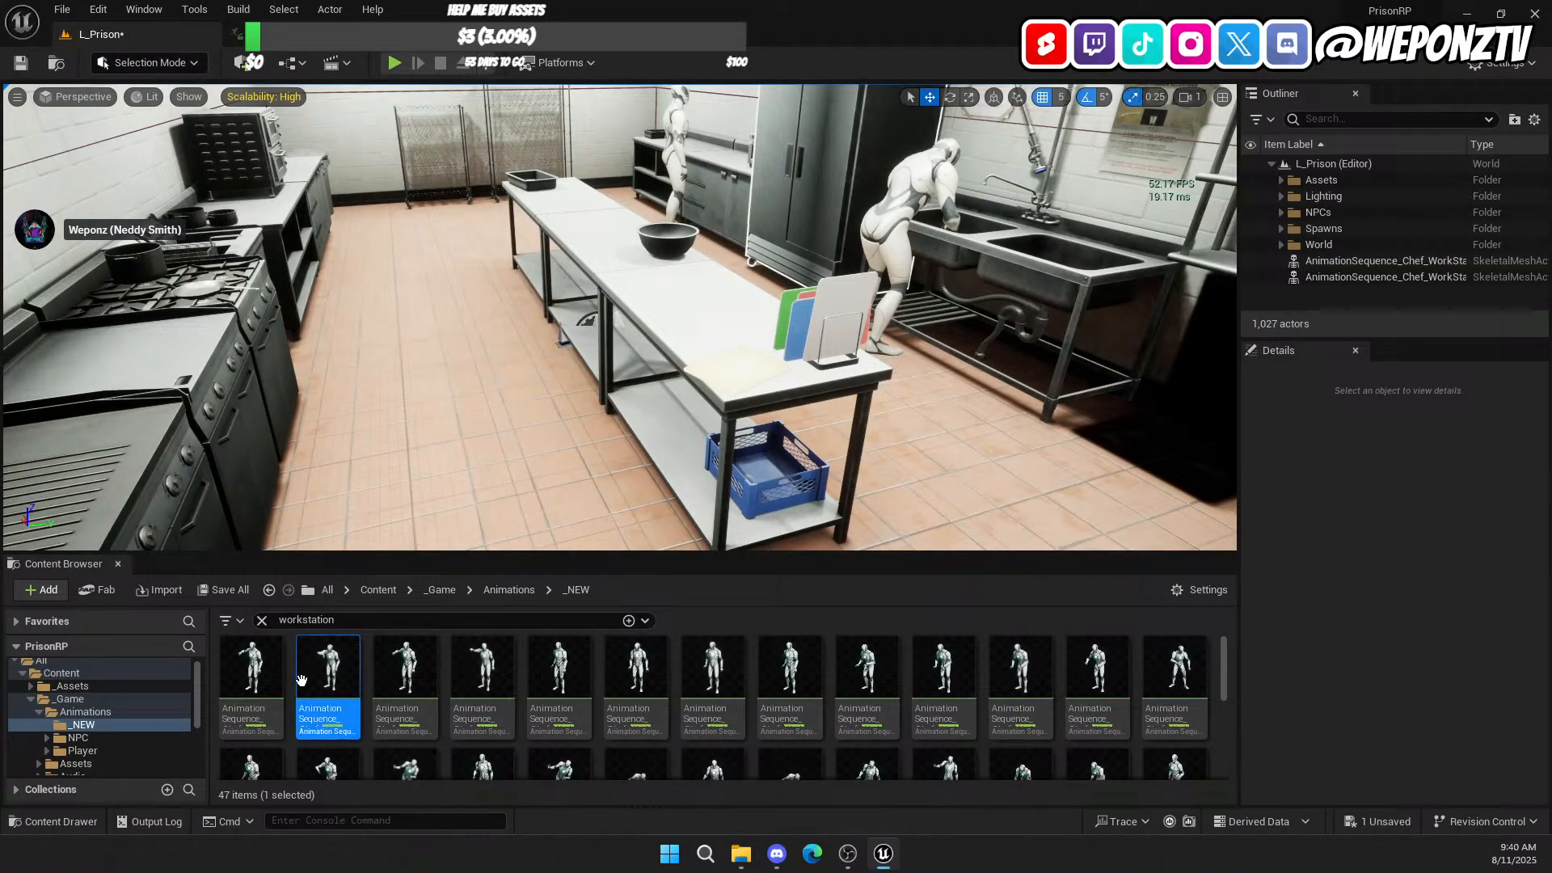
# Step: Place the Chef_WorkStation_BigPot_Stir_Loop animation on the floor in front of the grill, at about X 3670, Y -190
pyautogui.moveTo(332, 683); pyautogui.dragTo(284, 415)
pyautogui.moveTo(285, 415); pyautogui.dragTo(113, 513, button='right')
pyautogui.press('s')
pyautogui.moveTo(726, 408); pyautogui.dragTo(634, 408, button='right')
pyautogui.moveTo(684, 433); pyautogui.dragTo(550, 288)
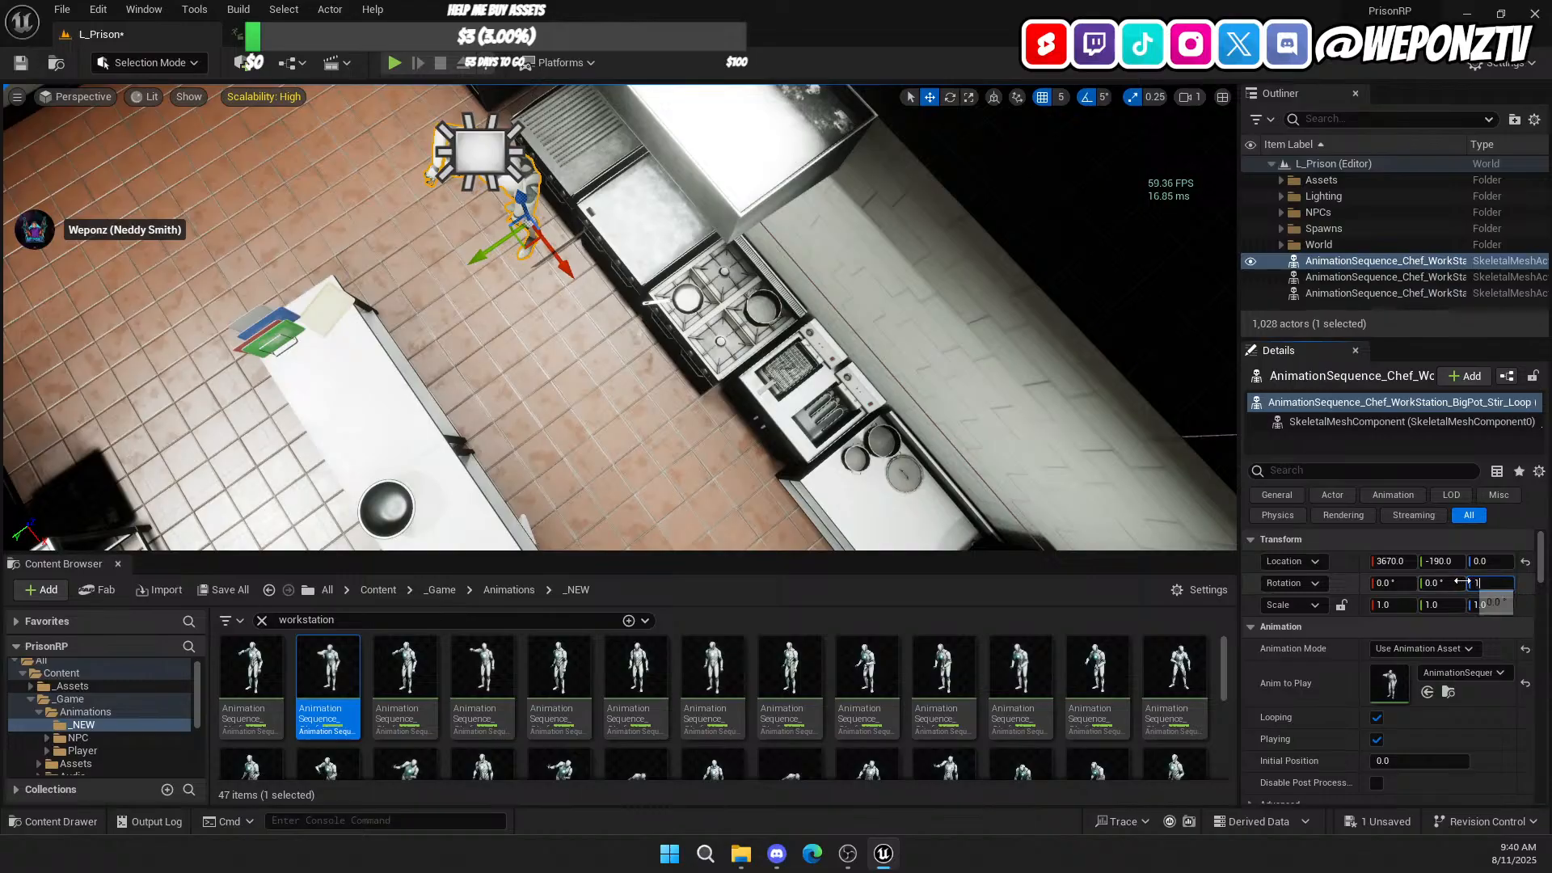
# Step: Set the pot-stirring mannequin's Z rotation to 180° to face the grill and shift it to X 3675
pyautogui.write('0')
pyautogui.press('Return')
pyautogui.moveTo(676, 390); pyautogui.dragTo(510, 412, button='right')
pyautogui.press('w')
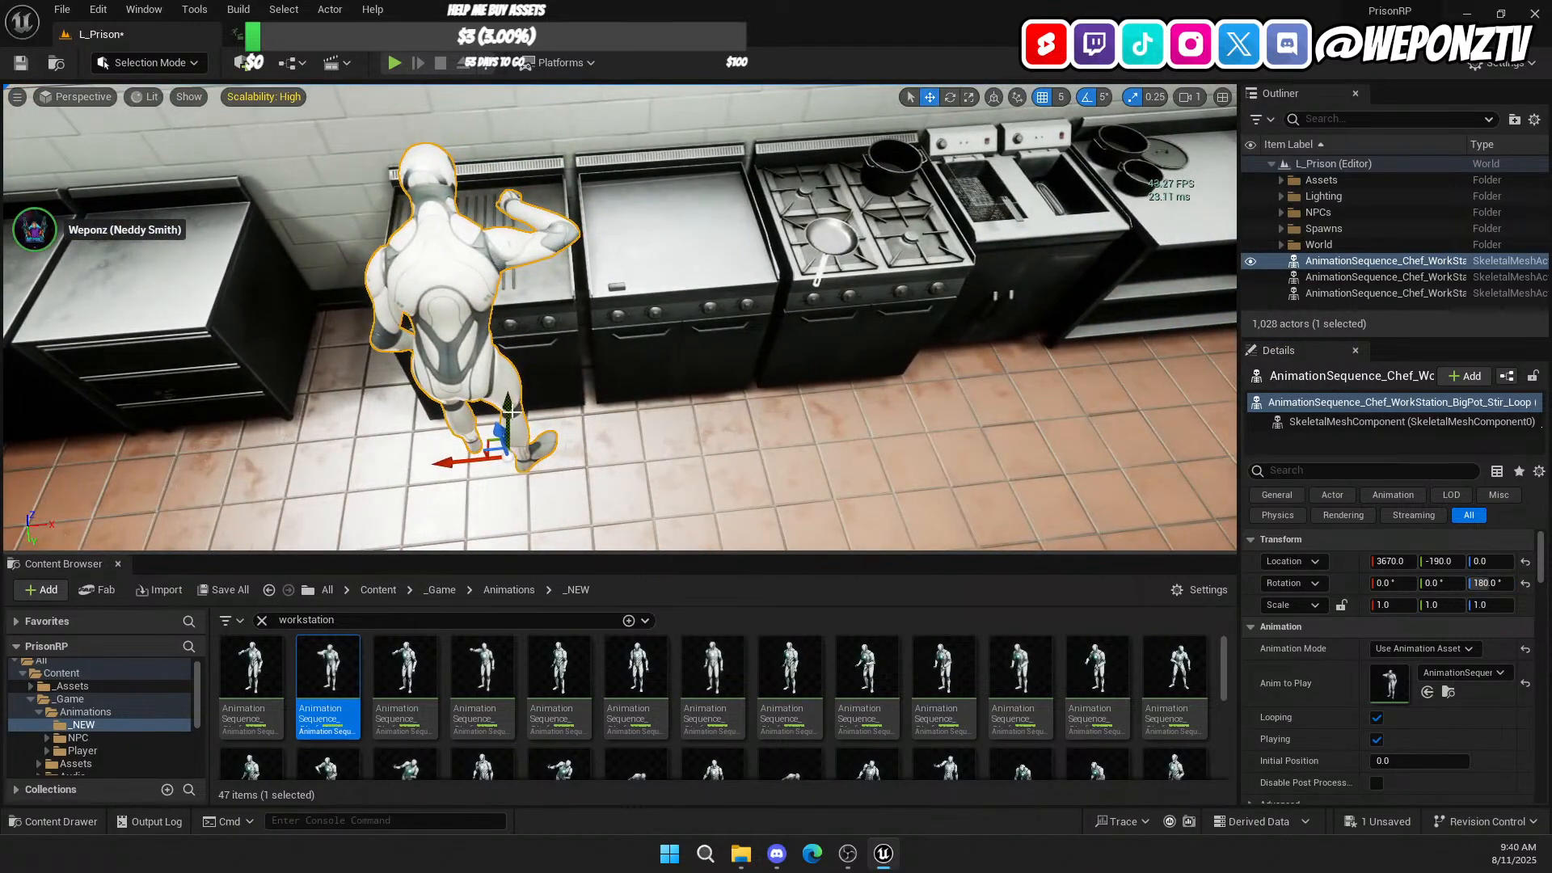
pyautogui.moveTo(447, 461); pyautogui.dragTo(460, 460)
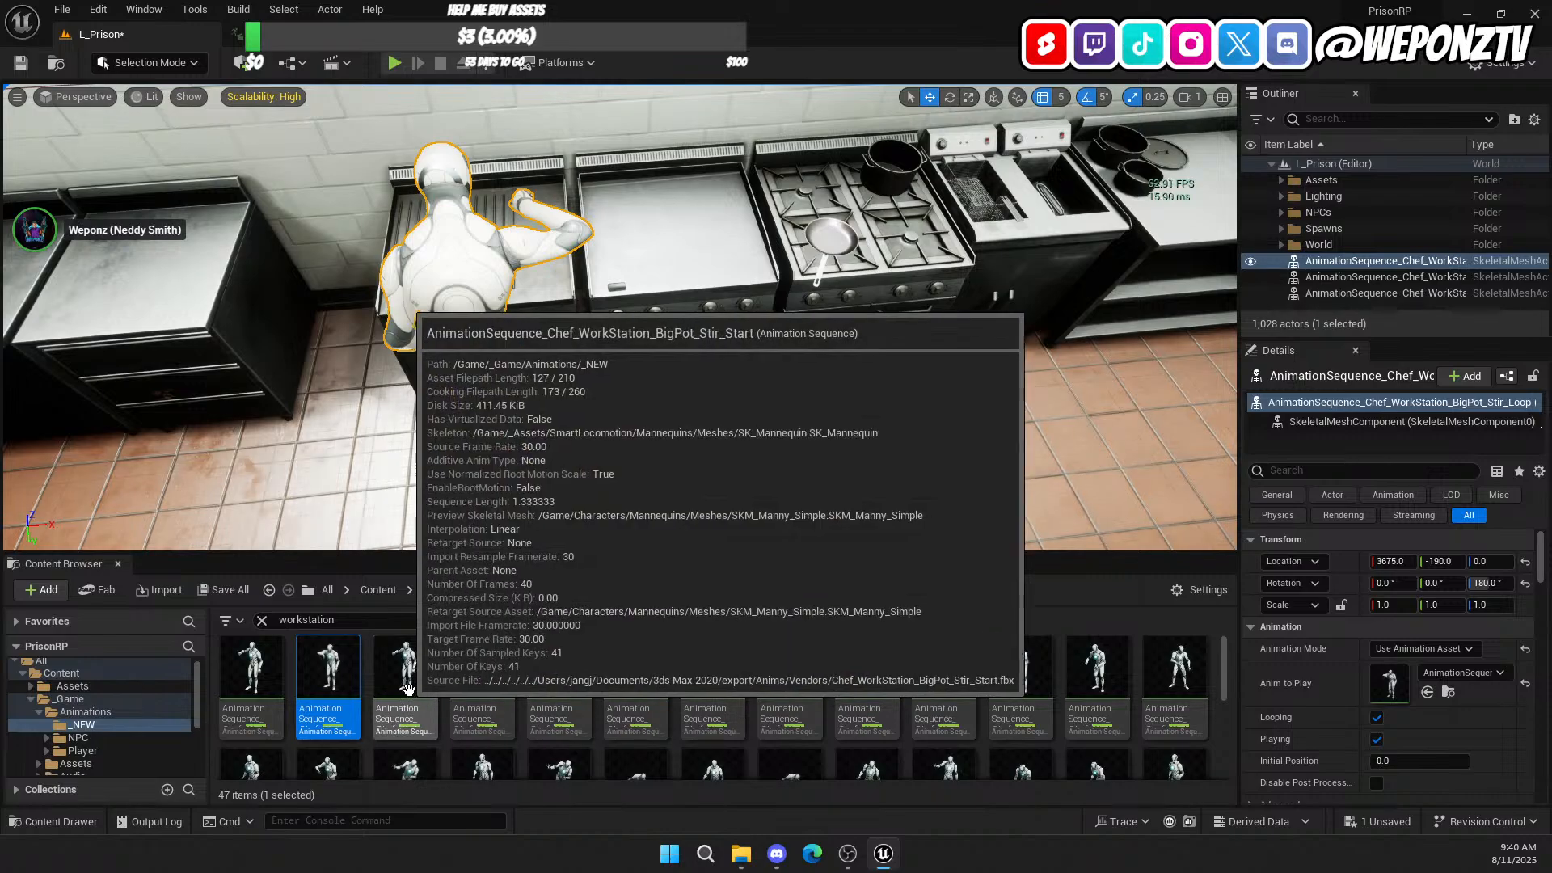
# Step: Preview AnimationSequence_Chef_WorkStation_FlatTop_FlipPatty and return to the L_Prison level
pyautogui.moveTo(566, 680)
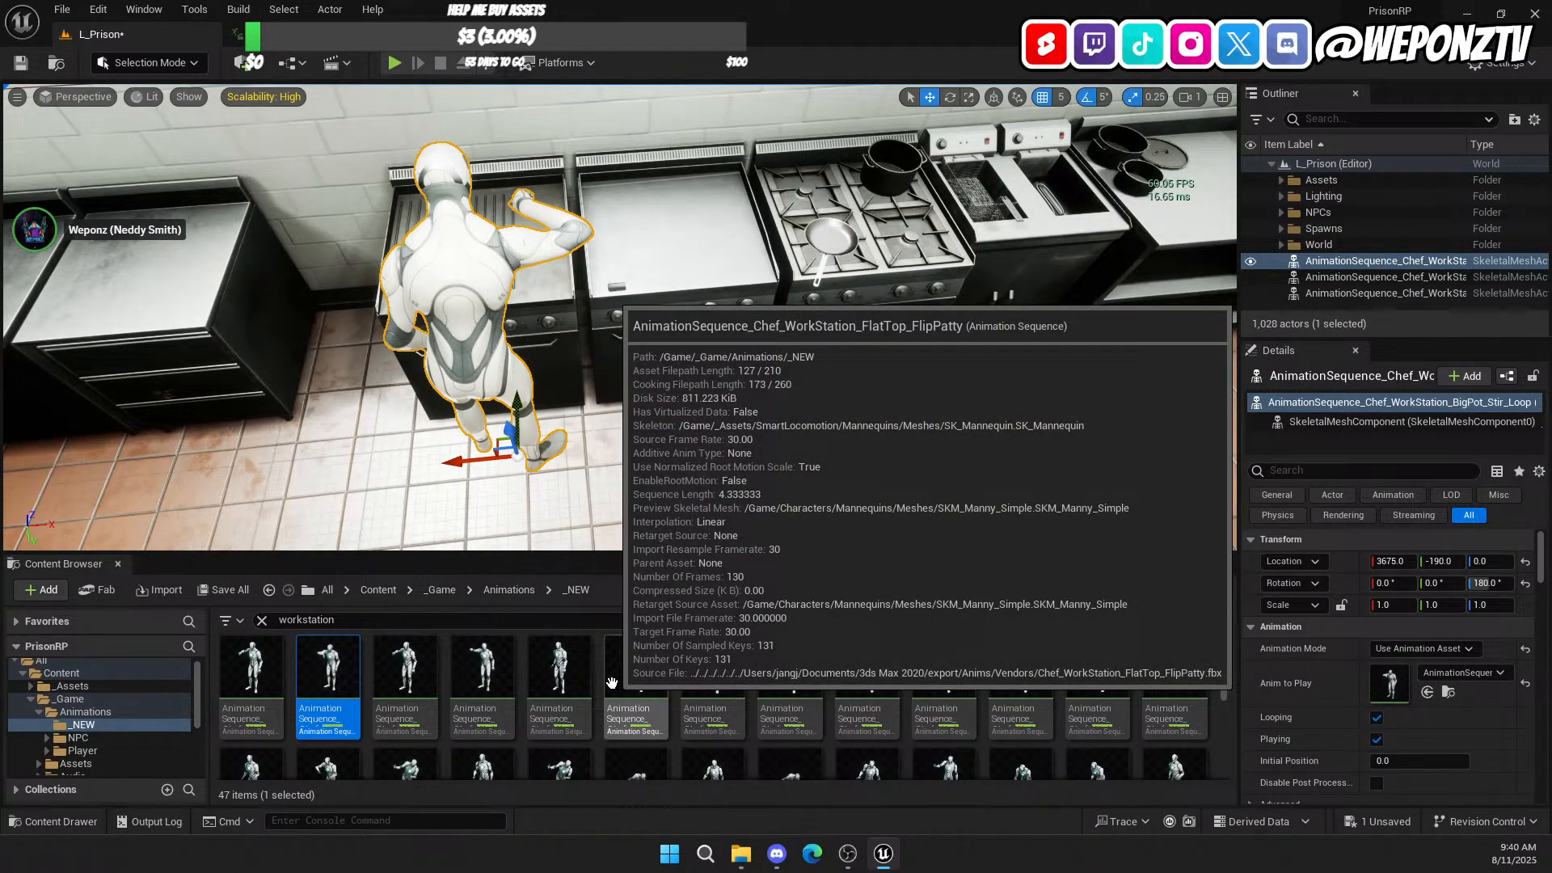
pyautogui.doubleClick(611, 683)
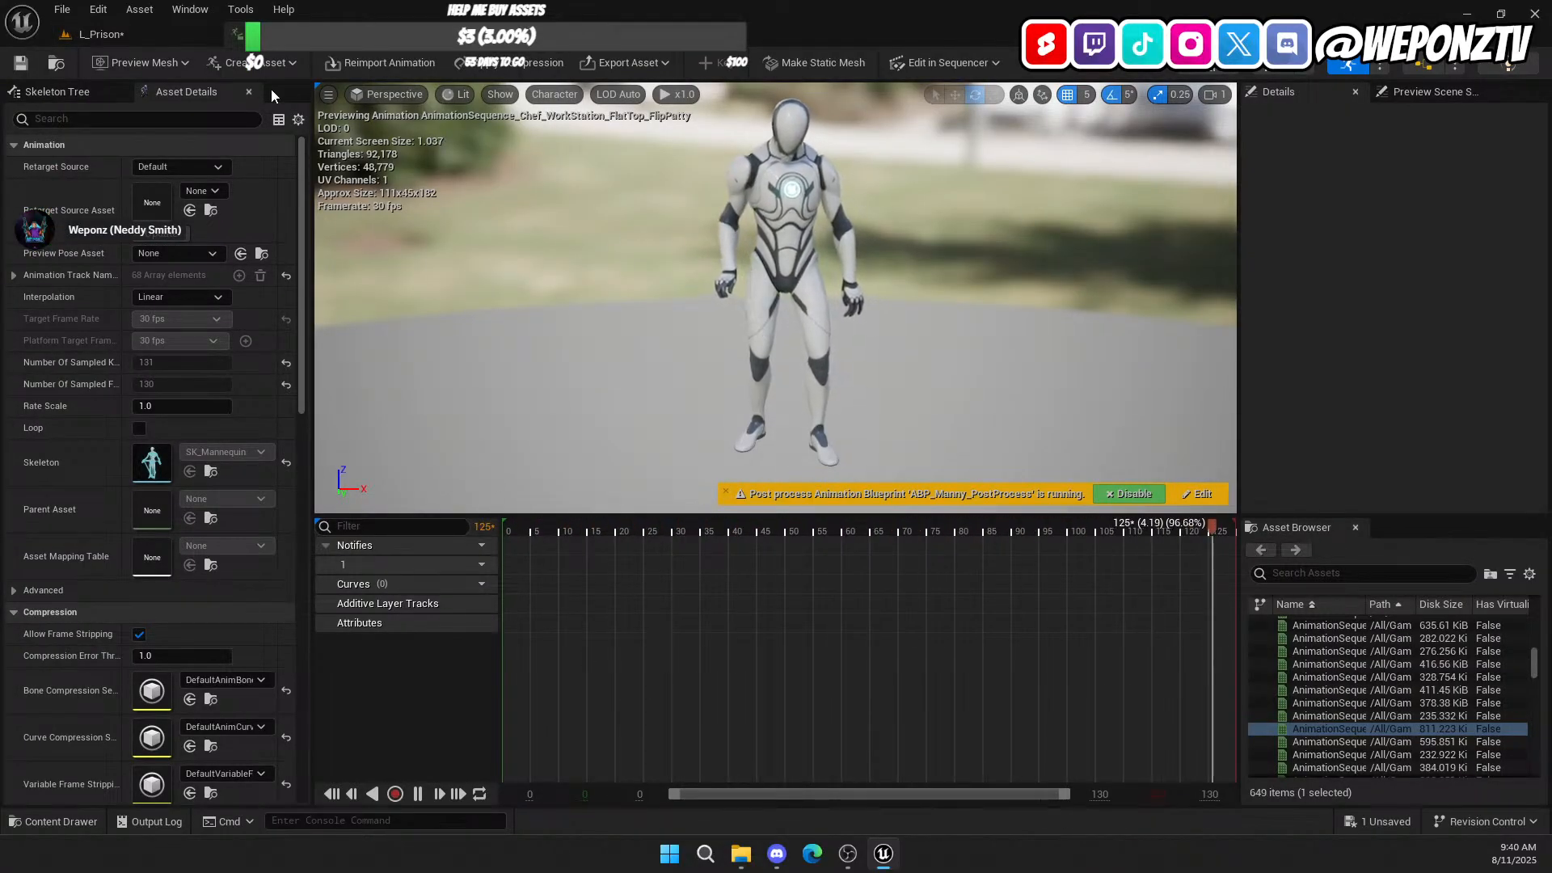
pyautogui.click(95, 34)
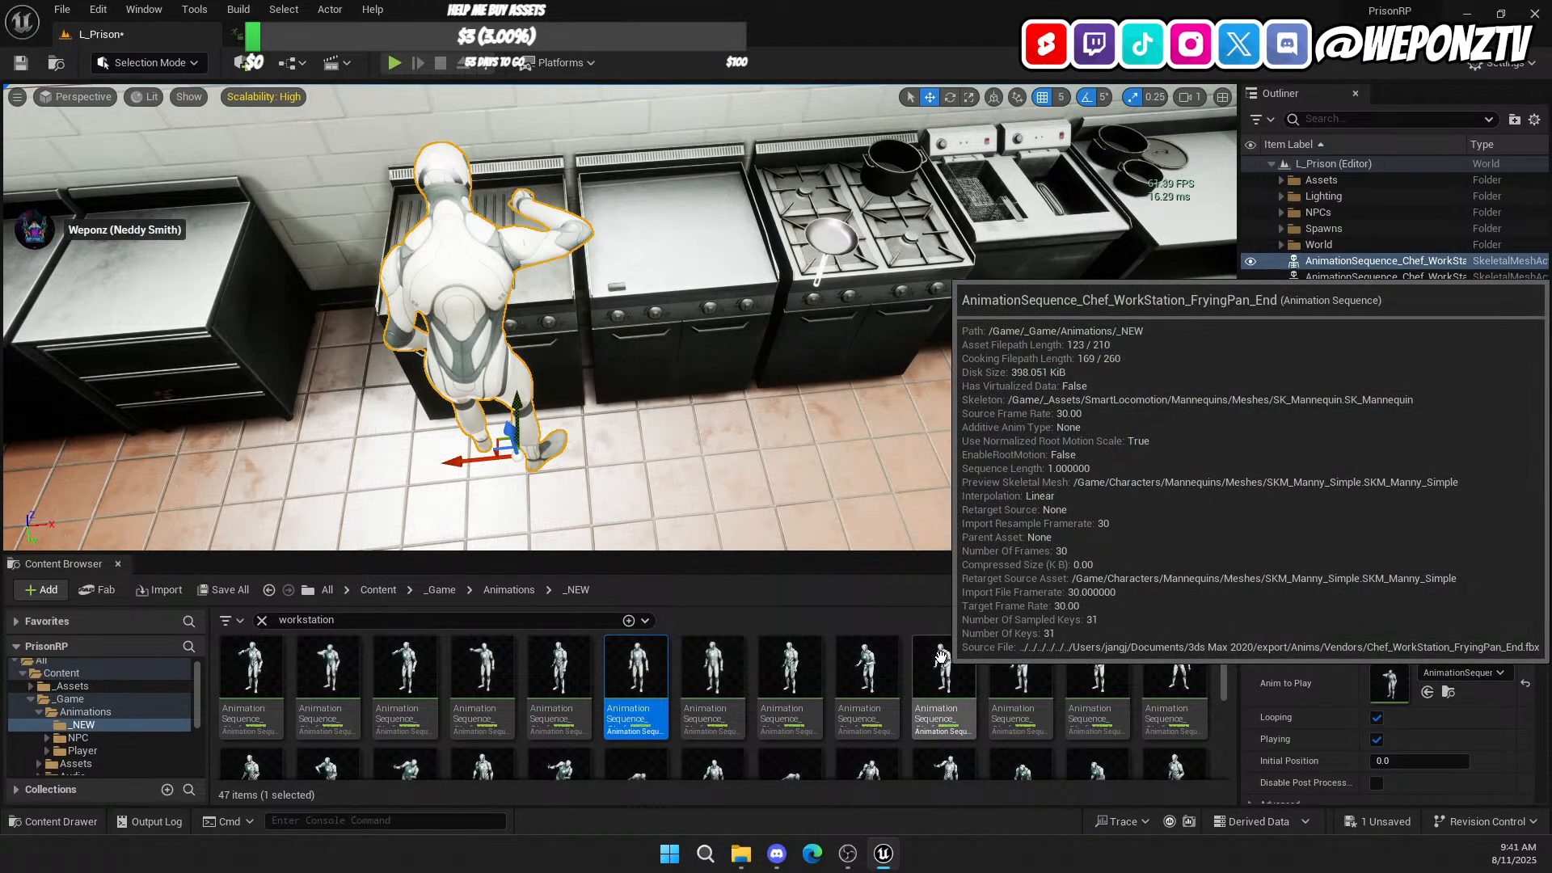
# Step: Place Chef_WorkStation_FryingPan_BigFlip in front of the burner stove, at about X 3800, Y -180, and preview the animation
pyautogui.moveTo(866, 671); pyautogui.dragTo(755, 448)
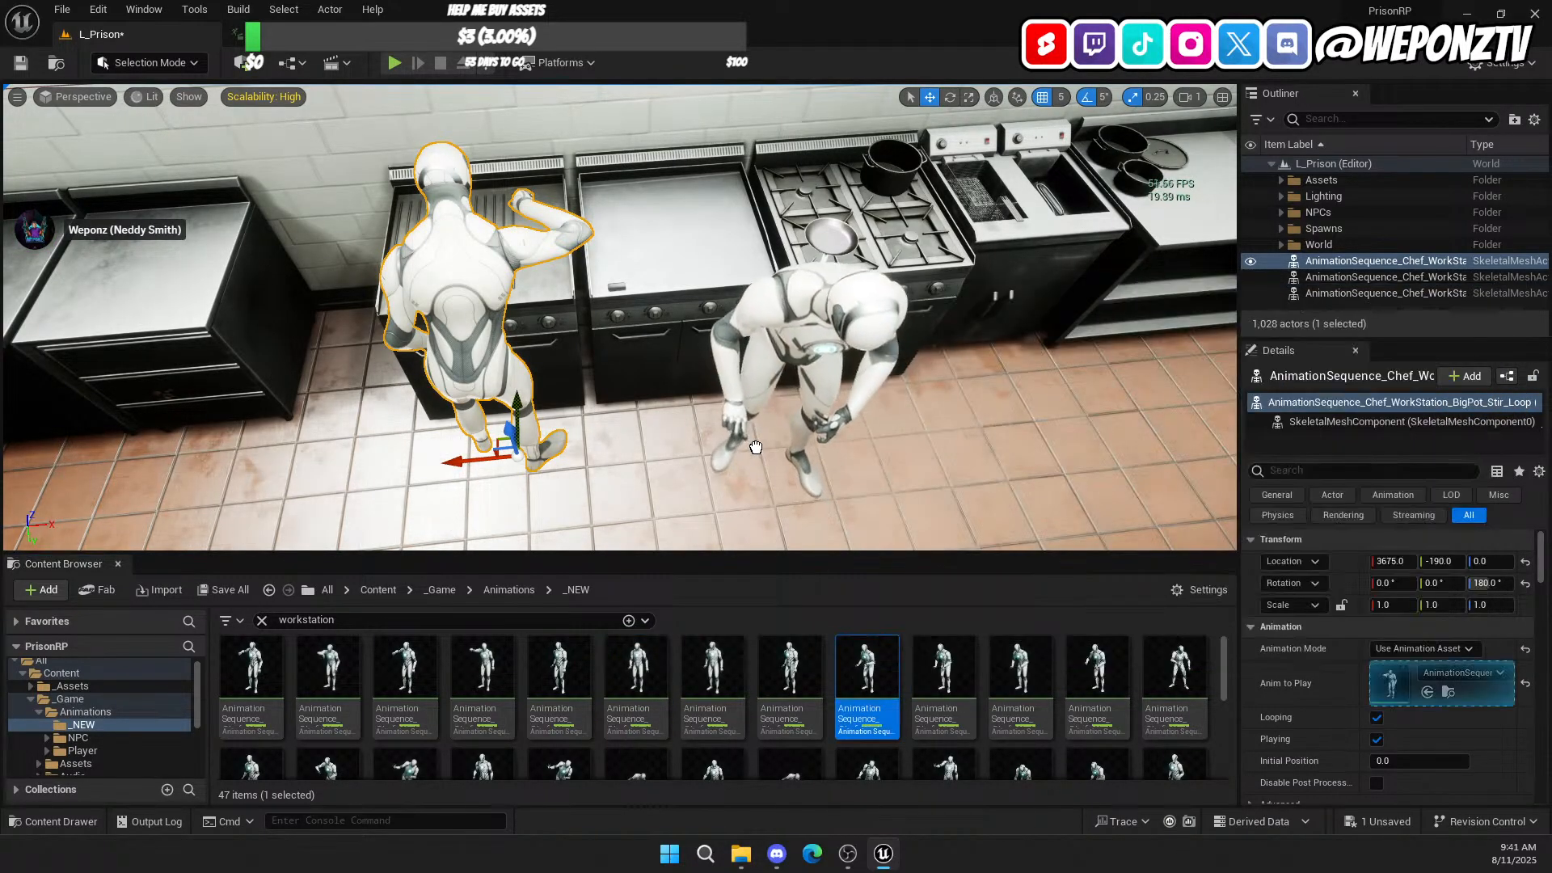
pyautogui.doubleClick(870, 677)
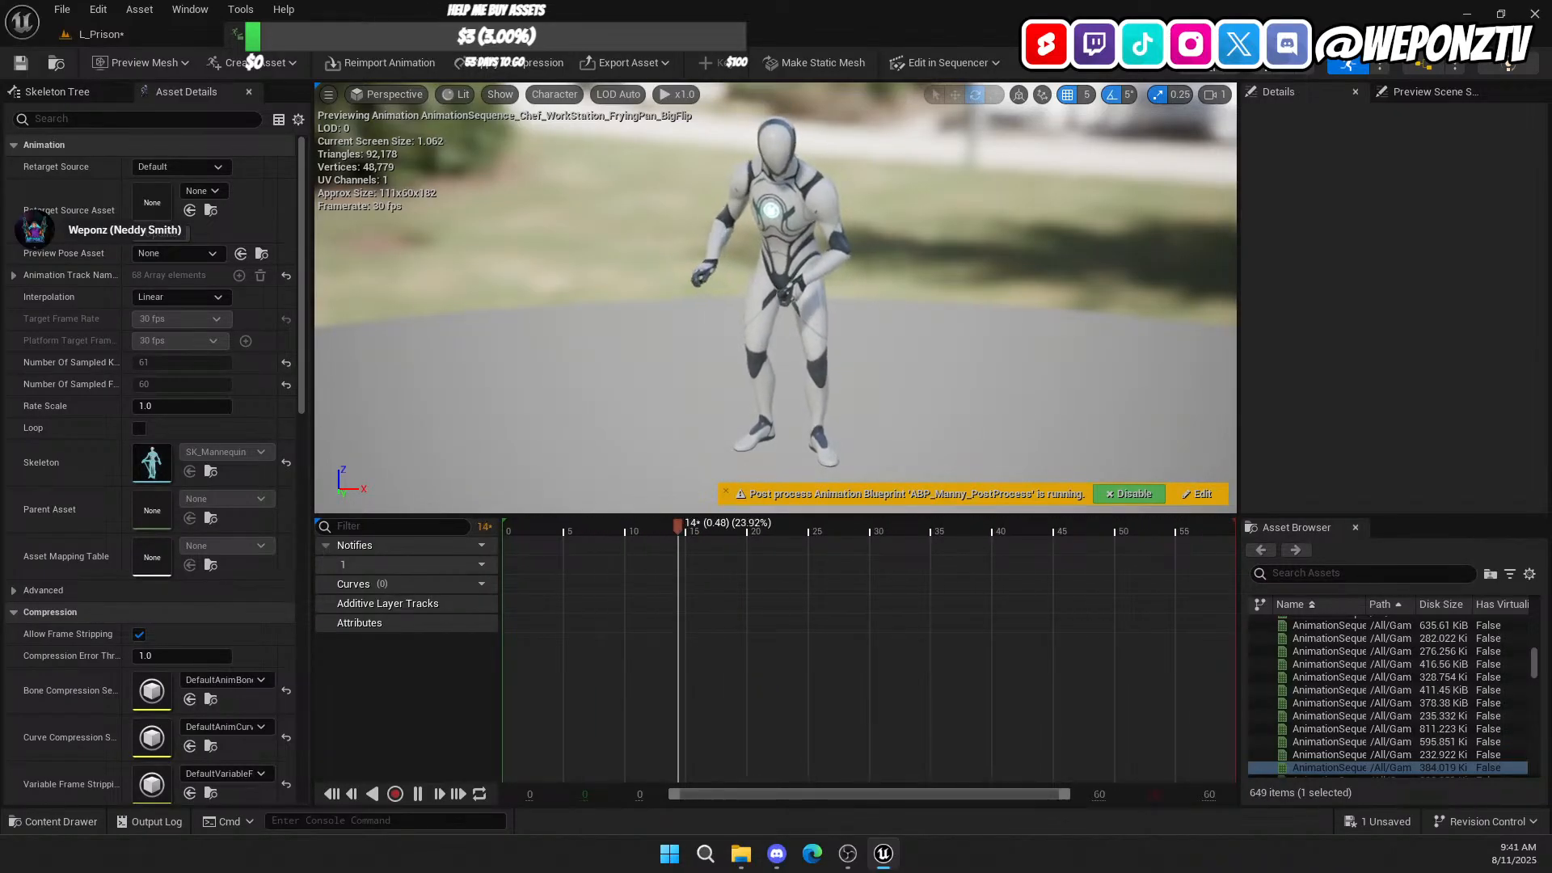
pyautogui.click(380, 35)
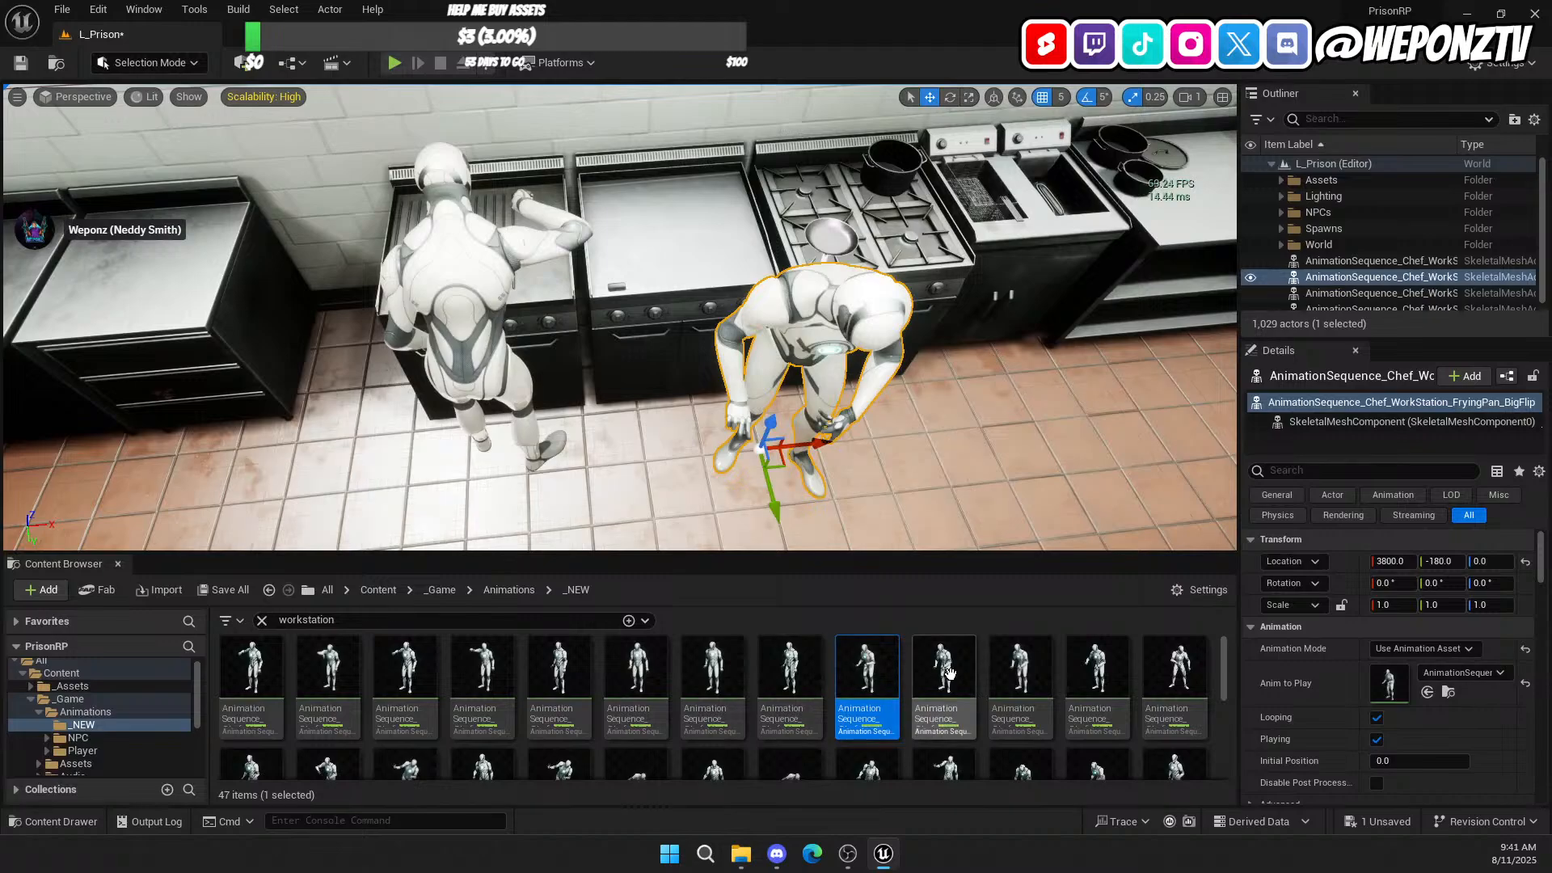
# Step: Preview the Chef_WorkStation_FryingPan_Idle and Chef_WorkStation_FryingPan_Loop animations, returning to the L_Prison level after each
pyautogui.moveTo(957, 672)
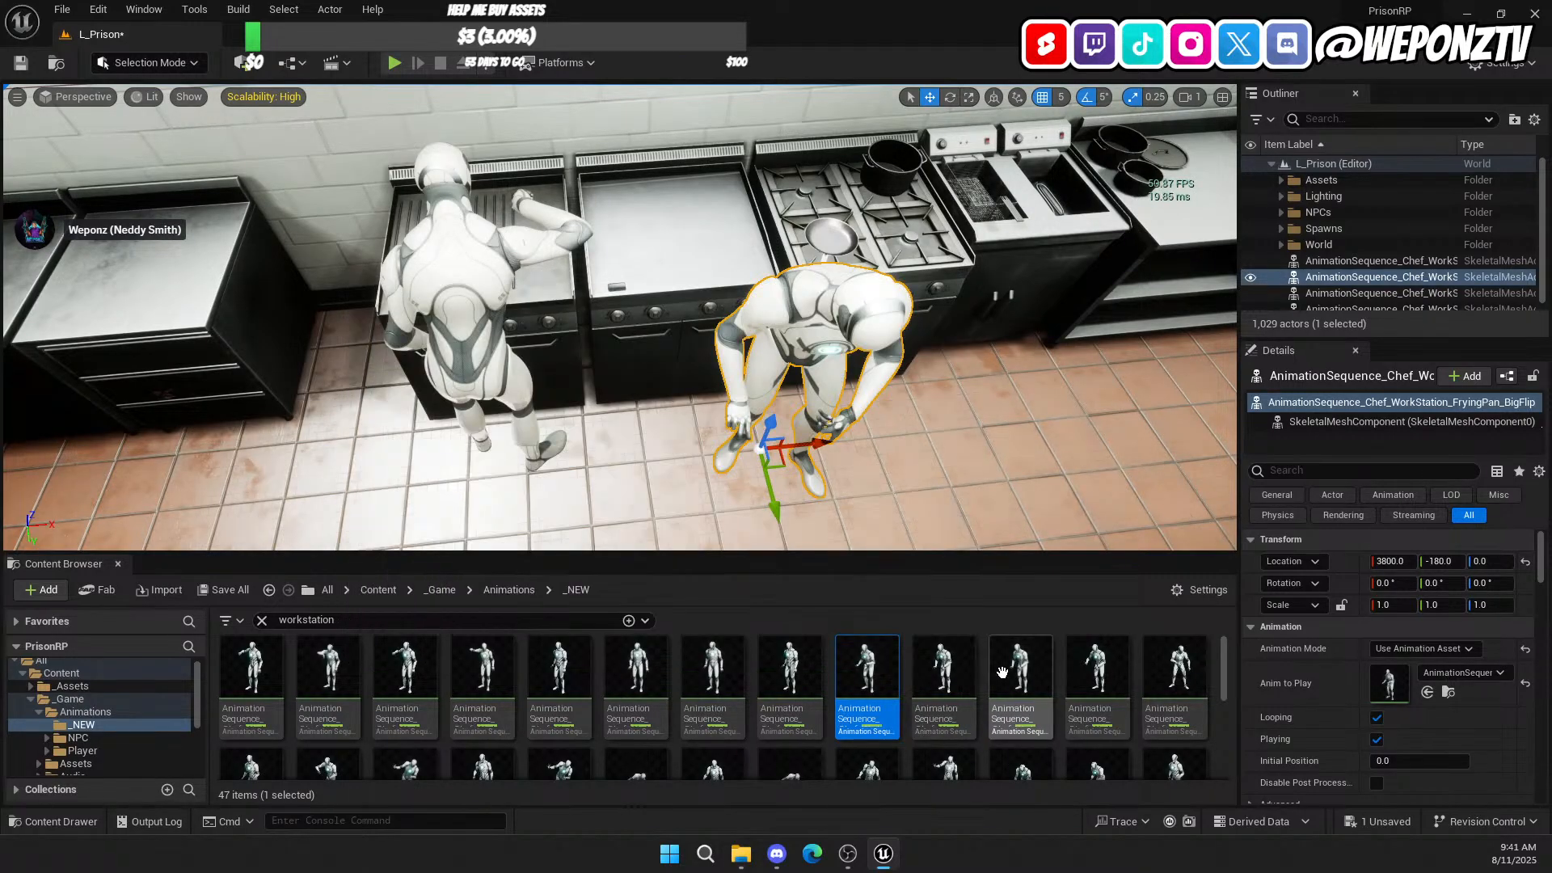
pyautogui.moveTo(1016, 667)
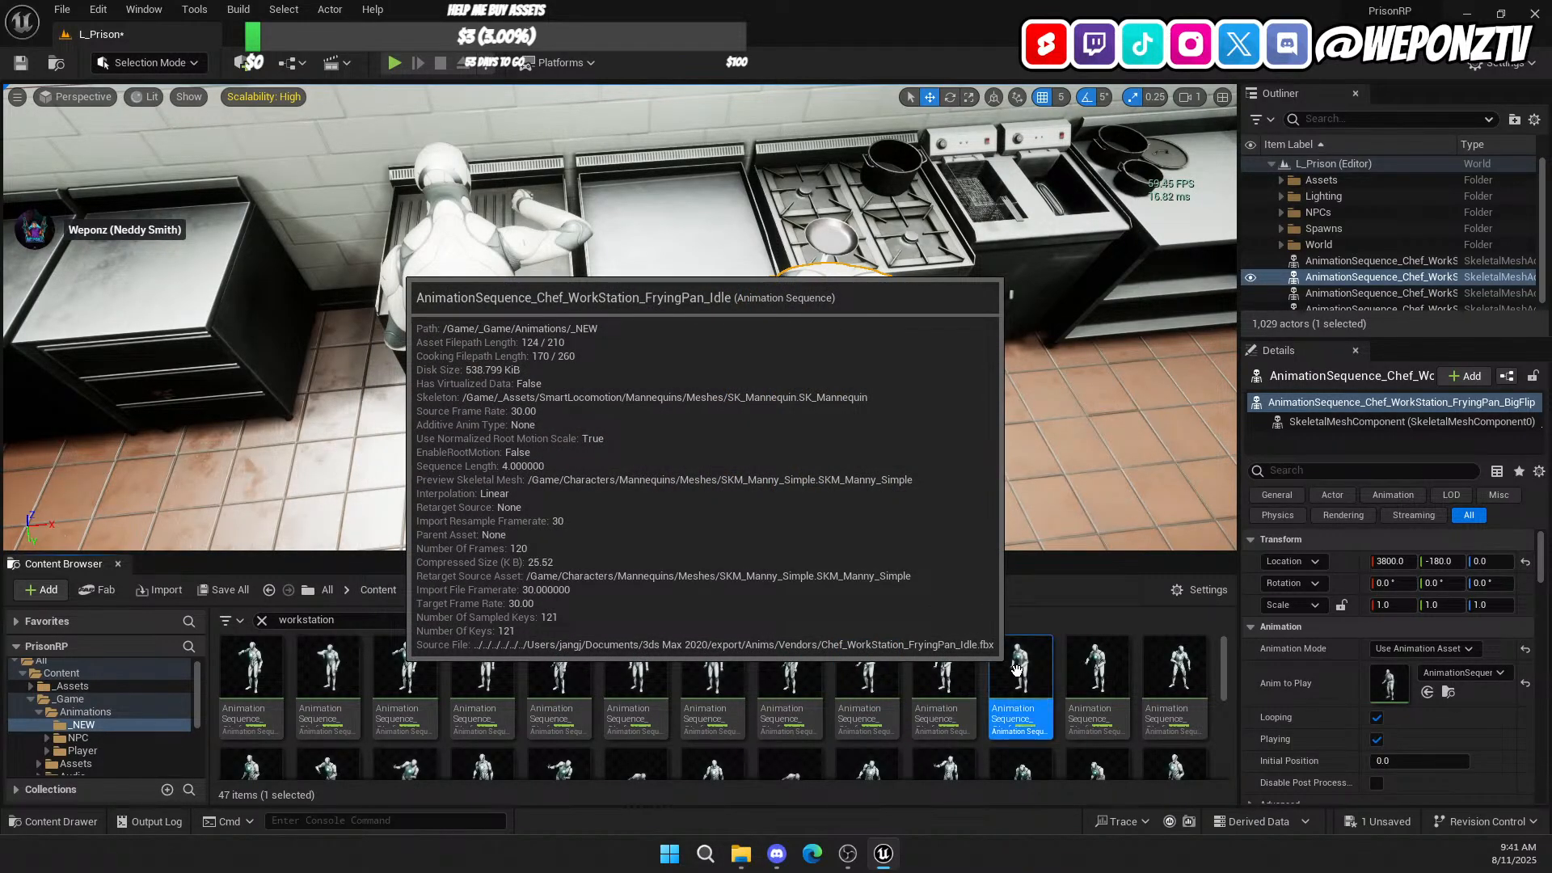
pyautogui.doubleClick(1016, 668)
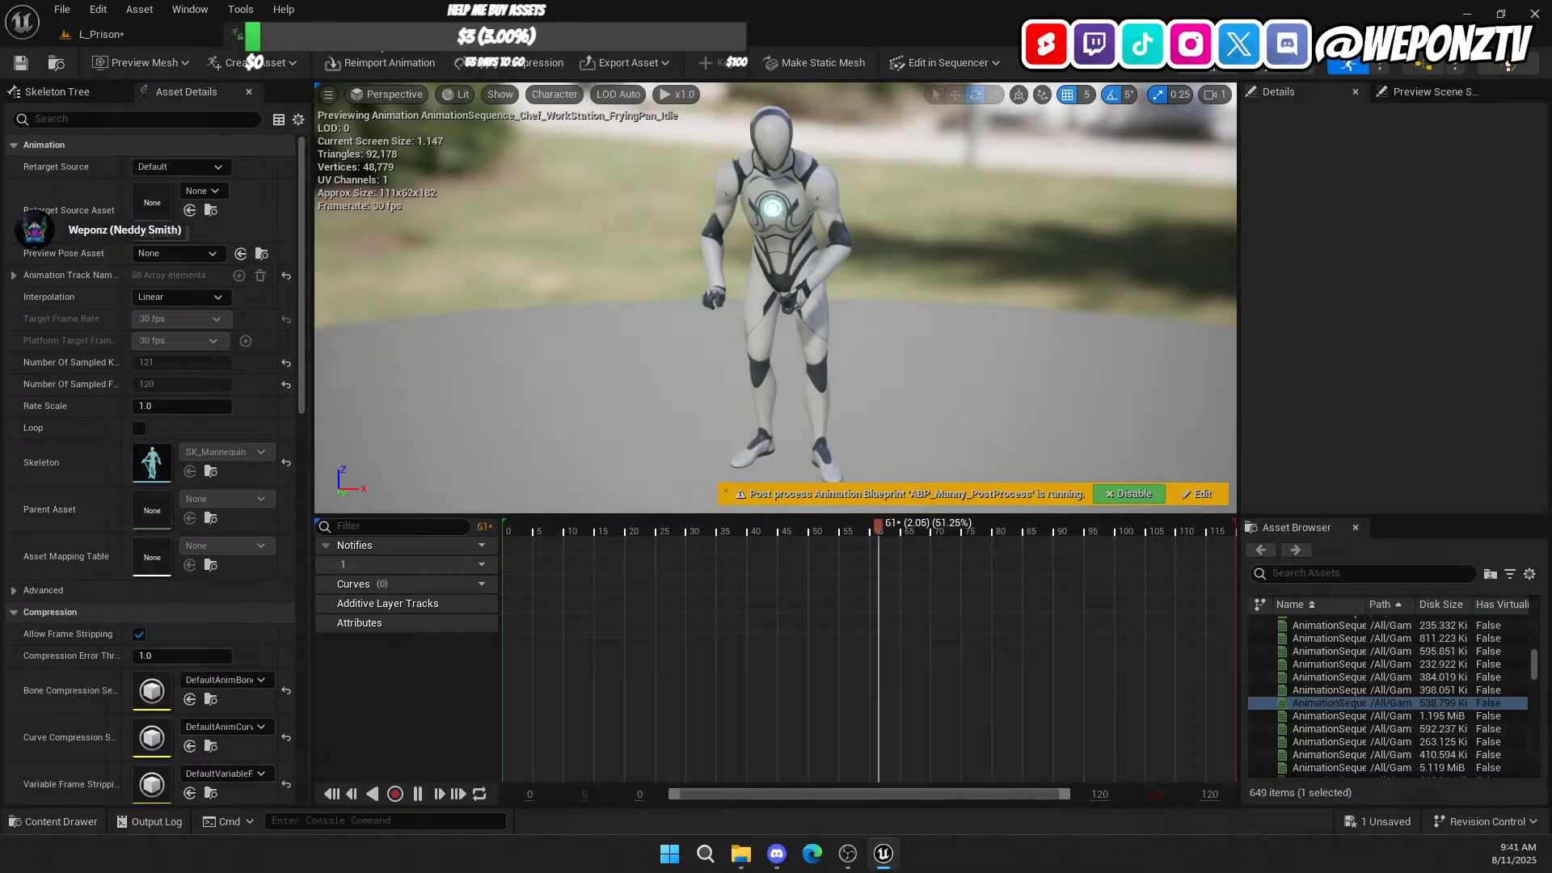
pyautogui.click(378, 36)
pyautogui.moveTo(1177, 667)
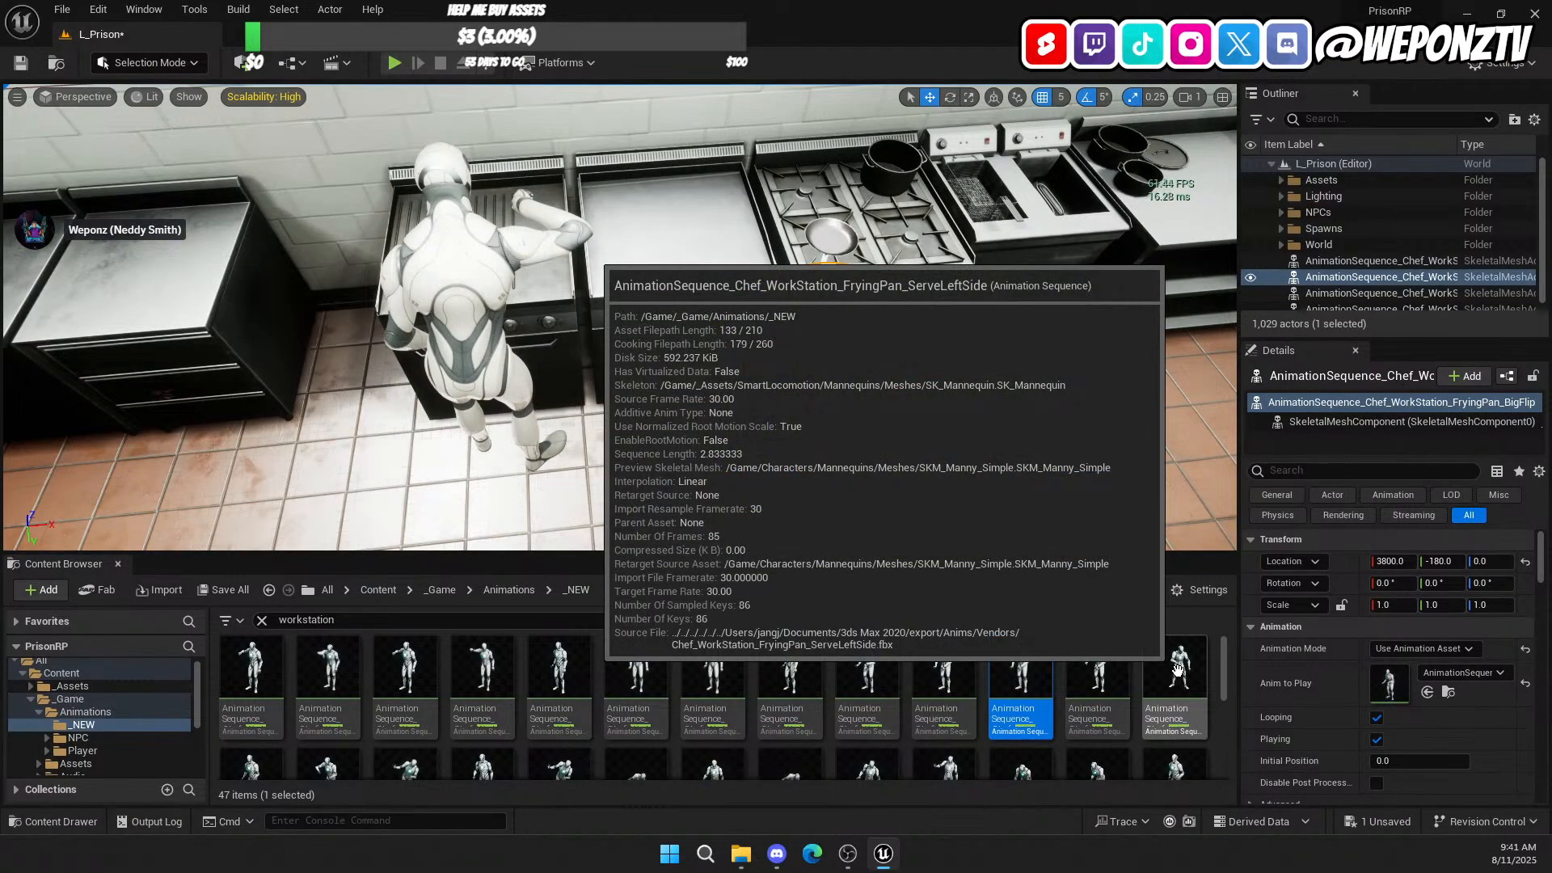
pyautogui.moveTo(1119, 664)
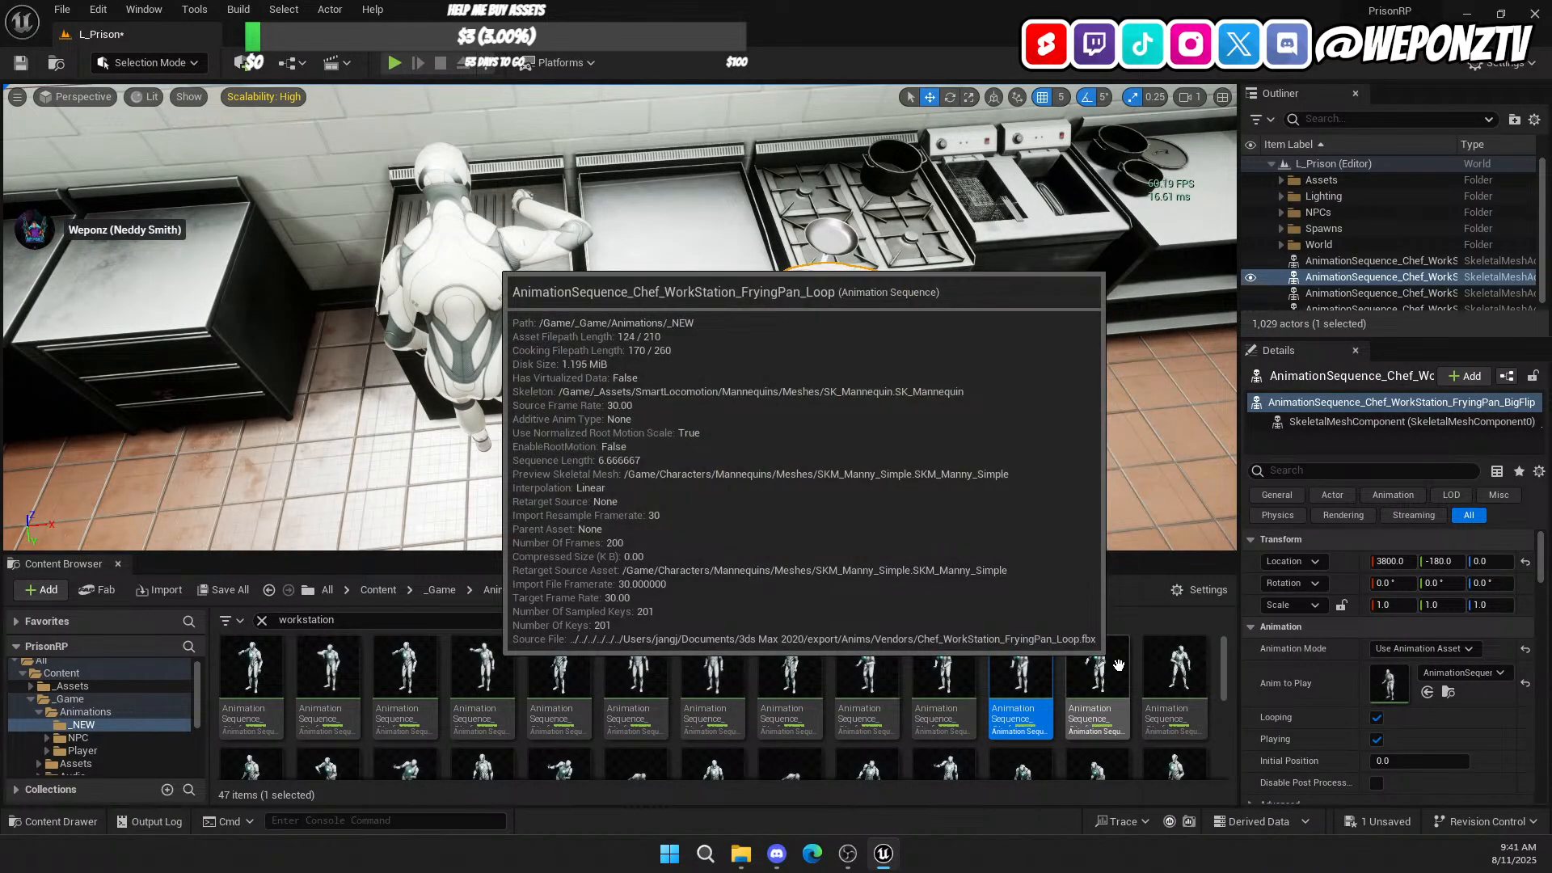
pyautogui.doubleClick(1097, 679)
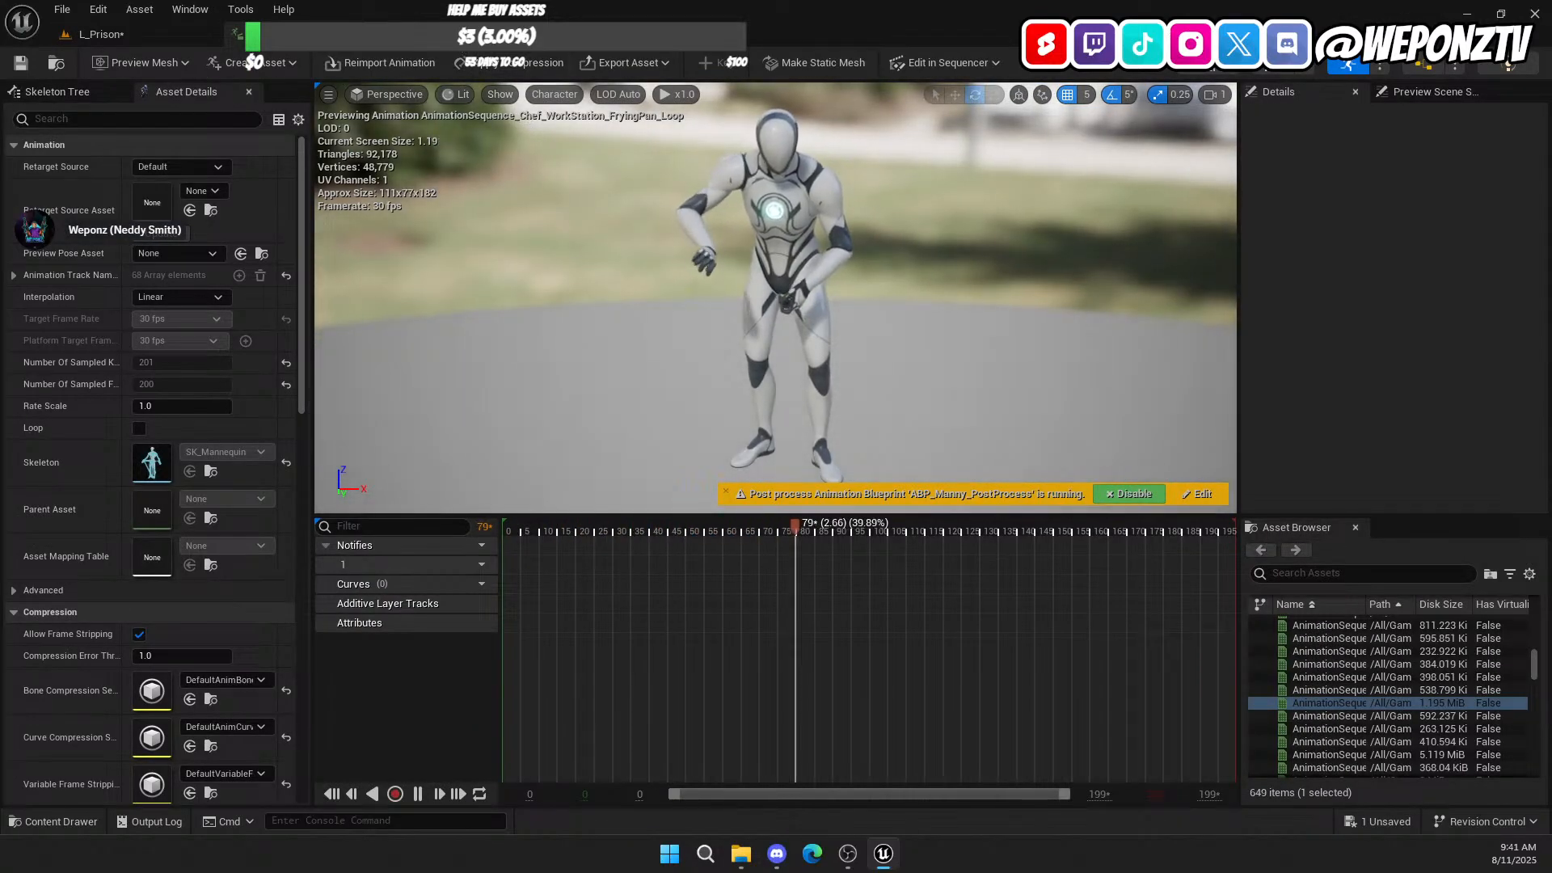
pyautogui.click(157, 29)
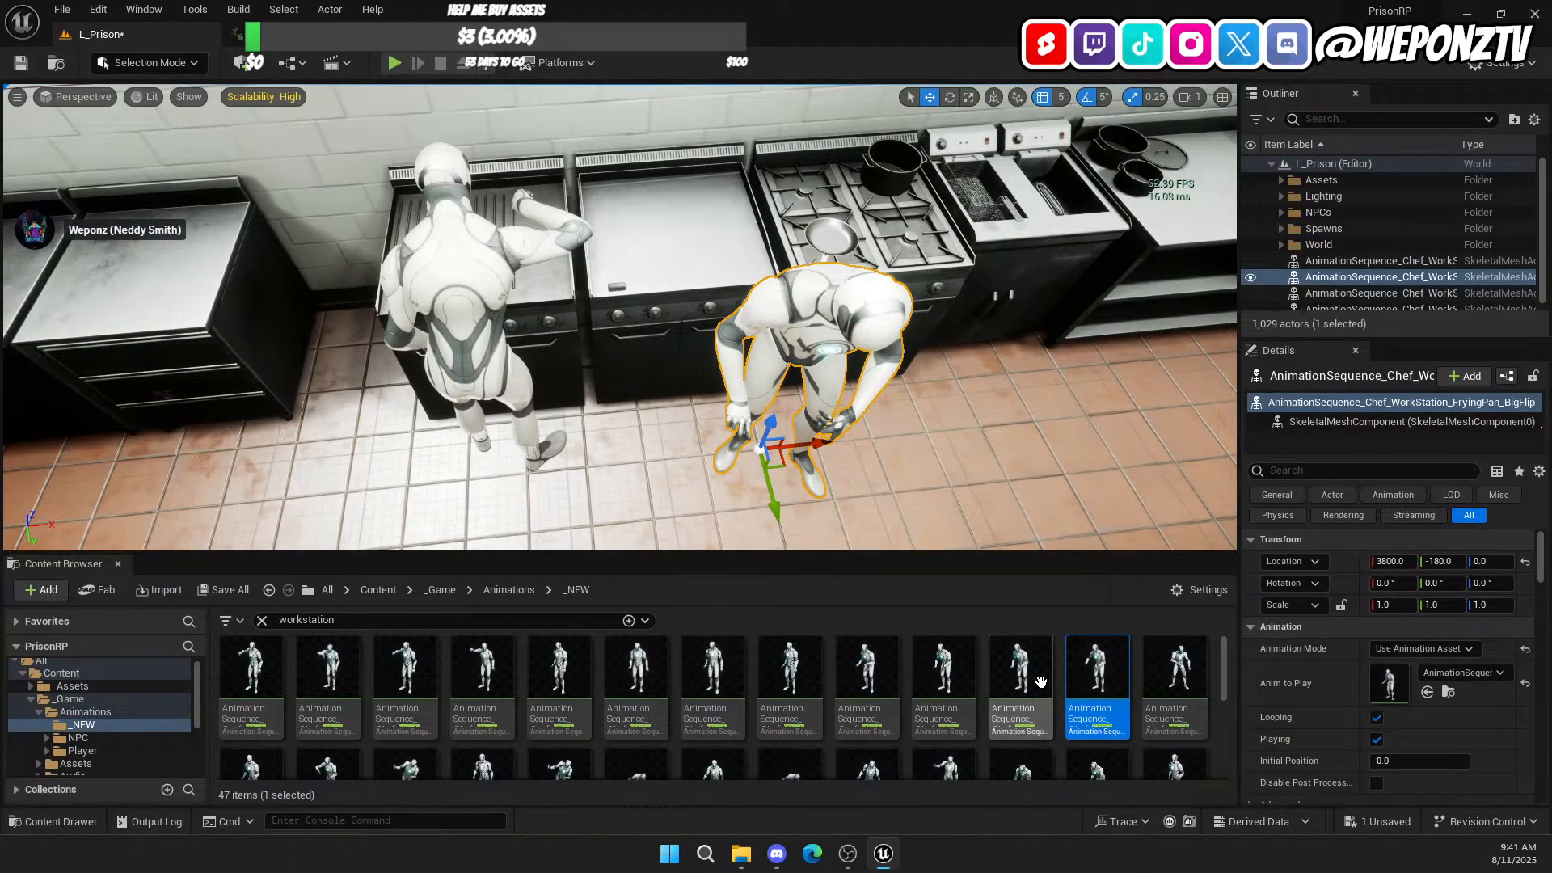
# Step: Place Chef_WorkStation_FryingPan_Loop on the floor in front of the fryers, at about X 3925, Y -185, and delete the FryingPan_BigFlip mannequin
pyautogui.moveTo(1093, 693); pyautogui.dragTo(986, 415)
pyautogui.click(820, 349)
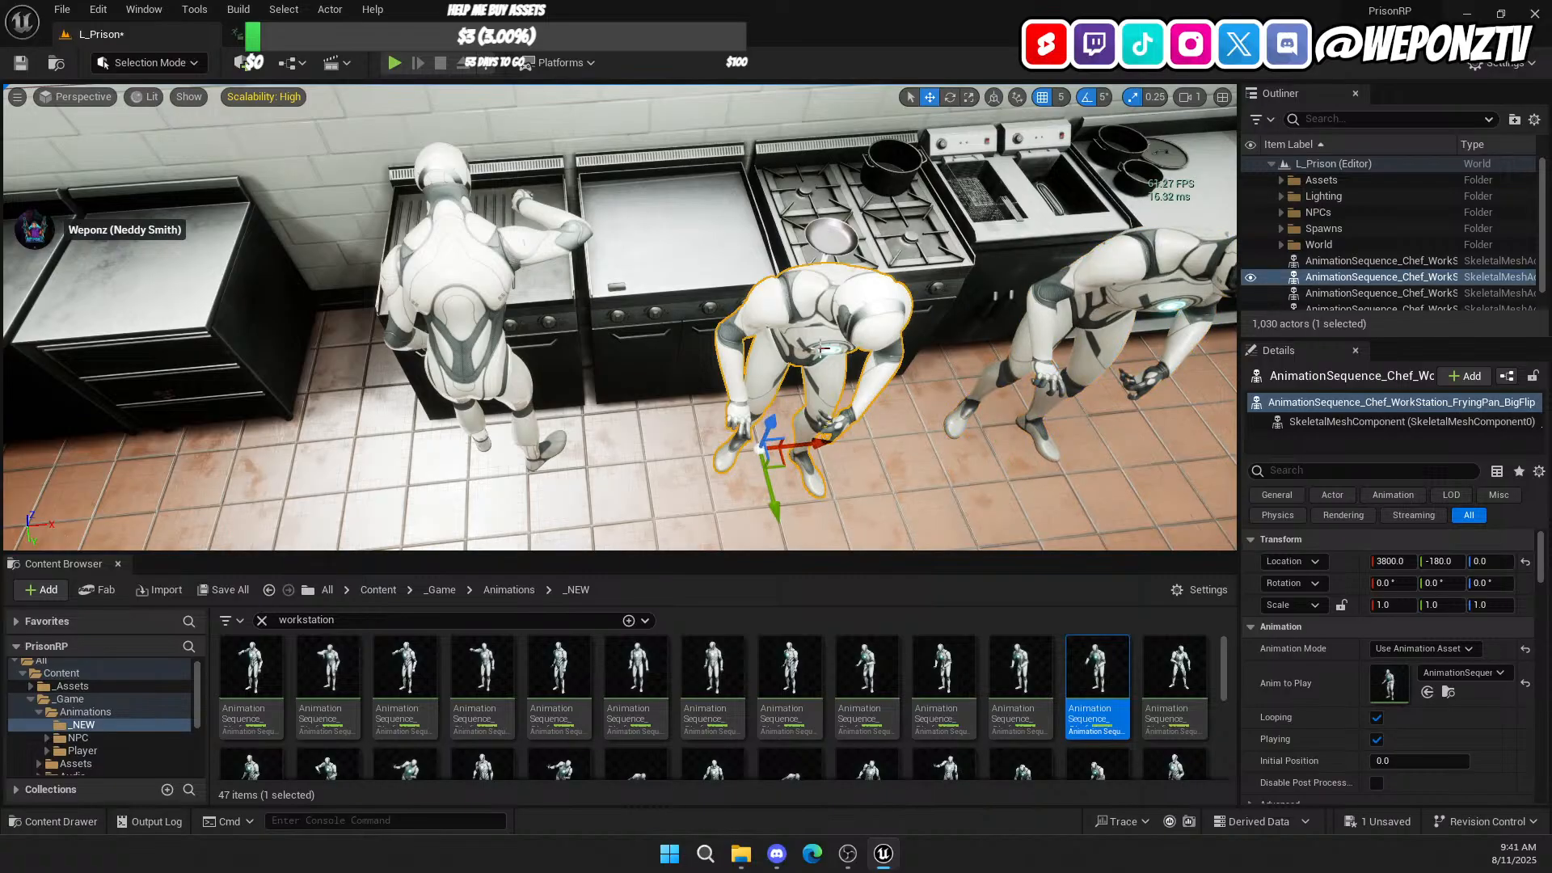
pyautogui.press('Delete')
# Step: Move the FryingPan_Loop mannequin along the cooking line to X 3760, Y -200
pyautogui.click(1008, 383)
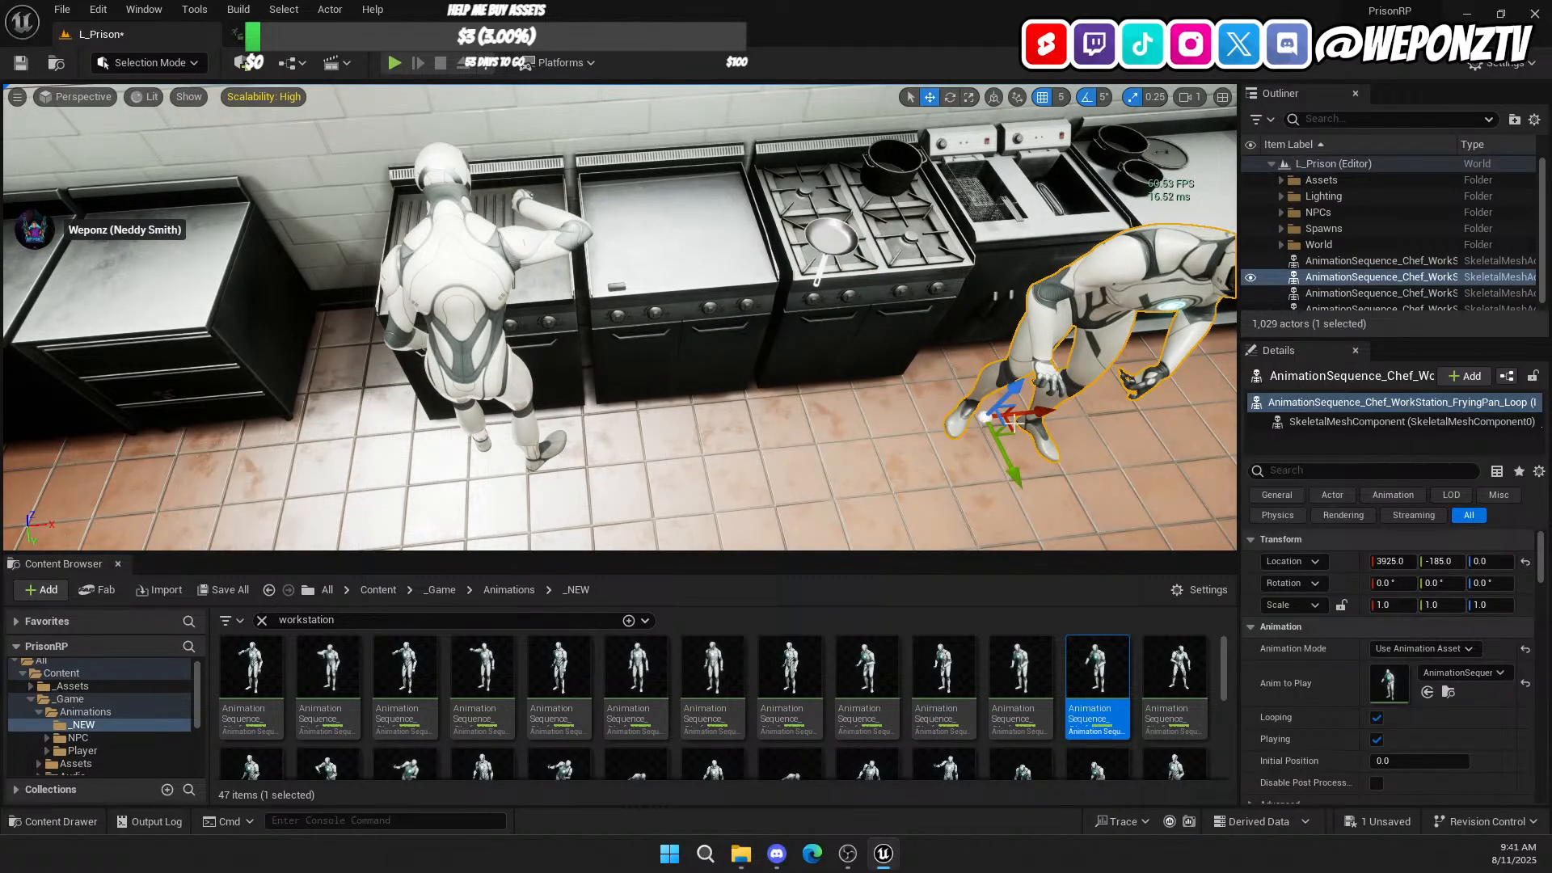
pyautogui.moveTo(1050, 411); pyautogui.dragTo(750, 441)
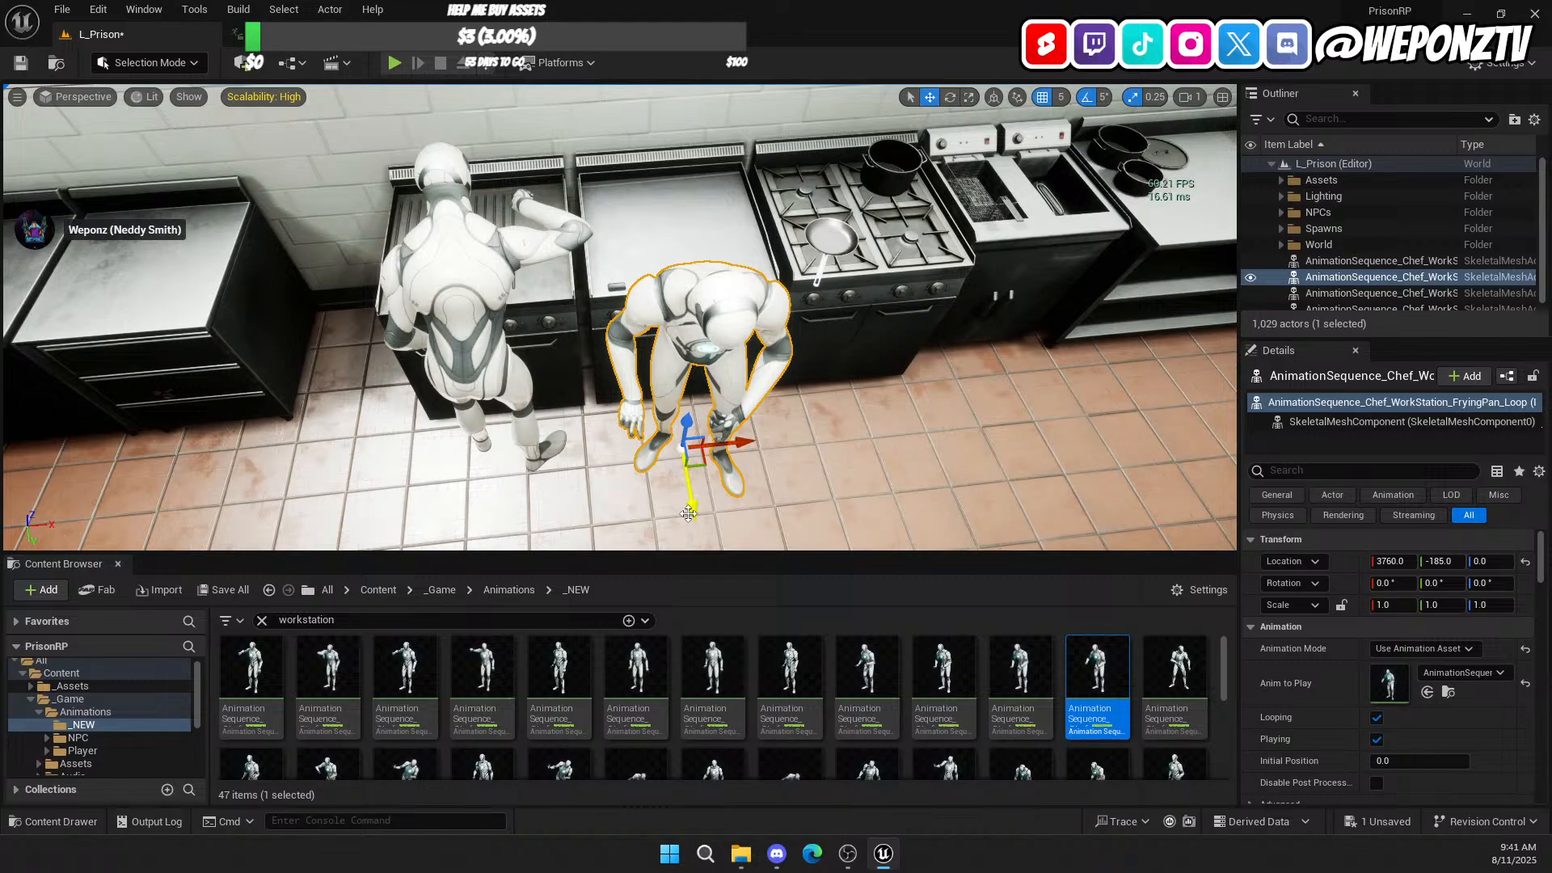
pyautogui.moveTo(687, 514); pyautogui.dragTo(684, 477)
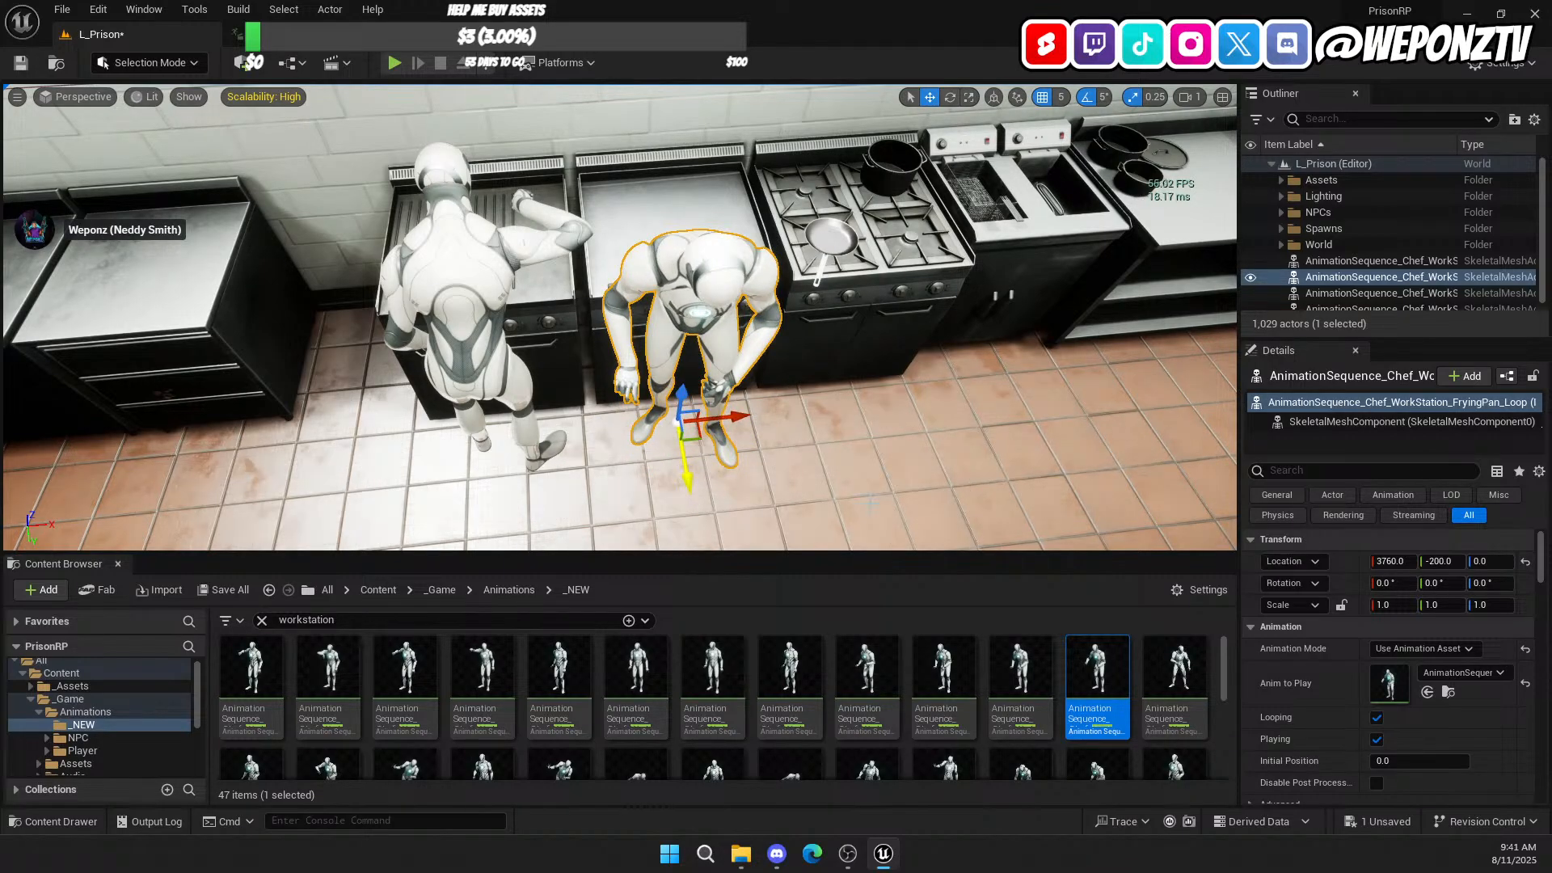
# Step: Set the FryingPan_Loop mannequin's Z rotation to 180° and shift it to Y -175
pyautogui.click(1487, 582)
pyautogui.write('18')
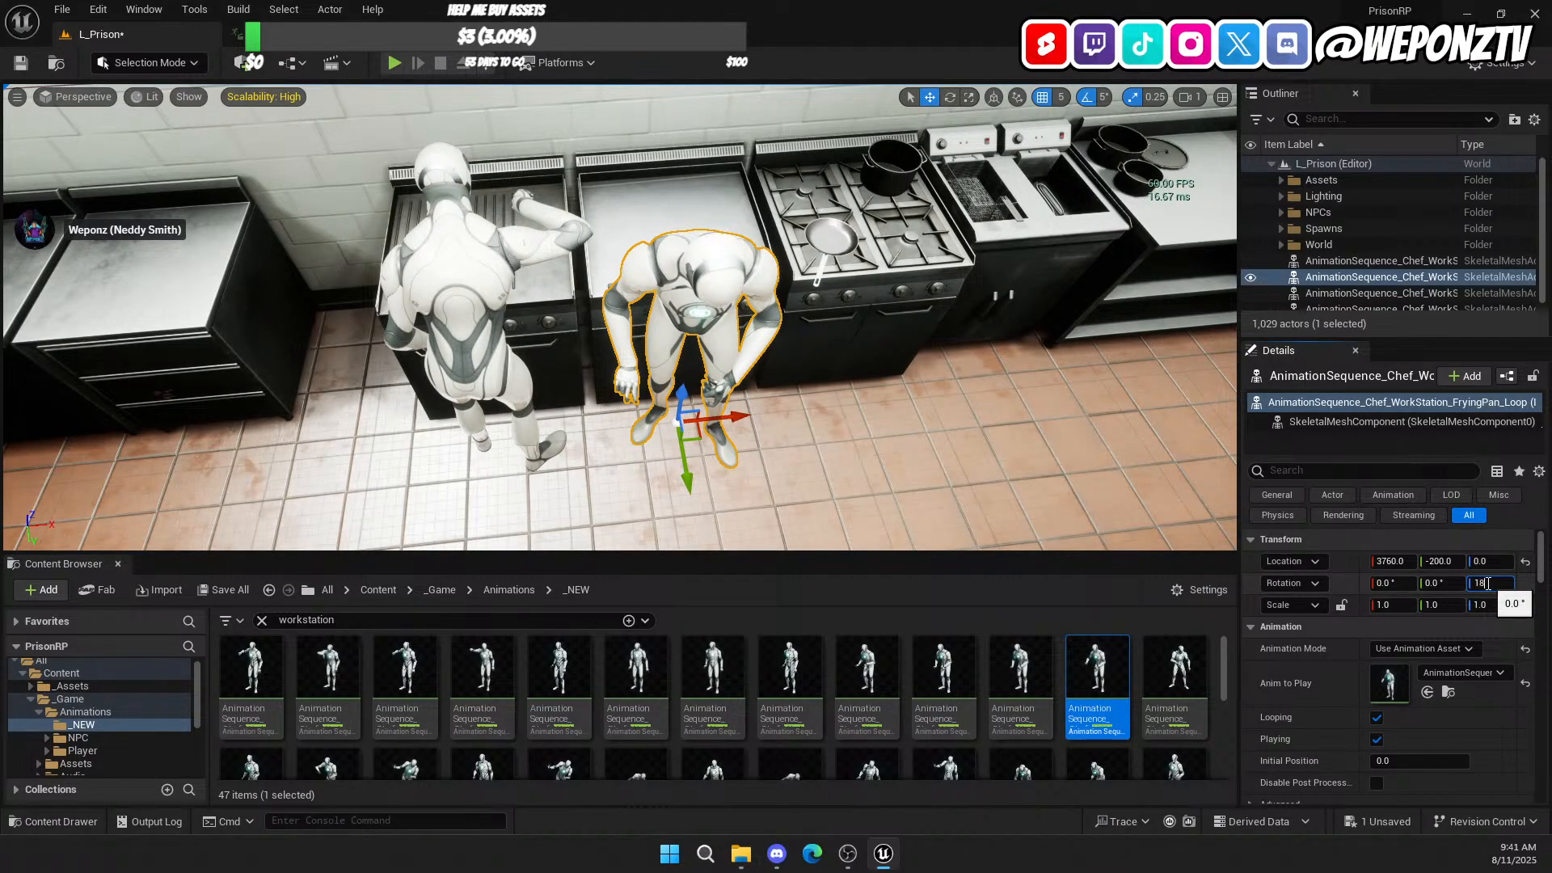
pyautogui.write('0')
pyautogui.press('Return')
pyautogui.press('d')
pyautogui.moveTo(824, 506); pyautogui.dragTo(771, 462, button='right')
pyautogui.moveTo(717, 428); pyautogui.dragTo(681, 429)
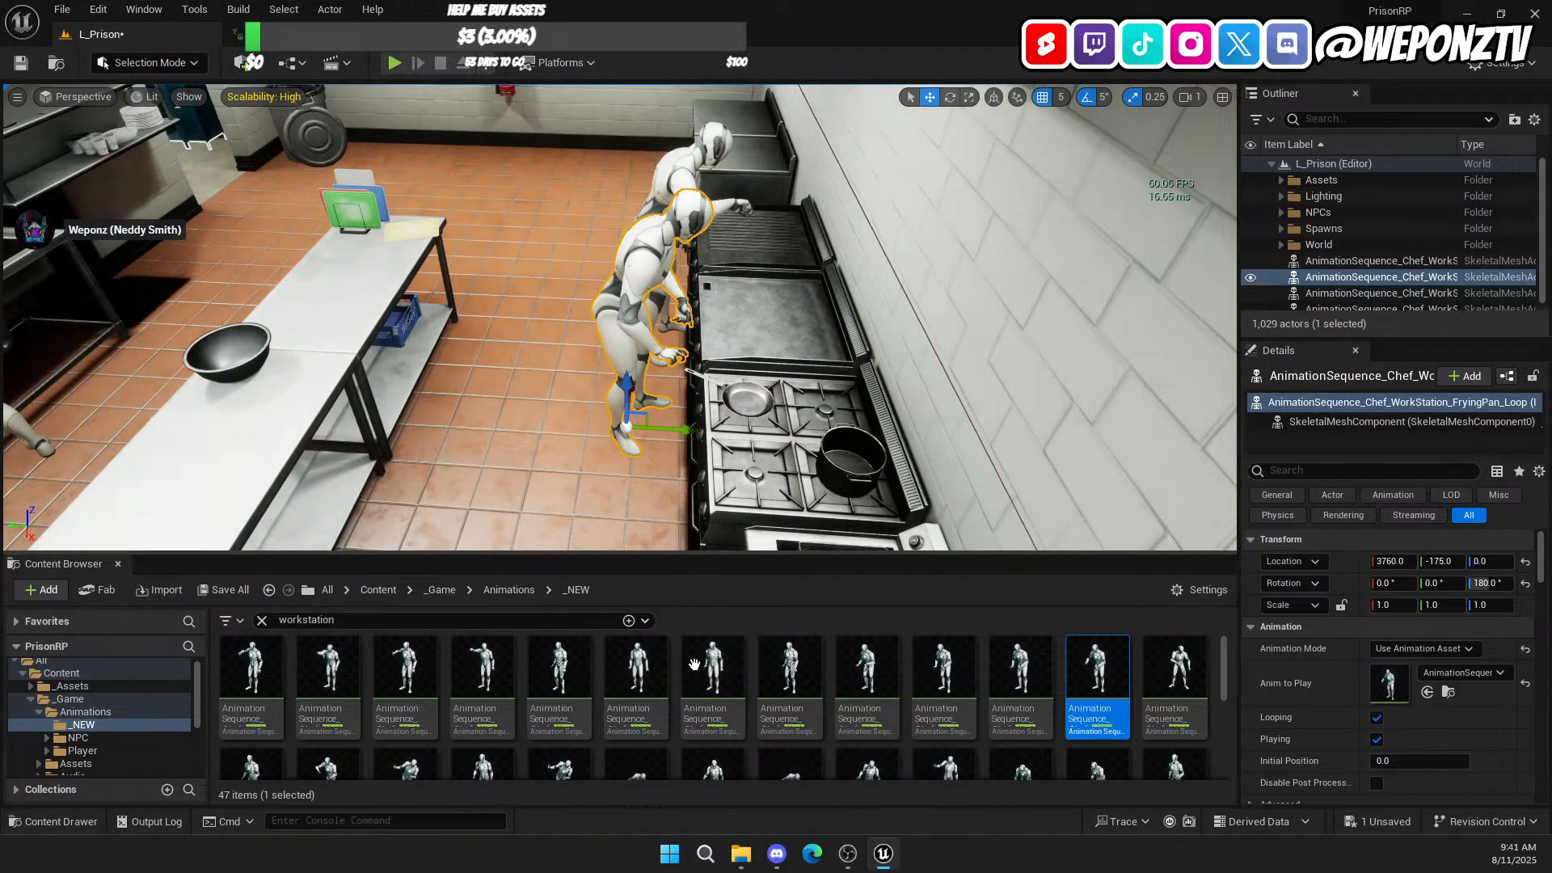
# Step: Preview AnimationSequence_Chef_WorkStation_FryingPan_Stir and return to the L_Prison level
pyautogui.scroll(-2, 508, 733)
pyautogui.moveTo(331, 706)
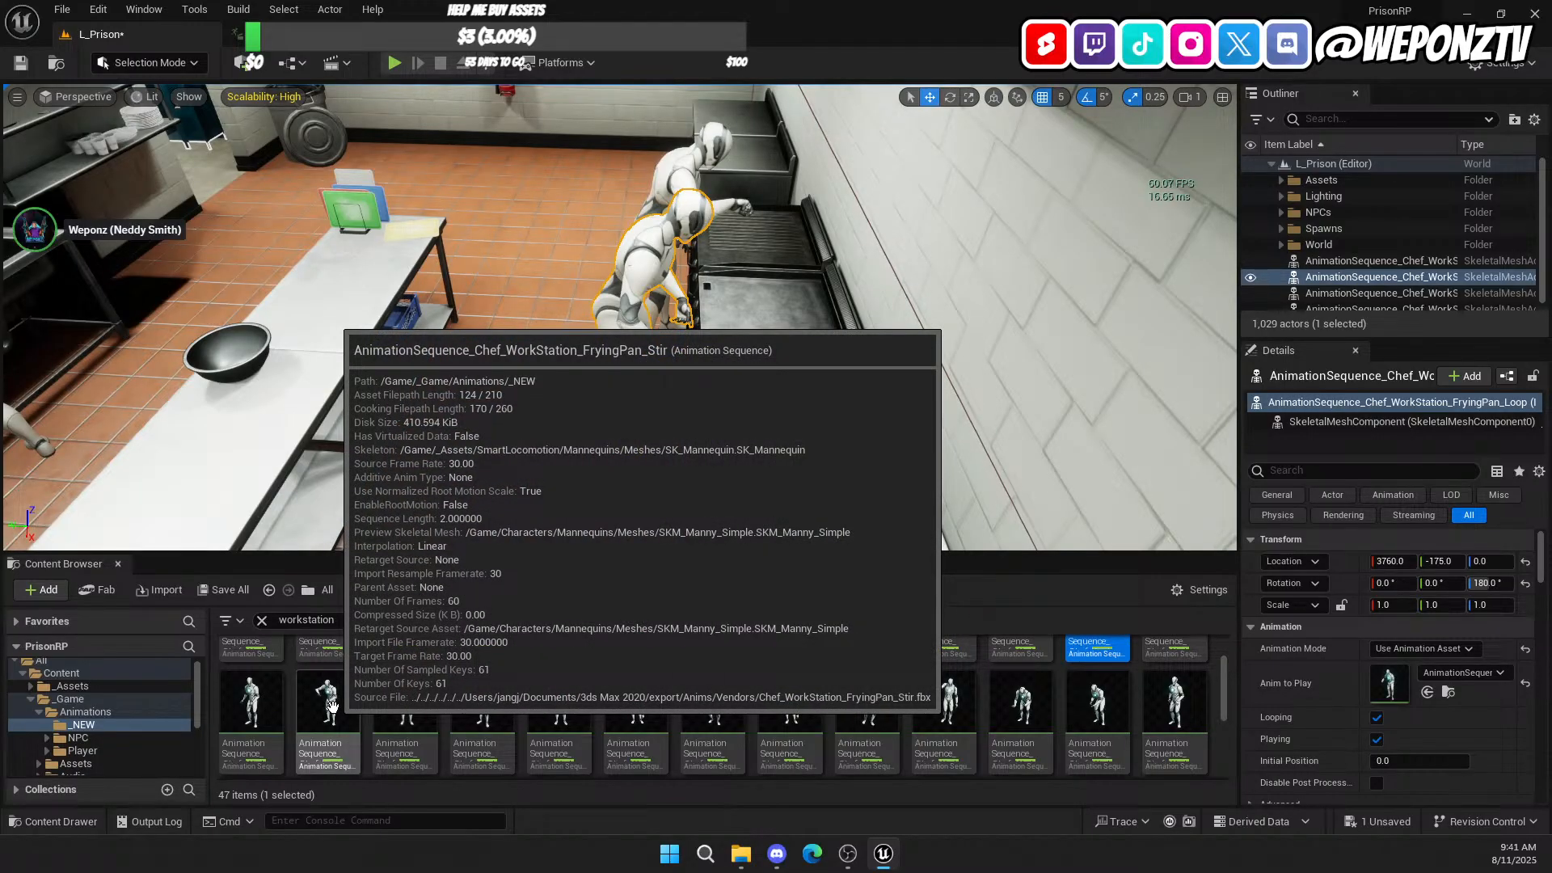
pyautogui.doubleClick(331, 707)
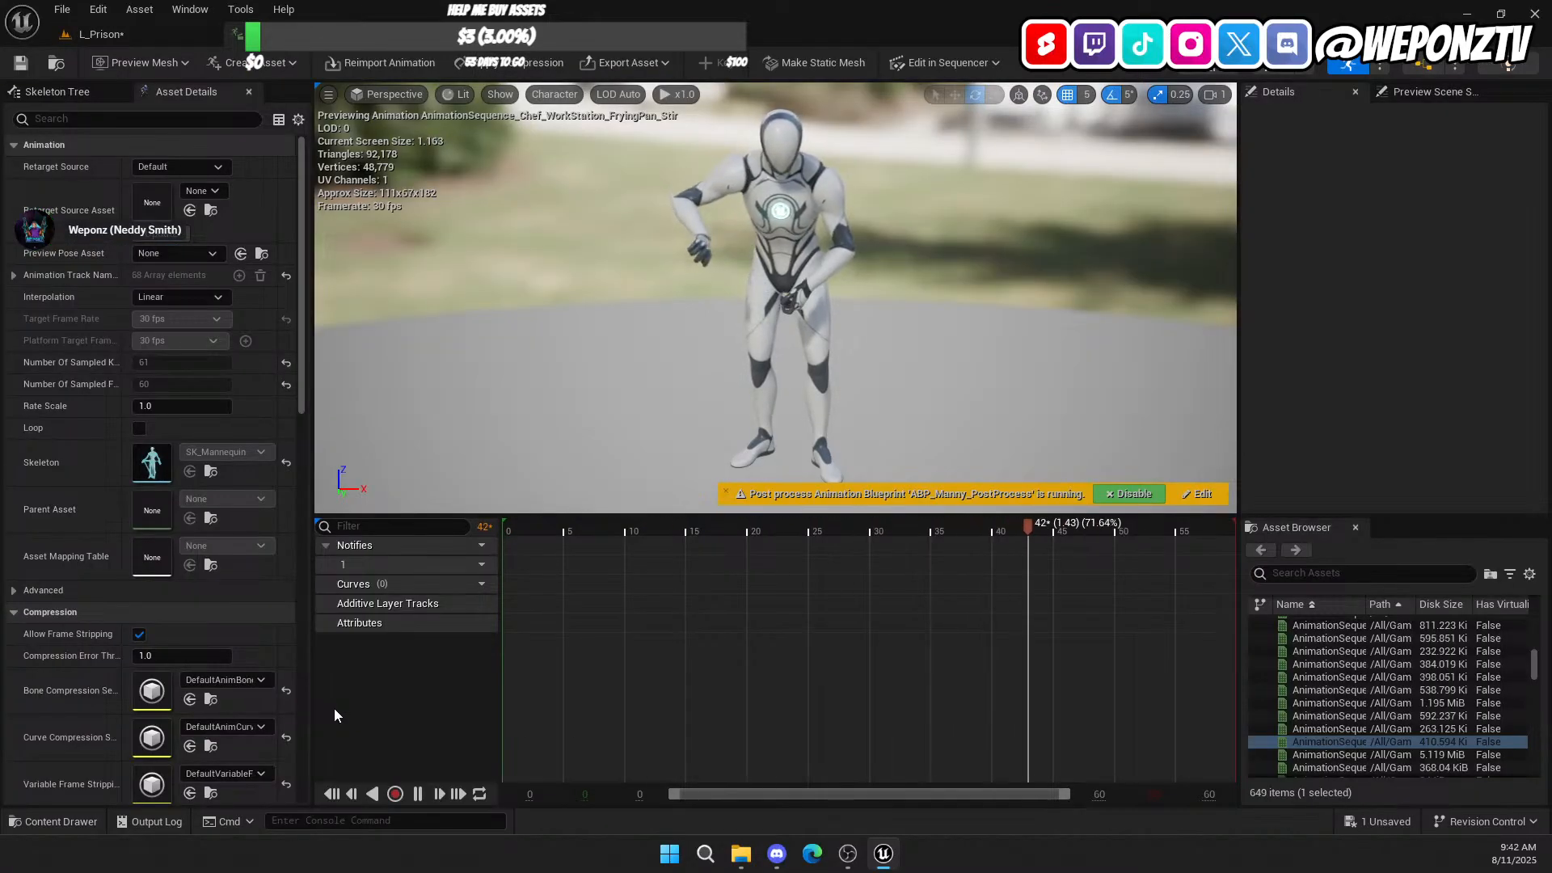
pyautogui.click(130, 33)
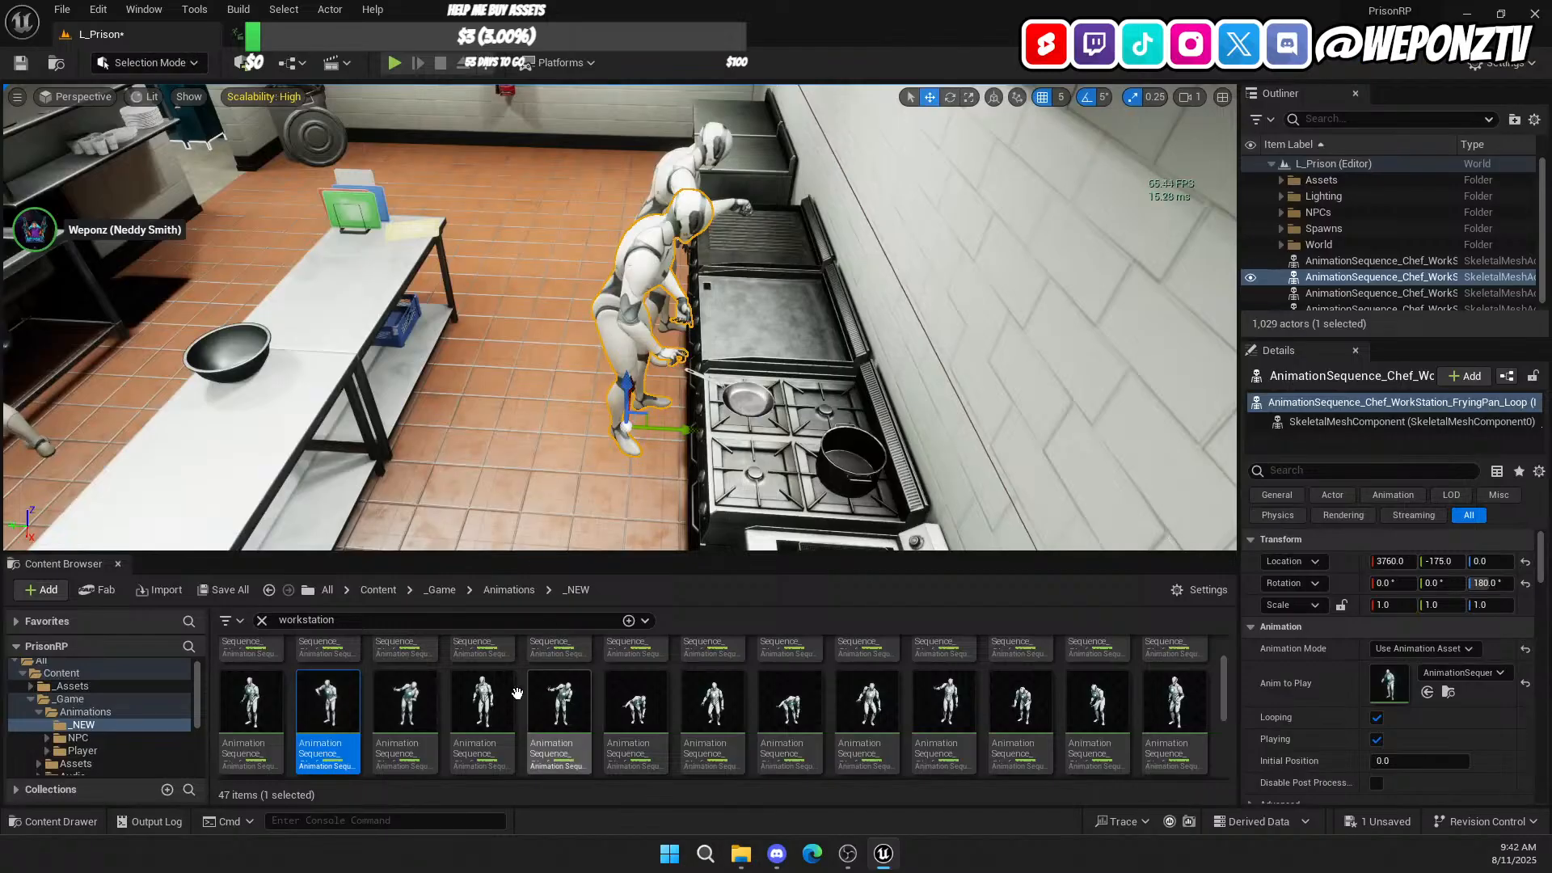
# Step: Preview AnimationSequence_Chef_WorkStation_Inspect_LowHeight_End and return to the L_Prison level
pyautogui.moveTo(419, 696)
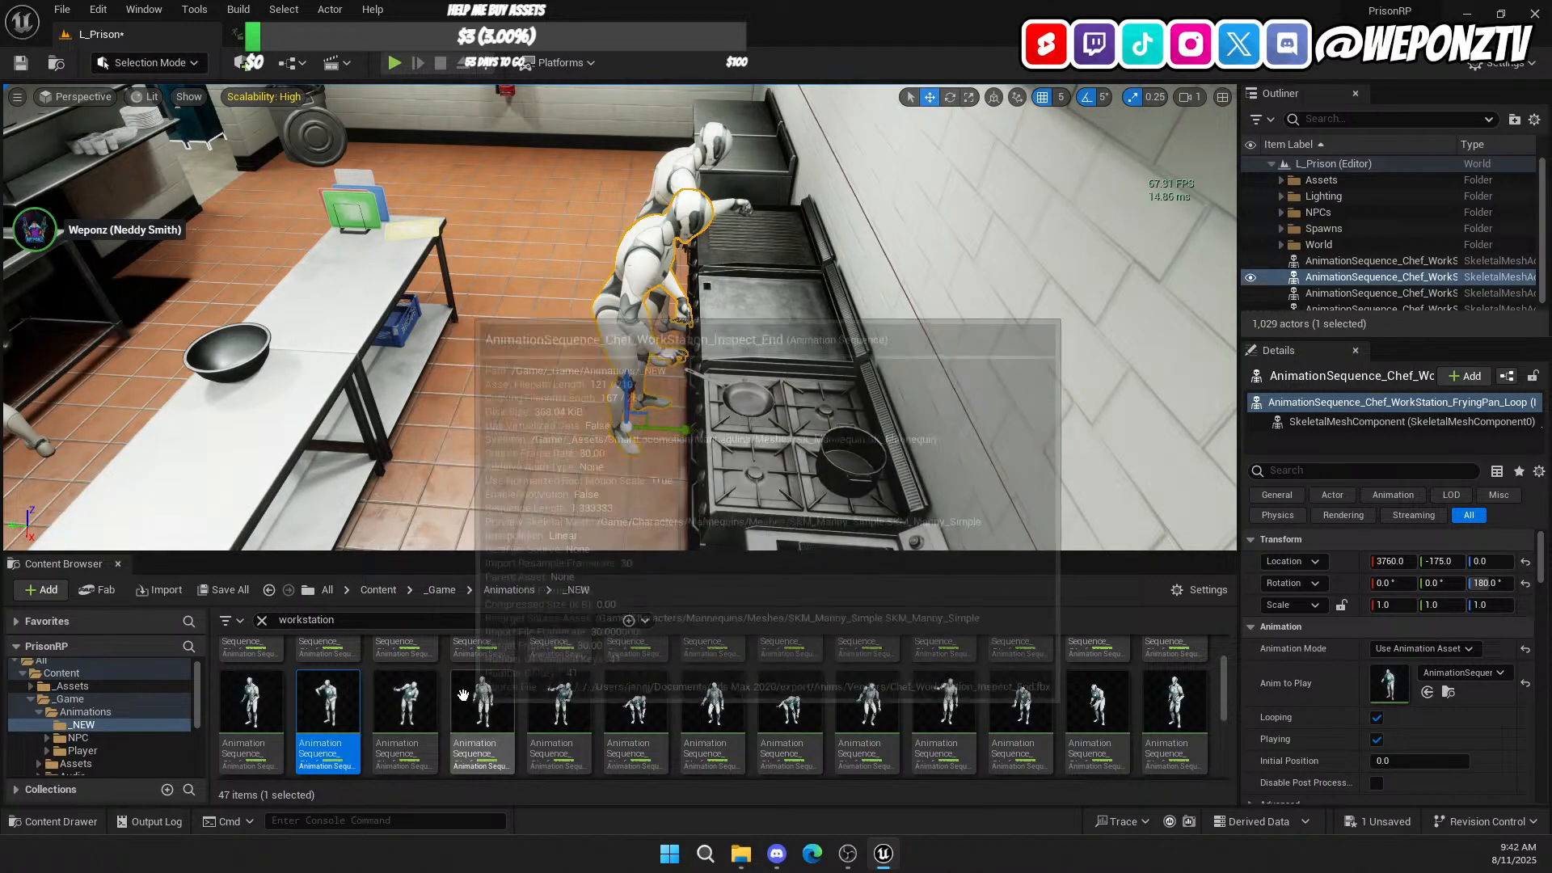
pyautogui.moveTo(566, 421); pyautogui.dragTo(275, 396, button='right')
pyautogui.press('f')
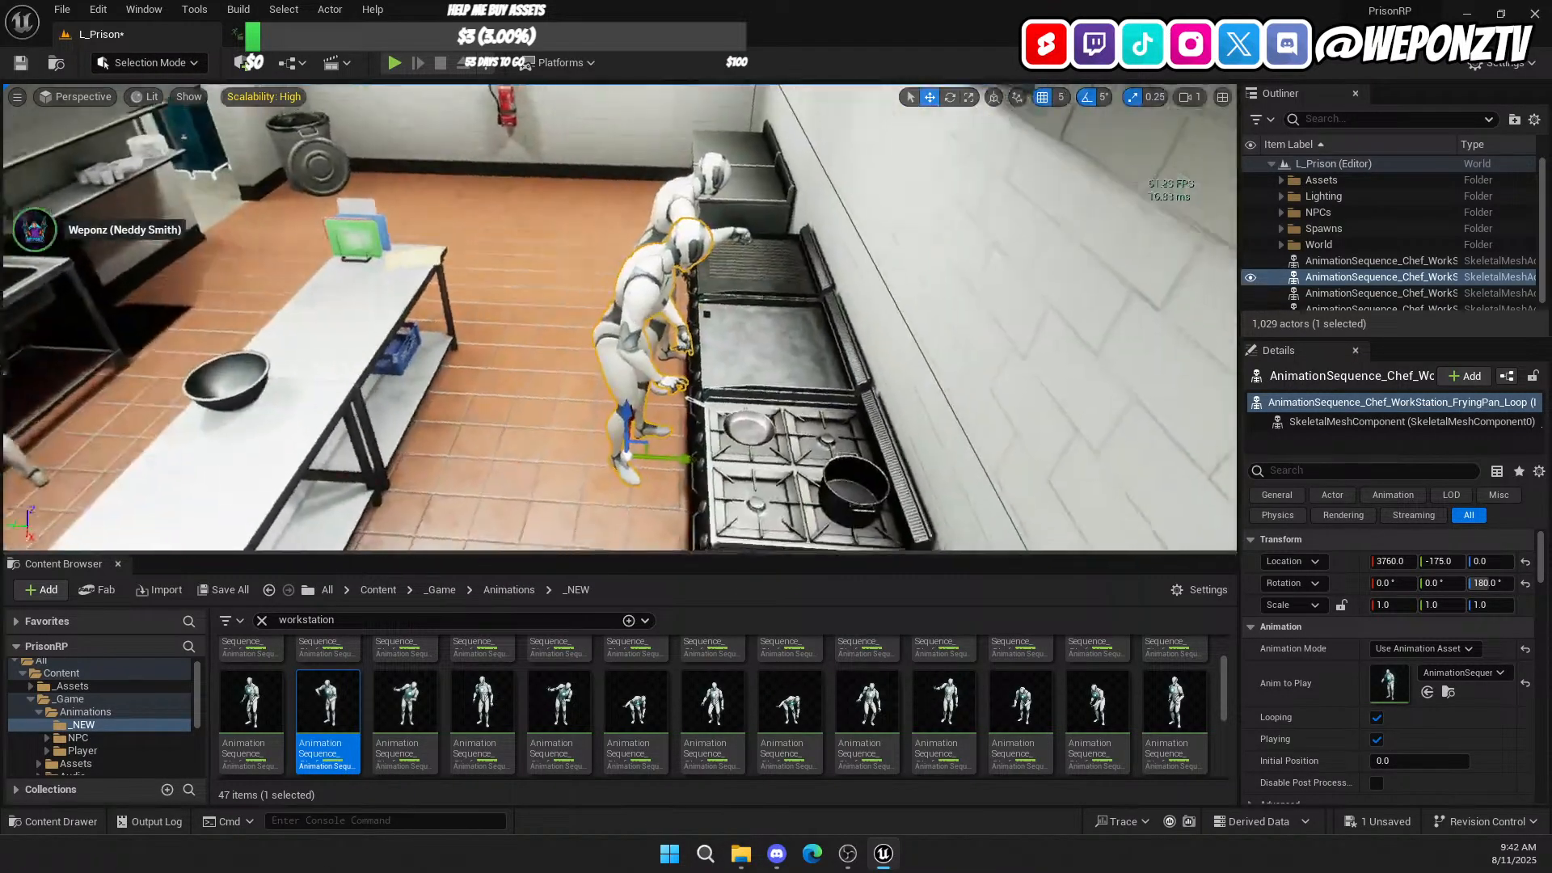
pyautogui.moveTo(694, 730)
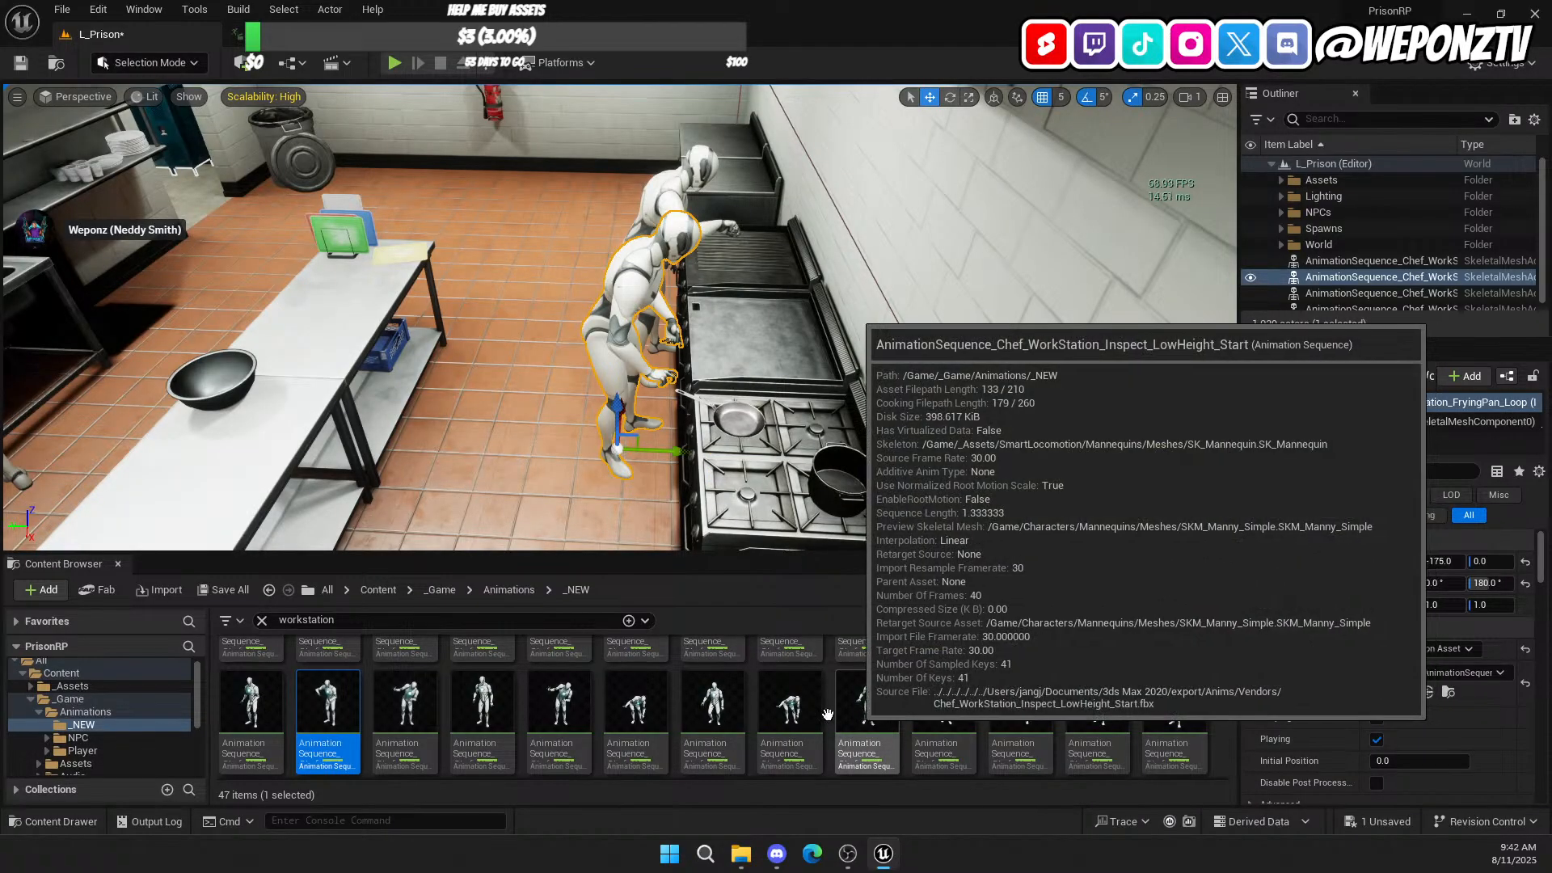
pyautogui.doubleClick(711, 712)
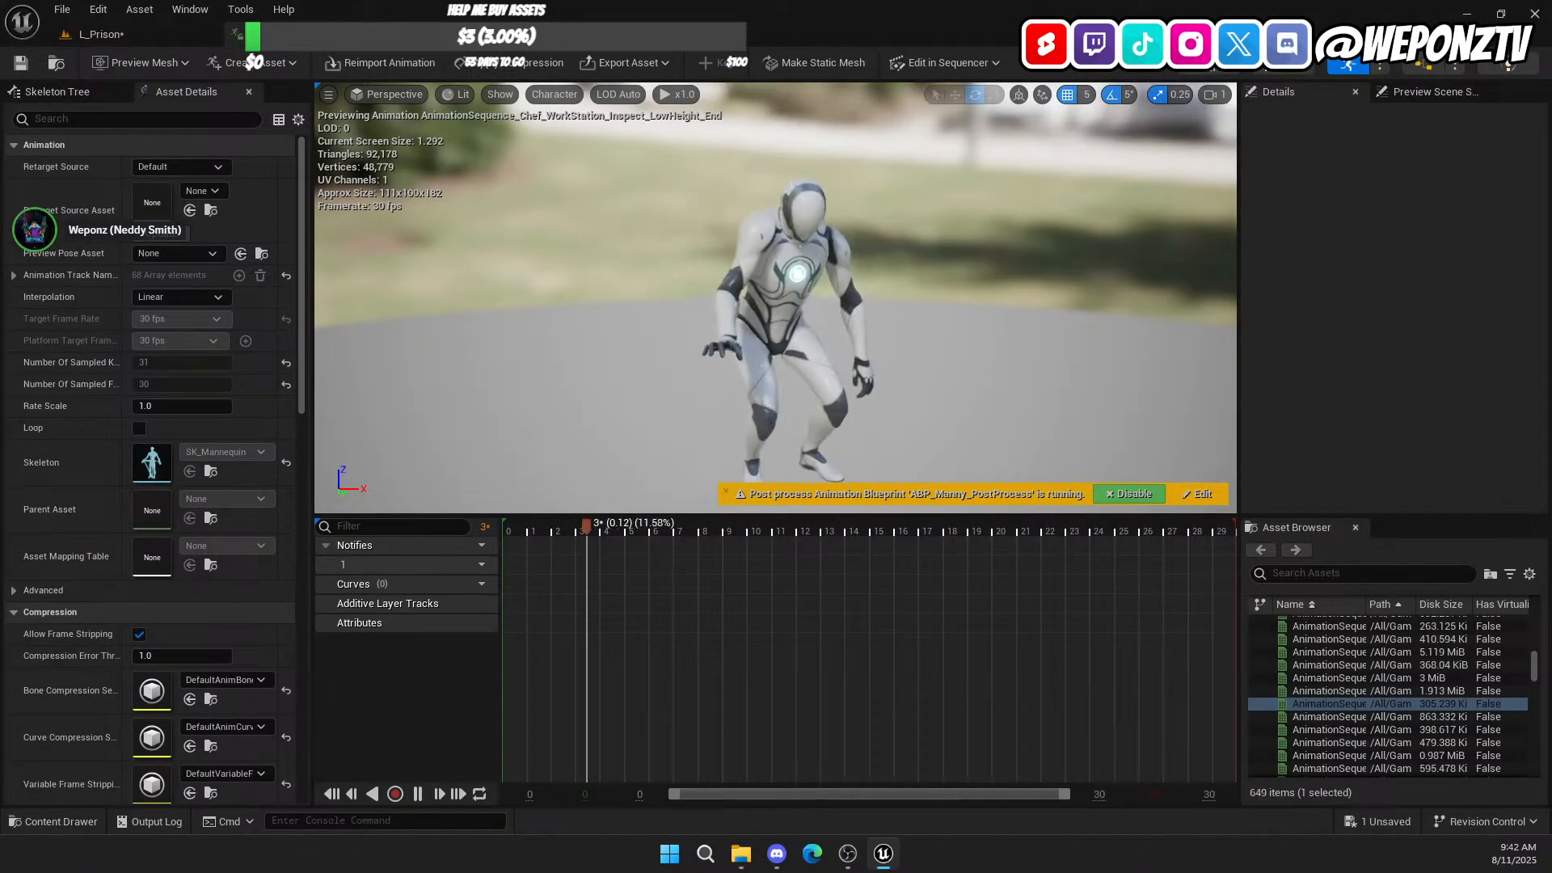
pyautogui.click(165, 31)
# Step: Look over the kitchen stations, preview AnimationSequence_Chef_WorkStation_KnifeChop_Loop01, and return to the L_Prison level
pyautogui.scroll(-1, 837, 709)
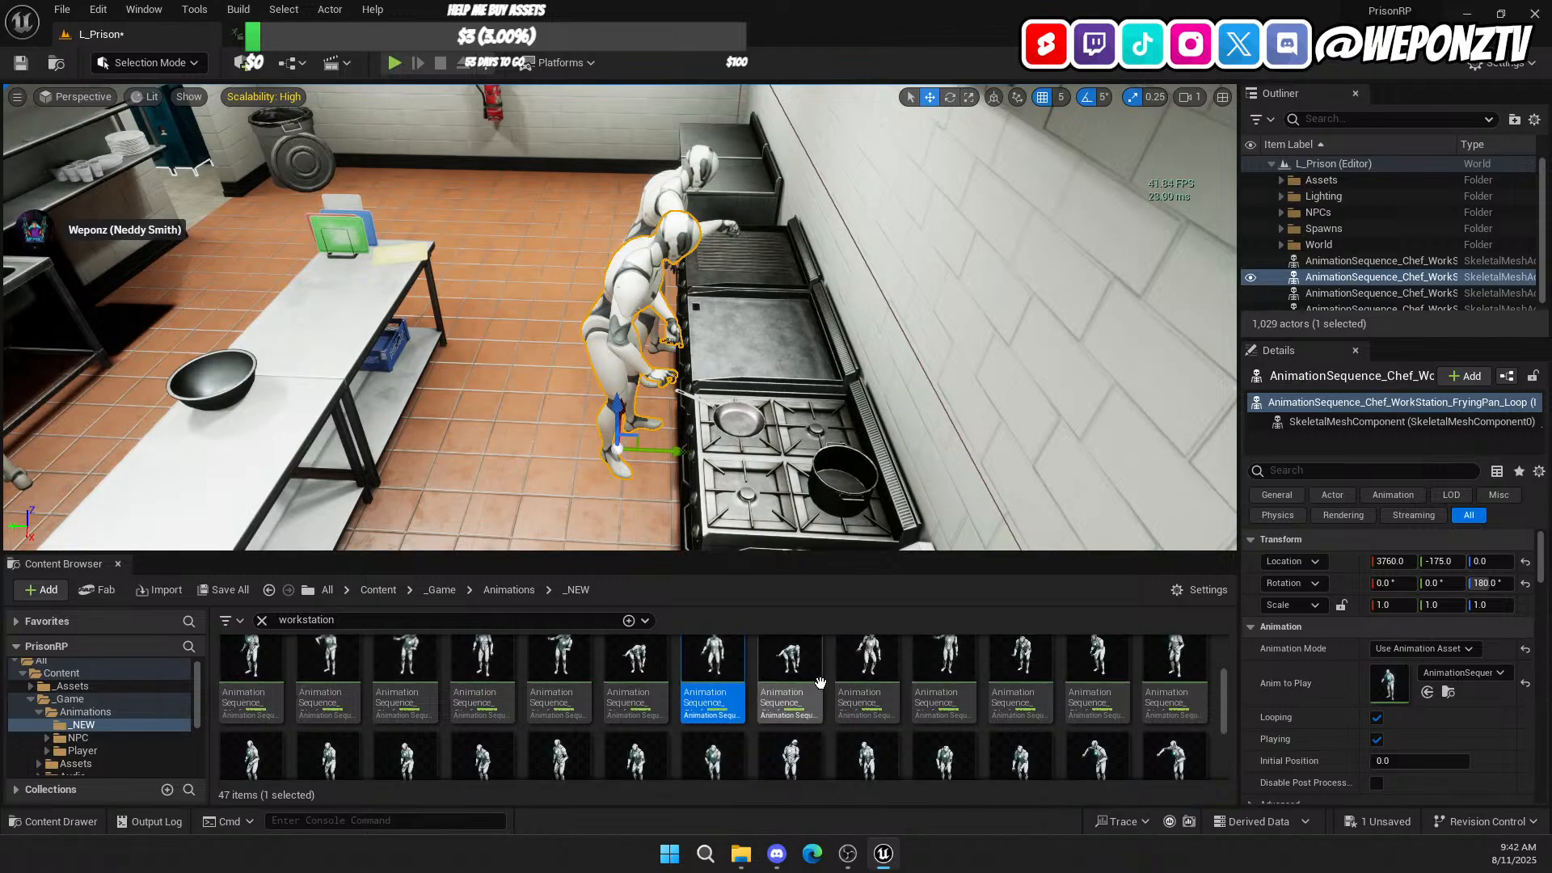
pyautogui.scroll(1, 716, 695)
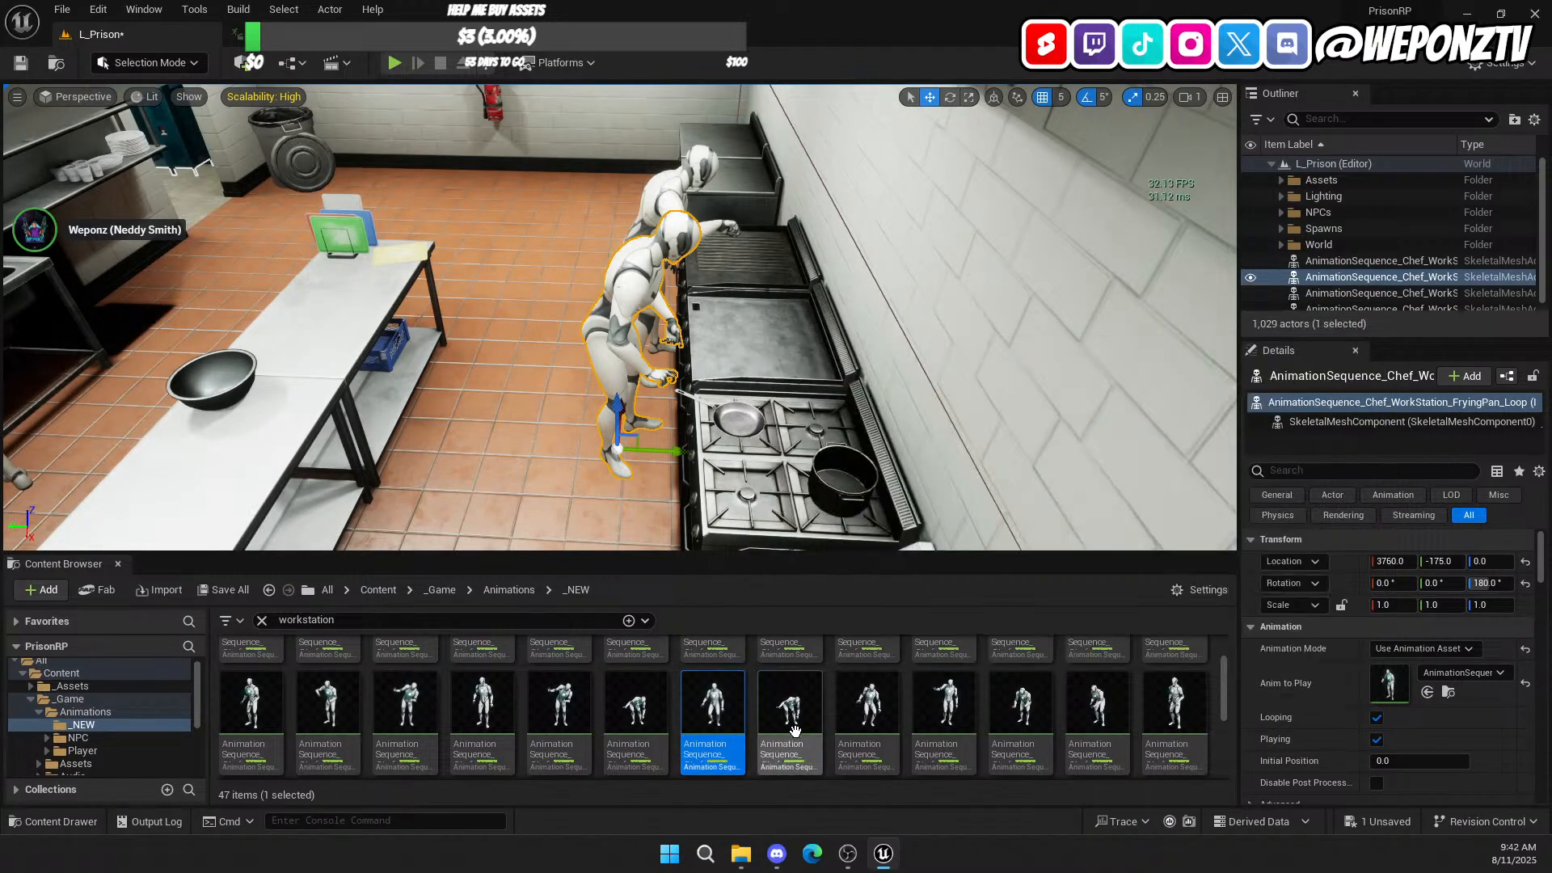
pyautogui.moveTo(795, 730)
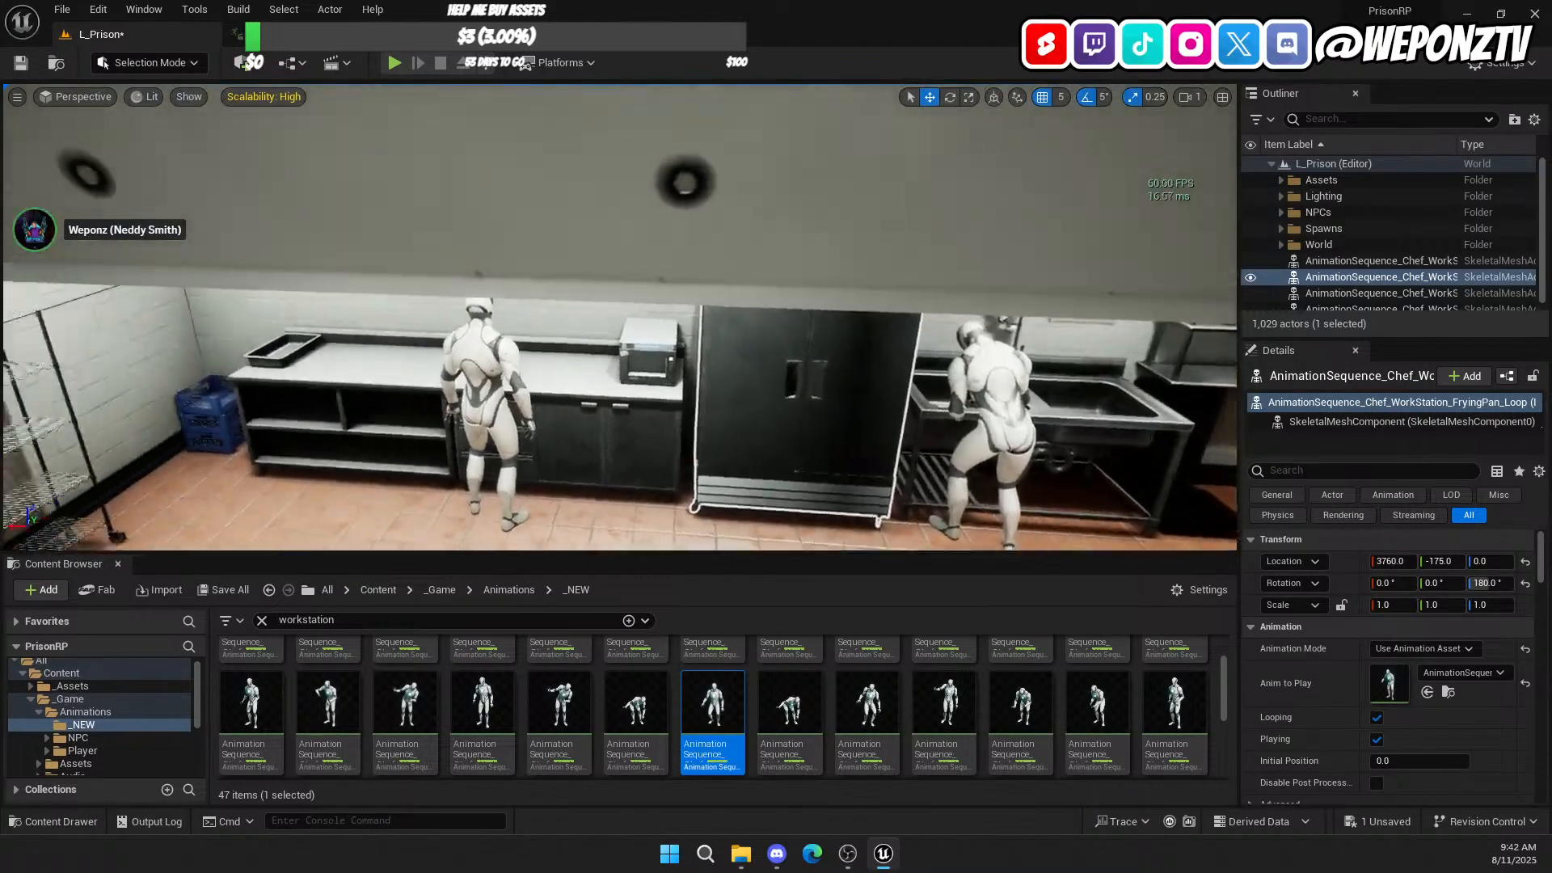
pyautogui.moveTo(518, 381); pyautogui.dragTo(477, 378, button='right')
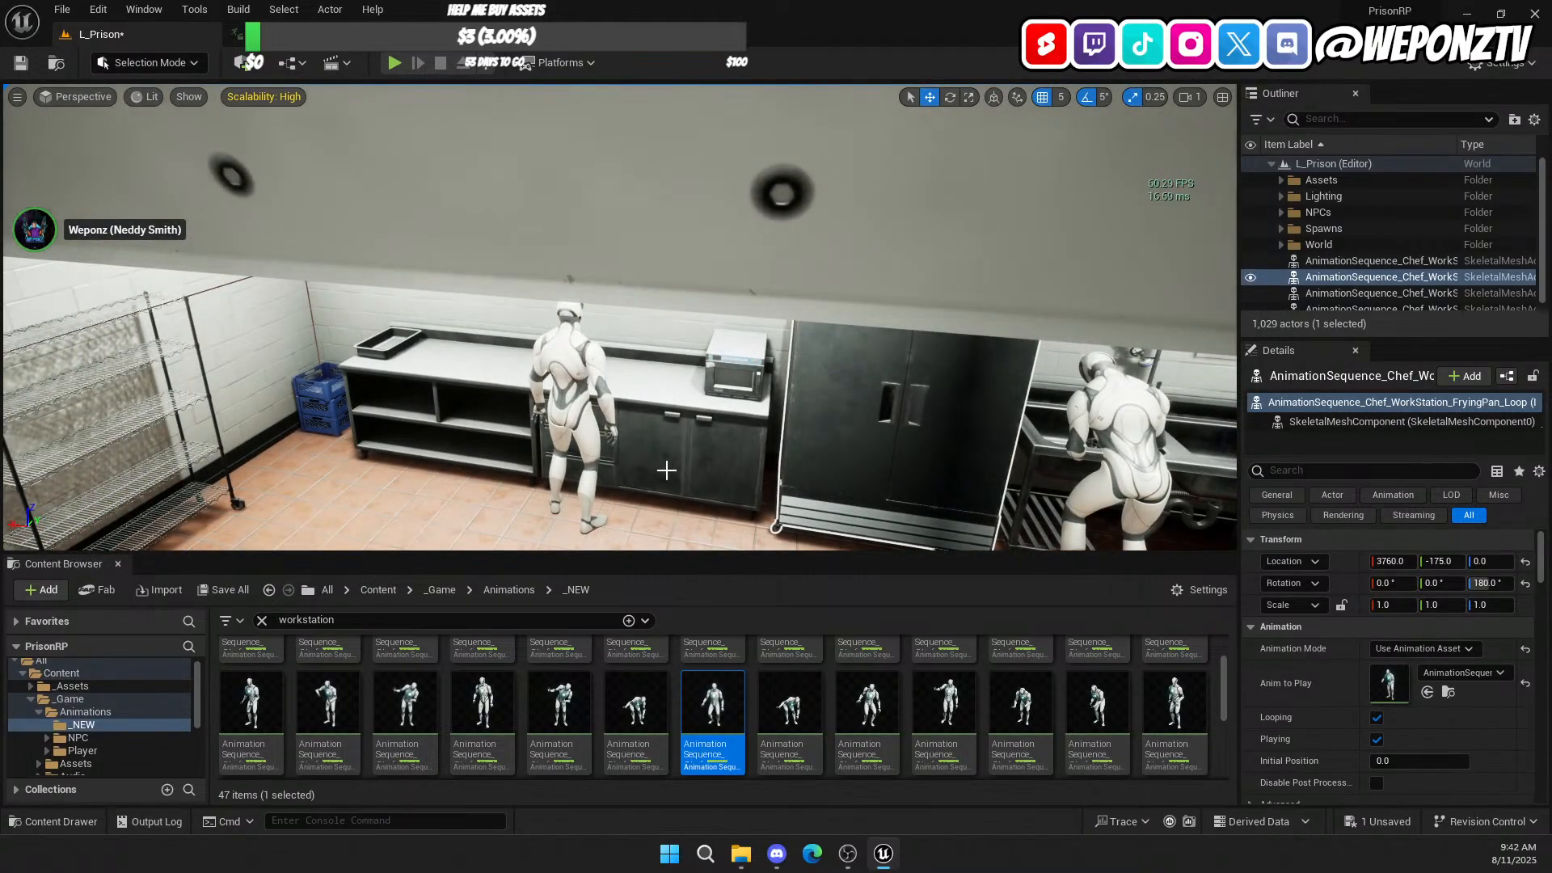
pyautogui.moveTo(658, 453); pyautogui.dragTo(816, 408, button='right')
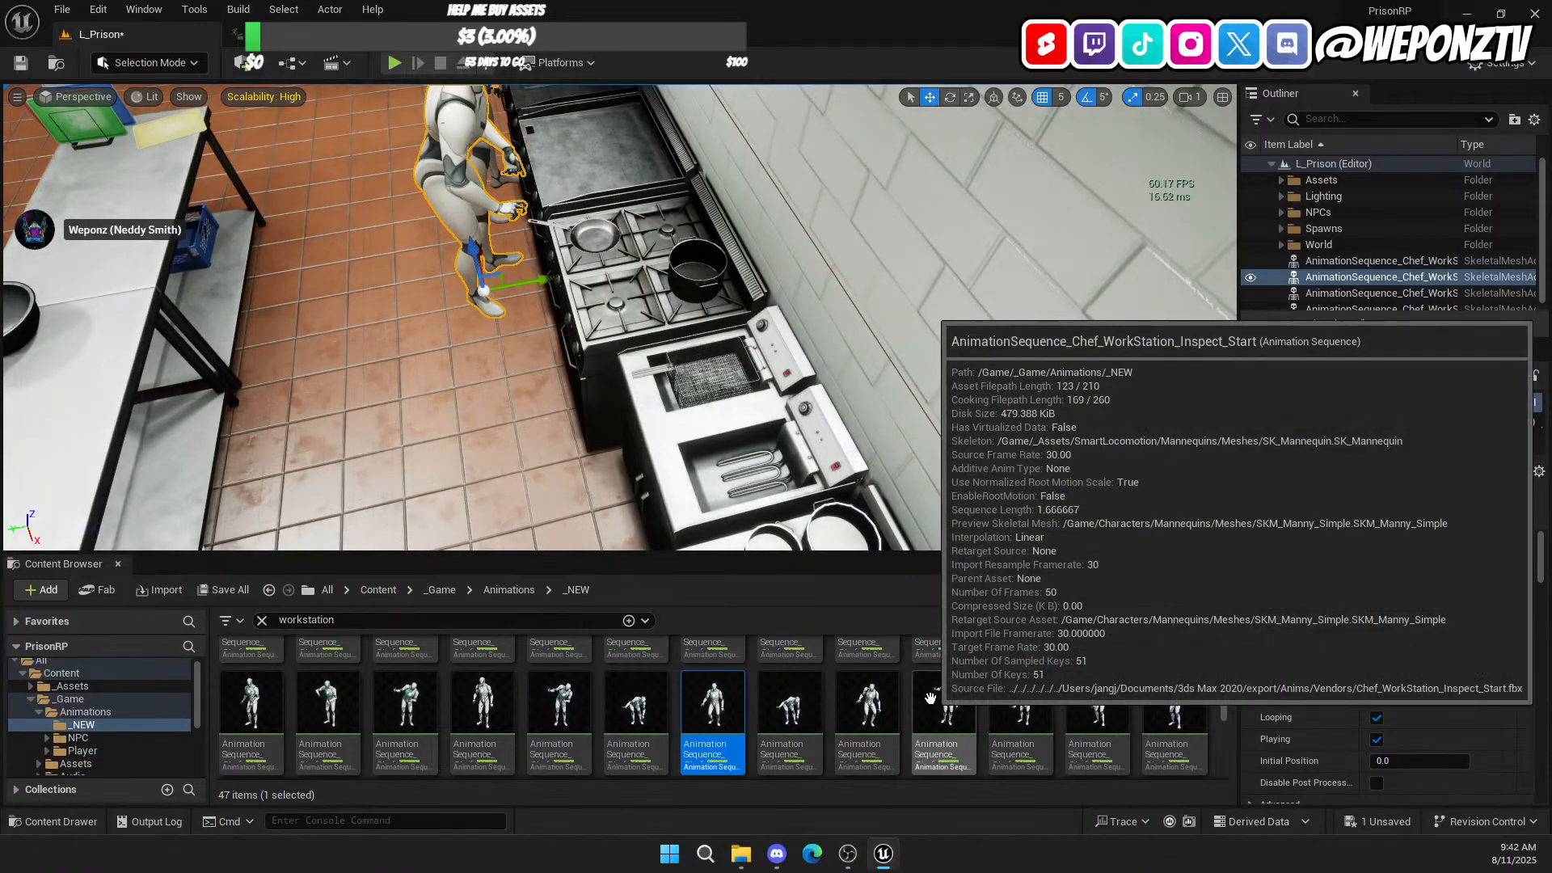
pyautogui.scroll(-2, 889, 712)
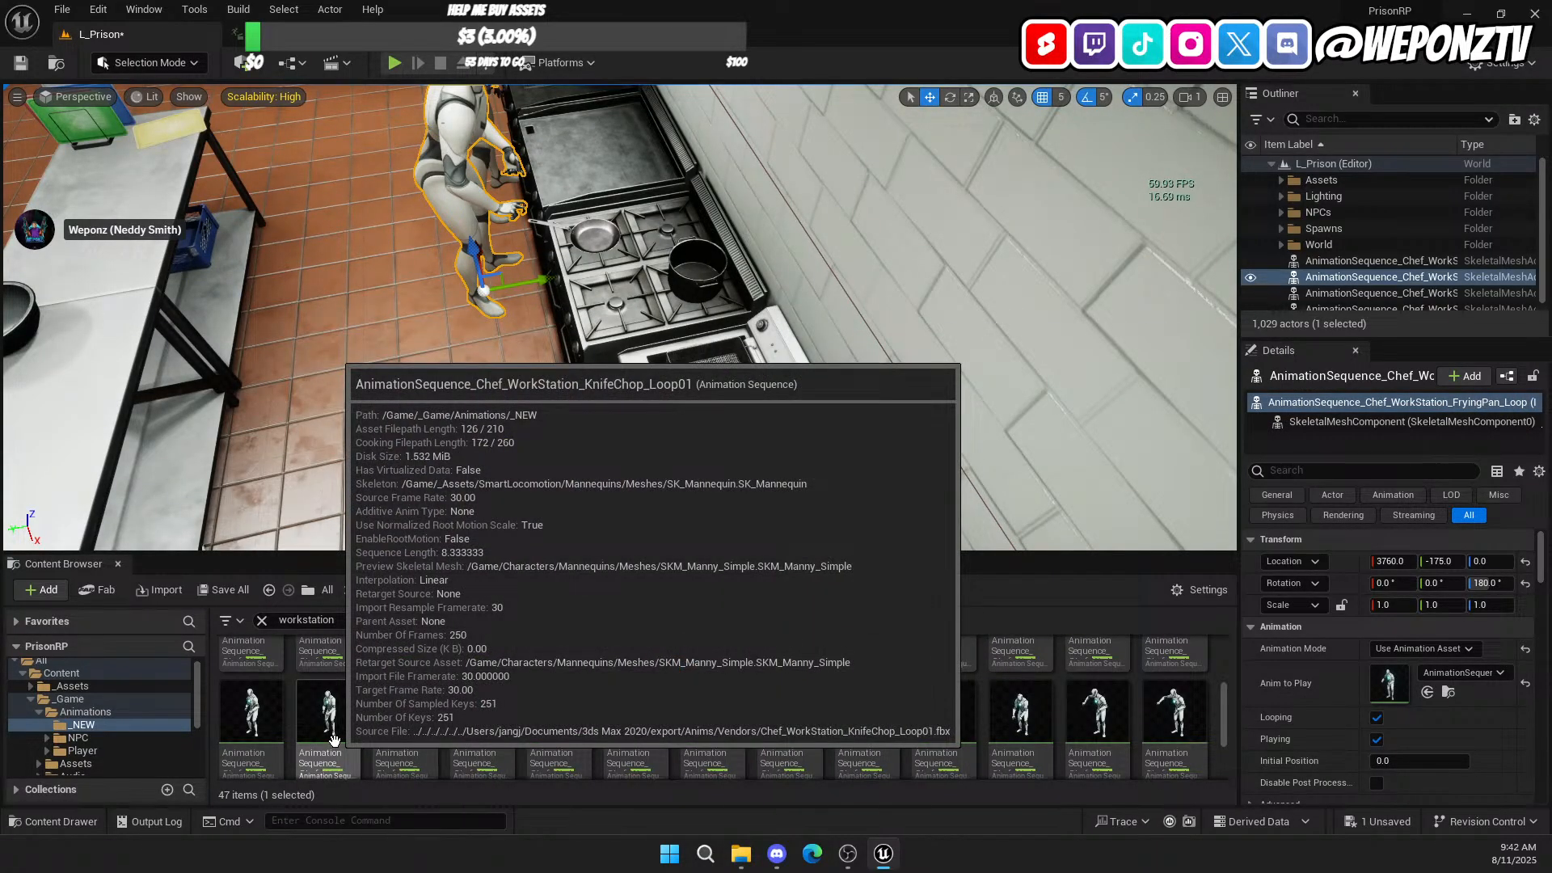
pyautogui.moveTo(615, 323); pyautogui.dragTo(679, 348, button='right')
pyautogui.moveTo(329, 383); pyautogui.dragTo(328, 383, button='right')
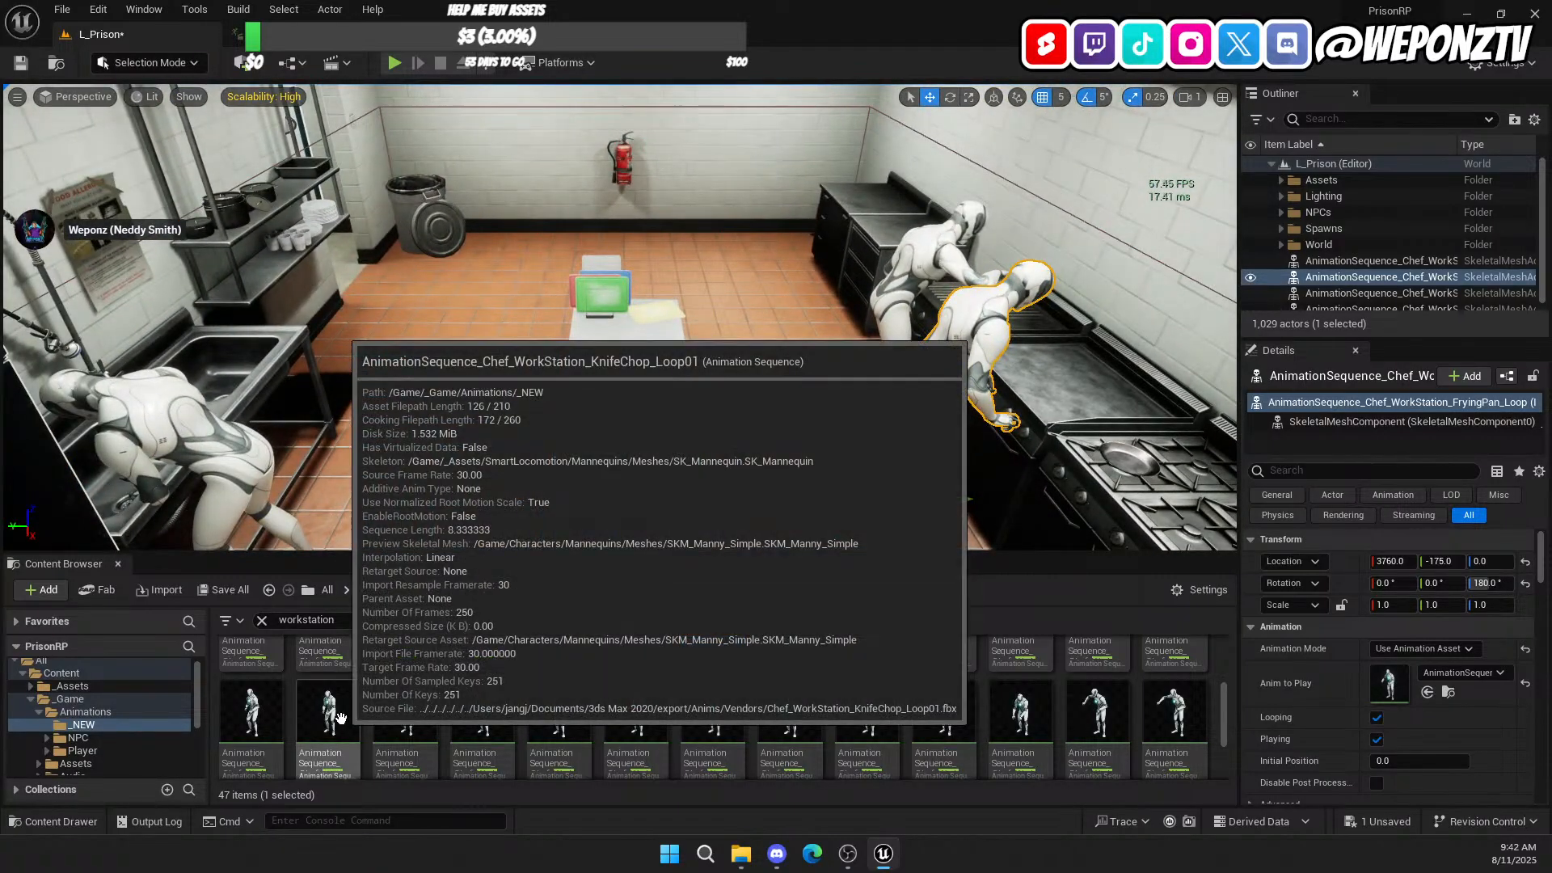
pyautogui.doubleClick(340, 718)
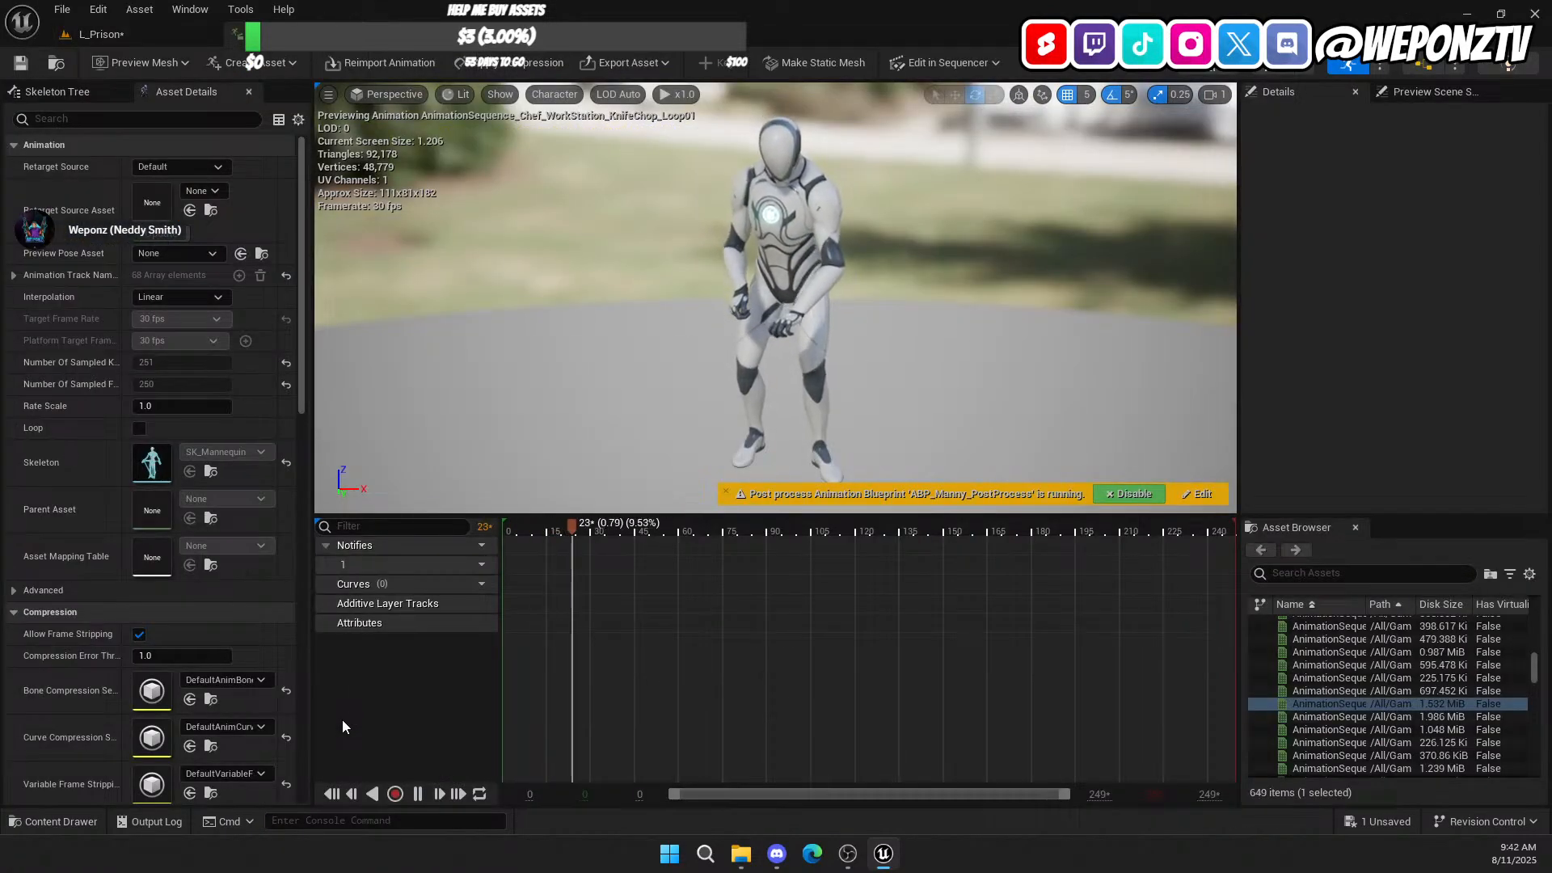
pyautogui.click(147, 34)
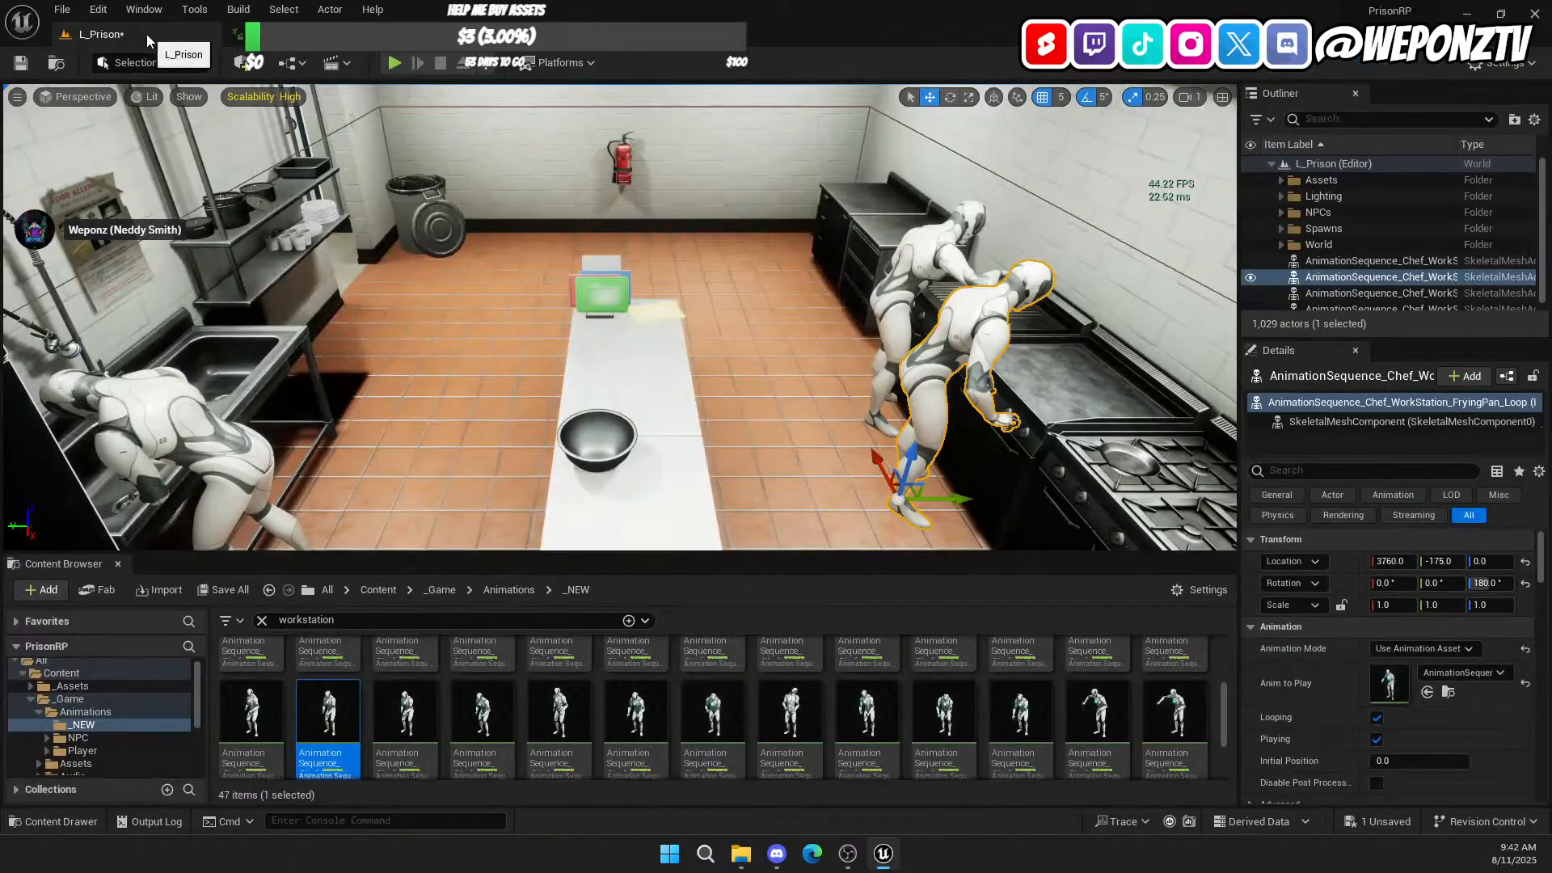
# Step: Place Chef_WorkStation_KnifeChop_Loop01 beside the central prep table at X 3730, Y 60, with its Z rotation set to 180°
pyautogui.moveTo(326, 700); pyautogui.dragTo(542, 467)
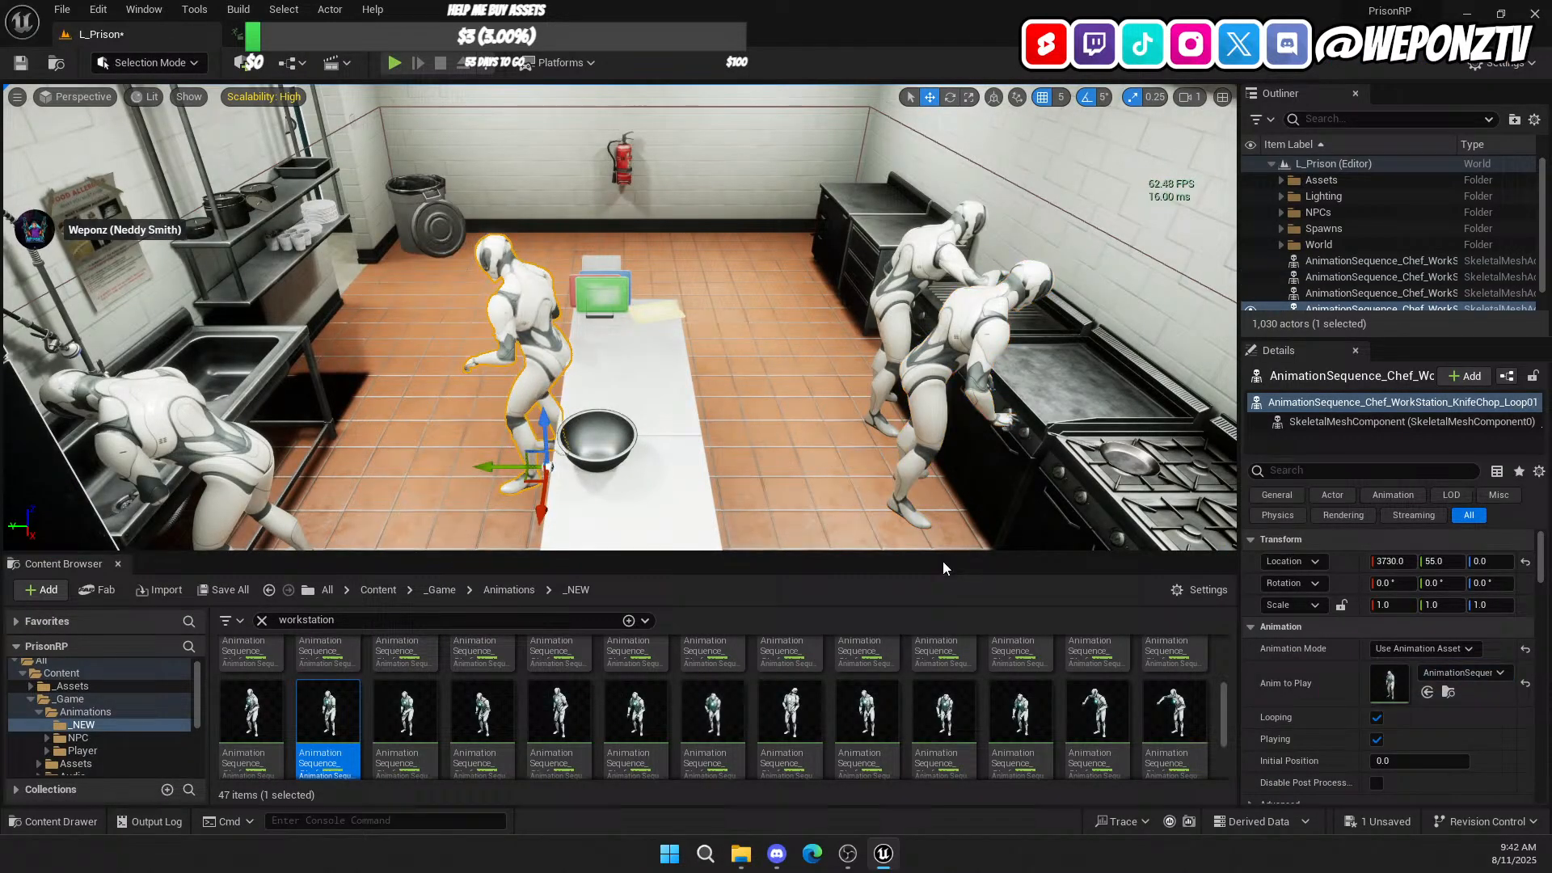
pyautogui.click(1491, 583)
pyautogui.write('180')
pyautogui.press('Return')
pyautogui.press('w')
pyautogui.moveTo(759, 362)
pyautogui.mouseDown(button='right')
pyautogui.moveTo(776, 384)
pyautogui.moveTo(759, 361)
pyautogui.mouseUp(button='right')
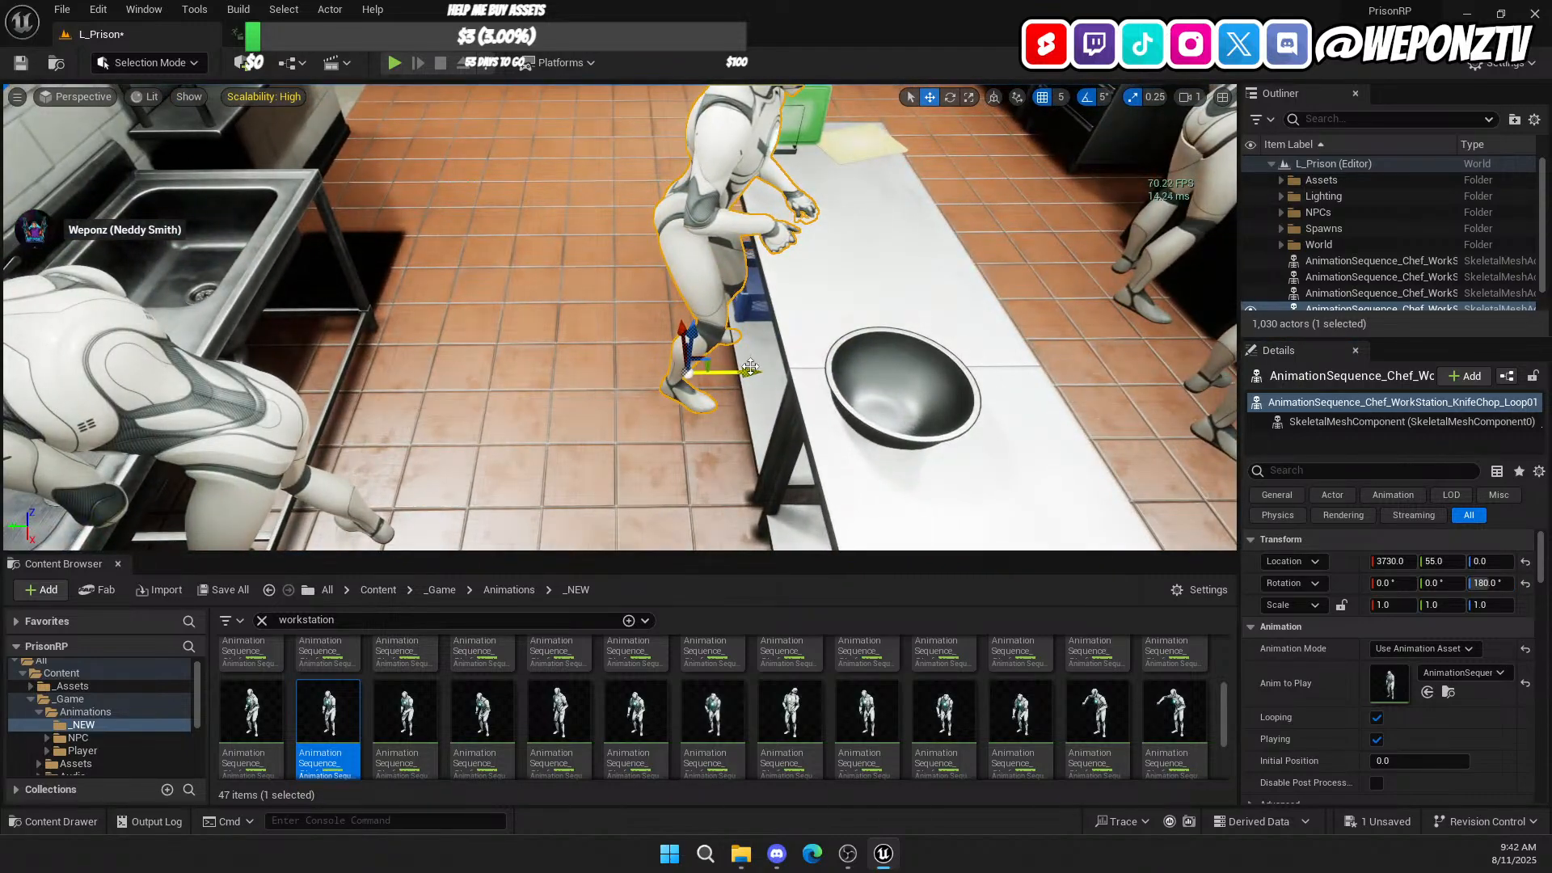
pyautogui.moveTo(751, 368); pyautogui.dragTo(739, 369)
pyautogui.press('s')
pyautogui.moveTo(752, 372); pyautogui.dragTo(728, 452, button='right')
pyautogui.press('w')
pyautogui.press('w')
pyautogui.press('s')
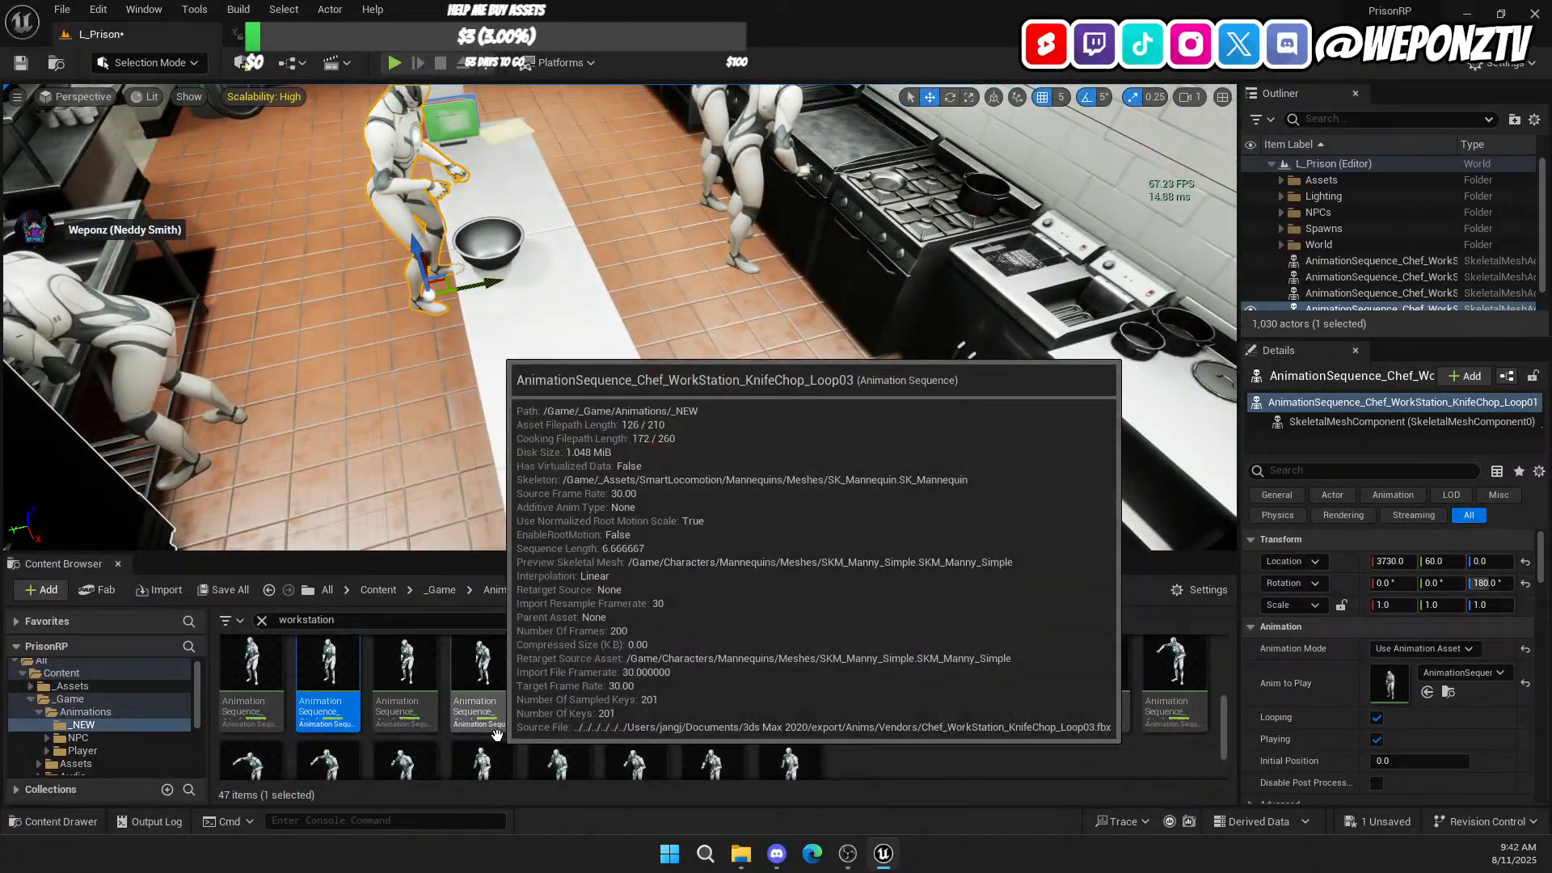
pyautogui.scroll(-1, 566, 711)
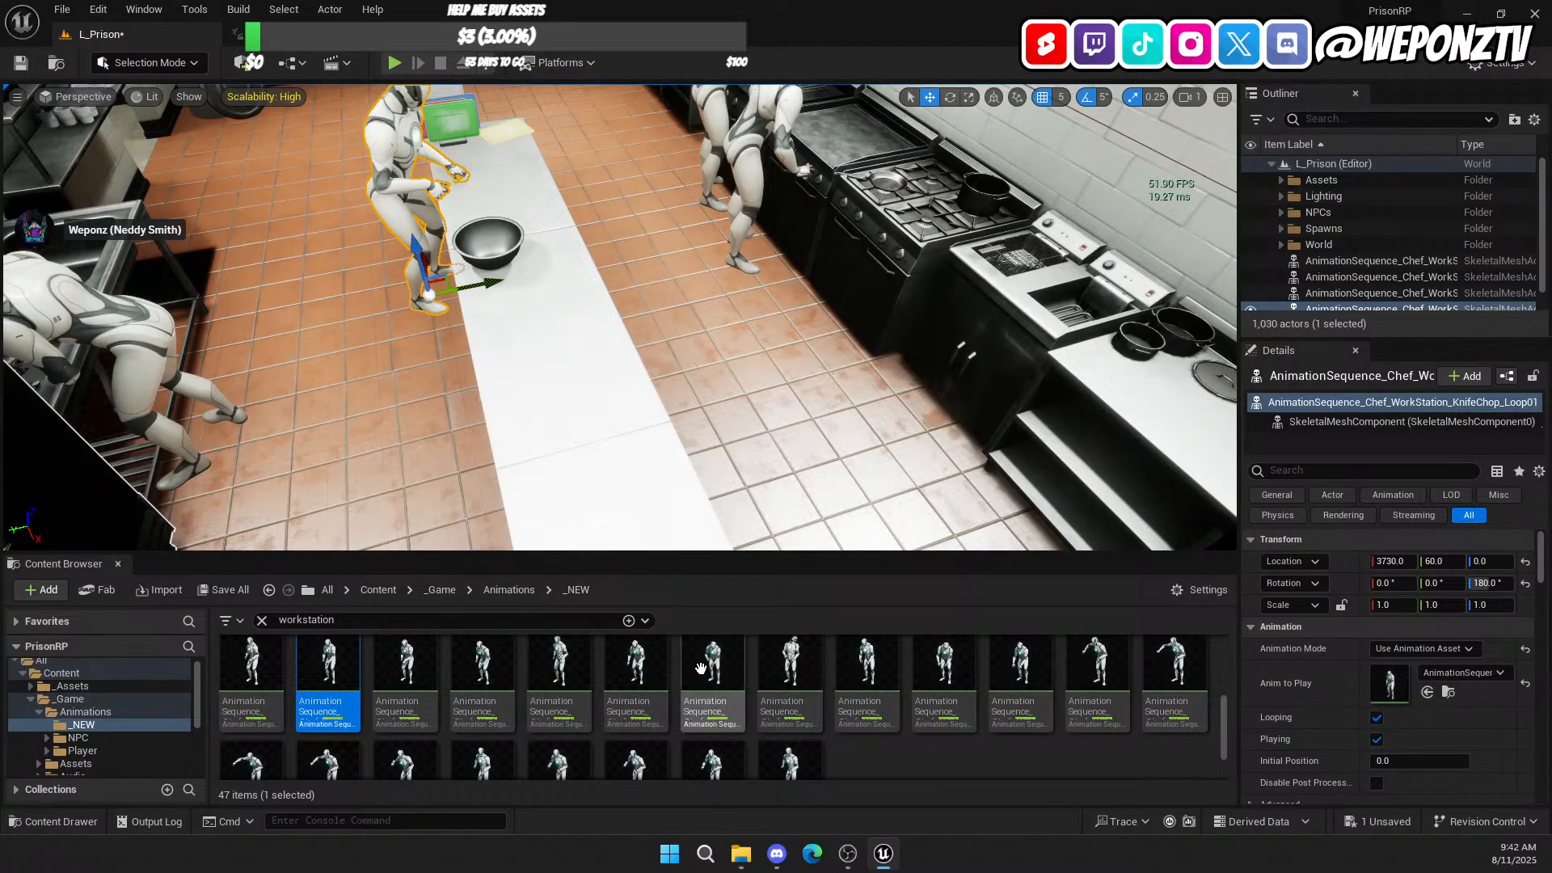
pyautogui.click(705, 666)
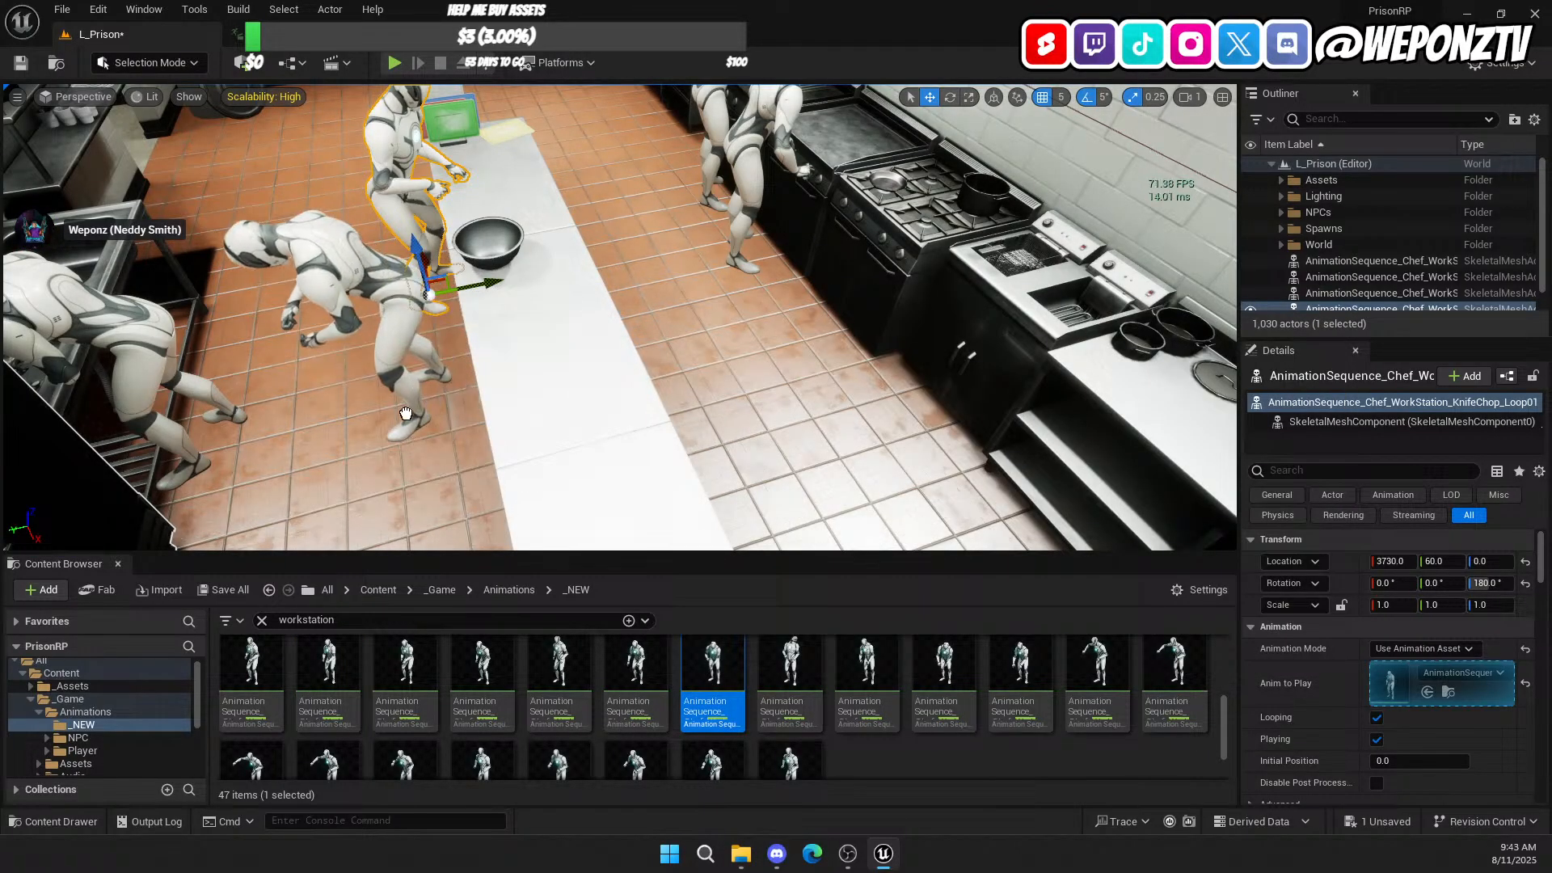
pyautogui.press('Escape')
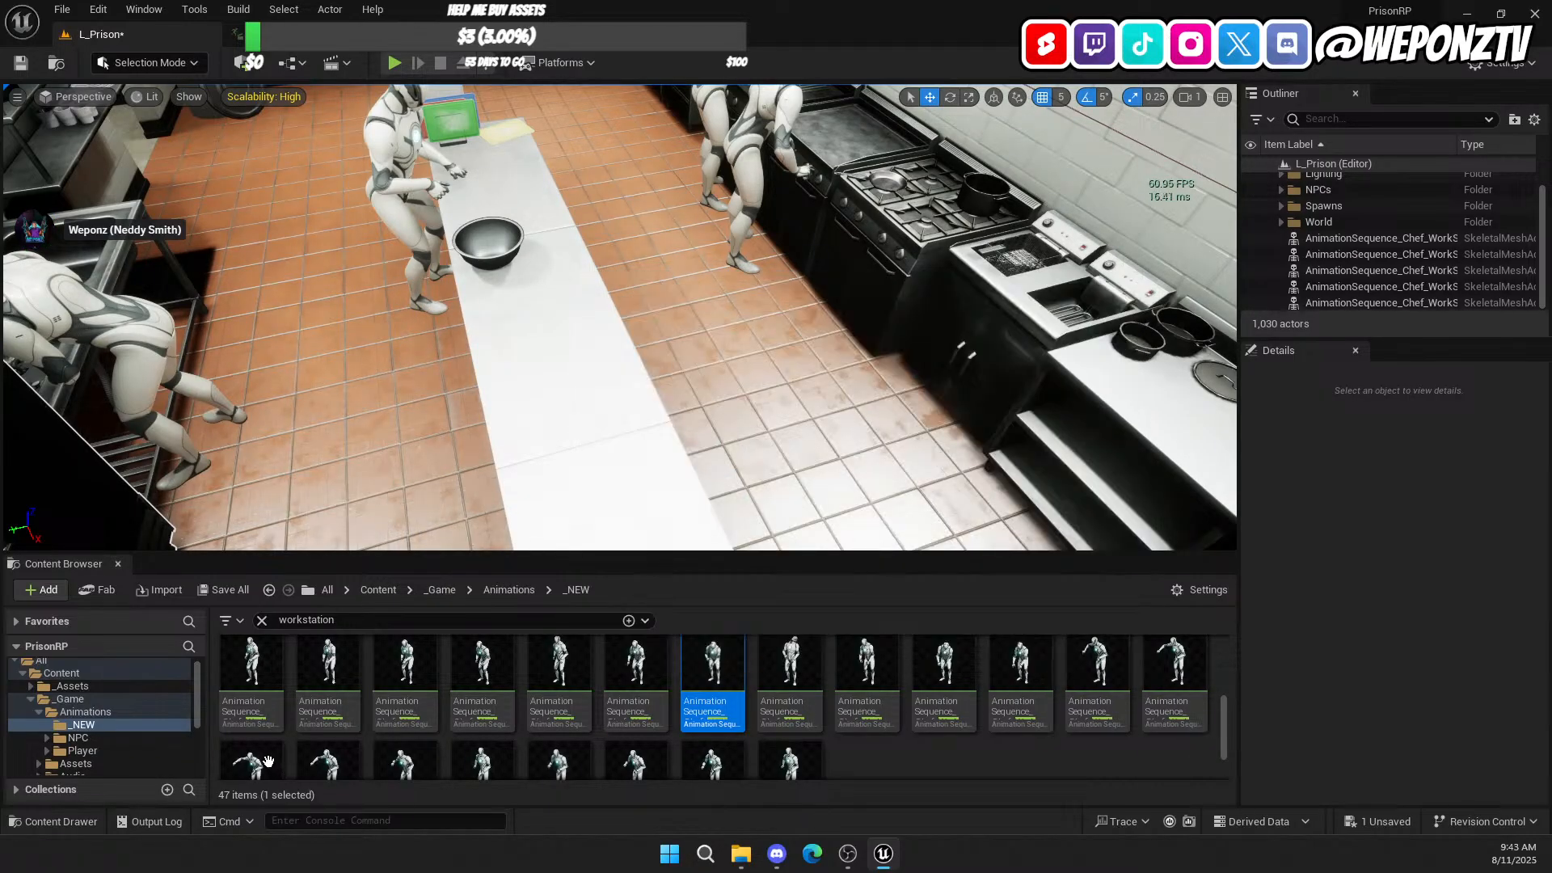
# Step: Place AnimationSequence_Chef_WorkStation_WokStirFry_BigFlip in the aisle at X 3910, Y -105, preview its animation, and return to the L_Prison level
pyautogui.scroll(-2, 346, 697)
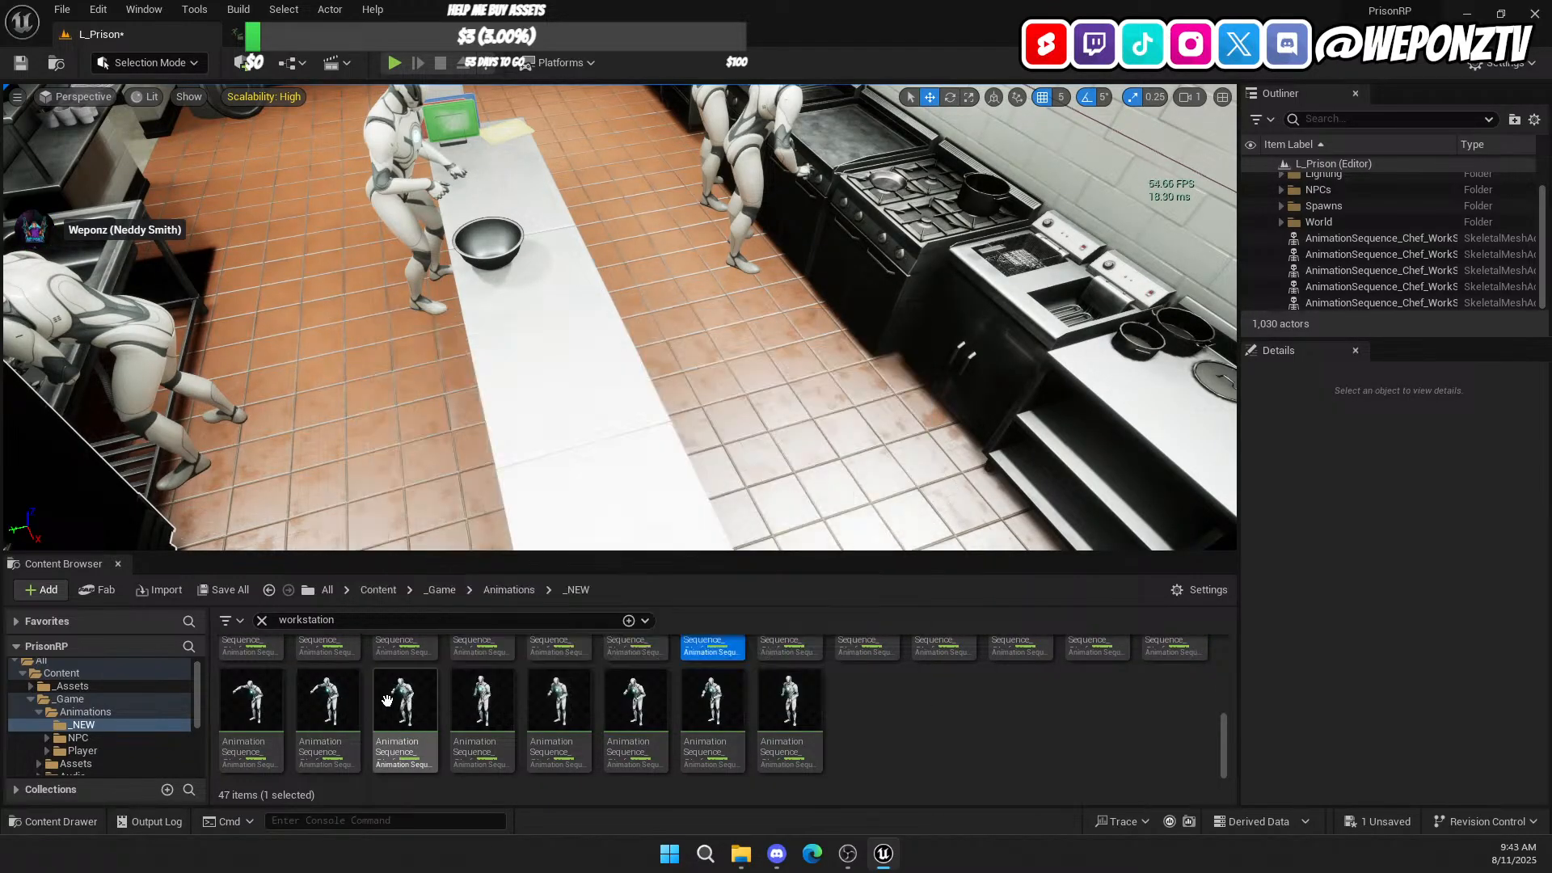
pyautogui.click(470, 698)
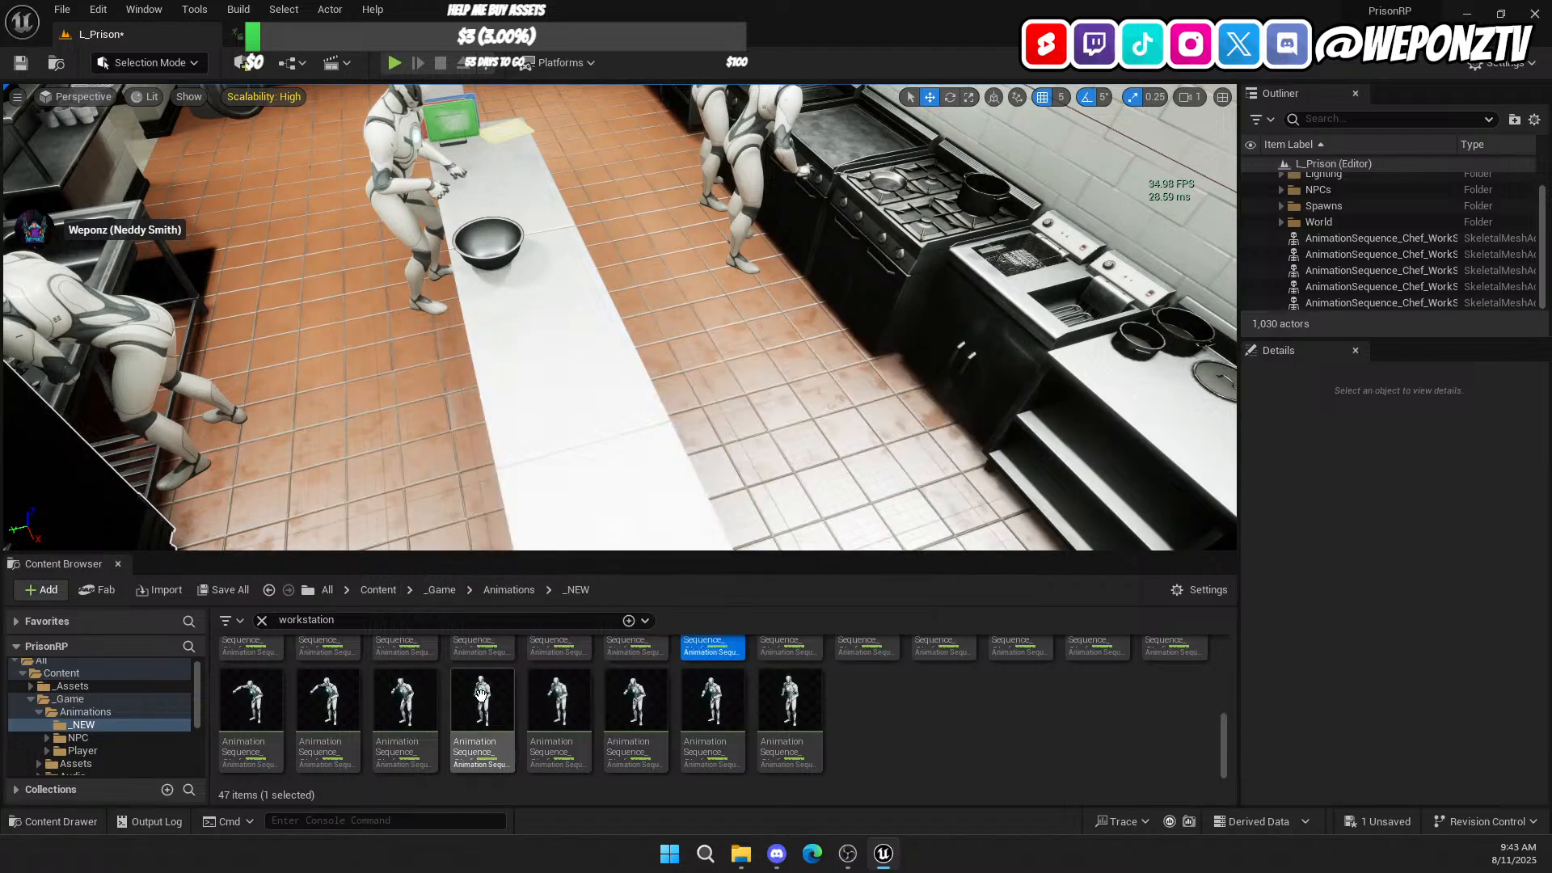
pyautogui.moveTo(404, 701); pyautogui.dragTo(739, 424)
pyautogui.doubleClick(406, 715)
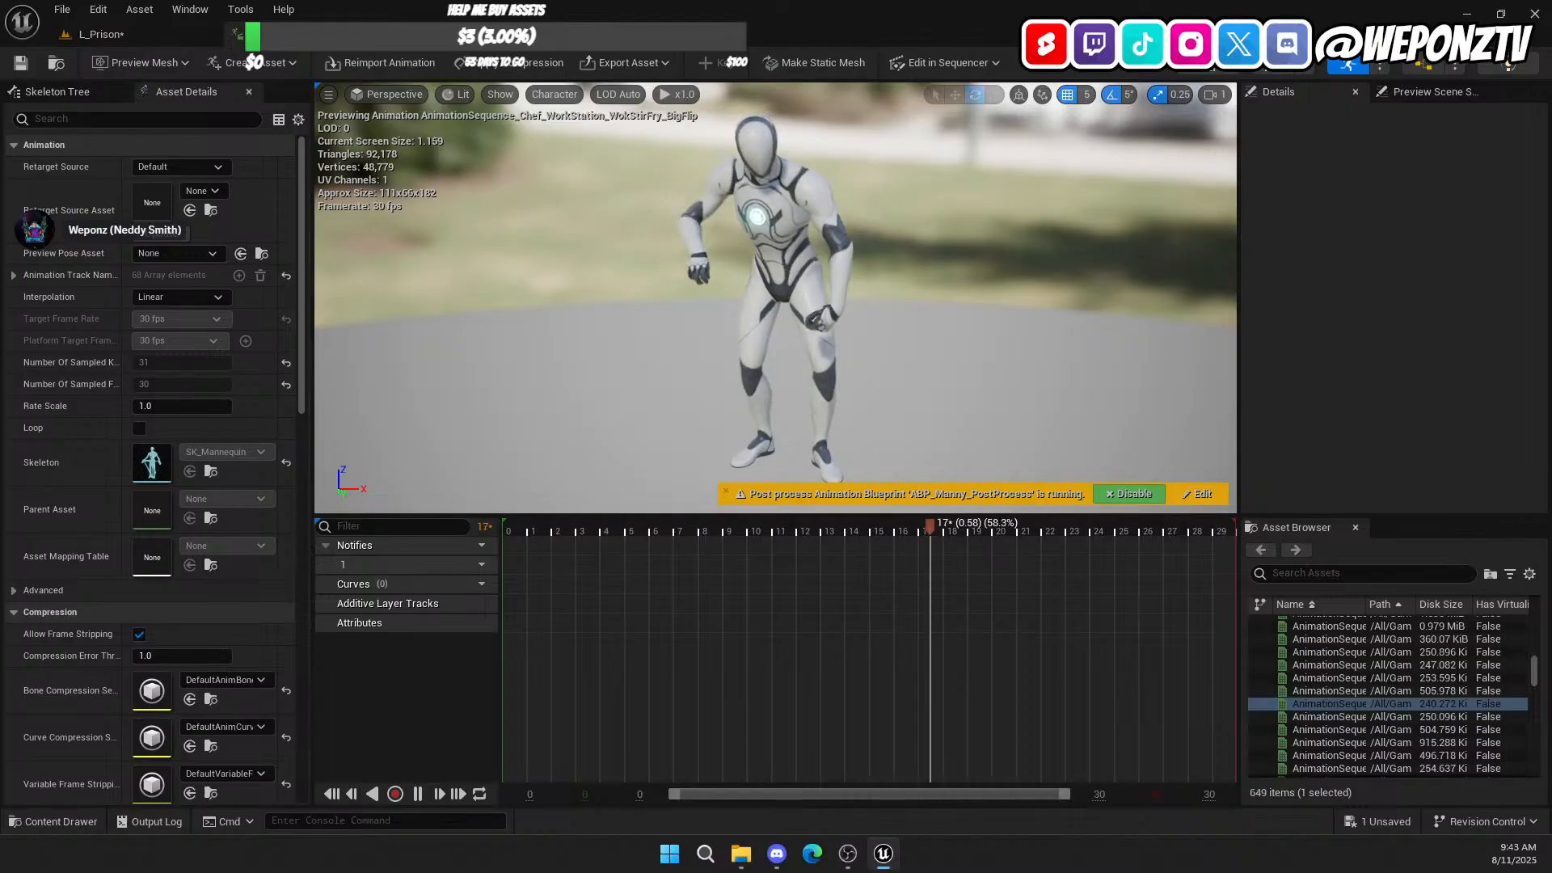
pyautogui.click(385, 35)
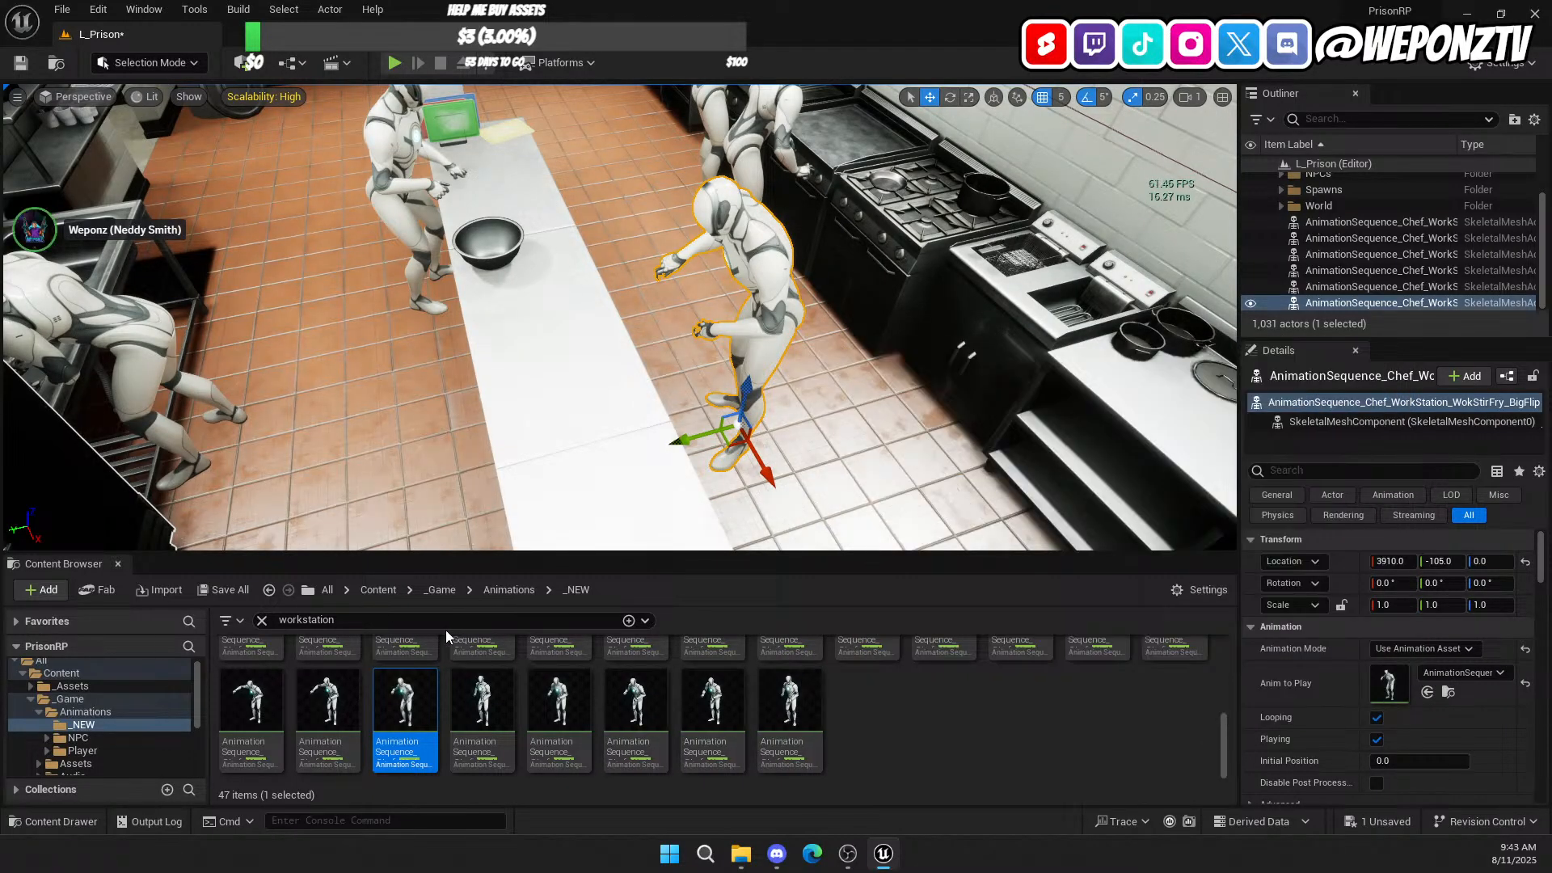
# Step: Search the _NEW animations for "workstation stir fry lo", preview AnimationSequence_Chef_WorkStation_WokStirFry_Loop, and return to the L_Prison level
pyautogui.click(420, 619)
pyautogui.write('st')
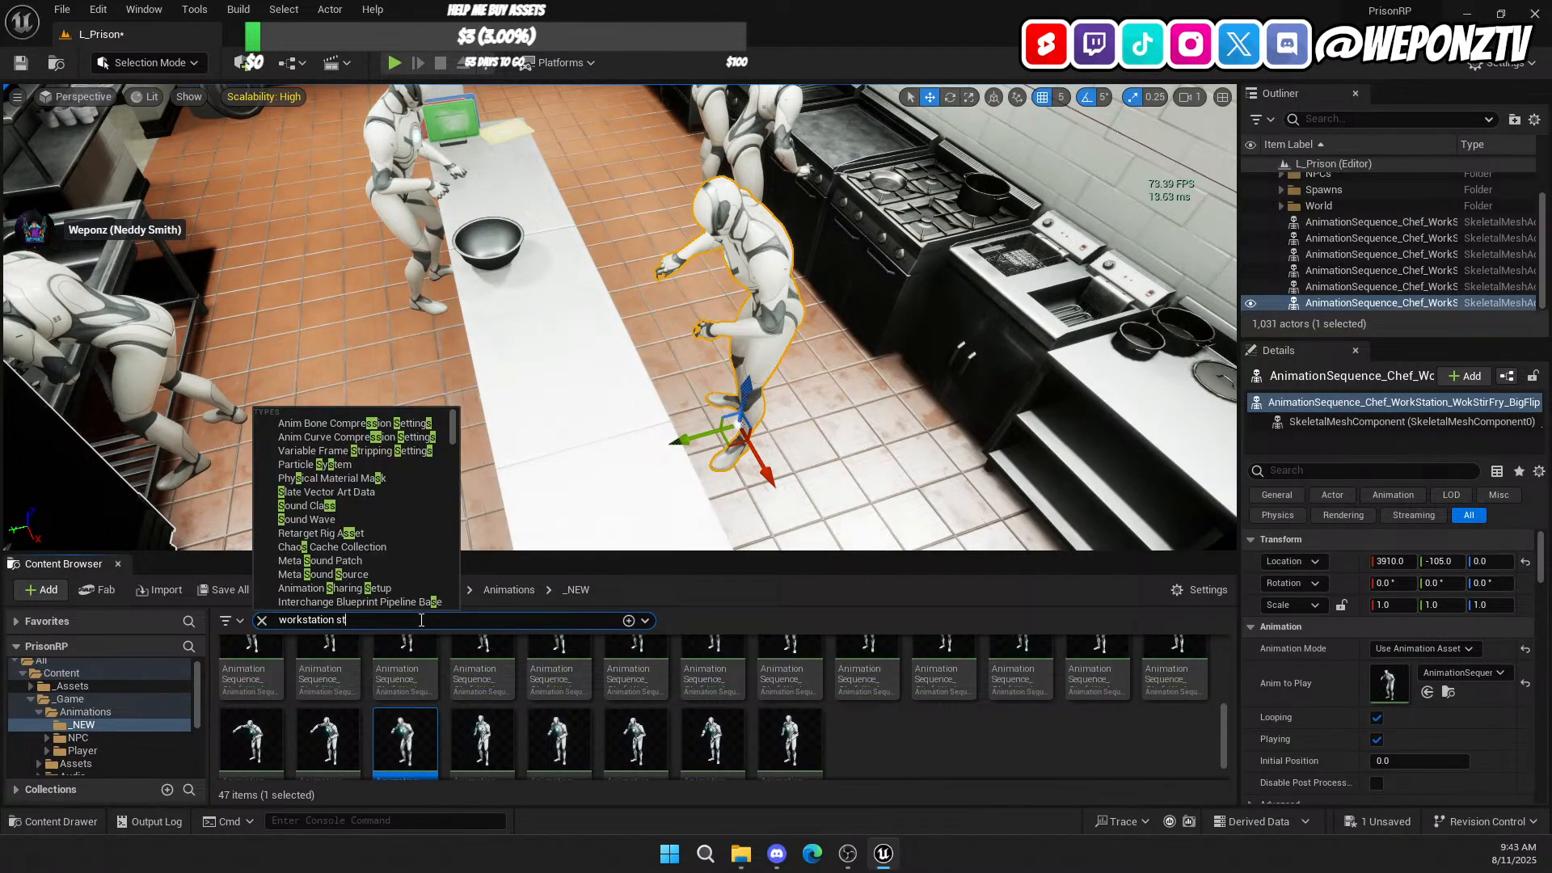
pyautogui.write('ir fry lo')
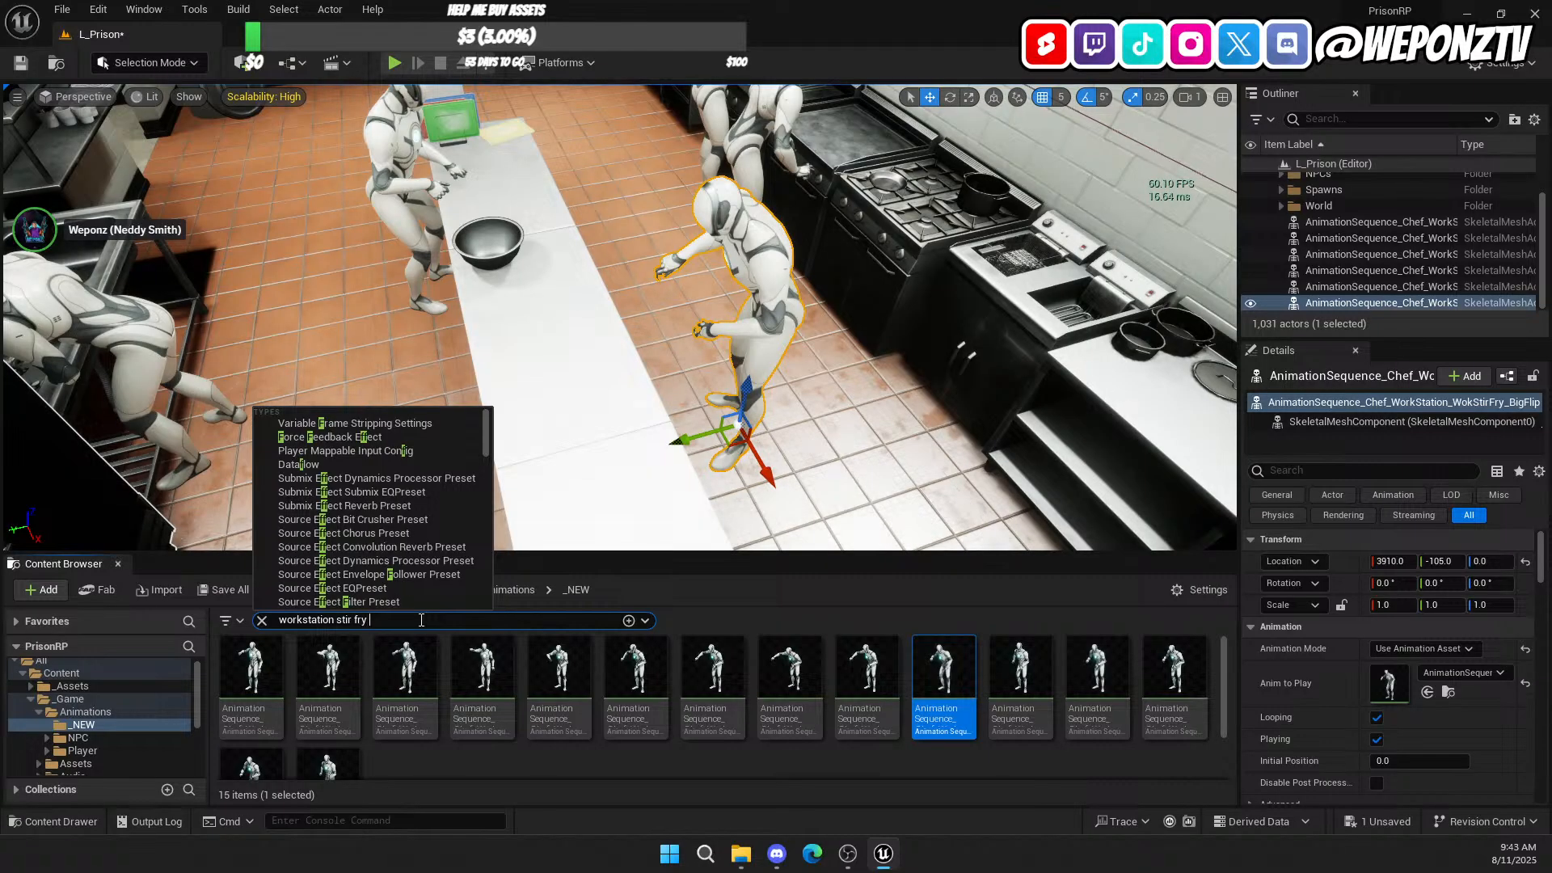
pyautogui.click(258, 672)
pyautogui.doubleClick(249, 671)
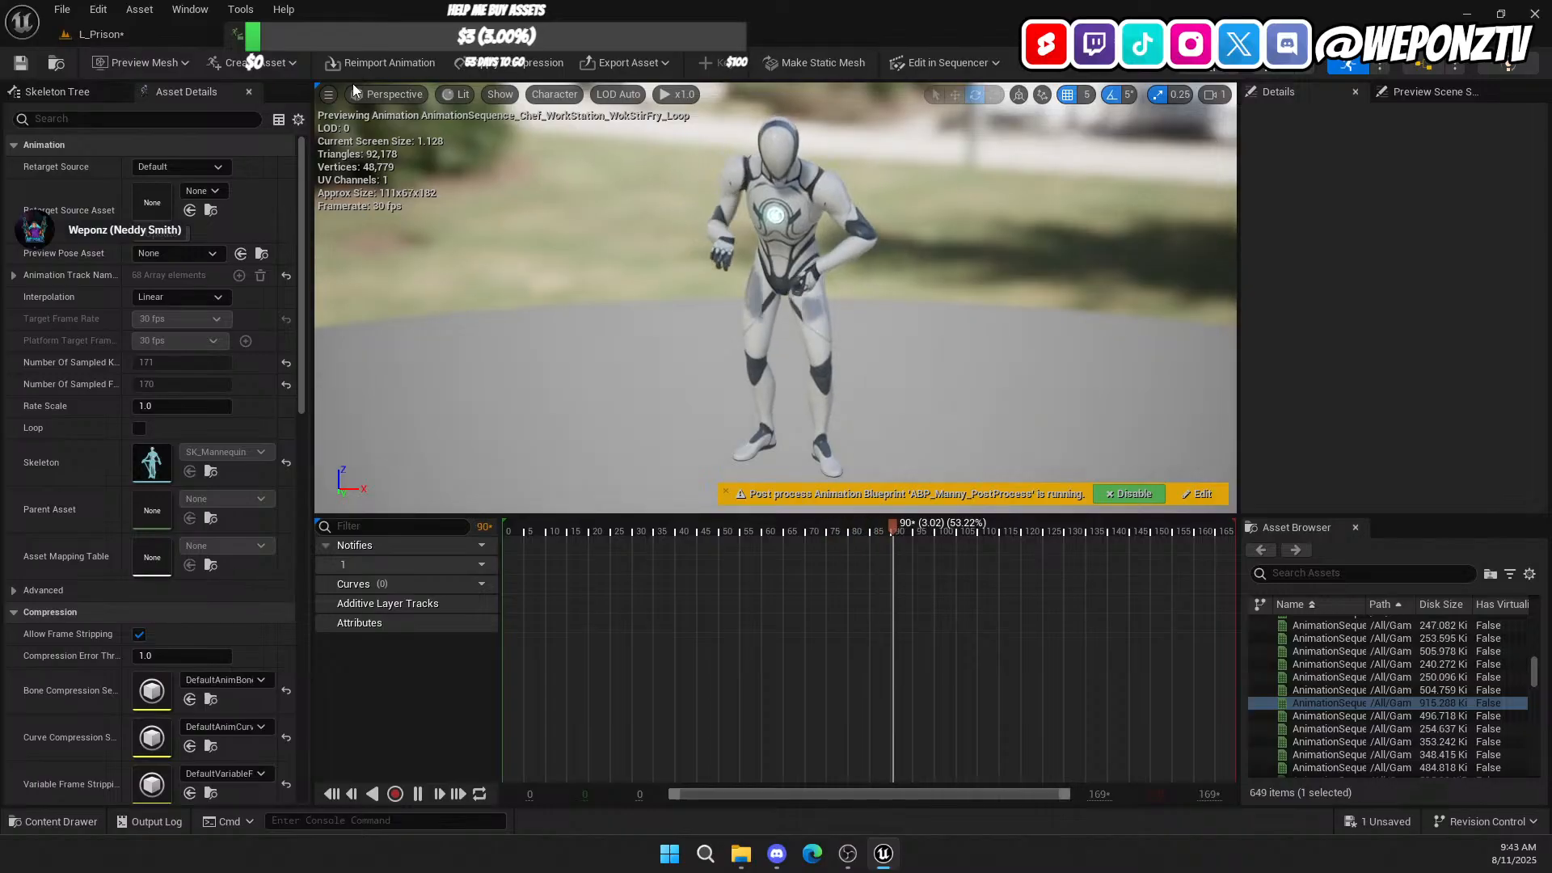
pyautogui.click(382, 37)
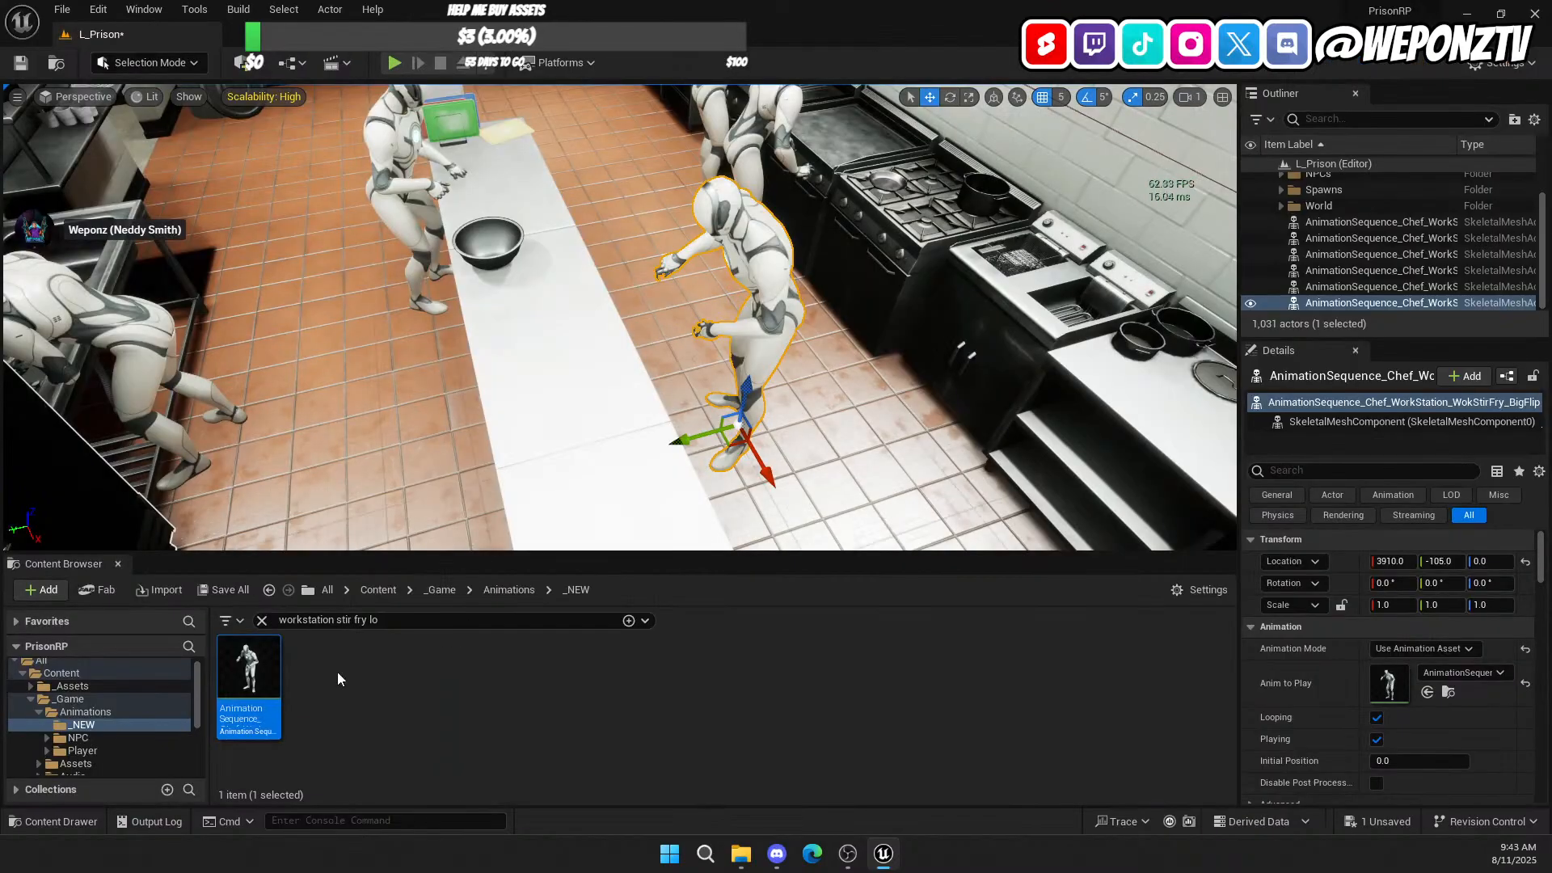
# Step: Place Chef_WorkStation_WokStirFry_Loop in the aisle at X 3940, Y -165, and delete the WokStirFry_BigFlip mannequin beside it
pyautogui.moveTo(249, 675); pyautogui.dragTo(843, 437)
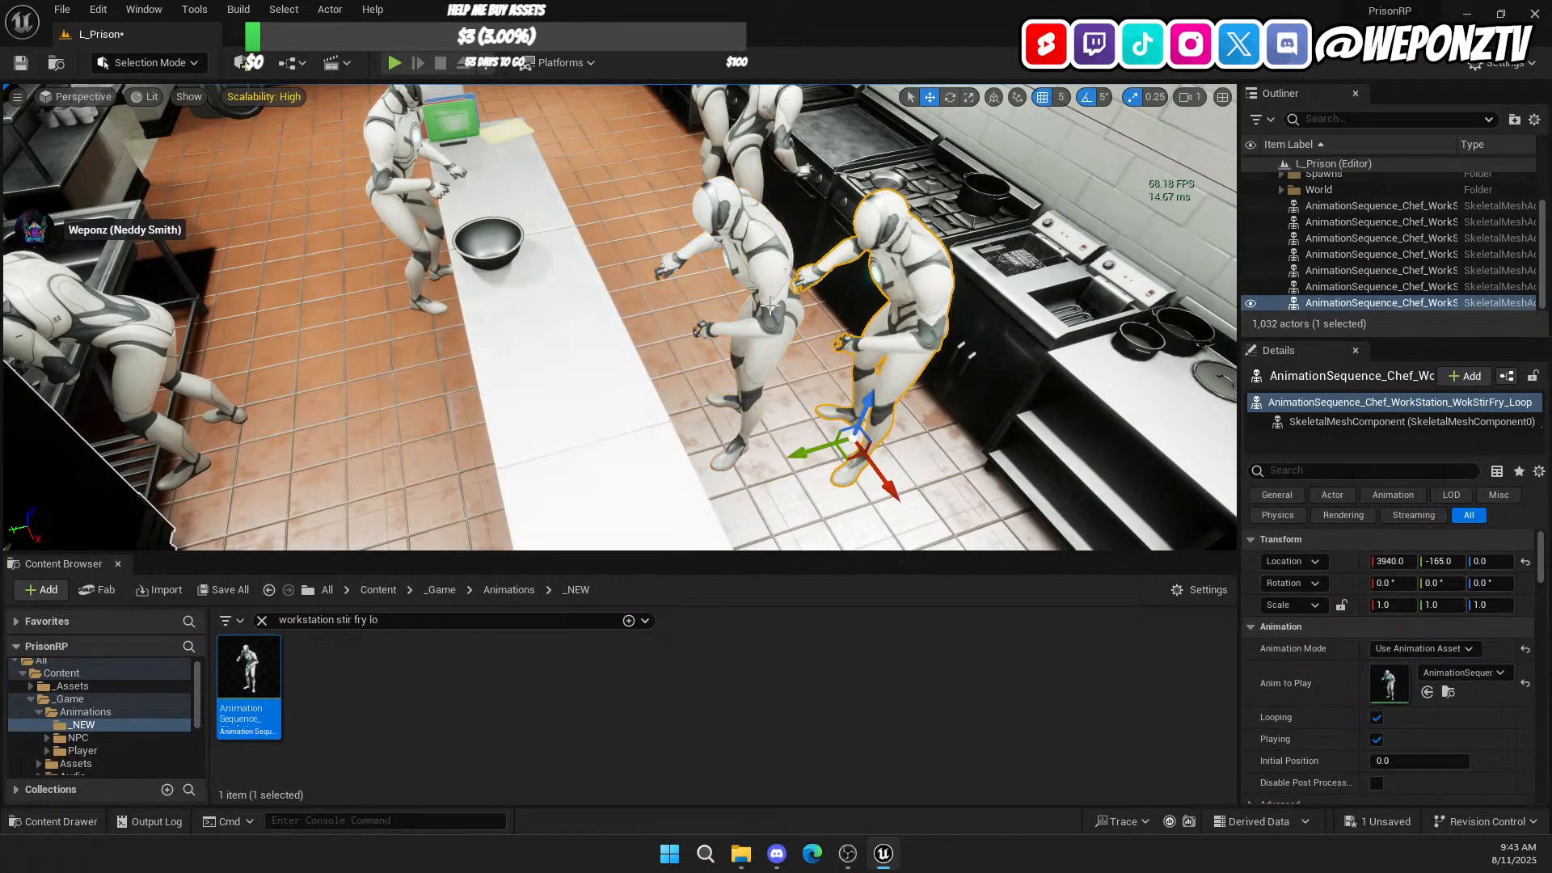
pyautogui.press('Delete')
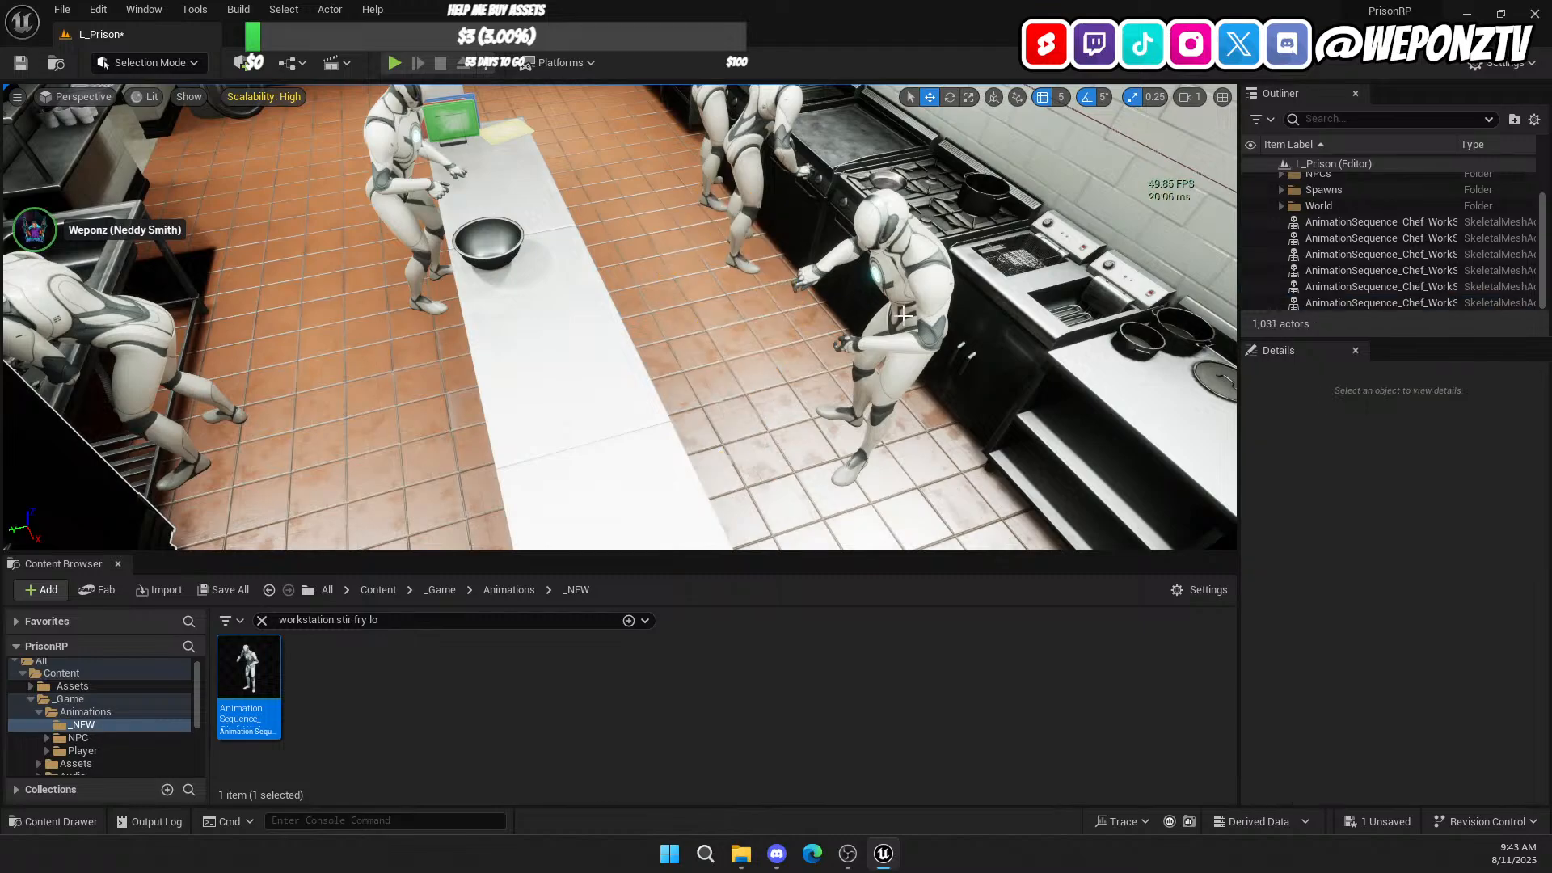
# Step: Set the WokStirFry_Loop mannequin's Z rotation to 180° and move it in front of the gas stove at X 3845, Y -185
pyautogui.click(828, 294)
pyautogui.click(1490, 584)
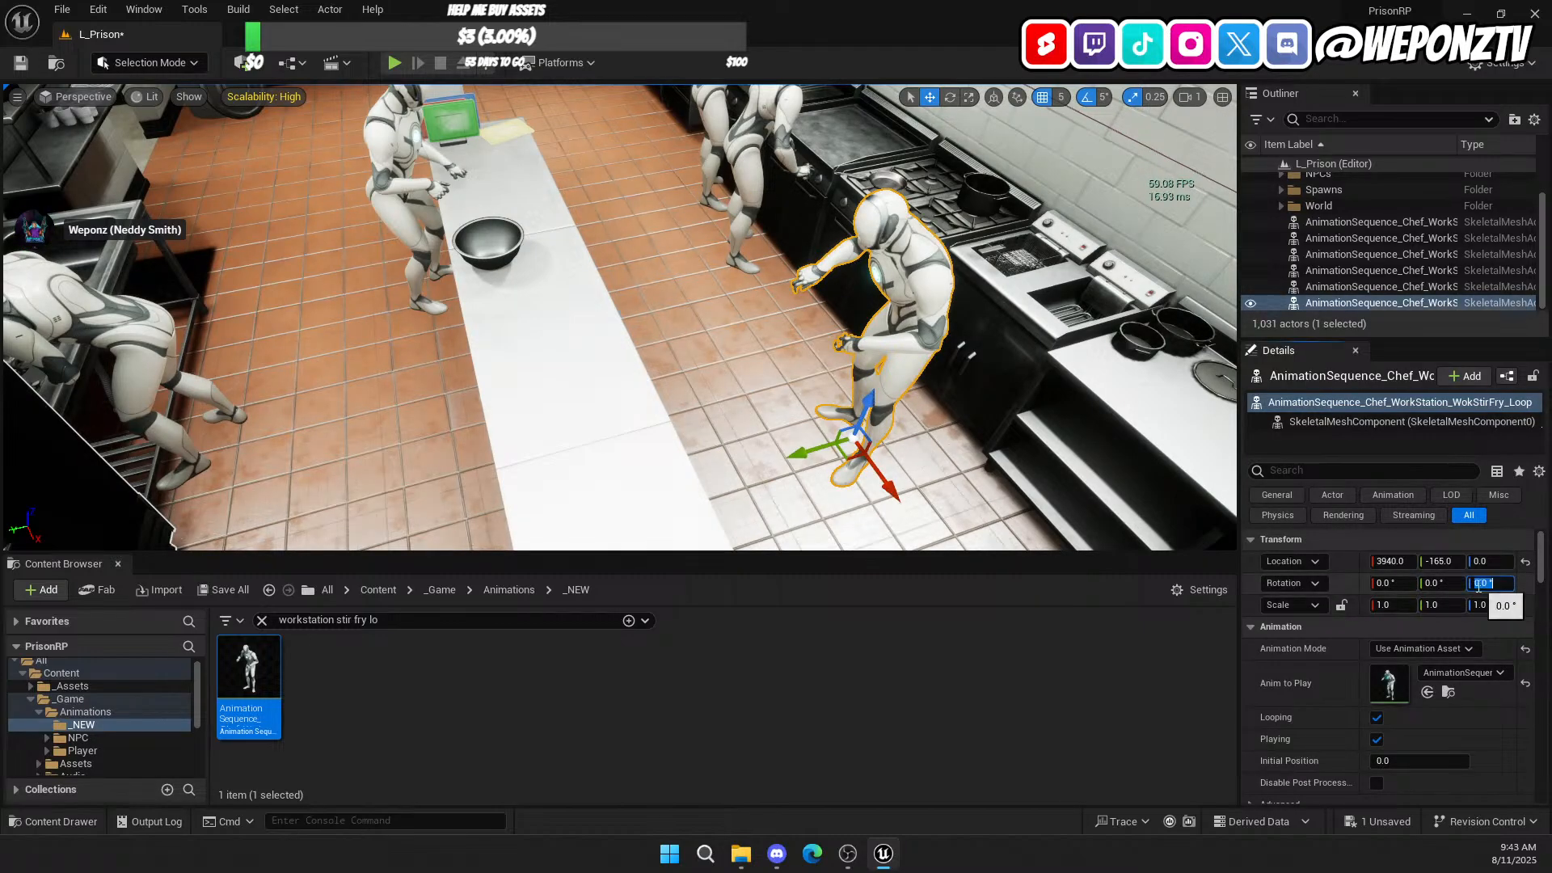
pyautogui.write('180')
pyautogui.press('Return')
pyautogui.moveTo(954, 388); pyautogui.dragTo(1212, 428, button='right')
pyautogui.moveTo(843, 289); pyautogui.dragTo(897, 292, button='right')
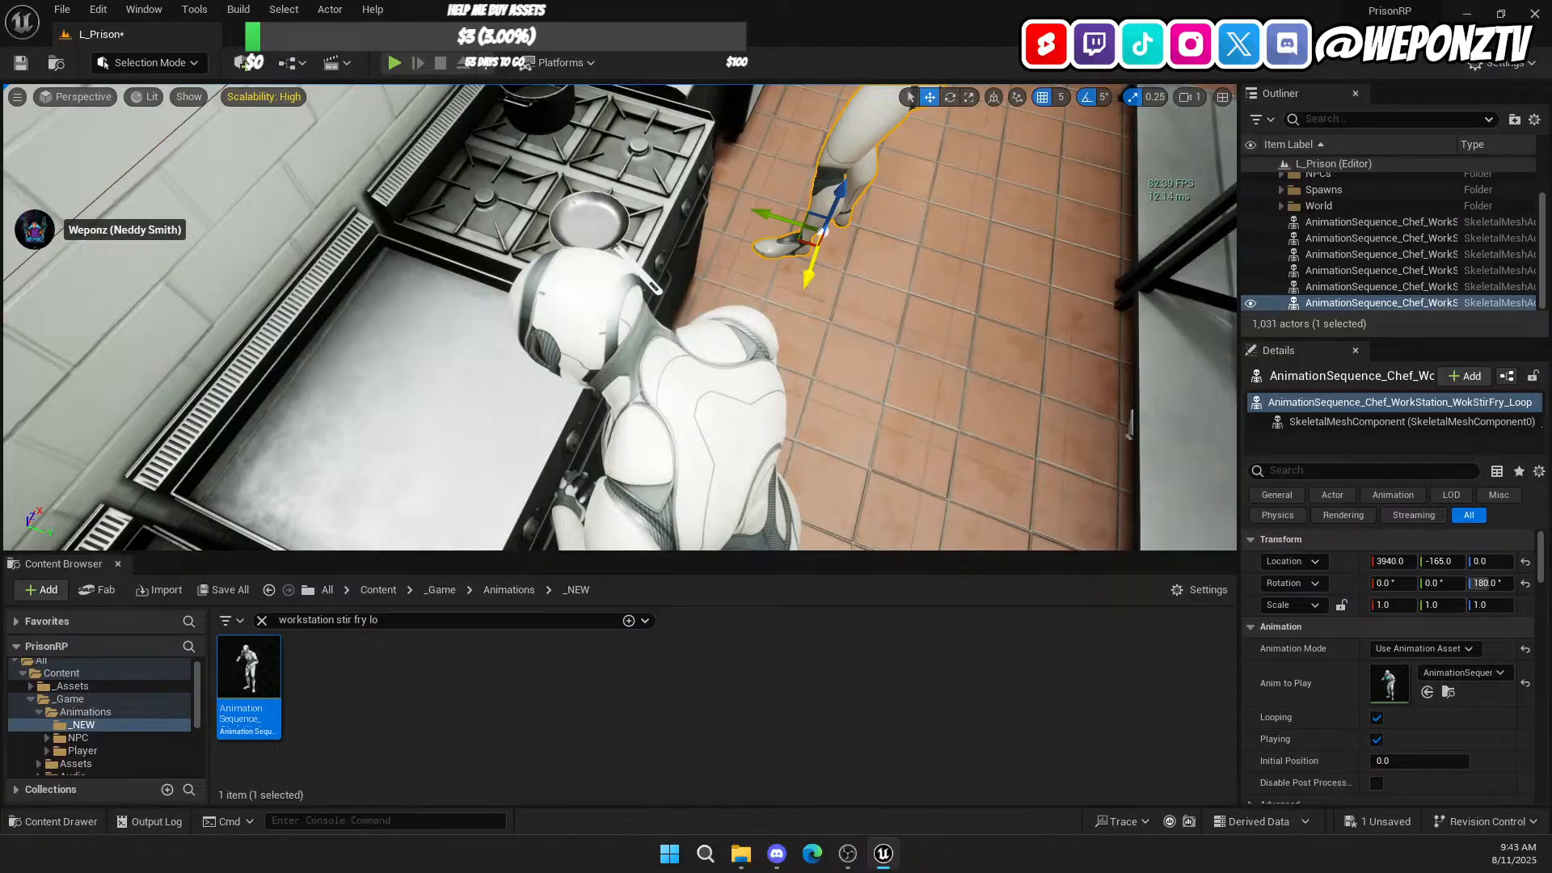
pyautogui.moveTo(808, 279); pyautogui.dragTo(780, 394)
pyautogui.moveTo(781, 394); pyautogui.dragTo(1503, 320, button='right')
pyautogui.moveTo(499, 430); pyautogui.dragTo(457, 437)
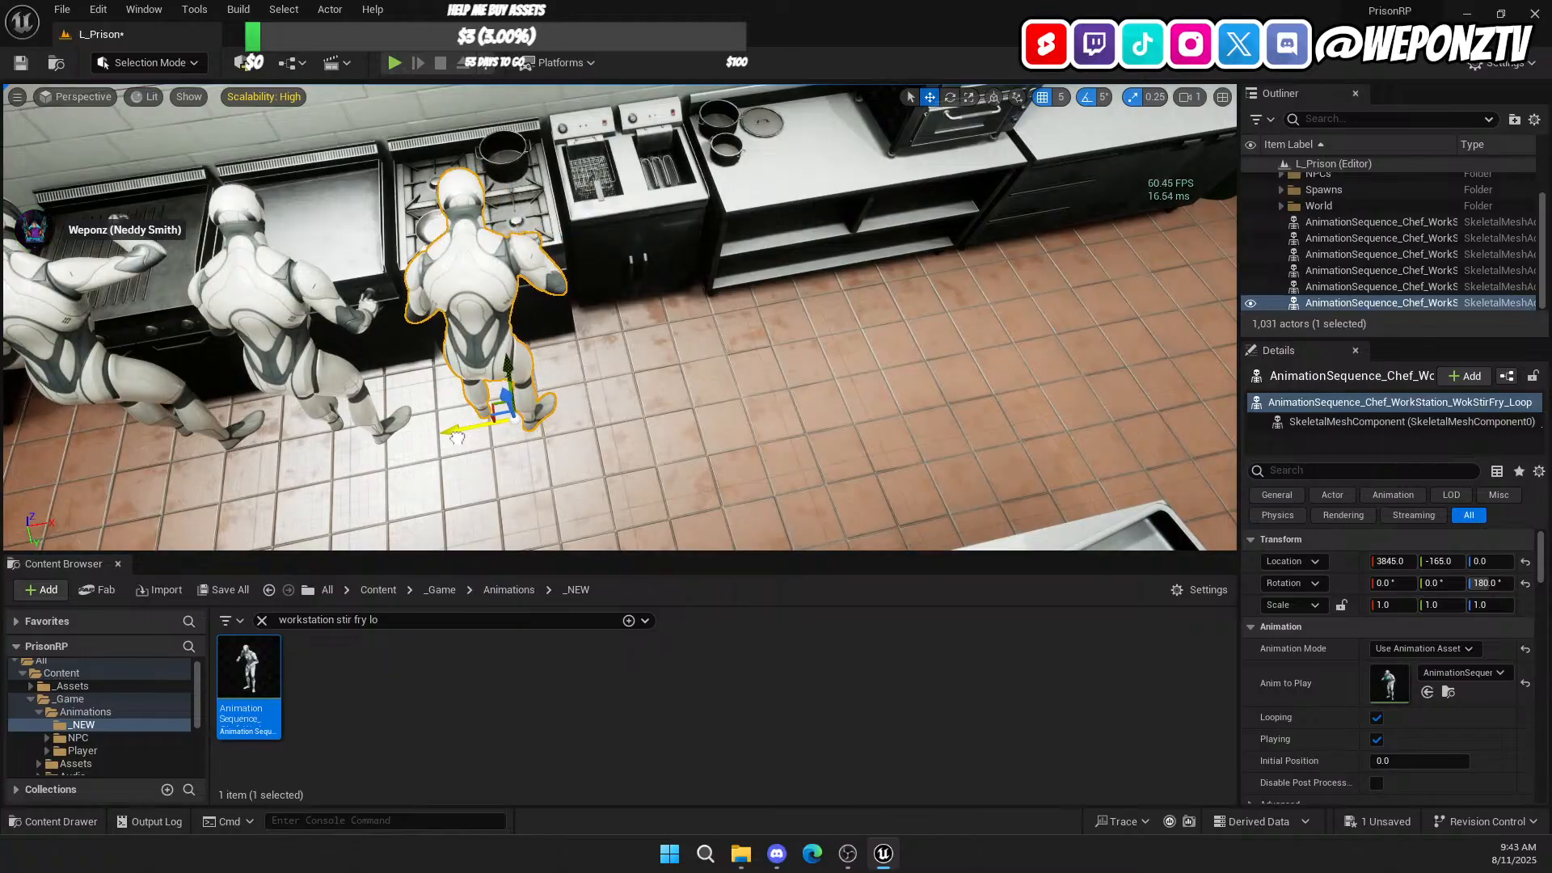
pyautogui.moveTo(457, 437); pyautogui.dragTo(572, 441, button='right')
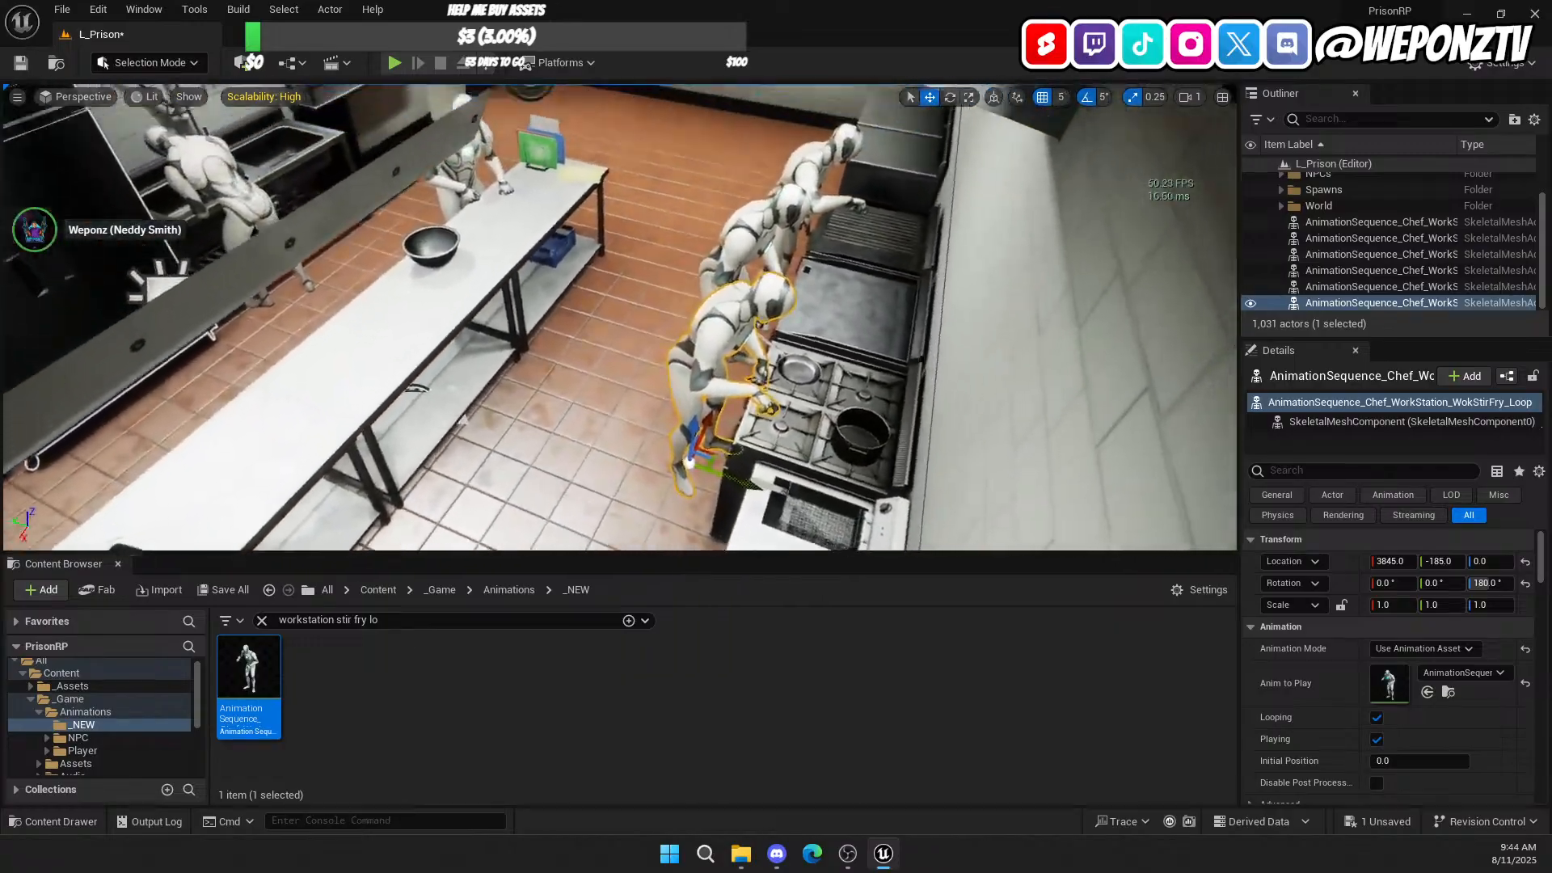
# Step: Examine the placed chefs around the kitchen, selecting the Inspect mannequin at the counter and the WashDishes mannequin at the sink
pyautogui.moveTo(571, 441); pyautogui.dragTo(417, 317, button='right')
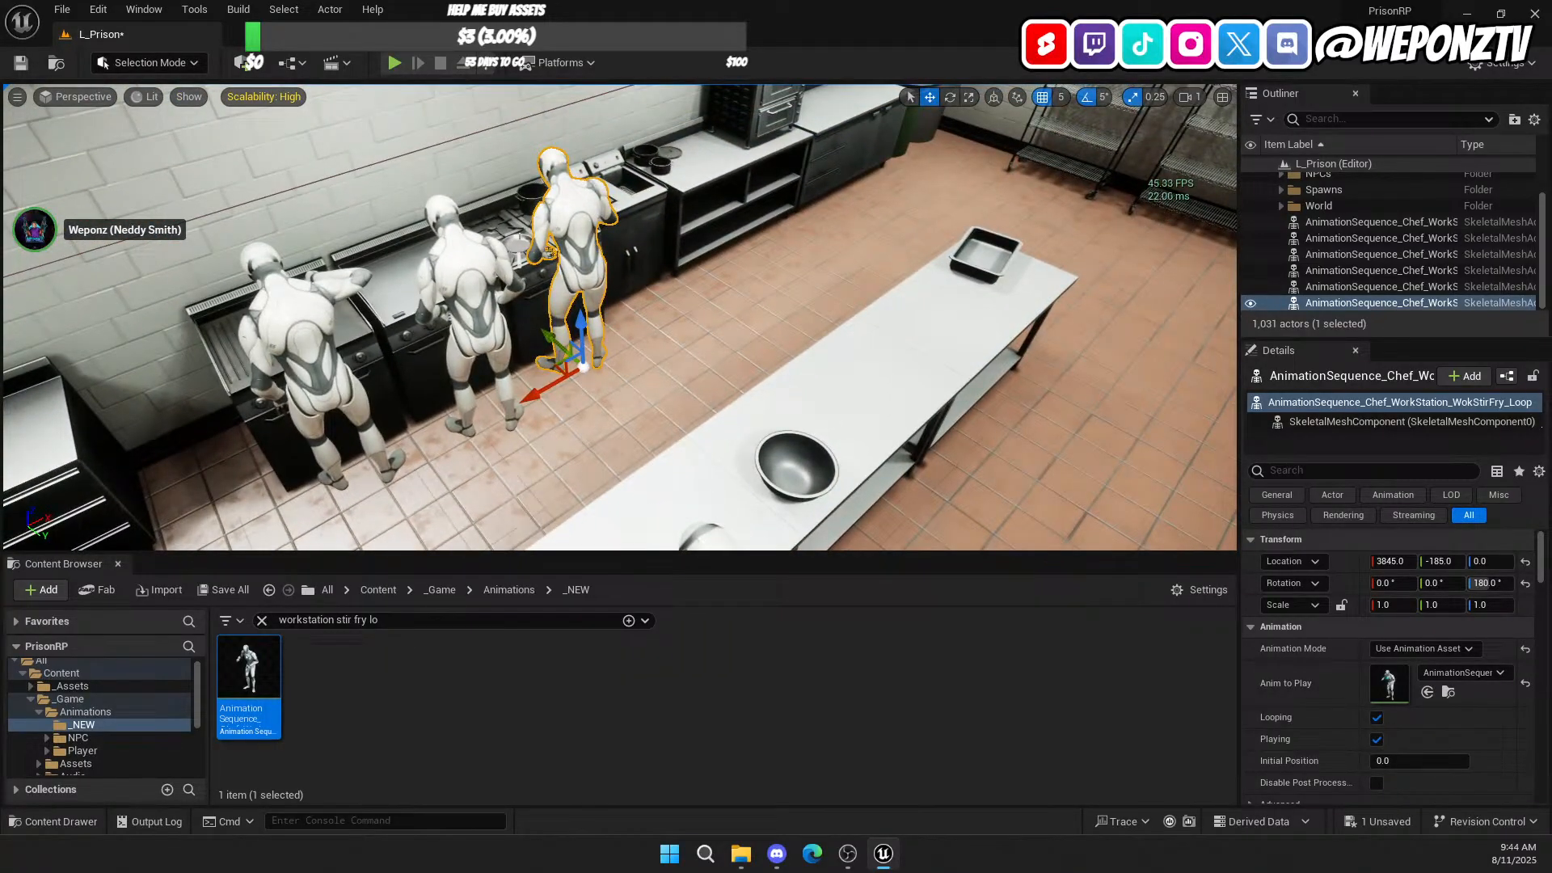
pyautogui.moveTo(585, 276); pyautogui.dragTo(784, 344, button='right')
pyautogui.click(739, 168)
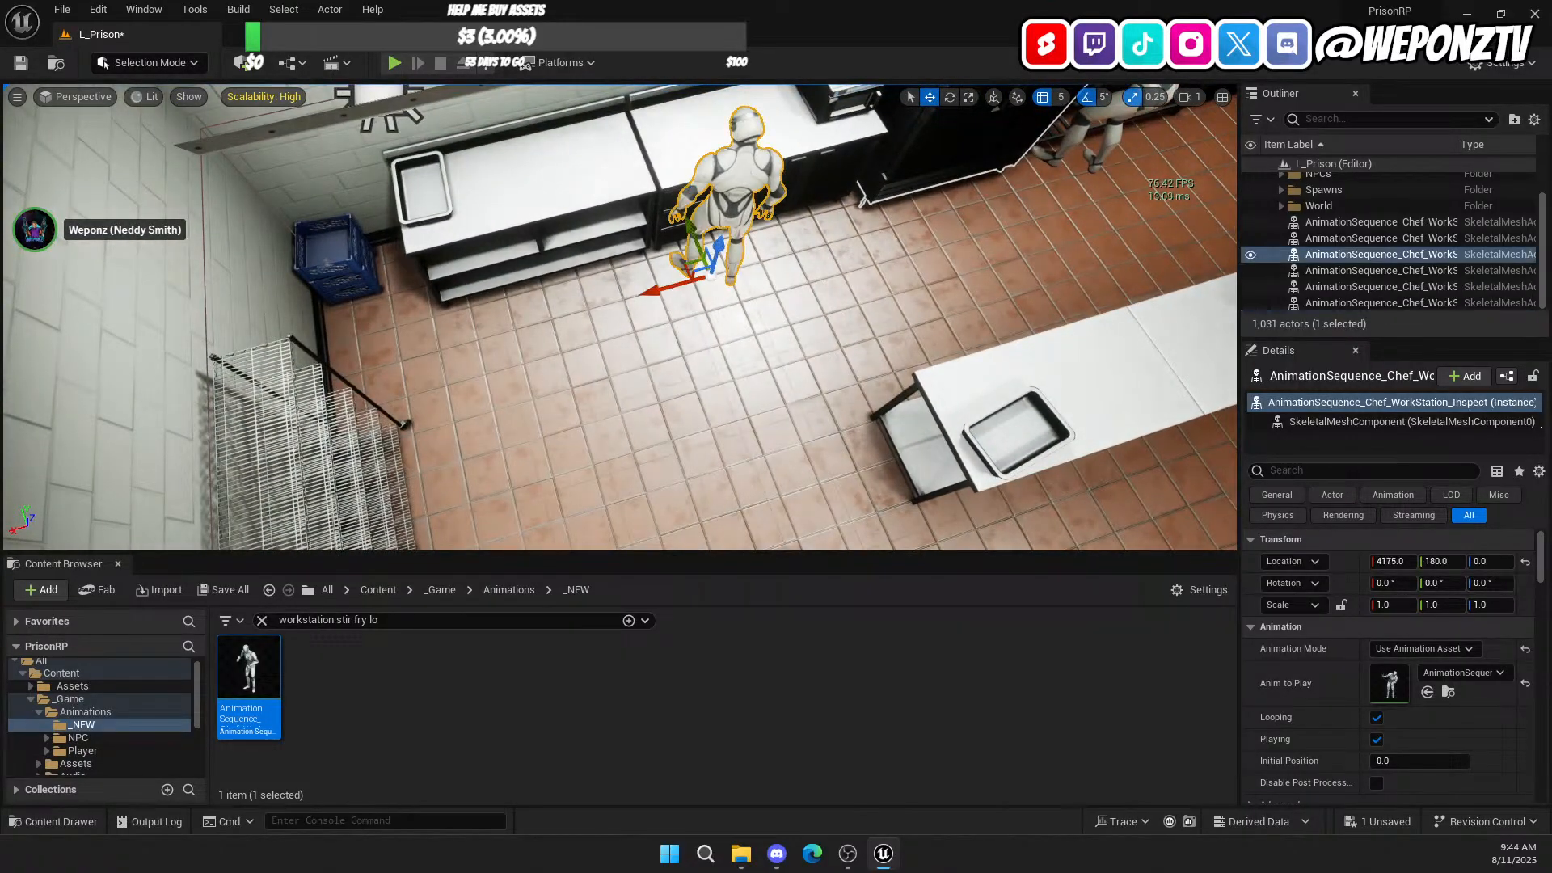
pyautogui.moveTo(739, 168); pyautogui.dragTo(962, 109, button='right')
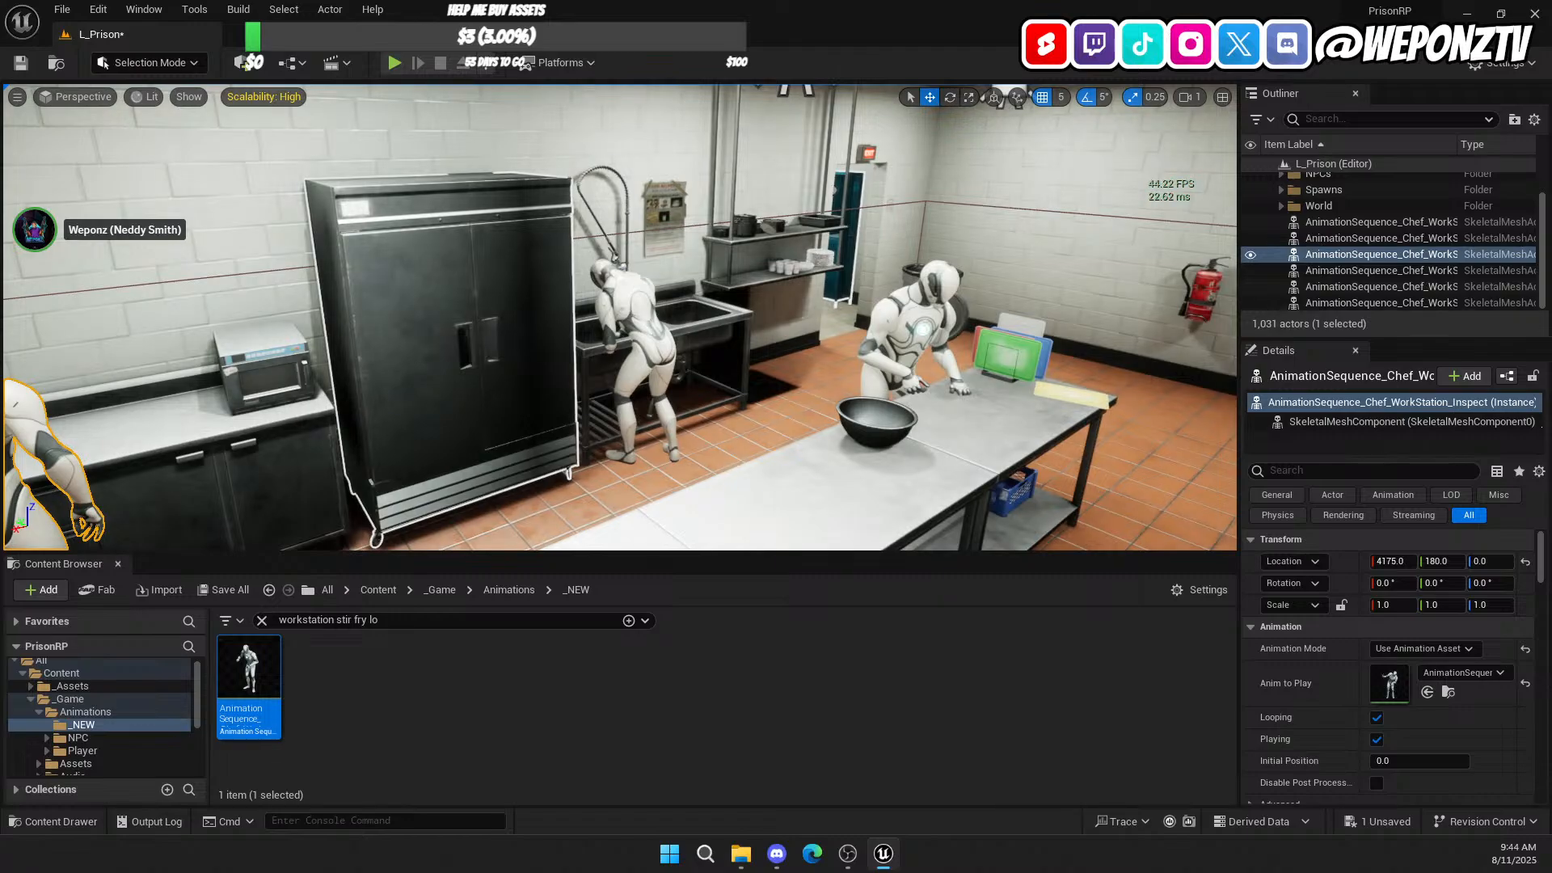
pyautogui.click(638, 323)
pyautogui.moveTo(638, 323); pyautogui.dragTo(633, 454, button='right')
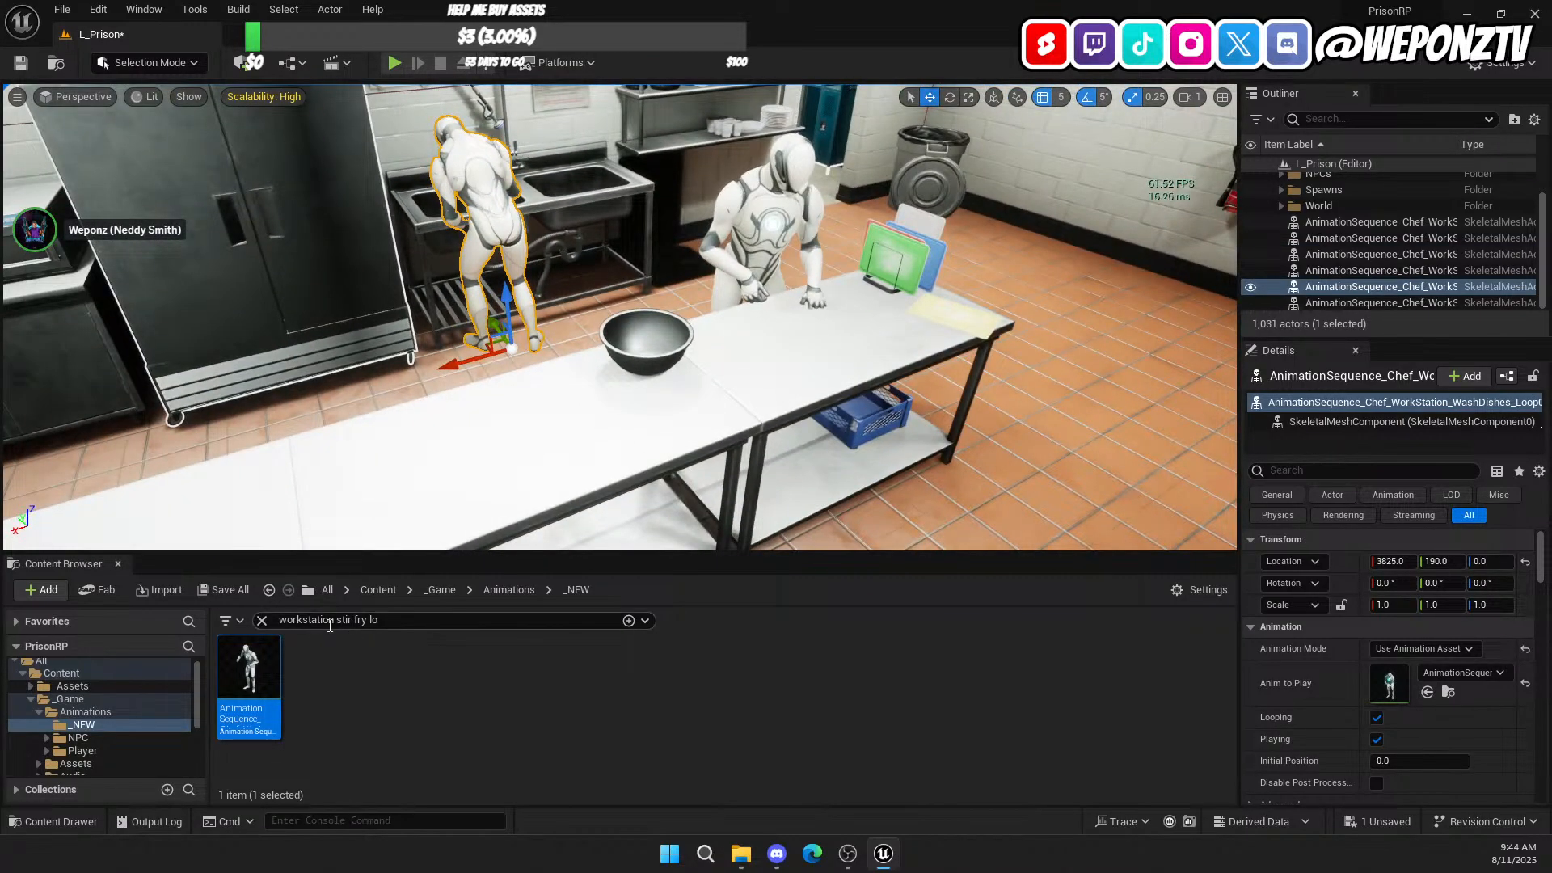
# Step: Search the _NEW animations folder for "clean" and clear the search filter
pyautogui.click(261, 621)
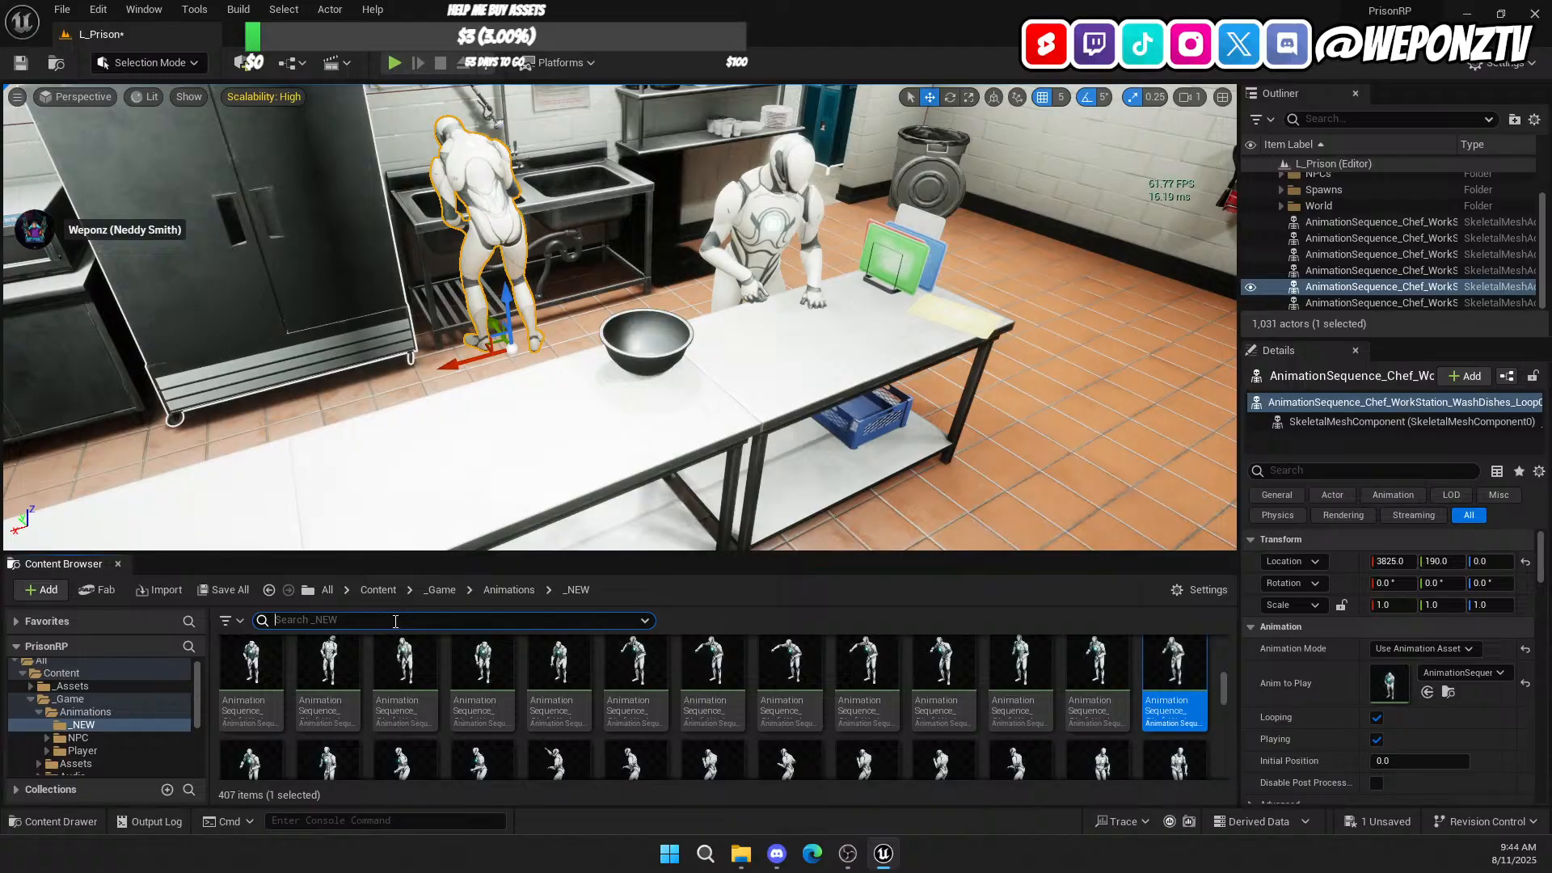
pyautogui.write('clean')
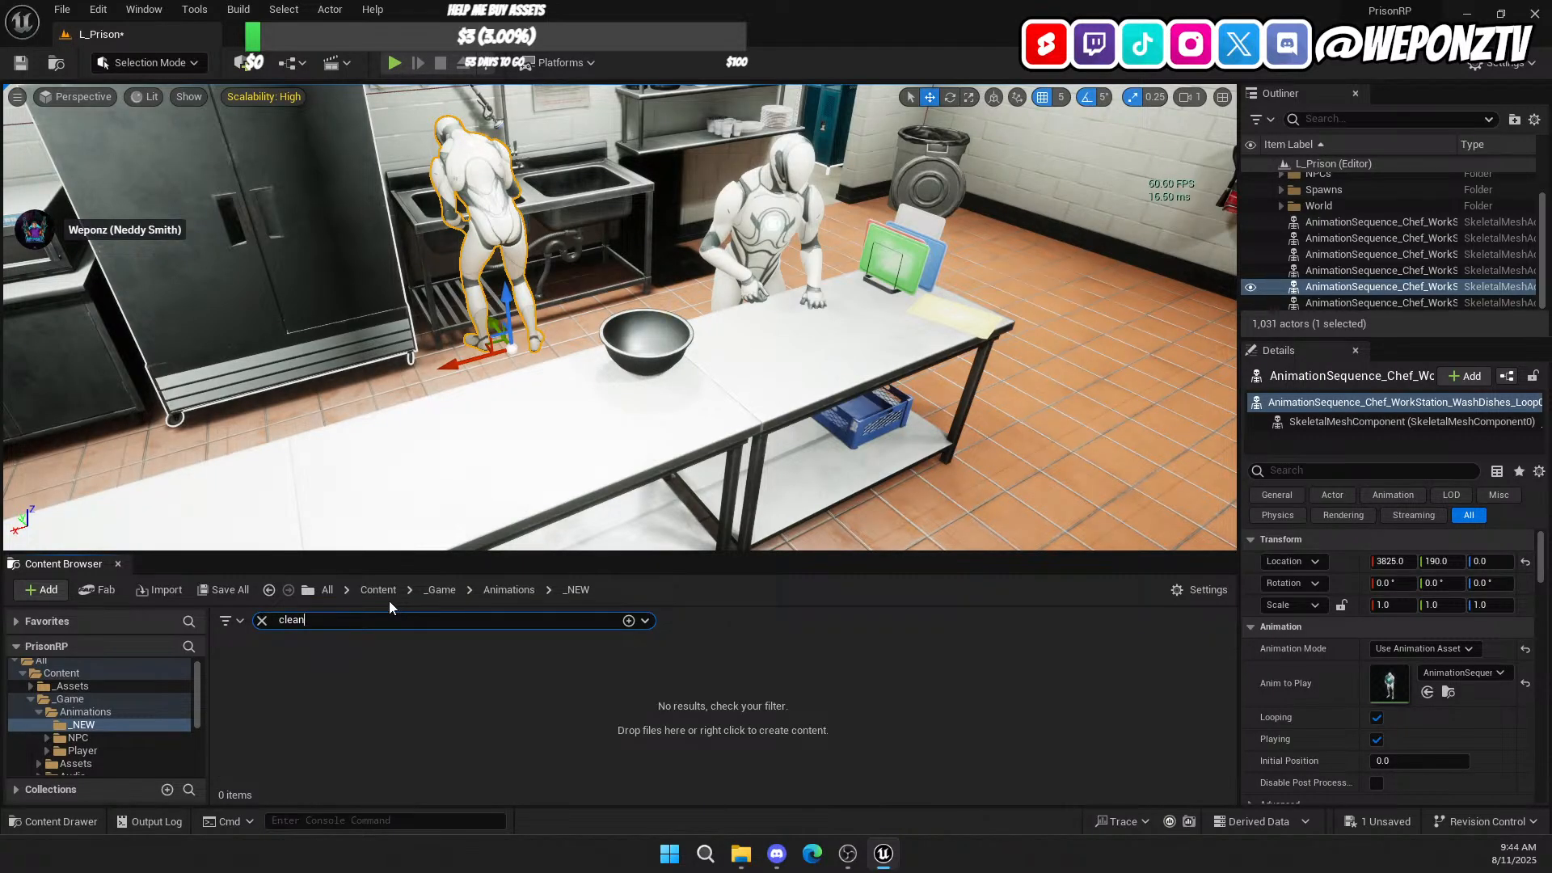
pyautogui.moveTo(327, 626); pyautogui.dragTo(170, 592)
pyautogui.press('BackSpace')
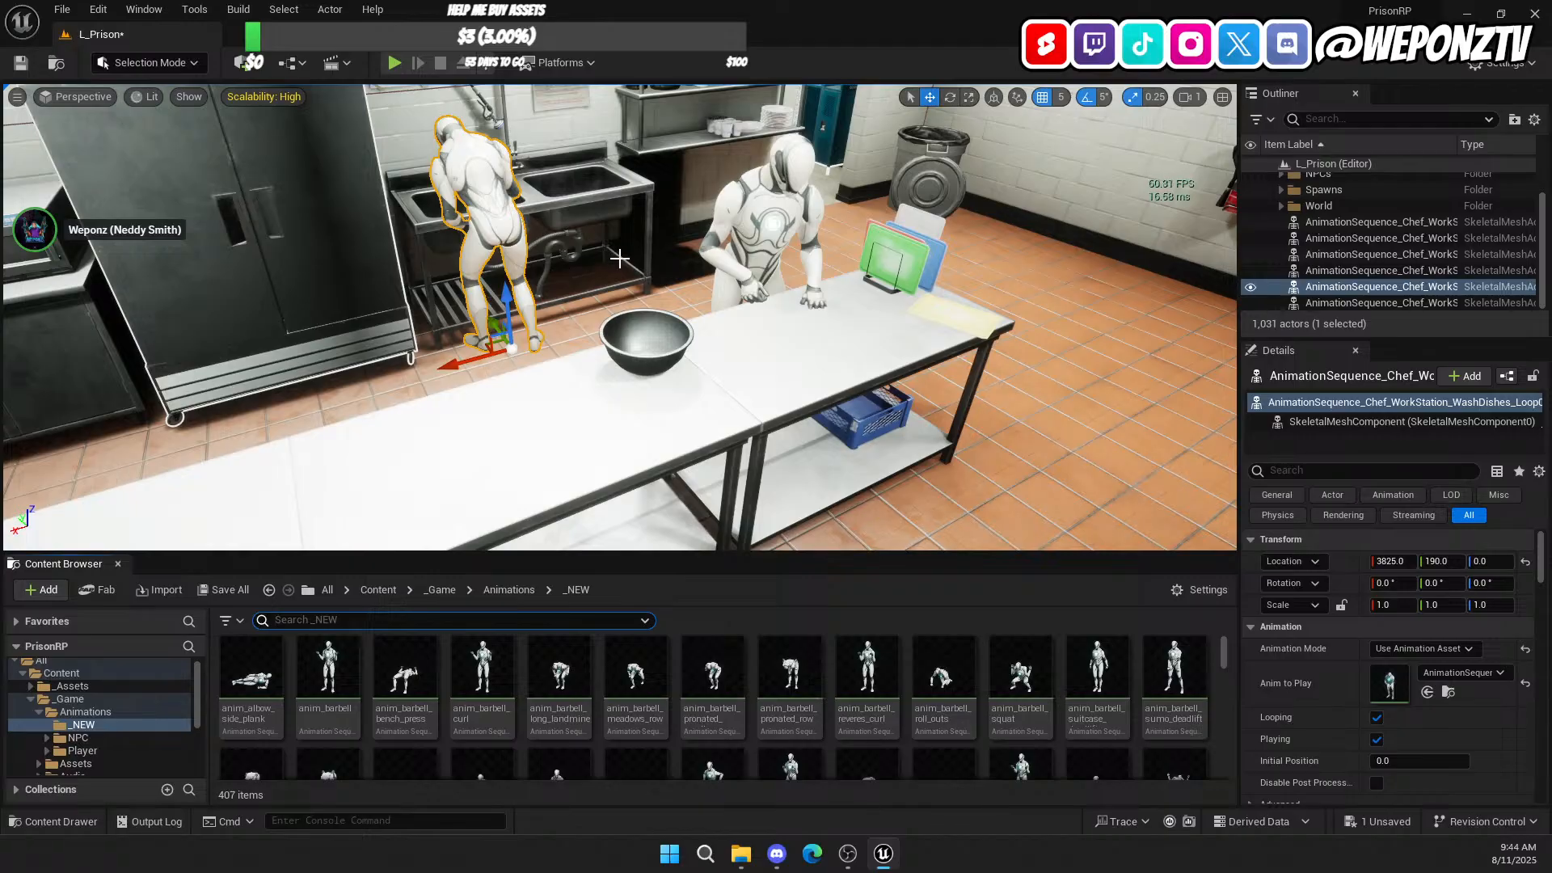
# Step: Save the L_Prison level with its placed chef animations
pyautogui.moveTo(617, 257); pyautogui.dragTo(536, 225, button='right')
pyautogui.click(20, 62)
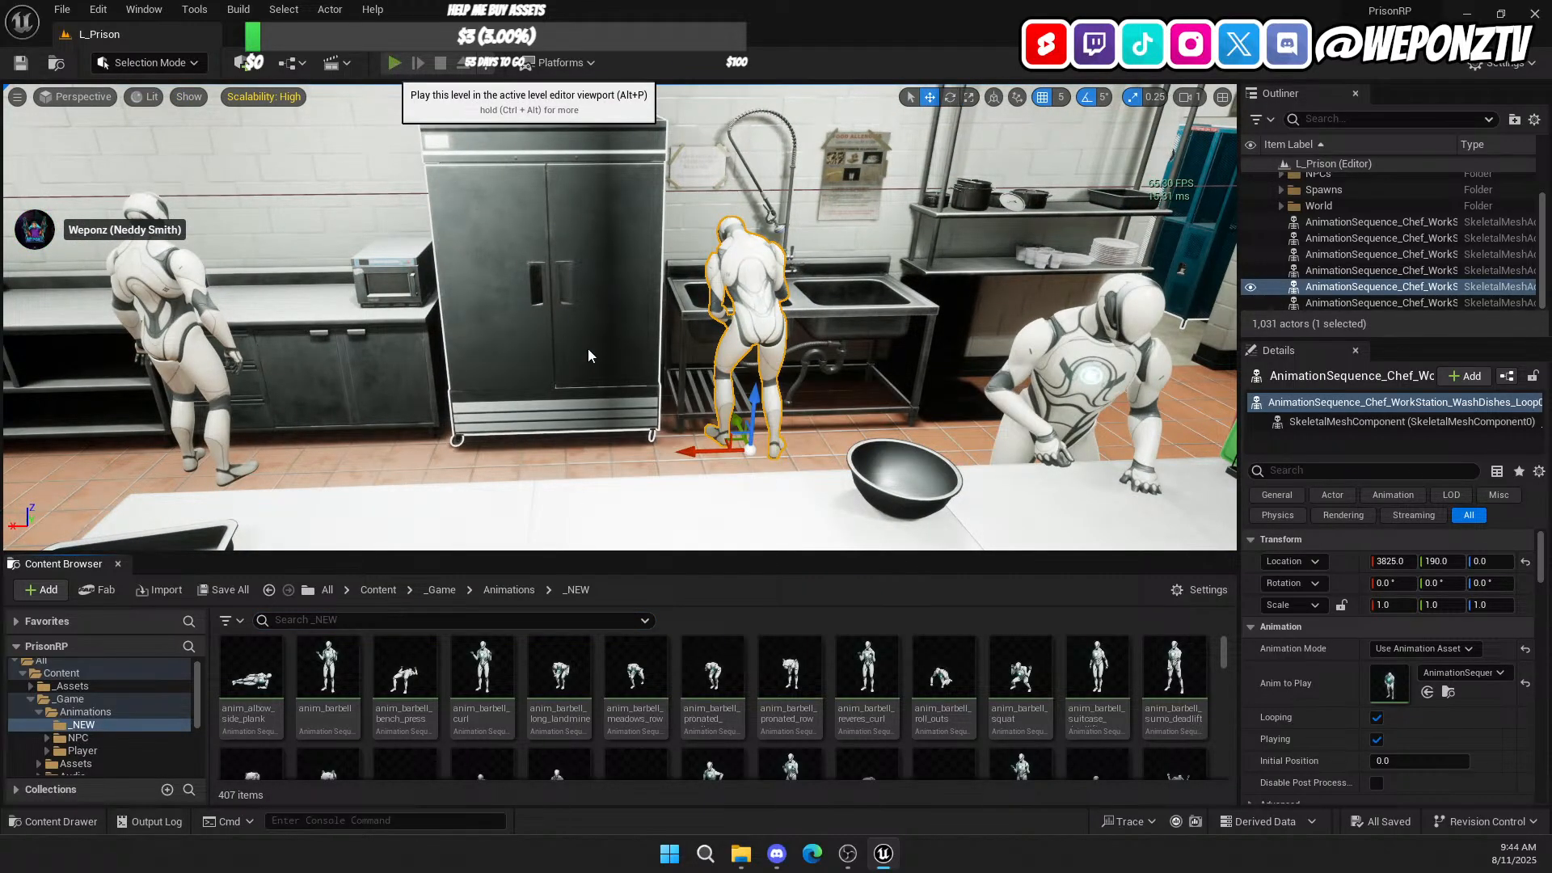
# Step: Start a play test in the editor and run the inmate from the cell through the corridors and canteen to the kitchen
pyautogui.hotkey('alt', 'p')
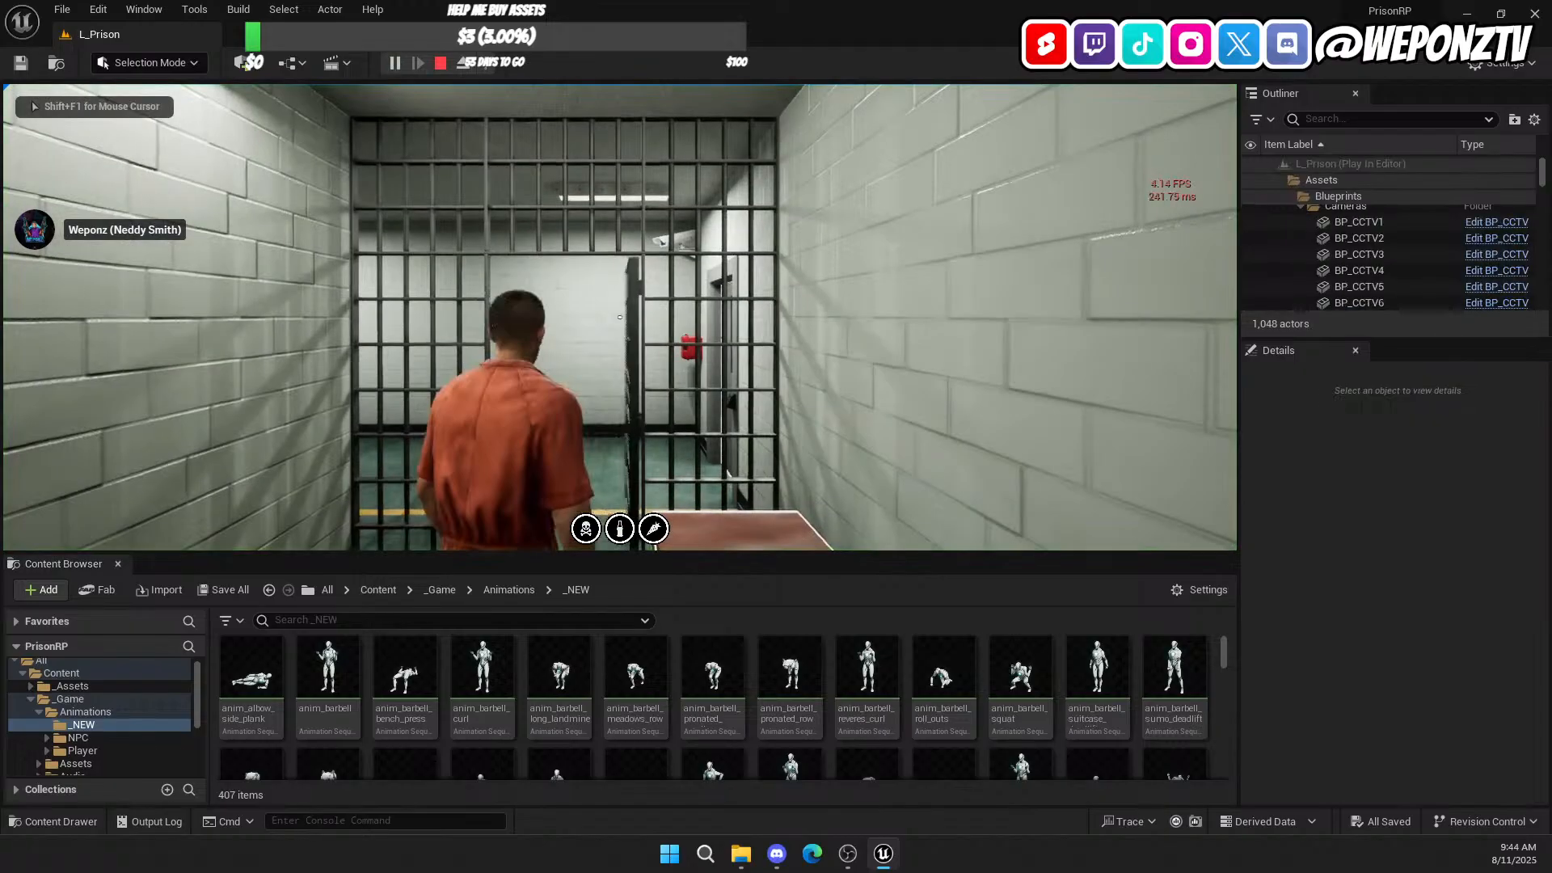
pyautogui.press('w')
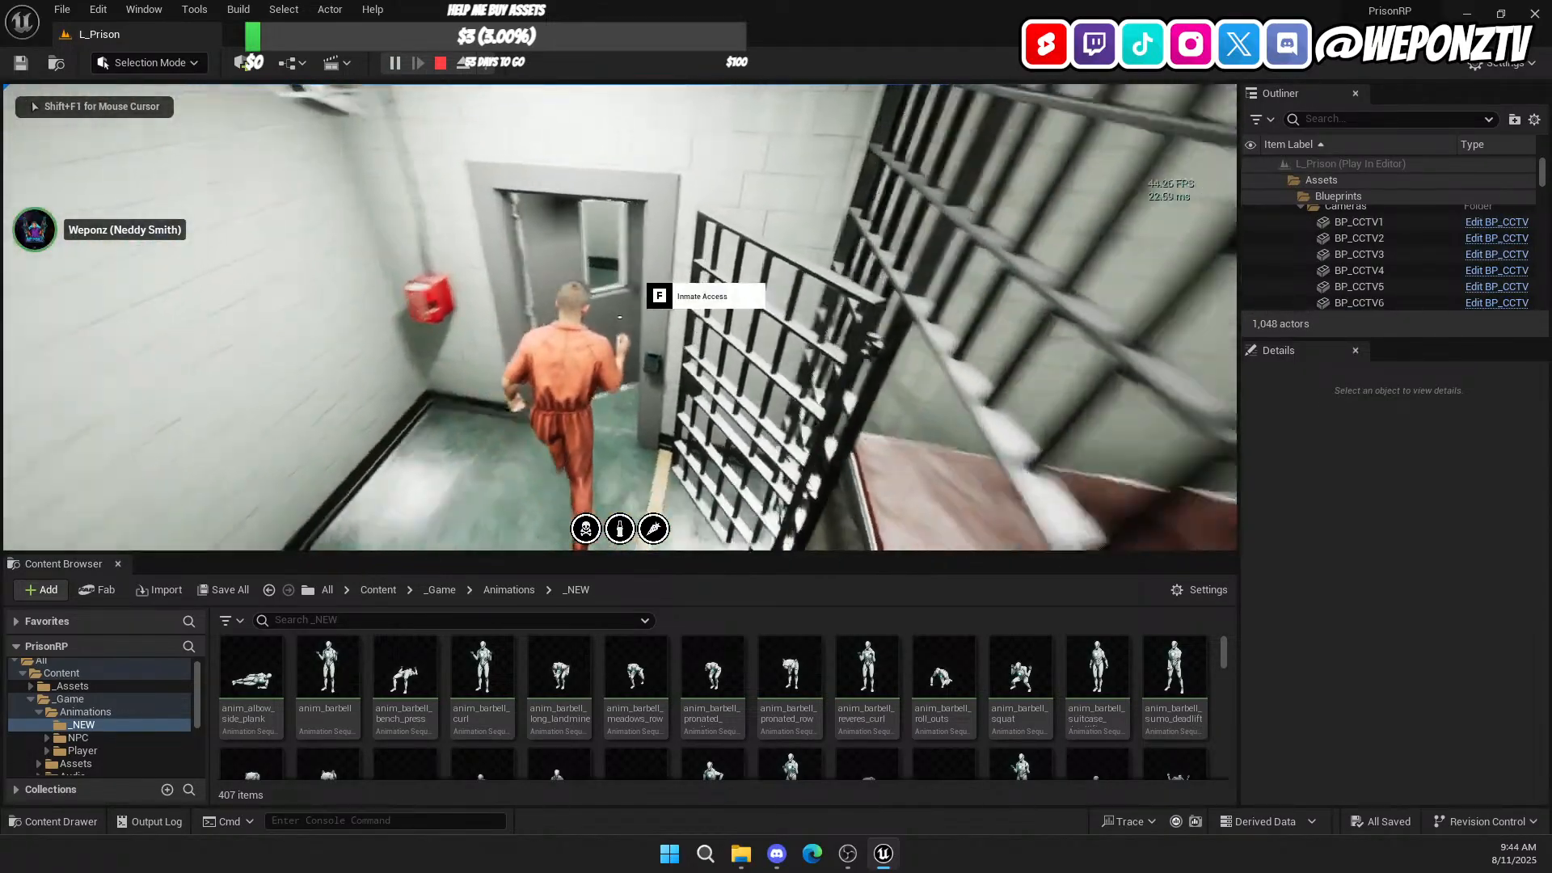
pyautogui.press('w')
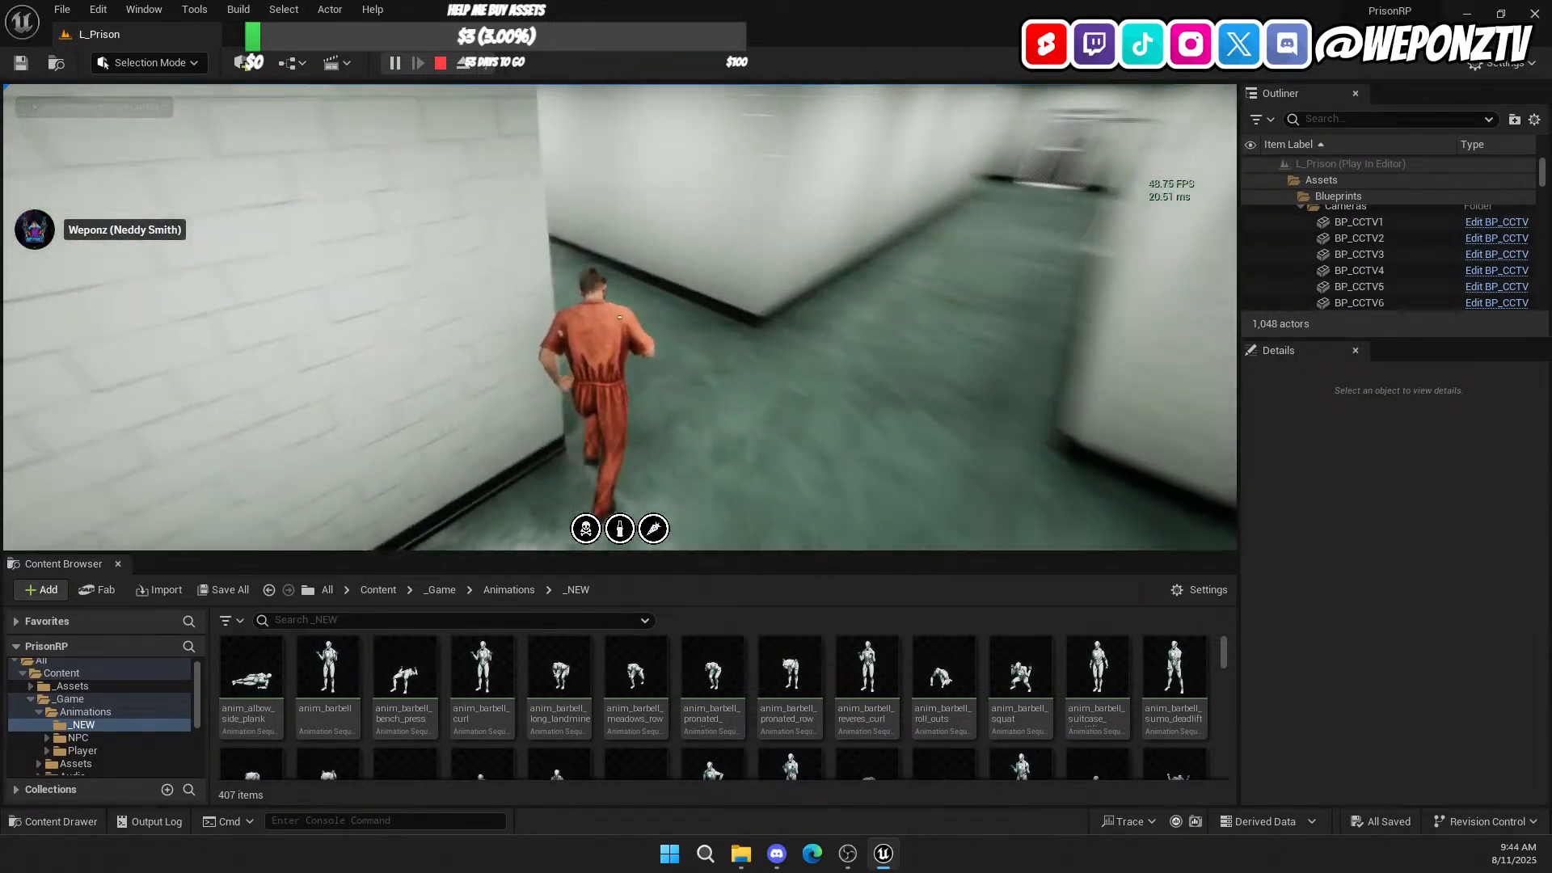
pyautogui.press('w')
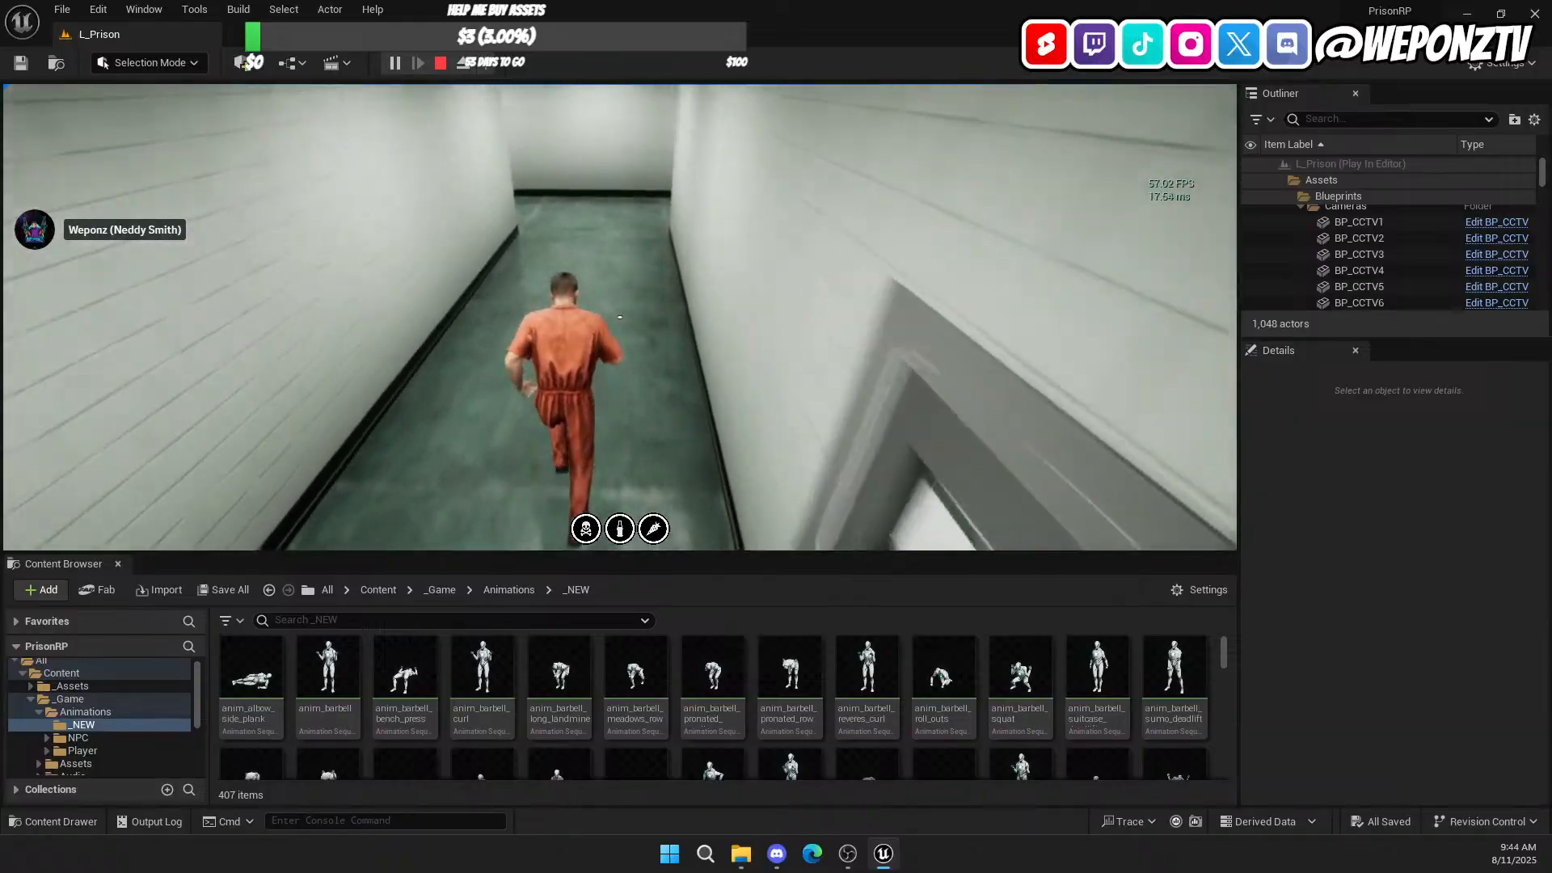
pyautogui.press('w')
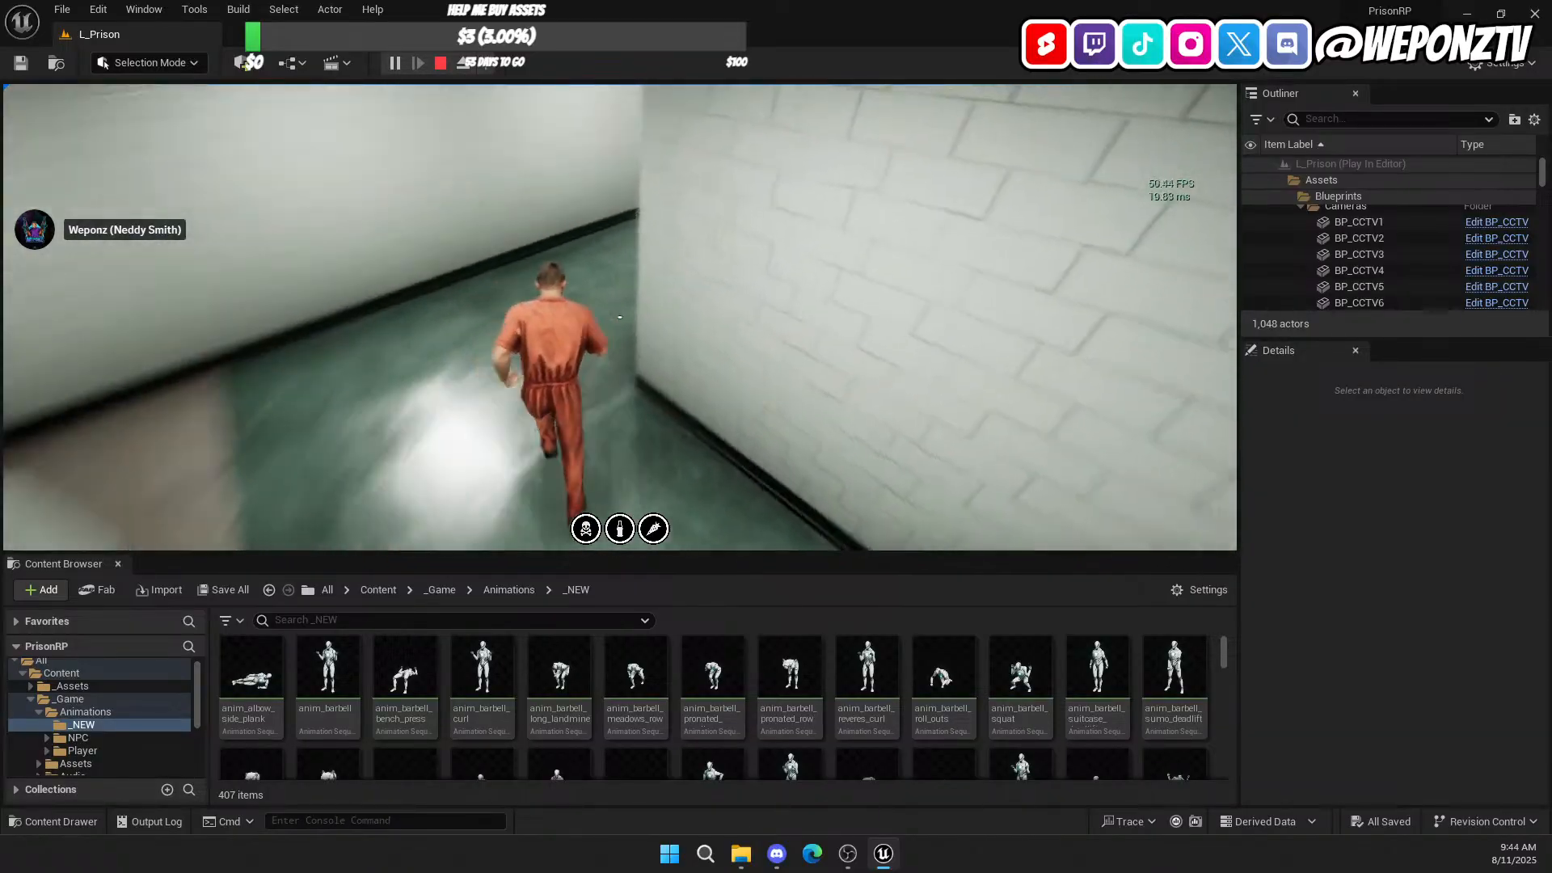
pyautogui.press('w')
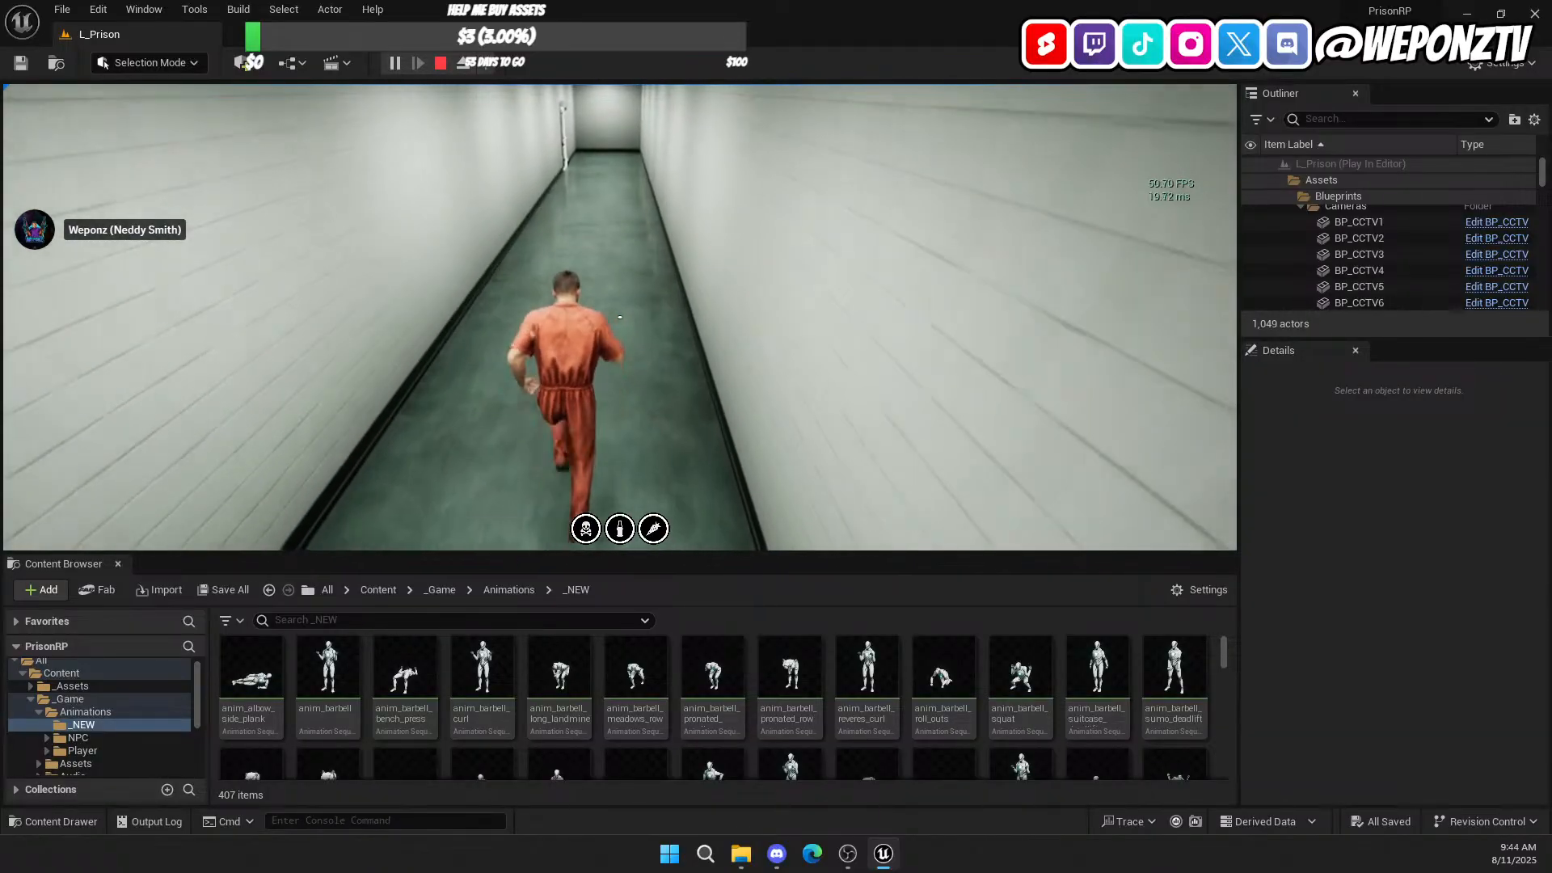
pyautogui.press('w')
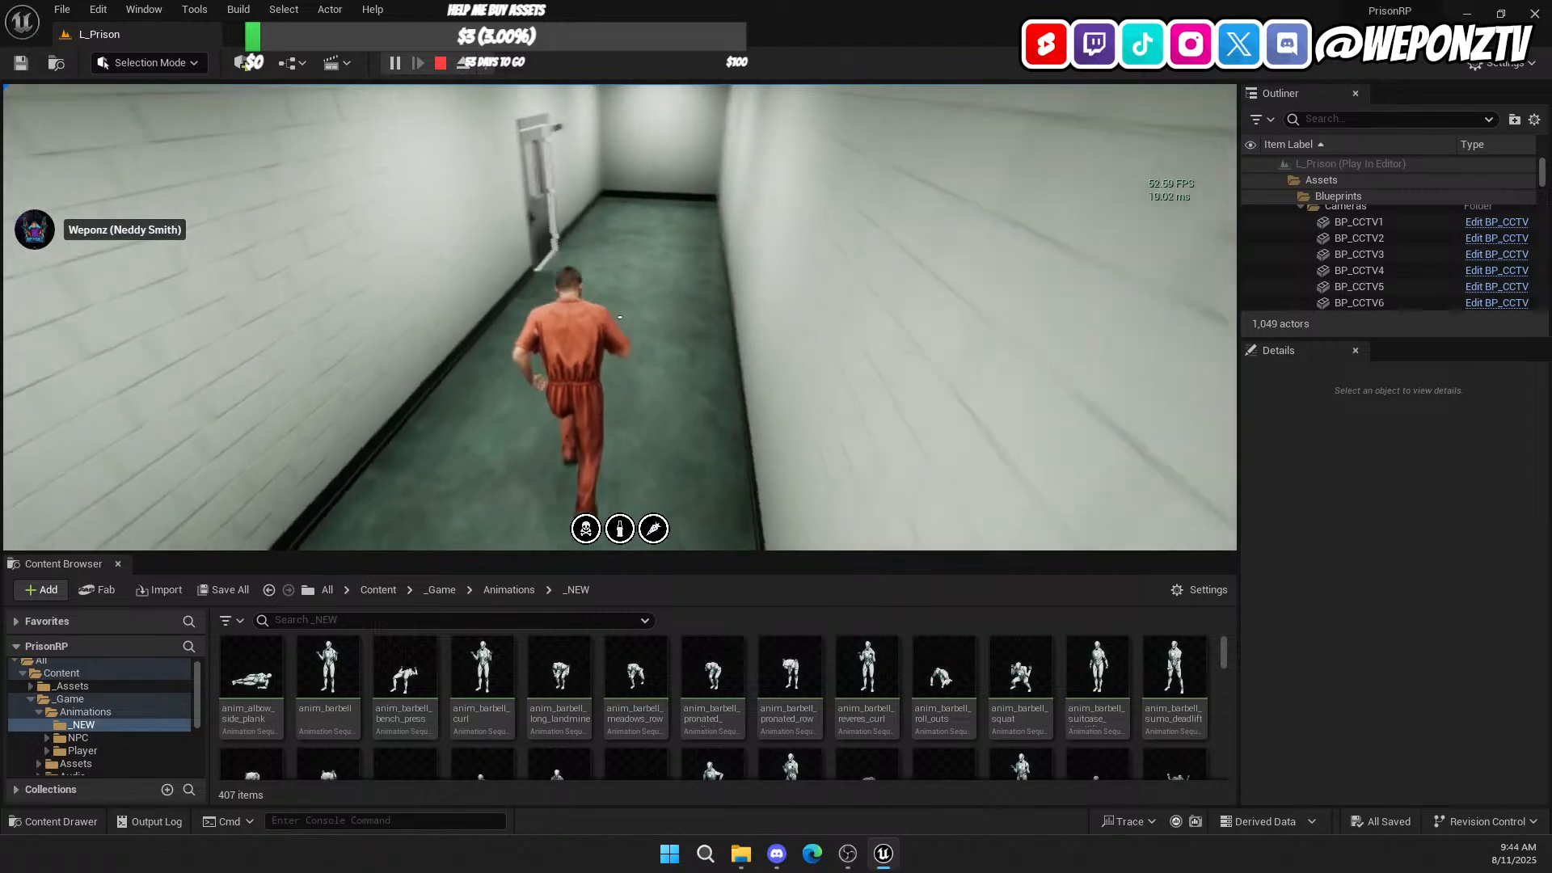
pyautogui.press('w')
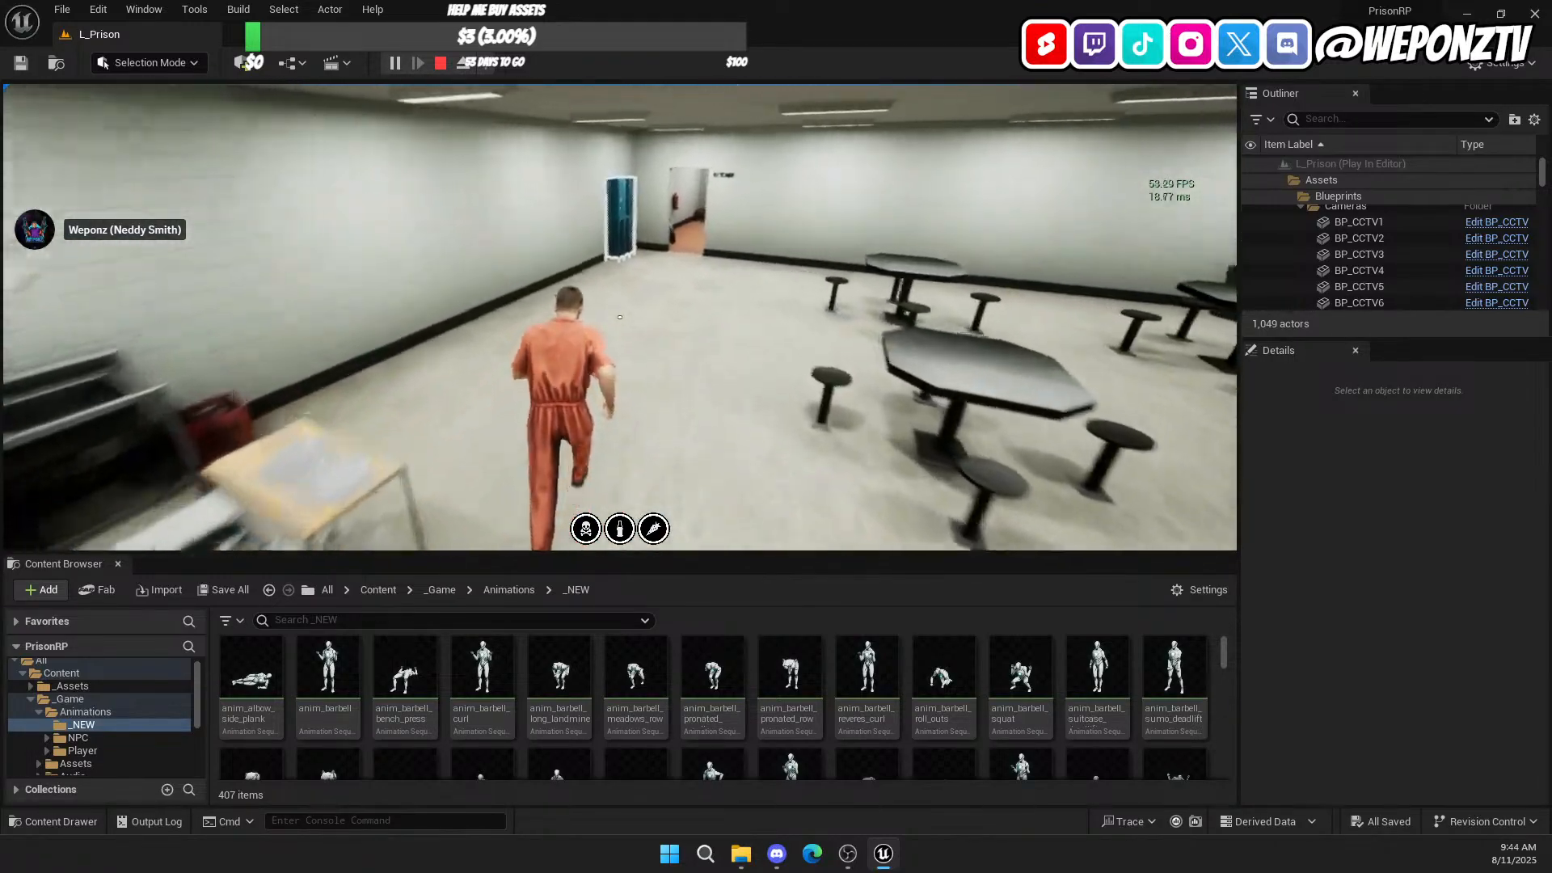
pyautogui.press('w')
pyautogui.press('w')
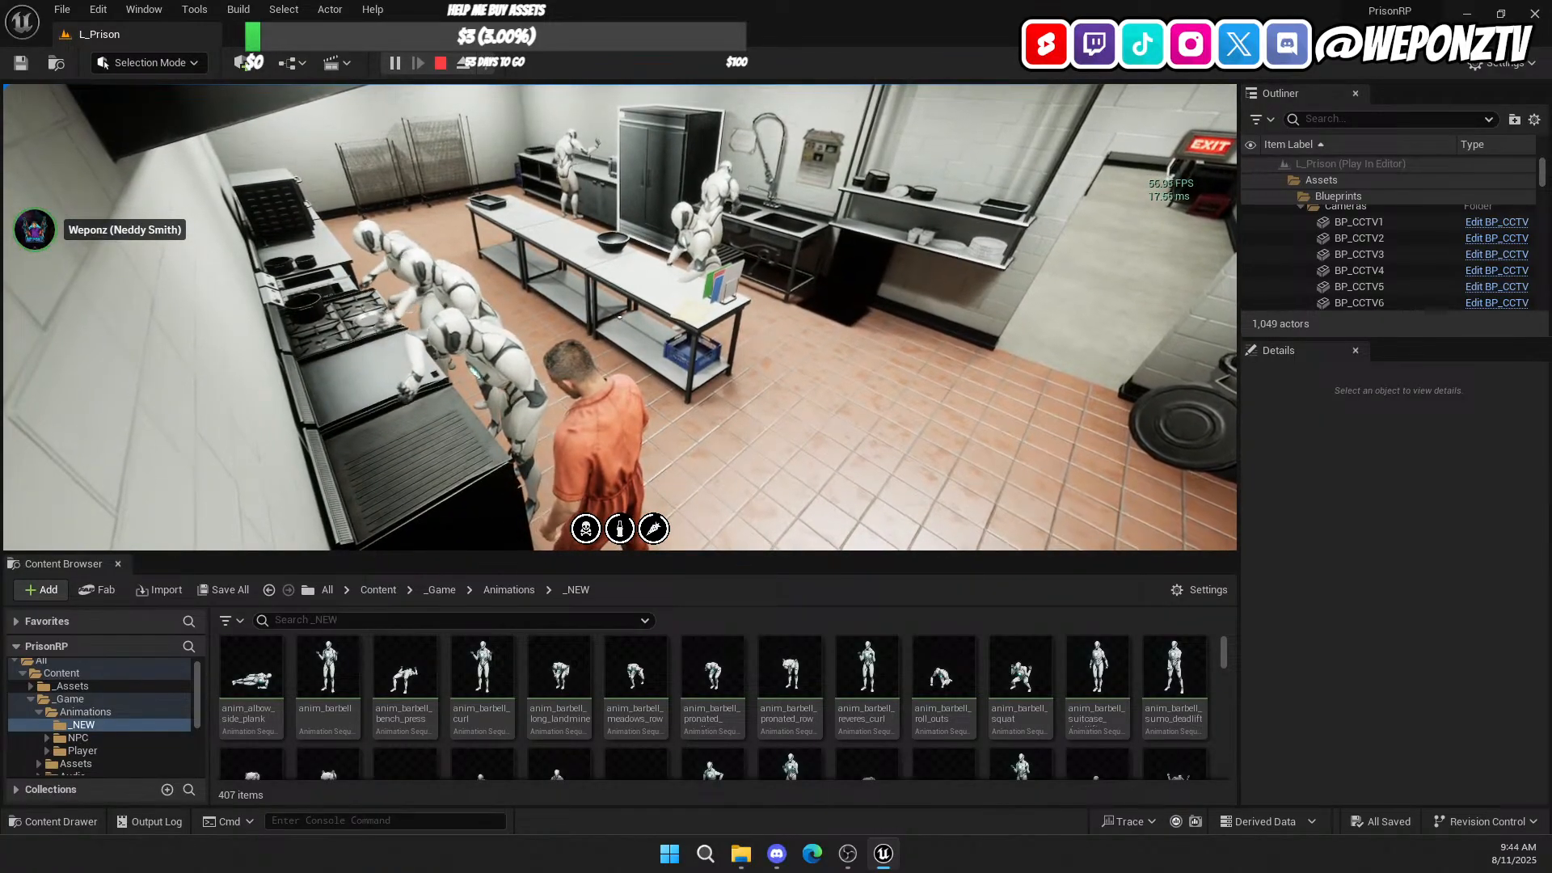
# Step: Walk the inmate around the kitchen and examine the chef animations at the cooking stations, prep table and sink
pyautogui.press('w')
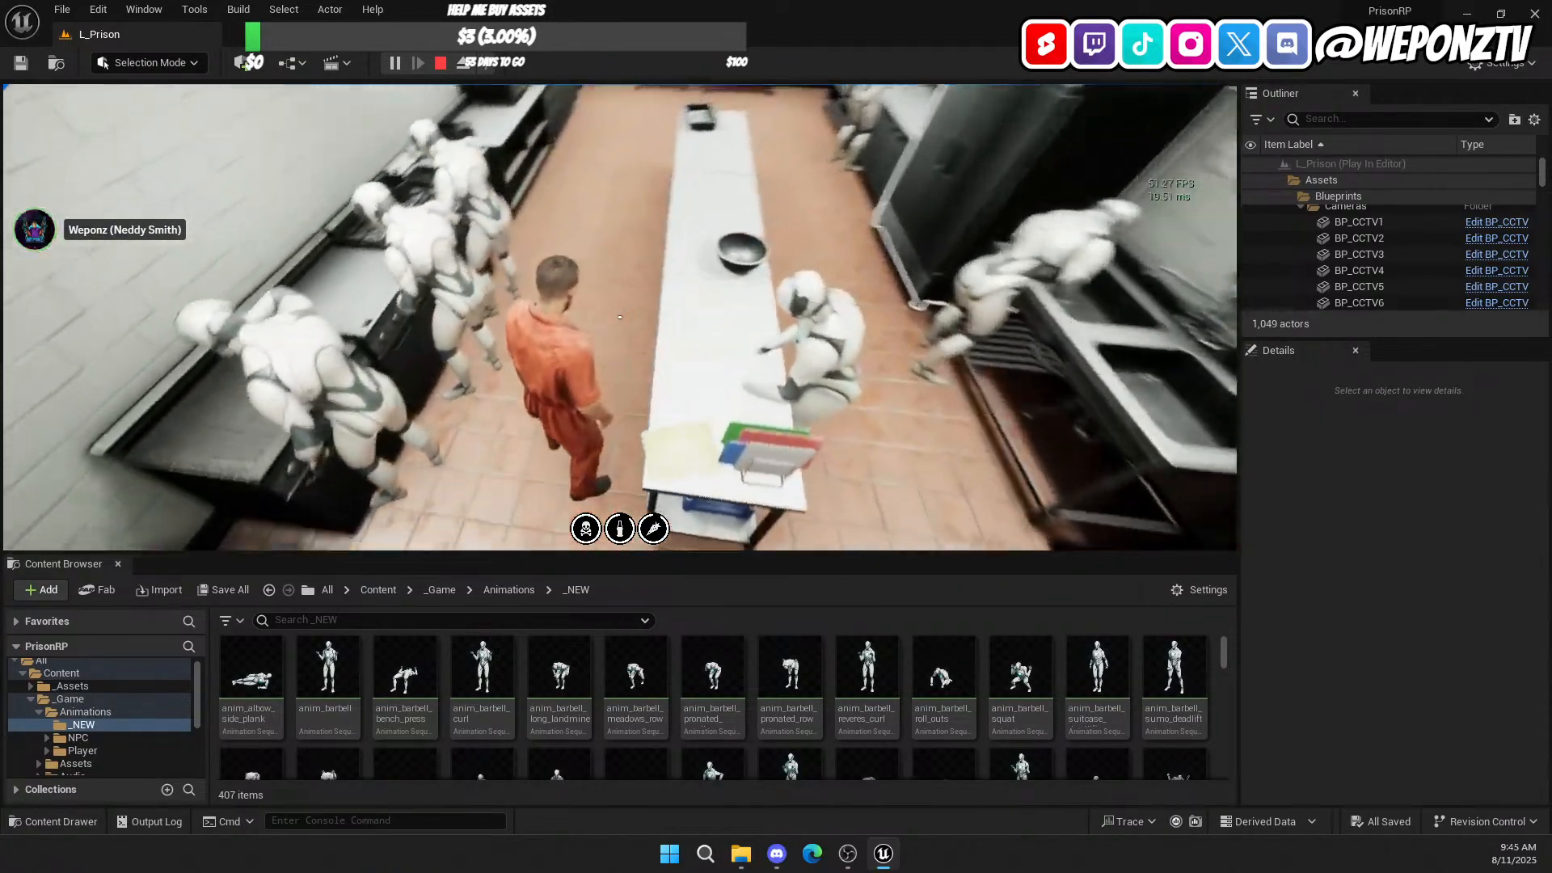
pyautogui.press('w')
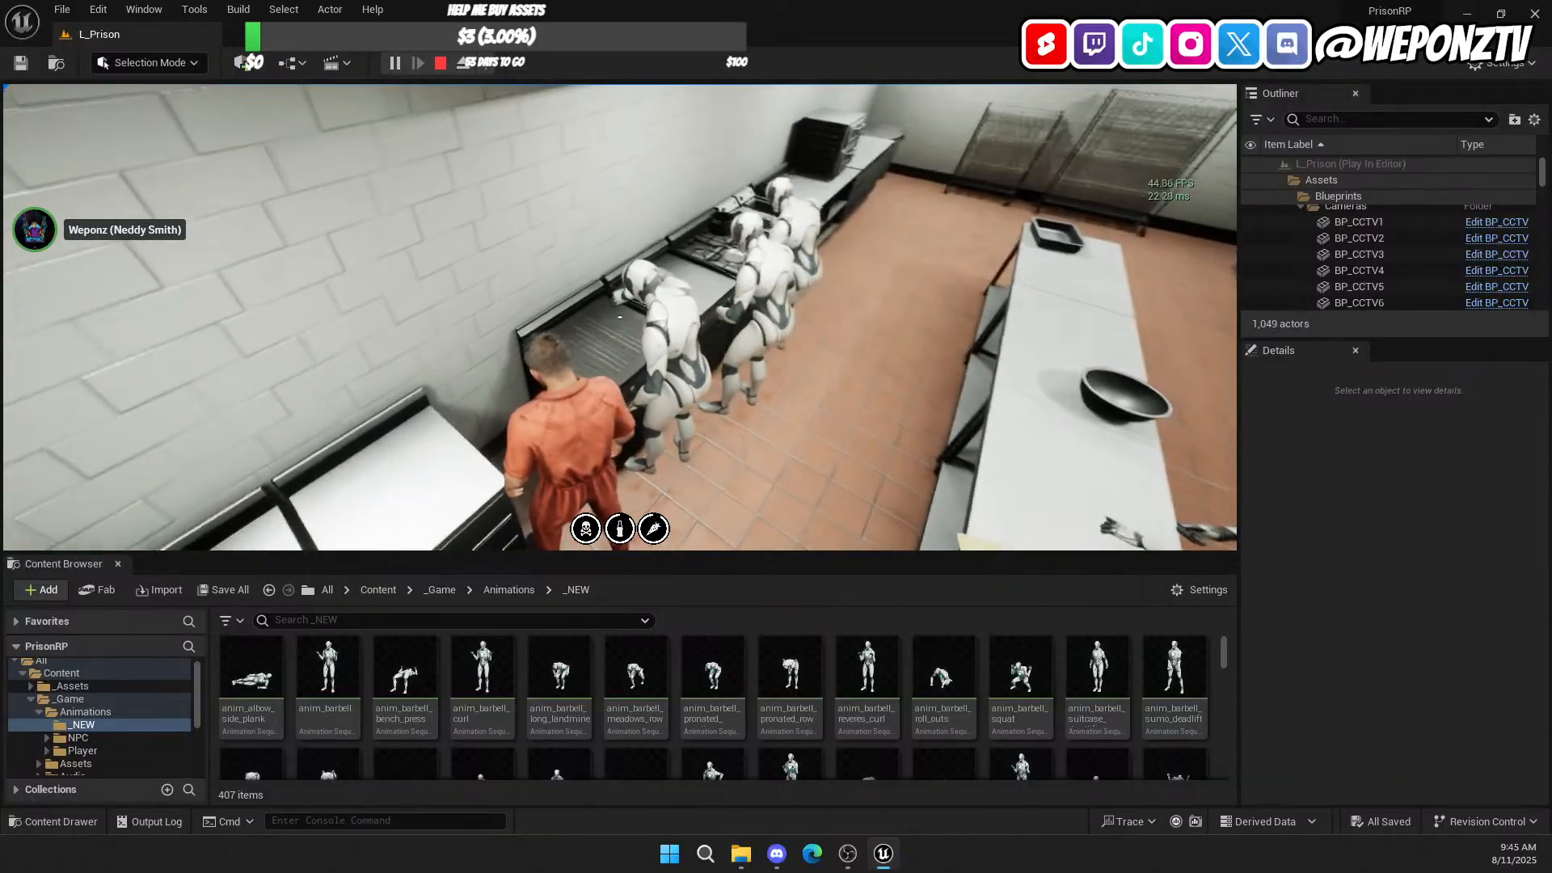
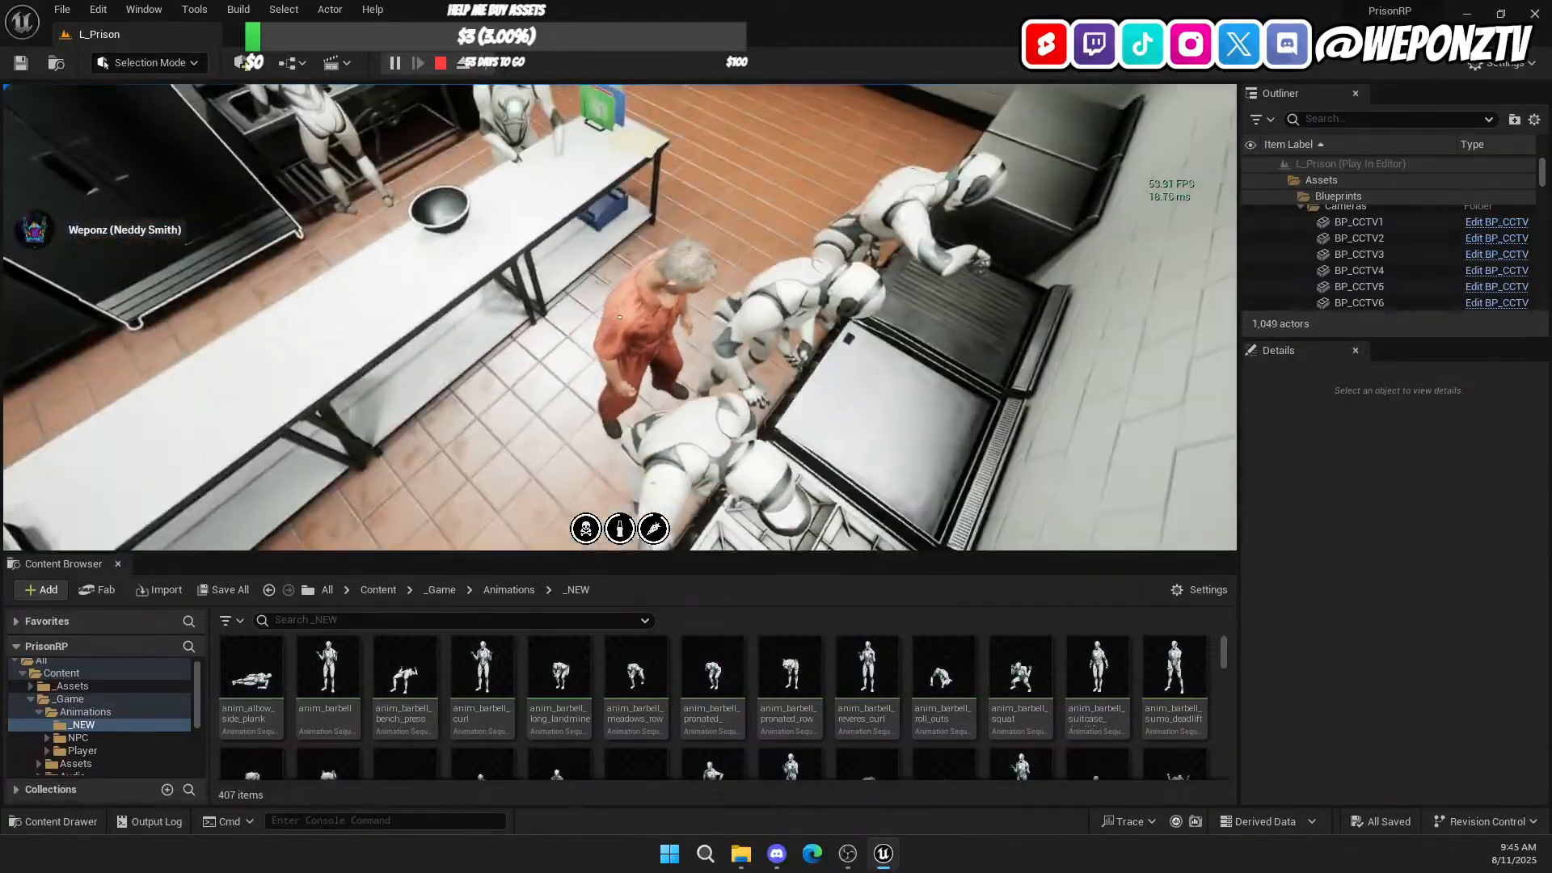
pyautogui.press('w')
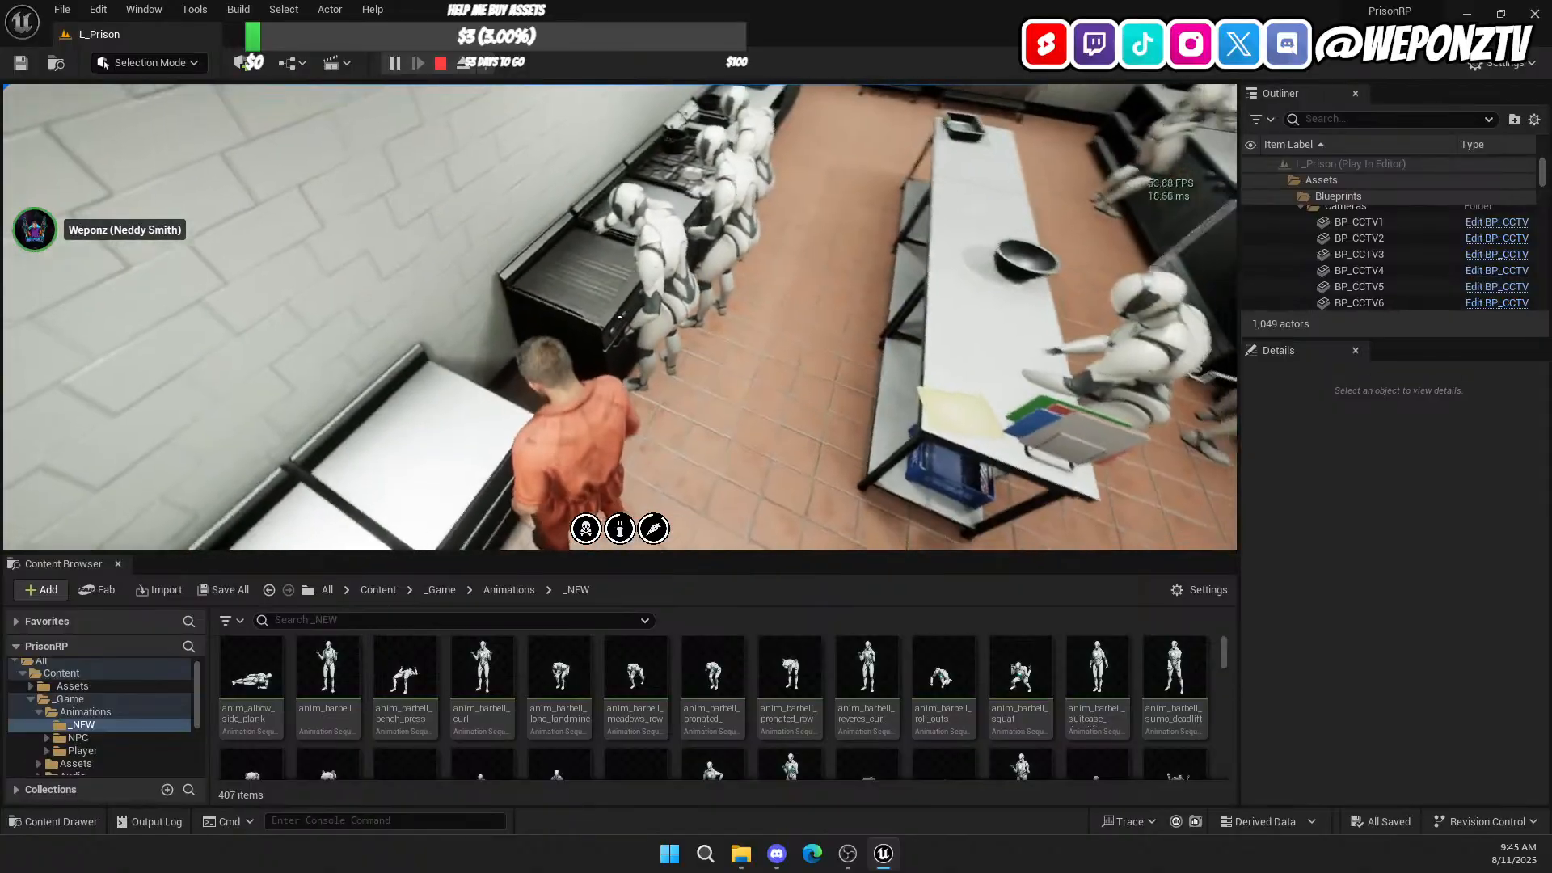
# Step: Circle the inmate through the kitchen, examining the chefs at the counter, cooking line, prep table and sink from several angles
pyautogui.press('w')
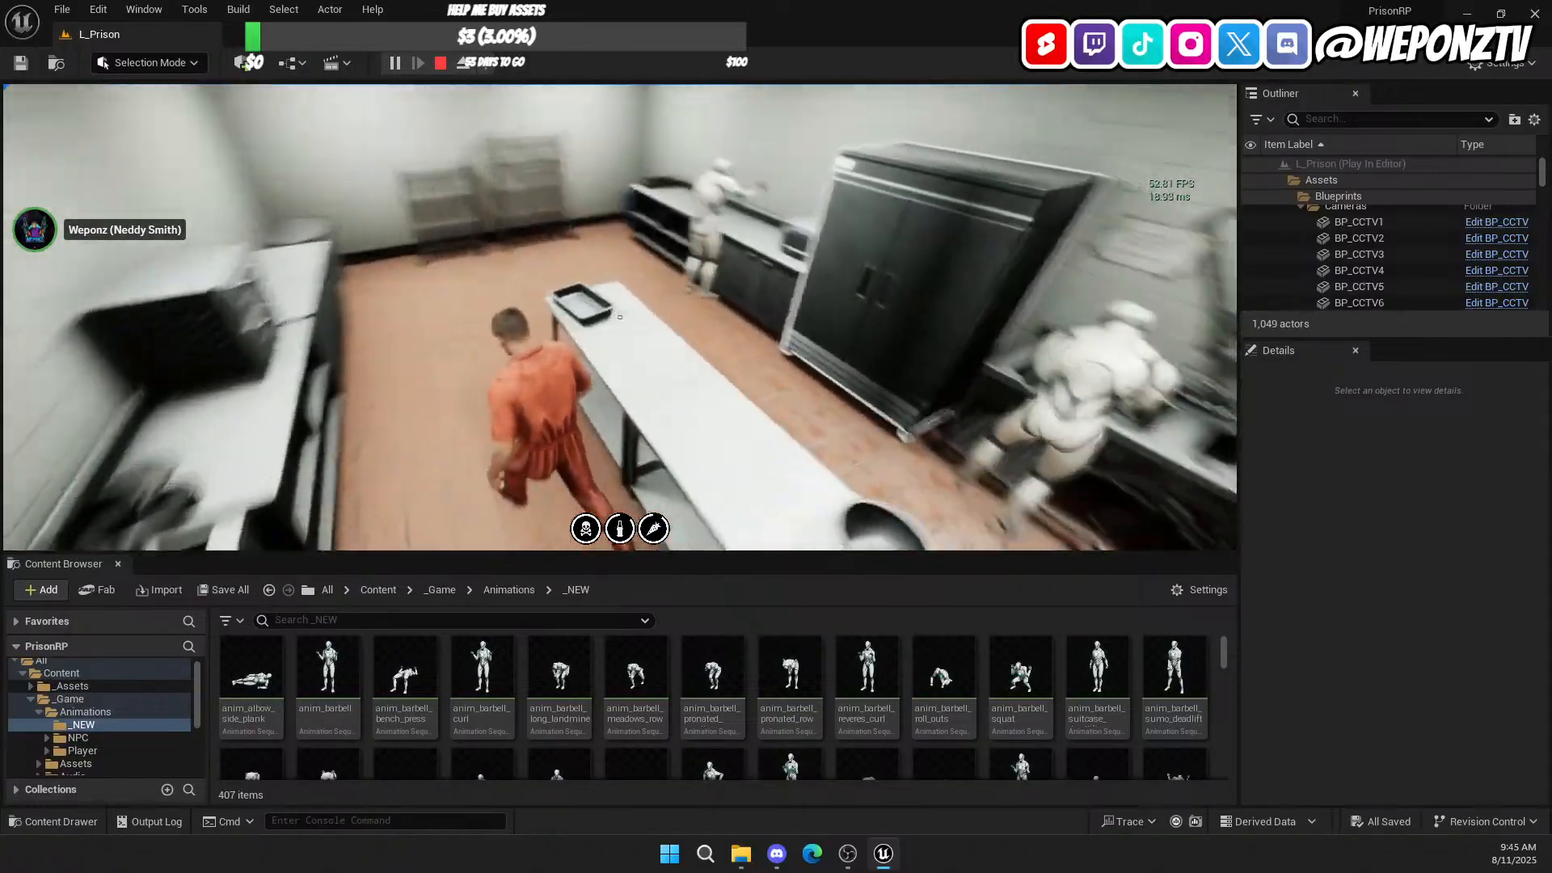
pyautogui.press('w')
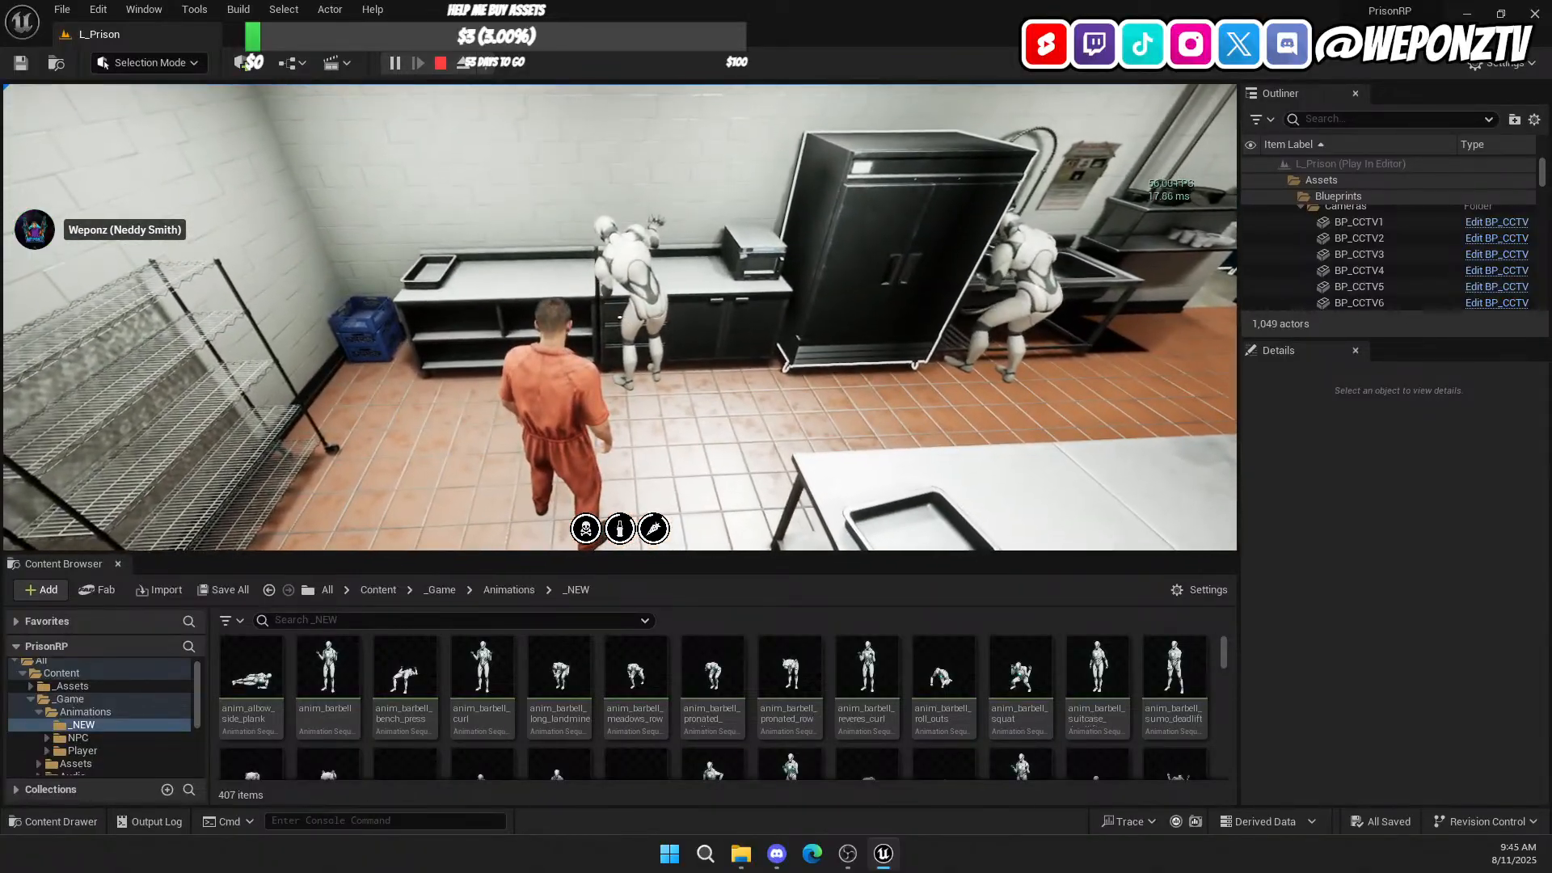
pyautogui.press('a')
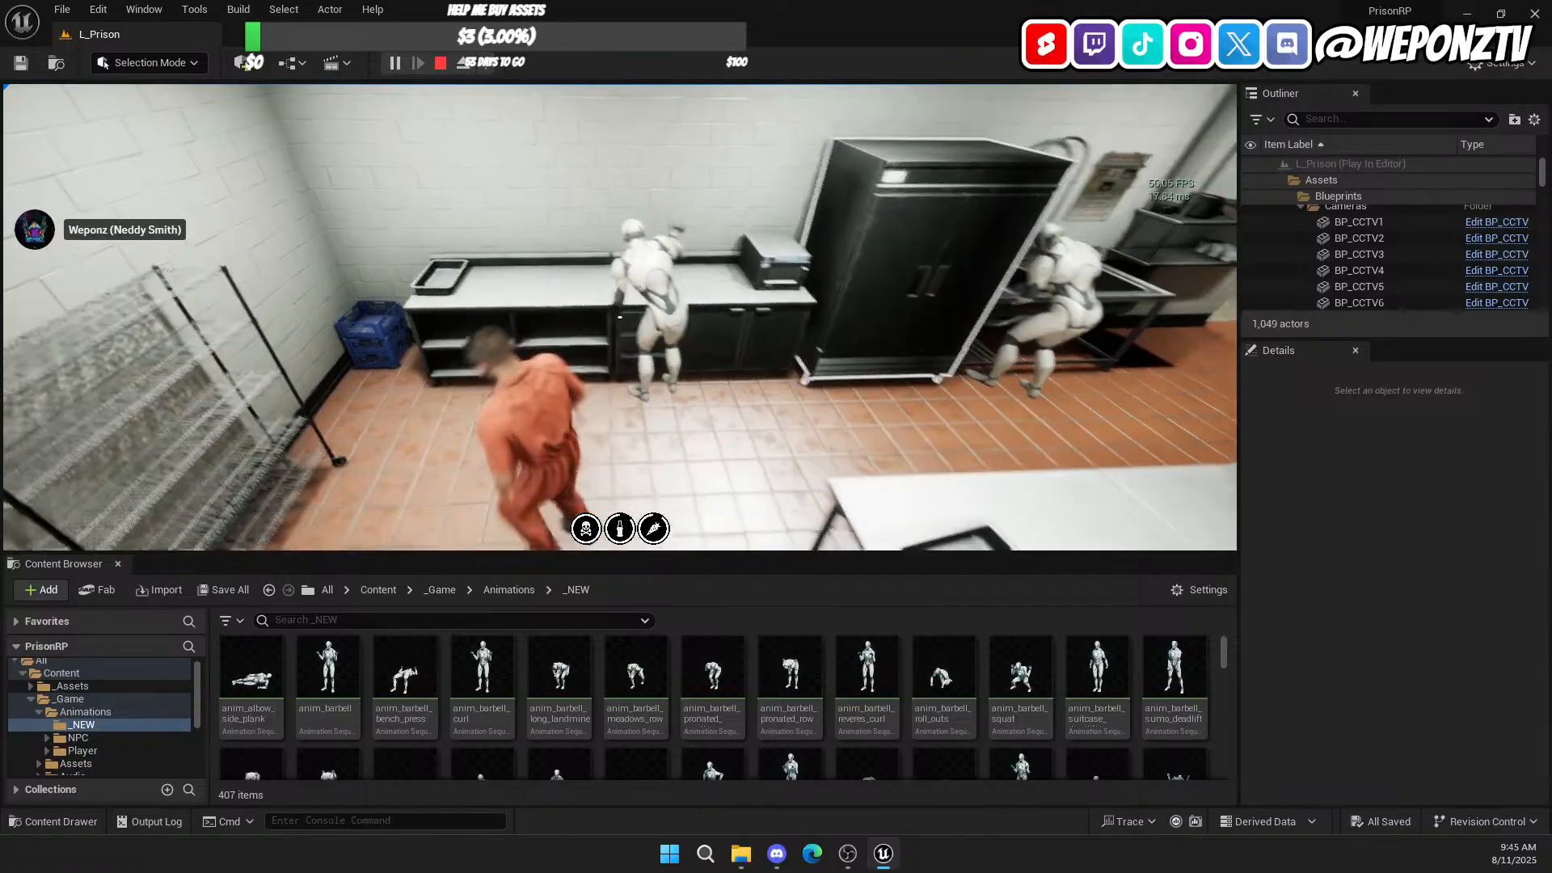
pyautogui.press('w')
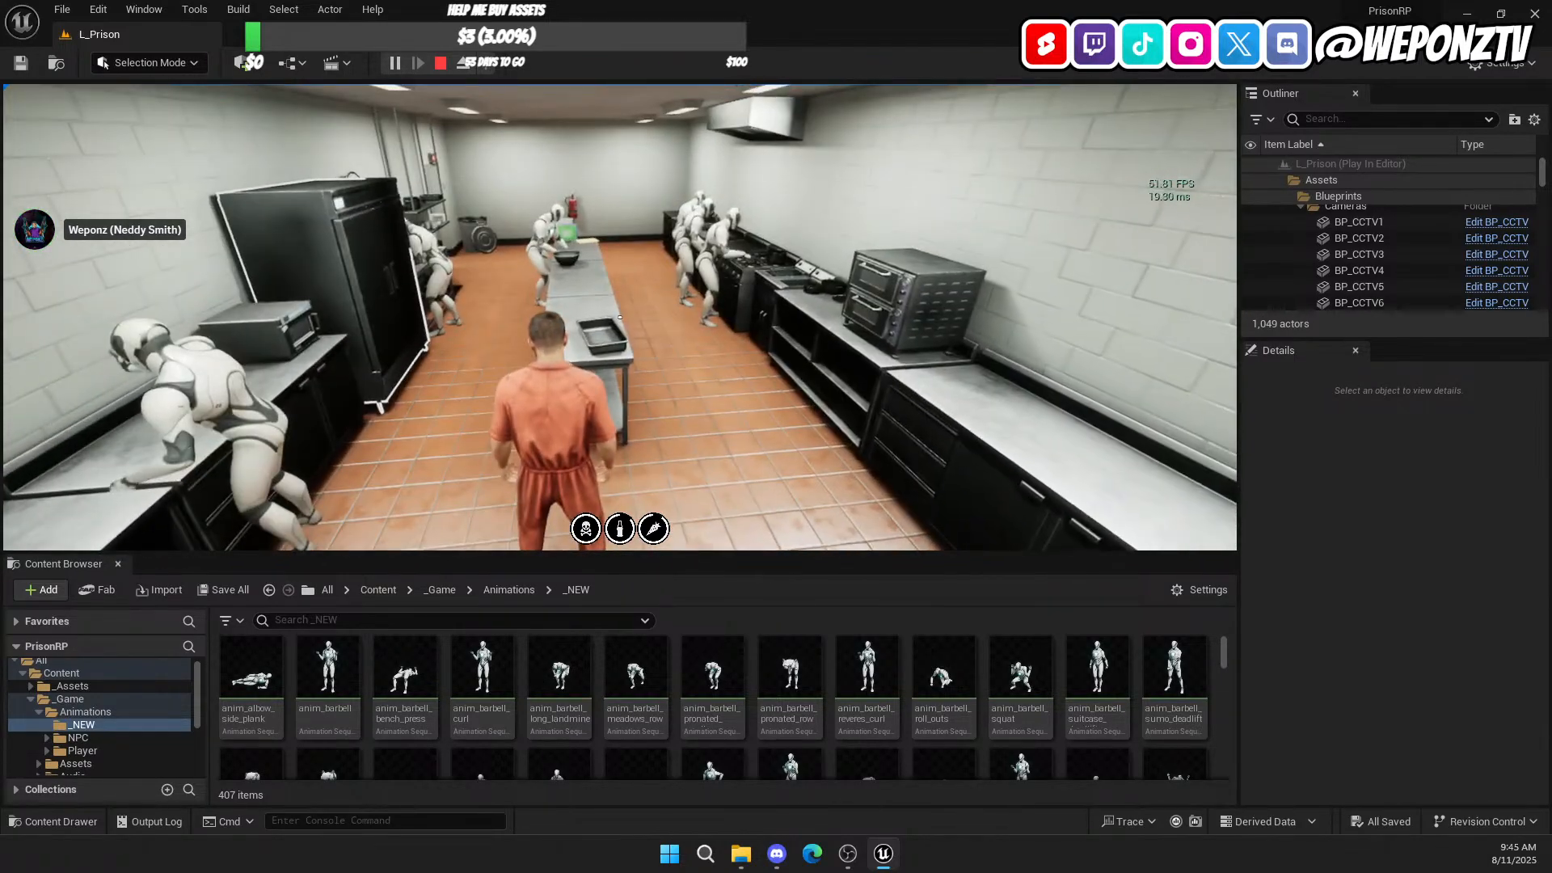
pyautogui.press('d')
pyautogui.press('w')
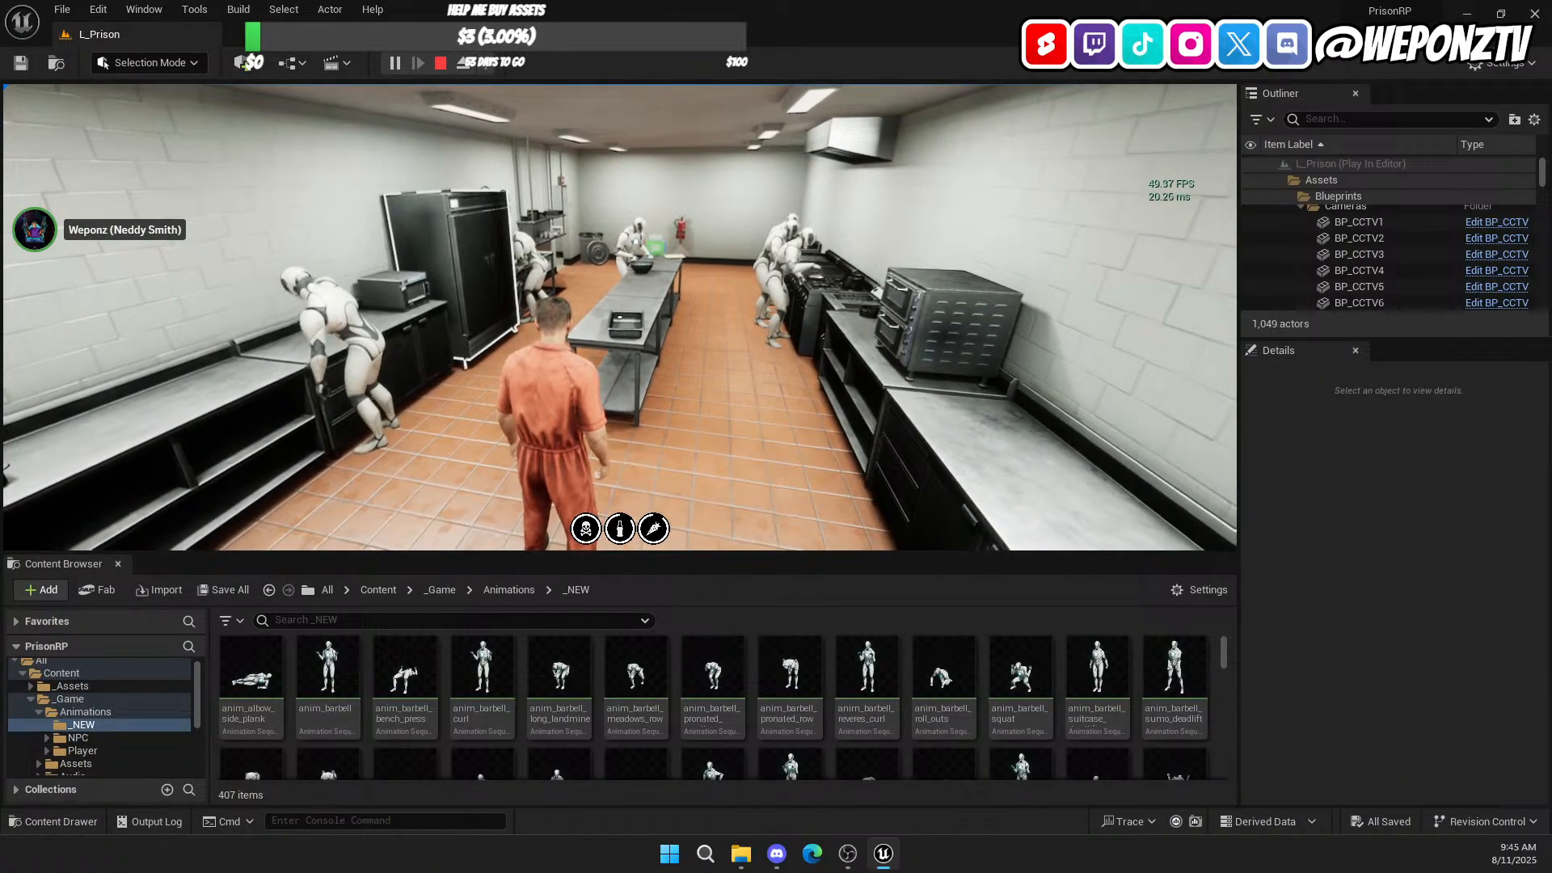
pyautogui.press('w')
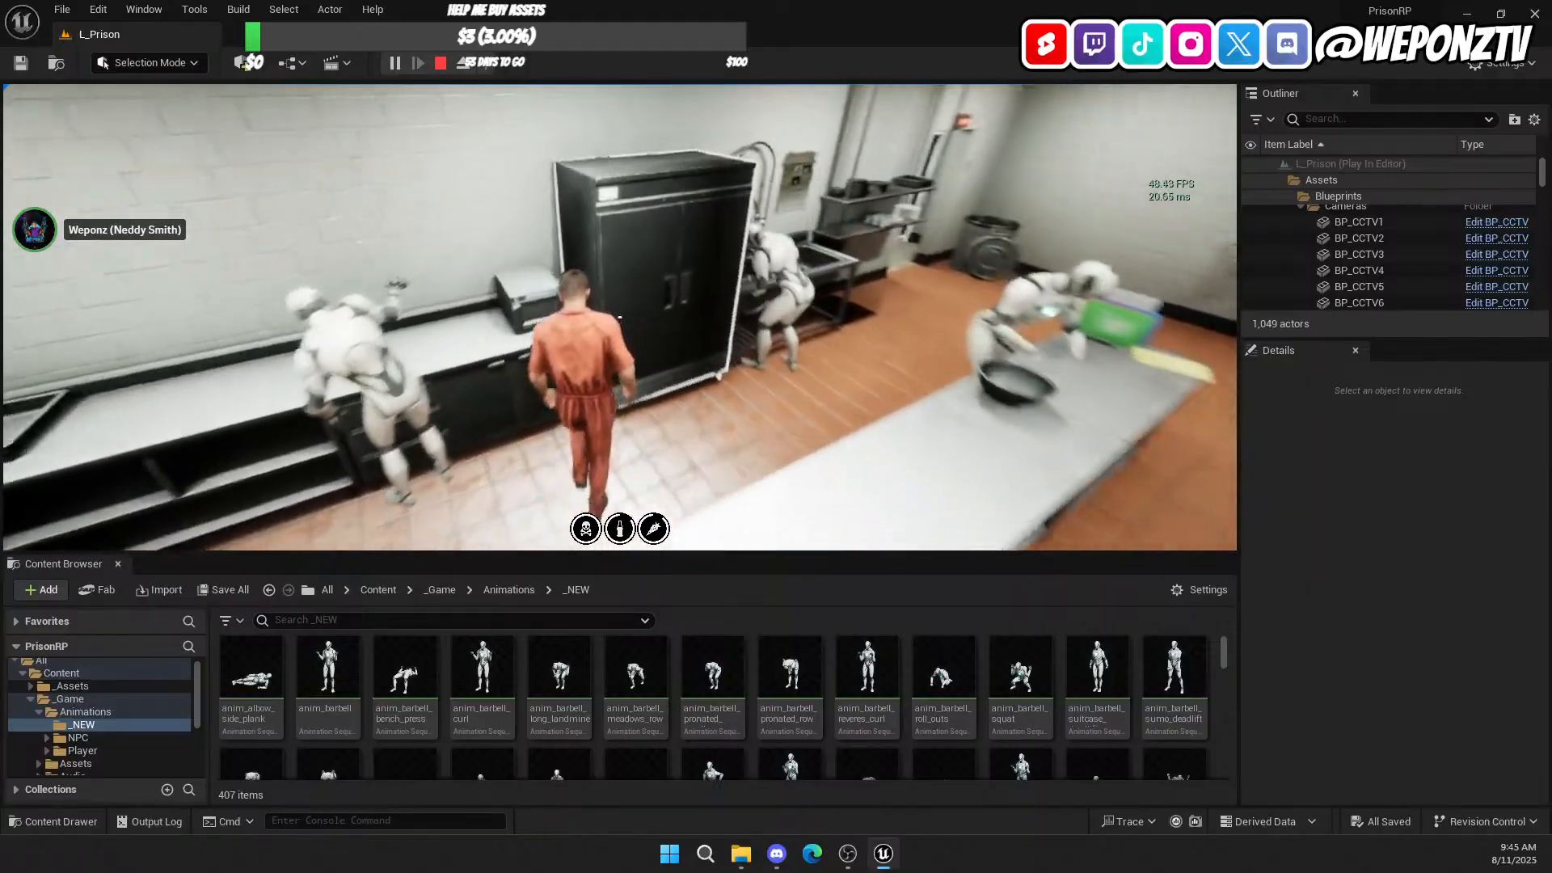
pyautogui.press('w')
pyautogui.press('w')
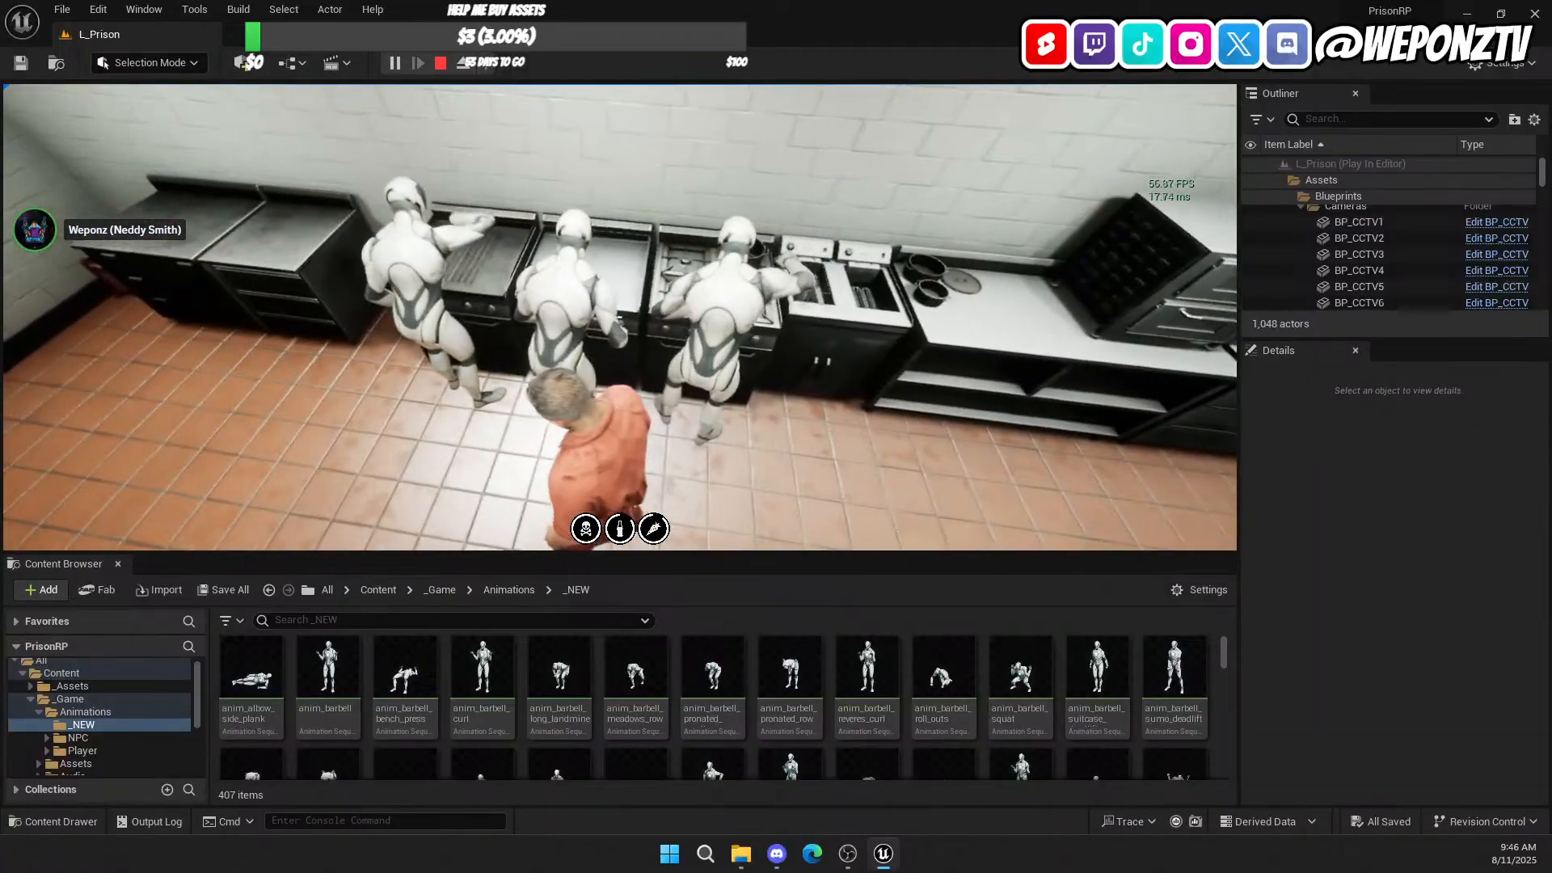
pyautogui.press('w')
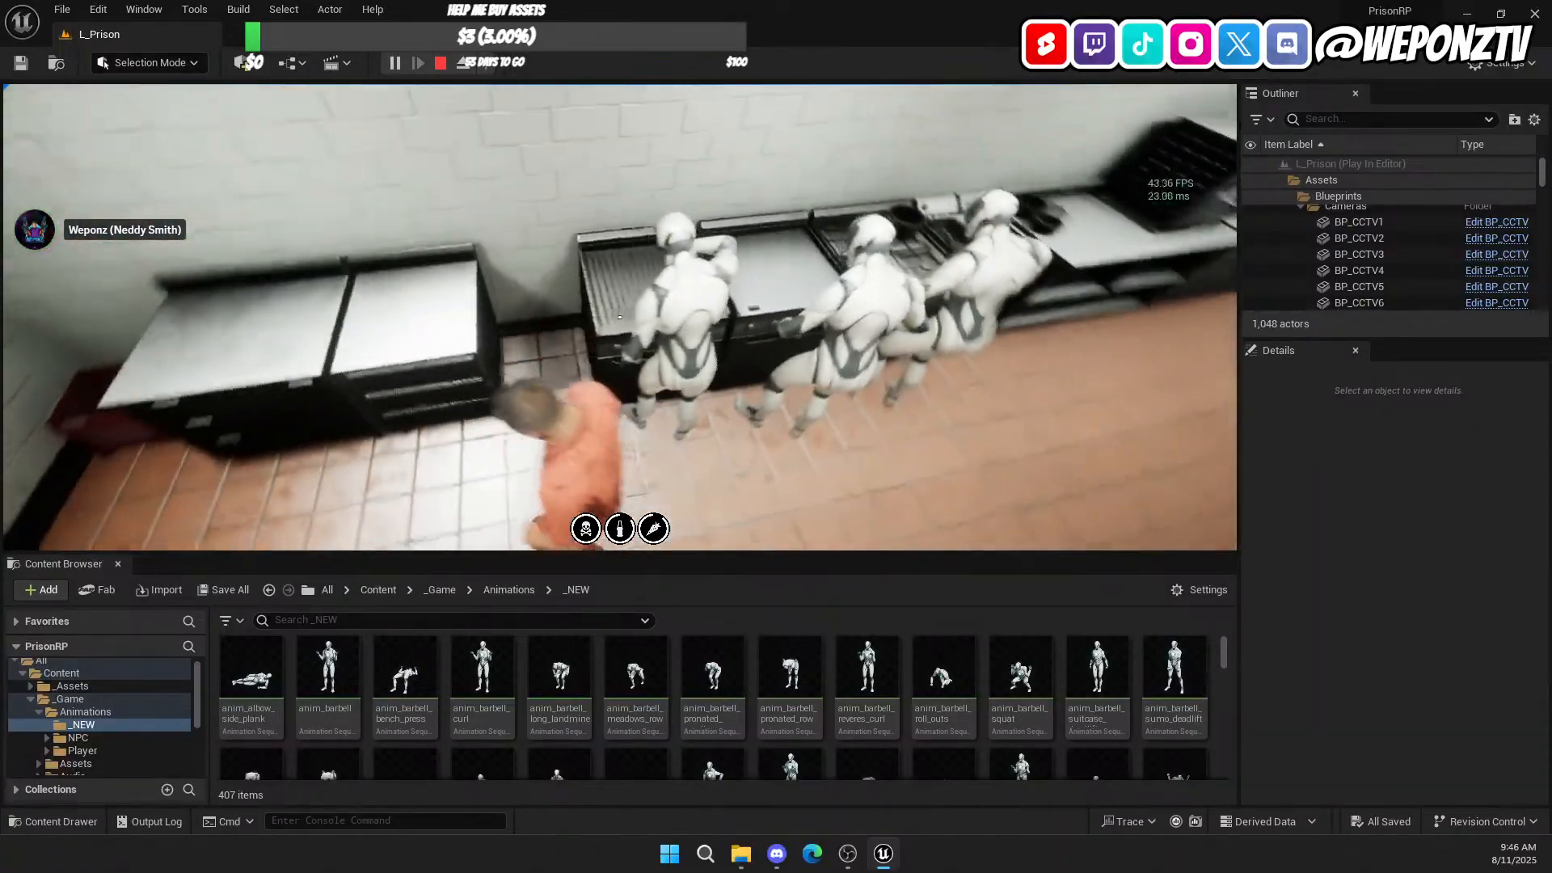
pyautogui.press('w')
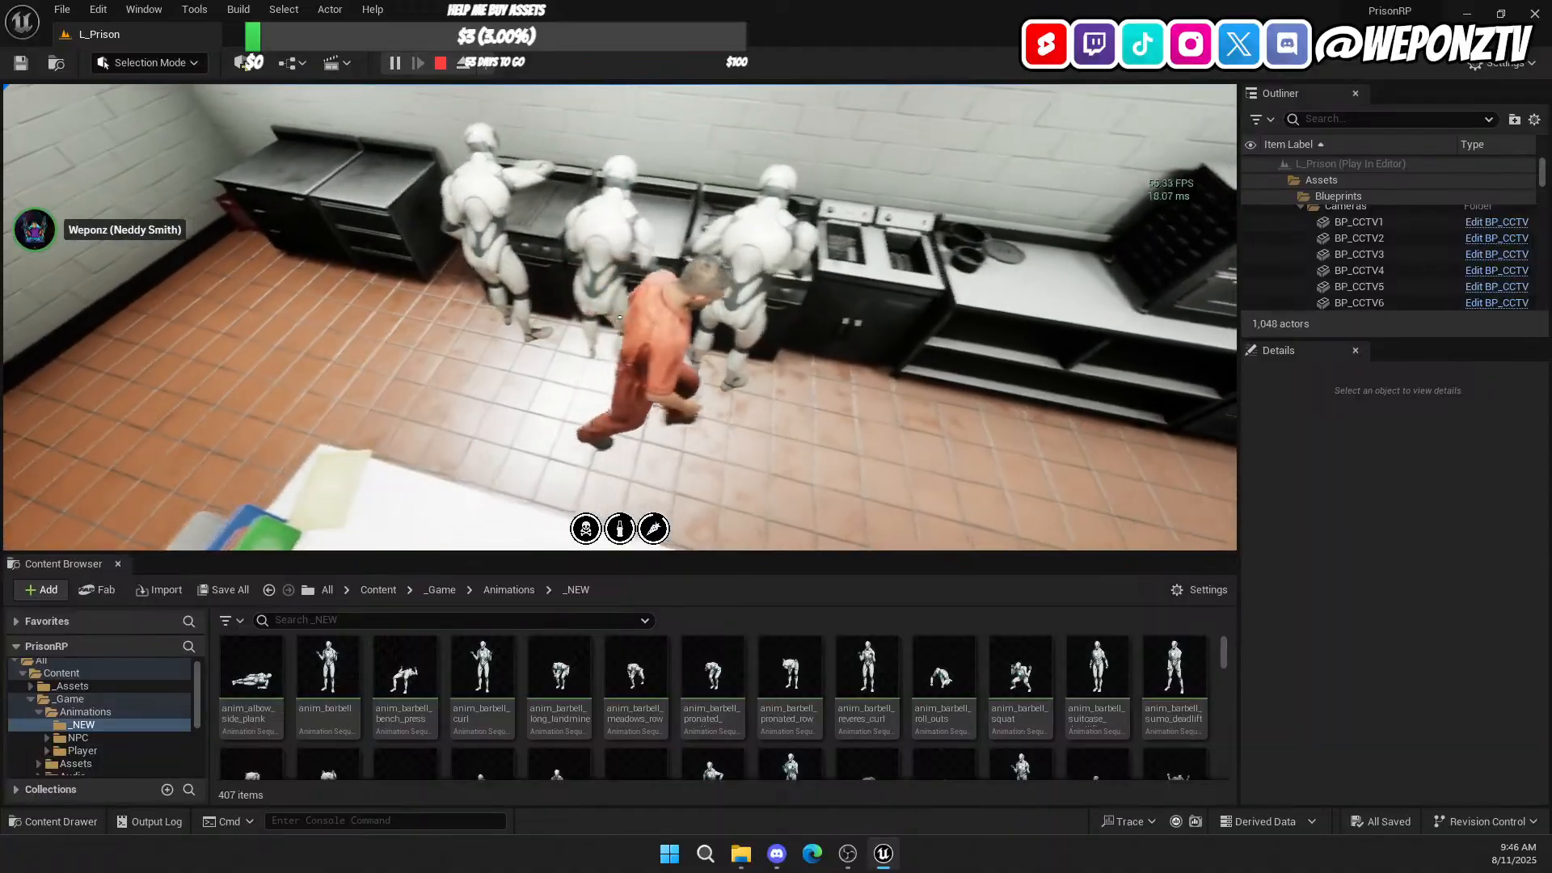
pyautogui.press('w')
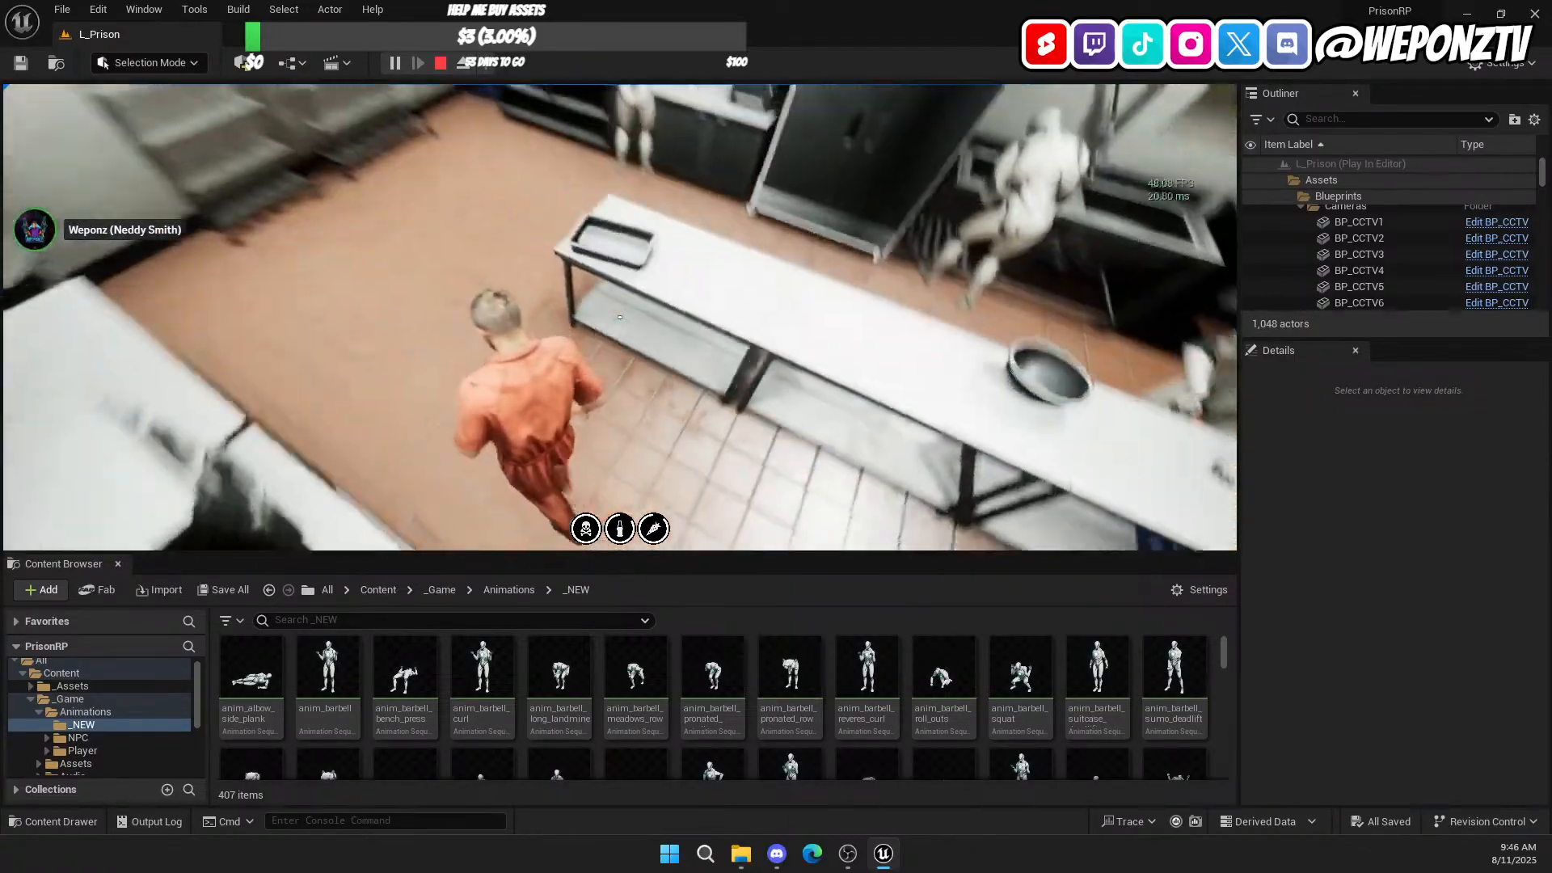
pyautogui.press('w')
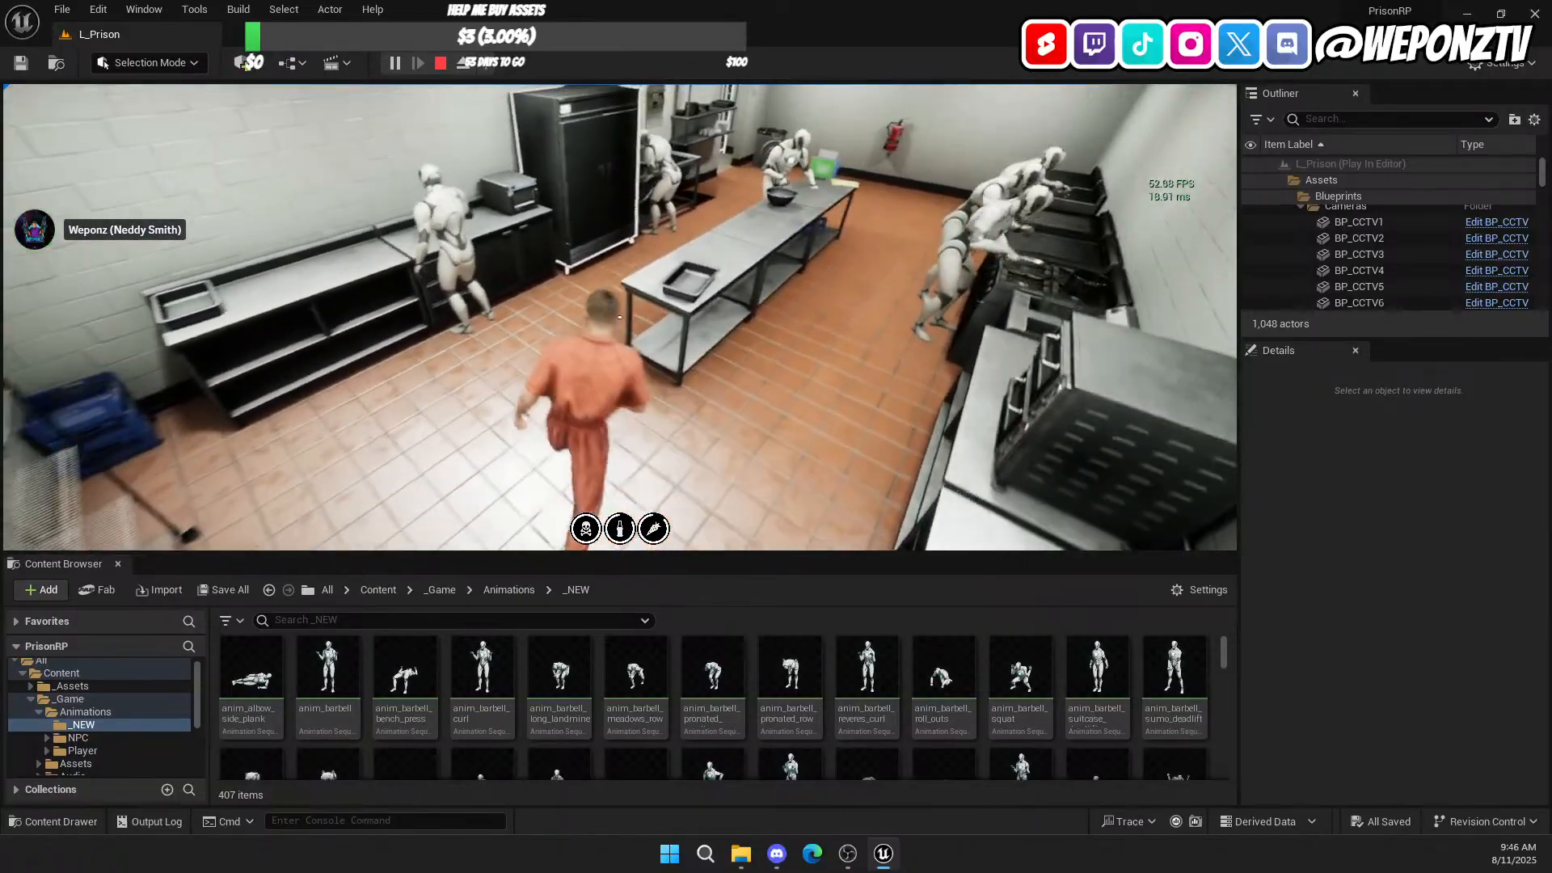
pyautogui.press('w')
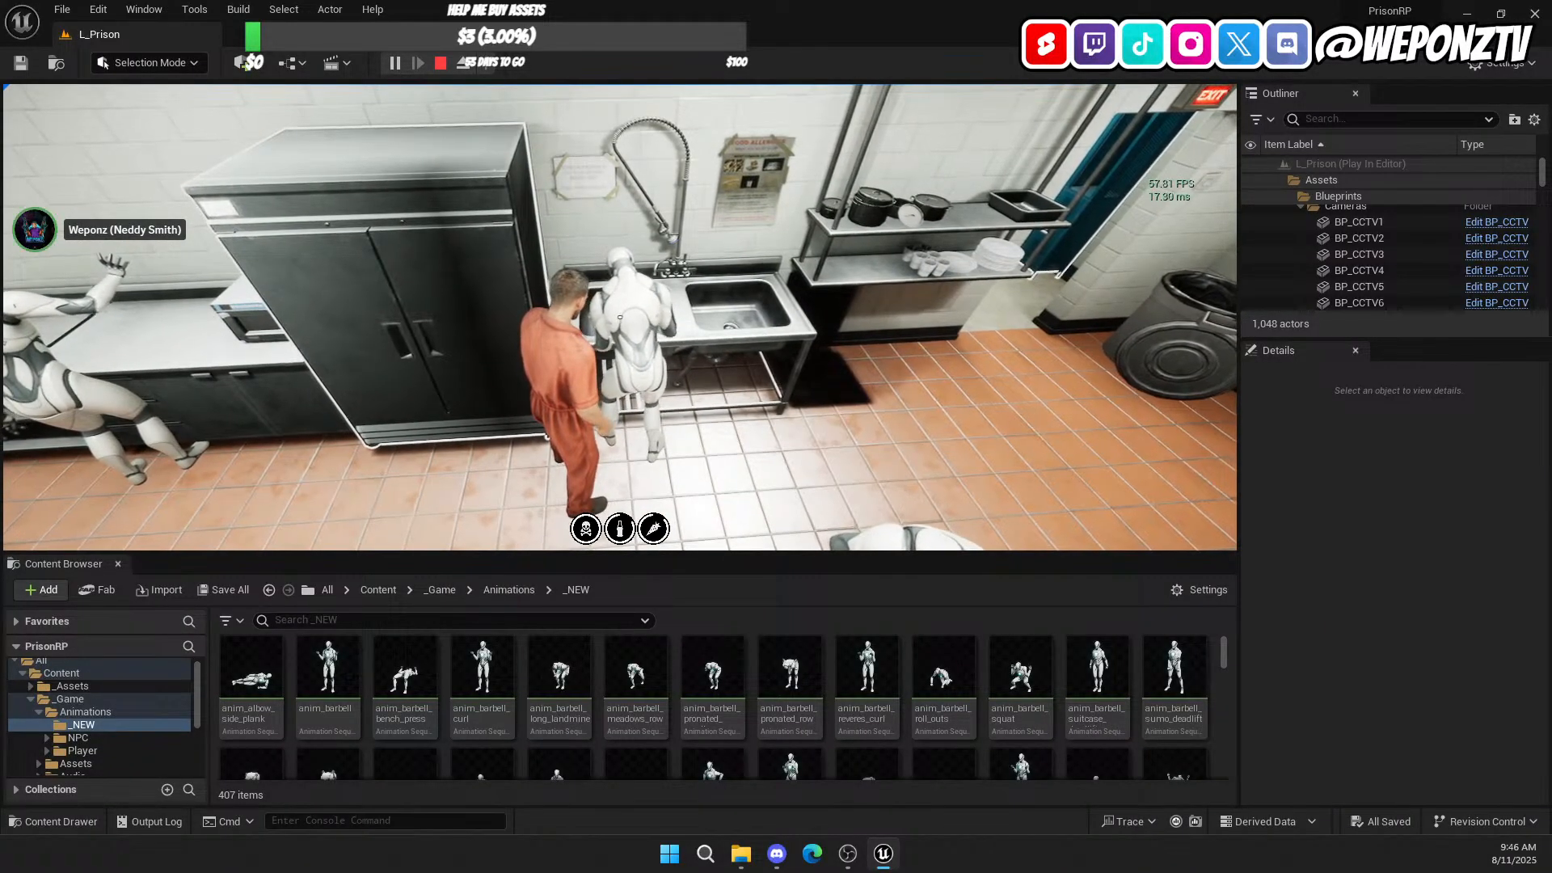
pyautogui.press('s')
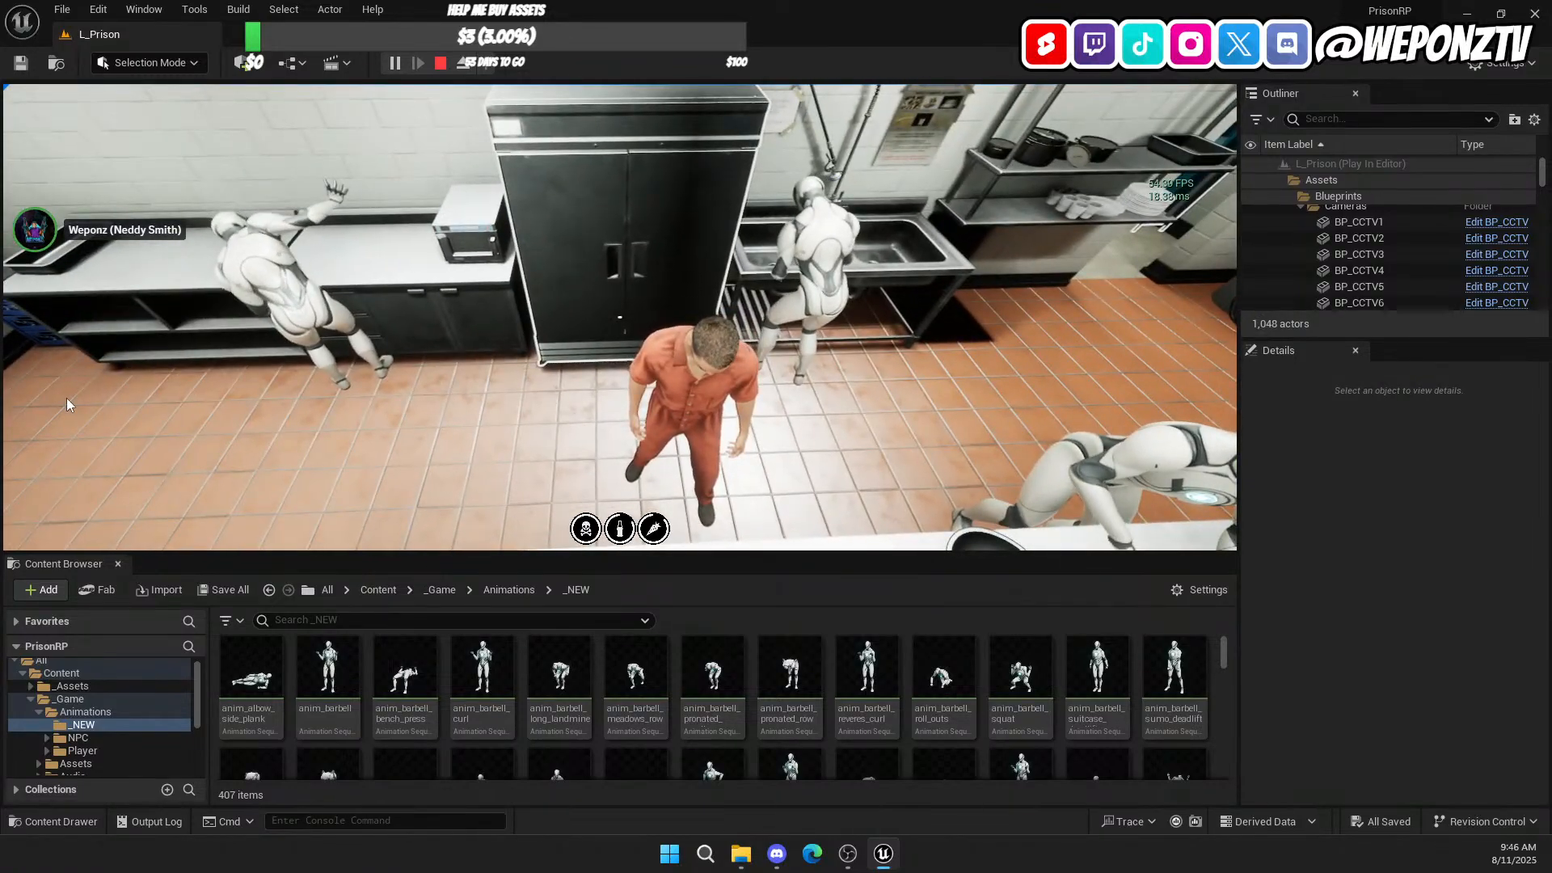
# Step: Stop the play test, then close its message log and dismiss the error notification
pyautogui.press('Escape')
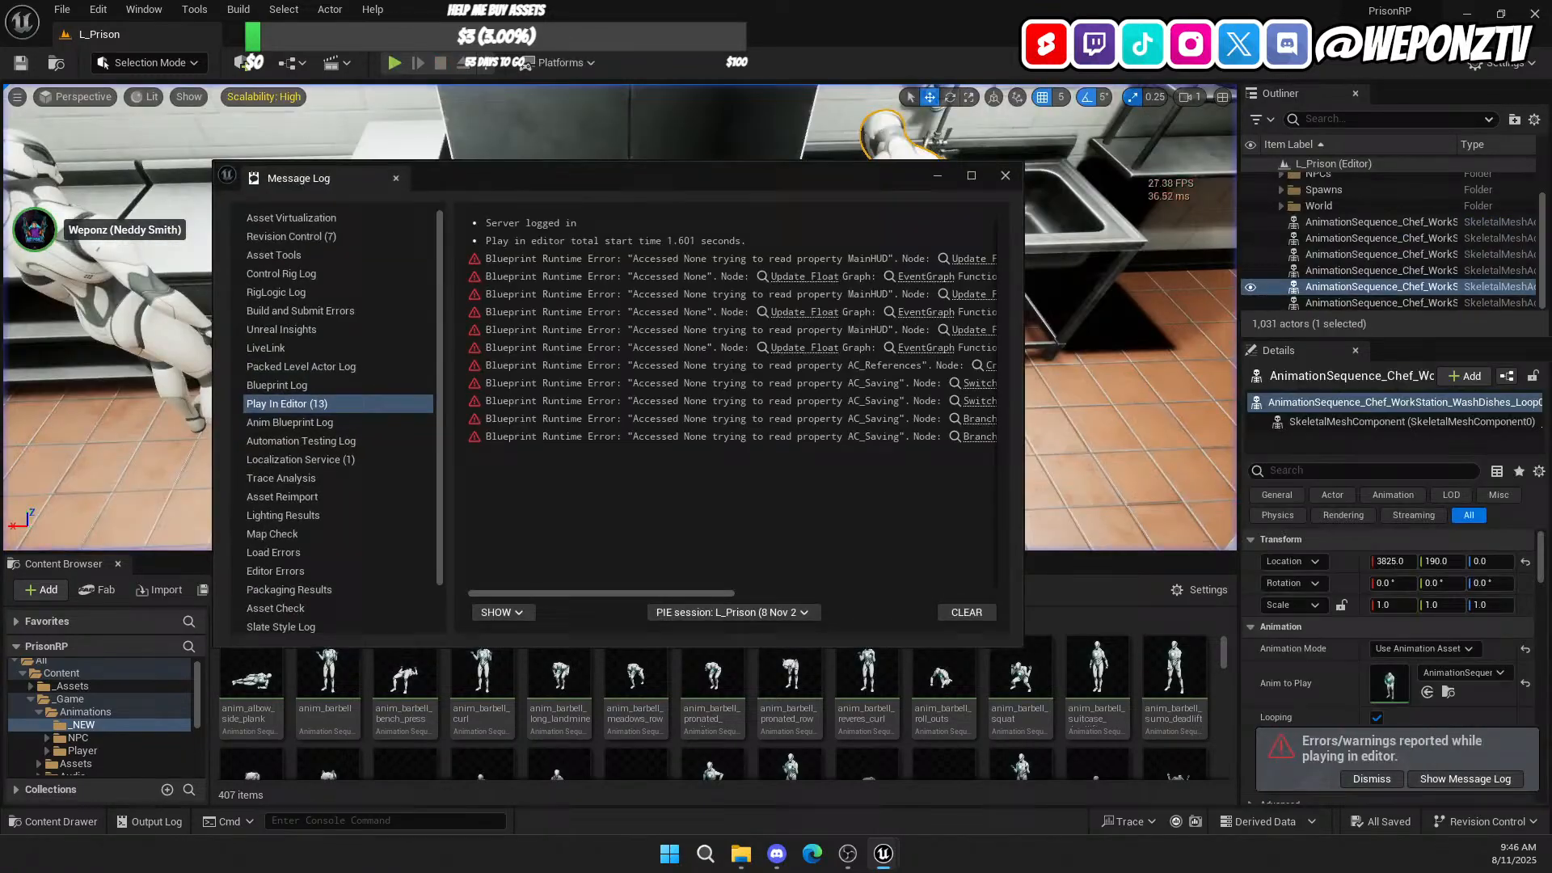
pyautogui.click(1002, 176)
pyautogui.write('c')
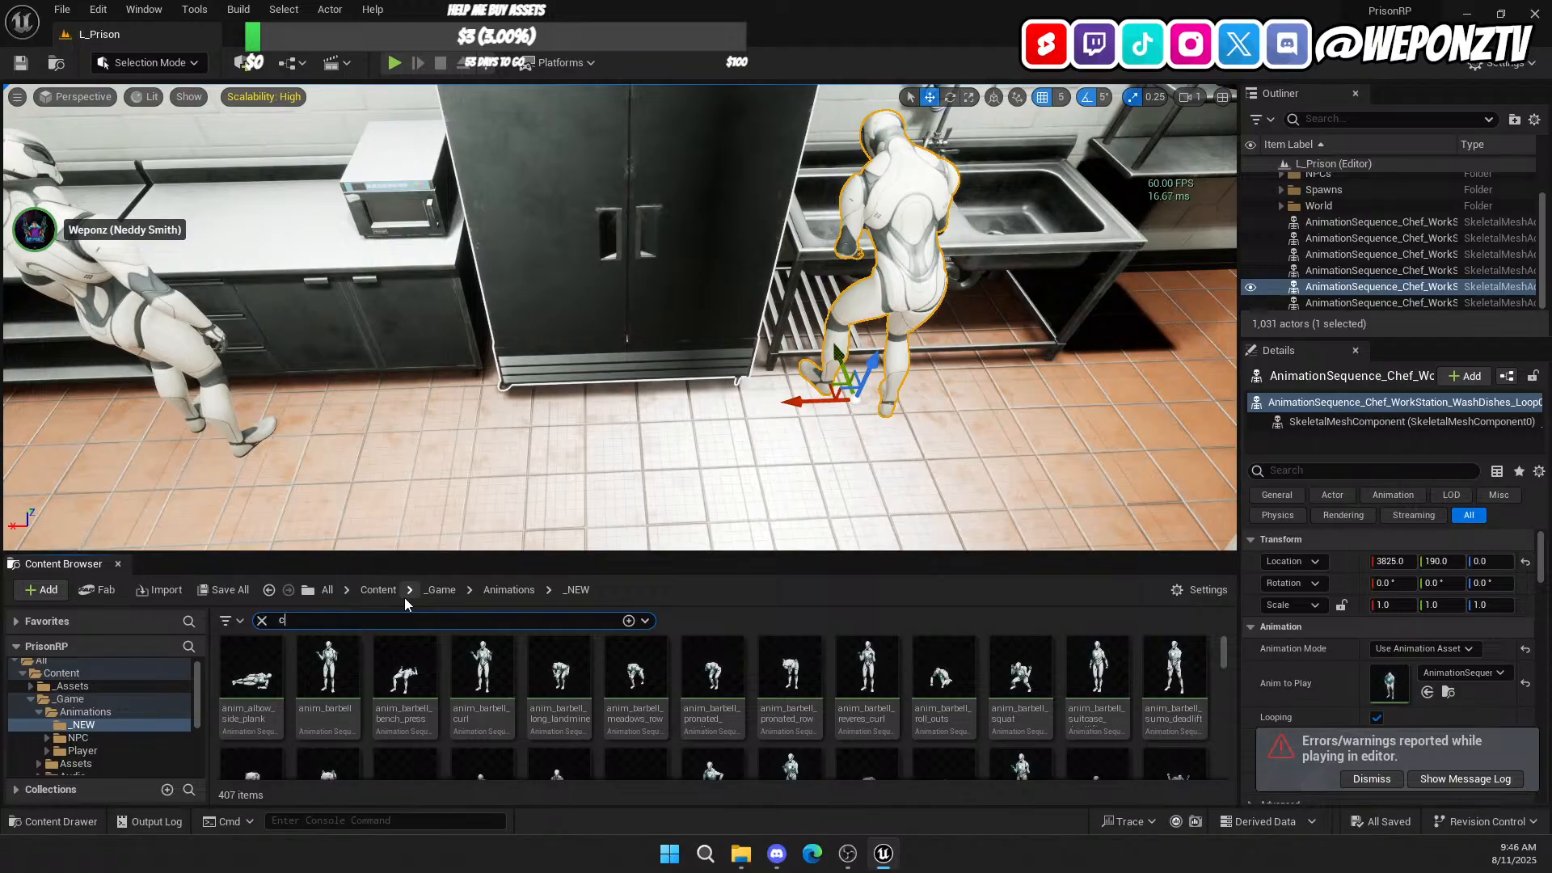
pyautogui.write('l')
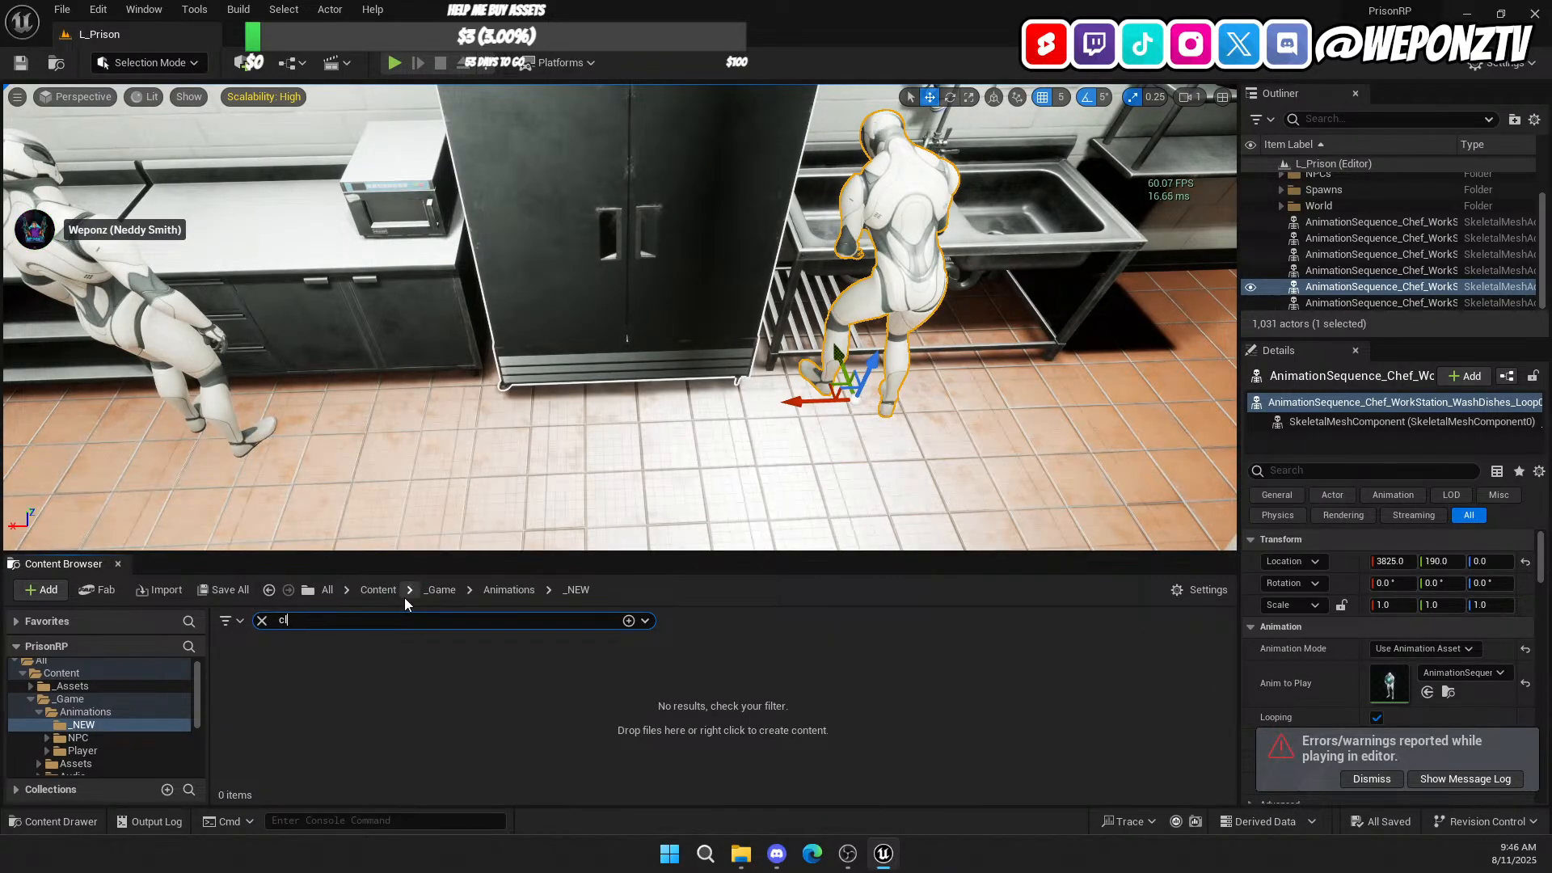
pyautogui.press('BackSpace')
pyautogui.press('BackSpace')
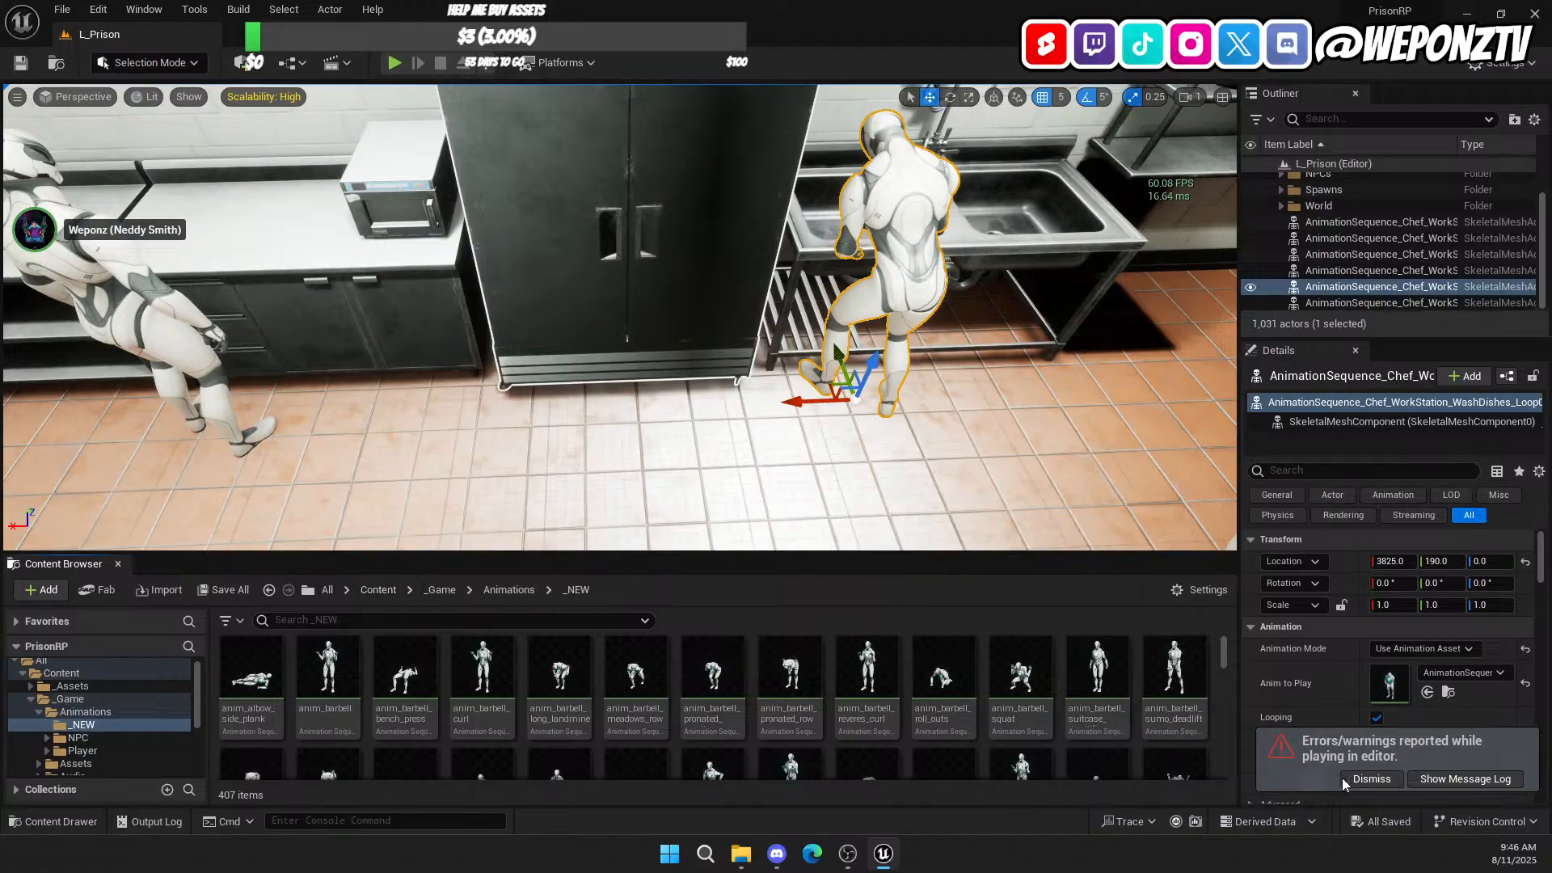
pyautogui.click(1372, 778)
# Step: Examine the placed chef animations across the kitchen from the shelving end of the room in the editor viewport
pyautogui.click(377, 589)
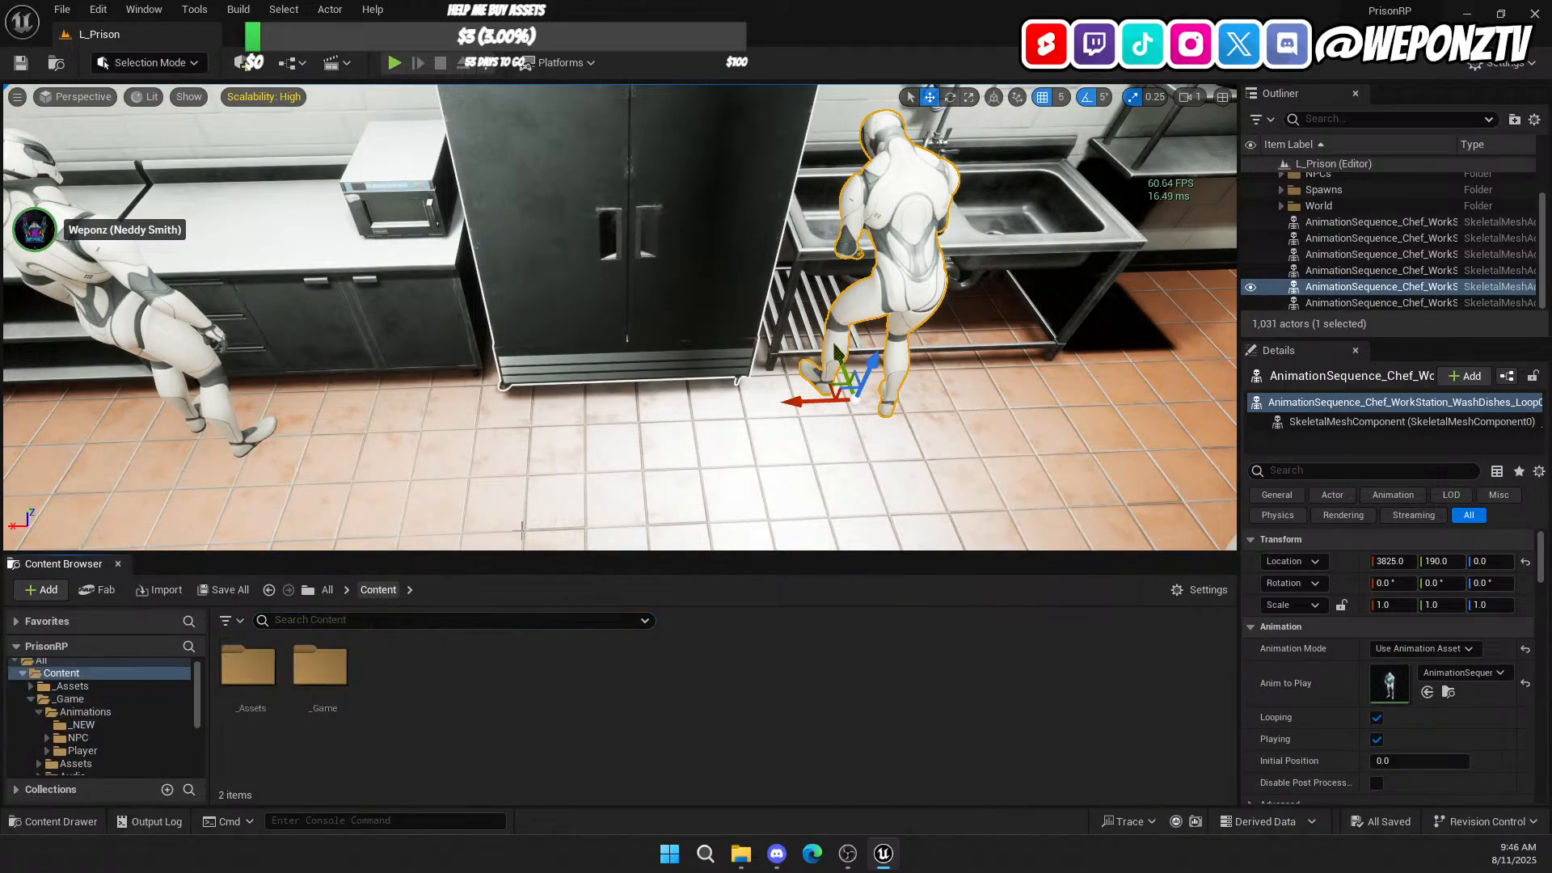
pyautogui.press('s')
pyautogui.moveTo(521, 531); pyautogui.dragTo(631, 510, button='right')
pyautogui.press('w')
pyautogui.press('s')
pyautogui.press('d')
pyautogui.press('a')
pyautogui.press('w')
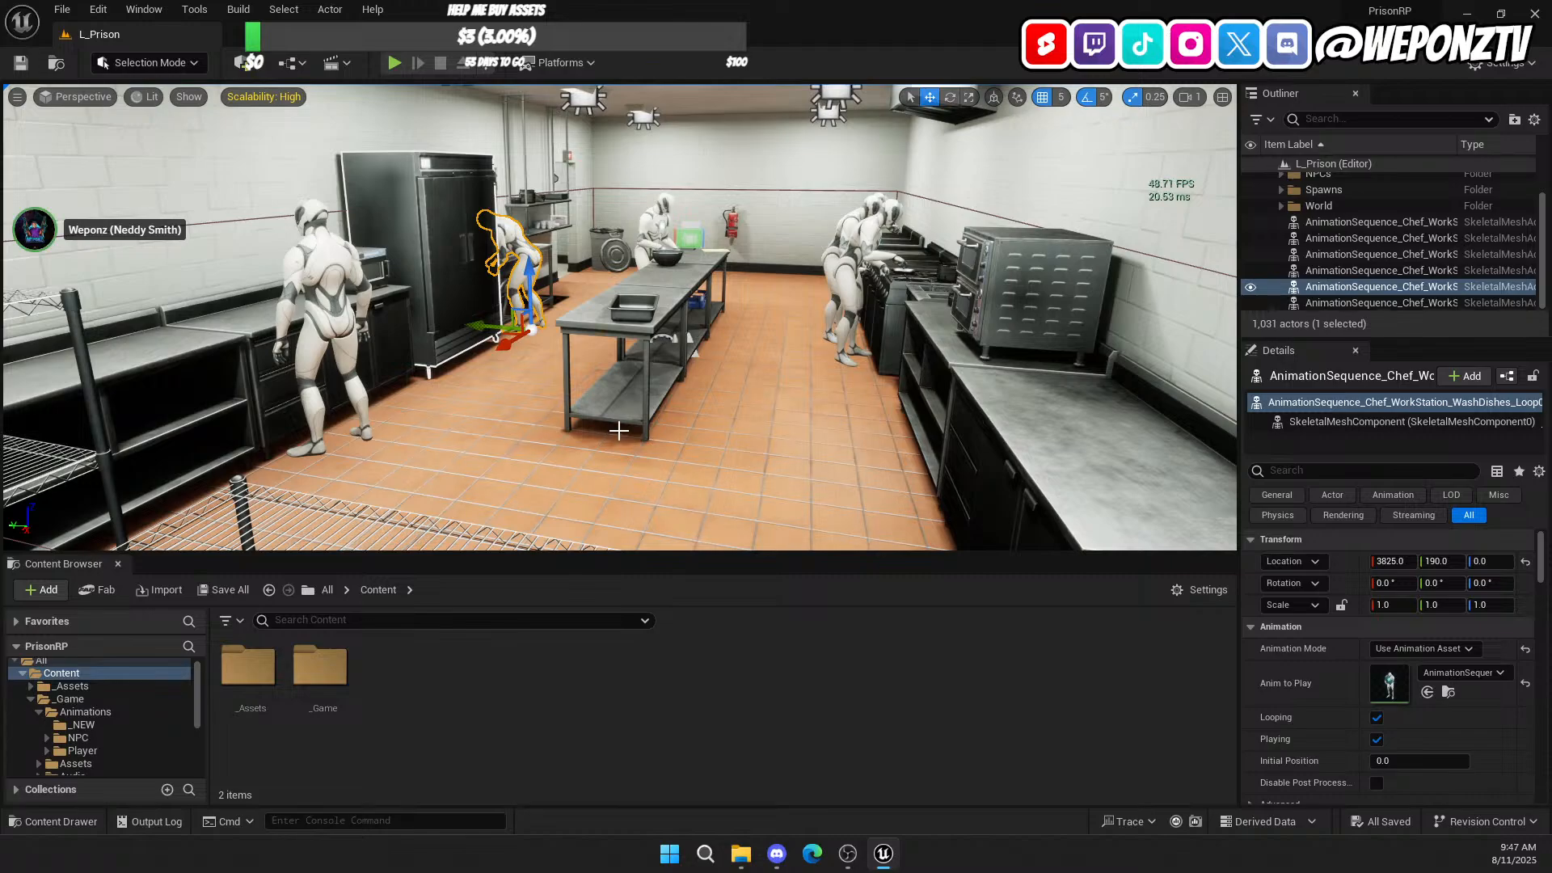
pyautogui.moveTo(728, 383)
pyautogui.mouseDown(button='right')
pyautogui.moveTo(675, 427)
pyautogui.moveTo(701, 373)
pyautogui.mouseUp(button='right')
pyautogui.press('w')
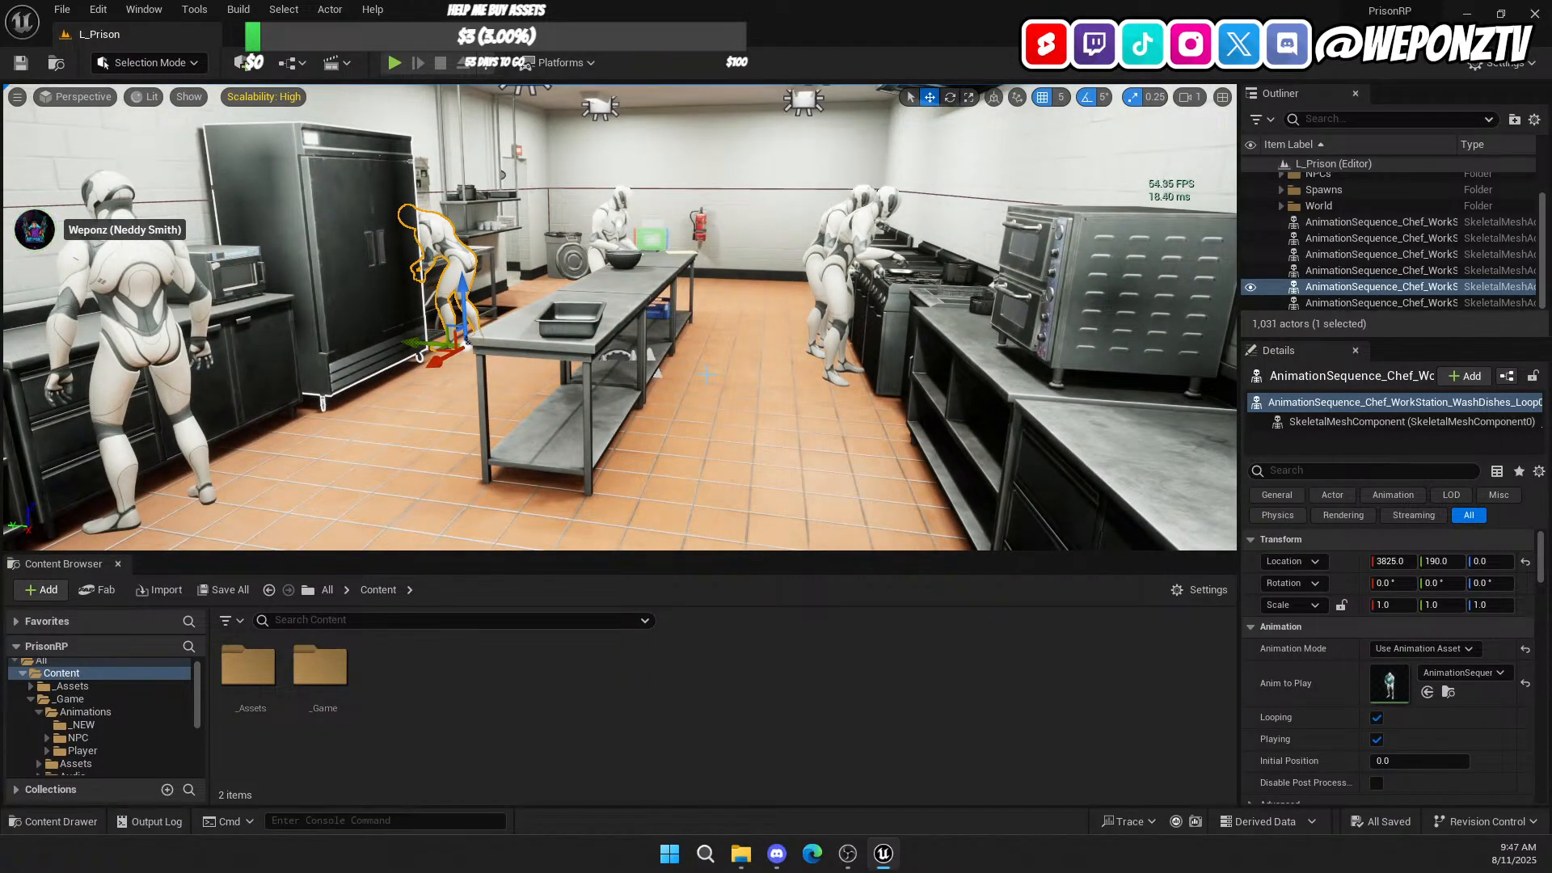
pyautogui.moveTo(706, 374); pyautogui.dragTo(642, 394, button='right')
pyautogui.press('d')
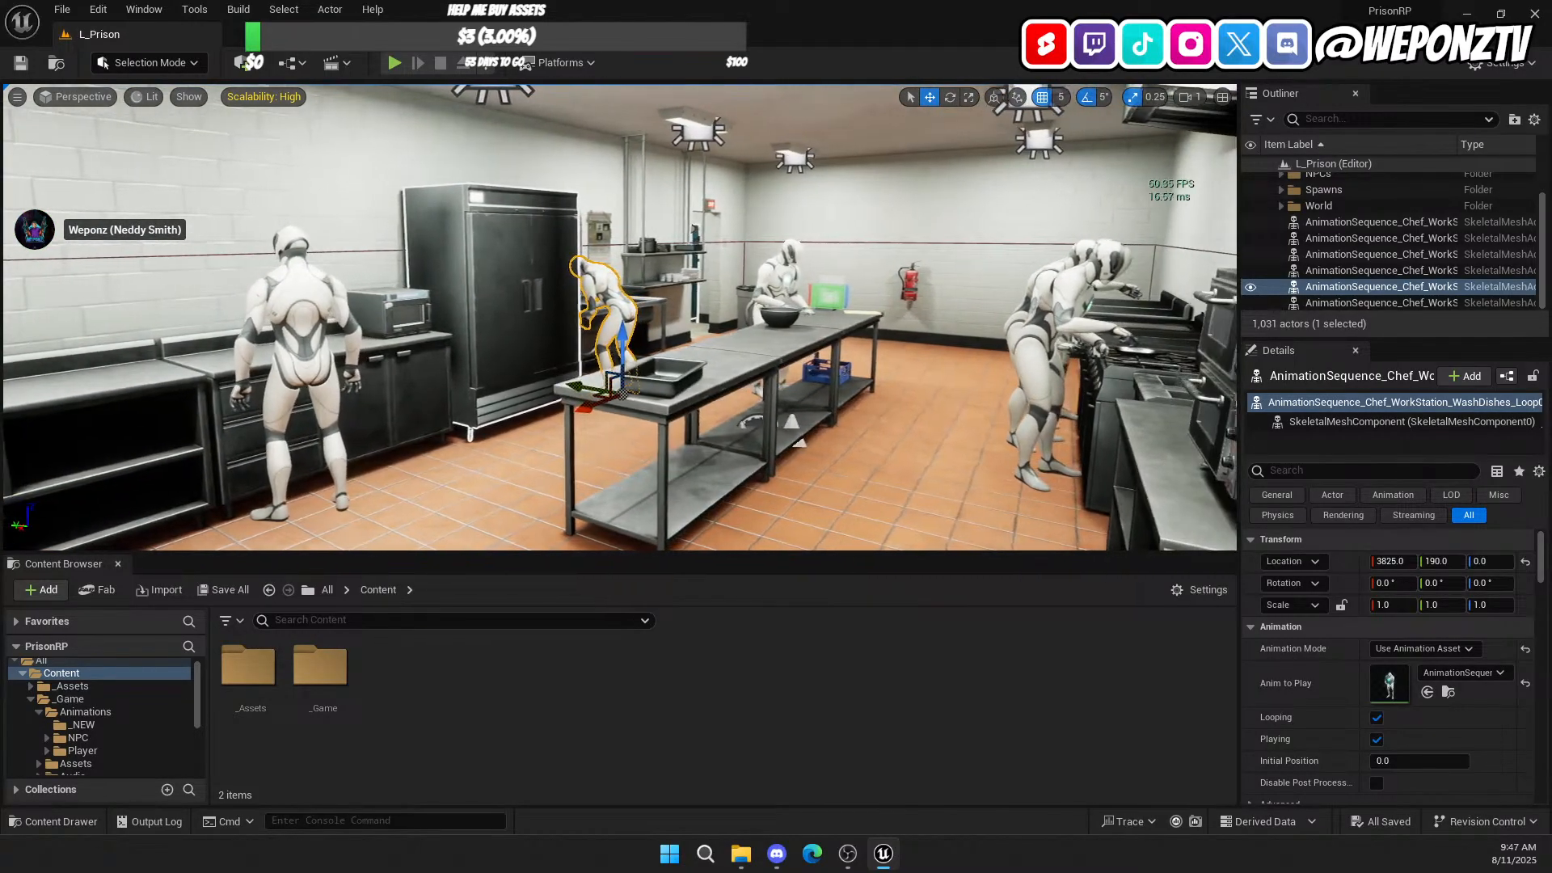
# Step: Select the inspecting chef at the back counter and open the _Game/Animations/_NEW folder
pyautogui.click(296, 333)
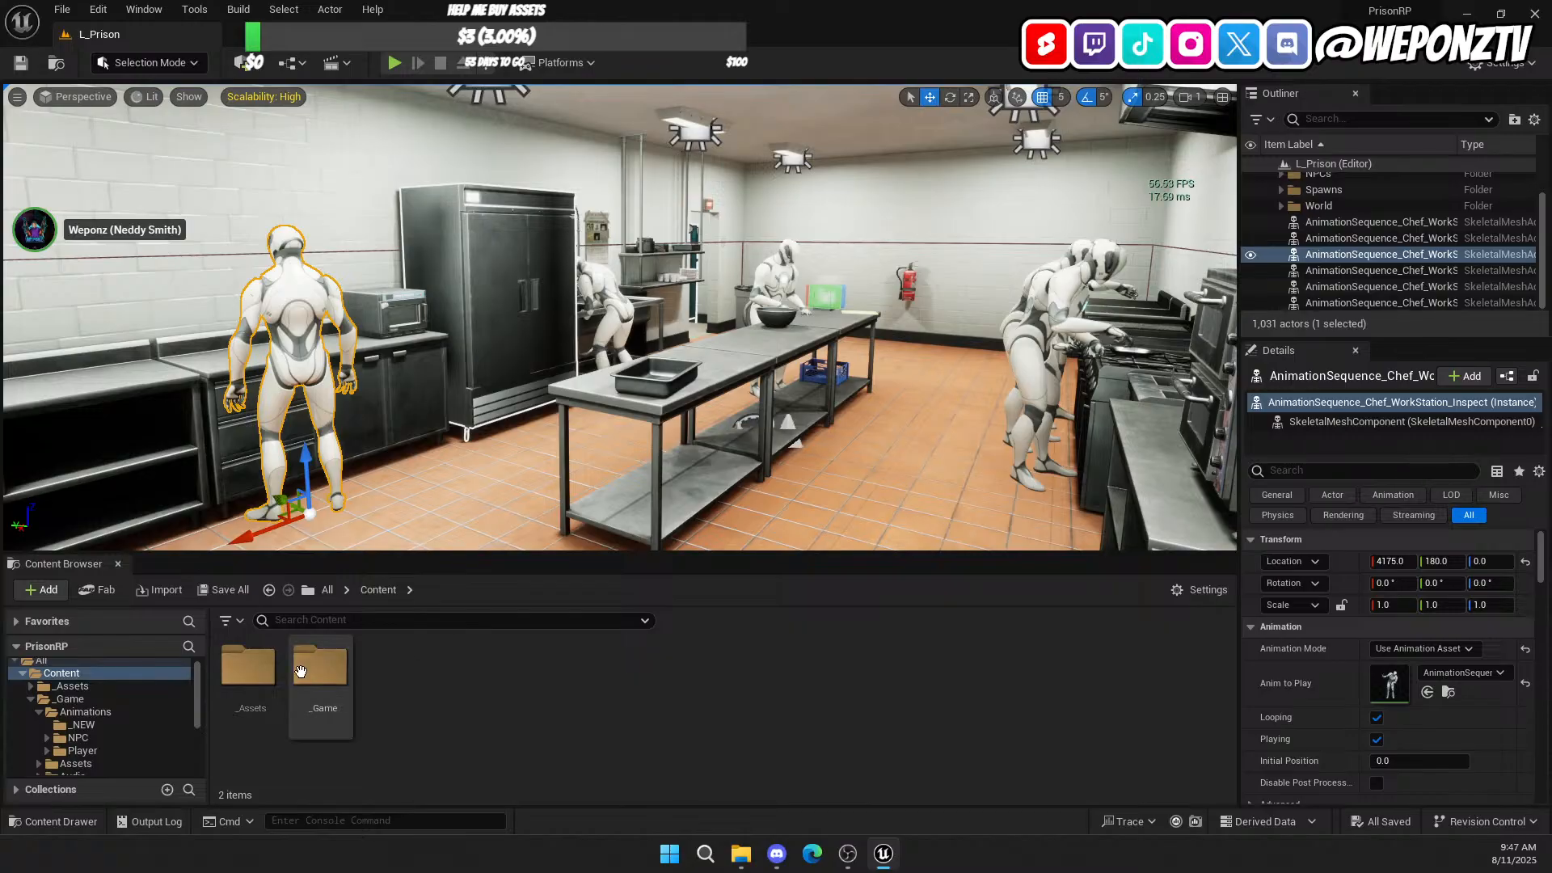
pyautogui.click(248, 668)
pyautogui.doubleClick(338, 681)
pyautogui.doubleClick(249, 679)
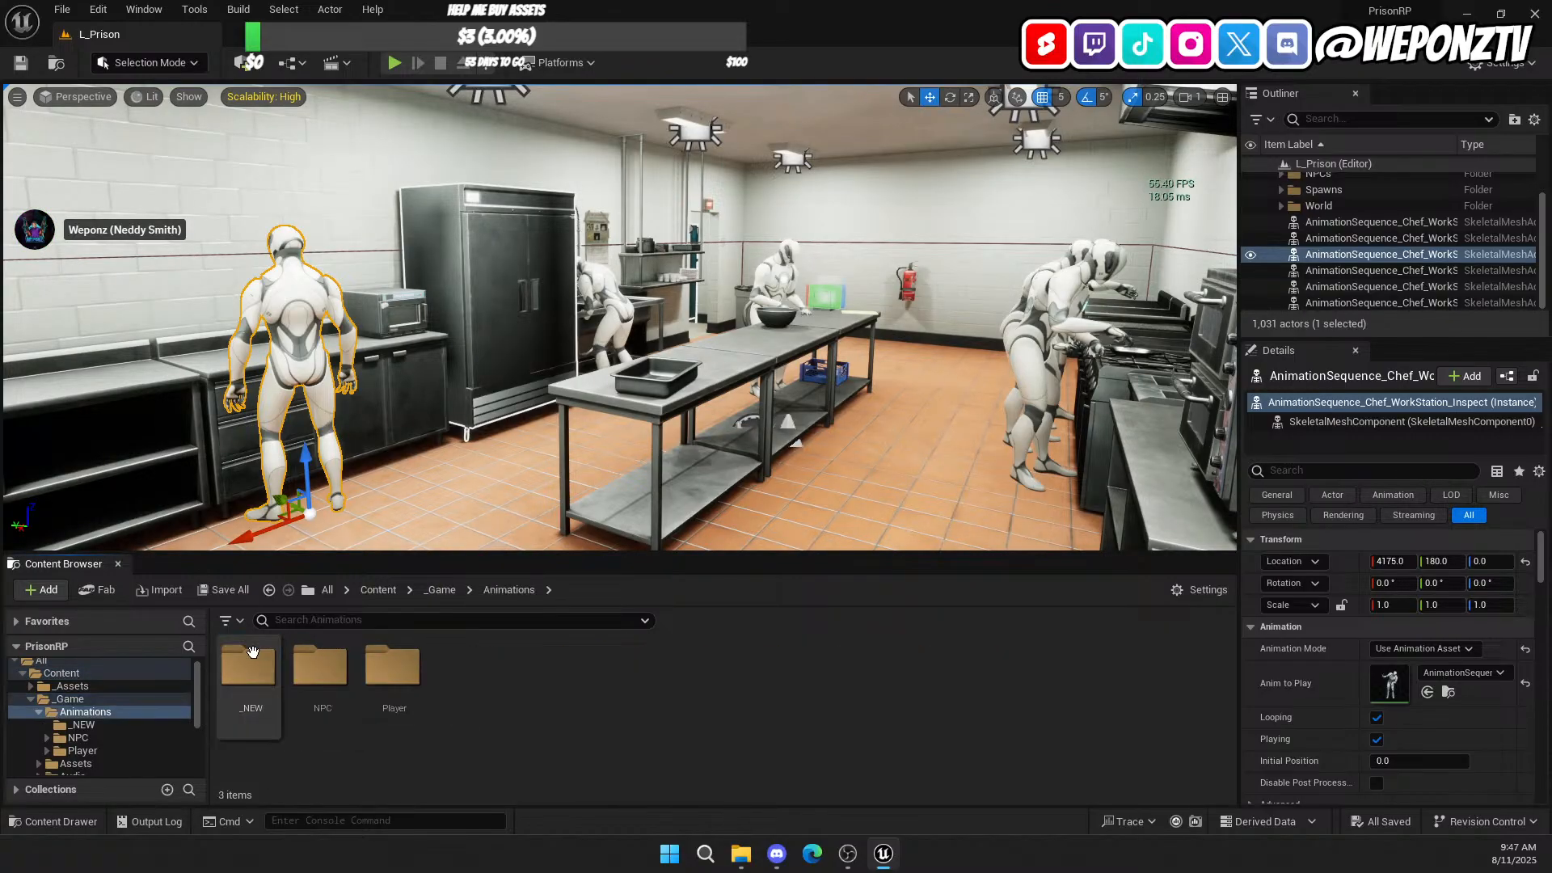
pyautogui.doubleClick(248, 679)
# Step: Search the _NEW folder for "inspect", examine the matching chef animations, and narrow the search to "inspect loop"
pyautogui.click(352, 619)
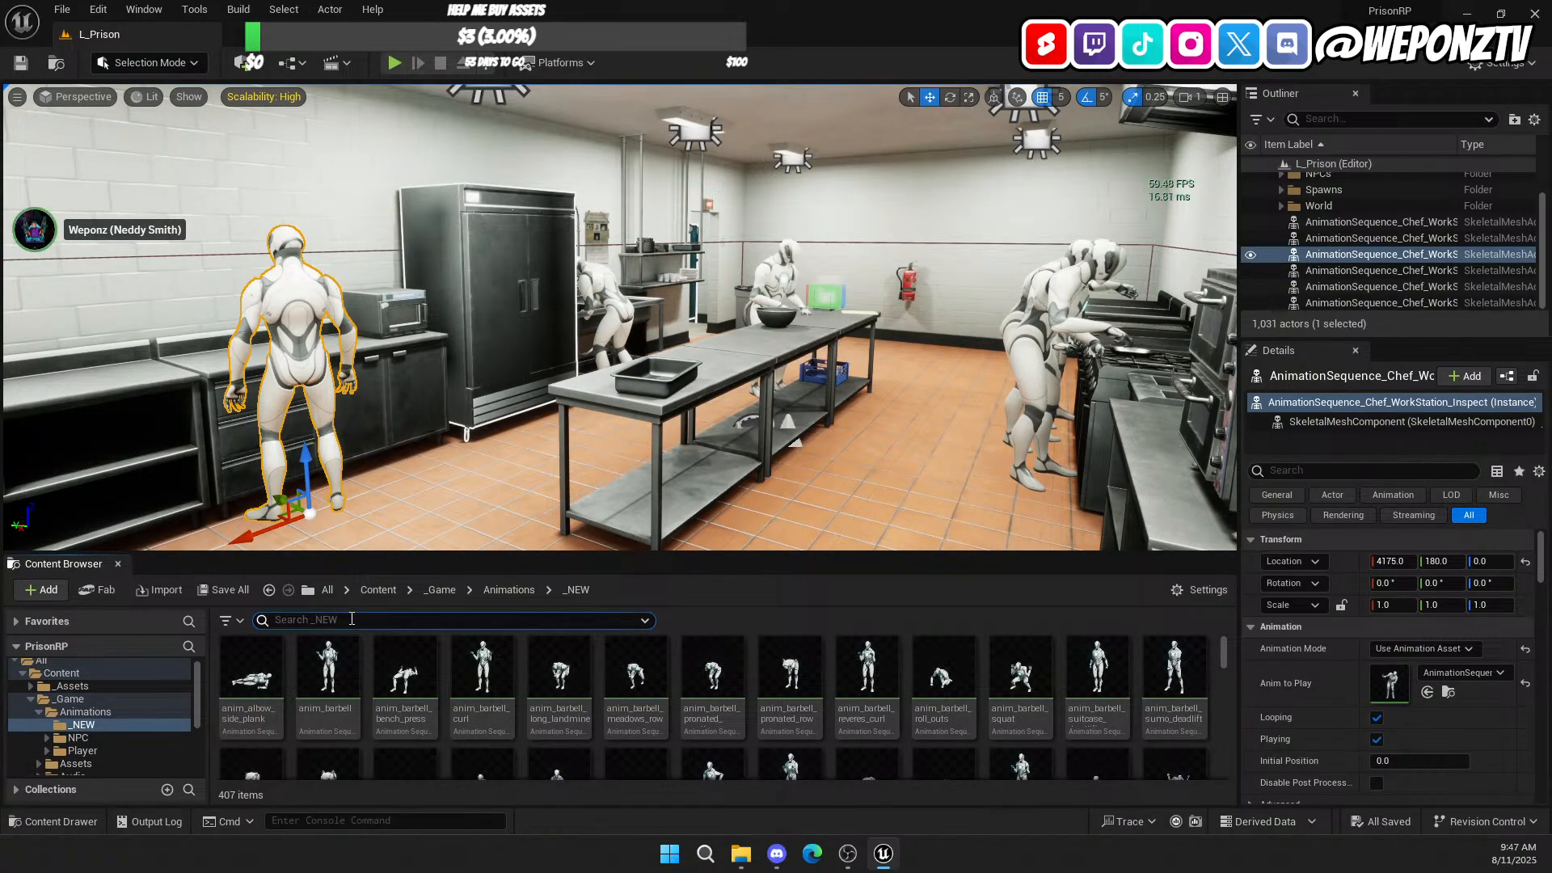
pyautogui.write('inspect')
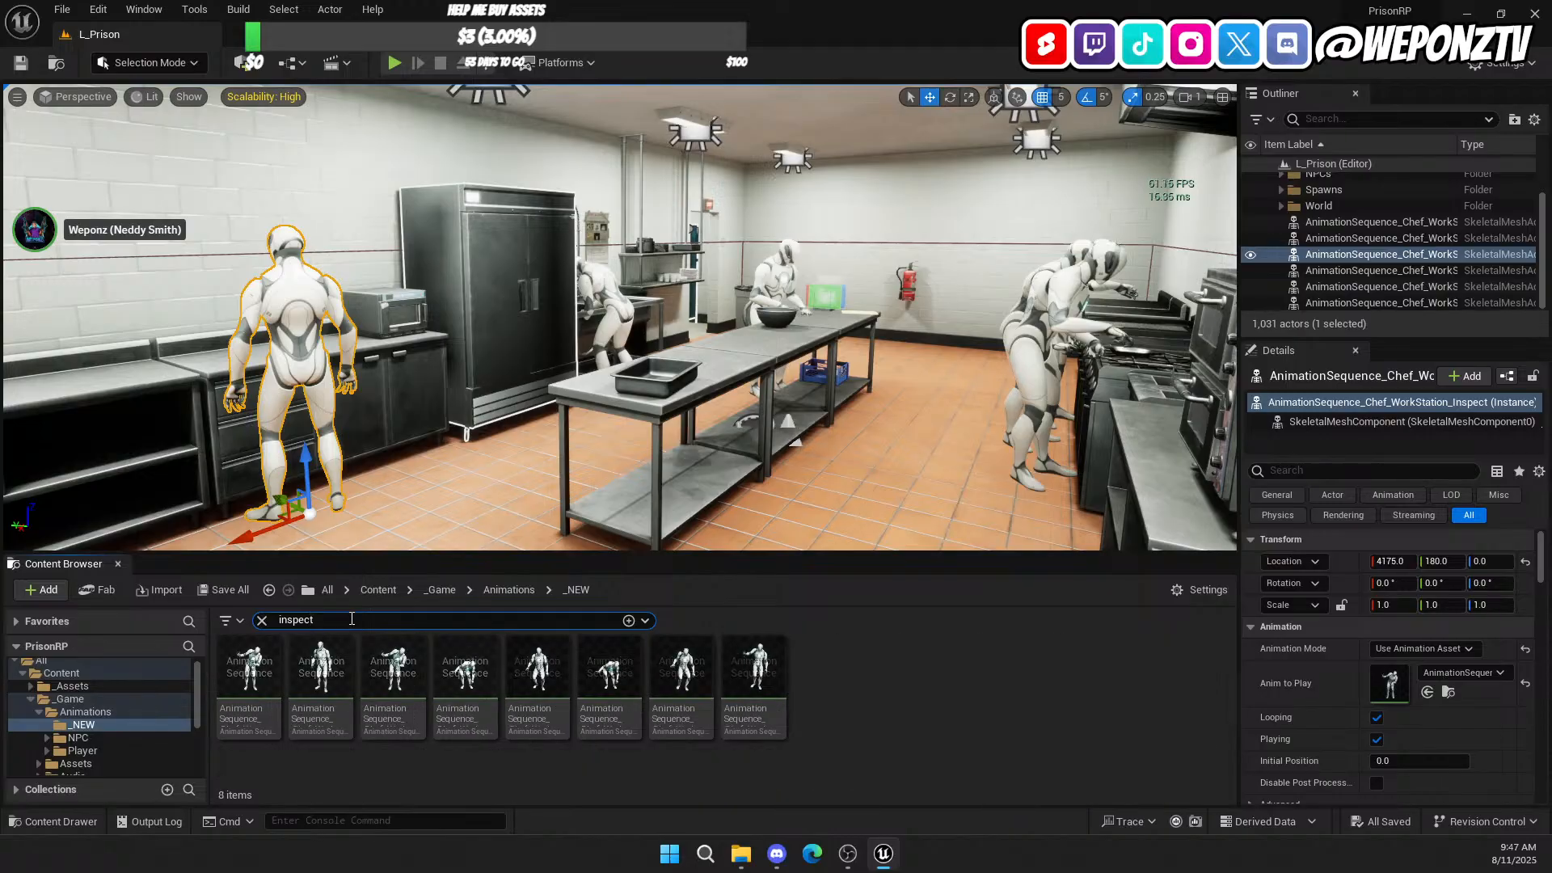
pyautogui.moveTo(399, 669)
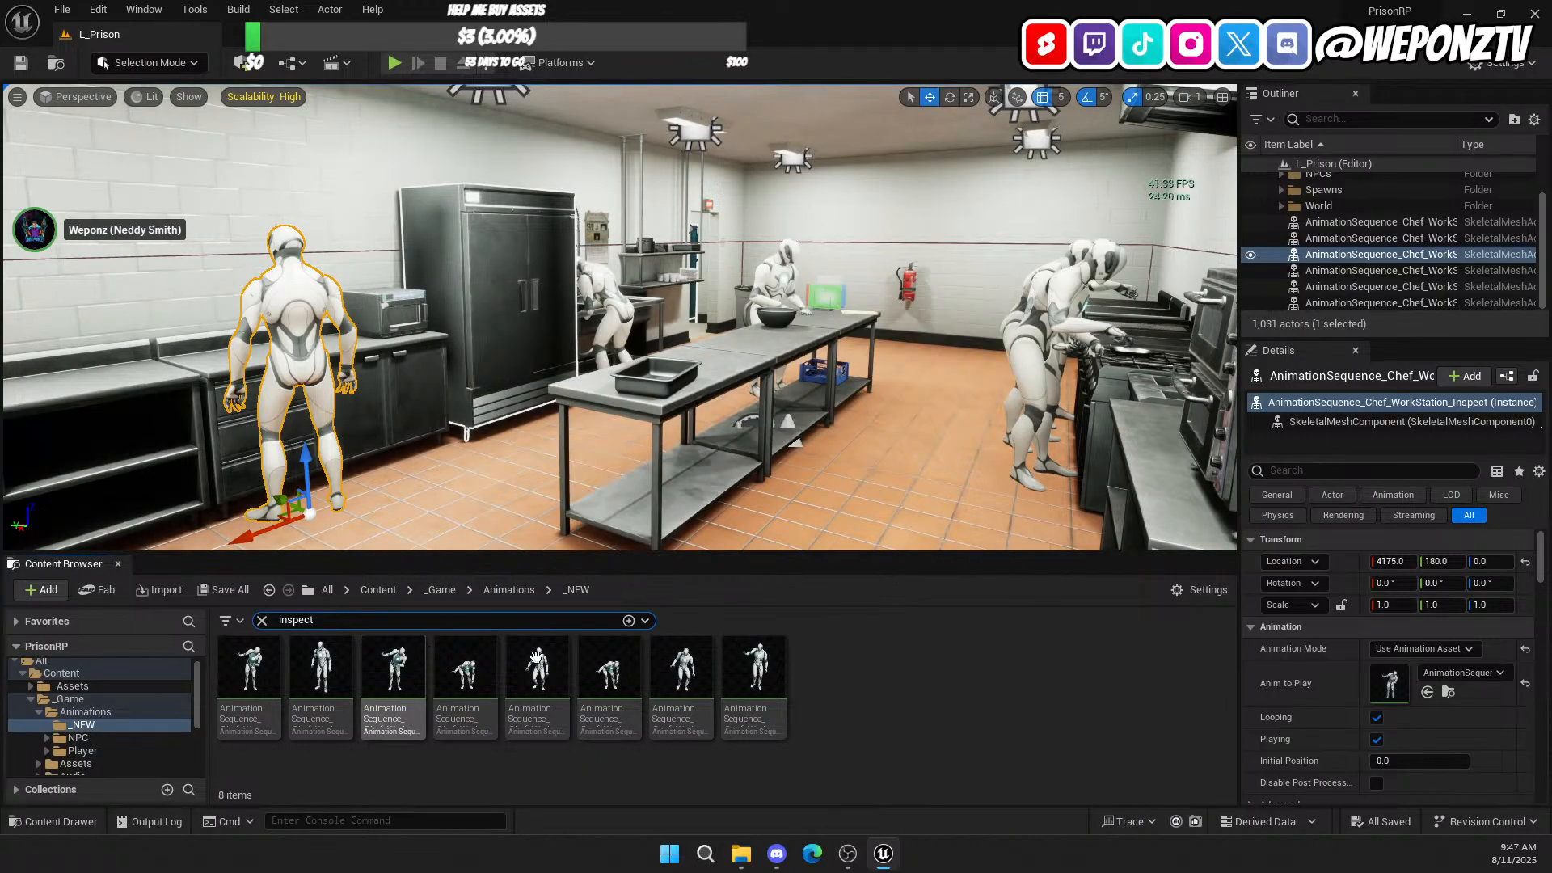
pyautogui.moveTo(768, 653)
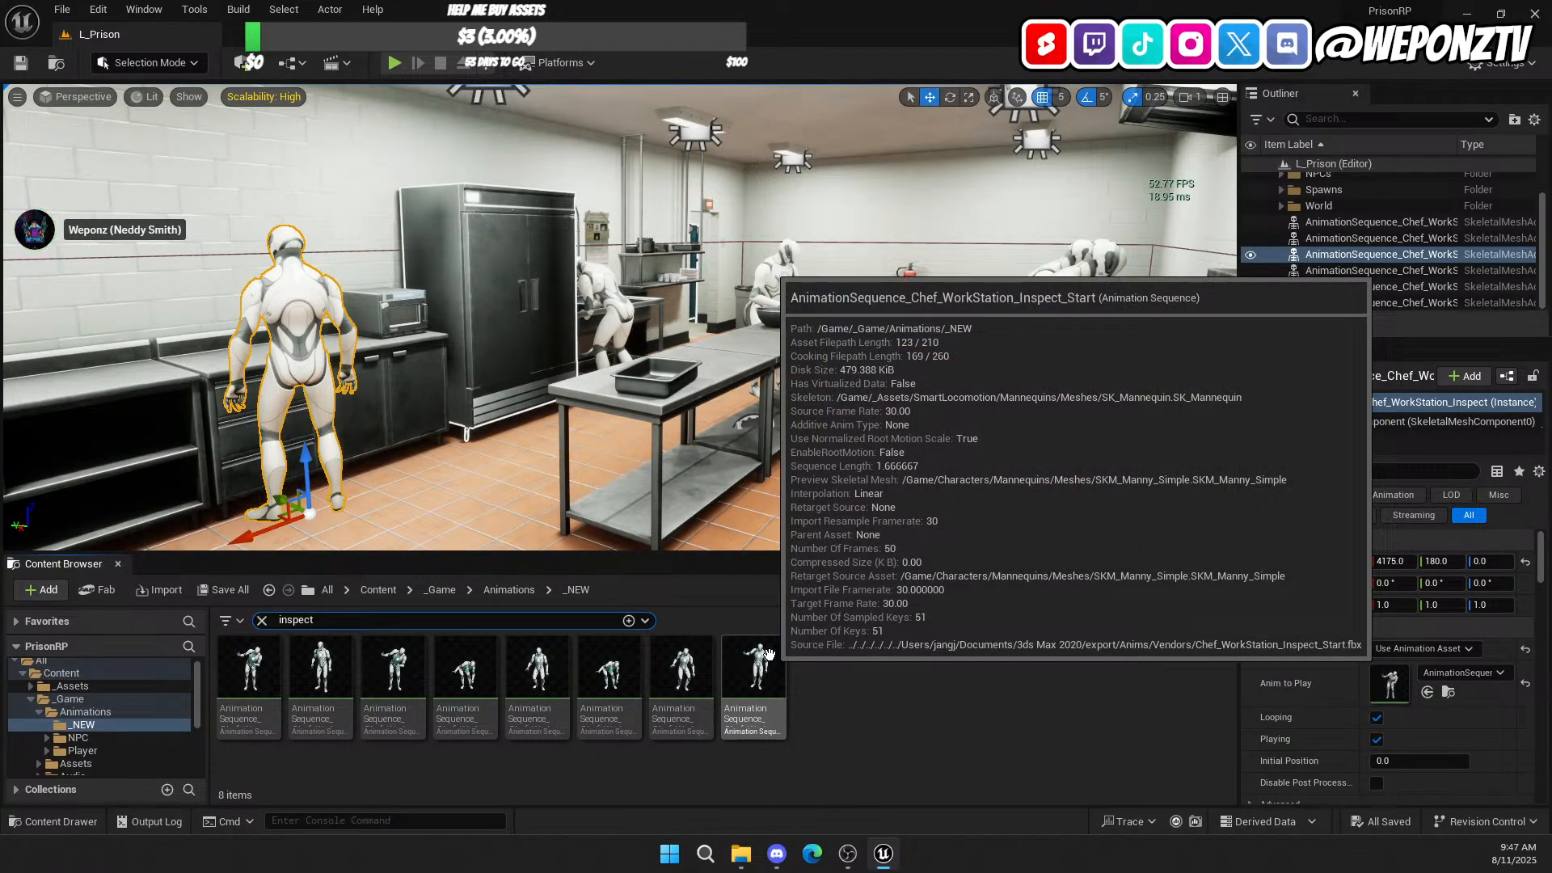
pyautogui.moveTo(676, 676)
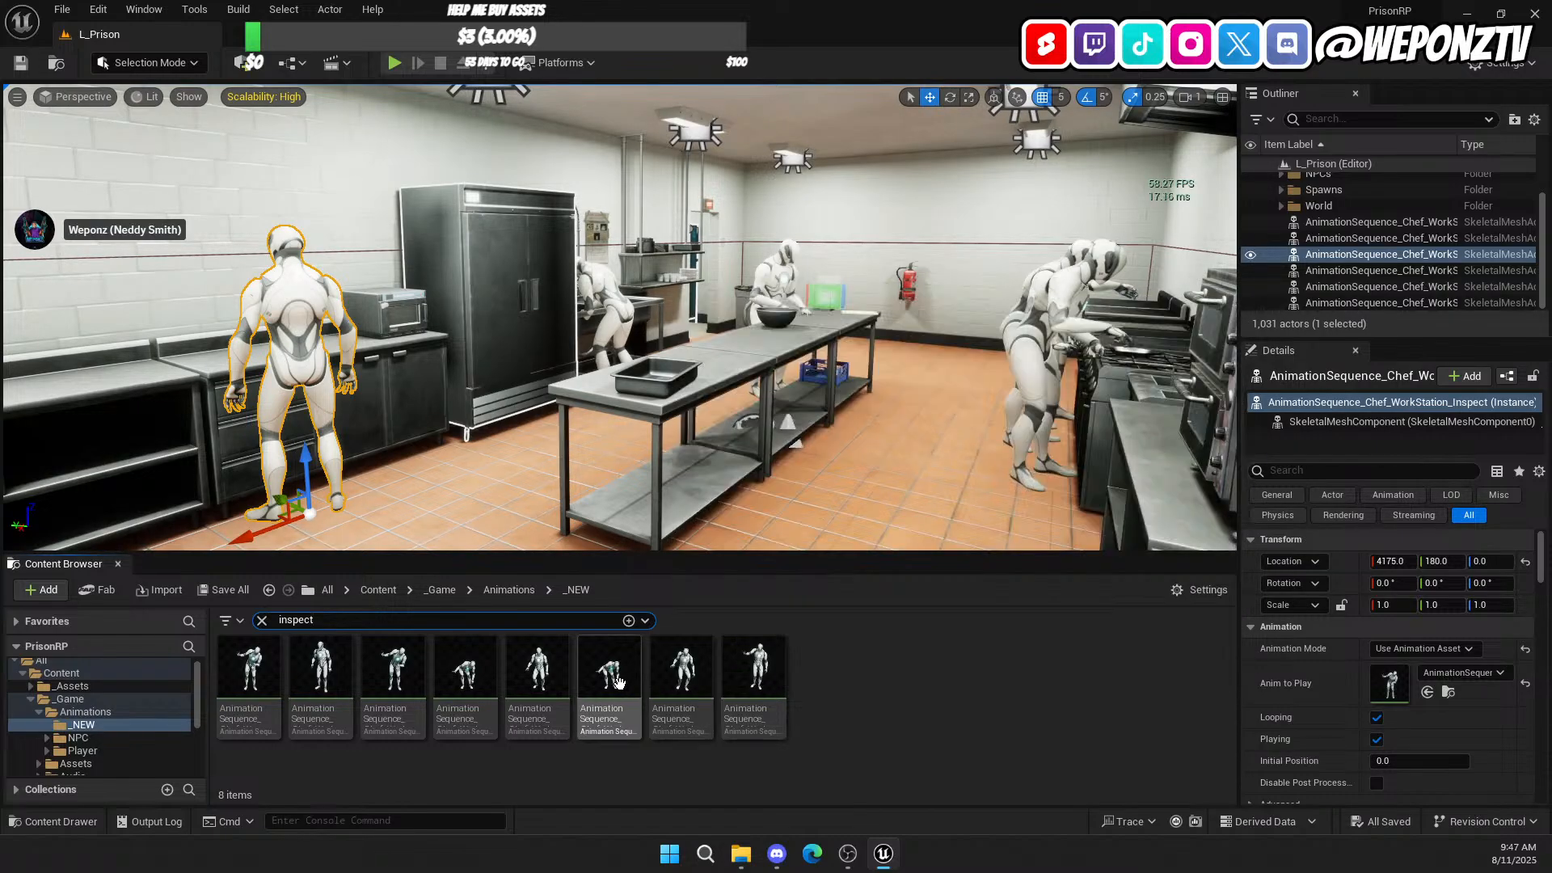
pyautogui.moveTo(612, 681)
pyautogui.click(502, 625)
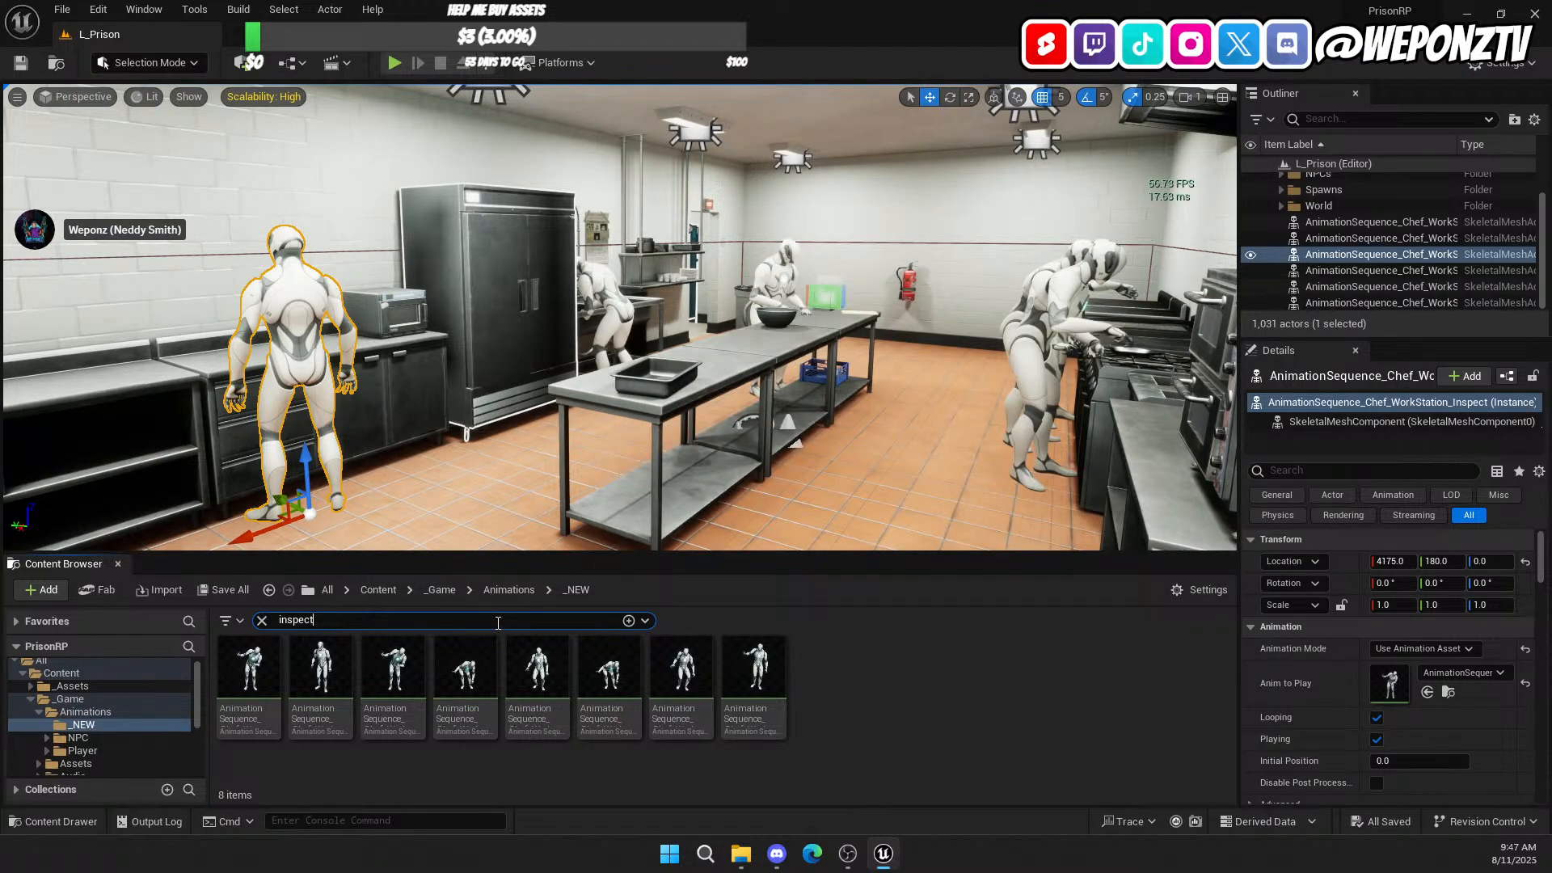
pyautogui.write('loop')
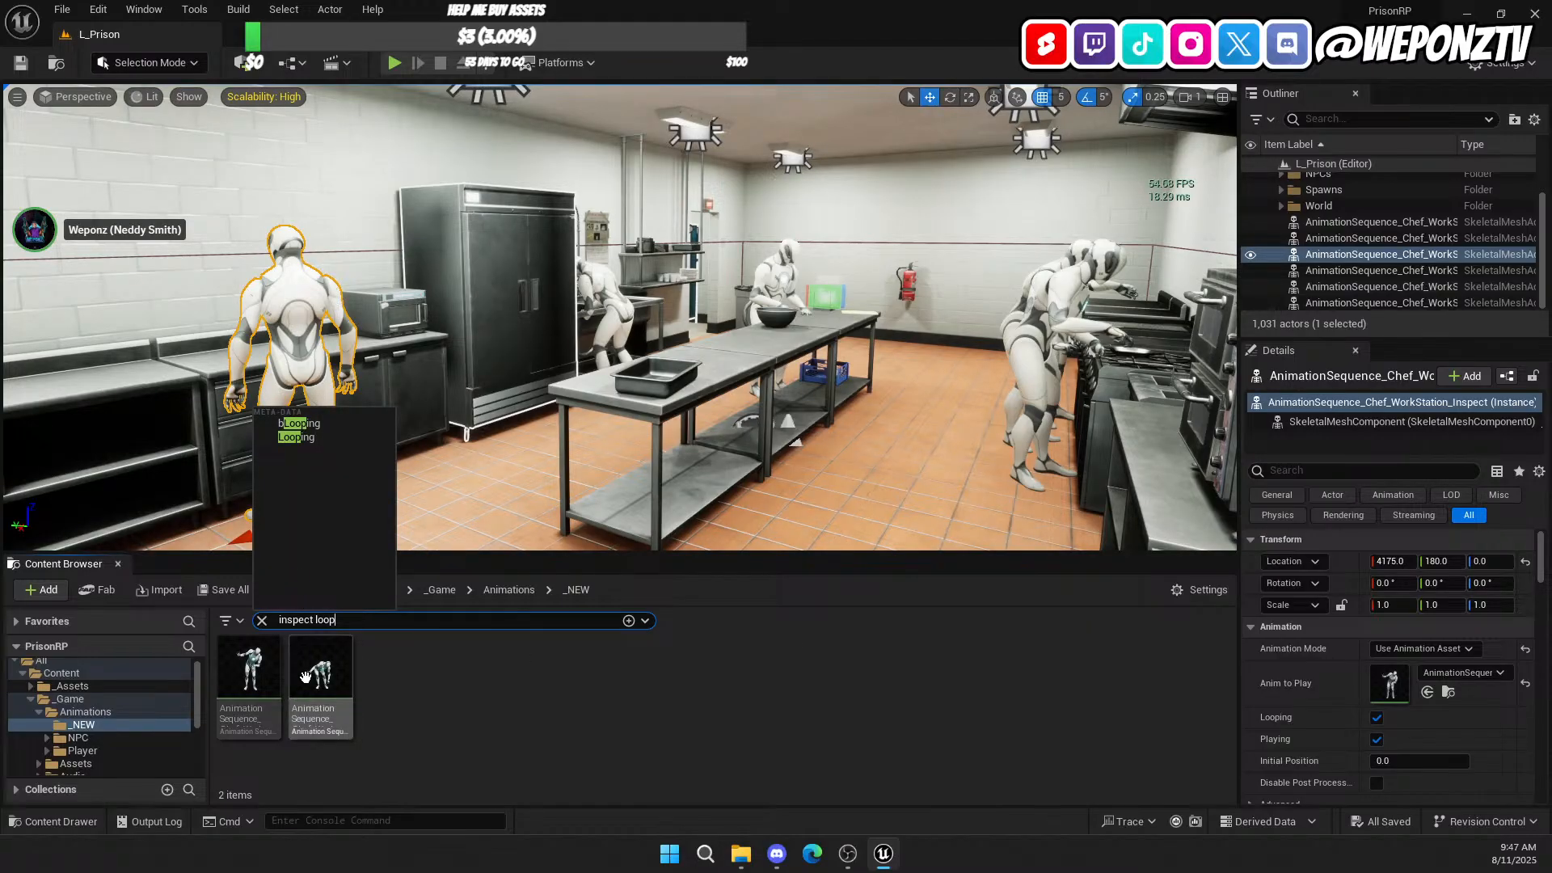
# Step: Place the Chef_WorkStation_Inspect_LowHeight loop animation at the counter beside the refrigerator and position it at X 4105, Y 130
pyautogui.moveTo(300, 674); pyautogui.dragTo(429, 466)
pyautogui.moveTo(430, 466); pyautogui.dragTo(388, 521, button='right')
pyautogui.moveTo(490, 422); pyautogui.dragTo(547, 426)
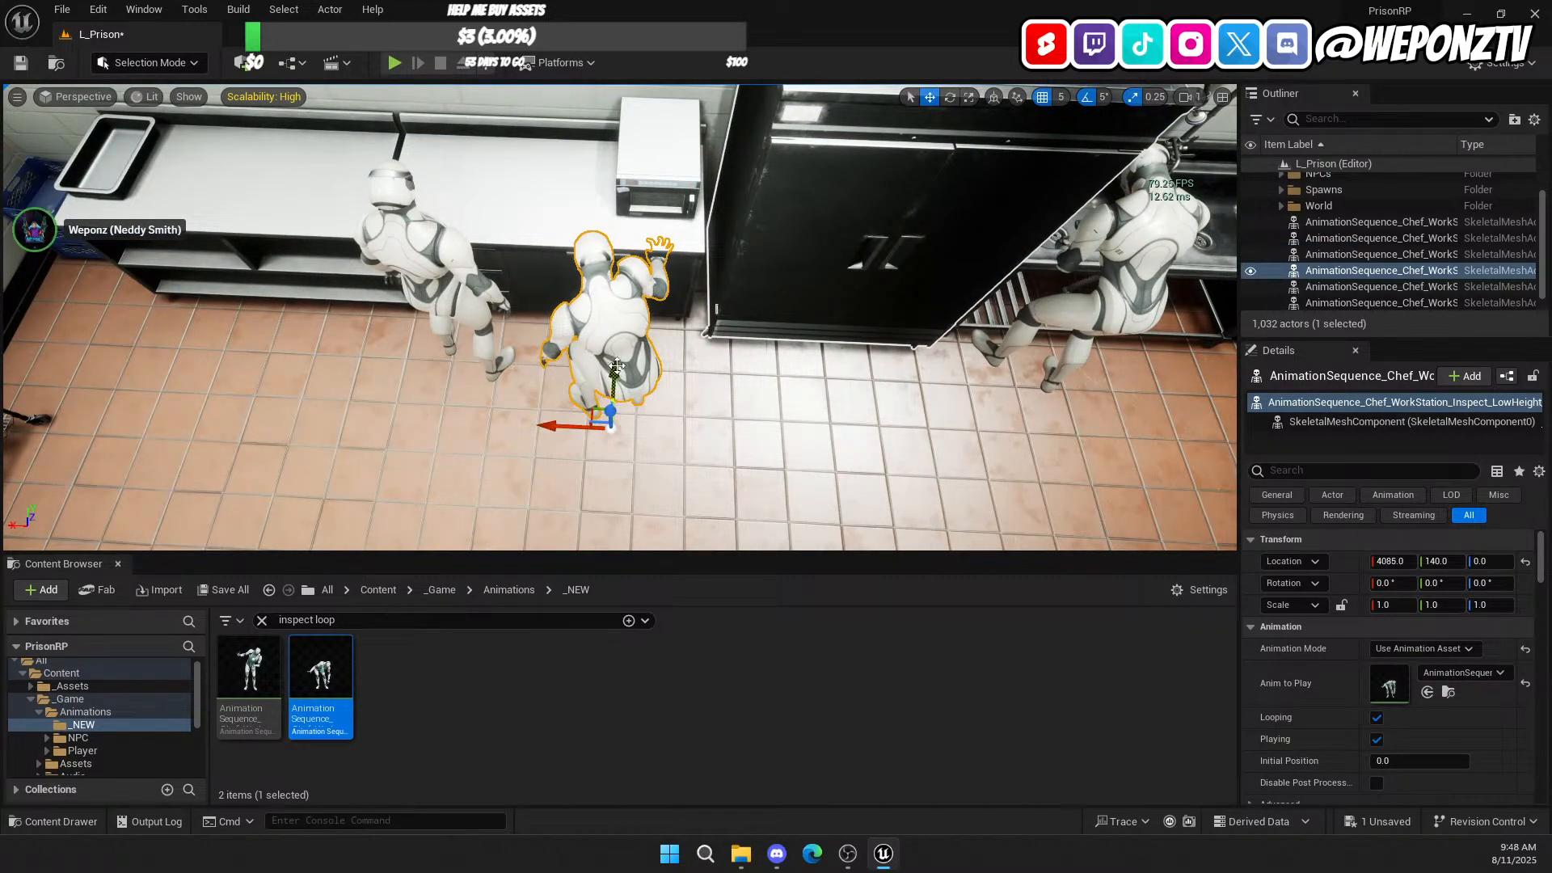
pyautogui.moveTo(615, 371)
pyautogui.mouseDown()
pyautogui.moveTo(617, 345)
pyautogui.moveTo(609, 380)
pyautogui.mouseUp()
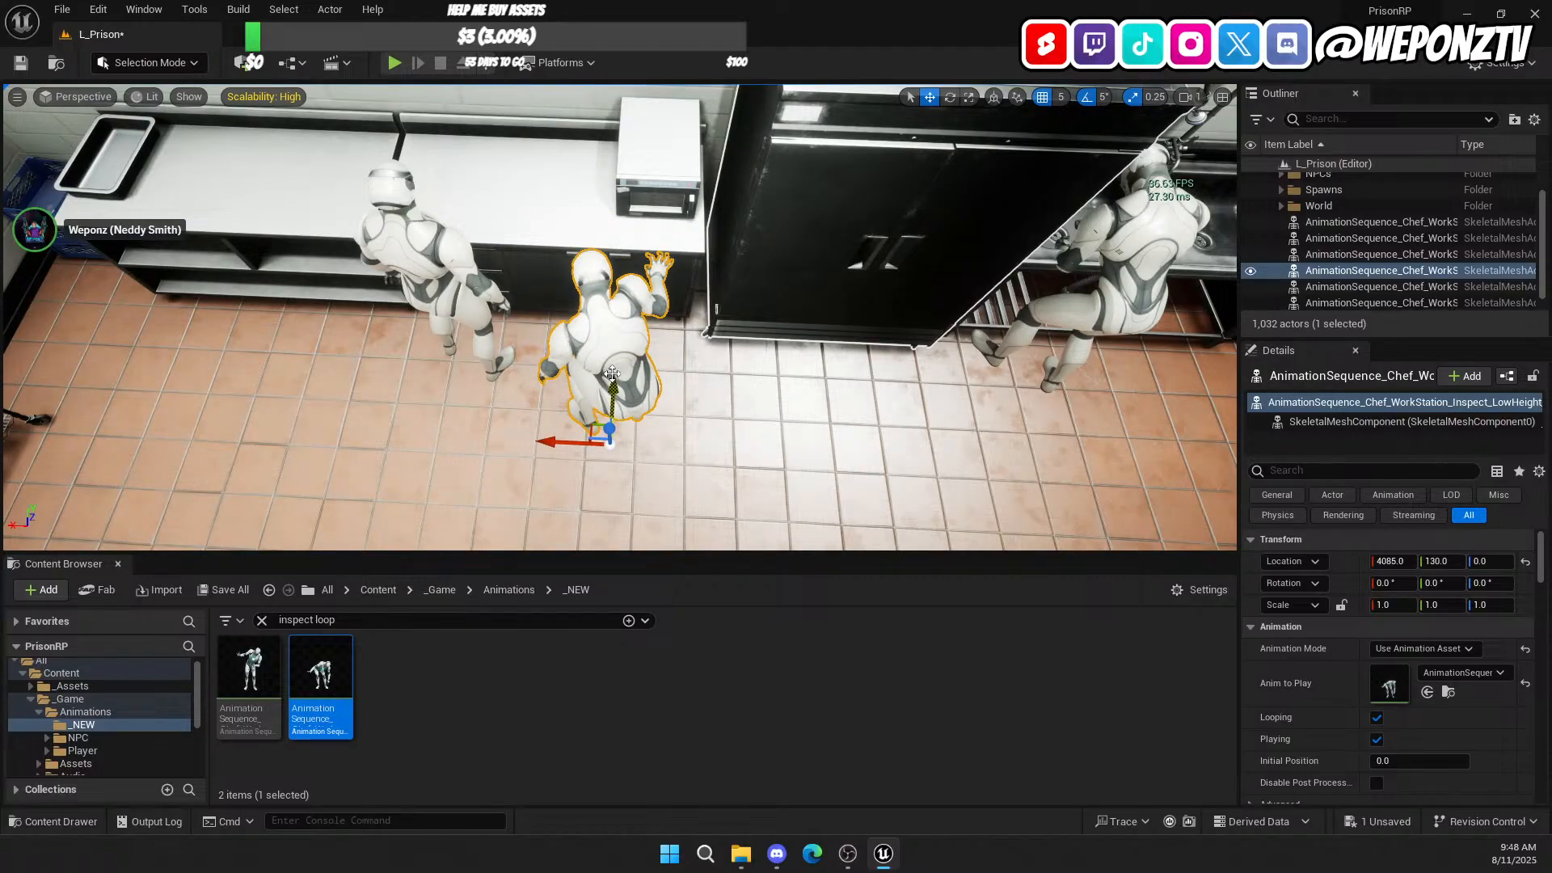
pyautogui.moveTo(612, 375)
pyautogui.mouseDown(button='right')
pyautogui.moveTo(667, 372)
pyautogui.moveTo(618, 371)
pyautogui.mouseUp(button='right')
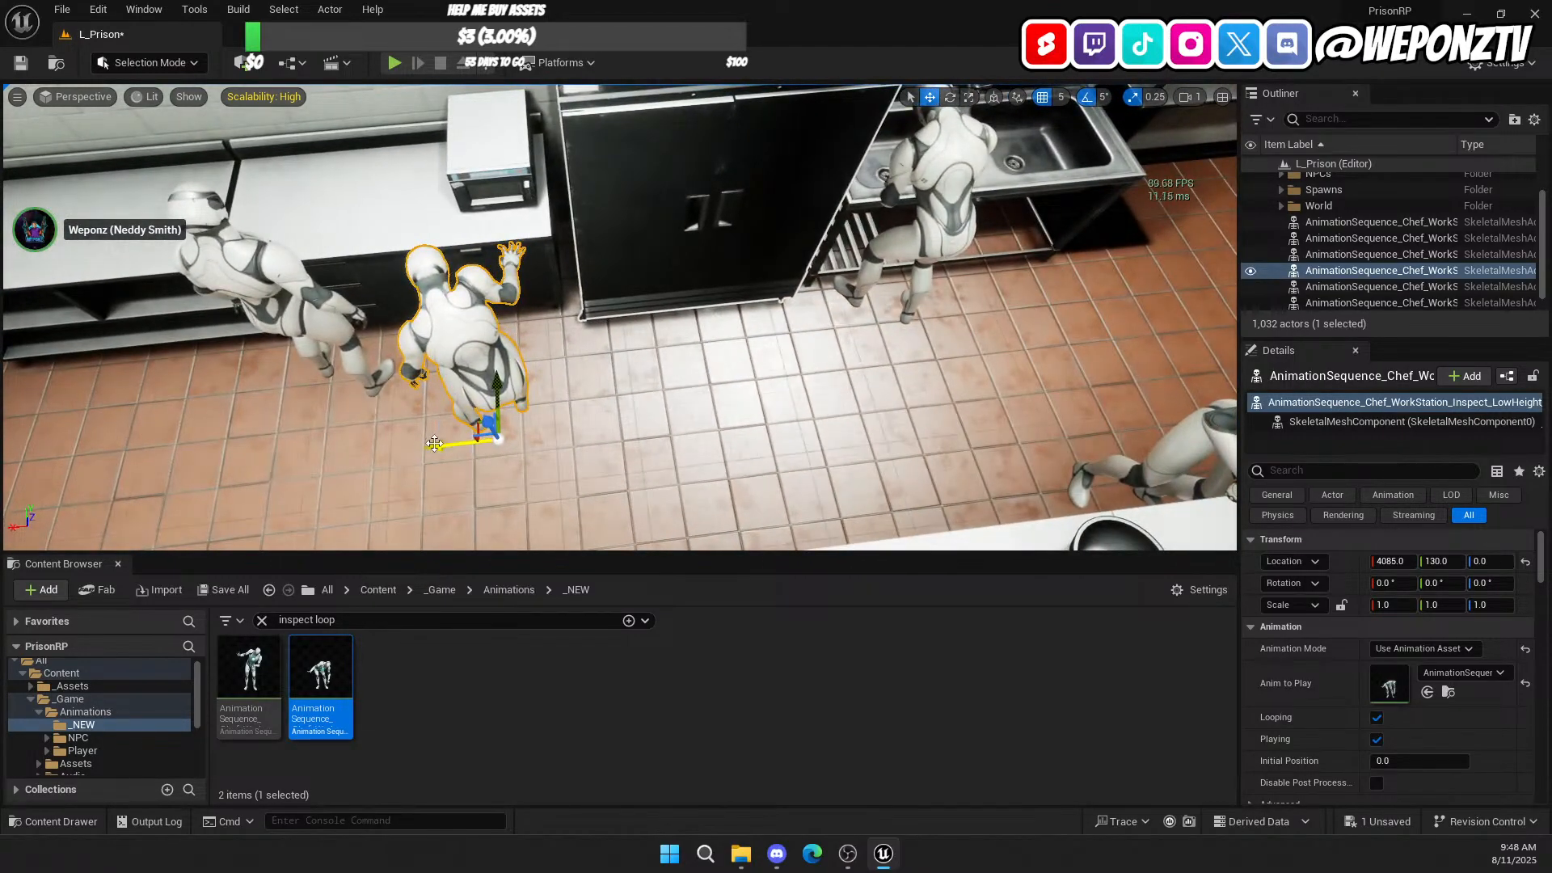
pyautogui.moveTo(434, 444); pyautogui.dragTo(614, 361)
# Step: Move the standing Inspect chef from the back counter to the front of the black refrigerator
pyautogui.click(289, 320)
pyautogui.moveTo(647, 291); pyautogui.dragTo(646, 330)
pyautogui.moveTo(589, 369); pyautogui.dragTo(796, 376, button='right')
pyautogui.press('a')
# Step: Move the low-height inspecting chef along the back counter, away from the refrigerator, to X 4165
pyautogui.click(606, 333)
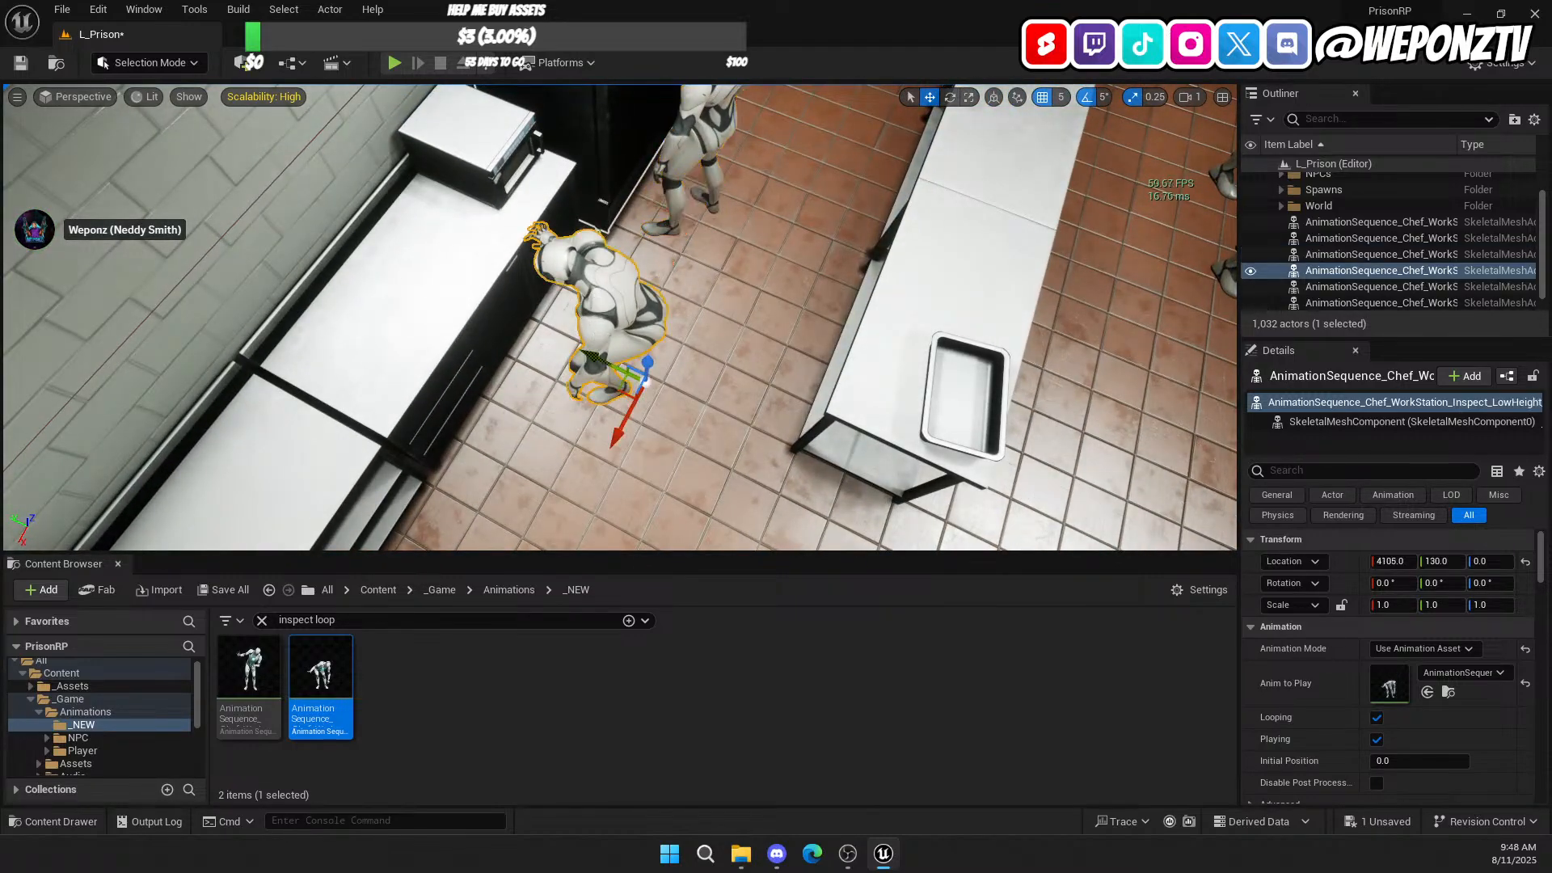
pyautogui.press('a')
pyautogui.moveTo(607, 333); pyautogui.dragTo(727, 333, button='right')
pyautogui.rightClick(606, 333)
pyautogui.click(735, 182)
pyautogui.press('d')
pyautogui.moveTo(736, 181); pyautogui.dragTo(525, 182, button='right')
pyautogui.moveTo(648, 386); pyautogui.dragTo(562, 395)
# Step: Replace the standing Inspect chef in front of the black refrigerator with the Chef_WorkStation_Inspect_Loop animation, positioned at X 3950, Y 115
pyautogui.press('d')
pyautogui.moveTo(719, 347); pyautogui.dragTo(517, 324, button='right')
pyautogui.click(249, 667)
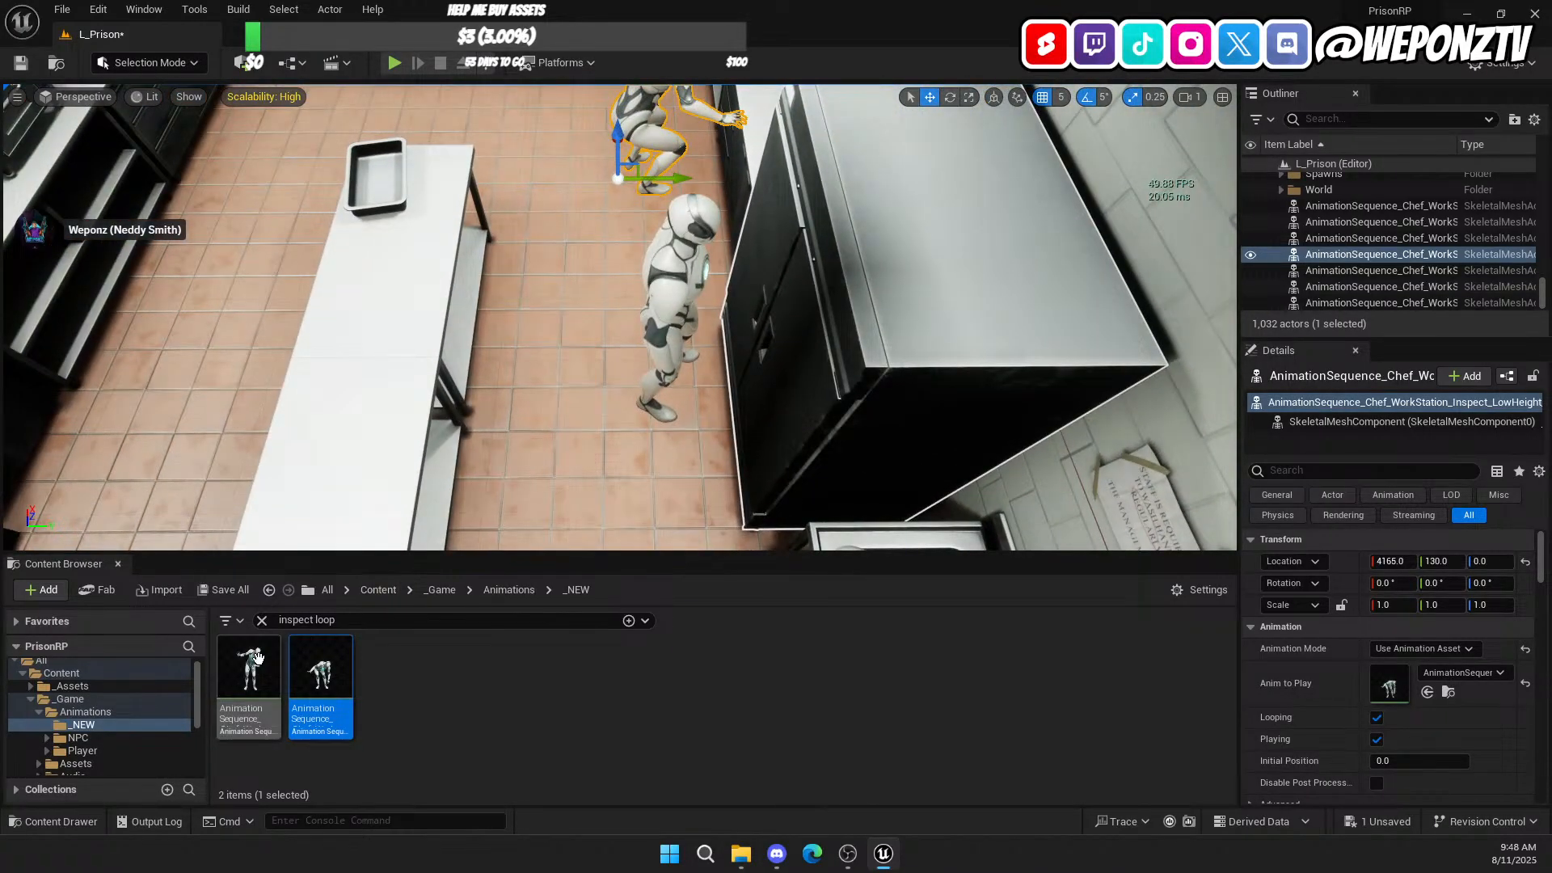
pyautogui.moveTo(249, 667); pyautogui.dragTo(556, 430)
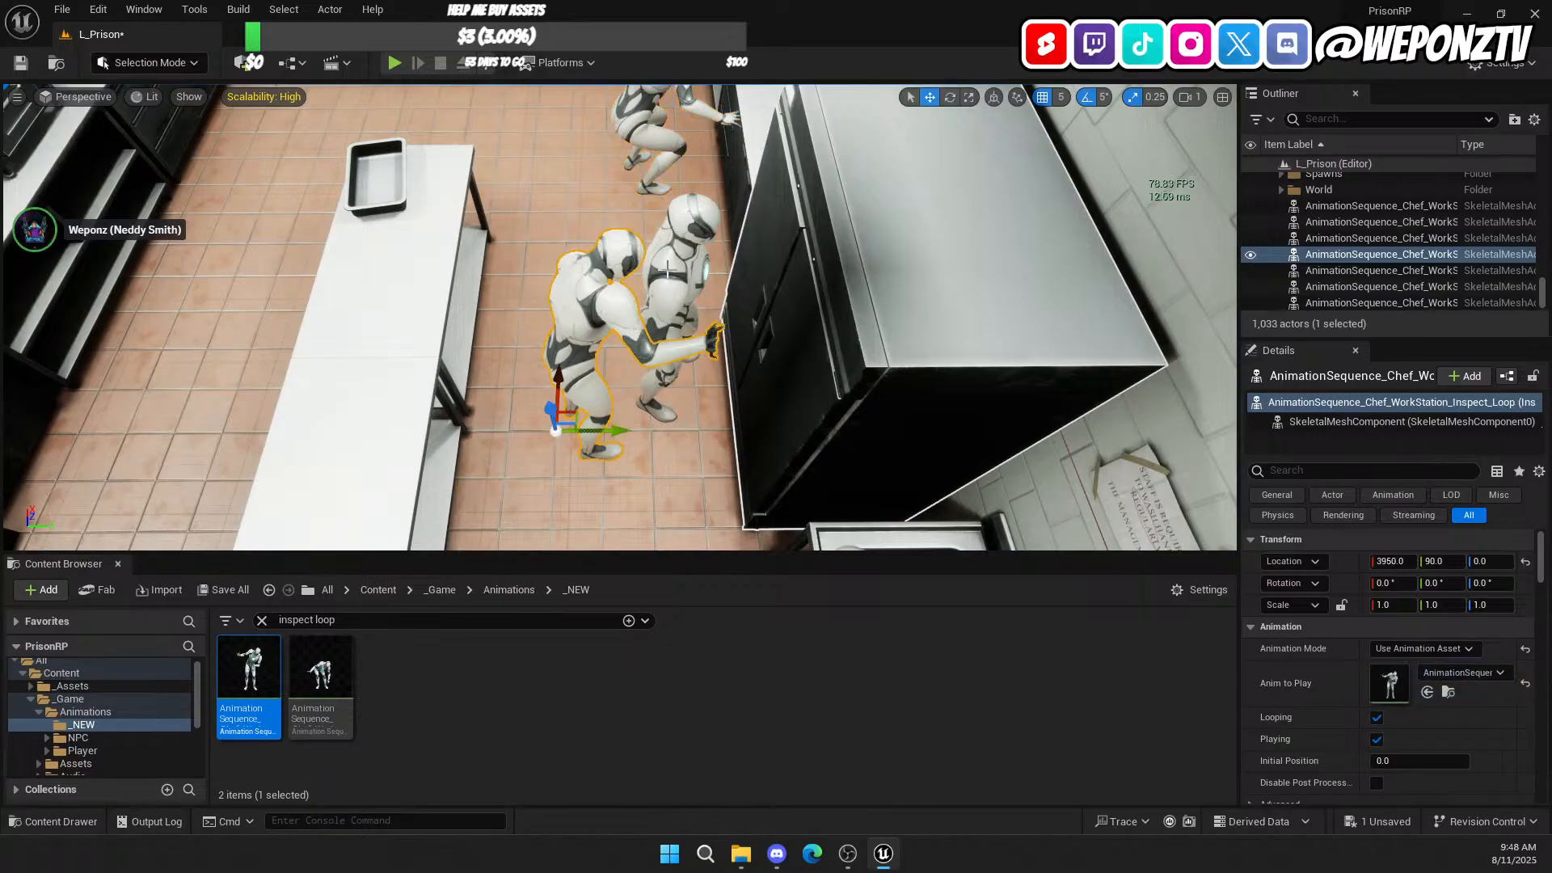
pyautogui.click(673, 259)
pyautogui.press('Delete')
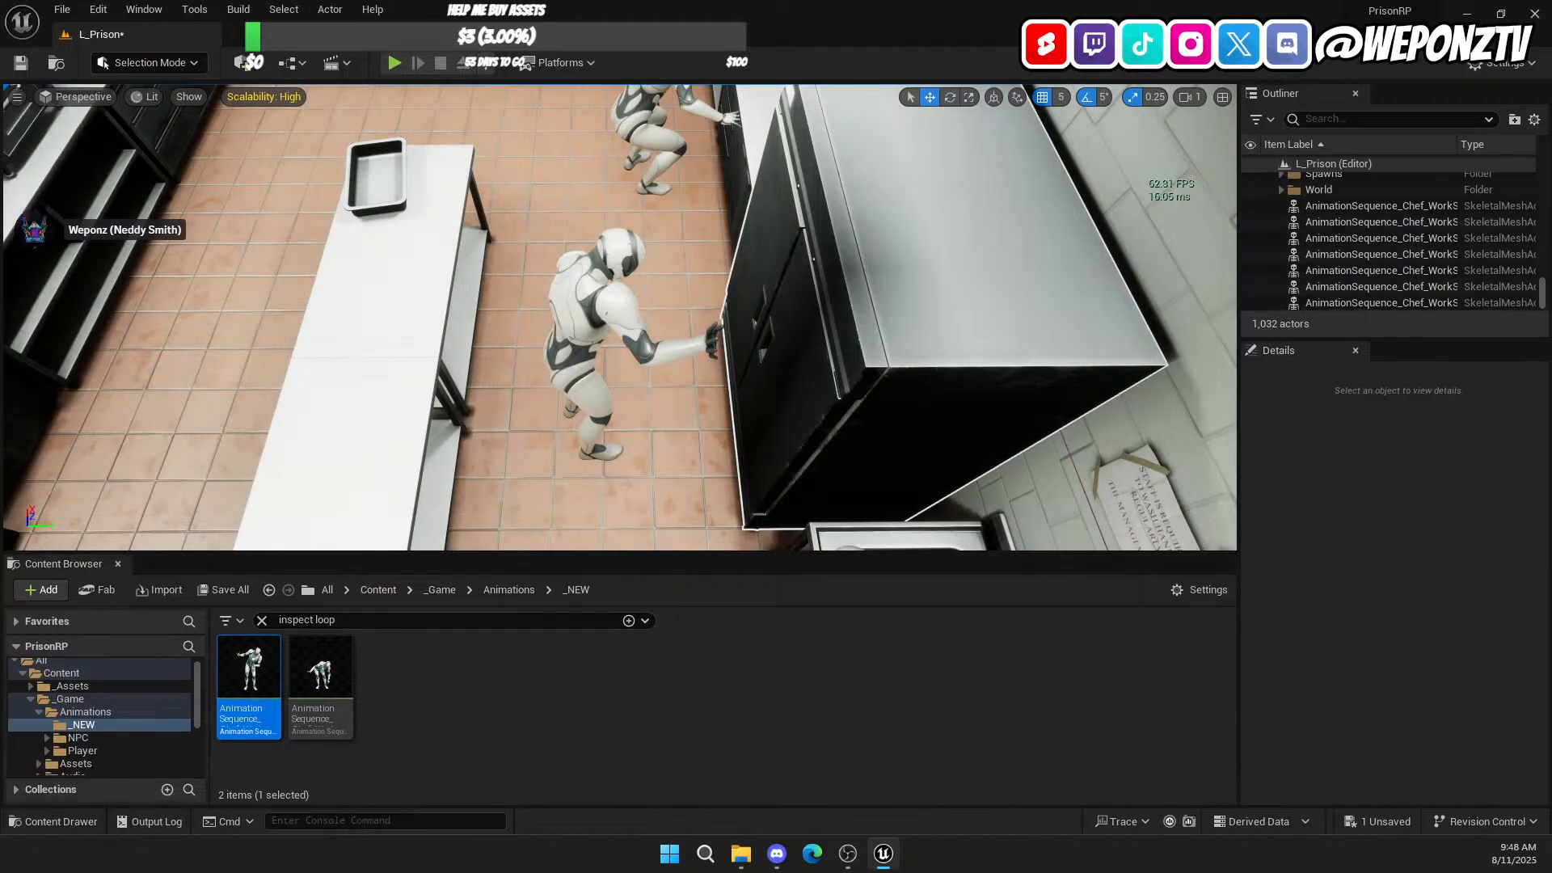
pyautogui.click(576, 443)
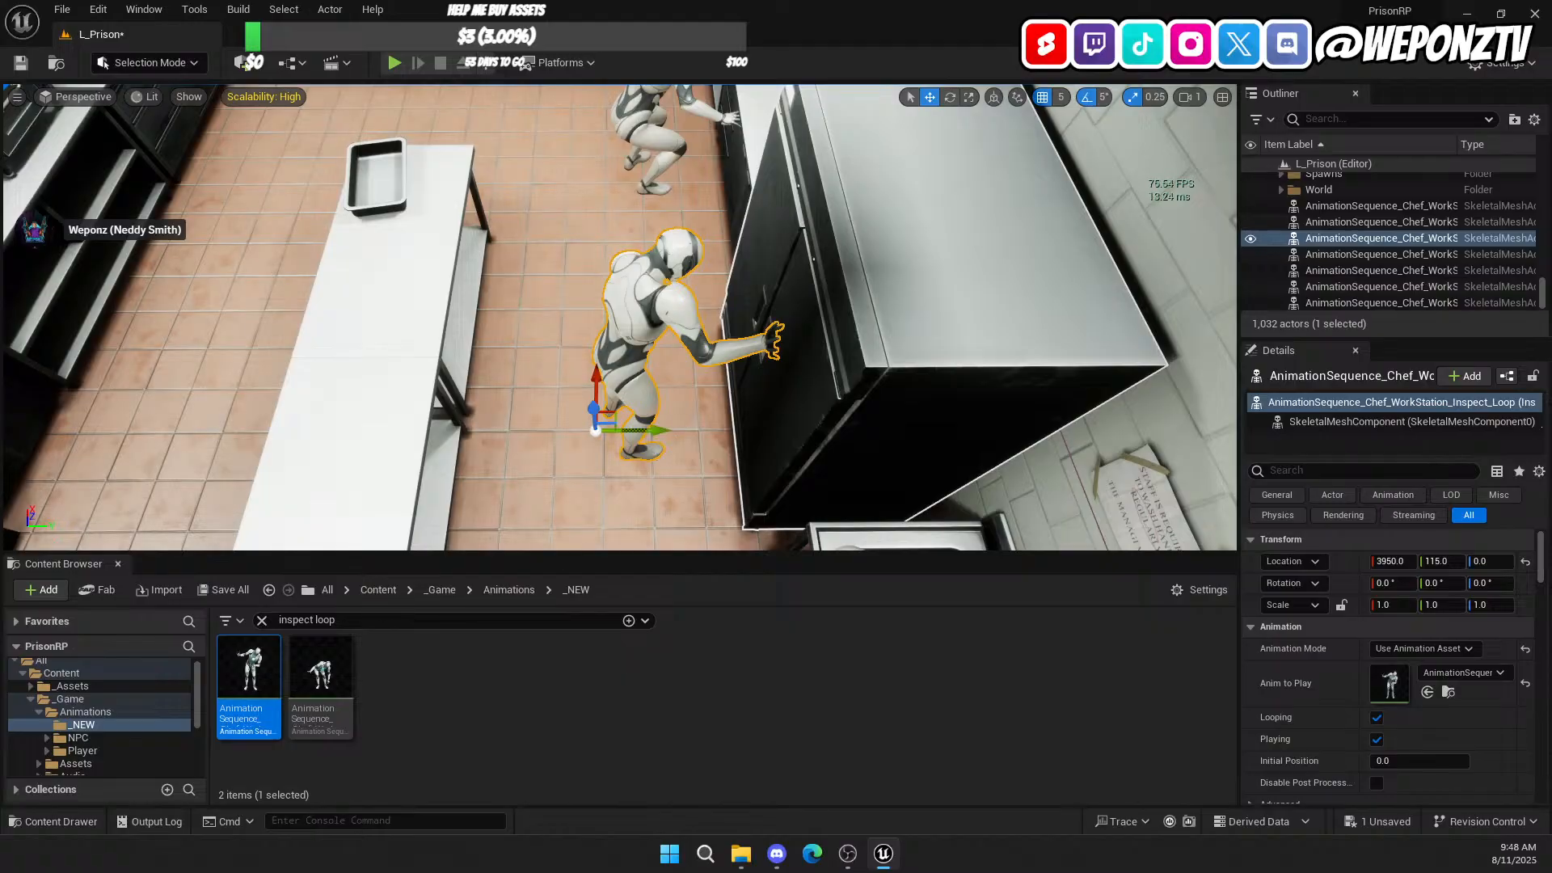
pyautogui.moveTo(575, 443); pyautogui.dragTo(703, 408, button='right')
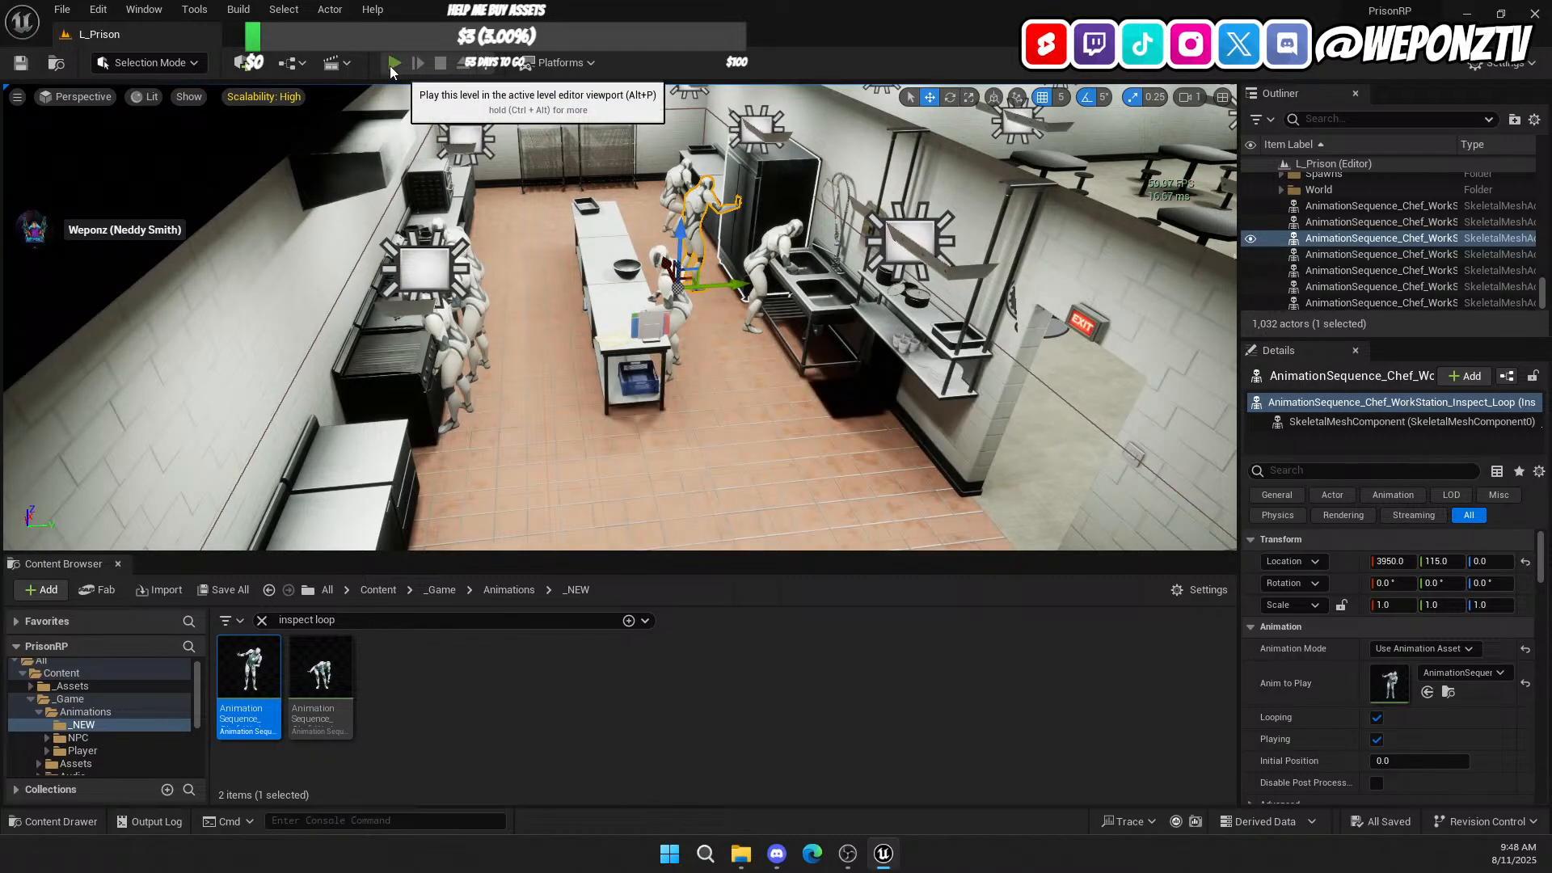
# Step: Start a play test of the level and run the prisoner from the cell through the corridors and cafeteria into the kitchen
pyautogui.click(394, 62)
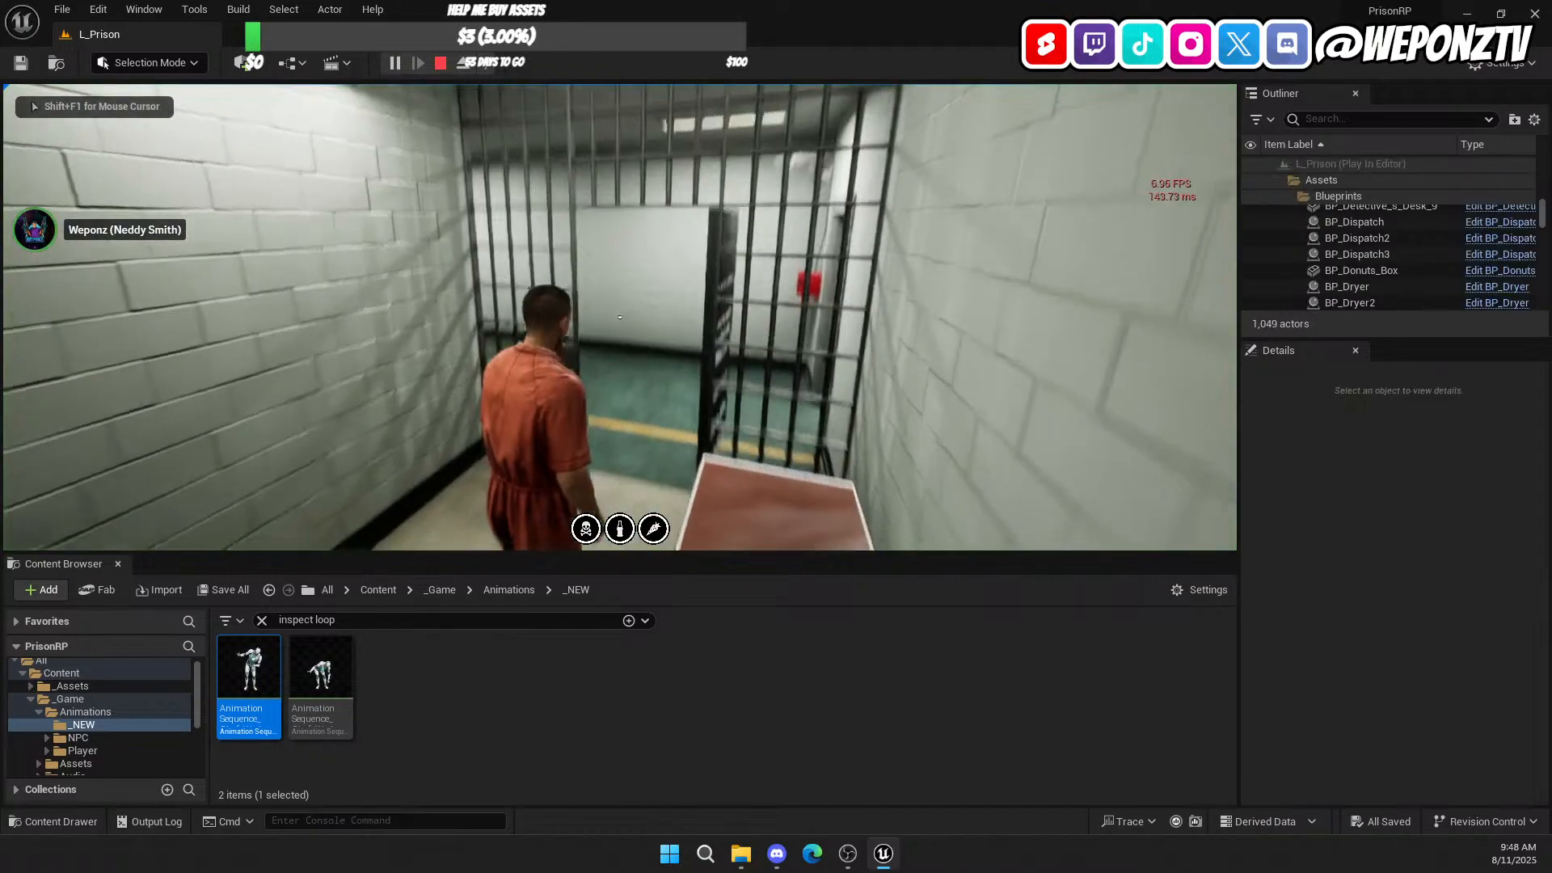
pyautogui.press('w')
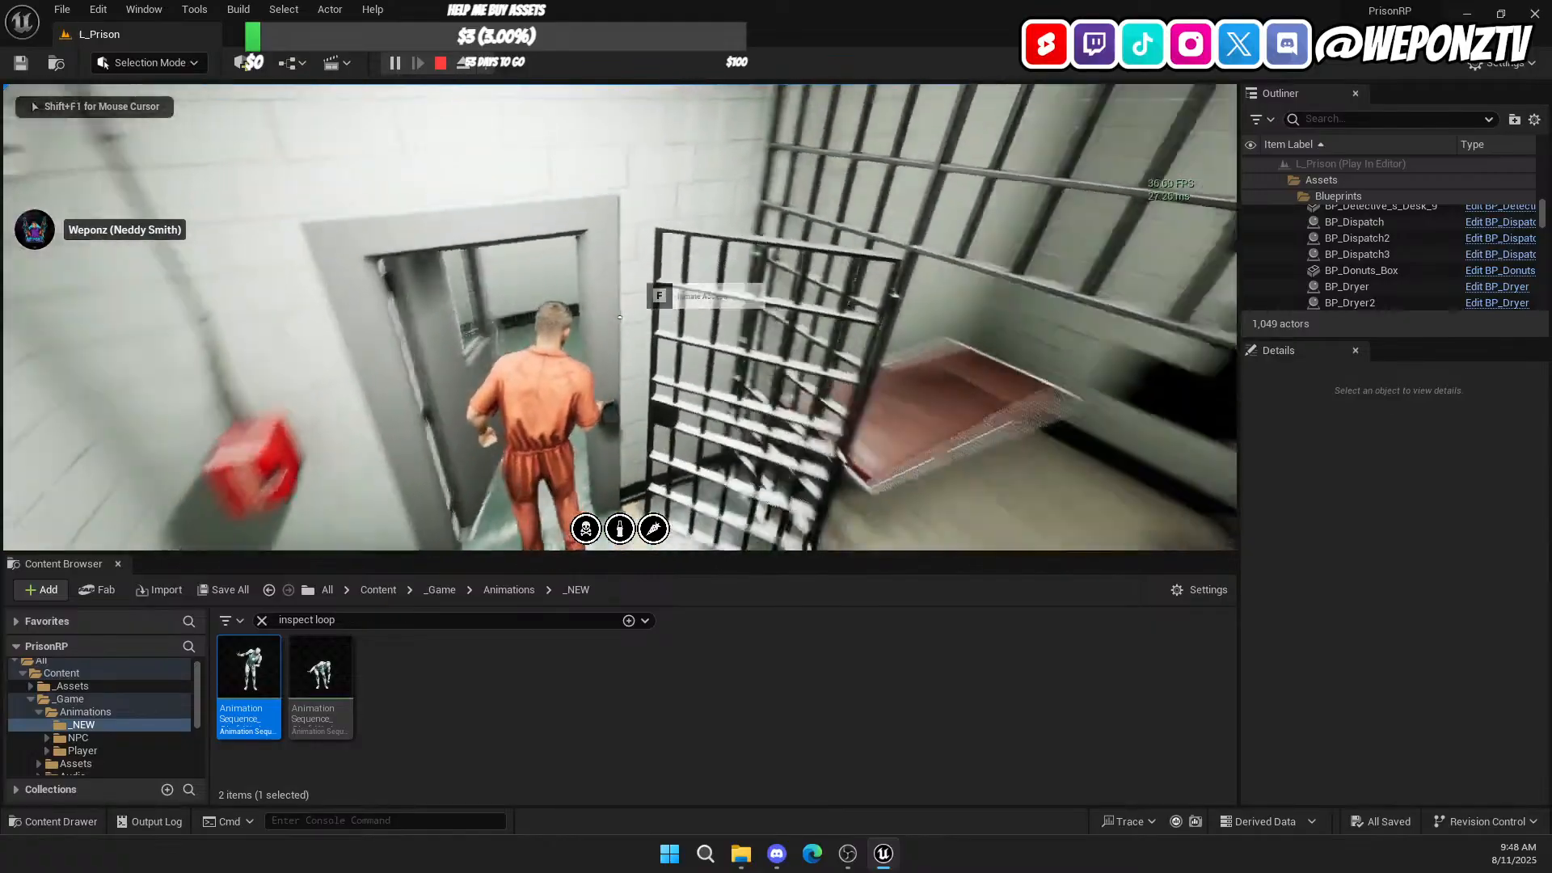
pyautogui.press('w')
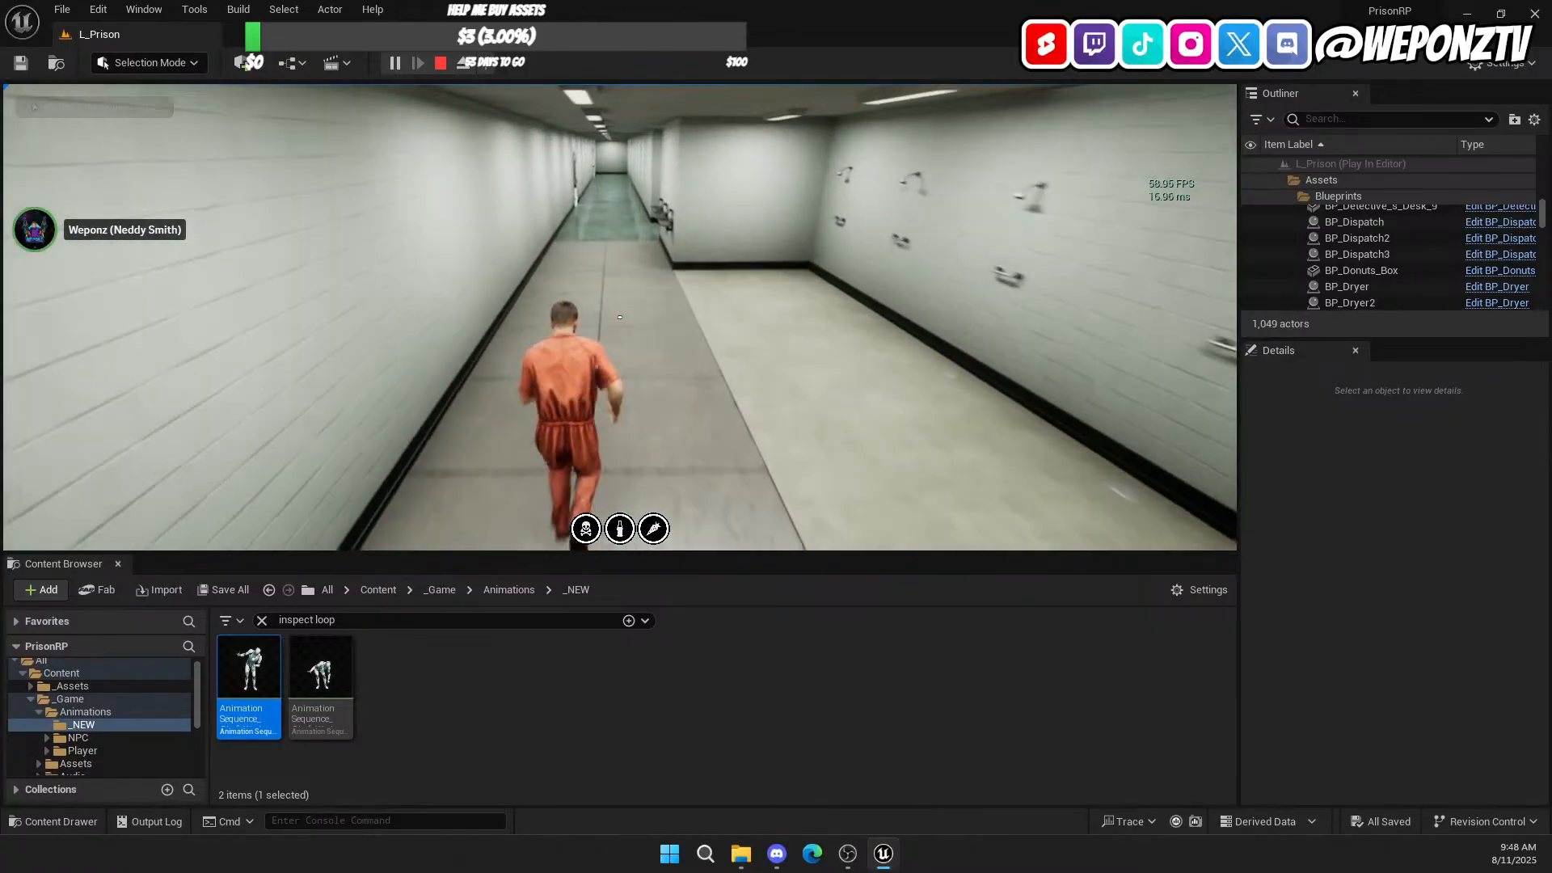
pyautogui.press('w')
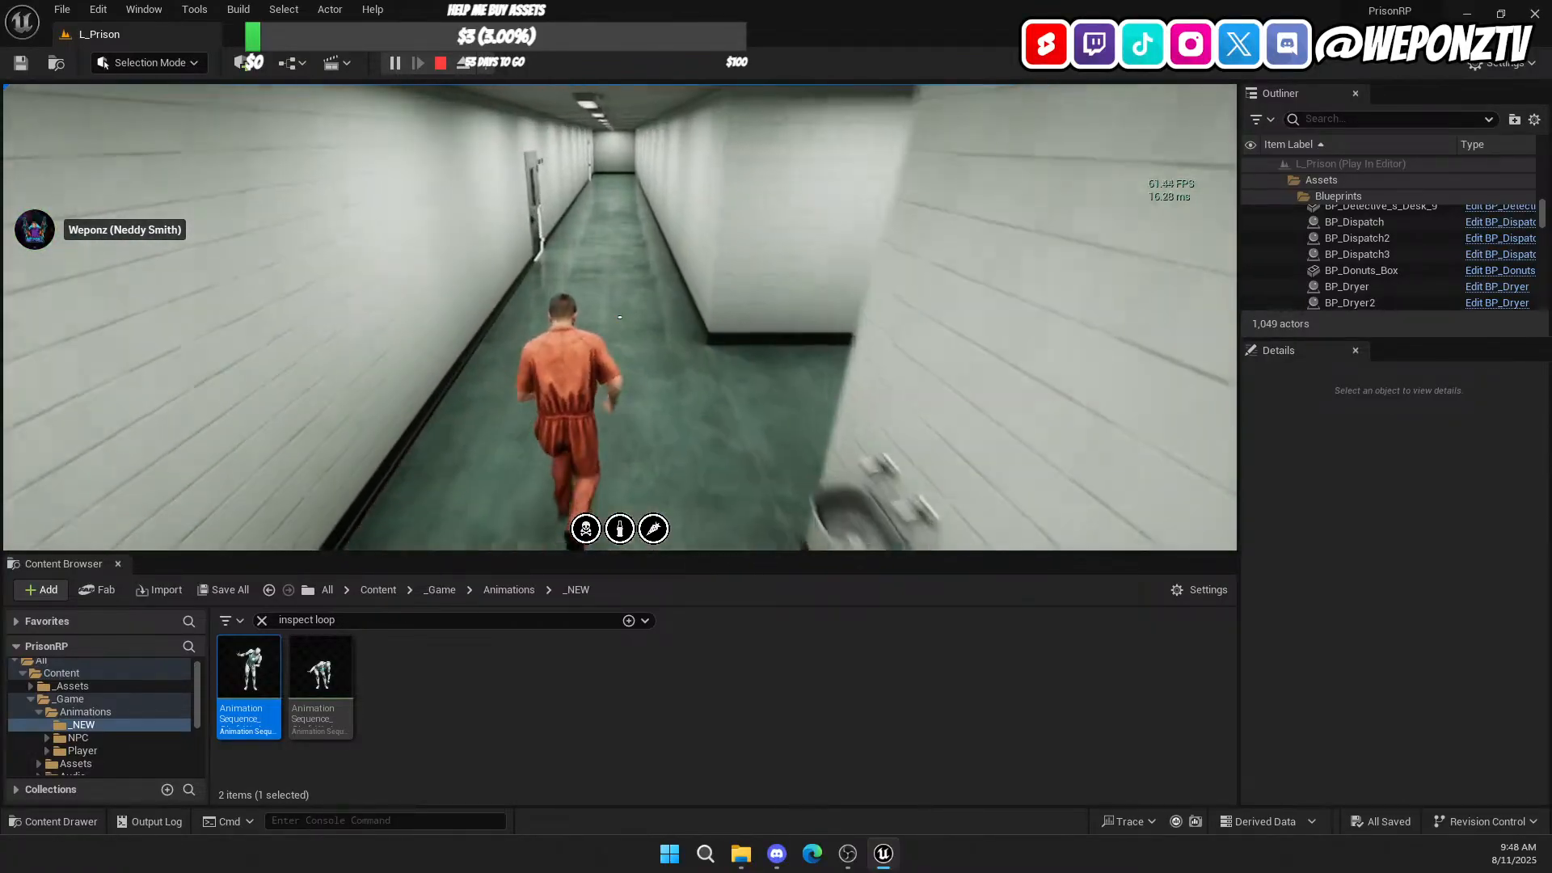
pyautogui.press('w')
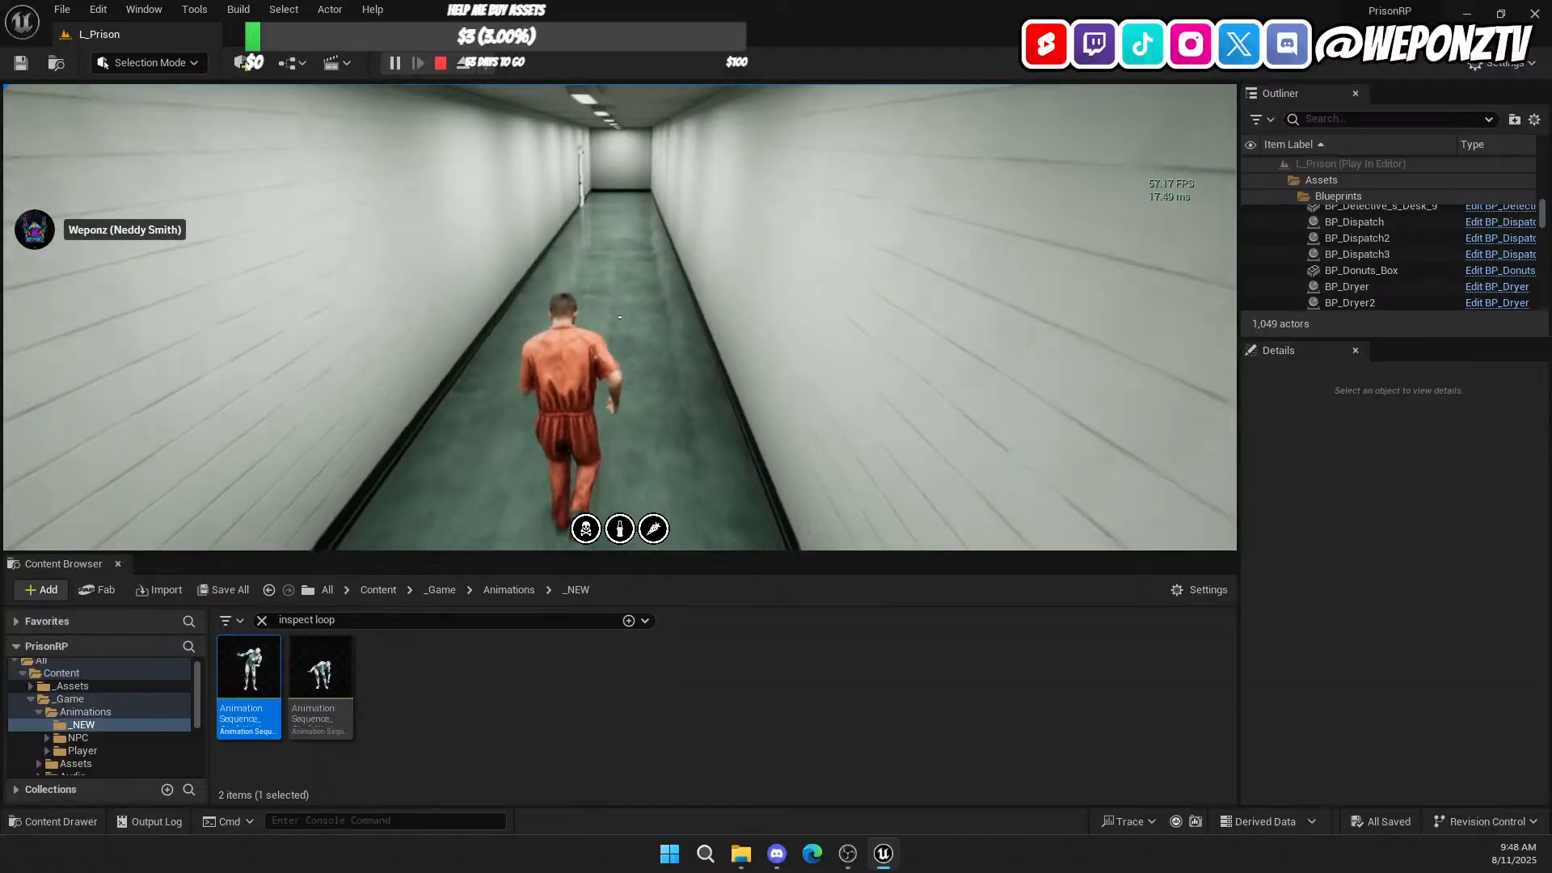
pyautogui.press('w')
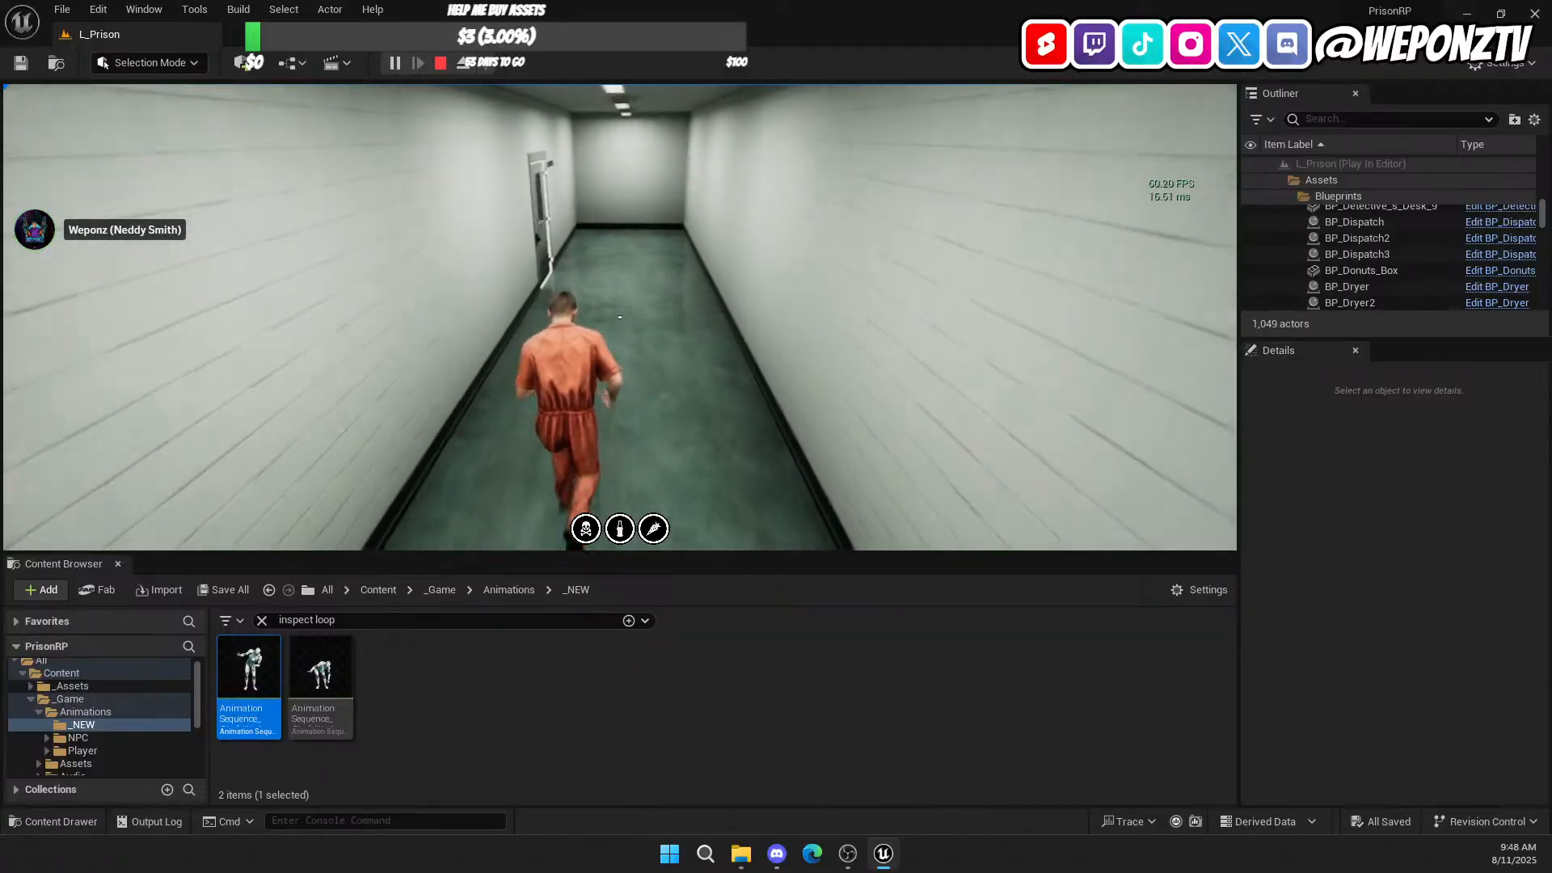
pyautogui.press('w')
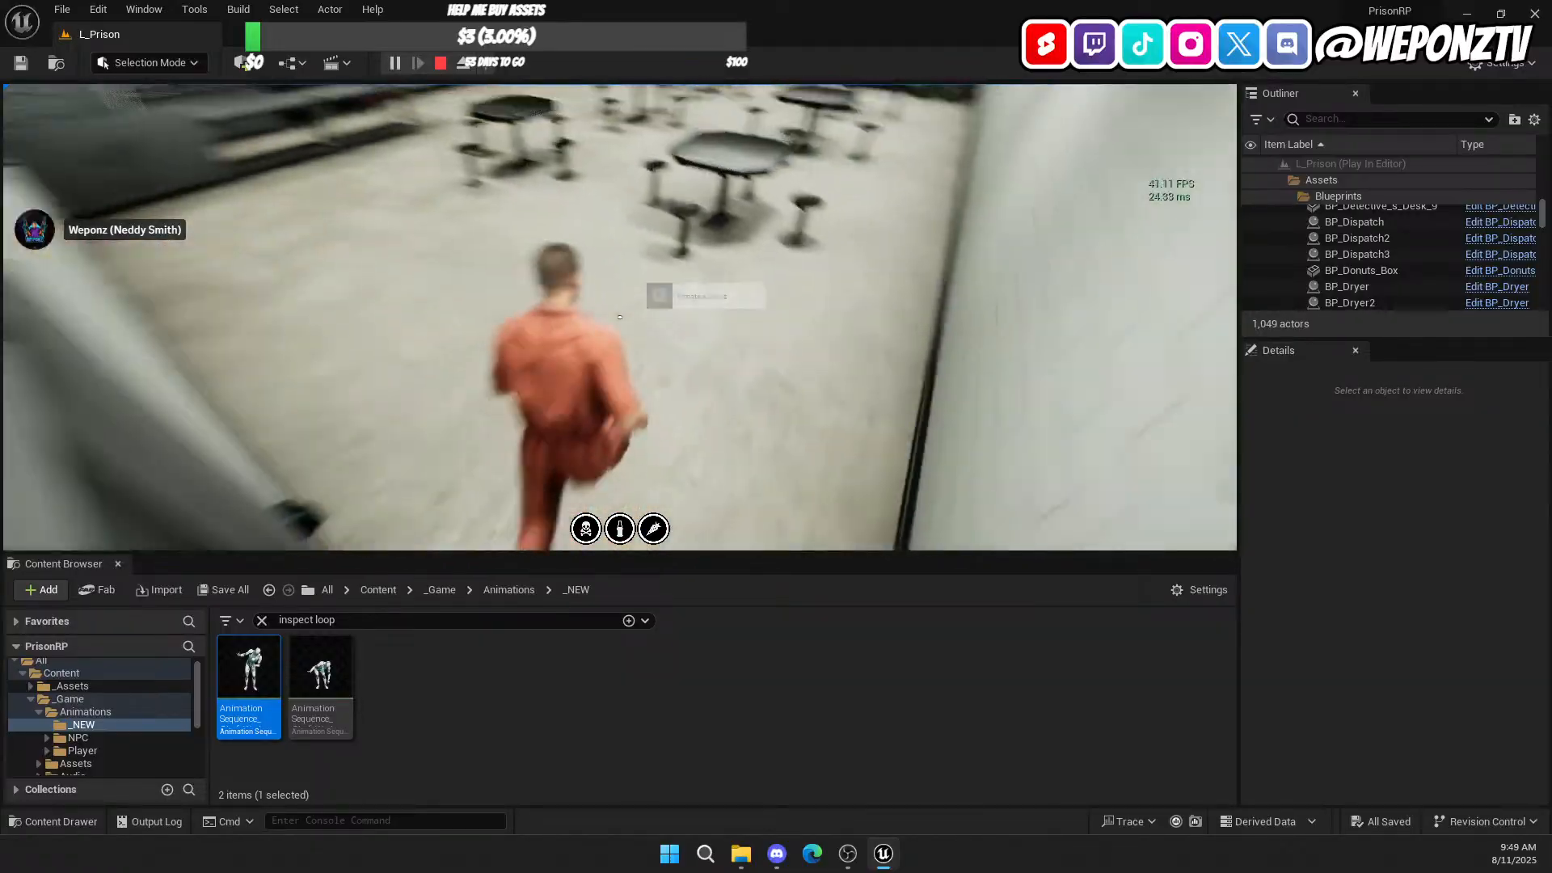
pyautogui.press('w')
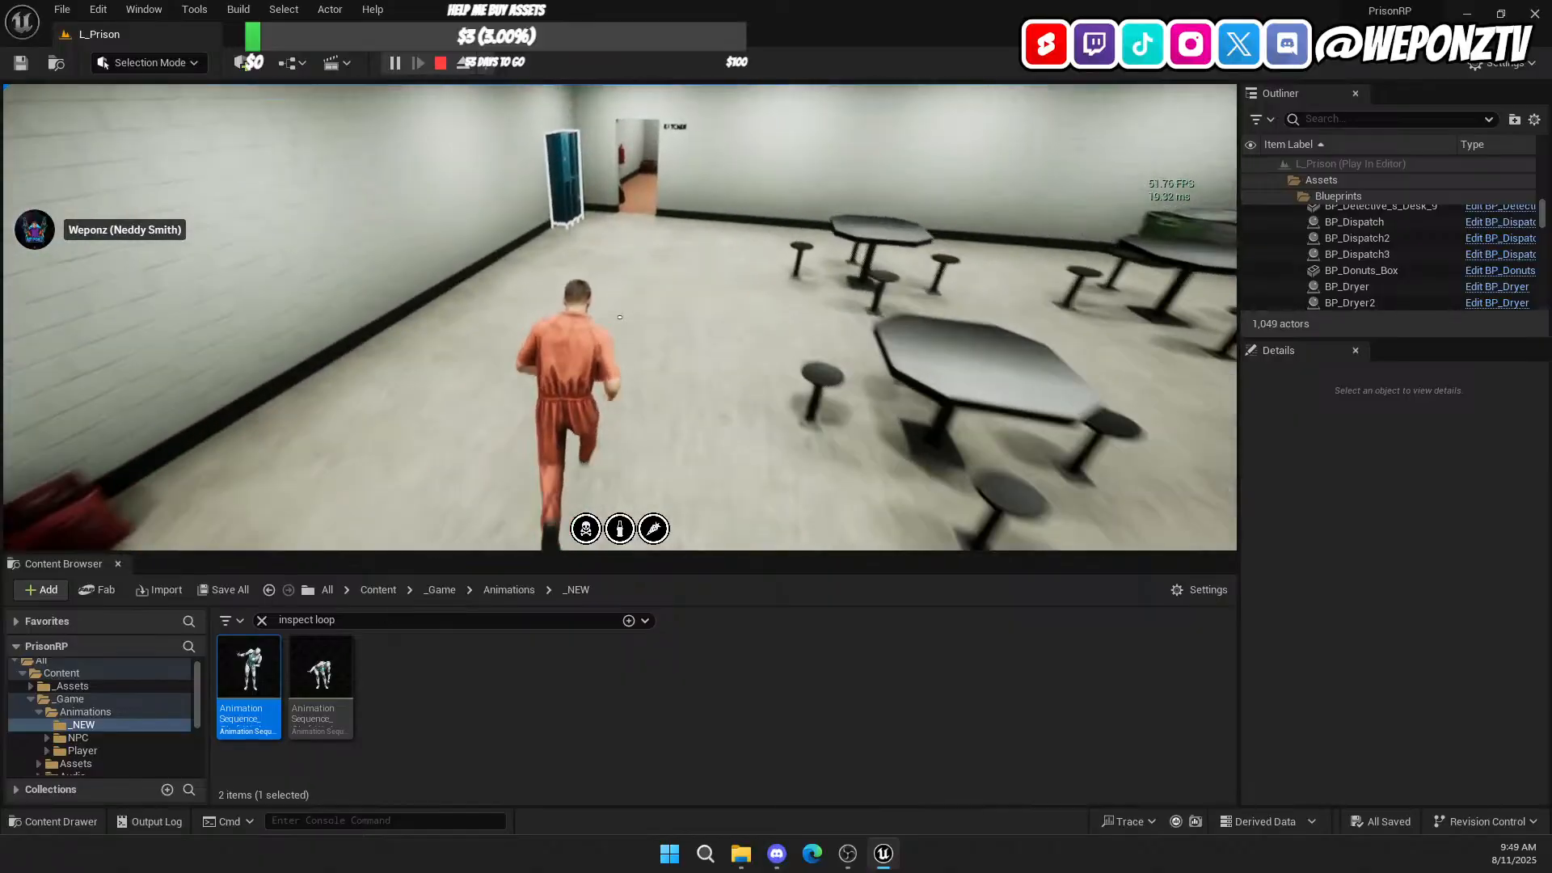
pyautogui.press('w')
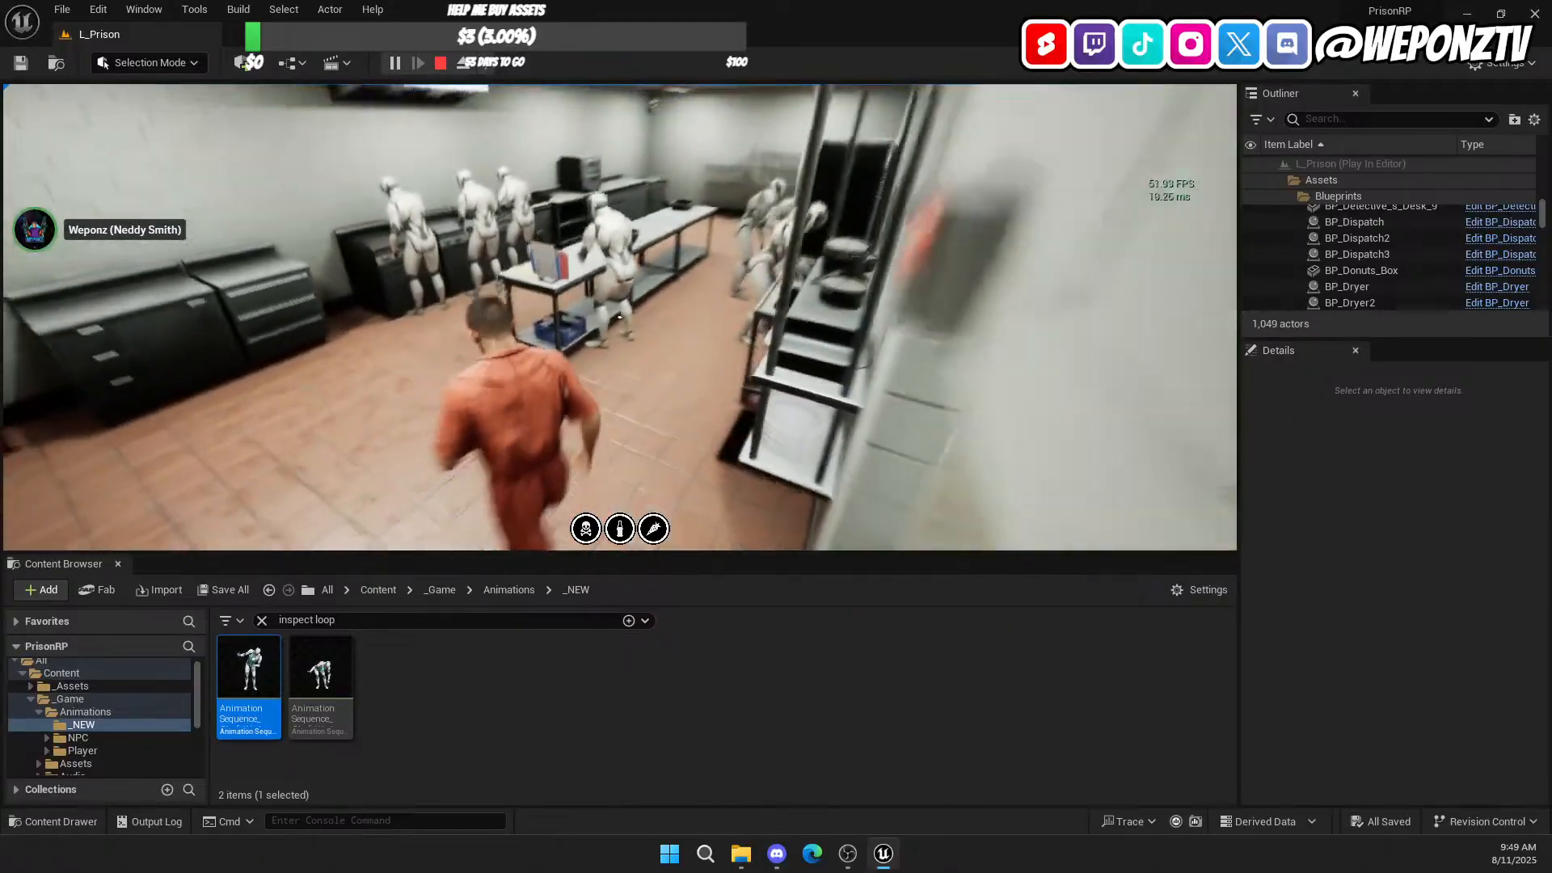
# Step: Walk the kitchen between the entrance and the far end, examining the stove, prep table, refrigerator and low-counter chef animations
pyautogui.press('w')
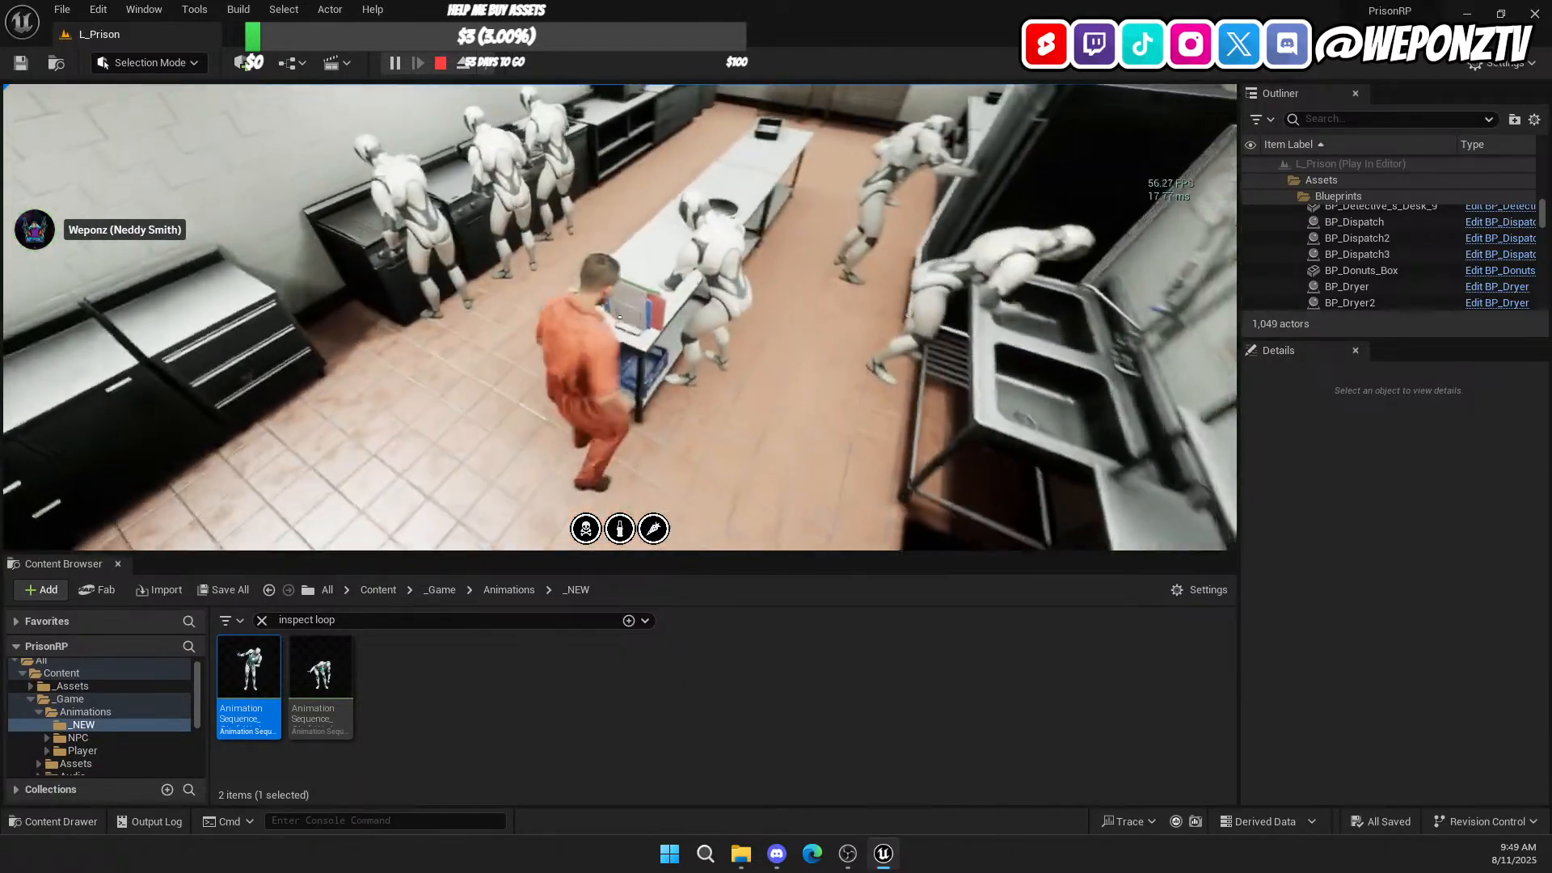
pyautogui.press('w')
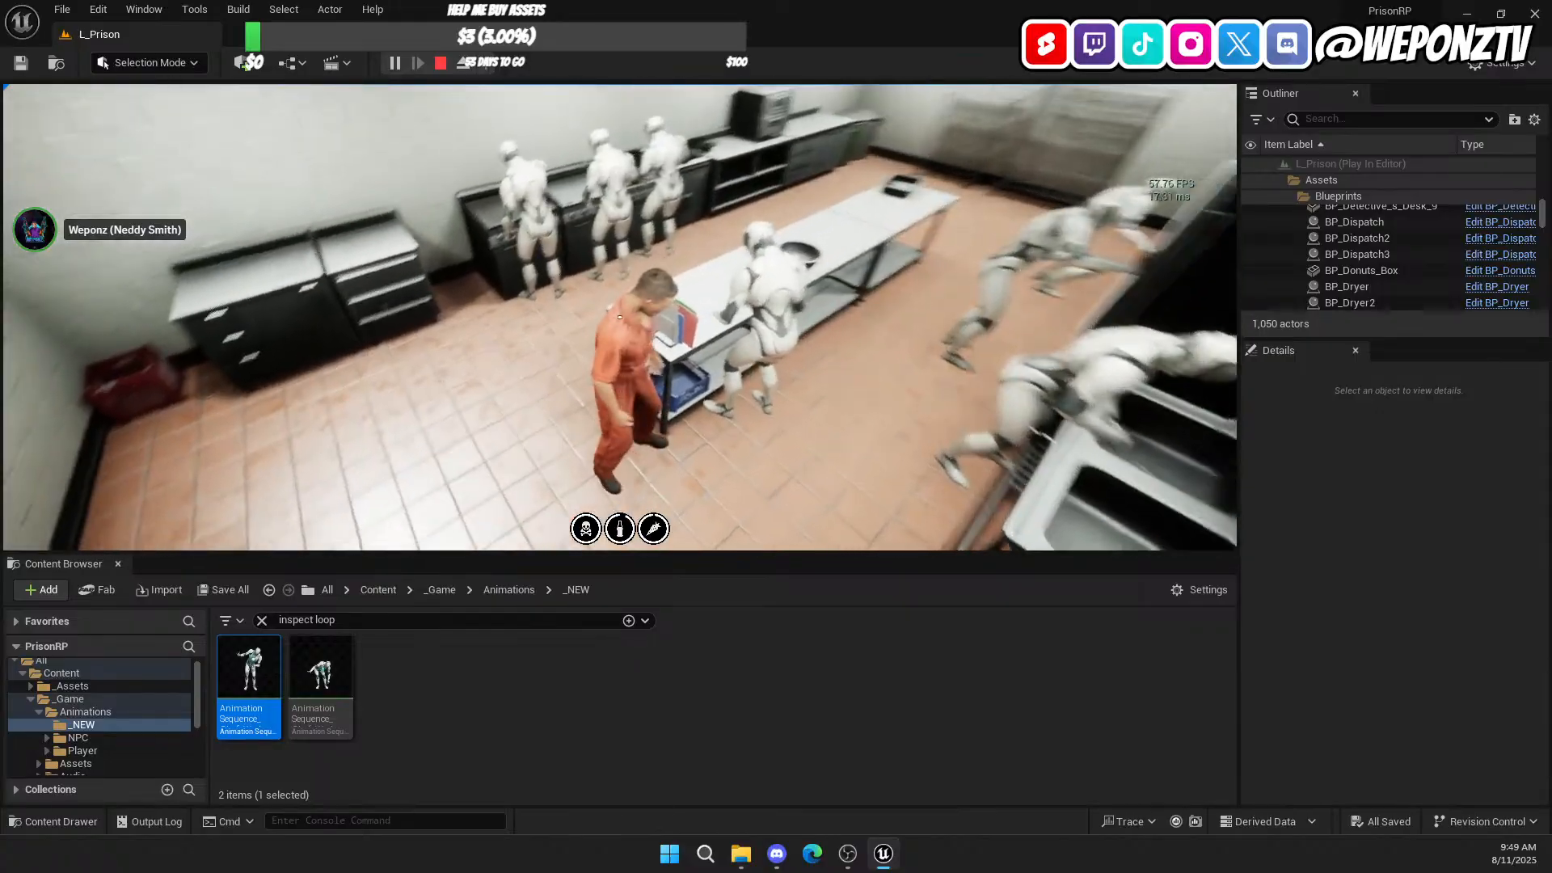
pyautogui.press('w')
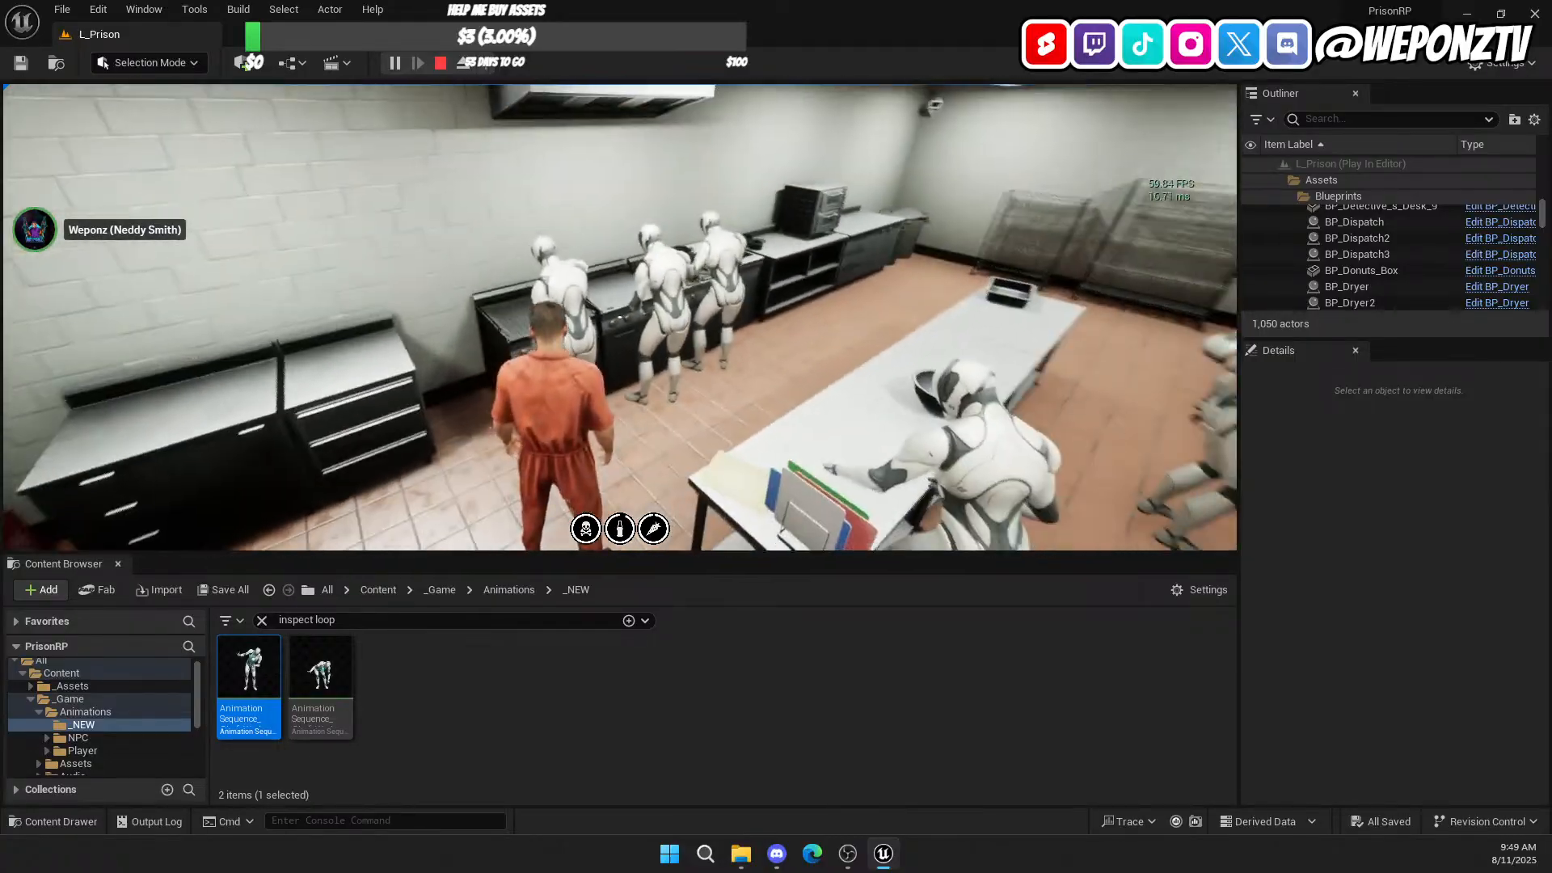
pyautogui.press('w')
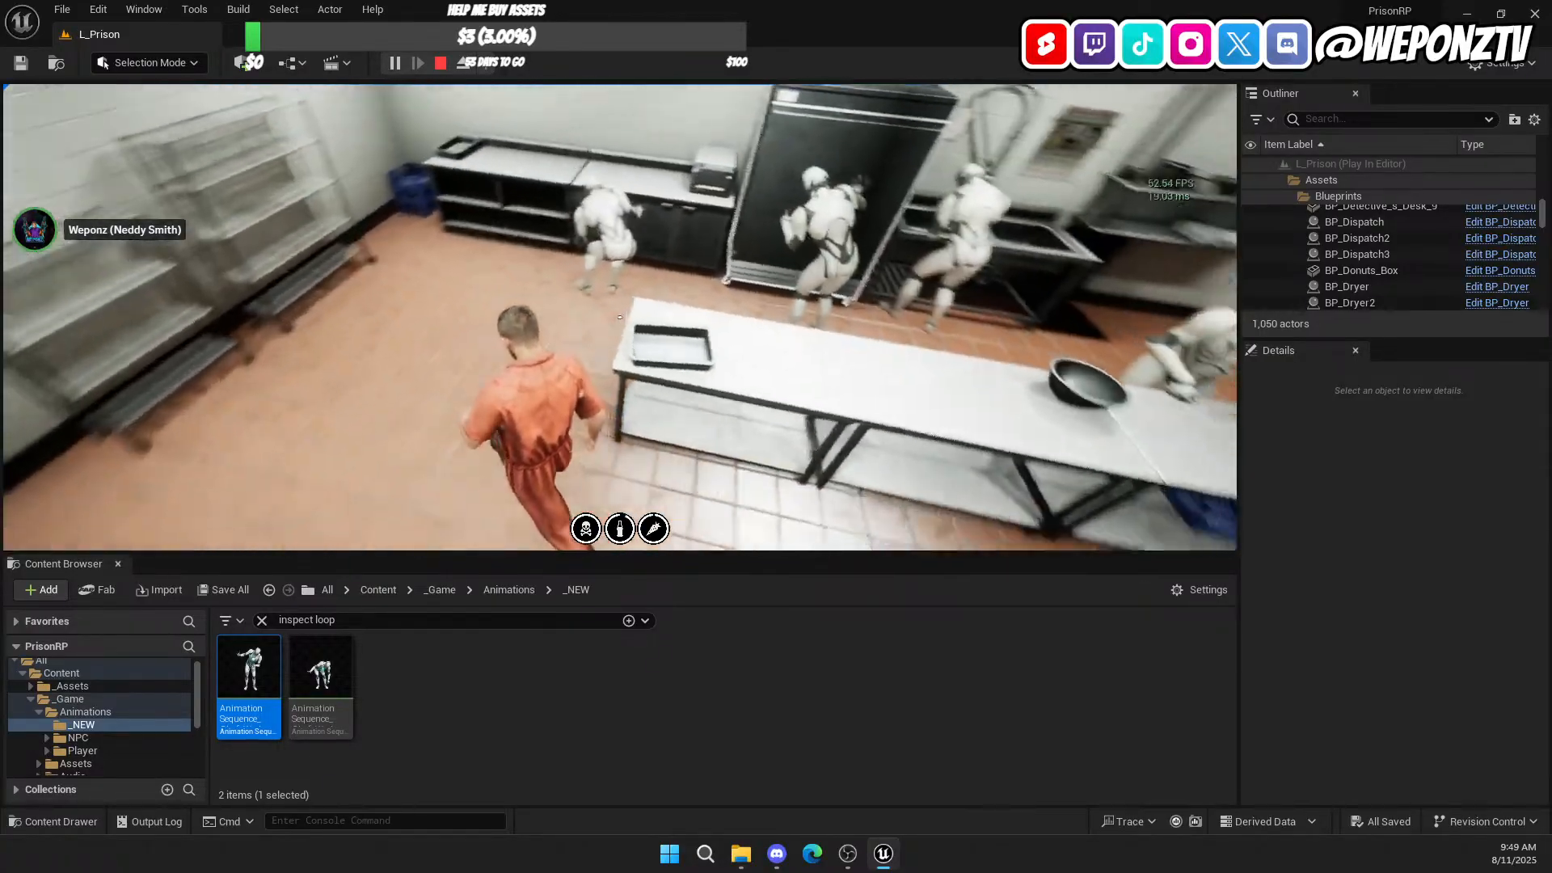
pyautogui.press('w')
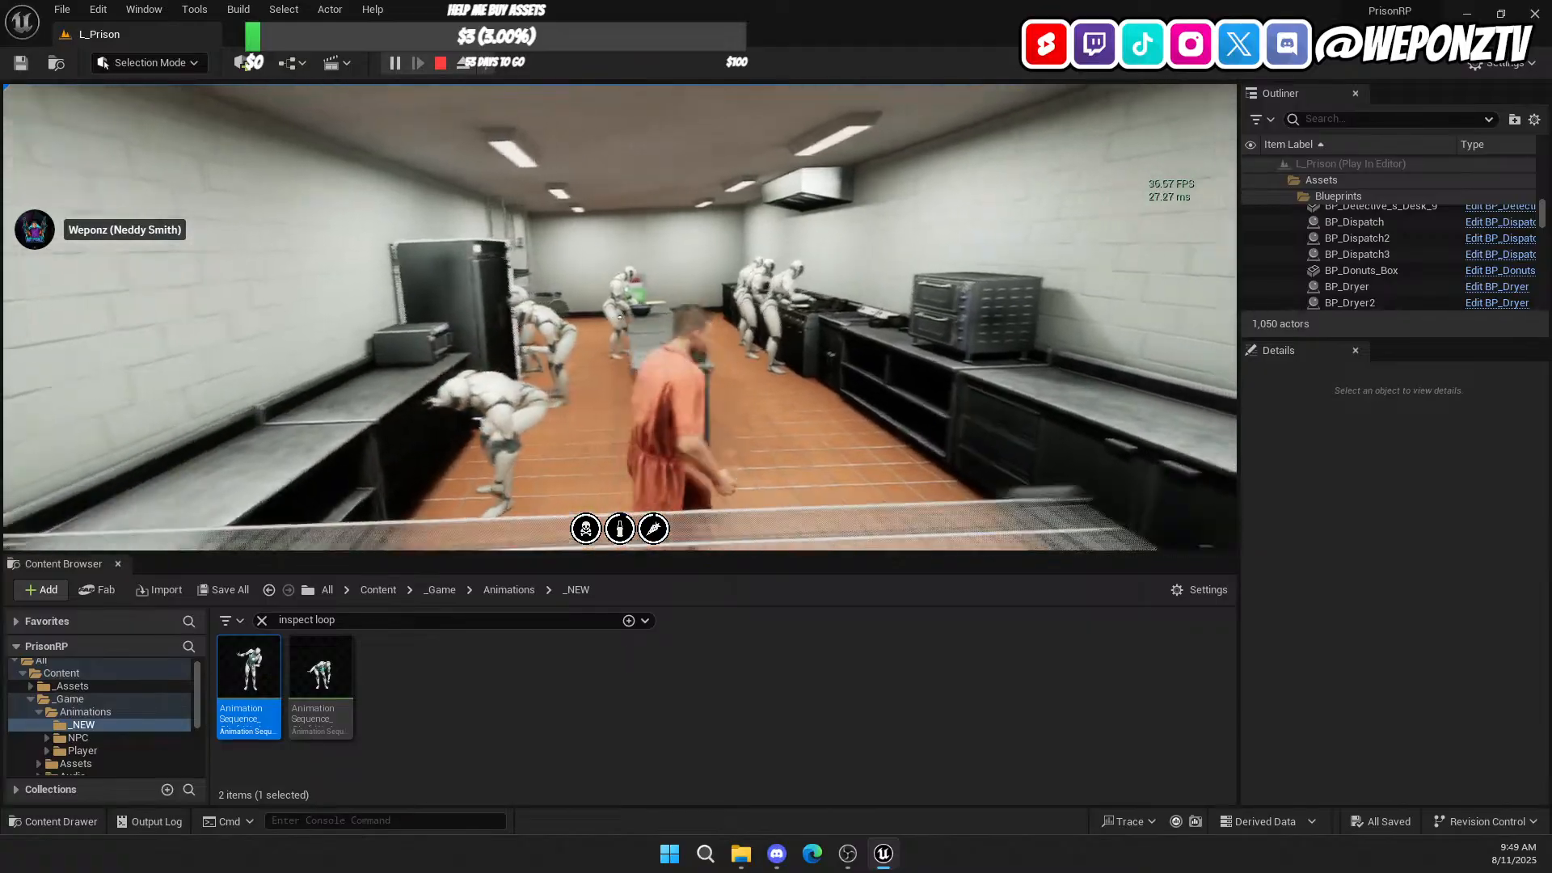
pyautogui.press('w')
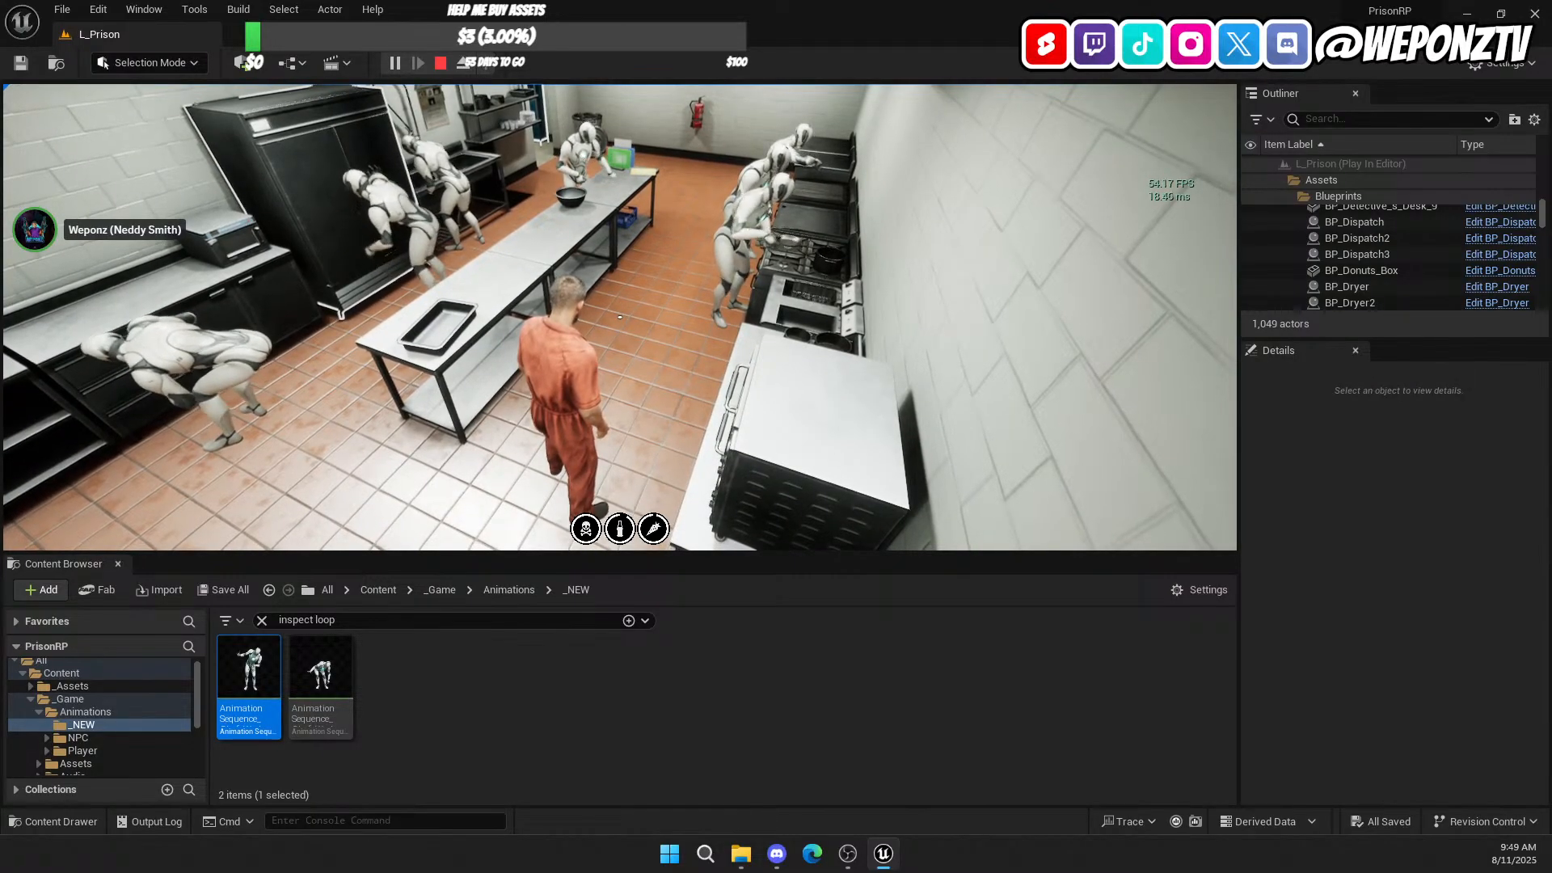
pyautogui.press('w')
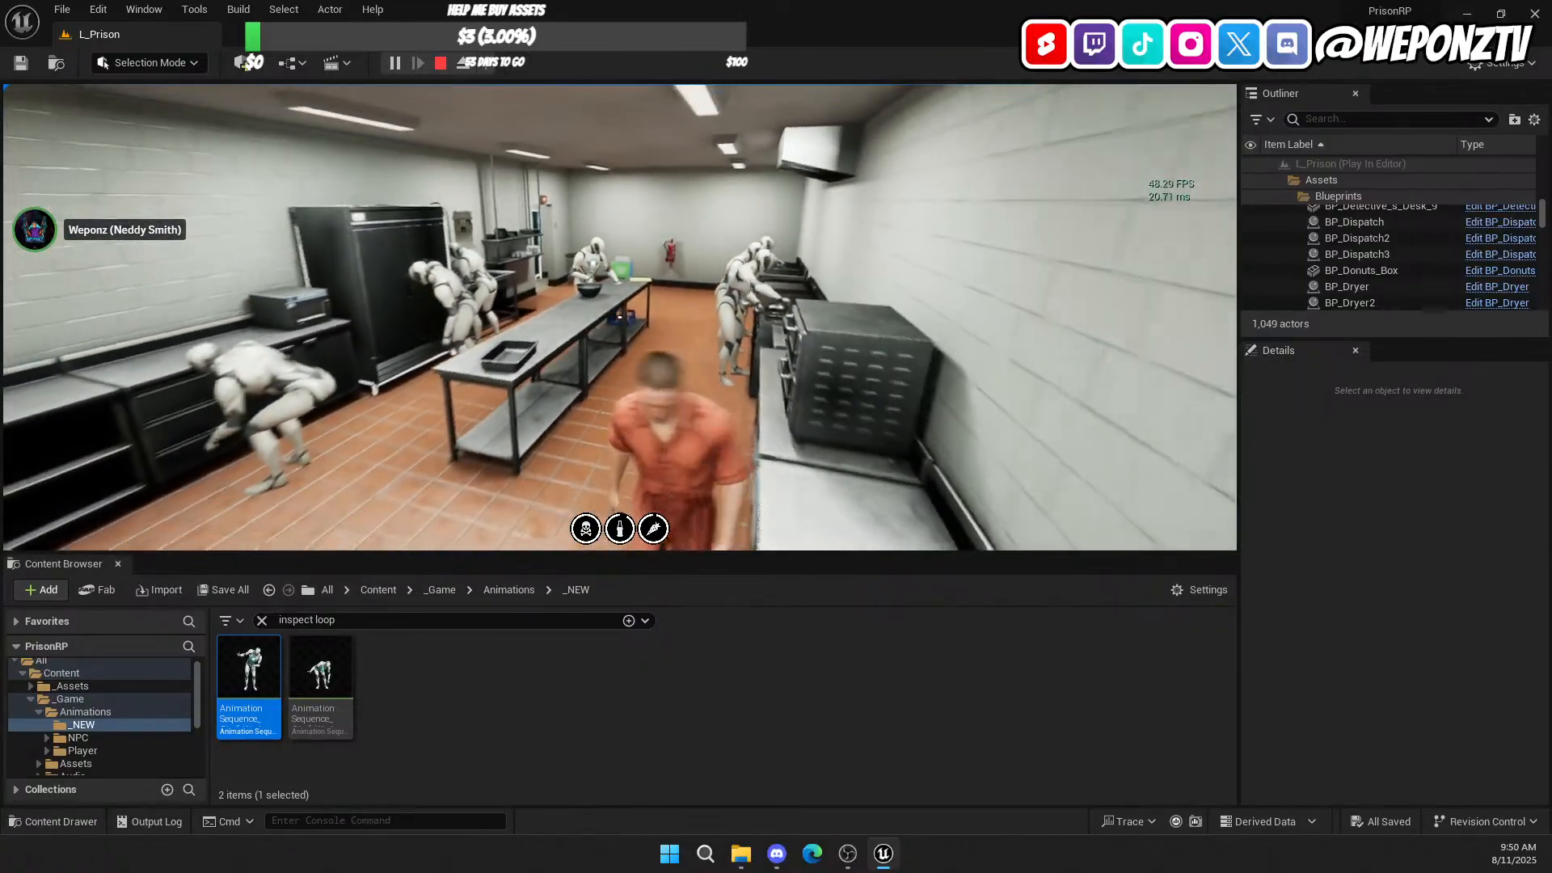
pyautogui.press('w')
pyautogui.press('d')
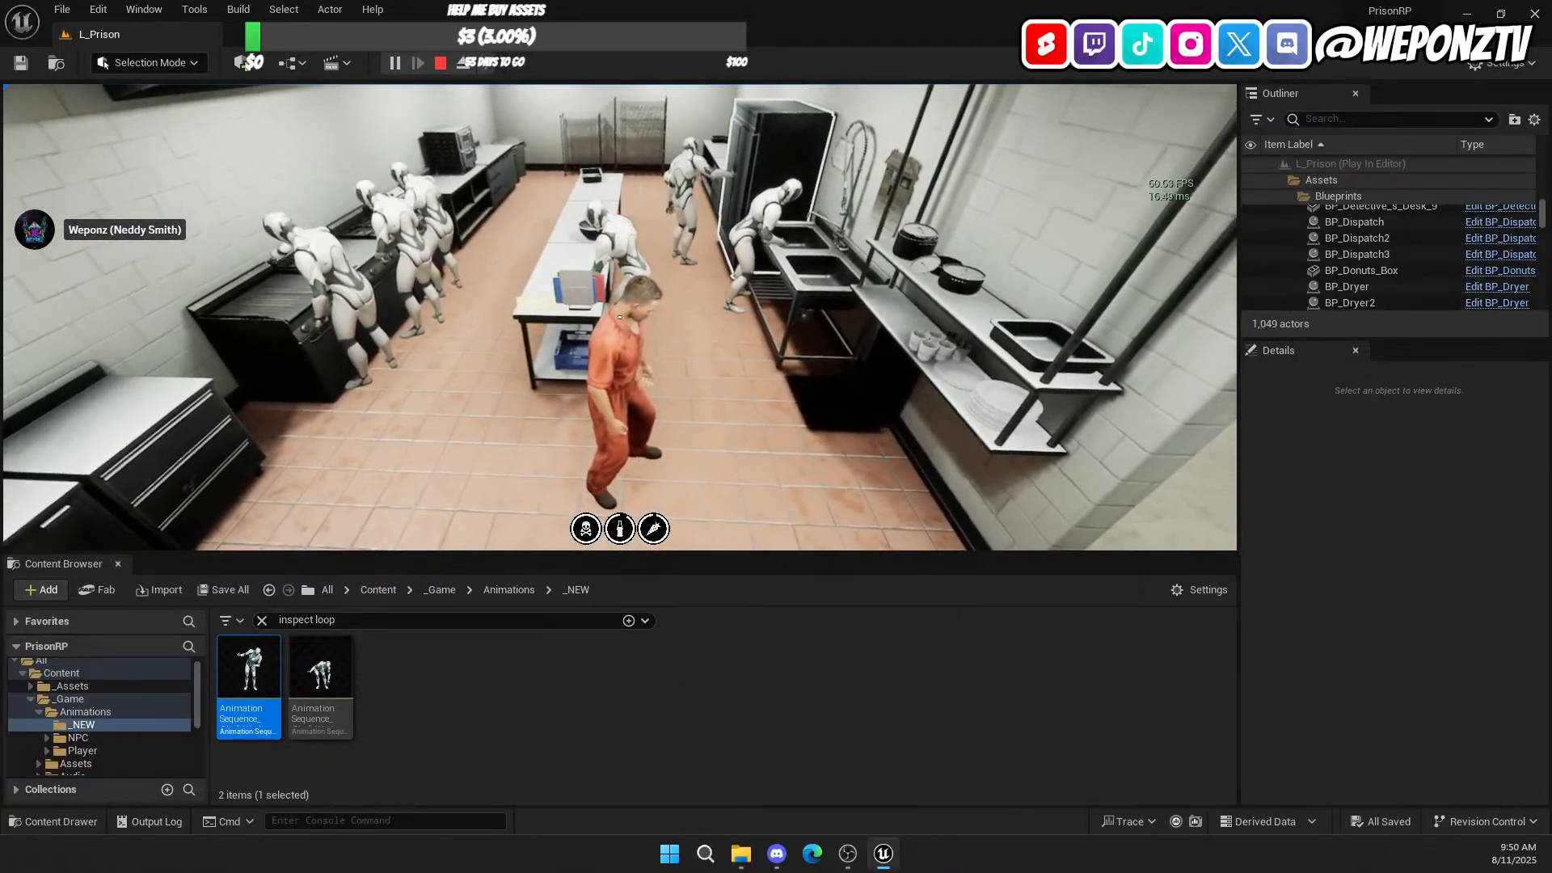
pyautogui.press('a')
pyautogui.press('w')
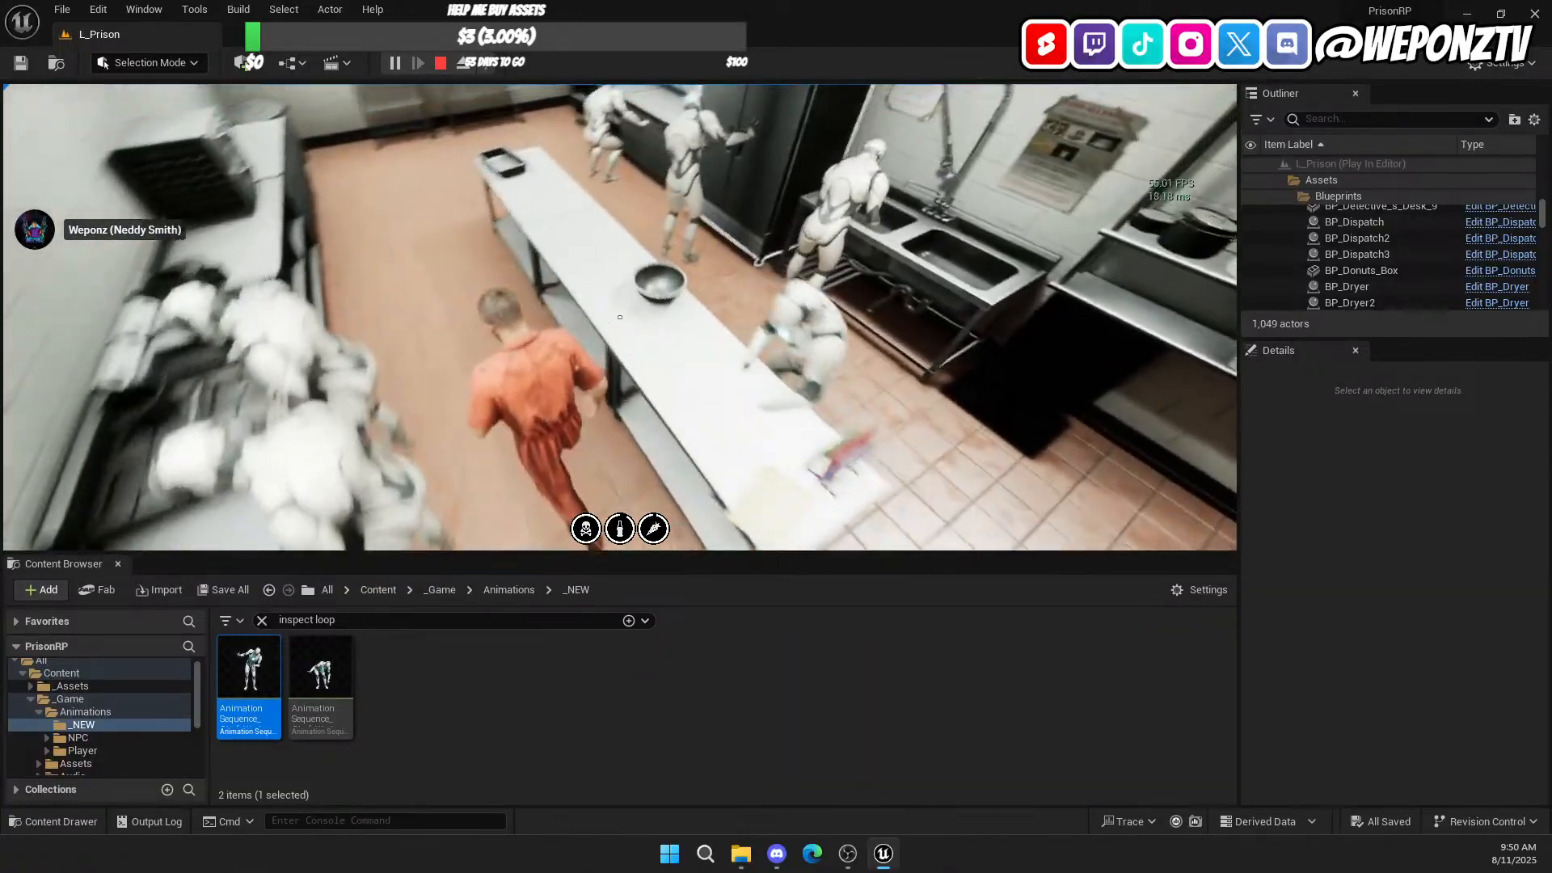
pyautogui.press('s')
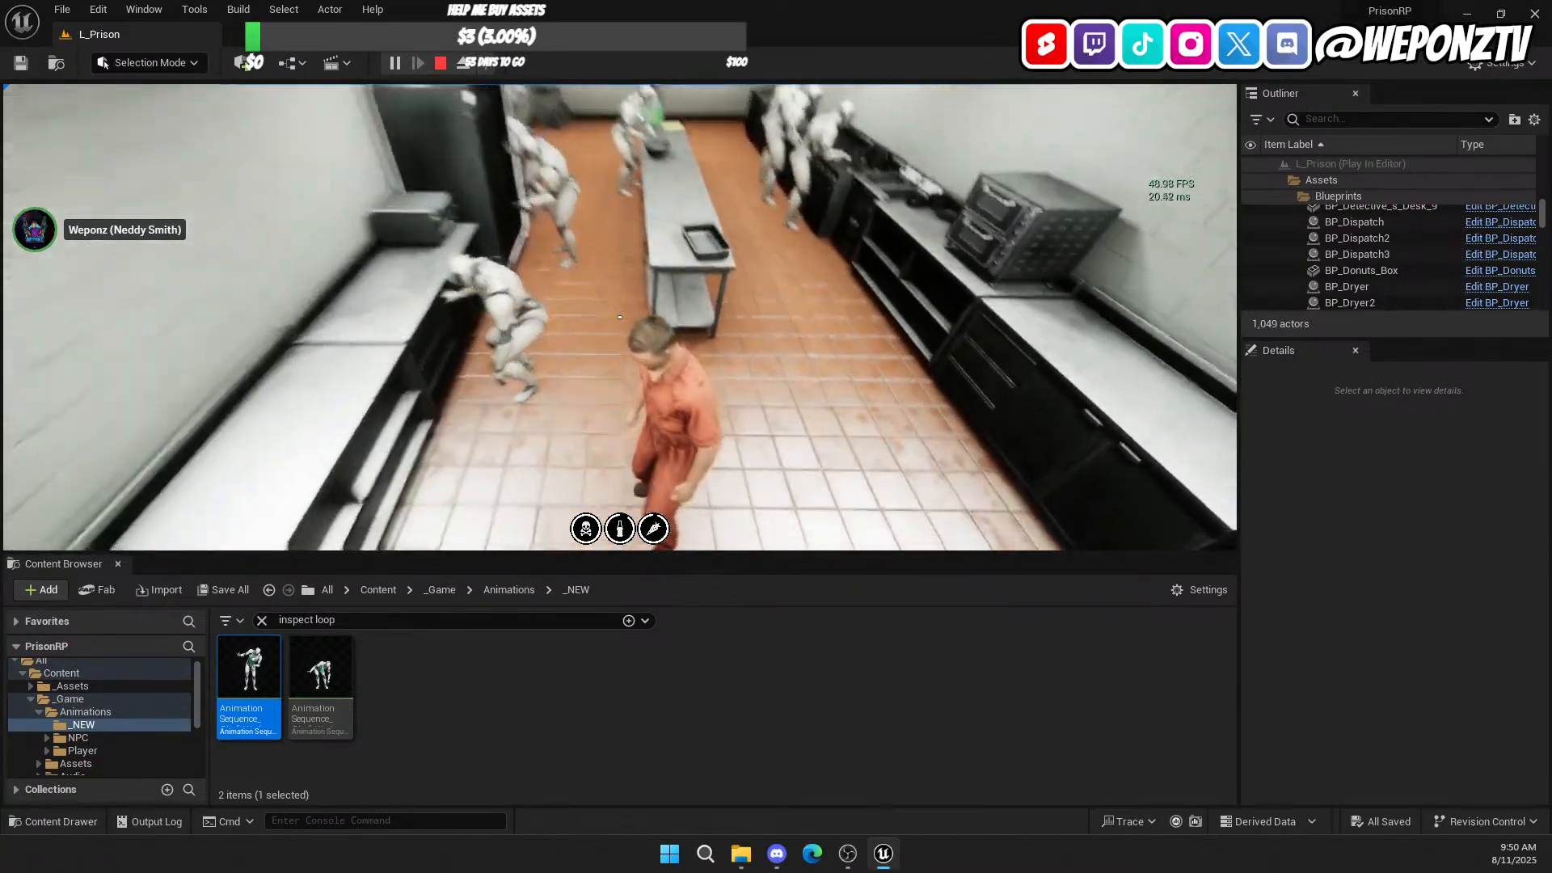
# Step: Circle the central prep table again and check the looping chef poses at the stoves, sink, refrigerator and back counter
pyautogui.press('w')
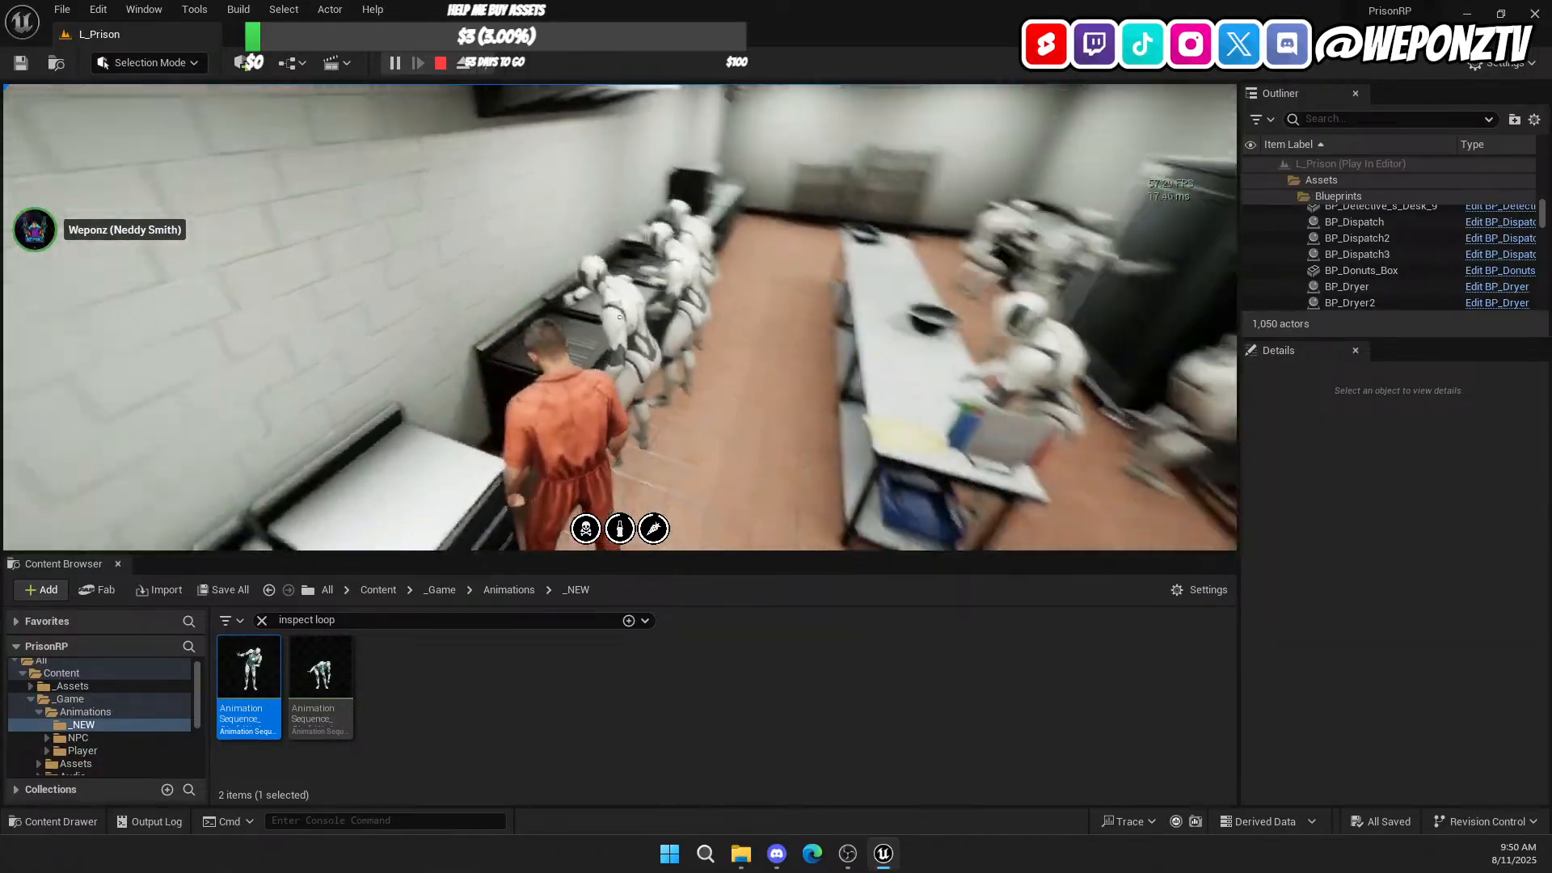
pyautogui.press('d')
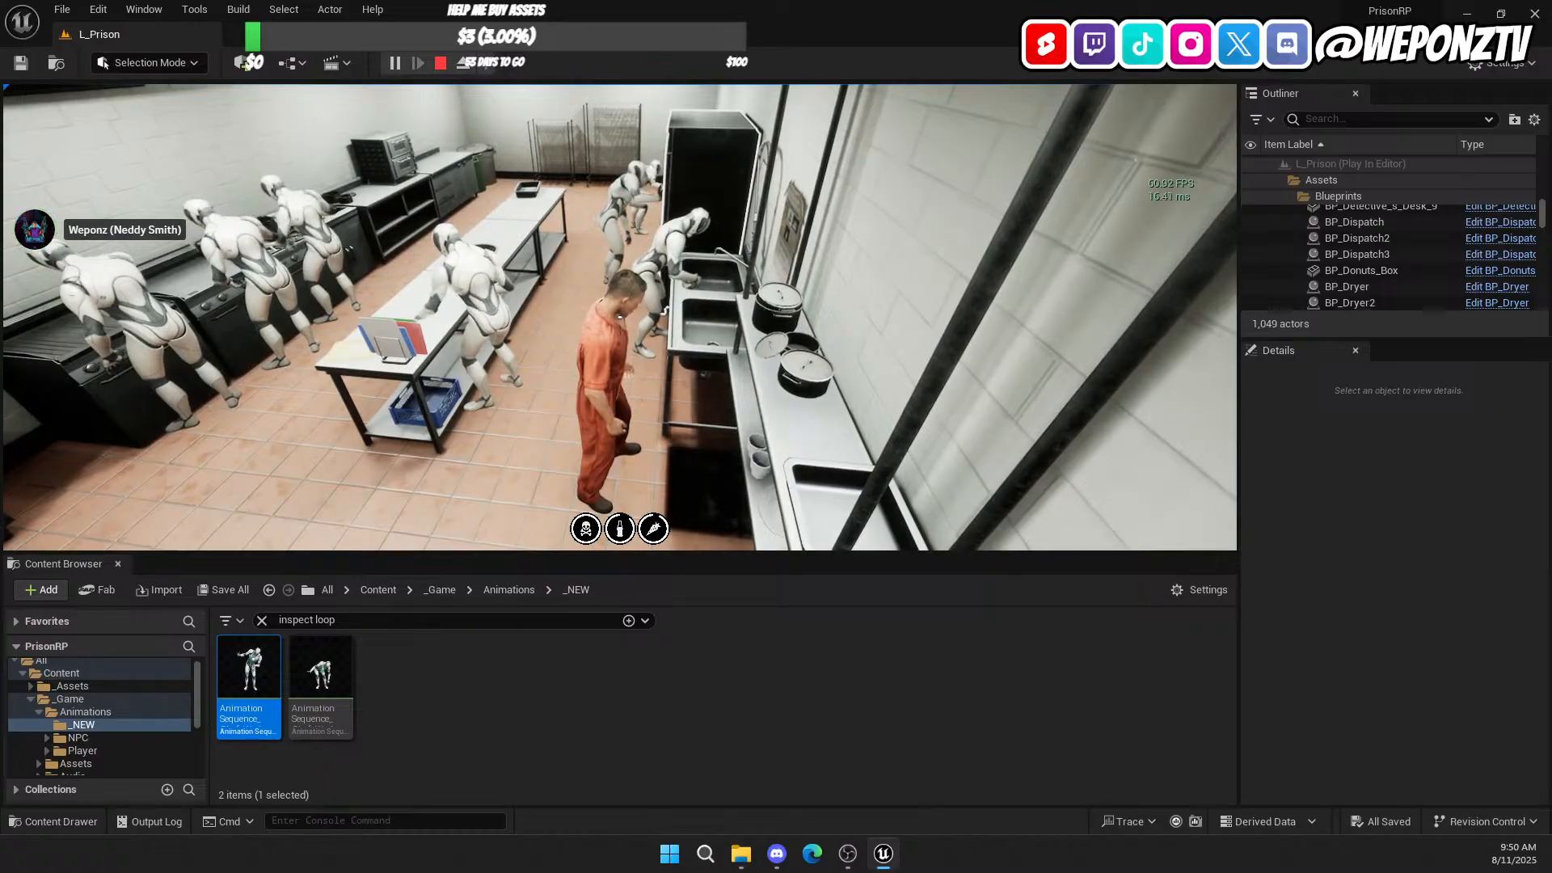
pyautogui.press('w')
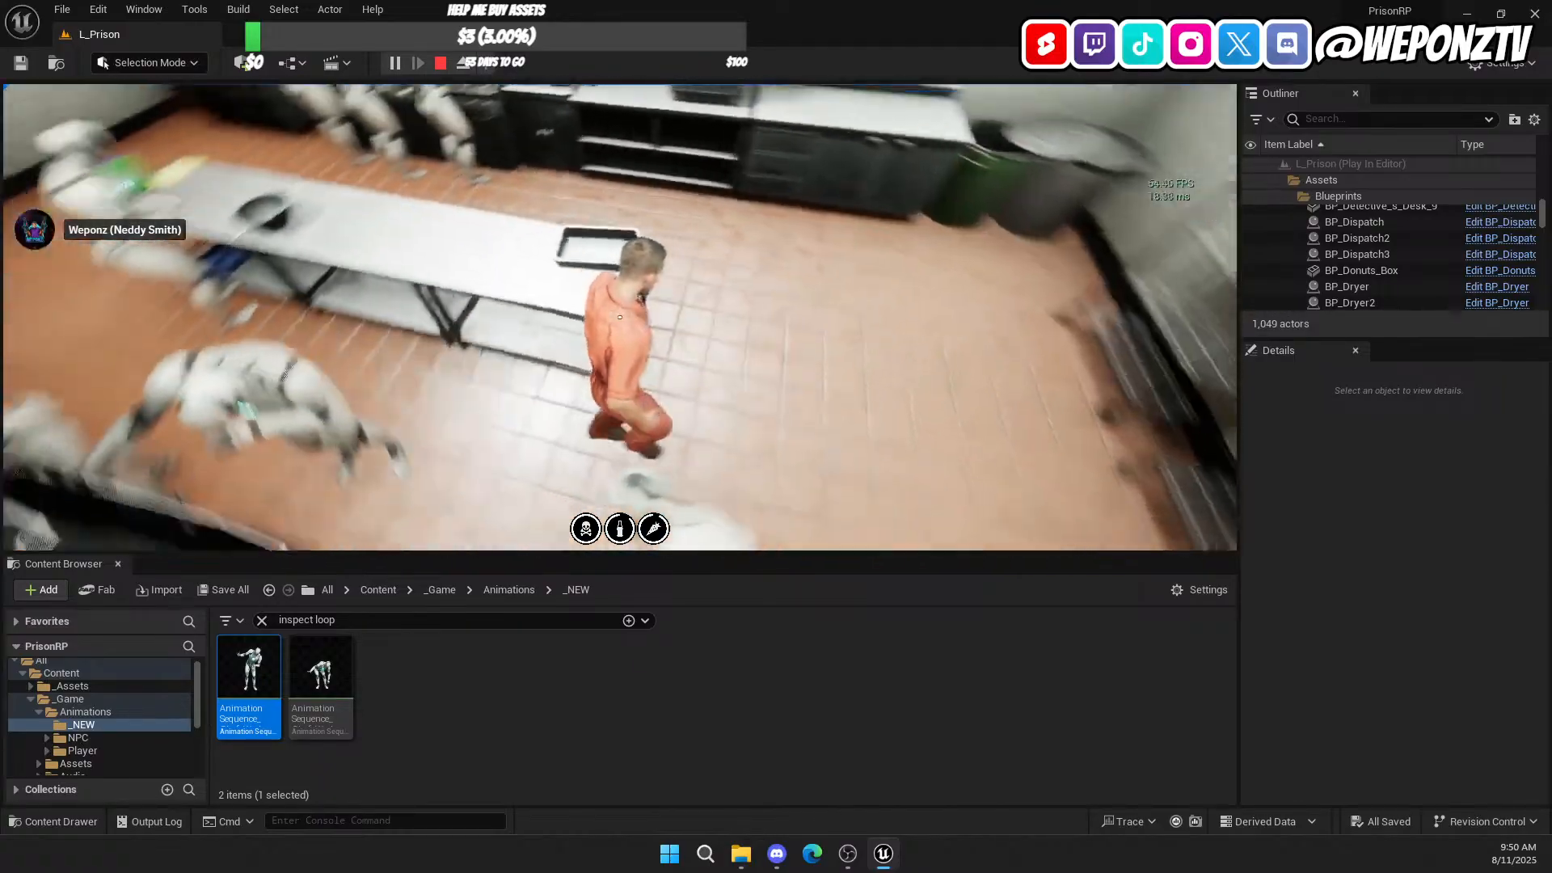
pyautogui.press('w')
pyautogui.press('w')
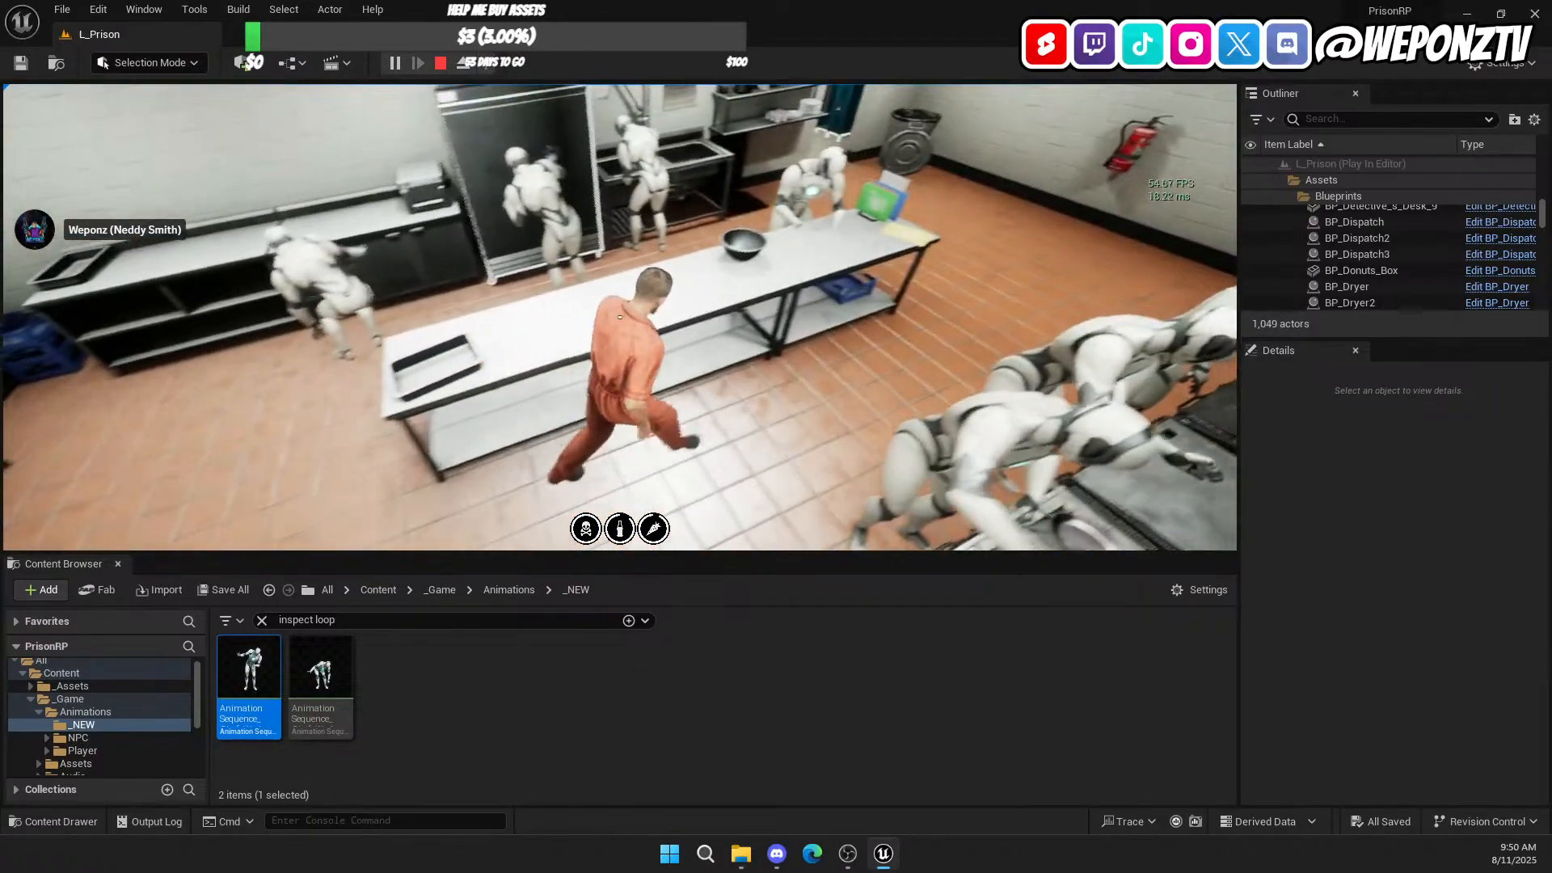
pyautogui.press('w')
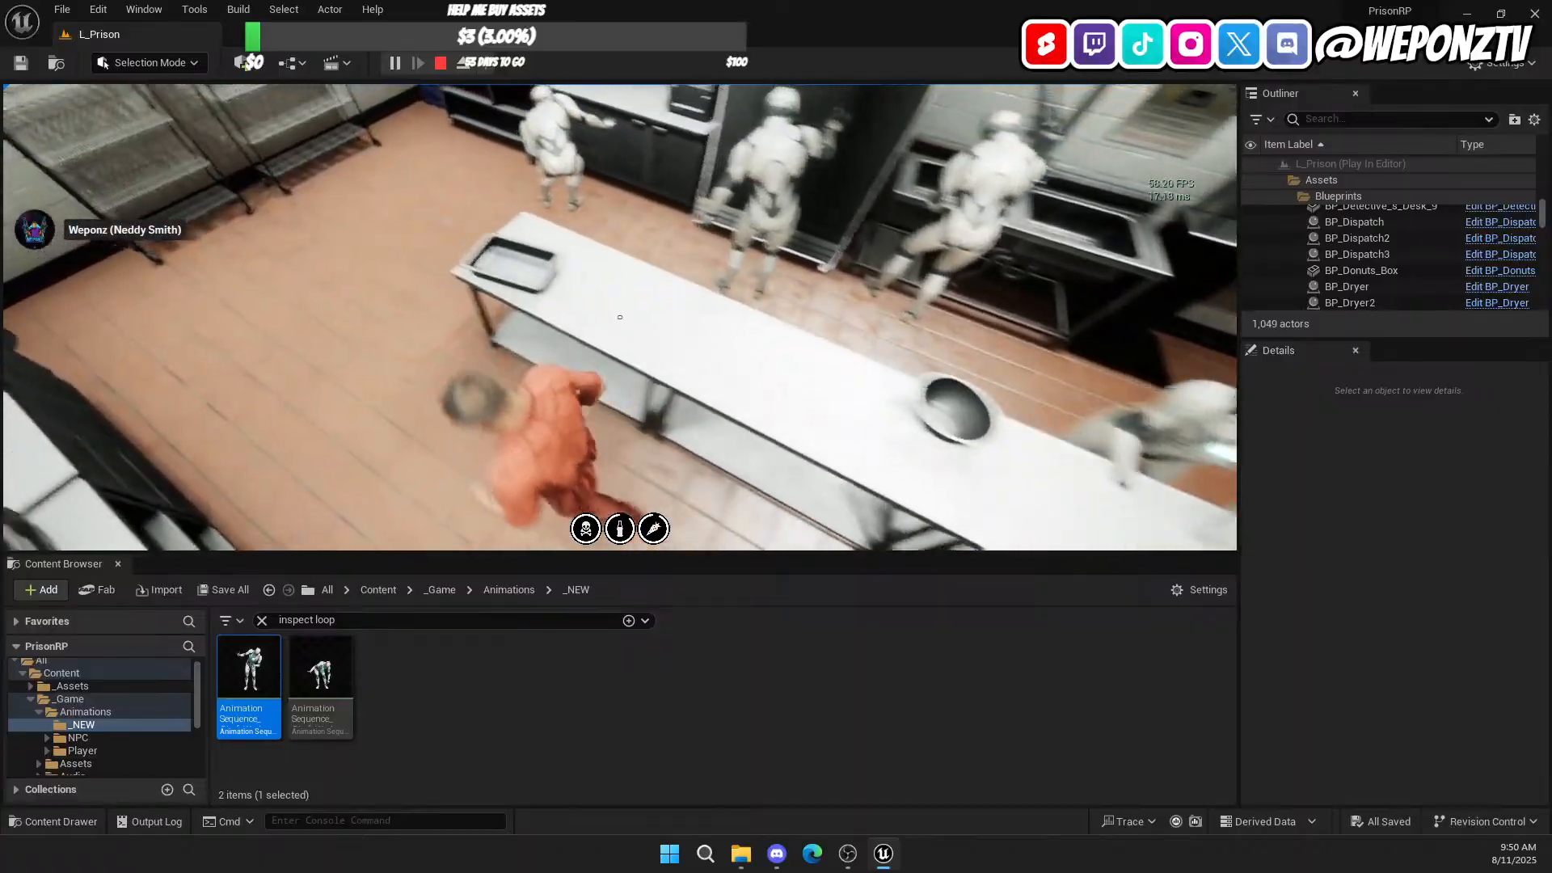
pyautogui.press('w')
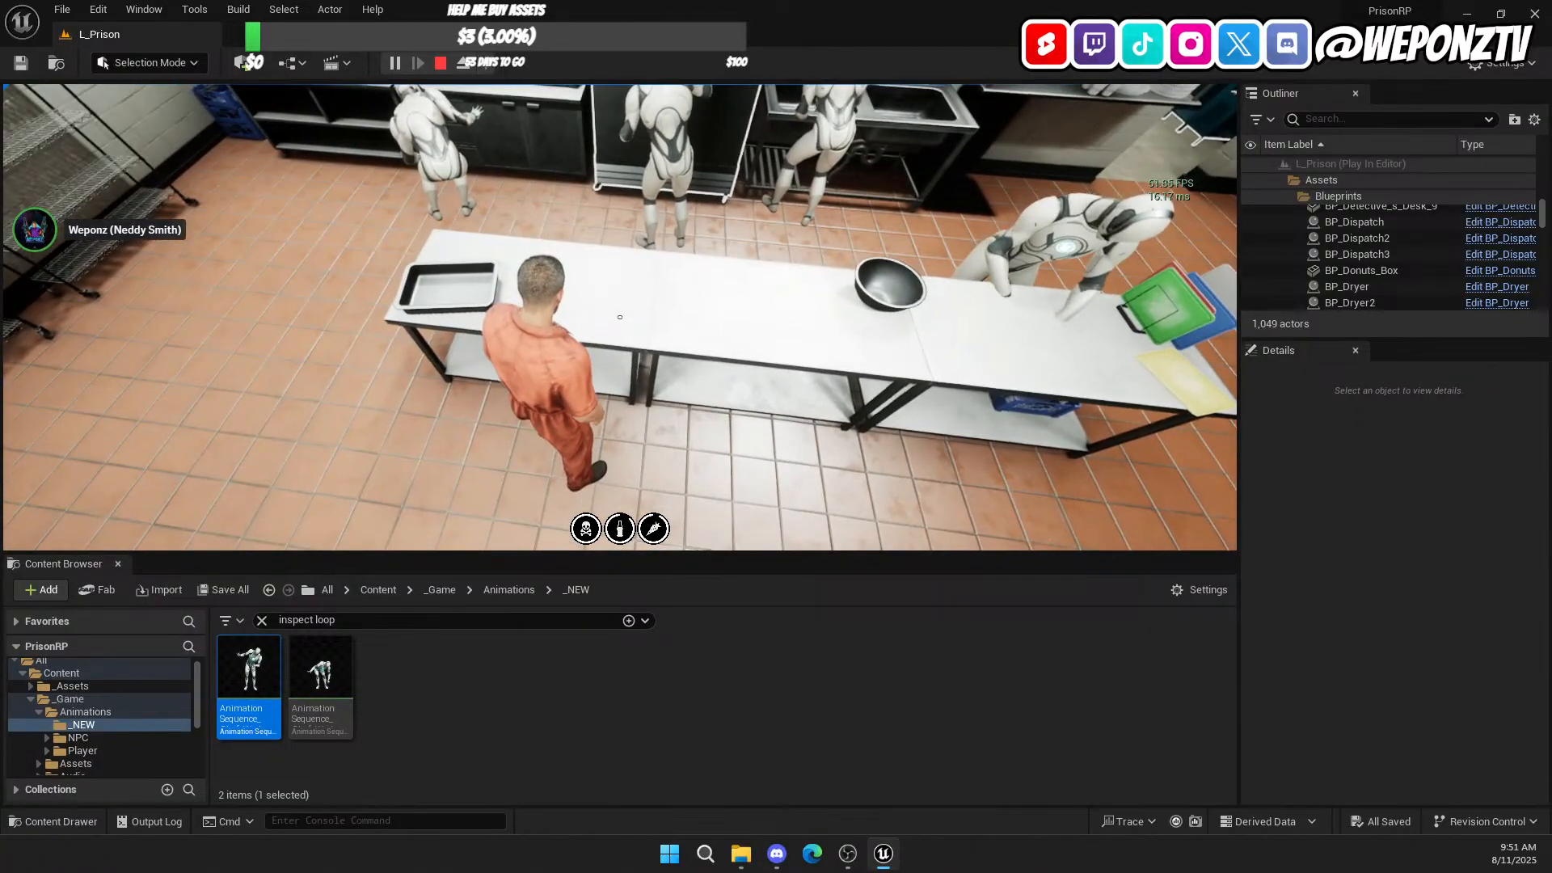
pyautogui.press('d')
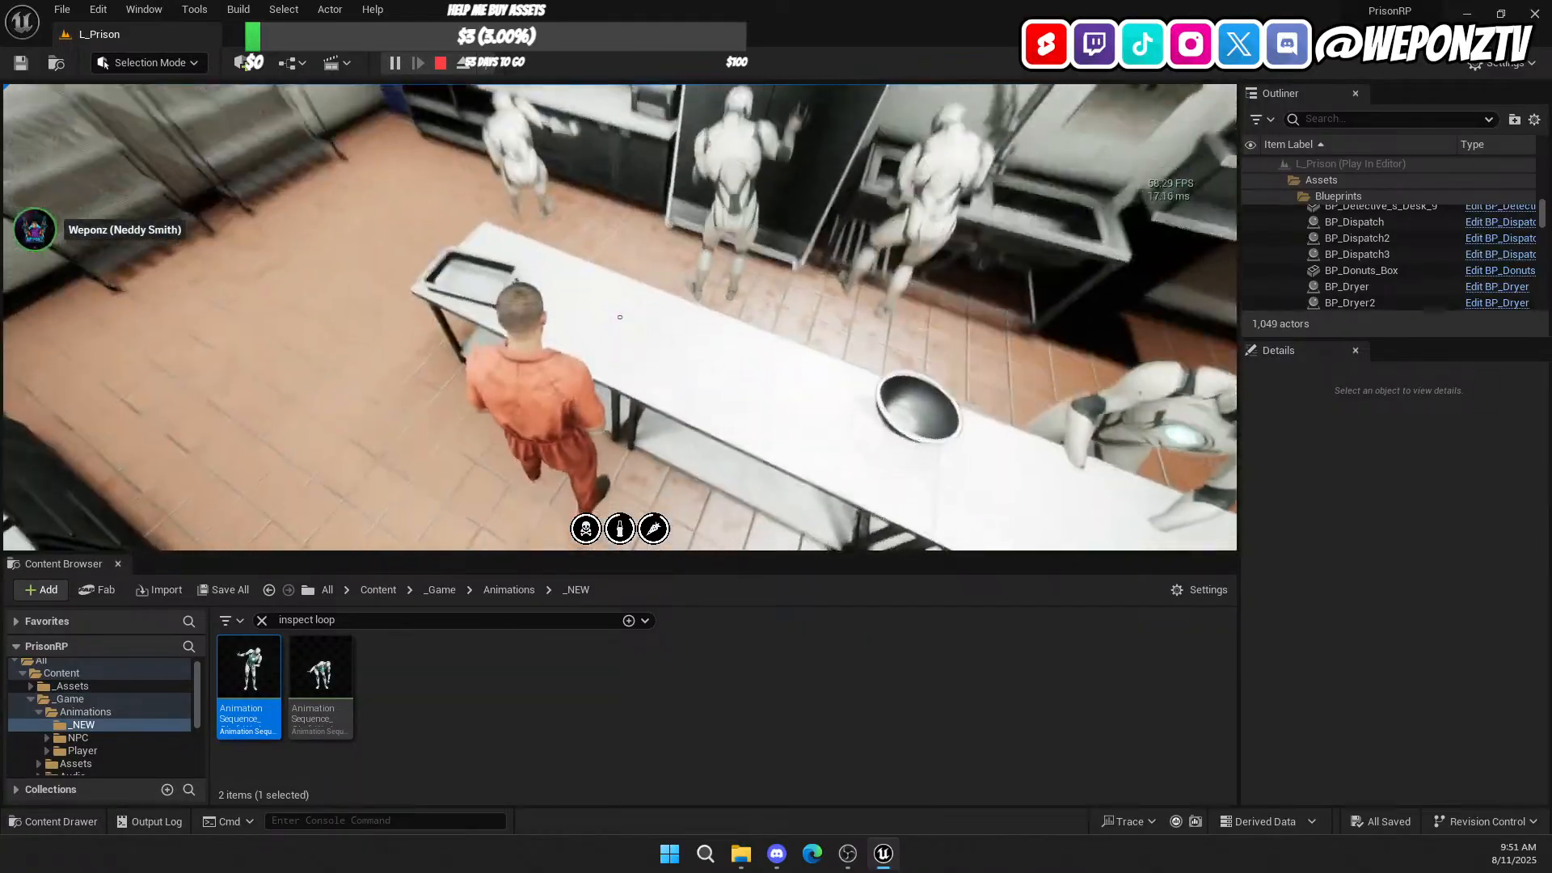
pyautogui.press('w')
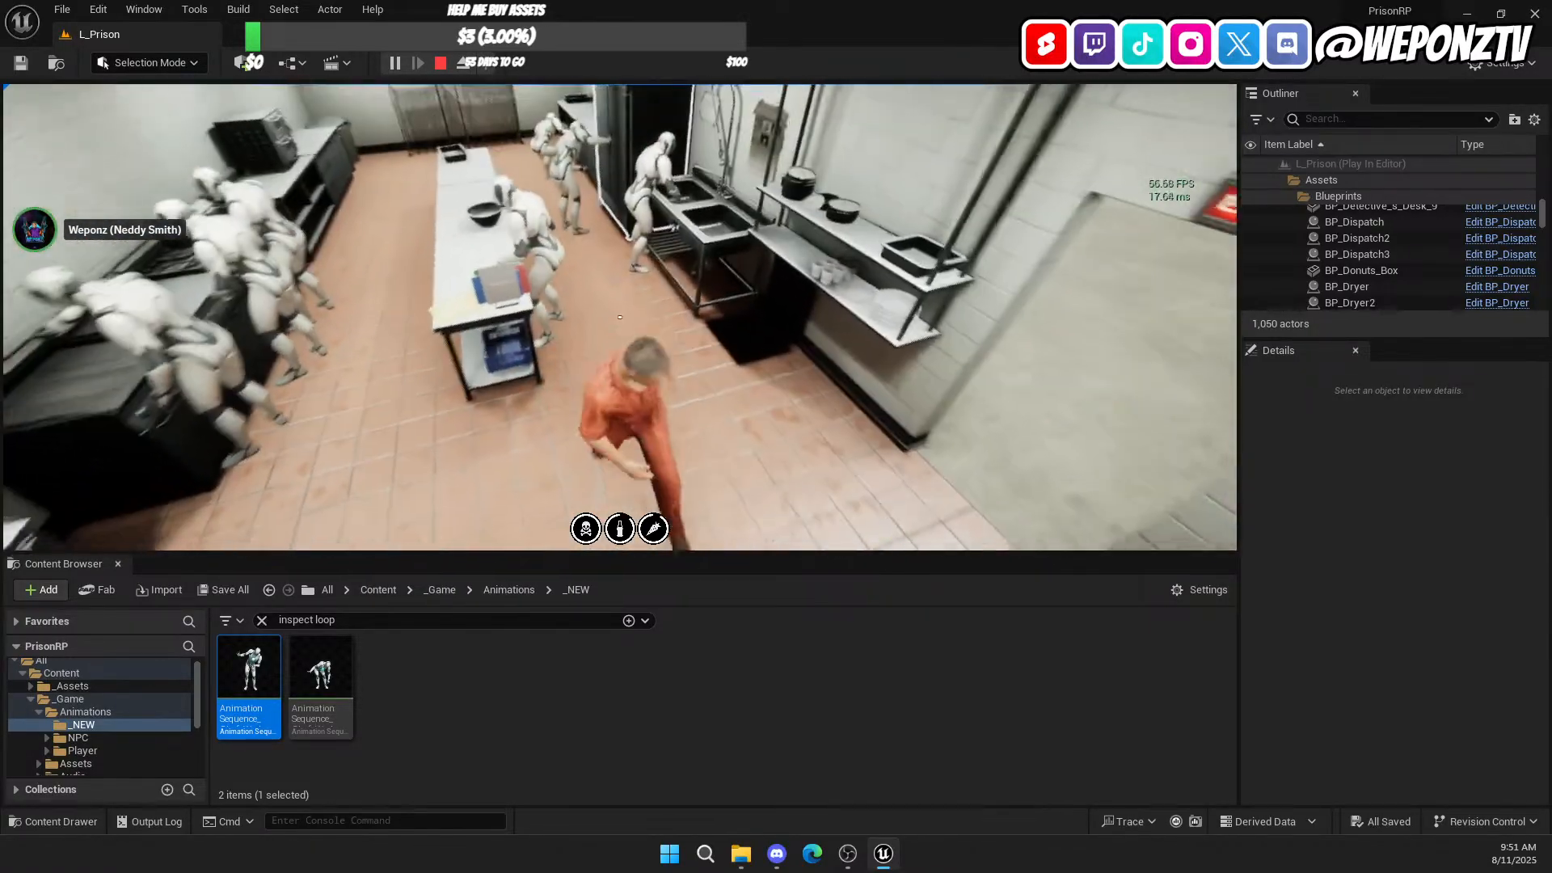
pyautogui.press('w')
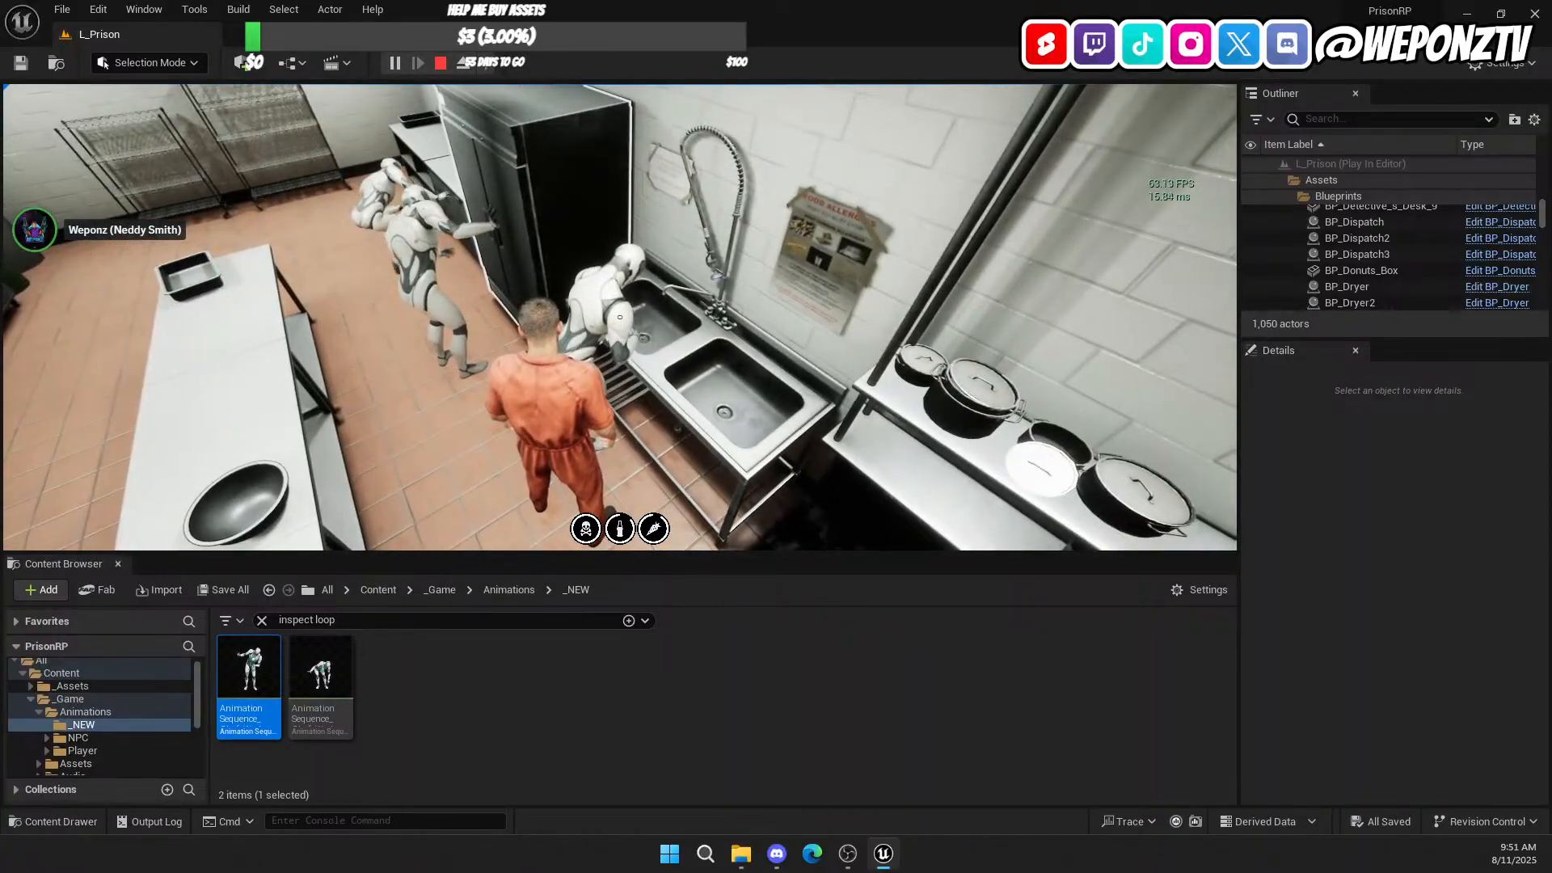
pyautogui.press('w')
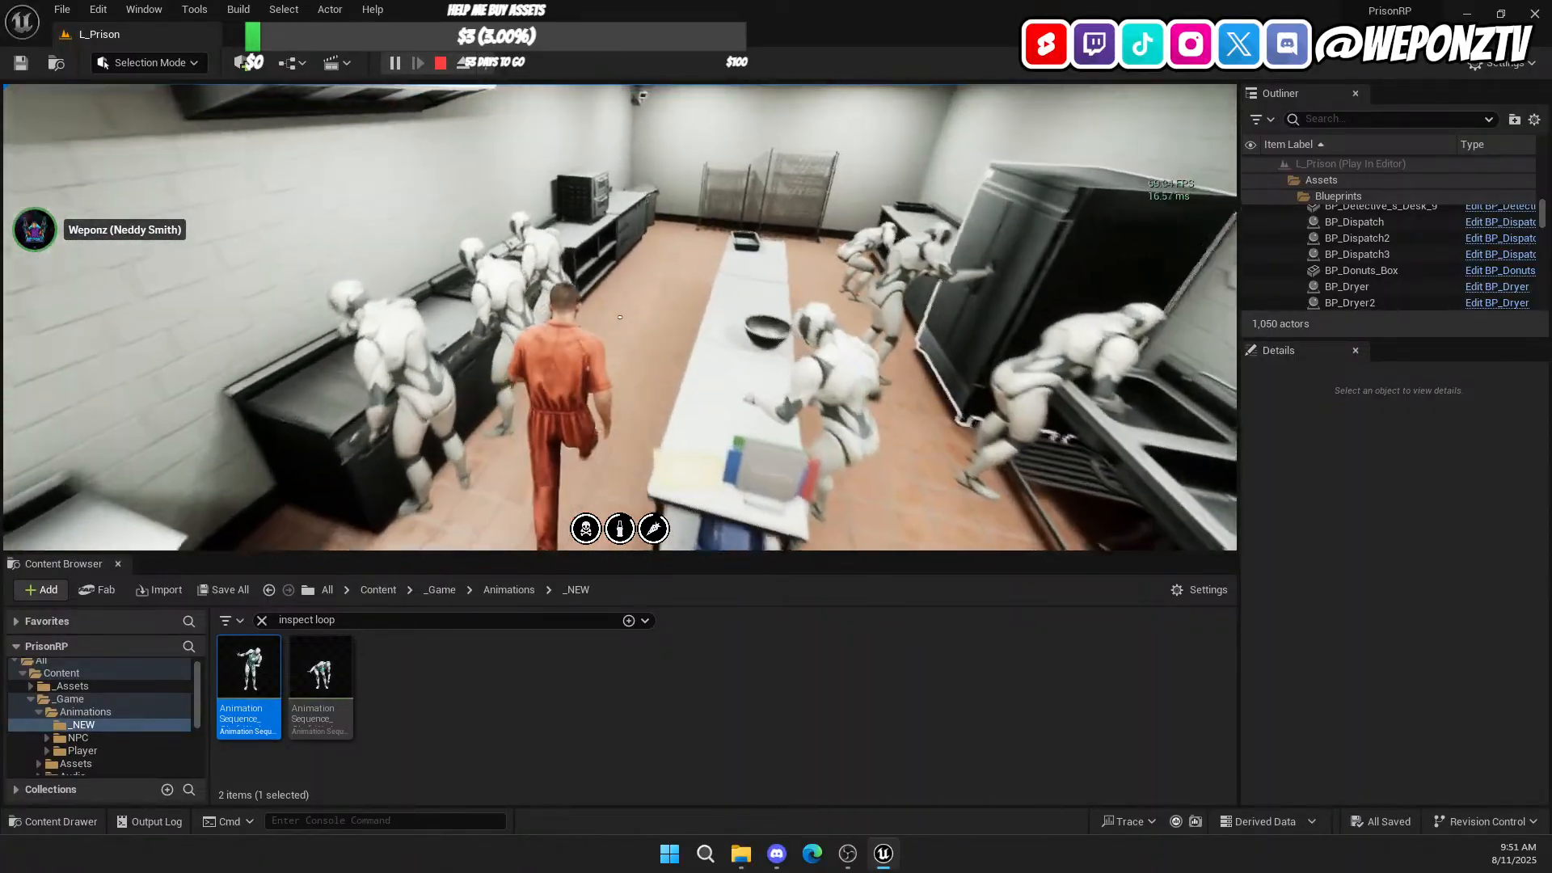
pyautogui.press('w')
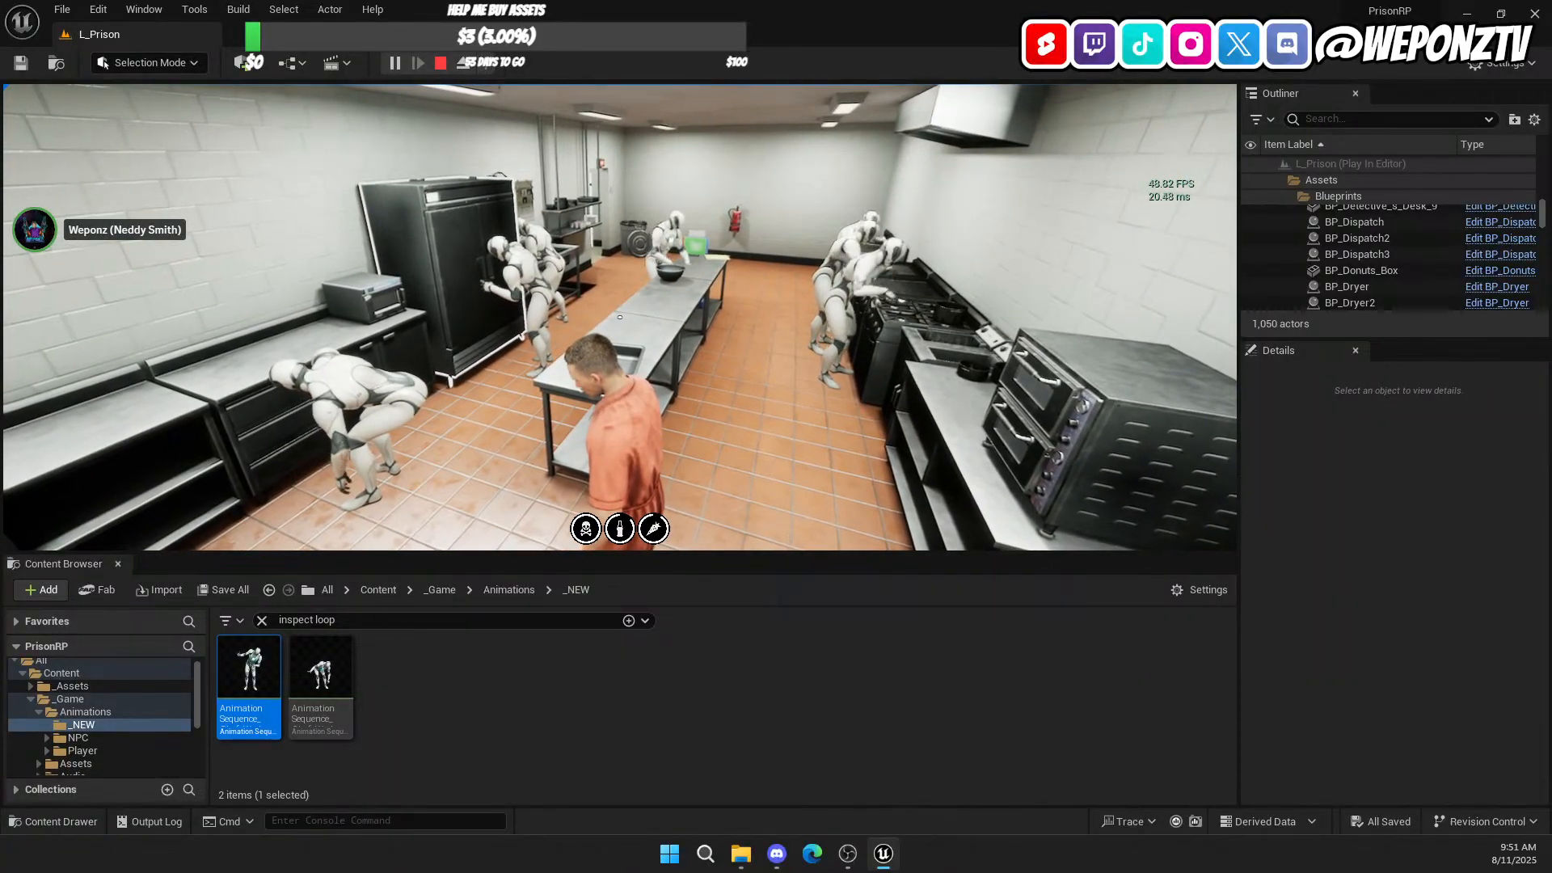
# Step: End the kitchen play test and close the message log
pyautogui.press('w')
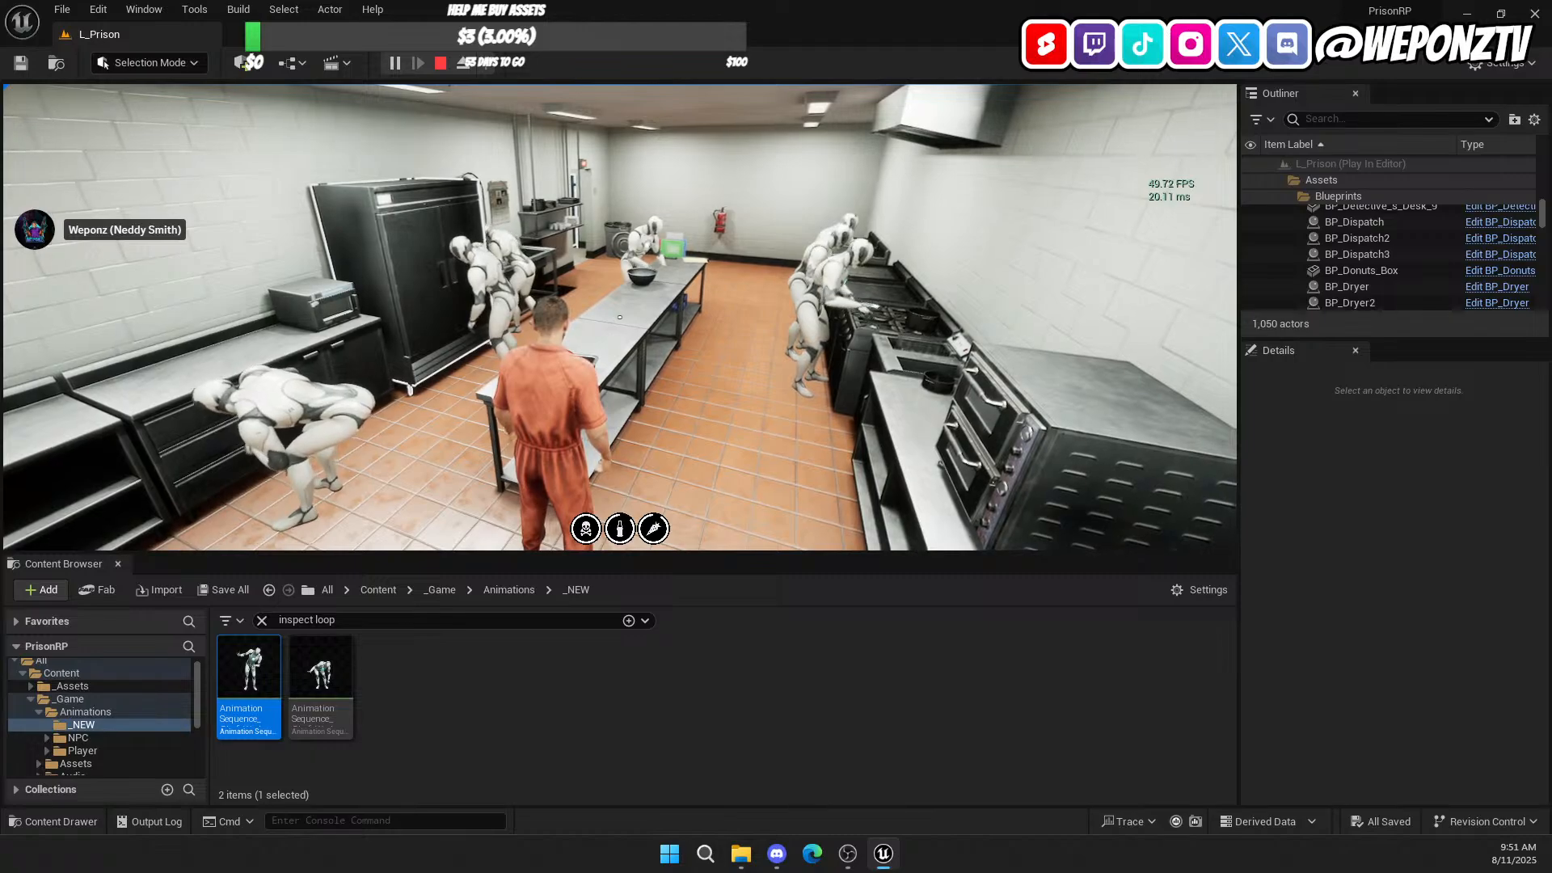
pyautogui.press('Escape')
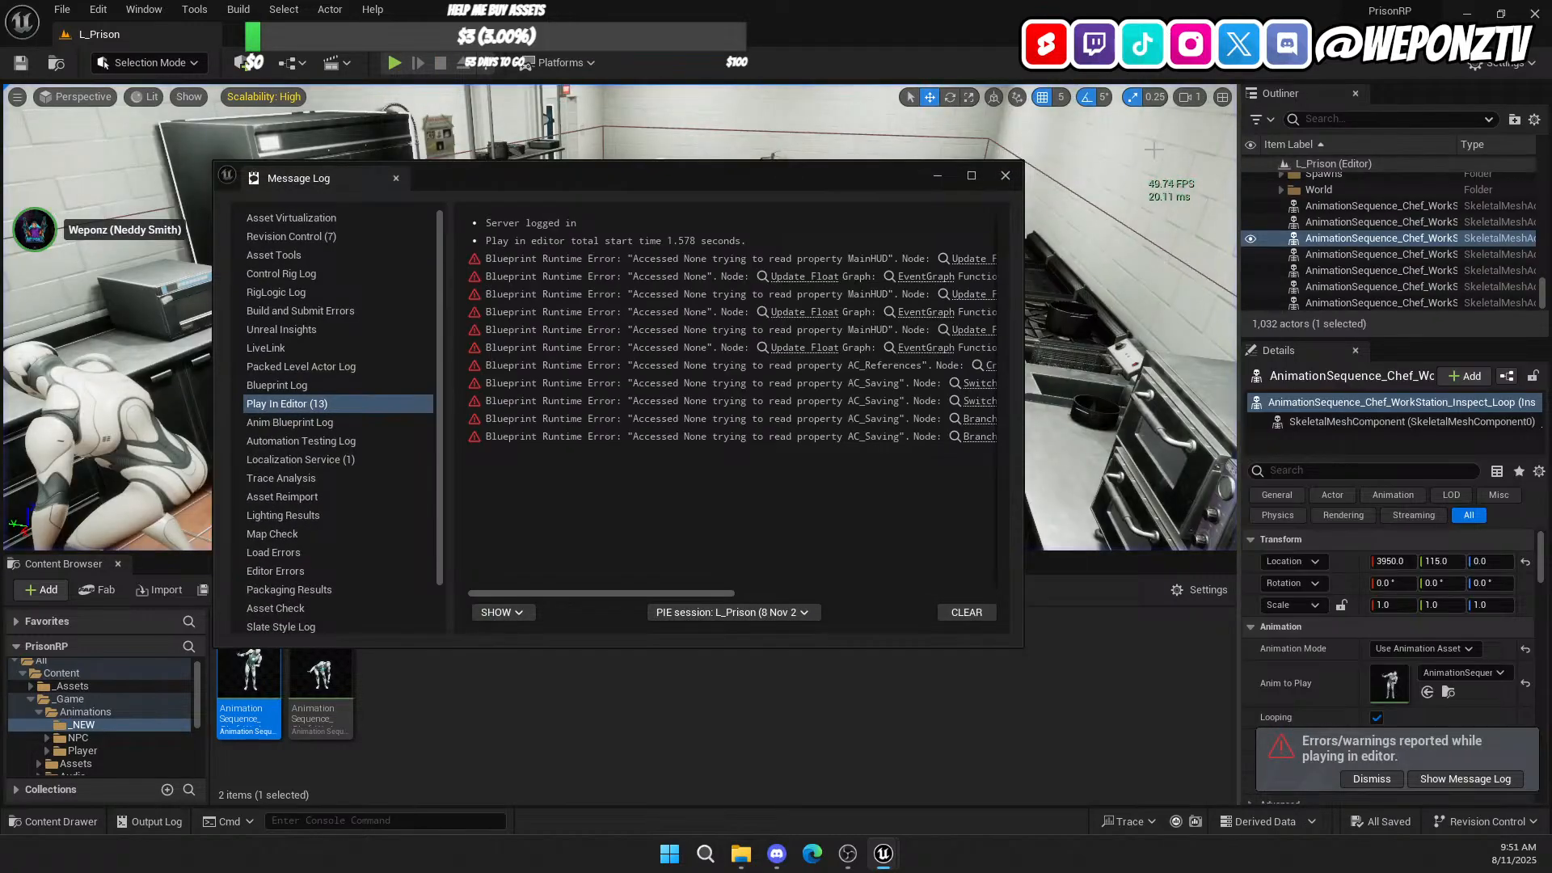
pyautogui.click(1008, 176)
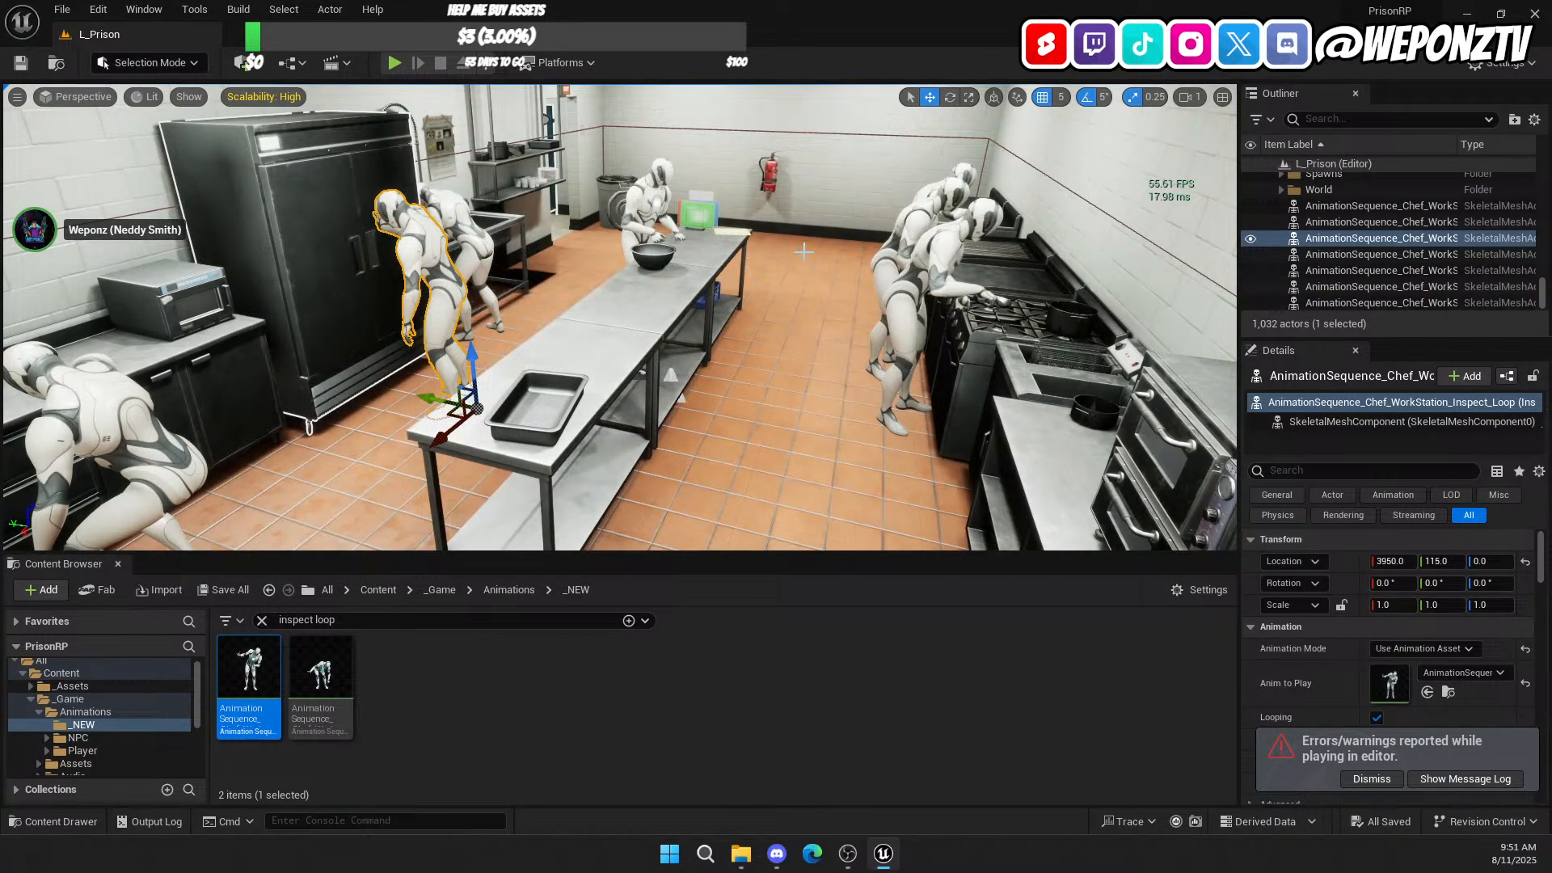
# Step: Examine the workshop's conveyor belts, machines and crate pallets from several angles as a location for workstation animations
pyautogui.moveTo(803, 252); pyautogui.dragTo(699, 307, button='right')
pyautogui.press('s')
pyautogui.press('d')
pyautogui.press('a')
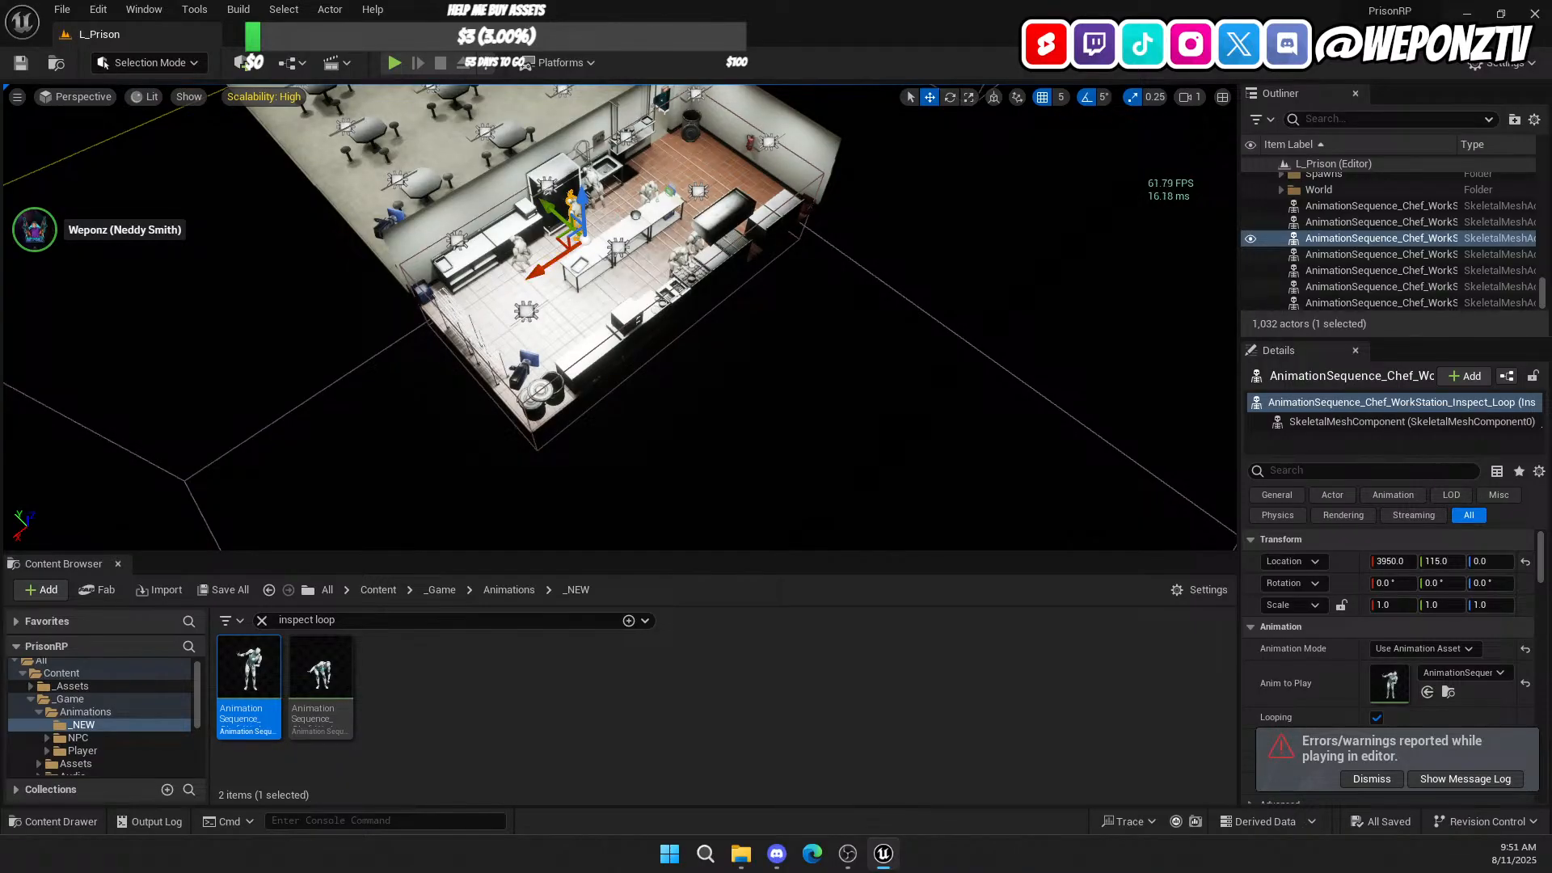
pyautogui.moveTo(698, 307); pyautogui.dragTo(746, 307, button='right')
pyautogui.press('w')
pyautogui.press('w')
pyautogui.click(752, 304)
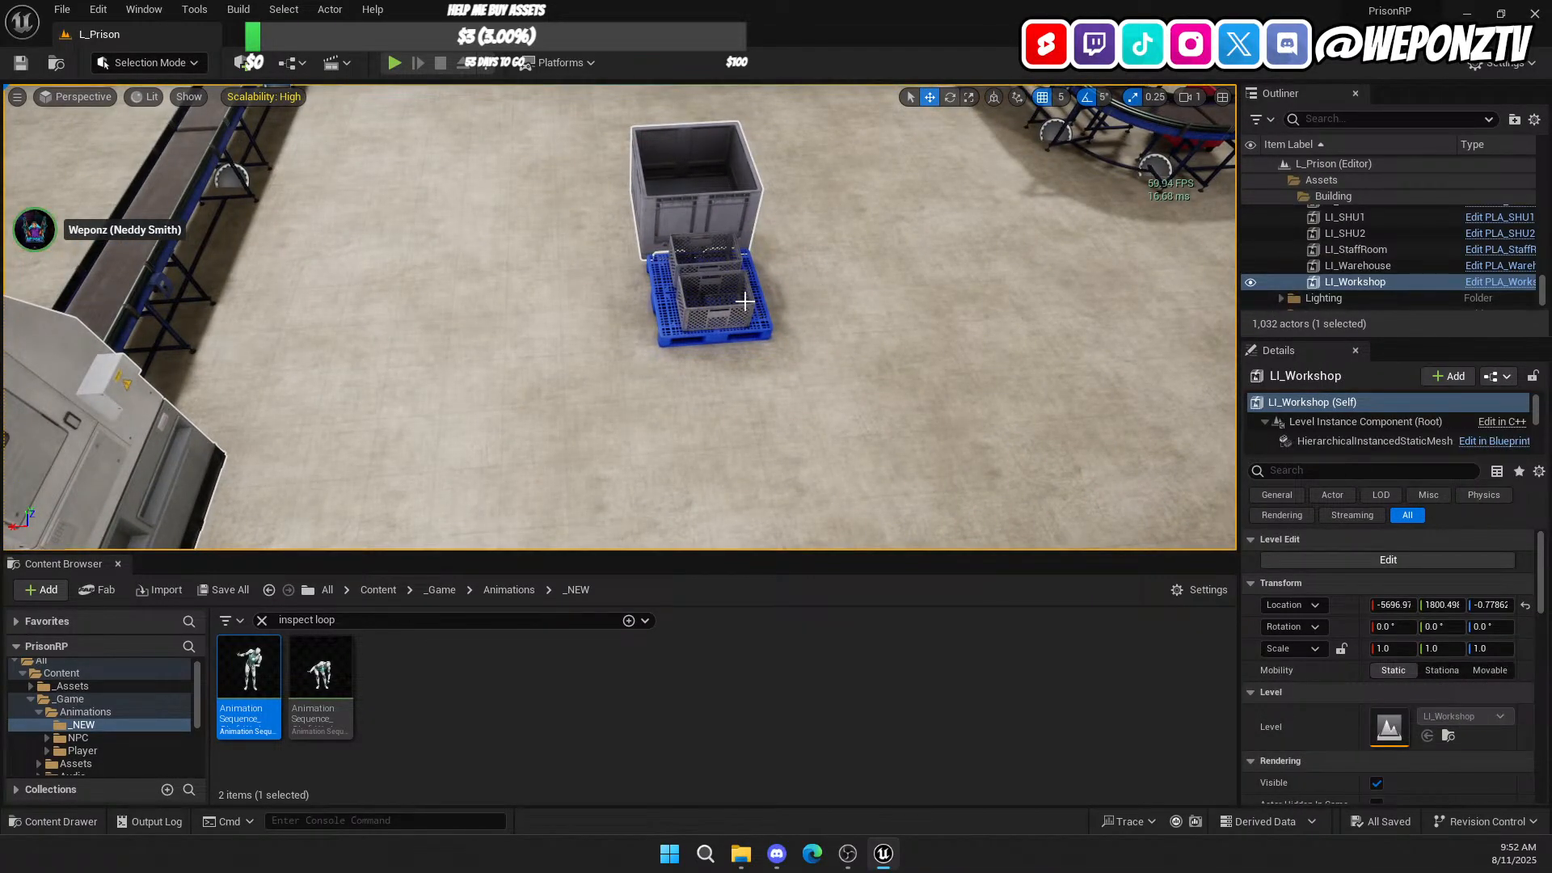
pyautogui.moveTo(679, 283); pyautogui.dragTo(618, 234, button='right')
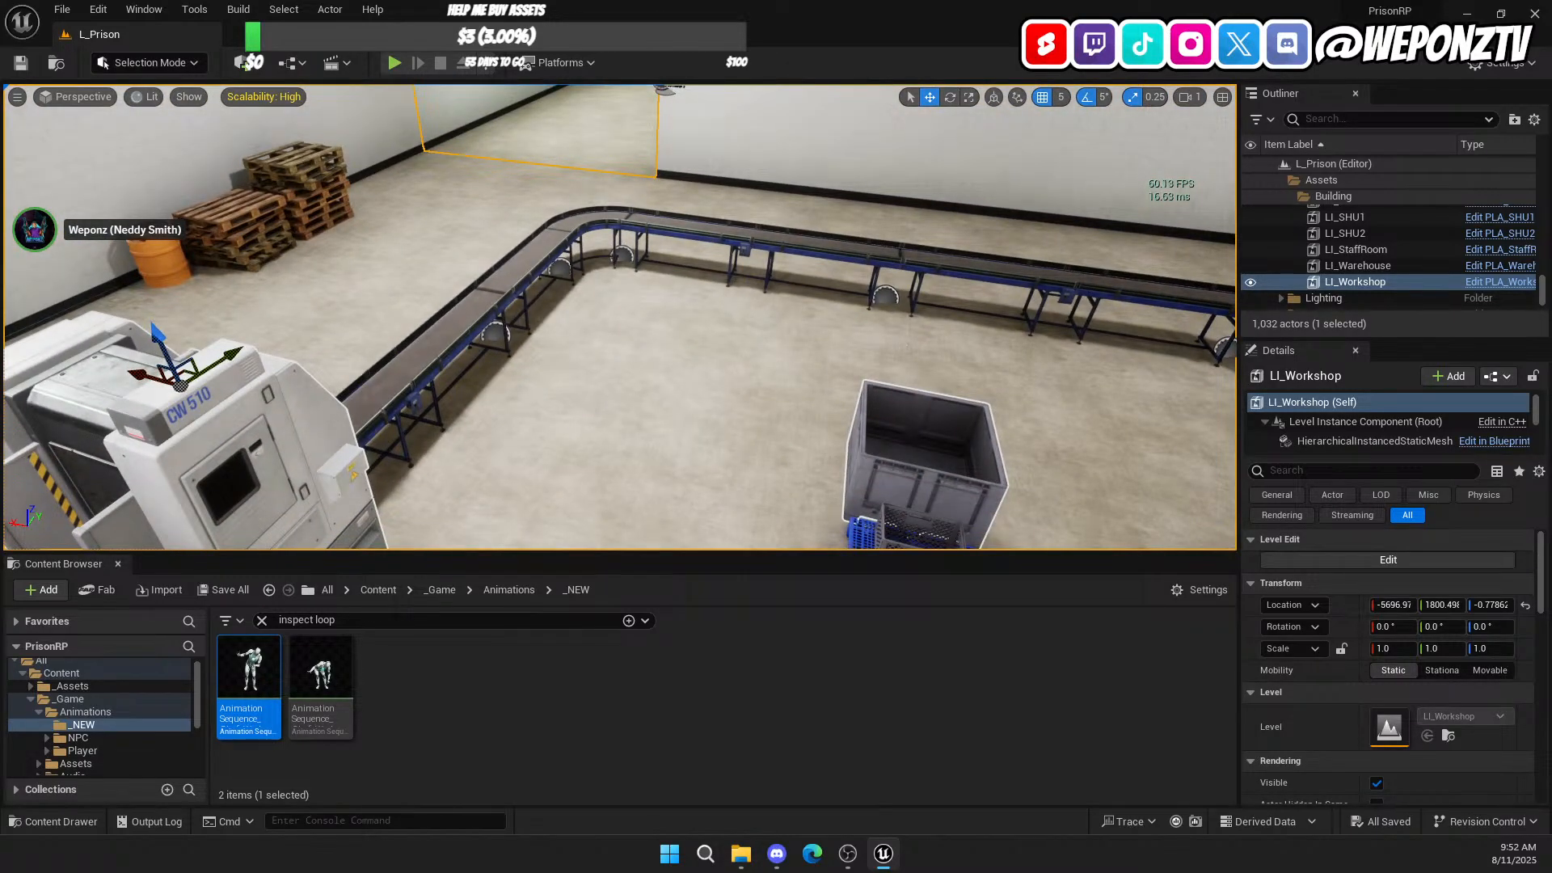
pyautogui.moveTo(815, 238); pyautogui.dragTo(1010, 408, button='right')
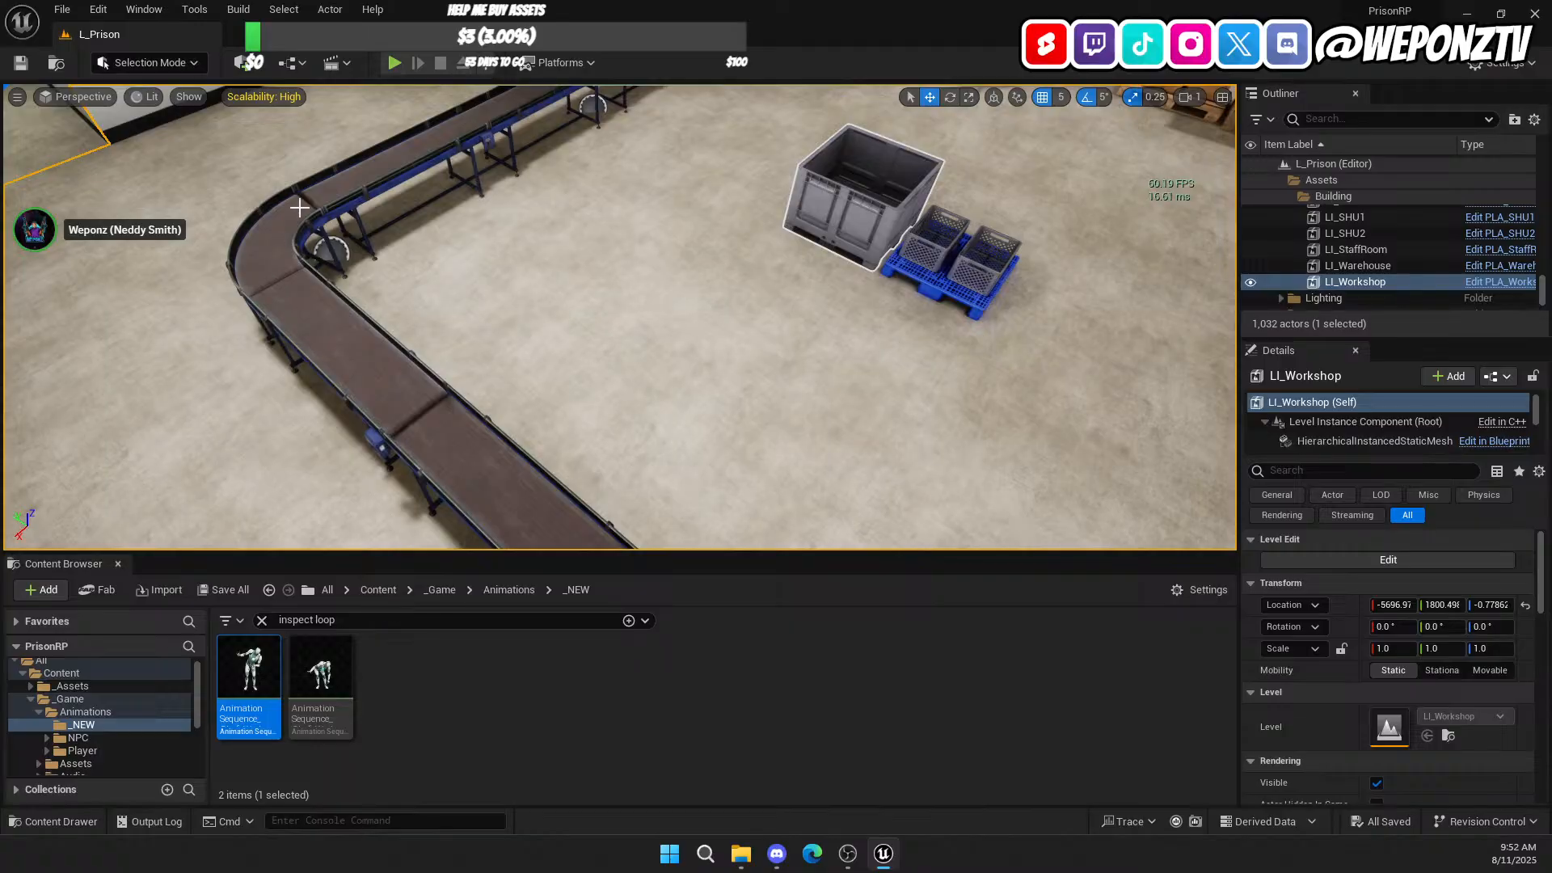
pyautogui.moveTo(903, 244); pyautogui.dragTo(897, 351, button='right')
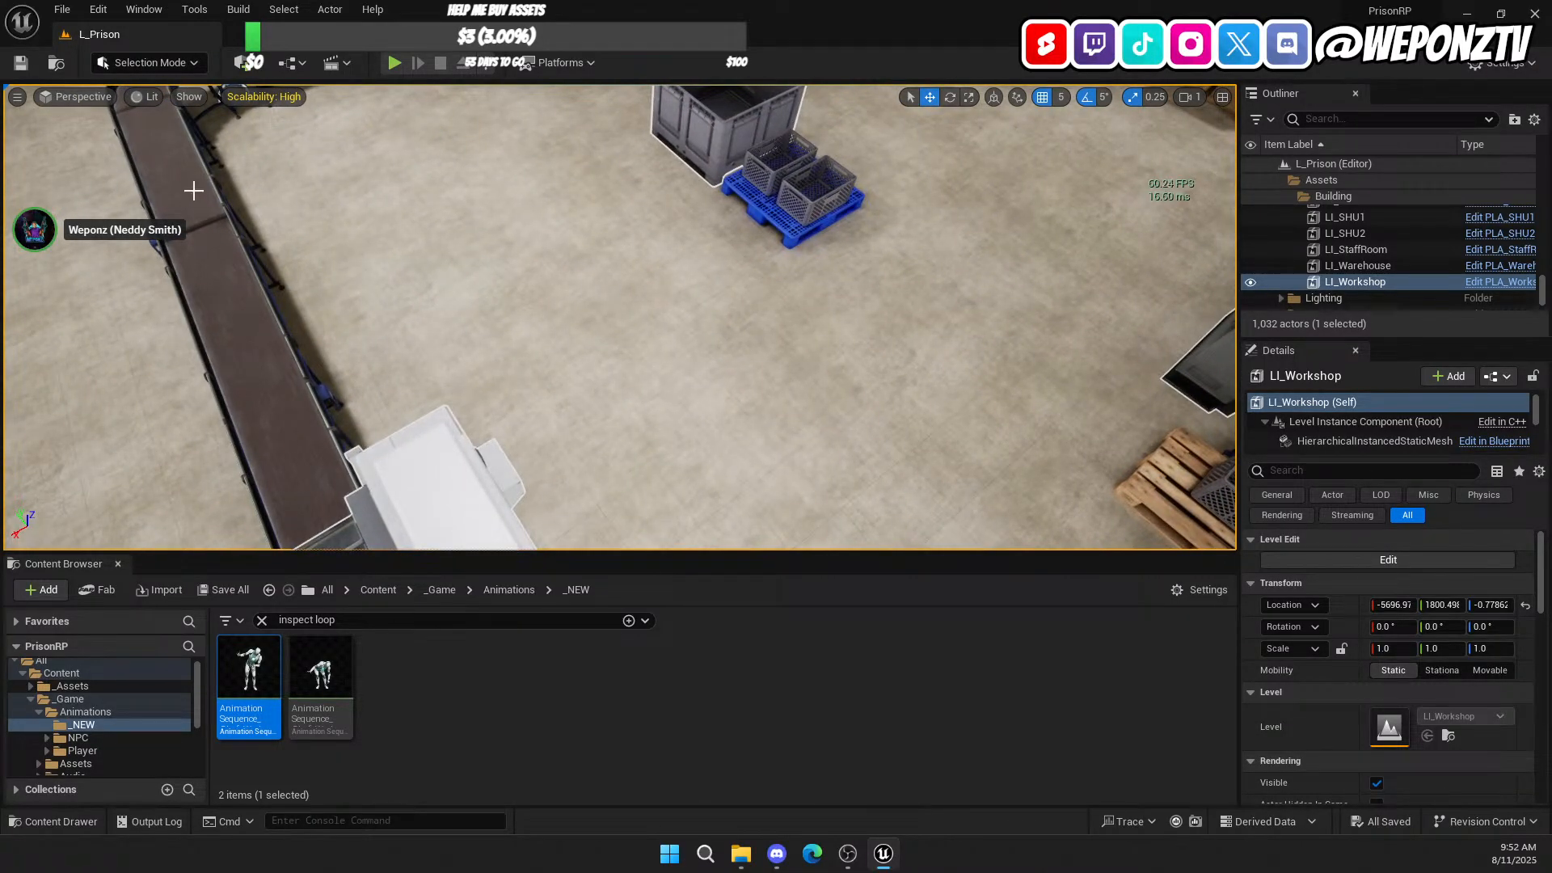
pyautogui.moveTo(262, 171); pyautogui.dragTo(374, 177, button='right')
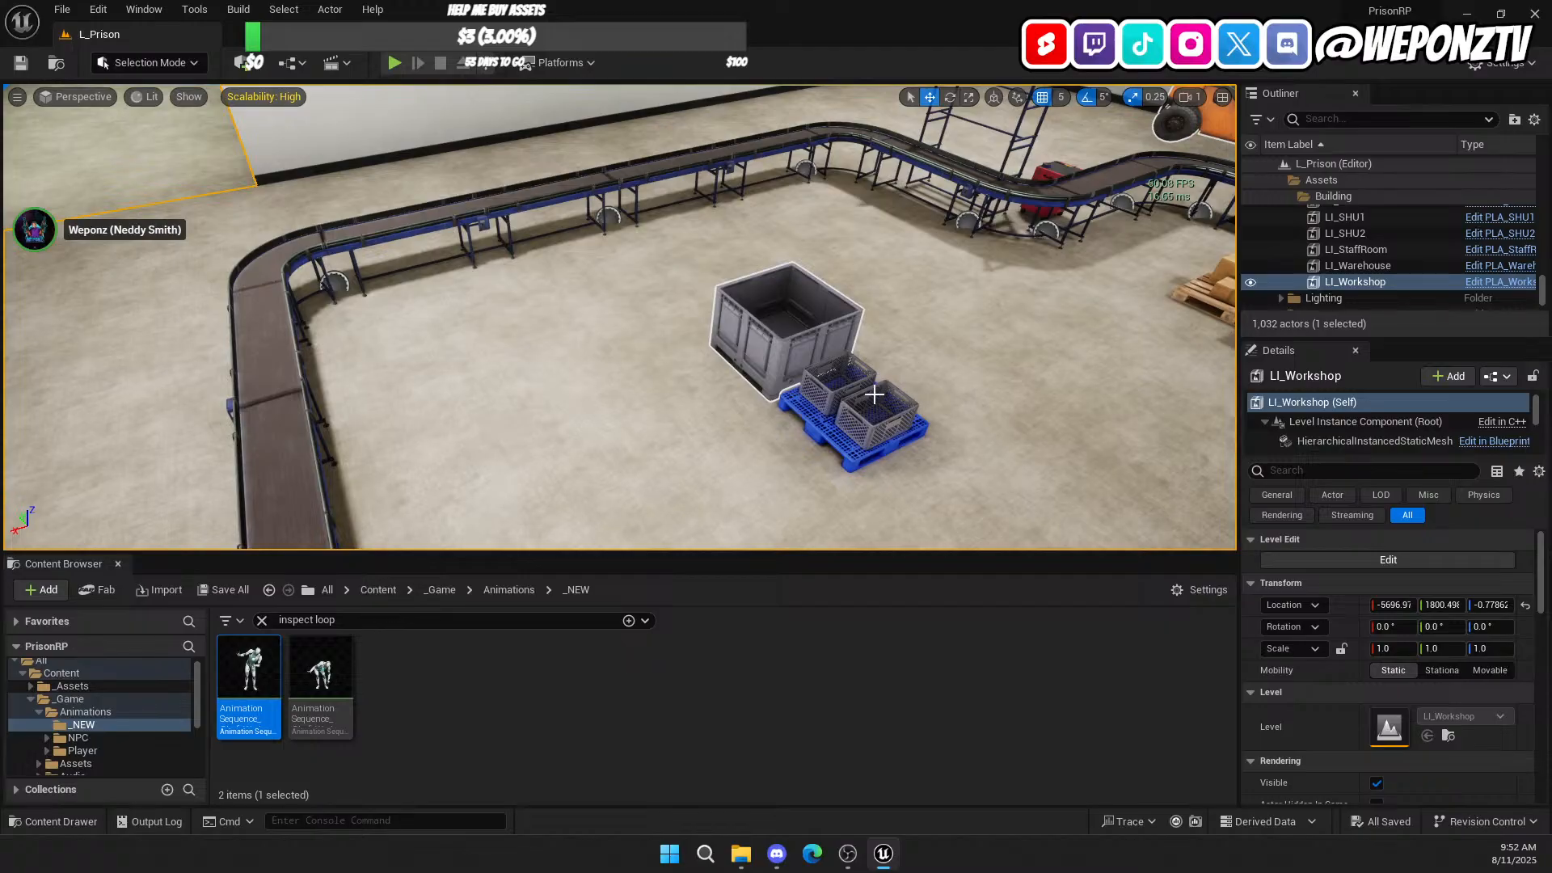
pyautogui.moveTo(868, 419); pyautogui.dragTo(887, 471, button='middle')
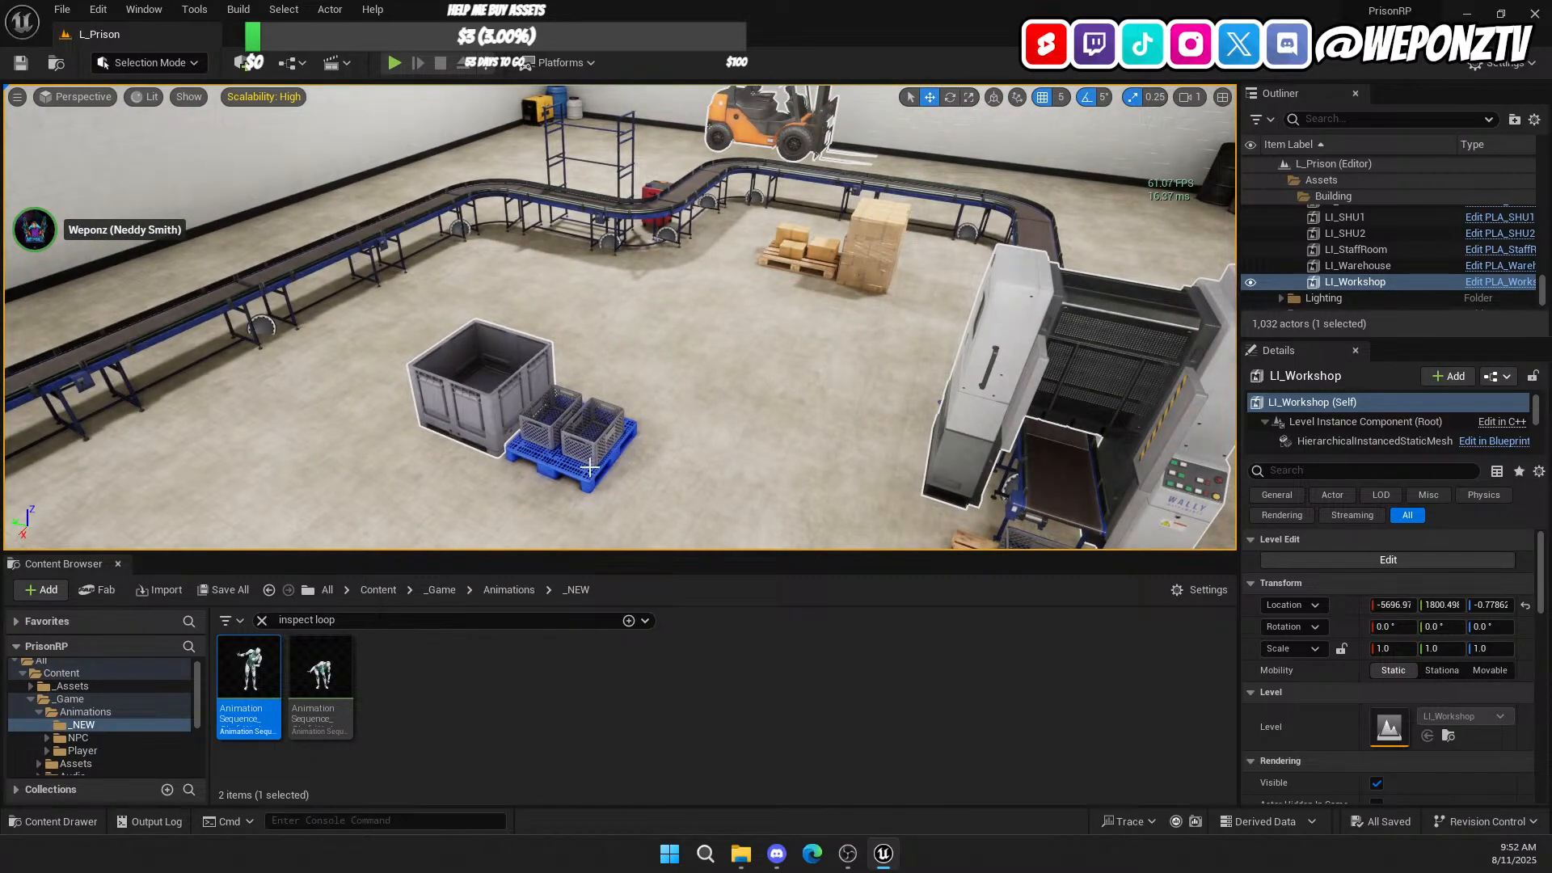
pyautogui.moveTo(560, 481); pyautogui.dragTo(364, 517, button='right')
pyautogui.moveTo(763, 352); pyautogui.dragTo(766, 353, button='right')
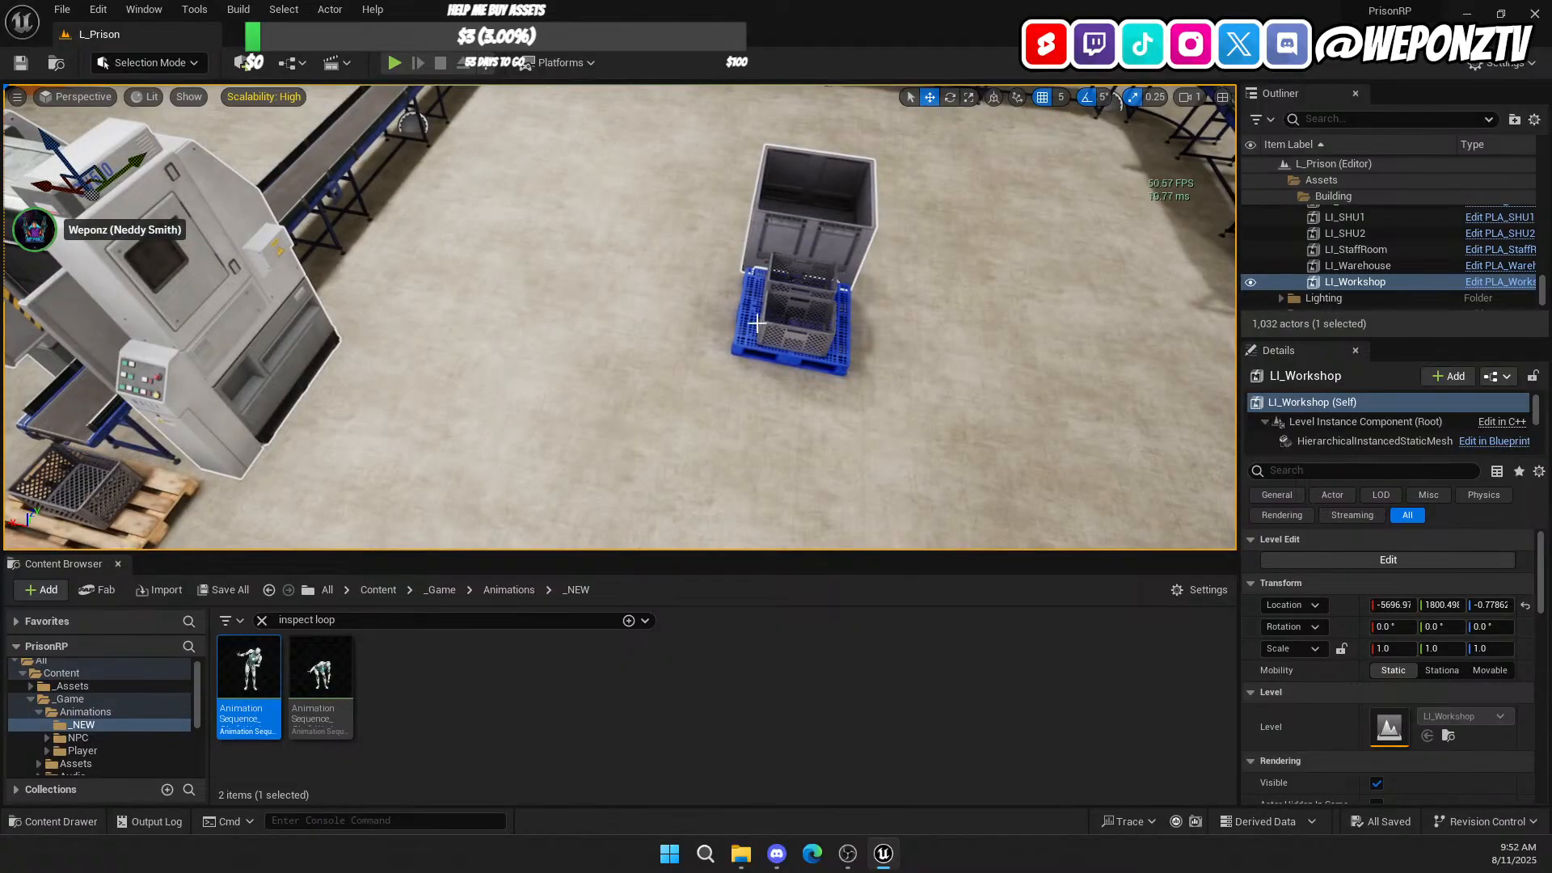
# Step: Examine the laundry room's dryers, washers, folding tables and baskets, and frame the whole laundry level instance
pyautogui.moveTo(765, 260); pyautogui.dragTo(622, 250, button='right')
pyautogui.click(464, 327)
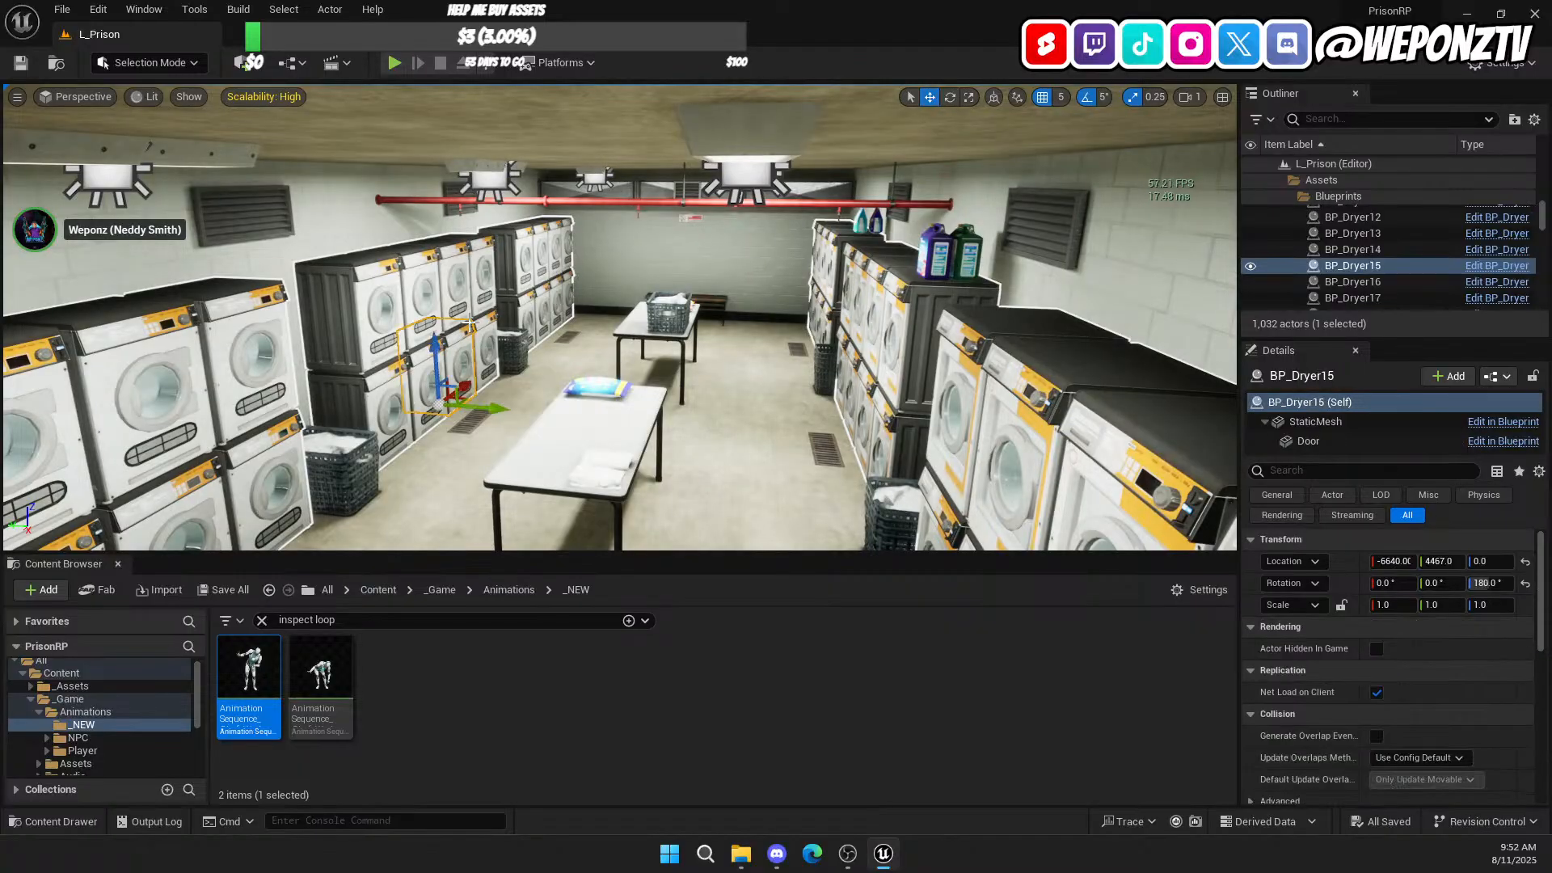
pyautogui.click(878, 321)
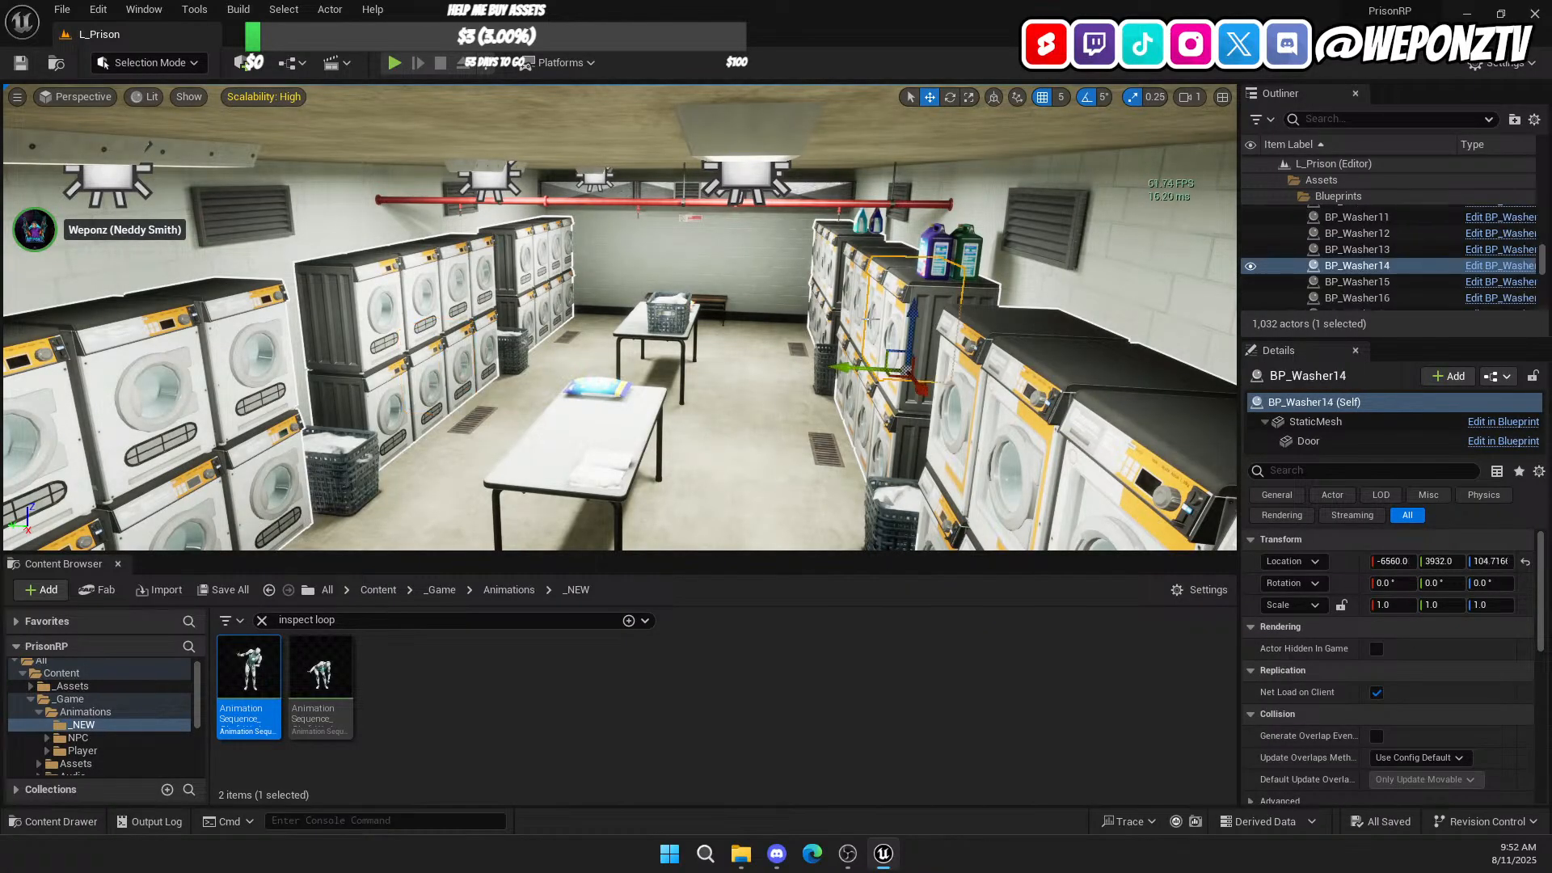
pyautogui.click(494, 325)
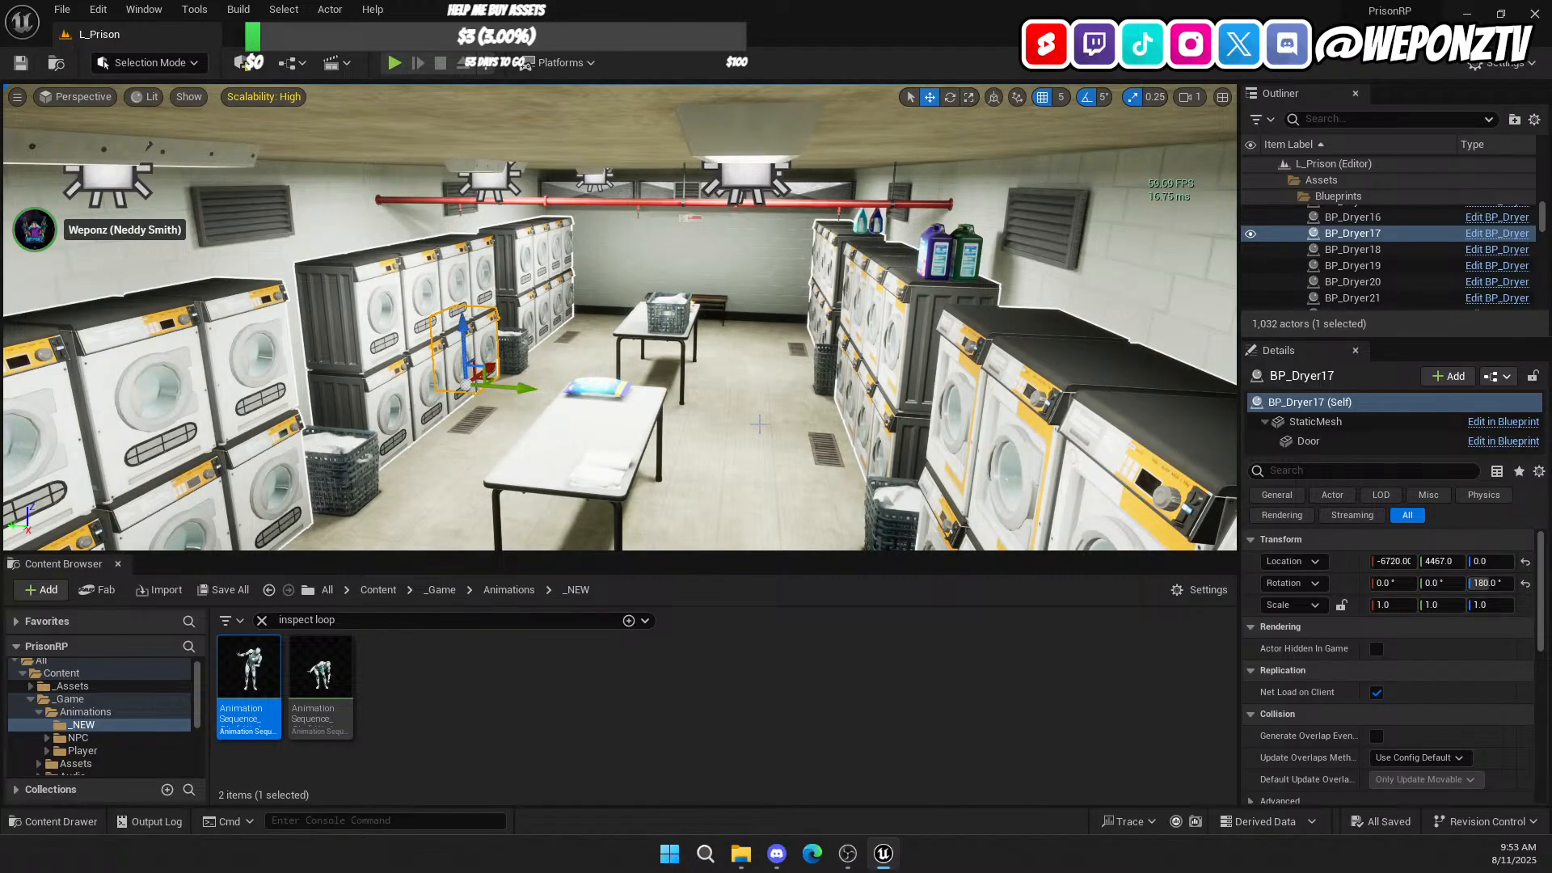
pyautogui.moveTo(720, 454); pyautogui.dragTo(766, 533, button='right')
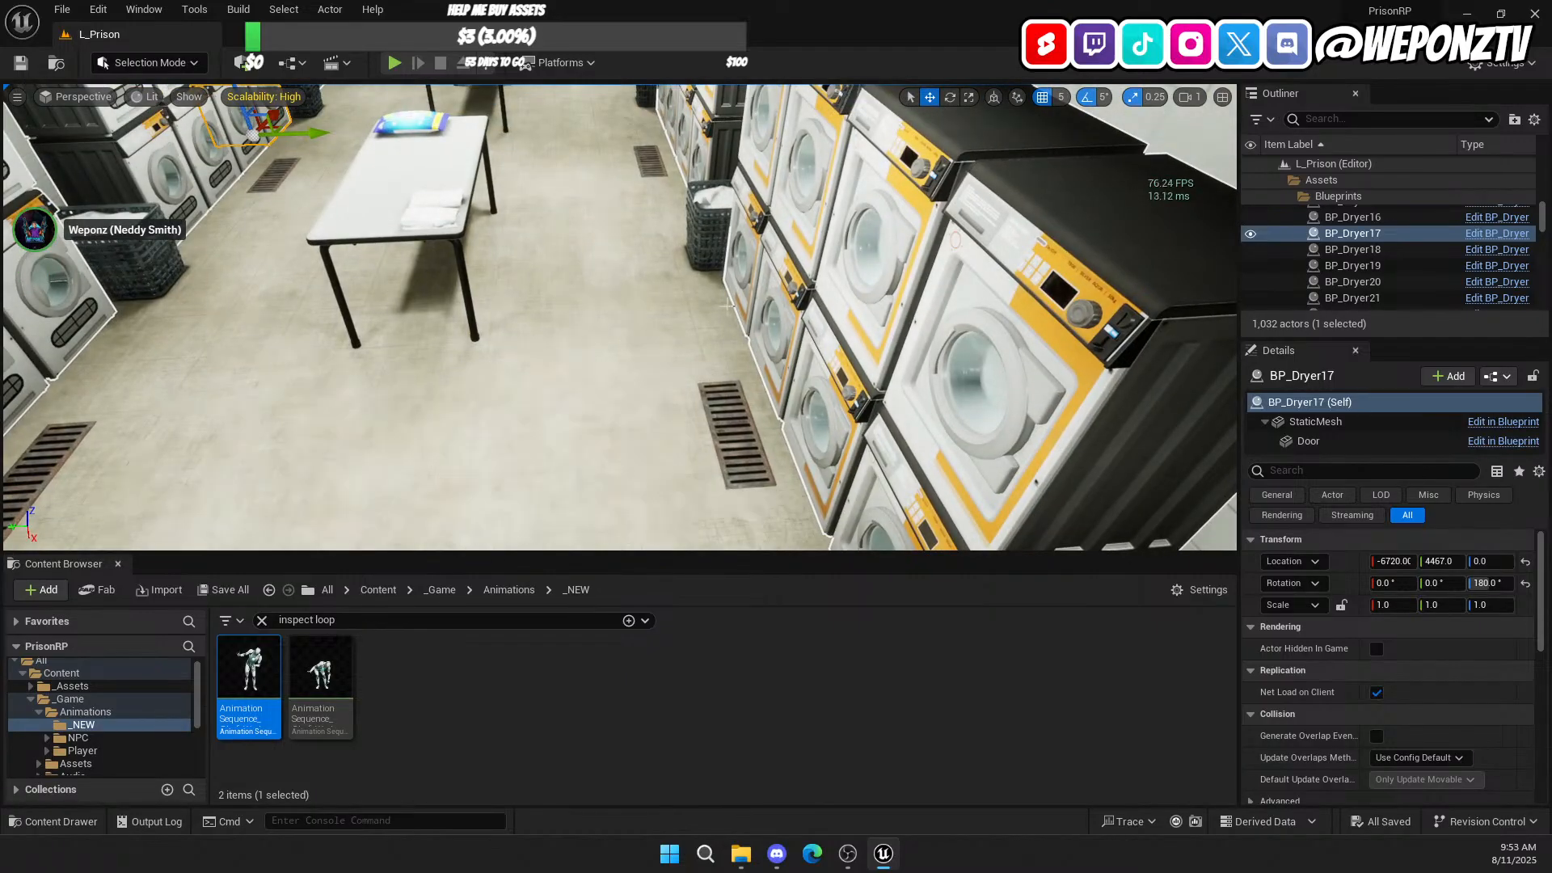
pyautogui.click(707, 212)
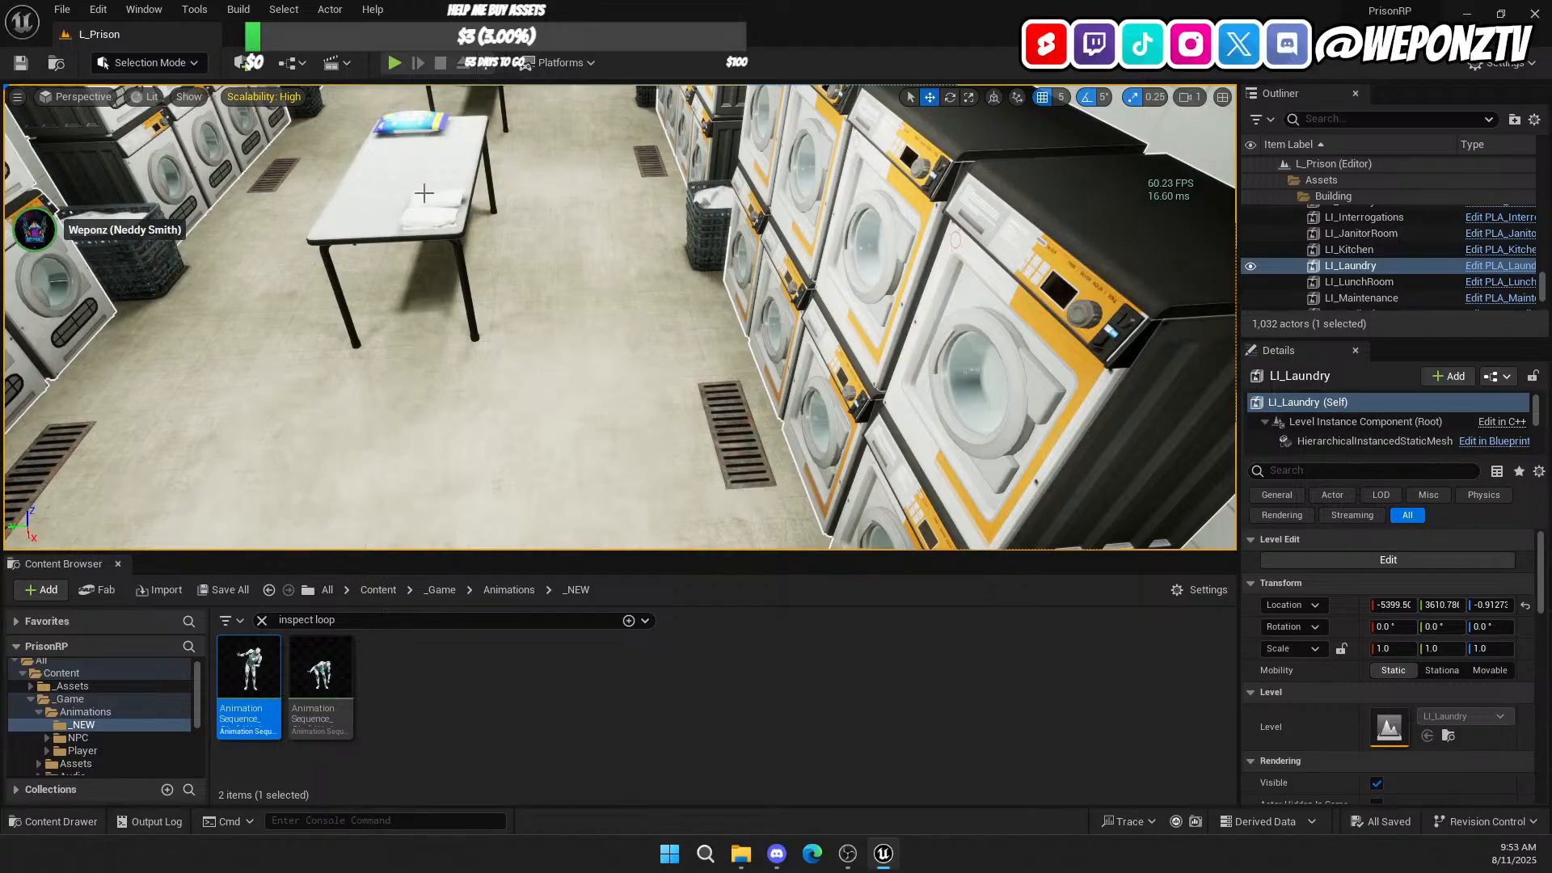
pyautogui.moveTo(513, 158); pyautogui.dragTo(540, 123, button='right')
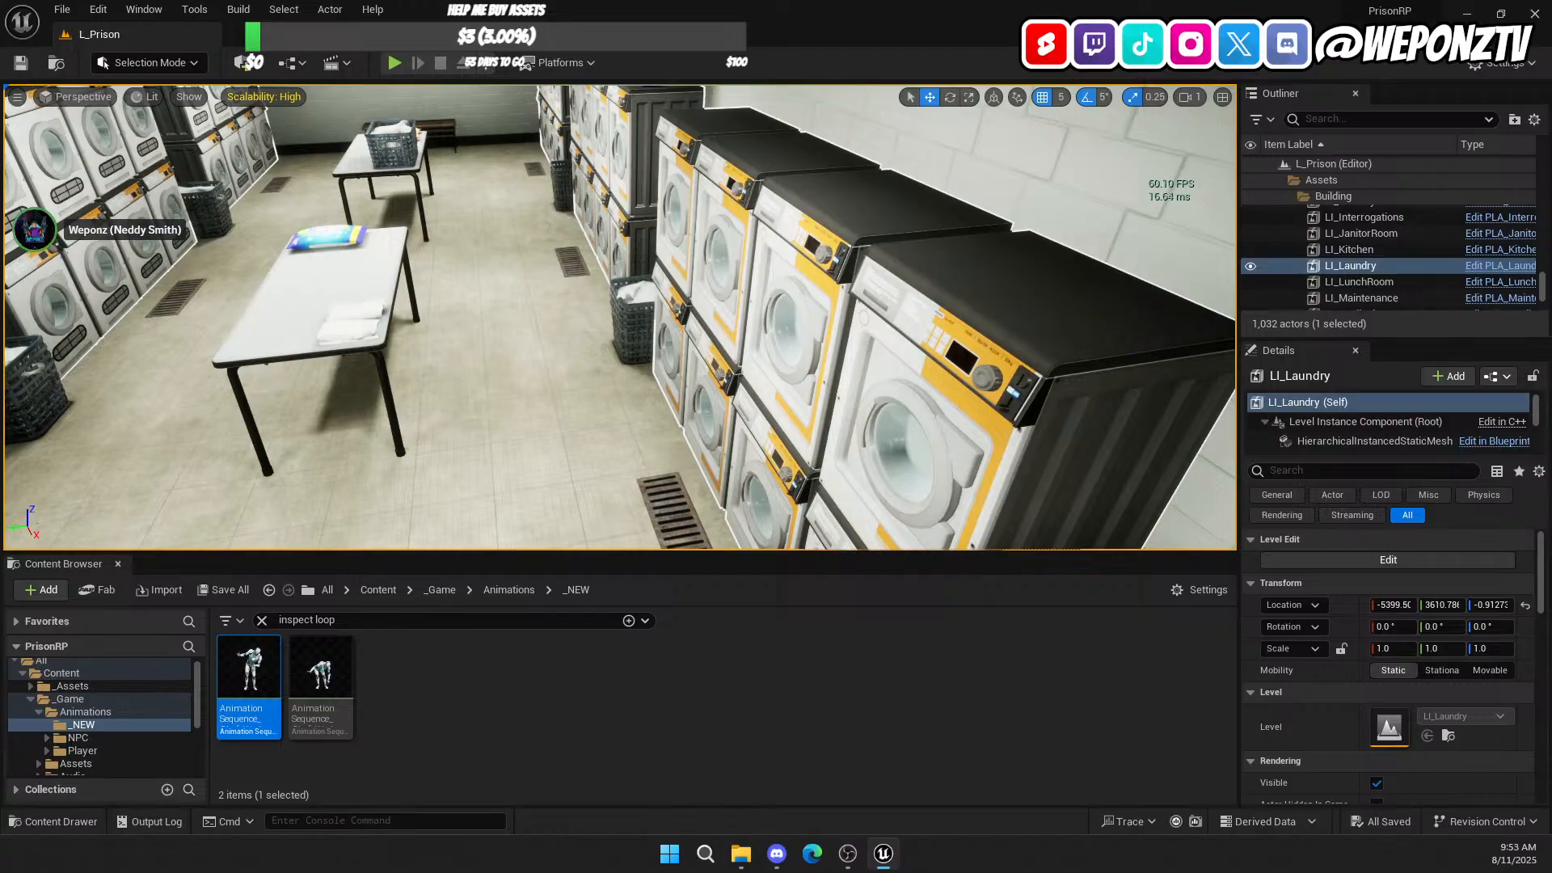
pyautogui.press('f')
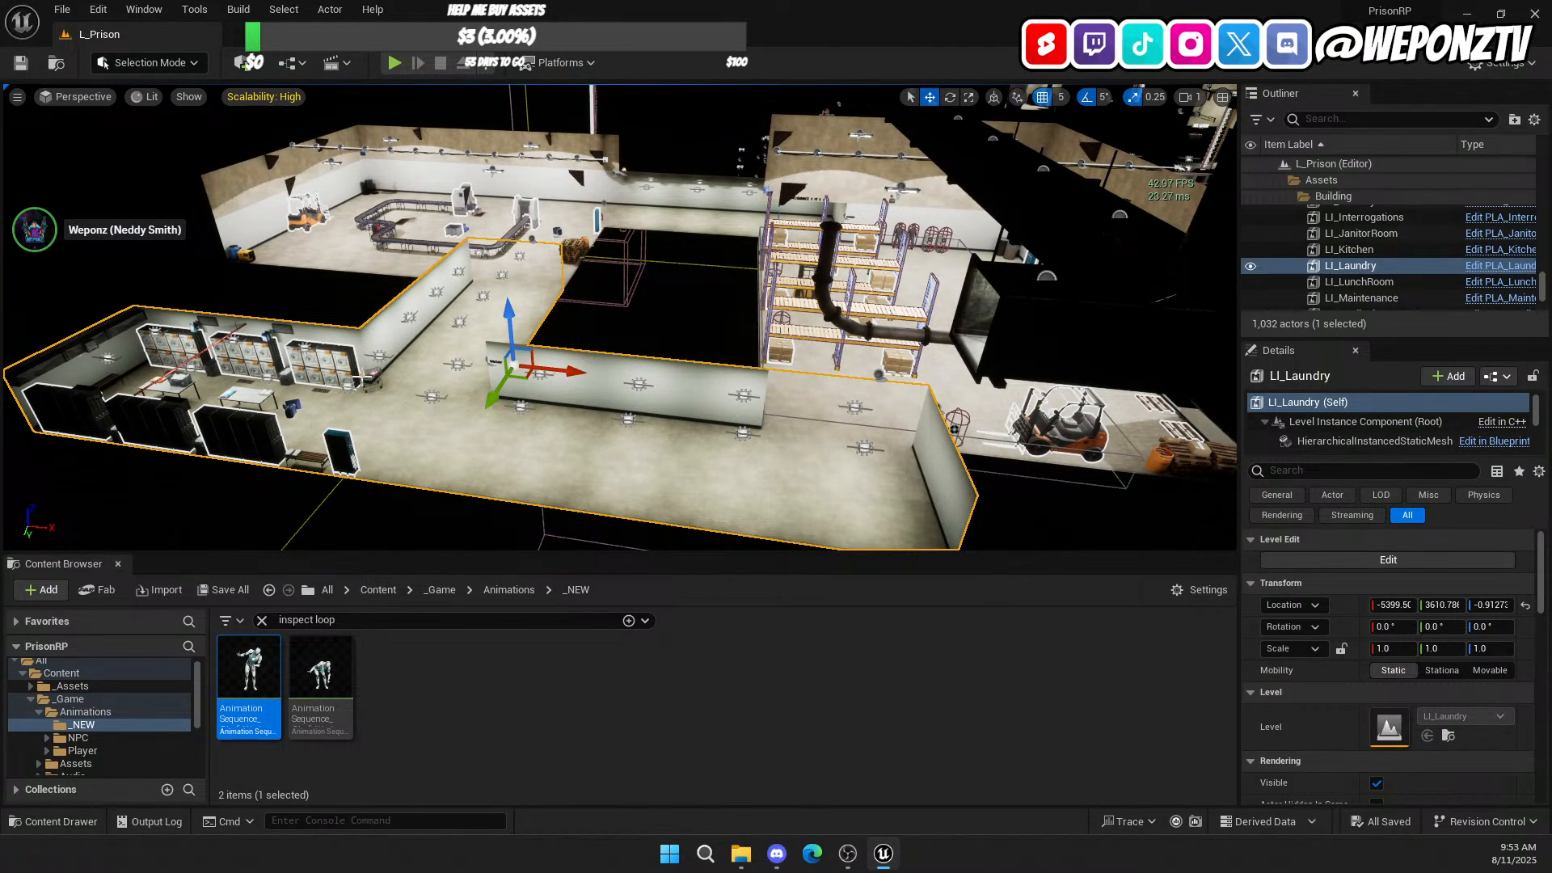
# Step: Delete the three chef animation actors along the kitchen stoves, including the BigPot_Stir_Loop and FryingPan_Loop chefs
pyautogui.moveTo(469, 207); pyautogui.dragTo(505, 247, button='right')
pyautogui.press('w')
pyautogui.press('w')
pyautogui.press('w')
pyautogui.press('d')
pyautogui.press('w')
pyautogui.press('a')
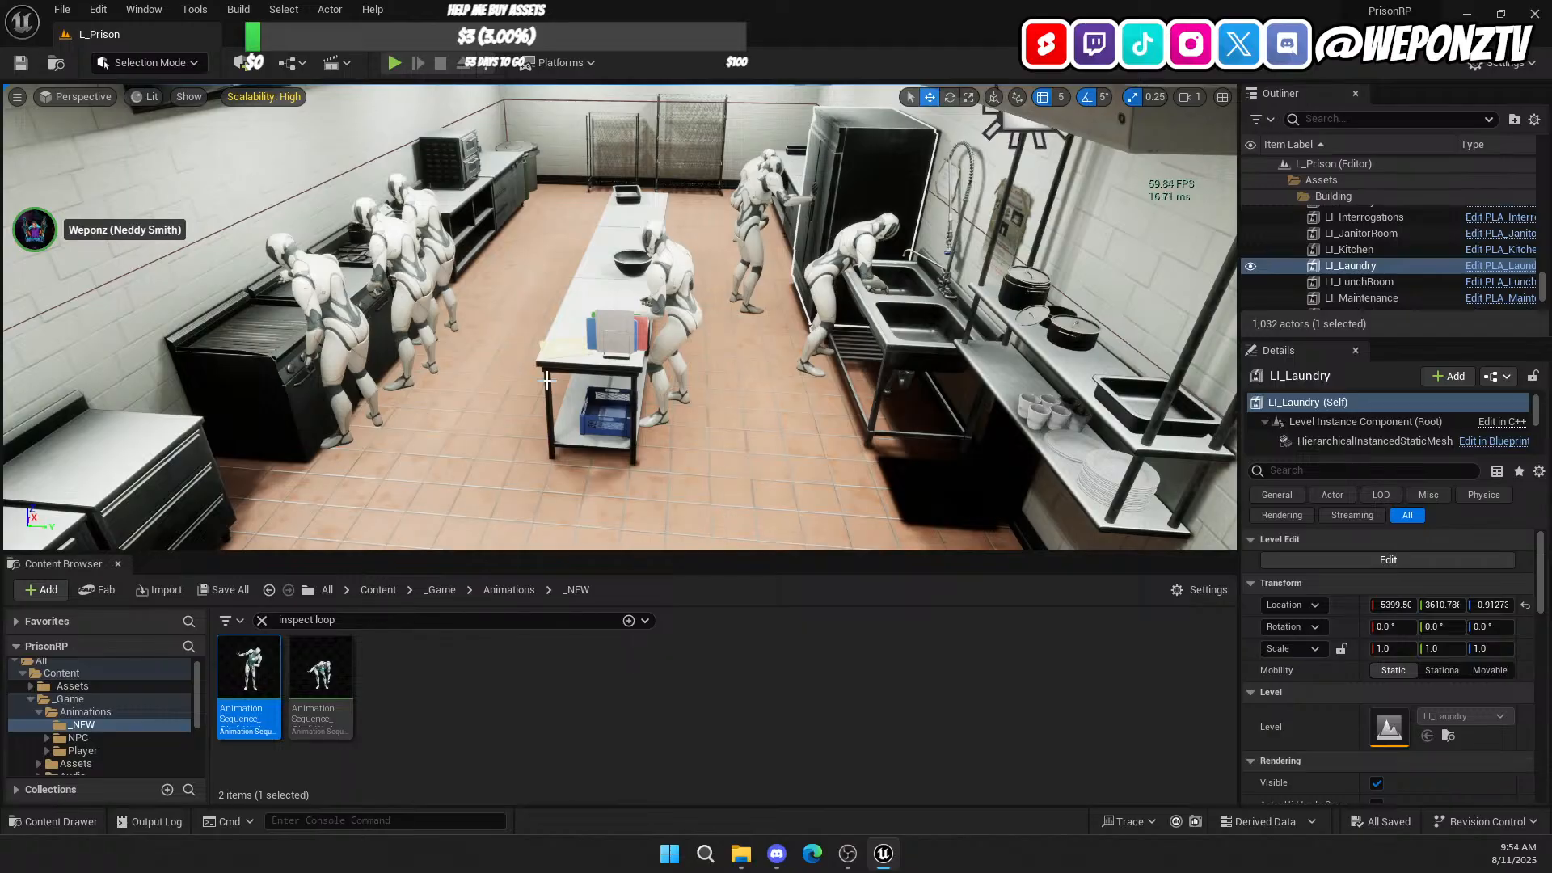
pyautogui.press('f')
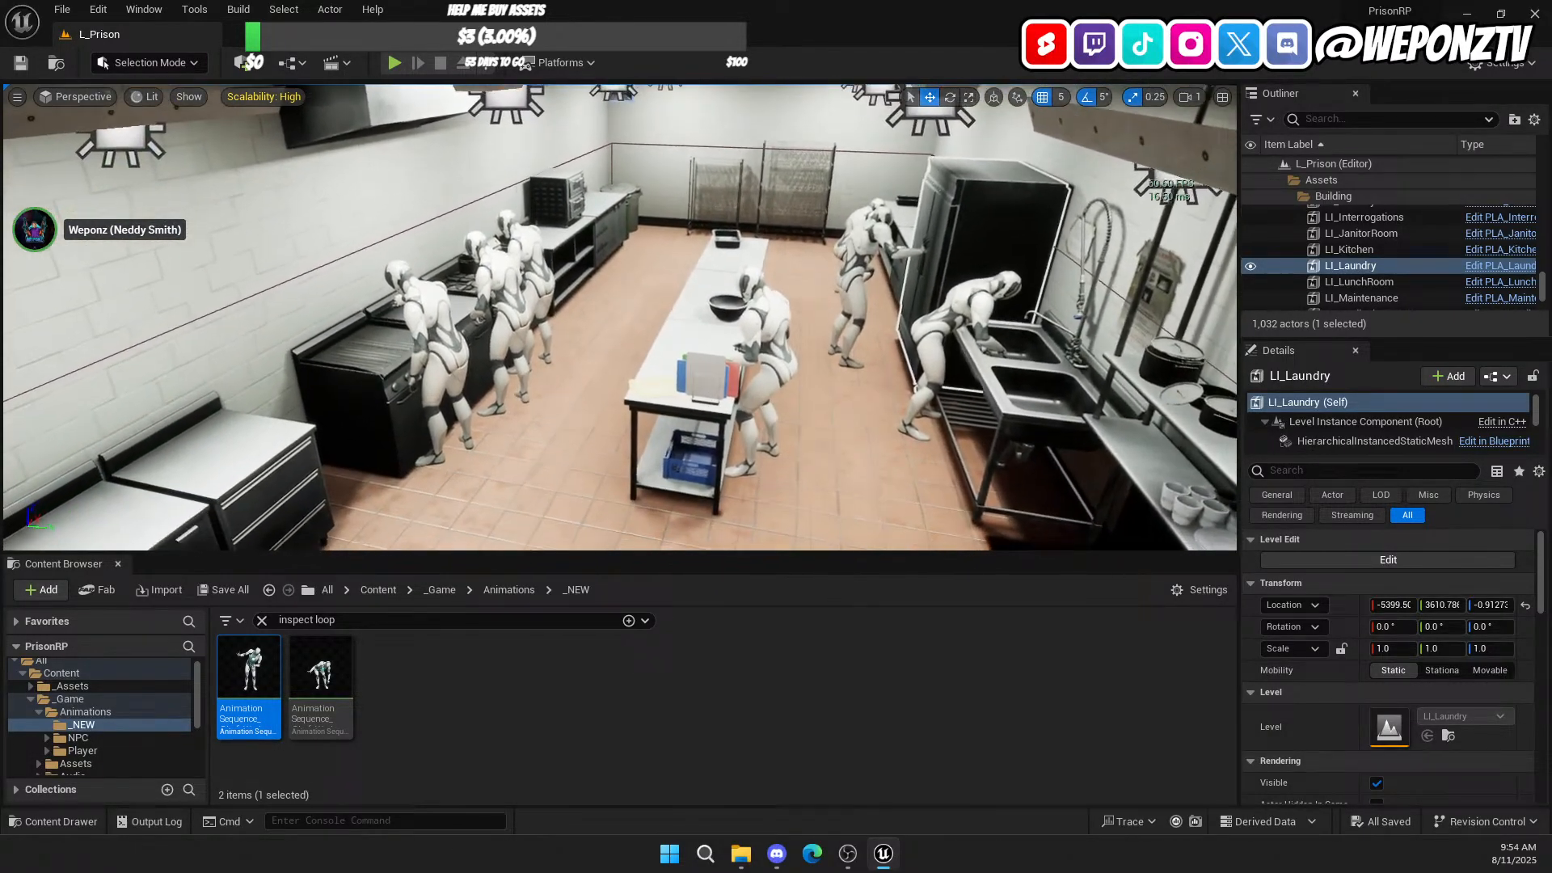
pyautogui.click(409, 291)
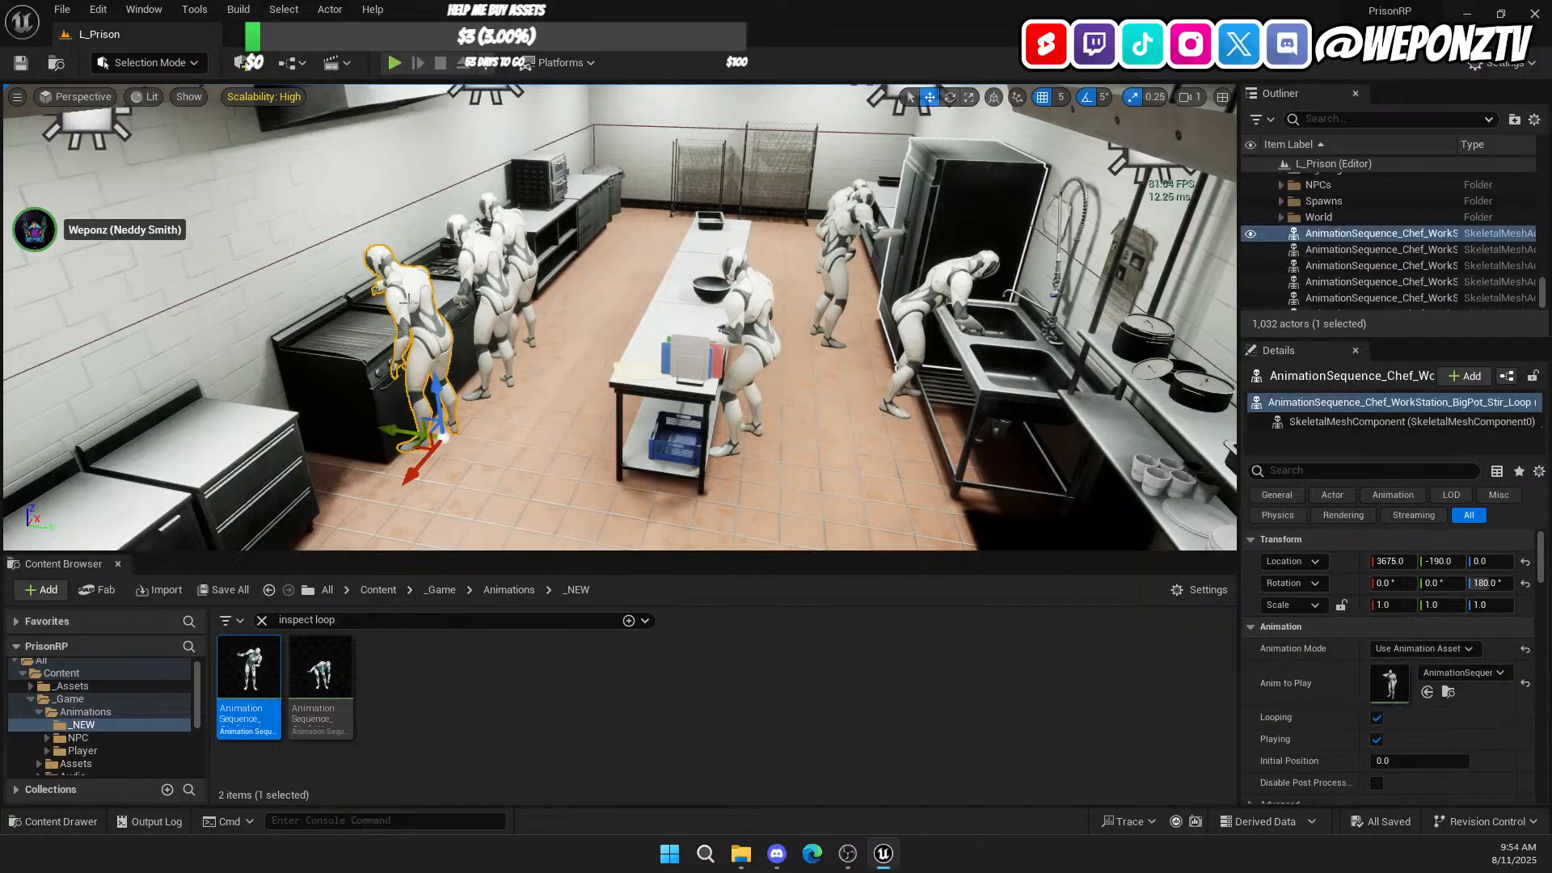
pyautogui.press('Delete')
pyautogui.click(467, 263)
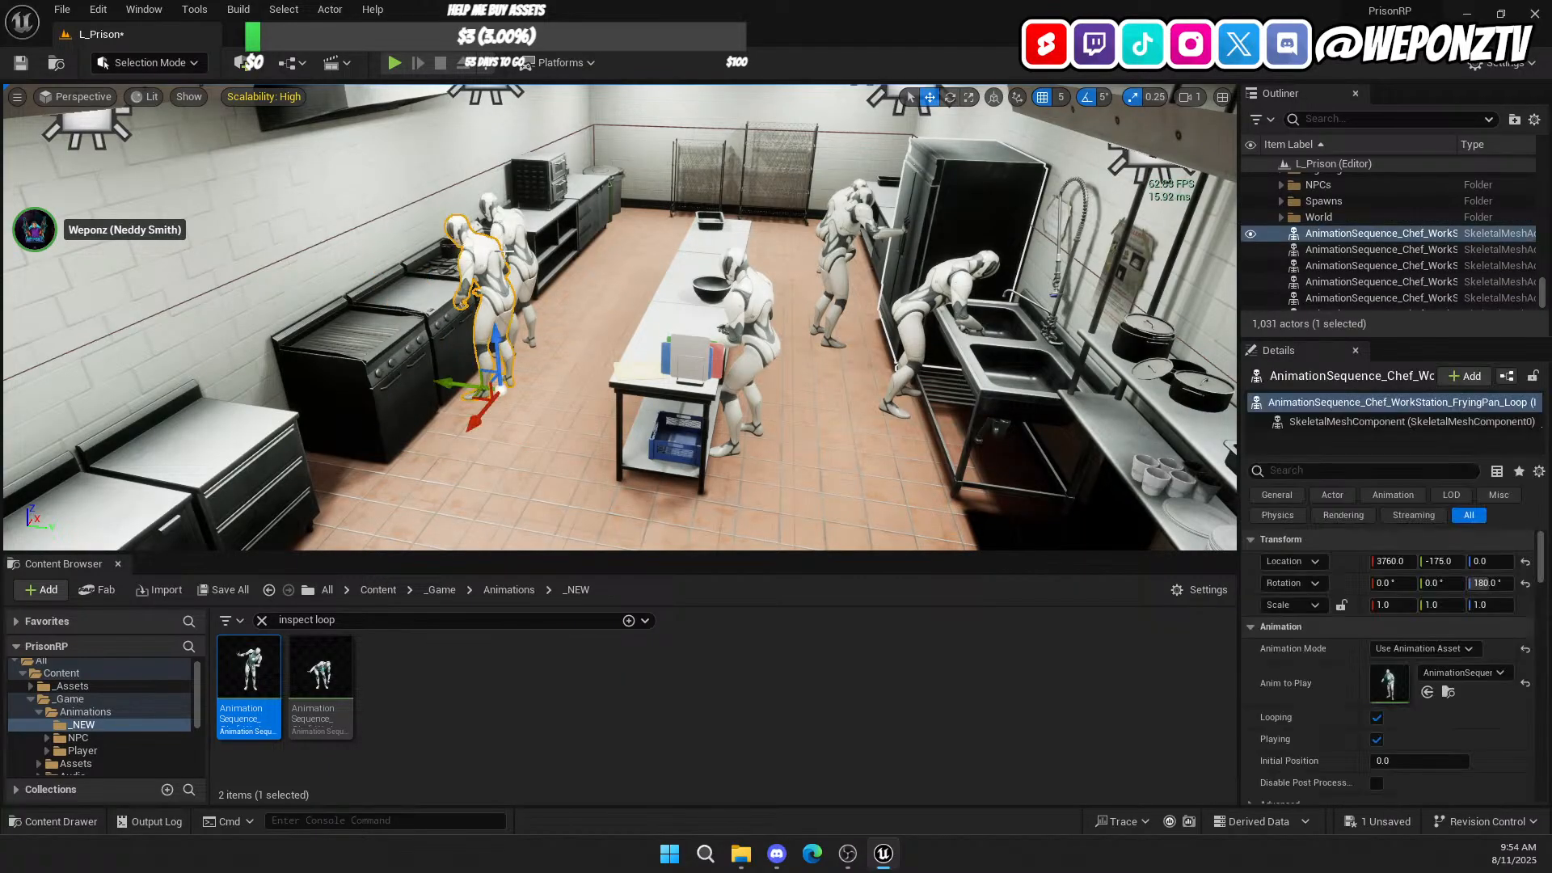
pyautogui.press('Delete')
pyautogui.click(520, 235)
pyautogui.press('Delete')
# Step: Delete the remaining kitchen chef animation actors at the prep table, refrigerator, back counter and sink
pyautogui.click(762, 301)
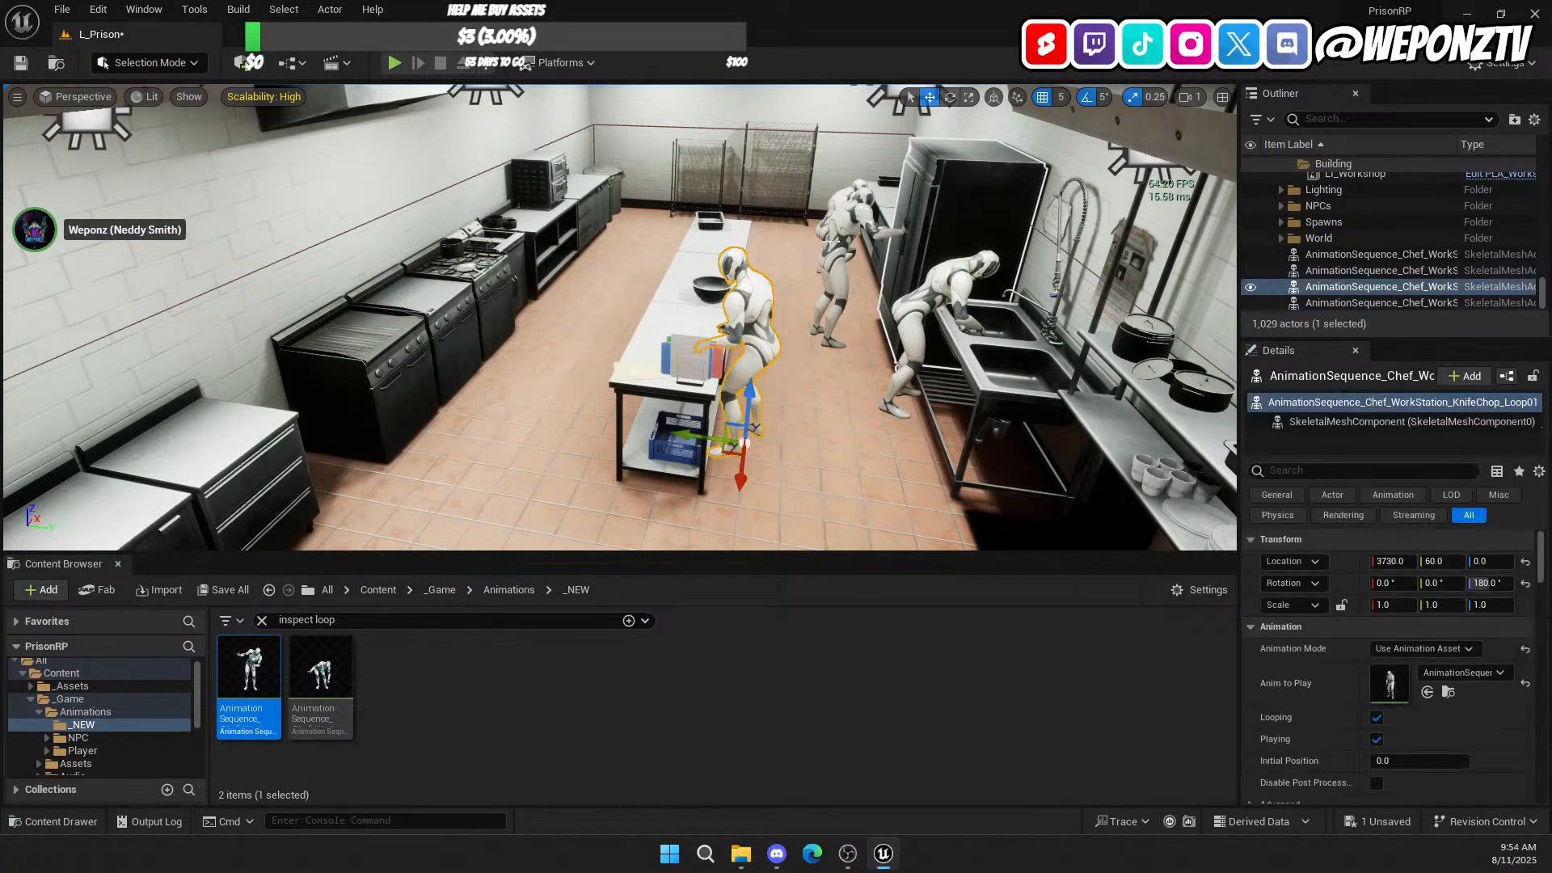
pyautogui.press('Delete')
pyautogui.click(856, 323)
pyautogui.press('Delete')
pyautogui.click(856, 332)
pyautogui.press('Delete')
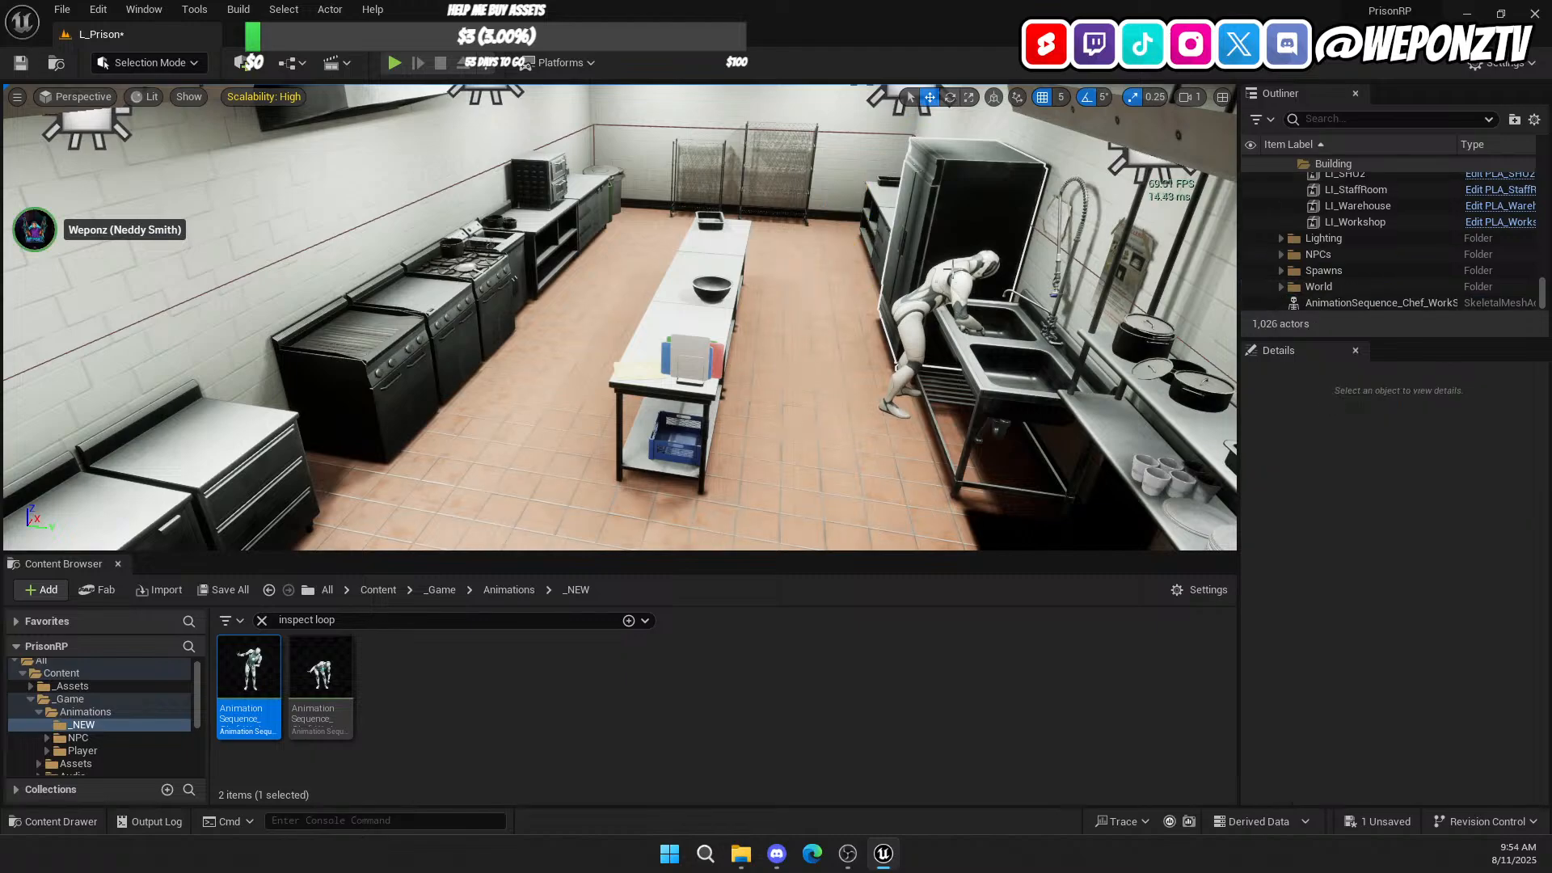
pyautogui.click(897, 379)
pyautogui.press('Delete')
# Step: Save the L_Prison level and close the editor
pyautogui.moveTo(860, 347); pyautogui.dragTo(838, 349, button='right')
pyautogui.click(20, 63)
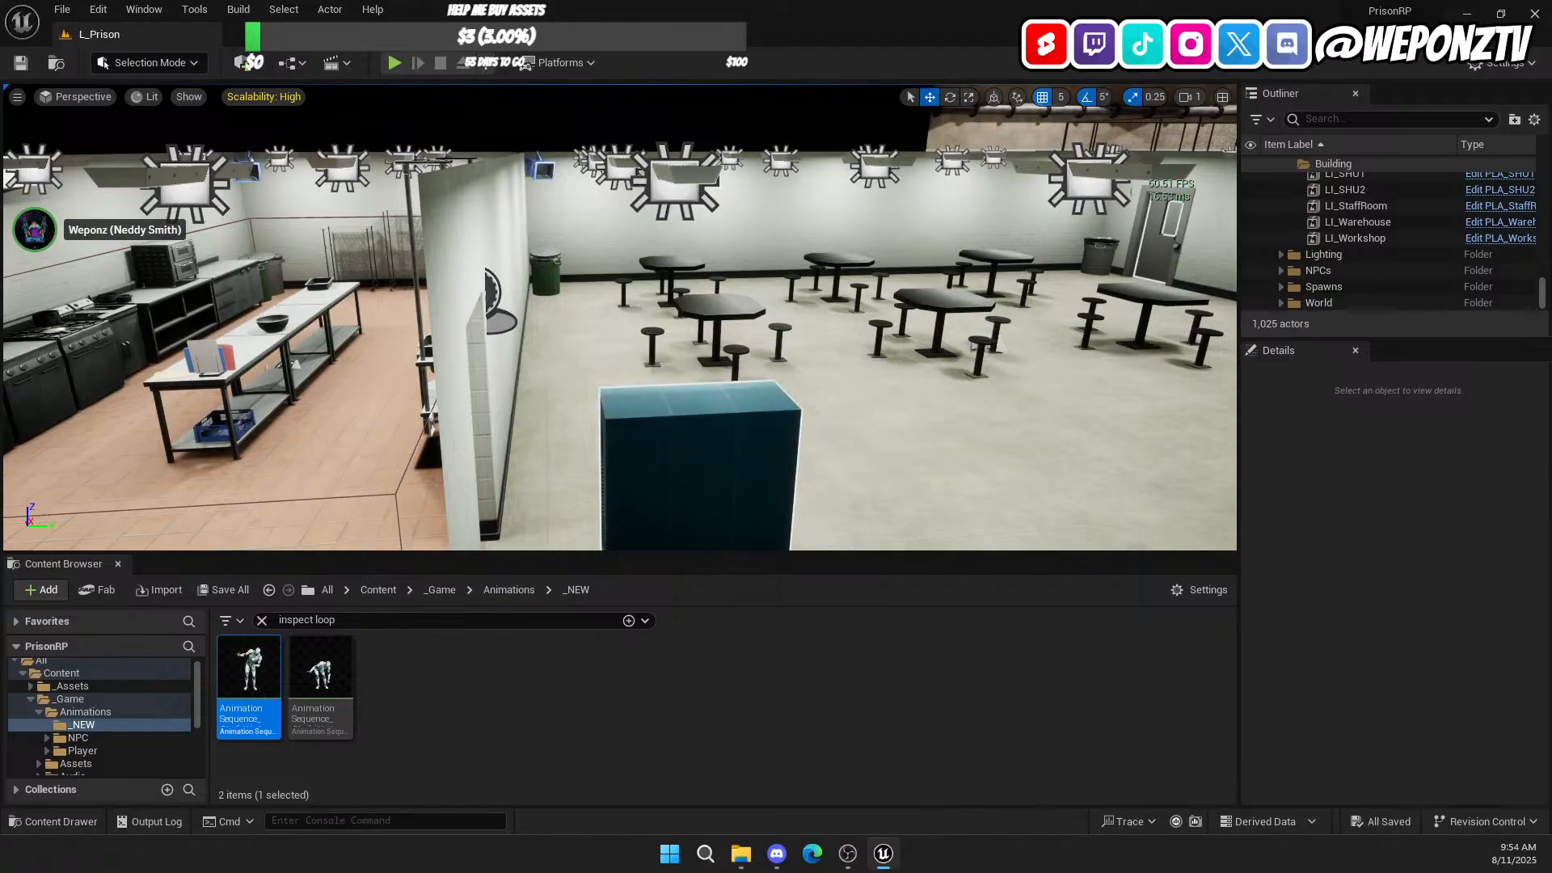
pyautogui.moveTo(385, 256); pyautogui.dragTo(324, 255, button='right')
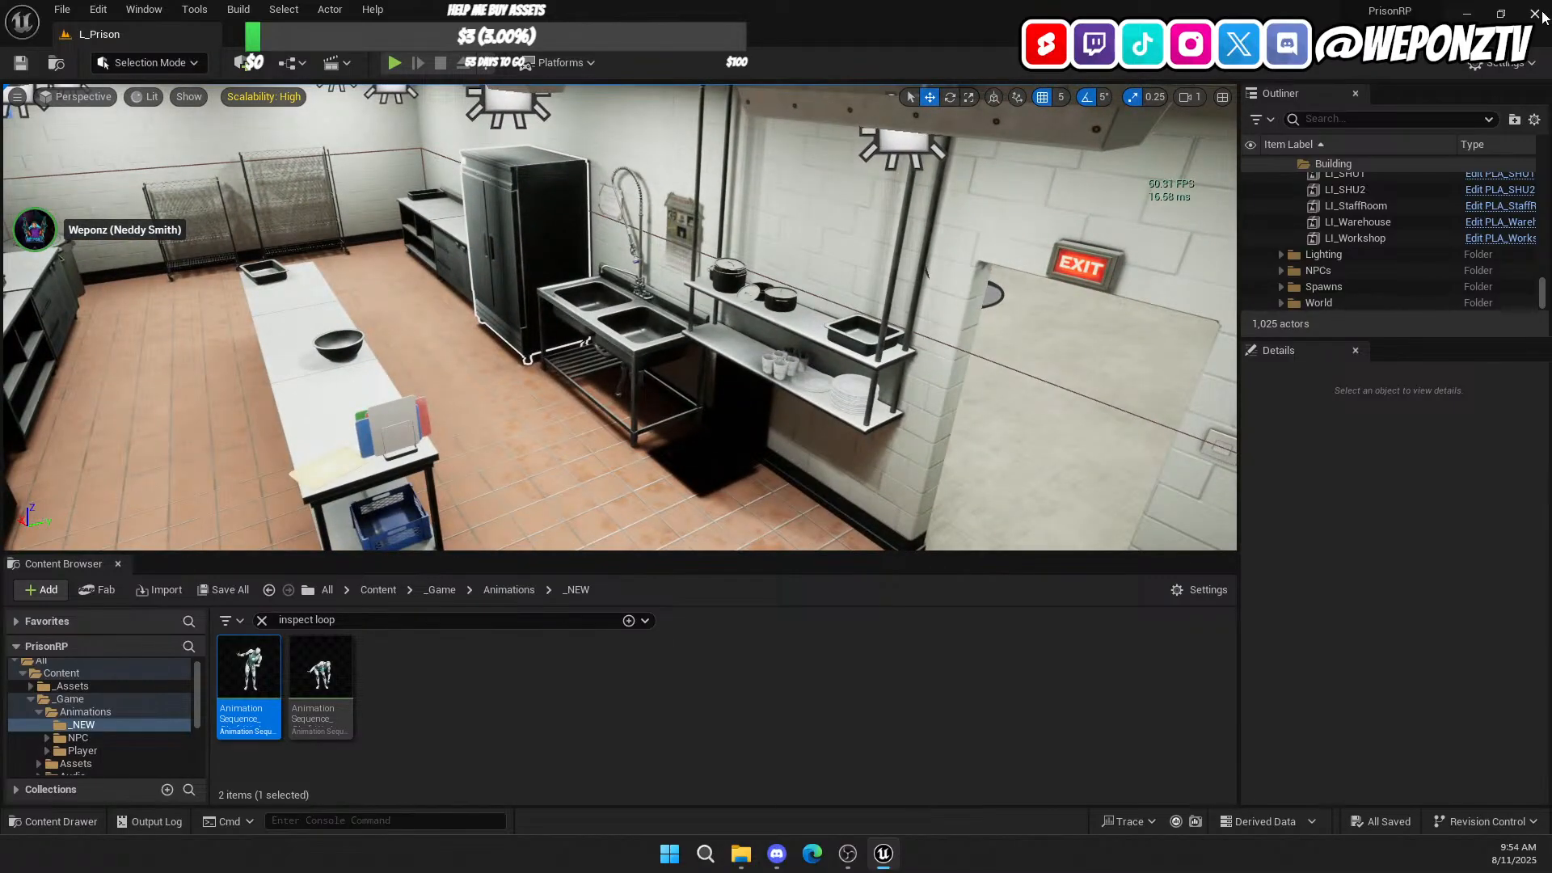
pyautogui.click(1534, 13)
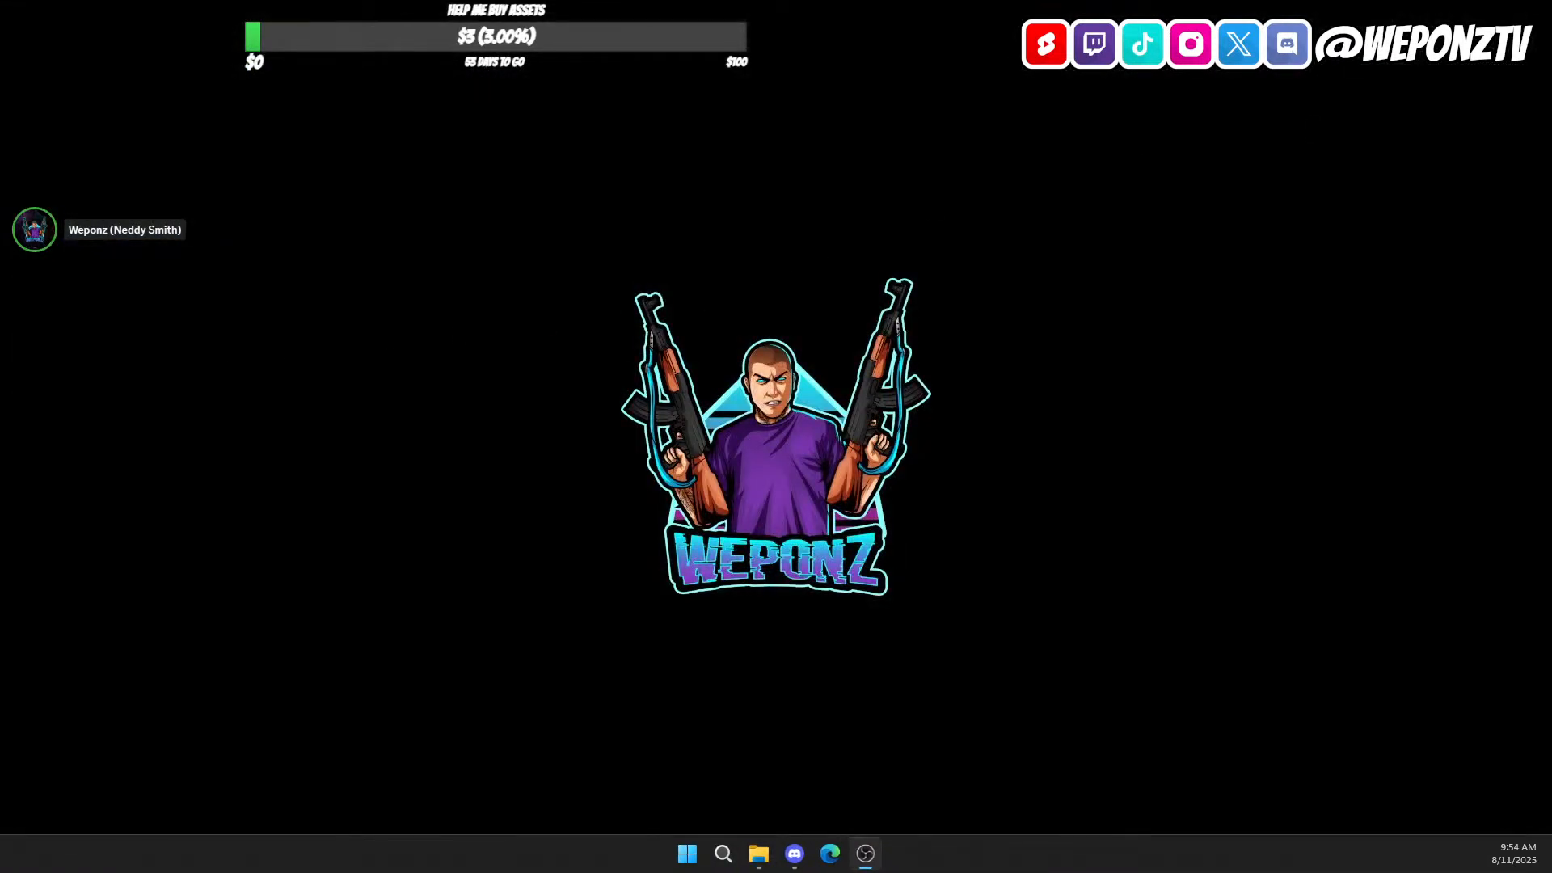